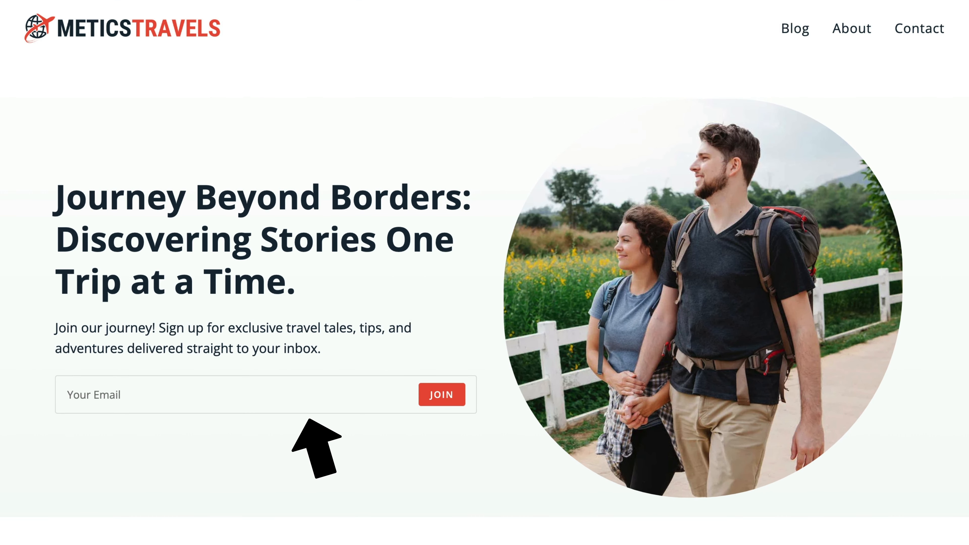
Scroll through the Hosting slide, then switch to the 'How to Make a Blog on WordPress 2023' YouTube page
{"action": "scroll", "coordinate": [245, 454], "scroll_direction": "down", "scroll_amount": 5}
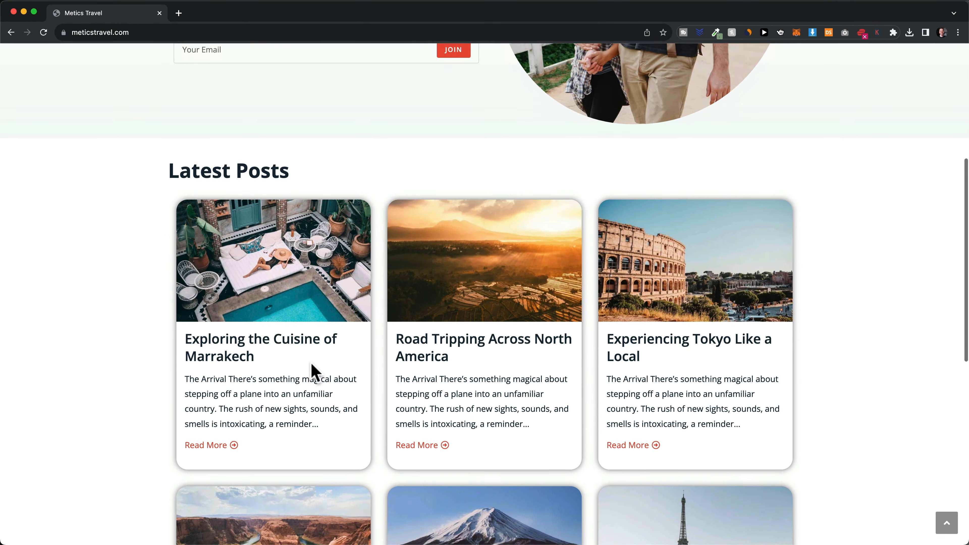
{"action": "scroll", "coordinate": [311, 372], "scroll_direction": "down", "scroll_amount": 3}
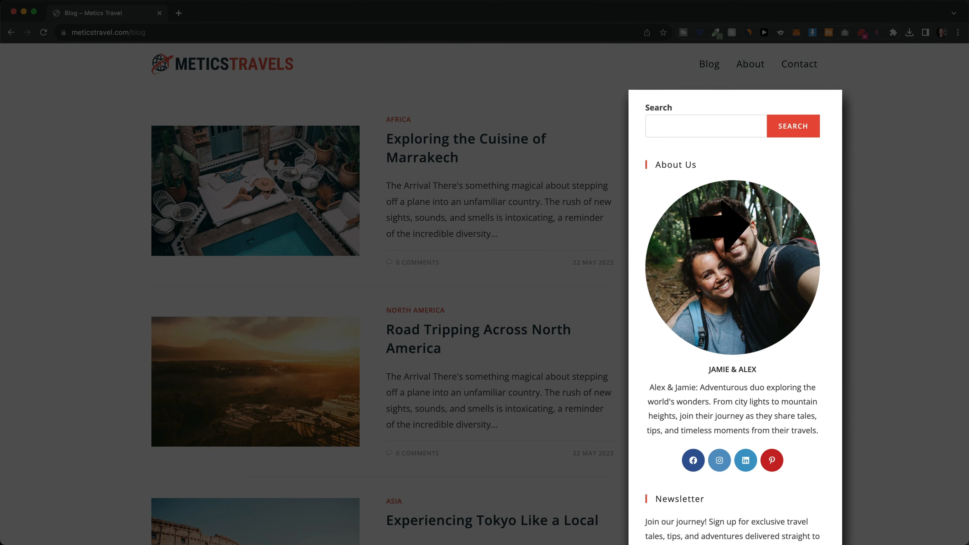
{"action": "scroll", "coordinate": [484, 294], "scroll_direction": "down", "scroll_amount": 4}
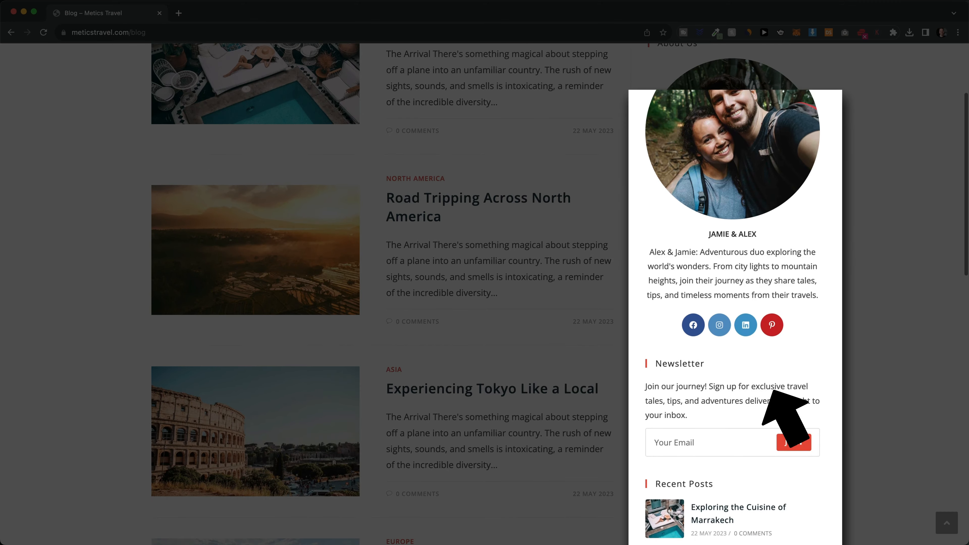
{"action": "scroll", "coordinate": [845, 350], "scroll_direction": "down", "scroll_amount": 5}
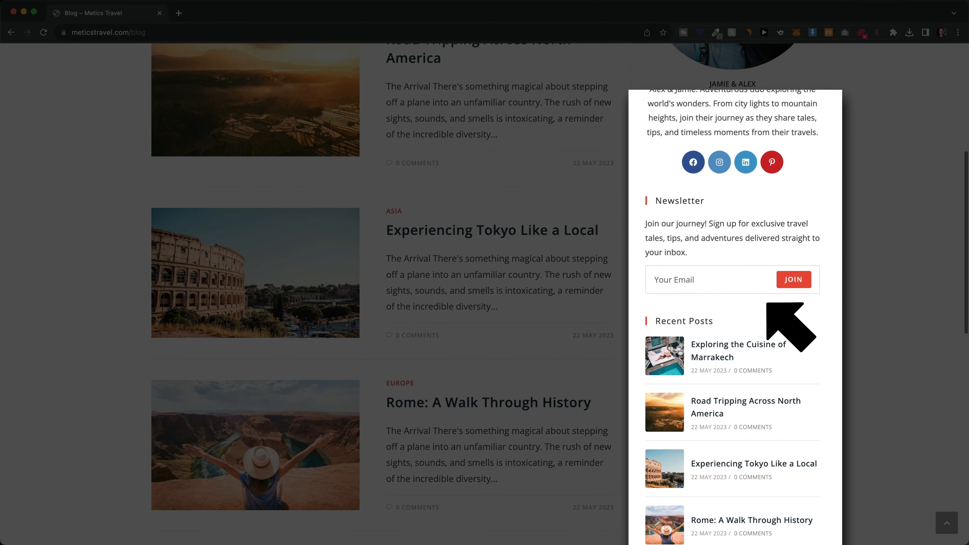
{"action": "scroll", "coordinate": [844, 343], "scroll_direction": "down", "scroll_amount": 4}
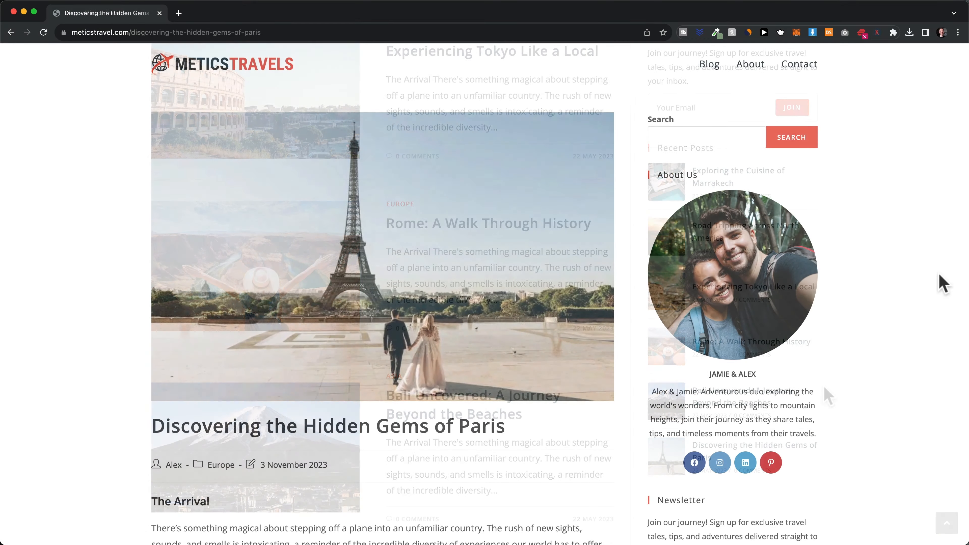
{"action": "scroll", "coordinate": [942, 282], "scroll_direction": "down", "scroll_amount": 5}
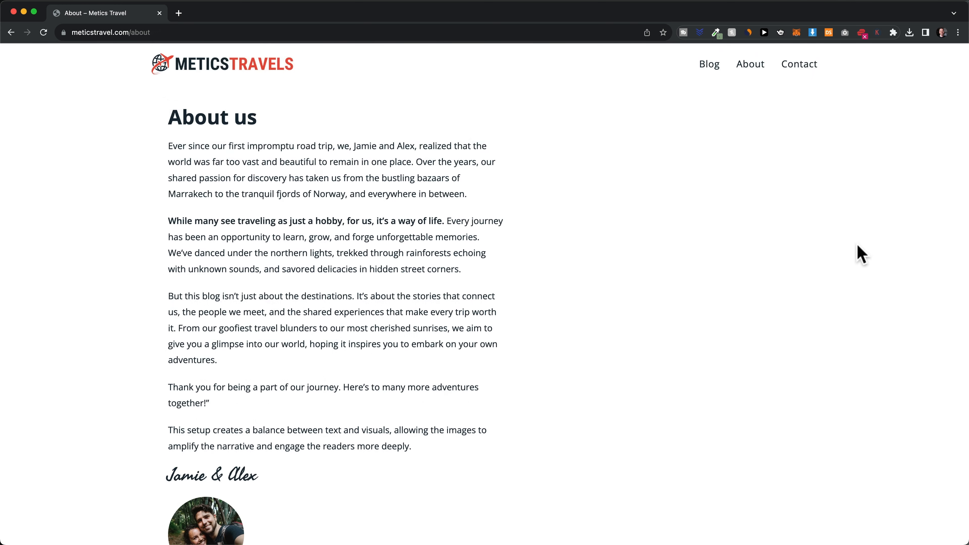
{"action": "scroll", "coordinate": [859, 253], "scroll_direction": "down", "scroll_amount": 2}
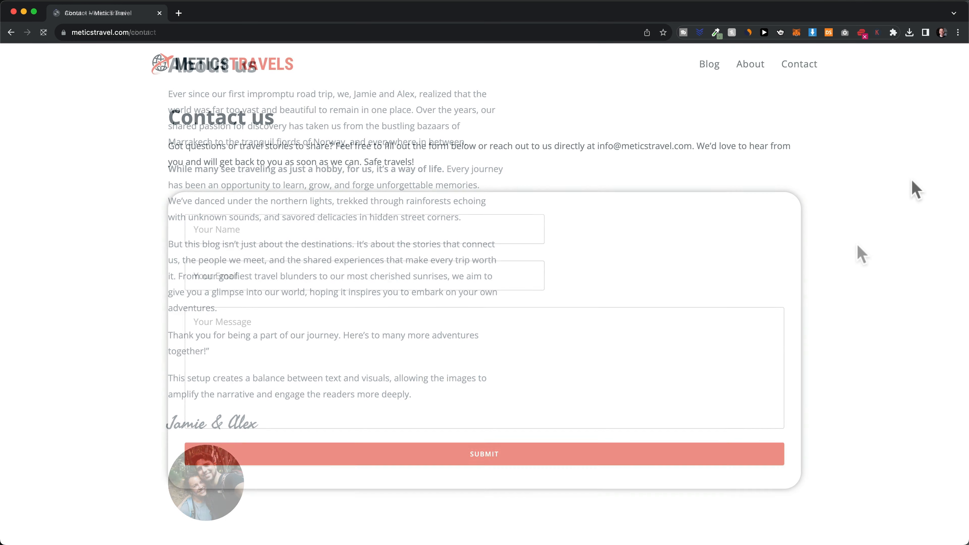
{"action": "scroll", "coordinate": [915, 190], "scroll_direction": "down", "scroll_amount": 2}
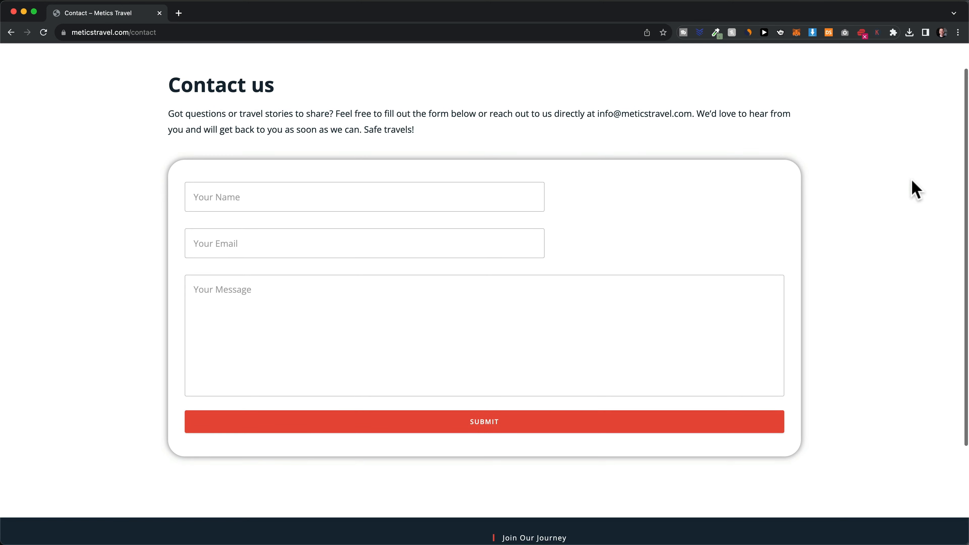
{"action": "scroll", "coordinate": [916, 190], "scroll_direction": "up", "scroll_amount": 2}
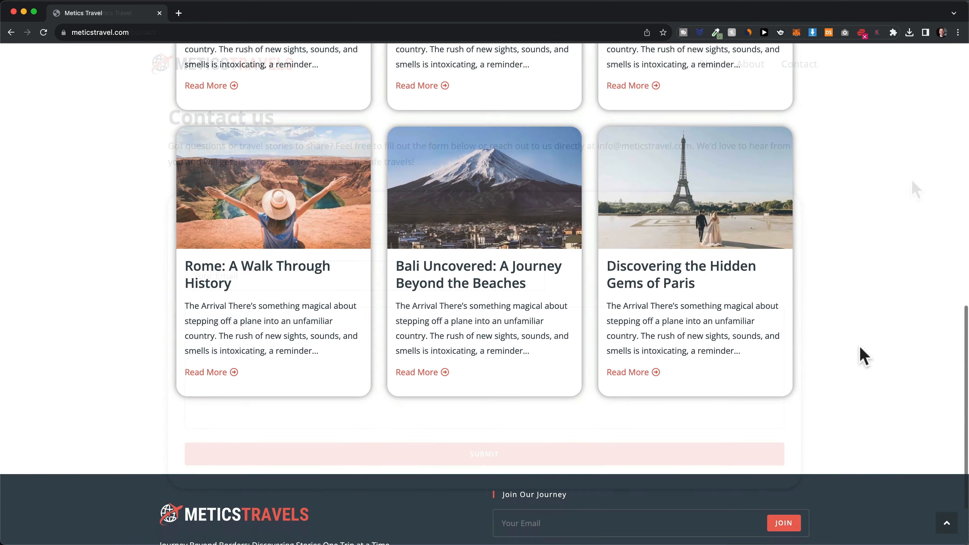
{"action": "scroll", "coordinate": [859, 353], "scroll_direction": "down", "scroll_amount": 3}
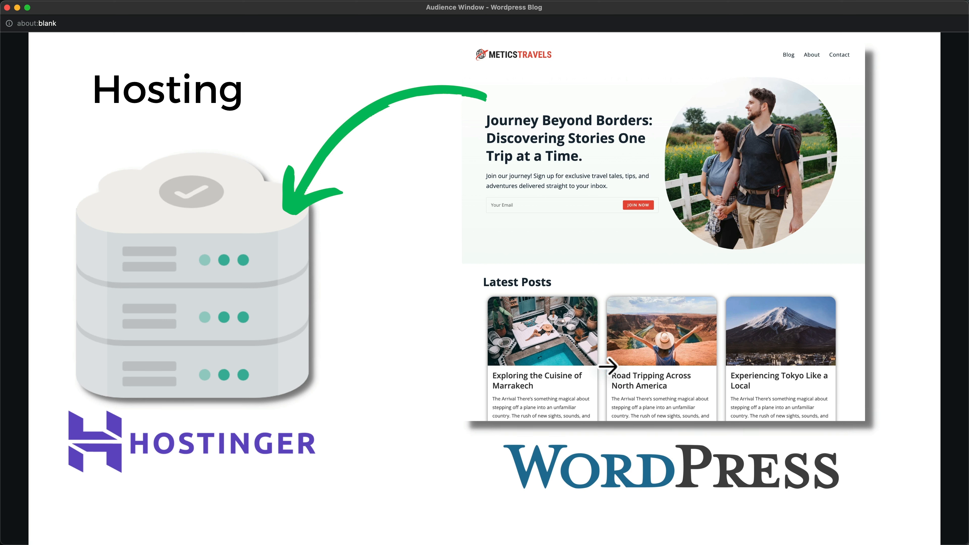
{"action": "mouse_move", "coordinate": [607, 365]}
{"action": "left_mouse_down"}
{"action": "mouse_move", "coordinate": [615, 354]}
{"action": "mouse_move", "coordinate": [582, 214]}
{"action": "left_mouse_up"}
{"action": "left_click", "coordinate": [224, 476]}
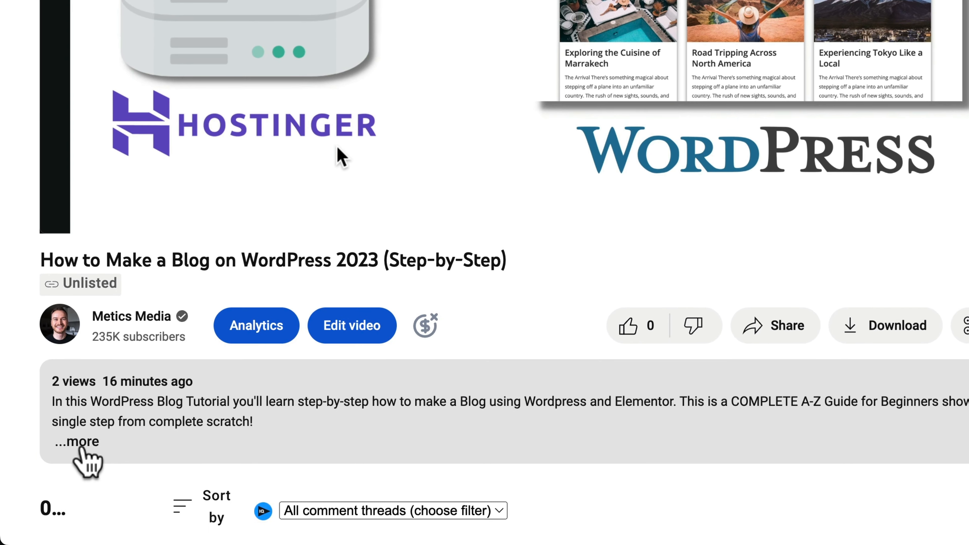
Expand the video description and follow the hostinger10 Get Hosting discount link
{"action": "left_click", "coordinate": [49, 505]}
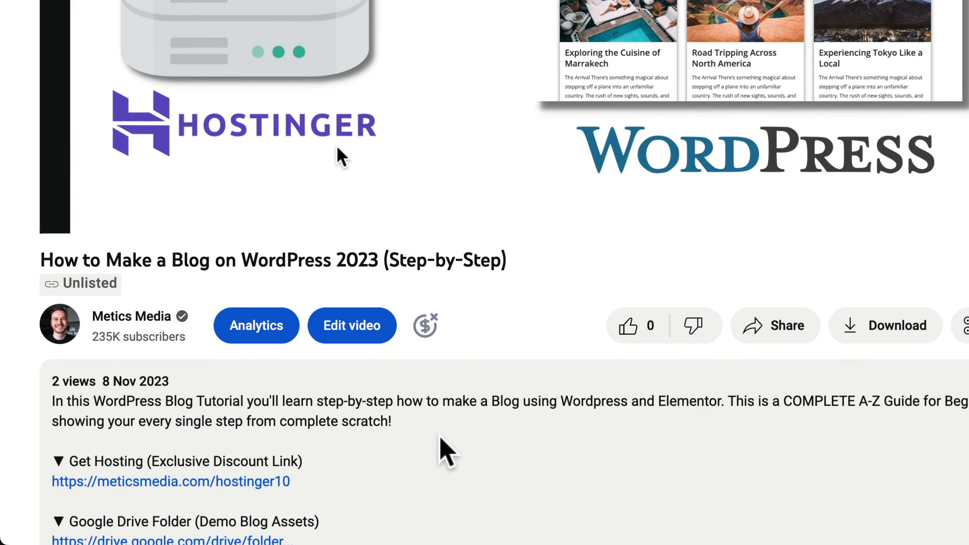
{"action": "scroll", "coordinate": [444, 450], "scroll_direction": "down", "scroll_amount": 3}
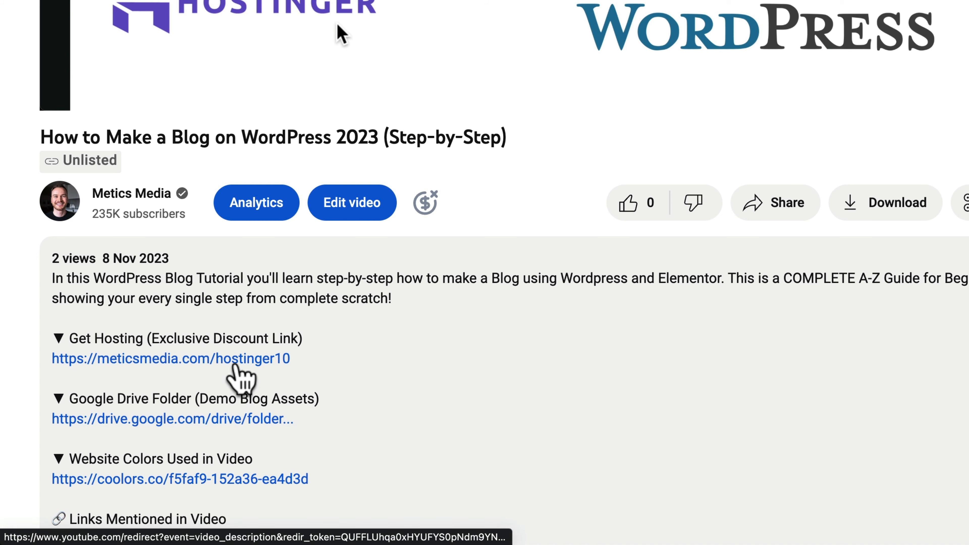
{"action": "left_click", "coordinate": [235, 366]}
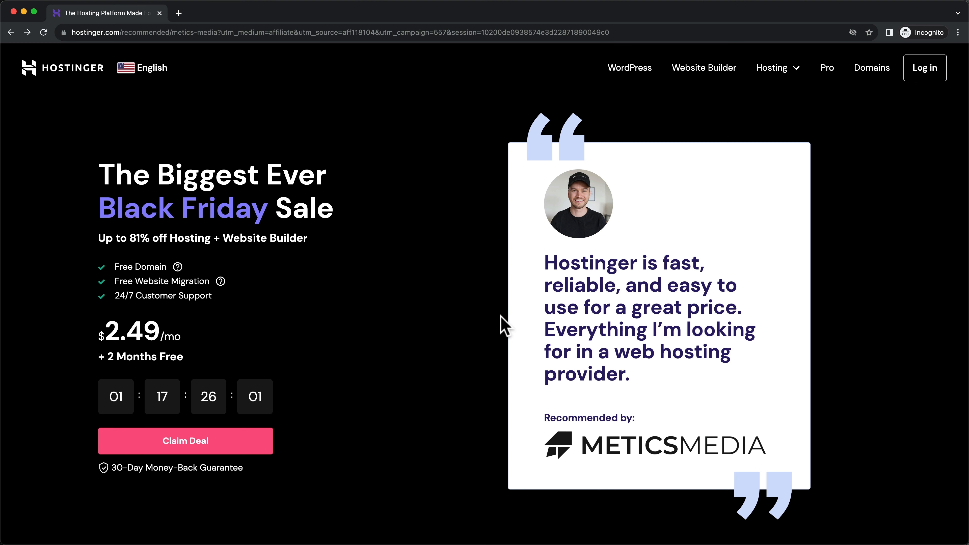
Highlight the Black Friday Sale headline and the METICSMEDIA logo on Hostinger's sale page
{"action": "left_click_drag", "start_coordinate": [108, 166], "coordinate": [362, 219]}
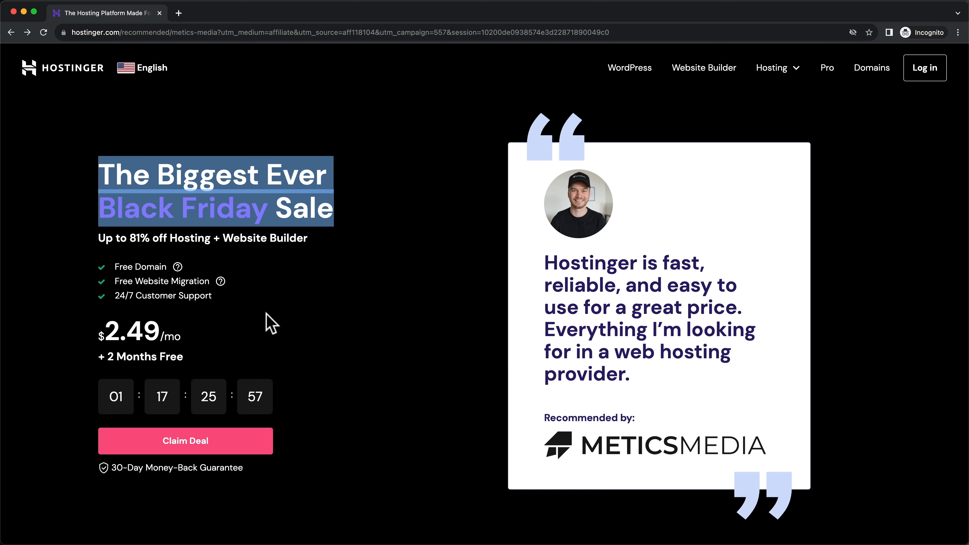
{"action": "left_click", "coordinate": [386, 356]}
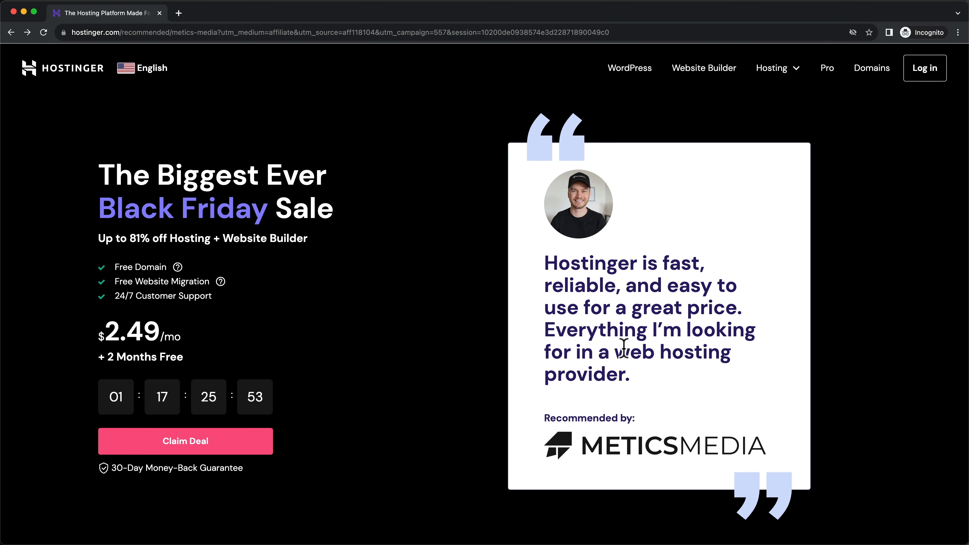
{"action": "scroll", "coordinate": [626, 378], "scroll_direction": "down", "scroll_amount": 1}
{"action": "left_click_drag", "start_coordinate": [588, 444], "coordinate": [739, 443]}
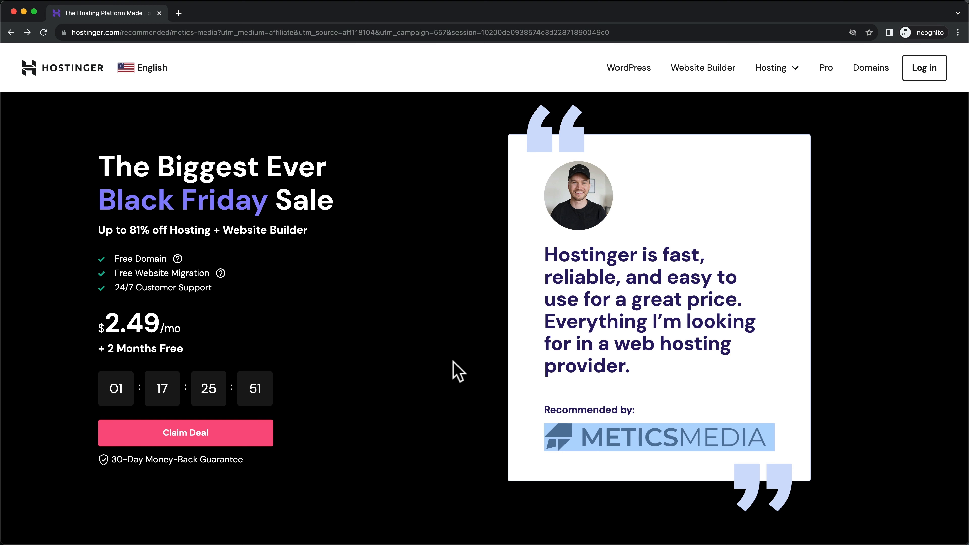
{"action": "left_click", "coordinate": [456, 372]}
{"action": "scroll", "coordinate": [492, 333], "scroll_direction": "up", "scroll_amount": 1}
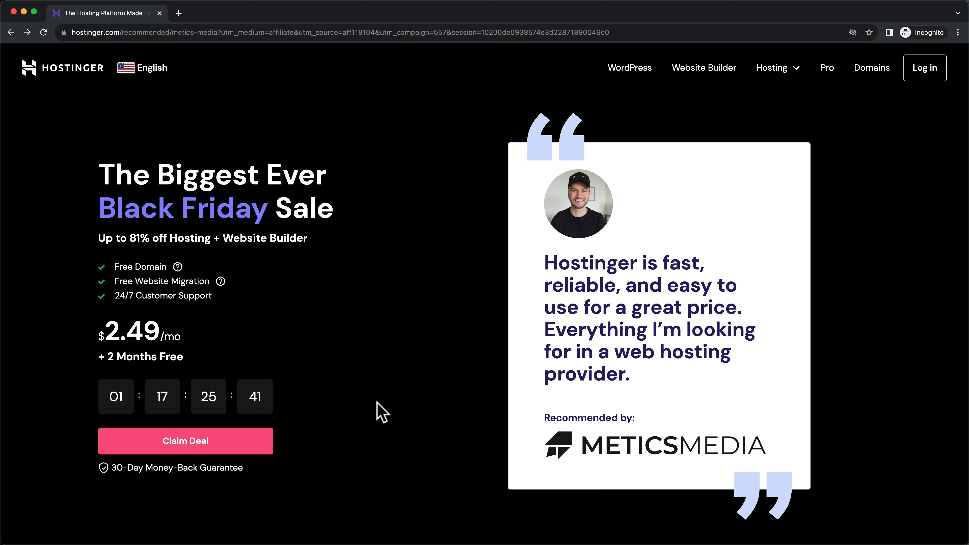
Highlight the 30-Day Money-Back Guarantee, then scroll down to the web hosting plan comparison
{"action": "scroll", "coordinate": [378, 404], "scroll_direction": "down", "scroll_amount": 2}
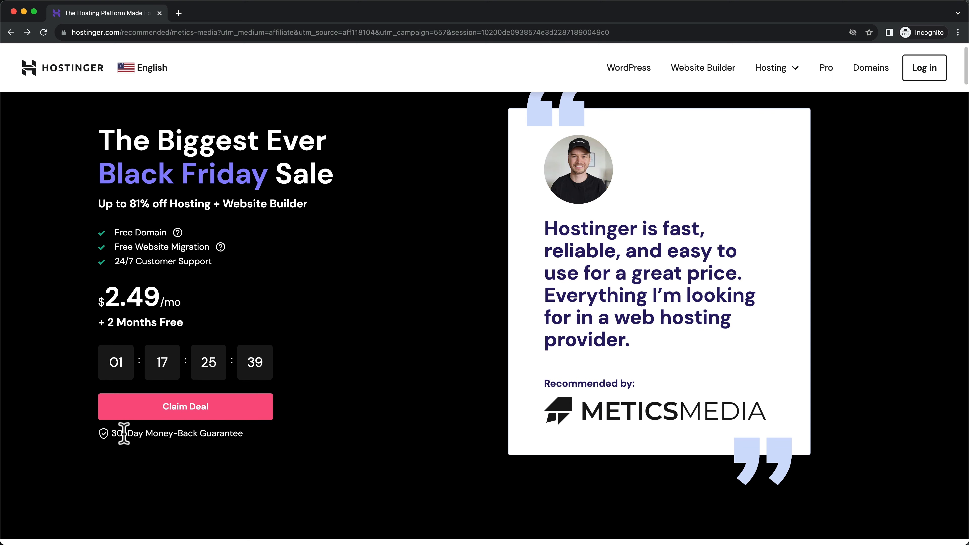
{"action": "left_click_drag", "start_coordinate": [111, 433], "coordinate": [252, 449]}
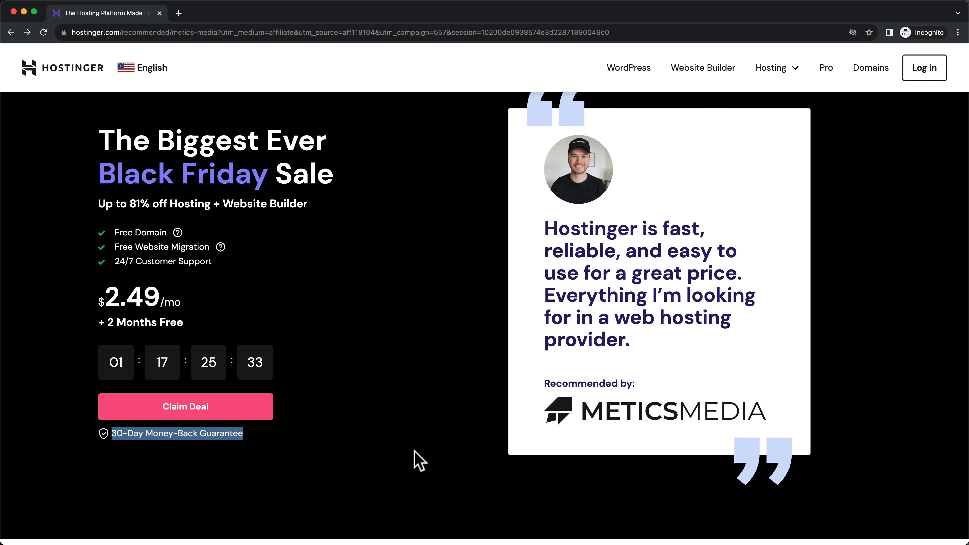
{"action": "left_click", "coordinate": [438, 388]}
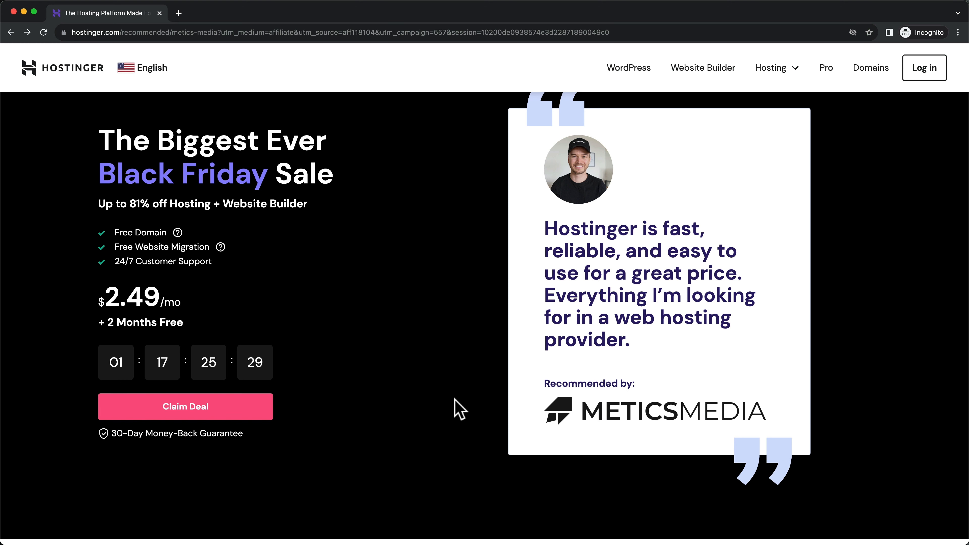
{"action": "scroll", "coordinate": [468, 331], "scroll_direction": "down", "scroll_amount": 1}
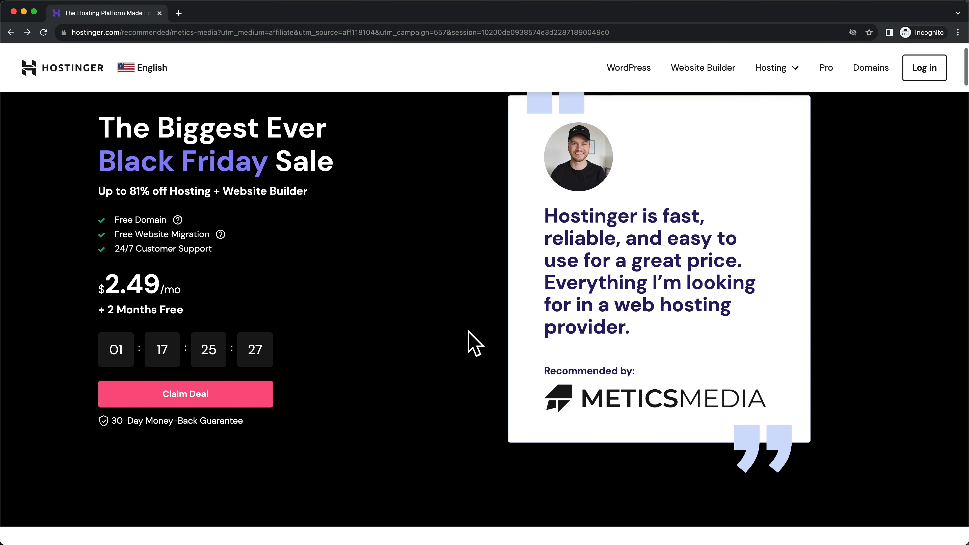
{"action": "scroll", "coordinate": [469, 331], "scroll_direction": "down", "scroll_amount": 10}
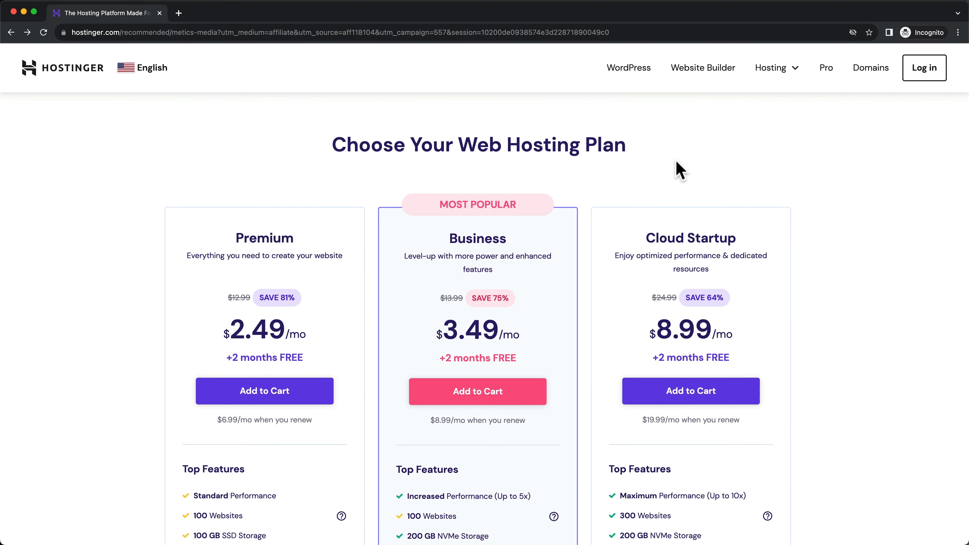
{"action": "scroll", "coordinate": [679, 170], "scroll_direction": "down", "scroll_amount": 2}
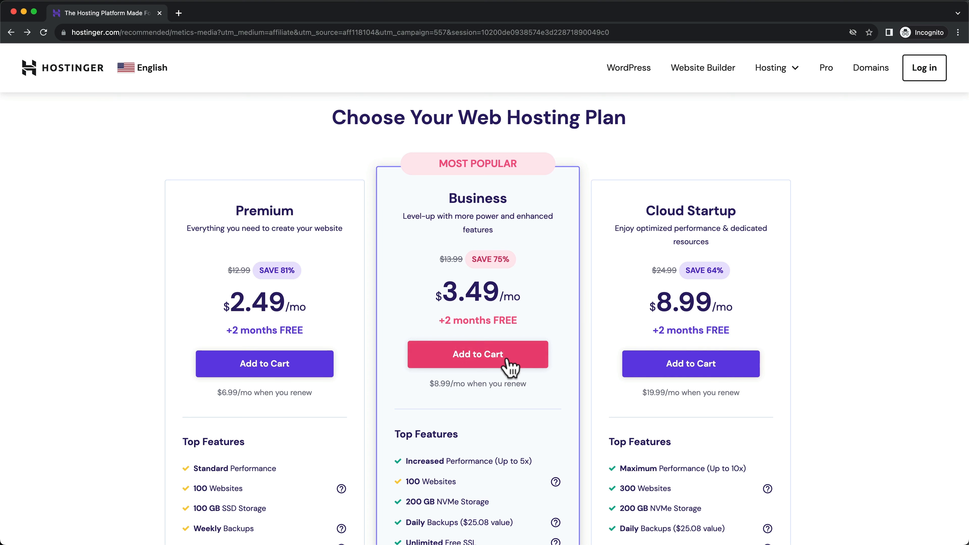
Add Business hosting to the cart, keeping the 48-month period at $3.49/month ($167.52 total)
{"action": "left_click", "coordinate": [488, 356]}
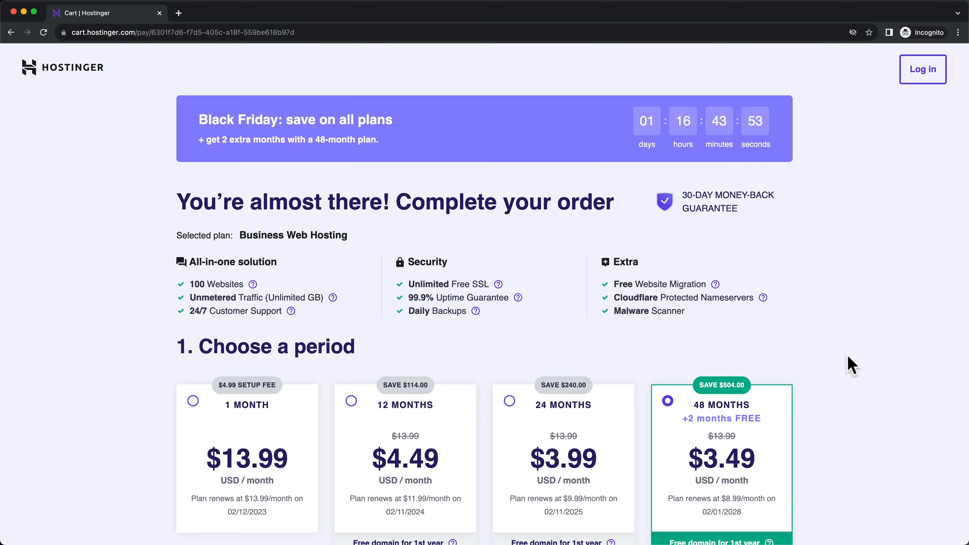
{"action": "scroll", "coordinate": [851, 365], "scroll_direction": "down", "scroll_amount": 3}
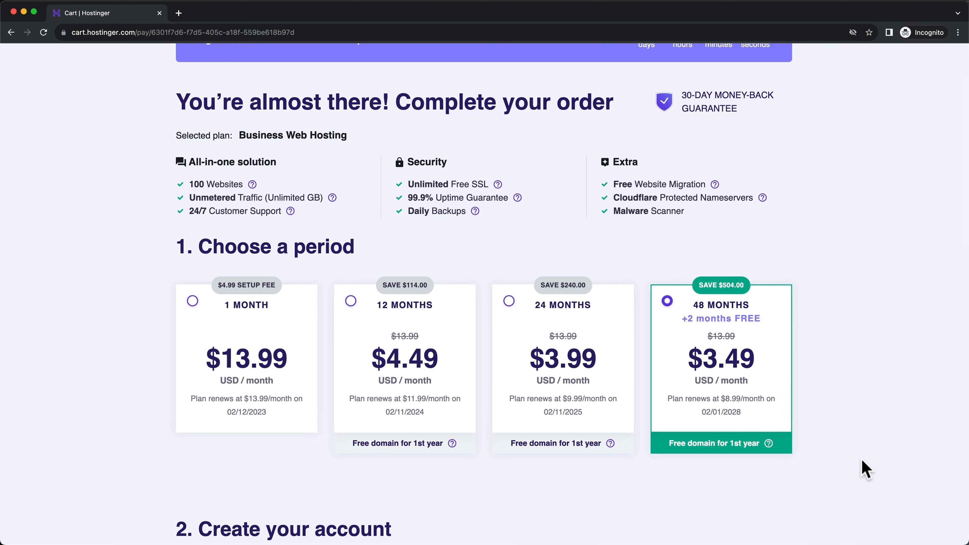
{"action": "scroll", "coordinate": [861, 350], "scroll_direction": "up", "scroll_amount": 1}
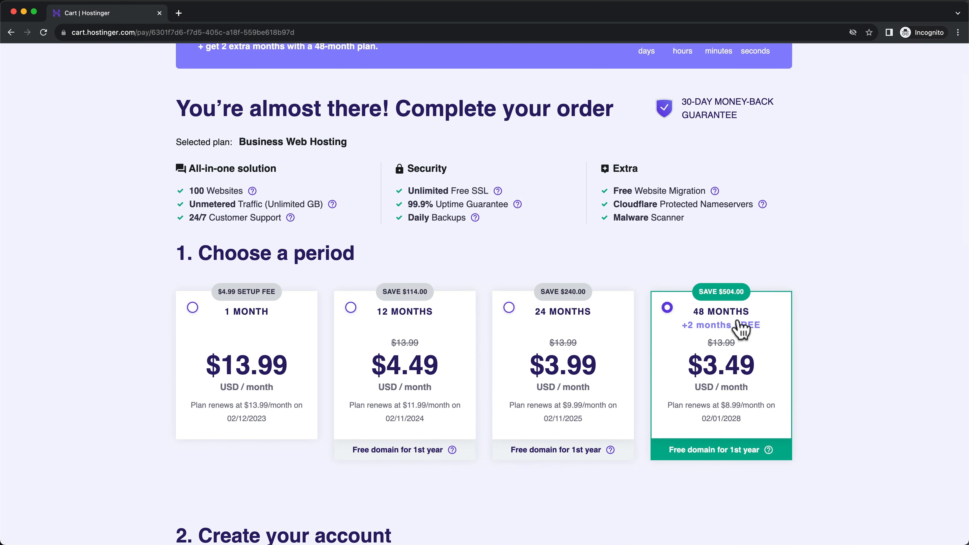
{"action": "scroll", "coordinate": [742, 329], "scroll_direction": "down", "scroll_amount": 1}
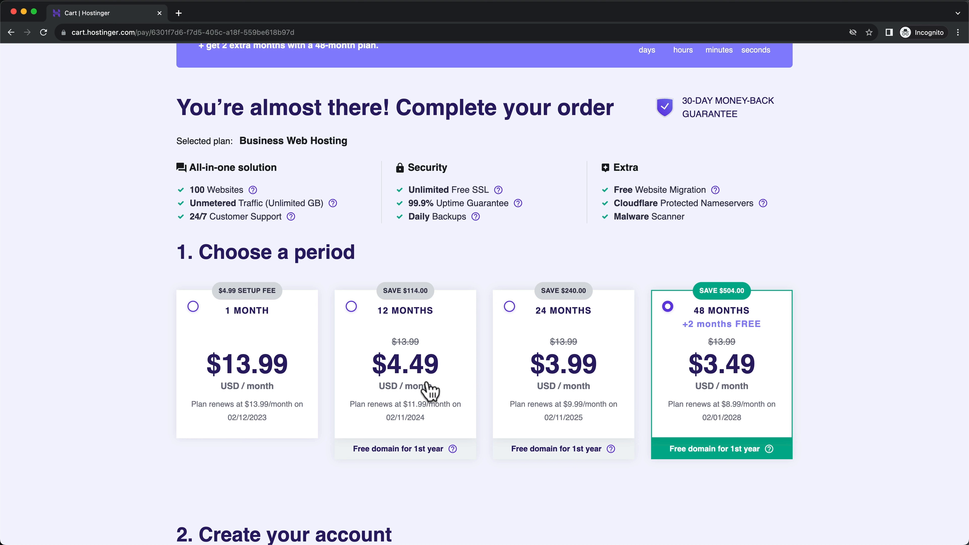
{"action": "scroll", "coordinate": [420, 405], "scroll_direction": "down", "scroll_amount": 1}
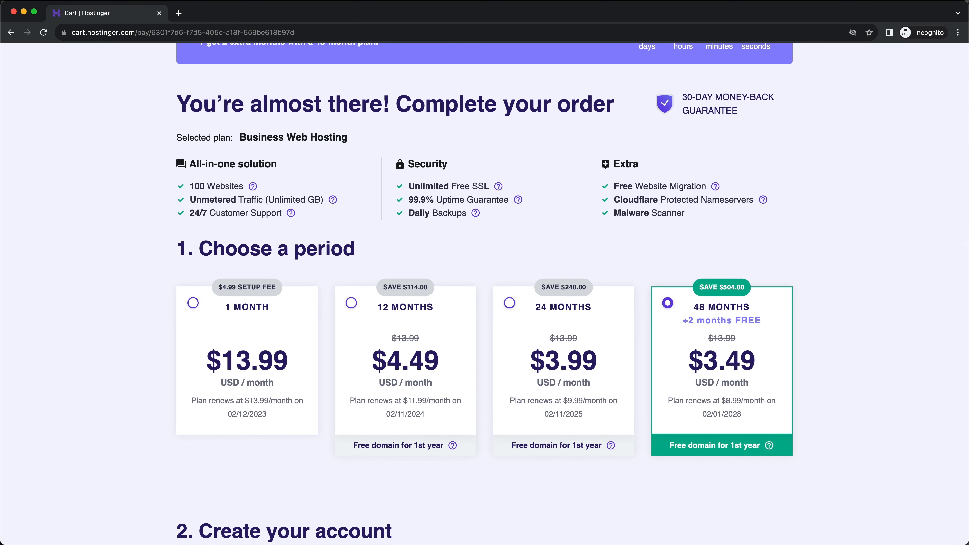
{"action": "scroll", "coordinate": [641, 412], "scroll_direction": "down", "scroll_amount": 1}
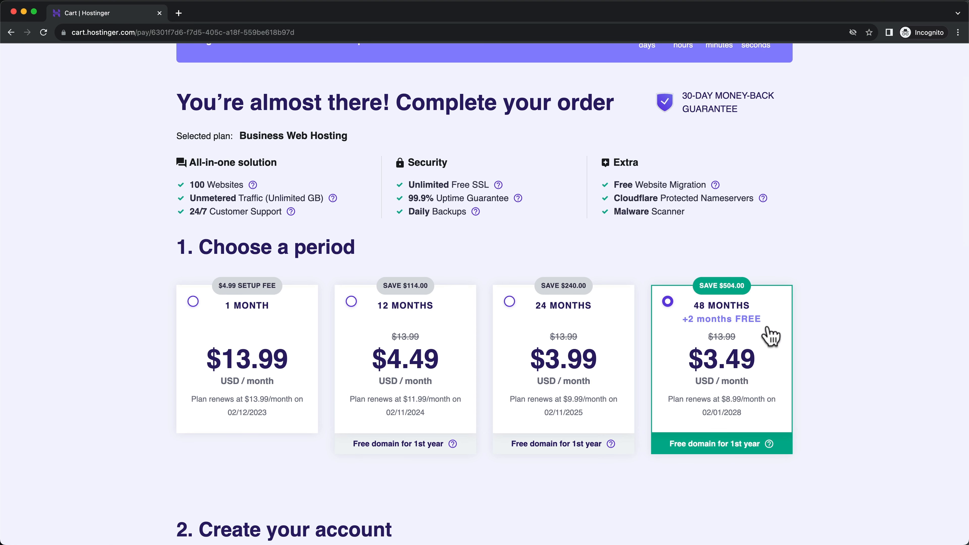
{"action": "scroll", "coordinate": [724, 322], "scroll_direction": "down", "scroll_amount": 2}
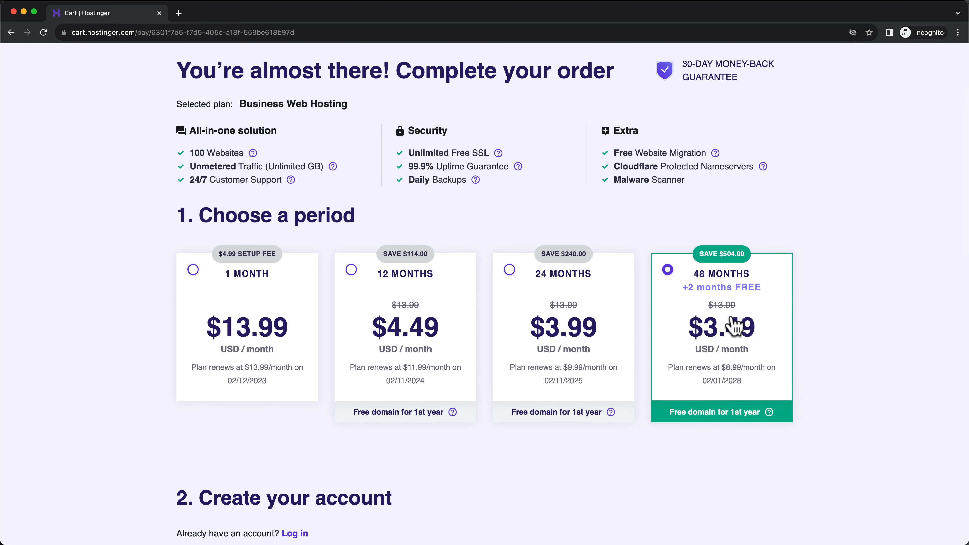
{"action": "scroll", "coordinate": [729, 317], "scroll_direction": "down", "scroll_amount": 7}
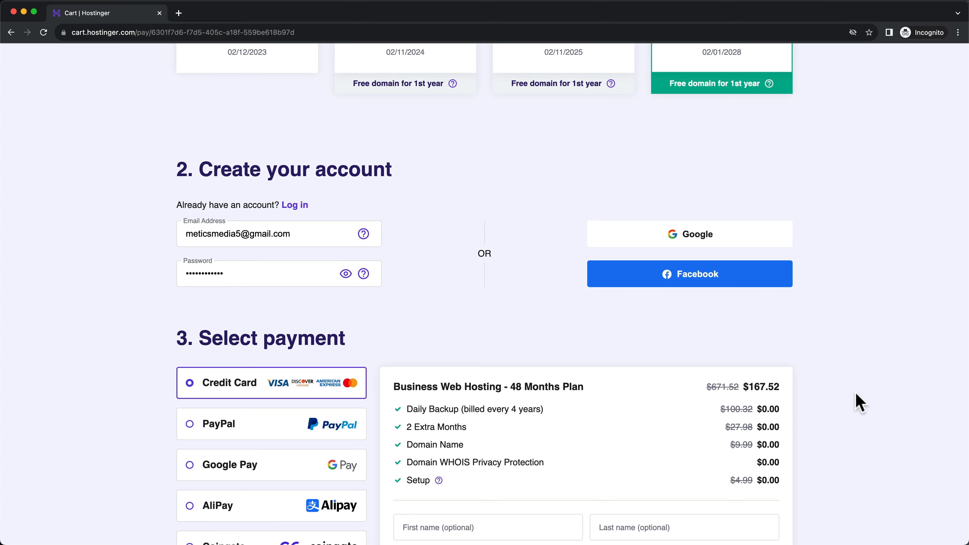
Scroll down the checkout and apply the METICSMEDIA coupon code to the order
{"action": "scroll", "coordinate": [859, 402], "scroll_direction": "down", "scroll_amount": 4}
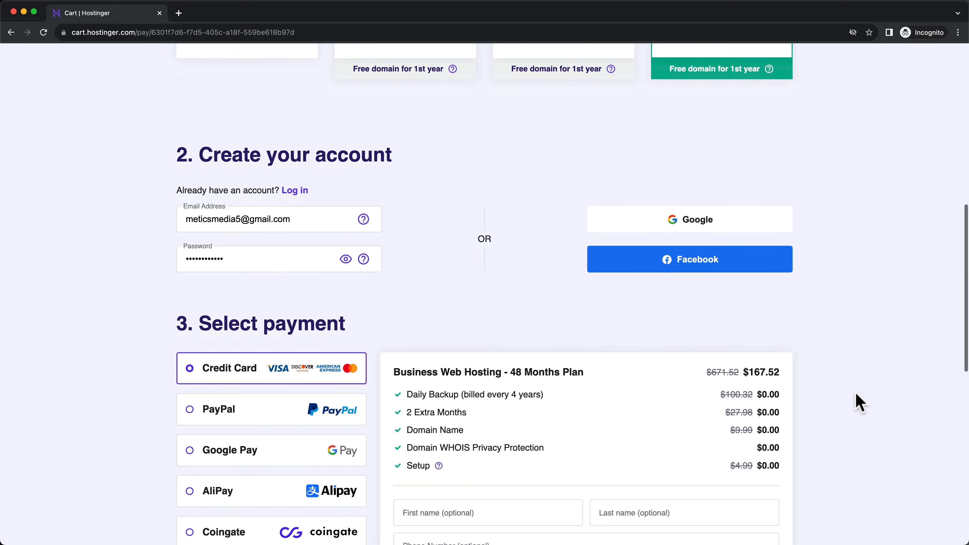
{"action": "scroll", "coordinate": [858, 402], "scroll_direction": "down", "scroll_amount": 2}
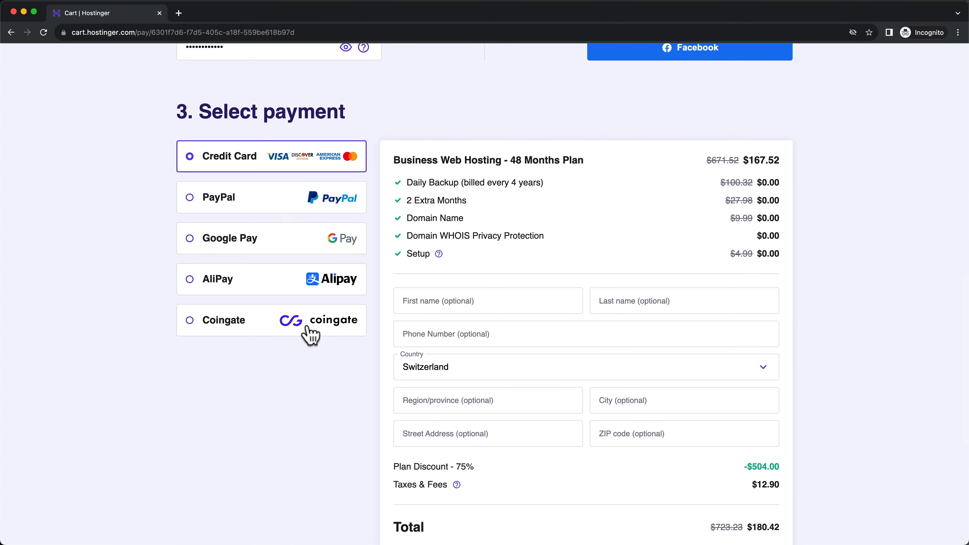
{"action": "scroll", "coordinate": [597, 370], "scroll_direction": "down", "scroll_amount": 1}
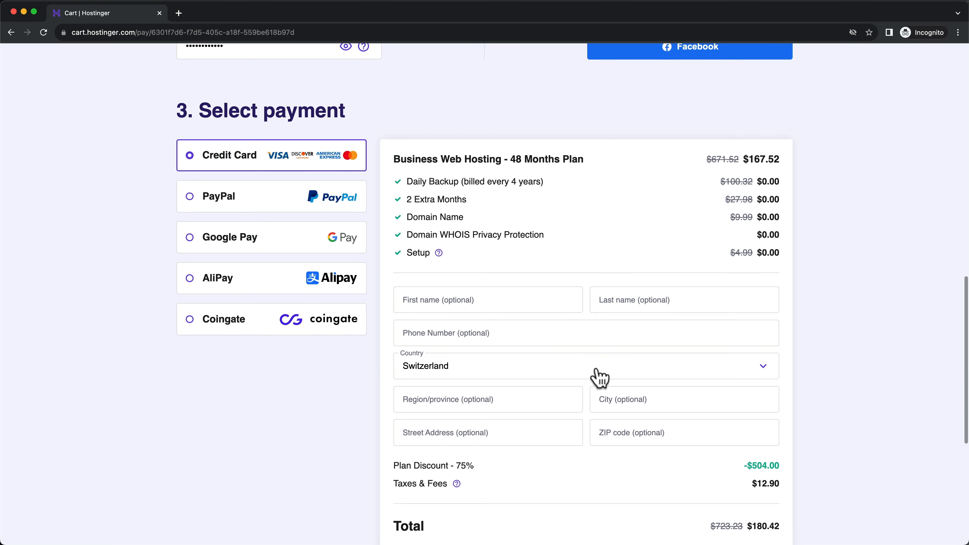
{"action": "scroll", "coordinate": [596, 369], "scroll_direction": "down", "scroll_amount": 6}
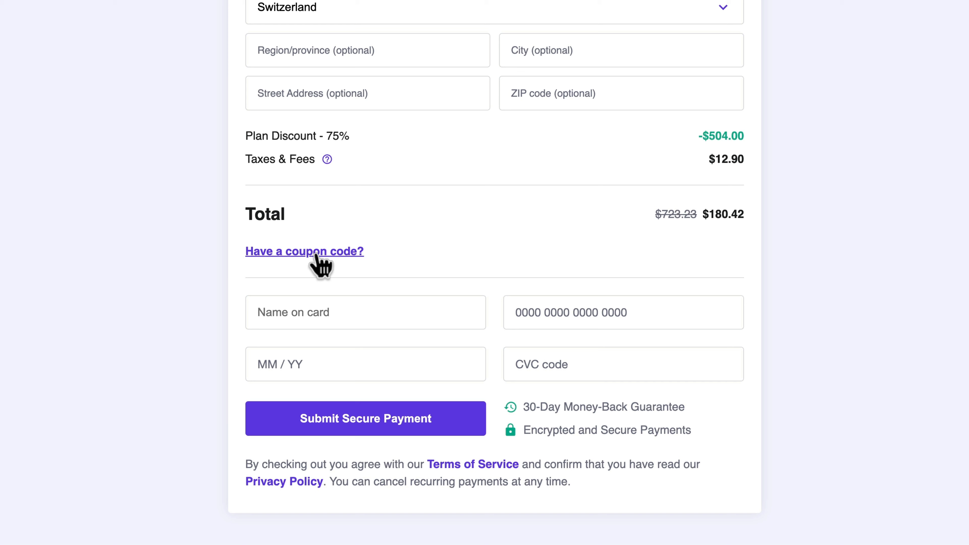
{"action": "left_click", "coordinate": [317, 255]}
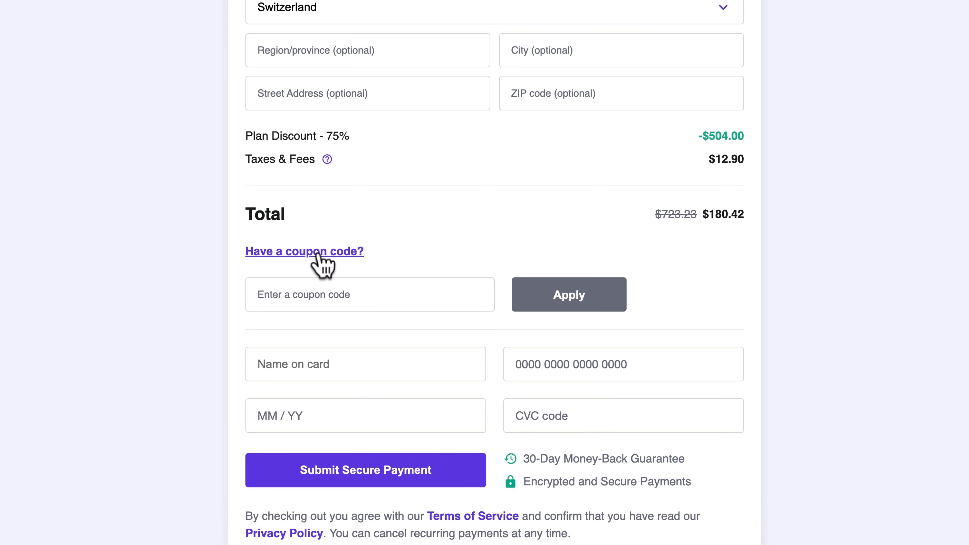
{"action": "left_click", "coordinate": [314, 293]}
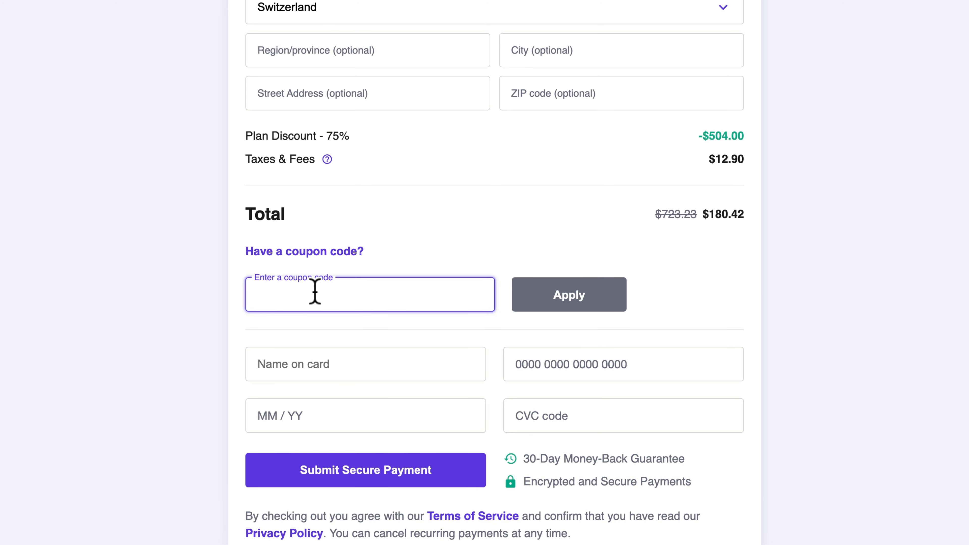
{"action": "type", "text": "METICSMEDIA"}
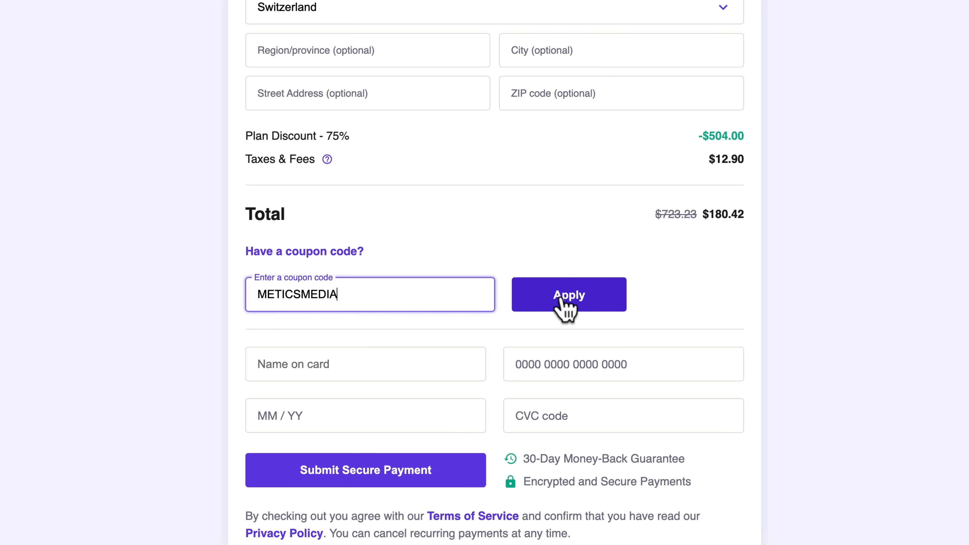
{"action": "left_click", "coordinate": [568, 299]}
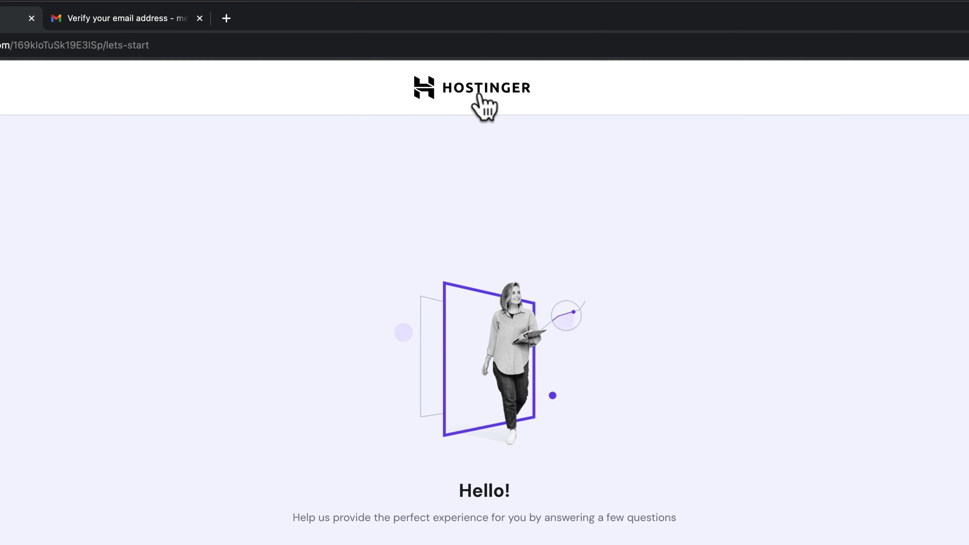
Skip onboarding to hPanel home, highlight the verification notice, and go to the Gmail verification message
{"action": "left_click", "coordinate": [488, 90]}
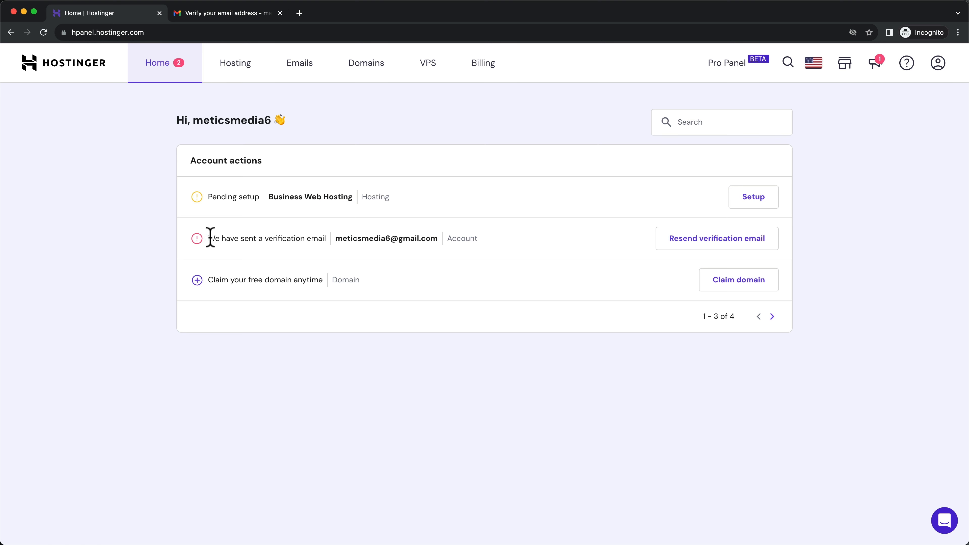
{"action": "left_click_drag", "start_coordinate": [211, 238], "coordinate": [432, 239]}
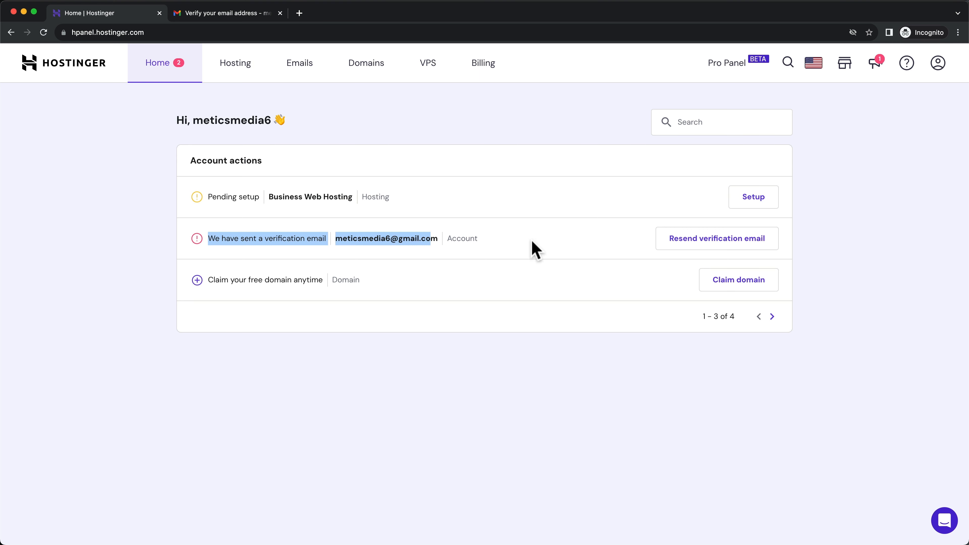
{"action": "left_click", "coordinate": [237, 13]}
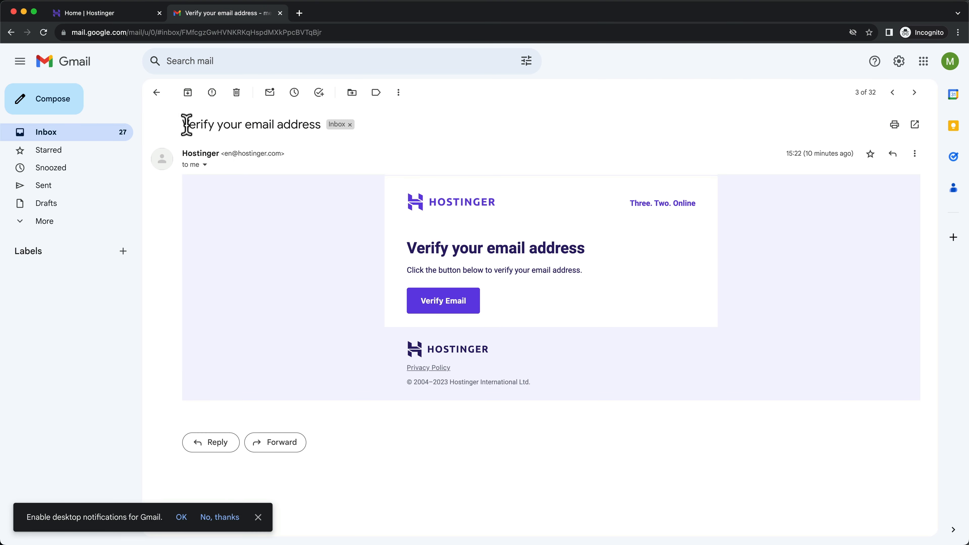
Verify the Hostinger email address using the Verify Email button in the Gmail message
{"action": "left_click_drag", "start_coordinate": [186, 124], "coordinate": [313, 126]}
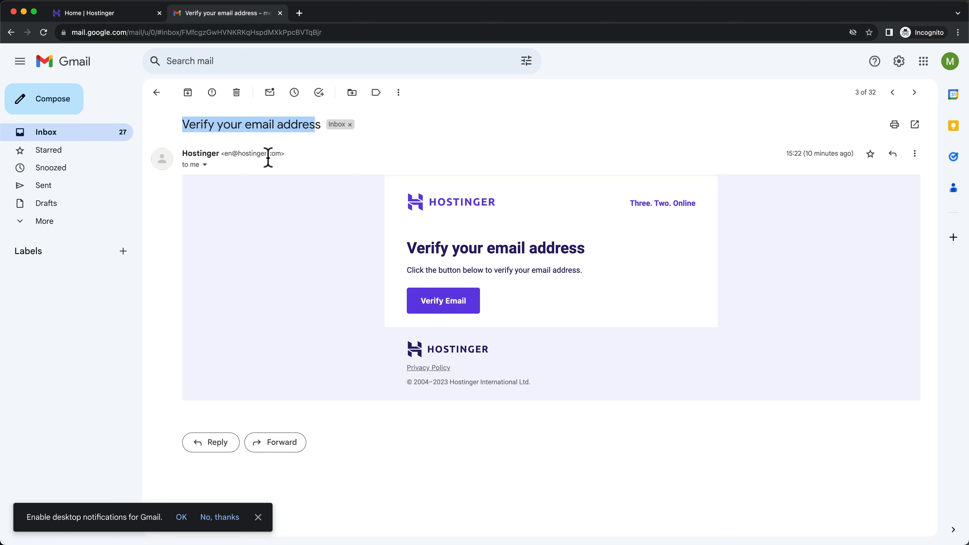
{"action": "left_click", "coordinate": [439, 305]}
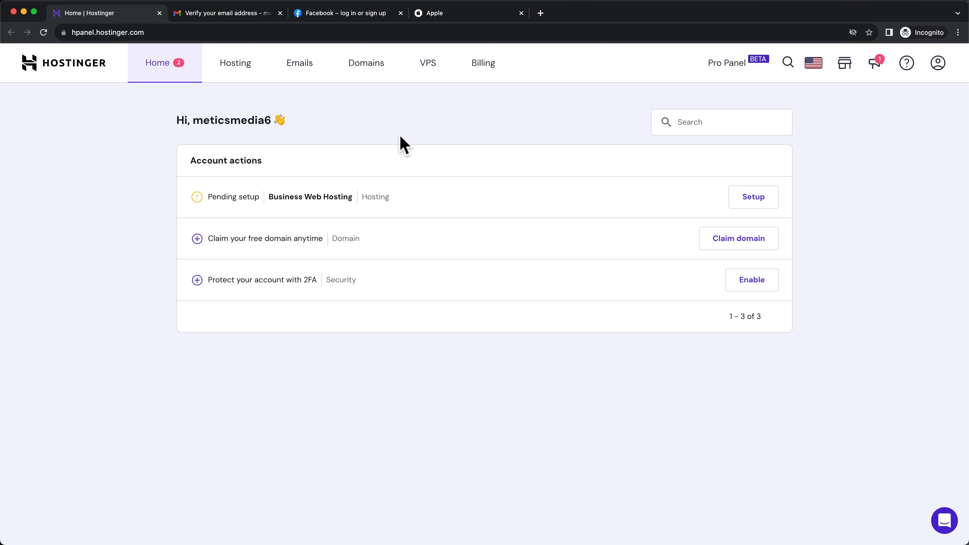
{"action": "left_click", "coordinate": [355, 13]}
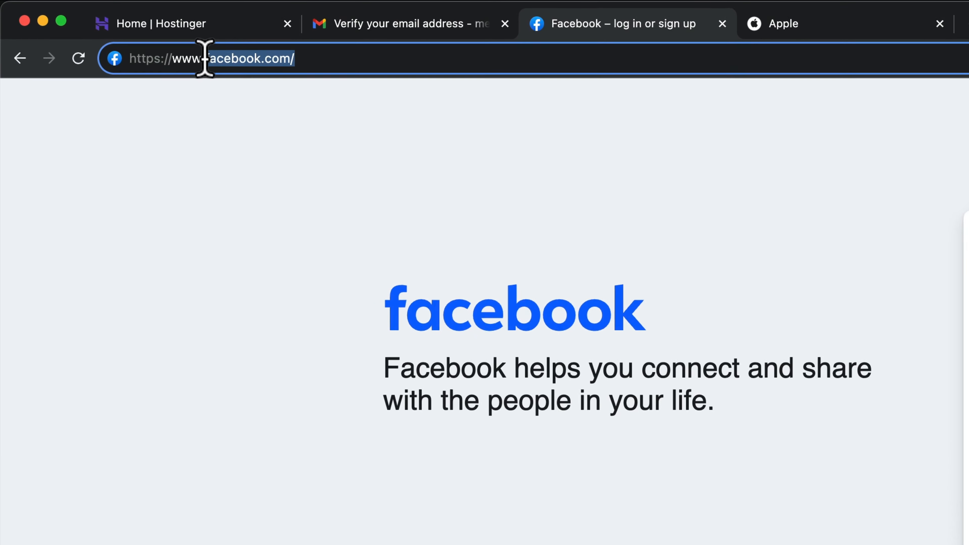
{"action": "left_click", "coordinate": [888, 31]}
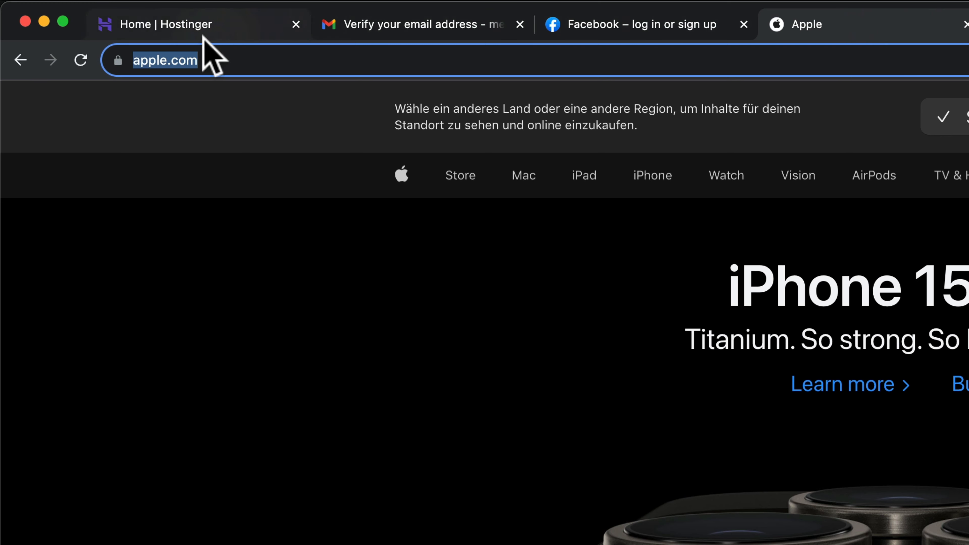
{"action": "left_click", "coordinate": [218, 60]}
{"action": "left_click_drag", "start_coordinate": [278, 60], "coordinate": [187, 60]}
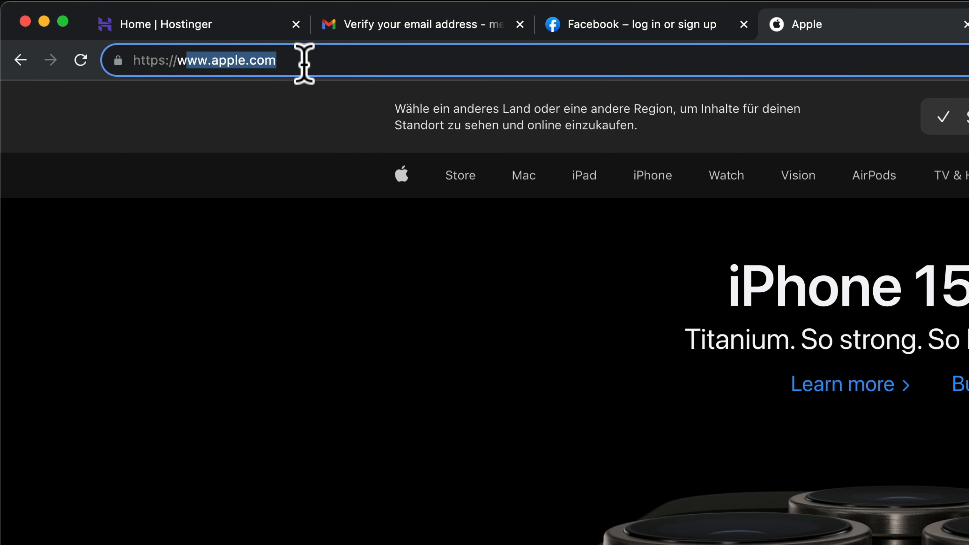
{"action": "left_click", "coordinate": [208, 27]}
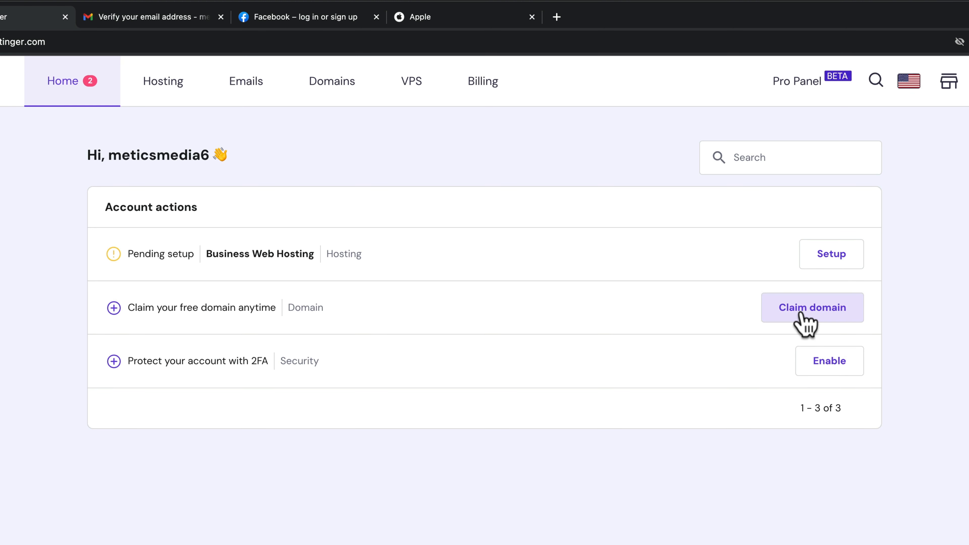
Claim the free domain with the .com extension and focus the domain name field
{"action": "left_click", "coordinate": [806, 319]}
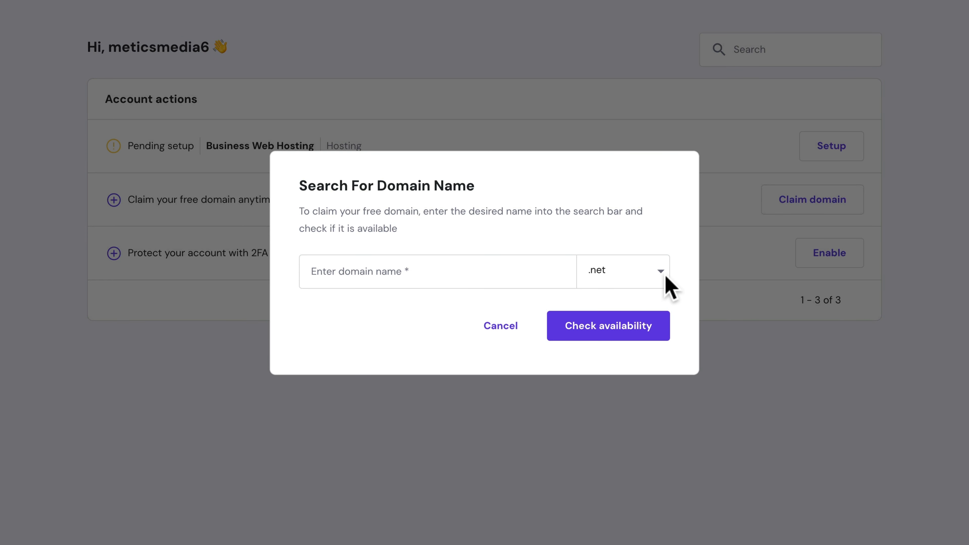
{"action": "left_click", "coordinate": [657, 272]}
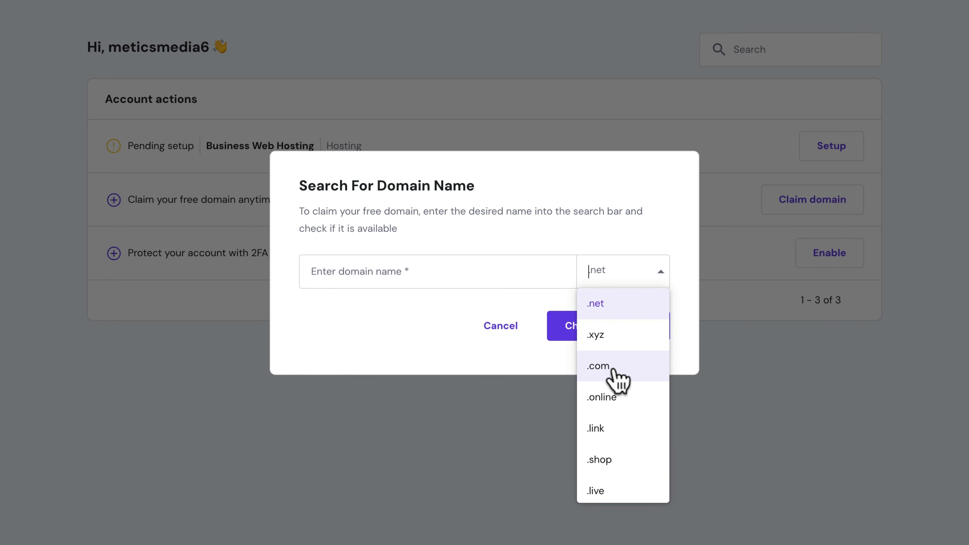
{"action": "scroll", "coordinate": [613, 370], "scroll_direction": "down", "scroll_amount": 5}
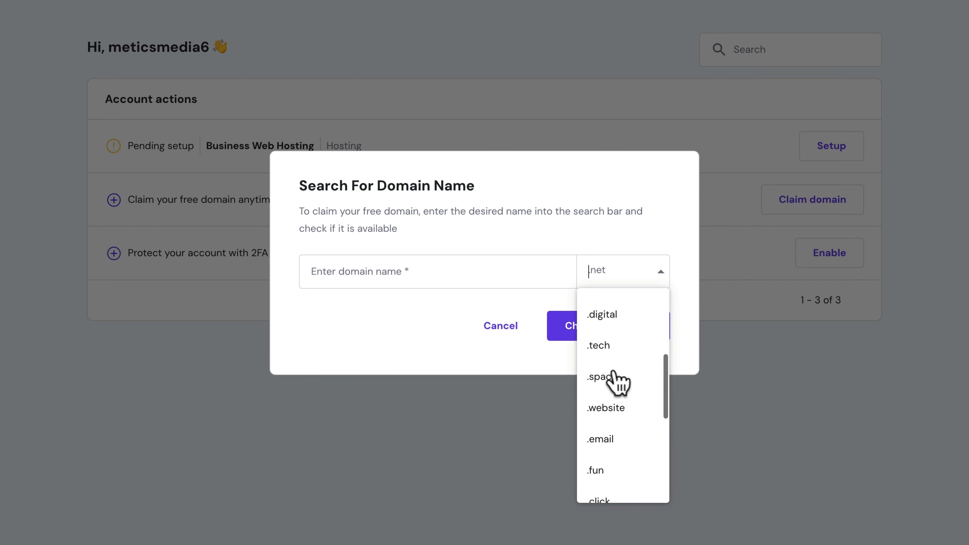
{"action": "scroll", "coordinate": [614, 373], "scroll_direction": "up", "scroll_amount": 3}
{"action": "scroll", "coordinate": [615, 372], "scroll_direction": "up", "scroll_amount": 3}
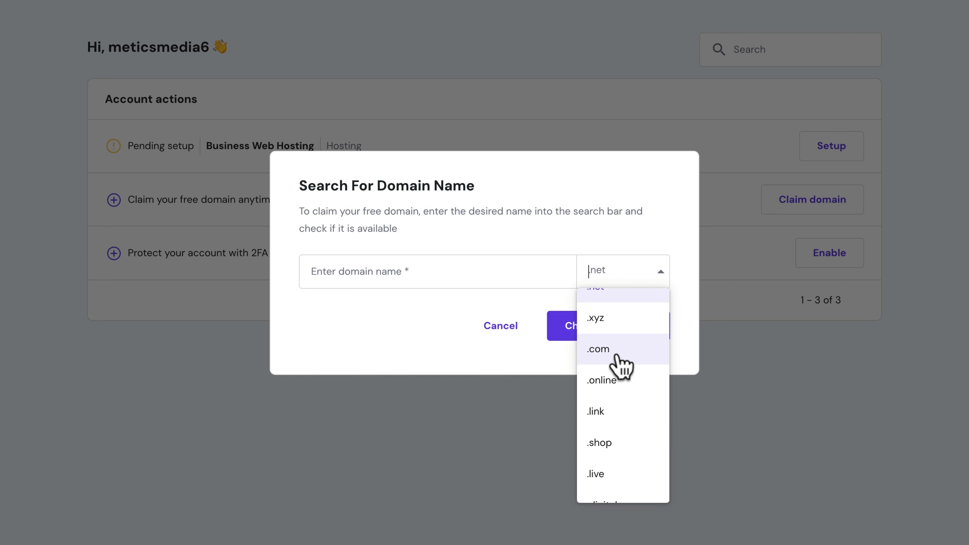
{"action": "left_click", "coordinate": [617, 357]}
{"action": "left_click", "coordinate": [359, 268]}
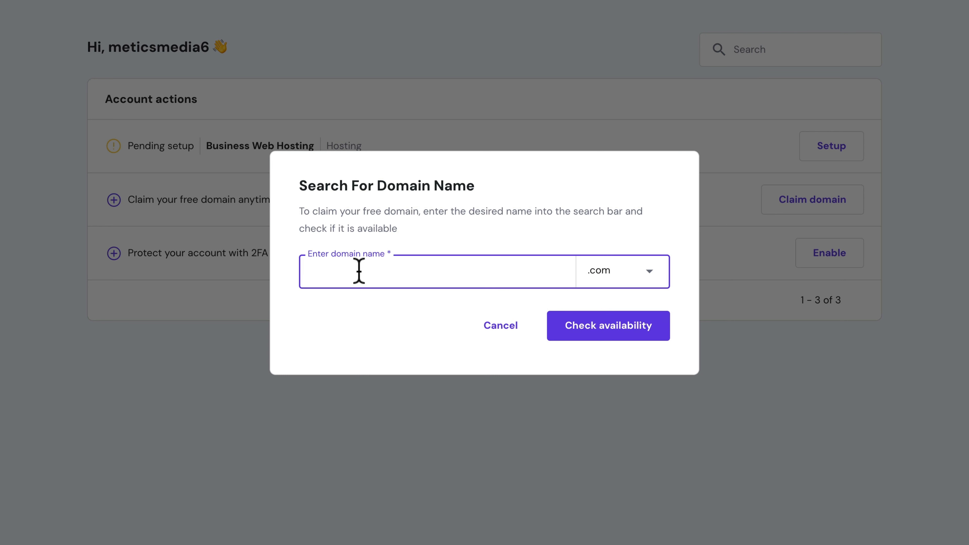
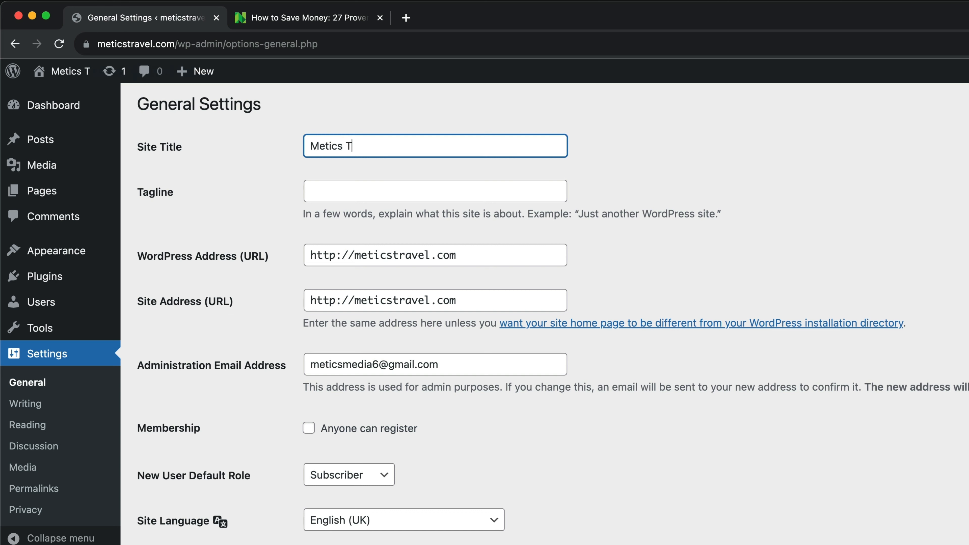
Save the General settings with the site title Metics Travel, then go to Settings > Discussion
{"action": "scroll", "coordinate": [905, 500], "scroll_direction": "down", "scroll_amount": 10}
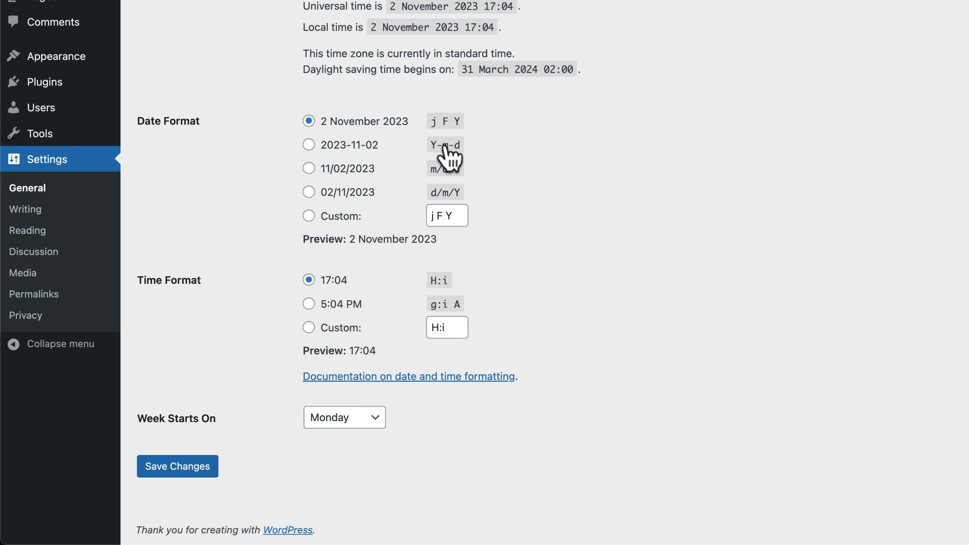
{"action": "left_click", "coordinate": [177, 478]}
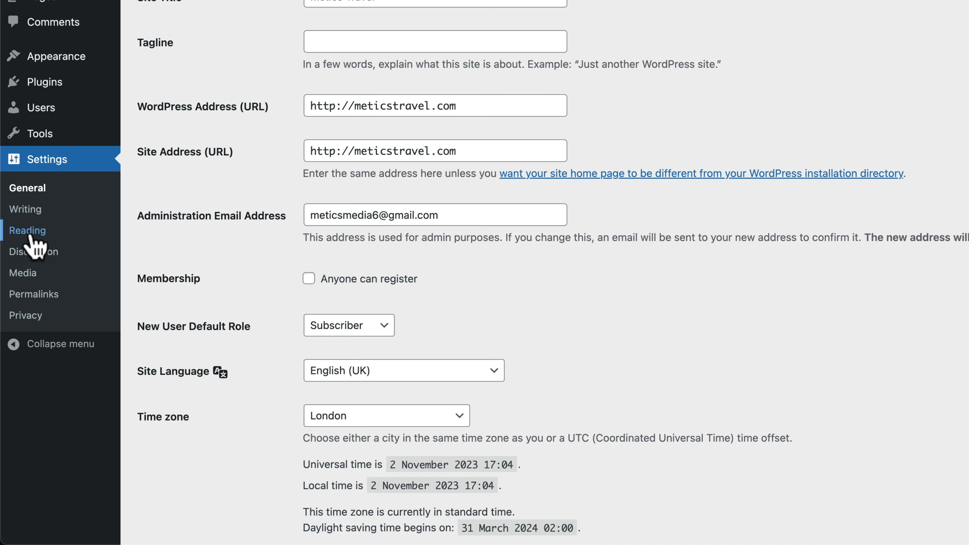
{"action": "left_click", "coordinate": [48, 263]}
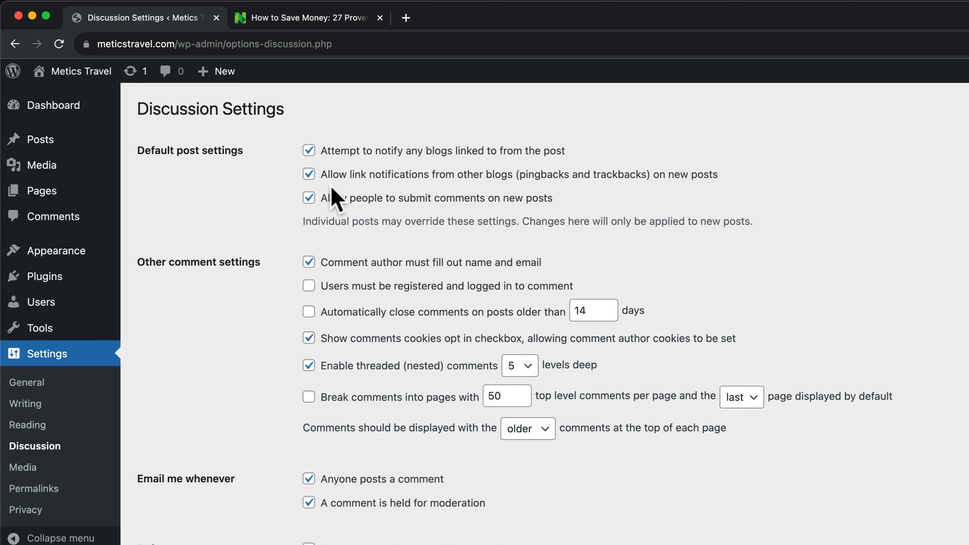
Untick 'Allow people to submit comments on new posts' and move on to the Permalink settings
{"action": "left_click", "coordinate": [311, 198]}
{"action": "scroll", "coordinate": [289, 314], "scroll_direction": "down", "scroll_amount": 20}
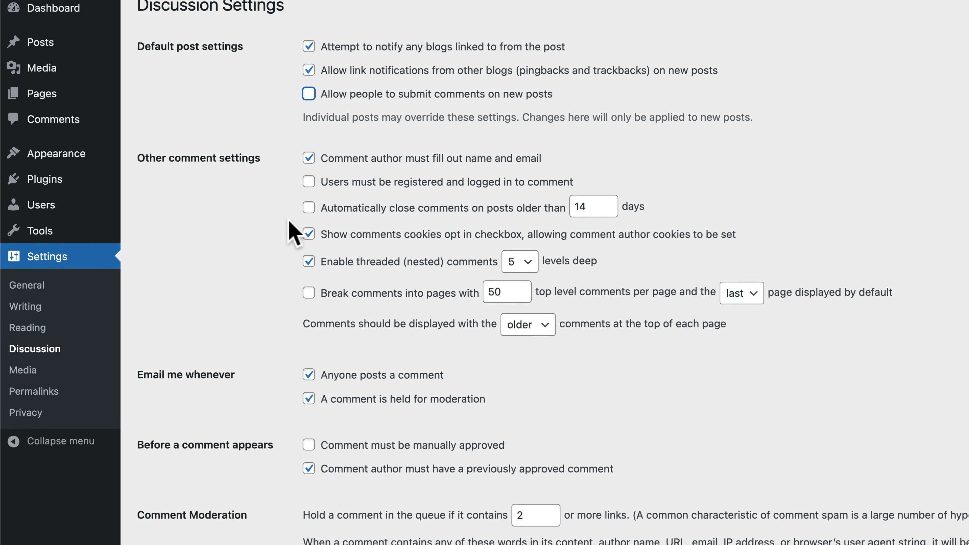
{"action": "scroll", "coordinate": [281, 420], "scroll_direction": "down", "scroll_amount": 10}
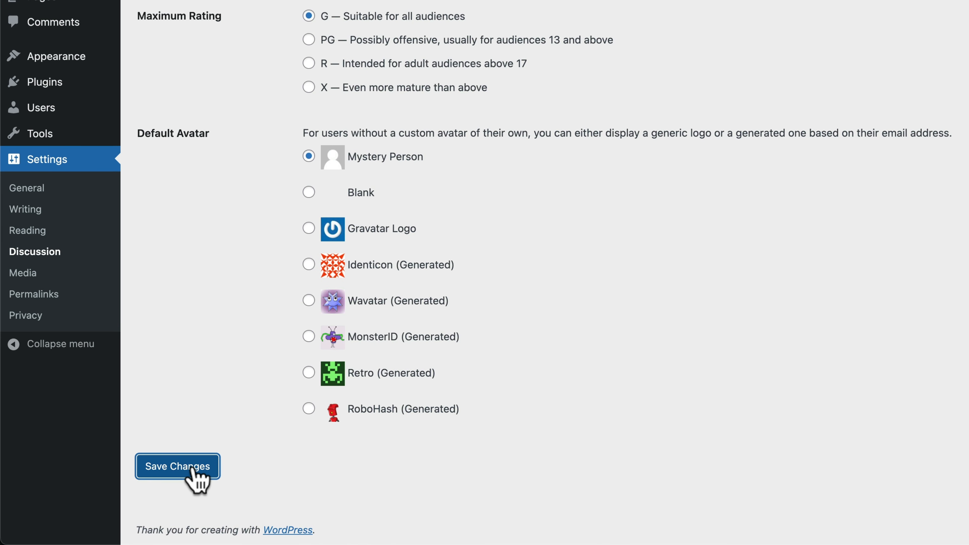
{"action": "scroll", "coordinate": [195, 471], "scroll_direction": "up", "scroll_amount": 15}
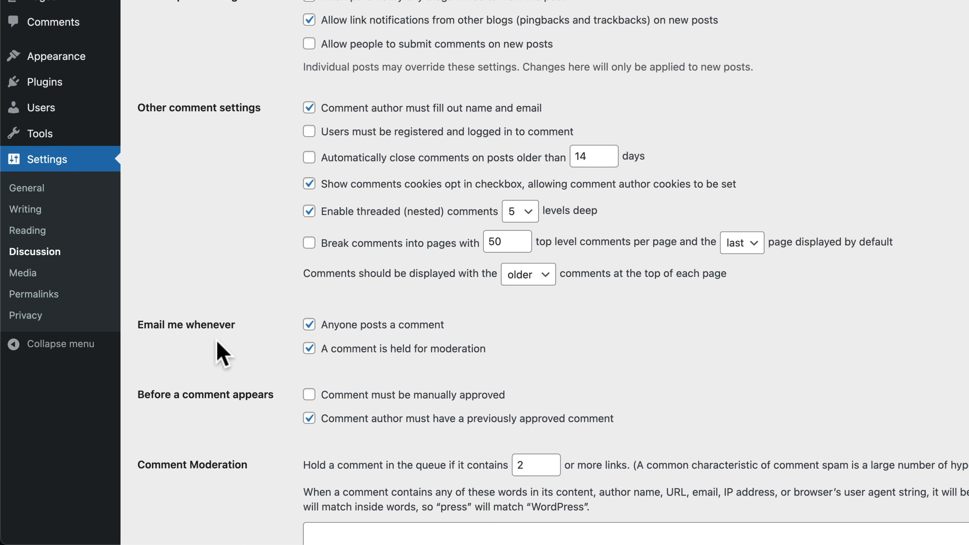
{"action": "left_click", "coordinate": [38, 297]}
{"action": "scroll", "coordinate": [57, 313], "scroll_direction": "up", "scroll_amount": 3}
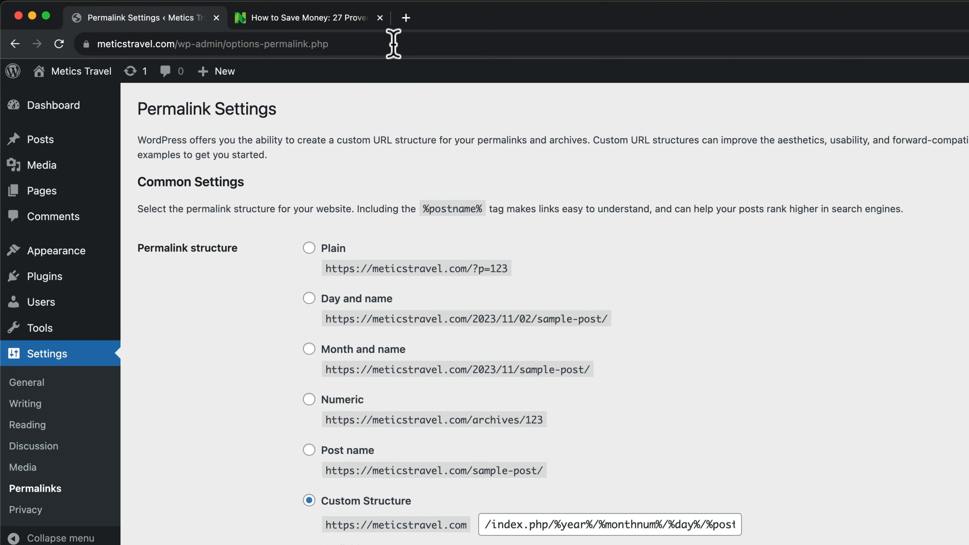
Compare the NerdWallet article's web address with the current custom permalink structure
{"action": "left_click", "coordinate": [283, 16]}
{"action": "left_click", "coordinate": [138, 44]}
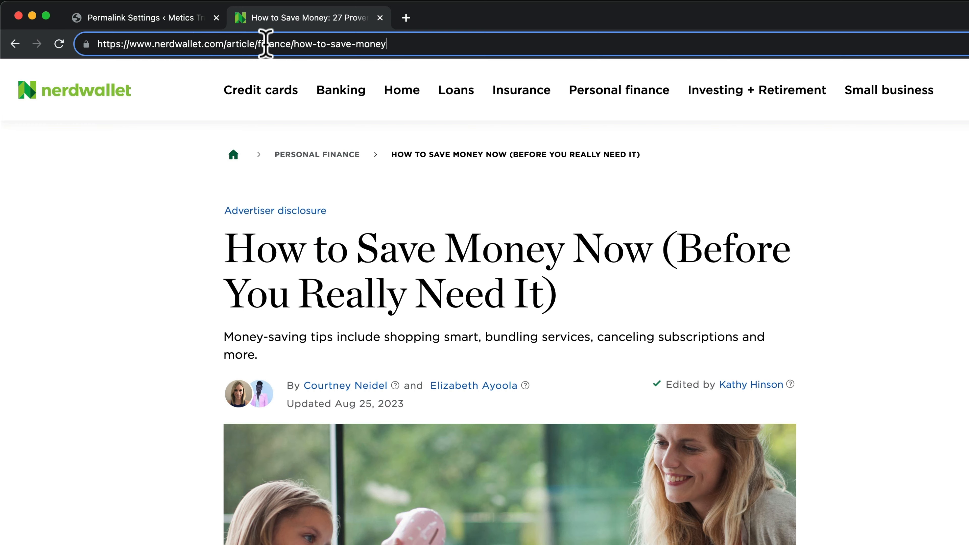
{"action": "left_click_drag", "start_coordinate": [178, 44], "coordinate": [499, 48]}
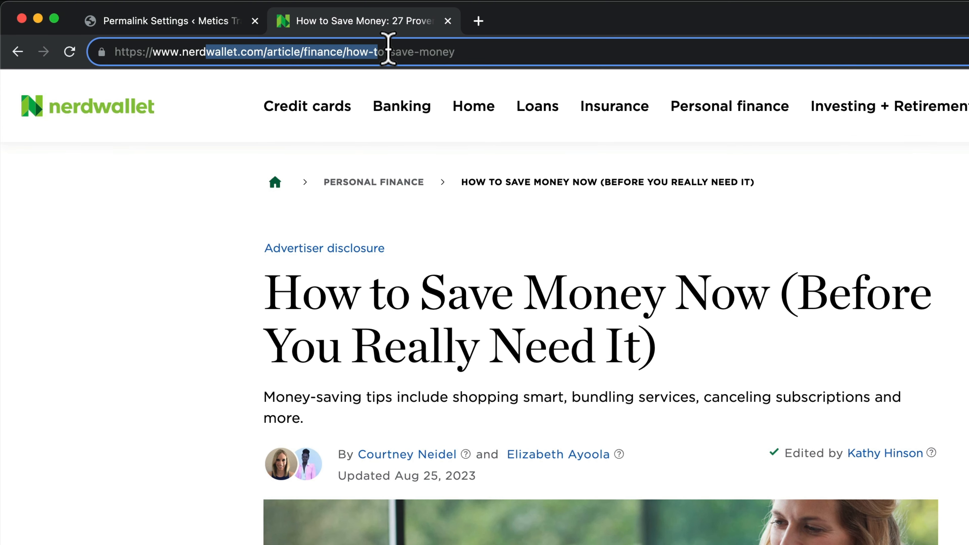
{"action": "left_click", "coordinate": [493, 49]}
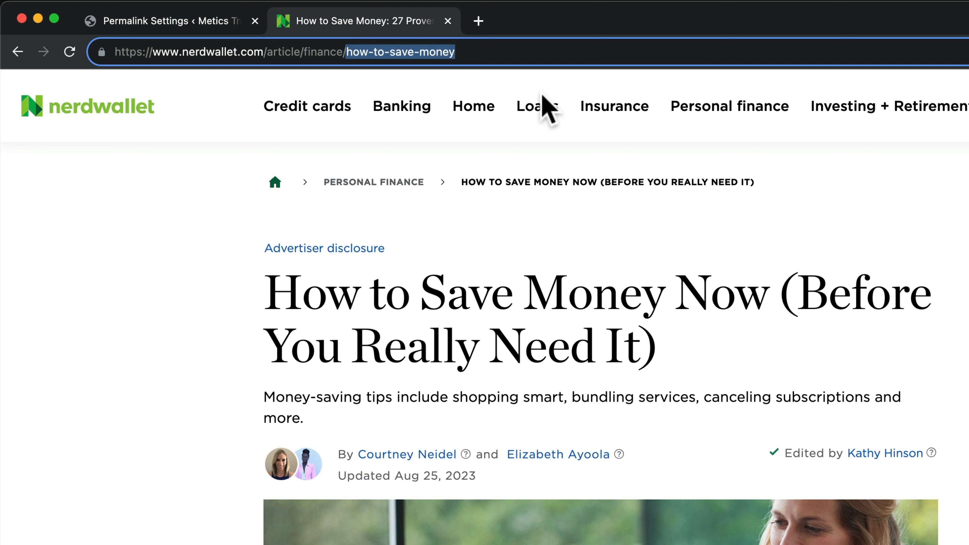
{"action": "left_click", "coordinate": [357, 50]}
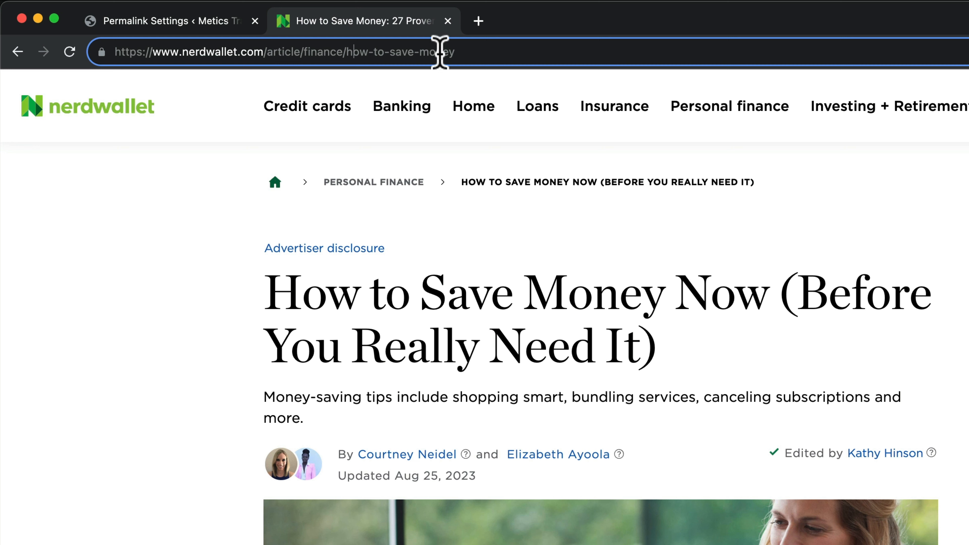
{"action": "left_click", "coordinate": [229, 21]}
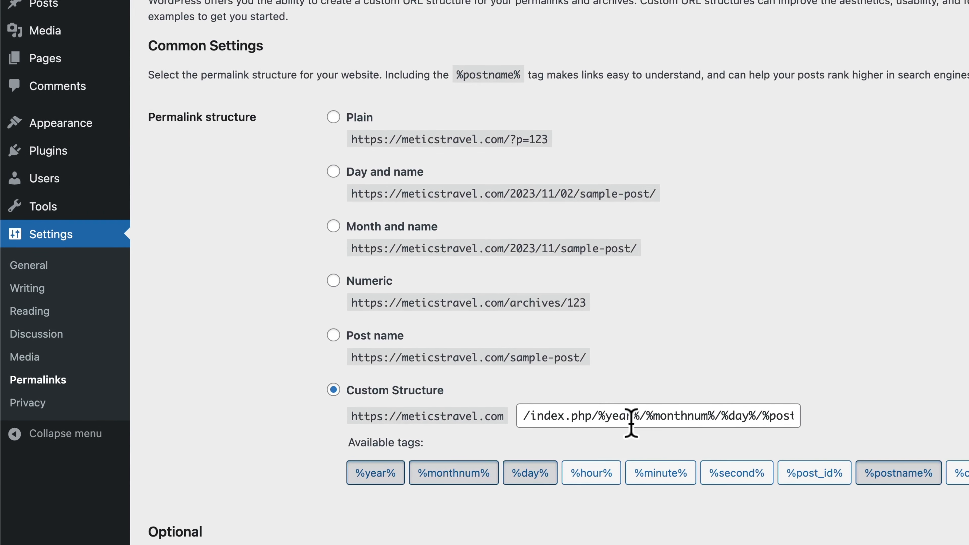
{"action": "left_click_drag", "start_coordinate": [532, 415], "coordinate": [591, 414]}
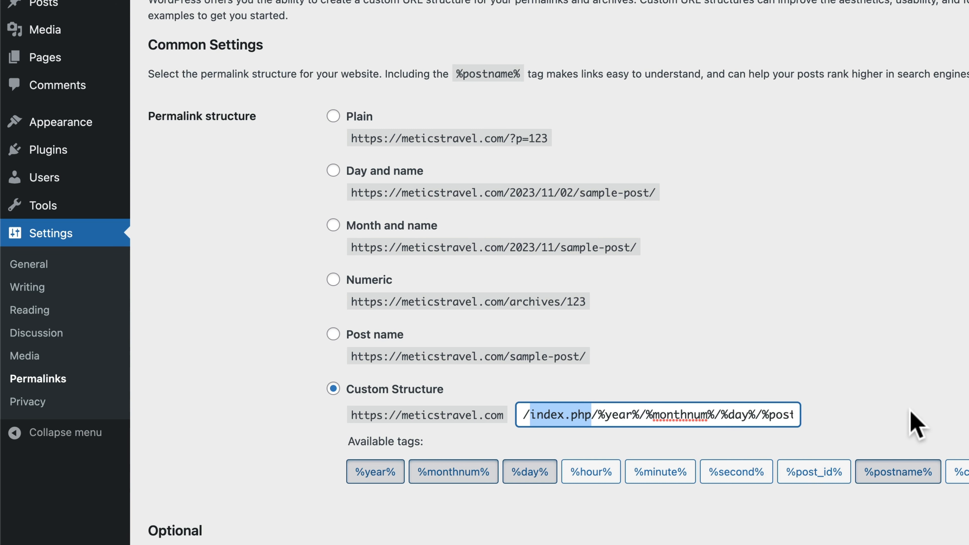
{"action": "left_click", "coordinate": [917, 423]}
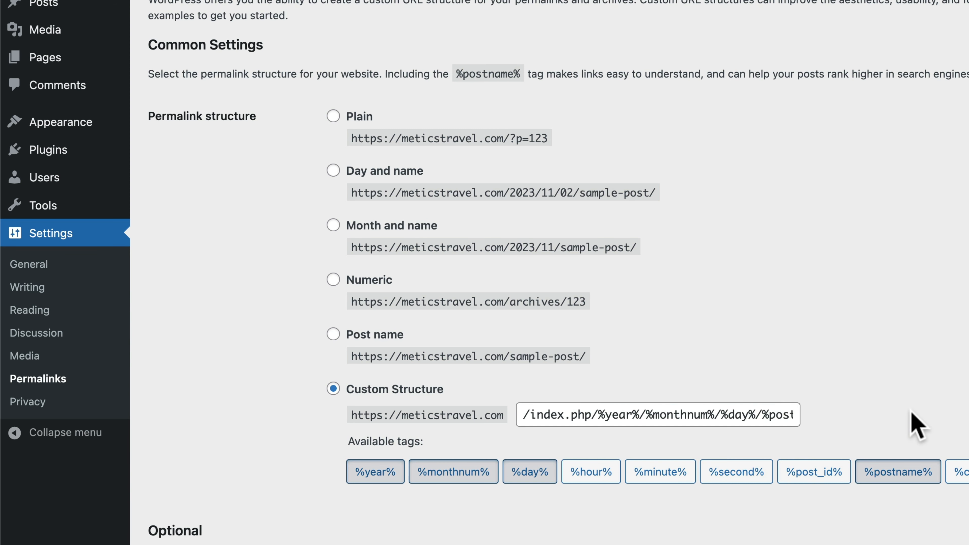
Choose Post name permalinks, trim the custom structure to /%postname% and save it
{"action": "left_click", "coordinate": [333, 337]}
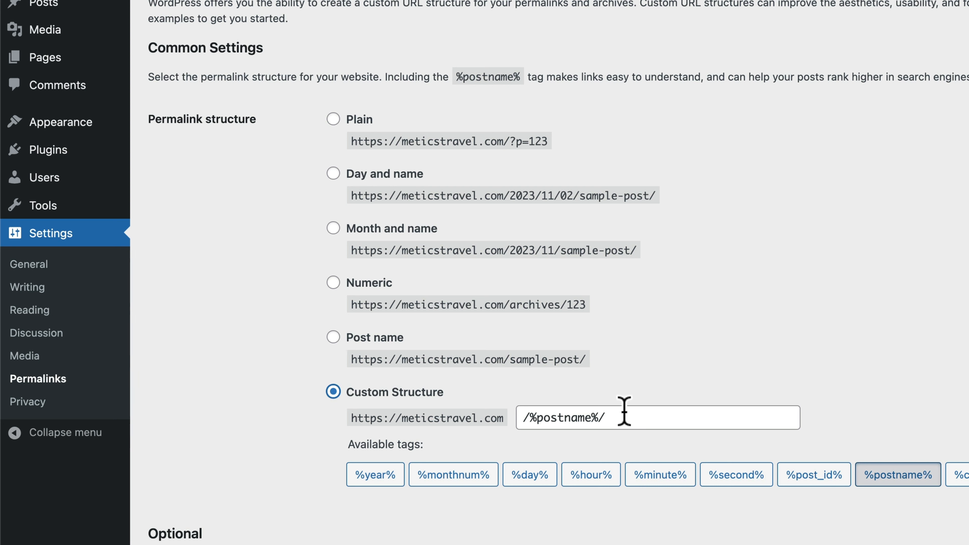
{"action": "double_click", "coordinate": [602, 417]}
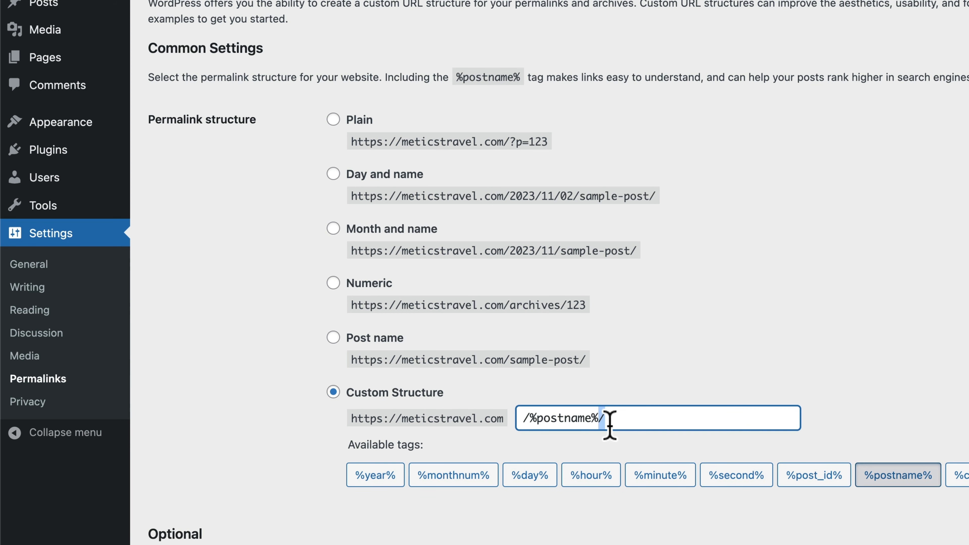
{"action": "key", "text": "BackSpace"}
{"action": "key", "text": "BackSpace"}
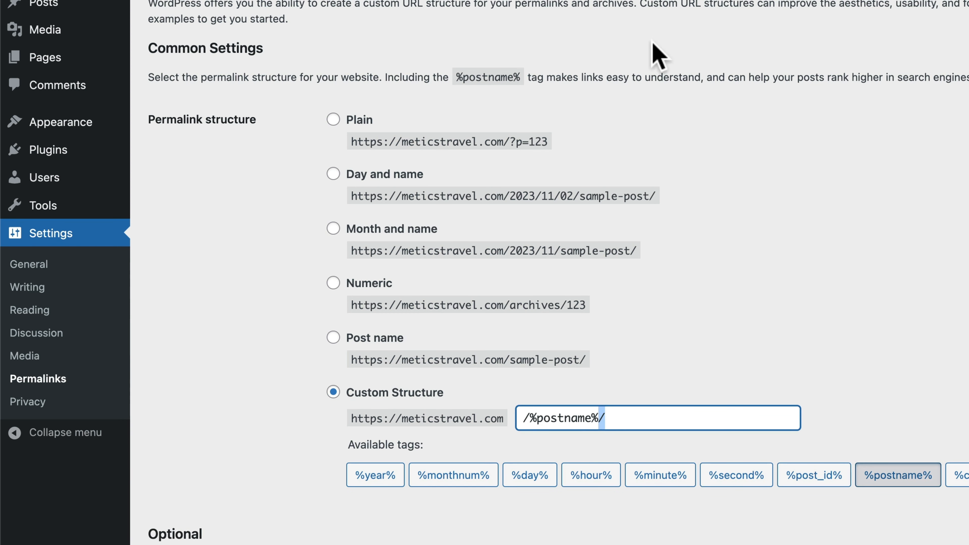
{"action": "left_click", "coordinate": [326, 26]}
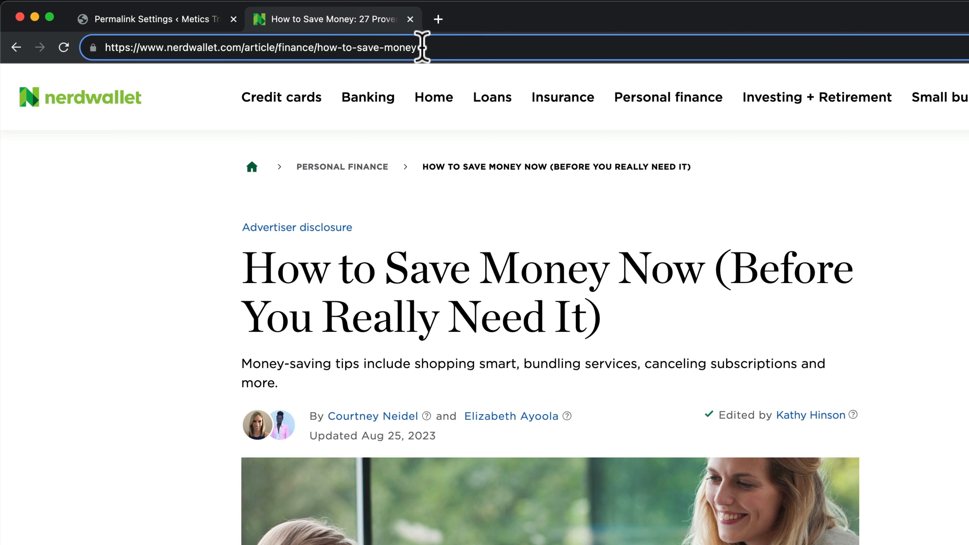
{"action": "left_click", "coordinate": [183, 21]}
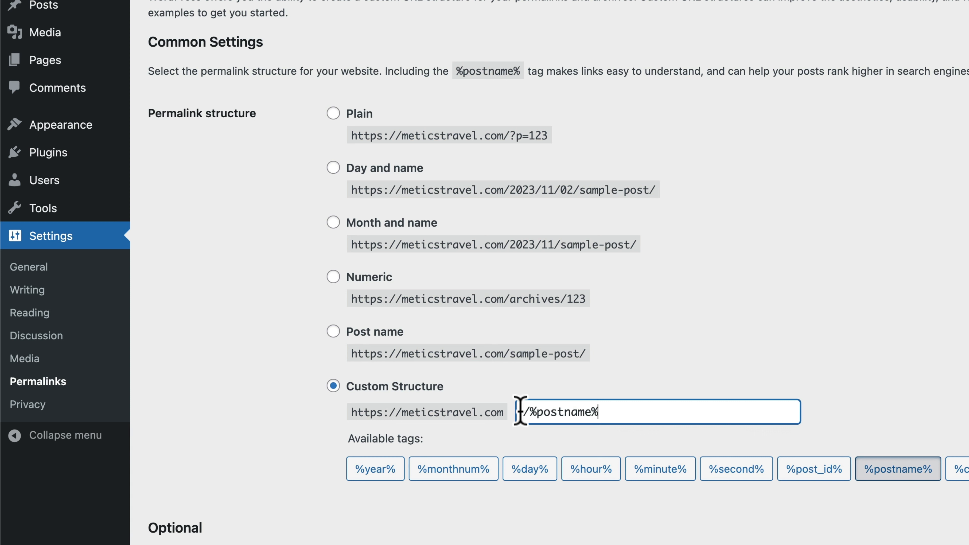
{"action": "left_click_drag", "start_coordinate": [533, 412], "coordinate": [608, 412]}
{"action": "left_click", "coordinate": [614, 412]}
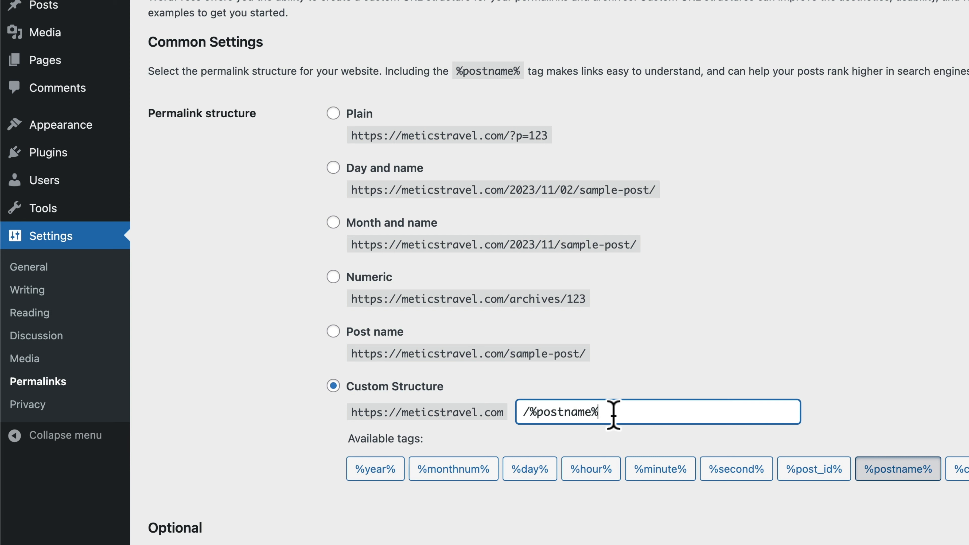
{"action": "scroll", "coordinate": [329, 335], "scroll_direction": "down", "scroll_amount": 7}
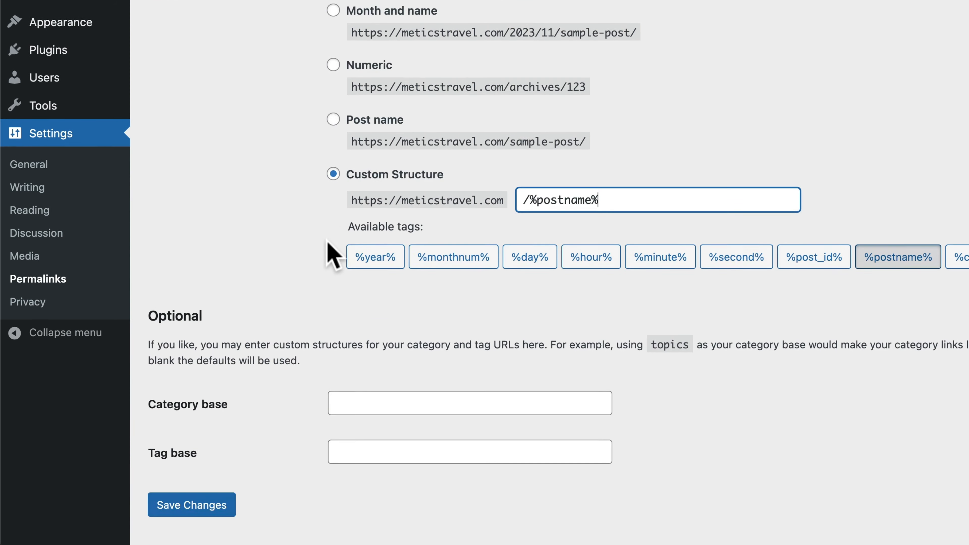
{"action": "left_click", "coordinate": [211, 465]}
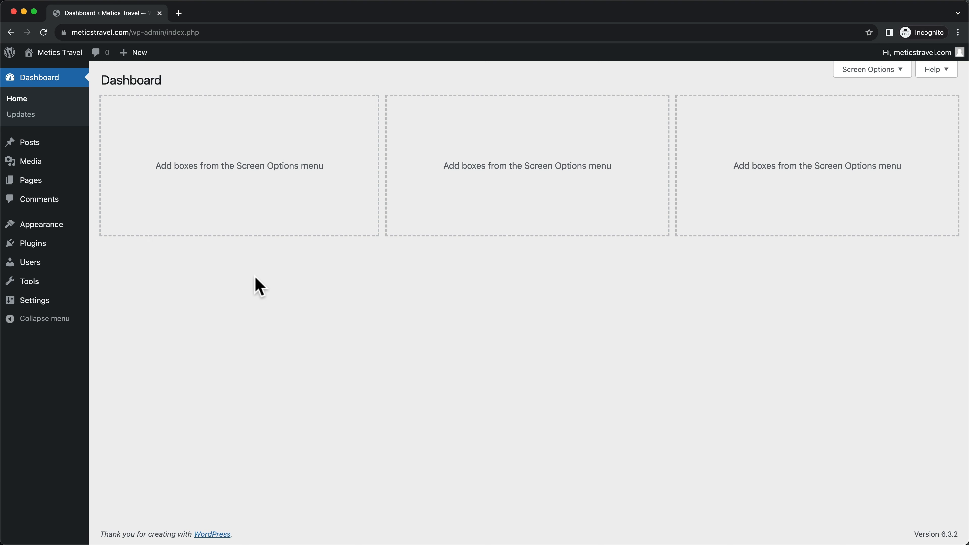
{"action": "mouse_move", "coordinate": [51, 54]}
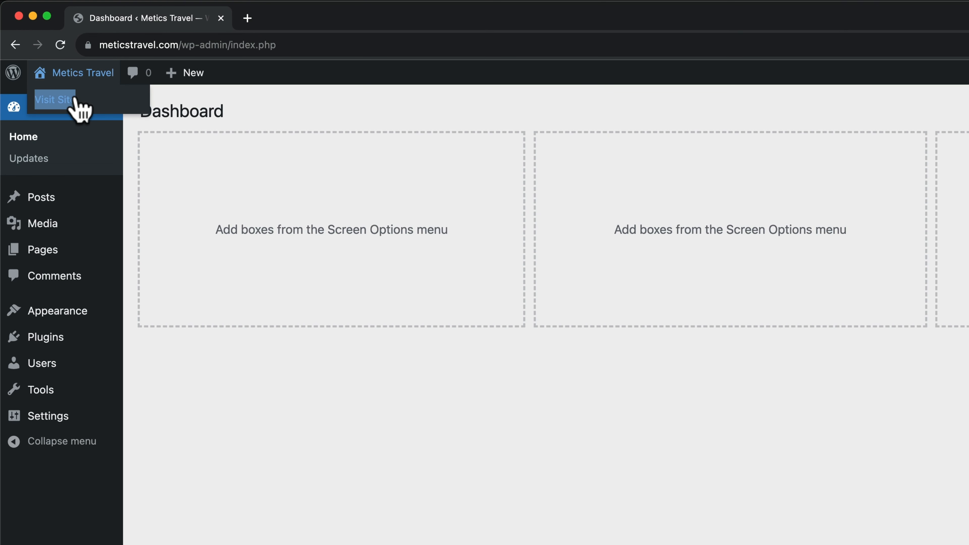
{"action": "right_click", "coordinate": [67, 101]}
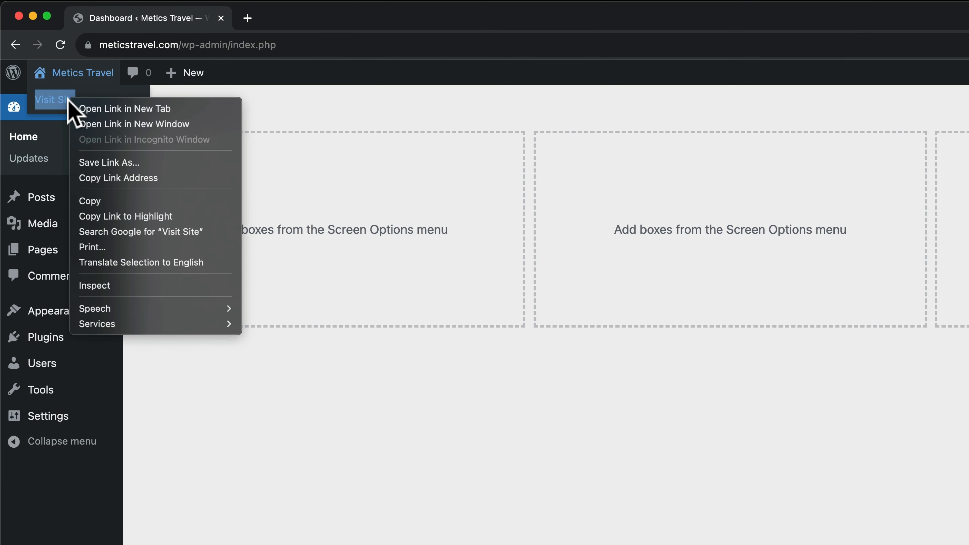
{"action": "left_click", "coordinate": [119, 110]}
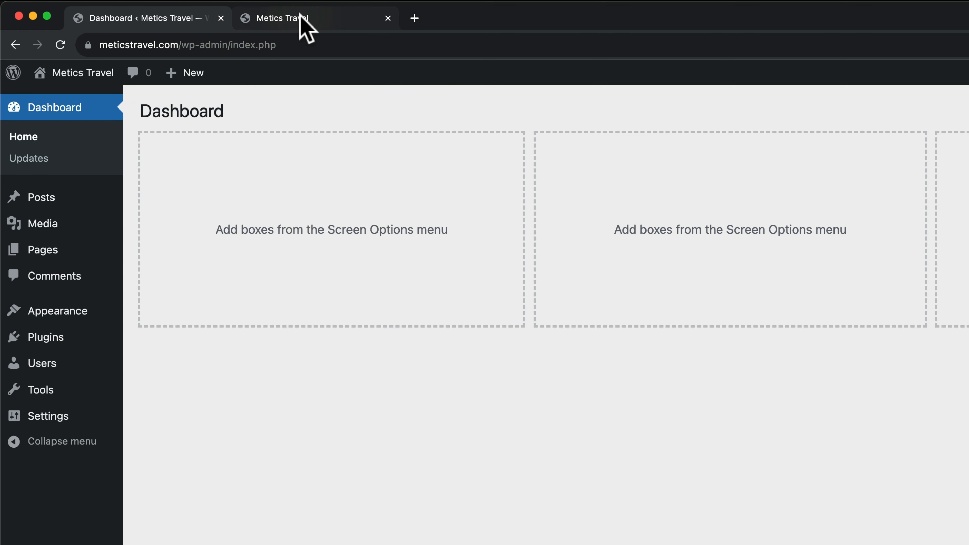
{"action": "left_click", "coordinate": [300, 17]}
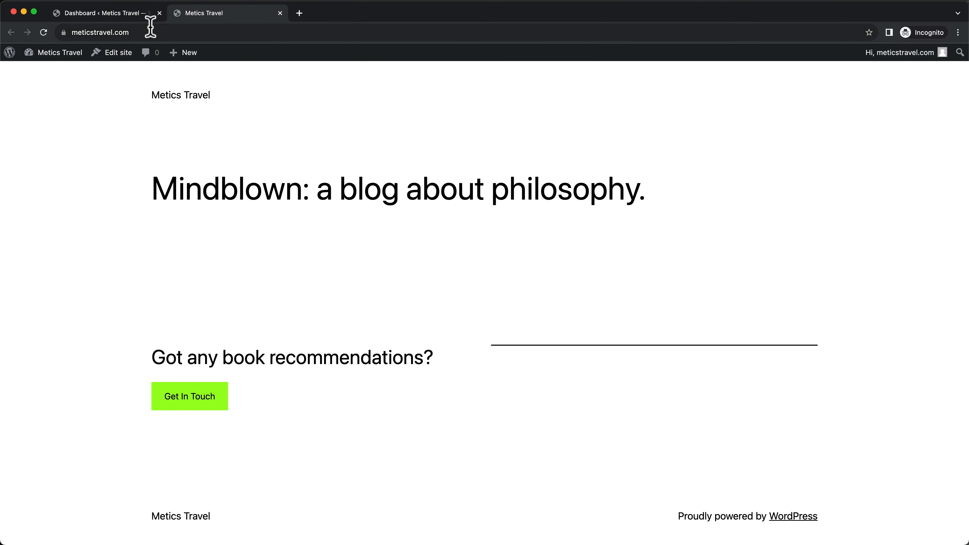
{"action": "left_click", "coordinate": [127, 32]}
{"action": "left_click", "coordinate": [153, 32]}
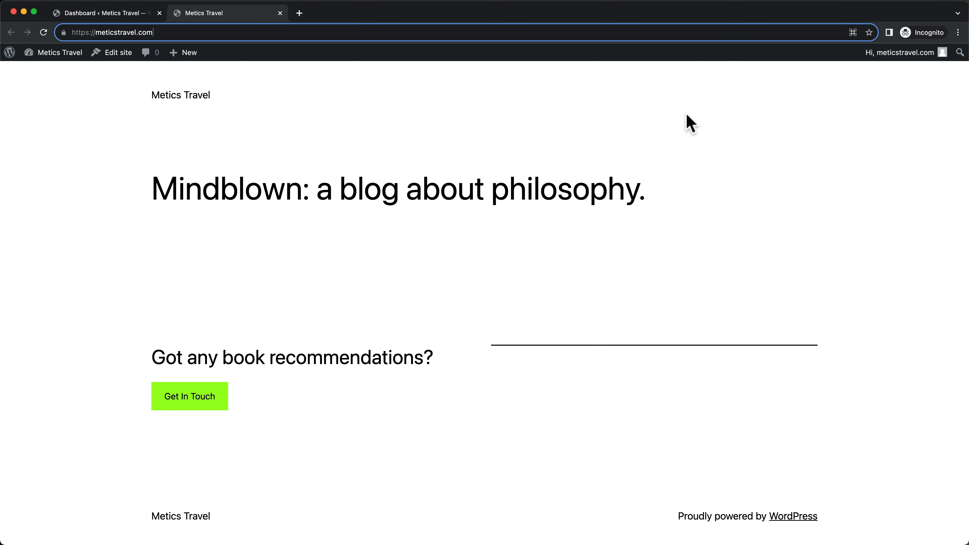
{"action": "left_click", "coordinate": [475, 289]}
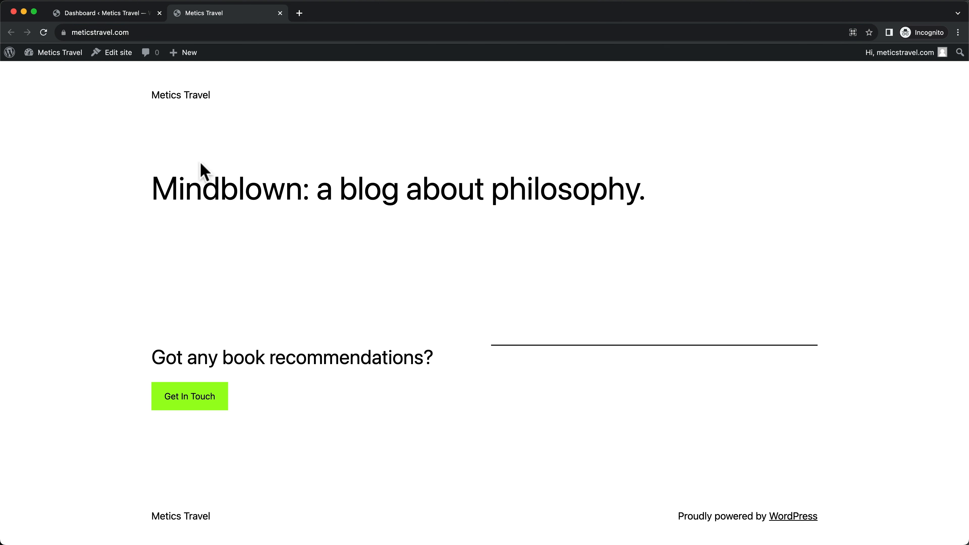
{"action": "left_click", "coordinate": [280, 14]}
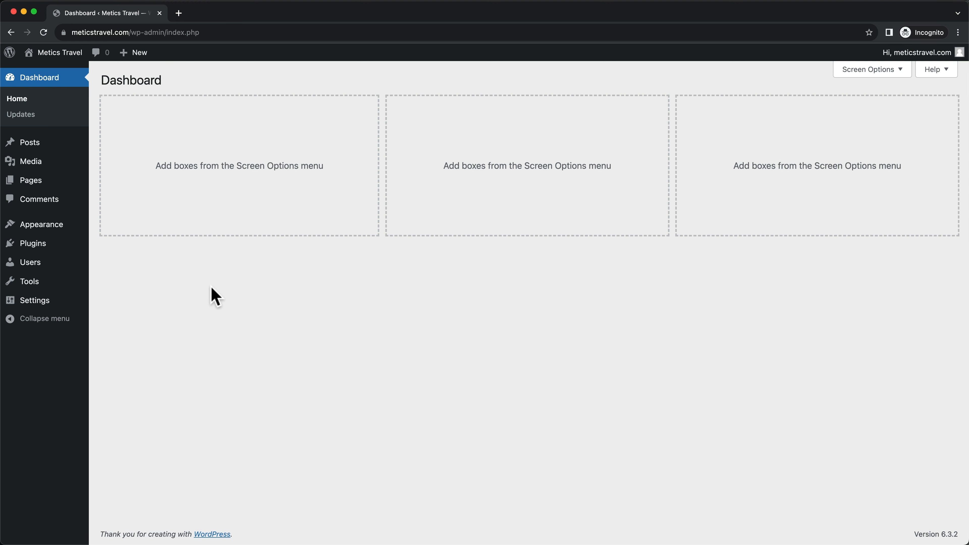
Check the currently active theme, Twenty Twenty-Three, on the Themes page
{"action": "mouse_move", "coordinate": [54, 227]}
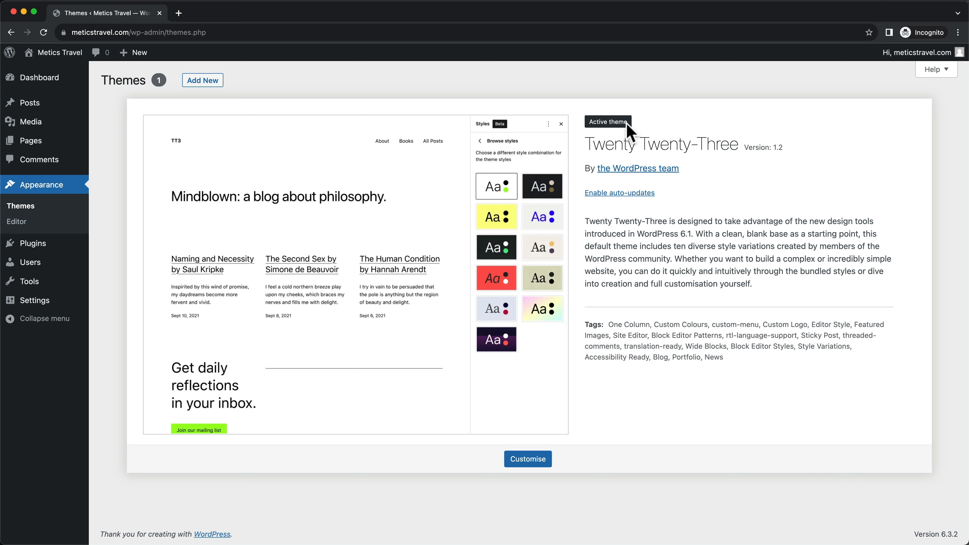
{"action": "left_click_drag", "start_coordinate": [597, 141], "coordinate": [741, 143]}
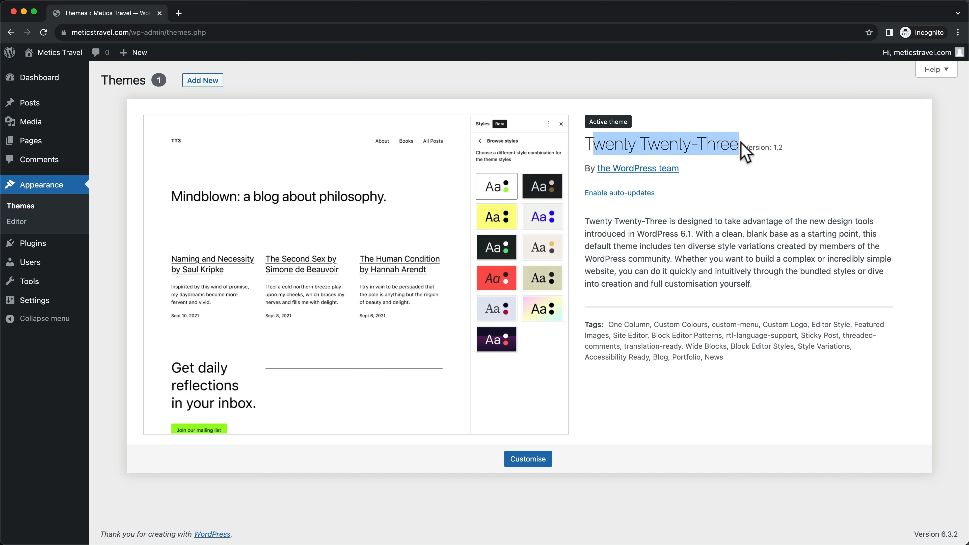
{"action": "left_click", "coordinate": [743, 175]}
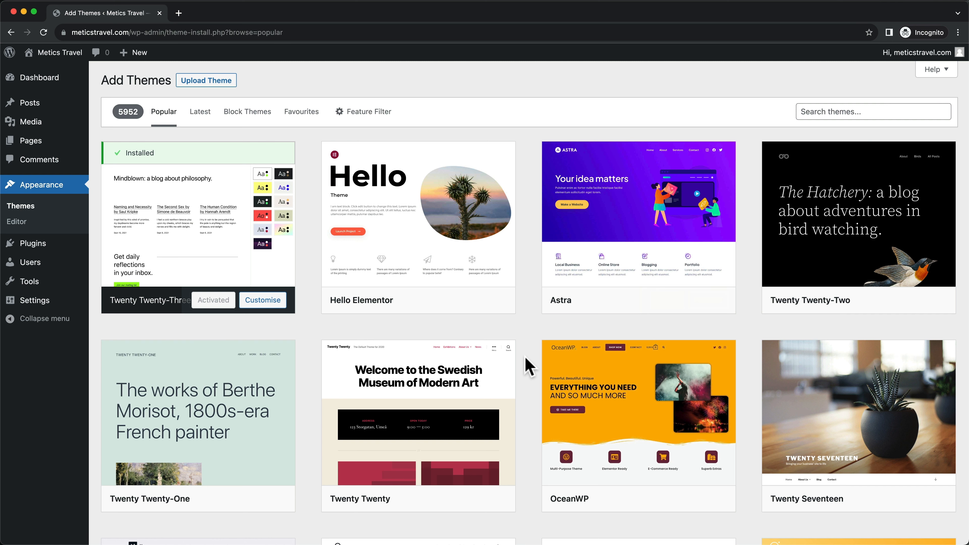
{"action": "scroll", "coordinate": [638, 400], "scroll_direction": "down", "scroll_amount": 2}
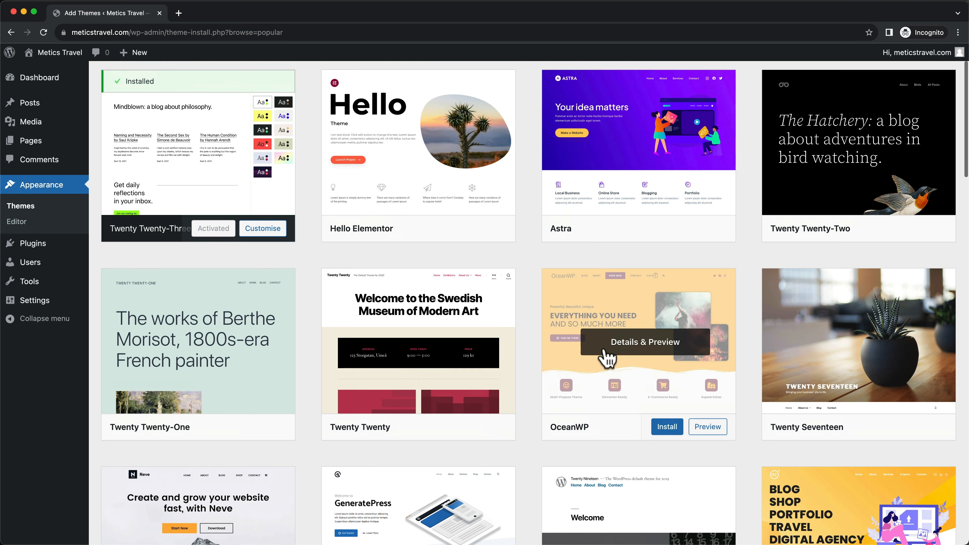
{"action": "scroll", "coordinate": [610, 364], "scroll_direction": "up", "scroll_amount": 2}
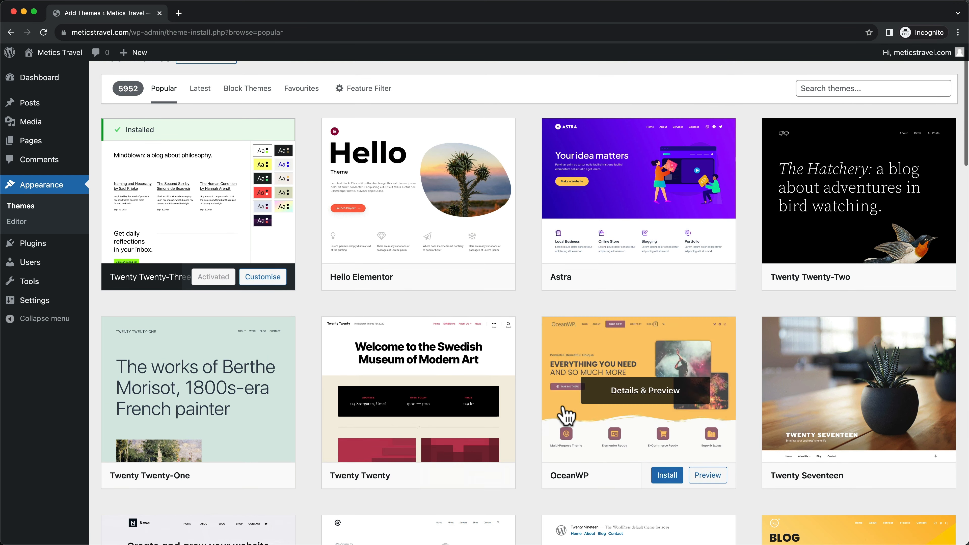
{"action": "scroll", "coordinate": [833, 210], "scroll_direction": "up", "scroll_amount": 1}
Search the theme directory for OceanWP and install it
{"action": "left_click", "coordinate": [829, 98]}
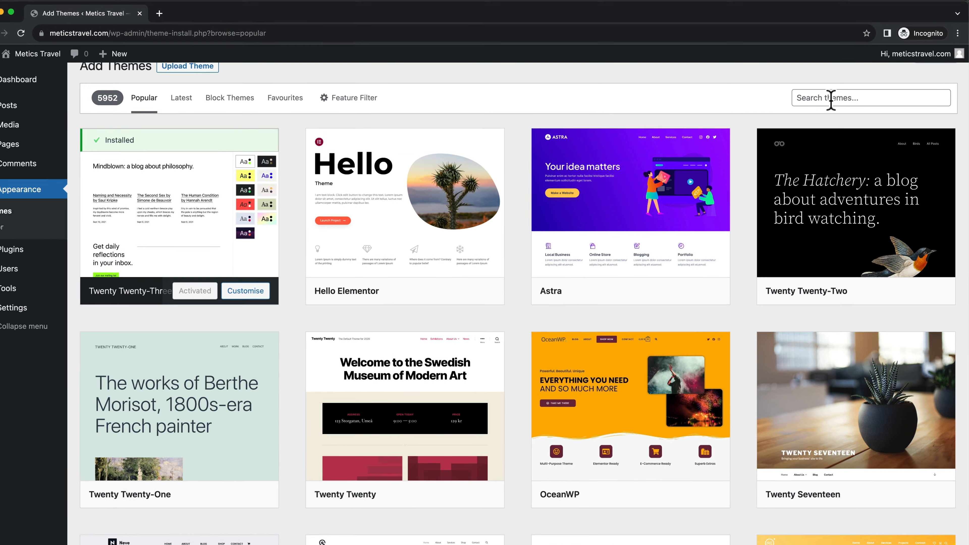
{"action": "type", "text": "oceanwp"}
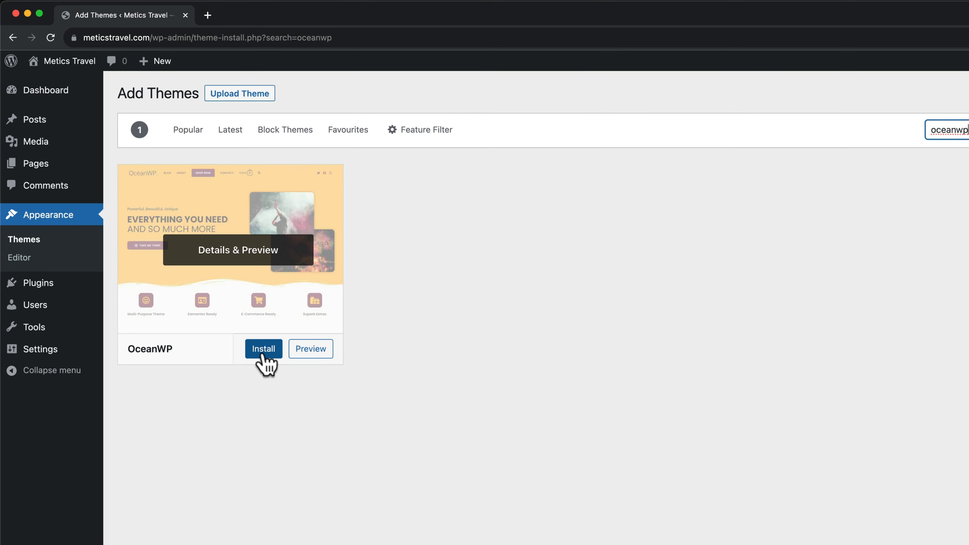
{"action": "left_click", "coordinate": [268, 357]}
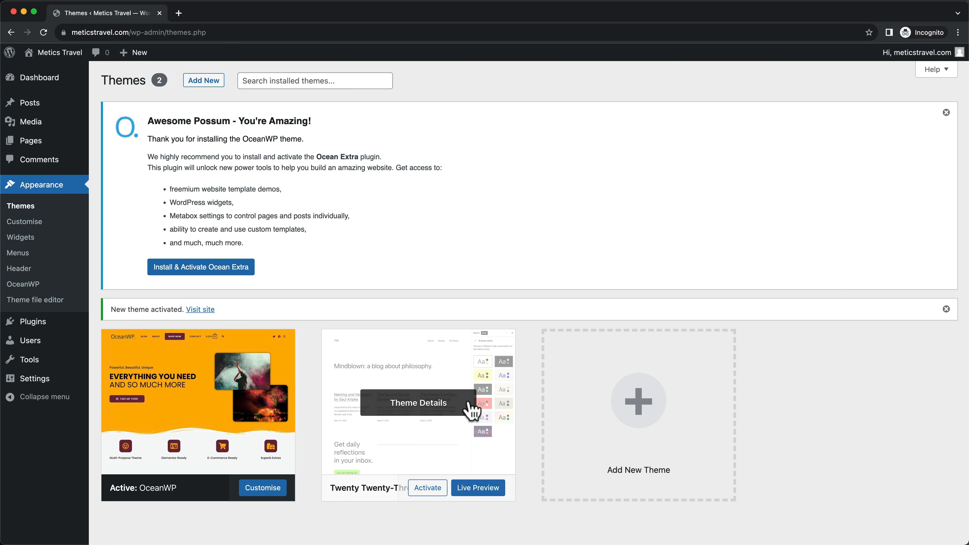
Delete the Twenty Twenty-Three theme from its Theme Details and confirm with OK
{"action": "left_click", "coordinate": [426, 400]}
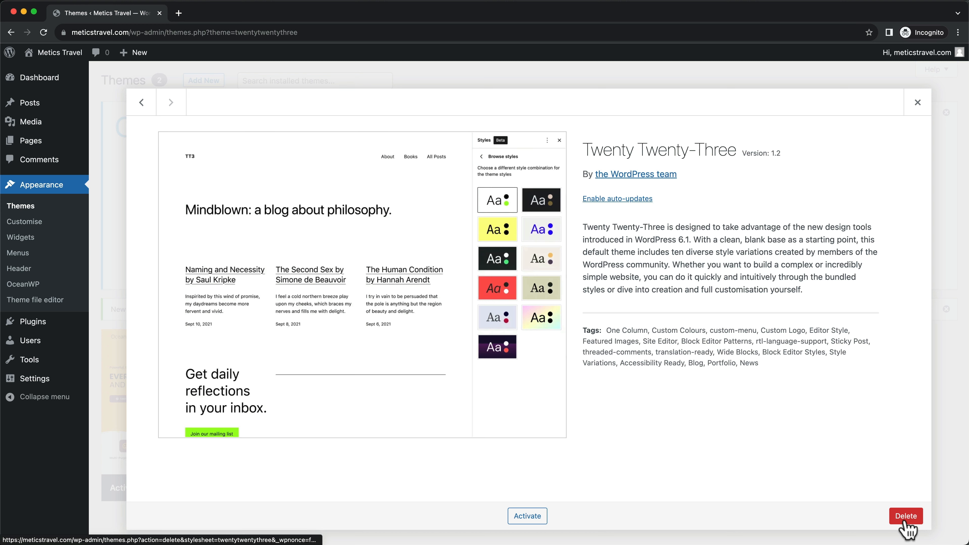
{"action": "left_click", "coordinate": [908, 519]}
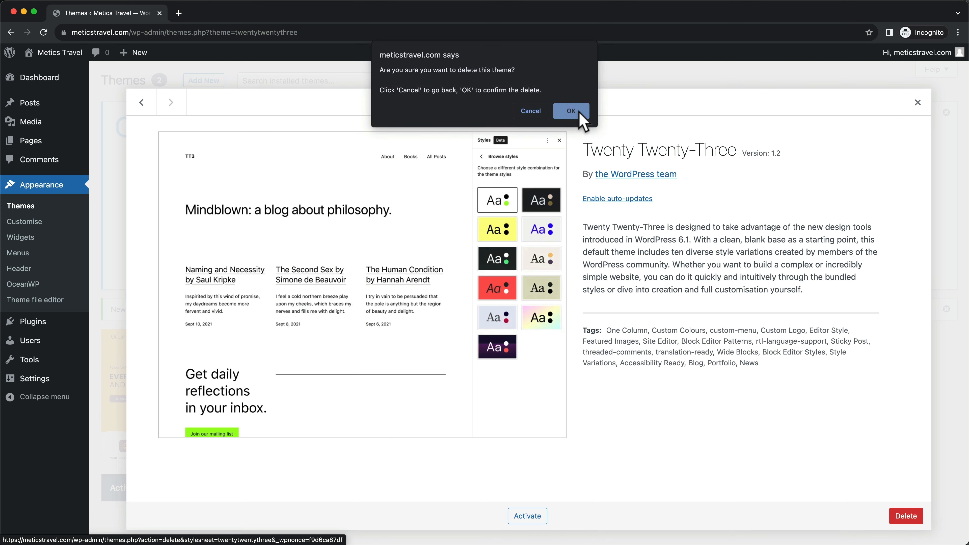
{"action": "left_click", "coordinate": [573, 112]}
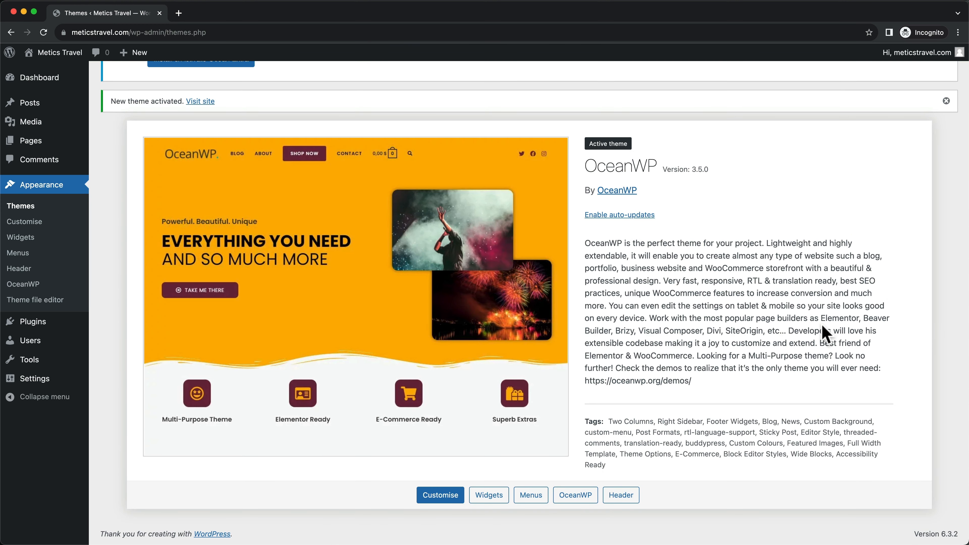
{"action": "scroll", "coordinate": [801, 325], "scroll_direction": "up", "scroll_amount": 2}
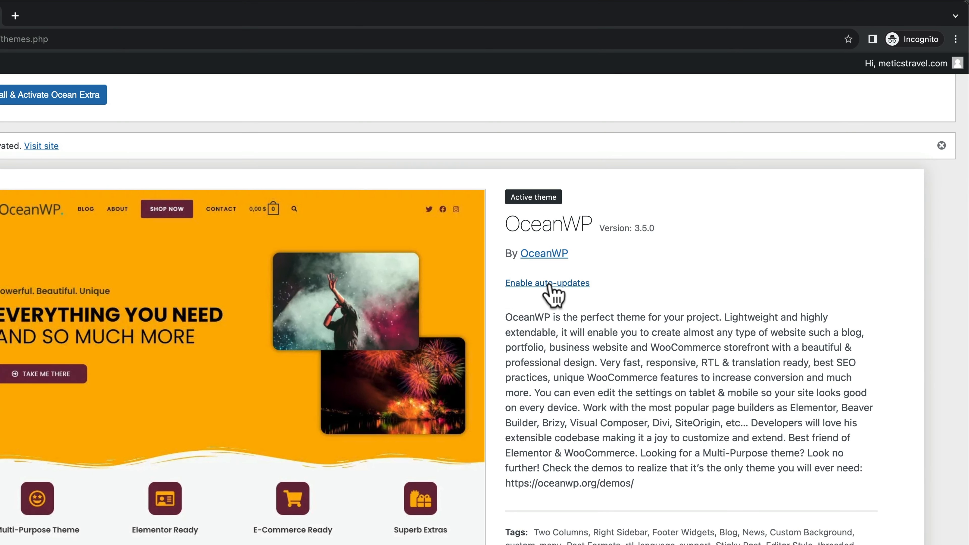
Enable OceanWP auto-updates, close the Ocean Extra and theme-activated notices, and go to Plugins
{"action": "left_click", "coordinate": [548, 284]}
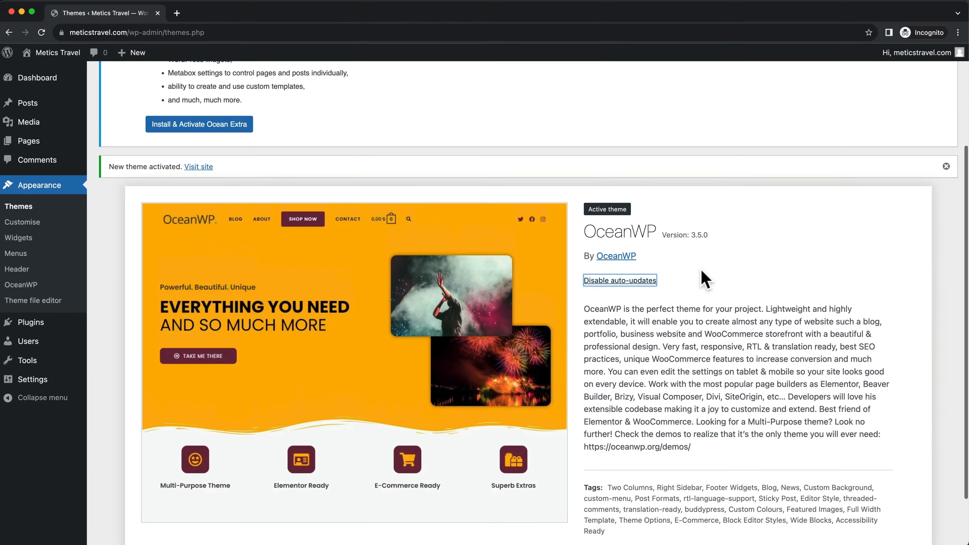
{"action": "scroll", "coordinate": [704, 275], "scroll_direction": "up", "scroll_amount": 5}
{"action": "scroll", "coordinate": [931, 153], "scroll_direction": "down", "scroll_amount": 1}
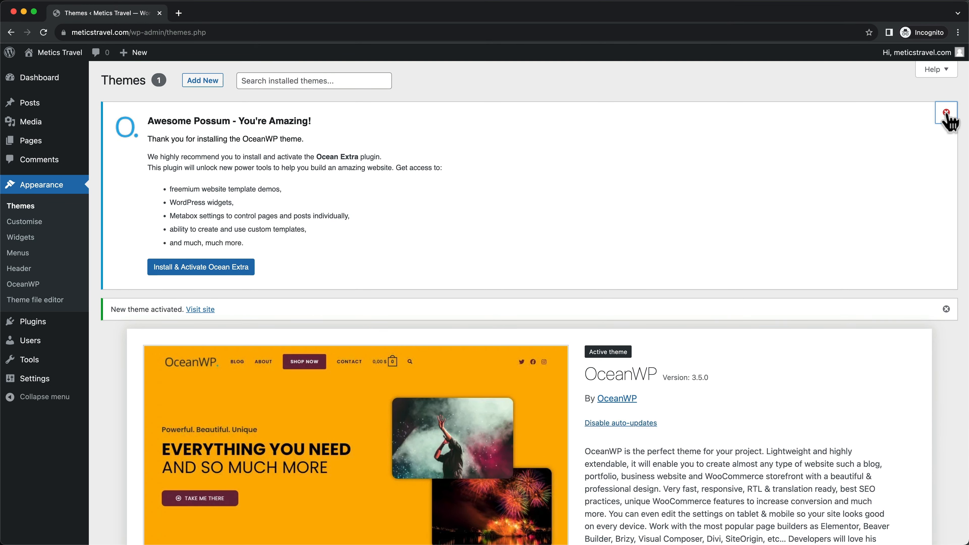
{"action": "left_click", "coordinate": [946, 114]}
{"action": "left_click", "coordinate": [947, 114]}
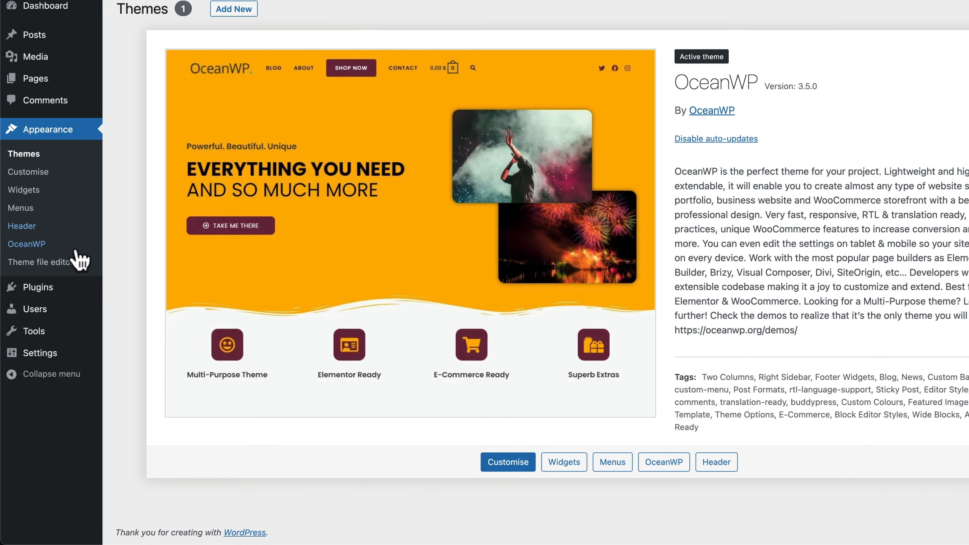
{"action": "mouse_move", "coordinate": [37, 324]}
{"action": "left_click", "coordinate": [45, 271]}
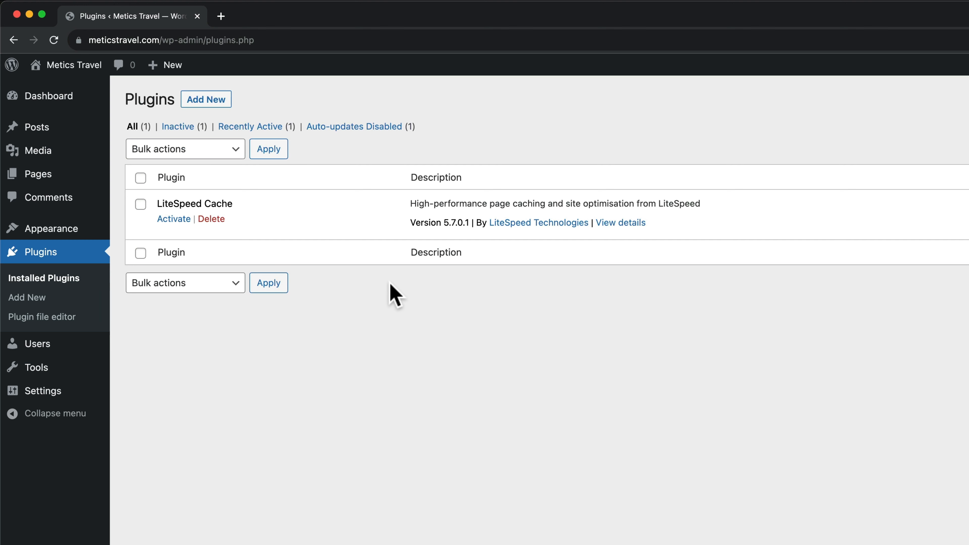
Search the plugin directory for 'elementor' and install Elementor Website Builder
{"action": "left_click", "coordinate": [209, 100]}
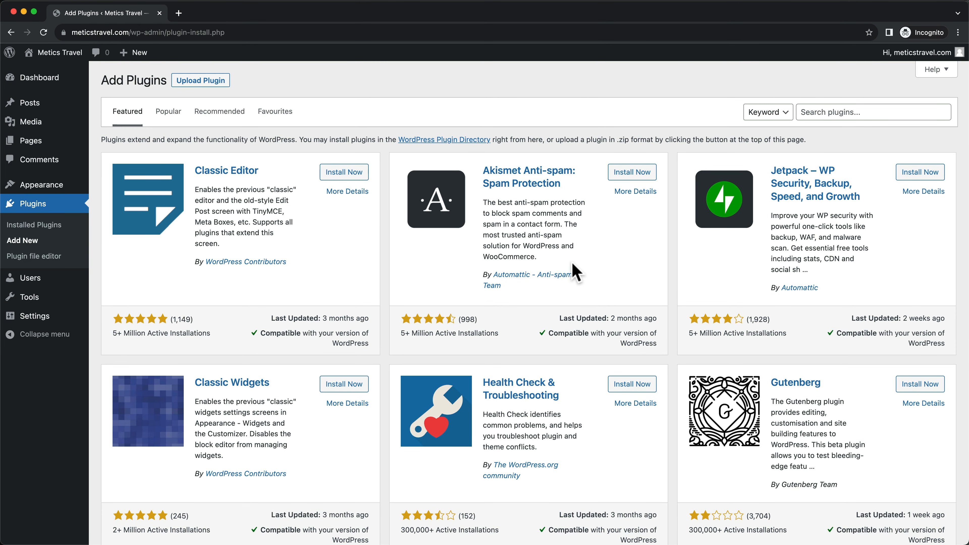
{"action": "left_click", "coordinate": [862, 113]}
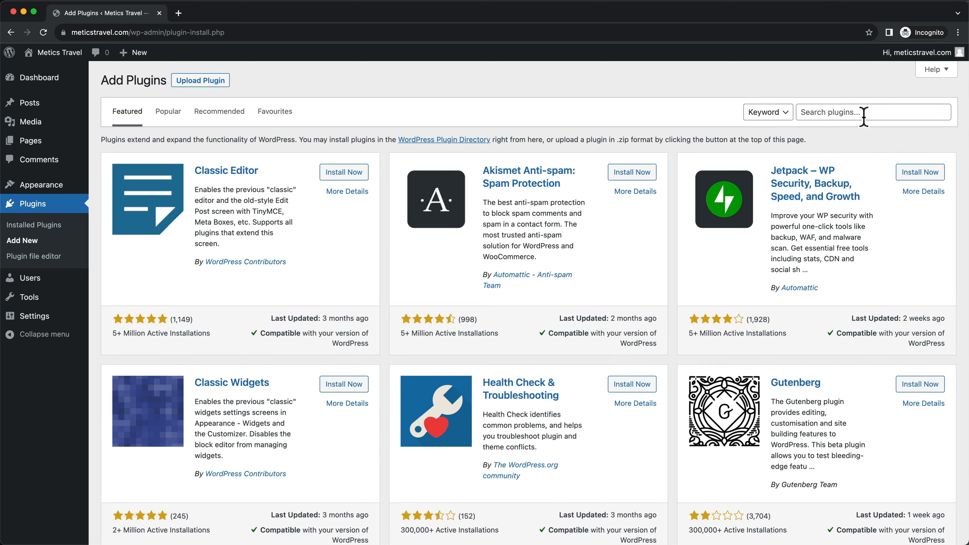
{"action": "type", "text": "elem"}
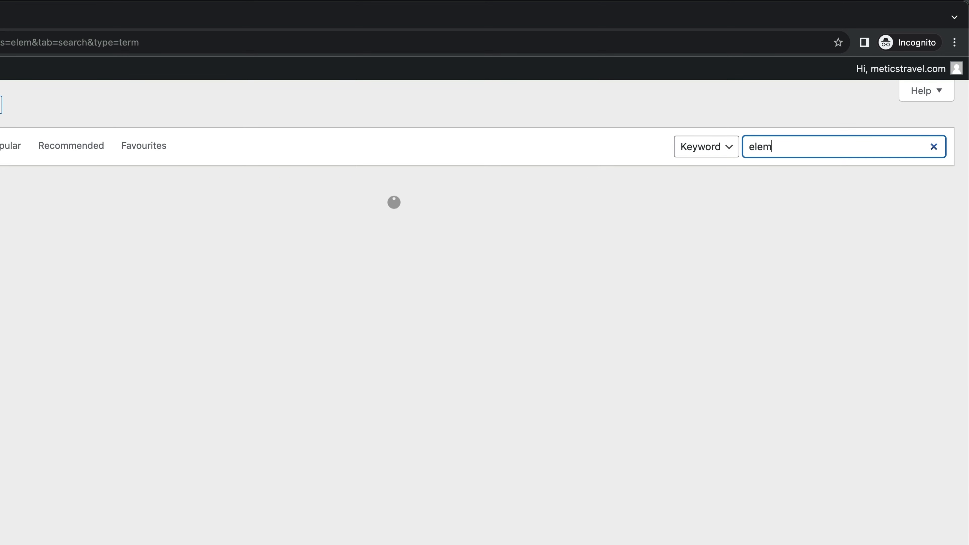
{"action": "type", "text": "entor"}
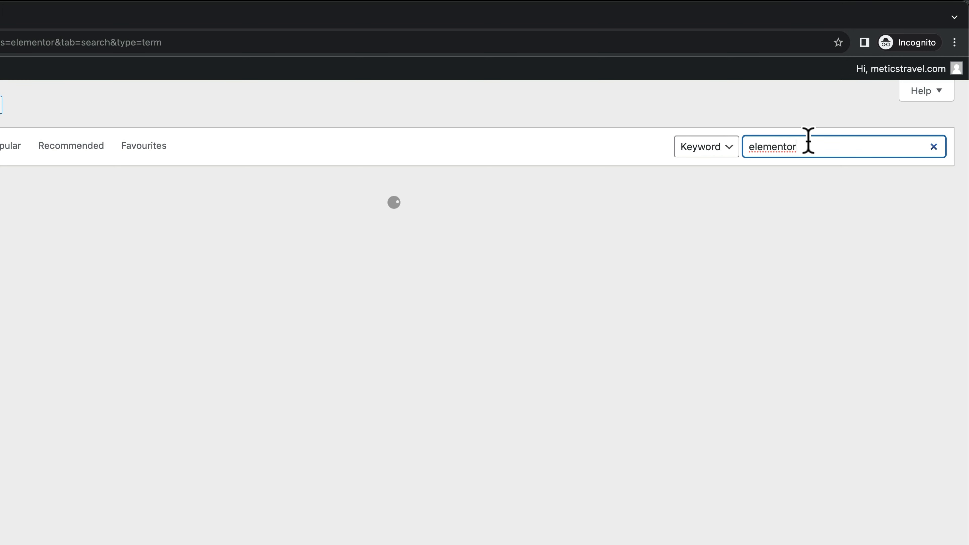
{"action": "left_click_drag", "start_coordinate": [817, 142], "coordinate": [749, 141]}
{"action": "left_click", "coordinate": [612, 132]}
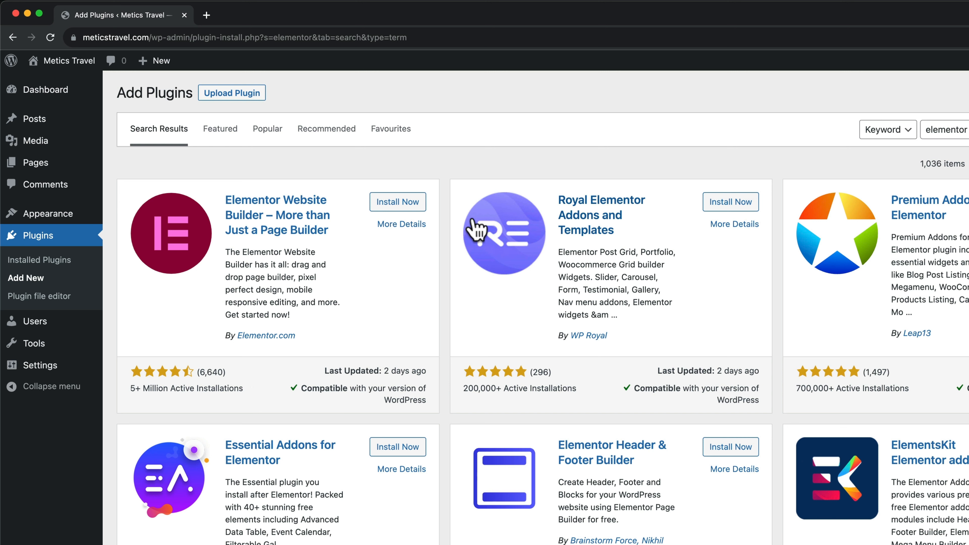
{"action": "left_click", "coordinate": [393, 206]}
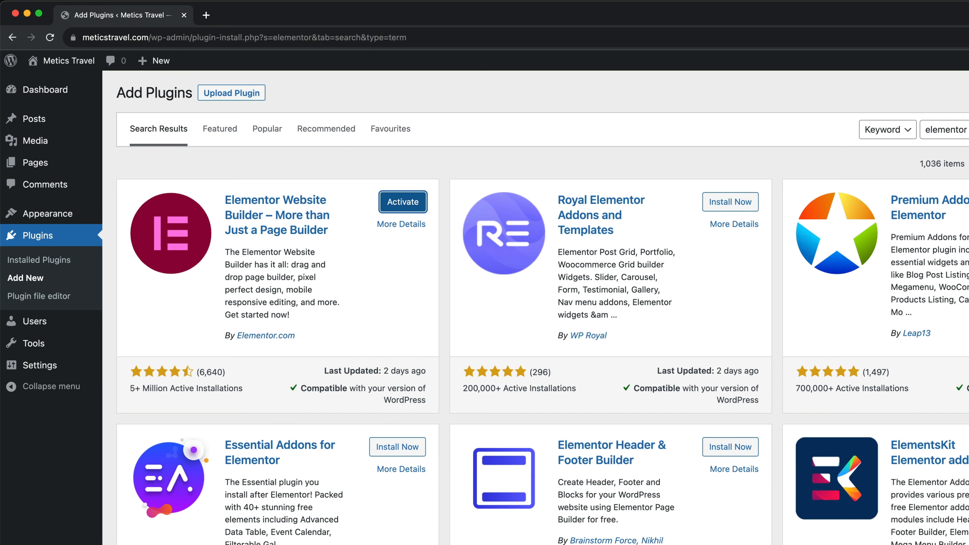
{"action": "double_click", "coordinate": [924, 129]}
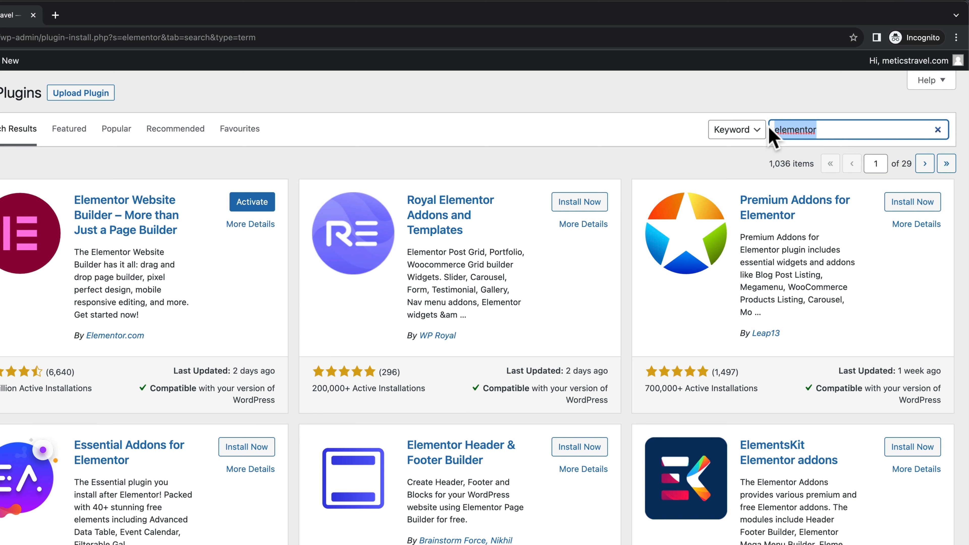
Search 'ocean ext', install Ocean Extra, and return to the Installed Plugins list
{"action": "key", "text": "BackSpace"}
{"action": "type", "text": "ocean extr"}
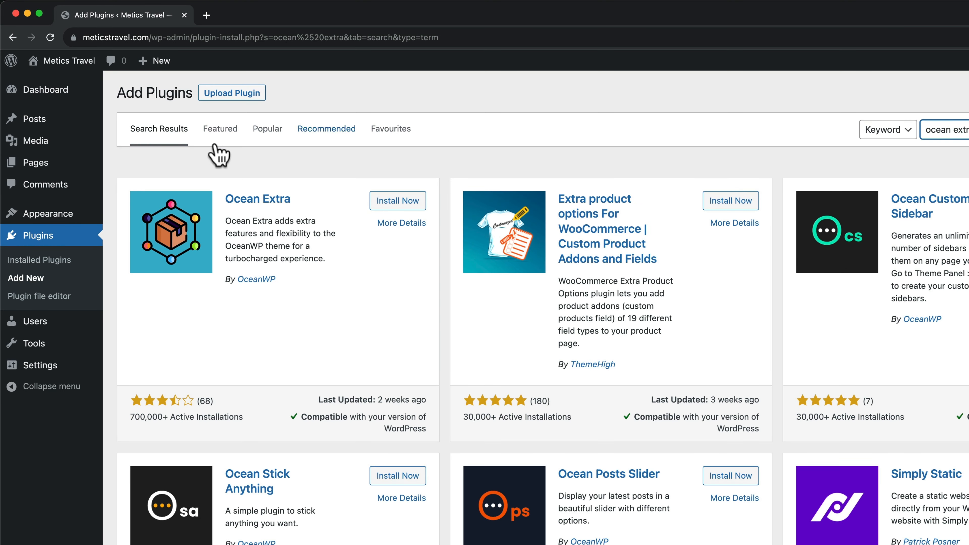
{"action": "left_click", "coordinate": [397, 206]}
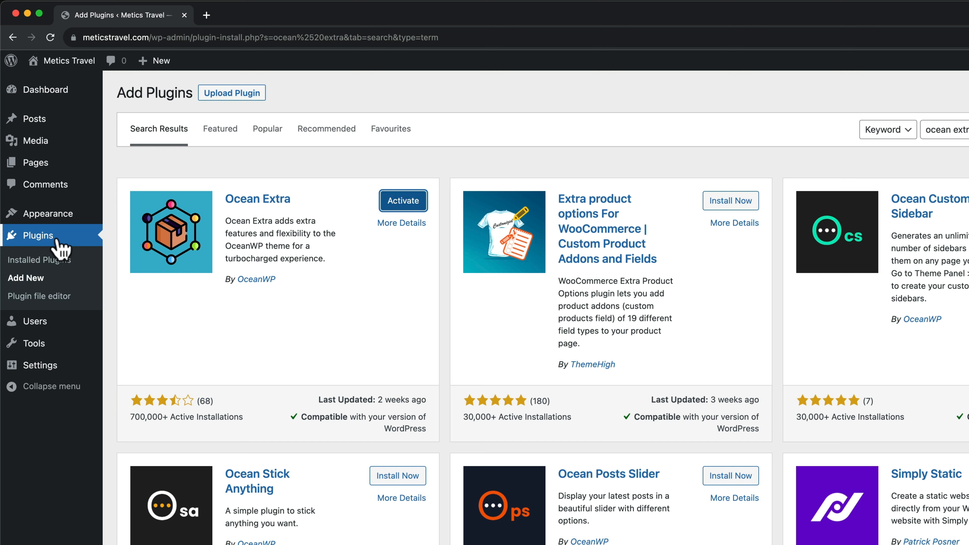
{"action": "left_click", "coordinate": [58, 262]}
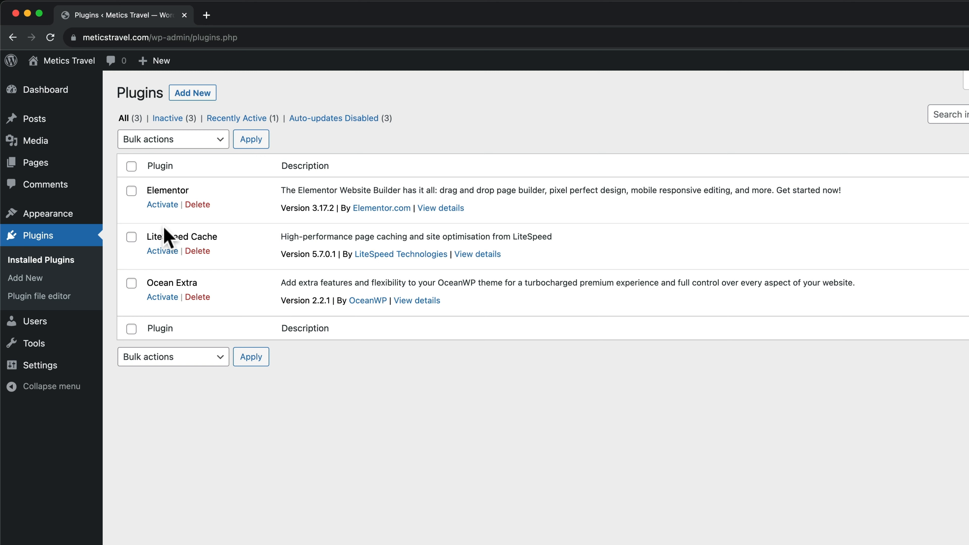
Tick Elementor and Ocean Extra and apply Bulk actions > Activate to them
{"action": "left_click", "coordinate": [132, 192]}
{"action": "left_click", "coordinate": [131, 284]}
{"action": "left_click", "coordinate": [176, 140]}
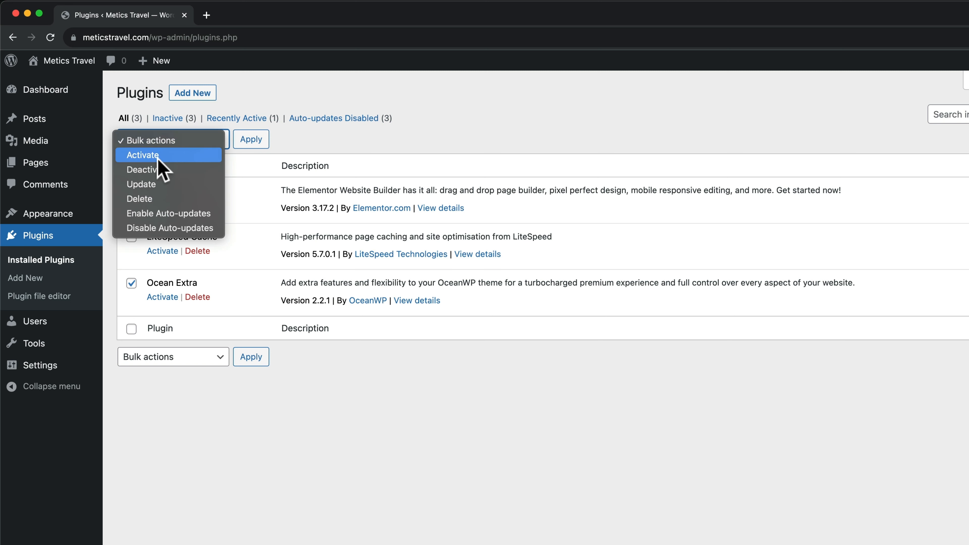
{"action": "left_click", "coordinate": [158, 159]}
{"action": "left_click", "coordinate": [253, 142]}
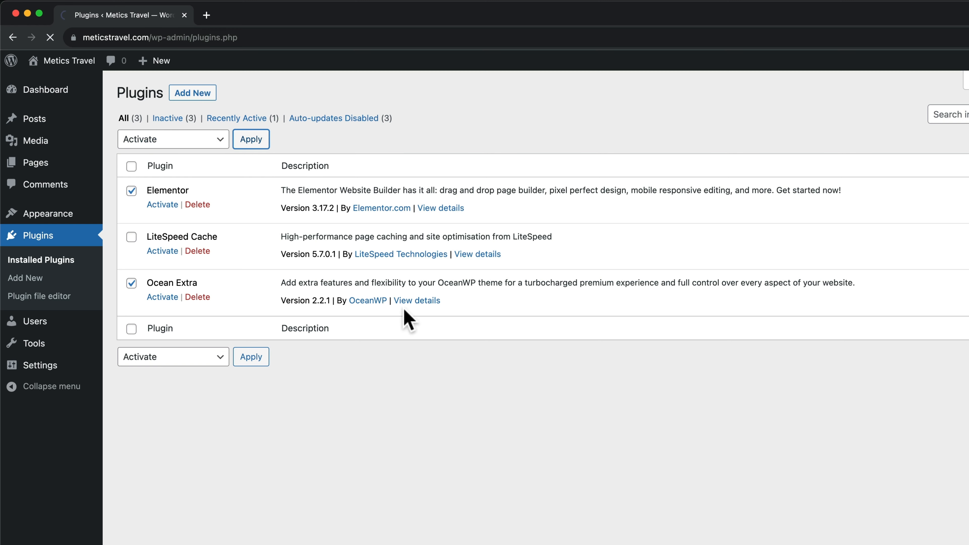
{"action": "scroll", "coordinate": [396, 331], "scroll_direction": "down", "scroll_amount": 6}
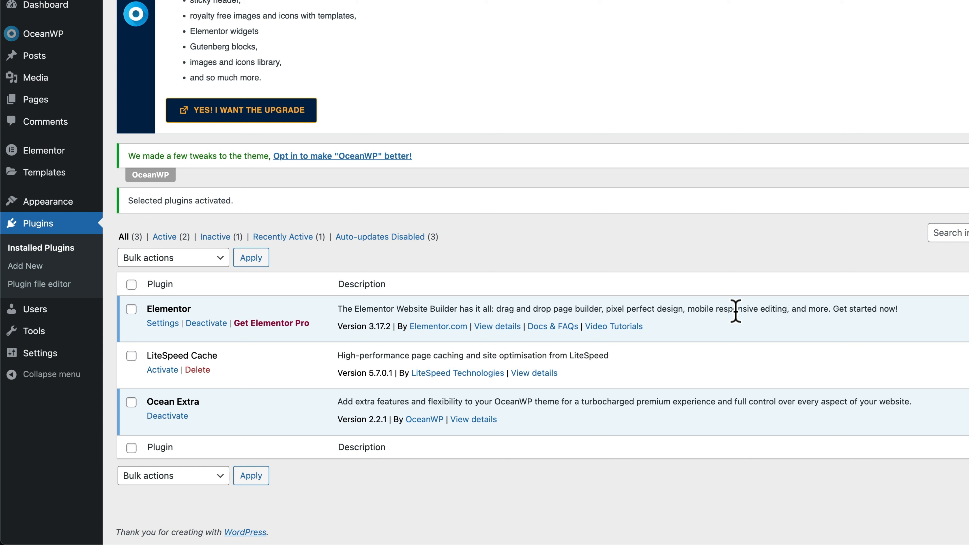
Enable auto-updates for Elementor, LiteSpeed Cache and Ocean Extra
{"action": "left_click_drag", "start_coordinate": [153, 356], "coordinate": [234, 355]}
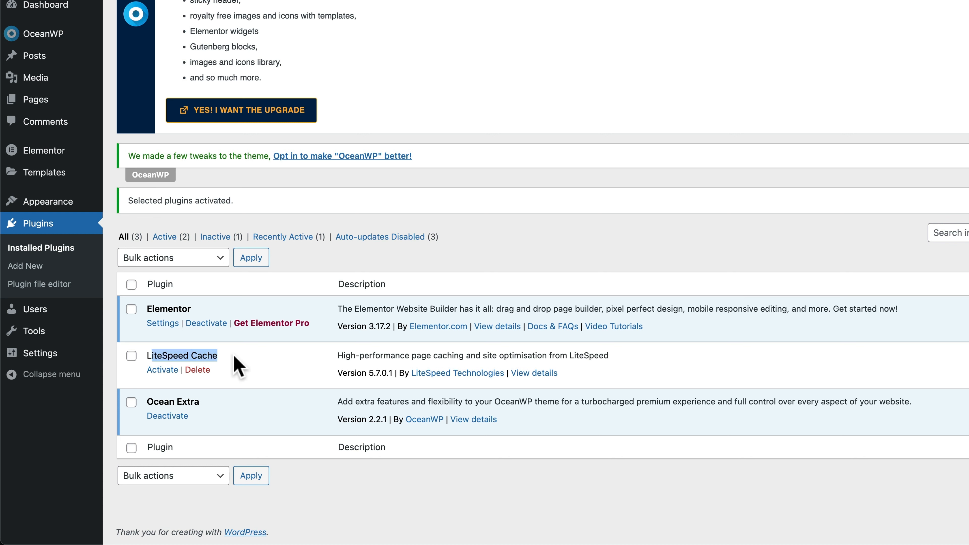
{"action": "left_click", "coordinate": [243, 362]}
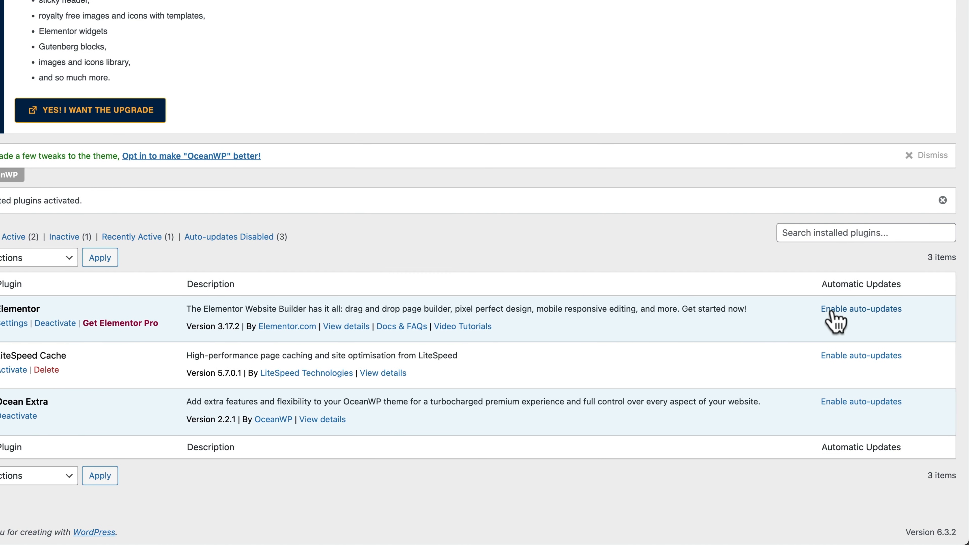
{"action": "left_click", "coordinate": [850, 310]}
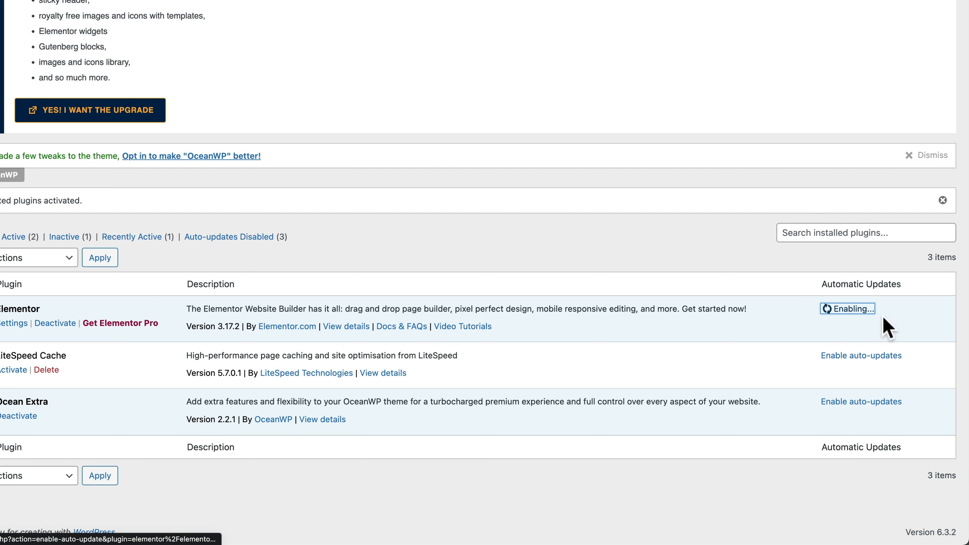
{"action": "left_click", "coordinate": [855, 356]}
{"action": "left_click", "coordinate": [845, 403]}
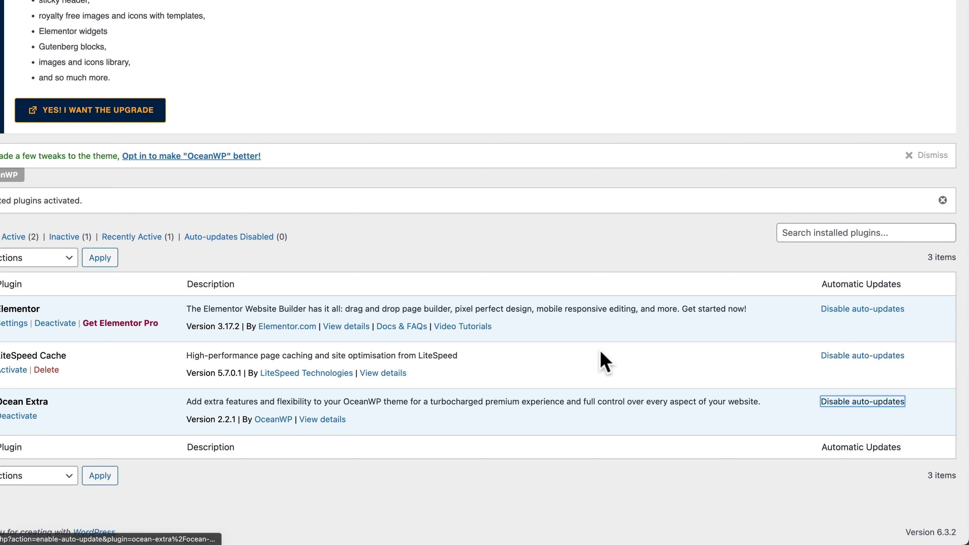
Apply the Screen Options to reload the plugin list and dismiss the OceanWP tweaks notice
{"action": "scroll", "coordinate": [726, 374], "scroll_direction": "up", "scroll_amount": 1}
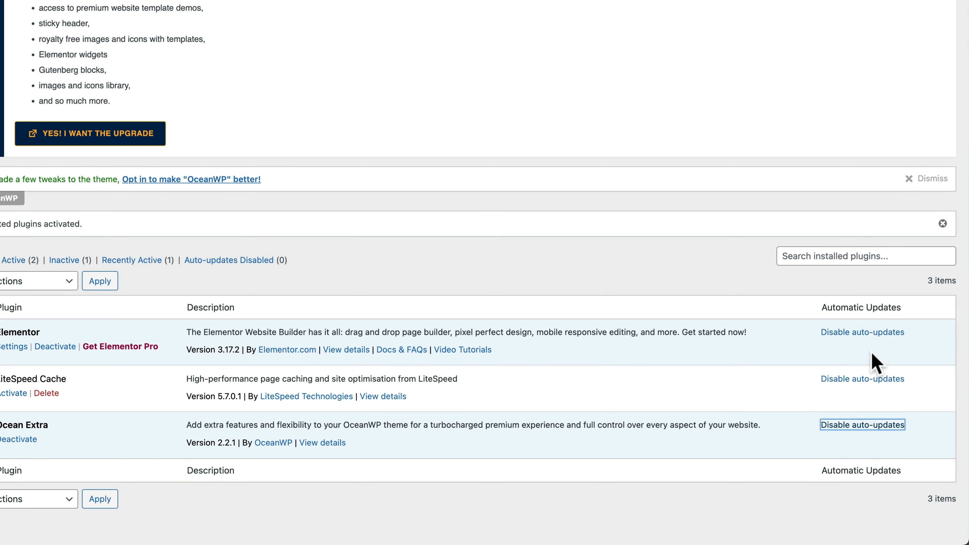
{"action": "scroll", "coordinate": [876, 355], "scroll_direction": "down", "scroll_amount": 1}
{"action": "scroll", "coordinate": [875, 356], "scroll_direction": "up", "scroll_amount": 4}
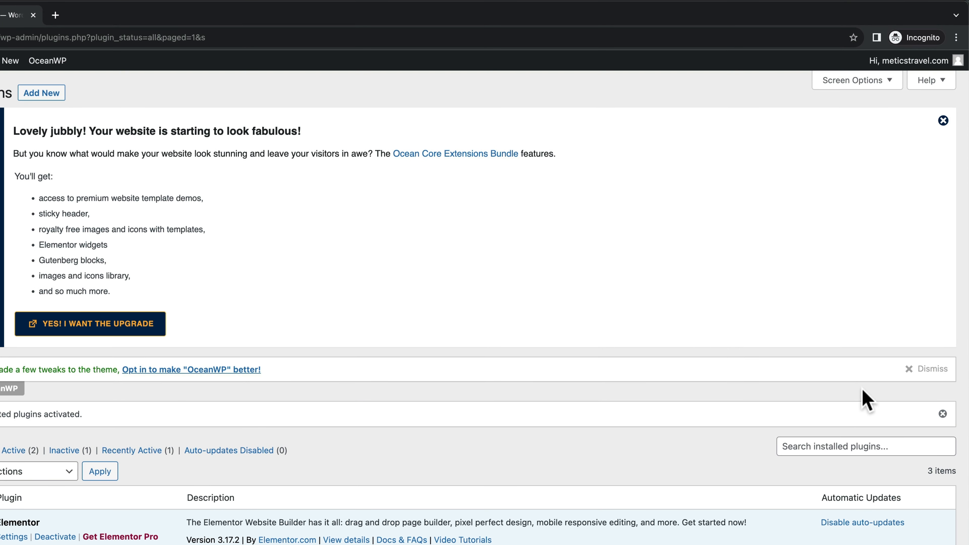
{"action": "left_click", "coordinate": [887, 82]}
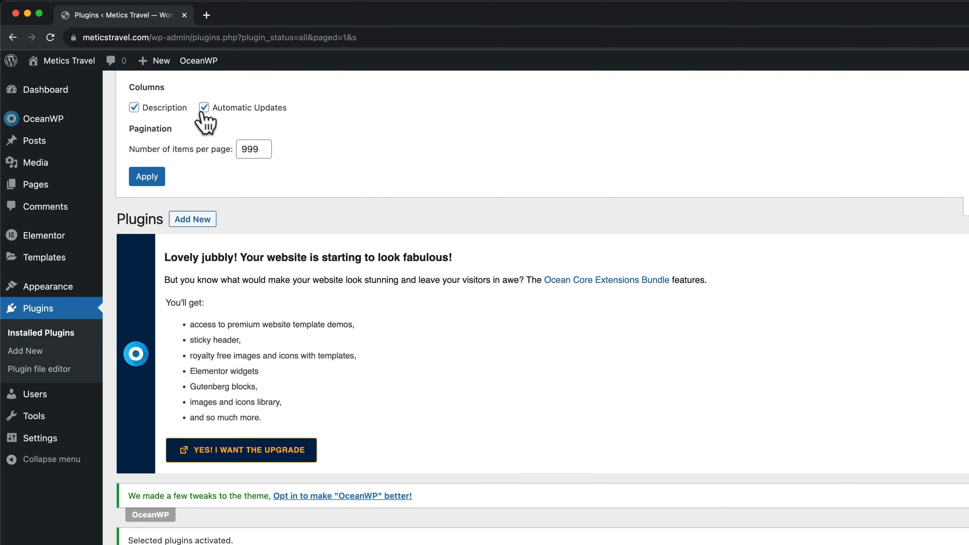
{"action": "left_click", "coordinate": [155, 179]}
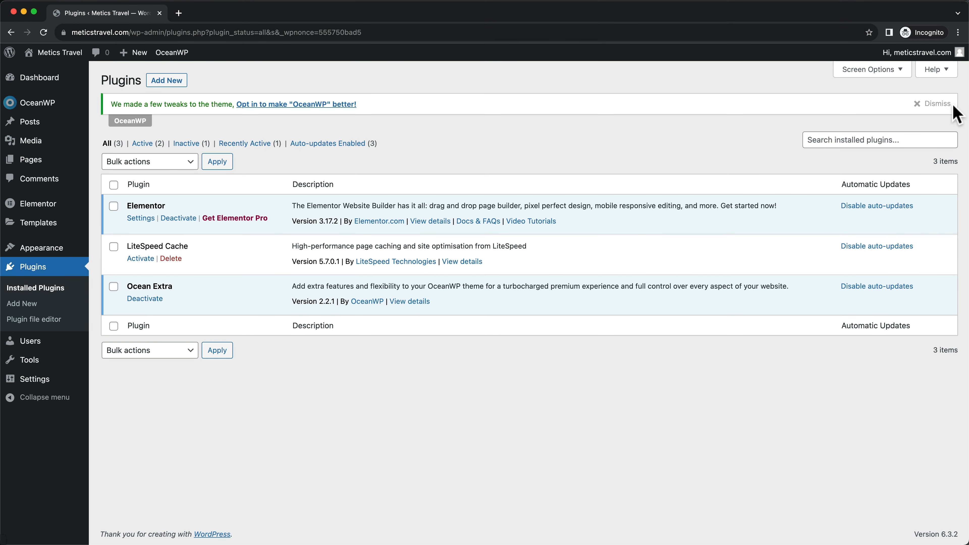
{"action": "left_click", "coordinate": [924, 109]}
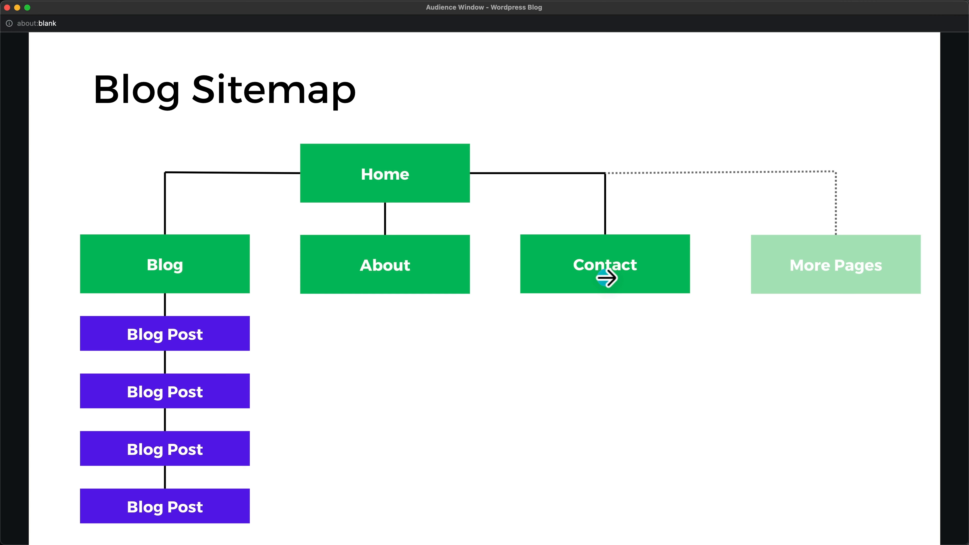
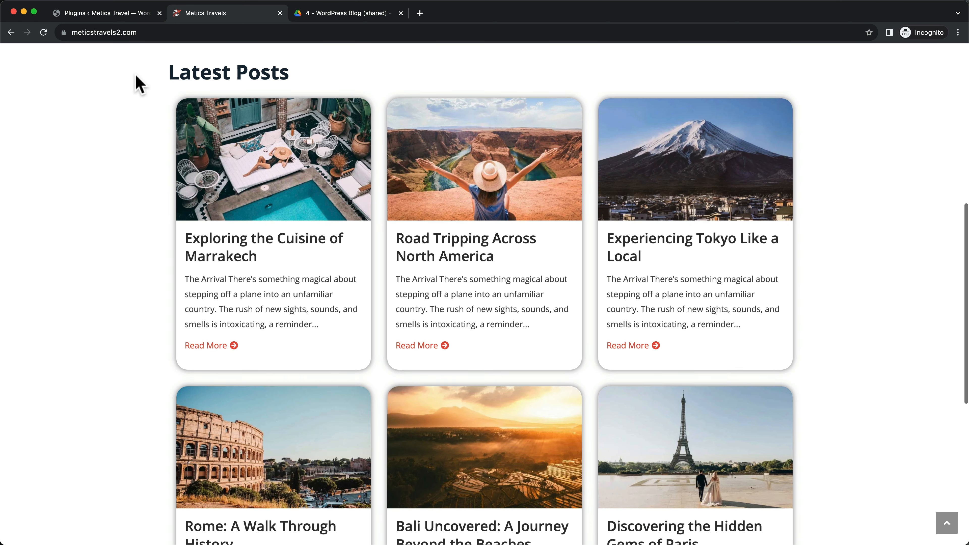
Install the WordPress importer from Tools > Import and run it to reach the upload page
{"action": "left_click", "coordinate": [92, 14]}
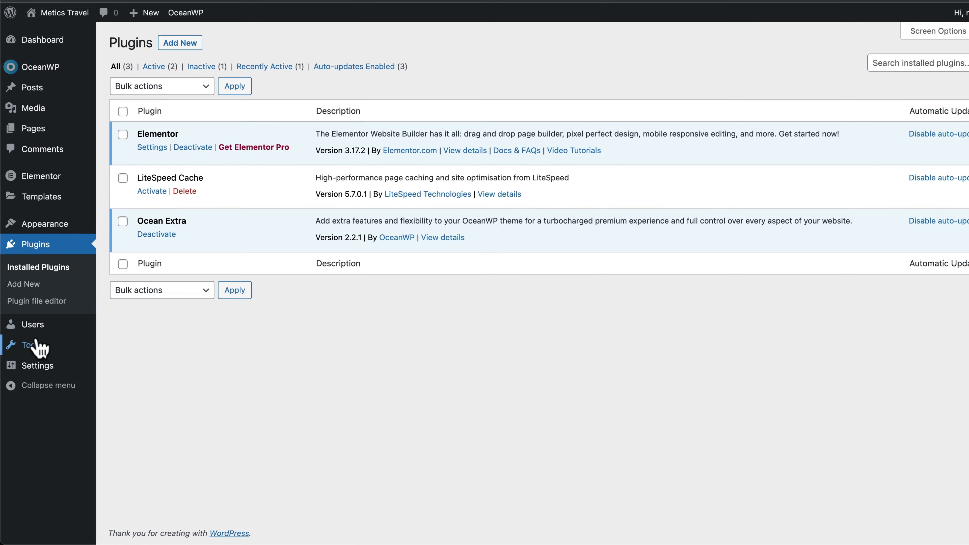
{"action": "mouse_move", "coordinate": [28, 361]}
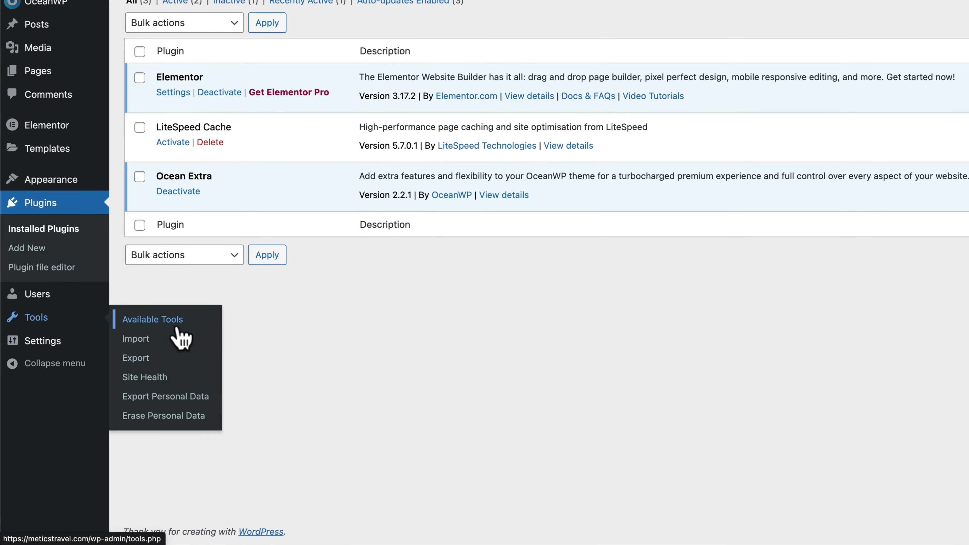
{"action": "left_click", "coordinate": [137, 341]}
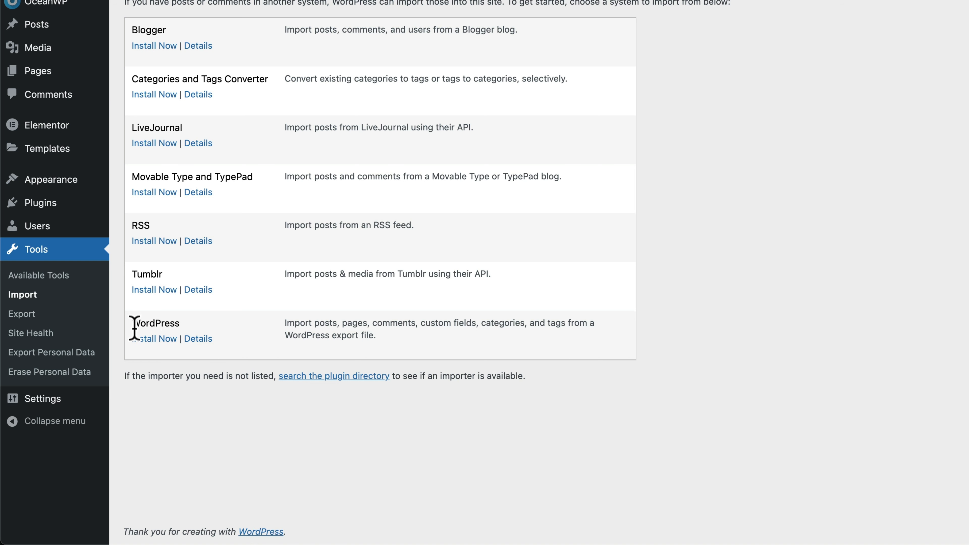
{"action": "left_click", "coordinate": [157, 339]}
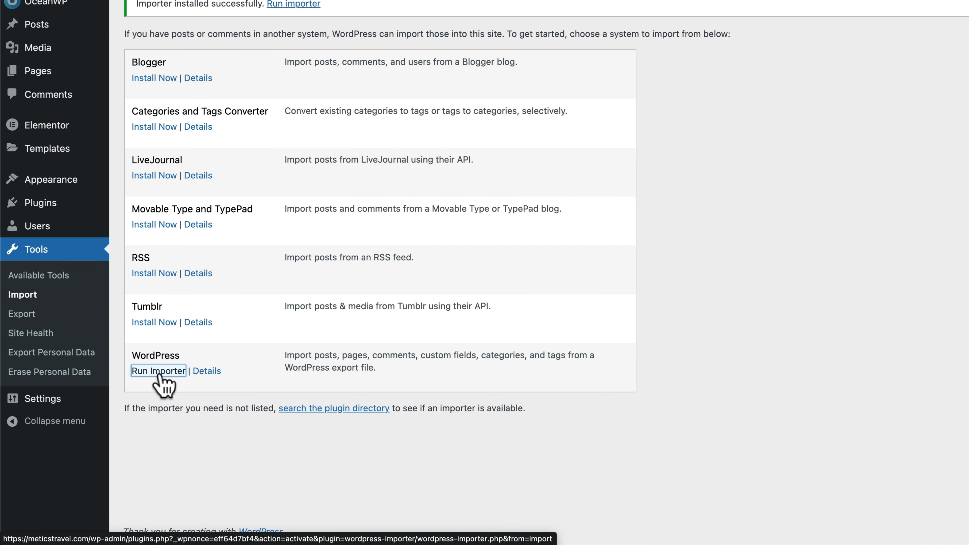
{"action": "left_click", "coordinate": [158, 372]}
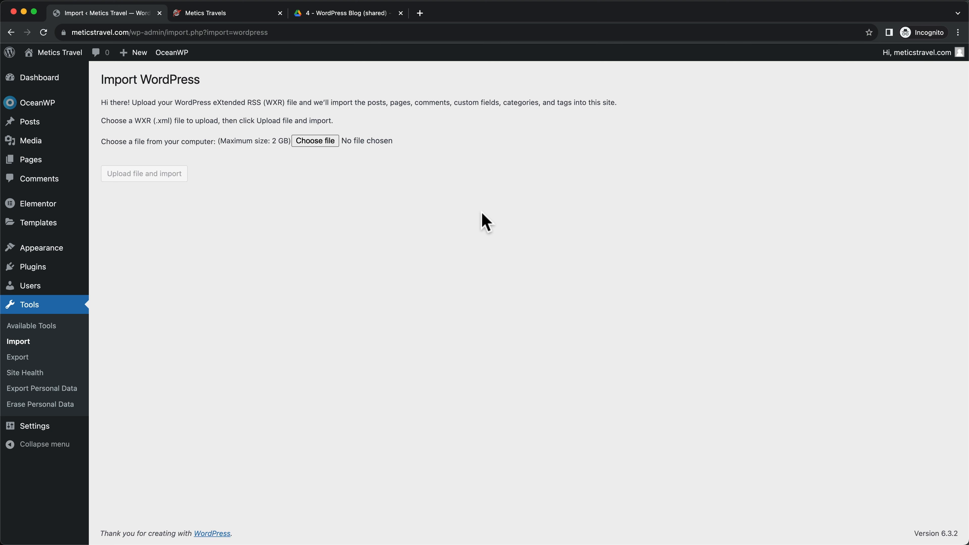
Download the dummyposts XML export from Drive's 1 - Blog Posts folder, accepting the download warning
{"action": "left_click", "coordinate": [329, 16]}
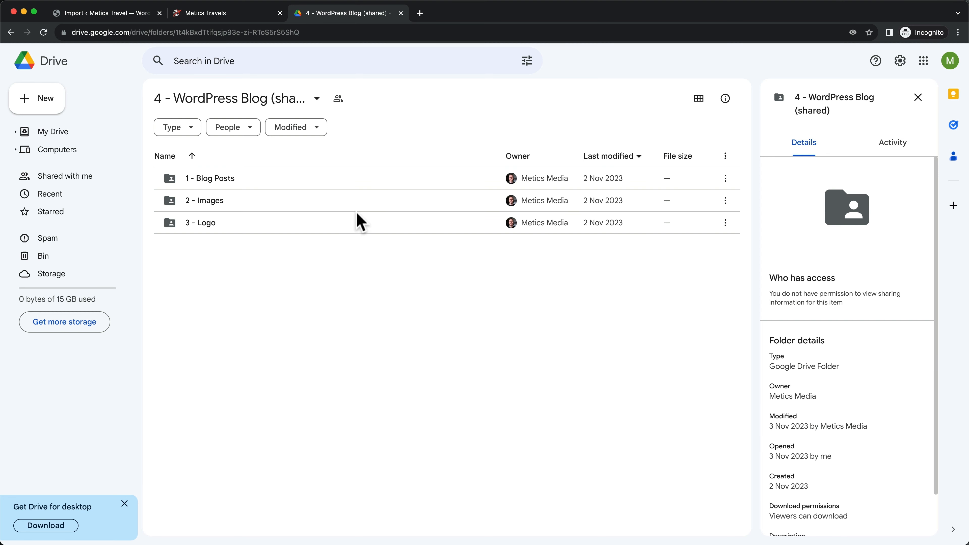
{"action": "double_click", "coordinate": [219, 188]}
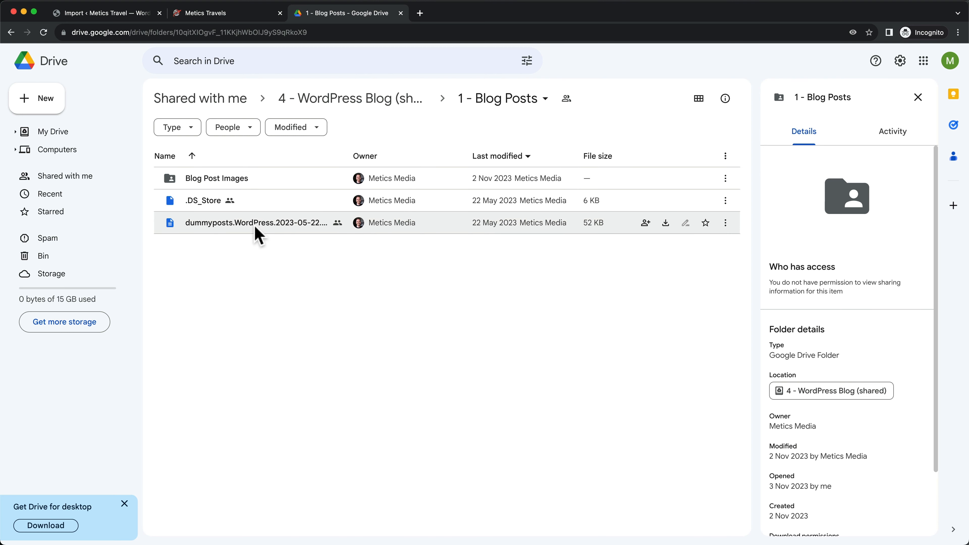
{"action": "left_click", "coordinate": [725, 224]}
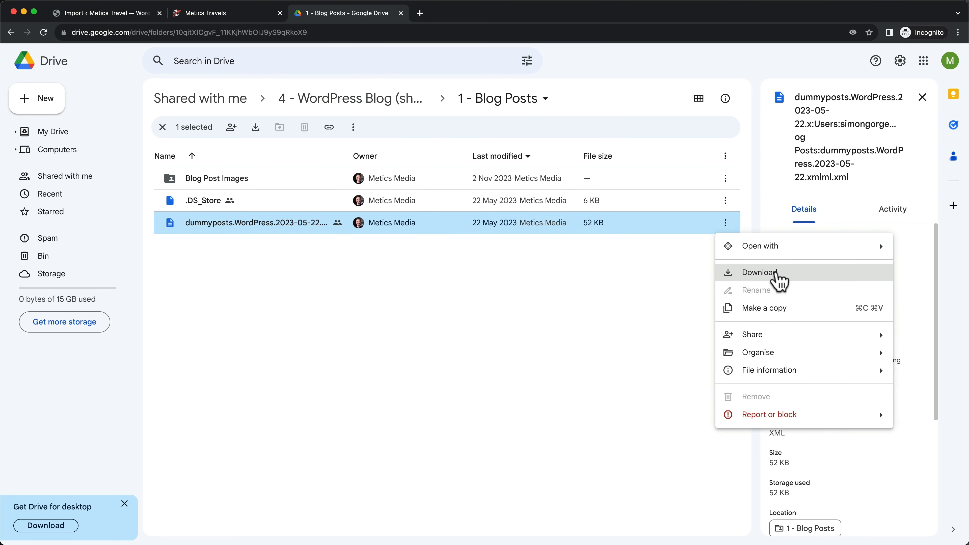
{"action": "left_click", "coordinate": [774, 273]}
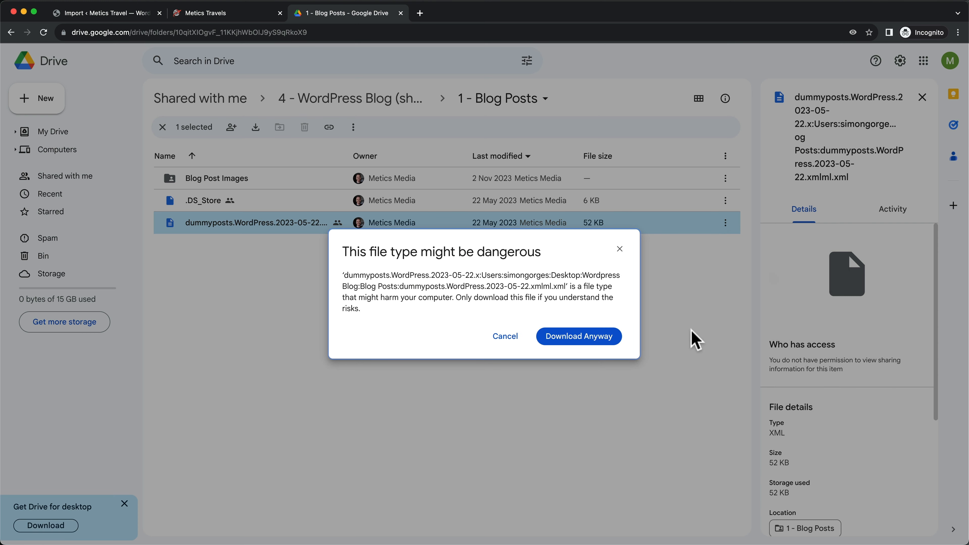
{"action": "left_click", "coordinate": [603, 345]}
{"action": "left_click", "coordinate": [657, 373]}
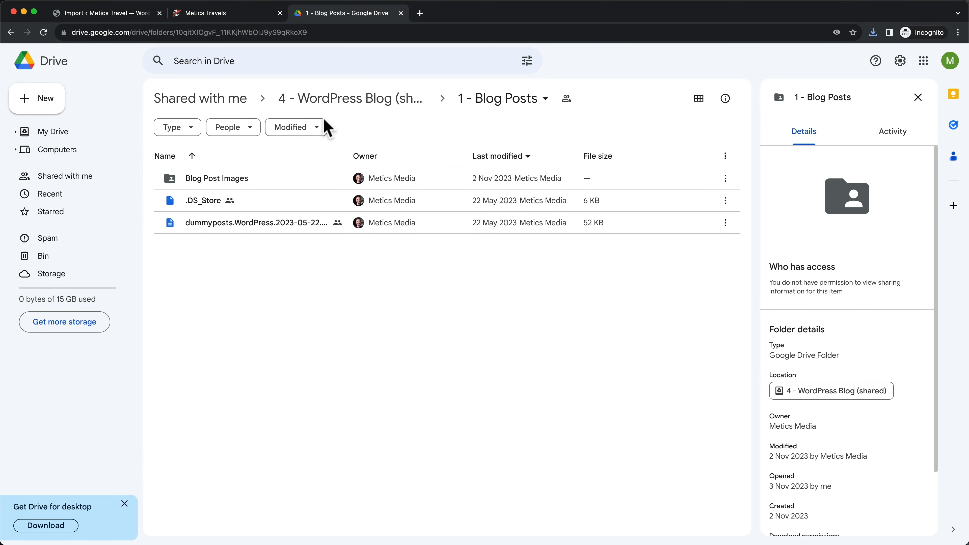
{"action": "left_click", "coordinate": [103, 13]}
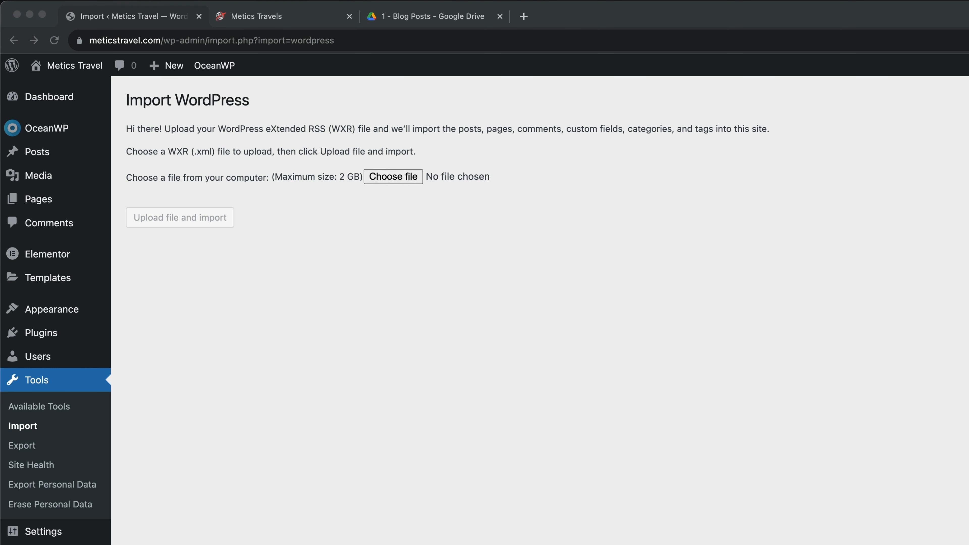
Import the dummyposts XML, assigning posts to the existing site user and downloading file attachments
{"action": "left_click_drag", "start_coordinate": [435, 459], "coordinate": [394, 186]}
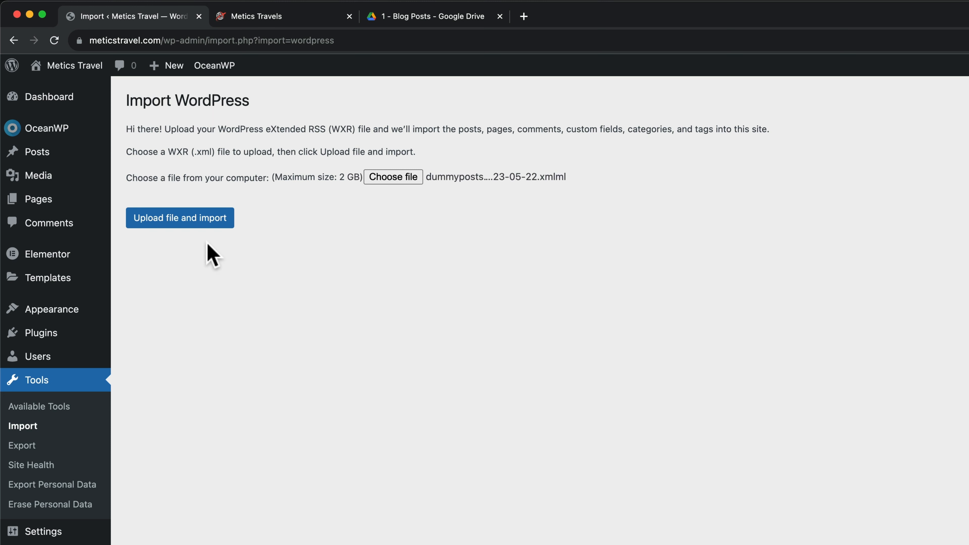
{"action": "left_click", "coordinate": [184, 226]}
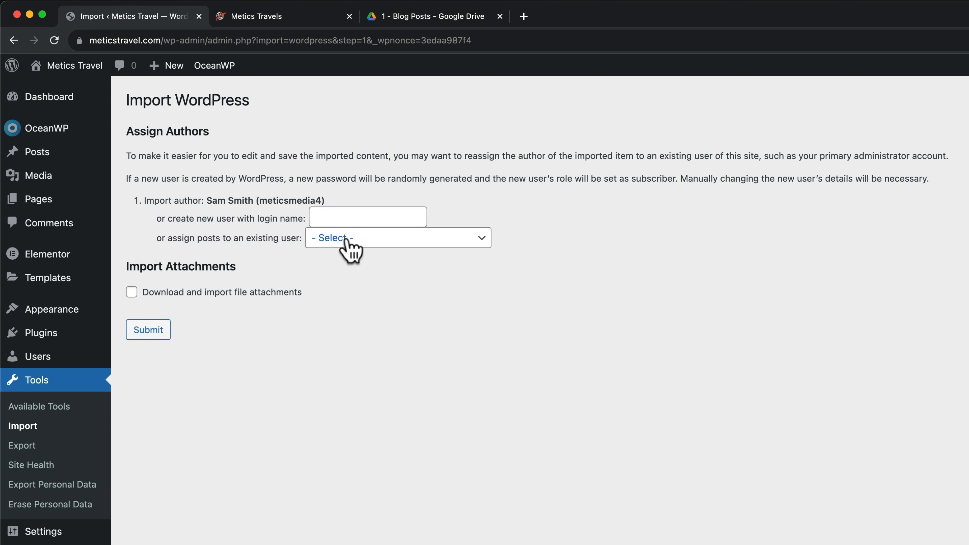
{"action": "left_click", "coordinate": [346, 243]}
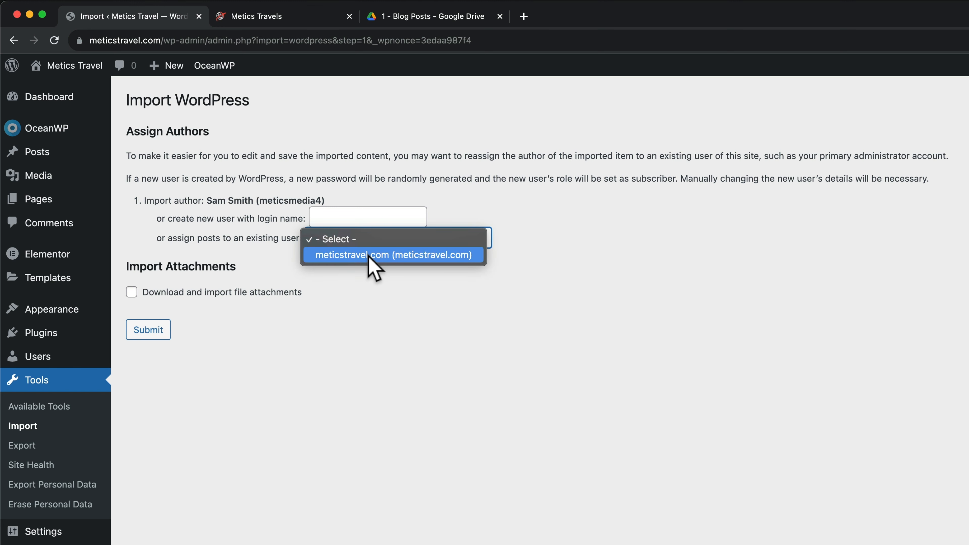
{"action": "left_click", "coordinate": [369, 264]}
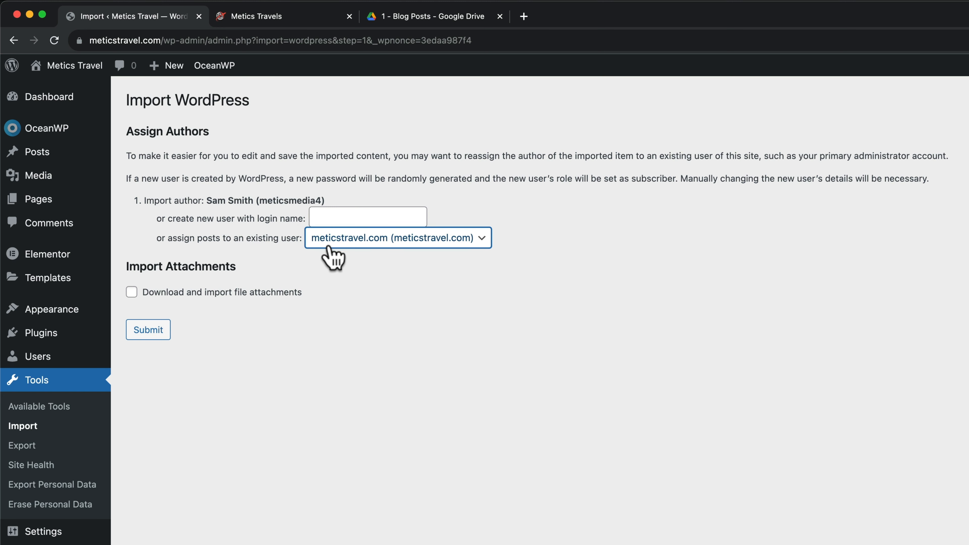
{"action": "left_click", "coordinate": [131, 293]}
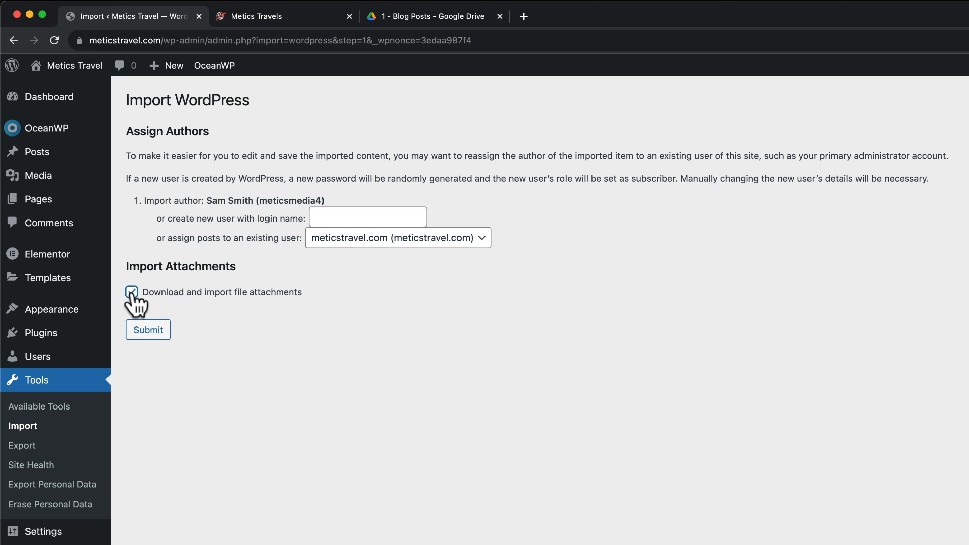
{"action": "left_click", "coordinate": [161, 335]}
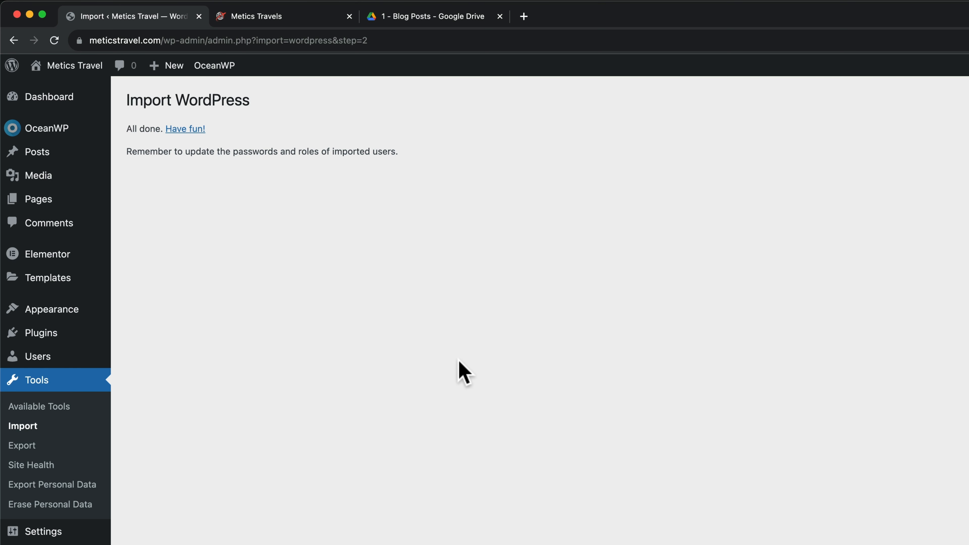
Open the Posts list and compare the six imported articles with the Metics Travels reference site
{"action": "left_click", "coordinate": [45, 157]}
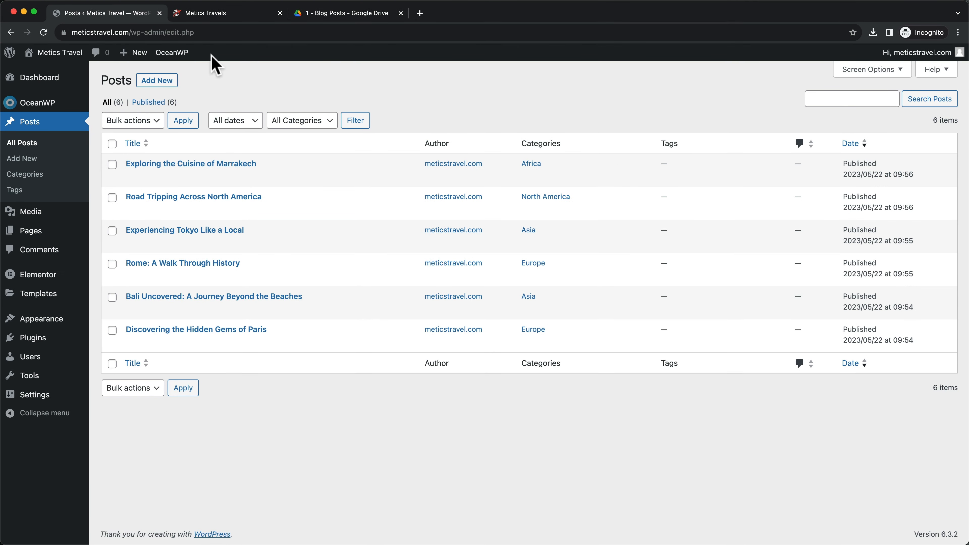
{"action": "left_click", "coordinate": [213, 14]}
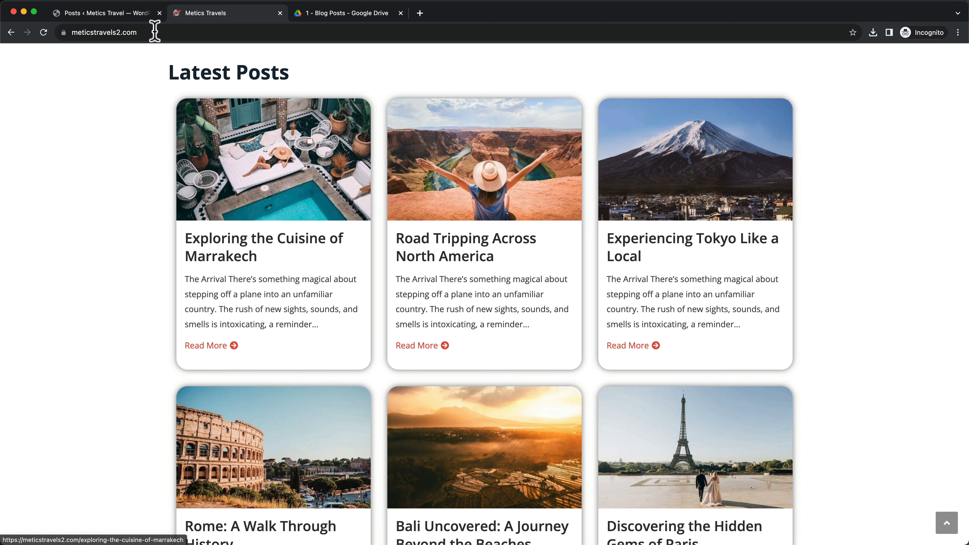
{"action": "left_click", "coordinate": [114, 14]}
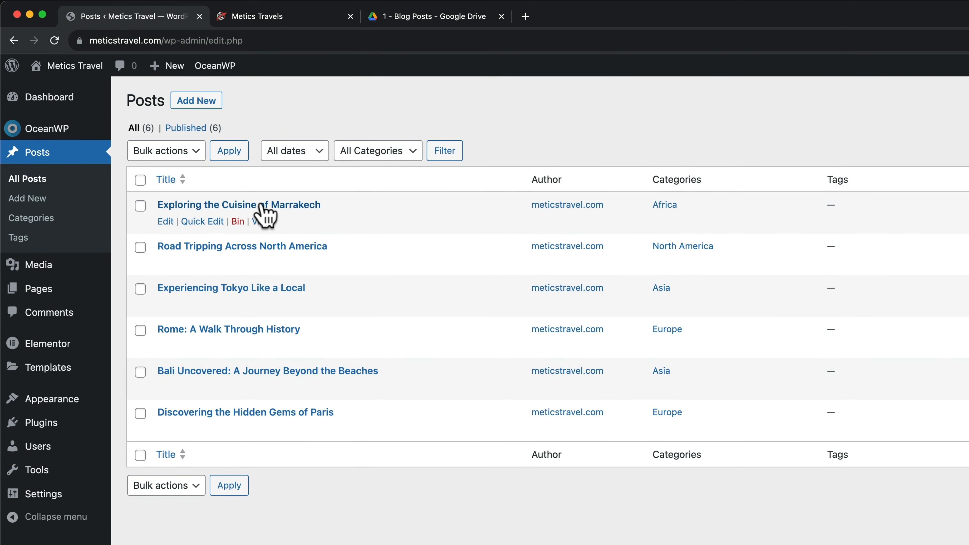
Open editor tabs for the Marrakech, Road Tripping, Tokyo, Rome, Bali and Paris posts
{"action": "left_click", "coordinate": [261, 205], "text": "super"}
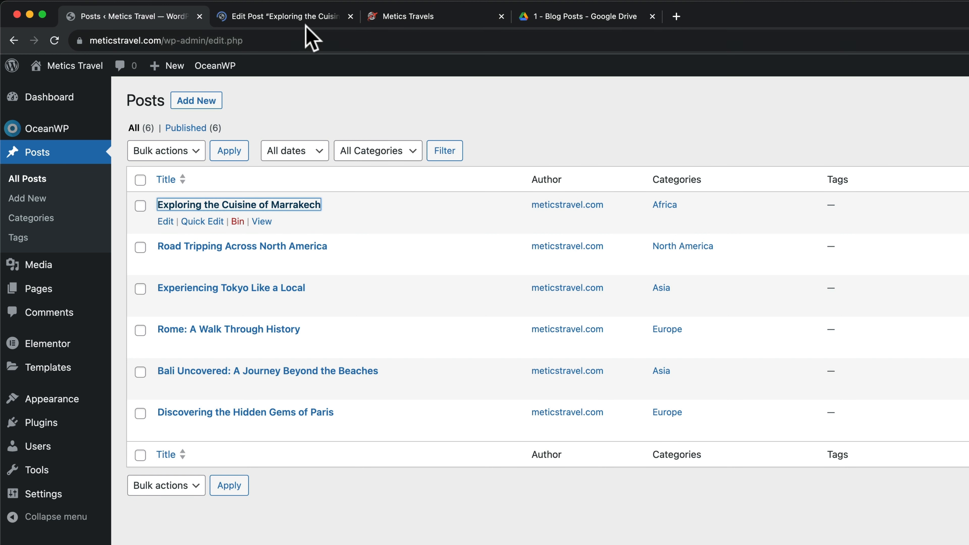
{"action": "left_click", "coordinate": [254, 247], "text": "super"}
{"action": "left_click", "coordinate": [257, 289], "text": "super"}
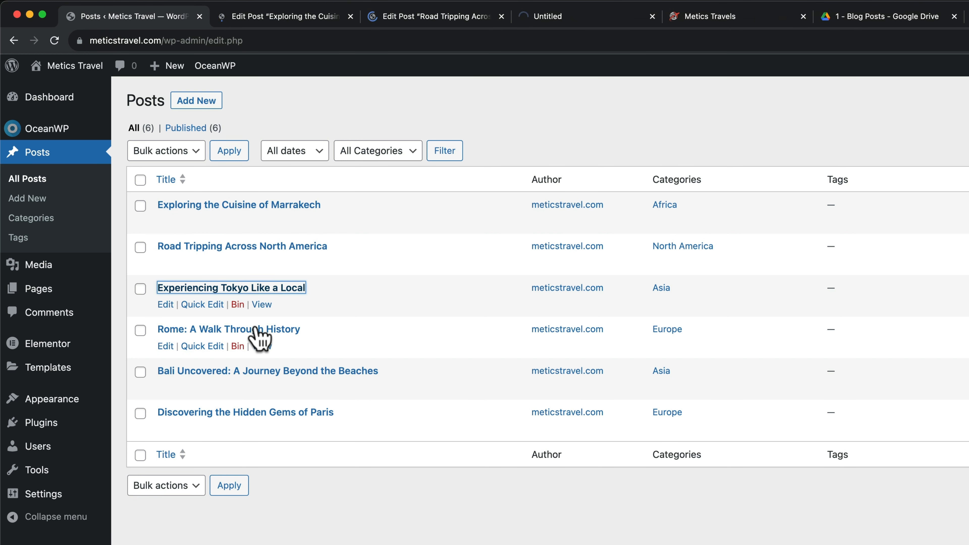
{"action": "left_click", "coordinate": [255, 330], "text": "super"}
{"action": "left_click", "coordinate": [254, 371], "text": "super"}
{"action": "right_click", "coordinate": [259, 412]}
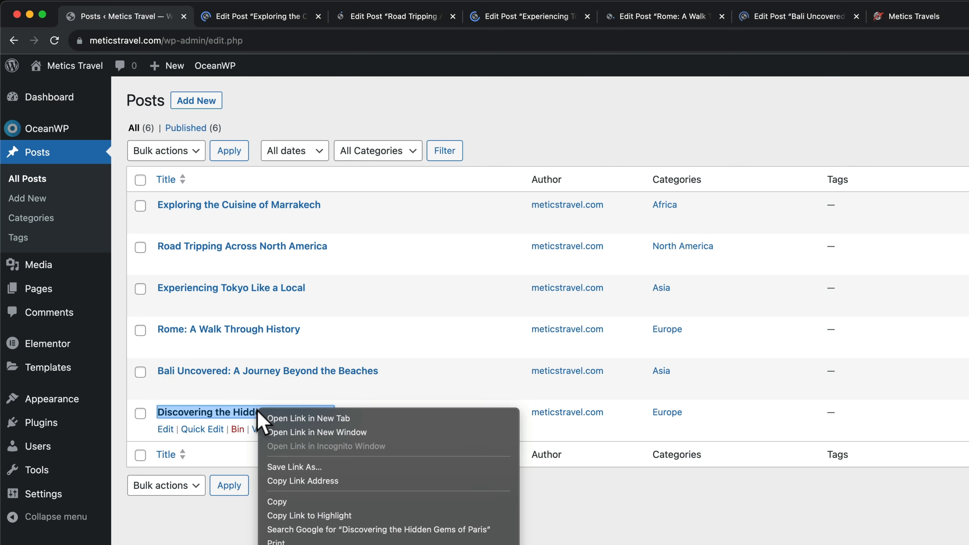
{"action": "left_click", "coordinate": [283, 420]}
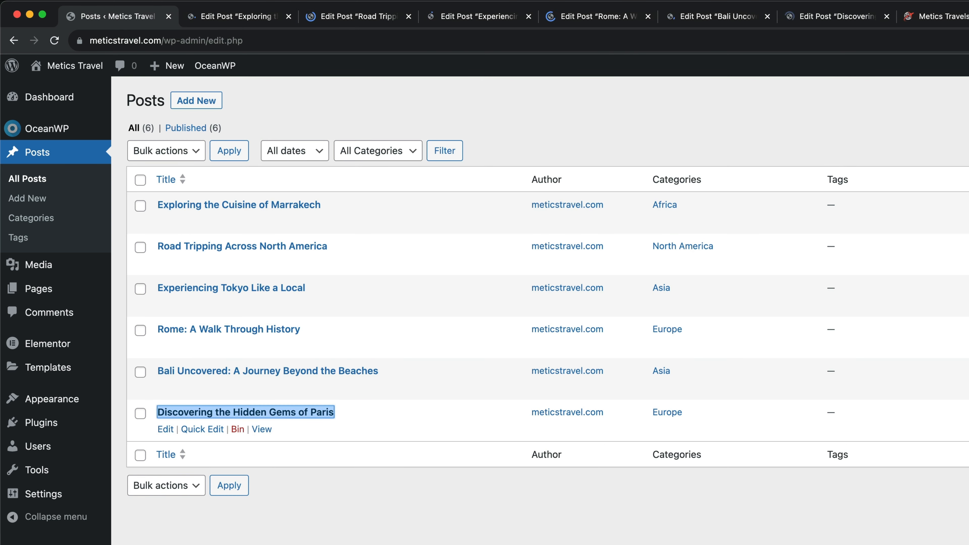
Bring up the Marrakech post editor, then return to the 1 - Blog Posts Drive folder
{"action": "left_click", "coordinate": [234, 26]}
{"action": "left_click", "coordinate": [357, 22]}
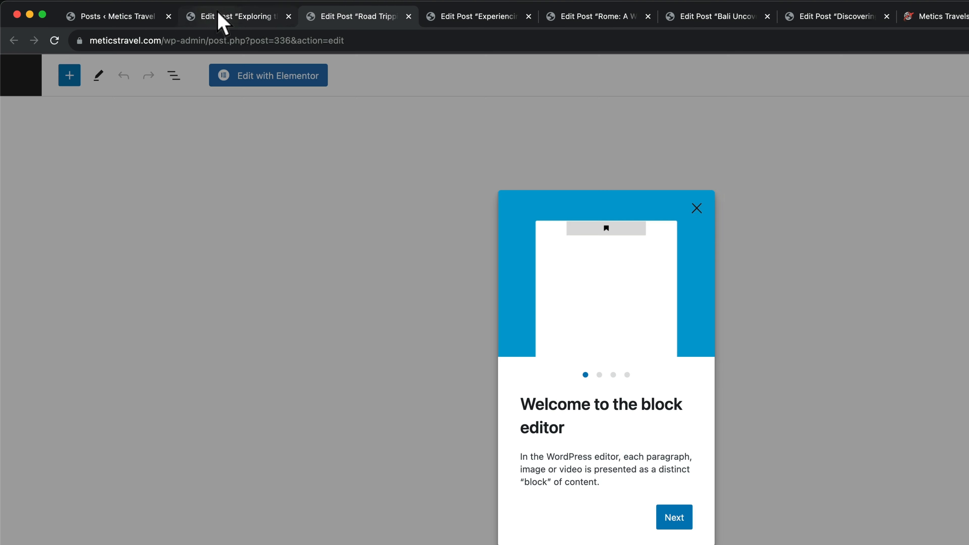
{"action": "left_click", "coordinate": [219, 15]}
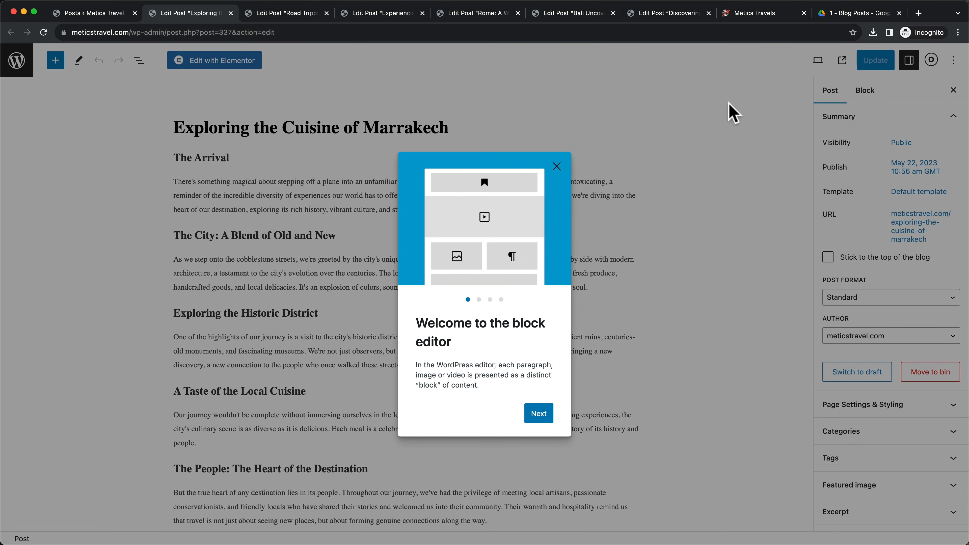
{"action": "left_click", "coordinate": [856, 15]}
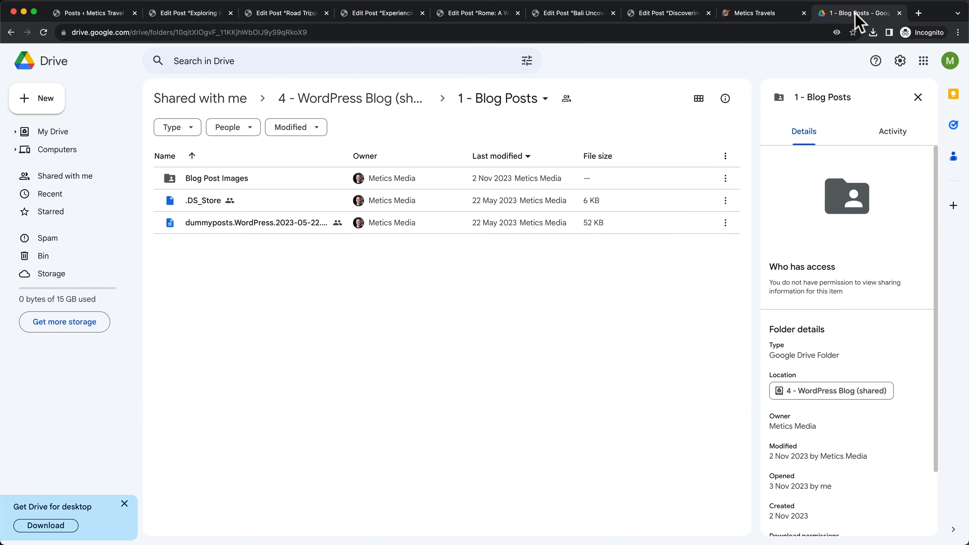
Download all six images (1.jpg–6.jpg) from the Blog Post Images Drive folder as a zip
{"action": "left_click", "coordinate": [357, 99]}
{"action": "left_click", "coordinate": [223, 186]}
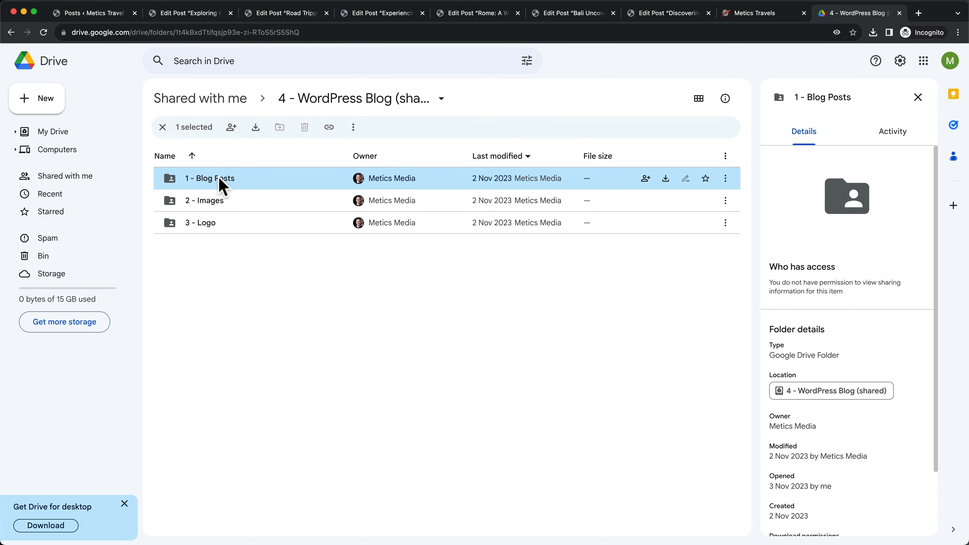
{"action": "double_click", "coordinate": [221, 186]}
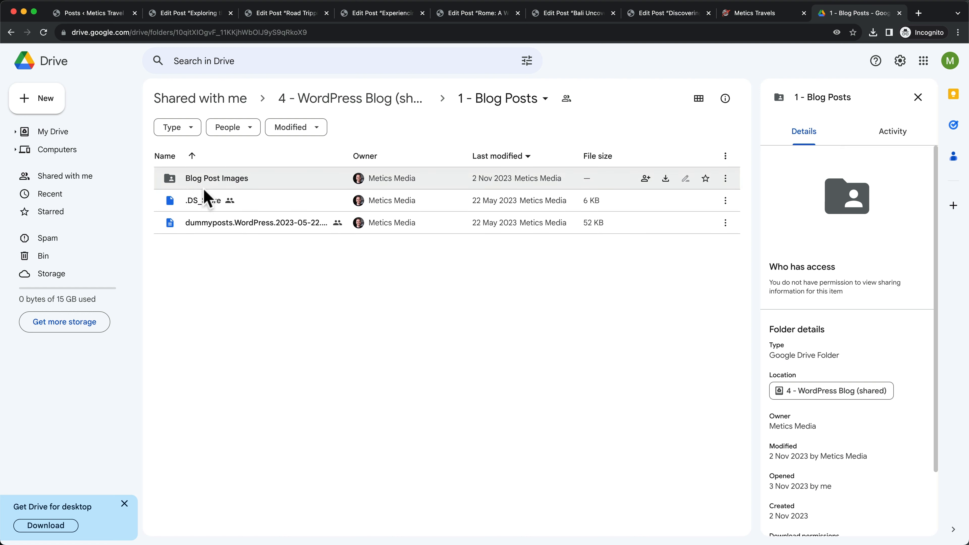
{"action": "double_click", "coordinate": [228, 185]}
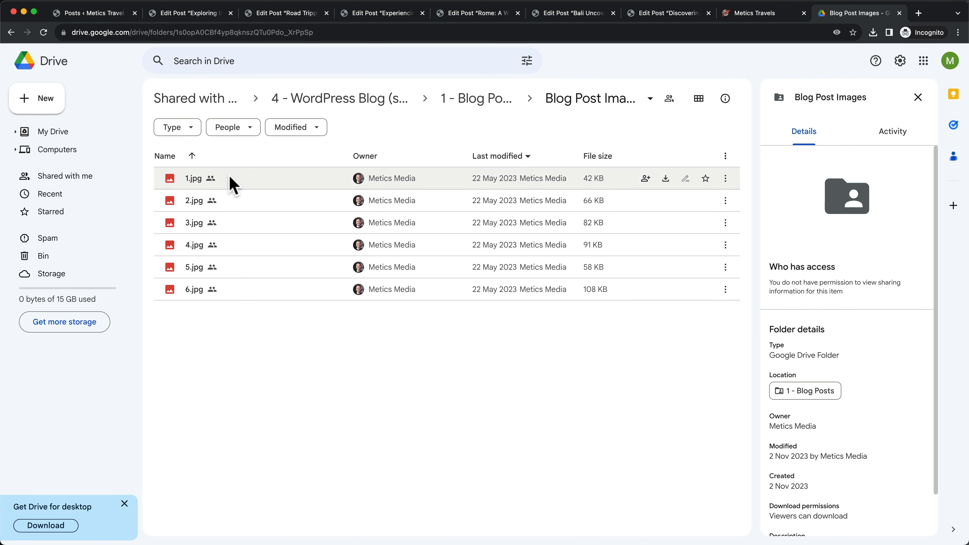
{"action": "left_click_drag", "start_coordinate": [412, 348], "coordinate": [397, 180]}
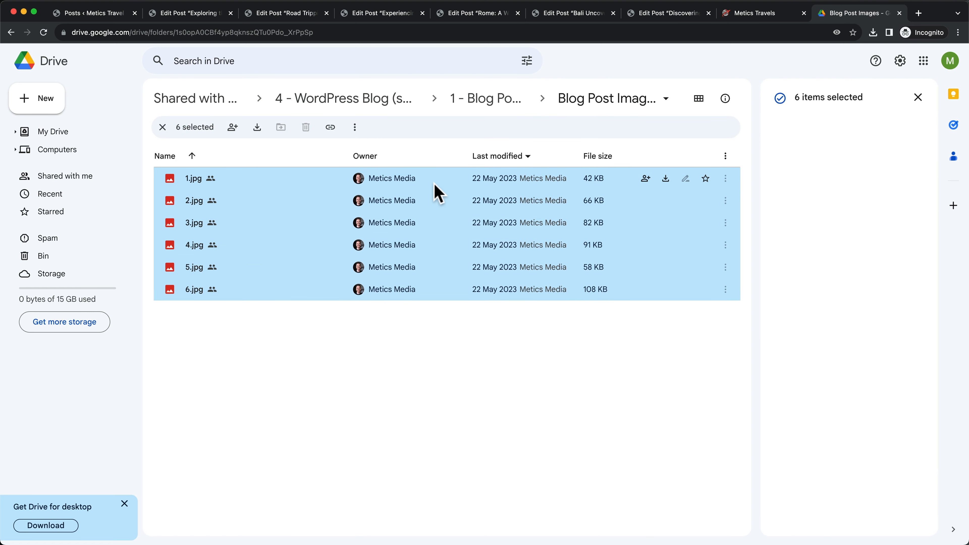
{"action": "right_click", "coordinate": [437, 187]}
{"action": "left_click", "coordinate": [478, 223]}
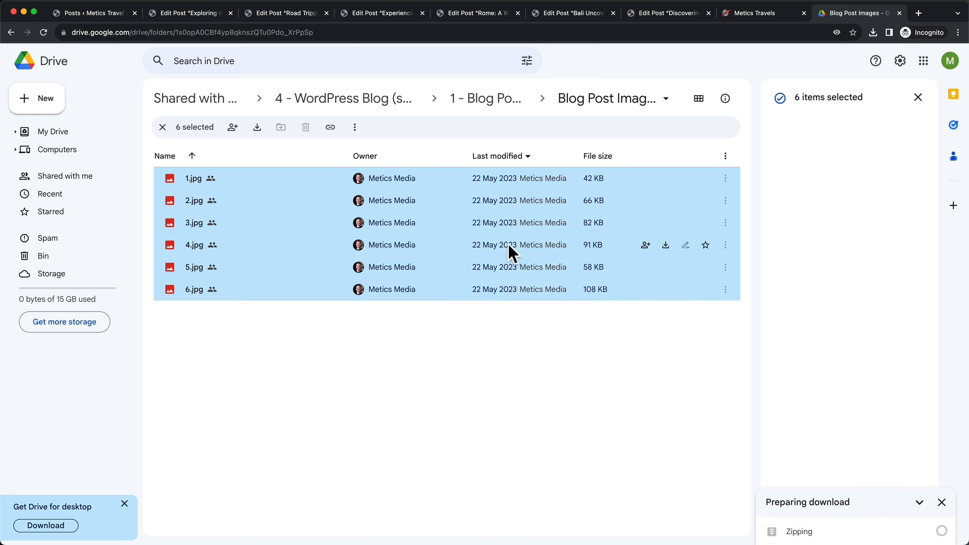
{"action": "left_click", "coordinate": [497, 441]}
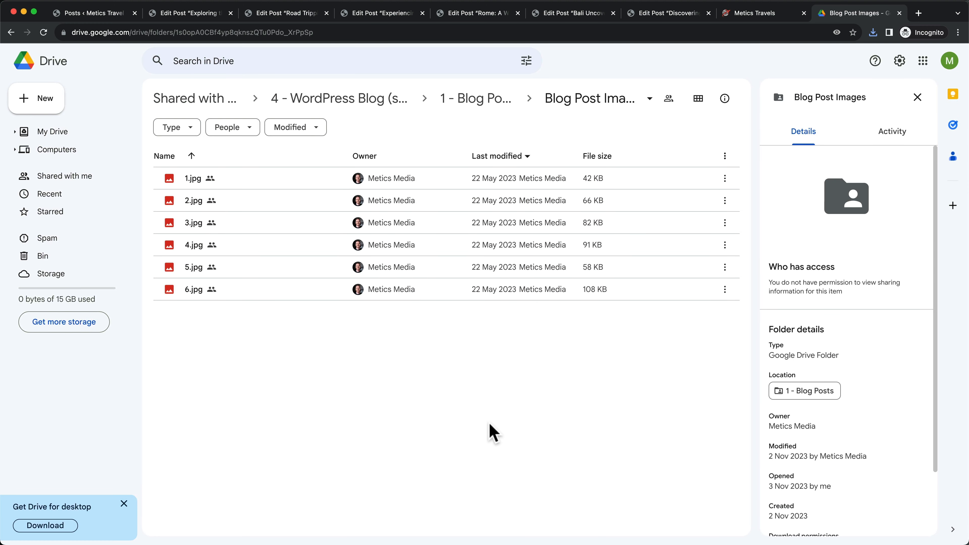
{"action": "left_click", "coordinate": [120, 15]}
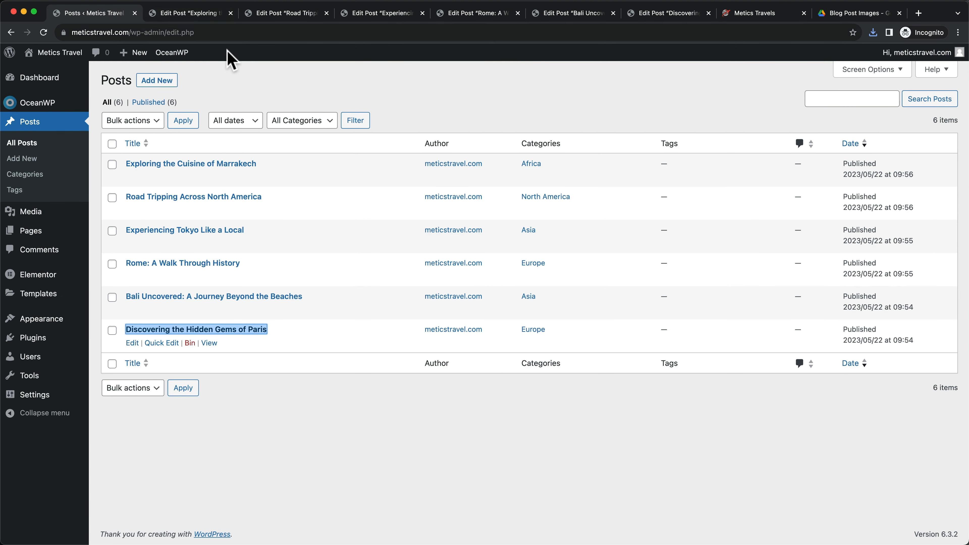
Upload the six images and make 6.jpg, the pool photo, the Marrakech post's featured image, then update
{"action": "left_click", "coordinate": [175, 12]}
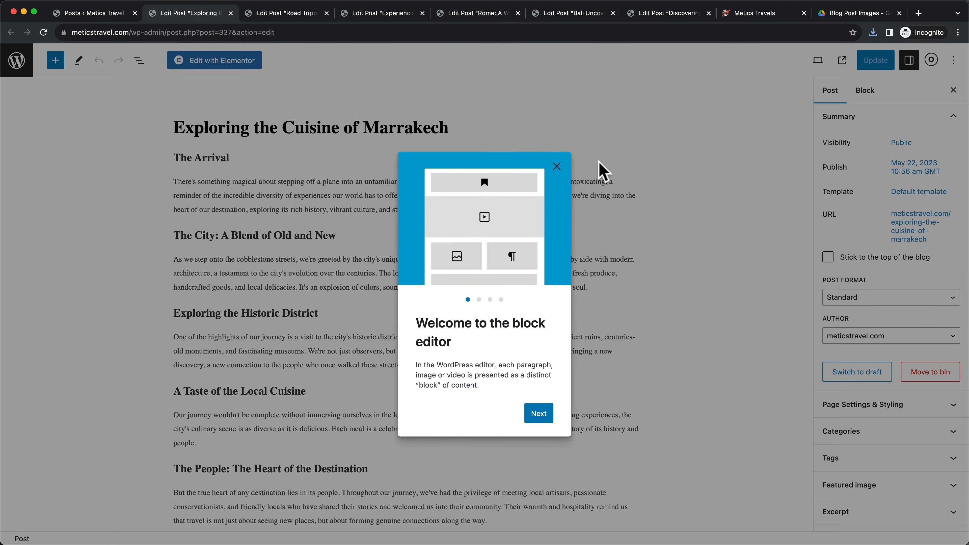
{"action": "left_click", "coordinate": [558, 166]}
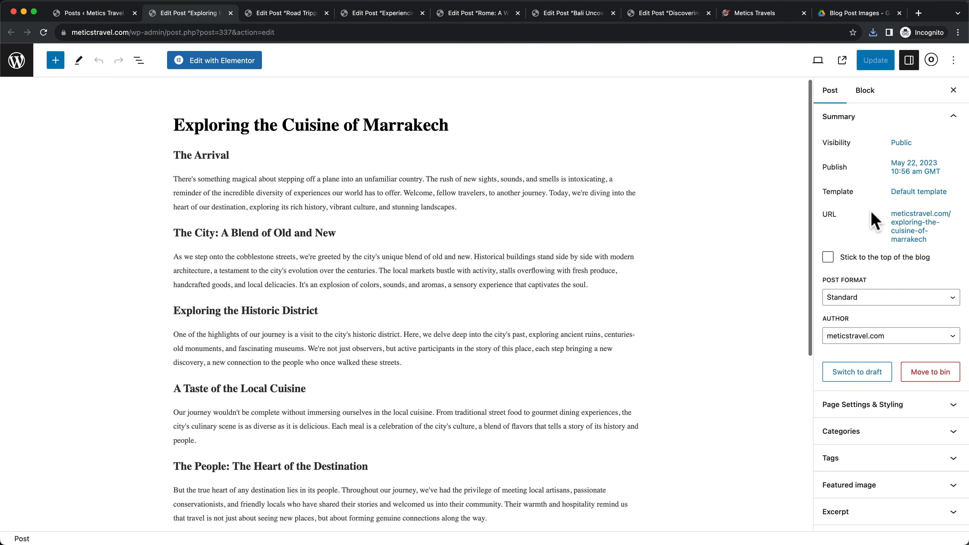
{"action": "scroll", "coordinate": [868, 214], "scroll_direction": "down", "scroll_amount": 1}
{"action": "scroll", "coordinate": [869, 216], "scroll_direction": "down", "scroll_amount": 1}
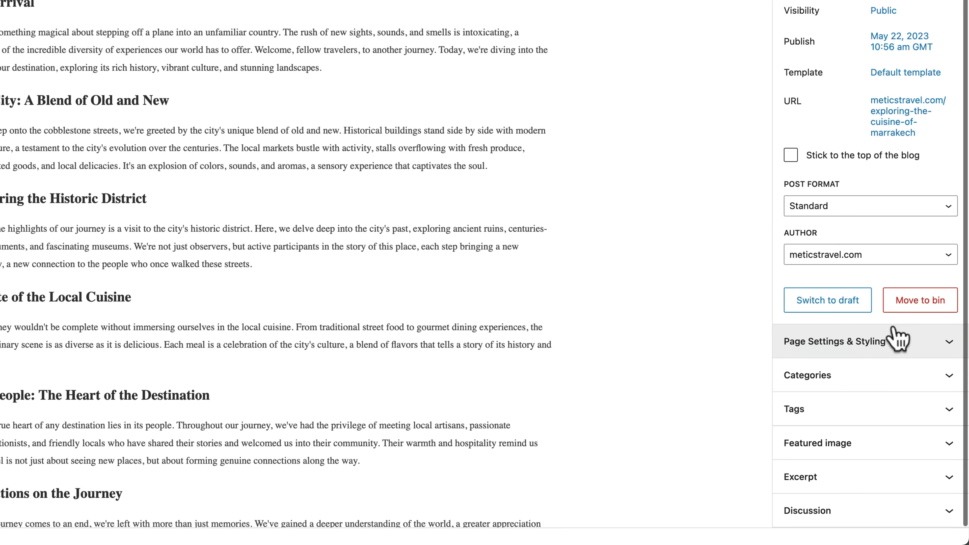
{"action": "left_click", "coordinate": [873, 442]}
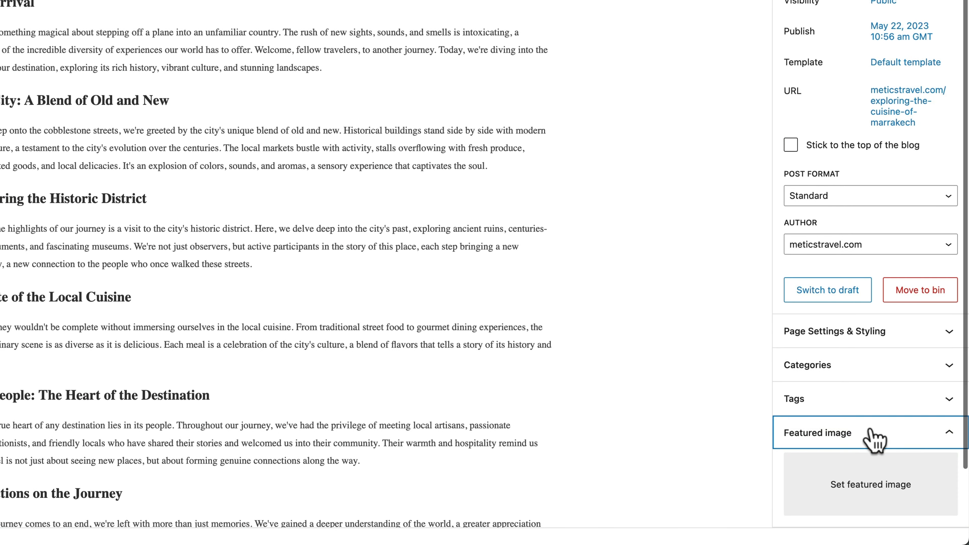
{"action": "scroll", "coordinate": [874, 439], "scroll_direction": "down", "scroll_amount": 2}
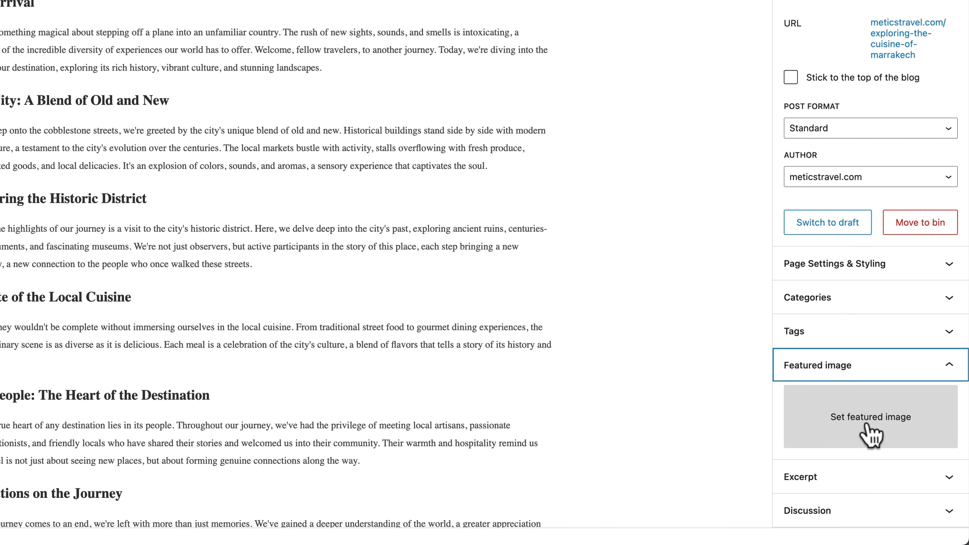
{"action": "left_click", "coordinate": [867, 427]}
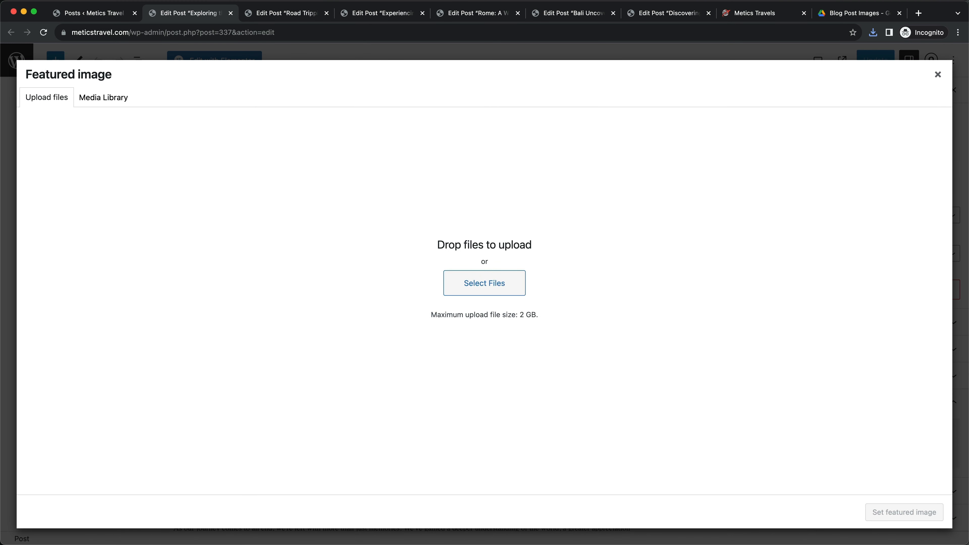
{"action": "key", "text": "super+Tab"}
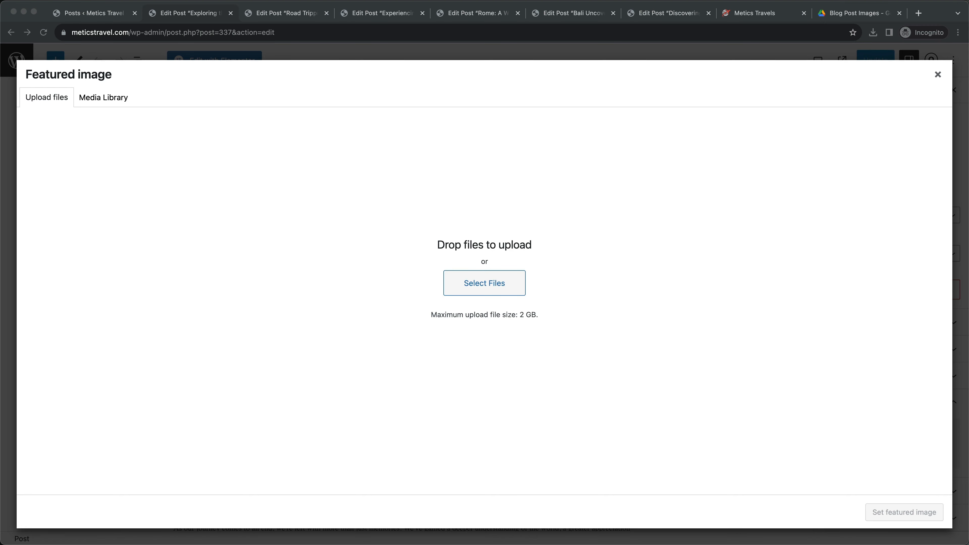
{"action": "left_click_drag", "start_coordinate": [375, 534], "coordinate": [488, 275]}
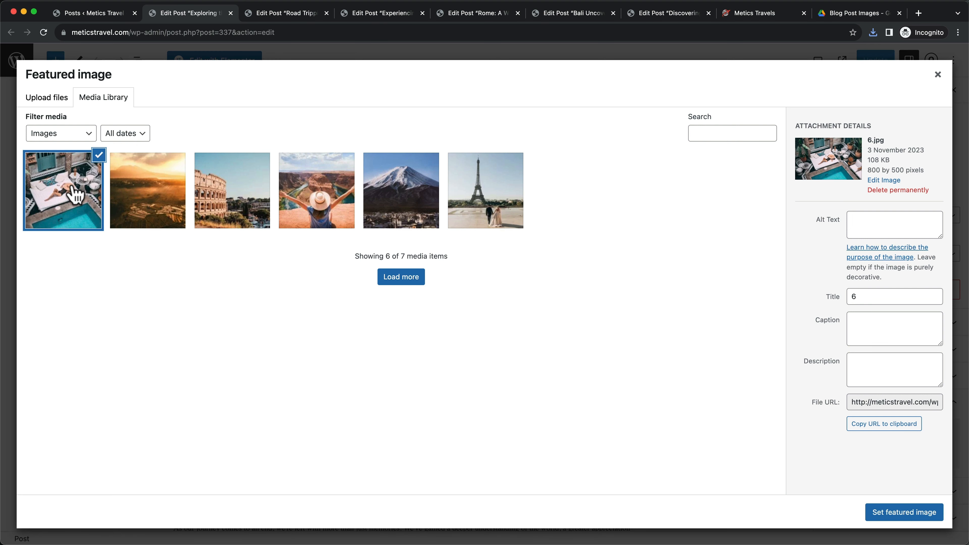
{"action": "left_click", "coordinate": [926, 519]}
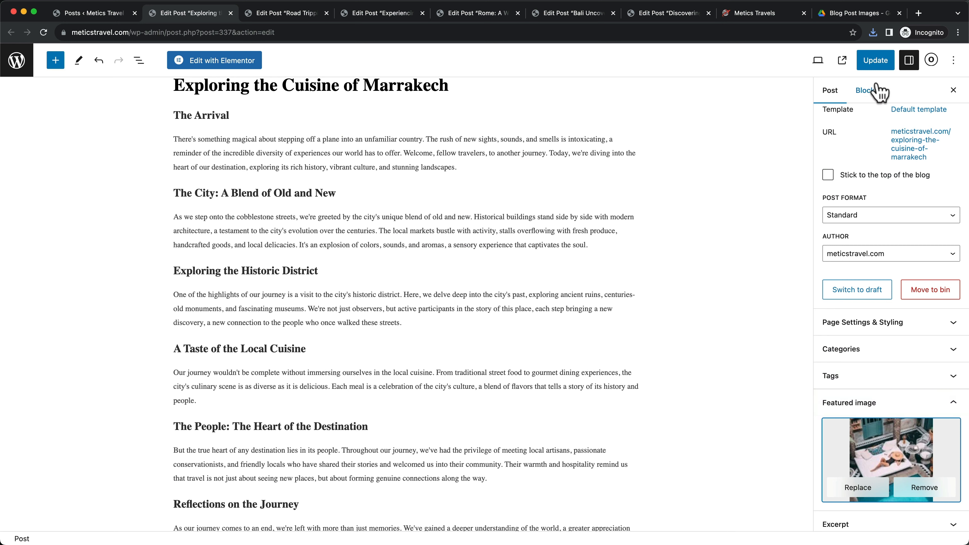
{"action": "left_click", "coordinate": [876, 60]}
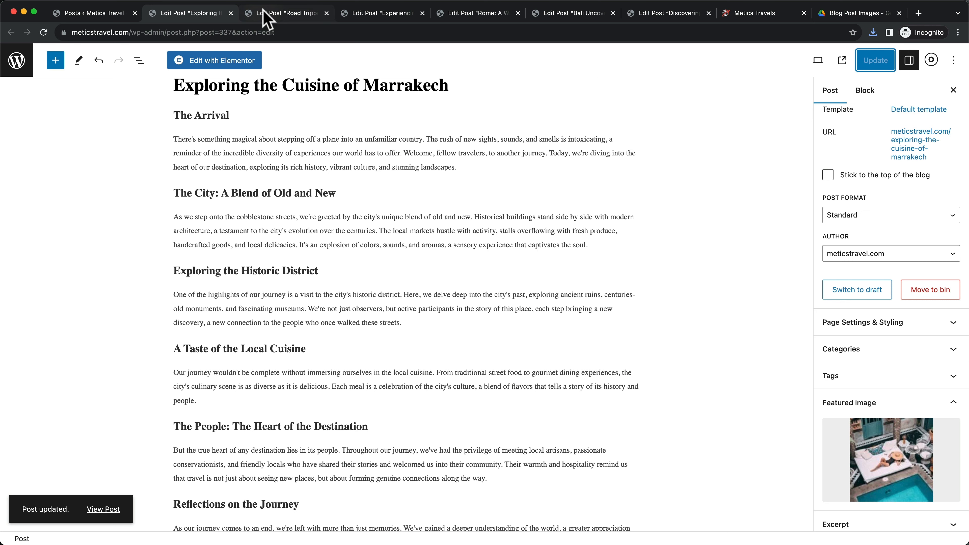
{"action": "left_click", "coordinate": [267, 19]}
Set the sunset landscape photo as the Road Tripping post's featured image and update the post
{"action": "left_click", "coordinate": [557, 166]}
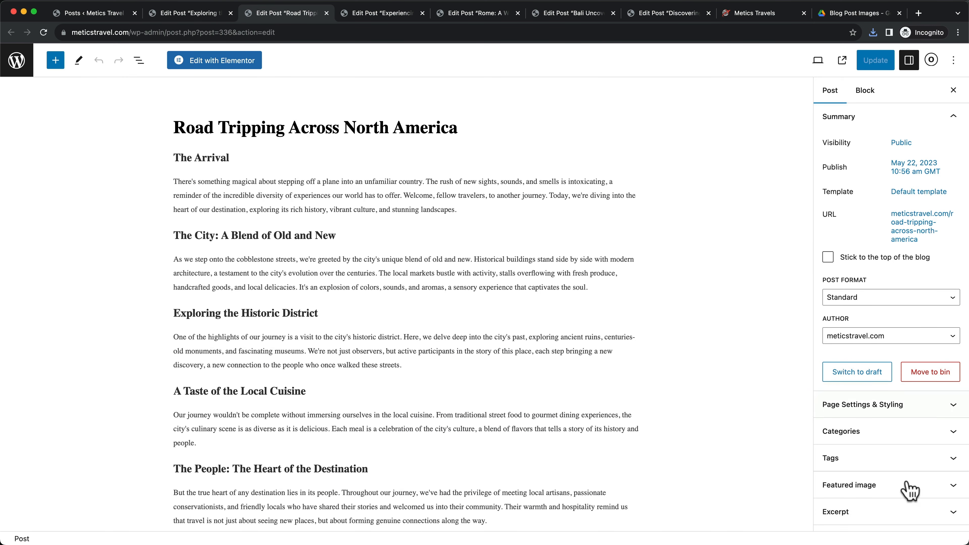
{"action": "scroll", "coordinate": [910, 490], "scroll_direction": "down", "scroll_amount": 2}
{"action": "left_click", "coordinate": [900, 466]}
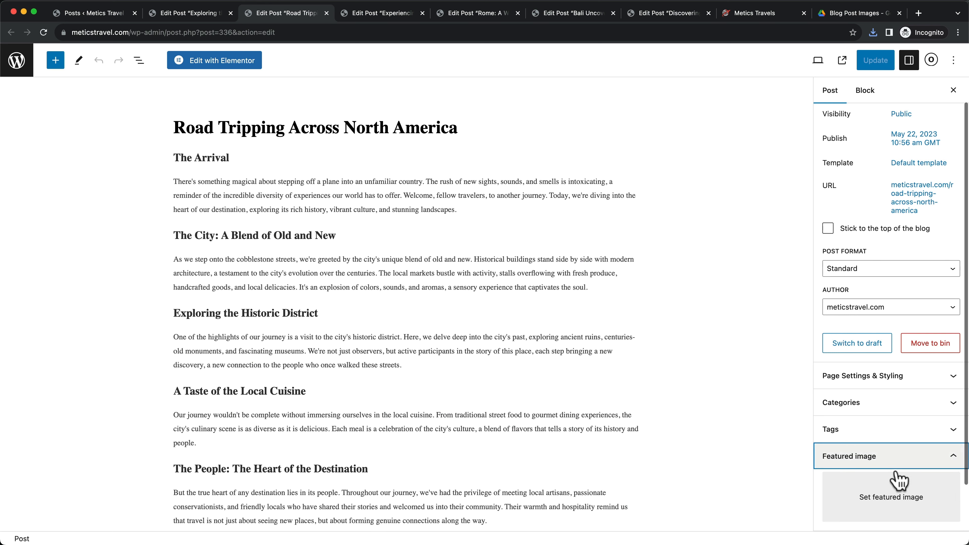
{"action": "left_click", "coordinate": [889, 510]}
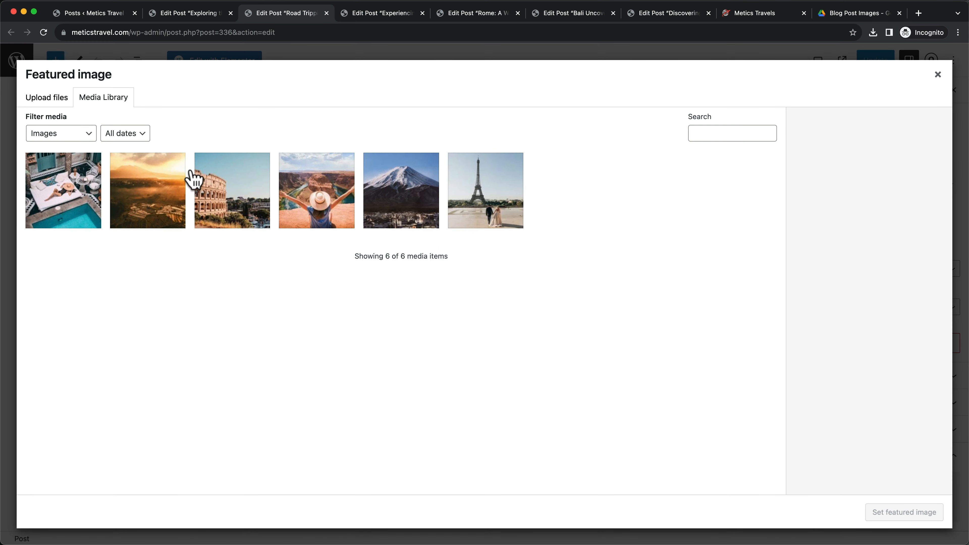
{"action": "left_click", "coordinate": [136, 213]}
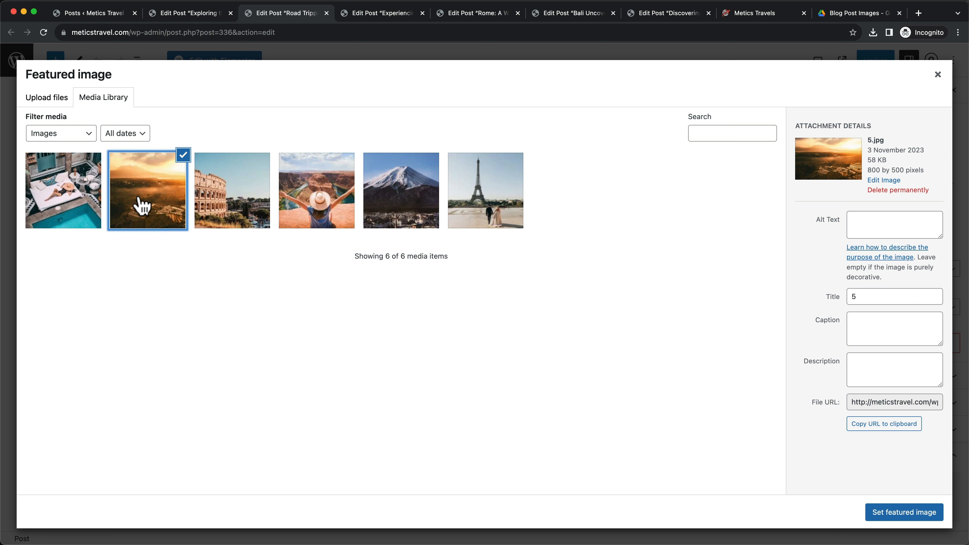
{"action": "left_click", "coordinate": [886, 516]}
{"action": "left_click", "coordinate": [878, 61]}
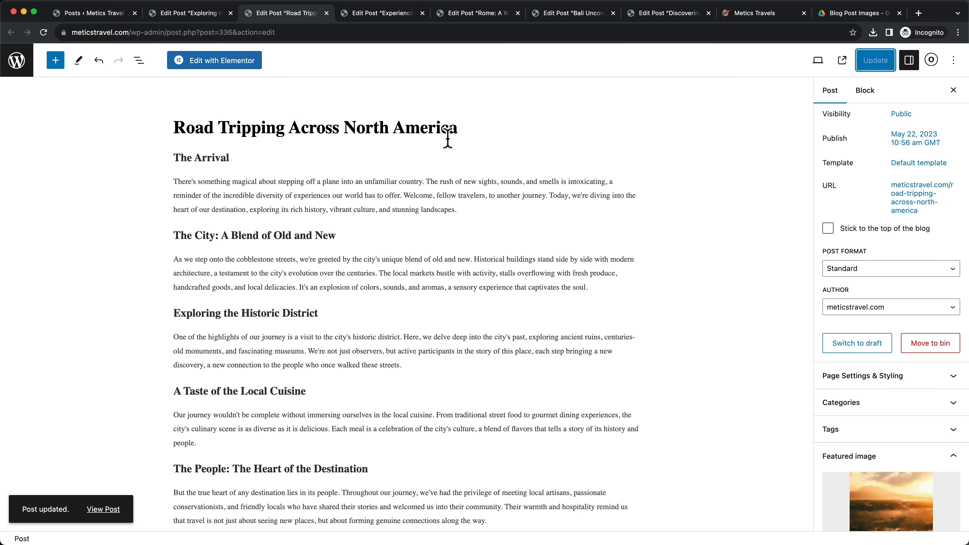
Give the Tokyo post the Colosseum photo as its featured image and update it
{"action": "left_click", "coordinate": [382, 13]}
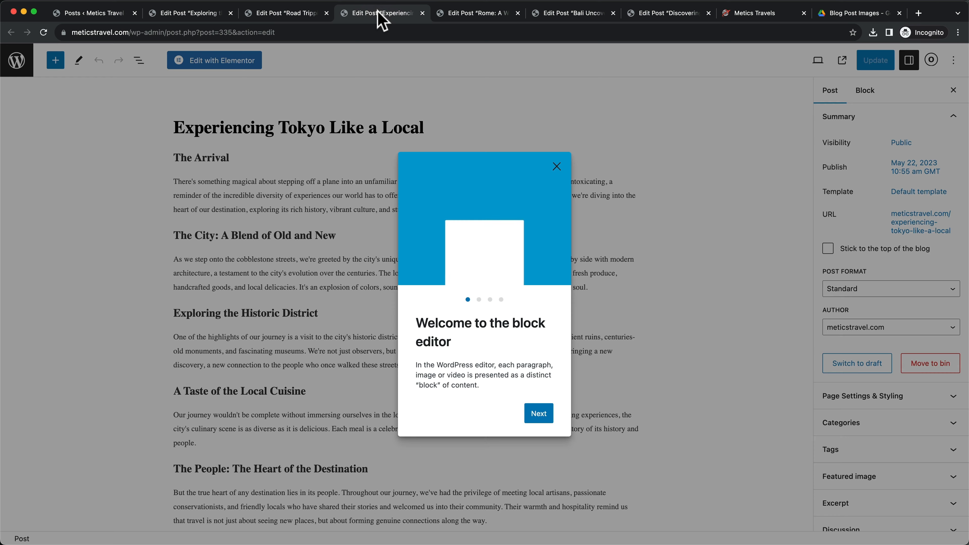
{"action": "left_click", "coordinate": [557, 167]}
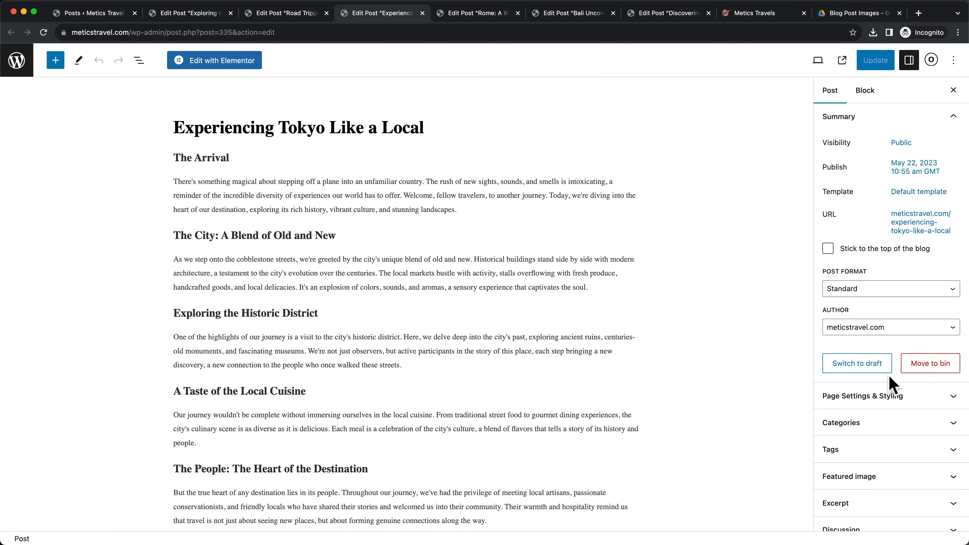
{"action": "scroll", "coordinate": [890, 376], "scroll_direction": "down", "scroll_amount": 1}
{"action": "left_click", "coordinate": [851, 464]}
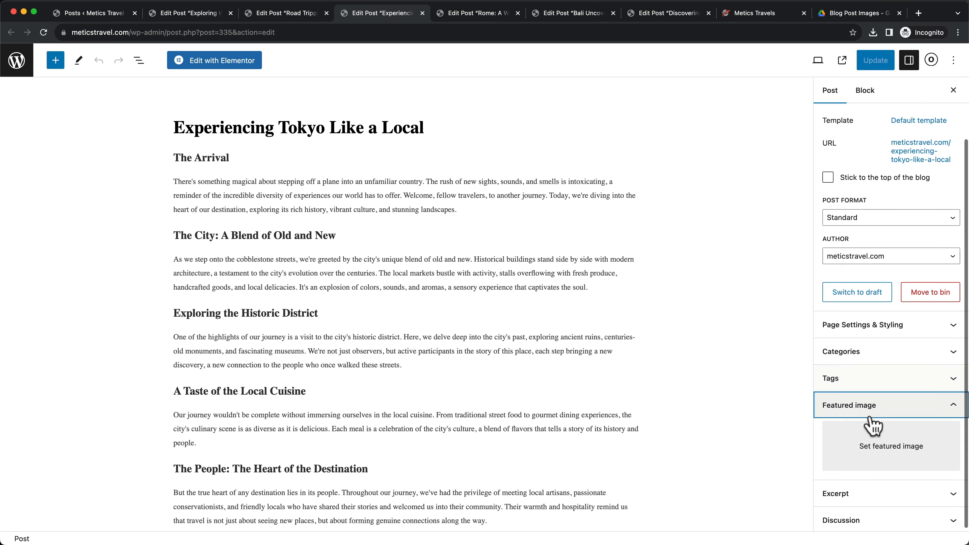
{"action": "left_click", "coordinate": [889, 455]}
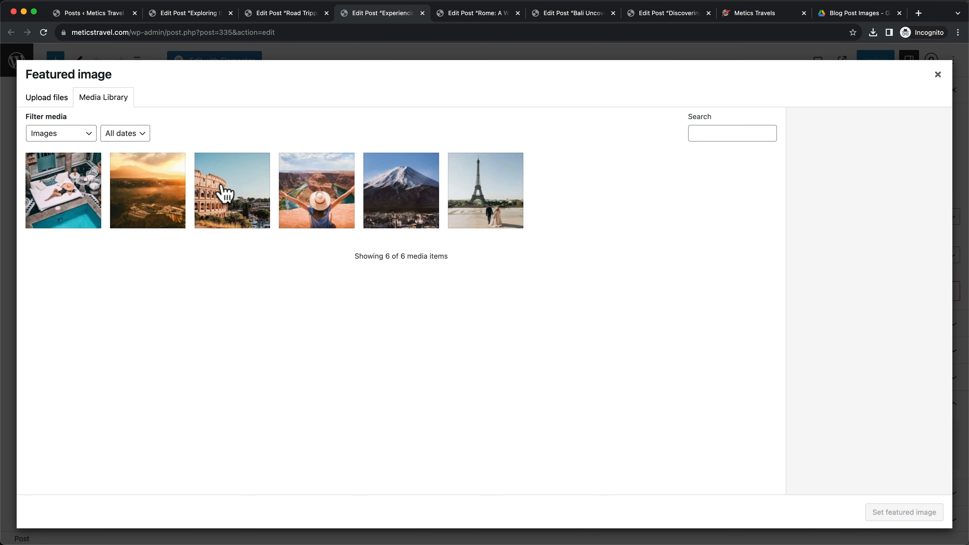
{"action": "left_click", "coordinate": [225, 194]}
{"action": "left_click", "coordinate": [898, 522]}
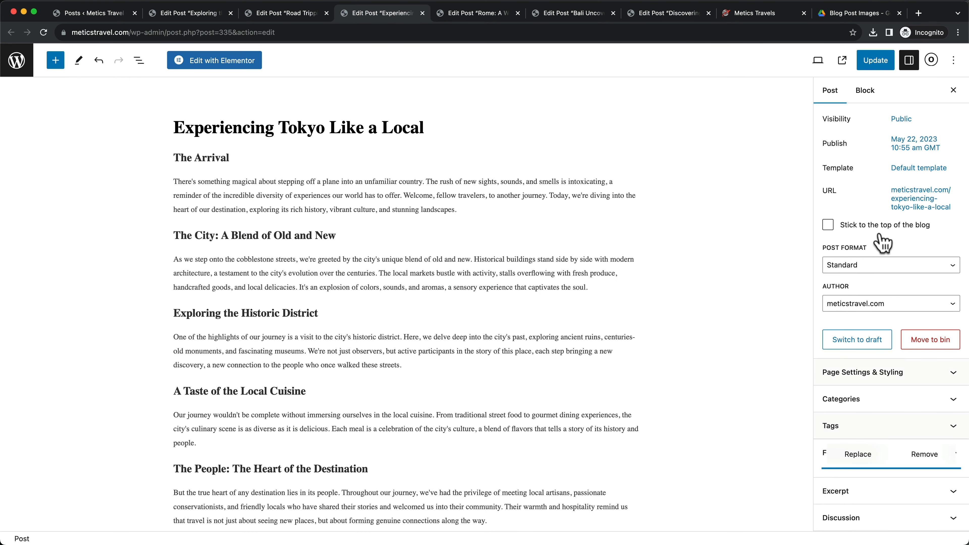
{"action": "left_click", "coordinate": [876, 60]}
{"action": "key", "text": "super+7"}
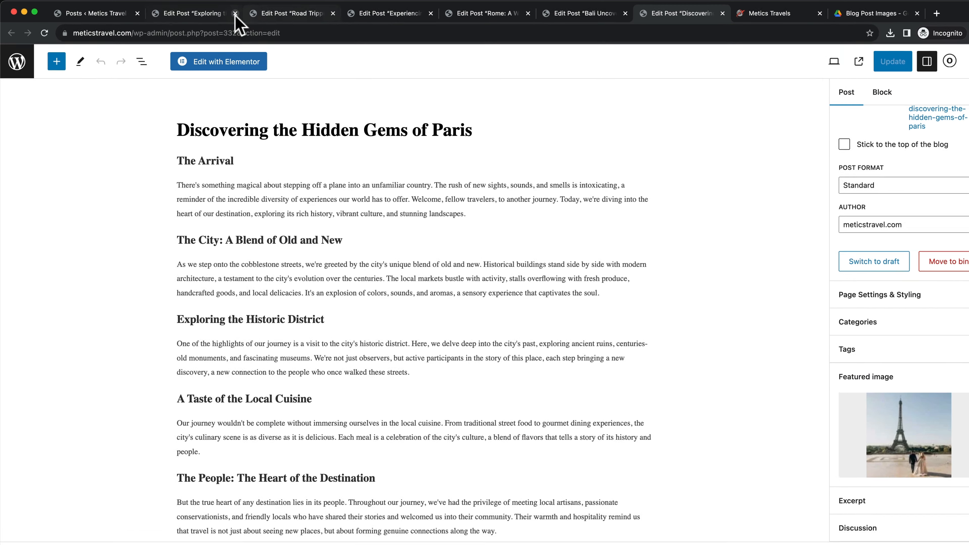
Close all the Edit Post browser tabs for the Marrakech, Road Tripping, Tokyo, Rome, Bali and Paris posts
{"action": "left_click", "coordinate": [235, 13]}
{"action": "left_click", "coordinate": [235, 13]}
{"action": "left_click", "coordinate": [235, 13]}
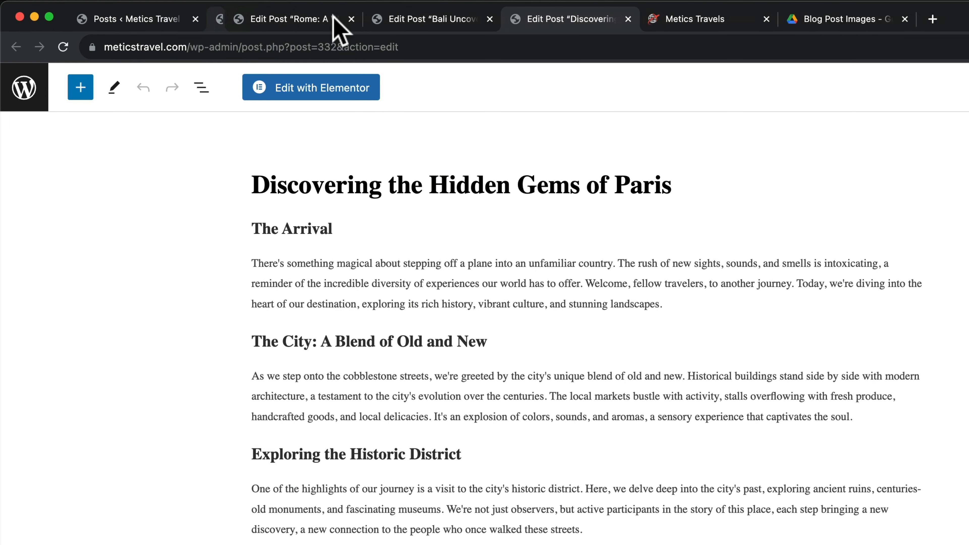
{"action": "left_click", "coordinate": [333, 16]}
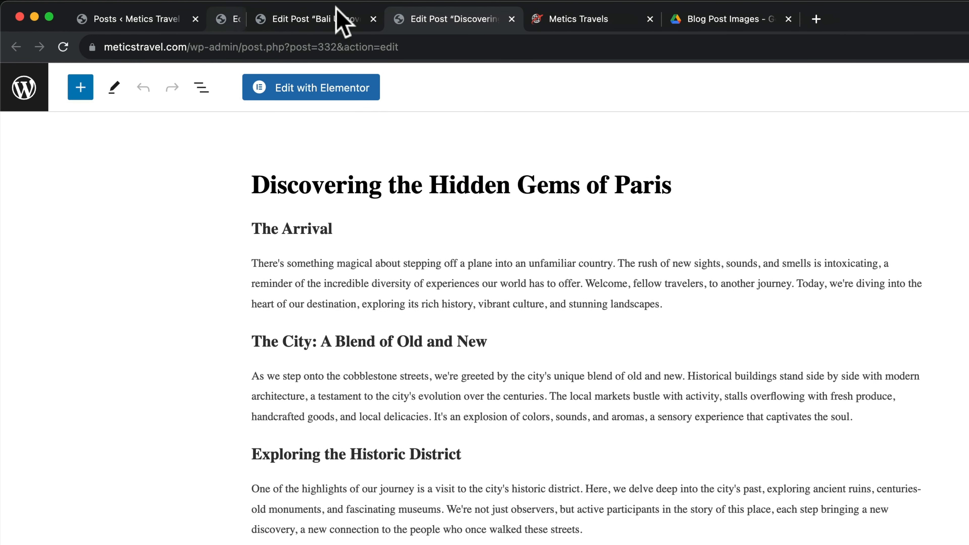
{"action": "left_click", "coordinate": [327, 16]}
{"action": "left_click", "coordinate": [327, 16]}
{"action": "left_click", "coordinate": [346, 19]}
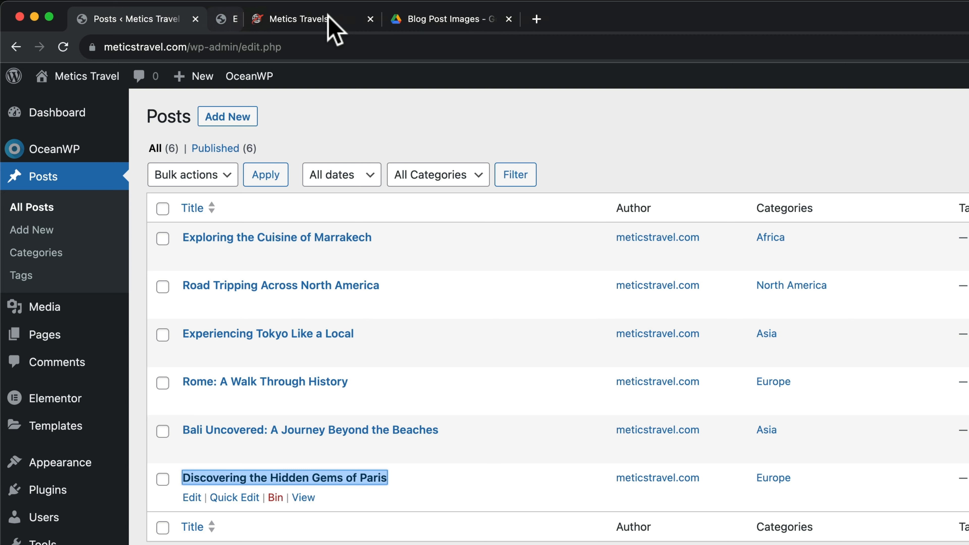
{"action": "left_click", "coordinate": [234, 18]}
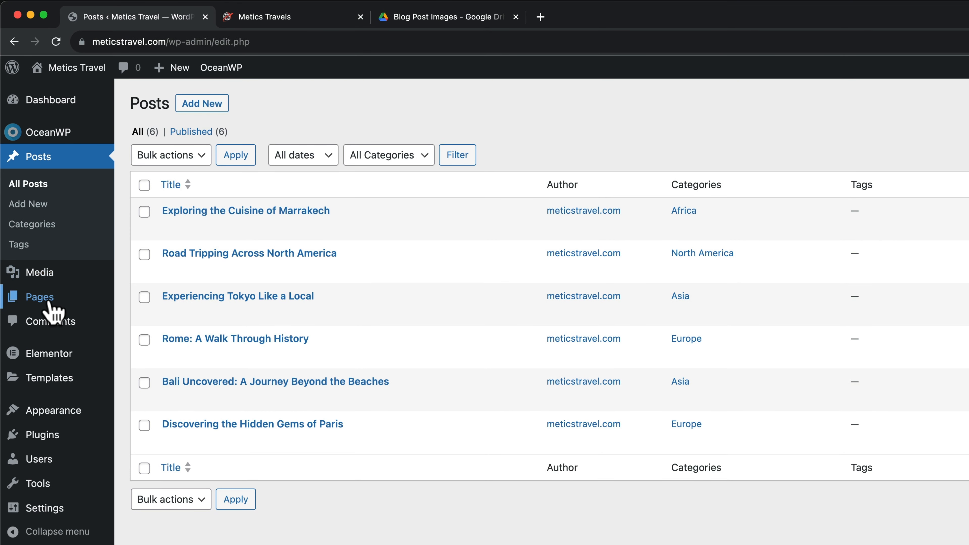
{"action": "mouse_move", "coordinate": [39, 235]}
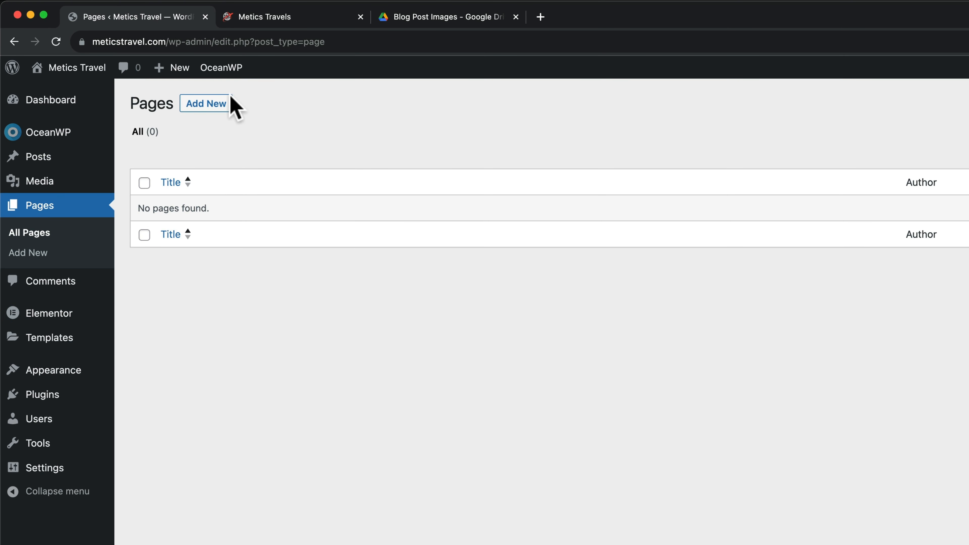
Create a new page titled Home with a 100% Full Width content layout and padding disabled
{"action": "left_click", "coordinate": [199, 107]}
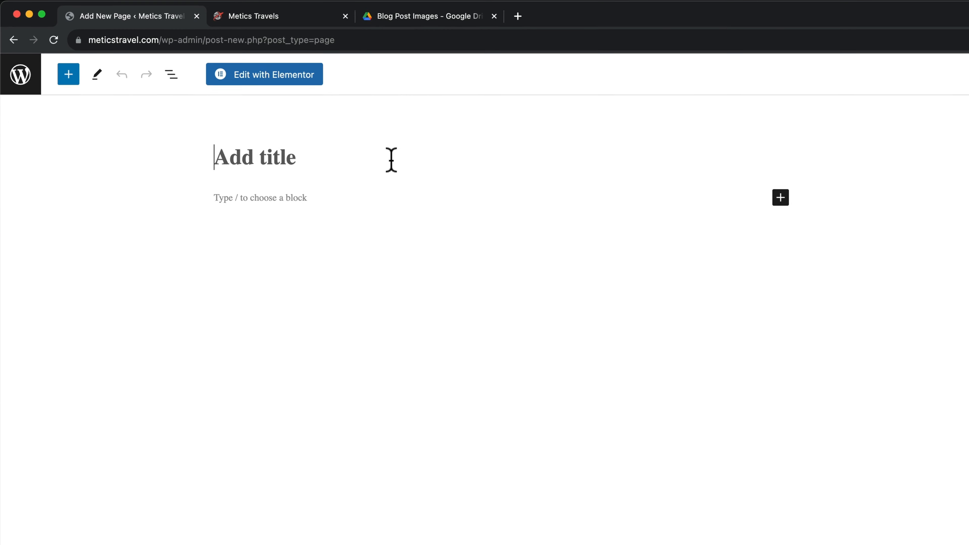
{"action": "type", "text": "Hom"}
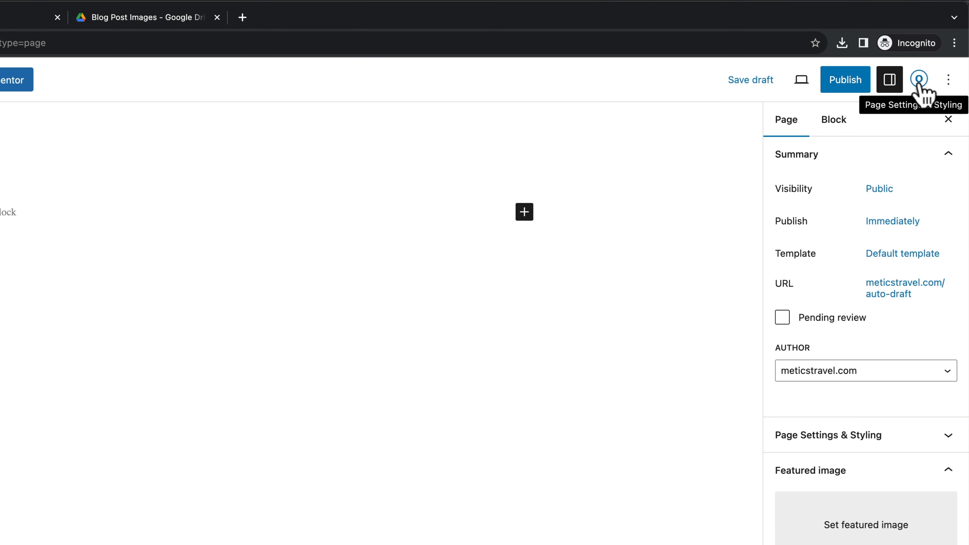
{"action": "left_click", "coordinate": [920, 80]}
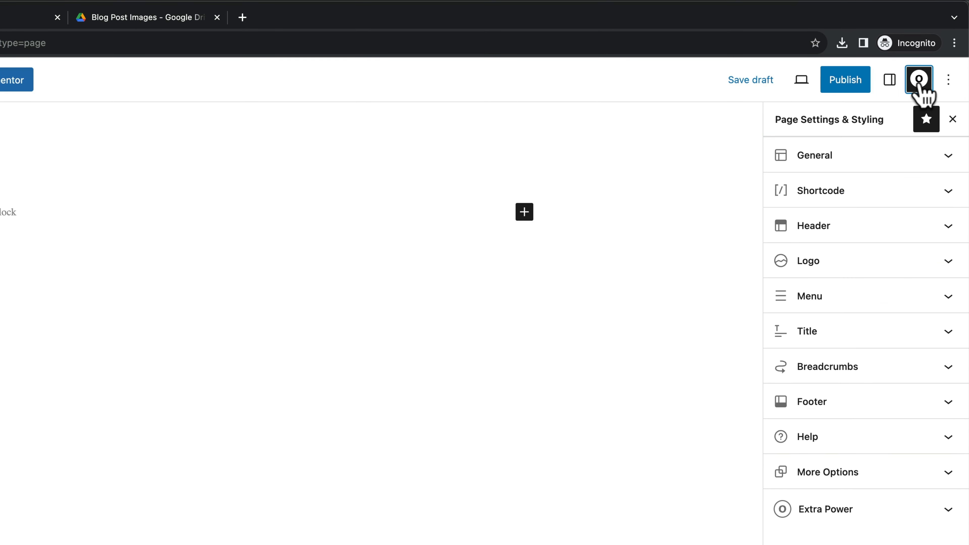
{"action": "left_click", "coordinate": [865, 166]}
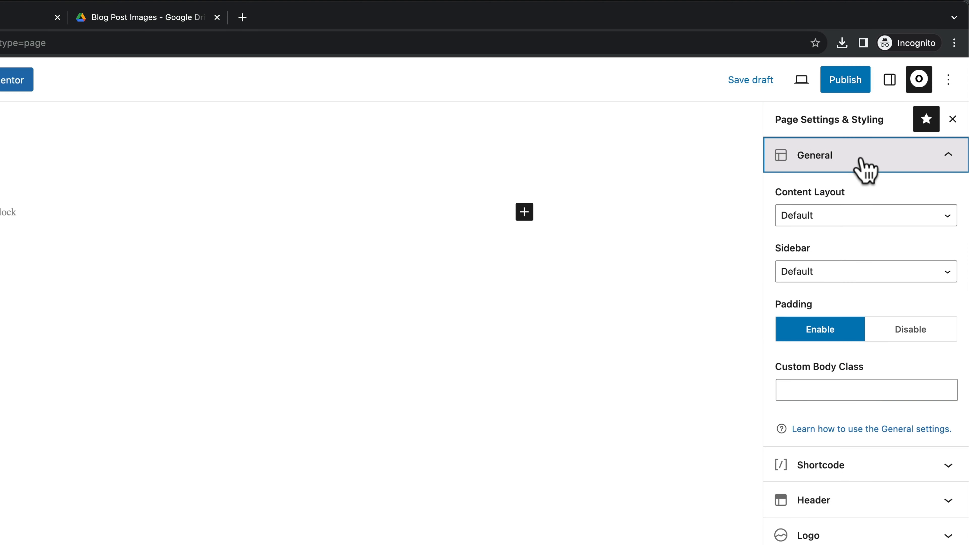
{"action": "left_click", "coordinate": [866, 218]}
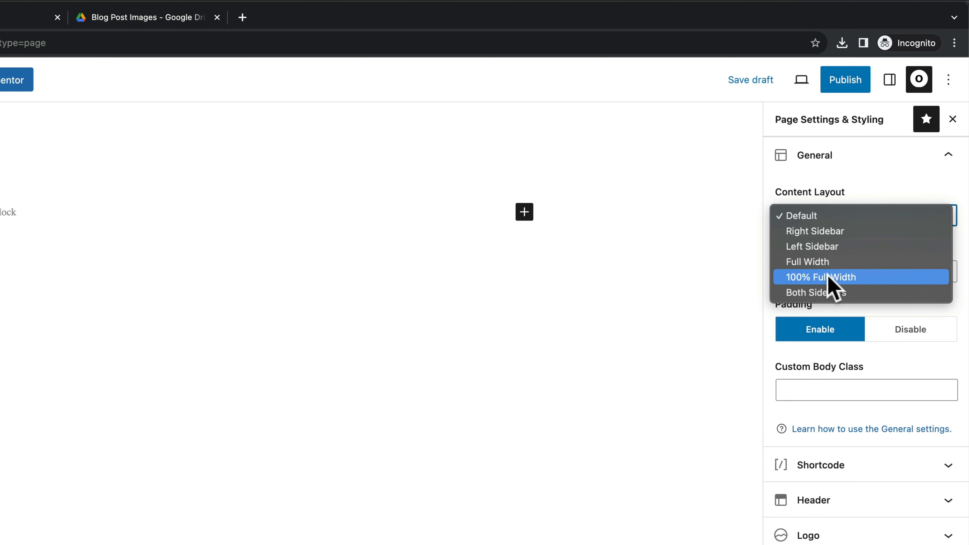
{"action": "left_click", "coordinate": [847, 279]}
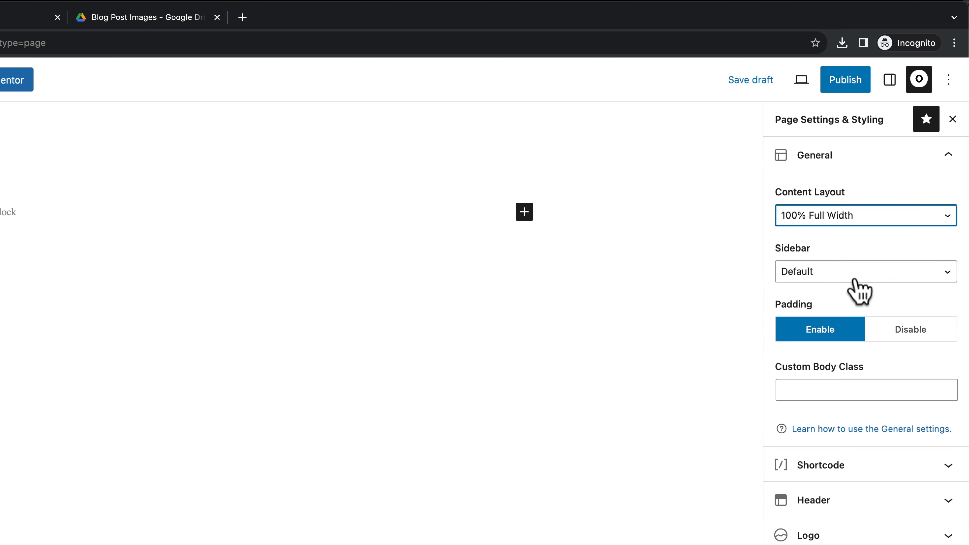
{"action": "left_click", "coordinate": [910, 333]}
{"action": "scroll", "coordinate": [892, 464], "scroll_direction": "down", "scroll_amount": 3}
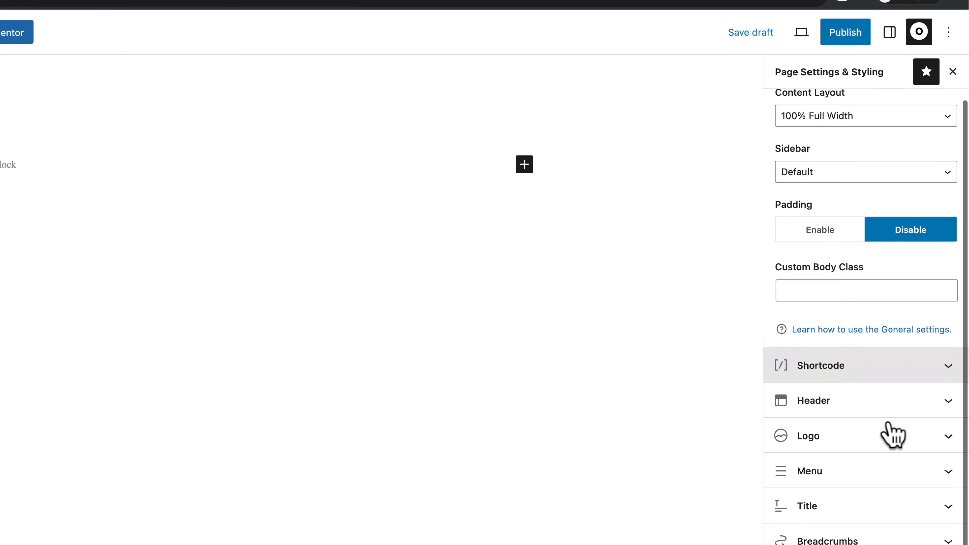
Hide the page title, then publish the Home page and view it live
{"action": "left_click", "coordinate": [886, 376]}
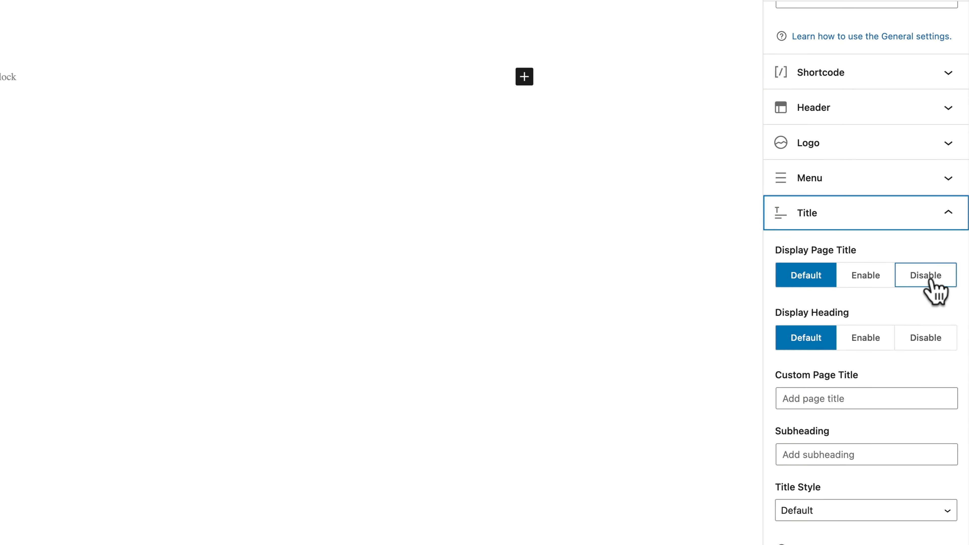
{"action": "left_click", "coordinate": [915, 272]}
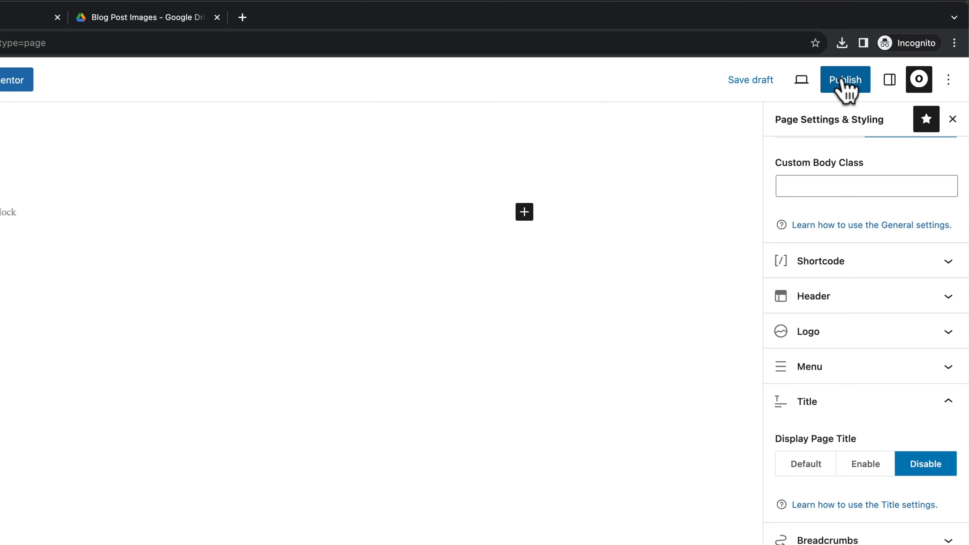
{"action": "left_click", "coordinate": [842, 79]}
{"action": "left_click", "coordinate": [816, 78]}
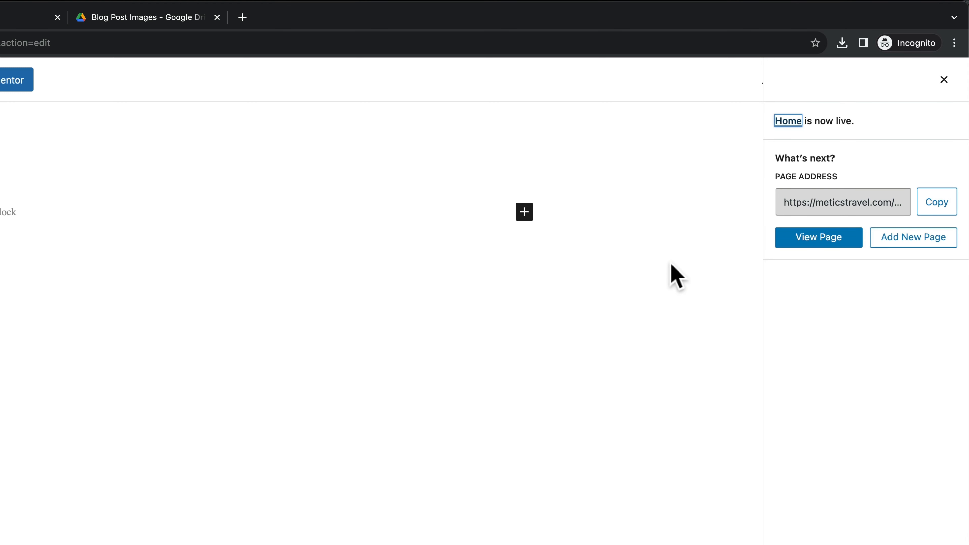
{"action": "left_click", "coordinate": [807, 243]}
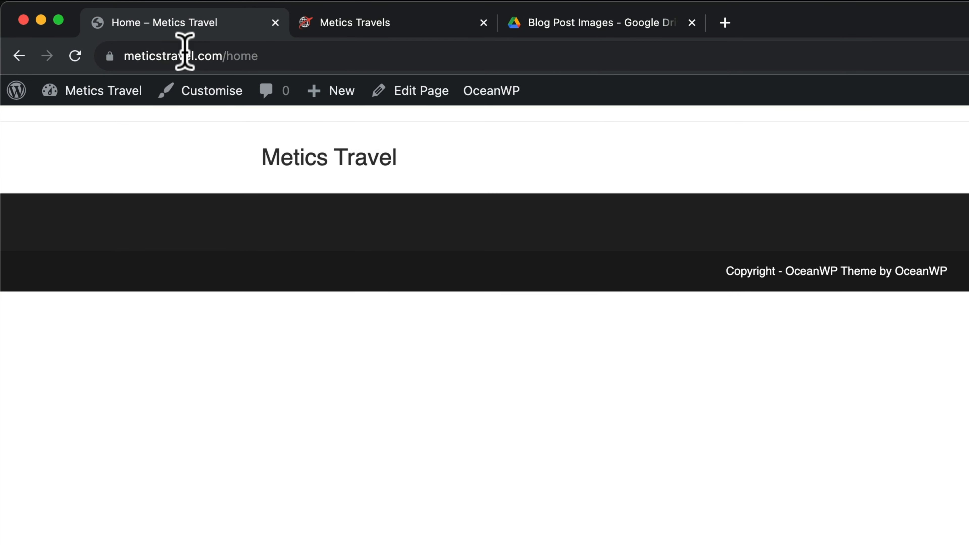
Remove '/home' from the Home page address to load the meticstravel.com front page, still a Recent Posts listing
{"action": "left_click_drag", "start_coordinate": [125, 55], "coordinate": [319, 56]}
{"action": "left_click", "coordinate": [319, 56]}
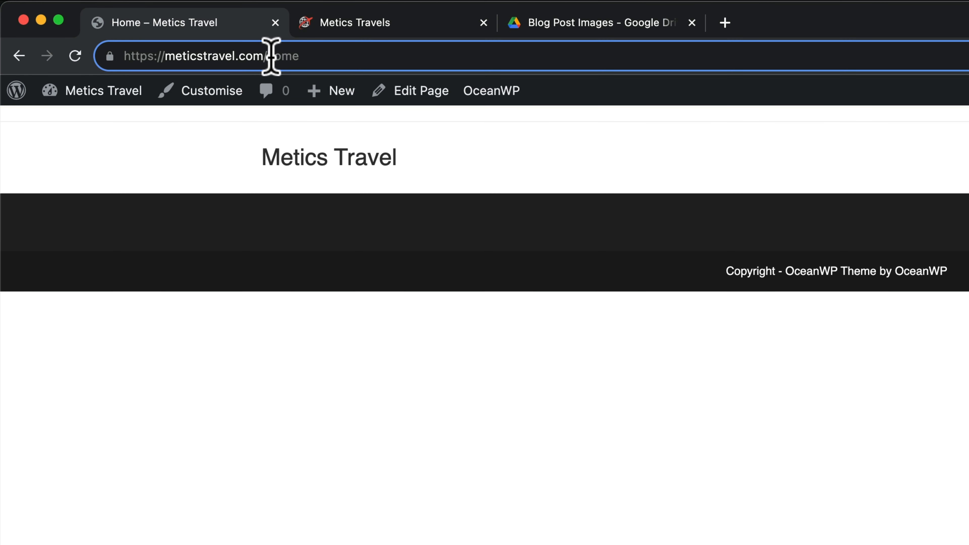
{"action": "left_click_drag", "start_coordinate": [266, 56], "coordinate": [324, 56]}
{"action": "key", "text": "BackSpace"}
{"action": "key", "text": "BackSpace"}
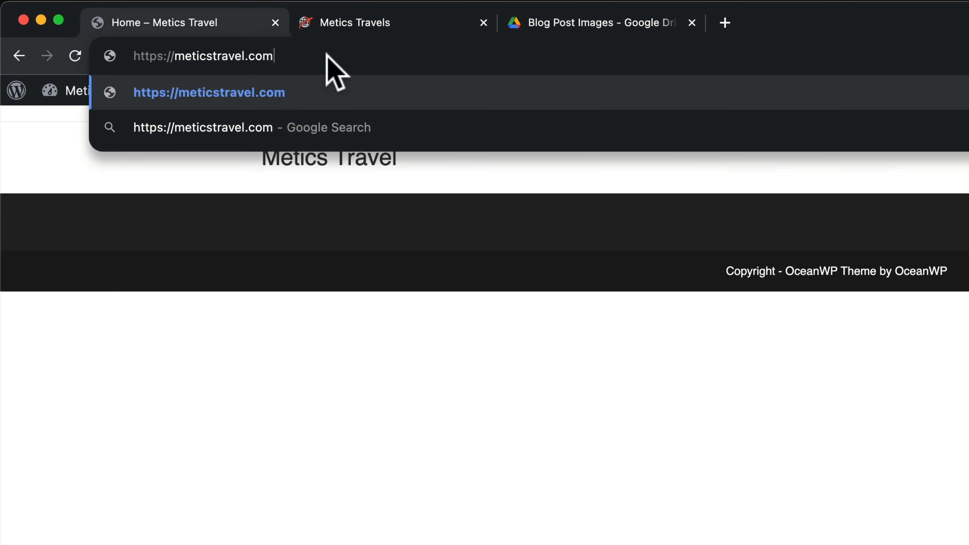
{"action": "key", "text": "Return"}
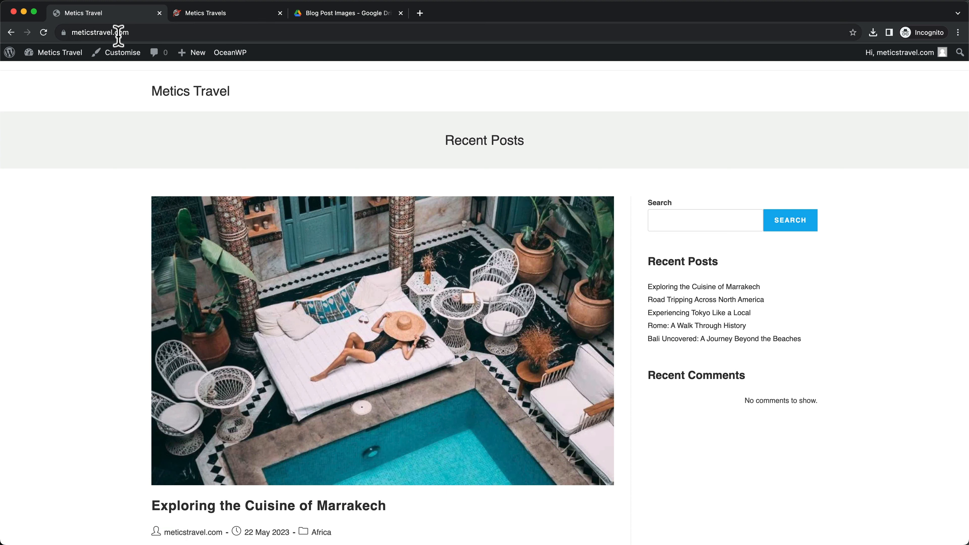
{"action": "left_click_drag", "start_coordinate": [141, 32], "coordinate": [74, 32]}
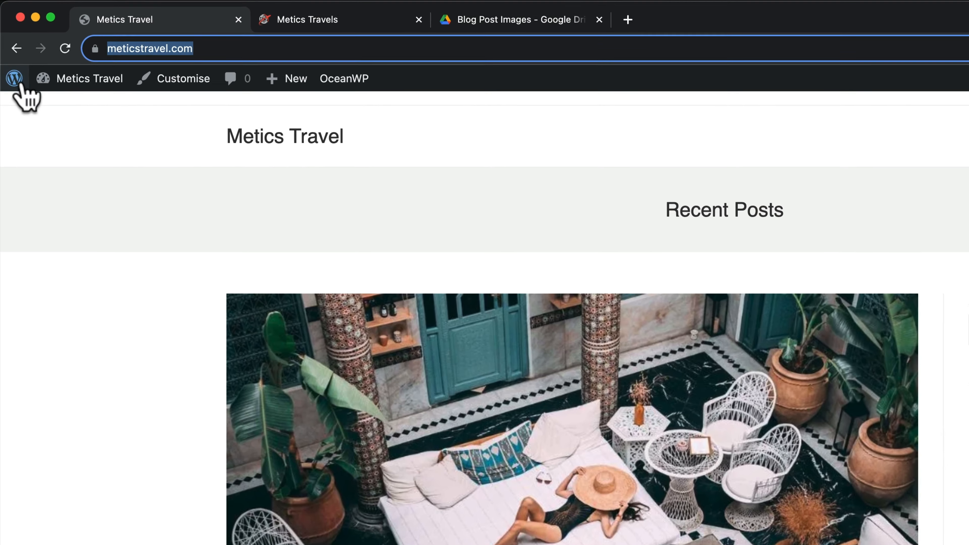
Under Settings > Reading, set the homepage to the static page 'Home' and save
{"action": "mouse_move", "coordinate": [12, 56]}
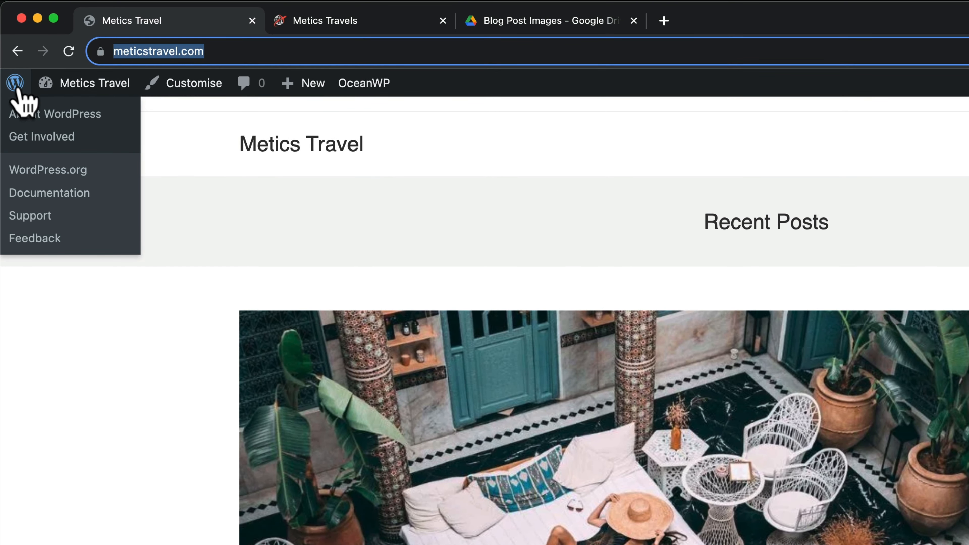
{"action": "left_click", "coordinate": [20, 89]}
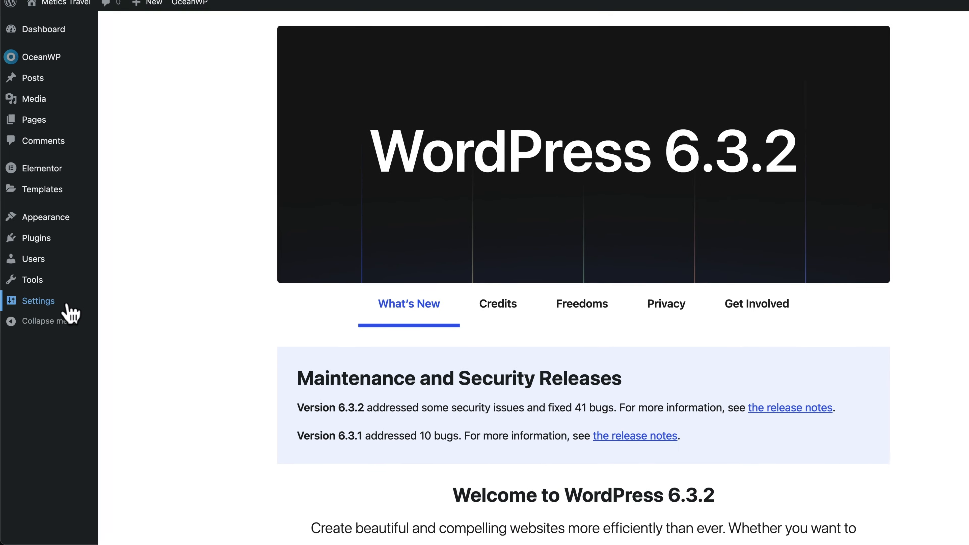
{"action": "mouse_move", "coordinate": [57, 324]}
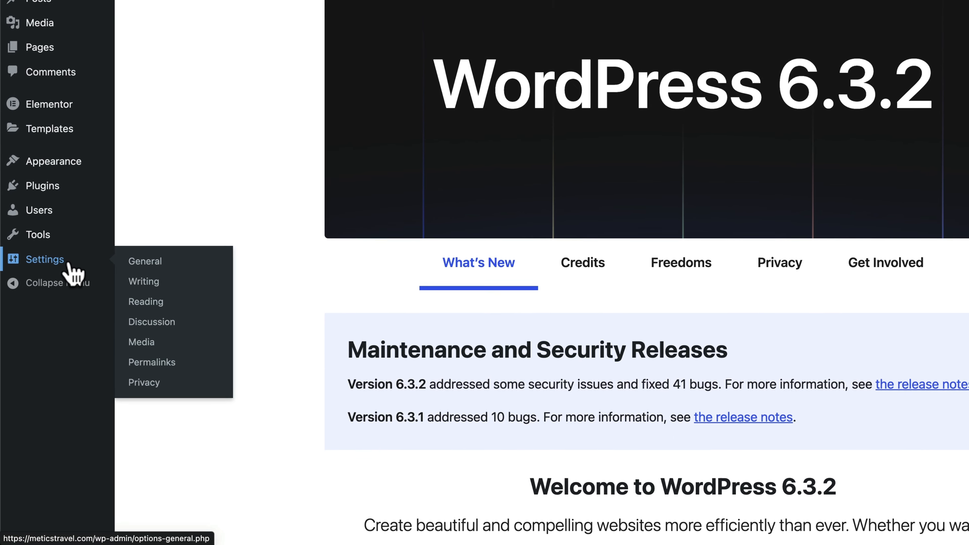
{"action": "left_click", "coordinate": [153, 304]}
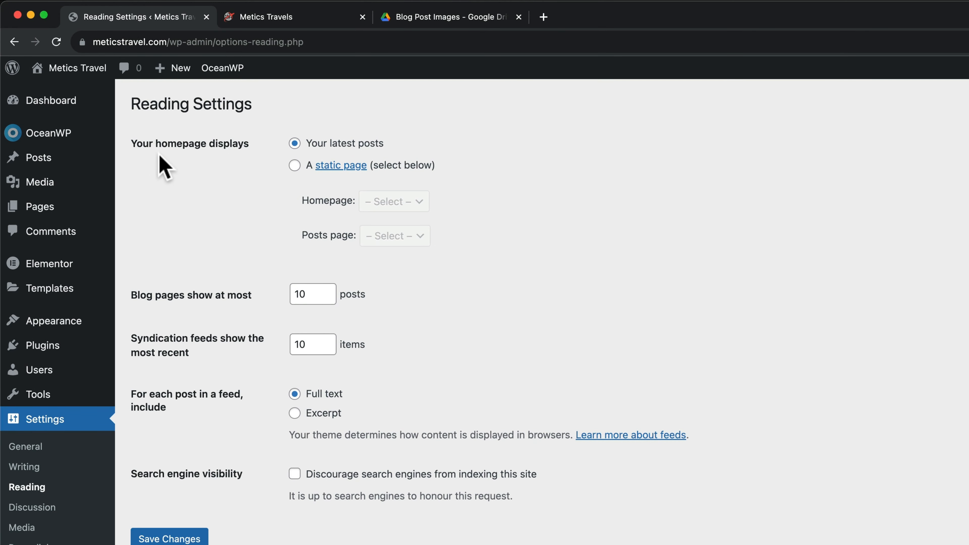
{"action": "left_click", "coordinate": [294, 166]}
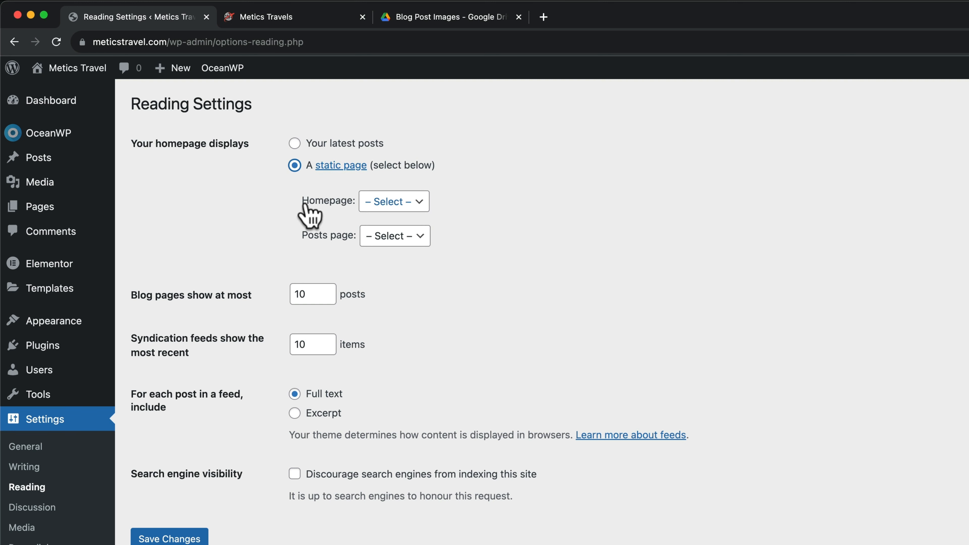
{"action": "left_click", "coordinate": [417, 207]}
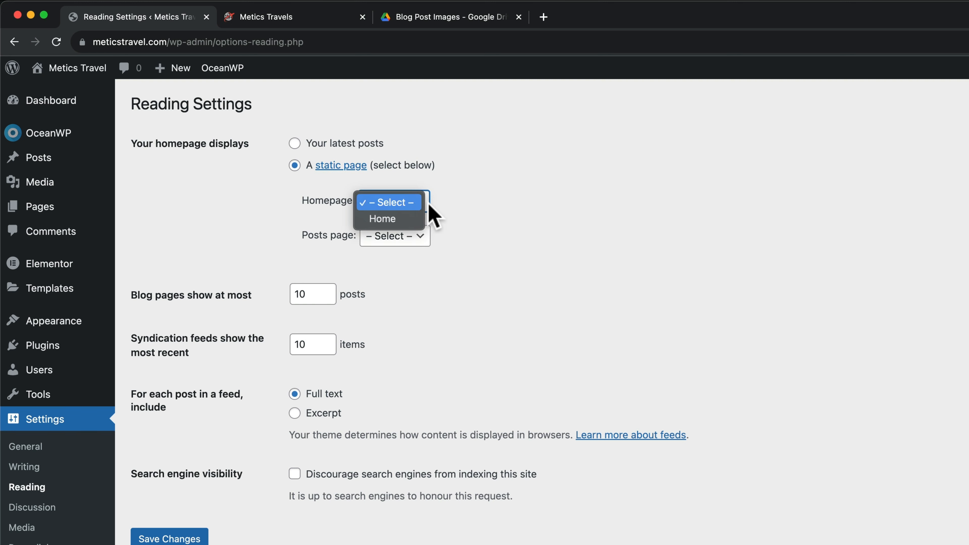
{"action": "left_click", "coordinate": [389, 218]}
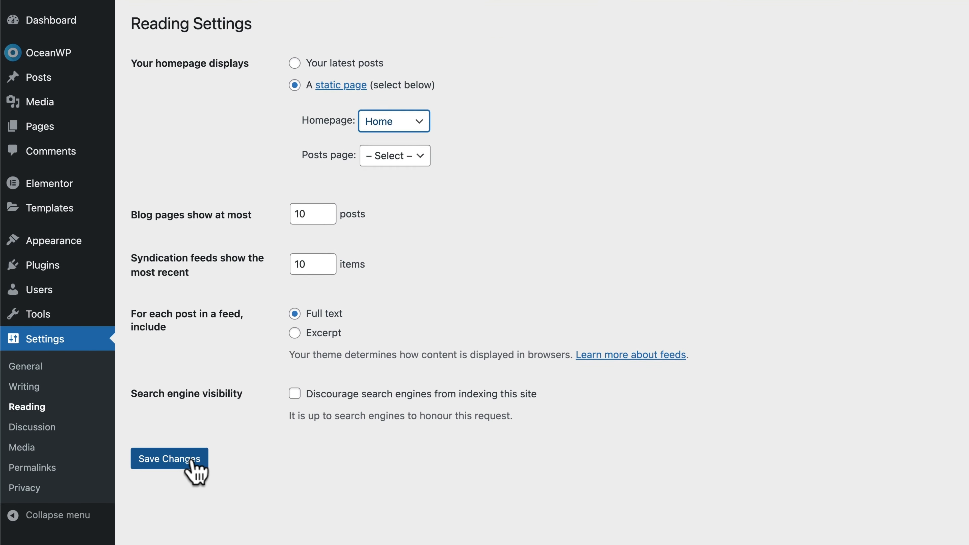
{"action": "left_click", "coordinate": [192, 540]}
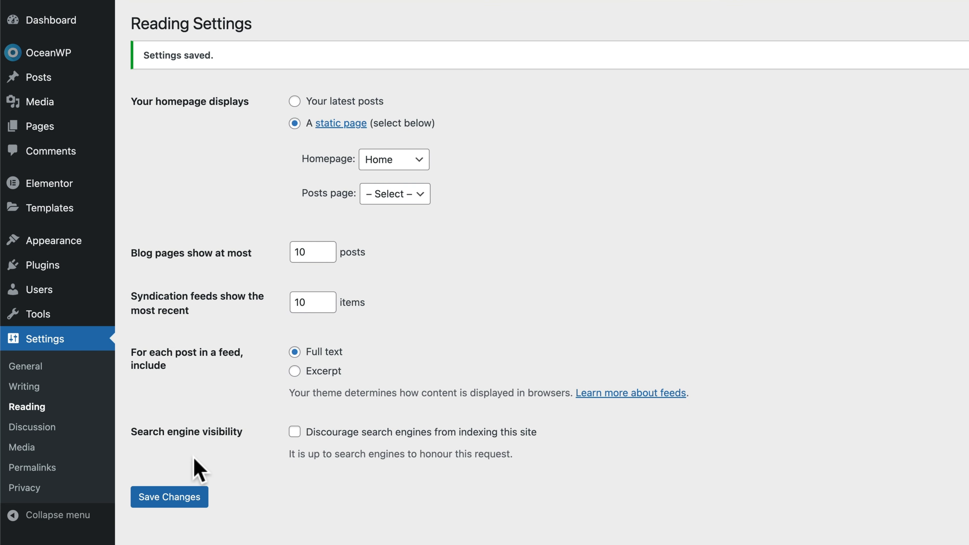
In All Pages, note Home is labelled Front Page and open it in the block editor
{"action": "mouse_move", "coordinate": [54, 204]}
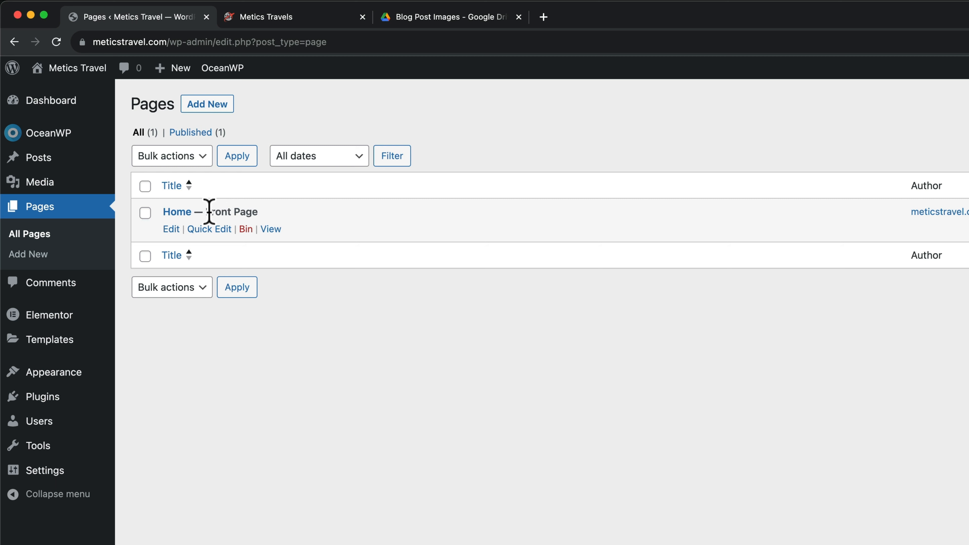
{"action": "left_click_drag", "start_coordinate": [206, 212], "coordinate": [280, 219]}
{"action": "left_click", "coordinate": [286, 220]}
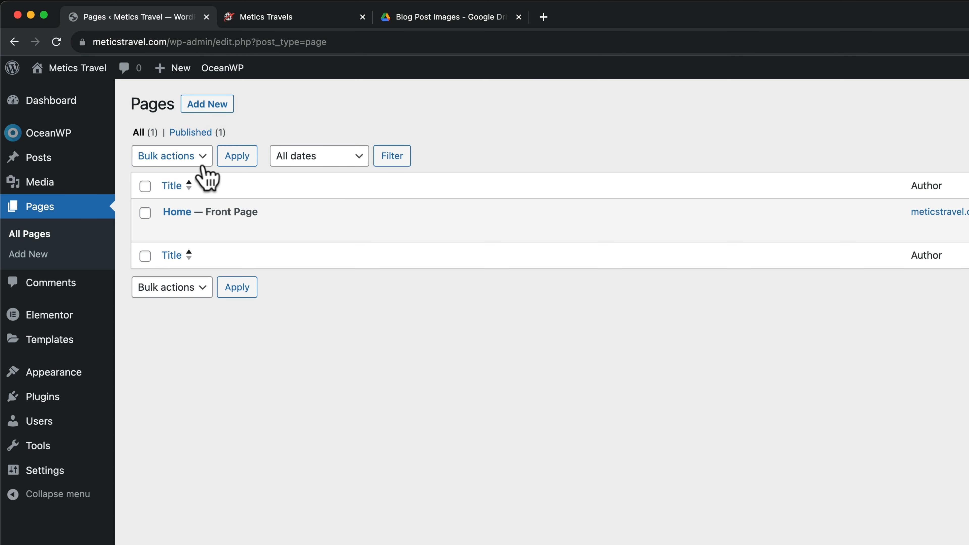
{"action": "mouse_move", "coordinate": [222, 225]}
{"action": "left_click", "coordinate": [179, 213]}
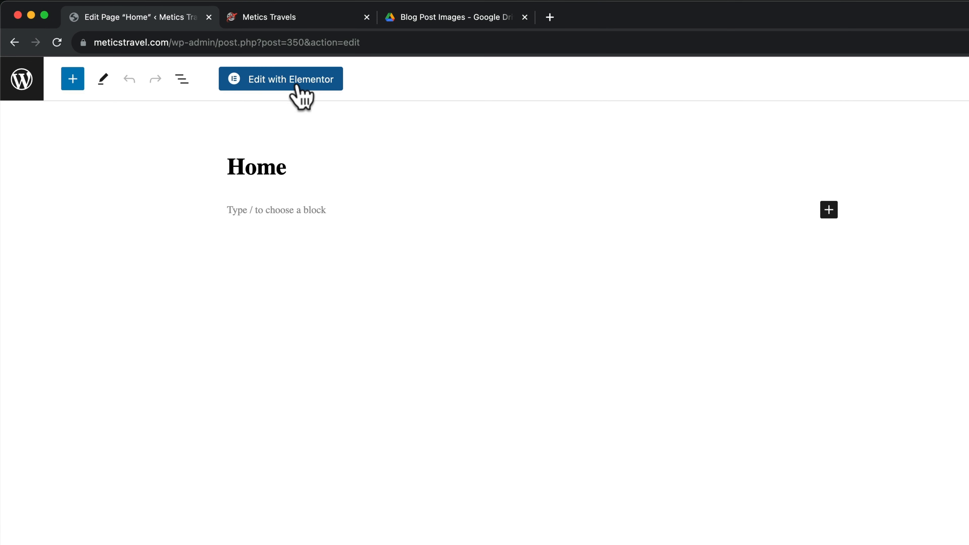
Open Home in Elementor, compare with the Metics Travels reference site, and insert a two-column container
{"action": "left_click", "coordinate": [300, 95]}
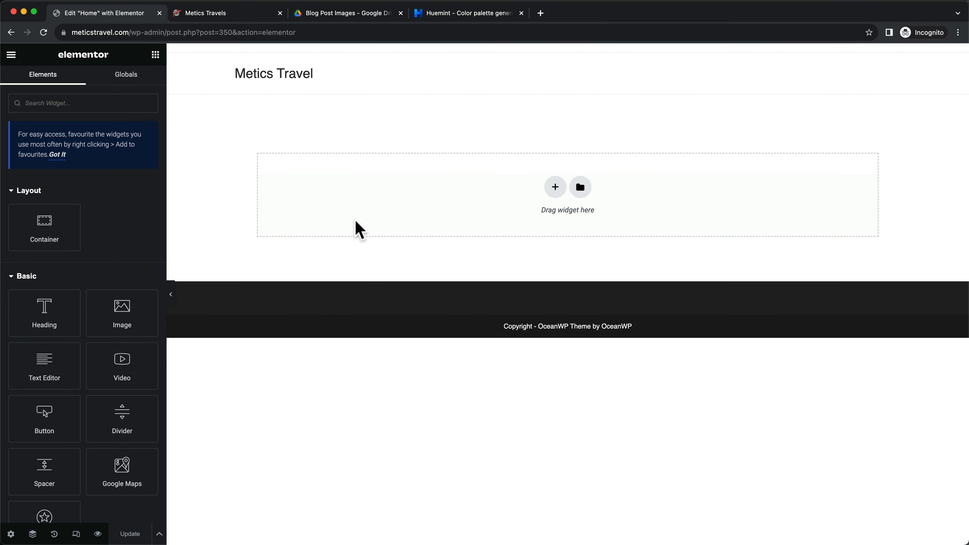
{"action": "left_click", "coordinate": [219, 15]}
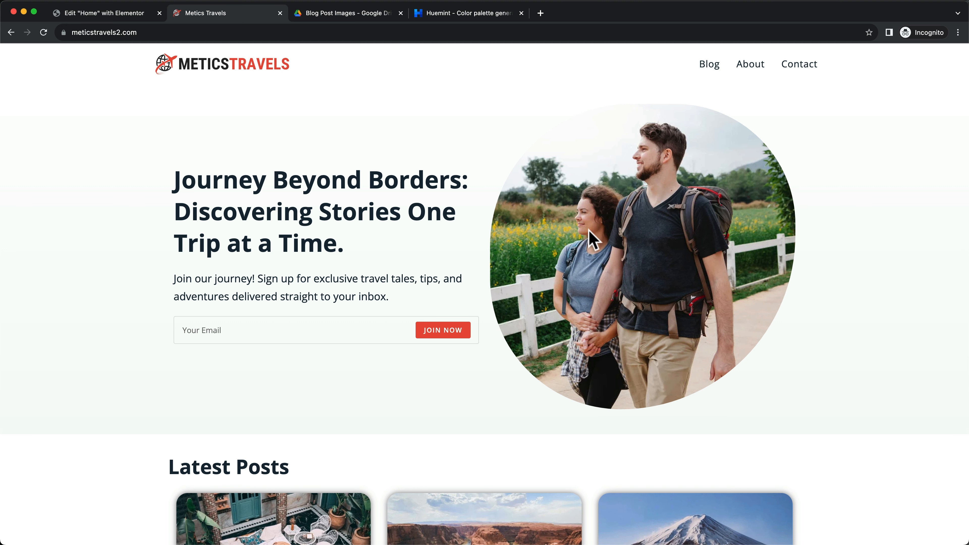
{"action": "left_click", "coordinate": [109, 16]}
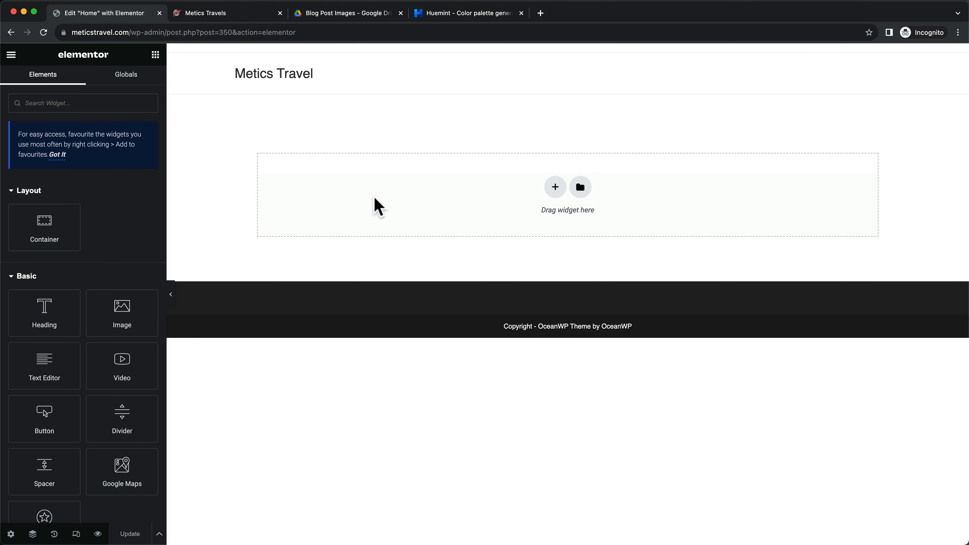
{"action": "left_click", "coordinate": [556, 187]}
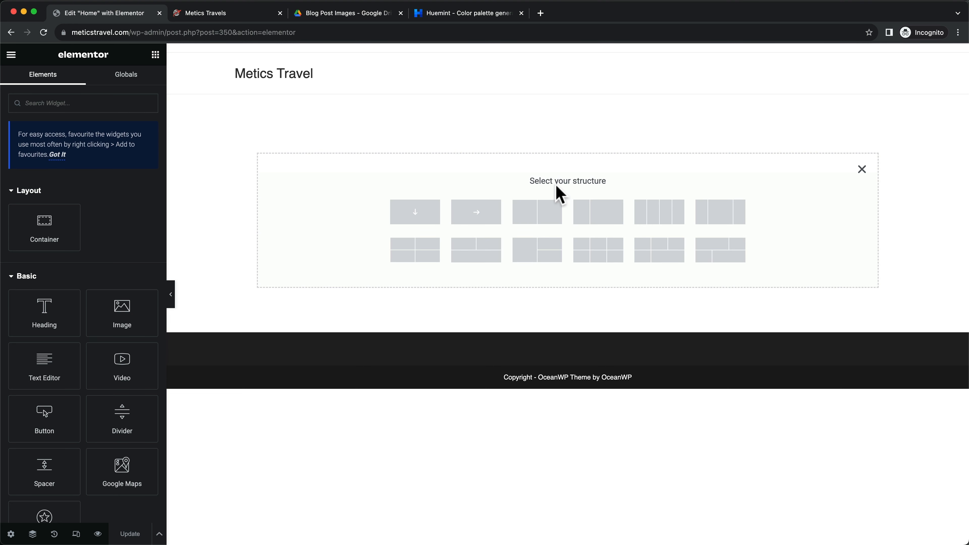
{"action": "left_click", "coordinate": [542, 225]}
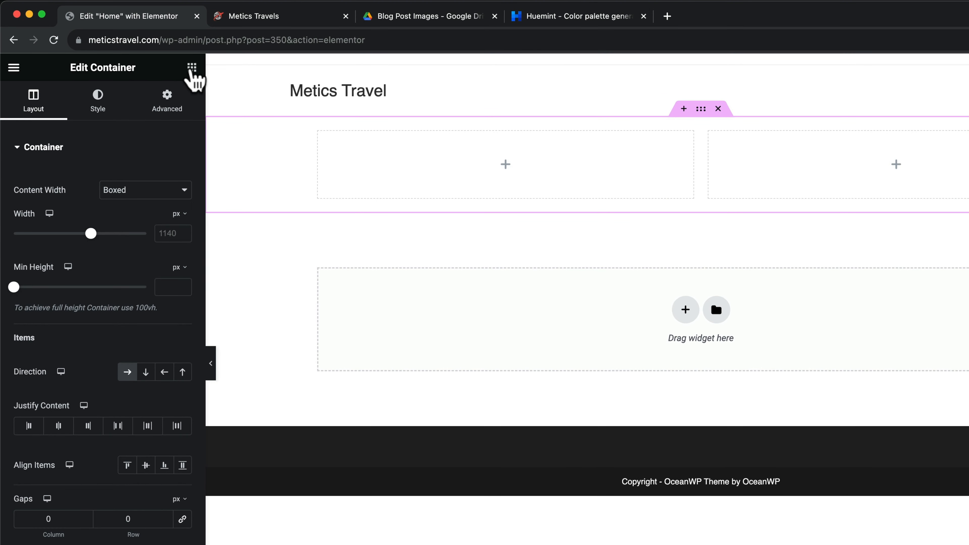
Add a left-column Heading reading 'Journey Beyond Borders: Discovering Stories One Trip at a Time.' copied from the reference site
{"action": "left_click", "coordinate": [191, 68]}
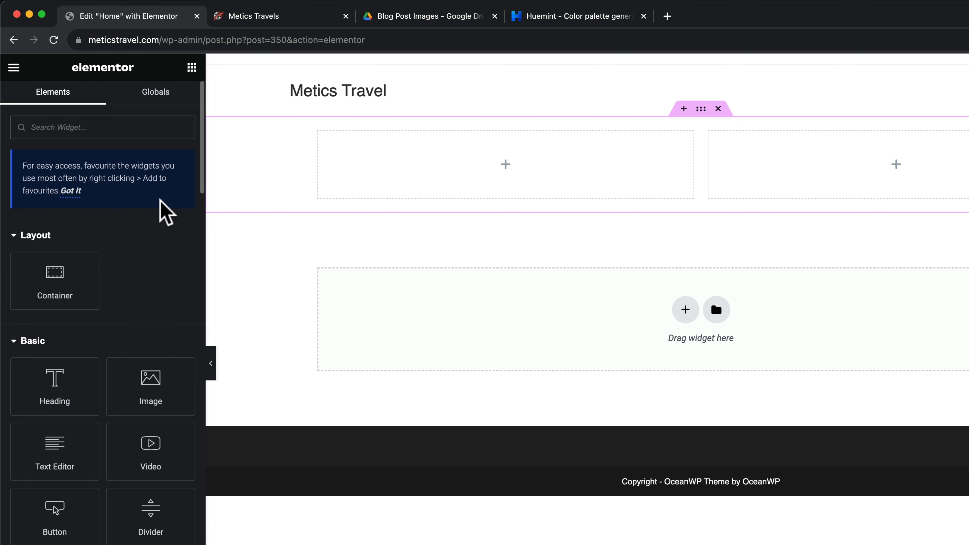
{"action": "scroll", "coordinate": [165, 210], "scroll_direction": "down", "scroll_amount": 3}
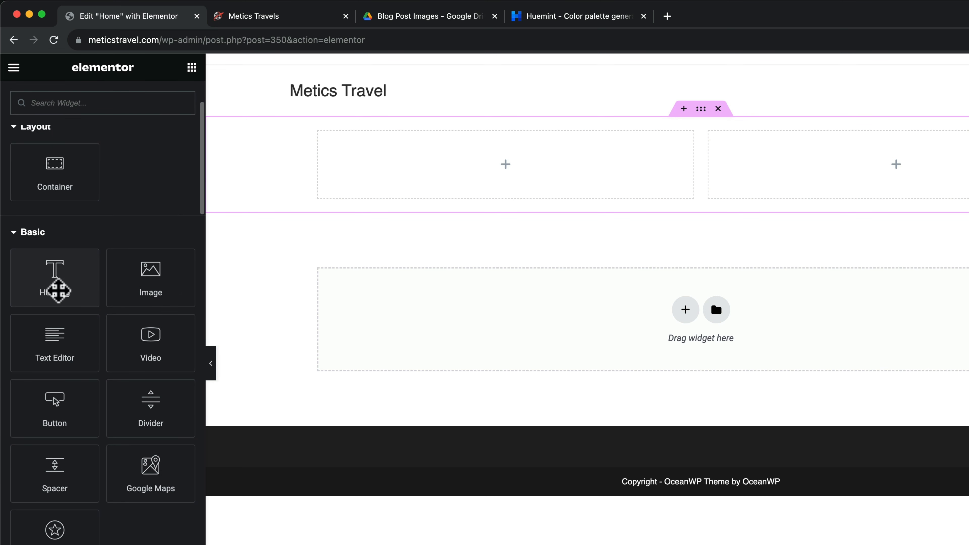
{"action": "left_click_drag", "start_coordinate": [58, 292], "coordinate": [509, 166]}
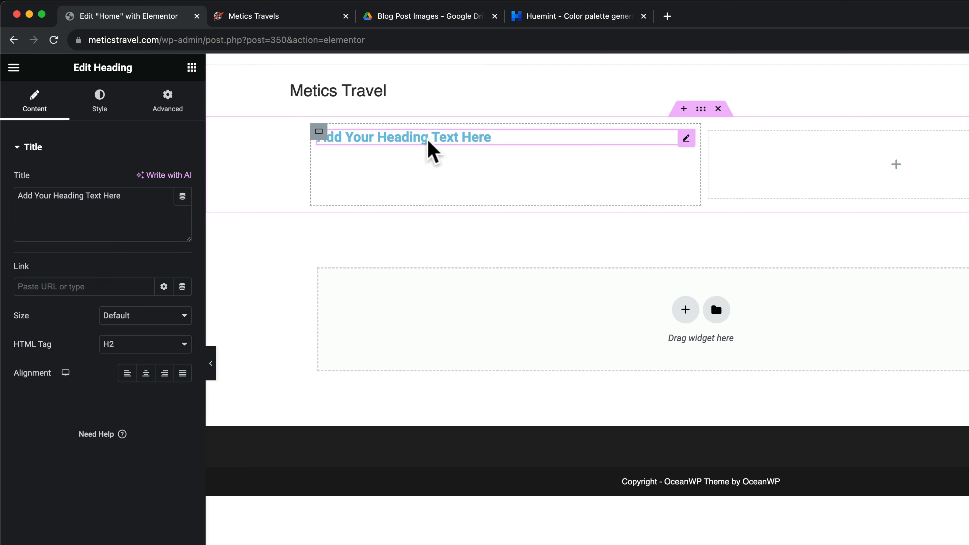
{"action": "left_click", "coordinate": [267, 16]}
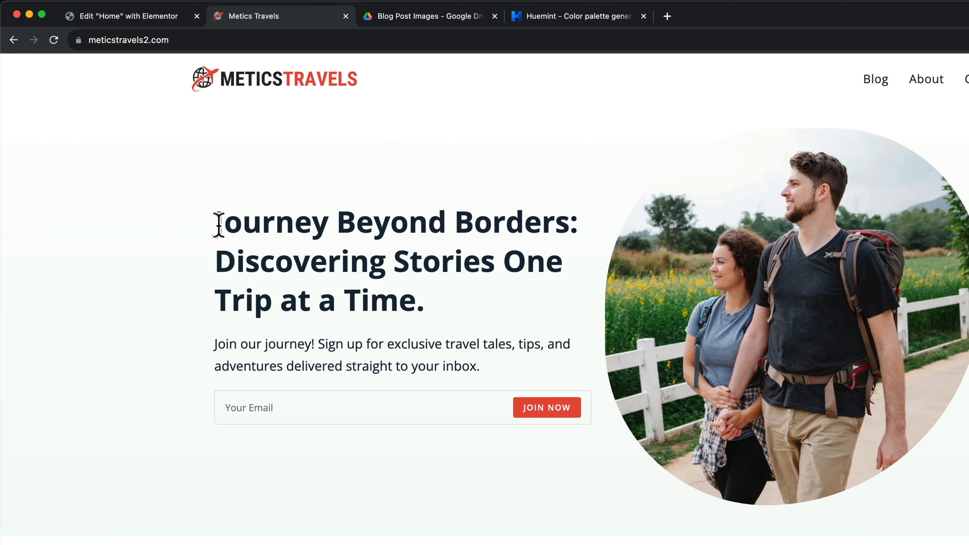
{"action": "left_click_drag", "start_coordinate": [219, 224], "coordinate": [422, 298]}
{"action": "key", "text": "cmd+c"}
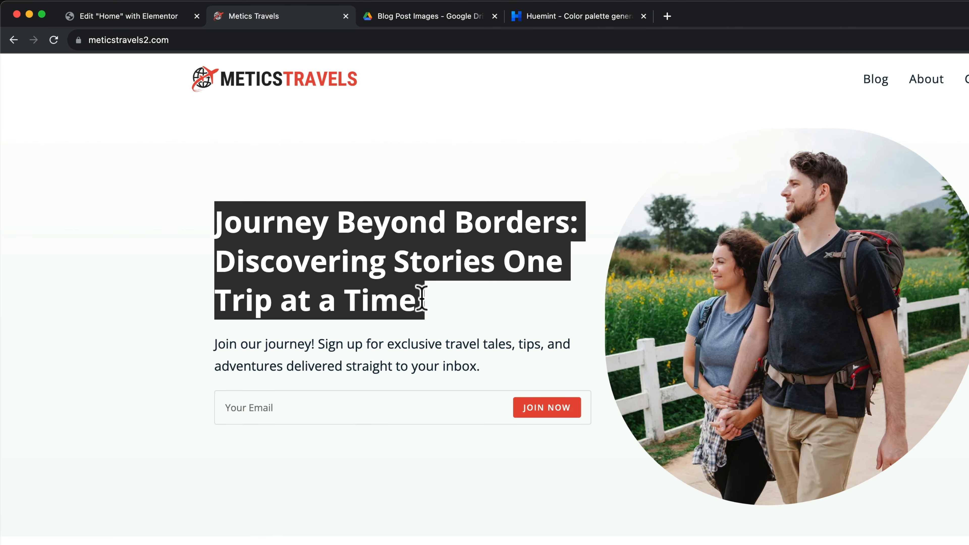
{"action": "left_click", "coordinate": [130, 17]}
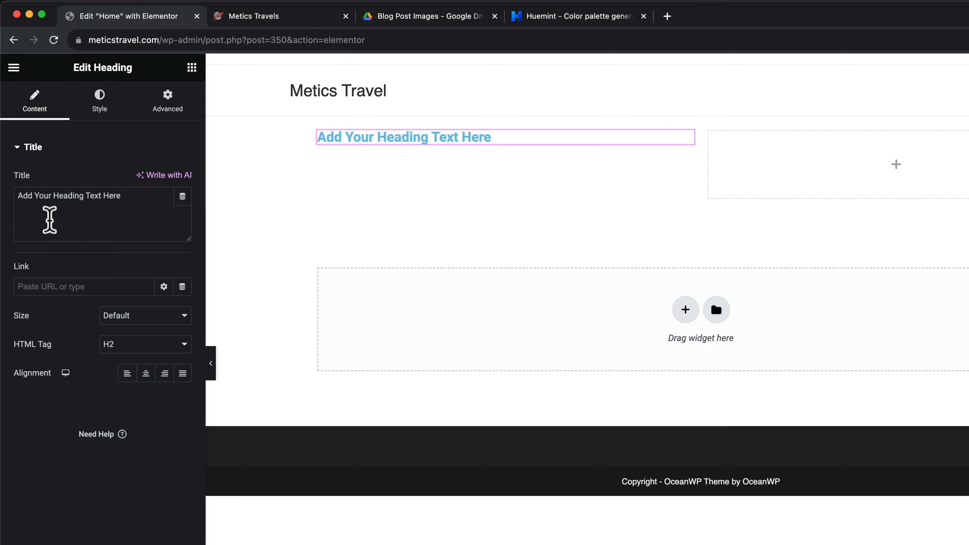
{"action": "left_click_drag", "start_coordinate": [132, 196], "coordinate": [8, 193]}
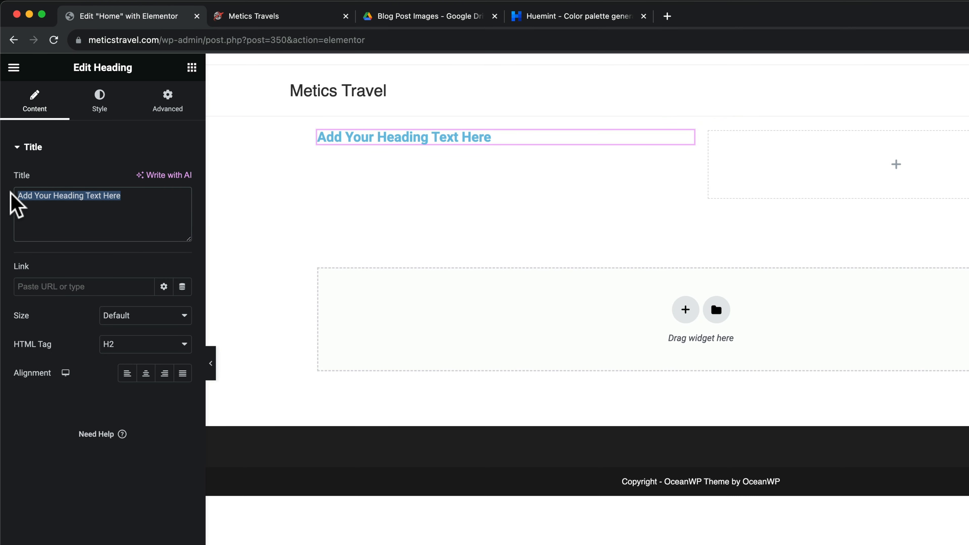
{"action": "left_click_drag", "start_coordinate": [138, 195], "coordinate": [37, 196]}
{"action": "key", "text": "cmd+v"}
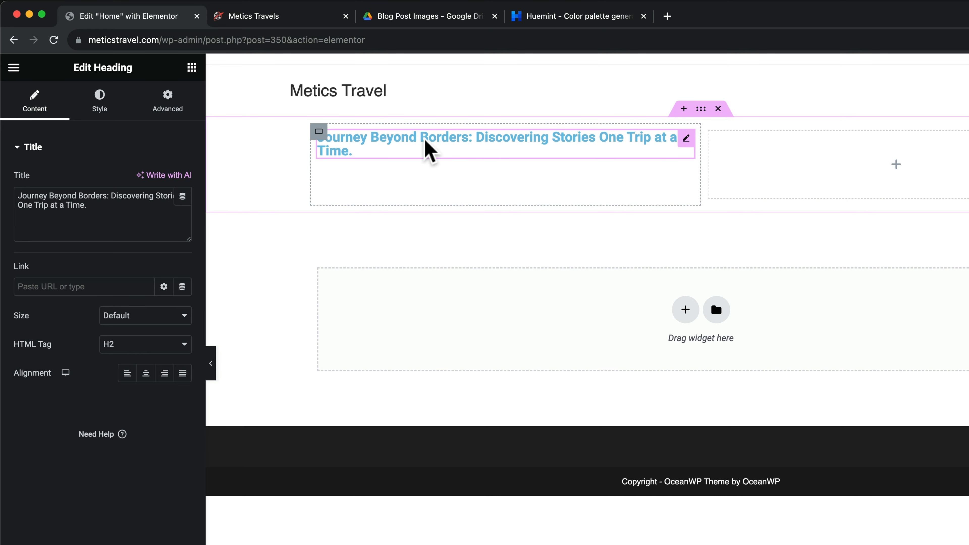
{"action": "left_click", "coordinate": [99, 103]}
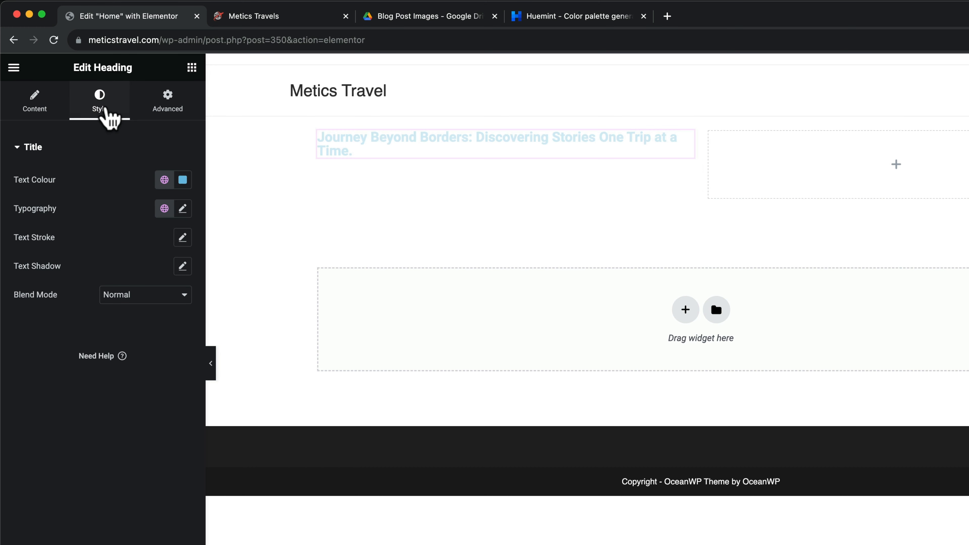
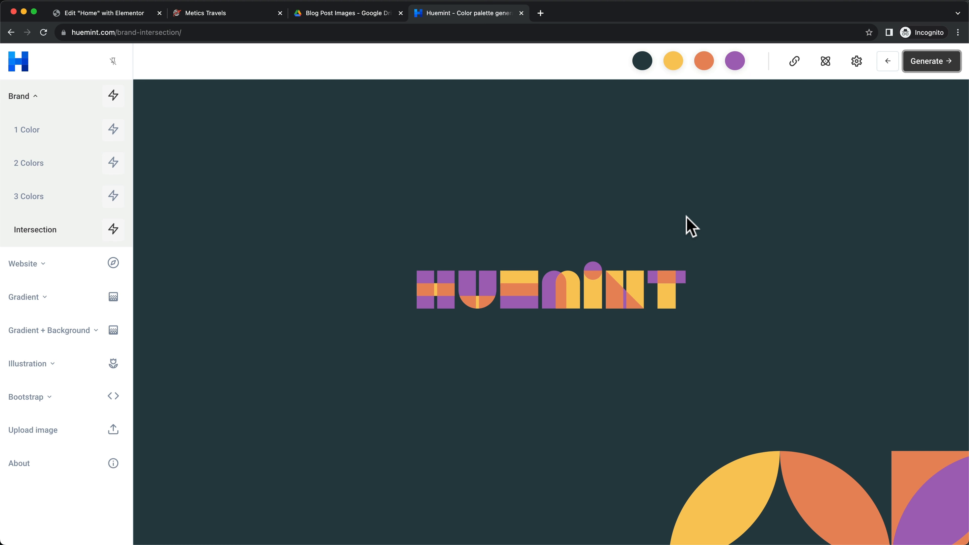
Generate Huemint one-accent website palettes until a suitable pale, navy and red one appears
{"action": "left_click", "coordinate": [921, 65]}
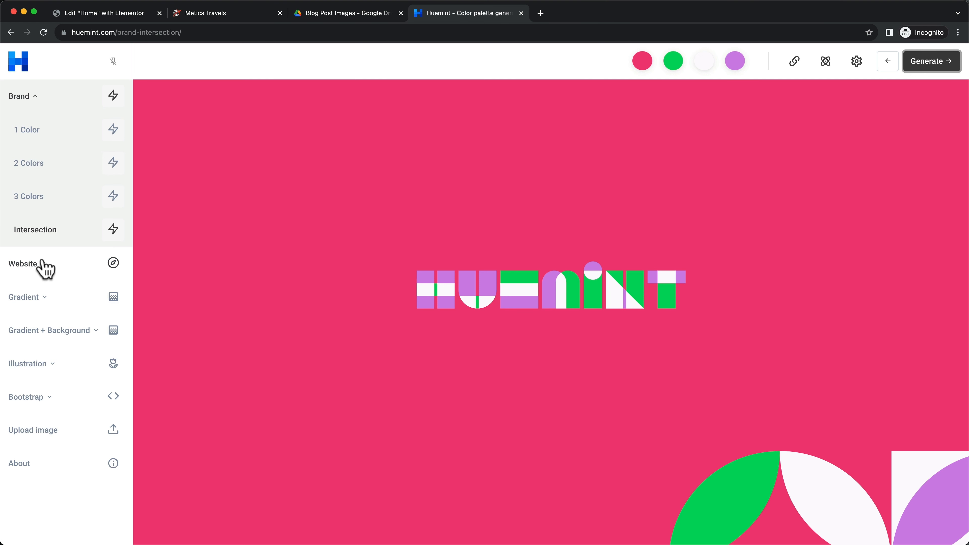
{"action": "left_click", "coordinate": [22, 269]}
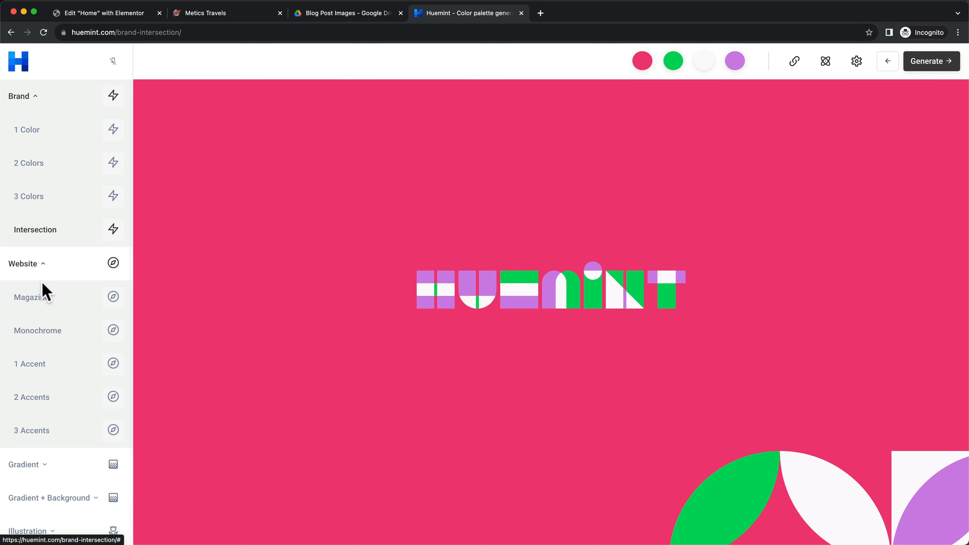
{"action": "scroll", "coordinate": [38, 290], "scroll_direction": "down", "scroll_amount": 1}
{"action": "scroll", "coordinate": [34, 305], "scroll_direction": "down", "scroll_amount": 1}
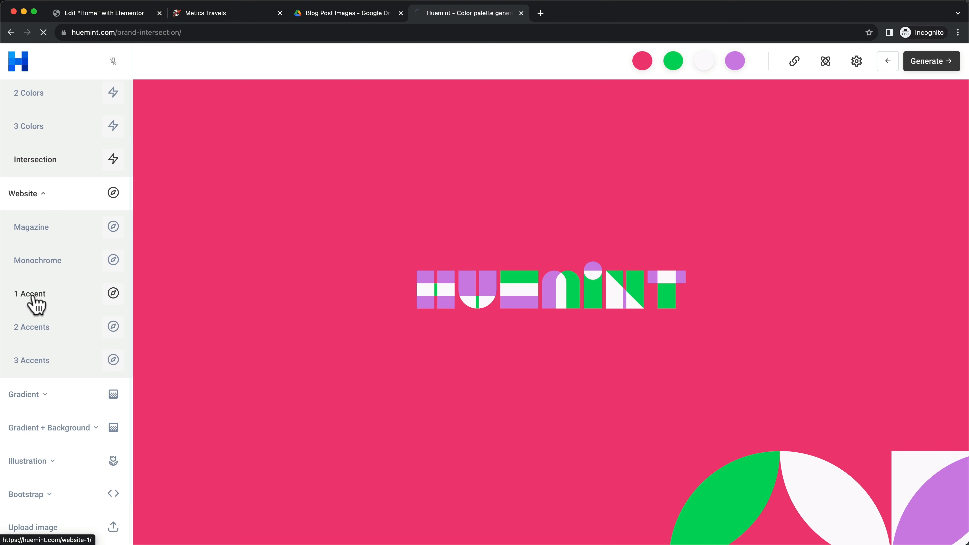
{"action": "left_click", "coordinate": [33, 296]}
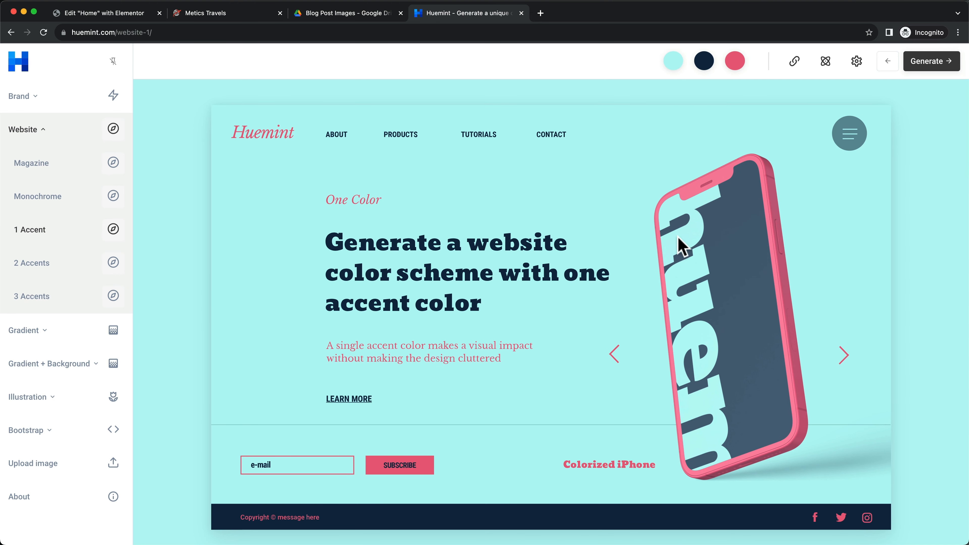
{"action": "left_click", "coordinate": [927, 72]}
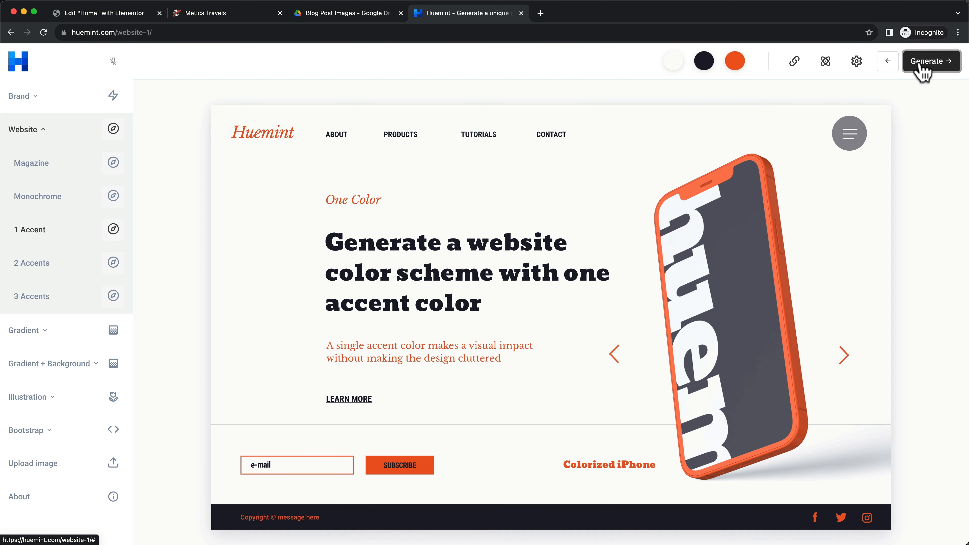
{"action": "left_click", "coordinate": [935, 69]}
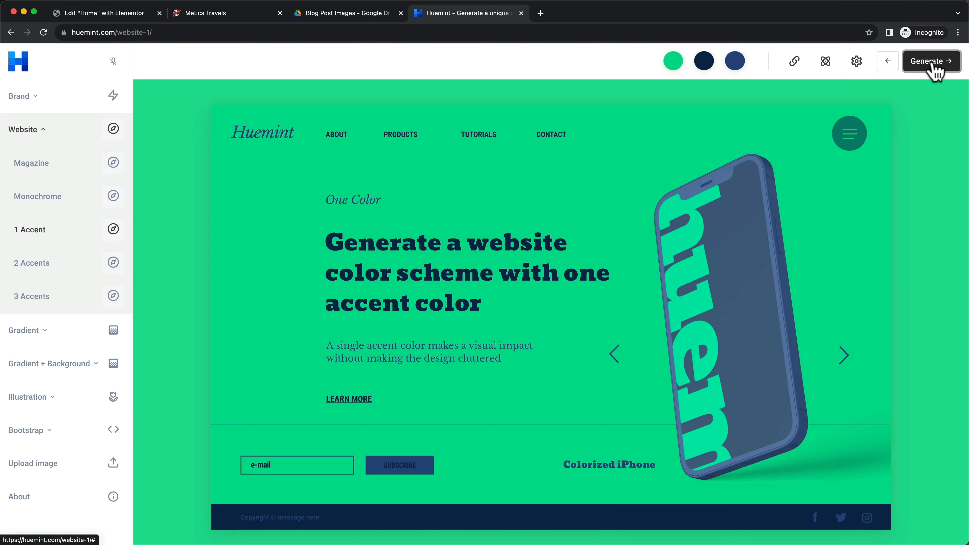
{"action": "left_click", "coordinate": [928, 72]}
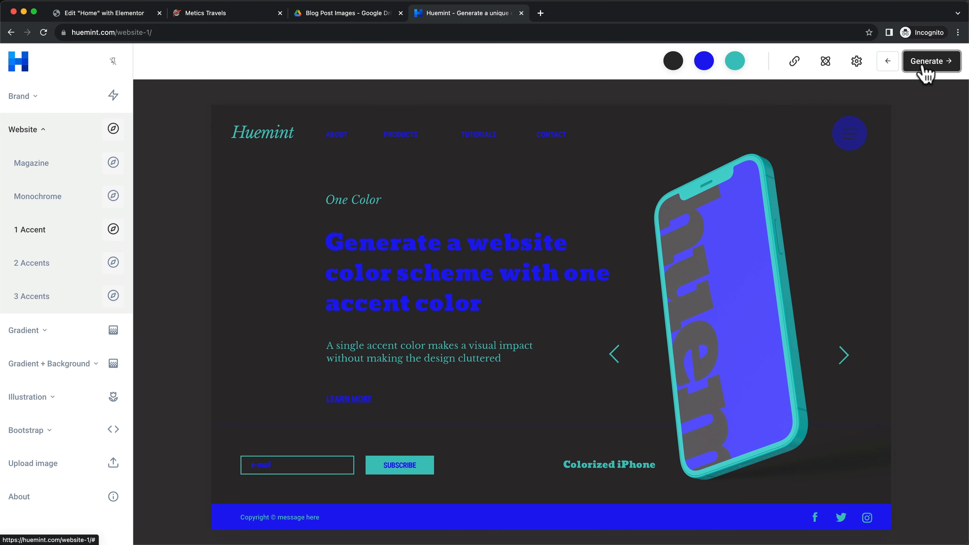
{"action": "left_click", "coordinate": [928, 72]}
{"action": "left_click", "coordinate": [926, 71]}
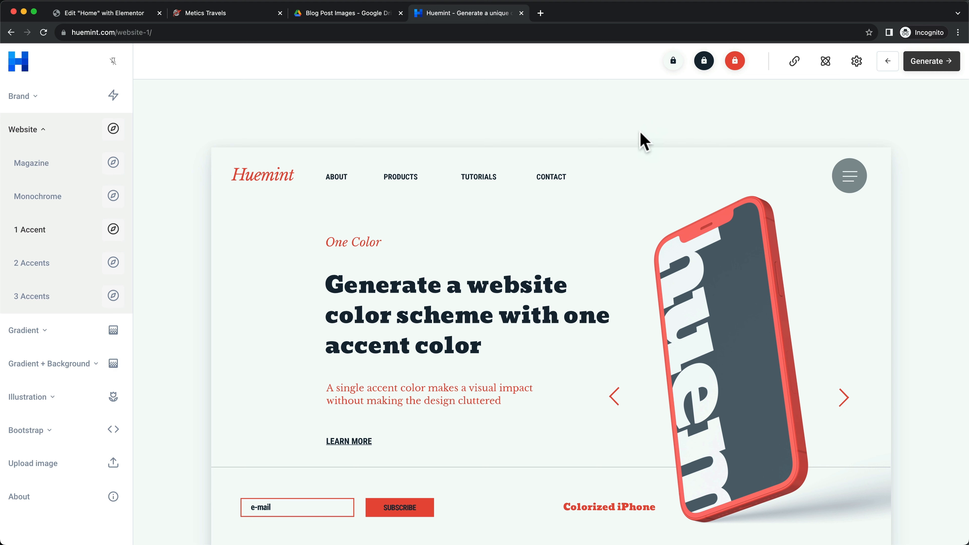
{"action": "scroll", "coordinate": [636, 223], "scroll_direction": "down", "scroll_amount": 2}
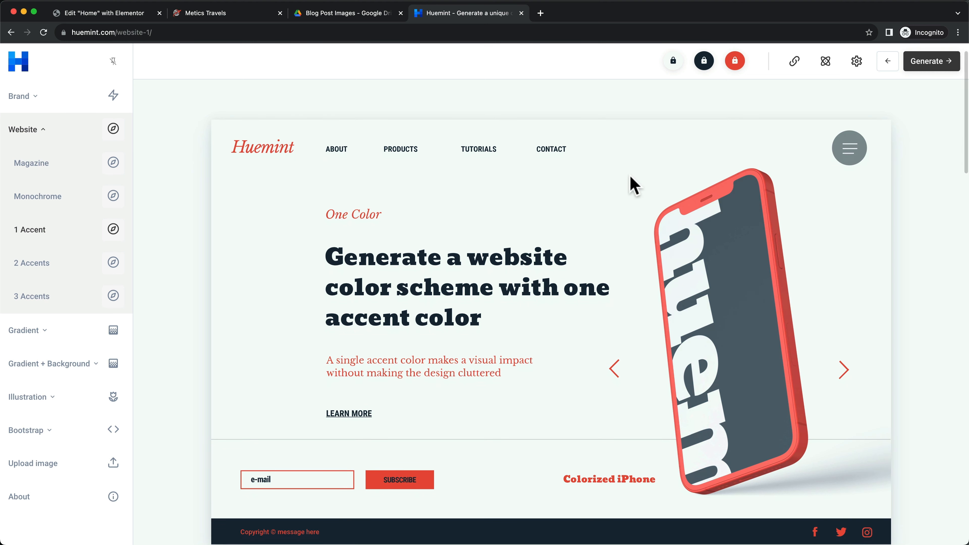
{"action": "scroll", "coordinate": [552, 260], "scroll_direction": "down", "scroll_amount": 2}
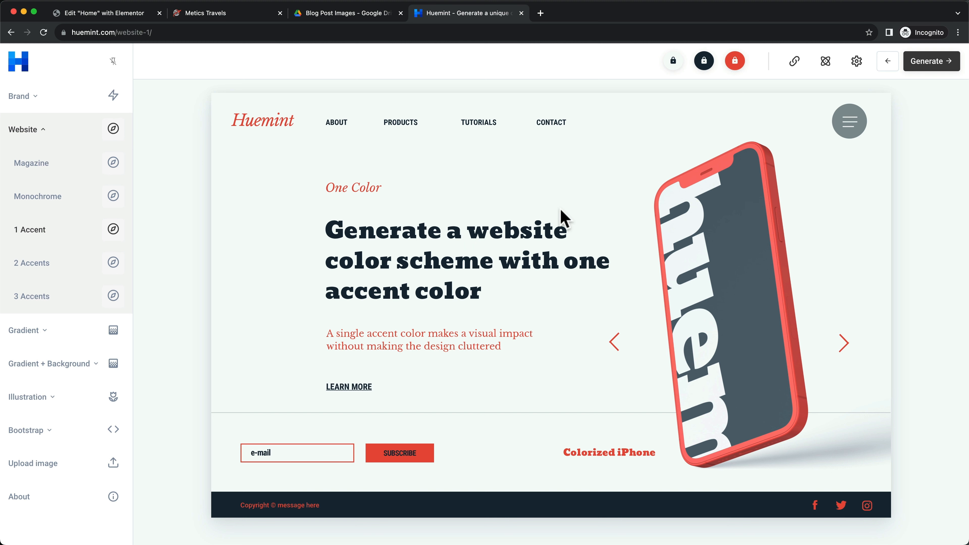
{"action": "scroll", "coordinate": [560, 213], "scroll_direction": "up", "scroll_amount": 2}
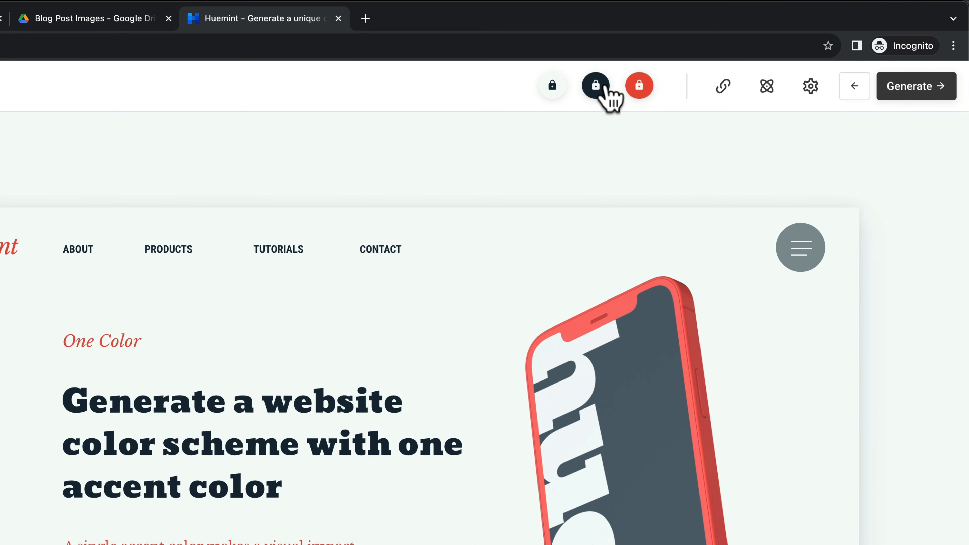
Copy the navy hex 152A36 and return to Elementor's Global Colours
{"action": "left_click", "coordinate": [554, 87]}
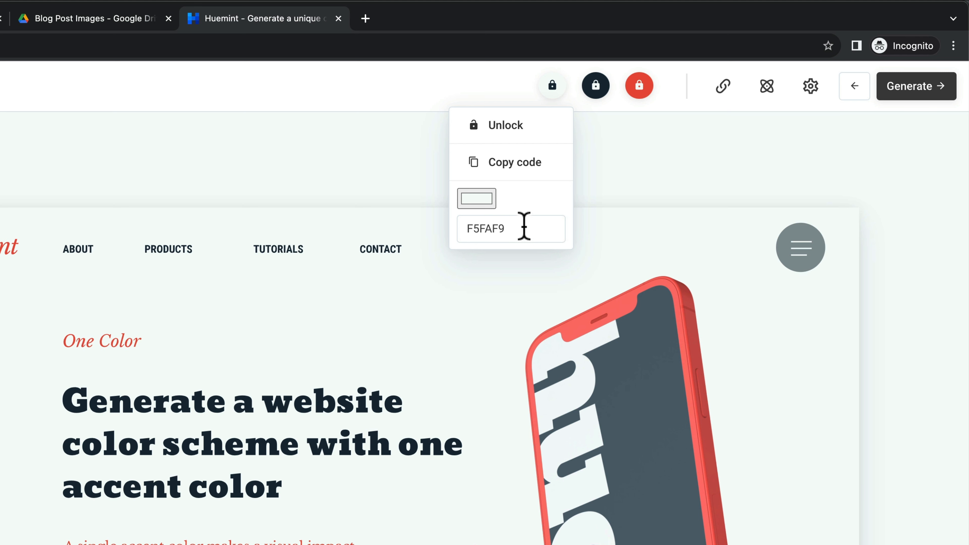
{"action": "left_click", "coordinate": [596, 87]}
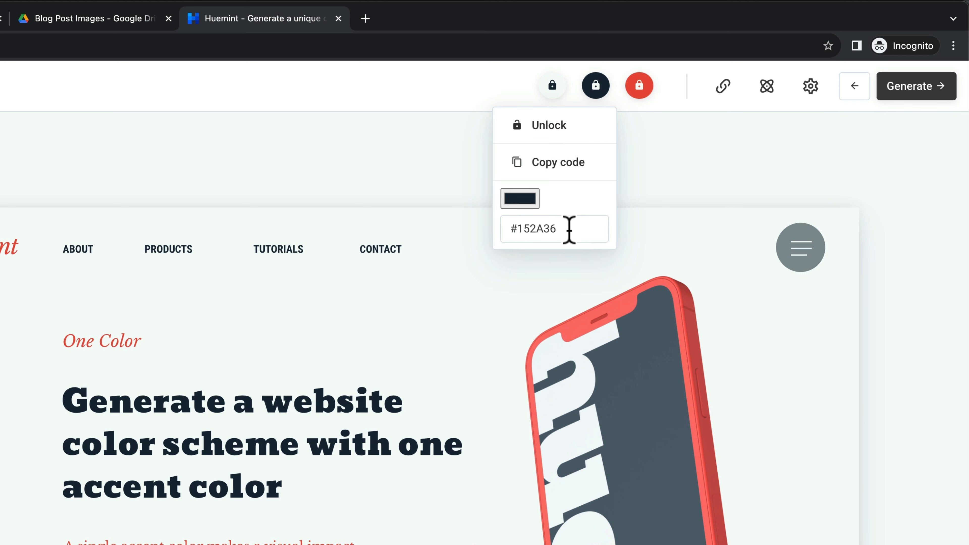
{"action": "left_click_drag", "start_coordinate": [569, 229], "coordinate": [516, 229]}
{"action": "key", "text": "super+c"}
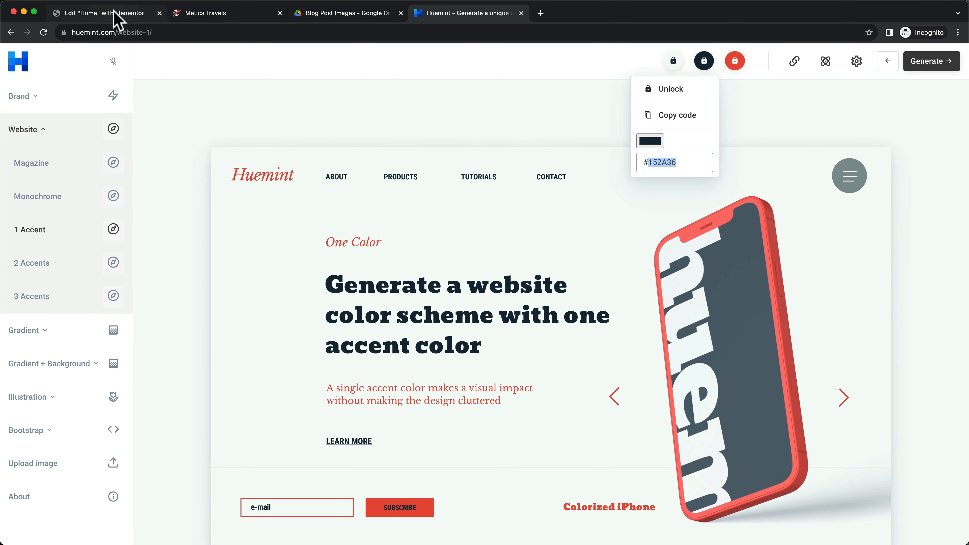
{"action": "left_click", "coordinate": [206, 16]}
{"action": "left_click", "coordinate": [108, 12]}
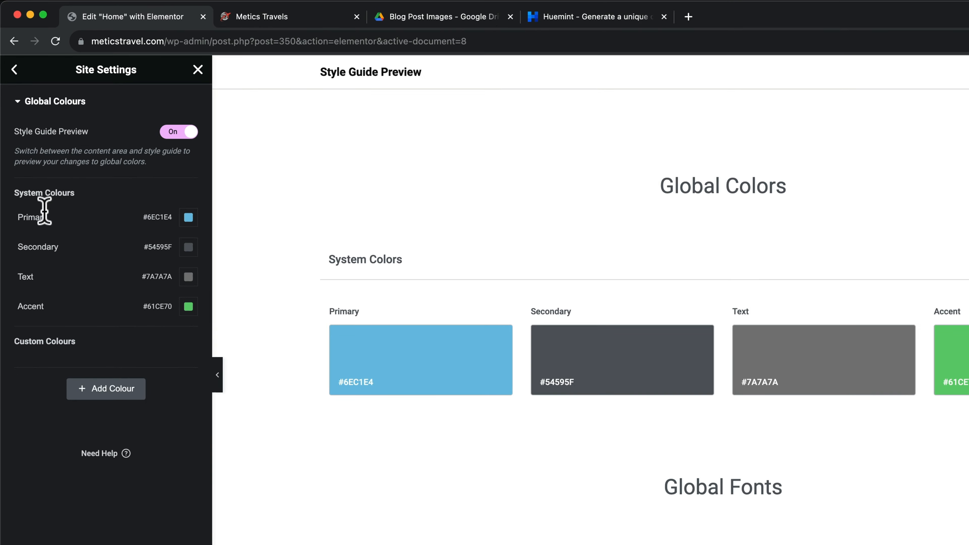
Set the Primary, Secondary and Text global colours to navy #152A36
{"action": "left_click", "coordinate": [196, 226]}
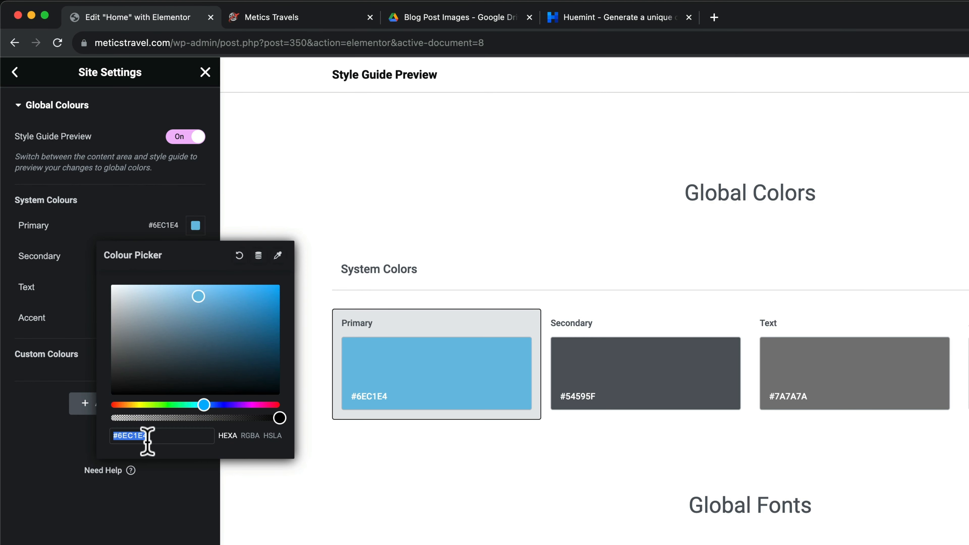
{"action": "key", "text": "super+v"}
{"action": "left_click", "coordinate": [70, 248]}
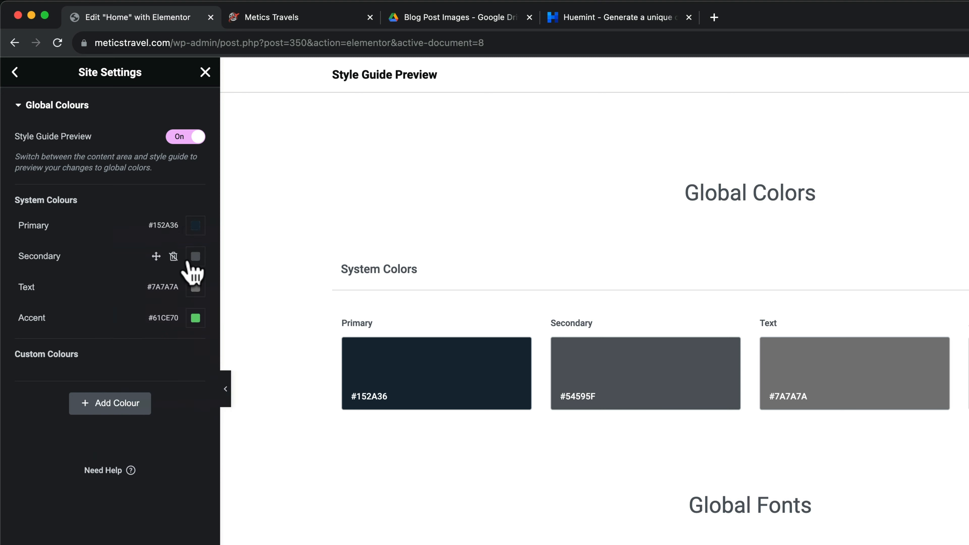
{"action": "left_click", "coordinate": [195, 257]}
{"action": "key", "text": "super+v"}
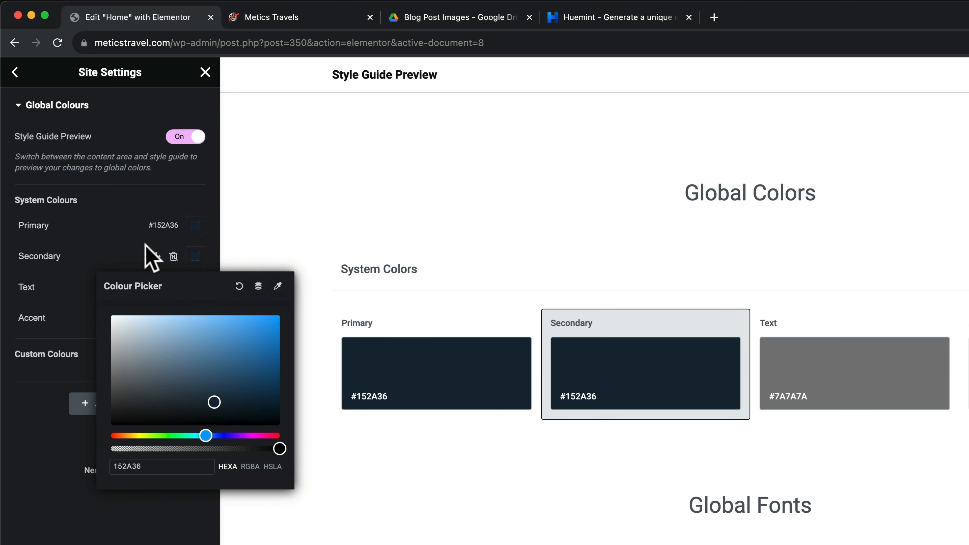
{"action": "left_click", "coordinate": [103, 263]}
{"action": "left_click", "coordinate": [195, 287]}
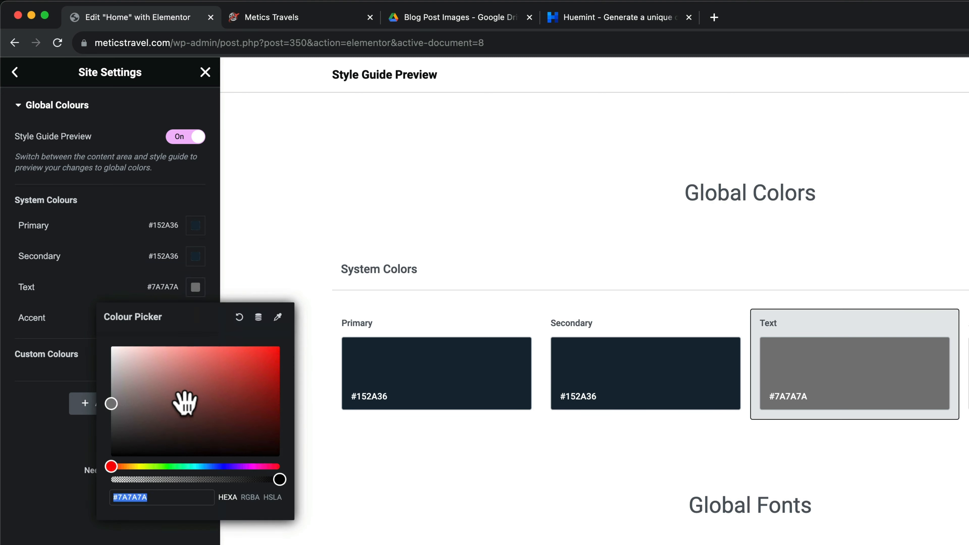
{"action": "key", "text": "Left"}
{"action": "key", "text": "super+v"}
{"action": "key", "text": "shift+End"}
{"action": "key", "text": "Delete"}
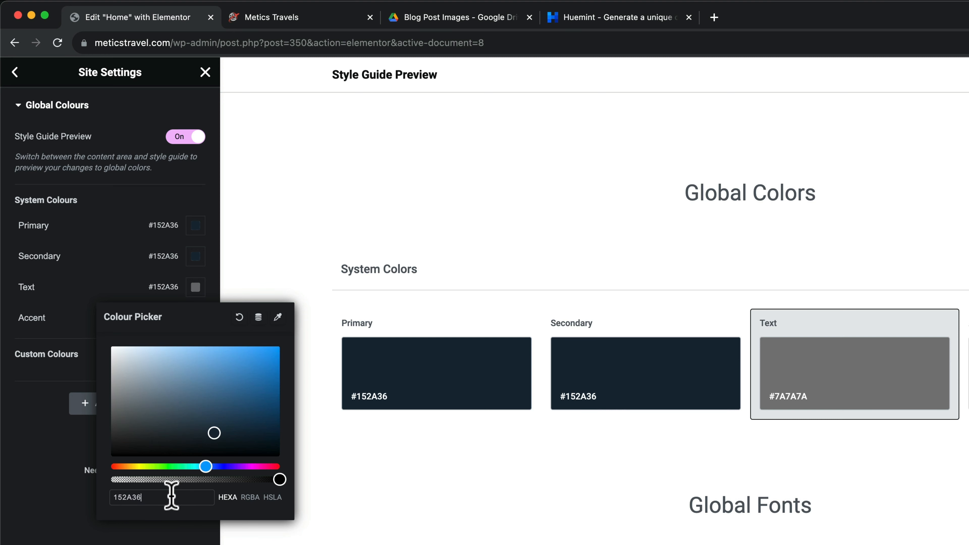
{"action": "left_click", "coordinate": [69, 286]}
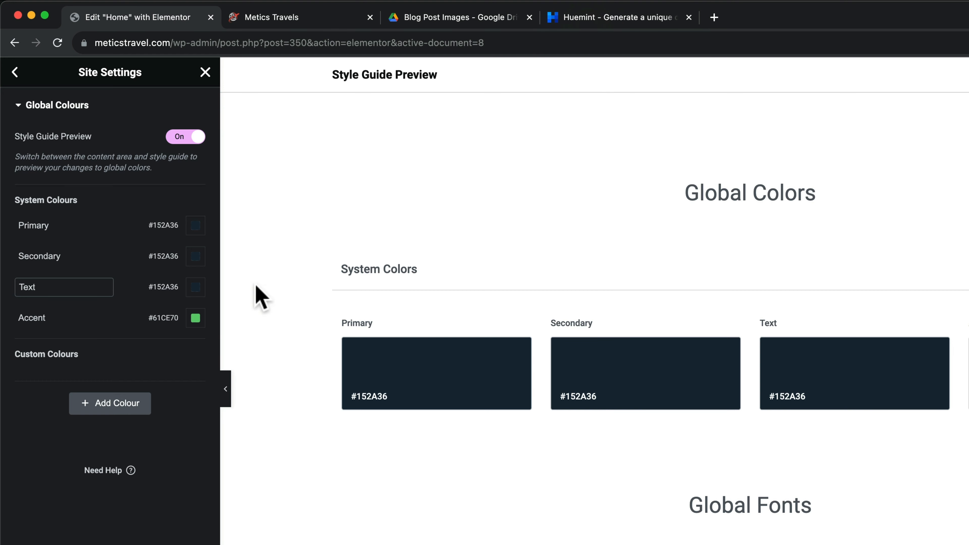
Copy Huemint's red EA4D3D and make it the Accent global colour
{"action": "left_click", "coordinate": [633, 23]}
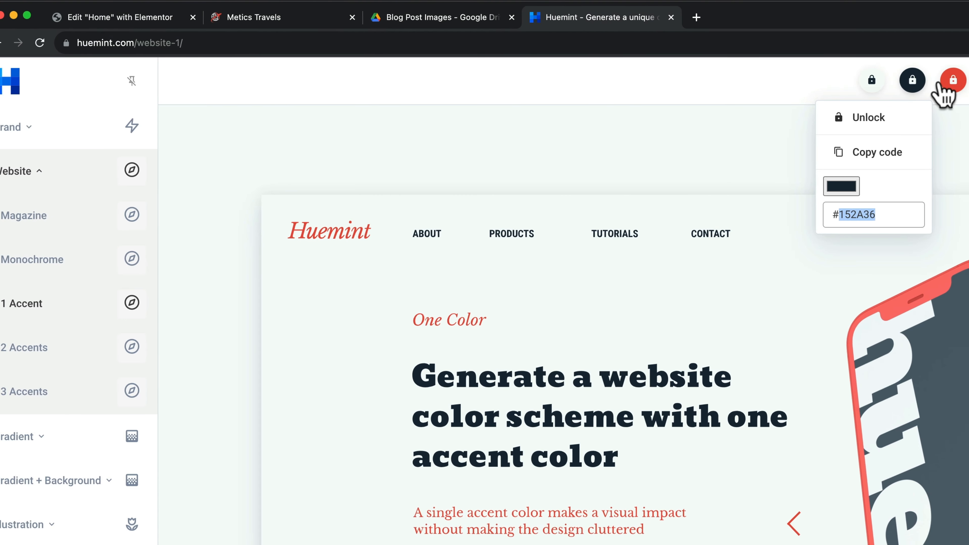
{"action": "left_click", "coordinate": [930, 80]}
{"action": "double_click", "coordinate": [774, 214]}
{"action": "key", "text": "ctrl+c"}
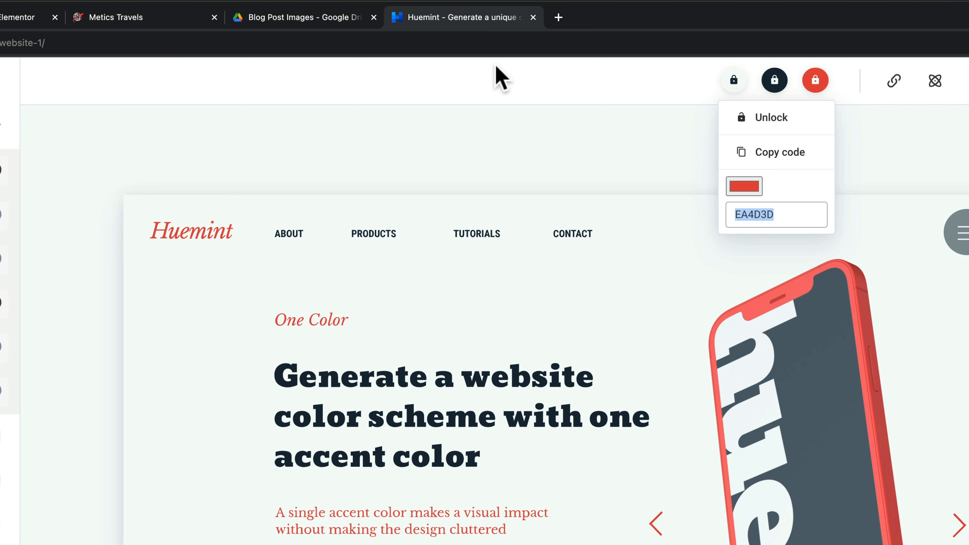
{"action": "left_click", "coordinate": [11, 17]}
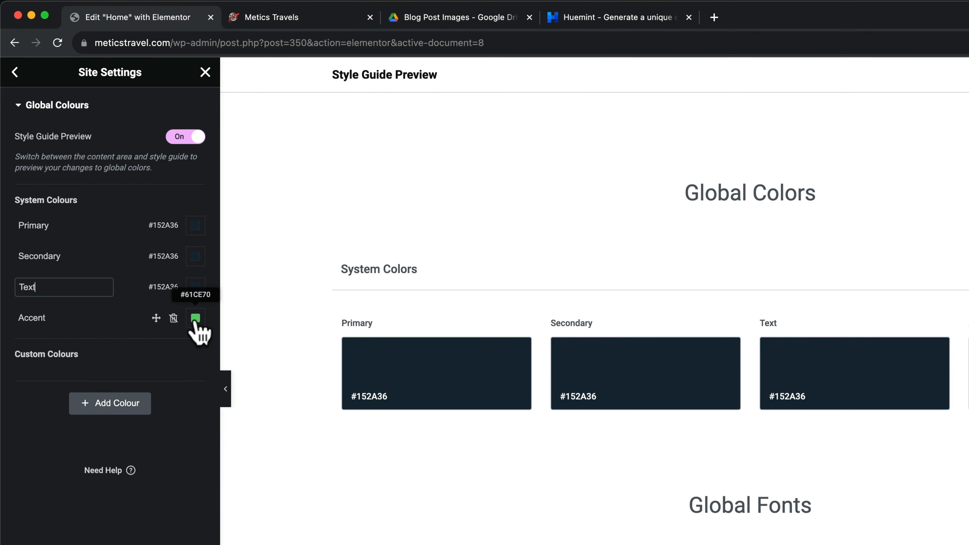
{"action": "left_click", "coordinate": [196, 318]}
{"action": "key", "text": "ctrl+v"}
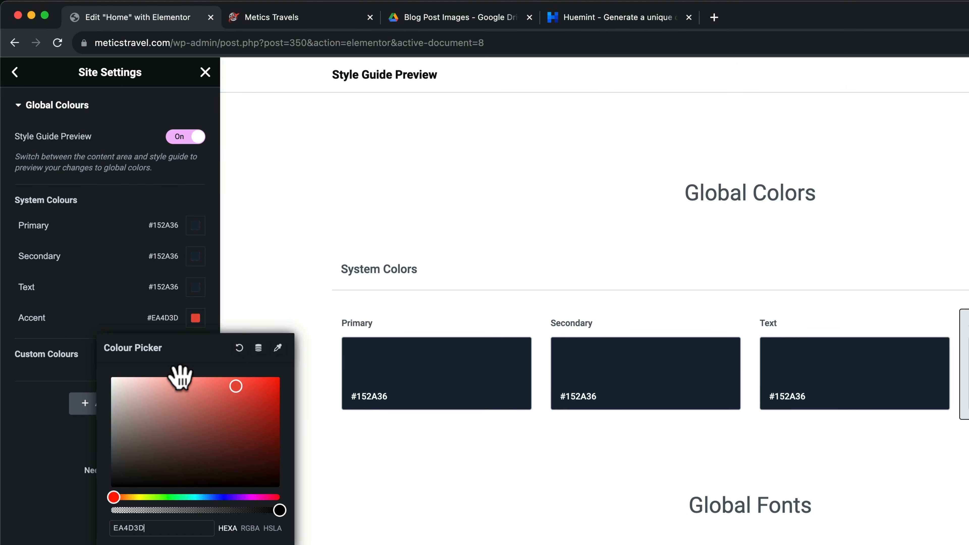
{"action": "left_click", "coordinate": [48, 440]}
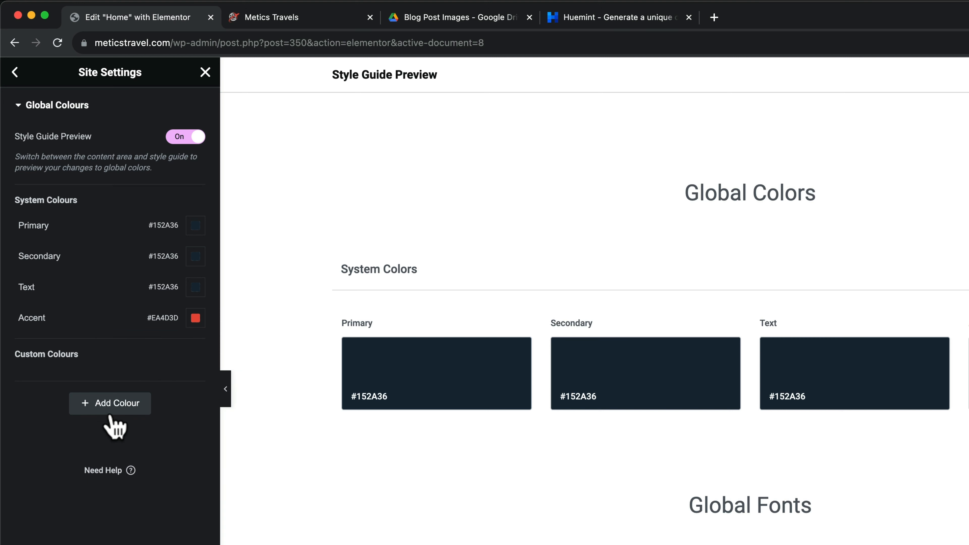
Add a custom global colour named Background 1 set to #F5FAF9
{"action": "left_click", "coordinate": [107, 407]}
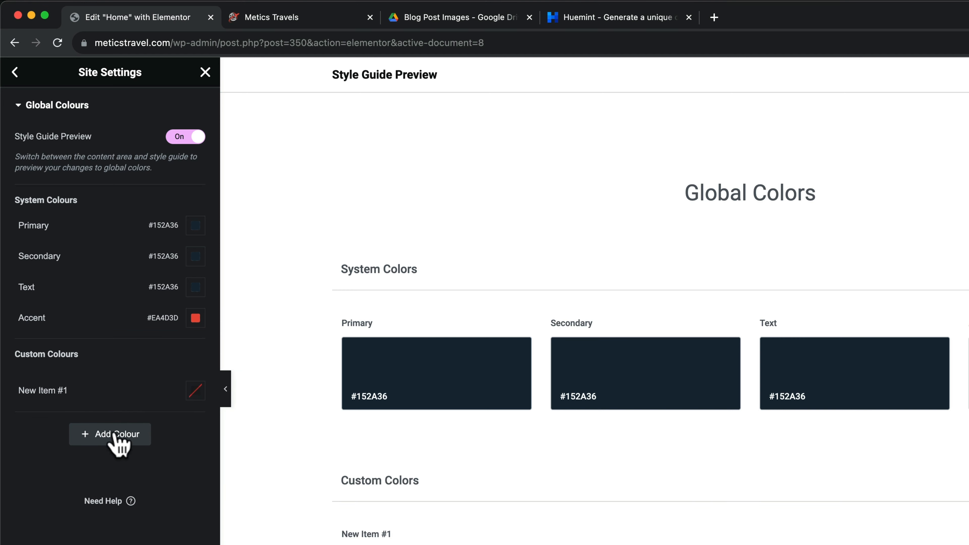
{"action": "triple_click", "coordinate": [59, 391]}
{"action": "type", "text": "Bacjg"}
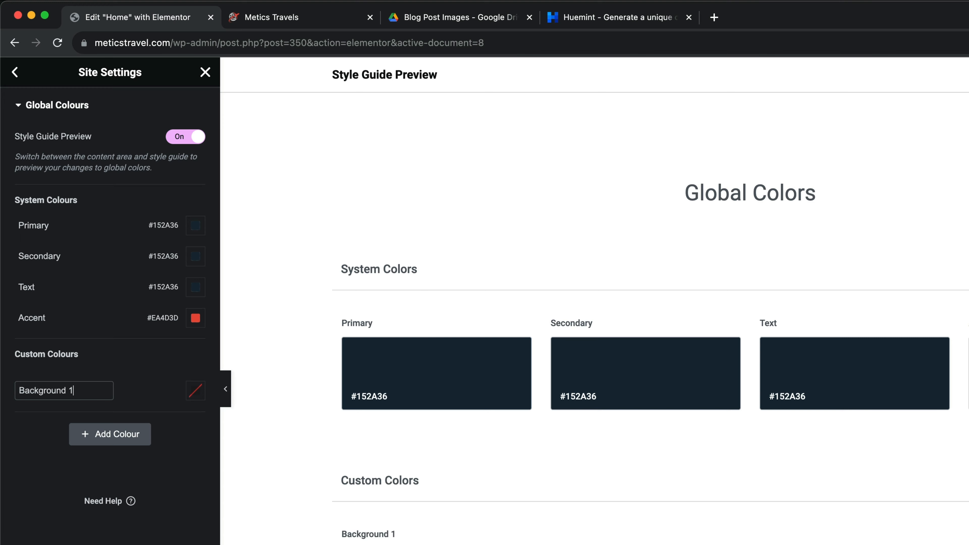
{"action": "left_click", "coordinate": [203, 472]}
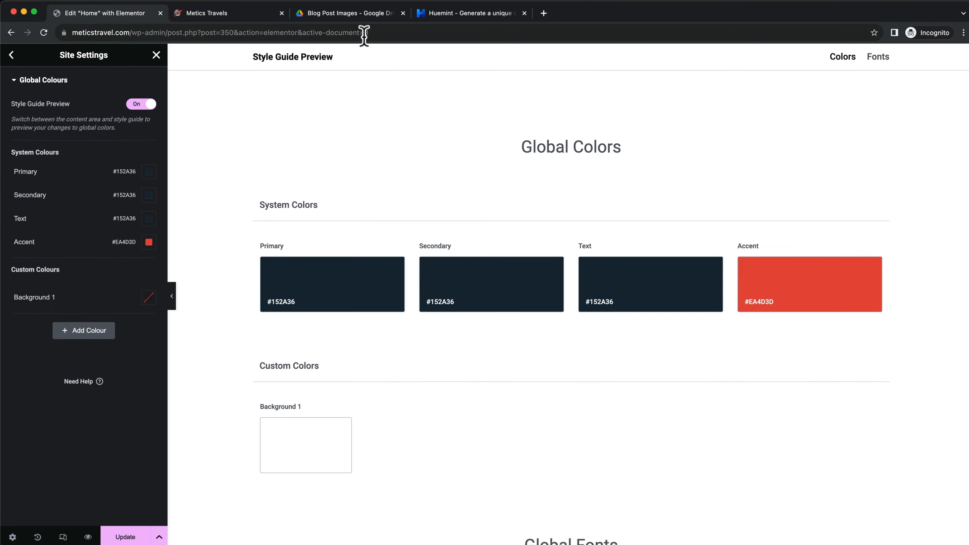
{"action": "left_click", "coordinate": [439, 12]}
{"action": "left_click", "coordinate": [673, 61]}
{"action": "double_click", "coordinate": [632, 163]}
{"action": "key", "text": "ctrl+c"}
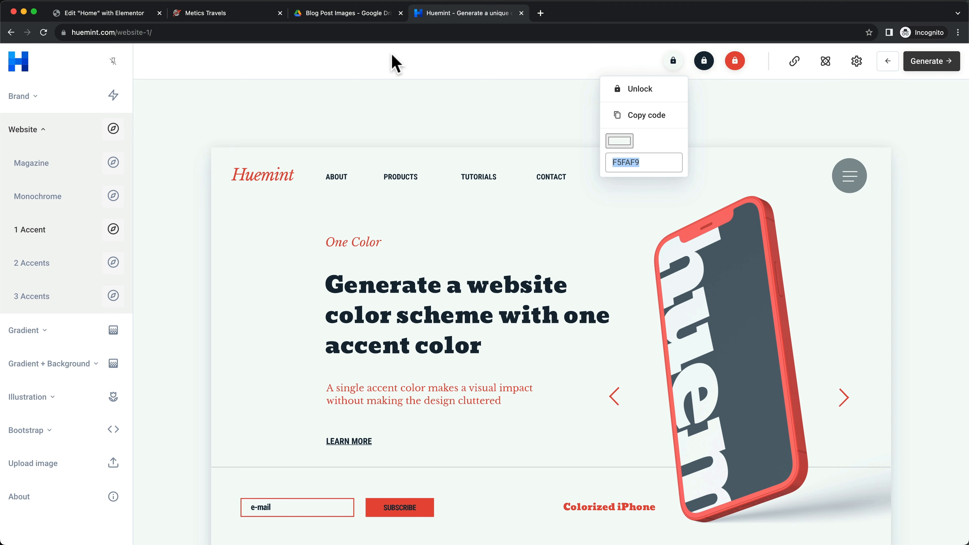
{"action": "left_click", "coordinate": [100, 16]}
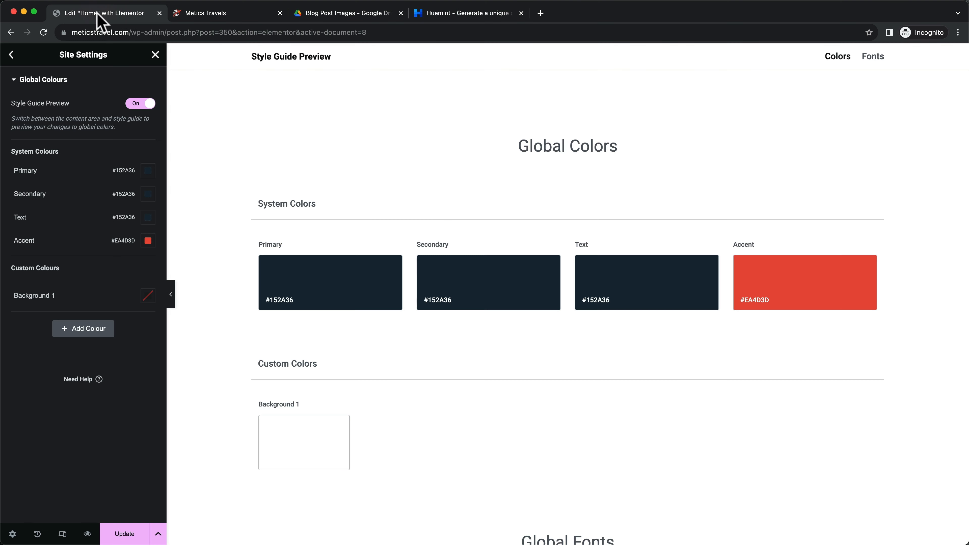
{"action": "left_click", "coordinate": [147, 295]}
{"action": "left_click", "coordinate": [152, 454]}
{"action": "key", "text": "ctrl+v"}
{"action": "left_click", "coordinate": [69, 382]}
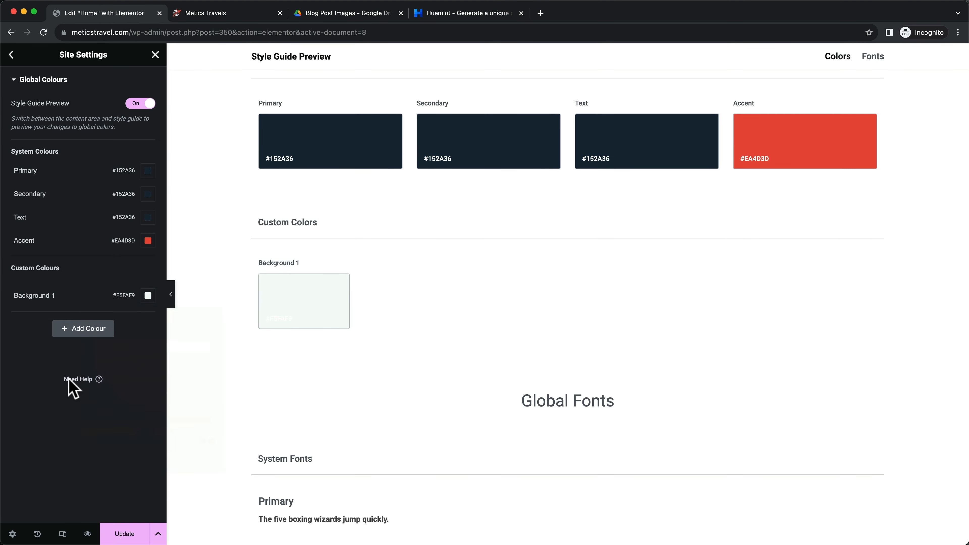
Add a Background 2 colour set to #FFFFFF and save the global colours
{"action": "left_click", "coordinate": [80, 335]}
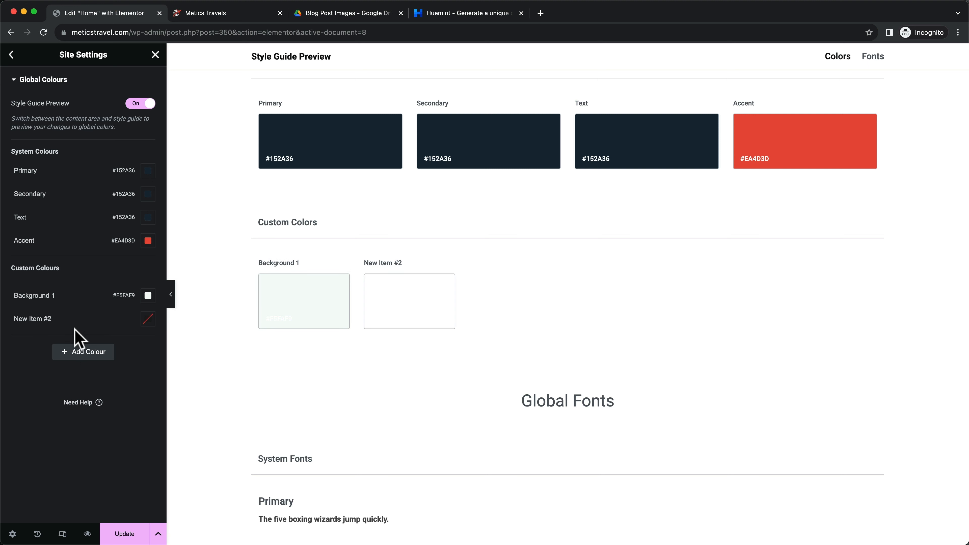
{"action": "left_click", "coordinate": [44, 317]}
{"action": "key", "text": "super+a"}
{"action": "type", "text": "Background 2"}
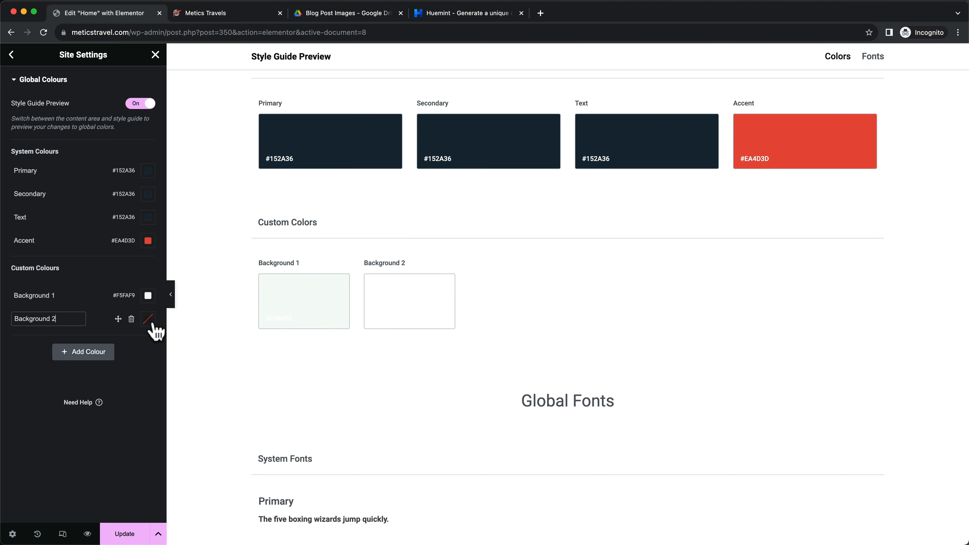
{"action": "left_click", "coordinate": [149, 320]}
{"action": "left_click", "coordinate": [85, 364]}
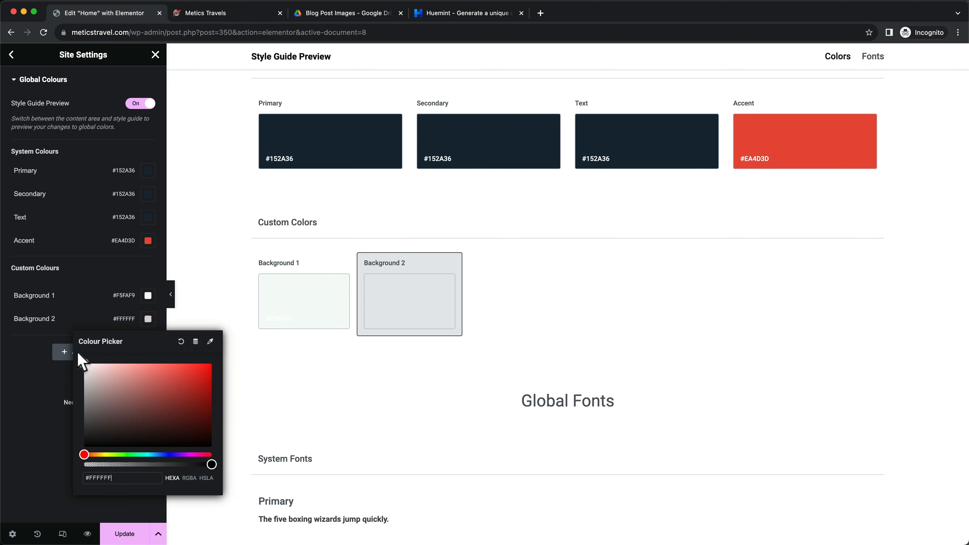
{"action": "left_click", "coordinate": [11, 396]}
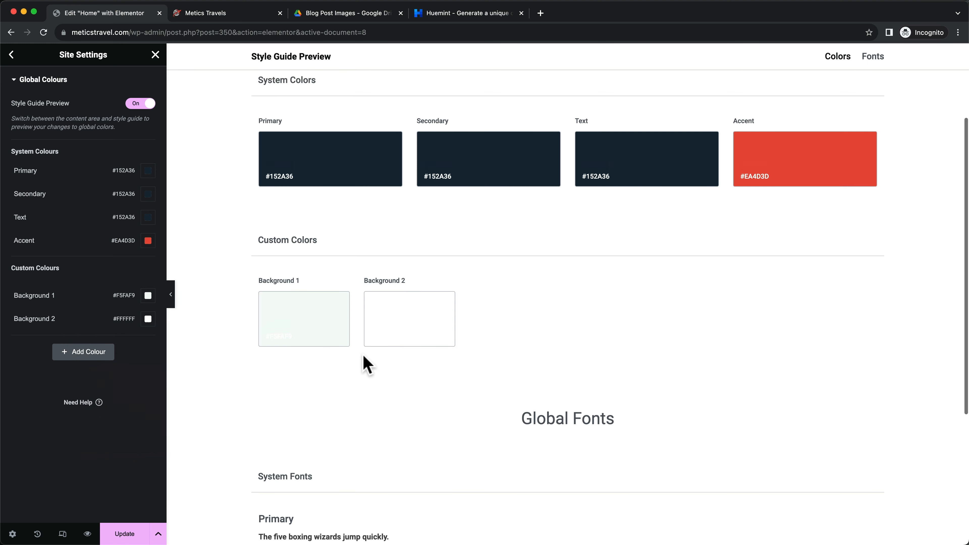
{"action": "scroll", "coordinate": [363, 365], "scroll_direction": "up", "scroll_amount": 2}
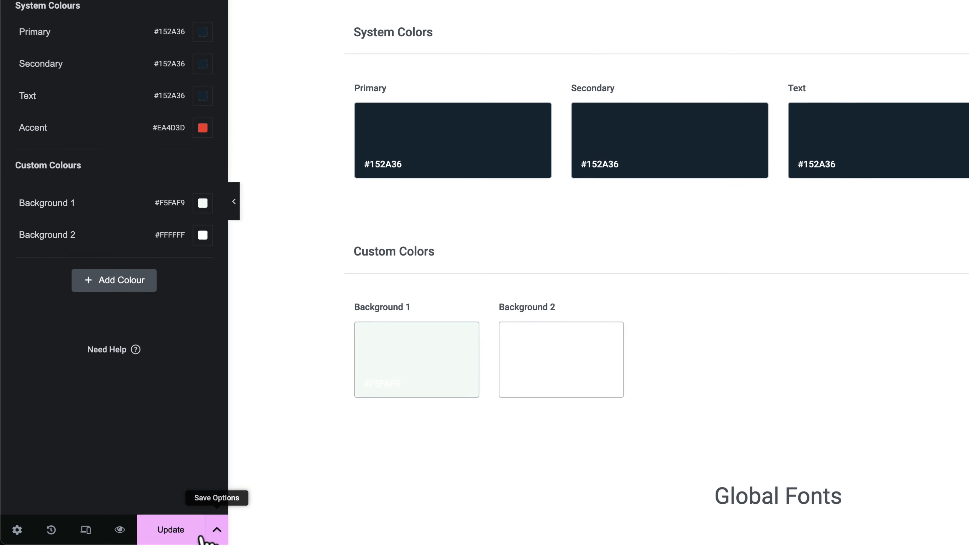
{"action": "left_click", "coordinate": [171, 535]}
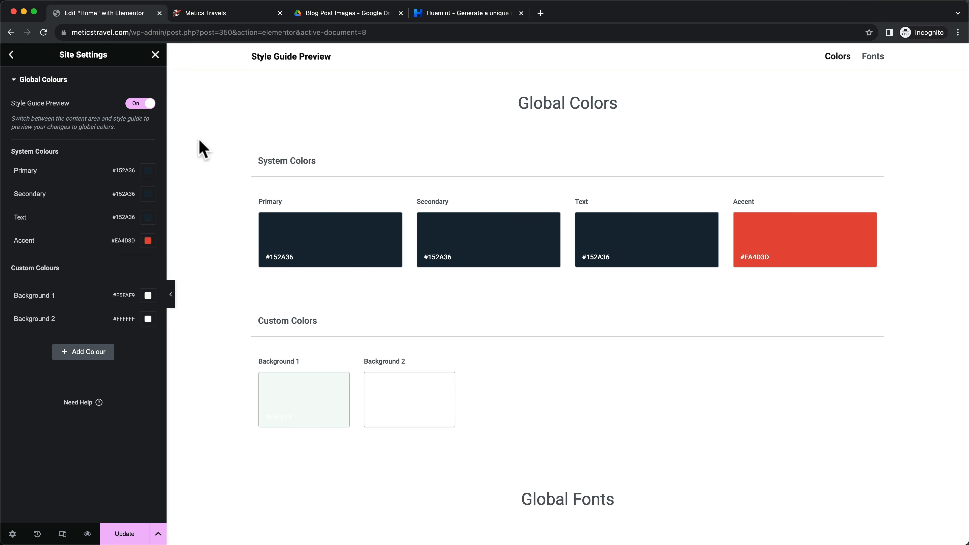
{"action": "left_click", "coordinate": [12, 55]}
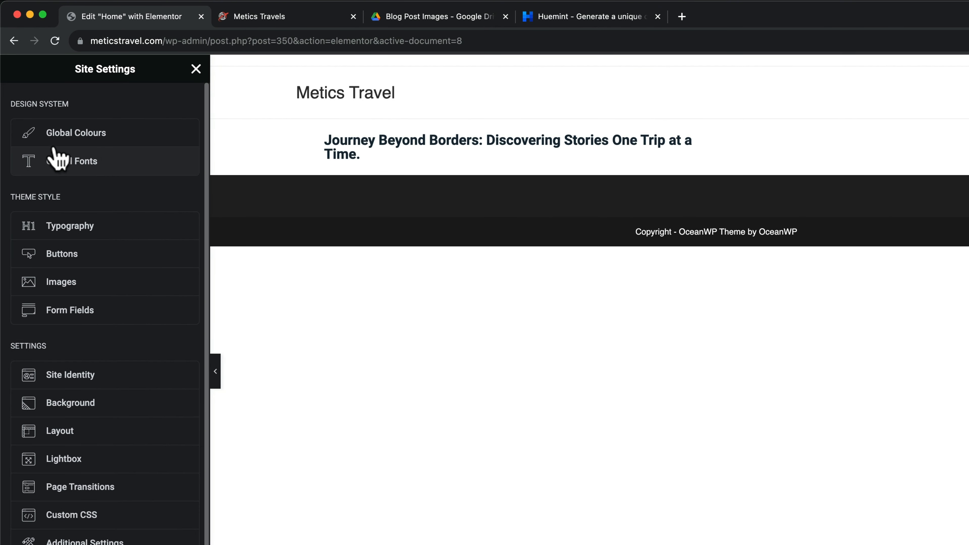
Set the Primary global font family to Open Sans
{"action": "left_click", "coordinate": [82, 168]}
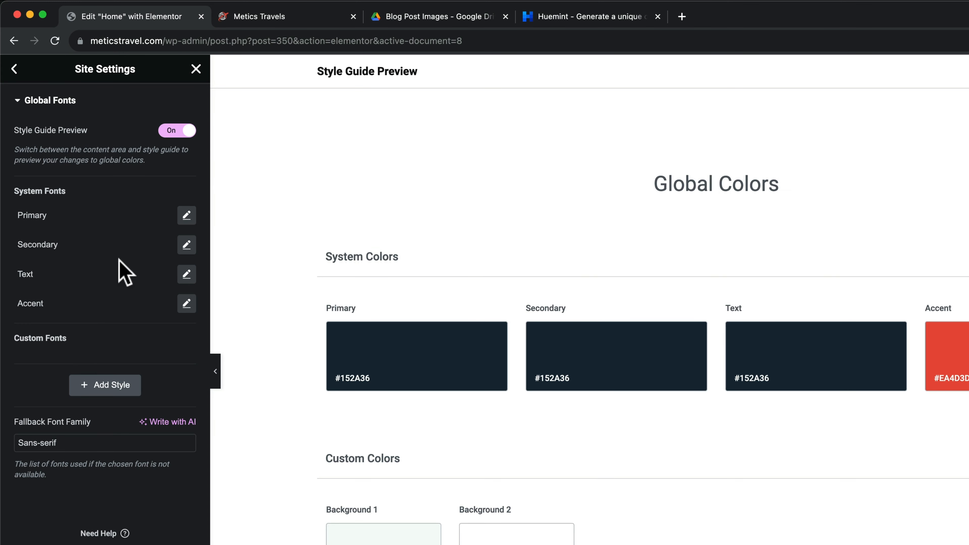
{"action": "mouse_move", "coordinate": [145, 219]}
{"action": "left_click", "coordinate": [186, 215]}
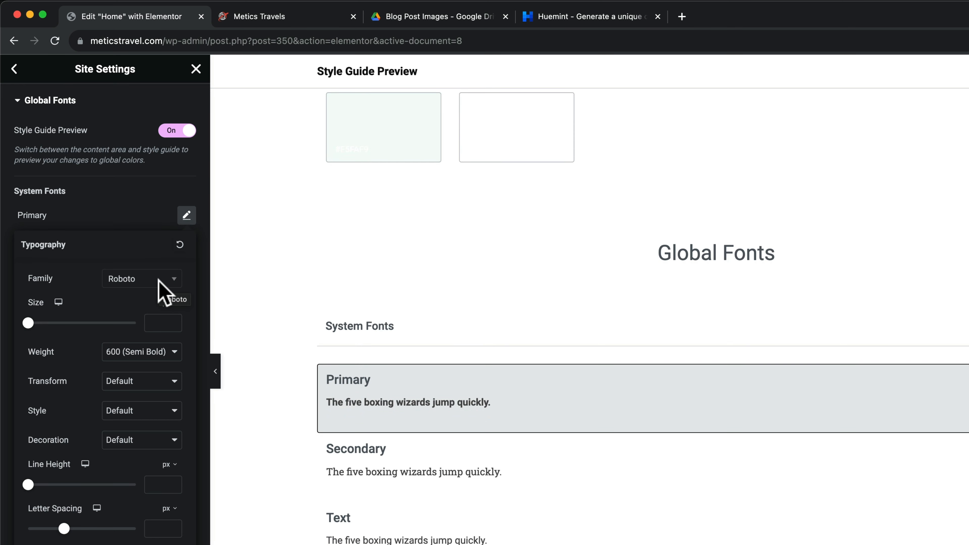
{"action": "left_click", "coordinate": [170, 282]}
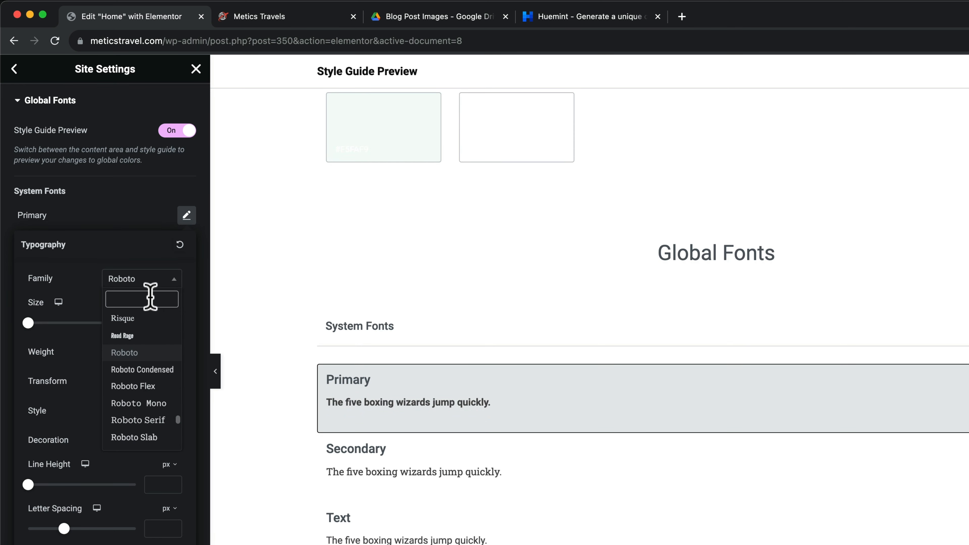
{"action": "type", "text": "open san"}
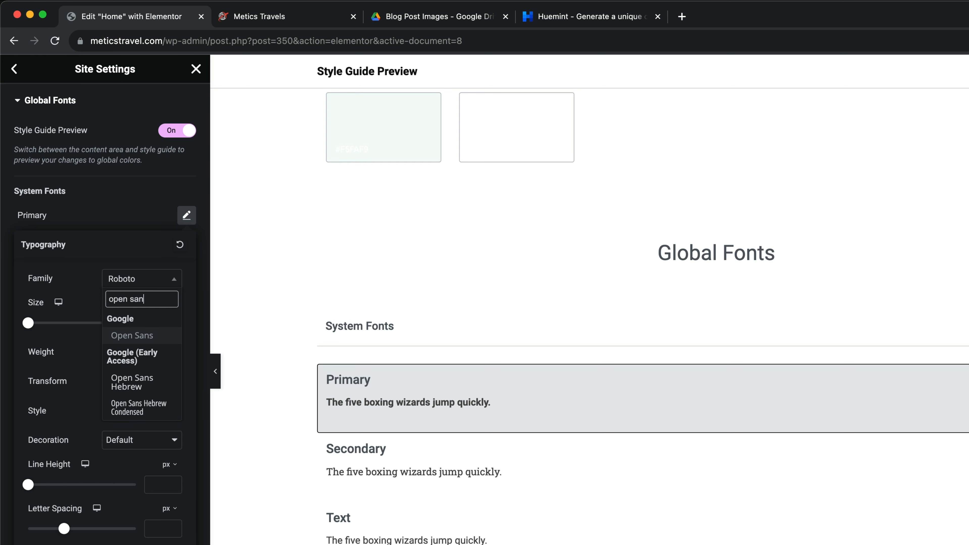
{"action": "left_click", "coordinate": [142, 335]}
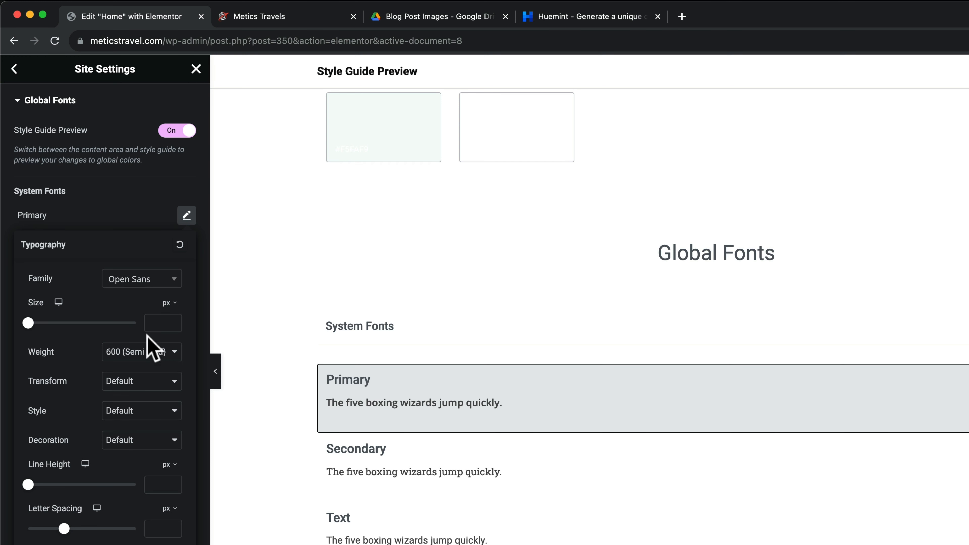
{"action": "left_click", "coordinate": [135, 211]}
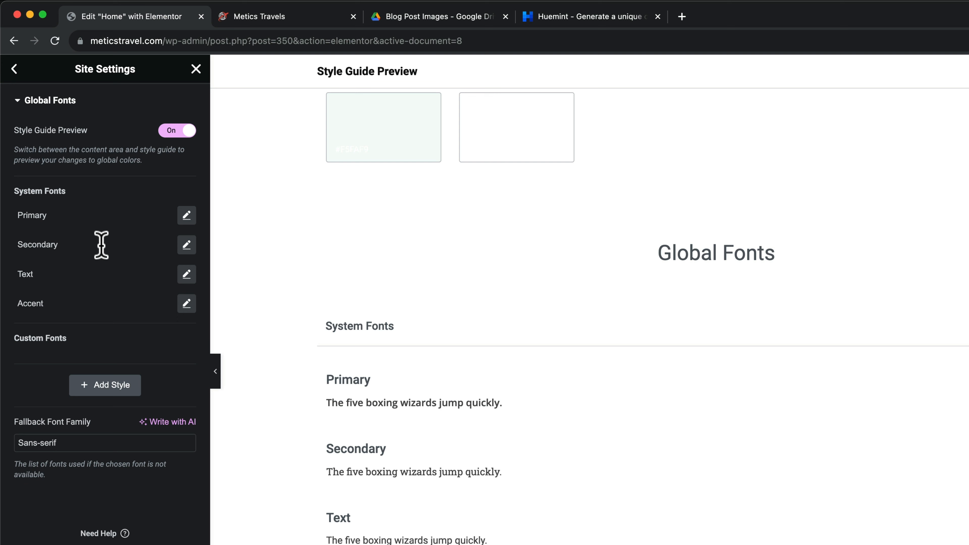
Set the Secondary global font to Open Sans and save the font changes
{"action": "left_click", "coordinate": [186, 245]}
{"action": "left_click", "coordinate": [151, 310]}
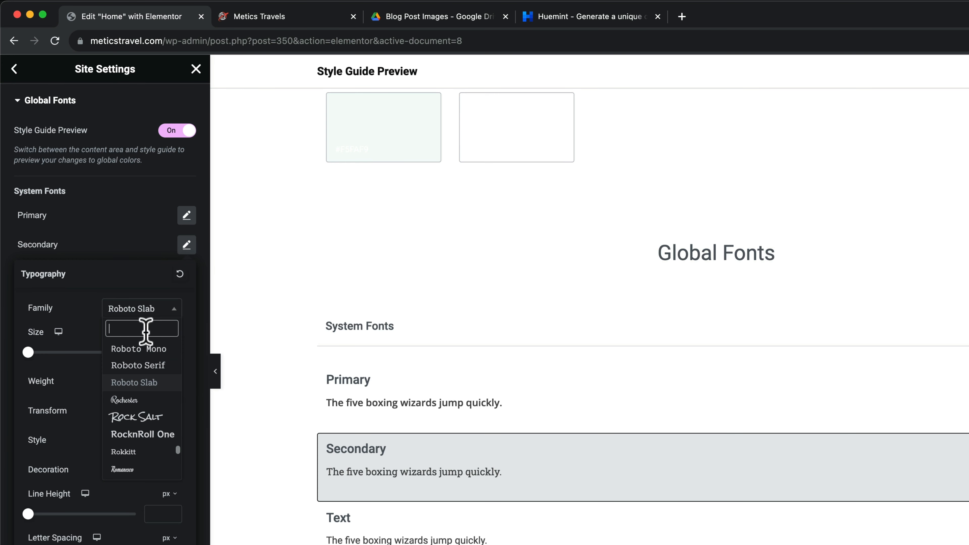
{"action": "type", "text": "open sans"}
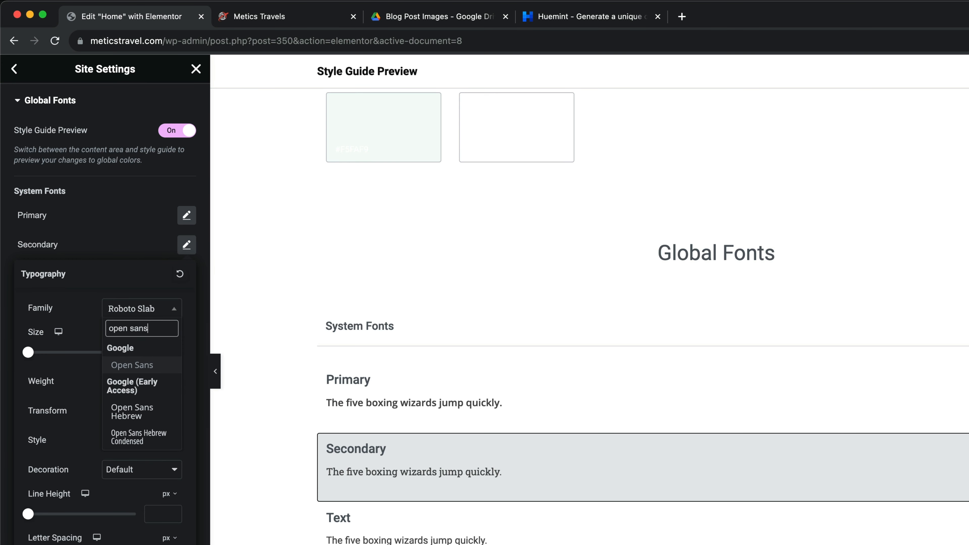
{"action": "type", "text": "s"}
{"action": "key", "text": "BackSpace"}
{"action": "key", "text": "Return"}
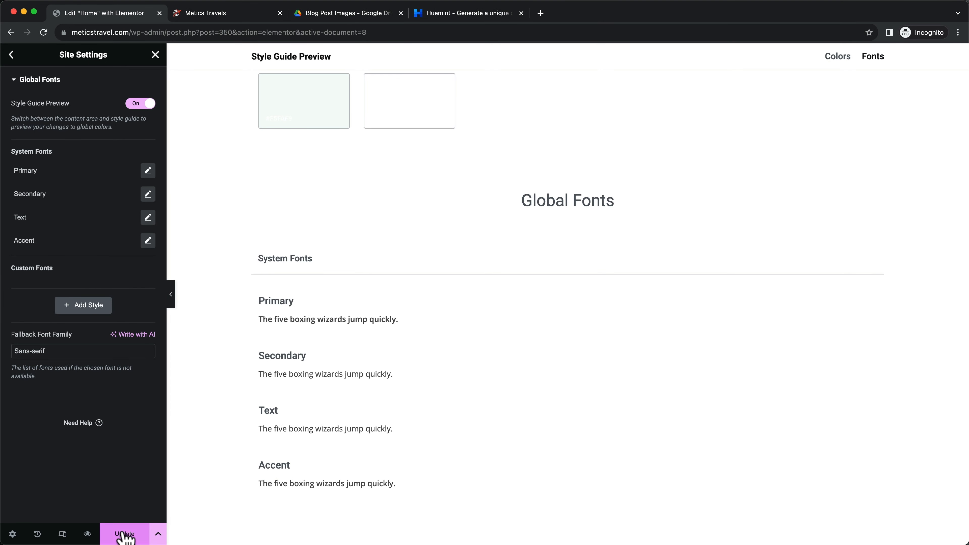
{"action": "left_click", "coordinate": [124, 535]}
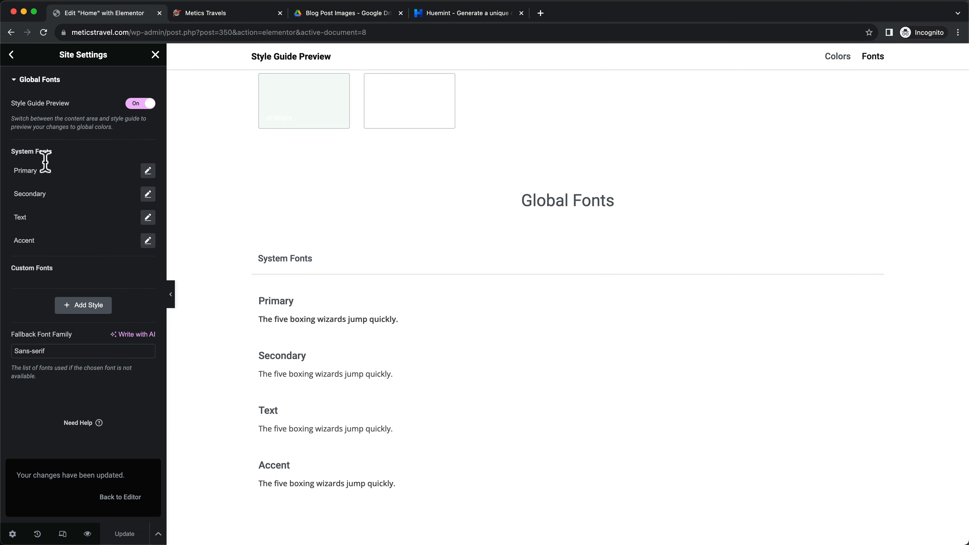
{"action": "left_click", "coordinate": [11, 55]}
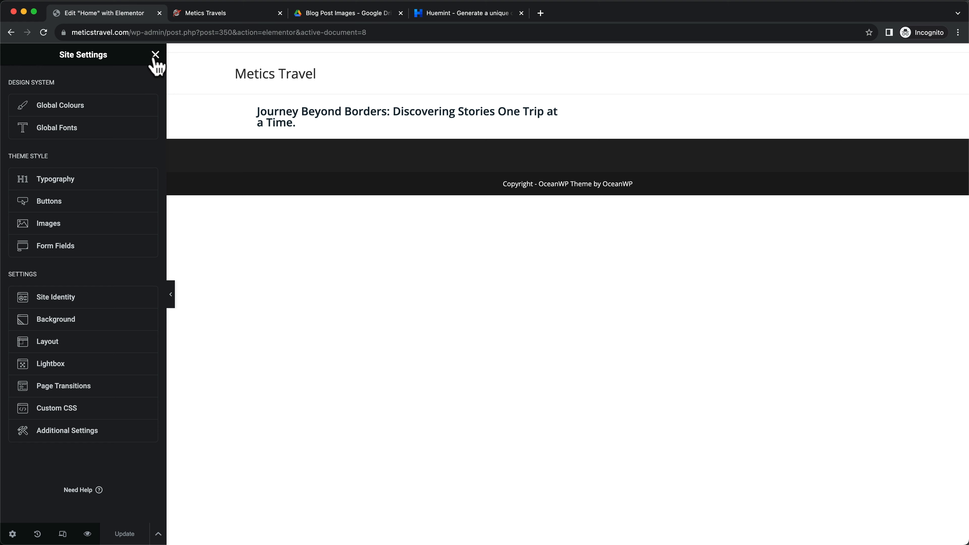
Leave Site Settings and open the hero heading's Style settings, checking its global colour options
{"action": "left_click", "coordinate": [155, 56]}
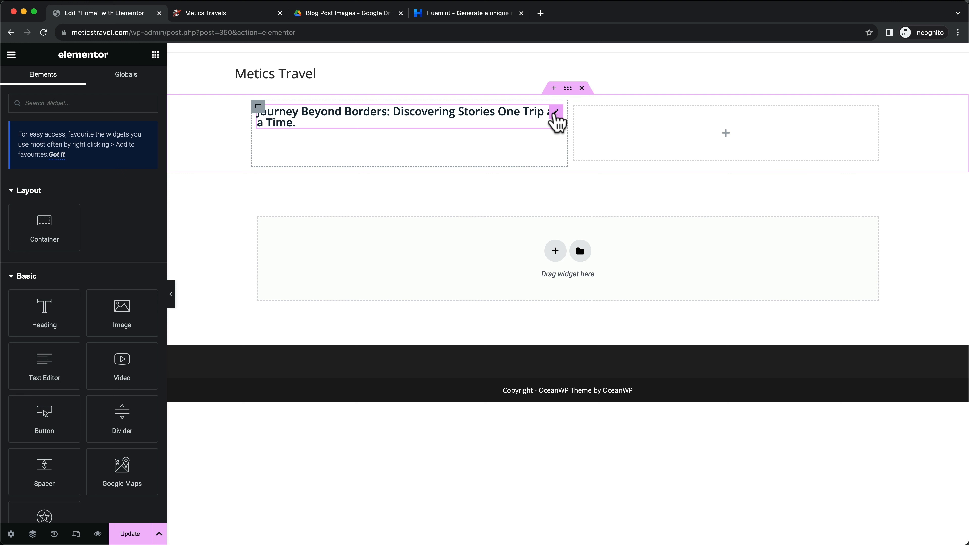
{"action": "left_click", "coordinate": [555, 115]}
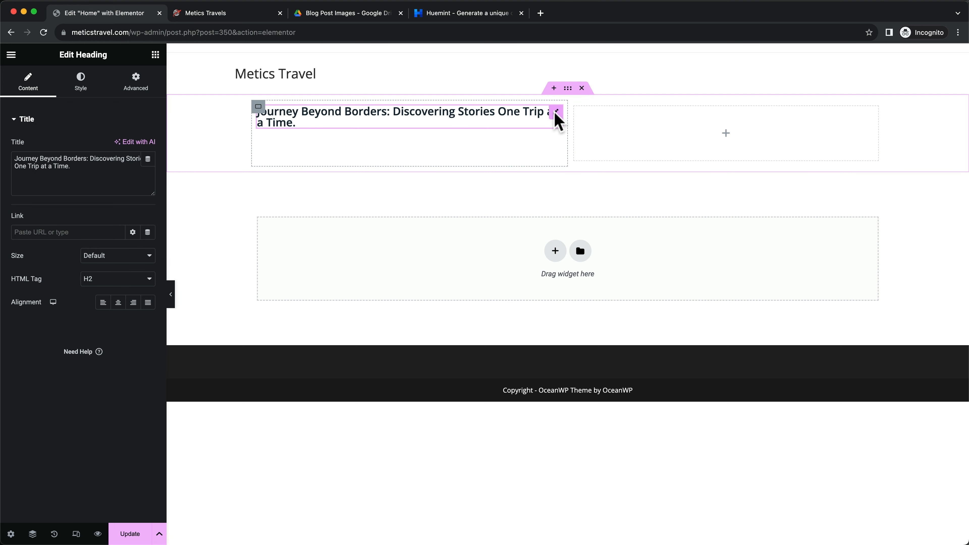
{"action": "left_click", "coordinate": [79, 89]}
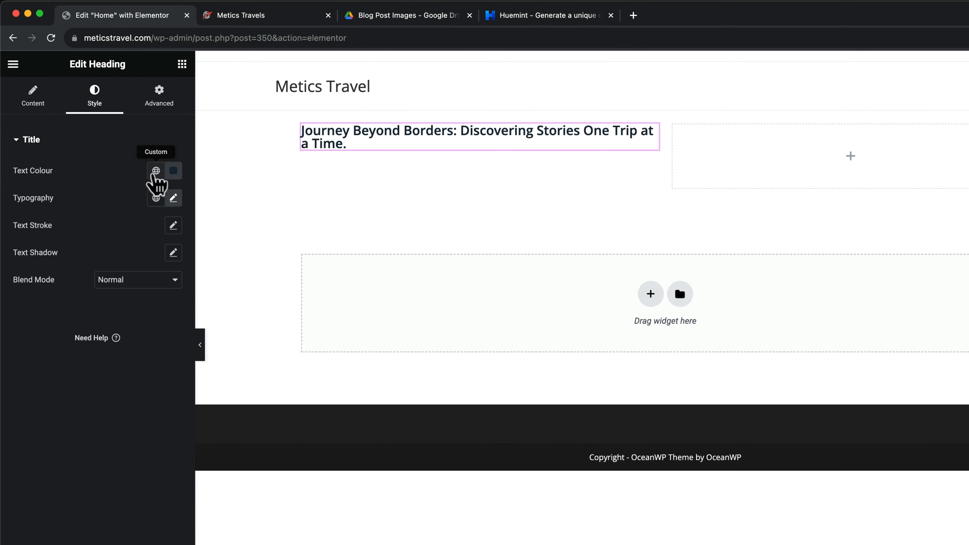
{"action": "left_click", "coordinate": [156, 170]}
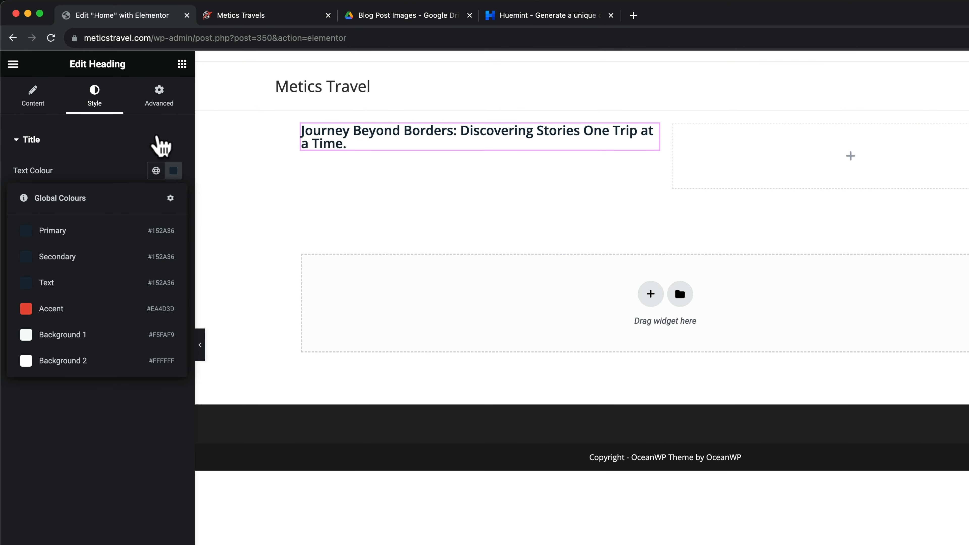
{"action": "left_click", "coordinate": [196, 153]}
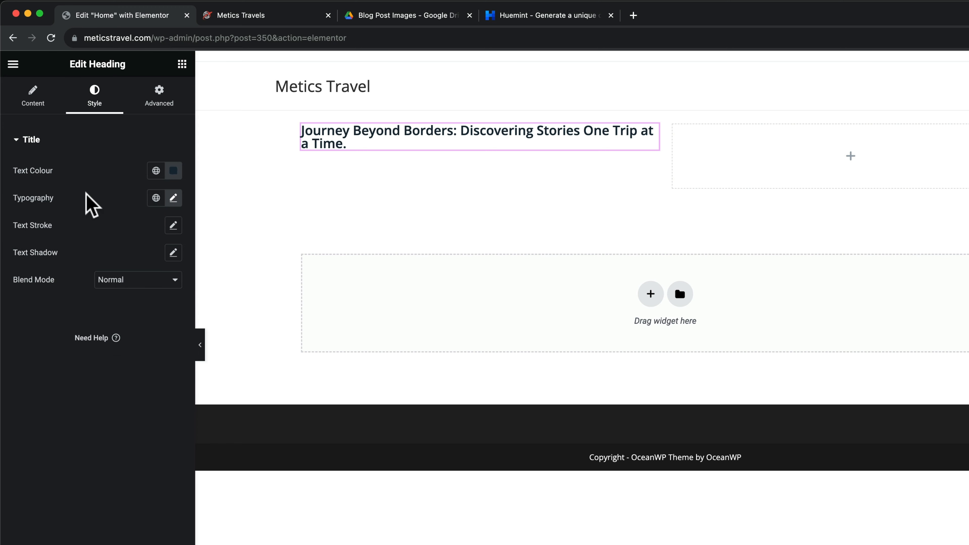
{"action": "left_click", "coordinate": [174, 197]}
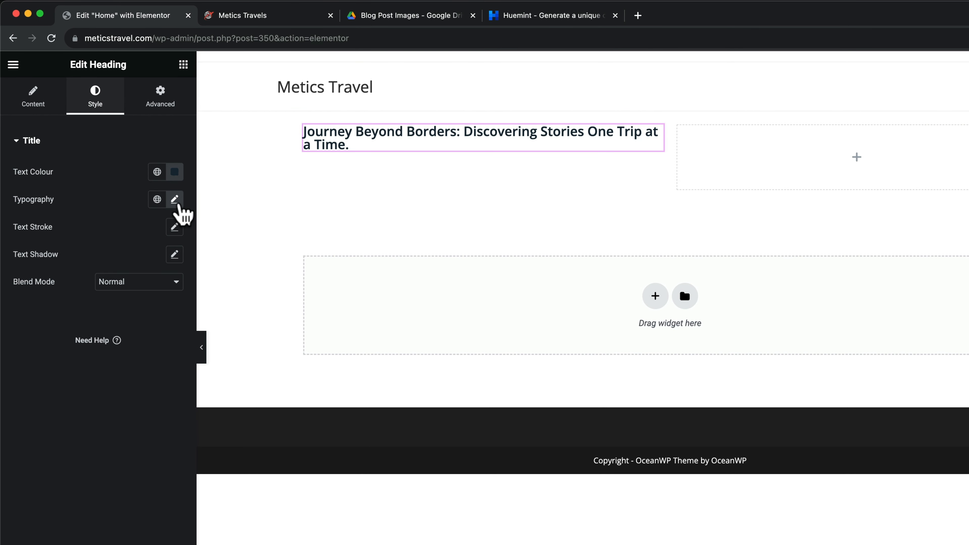
Style the hero heading in Open Sans 700 at 44 px with 55 px line height and update
{"action": "left_click", "coordinate": [178, 204]}
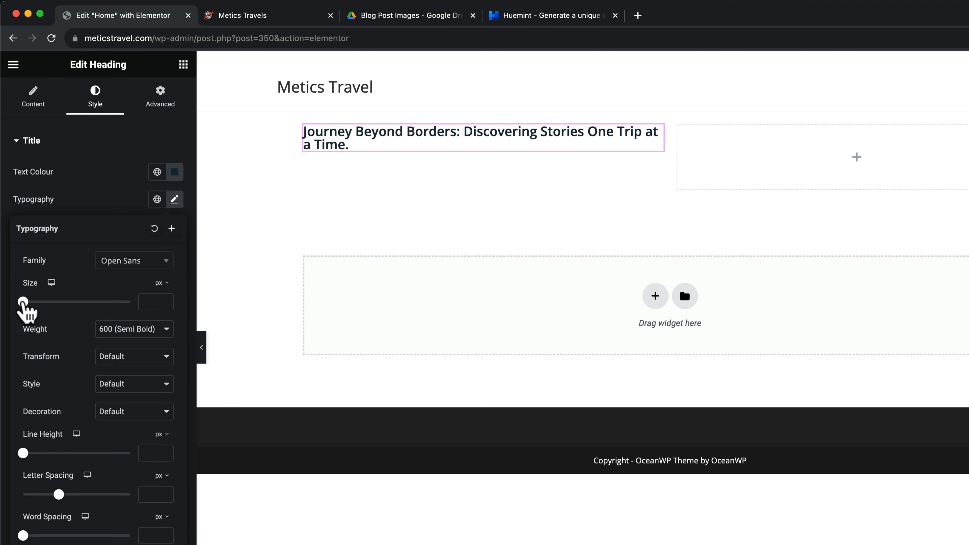
{"action": "left_click_drag", "start_coordinate": [23, 302], "coordinate": [47, 301]}
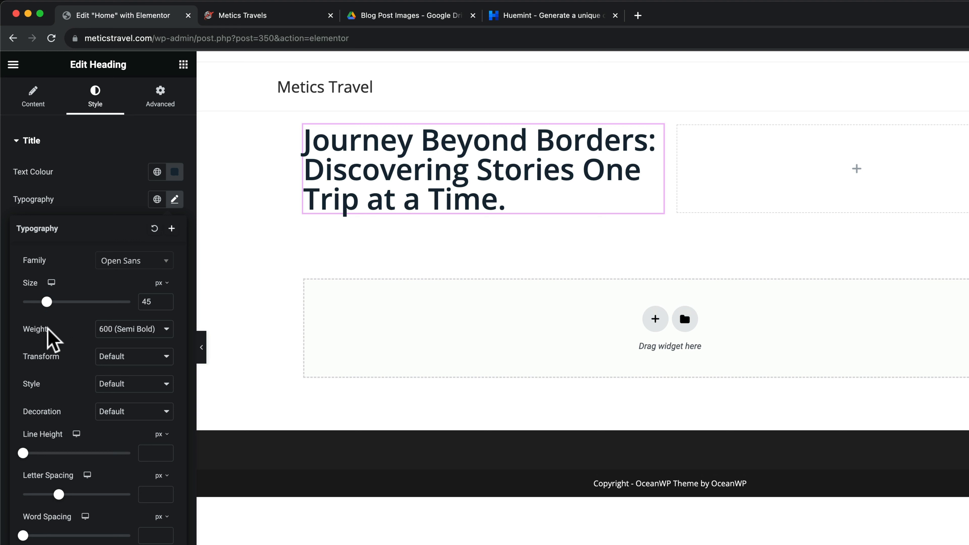
{"action": "left_click", "coordinate": [145, 328]}
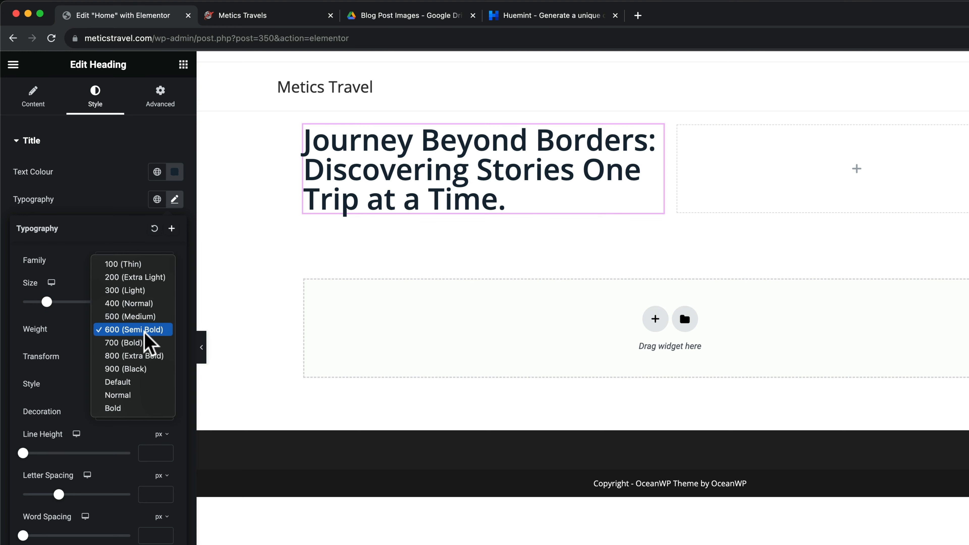
{"action": "left_click", "coordinate": [136, 342]}
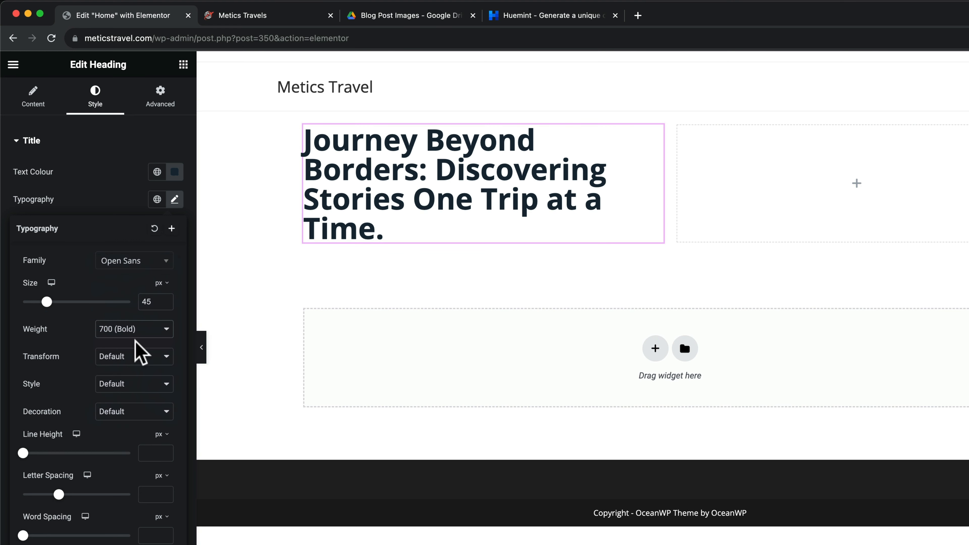
{"action": "left_click_drag", "start_coordinate": [47, 301], "coordinate": [46, 302]}
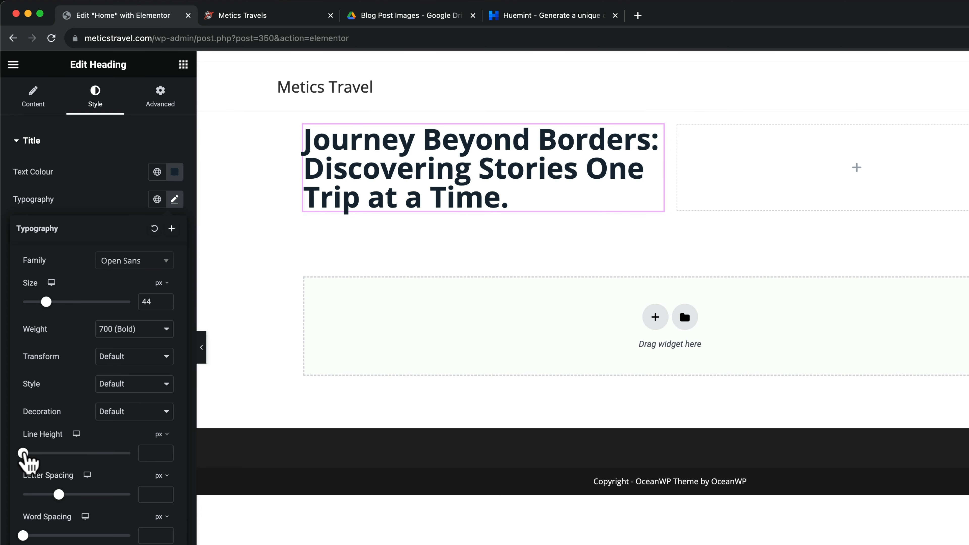
{"action": "left_click_drag", "start_coordinate": [23, 454], "coordinate": [81, 453]}
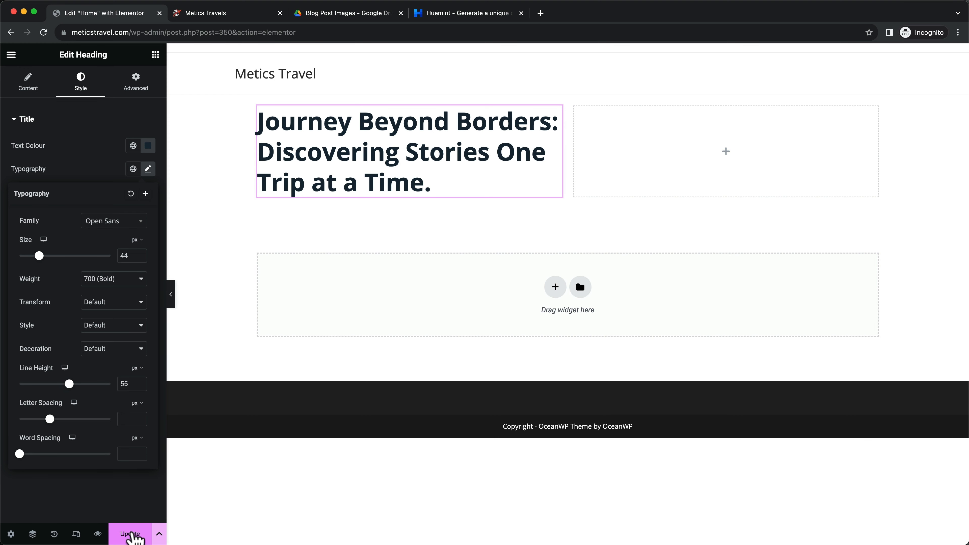
{"action": "left_click", "coordinate": [133, 532]}
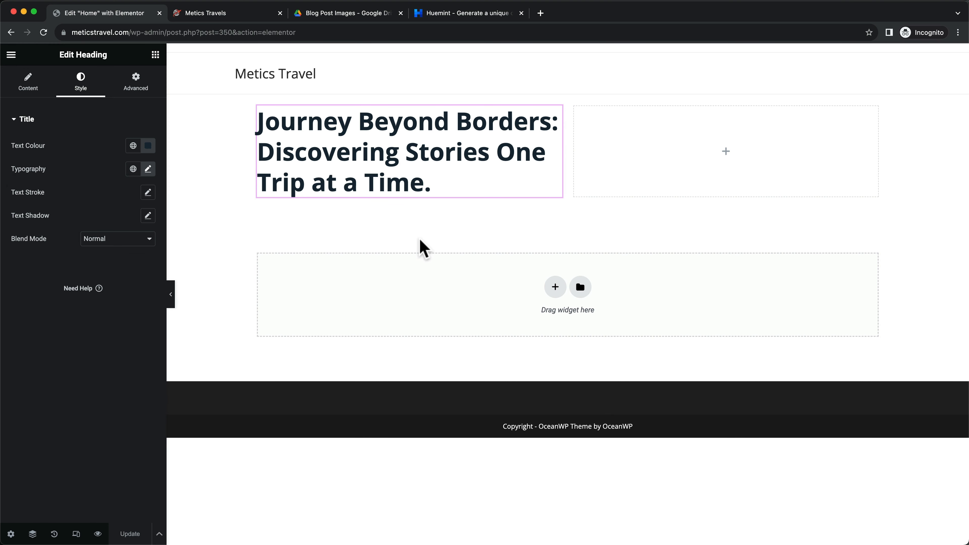
Copy the live site's hero paragraph and add a Text Editor widget below the heading
{"action": "left_click", "coordinate": [229, 13]}
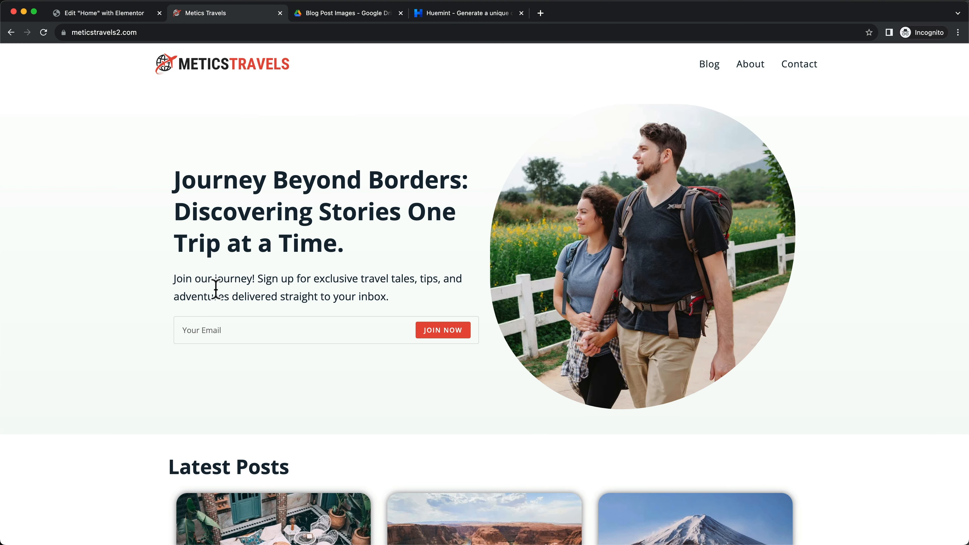
{"action": "left_click_drag", "start_coordinate": [176, 276], "coordinate": [393, 300]}
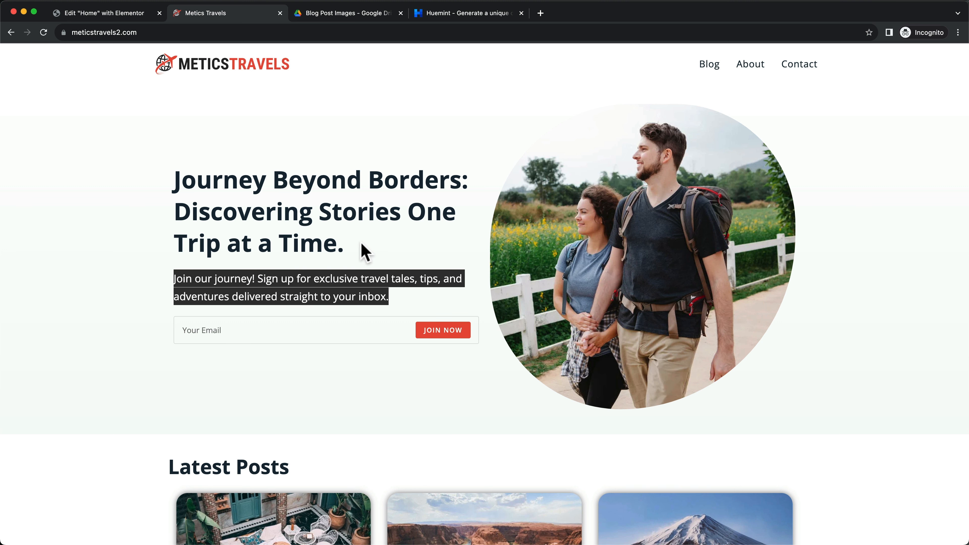
{"action": "left_click", "coordinate": [121, 14]}
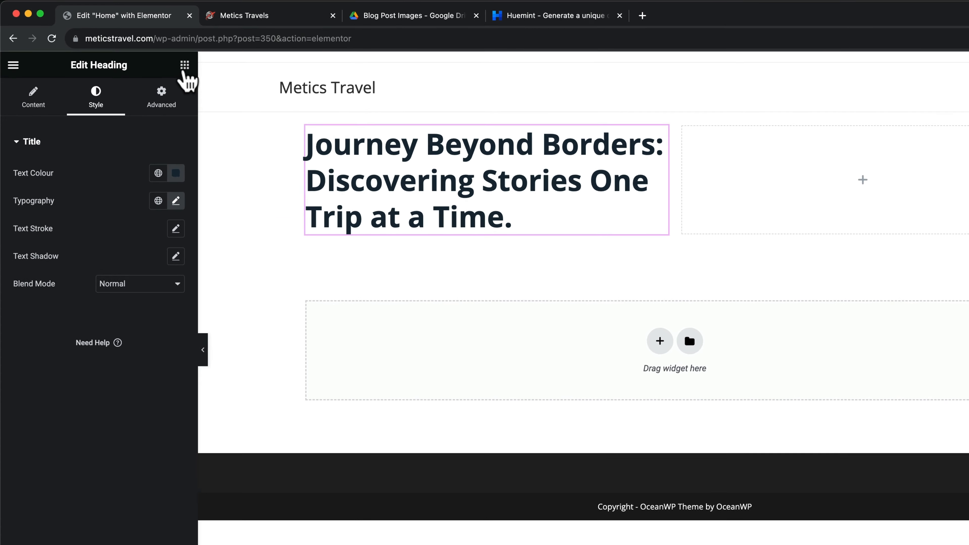
{"action": "left_click", "coordinate": [185, 67]}
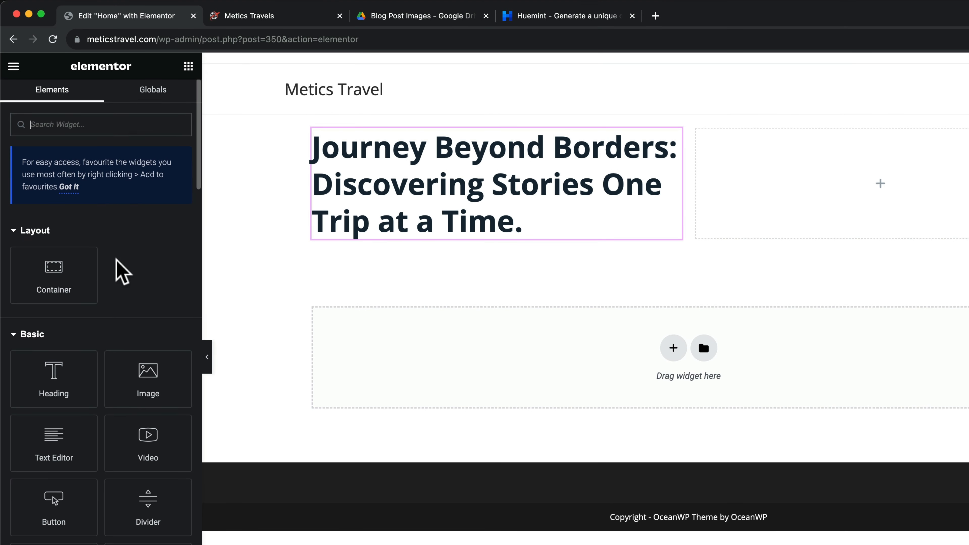
{"action": "scroll", "coordinate": [122, 271], "scroll_direction": "down", "scroll_amount": 3}
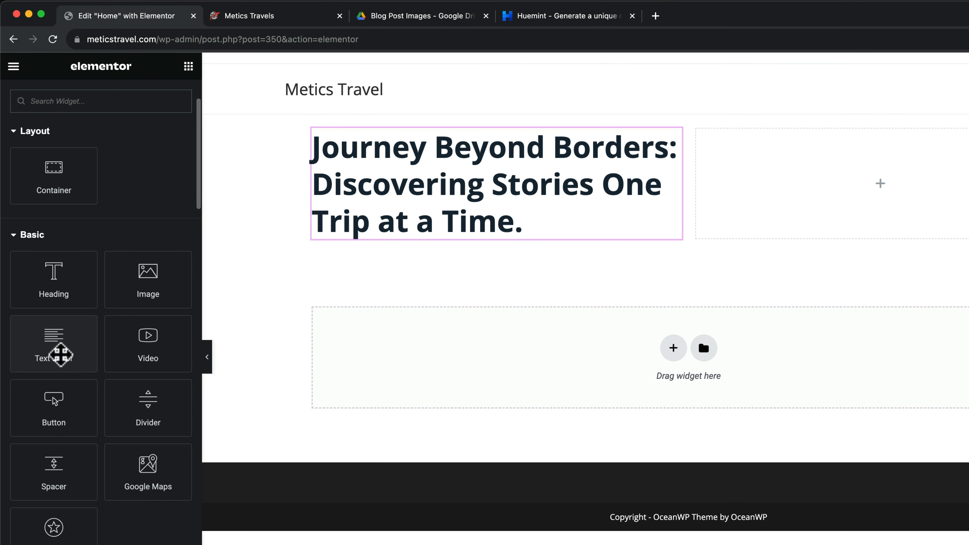
{"action": "left_click_drag", "start_coordinate": [60, 355], "coordinate": [459, 236]}
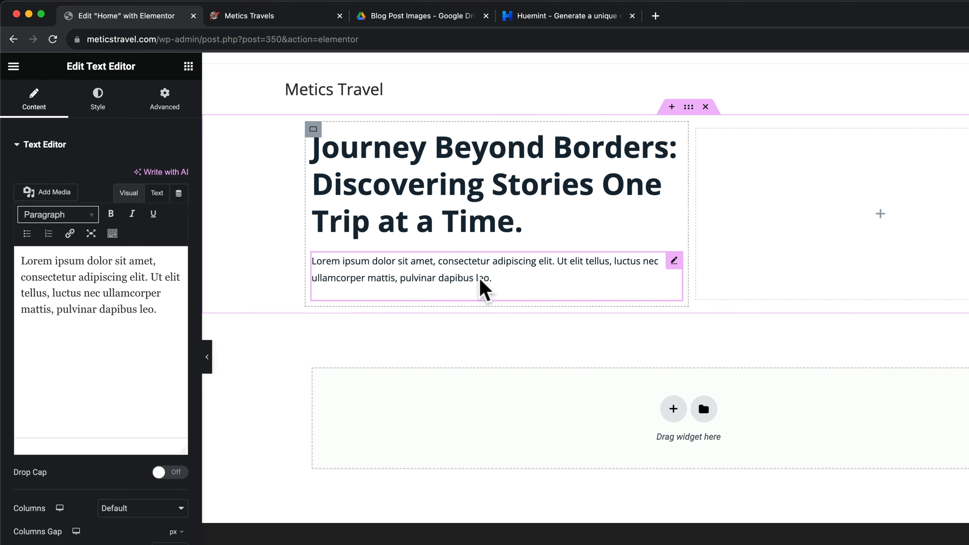
Replace the lorem ipsum with the 'Join our journey!' newsletter sign-up paragraph
{"action": "left_click", "coordinate": [270, 17]}
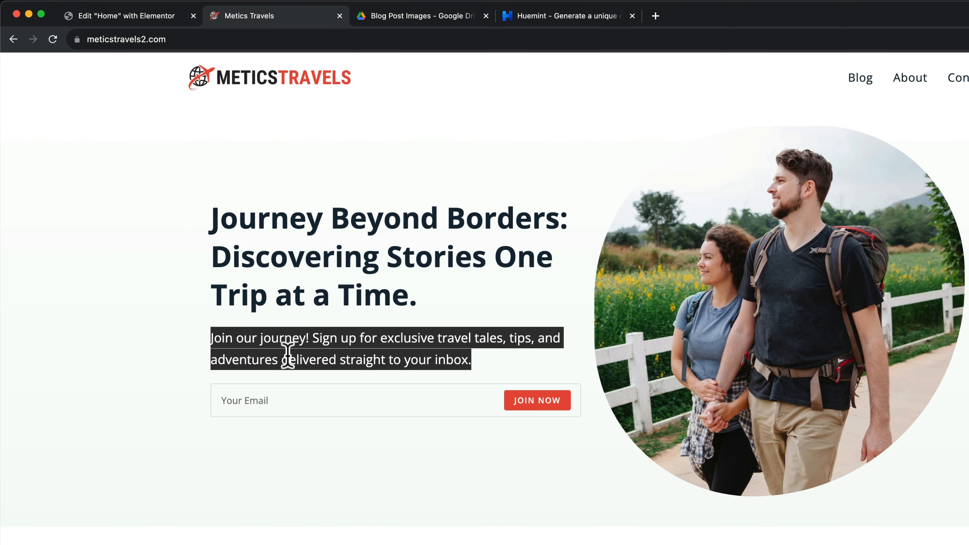
{"action": "left_click", "coordinate": [287, 355]}
{"action": "left_click_drag", "start_coordinate": [211, 334], "coordinate": [489, 357]}
{"action": "key", "text": "super+c"}
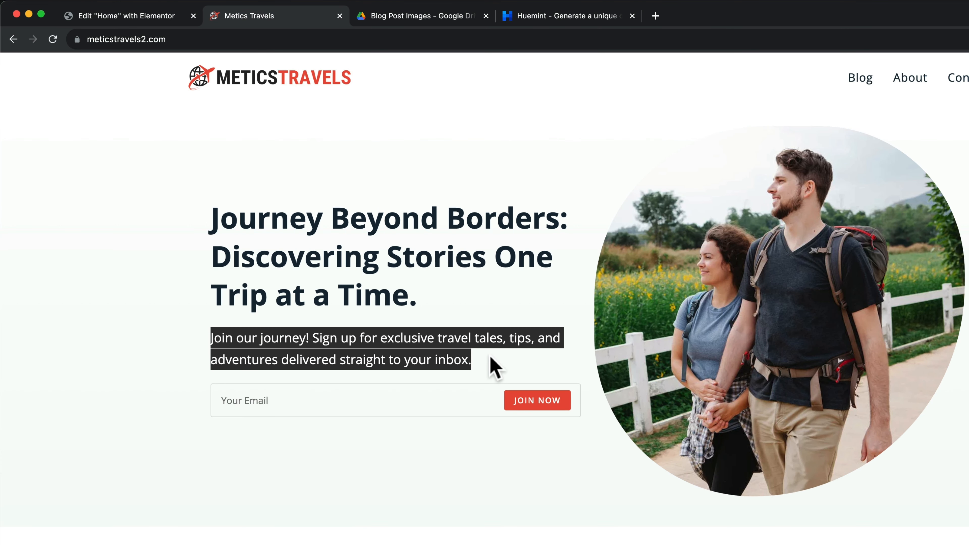
{"action": "left_click", "coordinate": [131, 17]}
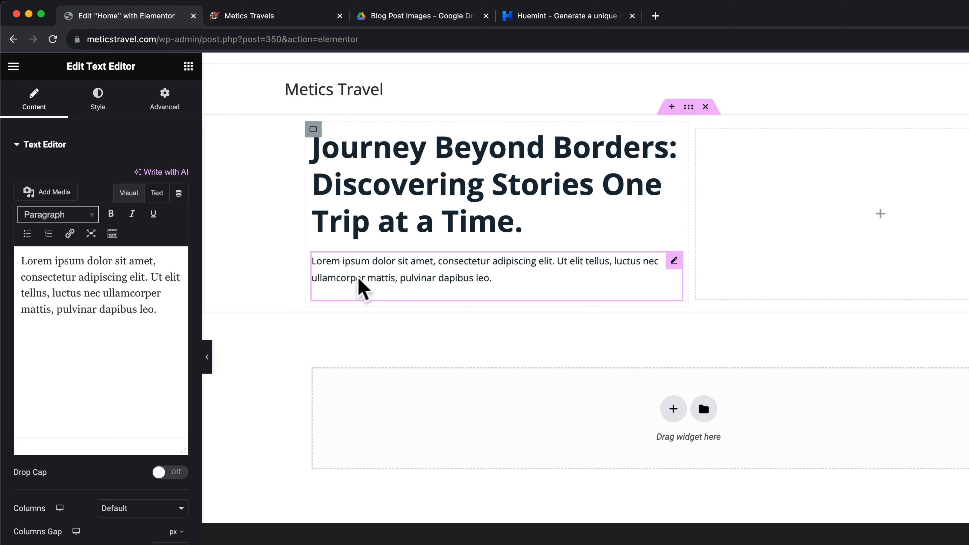
{"action": "left_click_drag", "start_coordinate": [155, 311], "coordinate": [20, 264]}
{"action": "key", "text": "super+v"}
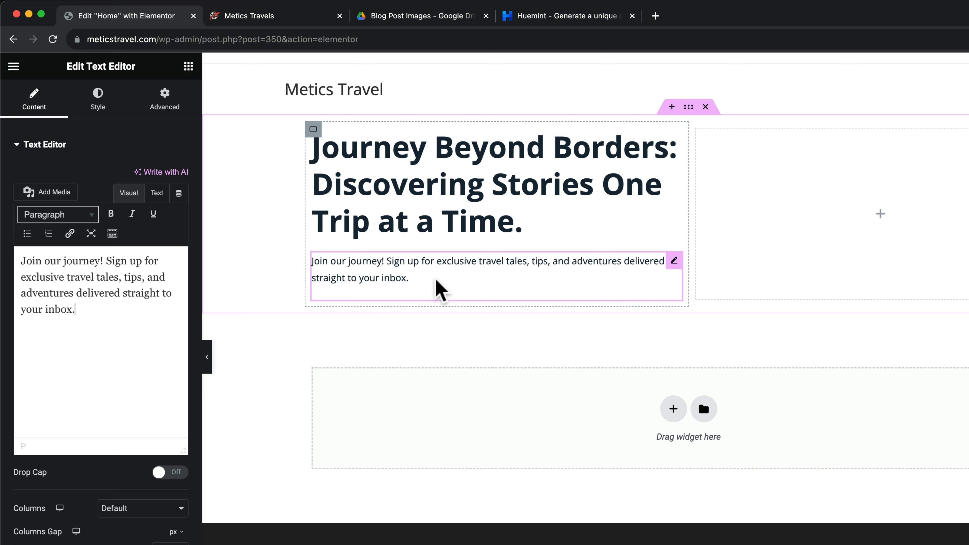
Set the hero paragraph's typography to 17 px size and 27 px line height
{"action": "left_click", "coordinate": [102, 99]}
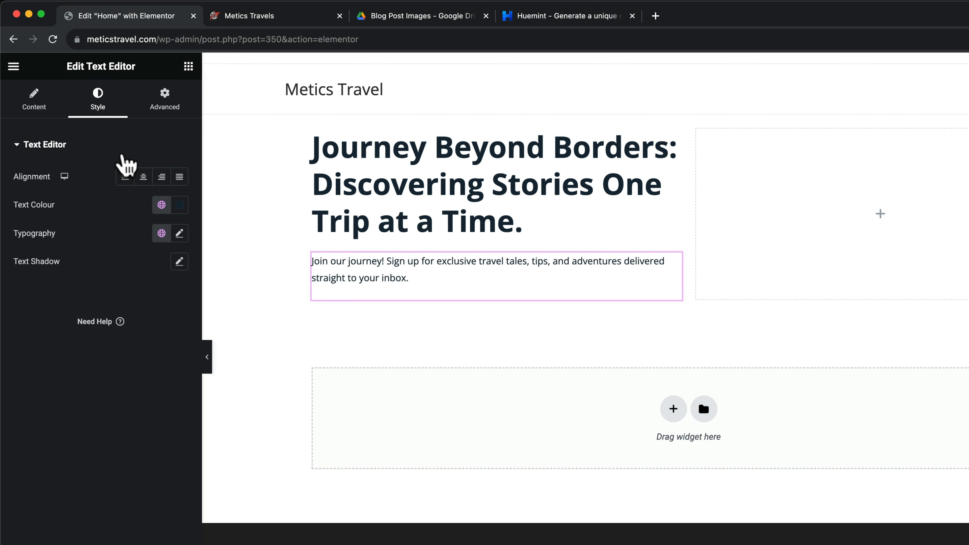
{"action": "left_click", "coordinate": [179, 233]}
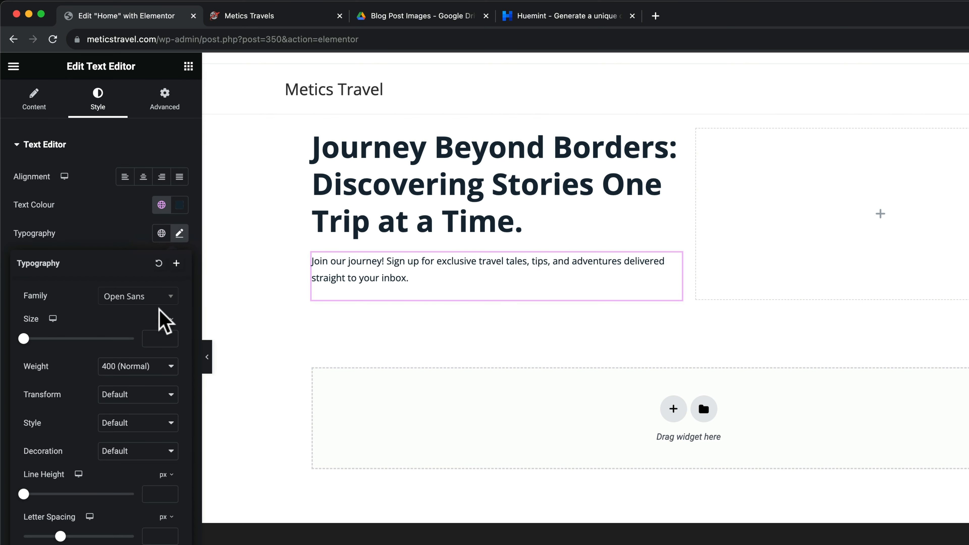
{"action": "left_click_drag", "start_coordinate": [24, 339], "coordinate": [33, 339]}
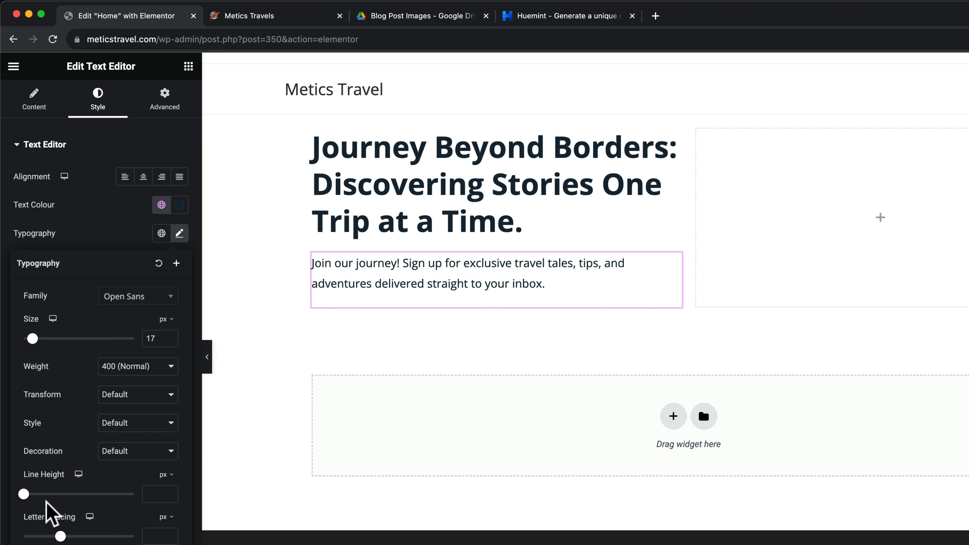
{"action": "left_click_drag", "start_coordinate": [33, 495], "coordinate": [54, 495]}
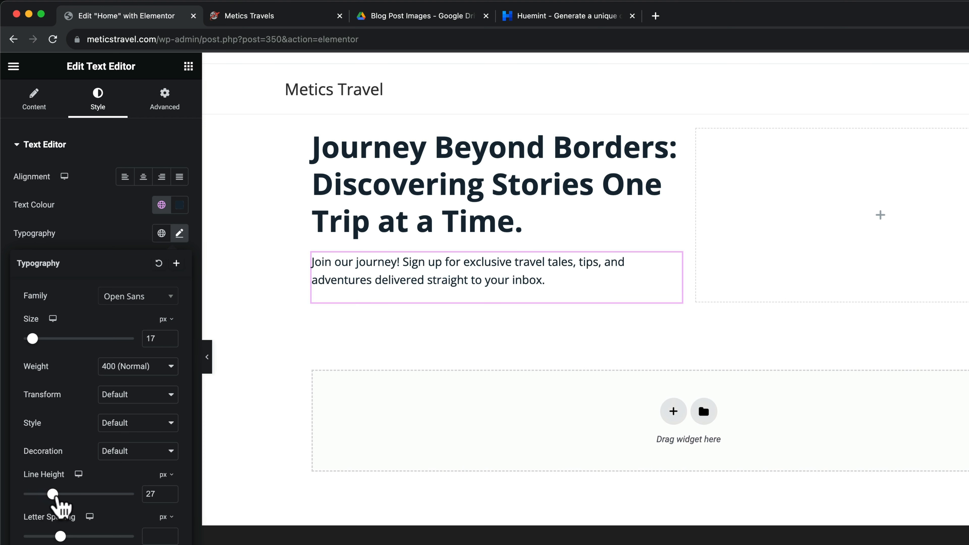
{"action": "left_click", "coordinate": [545, 361]}
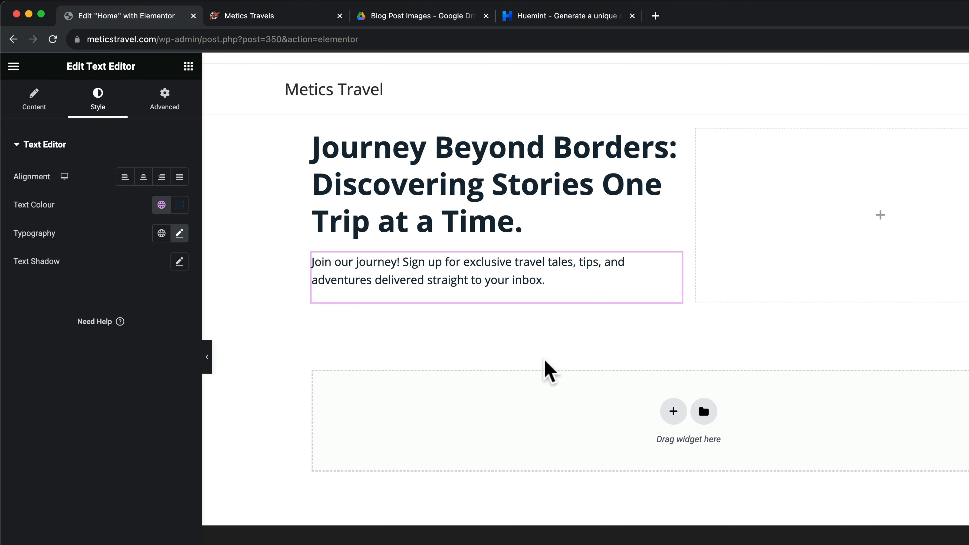
{"action": "left_click", "coordinate": [299, 19]}
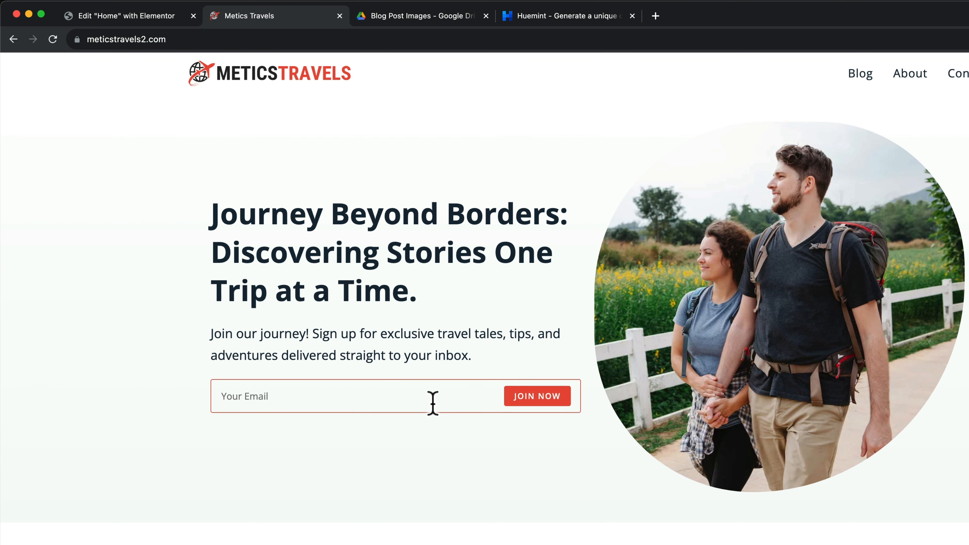
{"action": "scroll", "coordinate": [433, 403], "scroll_direction": "down", "scroll_amount": 1}
{"action": "scroll", "coordinate": [434, 403], "scroll_direction": "up", "scroll_amount": 1}
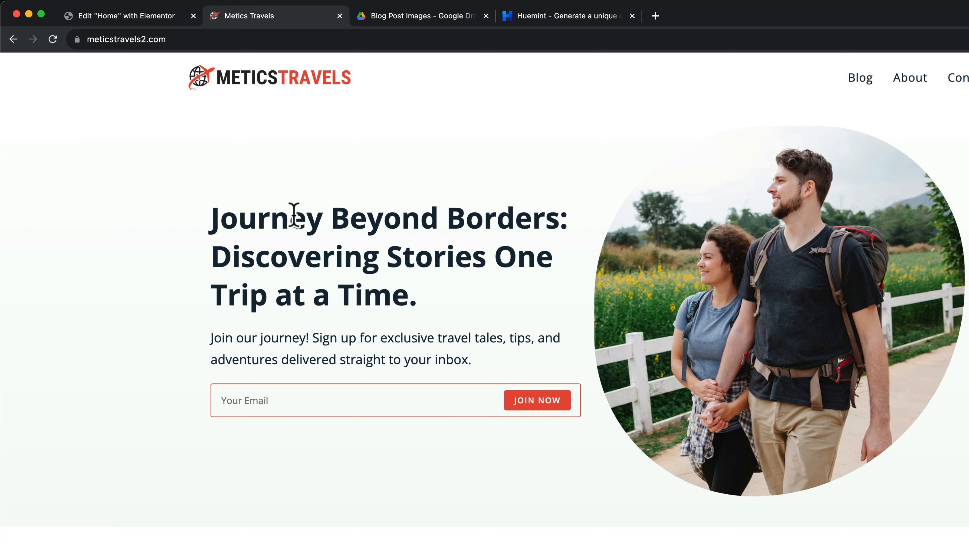
{"action": "left_click", "coordinate": [152, 17]}
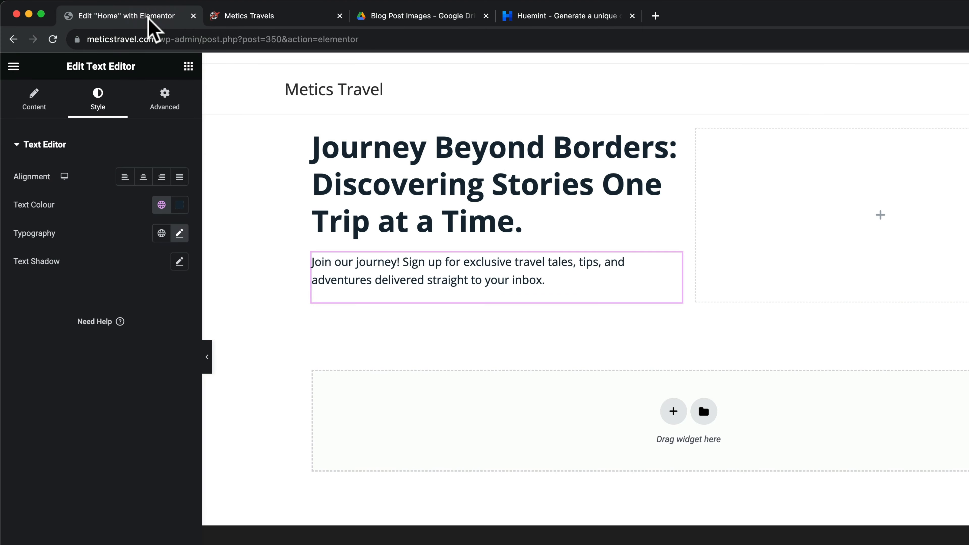
Drag the MailChimp widget from the WordPress category below the hero paragraph
{"action": "left_click", "coordinate": [188, 67]}
{"action": "scroll", "coordinate": [184, 243], "scroll_direction": "down", "scroll_amount": 10}
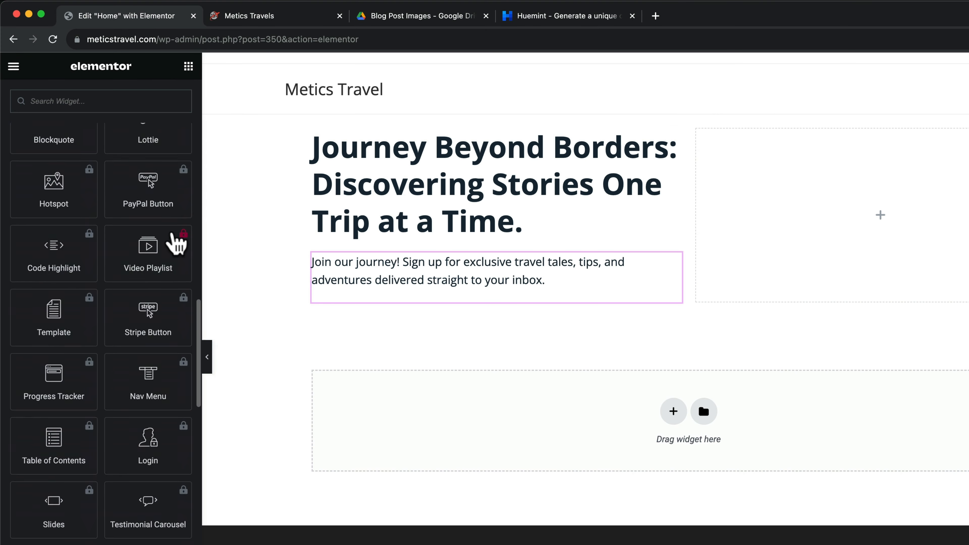
{"action": "scroll", "coordinate": [173, 238], "scroll_direction": "down", "scroll_amount": 15}
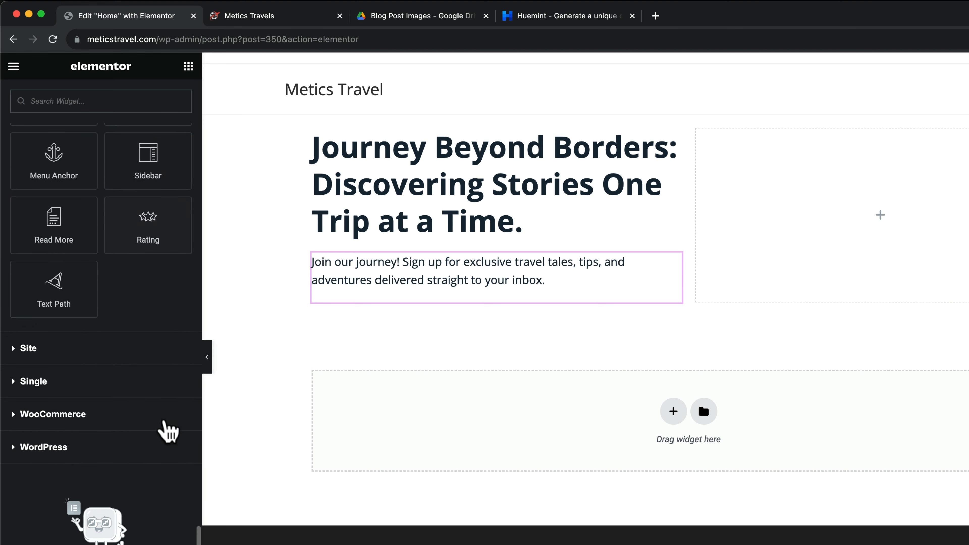
{"action": "left_click", "coordinate": [16, 451]}
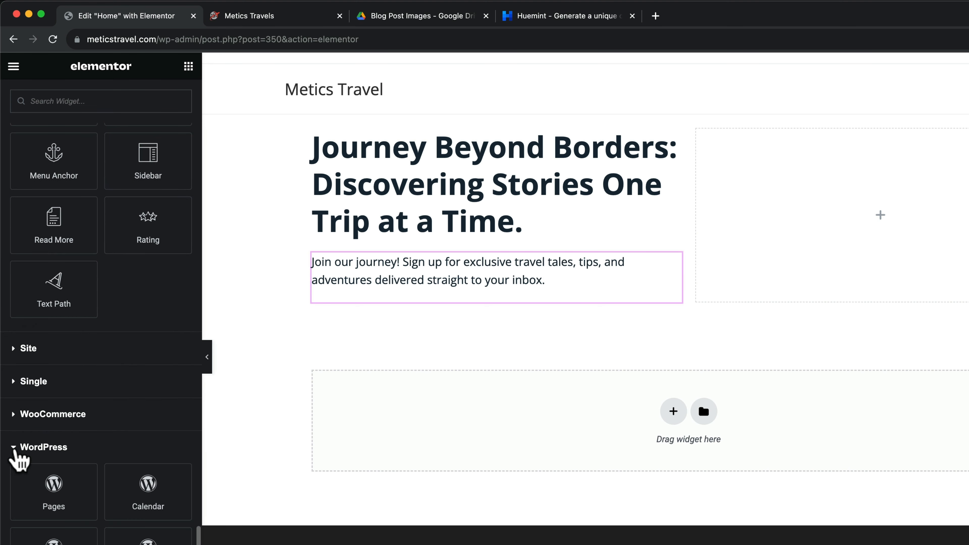
{"action": "scroll", "coordinate": [104, 426], "scroll_direction": "down", "scroll_amount": 6}
{"action": "scroll", "coordinate": [99, 409], "scroll_direction": "down", "scroll_amount": 12}
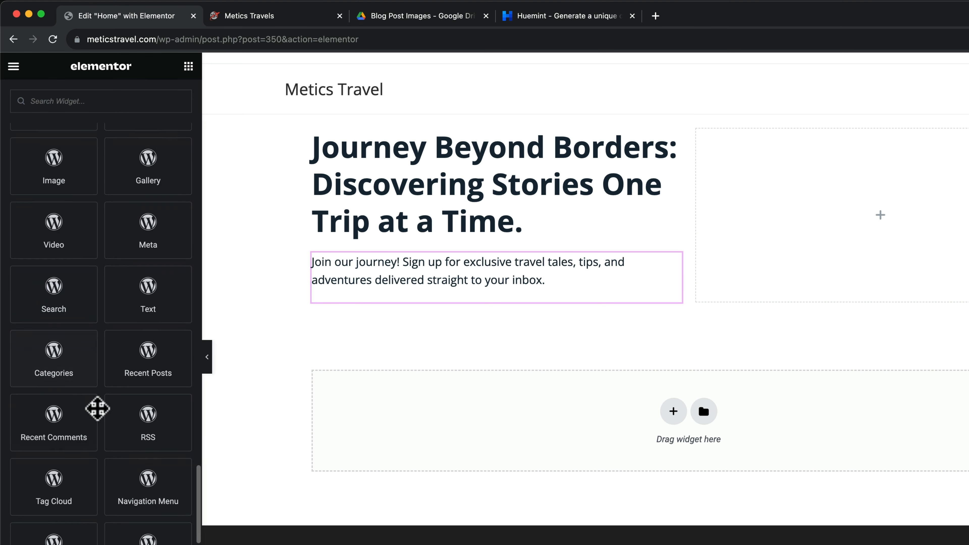
{"action": "scroll", "coordinate": [97, 407], "scroll_direction": "down", "scroll_amount": 7}
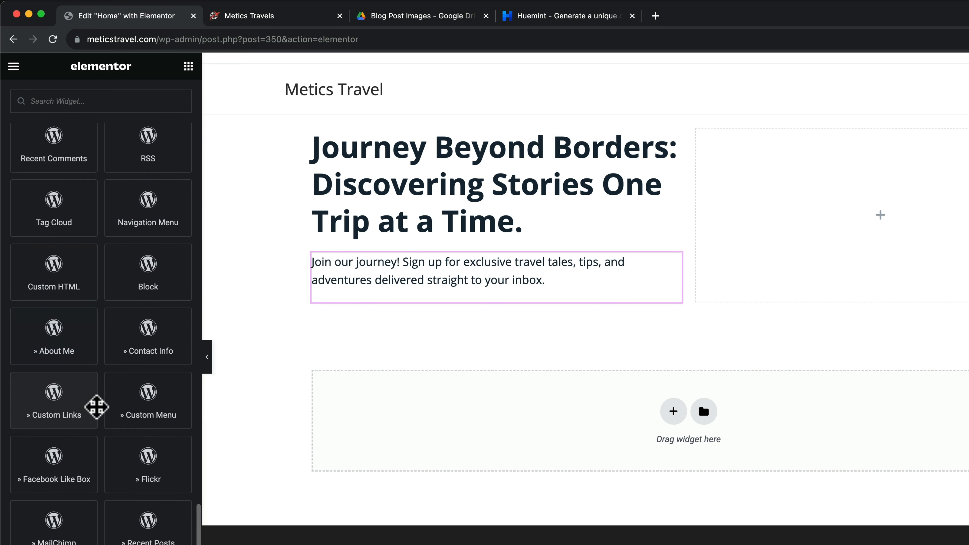
{"action": "scroll", "coordinate": [107, 359], "scroll_direction": "down", "scroll_amount": 1}
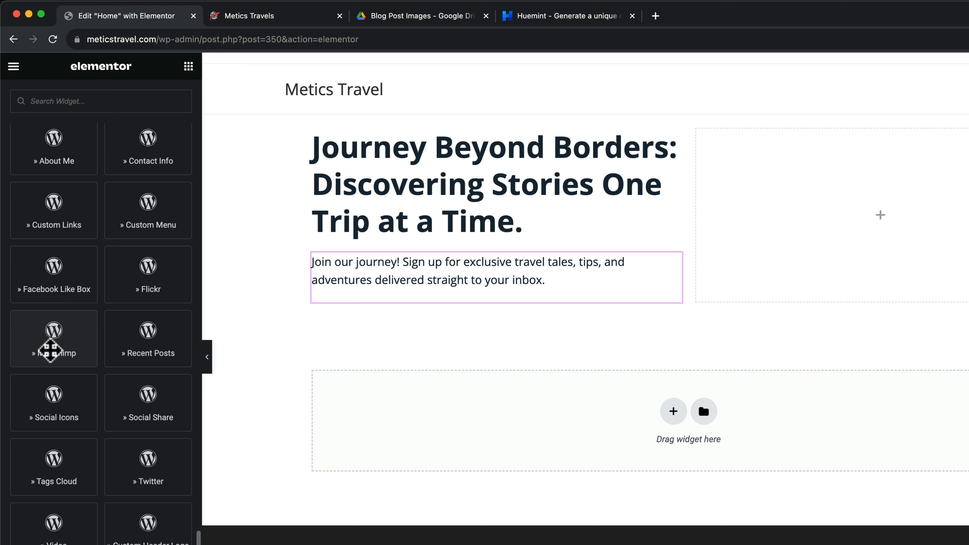
{"action": "left_click_drag", "start_coordinate": [45, 350], "coordinate": [472, 309]}
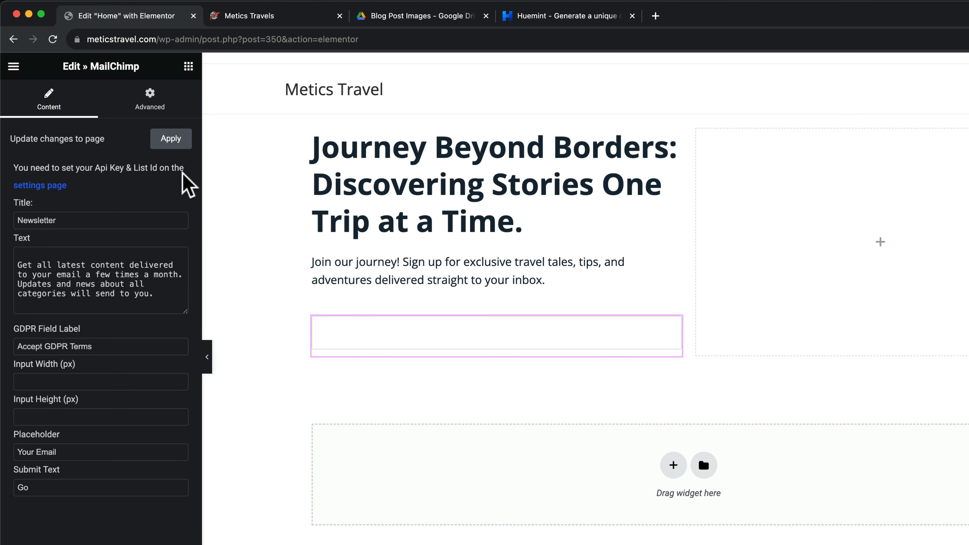
Clear the form's title, description and GDPR label, and relabel the button 'Join'
{"action": "left_click_drag", "start_coordinate": [71, 219], "coordinate": [19, 220]}
{"action": "key", "text": "BackSpace"}
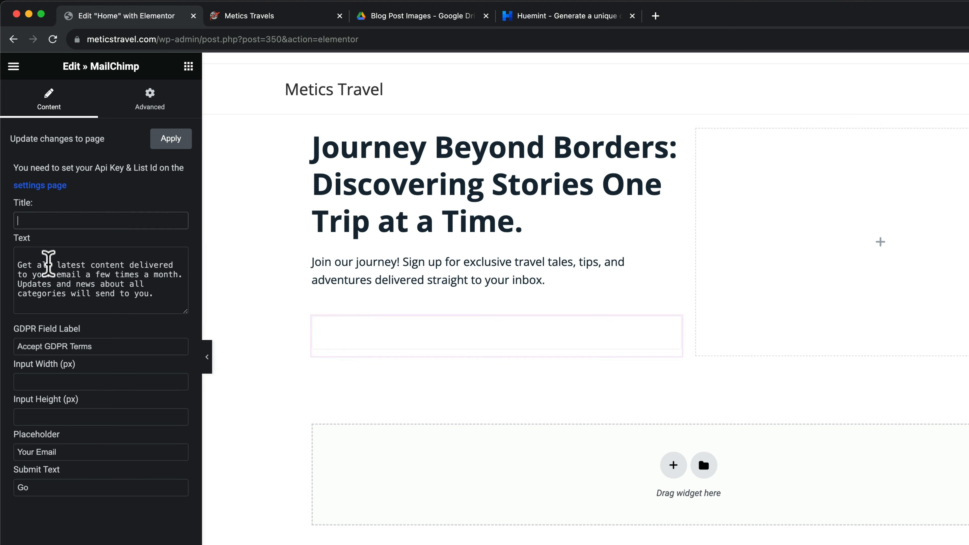
{"action": "left_click_drag", "start_coordinate": [154, 295], "coordinate": [19, 262]}
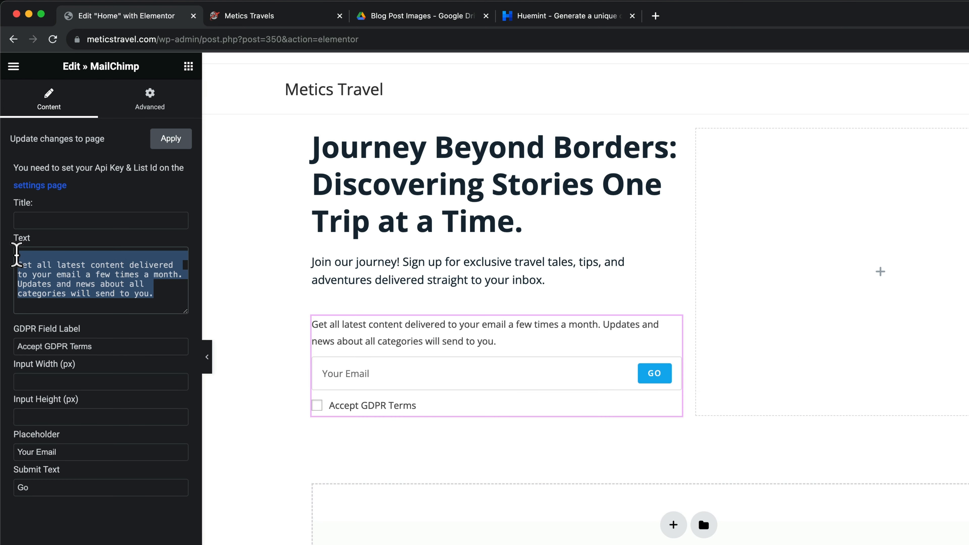
{"action": "key", "text": "BackSpace"}
{"action": "left_click_drag", "start_coordinate": [97, 350], "coordinate": [21, 347]}
{"action": "key", "text": "BackSpace"}
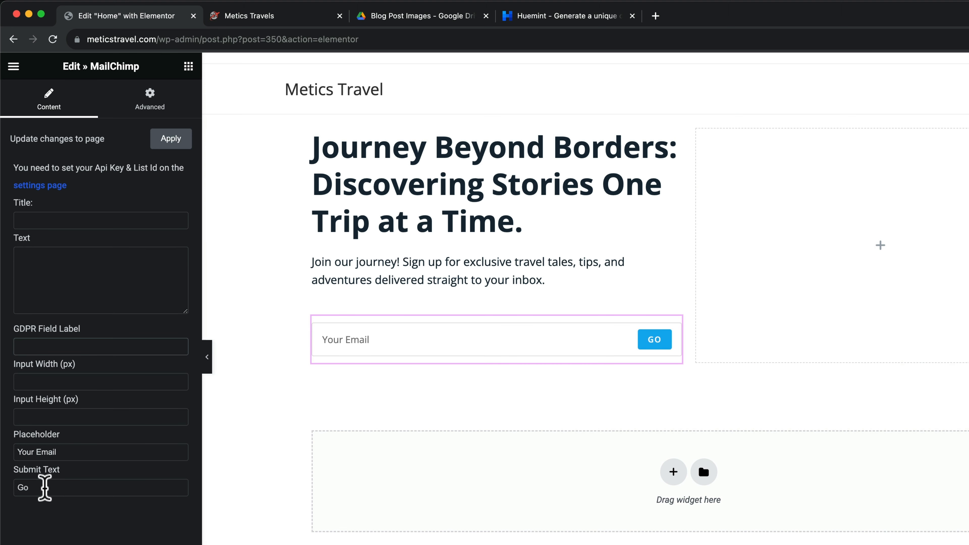
{"action": "double_click", "coordinate": [36, 488]}
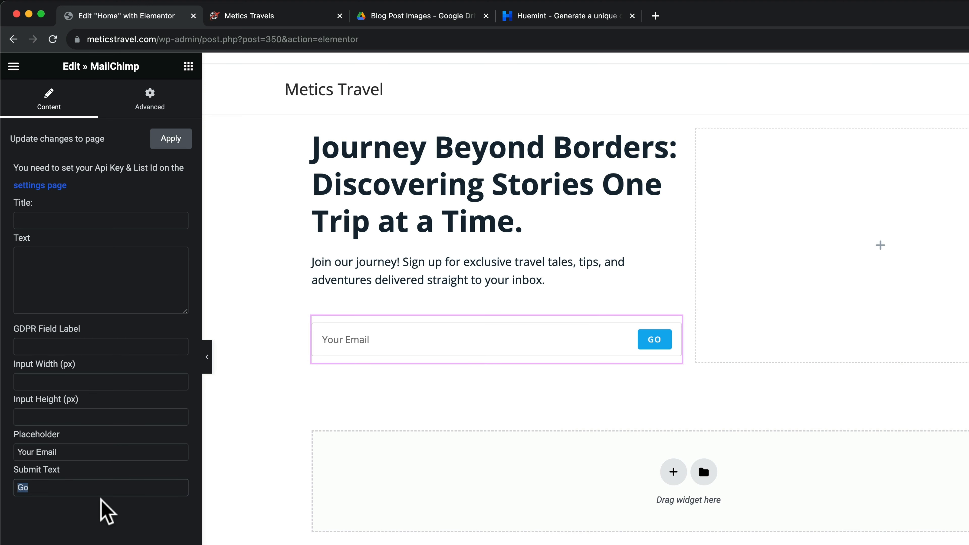
{"action": "type", "text": "Join"}
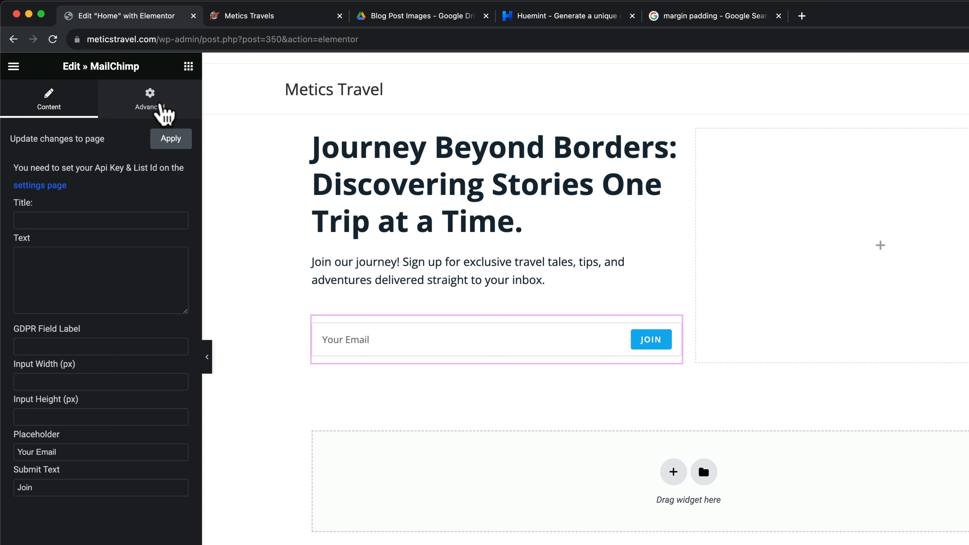
Open the MailChimp form's Advanced layout settings and look up margin versus padding
{"action": "left_click", "coordinate": [164, 115]}
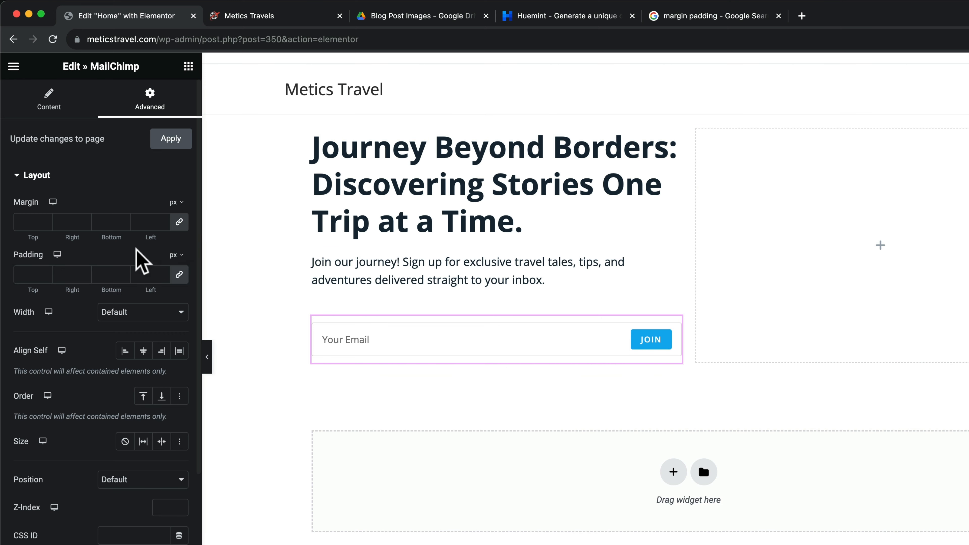
{"action": "left_click", "coordinate": [717, 18]}
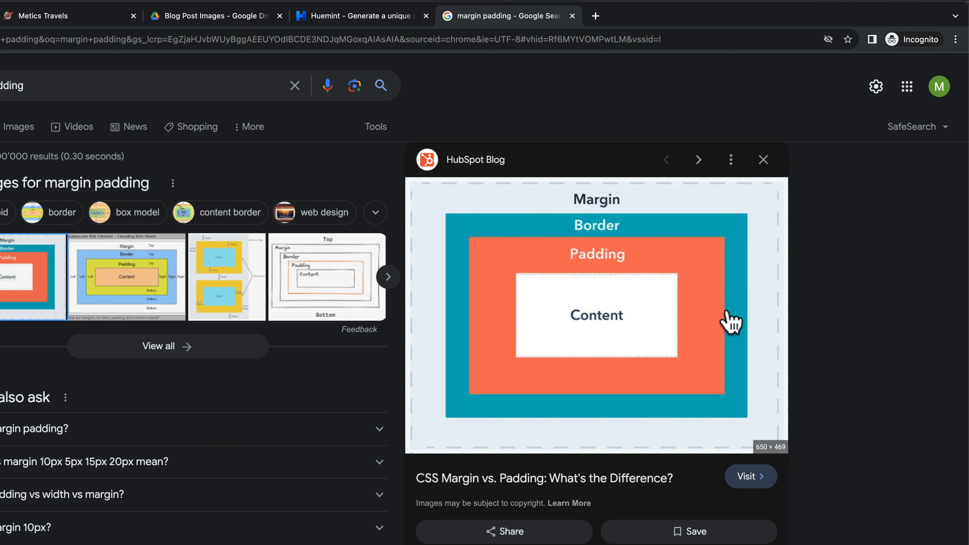
{"action": "left_click", "coordinate": [0, 16]}
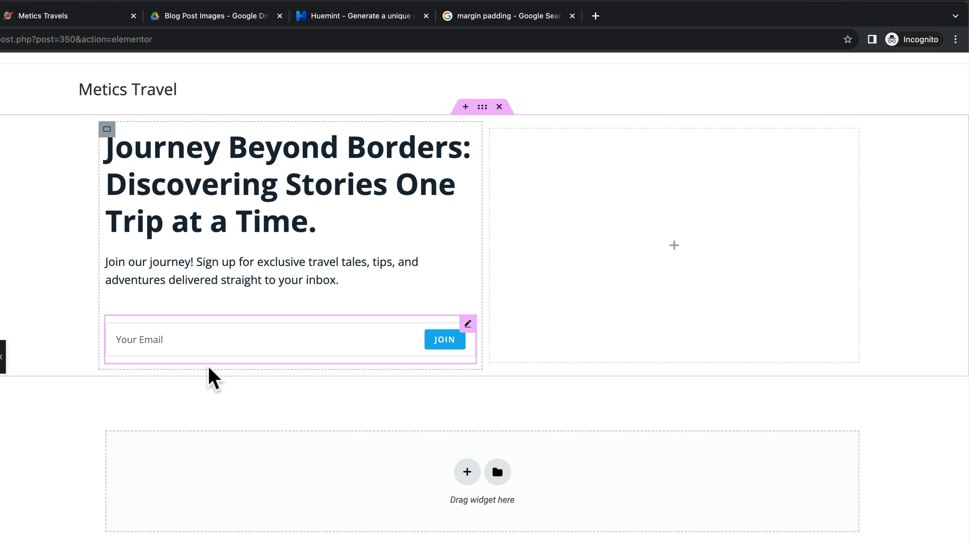
{"action": "left_click", "coordinate": [494, 19]}
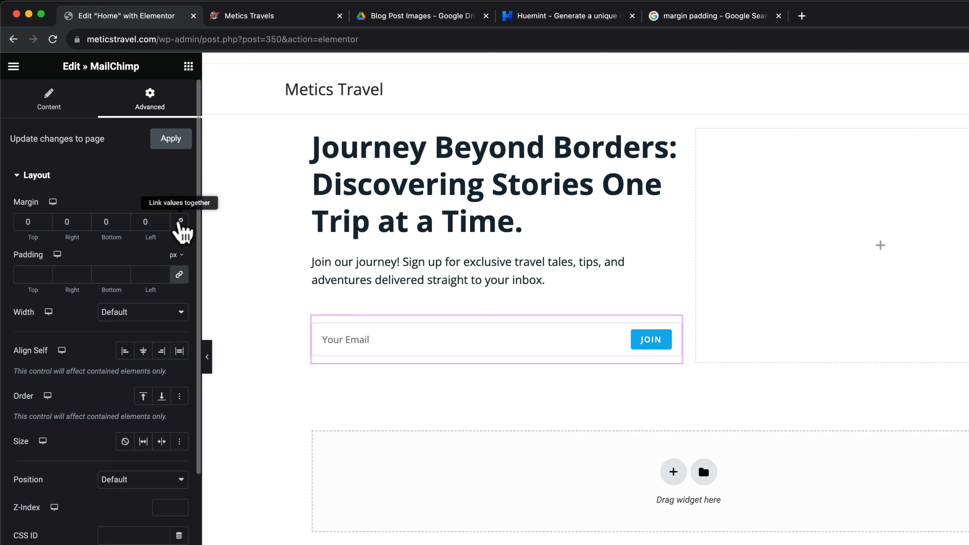
Step the MailChimp form's Advanced top margin down to -28 px
{"action": "left_click", "coordinate": [45, 225]}
{"action": "left_click", "coordinate": [45, 225]}
{"action": "left_click", "coordinate": [45, 225]}
{"action": "left_click", "coordinate": [45, 225]}
{"action": "left_click", "coordinate": [45, 224]}
{"action": "left_click", "coordinate": [45, 224]}
{"action": "left_click", "coordinate": [45, 224]}
{"action": "left_click", "coordinate": [44, 224]}
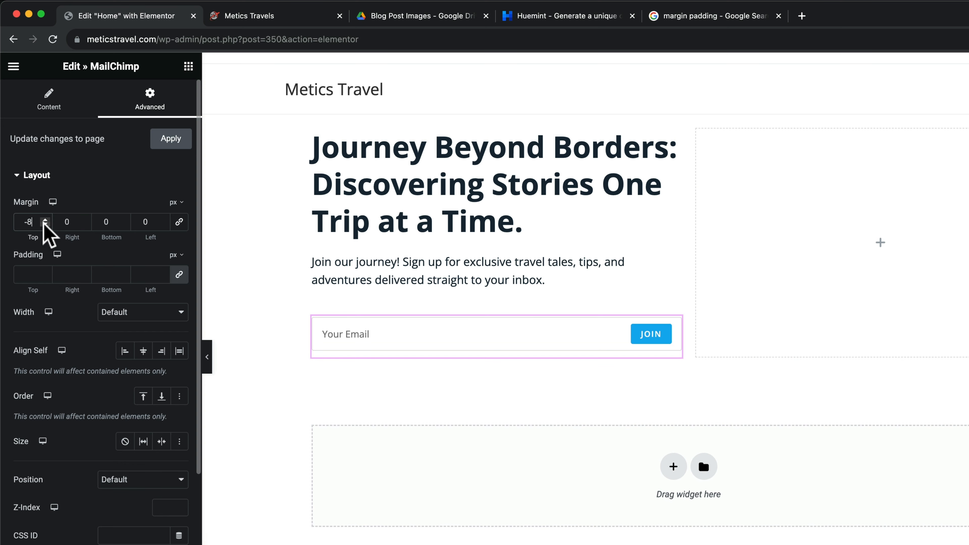
{"action": "left_click", "coordinate": [45, 224]}
{"action": "left_click", "coordinate": [45, 225]}
{"action": "left_click", "coordinate": [45, 225]}
{"action": "left_click", "coordinate": [45, 225]}
{"action": "left_click", "coordinate": [45, 224]}
{"action": "left_click", "coordinate": [45, 224]}
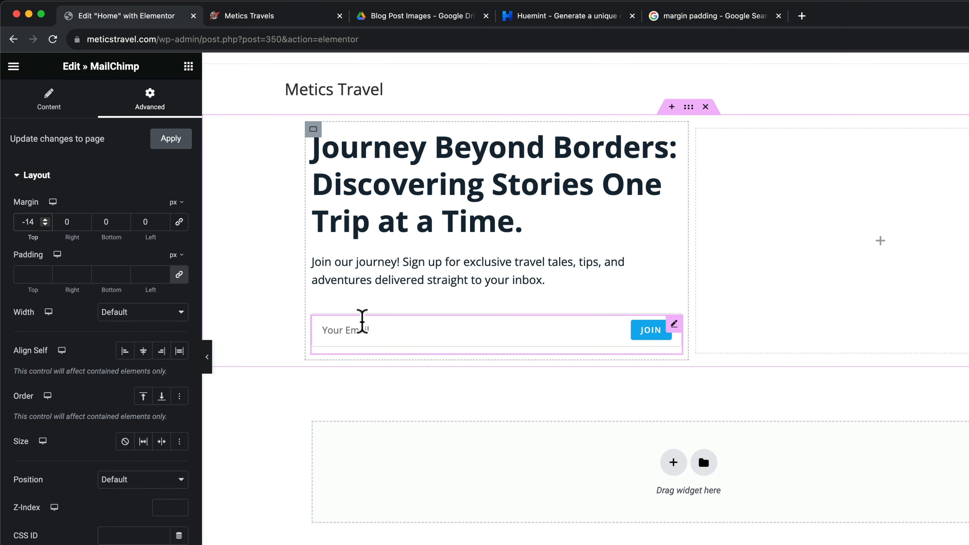
{"action": "left_click", "coordinate": [45, 224]}
{"action": "left_click", "coordinate": [45, 225]}
{"action": "left_click", "coordinate": [44, 225]}
{"action": "left_click", "coordinate": [45, 224]}
{"action": "left_click", "coordinate": [45, 225]}
{"action": "left_click", "coordinate": [45, 224]}
{"action": "left_click", "coordinate": [45, 224]}
{"action": "left_click", "coordinate": [45, 224]}
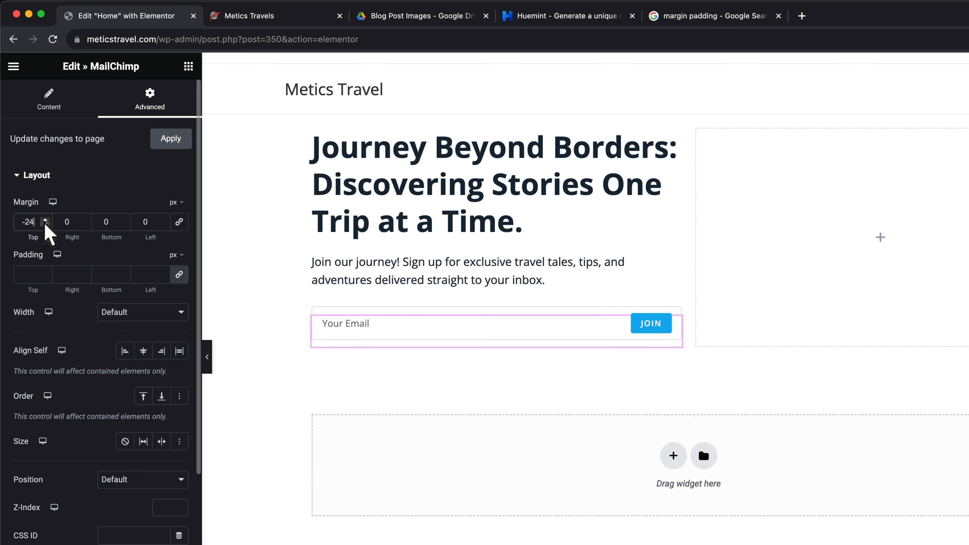
{"action": "left_click", "coordinate": [45, 224]}
{"action": "left_click", "coordinate": [45, 224]}
{"action": "left_click", "coordinate": [45, 224]}
{"action": "left_click", "coordinate": [45, 224]}
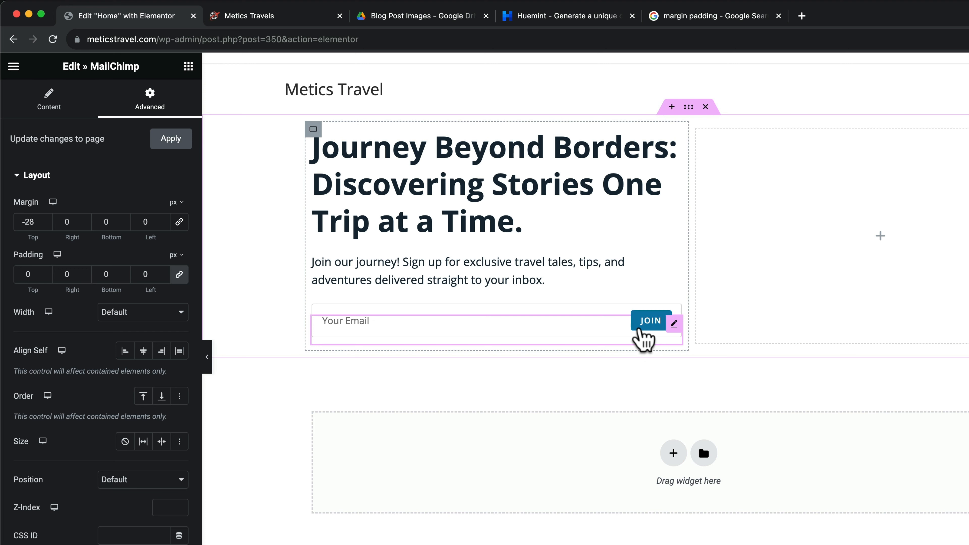
Look up the red accent's hex code EA4D3D in Huemint, then return to Elementor
{"action": "left_click", "coordinate": [548, 21]}
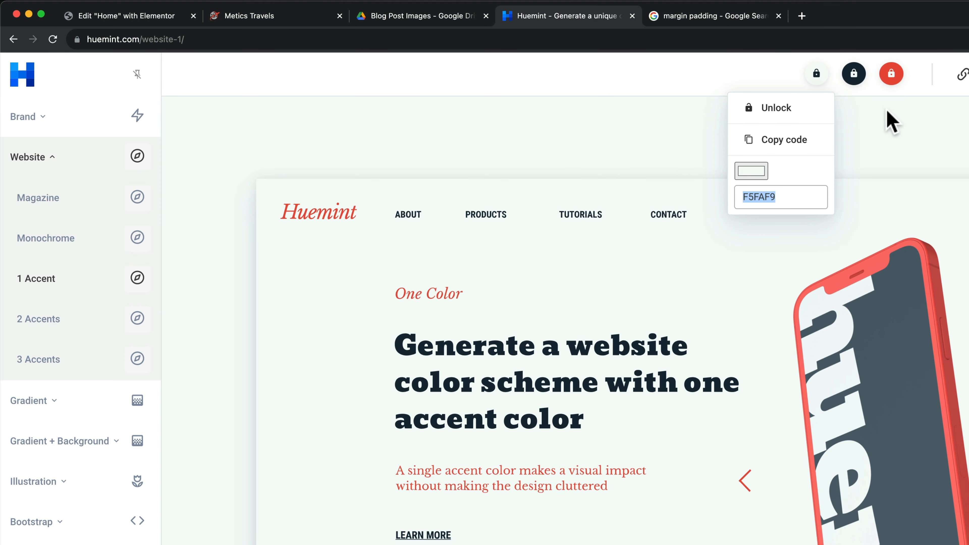
{"action": "left_click", "coordinate": [894, 76]}
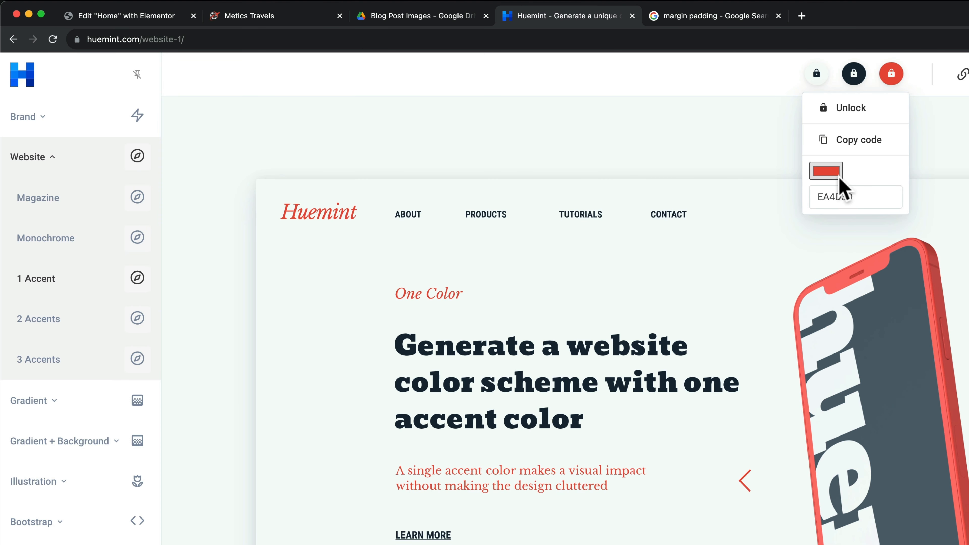
{"action": "left_click", "coordinate": [152, 19]}
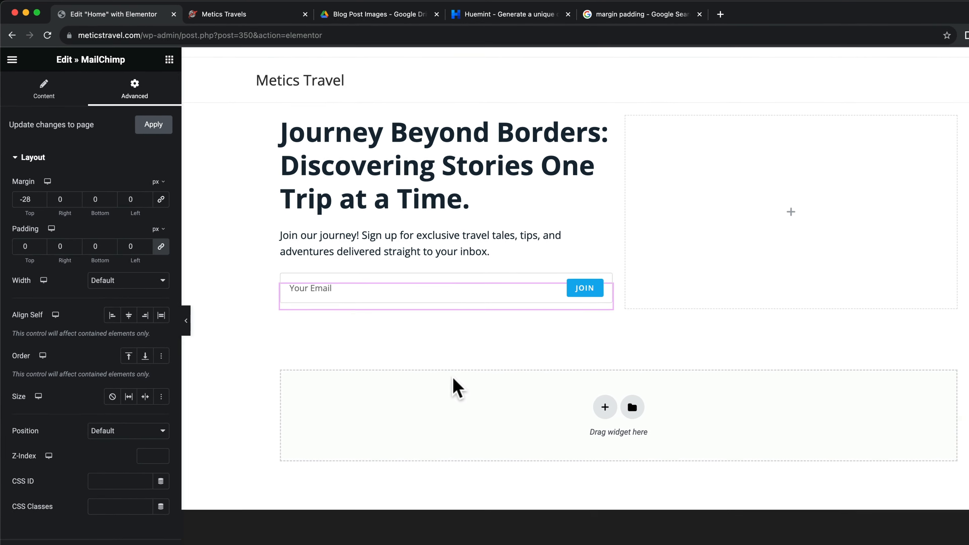
Update the page and load the site address in a new tab beside the editor
{"action": "left_click", "coordinate": [132, 534]}
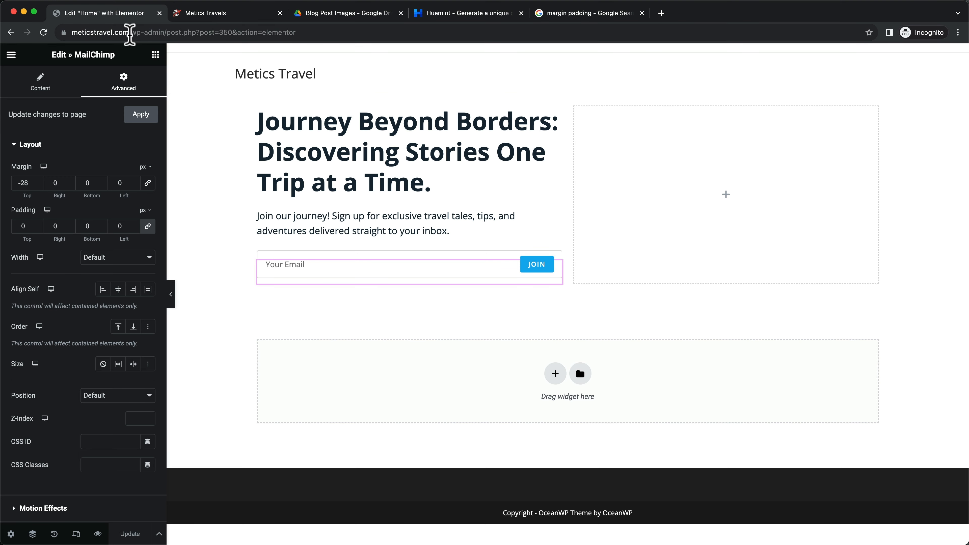
{"action": "left_click_drag", "start_coordinate": [130, 33], "coordinate": [65, 32]}
{"action": "key", "text": "super+c"}
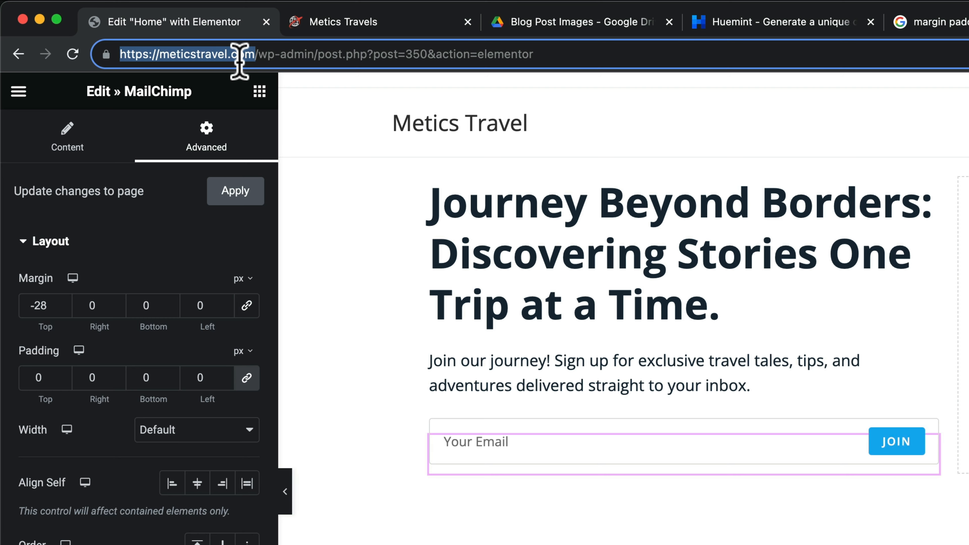
{"action": "left_click", "coordinate": [890, 18]}
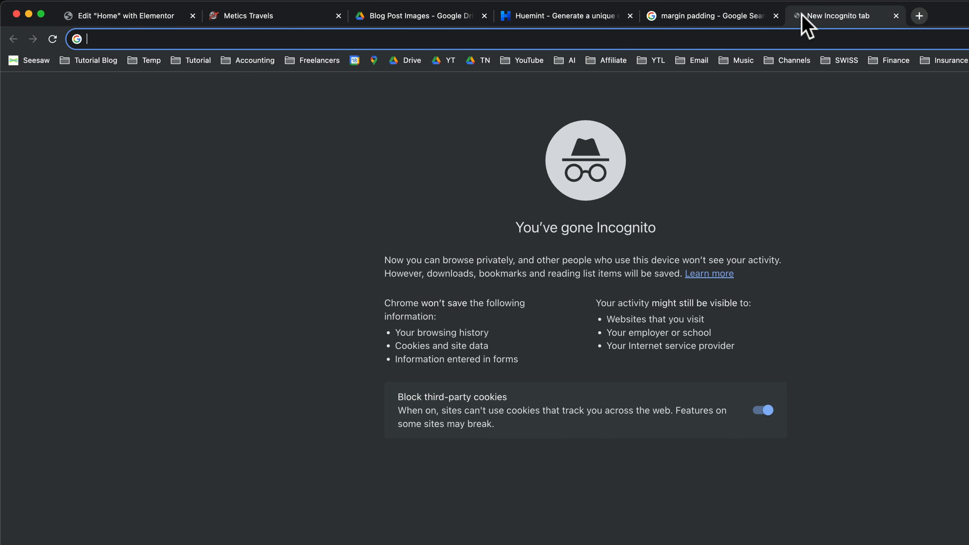
{"action": "left_click_drag", "start_coordinate": [815, 17], "coordinate": [266, 25]}
{"action": "key", "text": "super+v"}
{"action": "key", "text": "Return"}
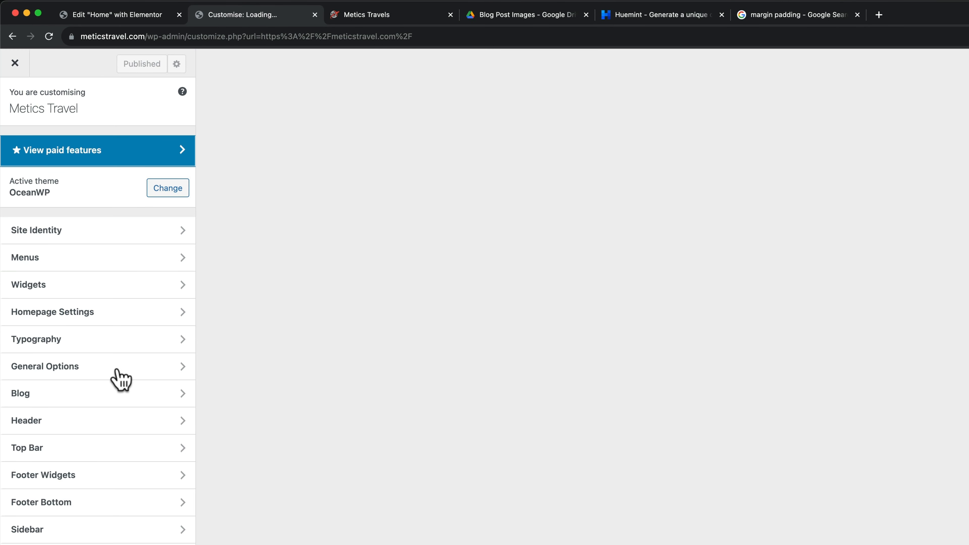
Open General Options > General Styling in the OceanWP Customizer
{"action": "left_click", "coordinate": [116, 371]}
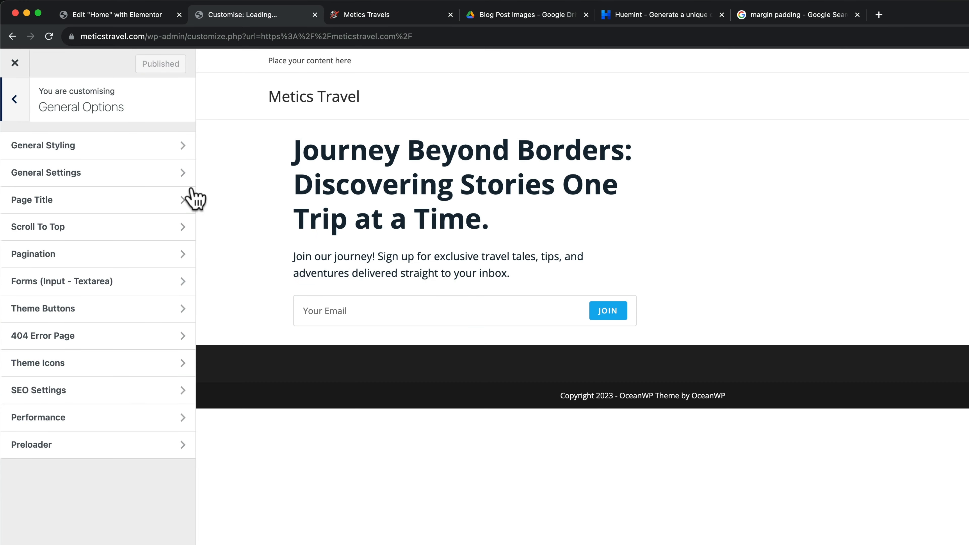
{"action": "left_click", "coordinate": [116, 146]}
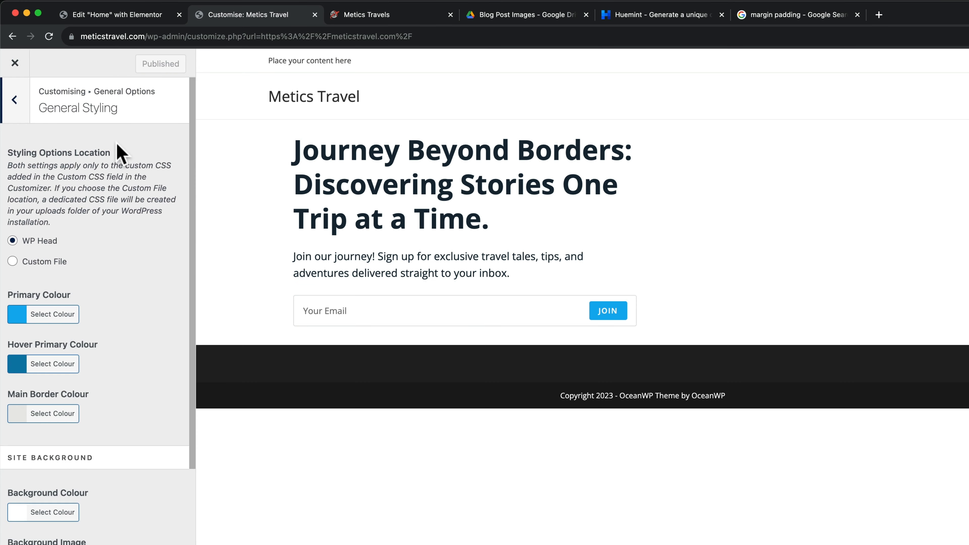
{"action": "scroll", "coordinate": [117, 327], "scroll_direction": "down", "scroll_amount": 5}
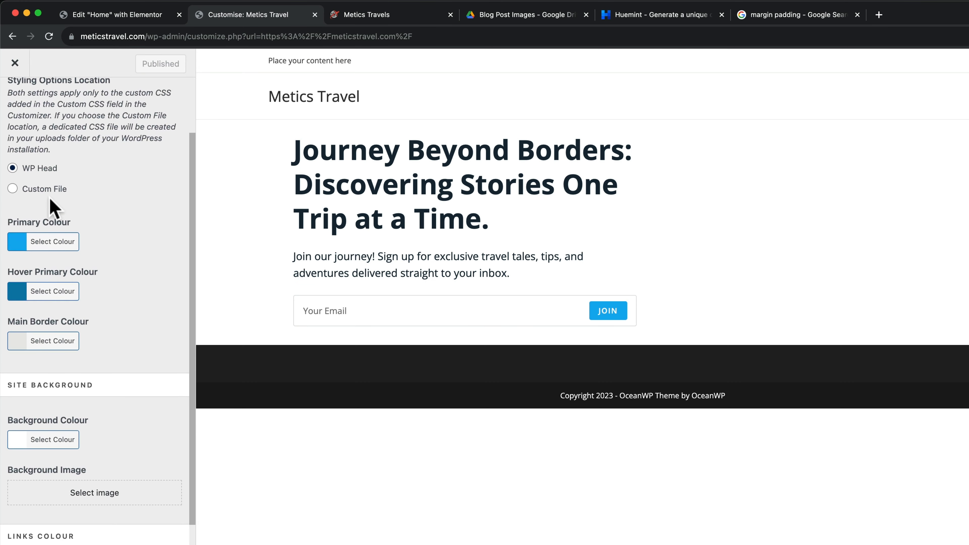
{"action": "scroll", "coordinate": [97, 236], "scroll_direction": "down", "scroll_amount": 1}
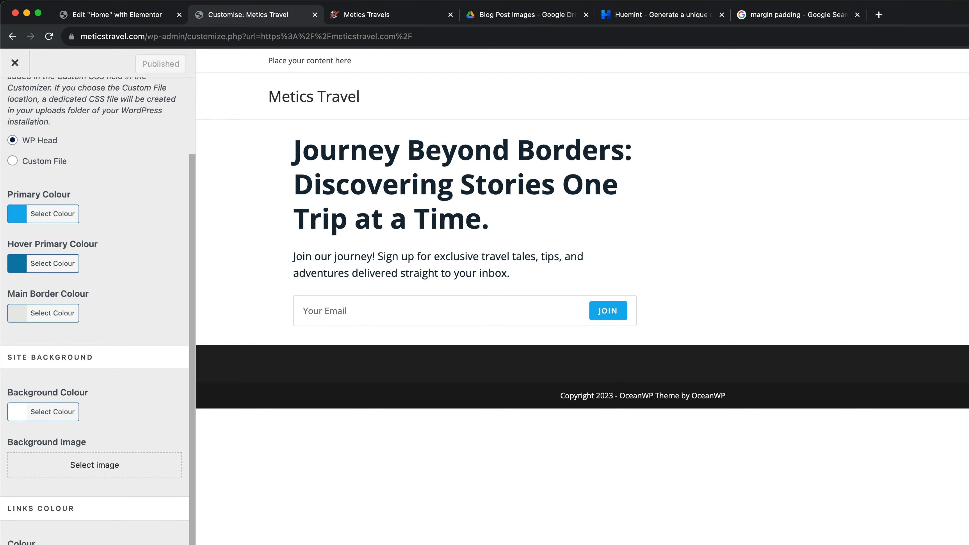
Select the red hex code EA4D3D in Huemint for copying and return to the Customizer
{"action": "left_click", "coordinate": [641, 27]}
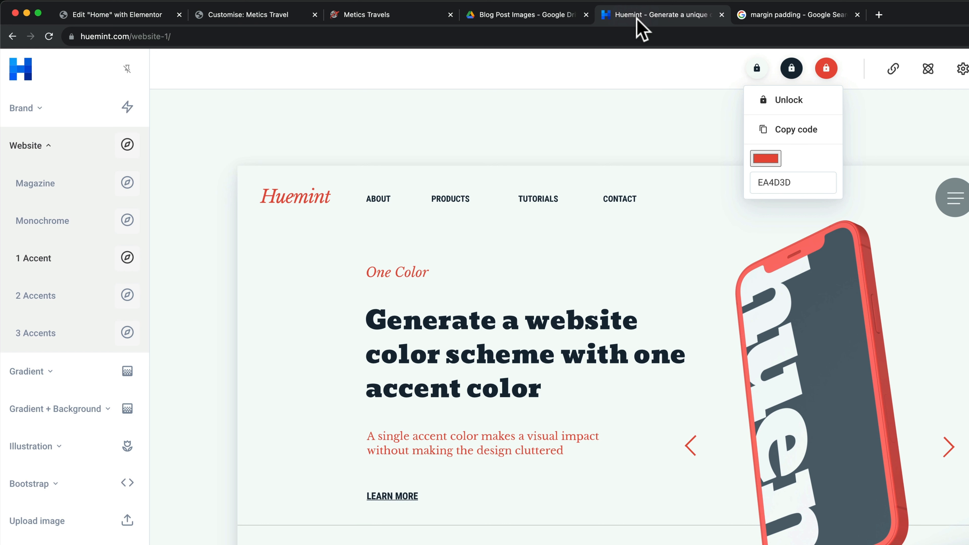
{"action": "left_click", "coordinate": [832, 72]}
{"action": "left_click", "coordinate": [828, 72]}
{"action": "left_click_drag", "start_coordinate": [800, 185], "coordinate": [729, 185]}
{"action": "left_click", "coordinate": [827, 72]}
{"action": "double_click", "coordinate": [795, 182]}
{"action": "key", "text": "super+c"}
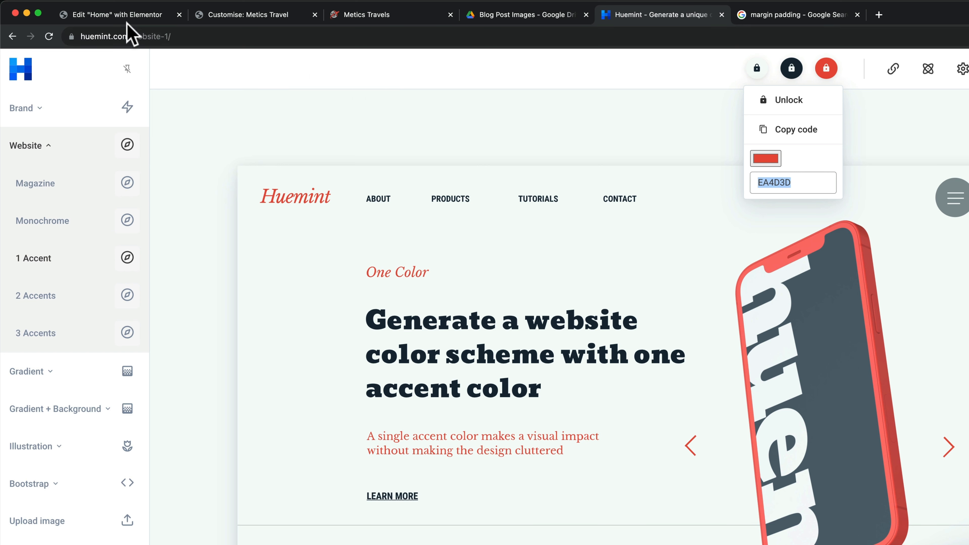
{"action": "left_click", "coordinate": [217, 20]}
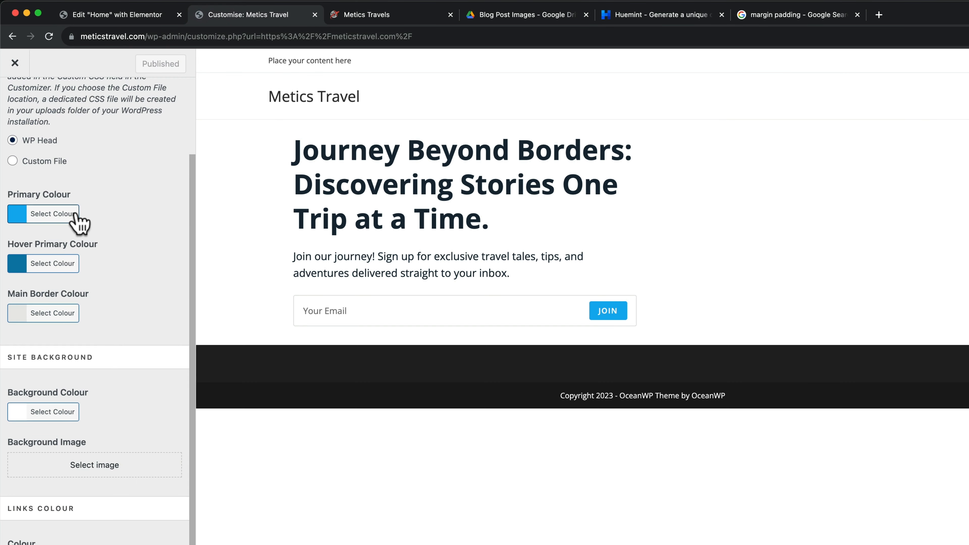
Set the Primary Colour to red EA4D3D
{"action": "left_click", "coordinate": [19, 216]}
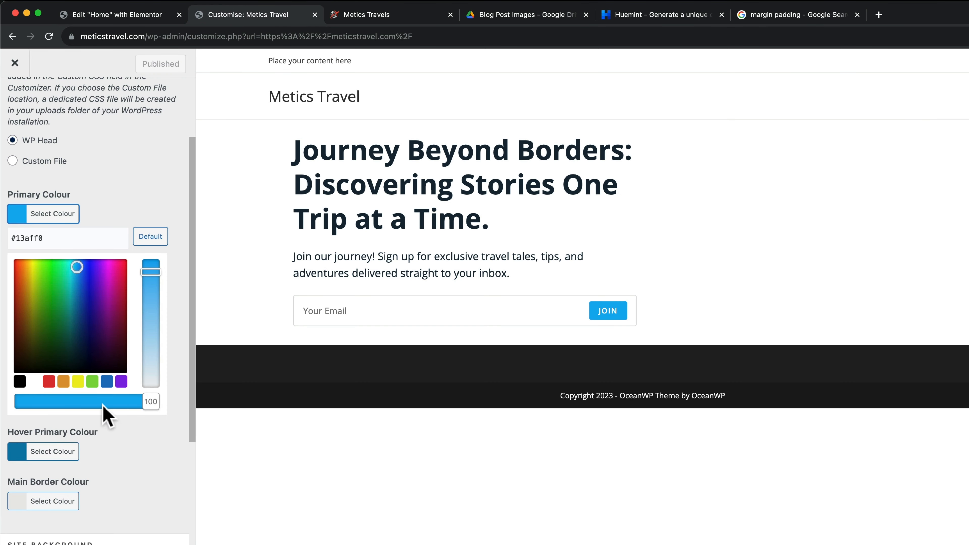
{"action": "left_click_drag", "start_coordinate": [14, 233], "coordinate": [43, 238]}
{"action": "key", "text": "super+v"}
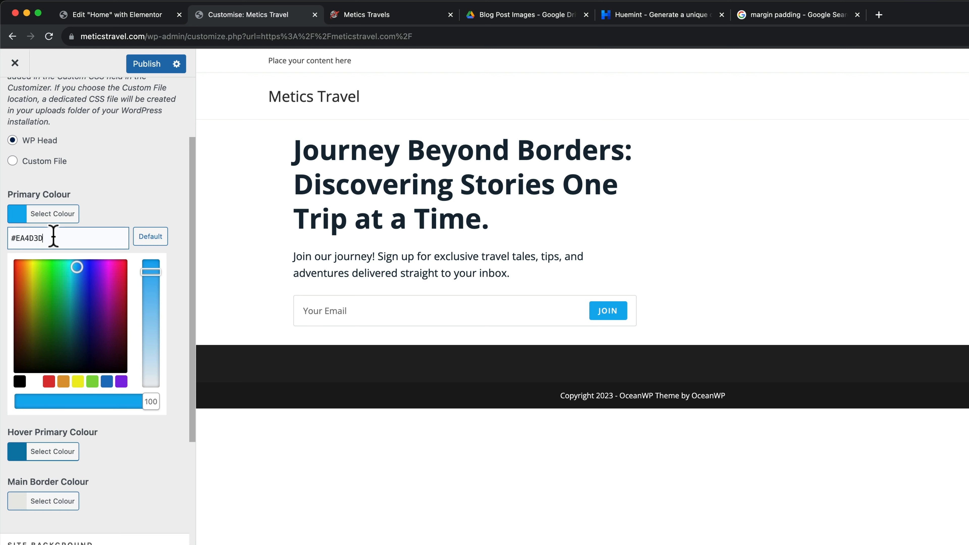
{"action": "left_click", "coordinate": [182, 219]}
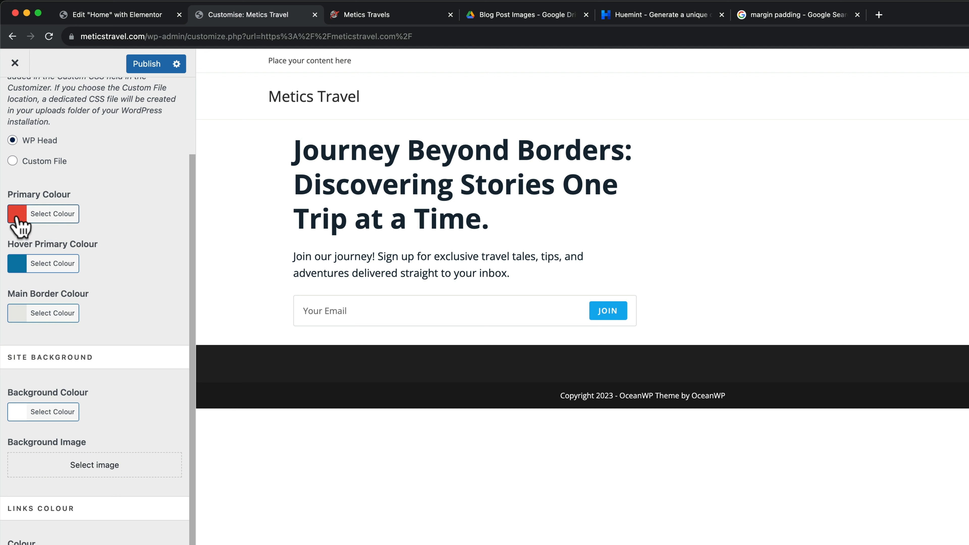
Set the Hover Primary Colour to a slightly lighter red, #ea6759
{"action": "left_click", "coordinate": [22, 269]}
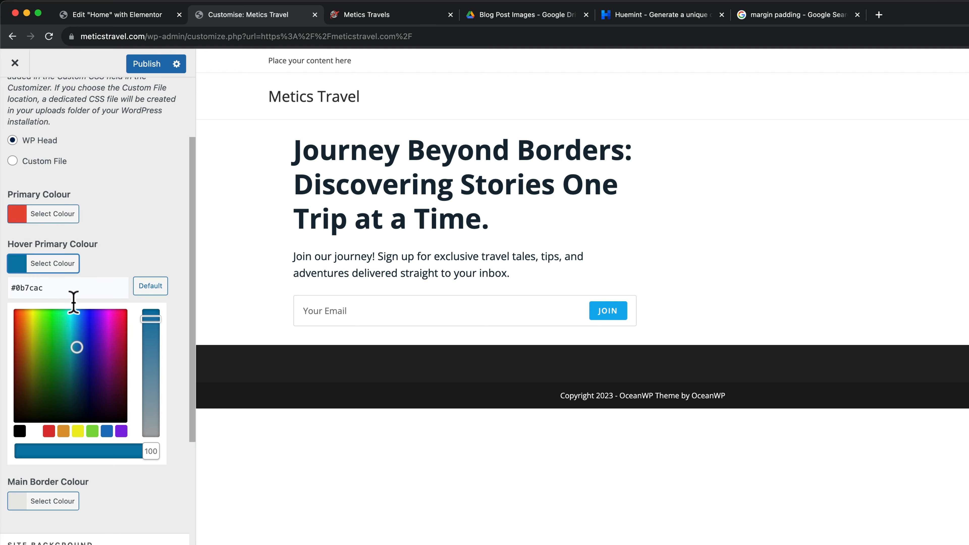
{"action": "left_click_drag", "start_coordinate": [12, 289], "coordinate": [54, 288]}
{"action": "type", "text": "#ea4d3d"}
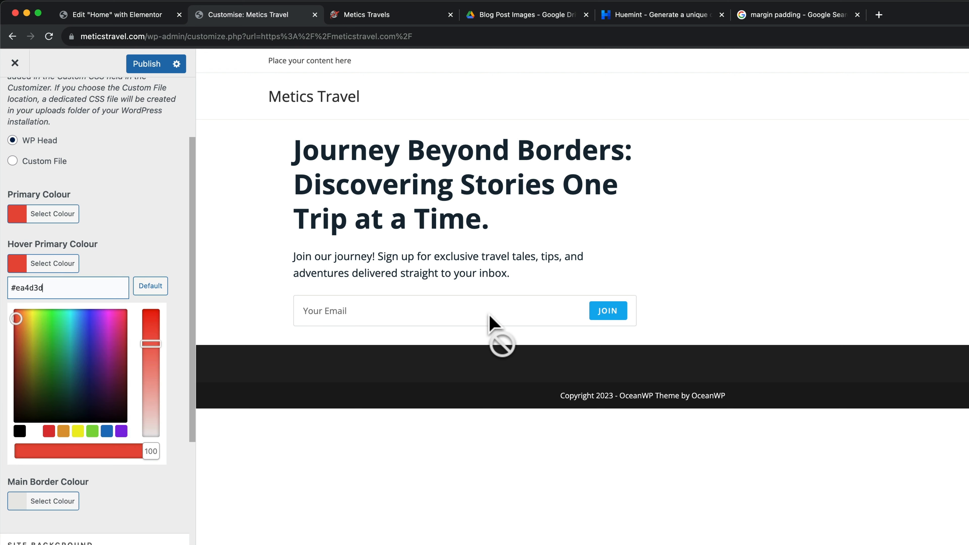
{"action": "left_click_drag", "start_coordinate": [153, 346], "coordinate": [152, 366]}
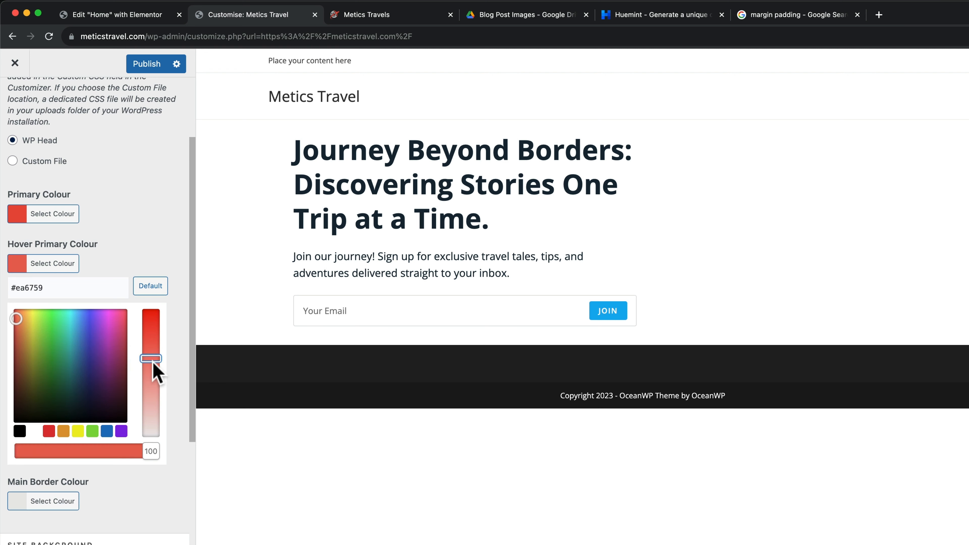
{"action": "left_click", "coordinate": [145, 247]}
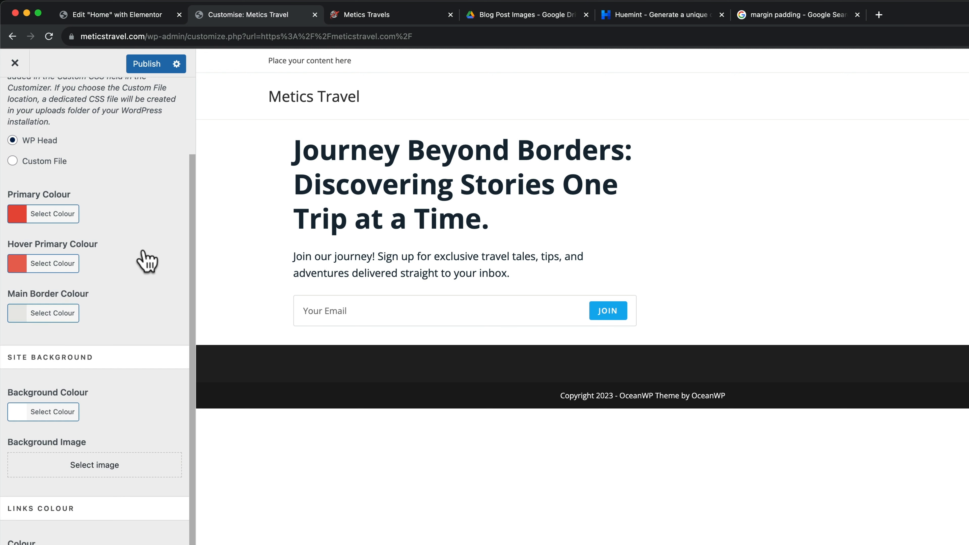
{"action": "scroll", "coordinate": [147, 261], "scroll_direction": "down", "scroll_amount": 2}
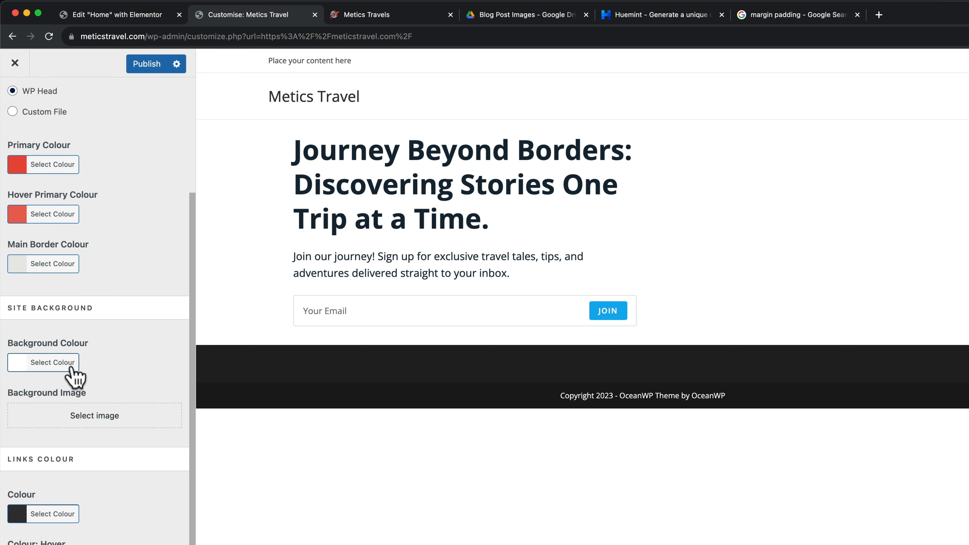
Check the background colour, the dark palette hex code and the current link colour
{"action": "left_click", "coordinate": [20, 368]}
{"action": "left_click", "coordinate": [119, 341]}
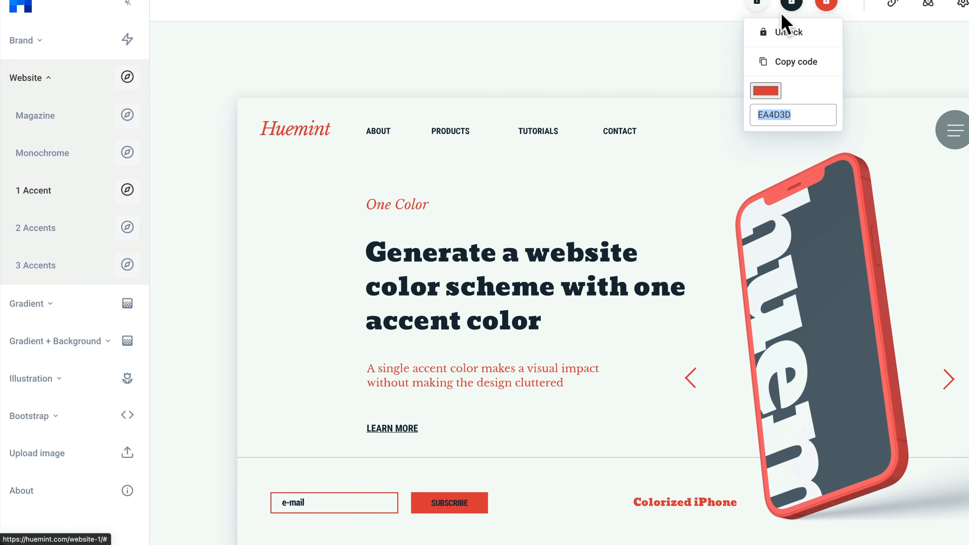
{"action": "left_click", "coordinate": [790, 6]}
{"action": "left_click_drag", "start_coordinate": [756, 115], "coordinate": [735, 118]}
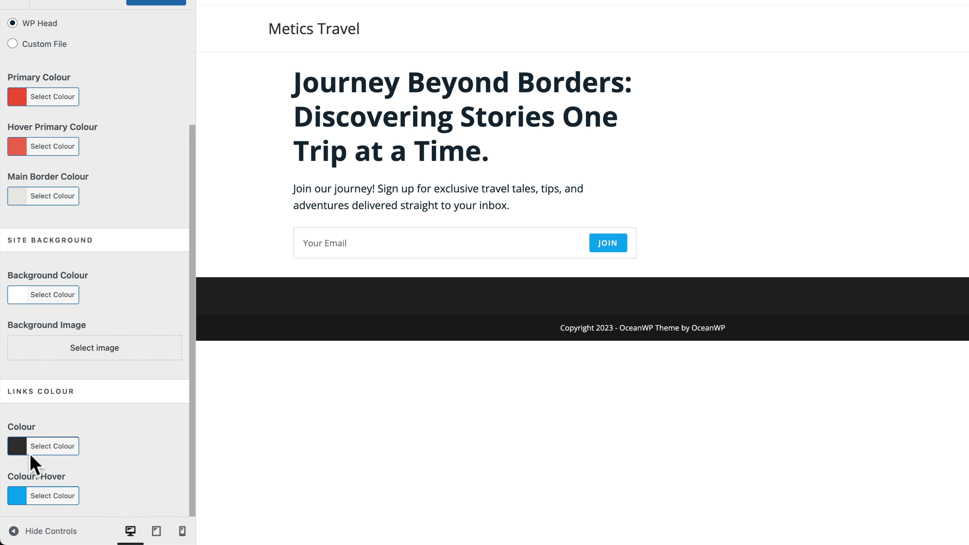
{"action": "left_click", "coordinate": [27, 451]}
{"action": "scroll", "coordinate": [83, 447], "scroll_direction": "down", "scroll_amount": 5}
{"action": "left_click", "coordinate": [136, 287]}
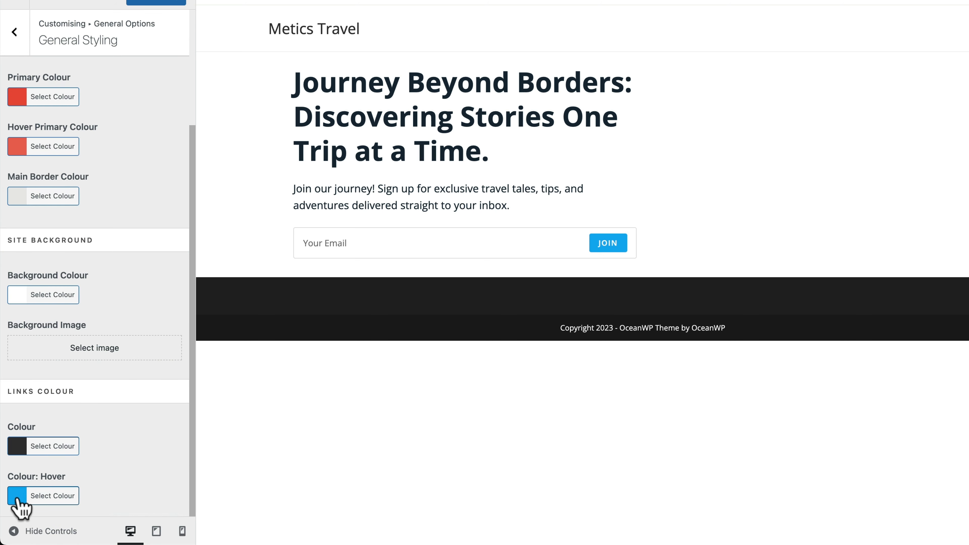
Copy the primary hex #ea4d3d and paste it into Links Colour: Hover
{"action": "left_click", "coordinate": [26, 98]}
{"action": "left_click_drag", "start_coordinate": [18, 121], "coordinate": [66, 119]}
{"action": "key", "text": "super+c"}
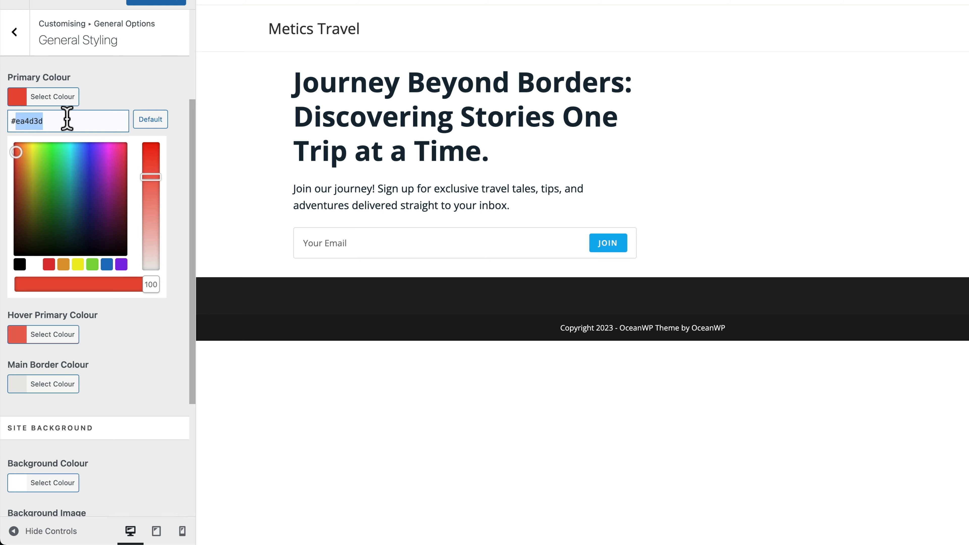
{"action": "left_click", "coordinate": [121, 89]}
{"action": "left_click", "coordinate": [21, 500]}
{"action": "scroll", "coordinate": [95, 446], "scroll_direction": "down", "scroll_amount": 2}
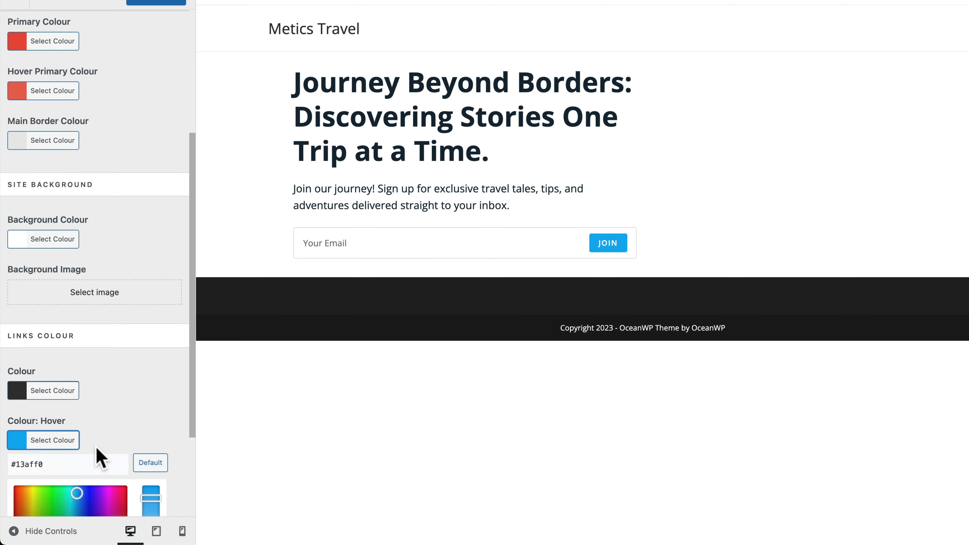
{"action": "scroll", "coordinate": [95, 446], "scroll_direction": "down", "scroll_amount": 3}
{"action": "left_click_drag", "start_coordinate": [17, 332], "coordinate": [69, 332]}
{"action": "key", "text": "super+v"}
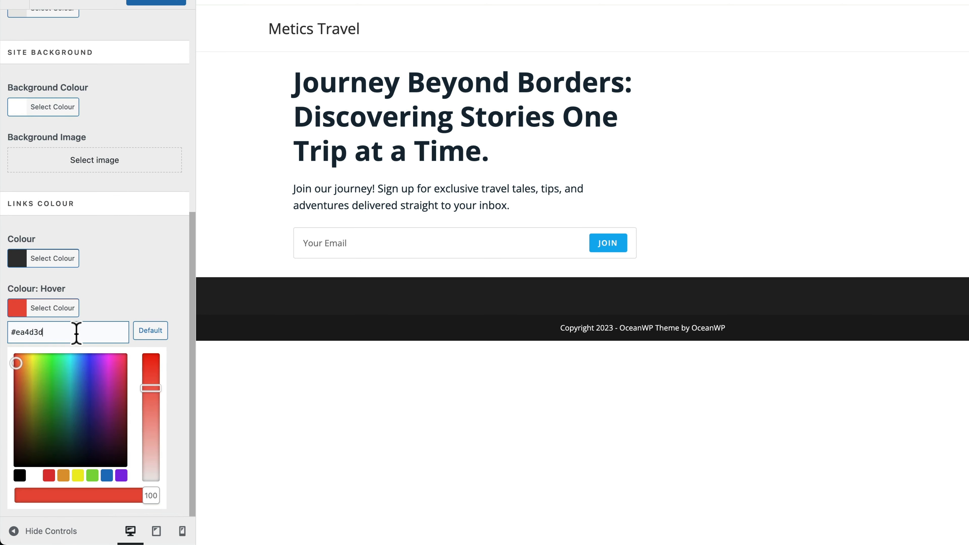
{"action": "left_click", "coordinate": [143, 300]}
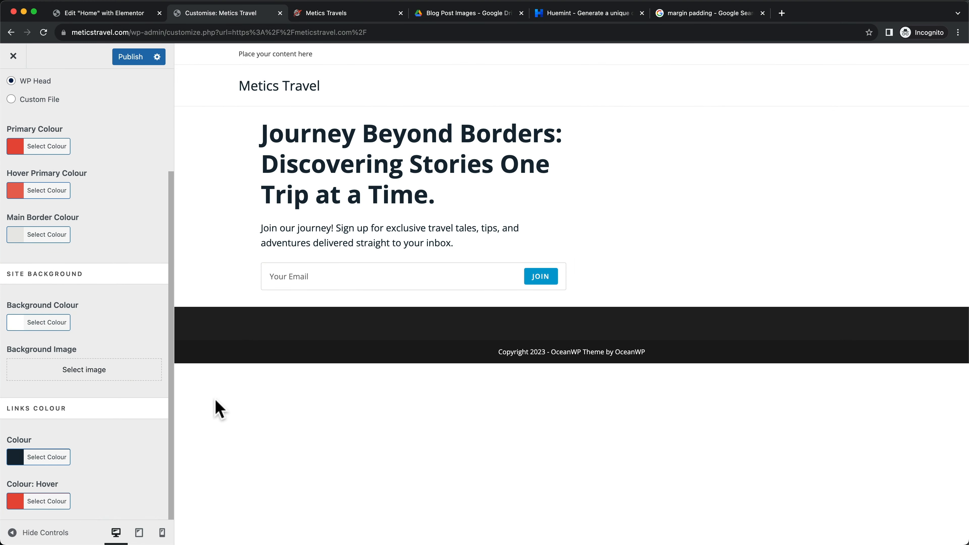
Publish the colour changes and load meticstravel.com to check the red JOIN button
{"action": "left_click", "coordinate": [132, 57]}
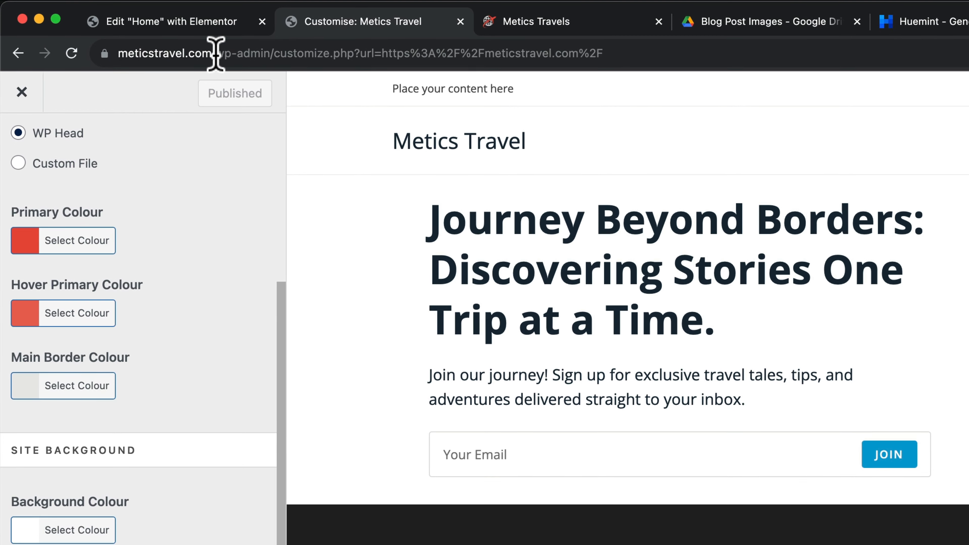
{"action": "left_click_drag", "start_coordinate": [216, 54], "coordinate": [626, 59]}
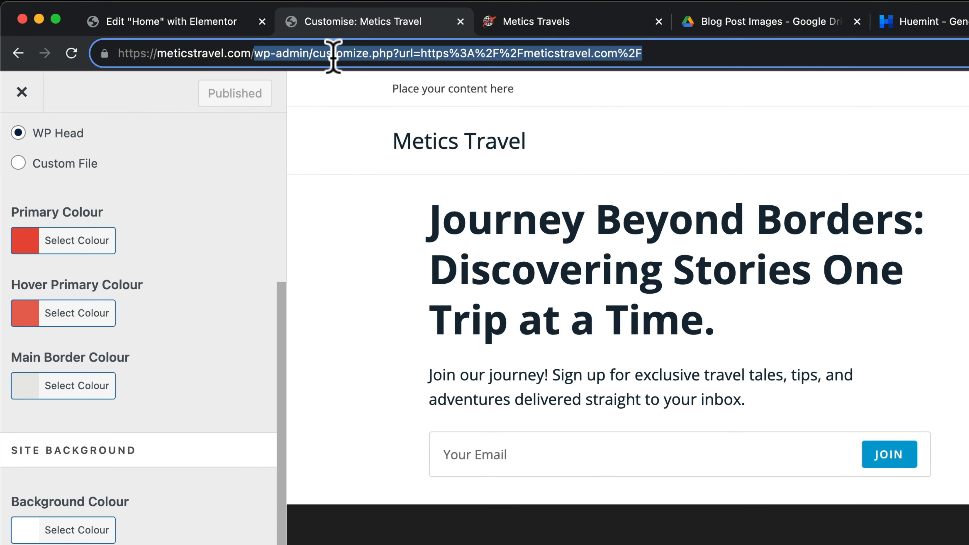
{"action": "key", "text": "BackSpace"}
{"action": "key", "text": "Return"}
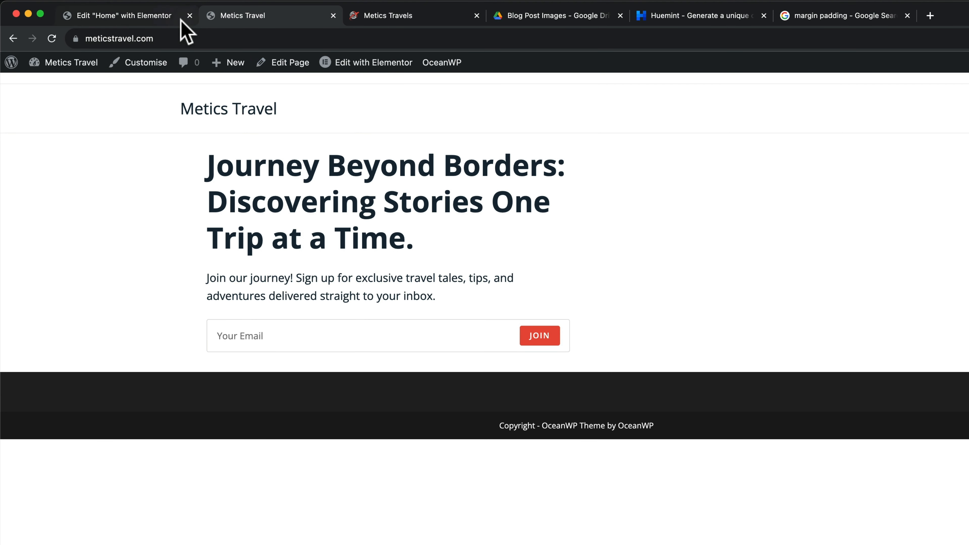
{"action": "left_click", "coordinate": [150, 21]}
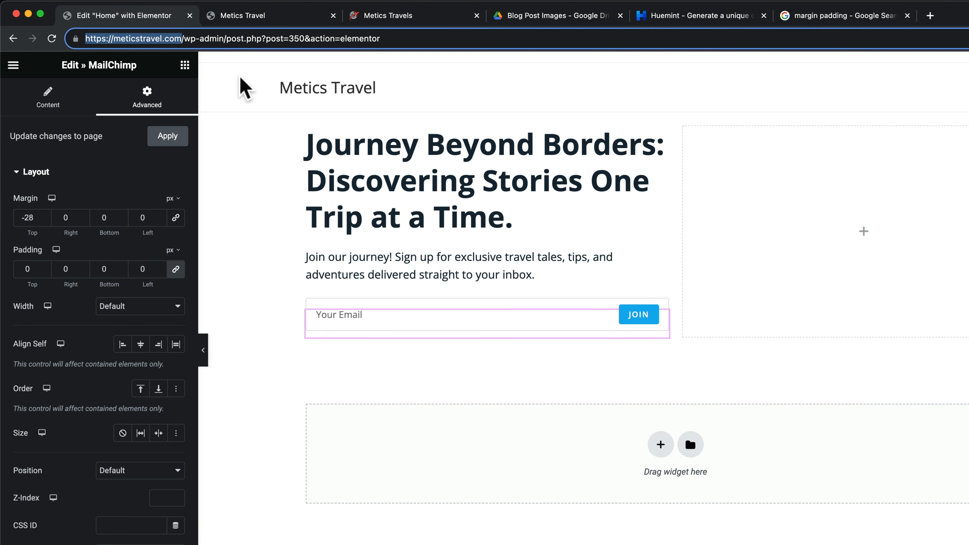
Reload the Elementor editor after comparing with the reference Metics Travels homepage
{"action": "left_click", "coordinate": [245, 94]}
{"action": "left_click", "coordinate": [52, 39]}
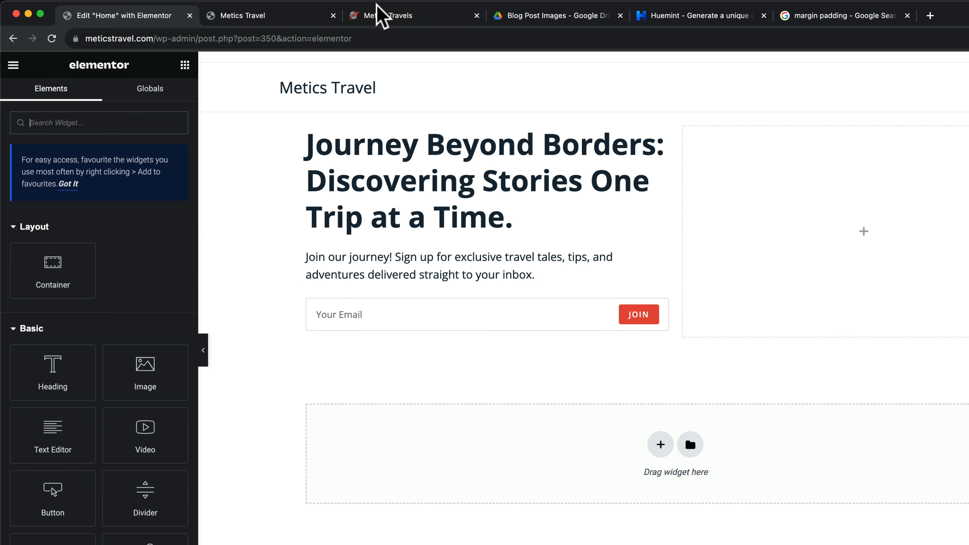
{"action": "left_click", "coordinate": [400, 15]}
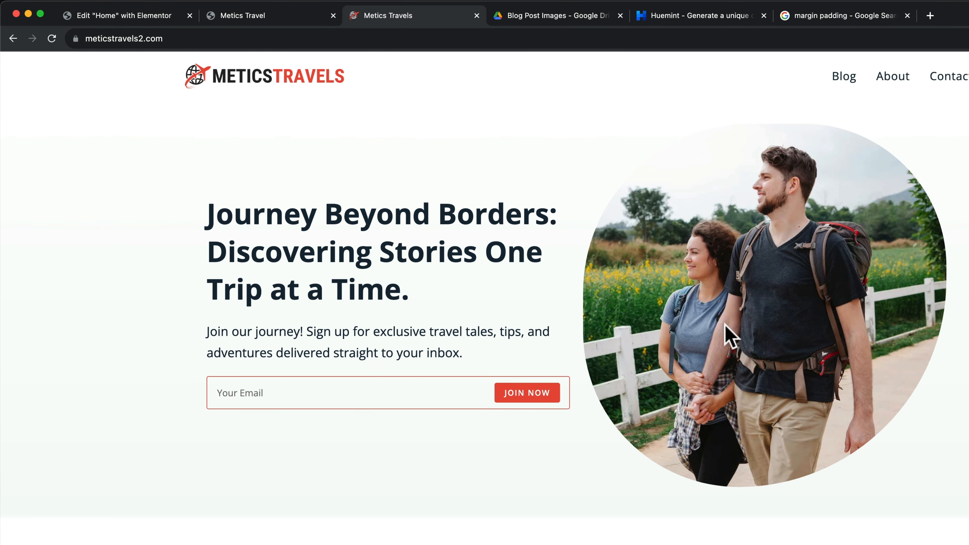
{"action": "left_click", "coordinate": [144, 19]}
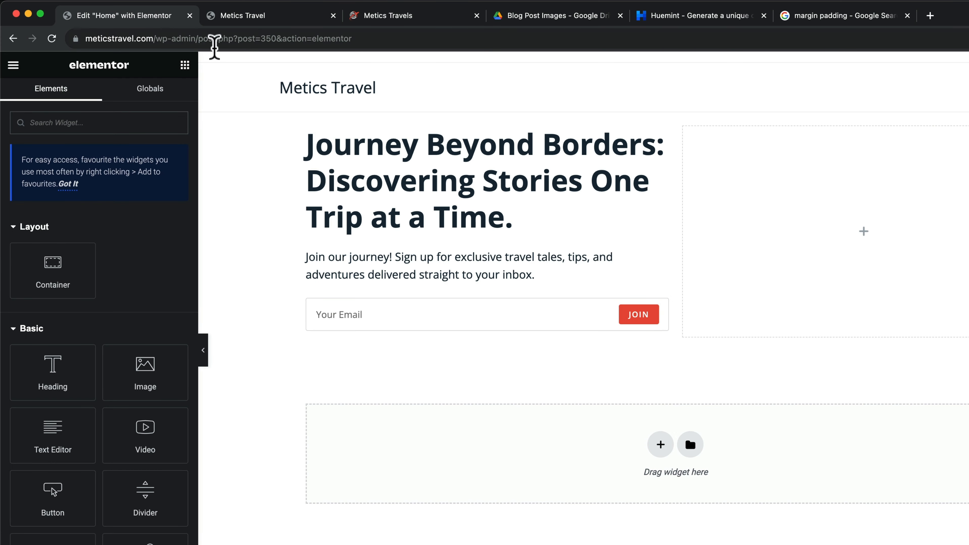
Place an Image widget in the hero's empty right column
{"action": "scroll", "coordinate": [175, 305], "scroll_direction": "down", "scroll_amount": 1}
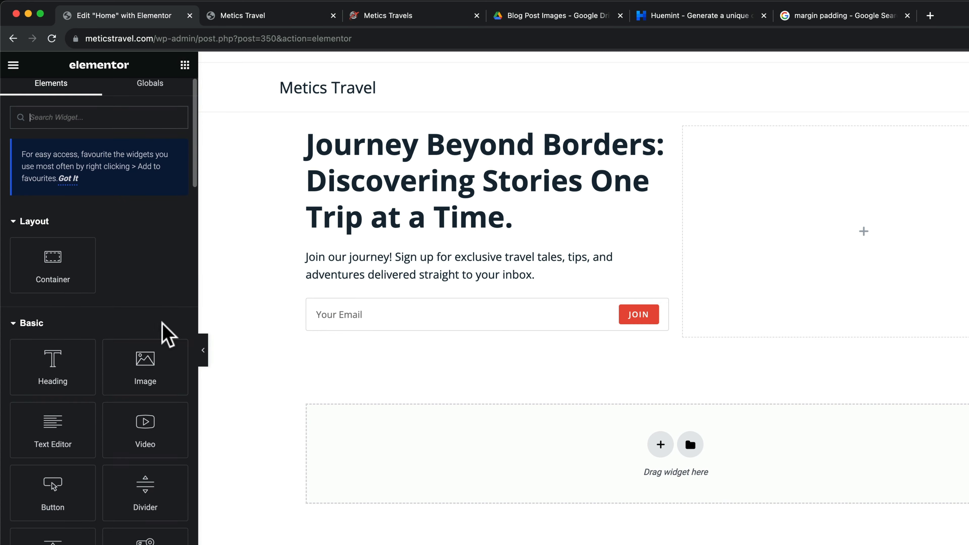
{"action": "left_click_drag", "start_coordinate": [148, 382], "coordinate": [850, 248]}
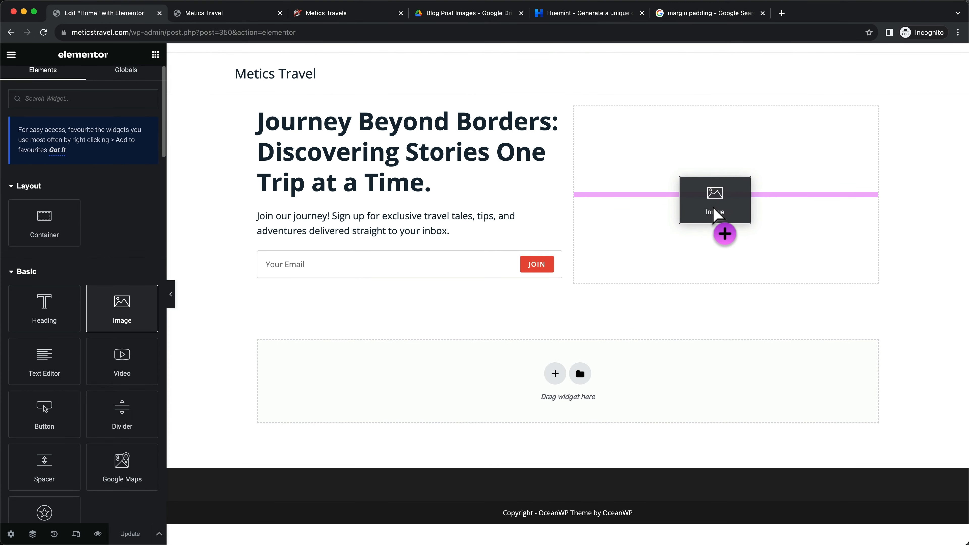
{"action": "left_click_drag", "start_coordinate": [714, 214], "coordinate": [715, 215]}
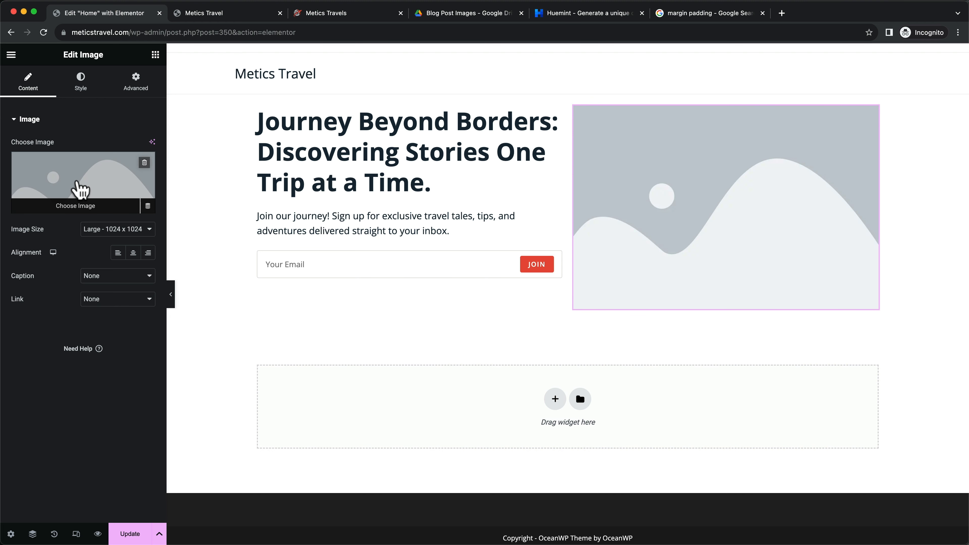
Open the image's media dialog on Upload files, then switch to the Pexels tab
{"action": "left_click", "coordinate": [82, 213]}
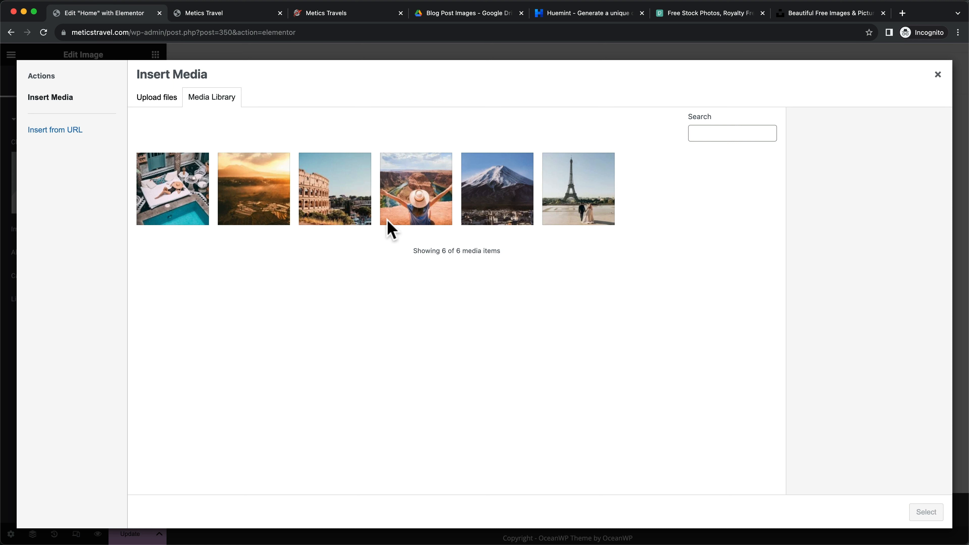
{"action": "left_click", "coordinate": [165, 103]}
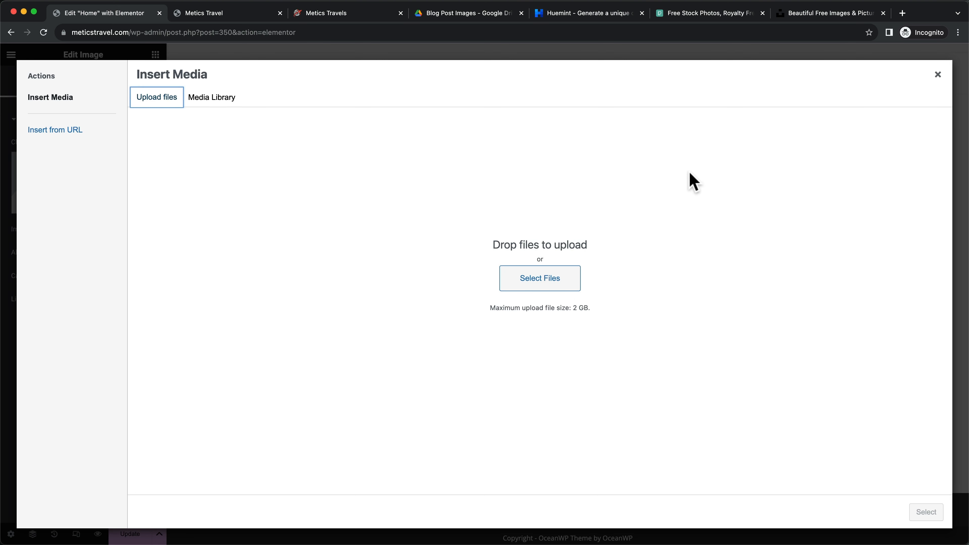
{"action": "left_click", "coordinate": [711, 15]}
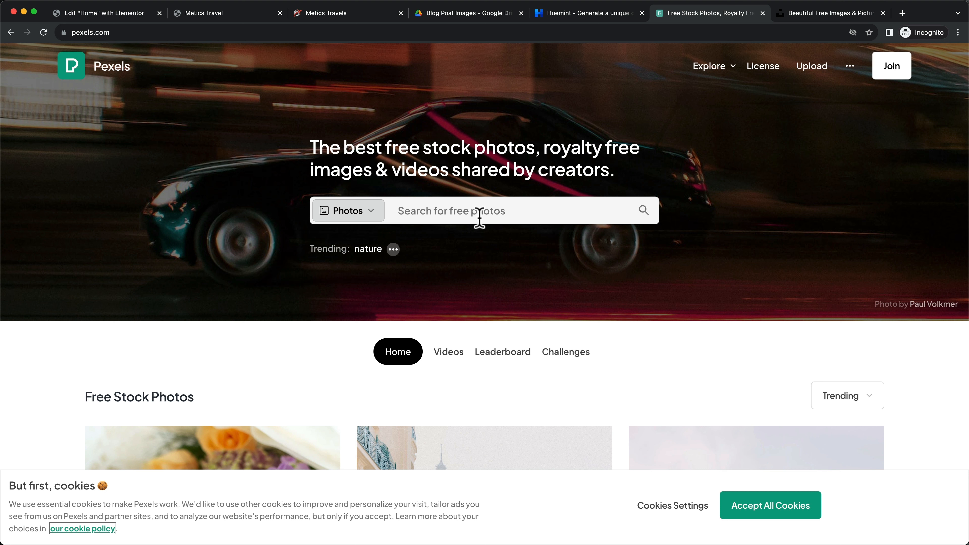
Search Pexels for 'marketing' and browse the results
{"action": "left_click", "coordinate": [461, 213]}
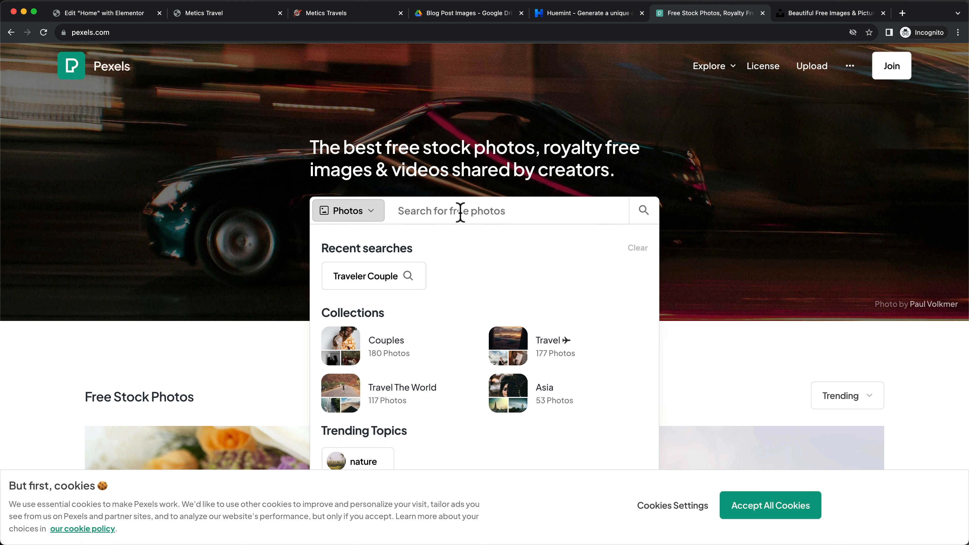
{"action": "type", "text": "marketing"}
{"action": "key", "text": "Return"}
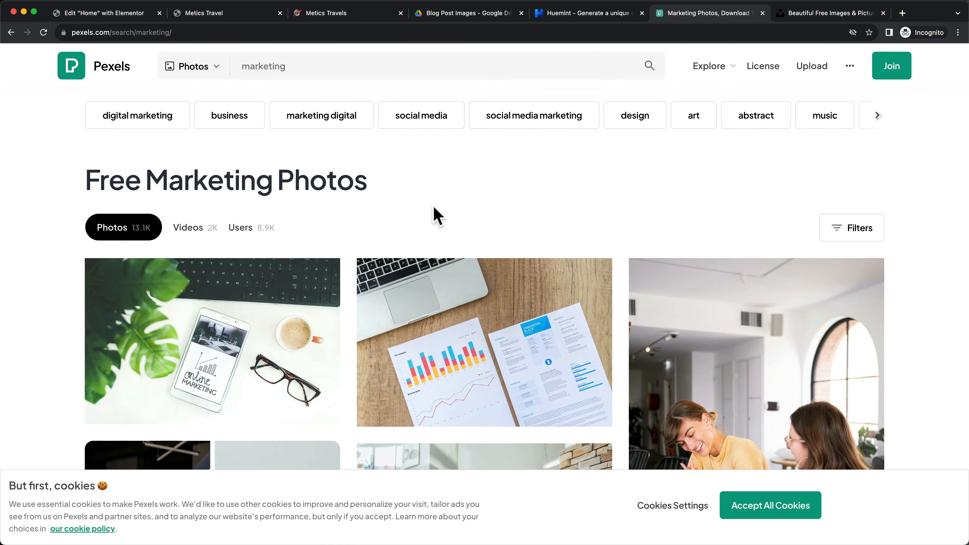
{"action": "scroll", "coordinate": [605, 172], "scroll_direction": "down", "scroll_amount": 15}
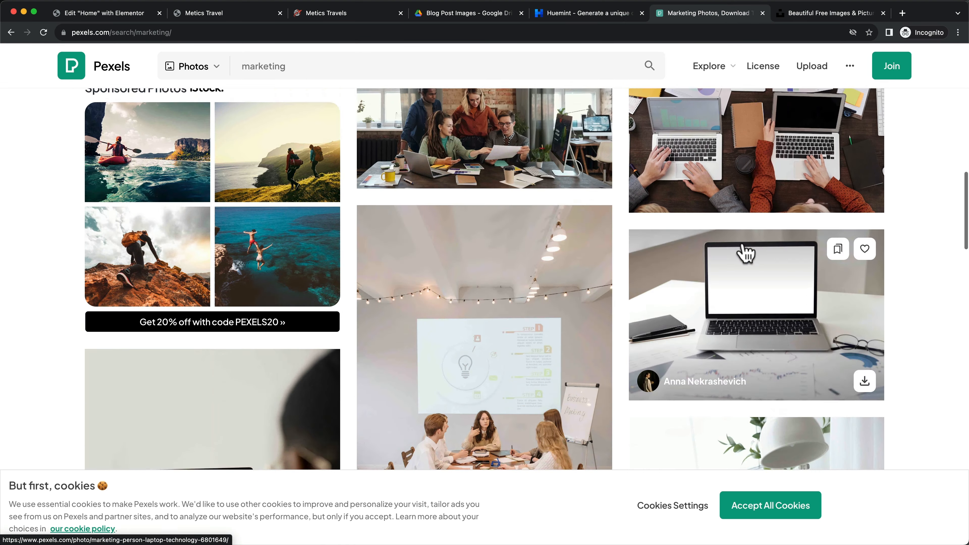
{"action": "scroll", "coordinate": [535, 268], "scroll_direction": "down", "scroll_amount": 12}
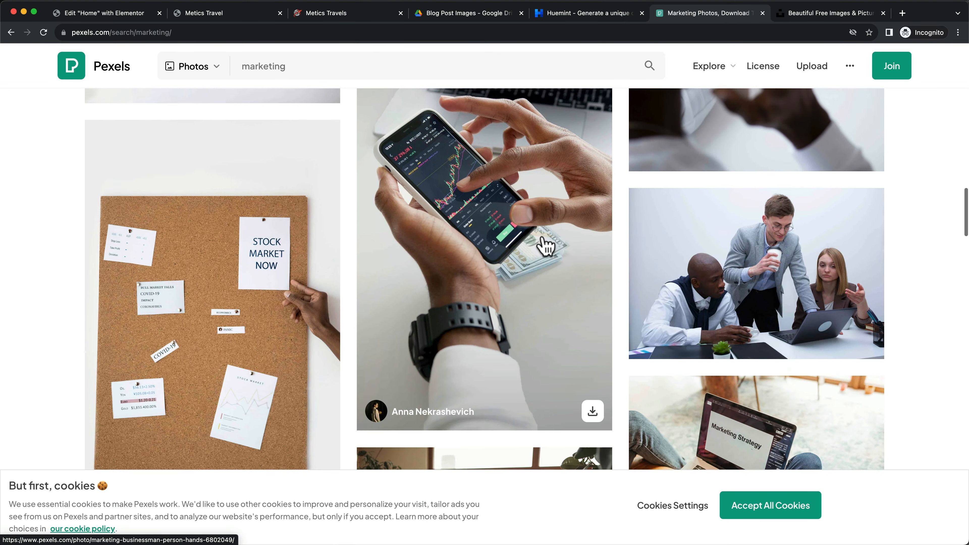
{"action": "scroll", "coordinate": [545, 246], "scroll_direction": "down", "scroll_amount": 1}
{"action": "scroll", "coordinate": [546, 246], "scroll_direction": "up", "scroll_amount": 1}
{"action": "scroll", "coordinate": [546, 247], "scroll_direction": "down", "scroll_amount": 6}
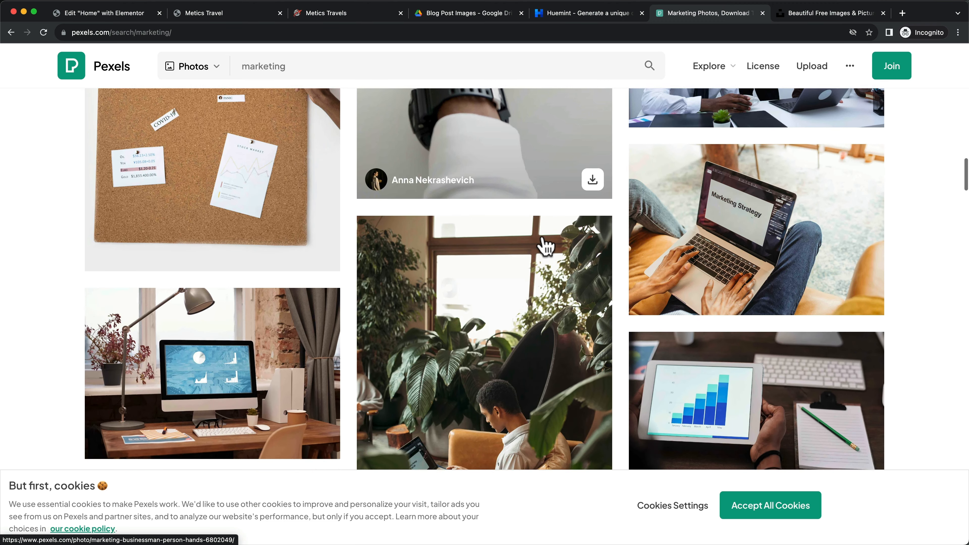
{"action": "scroll", "coordinate": [675, 347], "scroll_direction": "down", "scroll_amount": 2}
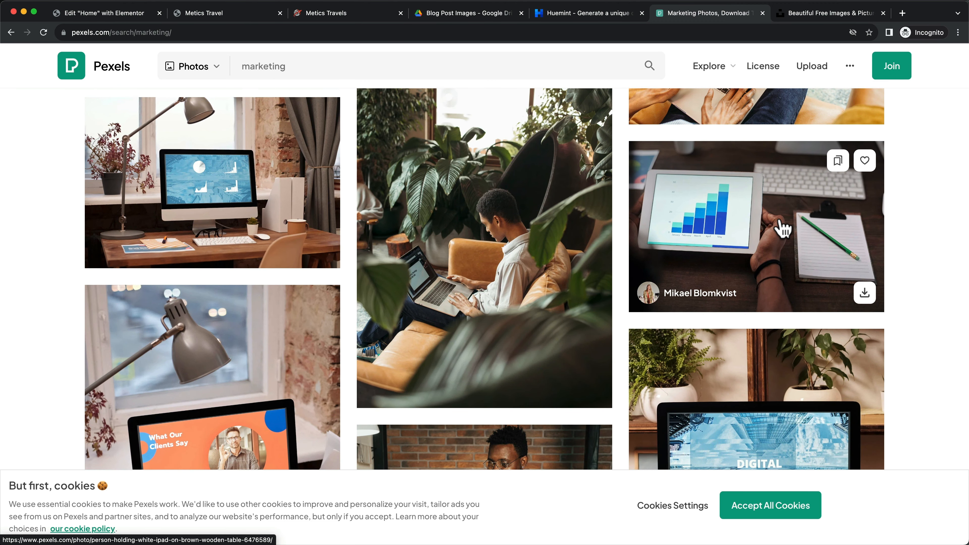
Preview the tablet bar-chart photo and its free download sizes, then close it
{"action": "left_click", "coordinate": [762, 226]}
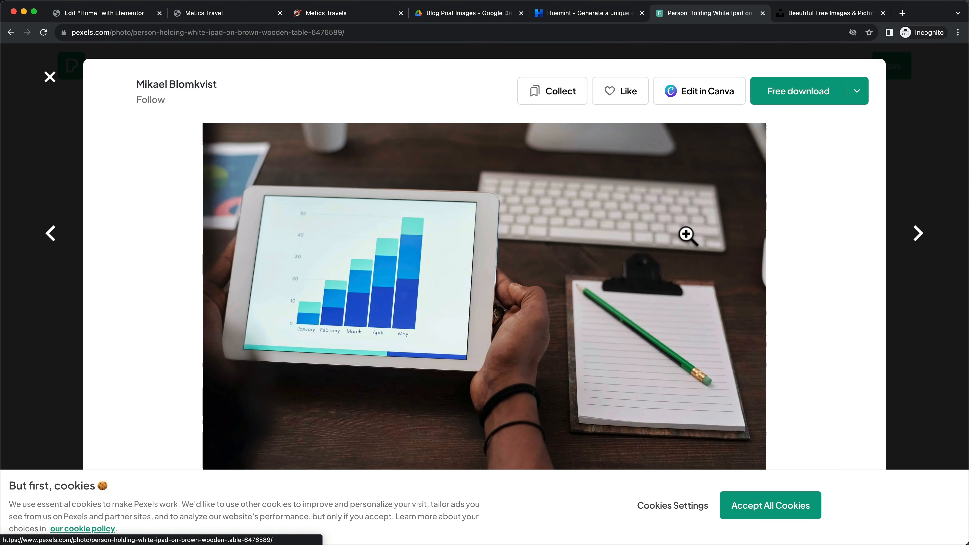
{"action": "left_click", "coordinate": [857, 100]}
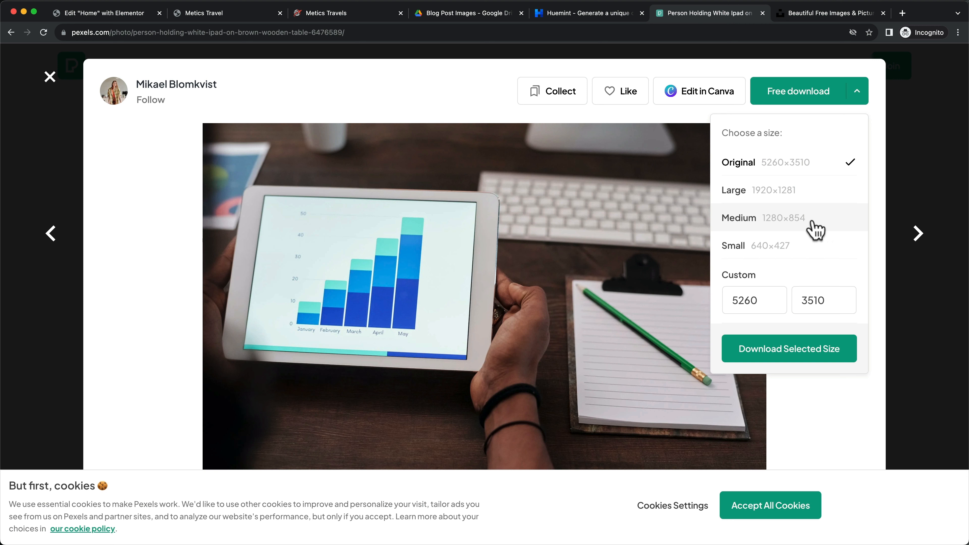
{"action": "left_click", "coordinate": [916, 174]}
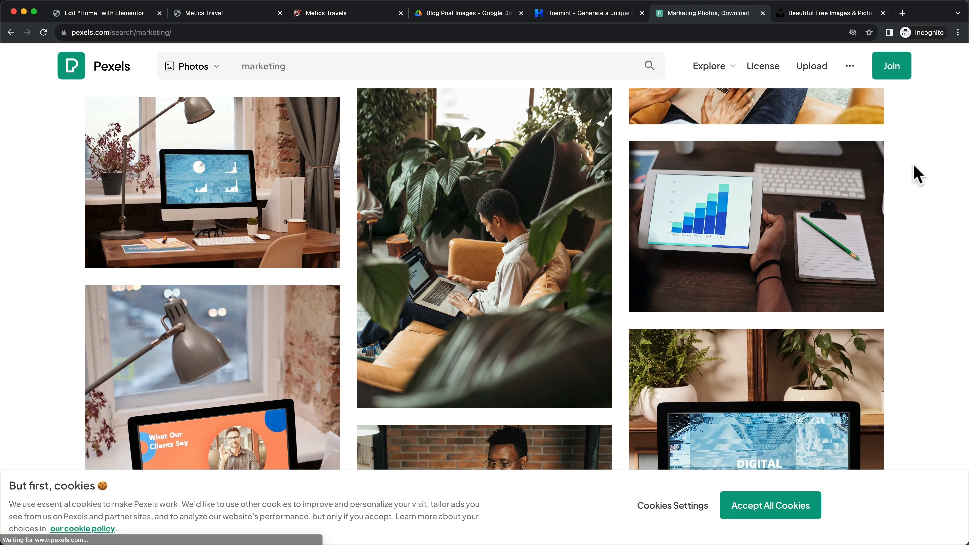
Open the white sculpture photo on Unsplash and download it at Medium (1920 x 1920)
{"action": "left_click", "coordinate": [833, 13]}
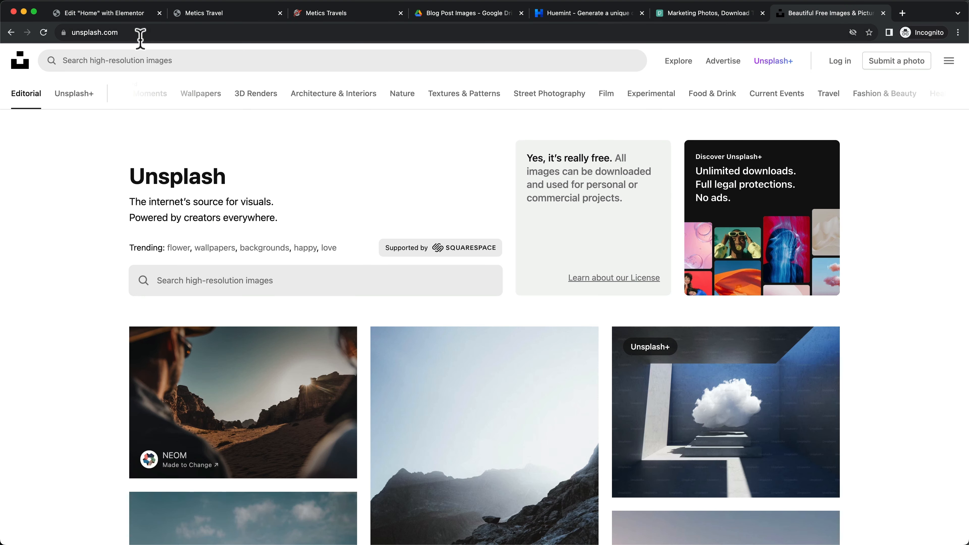
{"action": "scroll", "coordinate": [395, 293], "scroll_direction": "down", "scroll_amount": 15}
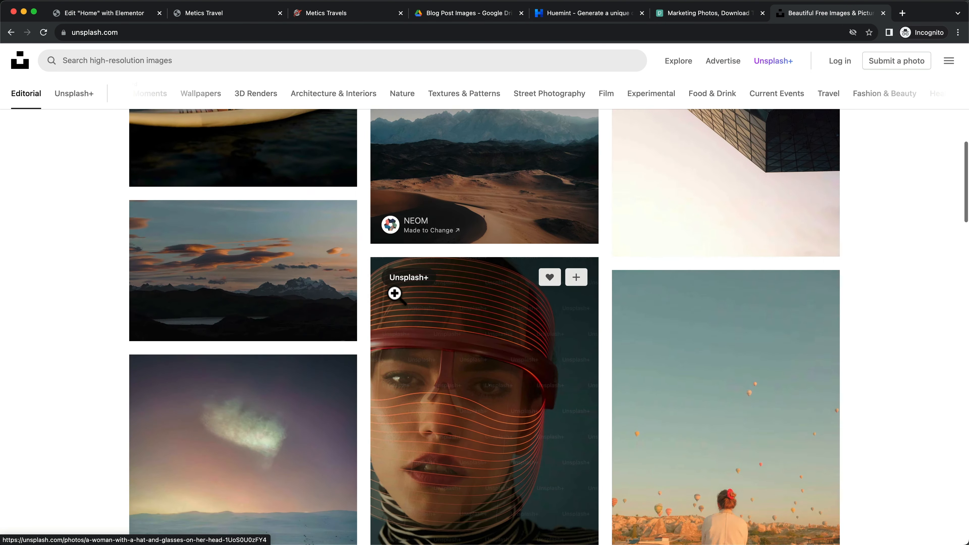
{"action": "scroll", "coordinate": [397, 302], "scroll_direction": "down", "scroll_amount": 3}
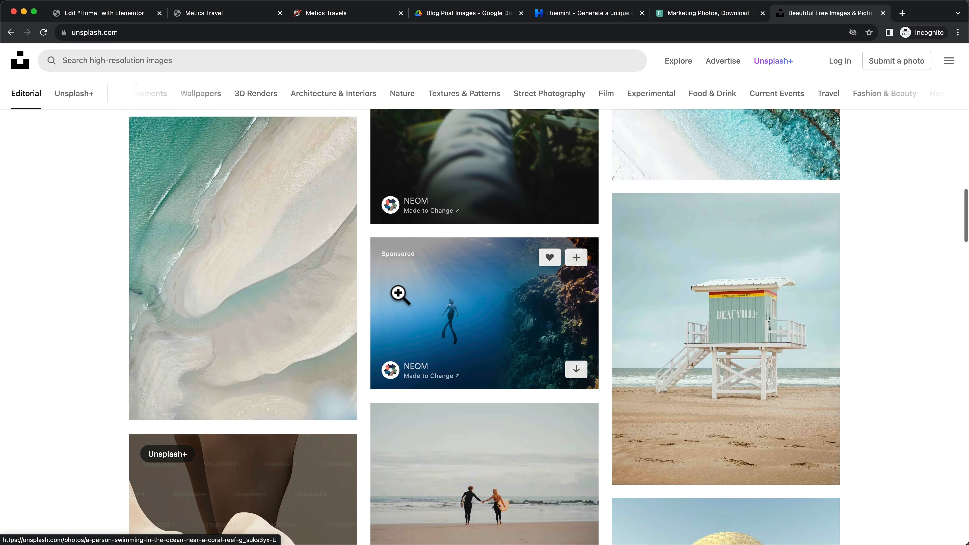
{"action": "scroll", "coordinate": [779, 349], "scroll_direction": "down", "scroll_amount": 10}
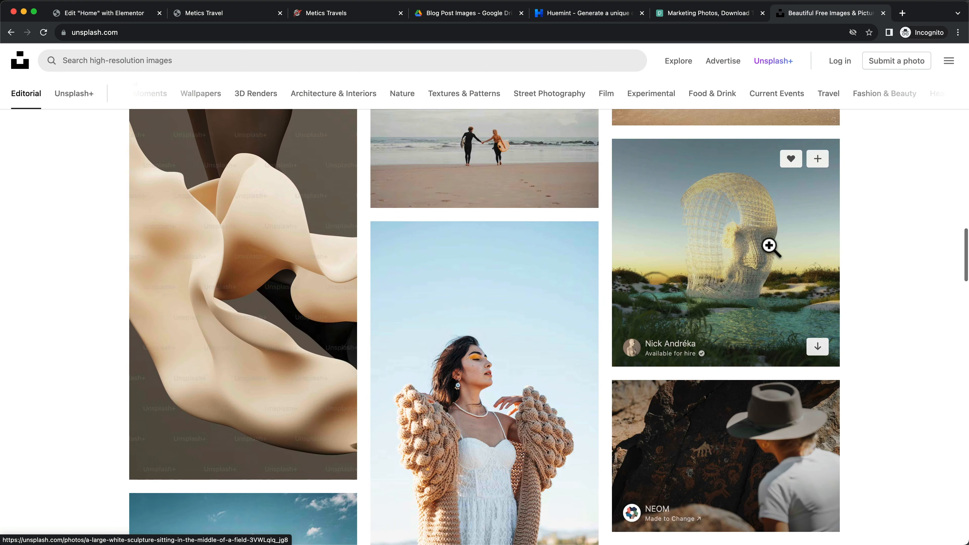
{"action": "left_click", "coordinate": [770, 247]}
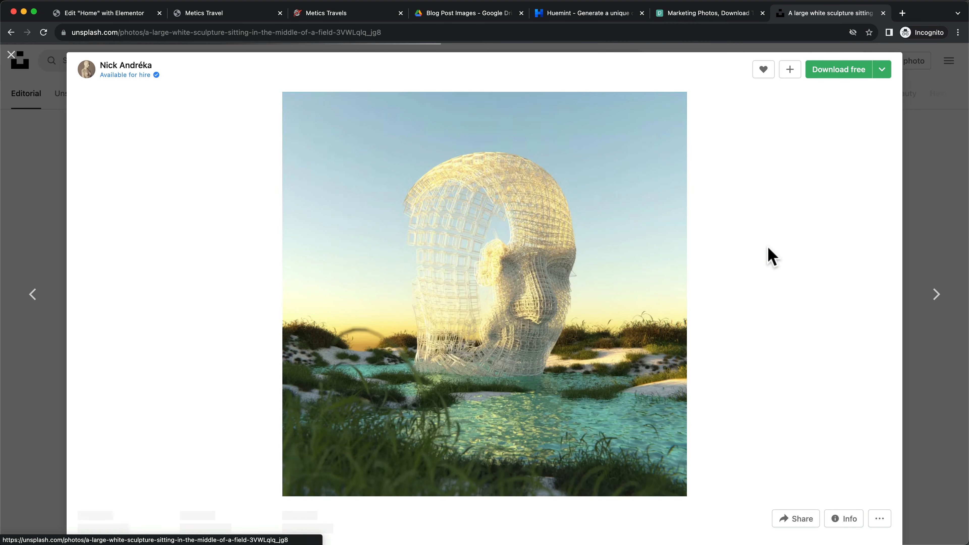
{"action": "left_click", "coordinate": [883, 70]}
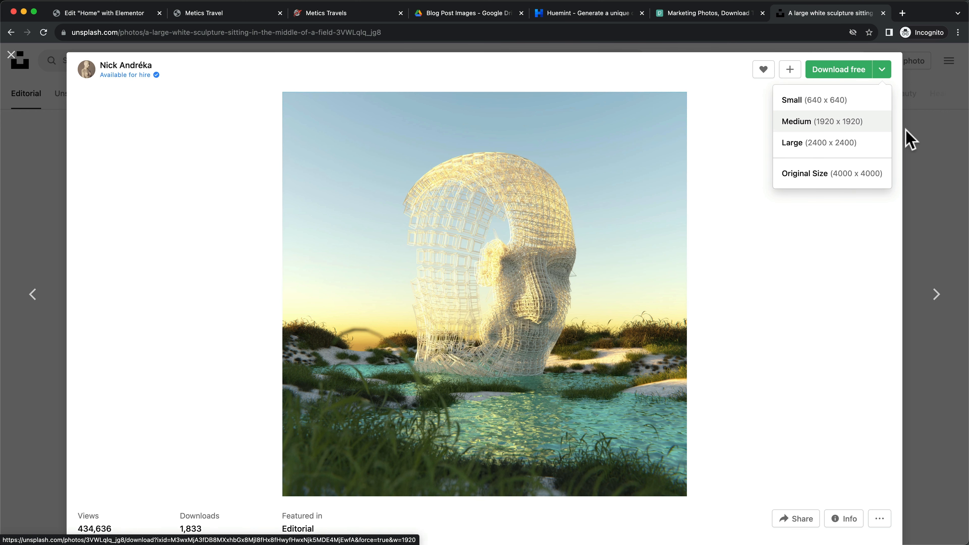
{"action": "left_click", "coordinate": [923, 145]}
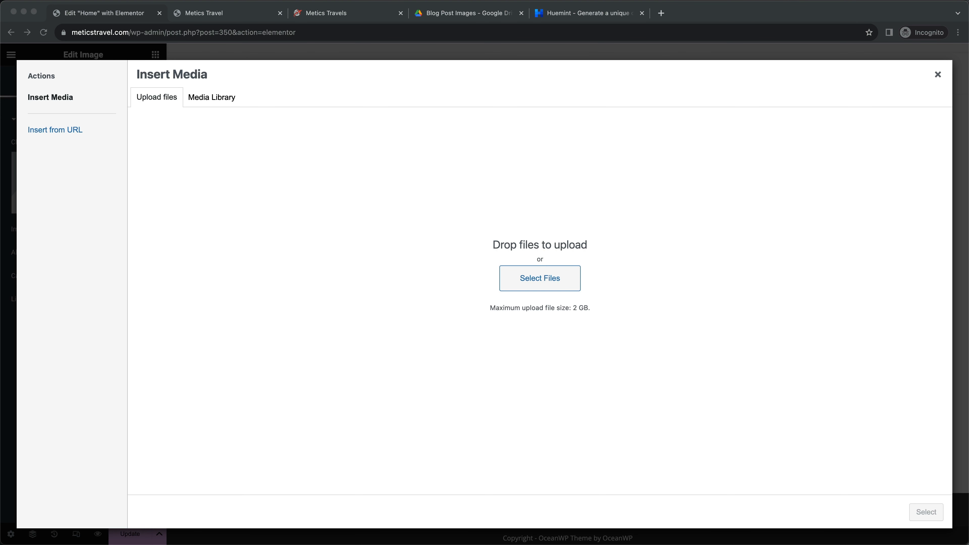
Upload homepage.jpg into the hero image widget and compare it with the live reference homepage
{"action": "left_click_drag", "start_coordinate": [470, 536], "coordinate": [532, 302]}
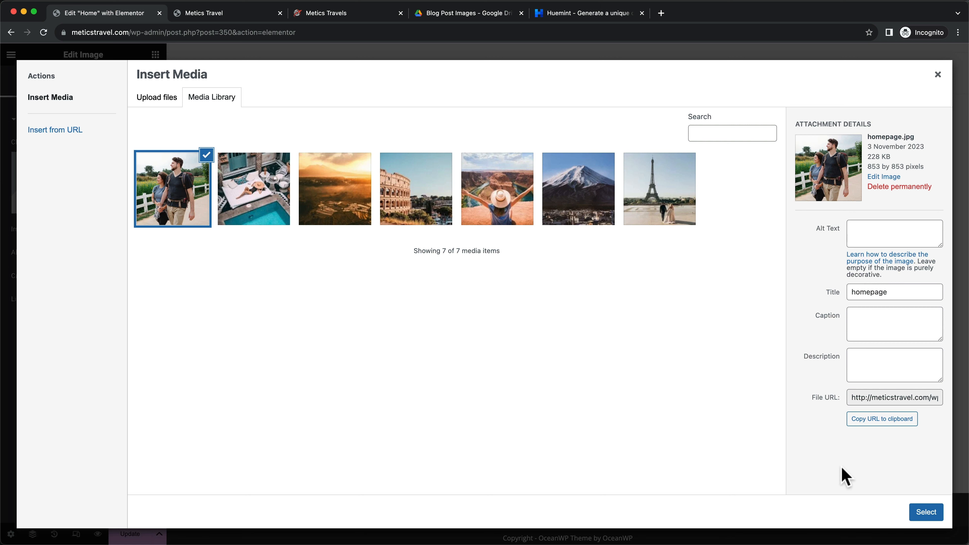
{"action": "left_click", "coordinate": [924, 512]}
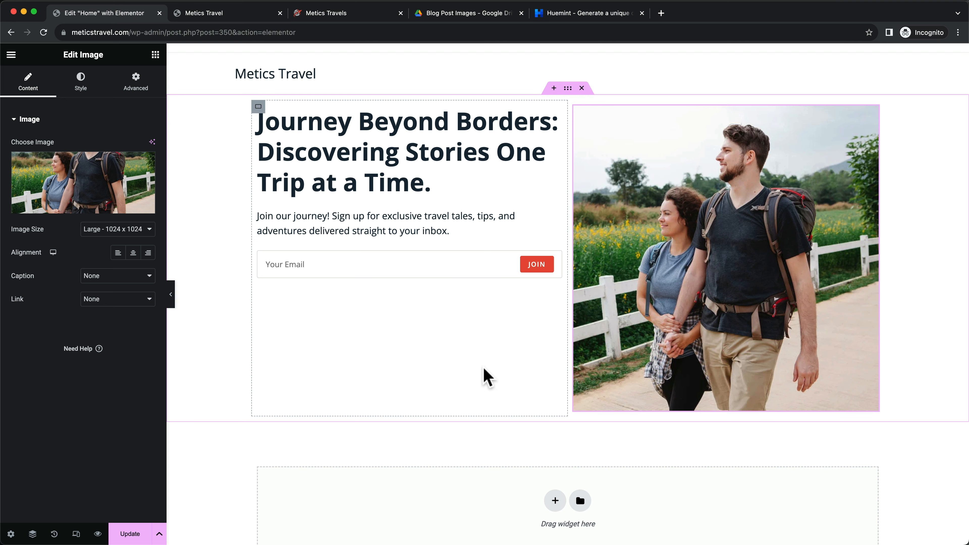
{"action": "left_click", "coordinate": [350, 8]}
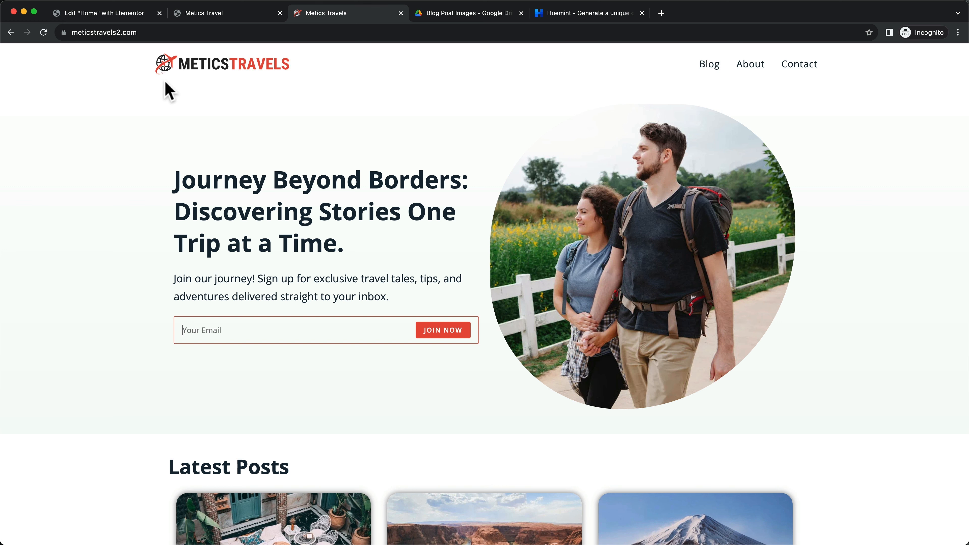
{"action": "left_click", "coordinate": [105, 13]}
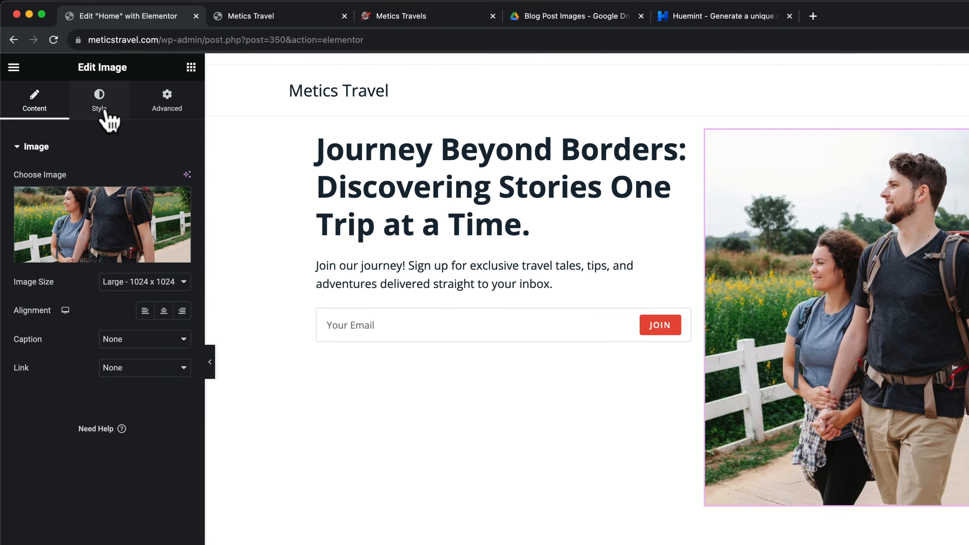
Give the hero photo a border radius of 250, 220, 270 and 240 px
{"action": "left_click", "coordinate": [105, 111]}
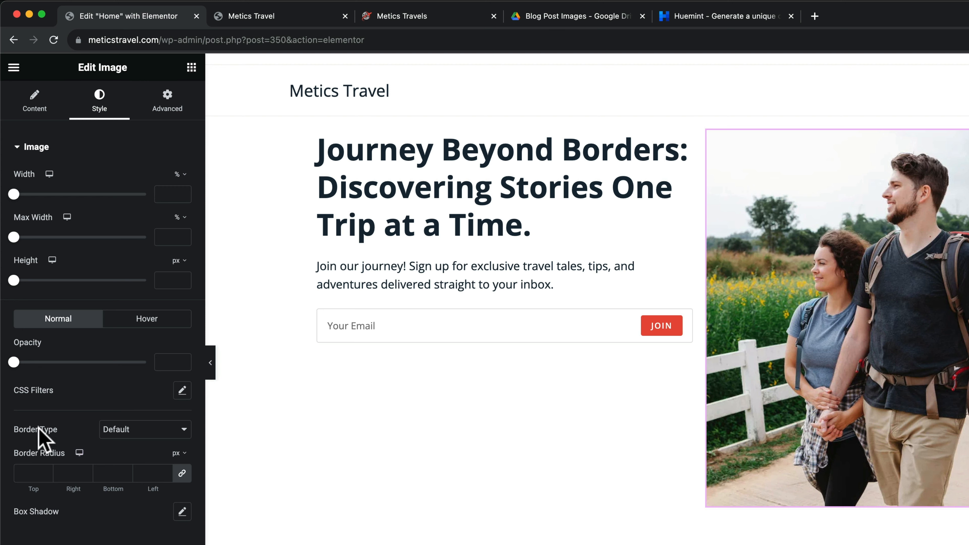
{"action": "left_click_drag", "start_coordinate": [15, 454], "coordinate": [63, 453]}
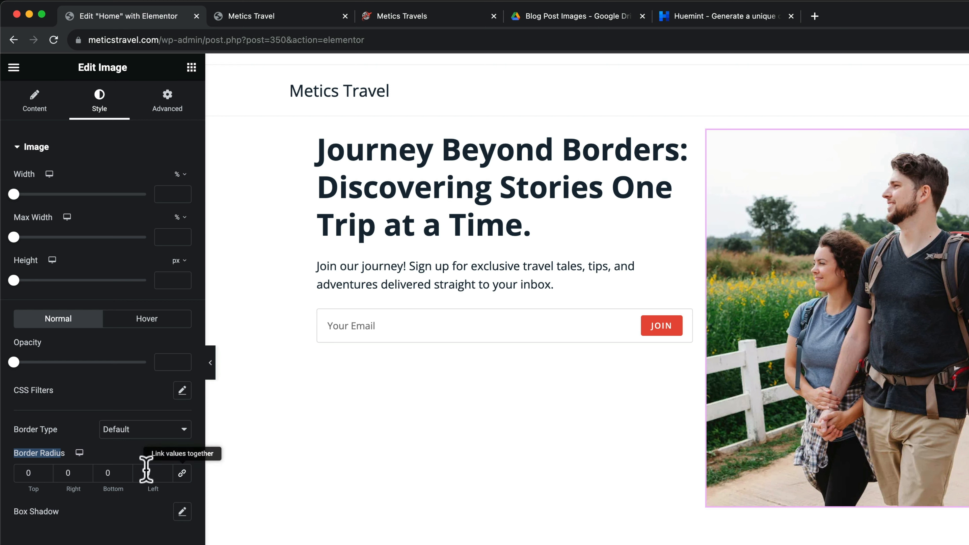
{"action": "left_click", "coordinate": [33, 474]}
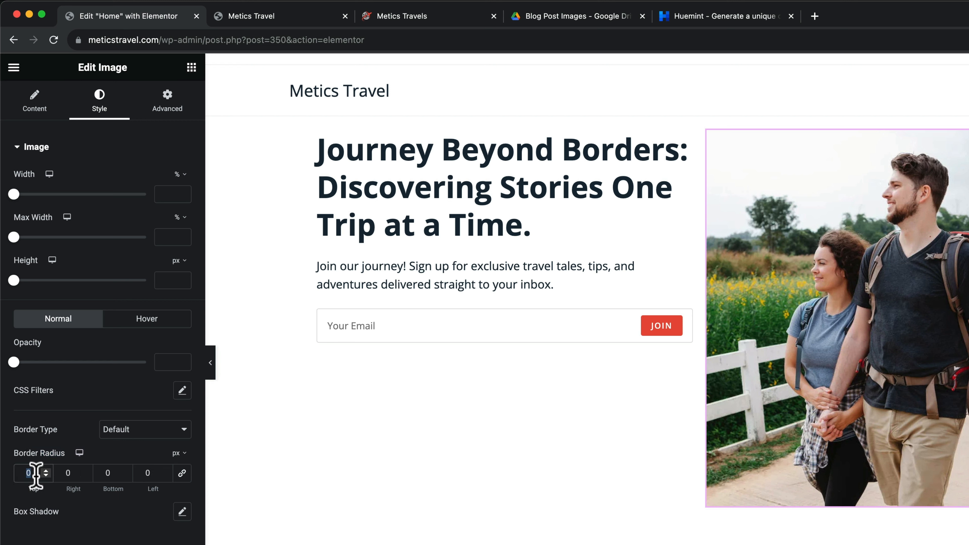
{"action": "type", "text": "250"}
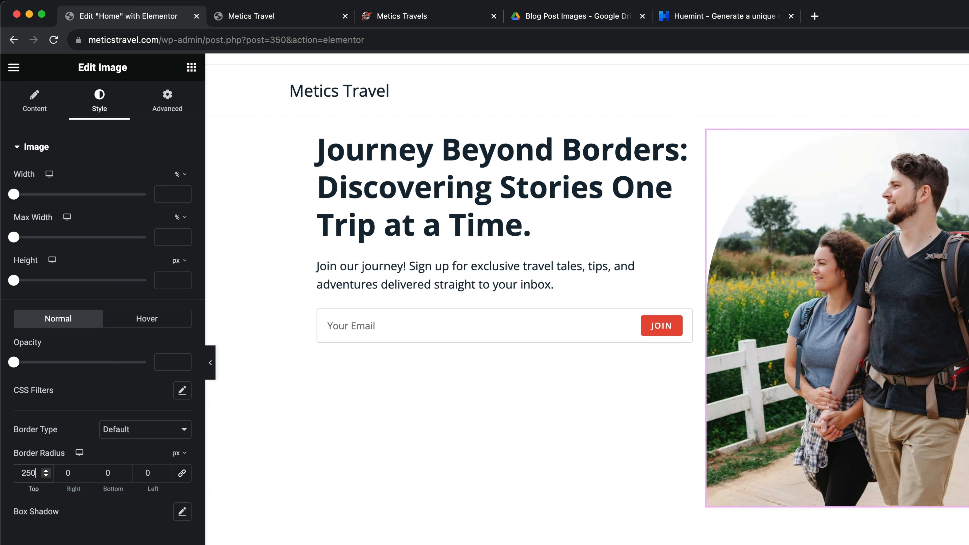
{"action": "left_click_drag", "start_coordinate": [75, 476], "coordinate": [62, 475]}
{"action": "double_click", "coordinate": [110, 475]}
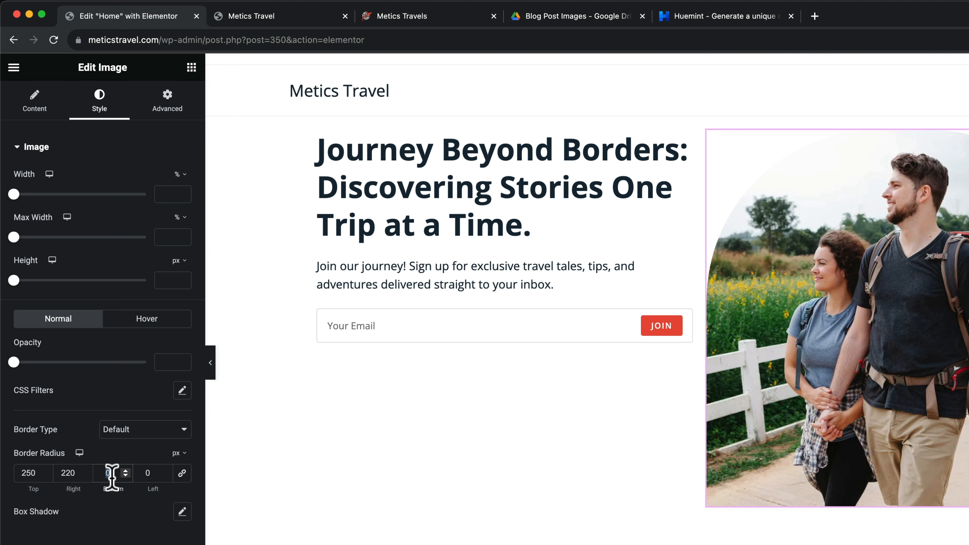
{"action": "type", "text": "270"}
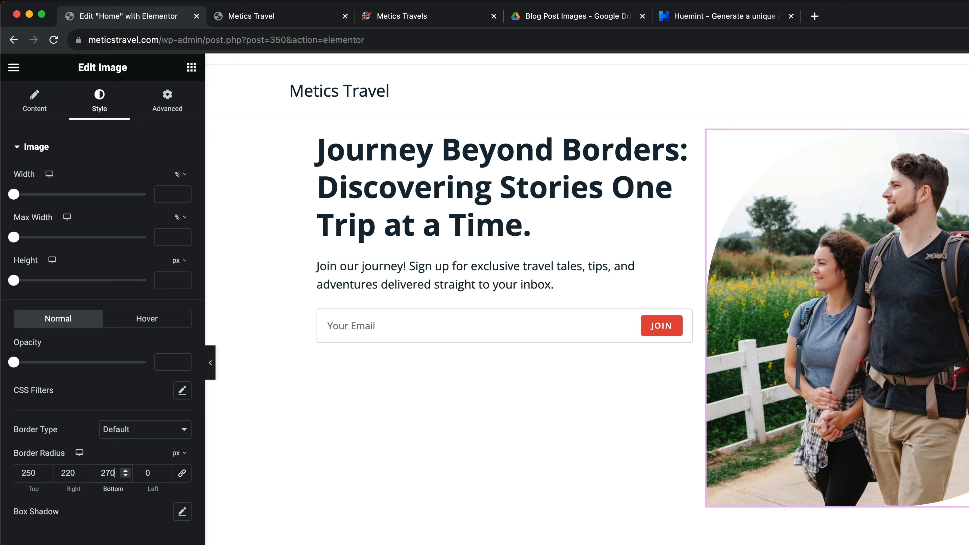
{"action": "double_click", "coordinate": [144, 473]}
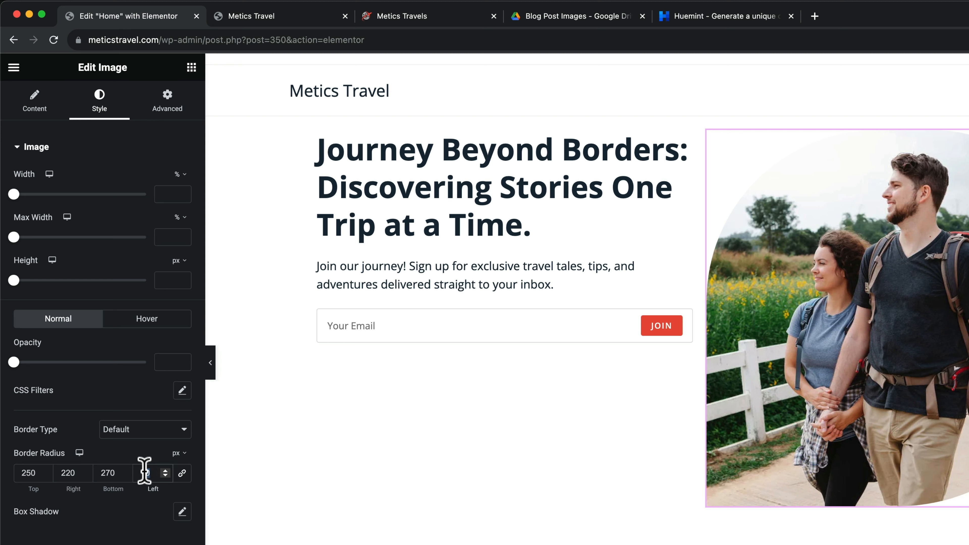
{"action": "type", "text": "240"}
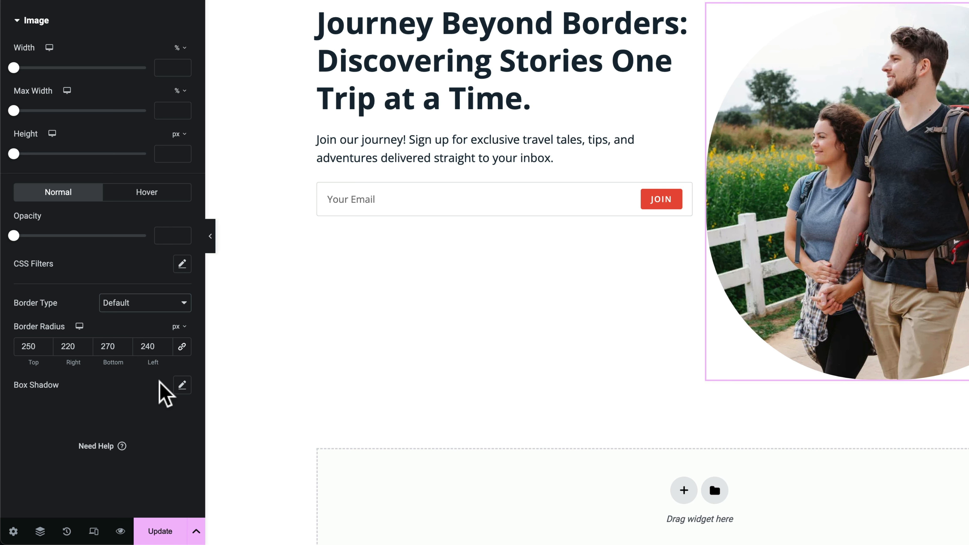
{"action": "left_click", "coordinate": [182, 385]}
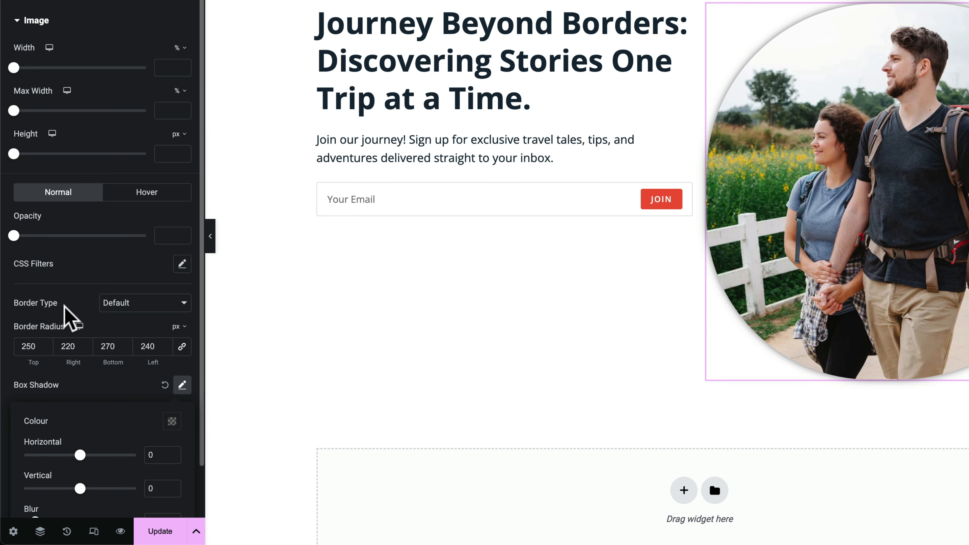
{"action": "left_click", "coordinate": [111, 306]}
{"action": "left_click", "coordinate": [114, 304]}
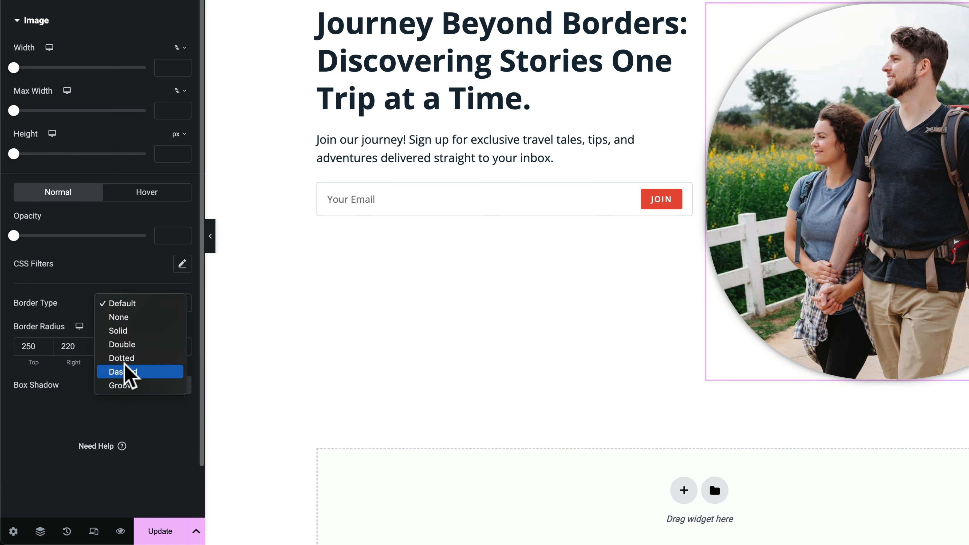
{"action": "left_click", "coordinate": [128, 385]}
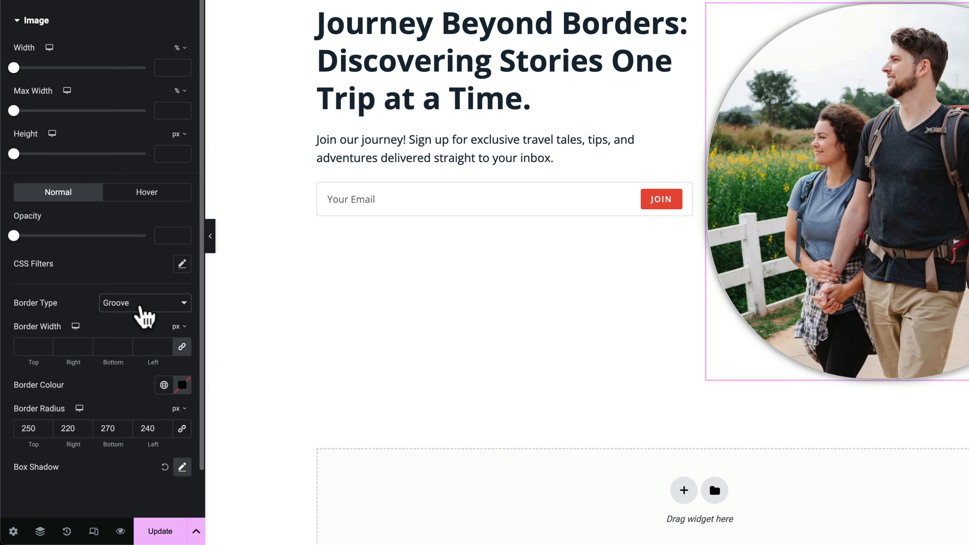
{"action": "left_click", "coordinate": [141, 308]}
{"action": "left_click", "coordinate": [142, 222]}
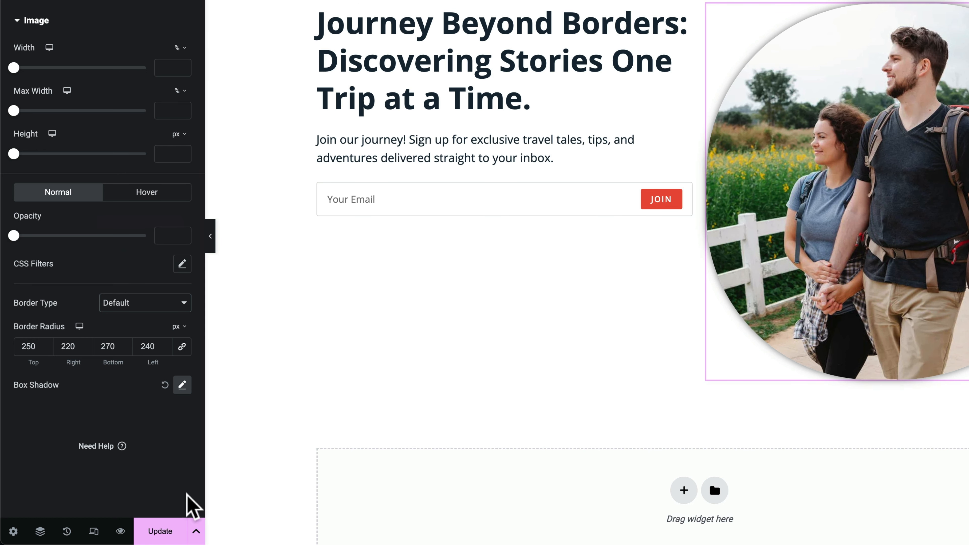
{"action": "left_click", "coordinate": [164, 385]}
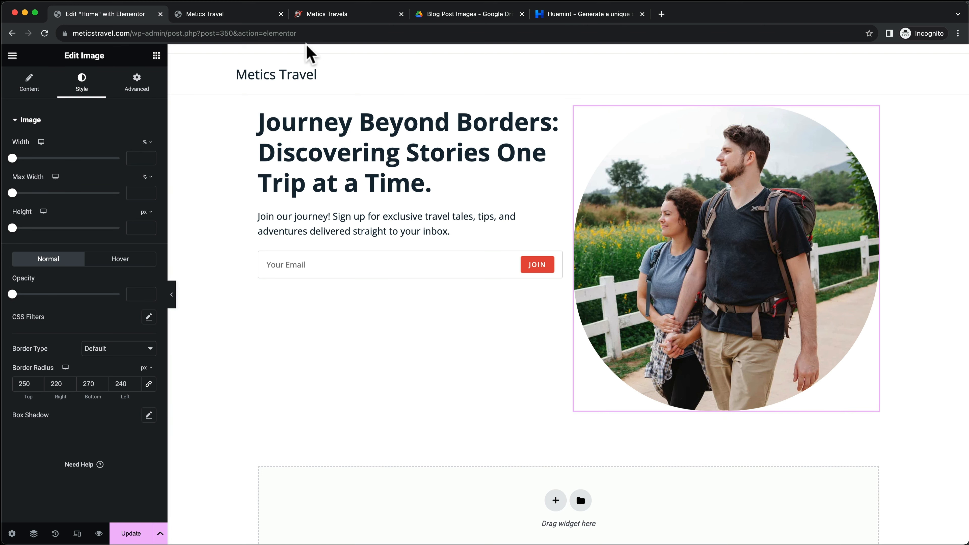
Set the hero container's Align Items to centre, checking the result against the live reference site
{"action": "left_click", "coordinate": [336, 15]}
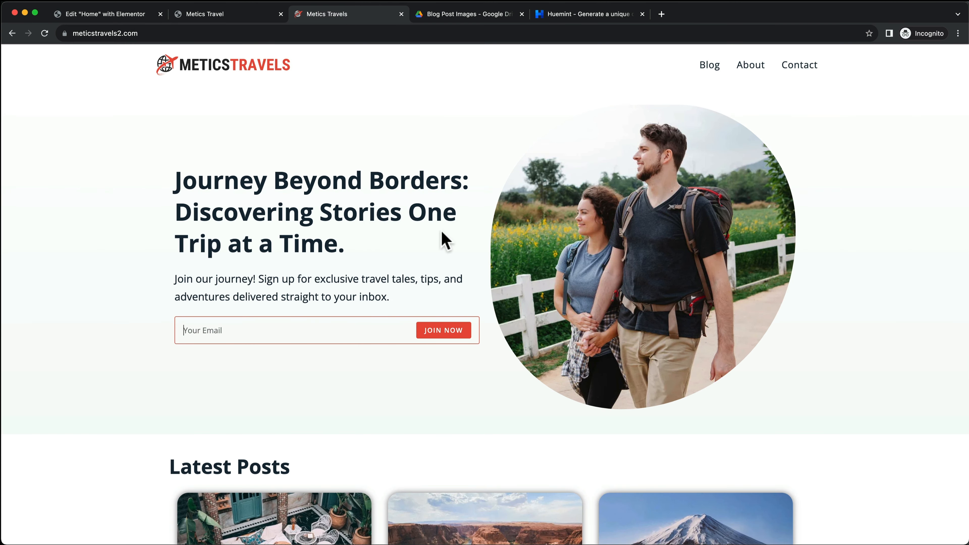
{"action": "left_click", "coordinate": [128, 15]}
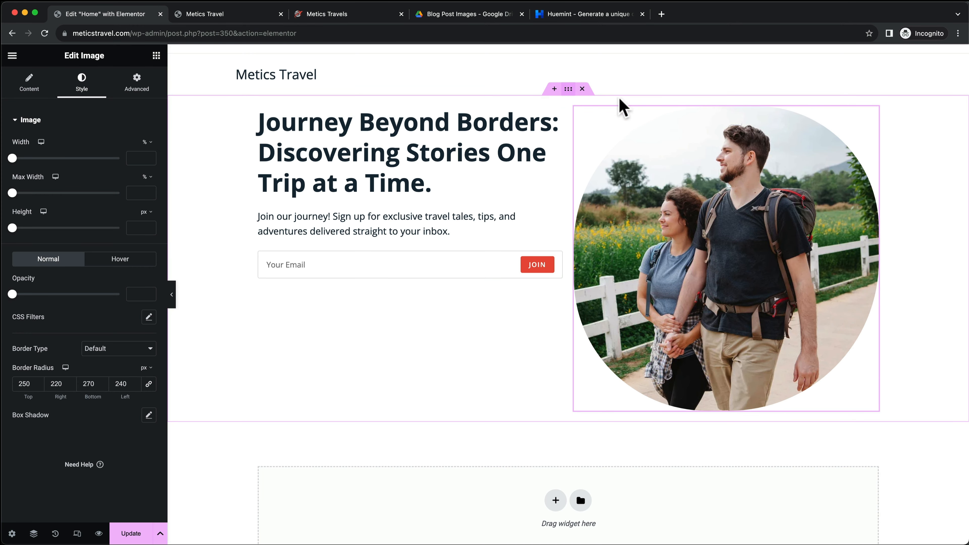
{"action": "left_click", "coordinate": [569, 90]}
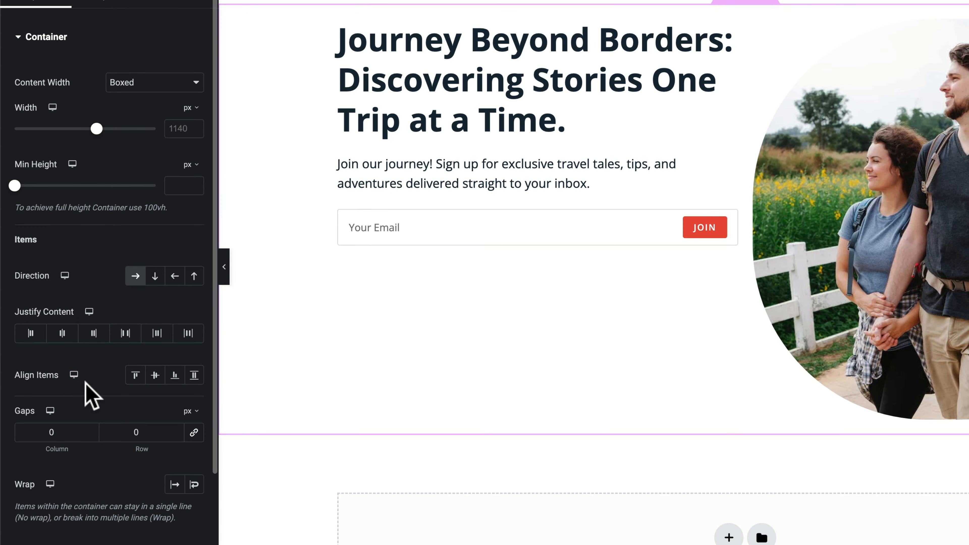
{"action": "left_click", "coordinate": [155, 378]}
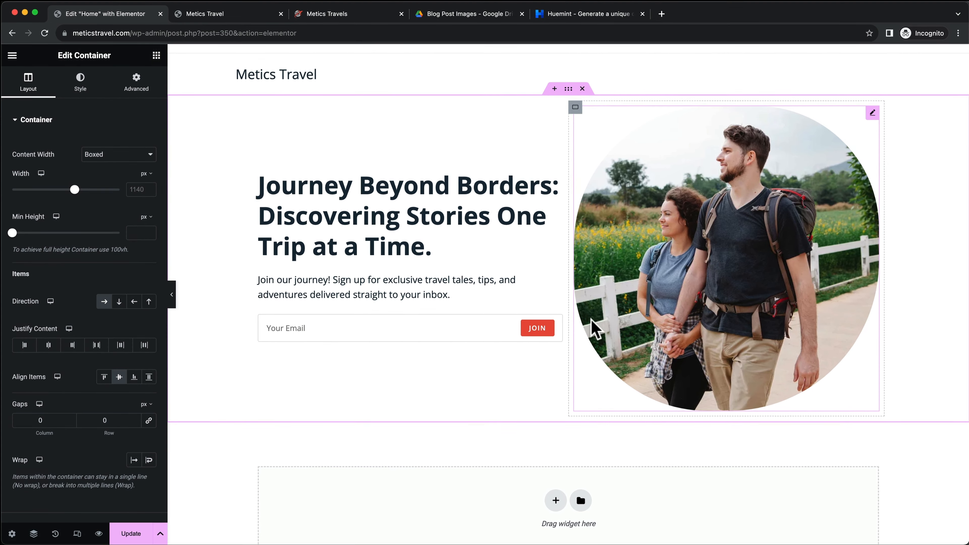
{"action": "left_click", "coordinate": [809, 333]}
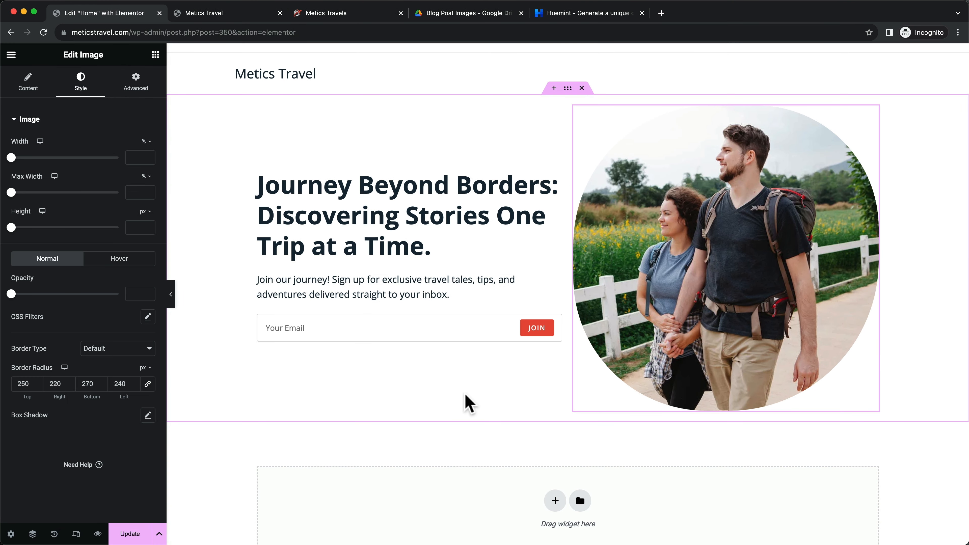
{"action": "left_click", "coordinate": [320, 15]}
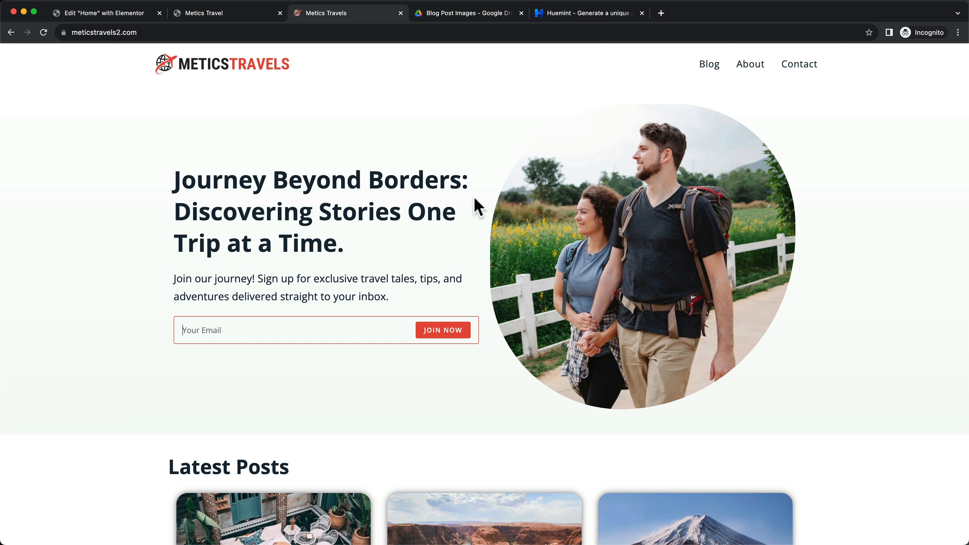
{"action": "left_click", "coordinate": [103, 19]}
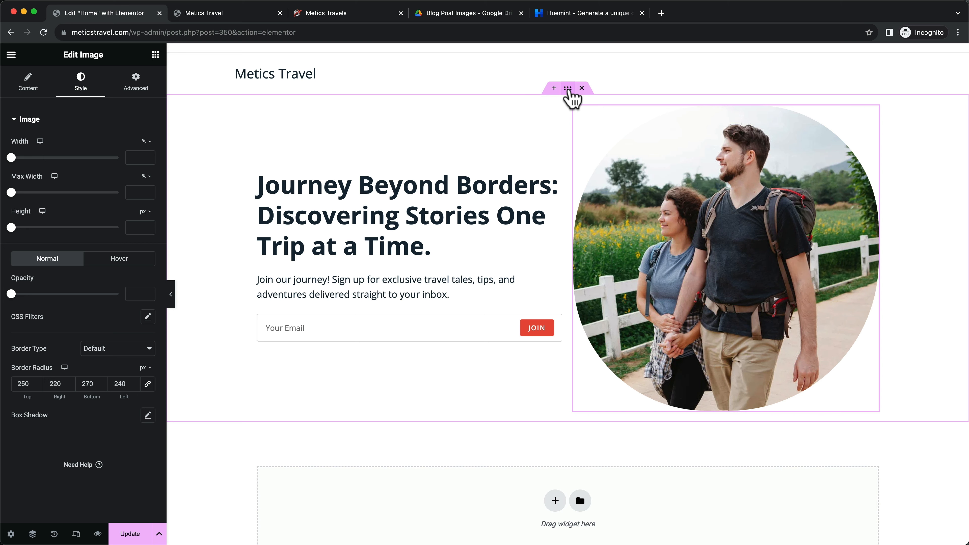
{"action": "left_click", "coordinate": [568, 89]}
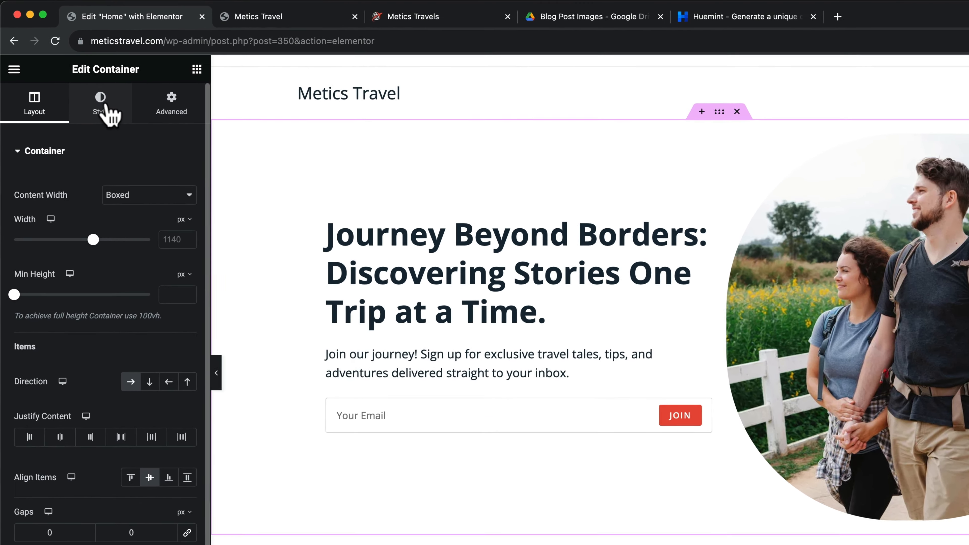
{"action": "left_click", "coordinate": [82, 84]}
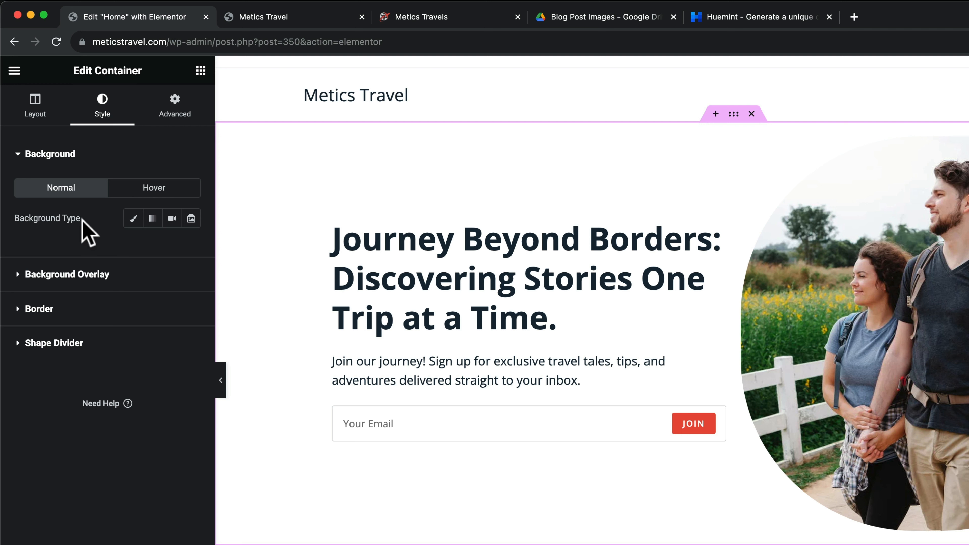
Give the hero section a solid Accent red background colour
{"action": "left_click", "coordinate": [132, 225]}
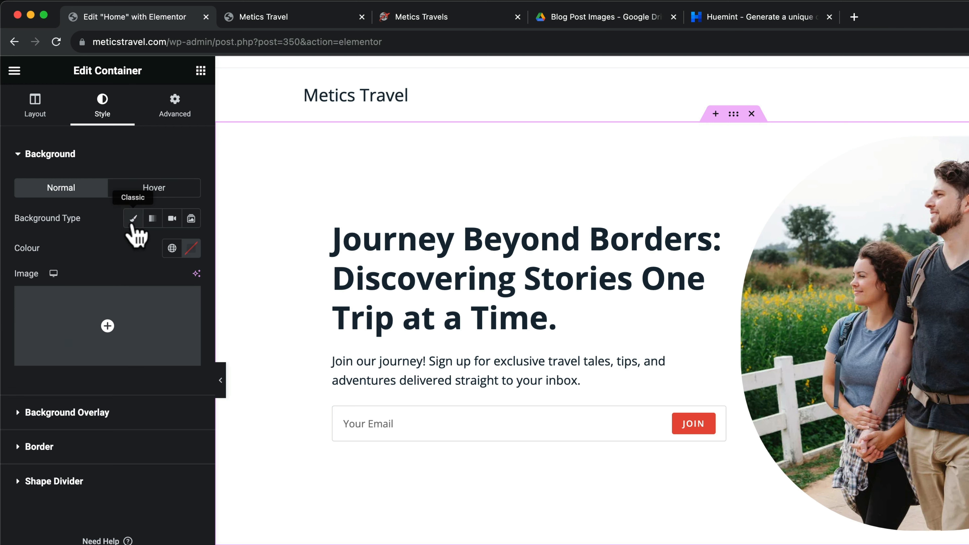
{"action": "left_click", "coordinate": [172, 249]}
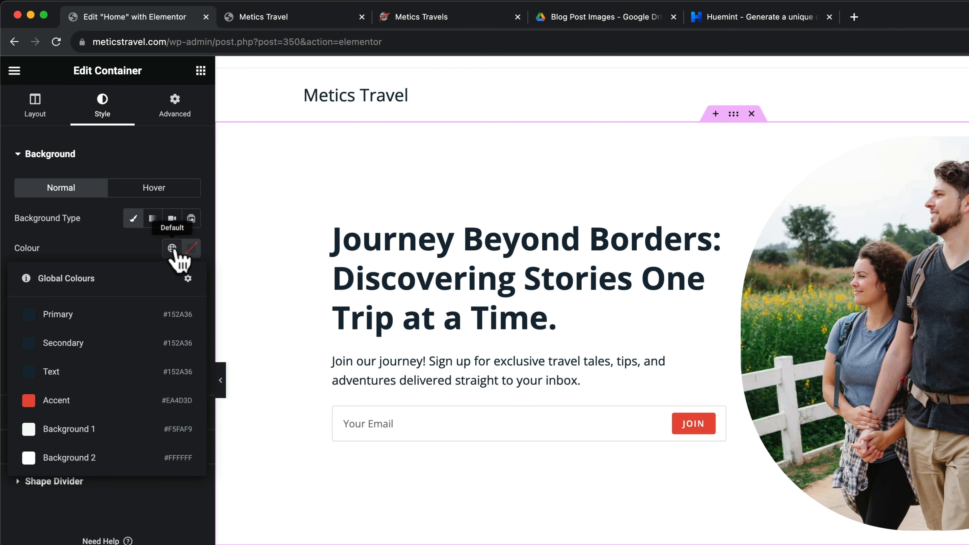
{"action": "left_click", "coordinate": [55, 403]}
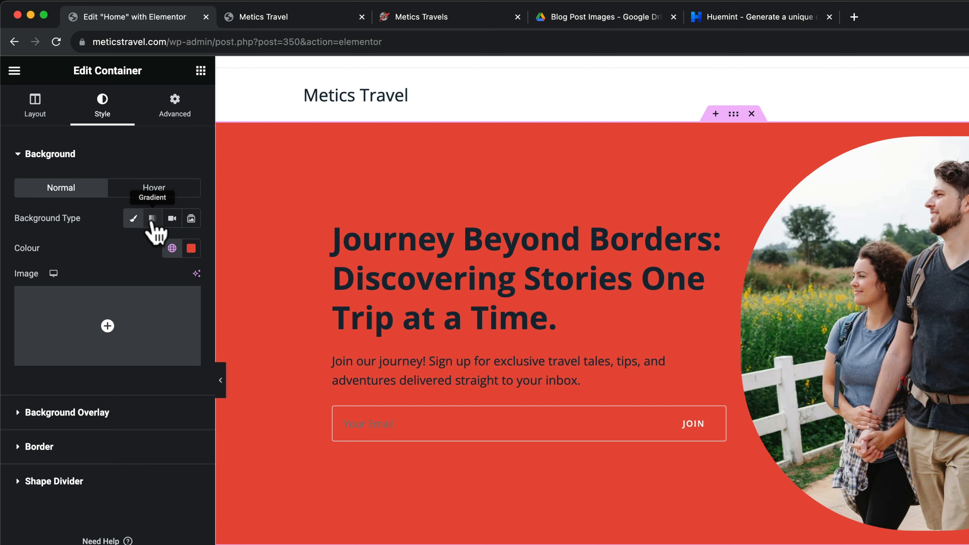
Switch the hero background to a gradient with white #FFFFFF as the first colour
{"action": "left_click", "coordinate": [152, 219]}
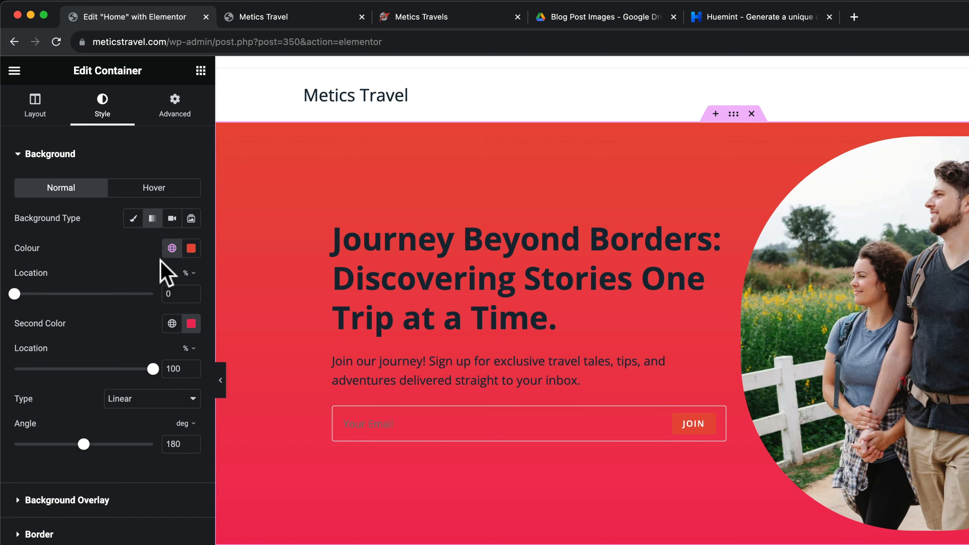
{"action": "left_click", "coordinate": [192, 250]}
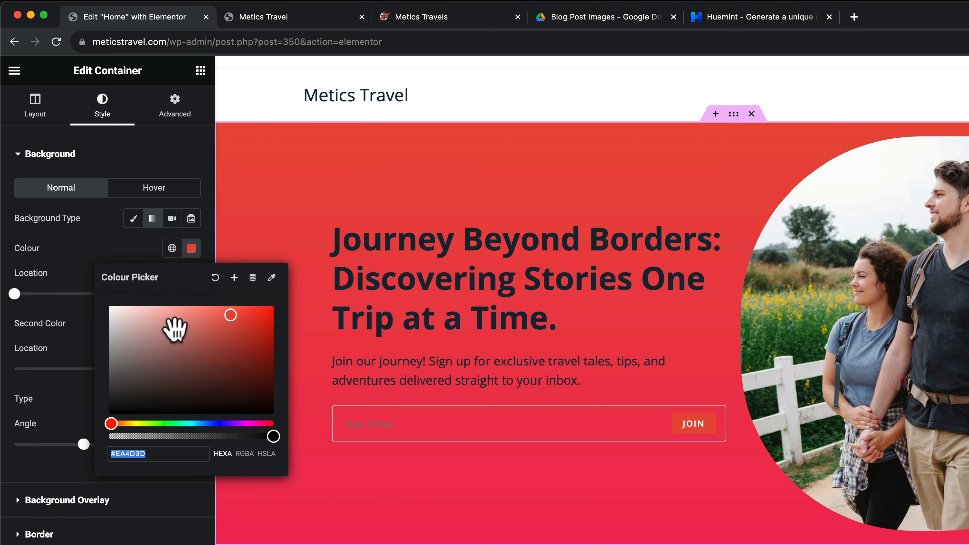
{"action": "left_click_drag", "start_coordinate": [173, 324], "coordinate": [78, 302]}
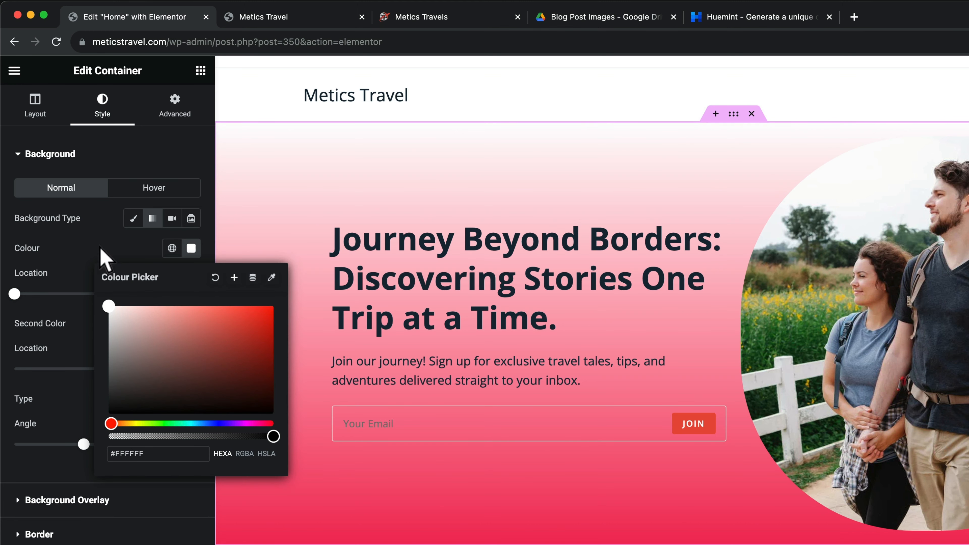
{"action": "left_click", "coordinate": [100, 254]}
{"action": "left_click", "coordinate": [193, 332]}
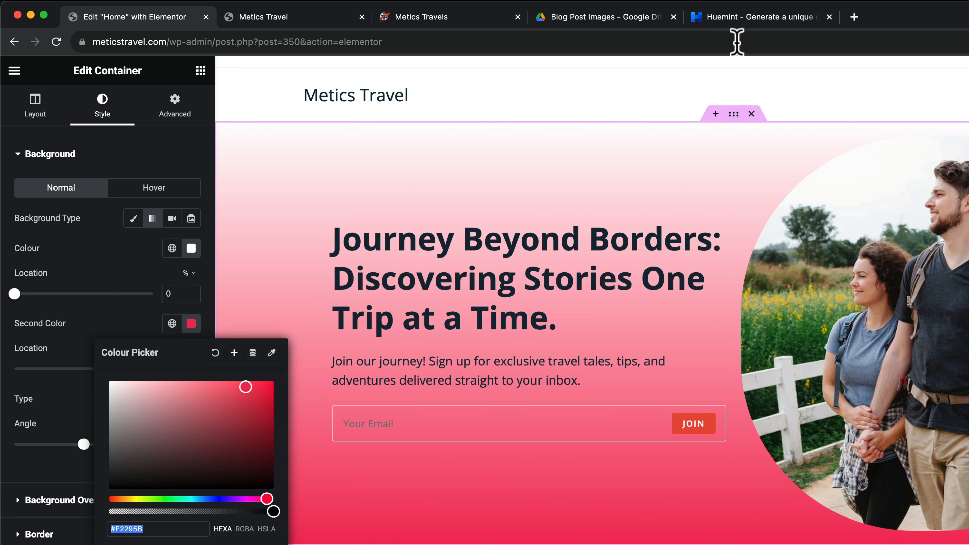
Set the gradient's second colour to #F5FAF9, copied from the Huemint palette
{"action": "left_click", "coordinate": [762, 18]}
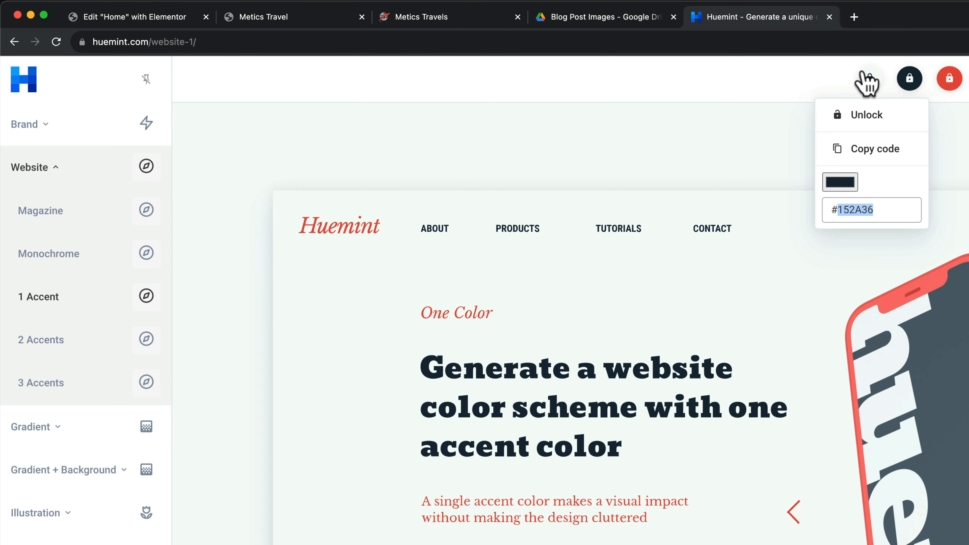
{"action": "left_click", "coordinate": [871, 87]}
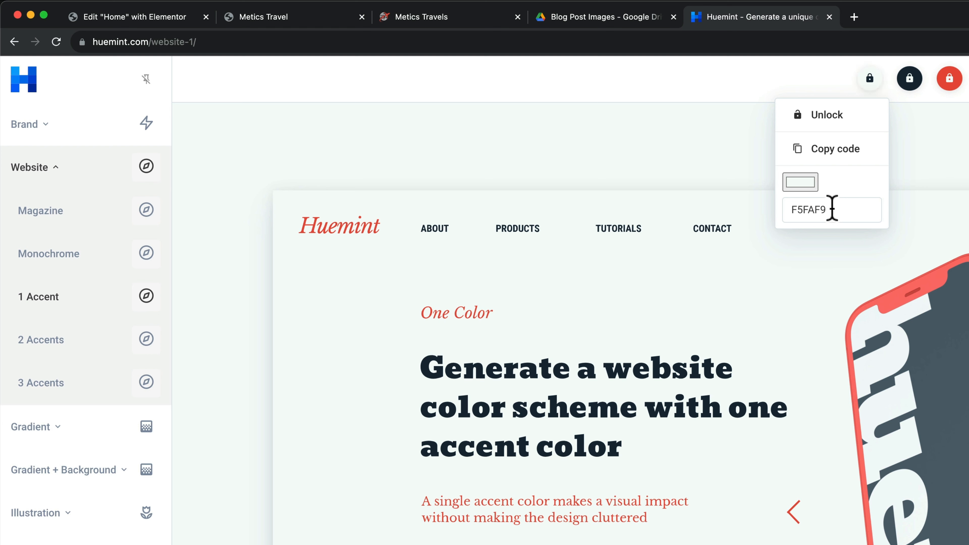
{"action": "left_click_drag", "start_coordinate": [833, 210], "coordinate": [777, 210]}
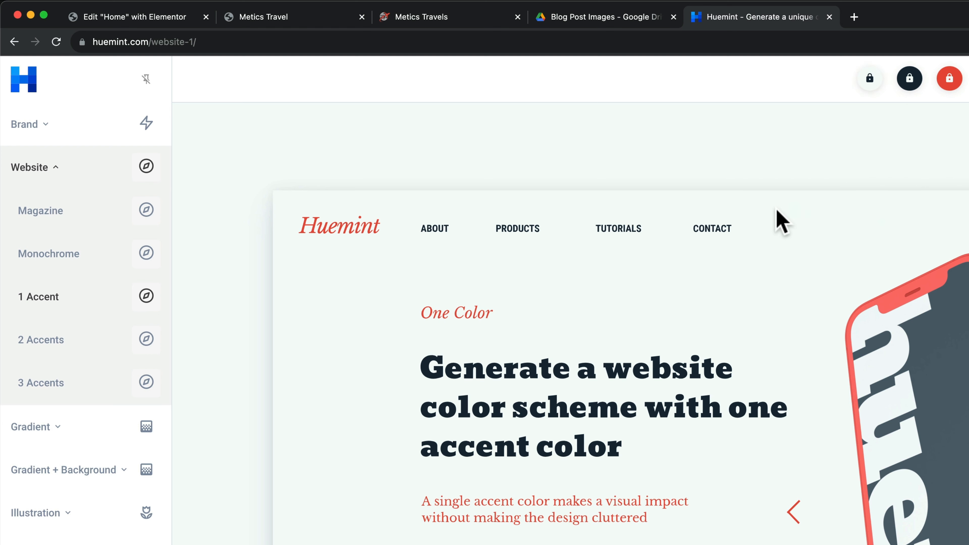
{"action": "left_click", "coordinate": [107, 20]}
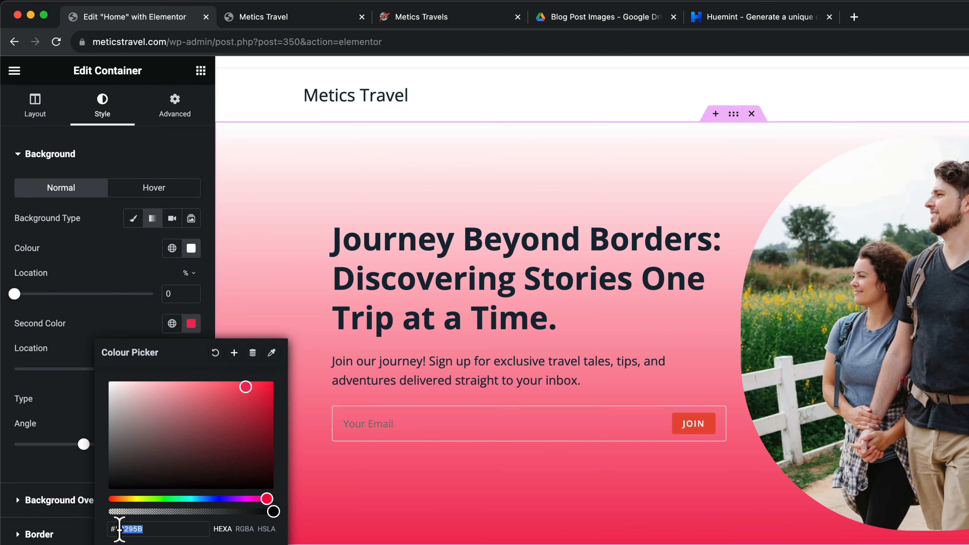
{"action": "type", "text": "152A36"}
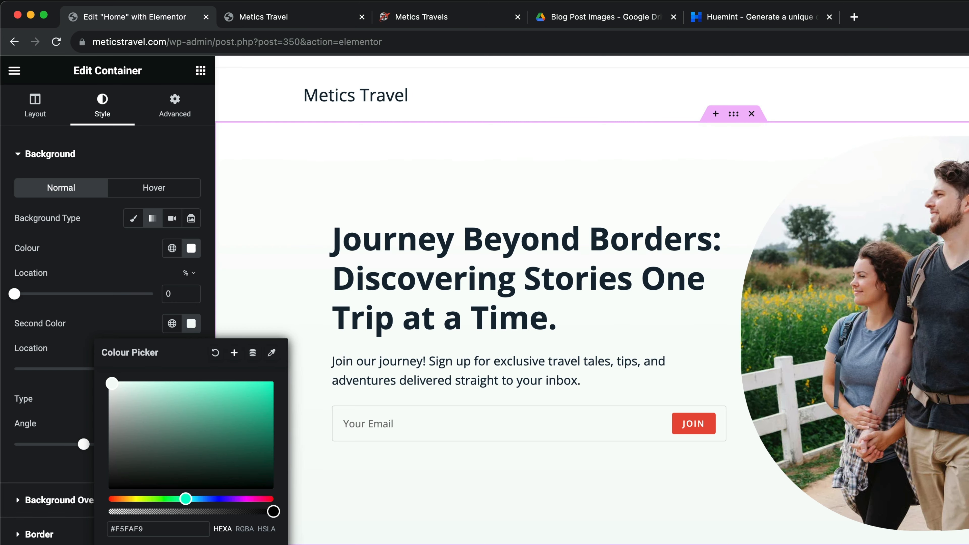
{"action": "key", "text": "Escape"}
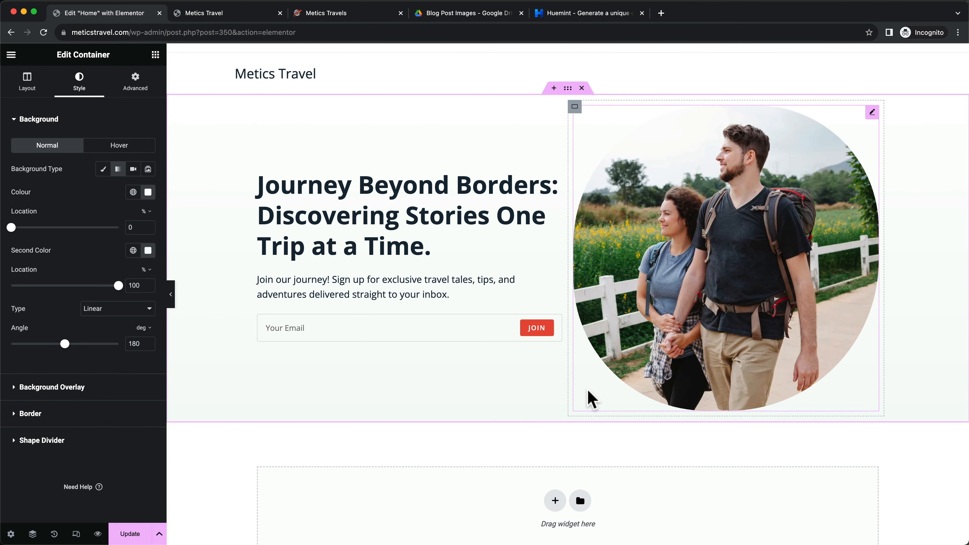
{"action": "scroll", "coordinate": [559, 422], "scroll_direction": "down", "scroll_amount": 1}
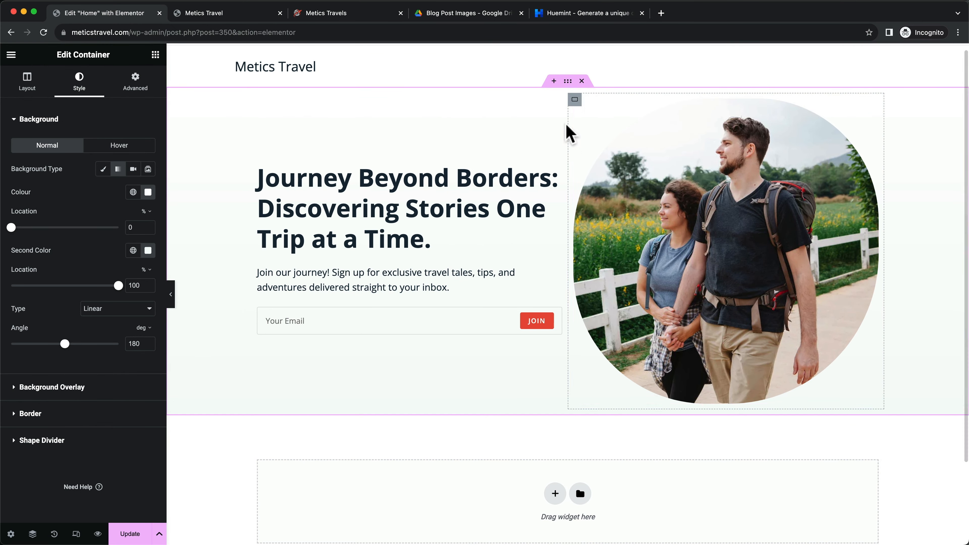
{"action": "scroll", "coordinate": [521, 294], "scroll_direction": "up", "scroll_amount": 1}
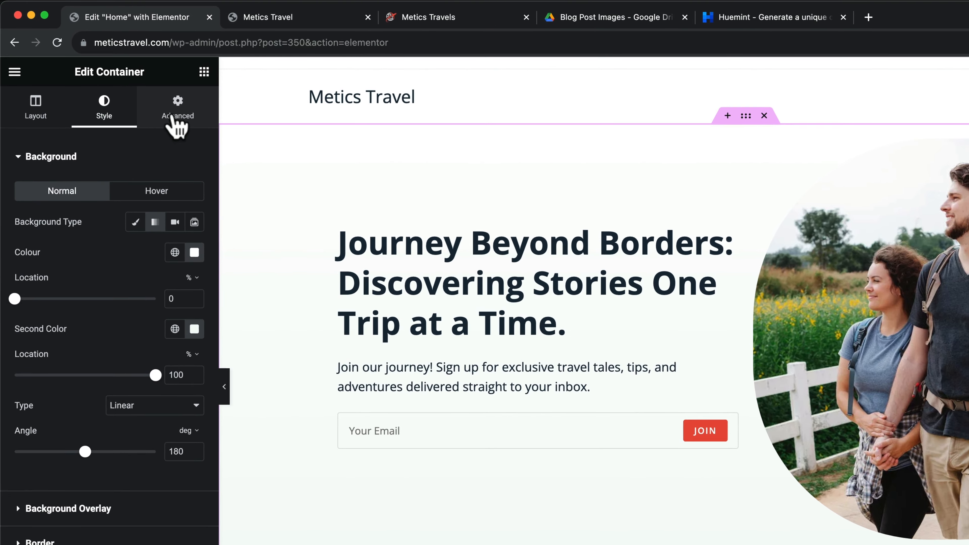
Give the hero container 30 px of top padding only and save the page with Update
{"action": "left_click", "coordinate": [134, 88]}
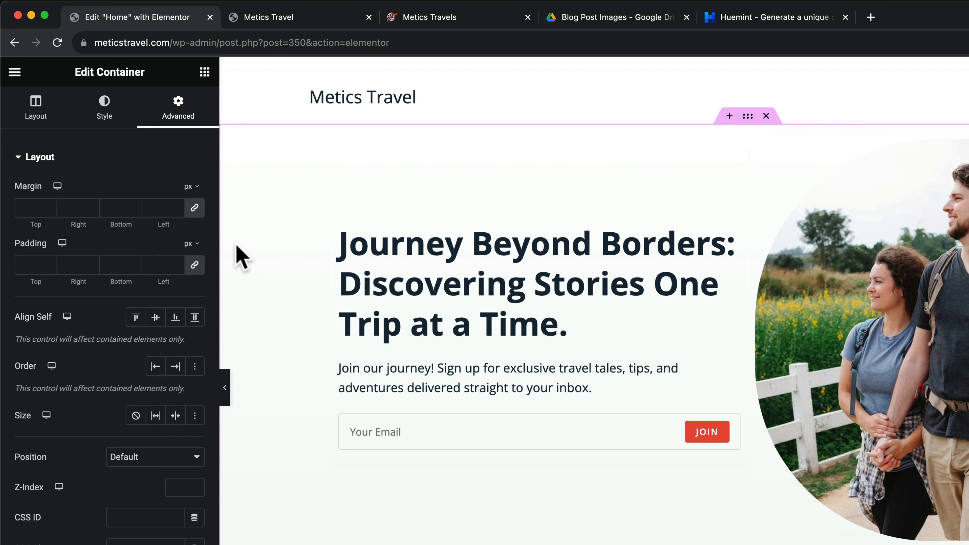
{"action": "left_click", "coordinate": [197, 268]}
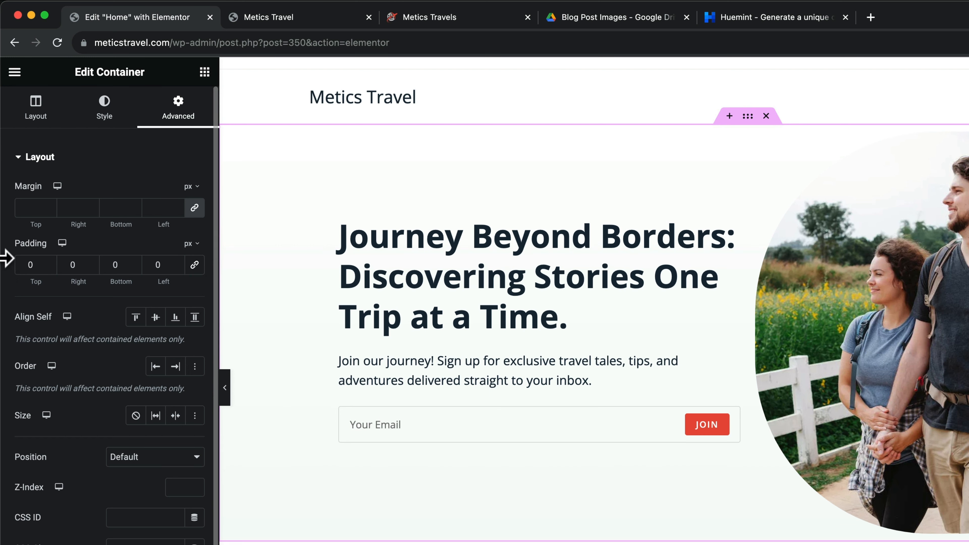
{"action": "left_click", "coordinate": [28, 265]}
{"action": "type", "text": "30"}
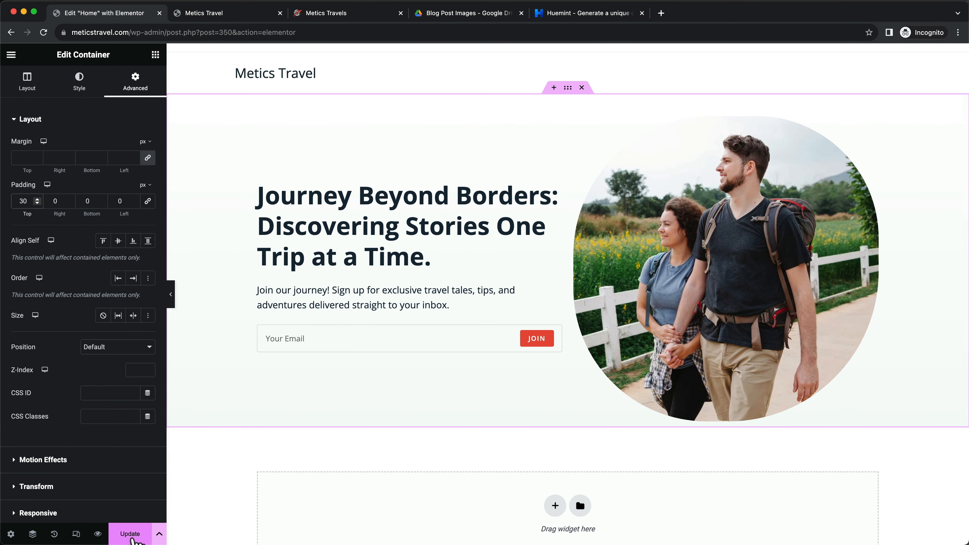
{"action": "left_click", "coordinate": [130, 535]}
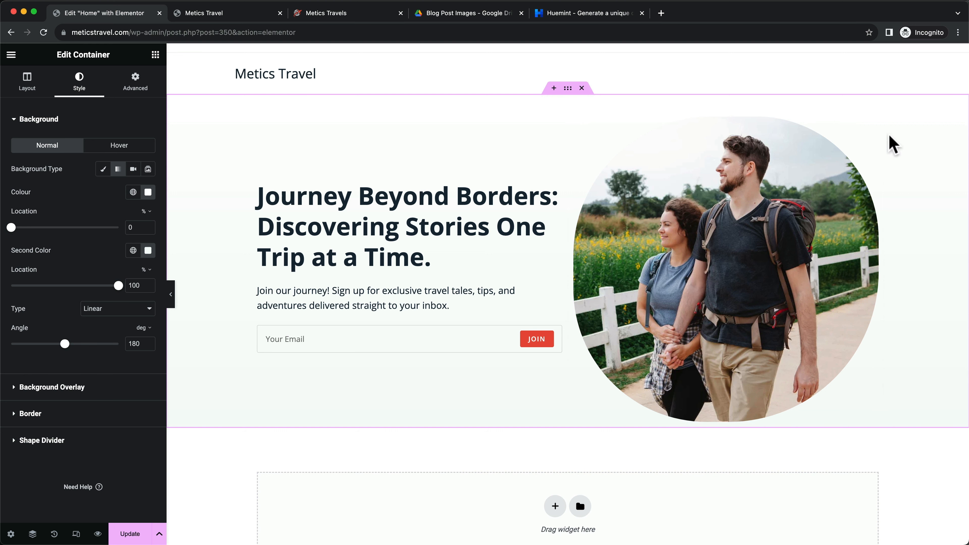
Set the round hero photo's padding to 15 px on all sides
{"action": "left_click", "coordinate": [872, 124]}
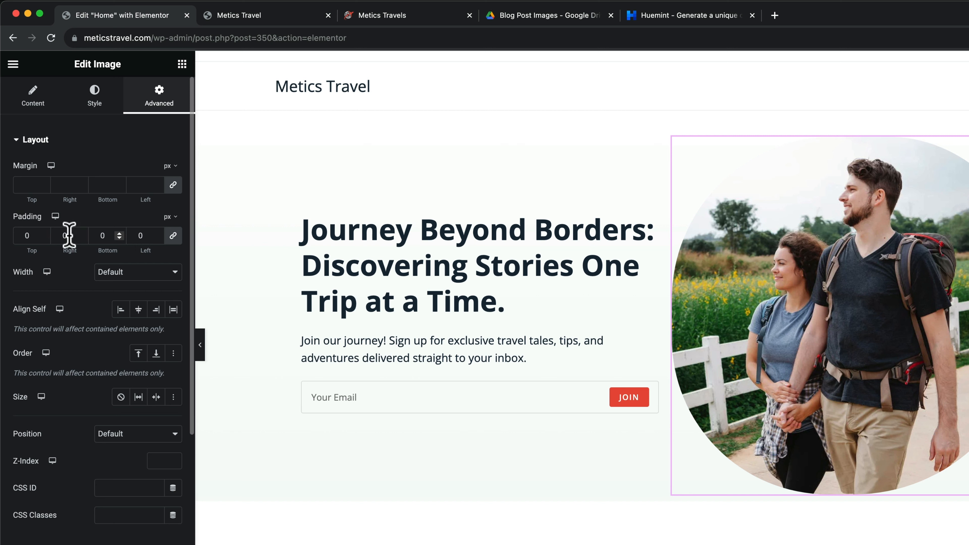
{"action": "left_click", "coordinate": [44, 236]}
{"action": "type", "text": "10"}
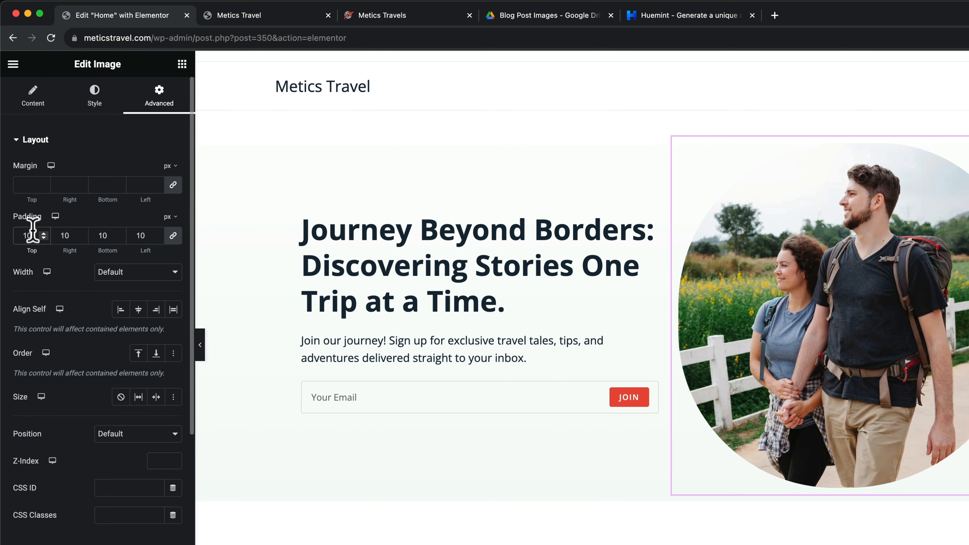
{"action": "key", "text": "Up"}
{"action": "key", "text": "Up"}
{"action": "key", "text": "Up"}
{"action": "key", "text": "Up"}
{"action": "key", "text": "Up"}
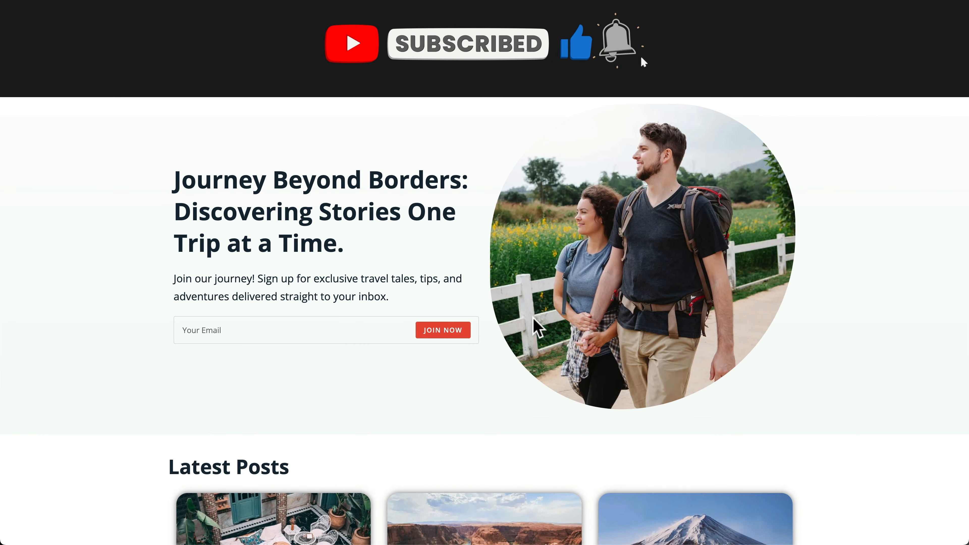
Review the reference Latest Posts grid and the Exploring the Cuisine of Marrakech post, then return to Metics Travel
{"action": "scroll", "coordinate": [534, 327], "scroll_direction": "down", "scroll_amount": 6}
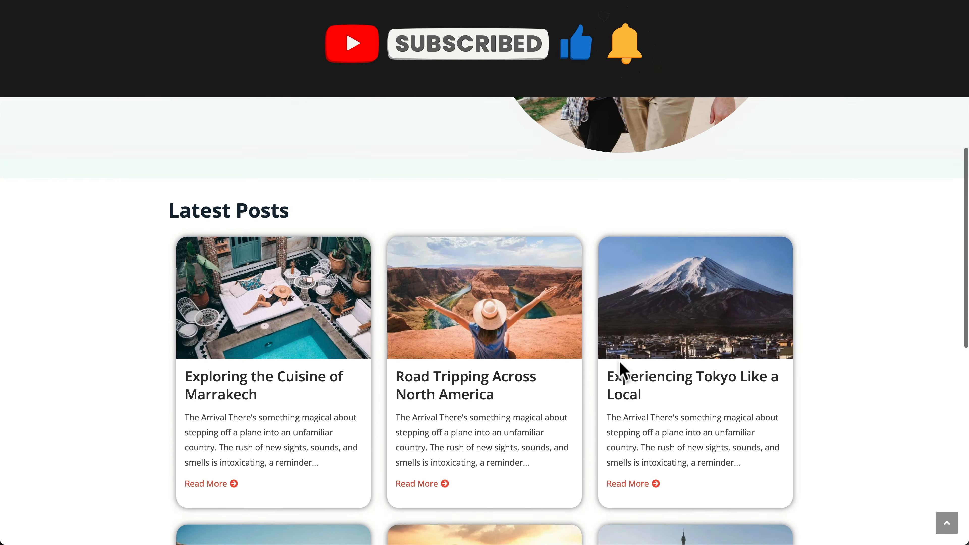
{"action": "scroll", "coordinate": [620, 369], "scroll_direction": "down", "scroll_amount": 3}
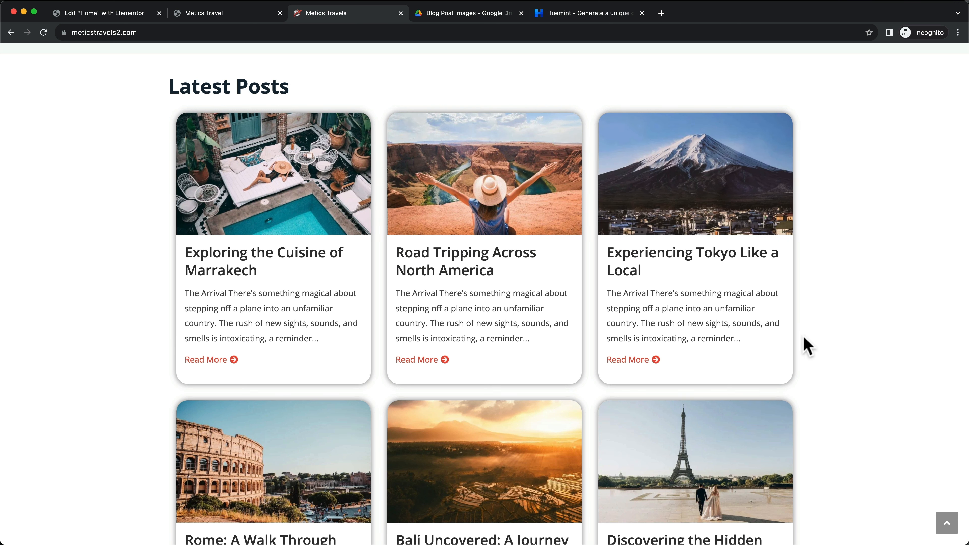
{"action": "left_click", "coordinate": [252, 262]}
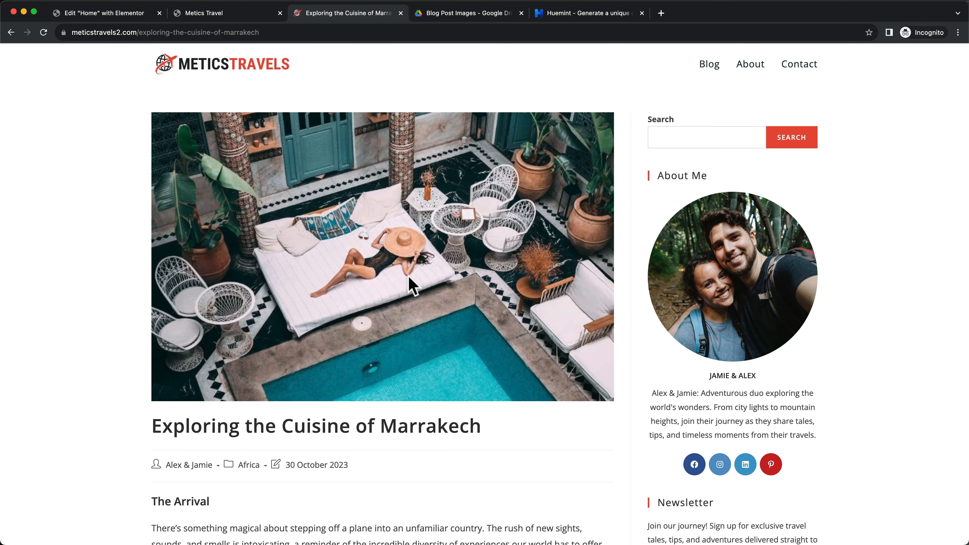
{"action": "scroll", "coordinate": [347, 355], "scroll_direction": "down", "scroll_amount": 20}
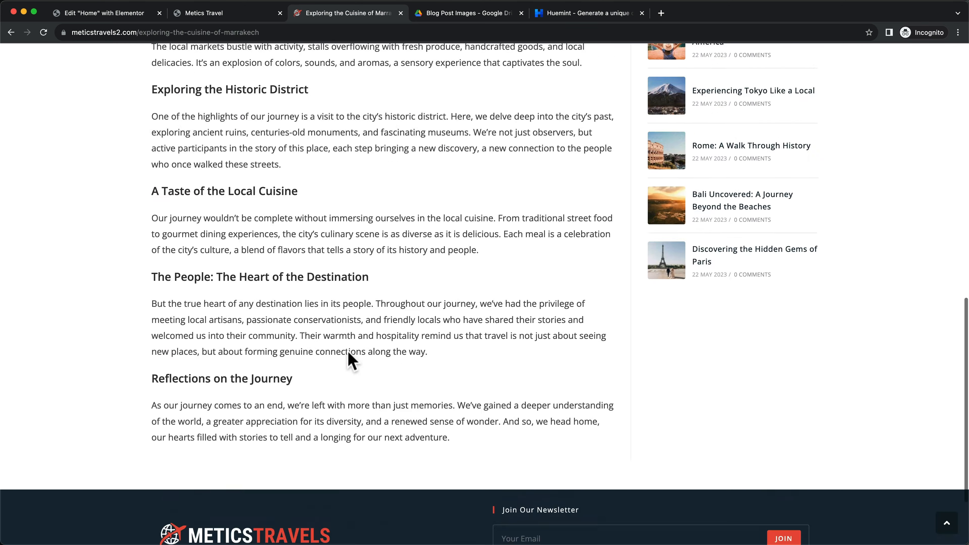
{"action": "scroll", "coordinate": [350, 359], "scroll_direction": "up", "scroll_amount": 15}
{"action": "scroll", "coordinate": [350, 359], "scroll_direction": "up", "scroll_amount": 5}
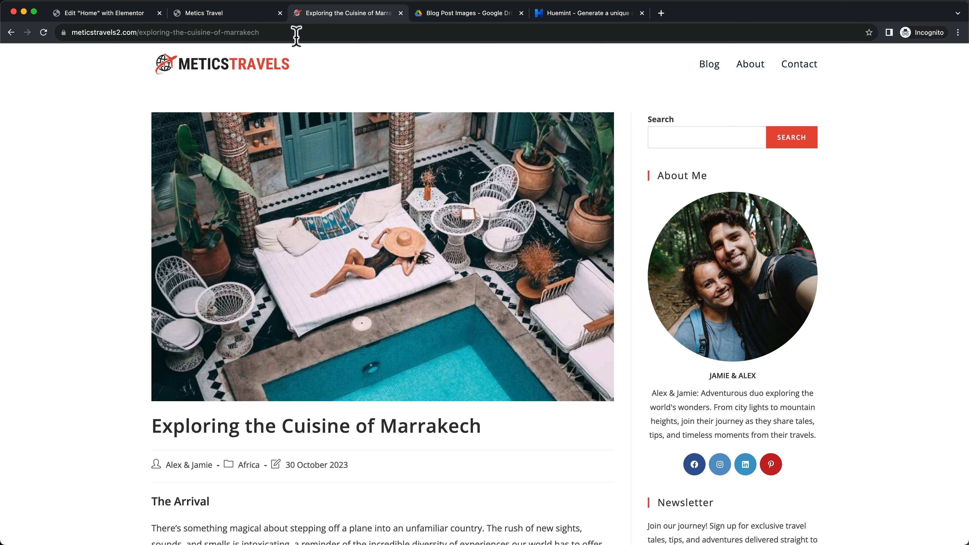
{"action": "left_click", "coordinate": [216, 12]}
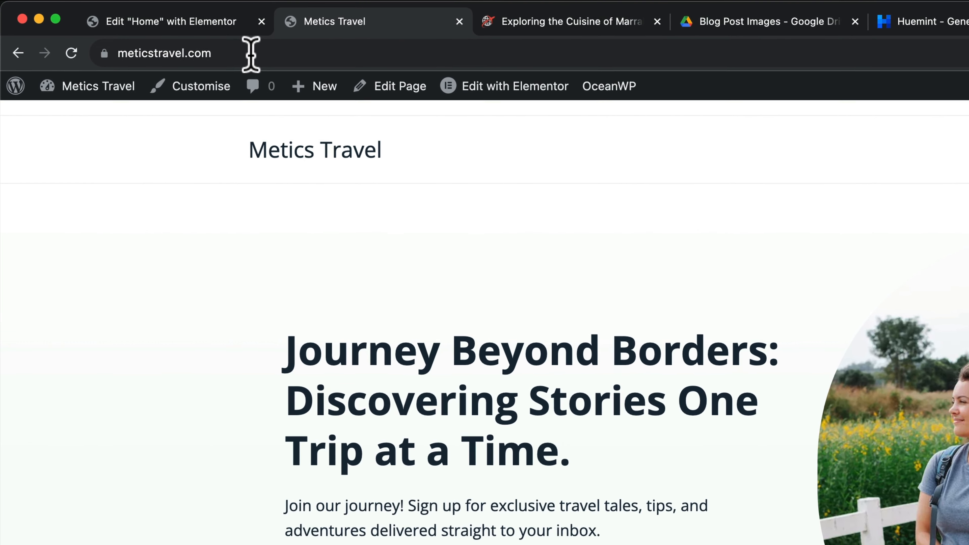
Load the WordPress admin dashboard by adding /wp-admin to the site address
{"action": "left_click", "coordinate": [122, 32]}
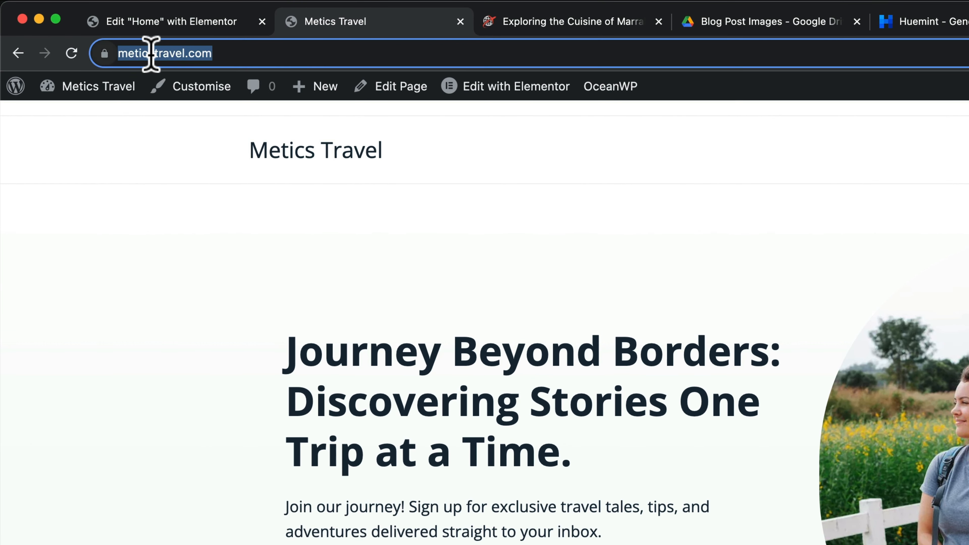
{"action": "left_click", "coordinate": [236, 54]}
{"action": "type", "text": "/"}
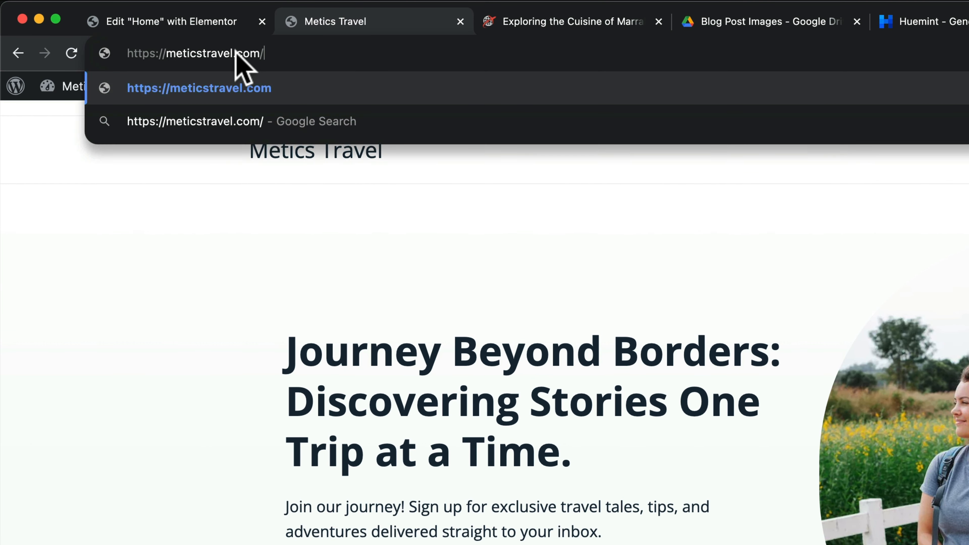
{"action": "type", "text": "wp-admin"}
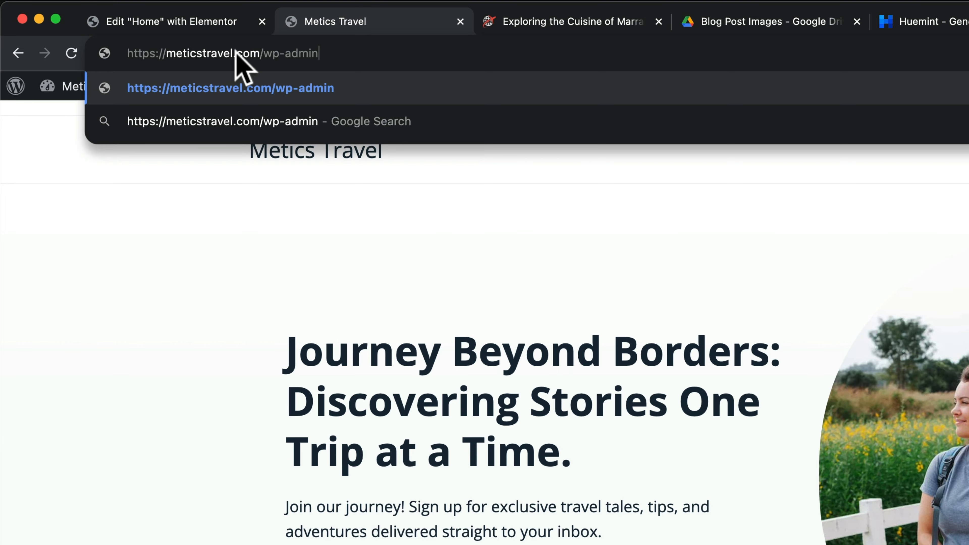
{"action": "key", "text": "Return"}
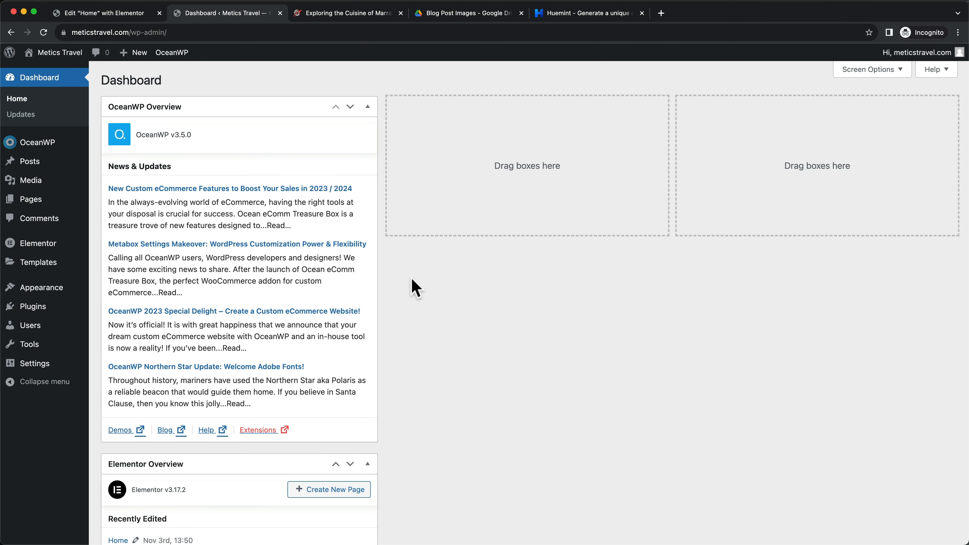
Hide the OceanWP Overview and Elementor Overview boxes through the dashboard's Screen Options
{"action": "scroll", "coordinate": [417, 287], "scroll_direction": "down", "scroll_amount": 10}
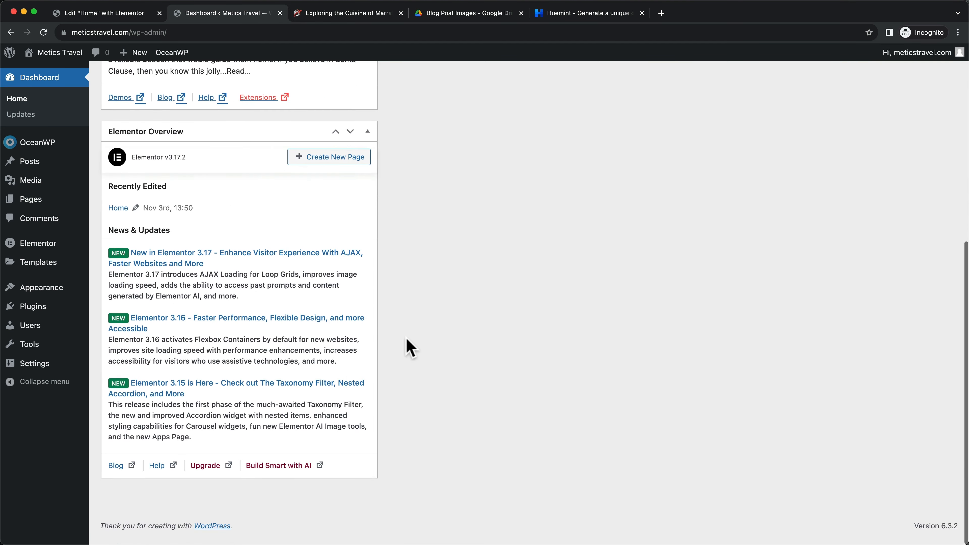
{"action": "scroll", "coordinate": [408, 365], "scroll_direction": "up", "scroll_amount": 10}
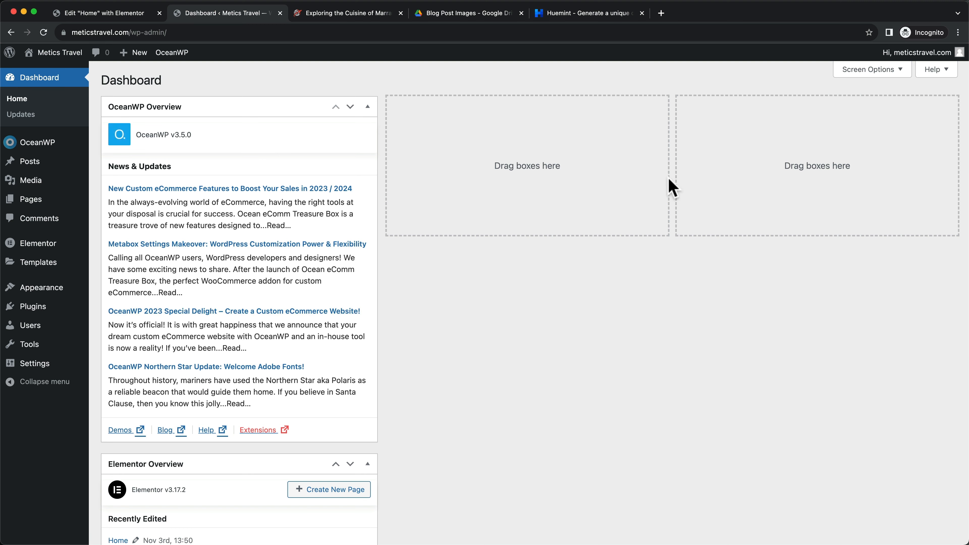
{"action": "left_click", "coordinate": [848, 72]}
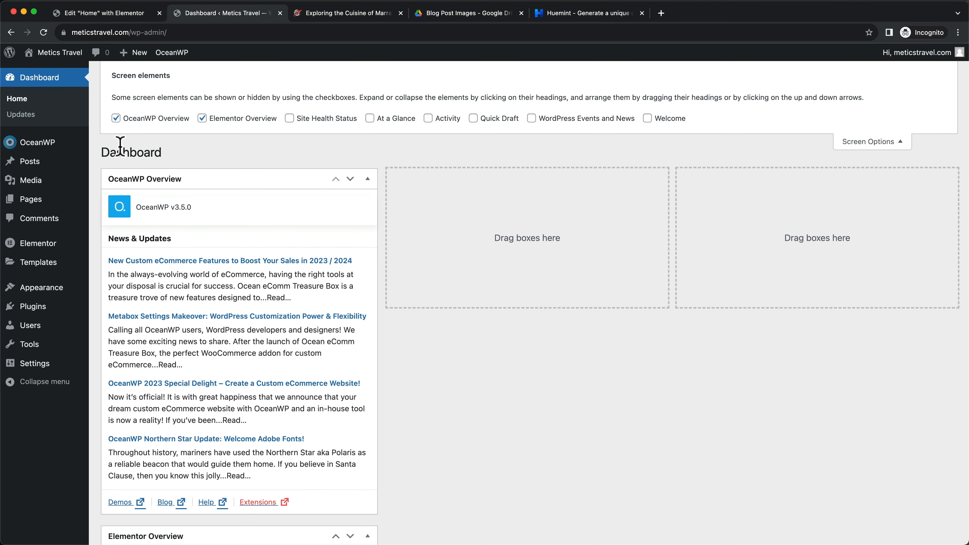
{"action": "left_click", "coordinate": [115, 118]}
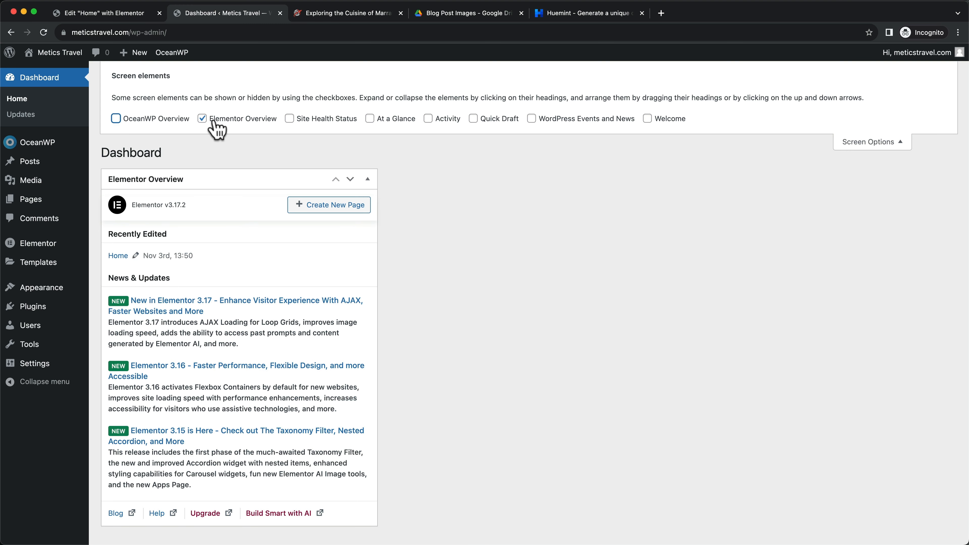
{"action": "left_click", "coordinate": [202, 119]}
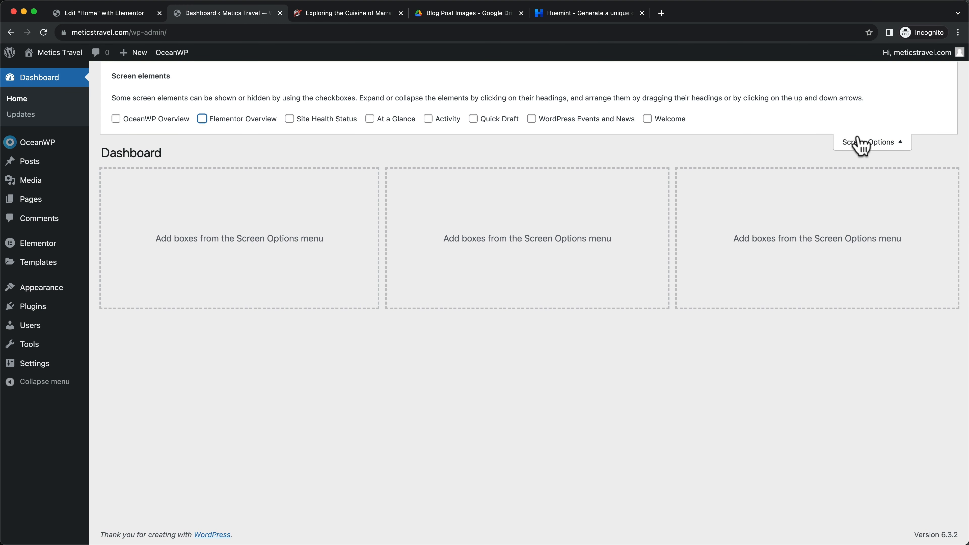
{"action": "left_click", "coordinate": [866, 147]}
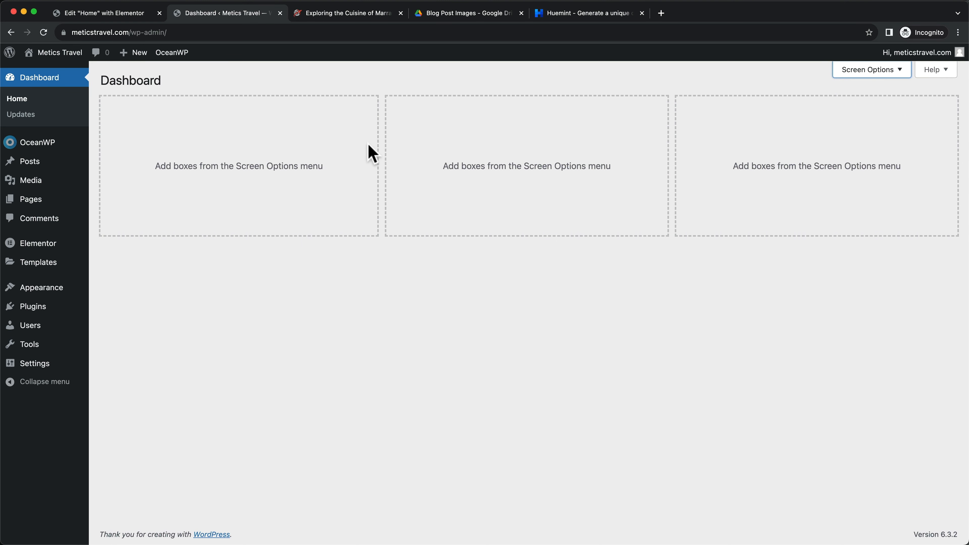
{"action": "left_click", "coordinate": [34, 304]}
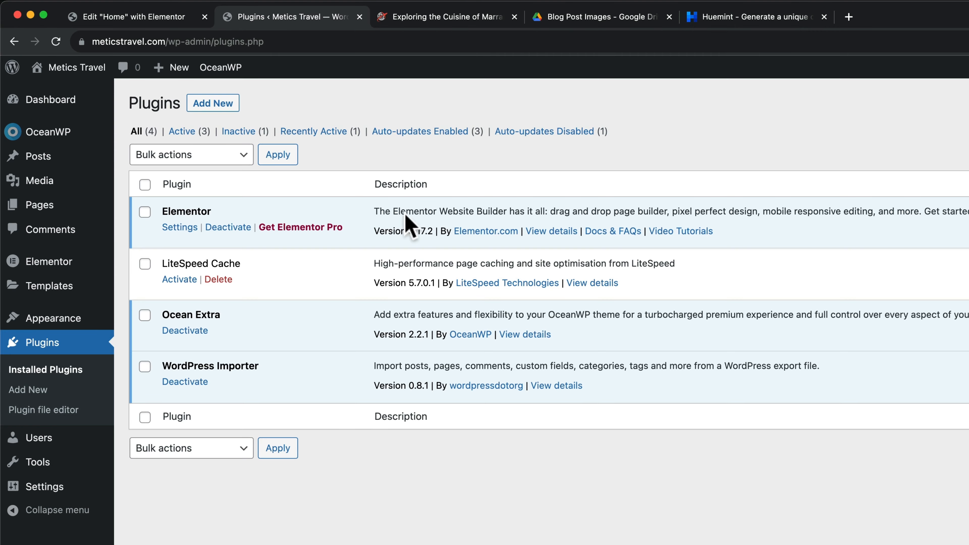
Install and activate The Post Grid plugin, then save its common settings
{"action": "left_click", "coordinate": [213, 105]}
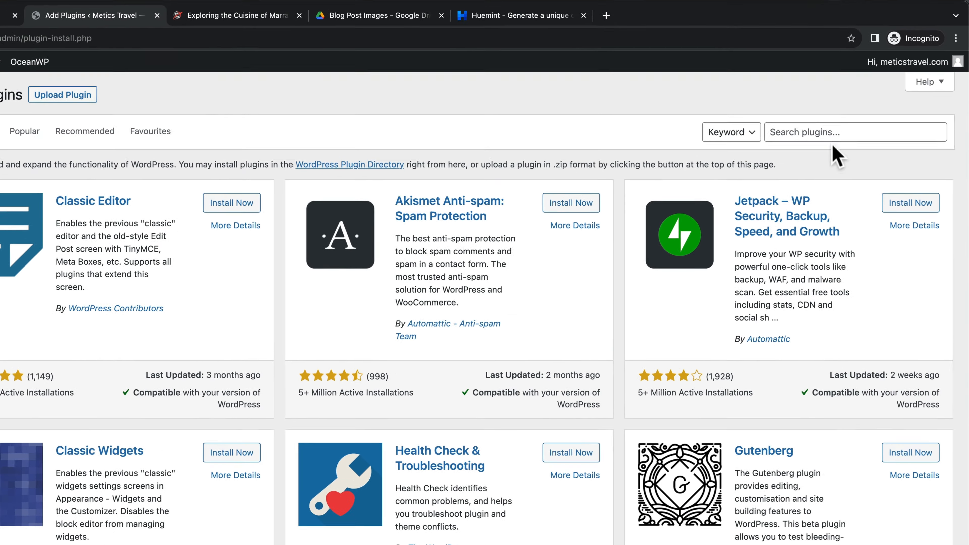
{"action": "left_click", "coordinate": [914, 129]}
{"action": "type", "text": "post grid"}
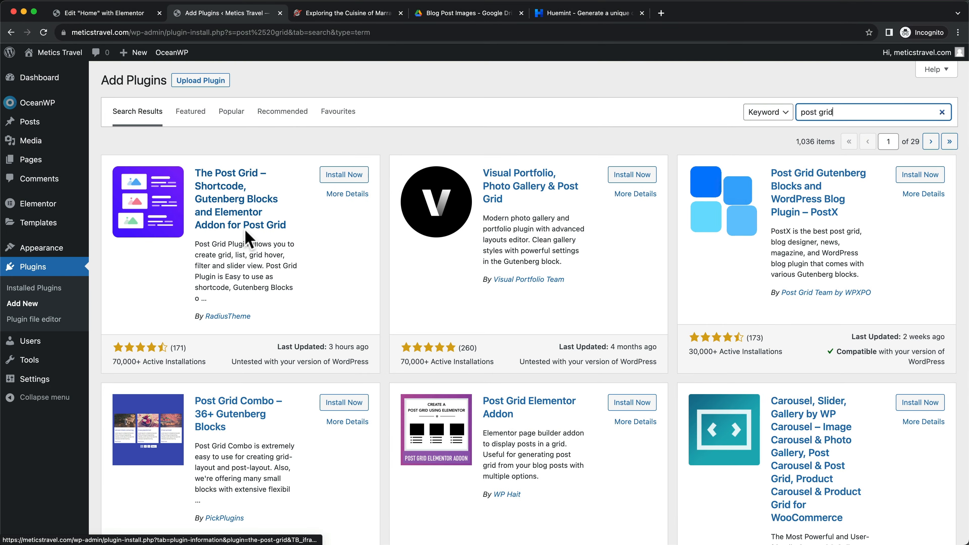
{"action": "left_click", "coordinate": [343, 177]}
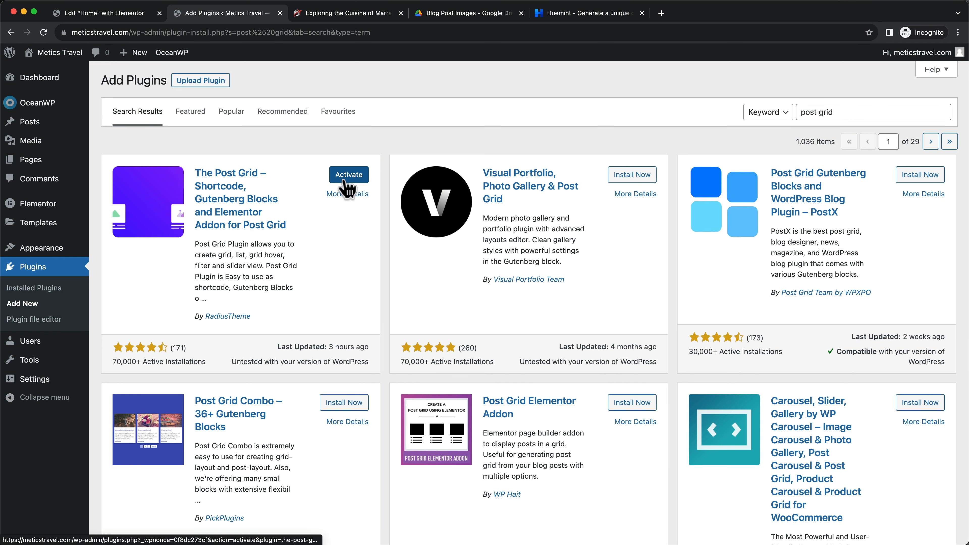
{"action": "left_click", "coordinate": [345, 182]}
{"action": "scroll", "coordinate": [433, 238], "scroll_direction": "down", "scroll_amount": 4}
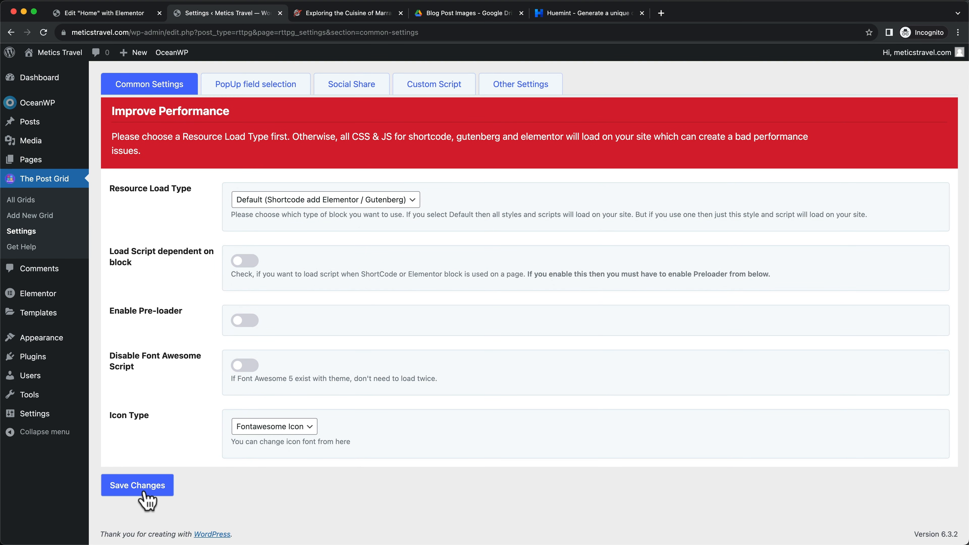
{"action": "left_click", "coordinate": [147, 496]}
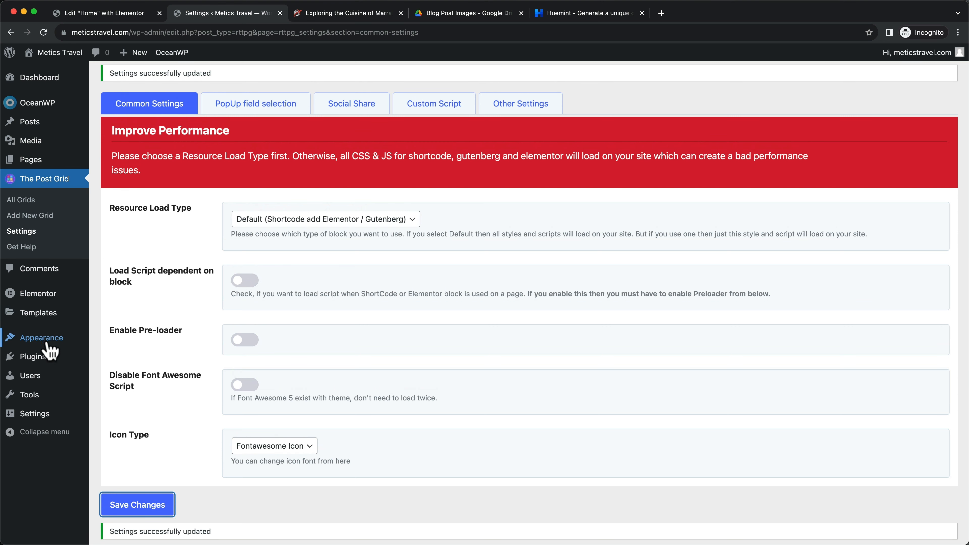
Enable auto-updates for The Post Grid and the other plugins, then return to the Home page editor
{"action": "left_click", "coordinate": [33, 361]}
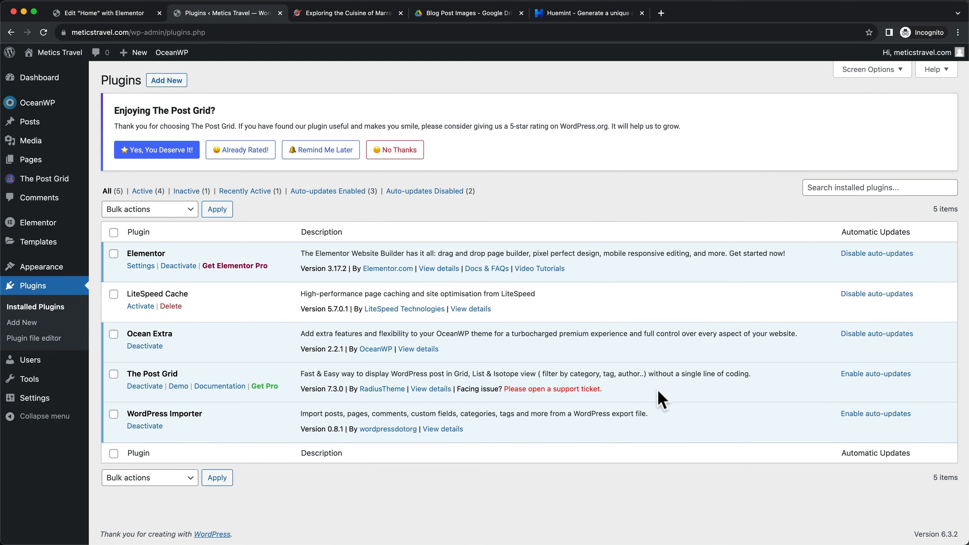
{"action": "left_click", "coordinate": [864, 376]}
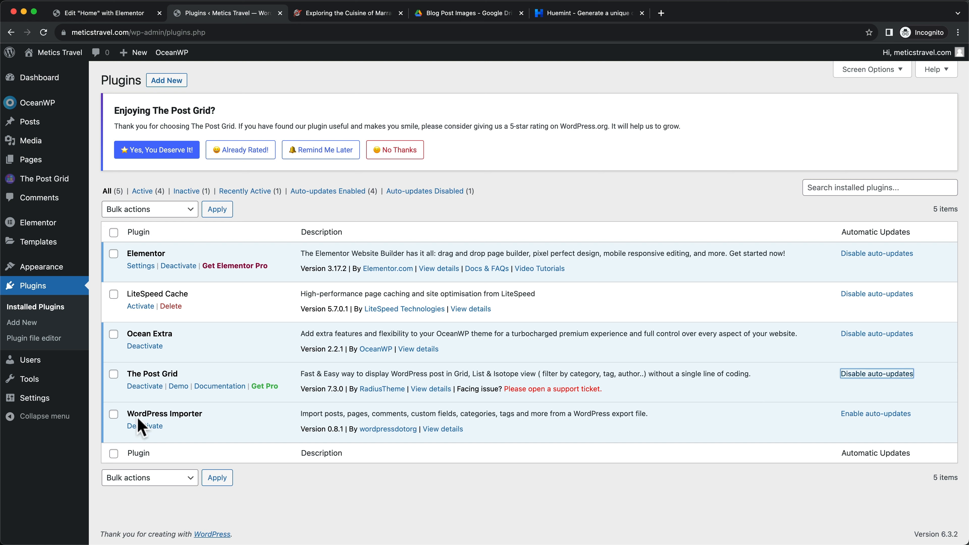
{"action": "left_click_drag", "start_coordinate": [127, 413], "coordinate": [213, 425]}
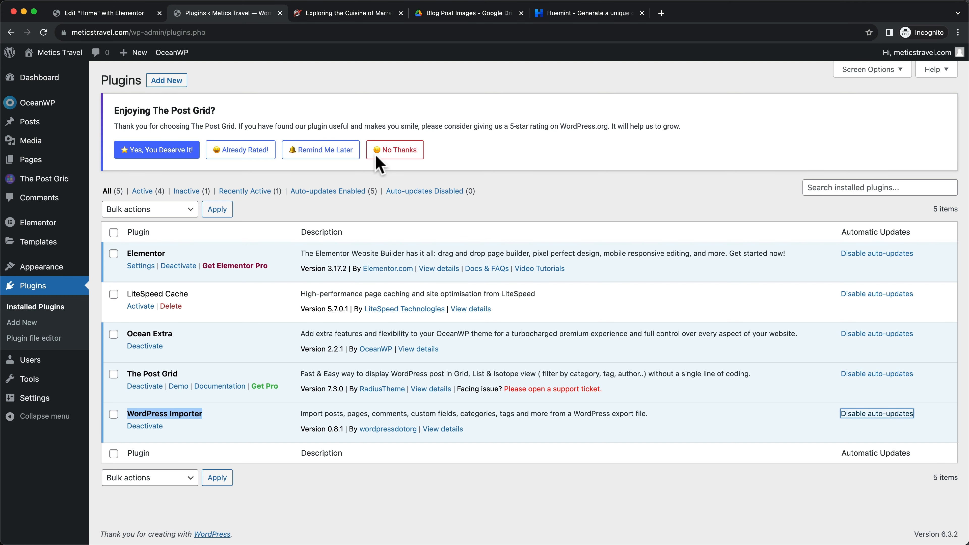
{"action": "left_click", "coordinate": [125, 13]}
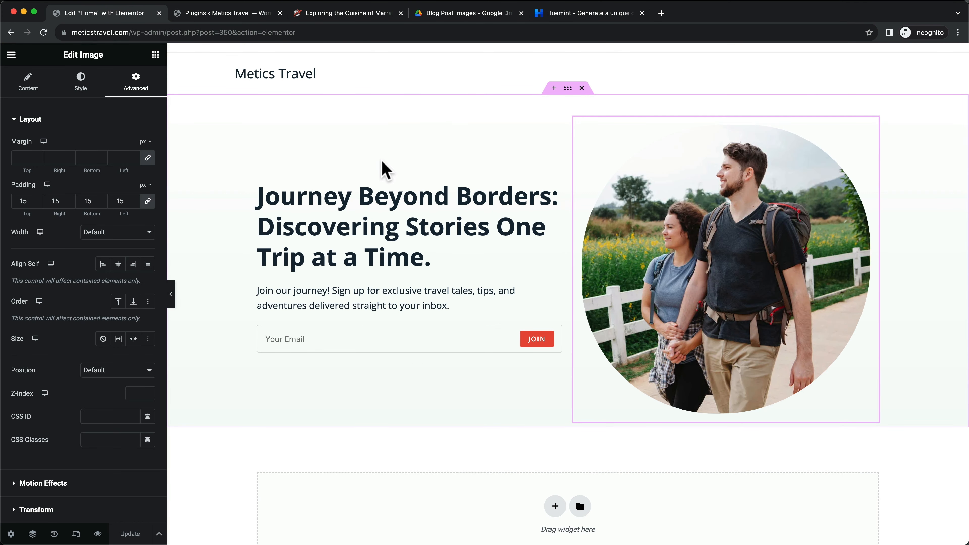
Reload the Home page editor and add a single-column container below the hero section
{"action": "left_click", "coordinate": [41, 33]}
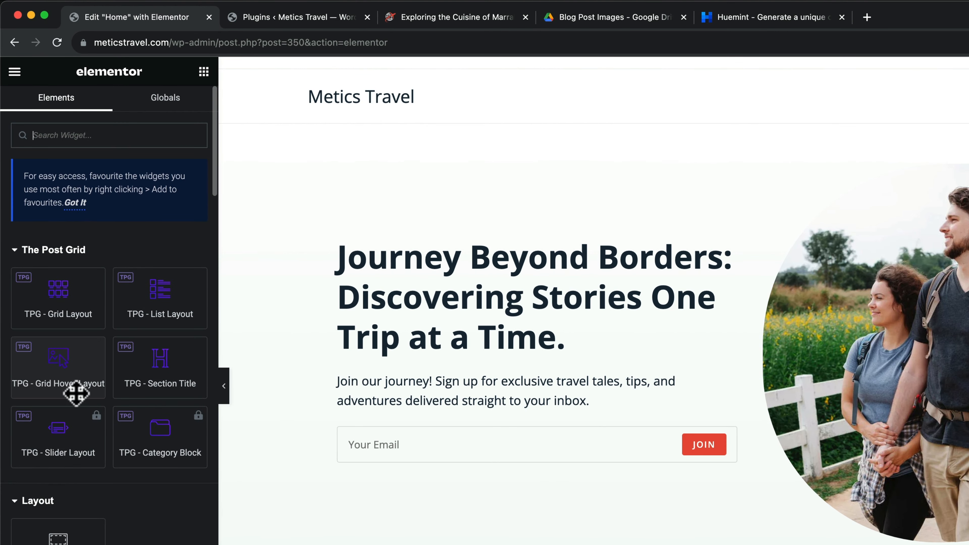
{"action": "scroll", "coordinate": [779, 505], "scroll_direction": "down", "scroll_amount": 3}
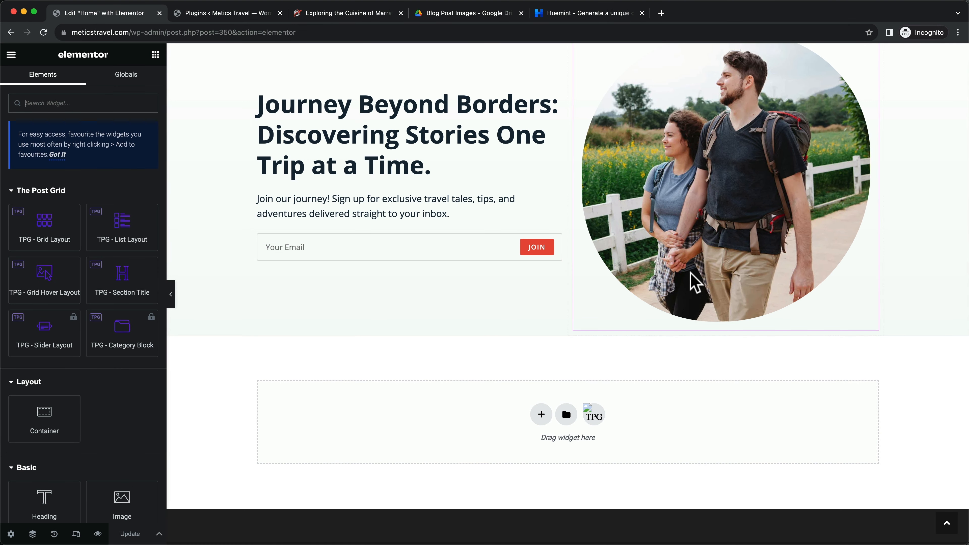
{"action": "scroll", "coordinate": [567, 325], "scroll_direction": "down", "scroll_amount": 1}
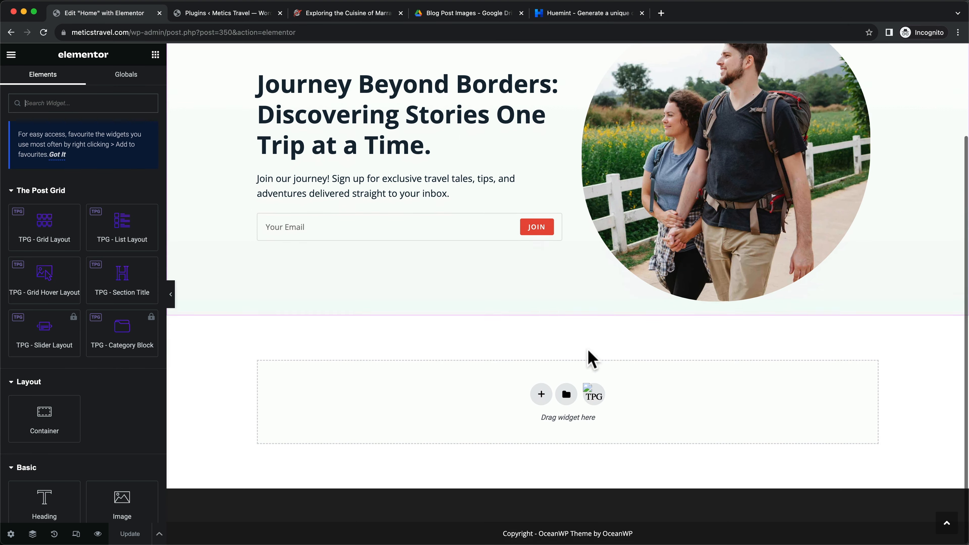
{"action": "left_click", "coordinate": [541, 394]}
{"action": "scroll", "coordinate": [546, 405], "scroll_direction": "down", "scroll_amount": 2}
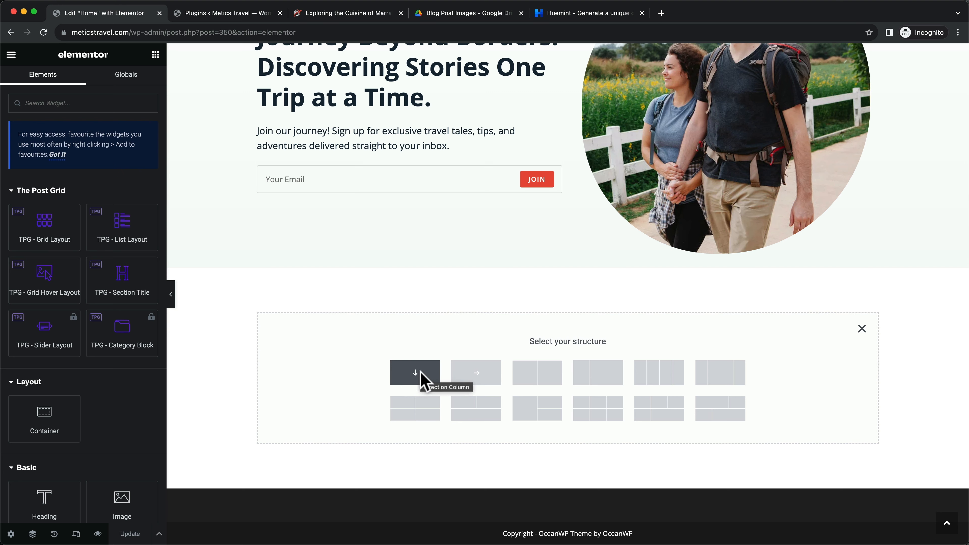
{"action": "left_click", "coordinate": [425, 381]}
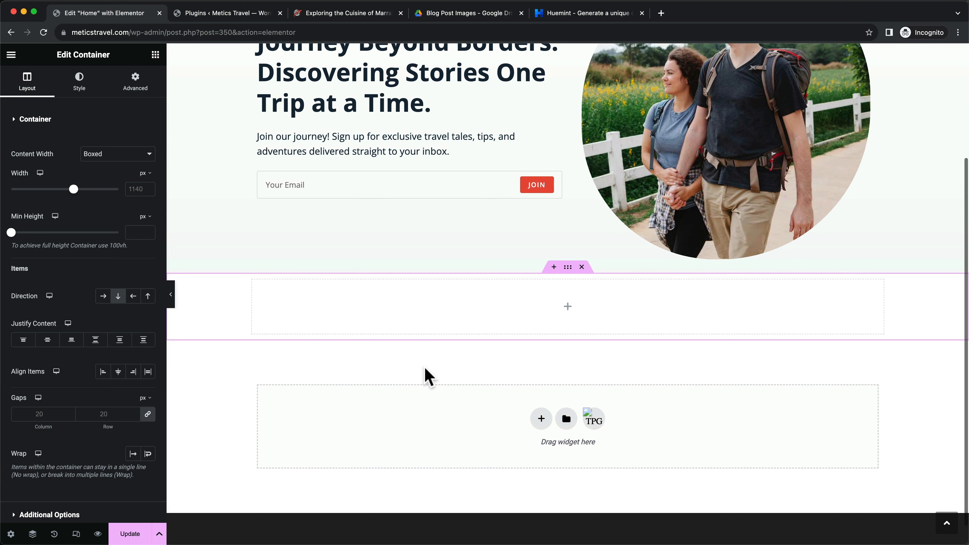
{"action": "left_click", "coordinate": [156, 56]}
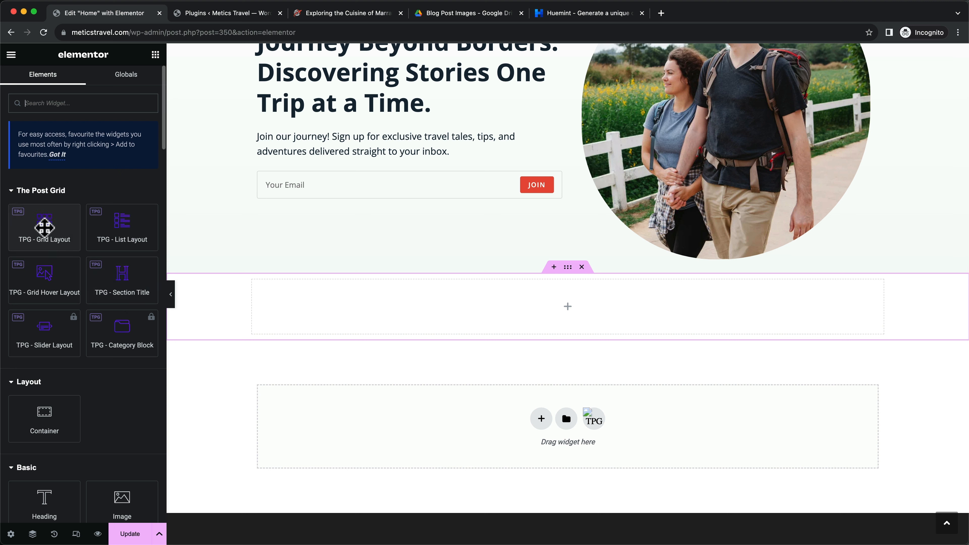
Drop the TPG - Grid Layout widget into the new container and compare with the live Latest Posts page
{"action": "left_click_drag", "start_coordinate": [44, 228], "coordinate": [557, 304]}
{"action": "scroll", "coordinate": [704, 293], "scroll_direction": "down", "scroll_amount": 3}
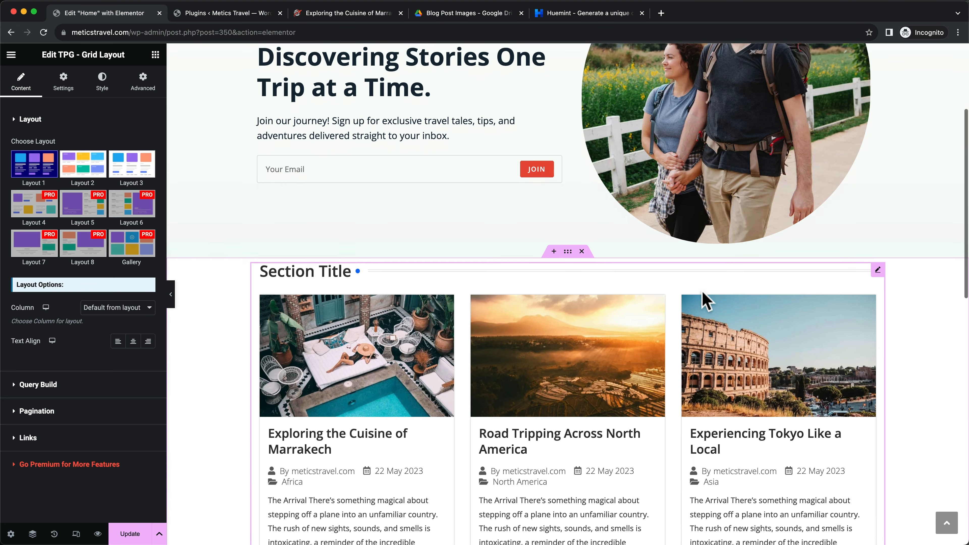
{"action": "scroll", "coordinate": [541, 353], "scroll_direction": "down", "scroll_amount": 6}
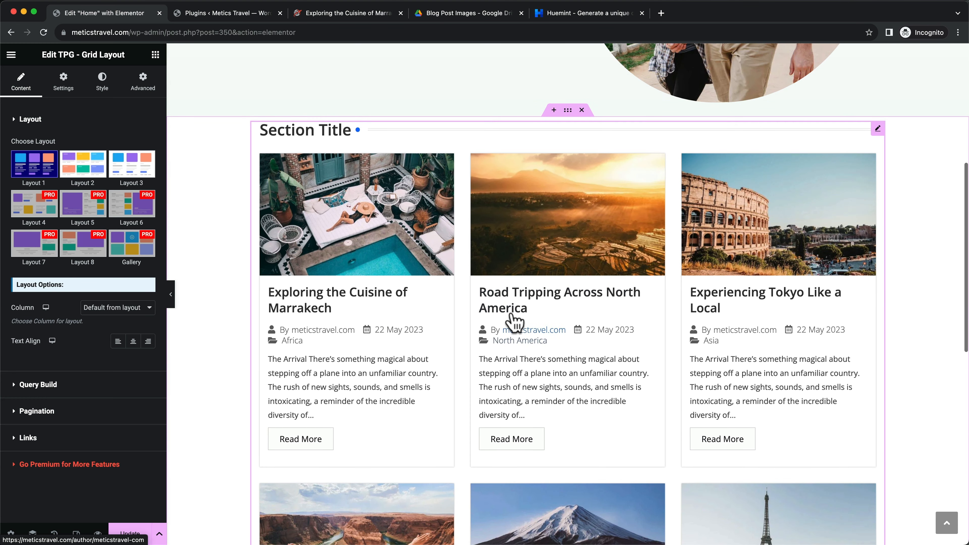
{"action": "scroll", "coordinate": [227, 329], "scroll_direction": "up", "scroll_amount": 4}
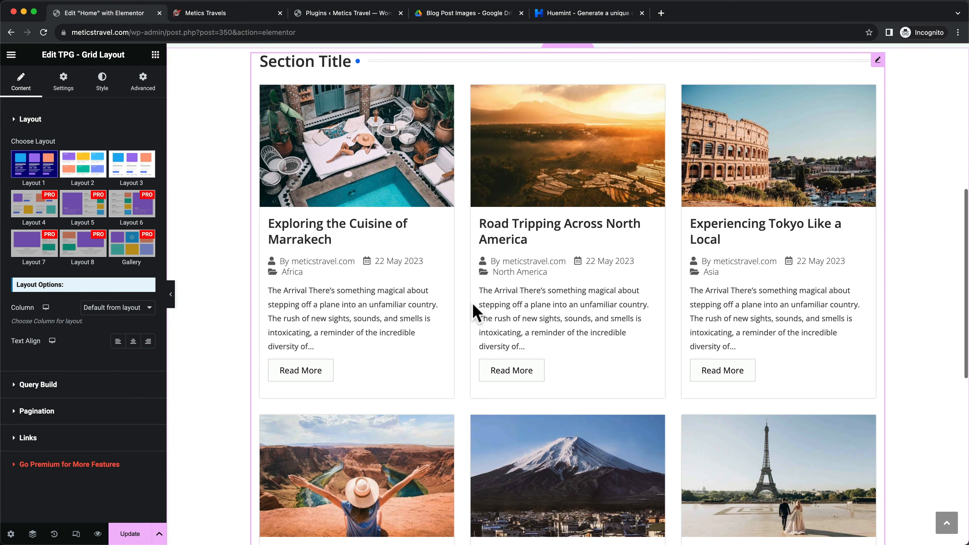
{"action": "scroll", "coordinate": [474, 310], "scroll_direction": "up", "scroll_amount": 2}
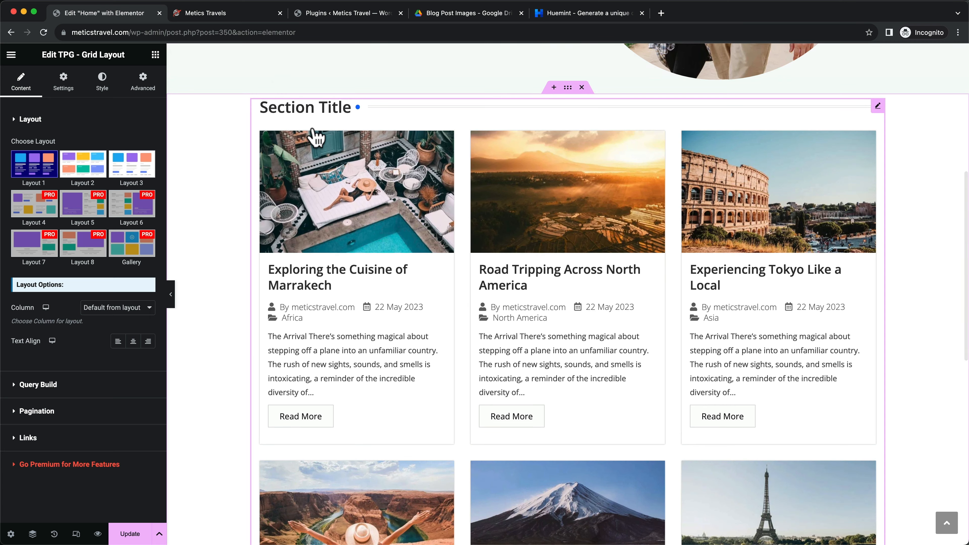
{"action": "left_click", "coordinate": [220, 14]}
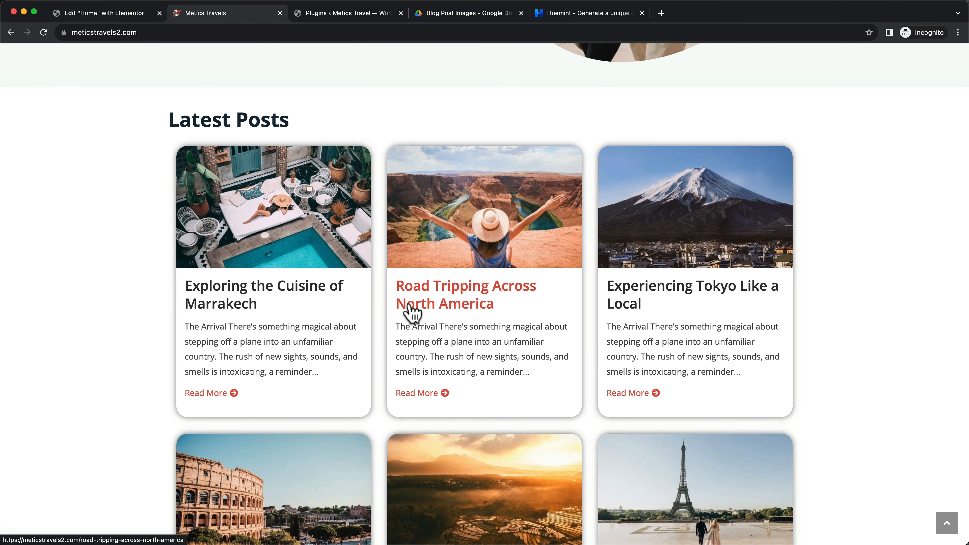
{"action": "left_click", "coordinate": [107, 15]}
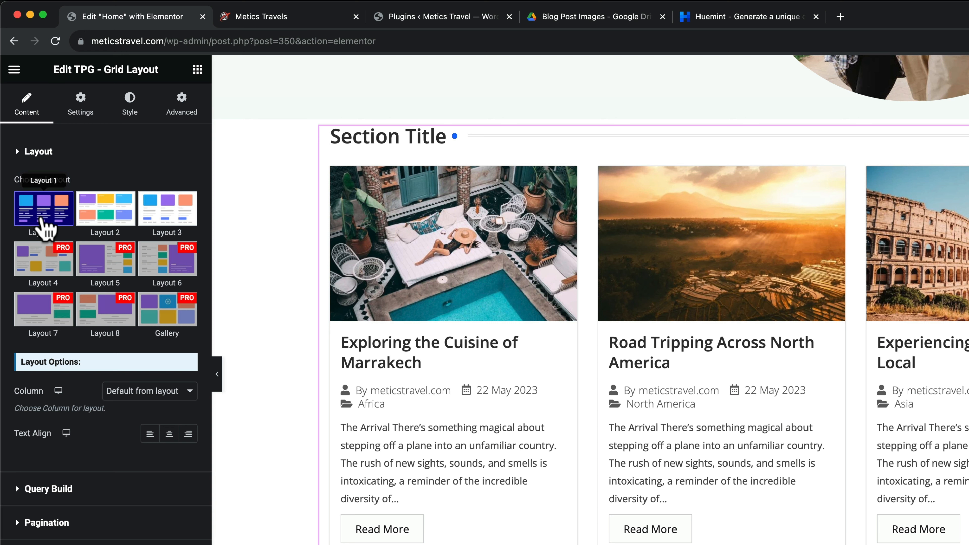
Set the grid's Section Title and each card's Meta Data to Hide
{"action": "left_click", "coordinate": [82, 115]}
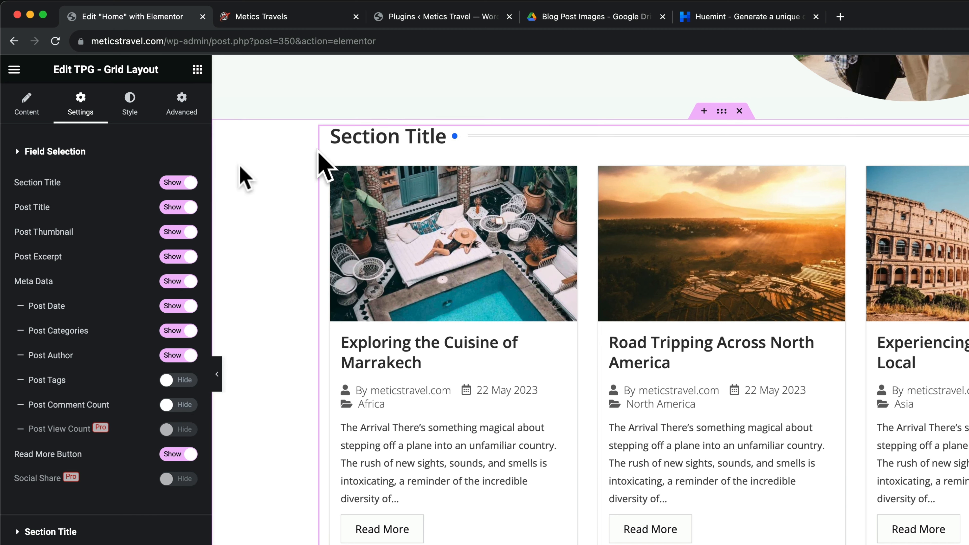
{"action": "left_click", "coordinate": [170, 184]}
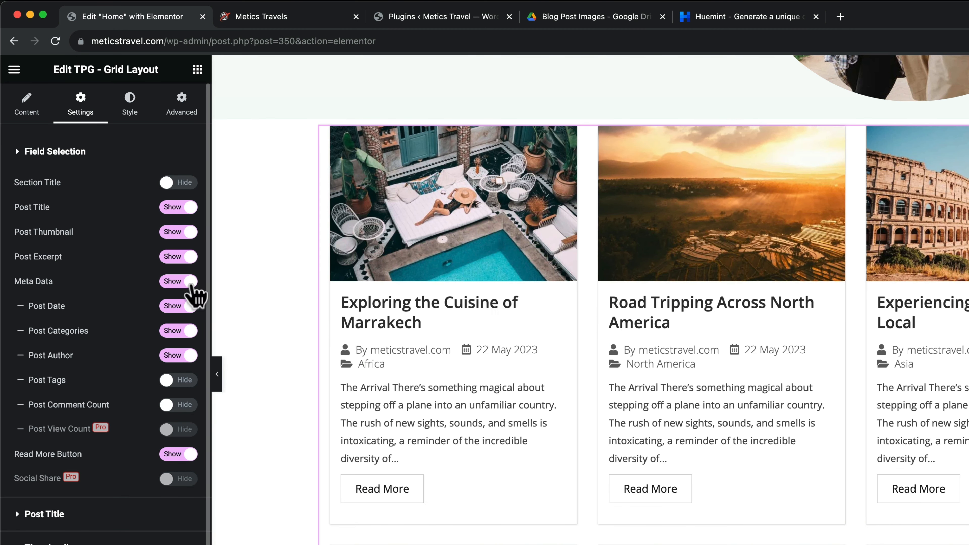
{"action": "left_click", "coordinate": [179, 283]}
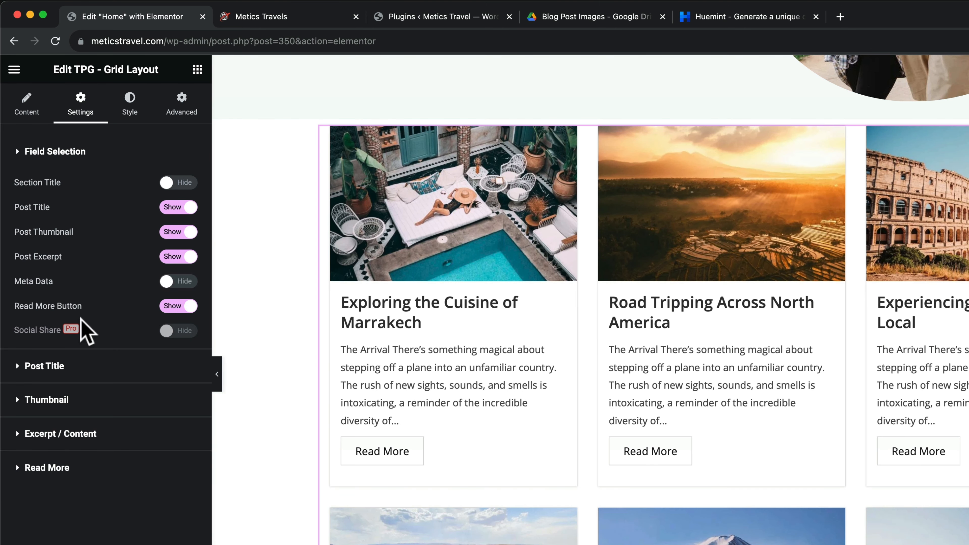
{"action": "left_click", "coordinate": [23, 446]}
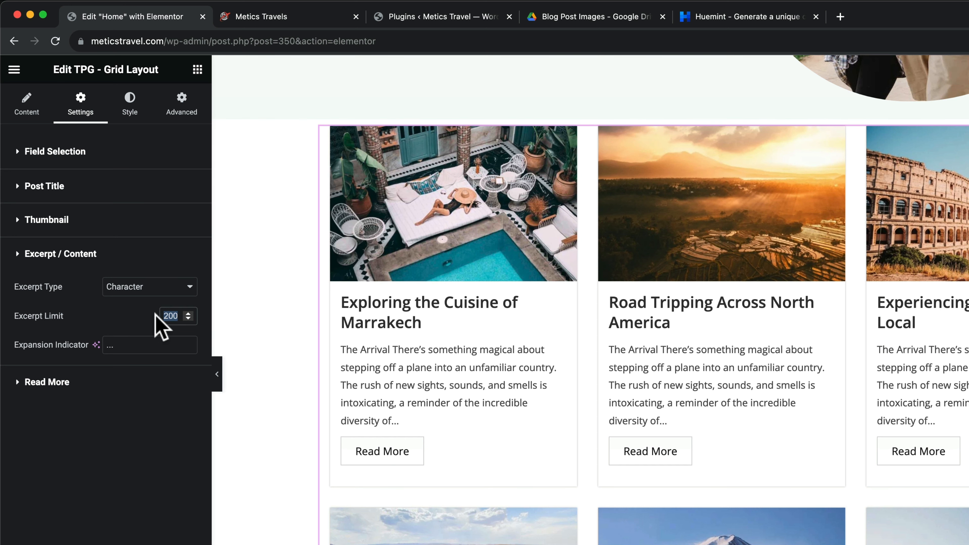
Set the Read More Button Style to Only Text Button
{"action": "type", "text": "170"}
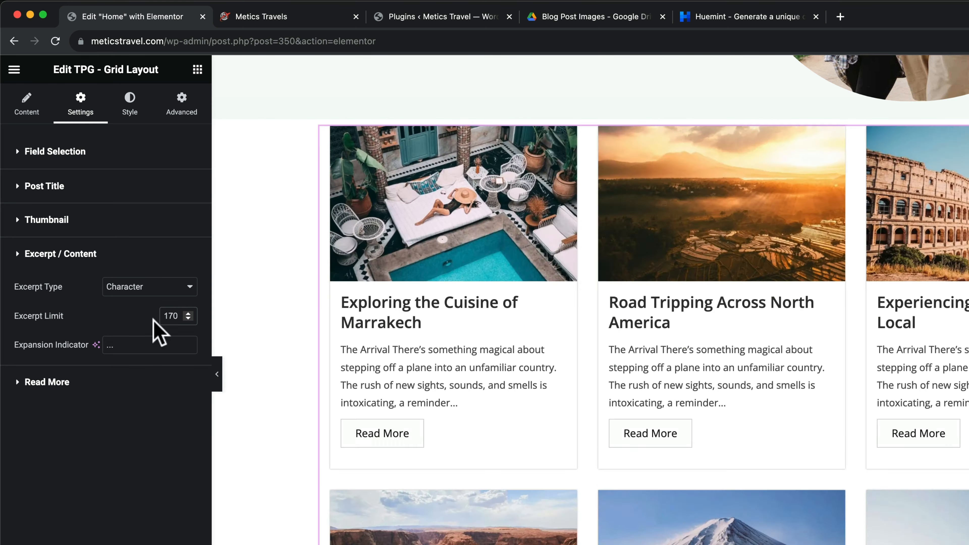
{"action": "left_click", "coordinate": [17, 384]}
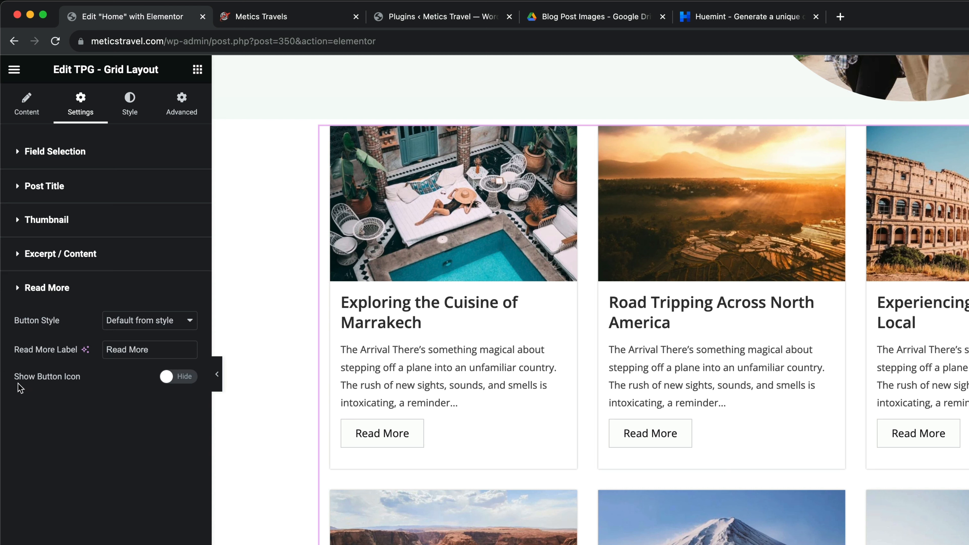
{"action": "left_click", "coordinate": [142, 324]}
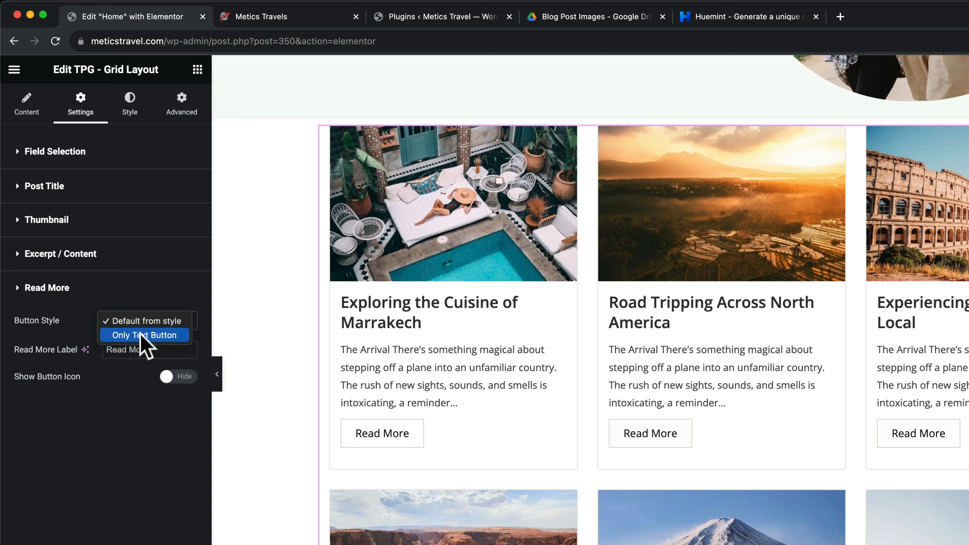
{"action": "left_click", "coordinate": [152, 335]}
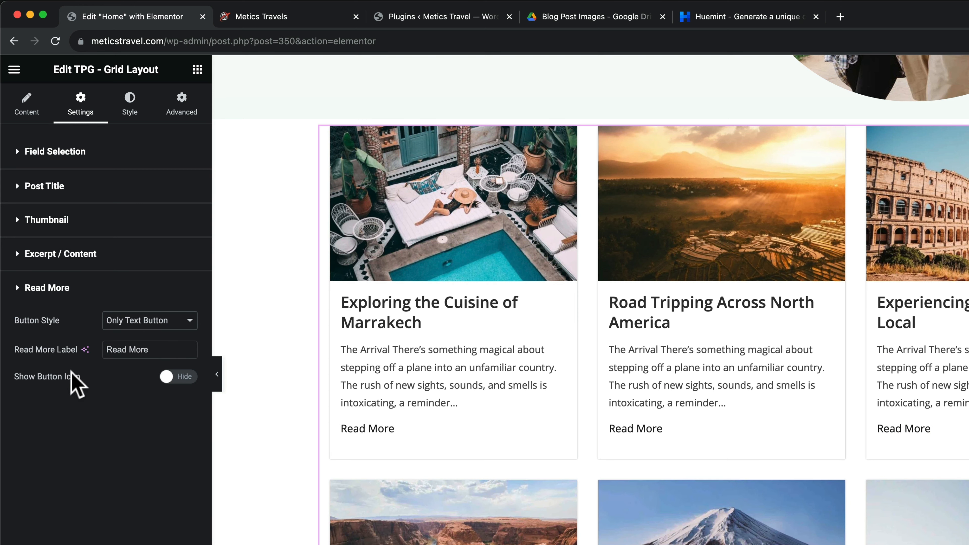
Turn on the Read More button icon and insert the circled right-arrow icon found by searching 'arrow'
{"action": "left_click", "coordinate": [174, 383]}
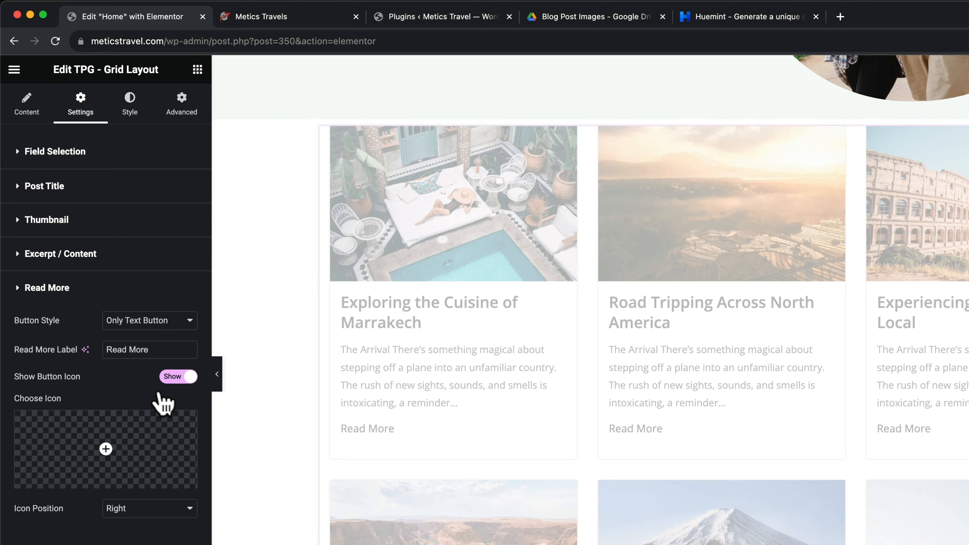
{"action": "left_click", "coordinate": [107, 450]}
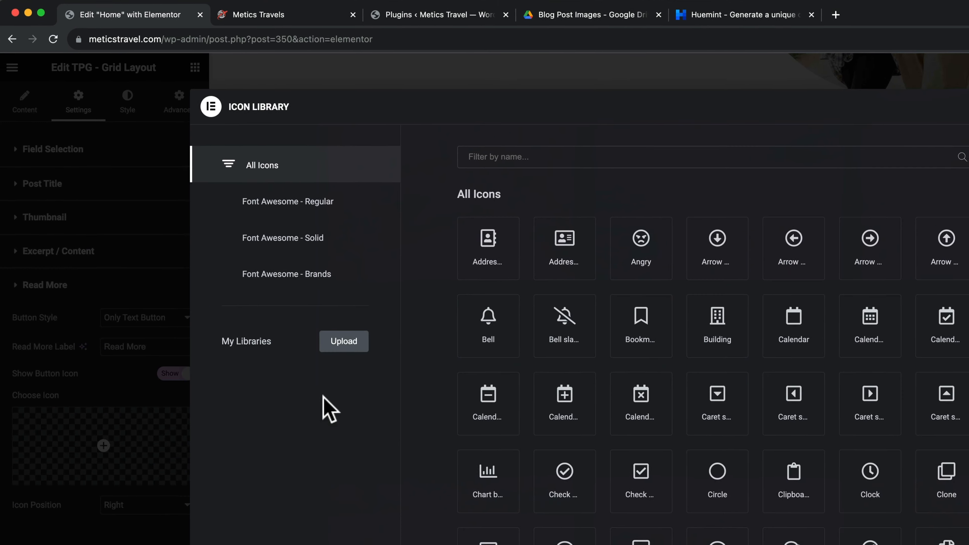
{"action": "left_click", "coordinate": [417, 78]}
{"action": "type", "text": "arrow"}
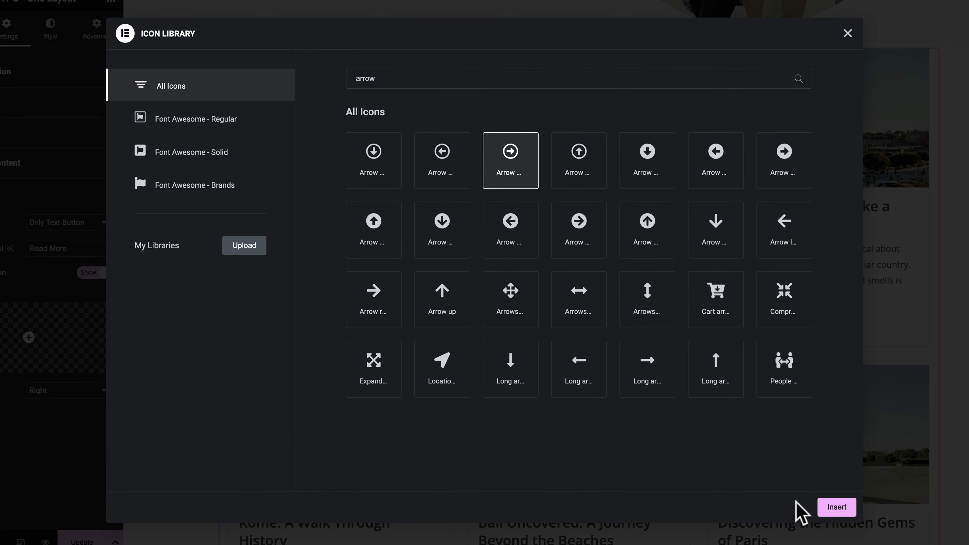
{"action": "left_click", "coordinate": [834, 507]}
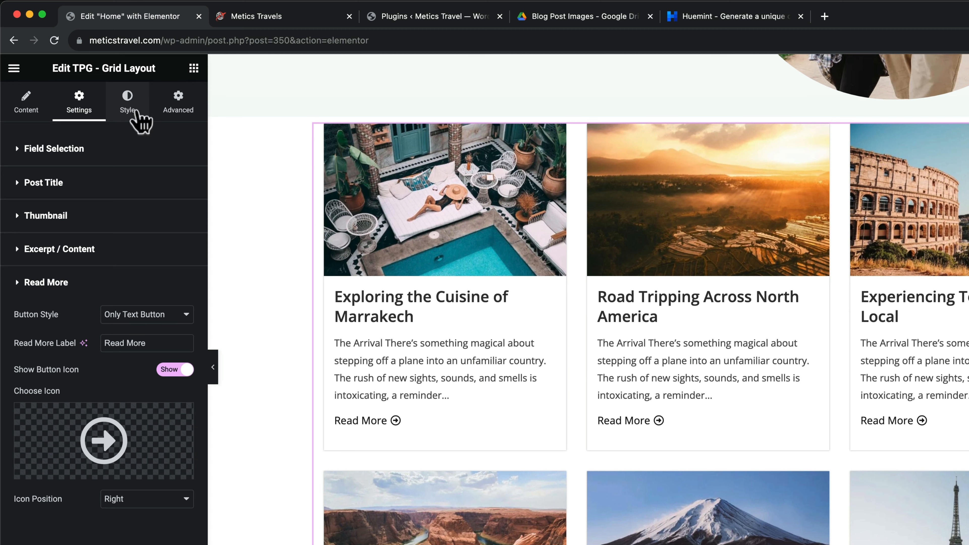
Give post titles the Primary global colour and the red Accent colour on hover
{"action": "left_click", "coordinate": [132, 110]}
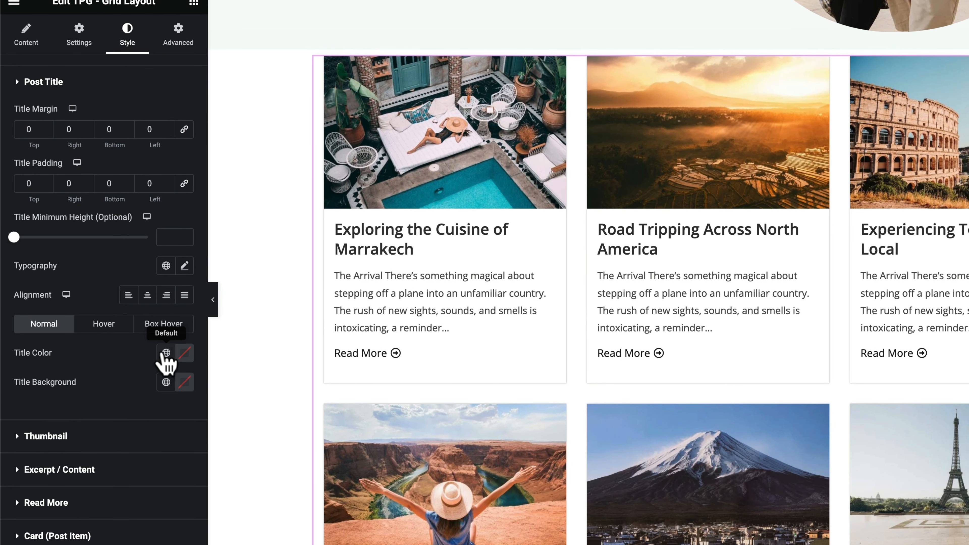
{"action": "left_click", "coordinate": [165, 353]}
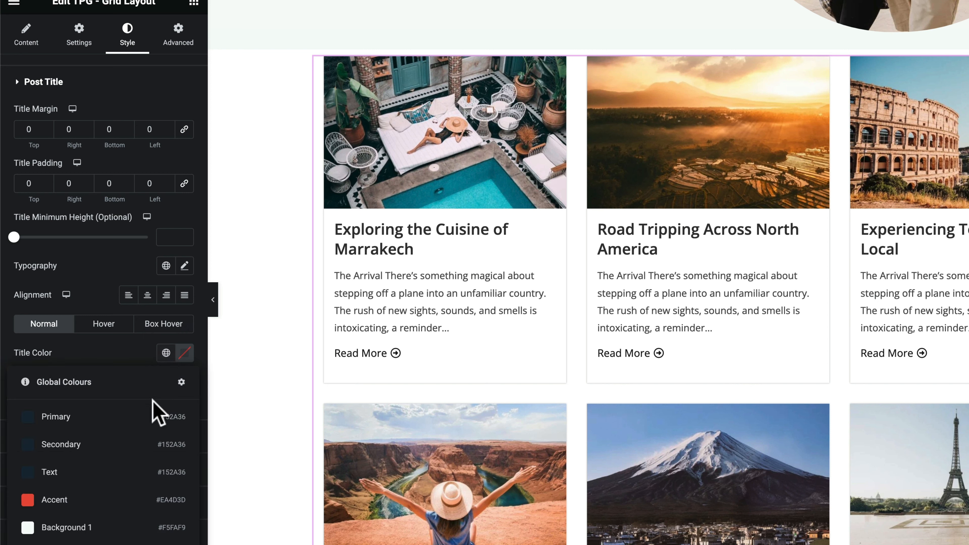
{"action": "left_click", "coordinate": [70, 431]}
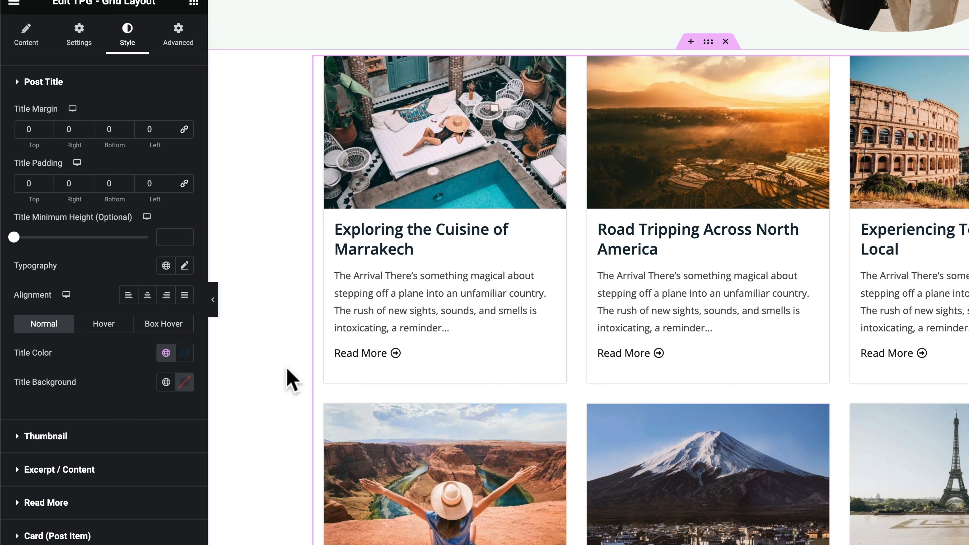
{"action": "left_click", "coordinate": [100, 333]}
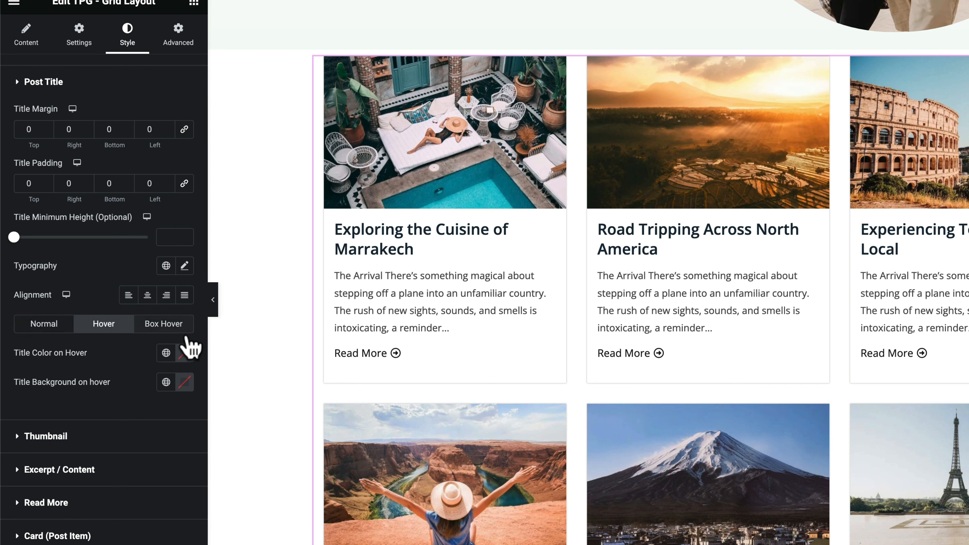
{"action": "left_click", "coordinate": [166, 353]}
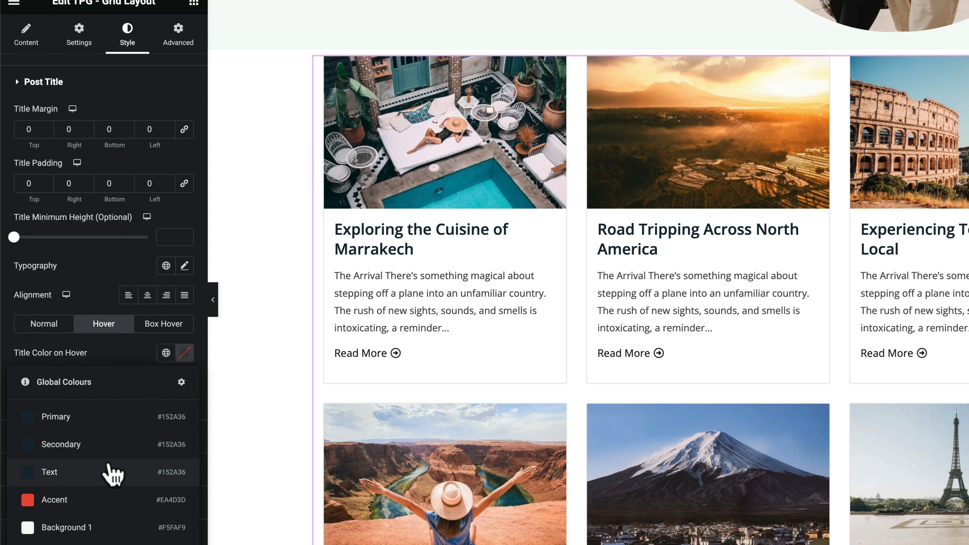
{"action": "left_click", "coordinate": [92, 500]}
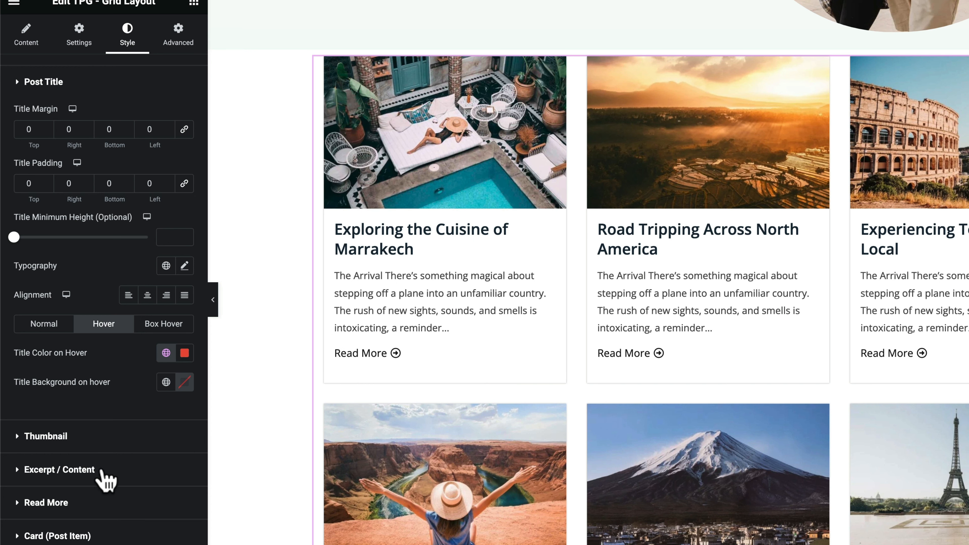
Set the excerpt text to the Primary global colour (#152A36)
{"action": "left_click", "coordinate": [17, 474]}
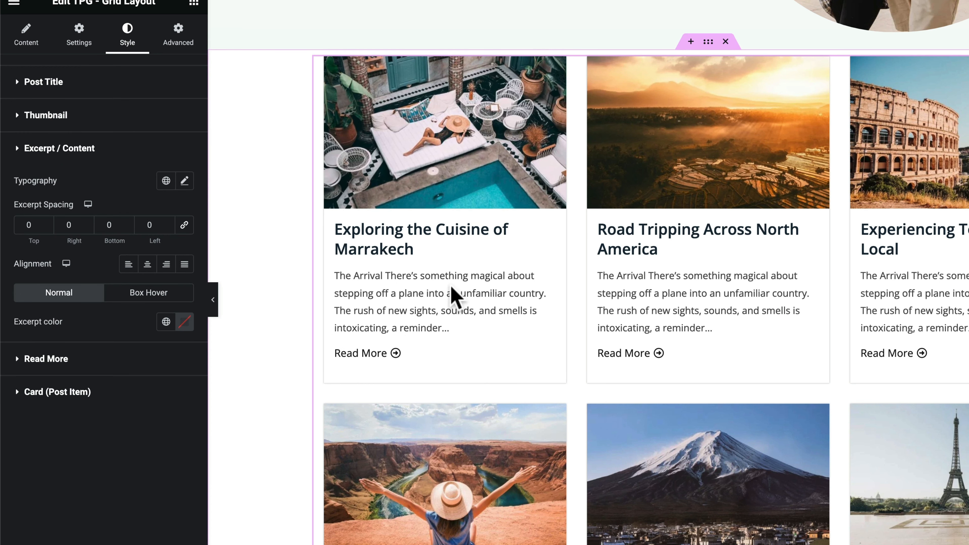
{"action": "left_click", "coordinate": [165, 322]}
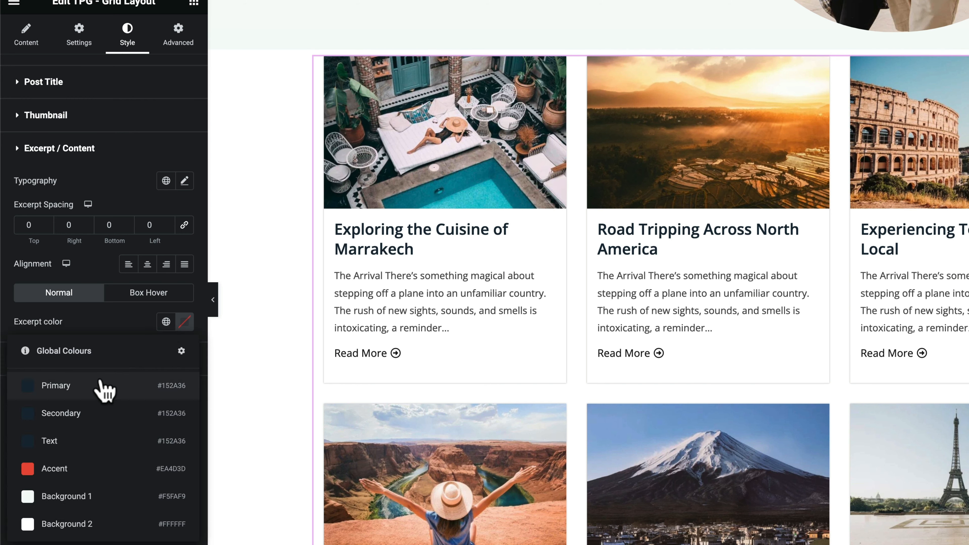
{"action": "left_click", "coordinate": [101, 389]}
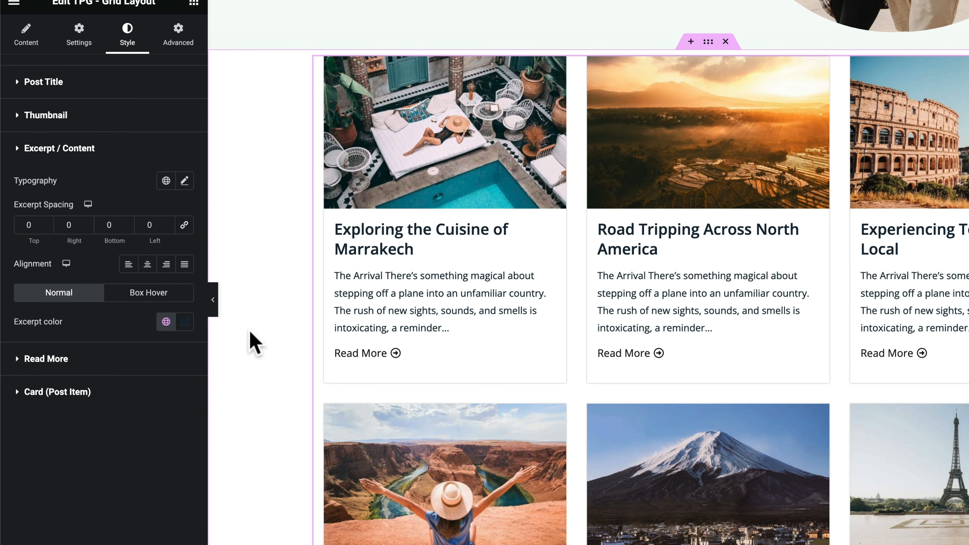
{"action": "left_click", "coordinate": [72, 360]}
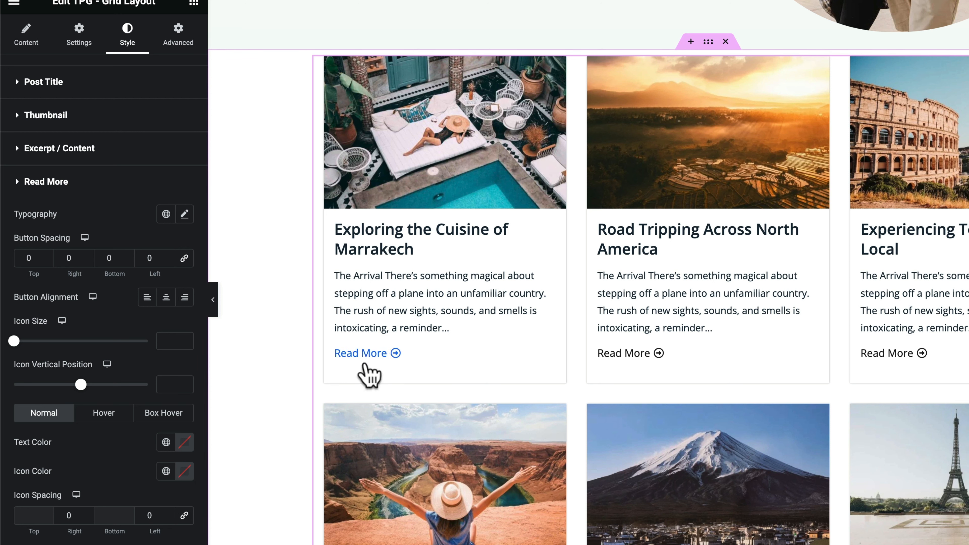
Make Read More links the red Accent colour and round the post cards with a 20 px border radius
{"action": "left_click", "coordinate": [167, 443]}
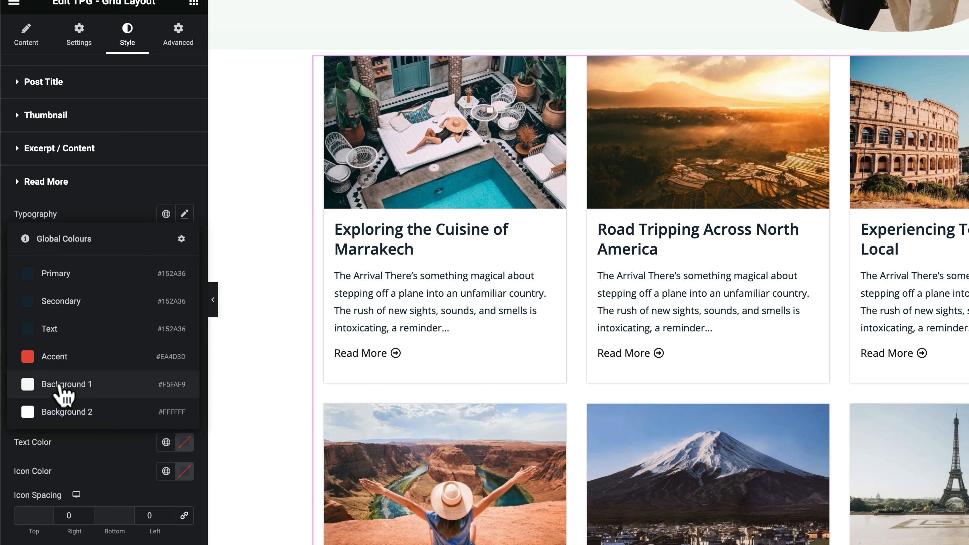
{"action": "left_click", "coordinate": [54, 357]}
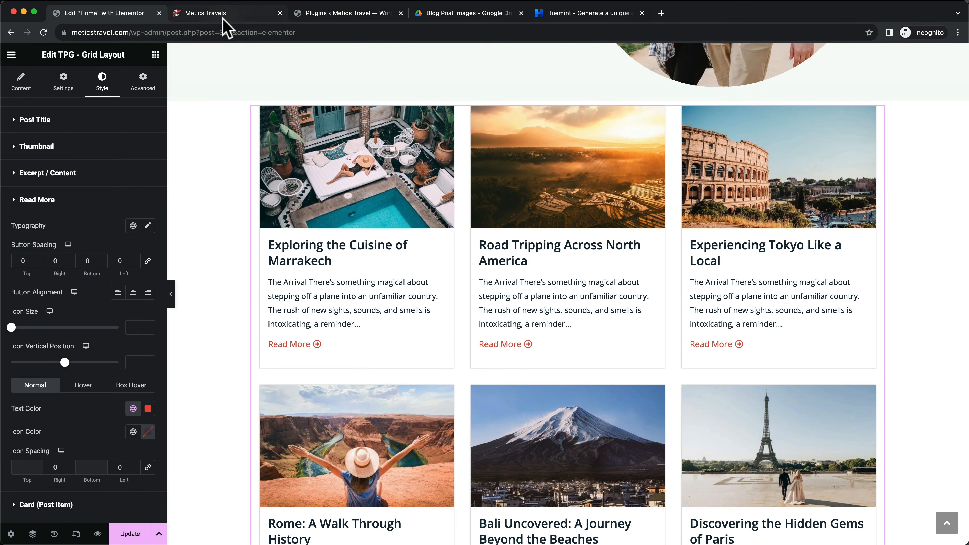
{"action": "left_click", "coordinate": [219, 13]}
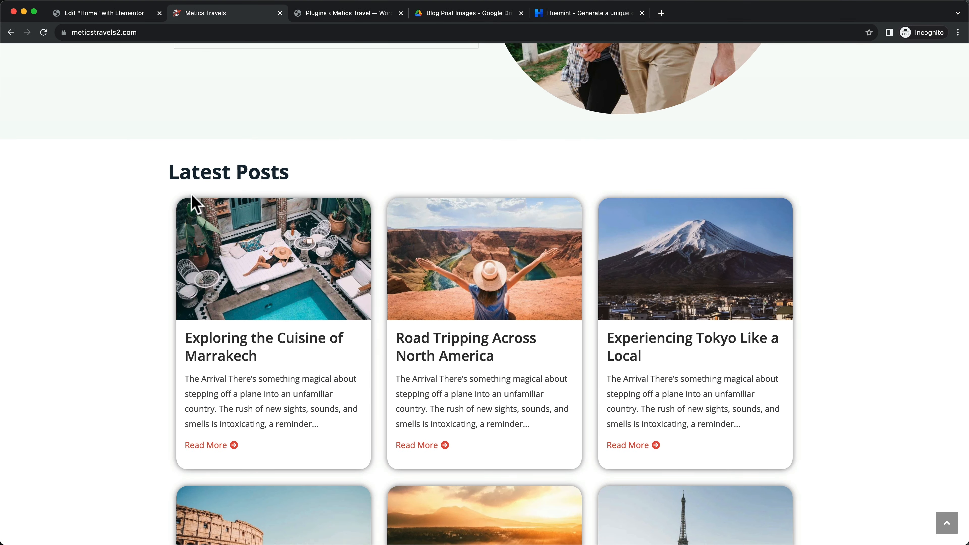
{"action": "left_click", "coordinate": [110, 13]}
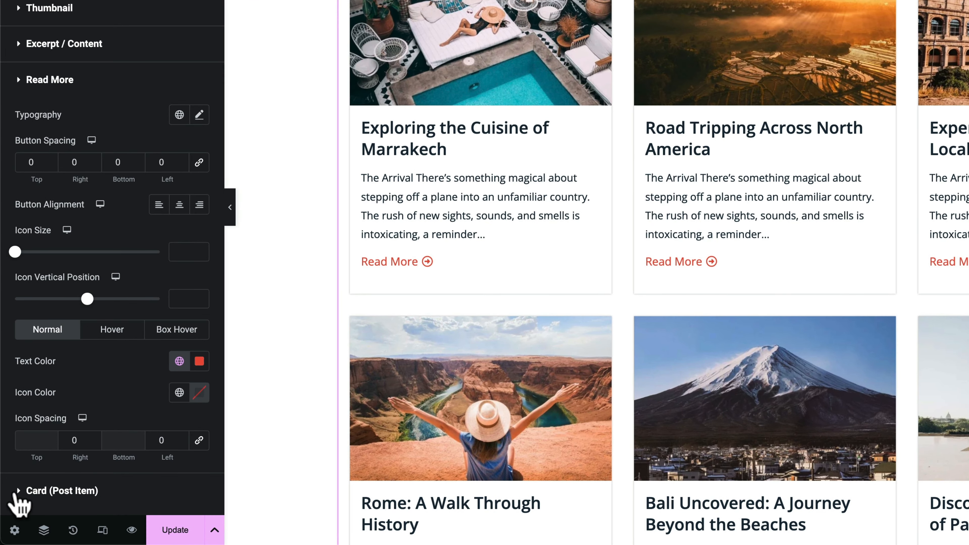
{"action": "left_click", "coordinate": [16, 493]}
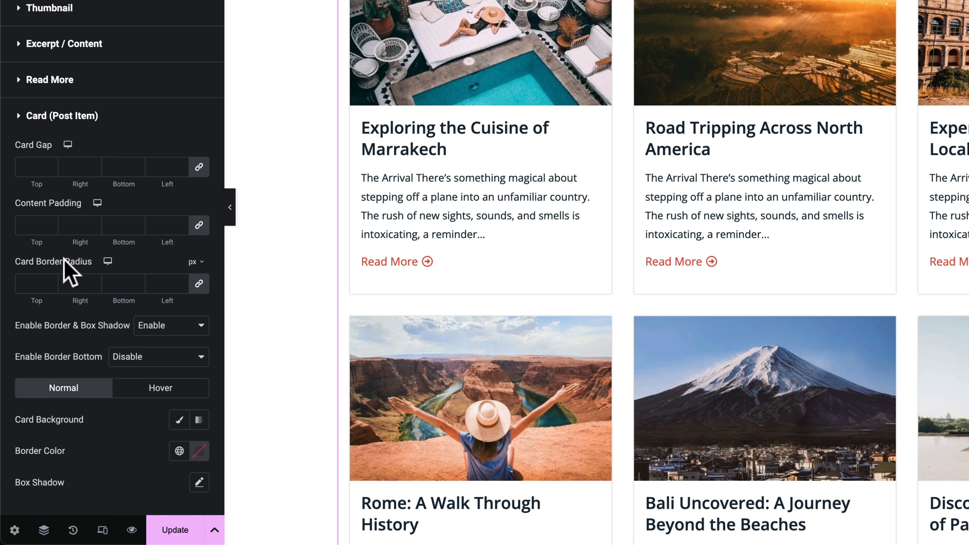
{"action": "left_click", "coordinate": [50, 286]}
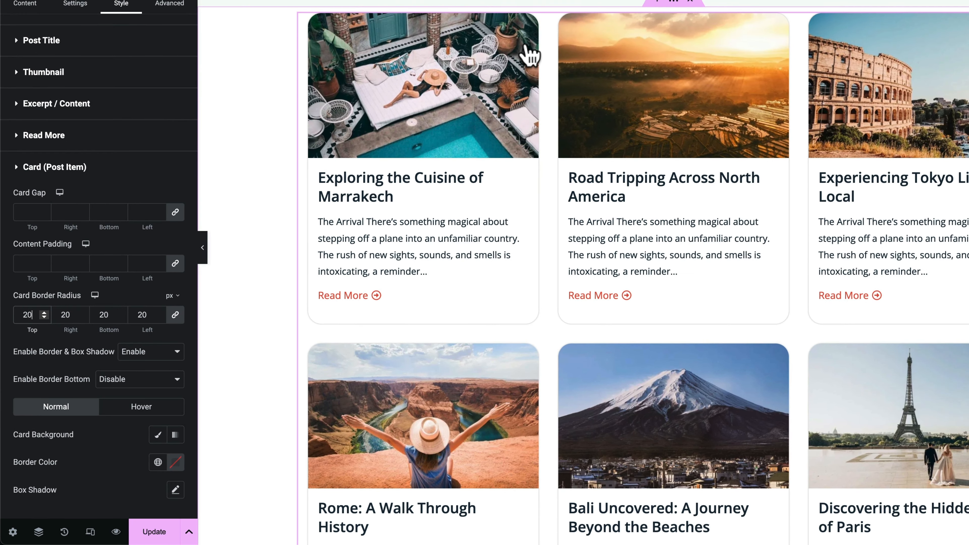
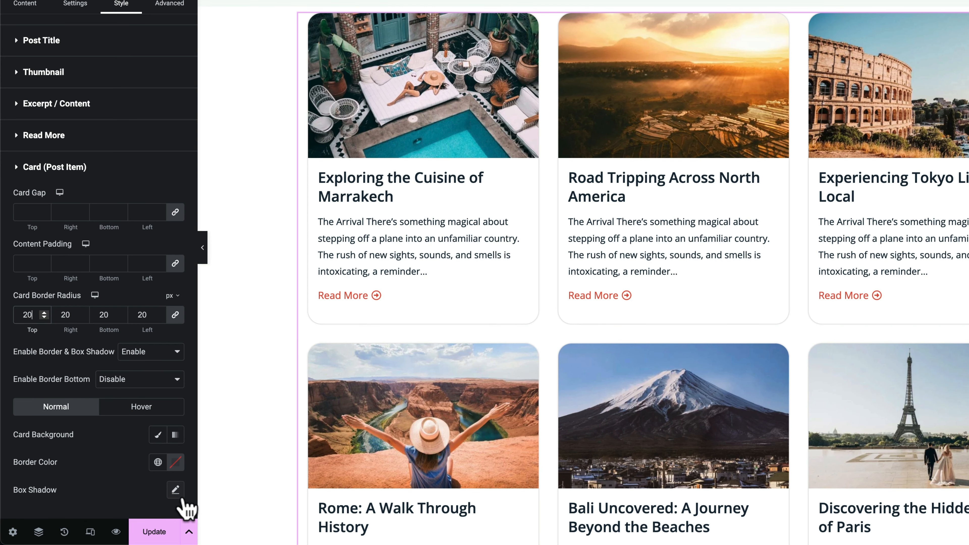
Add a box shadow to the rounded post cards in the grid
{"action": "left_click", "coordinate": [176, 491]}
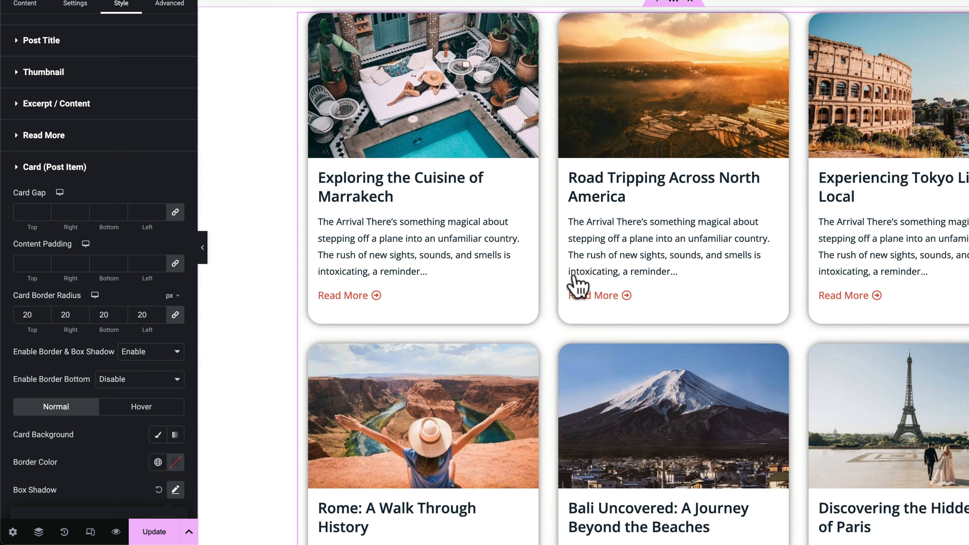
{"action": "scroll", "coordinate": [550, 350], "scroll_direction": "down", "scroll_amount": 2}
{"action": "scroll", "coordinate": [580, 232], "scroll_direction": "up", "scroll_amount": 2}
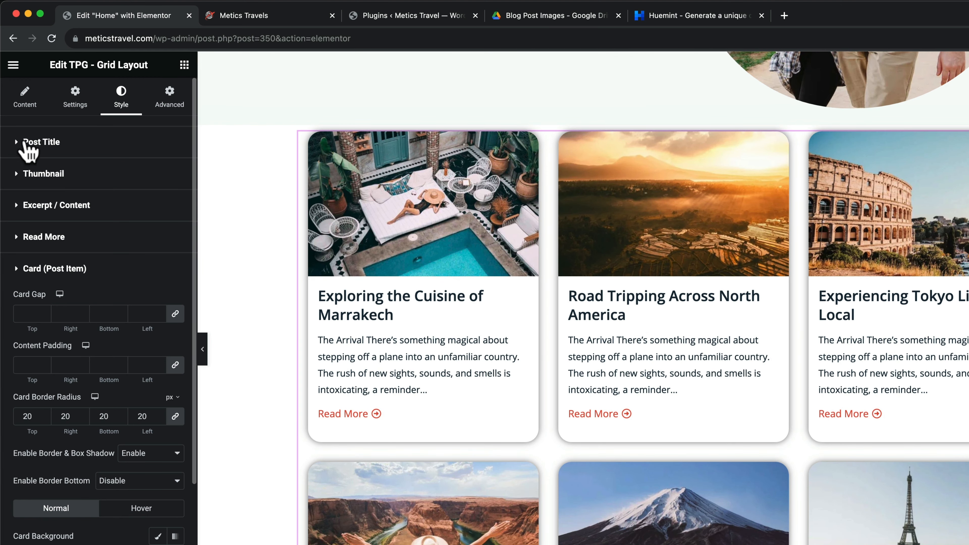
Enlarge the post titles in the grid to 24 px
{"action": "left_click", "coordinate": [15, 151]}
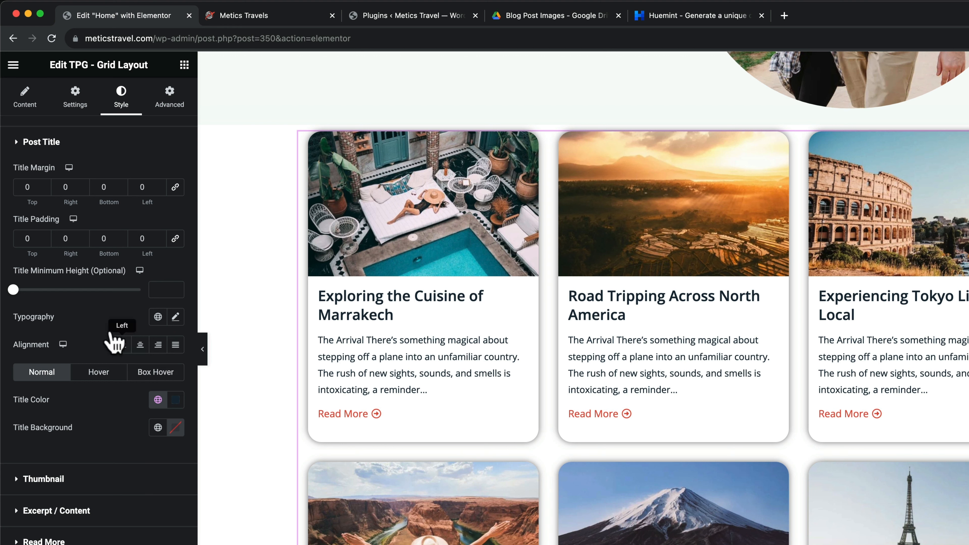
{"action": "left_click", "coordinate": [176, 317]}
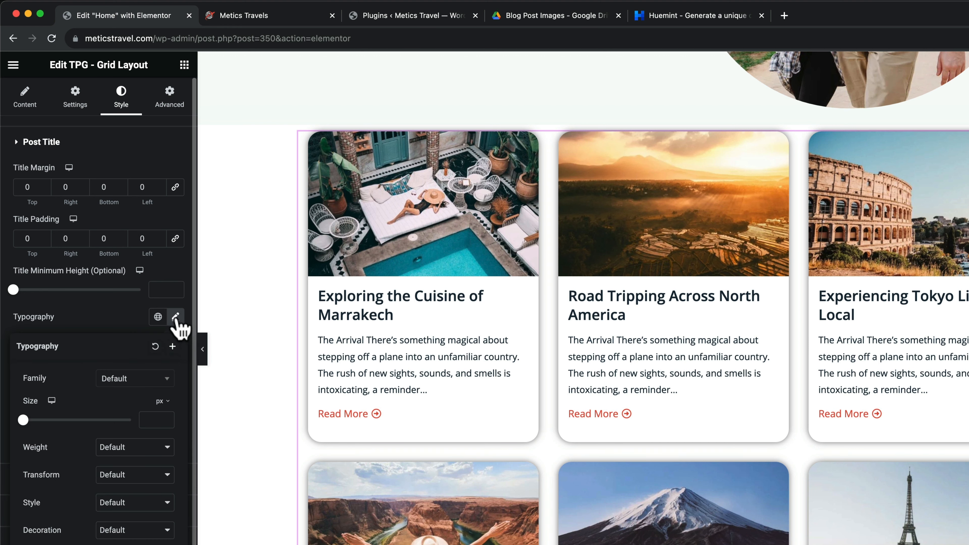
{"action": "scroll", "coordinate": [30, 391], "scroll_direction": "down", "scroll_amount": 2}
{"action": "left_click_drag", "start_coordinate": [23, 375], "coordinate": [35, 374]}
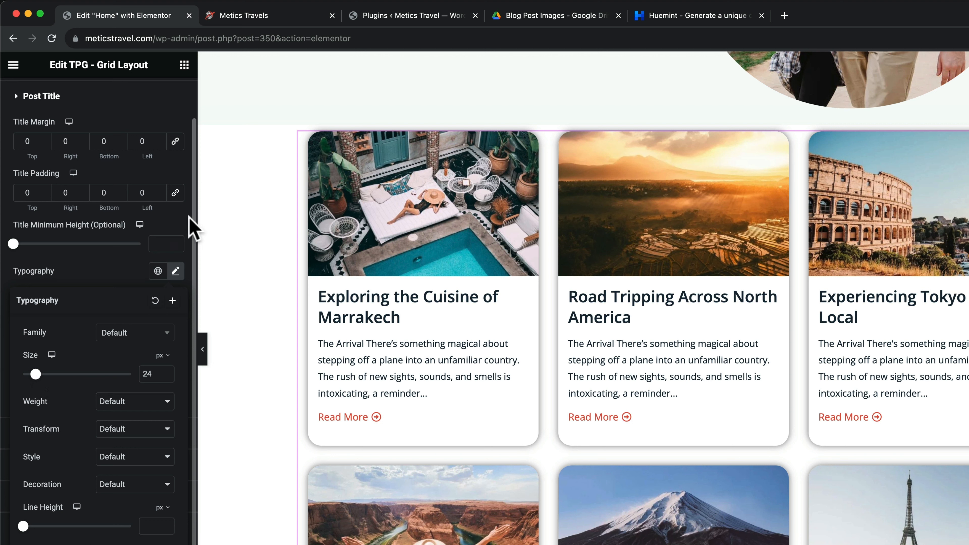
{"action": "left_click", "coordinate": [185, 225]}
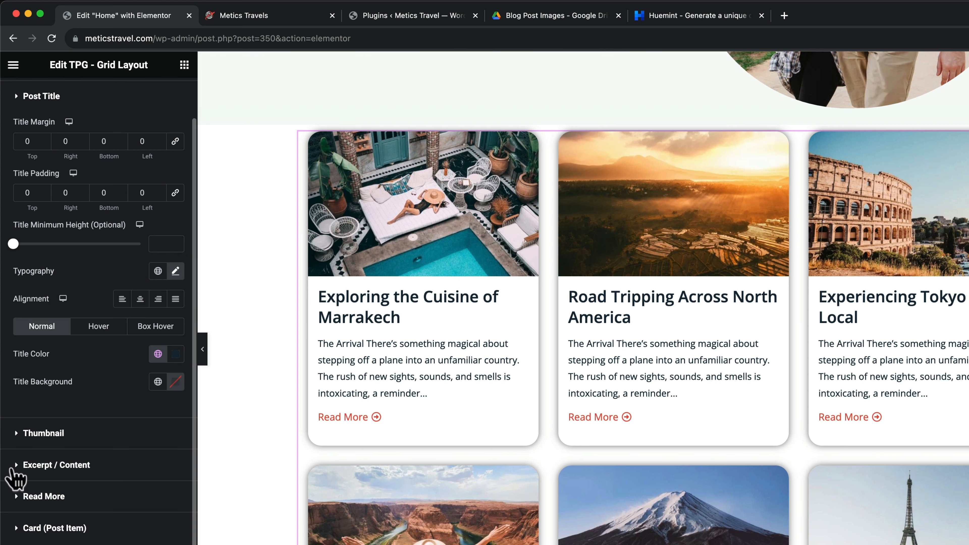
Shrink the excerpt text to 15 px and update the page
{"action": "left_click", "coordinate": [13, 474]}
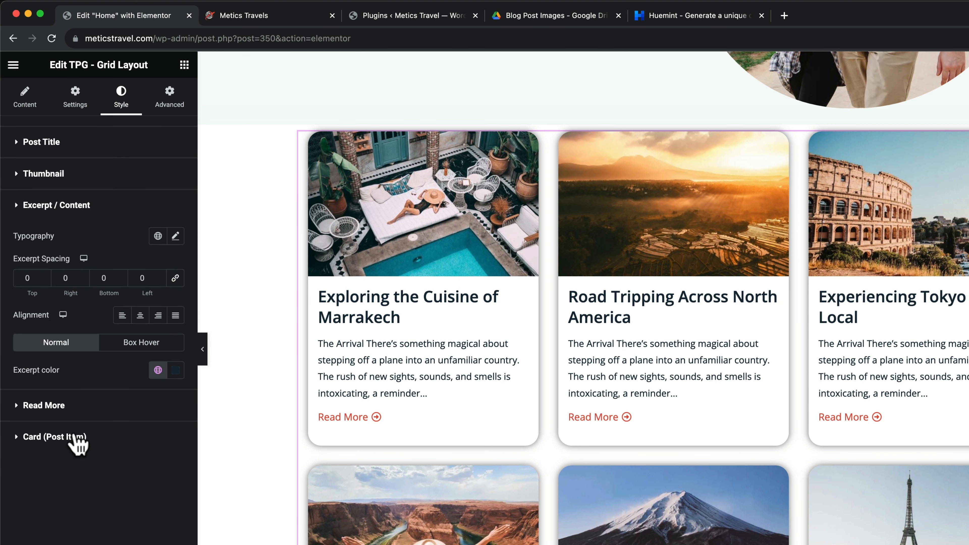
{"action": "left_click", "coordinate": [176, 236]}
{"action": "left_click_drag", "start_coordinate": [26, 339], "coordinate": [34, 341]}
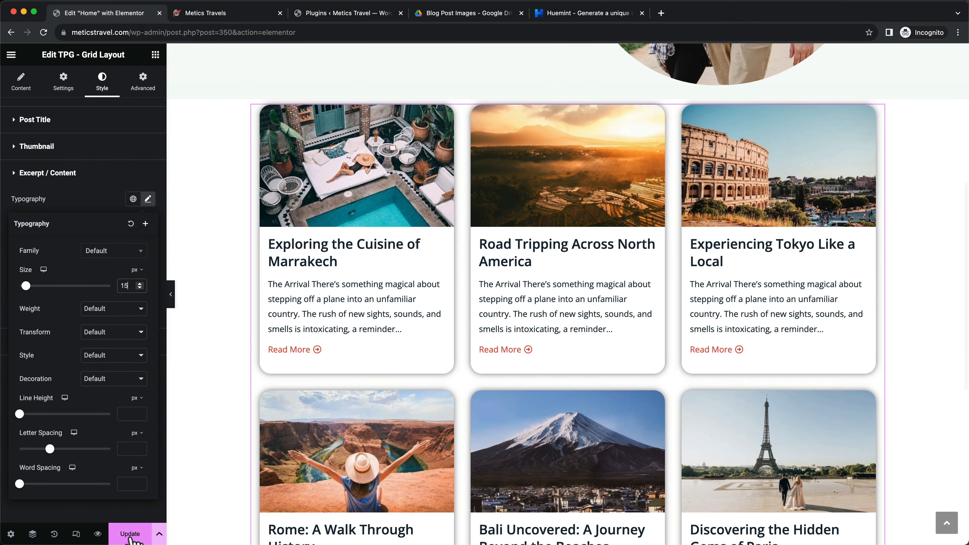
{"action": "left_click", "coordinate": [130, 534]}
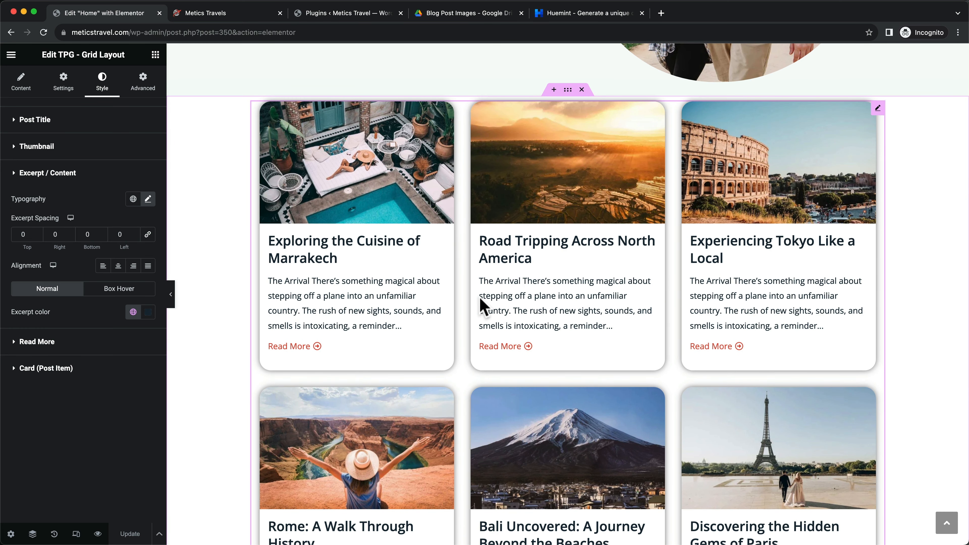
{"action": "scroll", "coordinate": [481, 302], "scroll_direction": "up", "scroll_amount": 2}
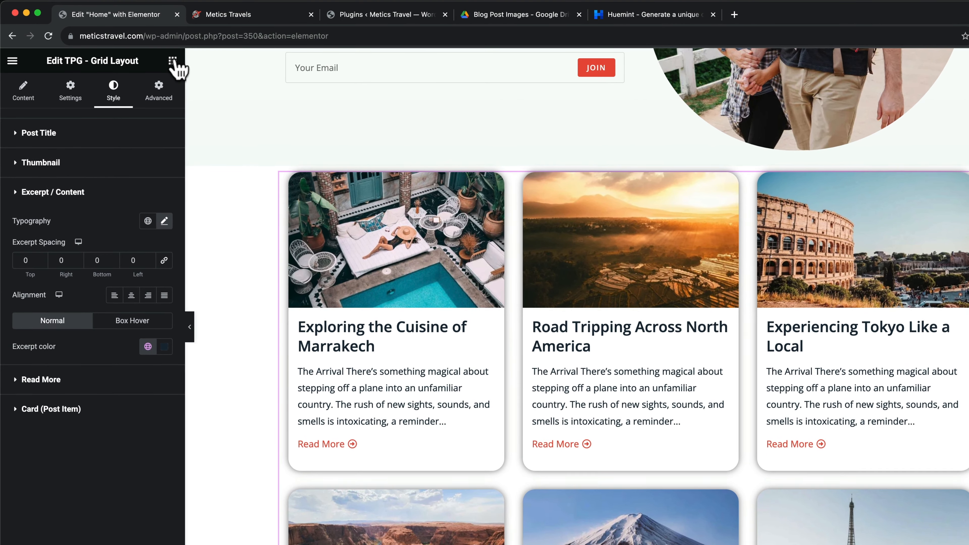
Add a Heading widget above the post grid reading 'Latest Posts'
{"action": "left_click", "coordinate": [156, 55]}
{"action": "scroll", "coordinate": [101, 294], "scroll_direction": "down", "scroll_amount": 5}
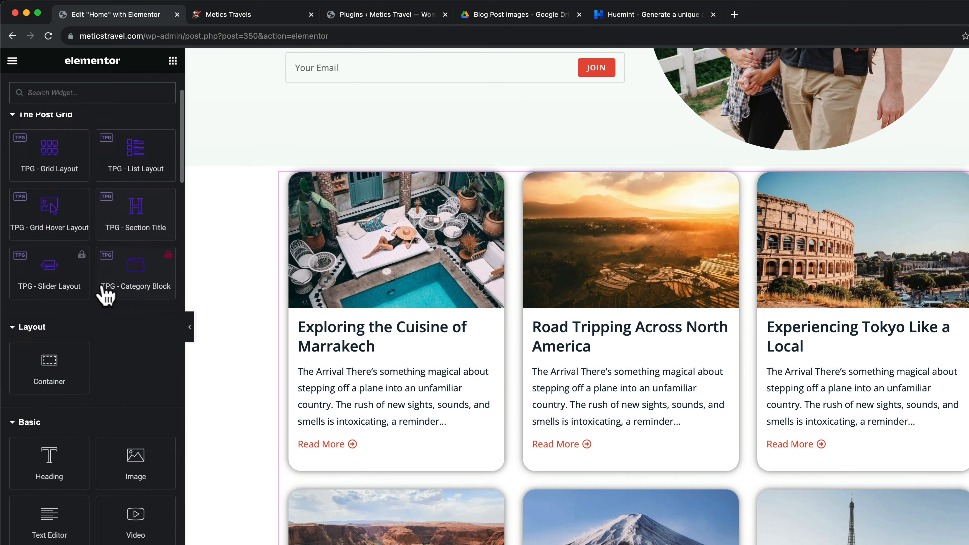
{"action": "left_click_drag", "start_coordinate": [60, 374], "coordinate": [397, 184]}
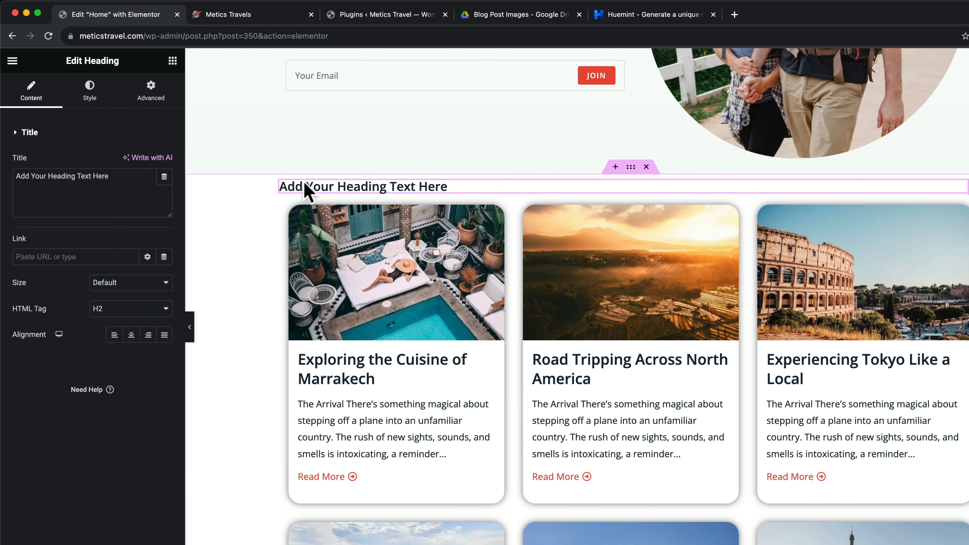
{"action": "left_click_drag", "start_coordinate": [134, 180], "coordinate": [33, 175]}
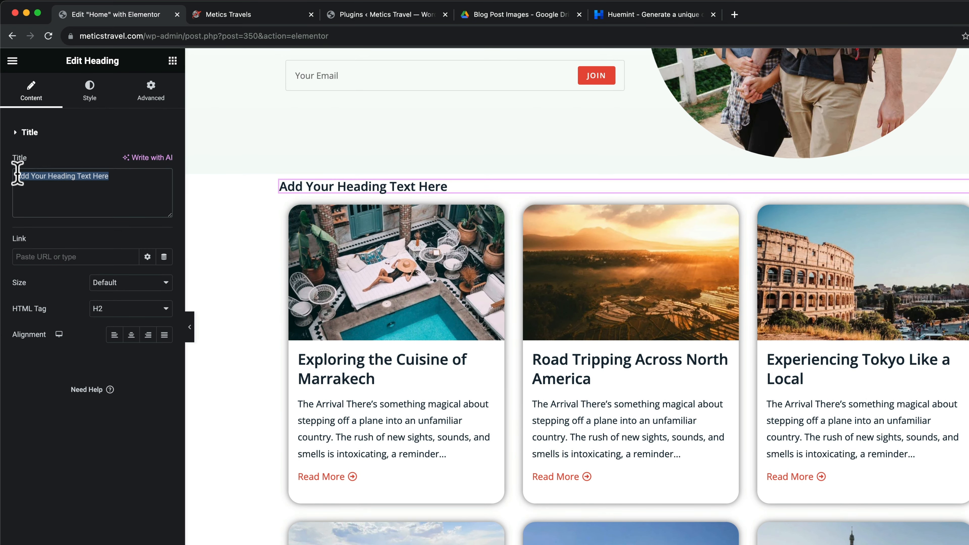
{"action": "type", "text": "Latest Posts"}
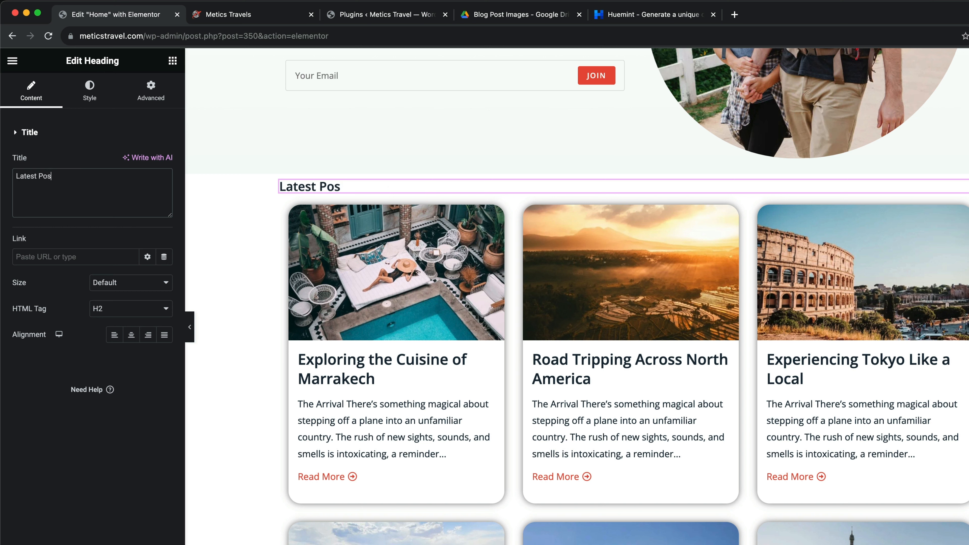
Style the Latest Posts heading at 36 px with 700 (Bold) weight
{"action": "left_click", "coordinate": [90, 94]}
{"action": "left_click", "coordinate": [164, 188]}
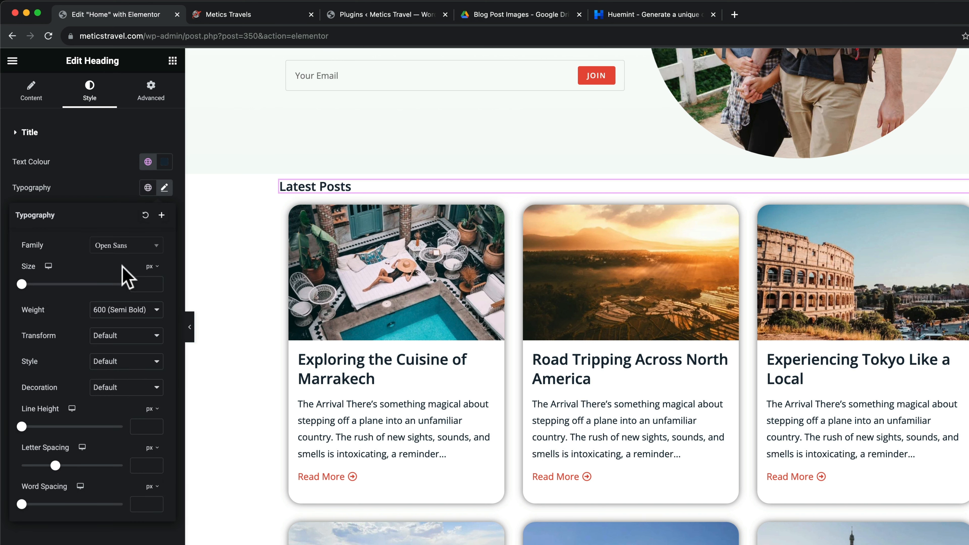
{"action": "left_click_drag", "start_coordinate": [21, 284], "coordinate": [39, 284]}
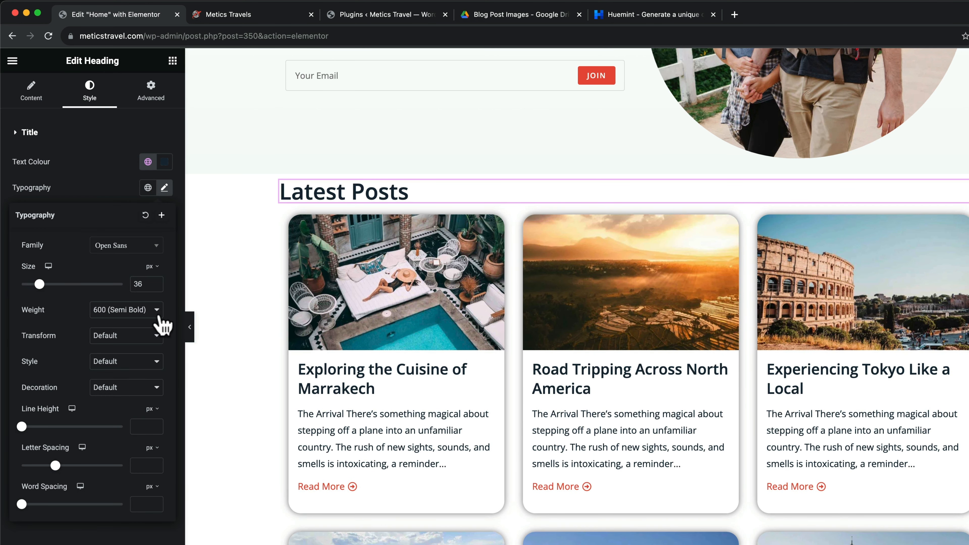
{"action": "left_click", "coordinate": [141, 310]}
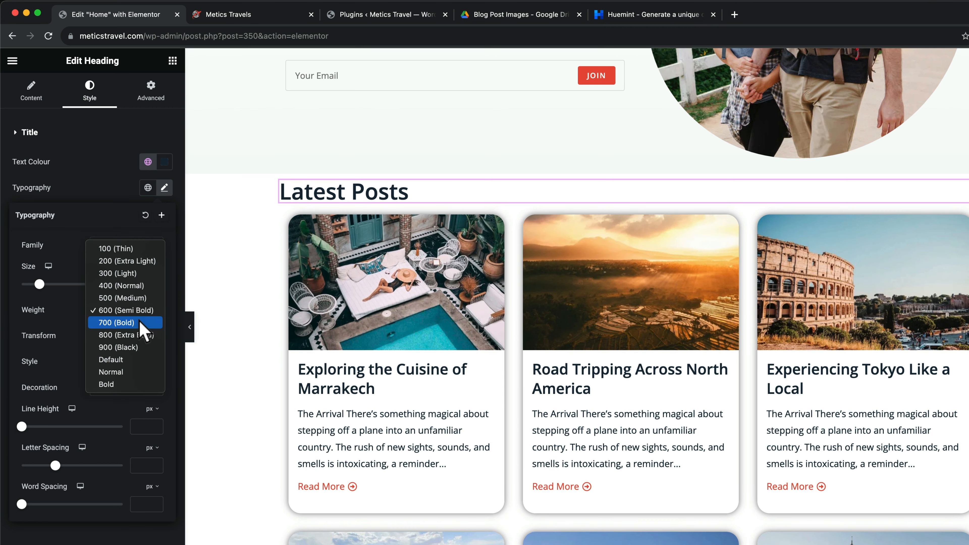
{"action": "left_click", "coordinate": [144, 329]}
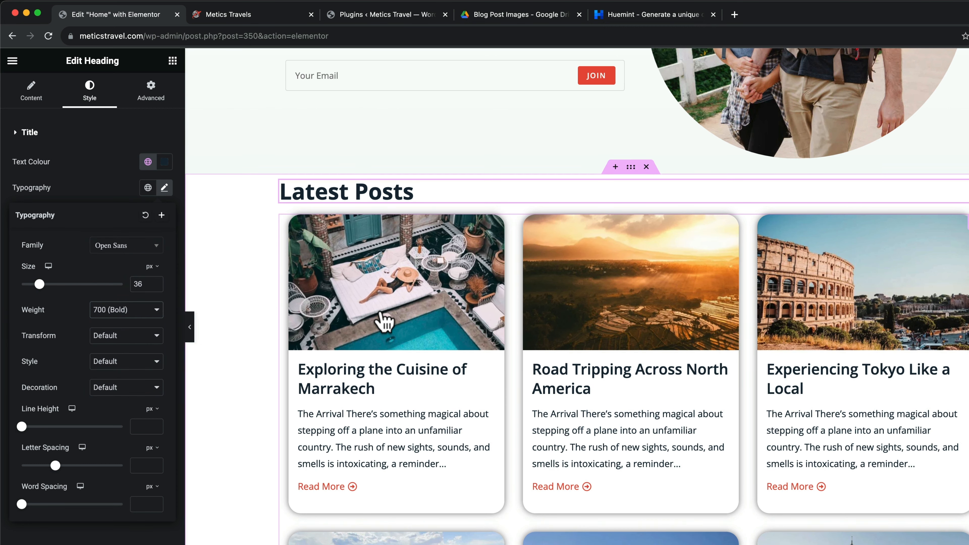
{"action": "scroll", "coordinate": [385, 321], "scroll_direction": "down", "scroll_amount": 1}
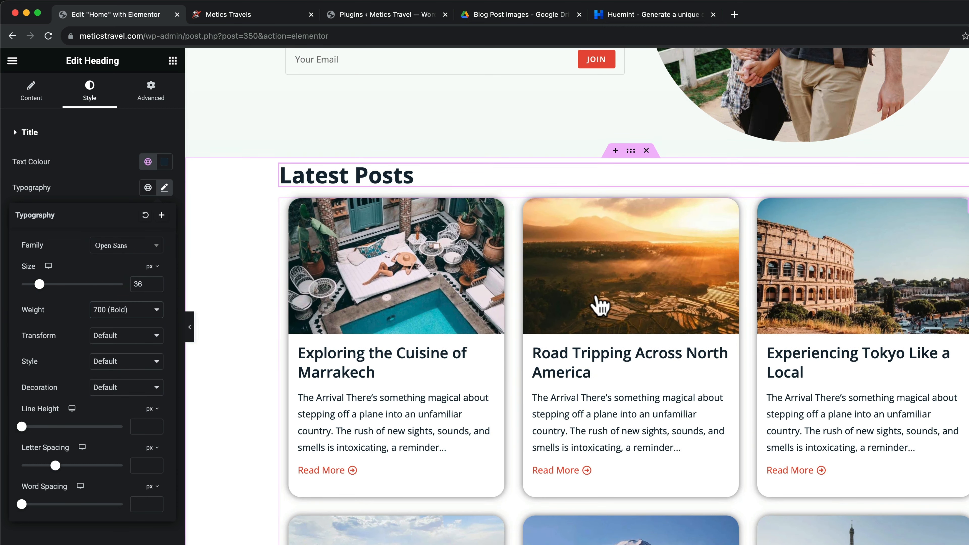
{"action": "scroll", "coordinate": [664, 224], "scroll_direction": "up", "scroll_amount": 2}
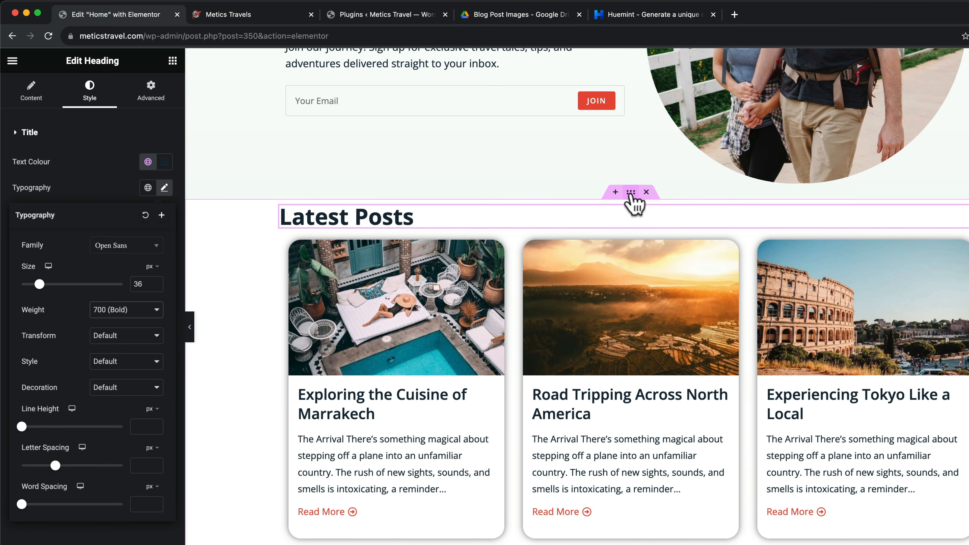
Unlink the heading container's margins and enter values 30 and 100
{"action": "left_click", "coordinate": [631, 193]}
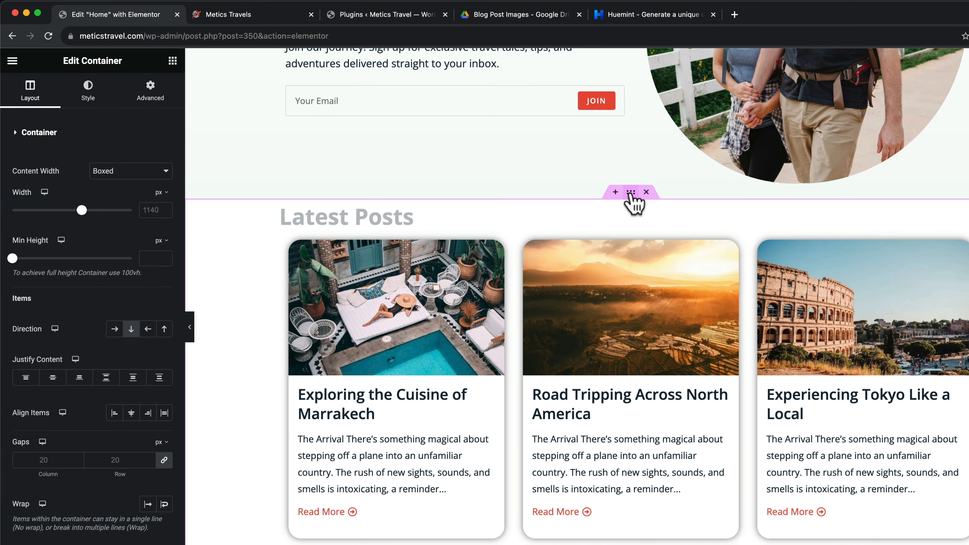
{"action": "left_click", "coordinate": [156, 96]}
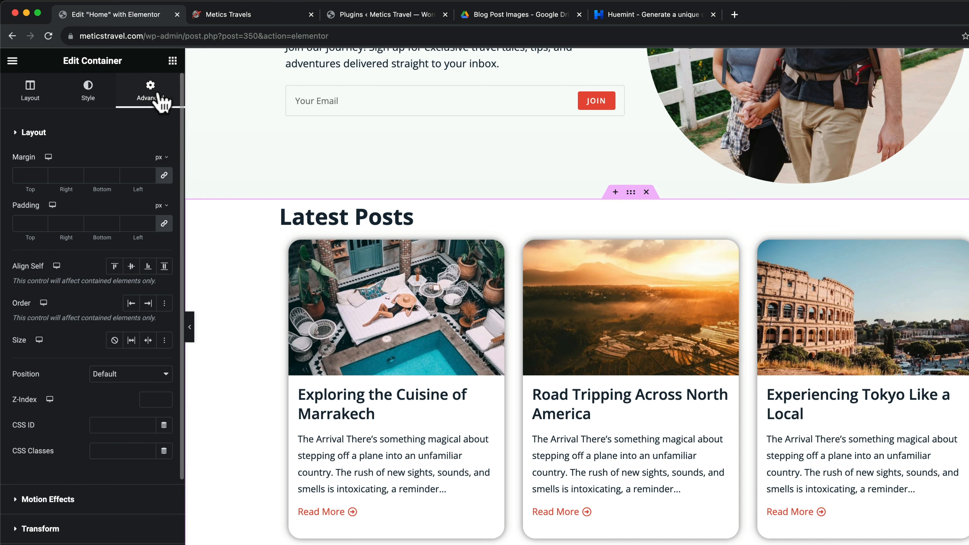
{"action": "left_click", "coordinate": [164, 176]}
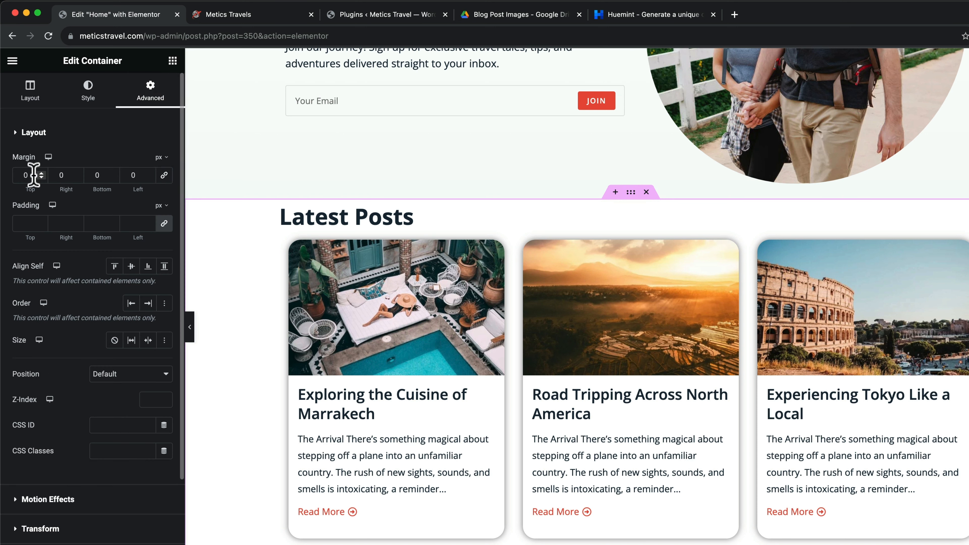
{"action": "type", "text": "20"}
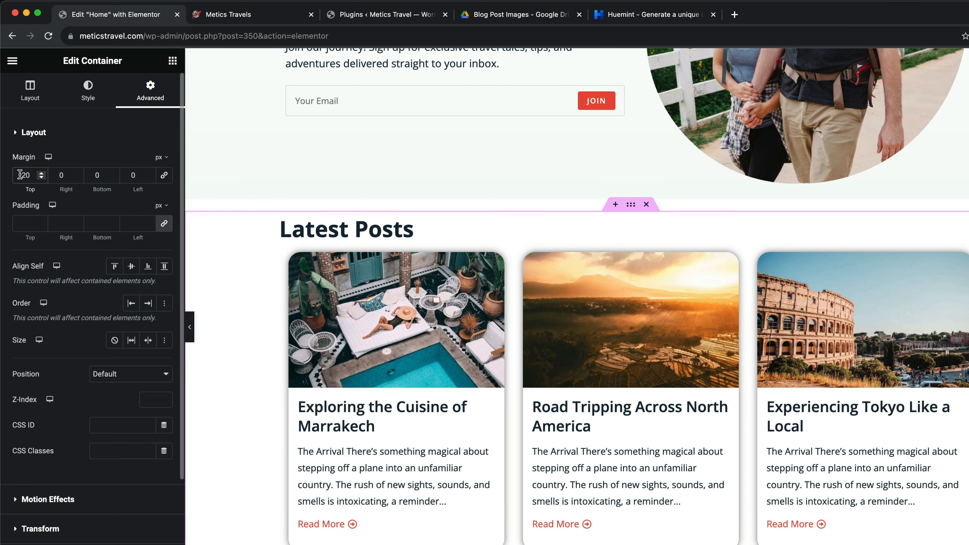
{"action": "key", "text": "BackSpace"}
{"action": "key", "text": "BackSpace"}
{"action": "type", "text": "30"}
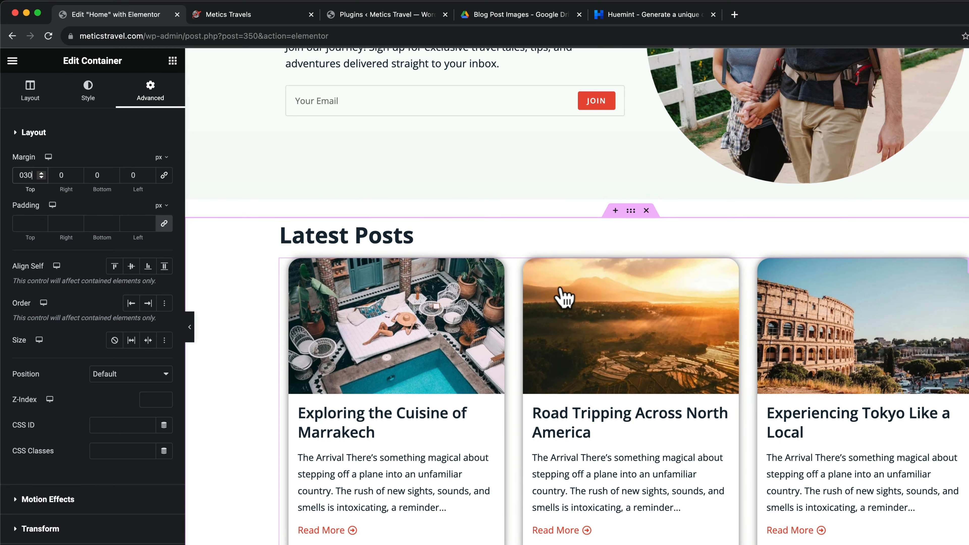
{"action": "scroll", "coordinate": [559, 297], "scroll_direction": "down", "scroll_amount": 2}
{"action": "scroll", "coordinate": [407, 285], "scroll_direction": "down", "scroll_amount": 1}
{"action": "scroll", "coordinate": [431, 294], "scroll_direction": "down", "scroll_amount": 10}
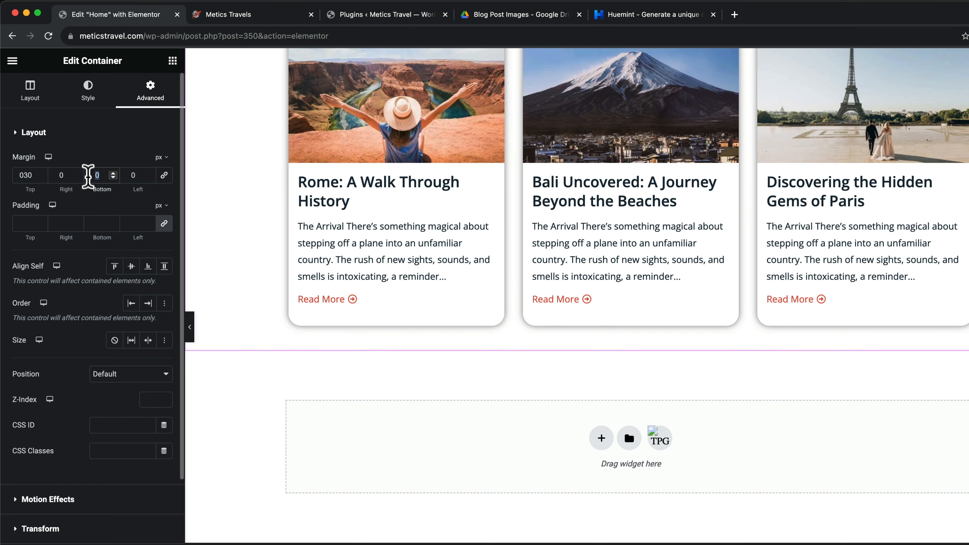
{"action": "type", "text": "100"}
{"action": "scroll", "coordinate": [591, 342], "scroll_direction": "up", "scroll_amount": 8}
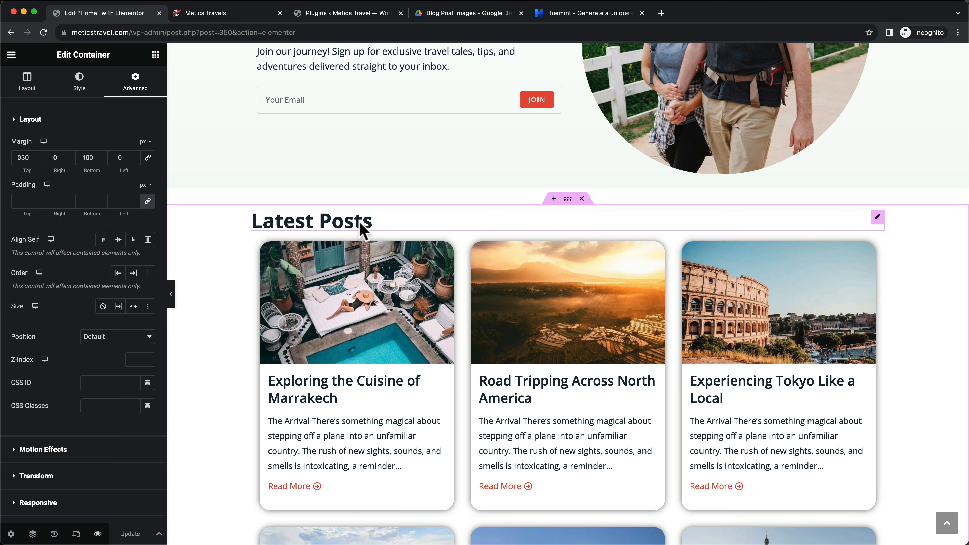
Give the Latest Posts heading a 15 px bottom margin
{"action": "left_click", "coordinate": [877, 218]}
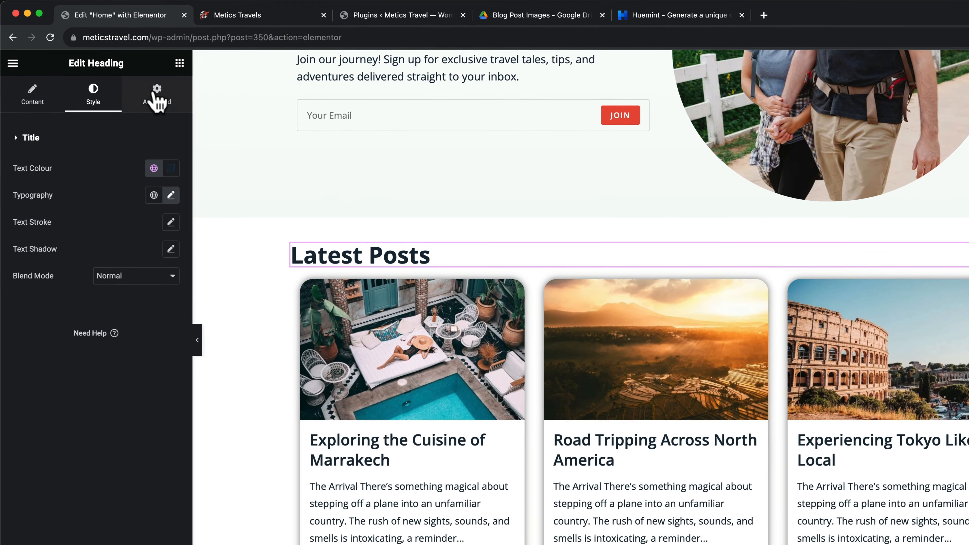
{"action": "left_click", "coordinate": [136, 87]}
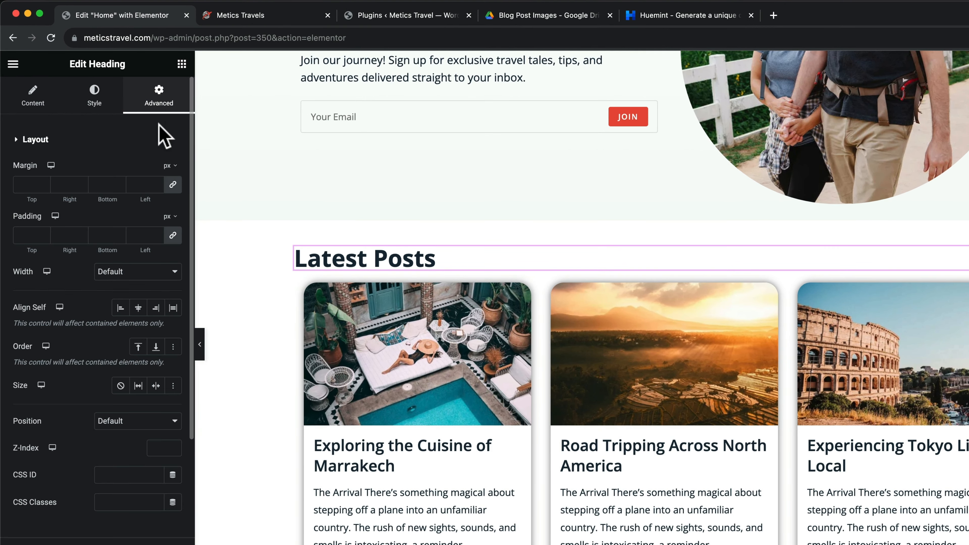
{"action": "left_click", "coordinate": [173, 185]}
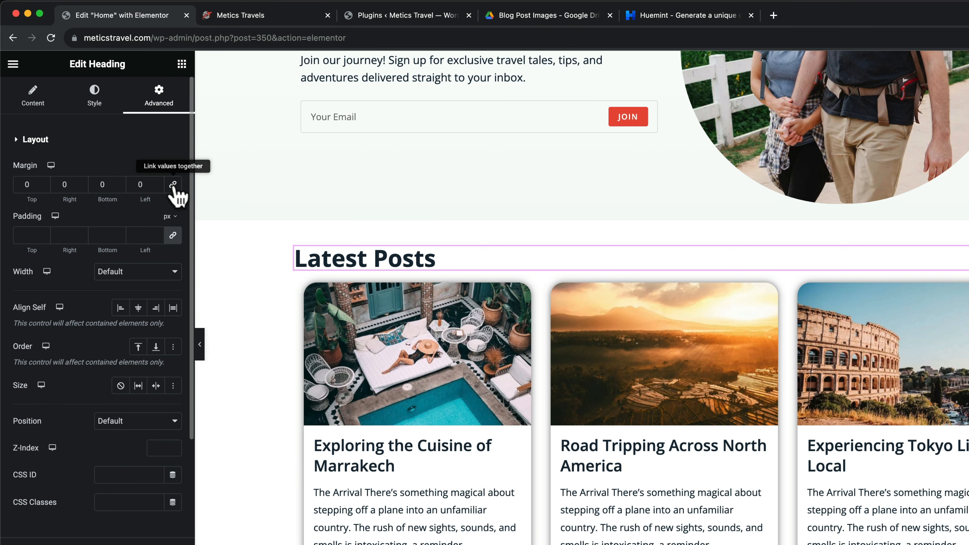
{"action": "scroll", "coordinate": [173, 187], "scroll_direction": "down", "scroll_amount": 1}
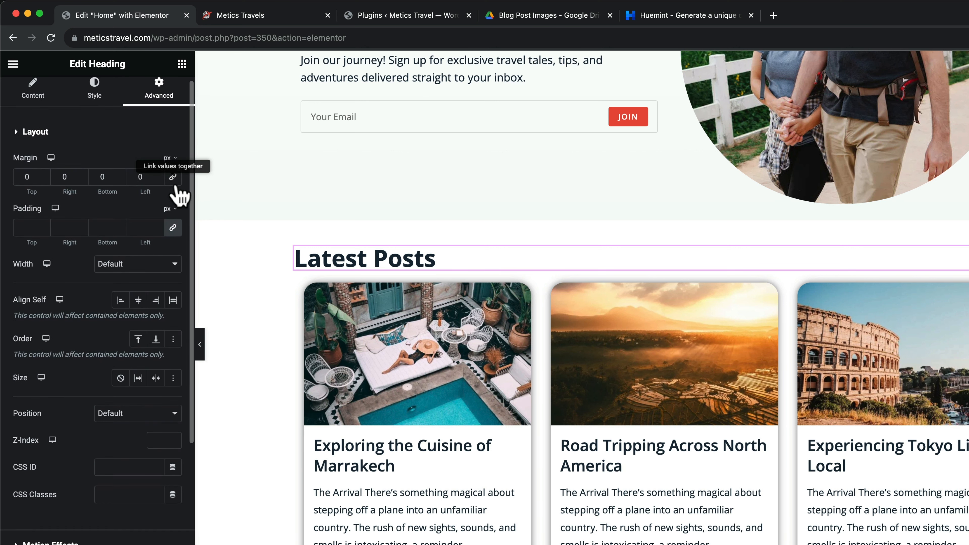
{"action": "left_click", "coordinate": [123, 183]}
{"action": "type", "text": "5"}
{"action": "left_click", "coordinate": [121, 175]}
{"action": "left_click", "coordinate": [121, 175]}
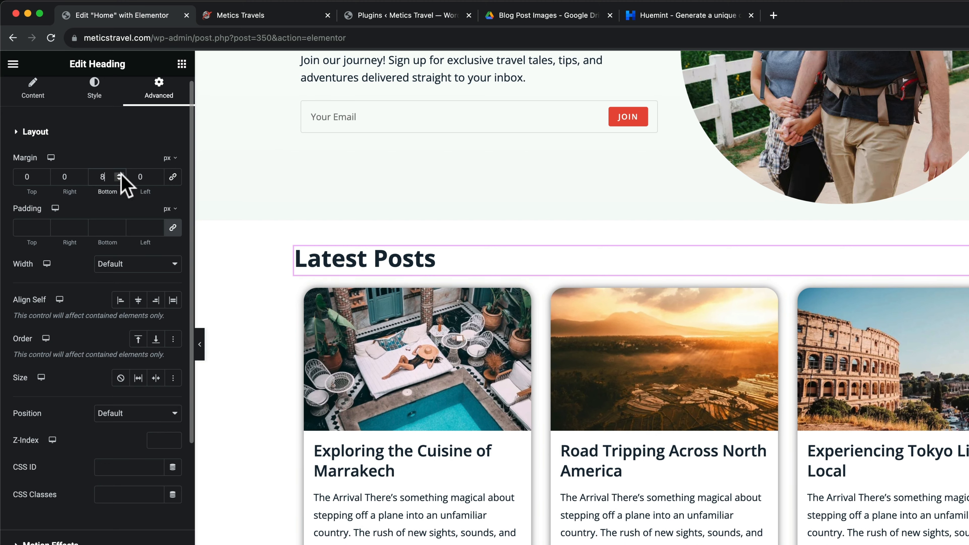
{"action": "left_click", "coordinate": [122, 175]}
{"action": "left_click", "coordinate": [121, 175]}
{"action": "left_click", "coordinate": [121, 175]}
{"action": "left_click", "coordinate": [122, 175]}
{"action": "left_click", "coordinate": [121, 175]}
{"action": "left_click", "coordinate": [121, 175]}
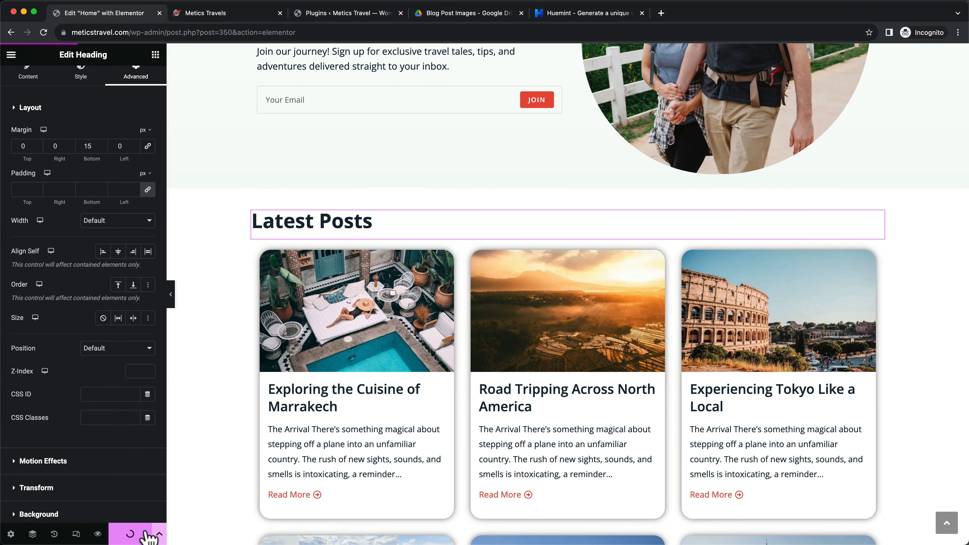
{"action": "scroll", "coordinate": [567, 323], "scroll_direction": "up", "scroll_amount": 2}
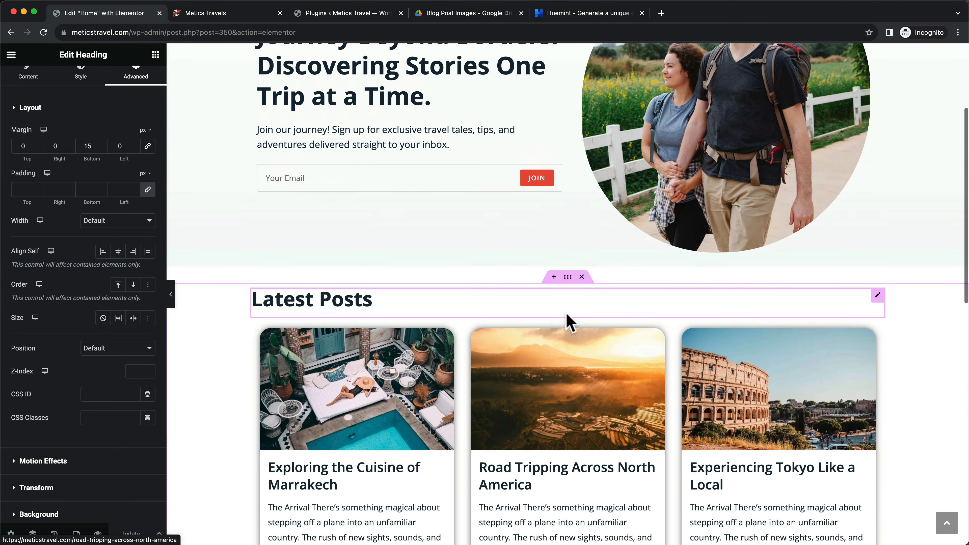
{"action": "scroll", "coordinate": [568, 324], "scroll_direction": "up", "scroll_amount": 4}
{"action": "scroll", "coordinate": [551, 277], "scroll_direction": "down", "scroll_amount": 3}
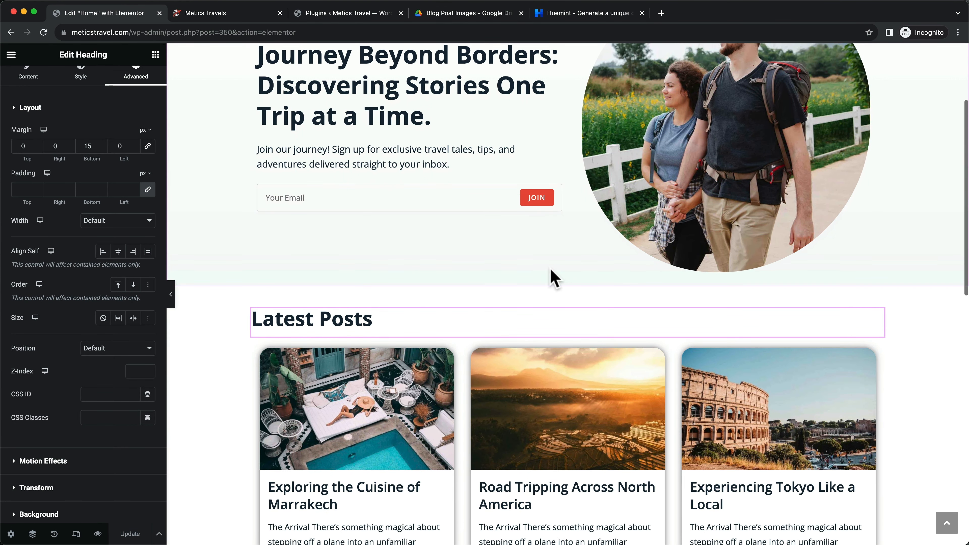
{"action": "scroll", "coordinate": [450, 219], "scroll_direction": "down", "scroll_amount": 2}
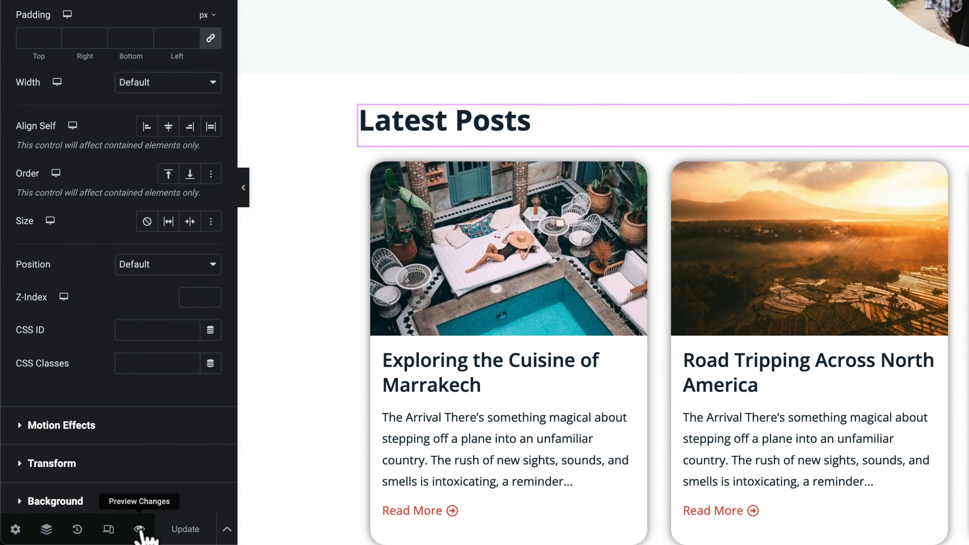
Preview the edited home page in a new browser tab and scroll it
{"action": "left_click", "coordinate": [139, 529]}
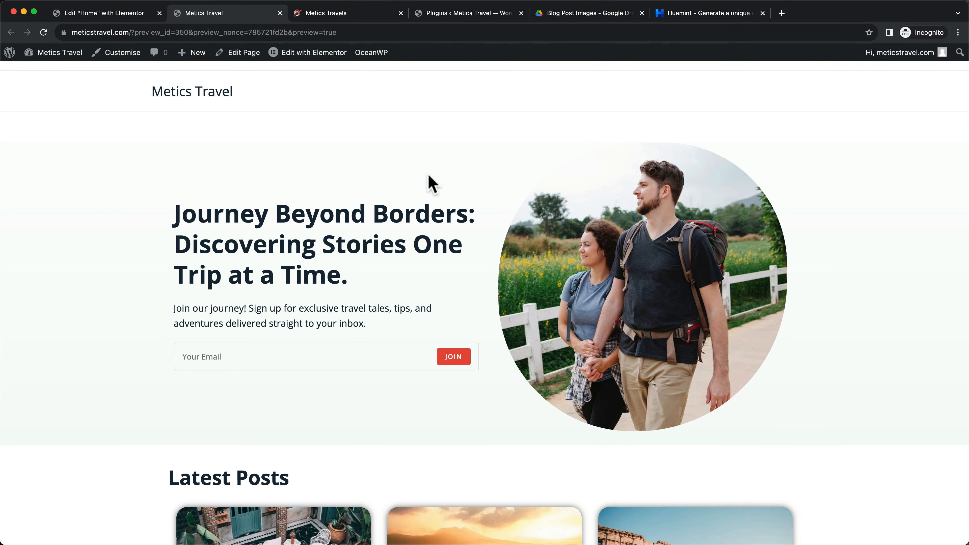
{"action": "scroll", "coordinate": [488, 339], "scroll_direction": "down", "scroll_amount": 15}
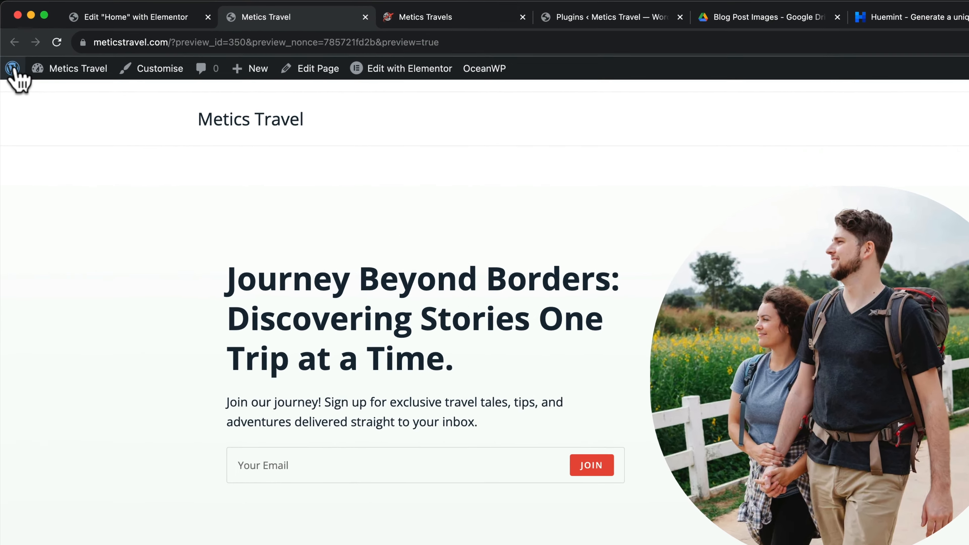
Create and publish a new page titled 'Blog'
{"action": "left_click", "coordinate": [9, 52]}
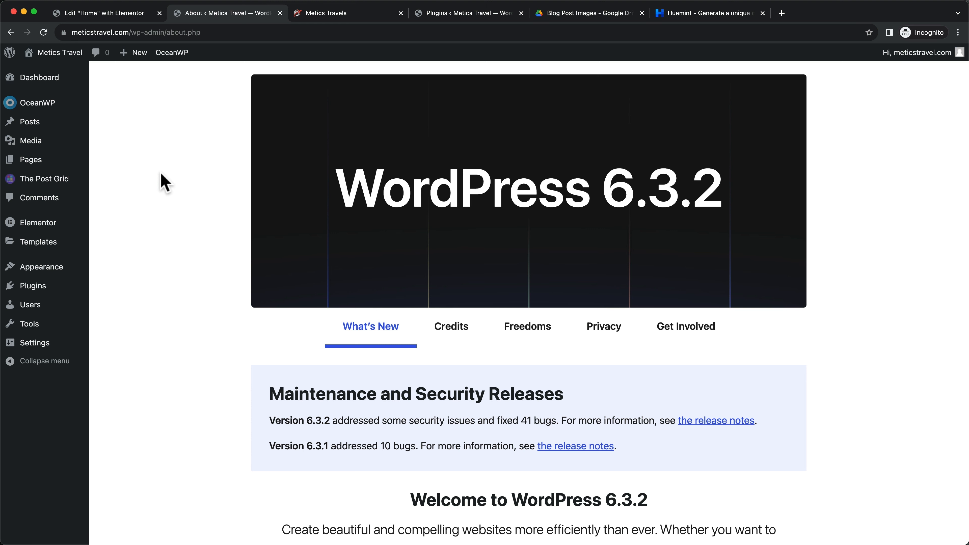
{"action": "left_click", "coordinate": [37, 162]}
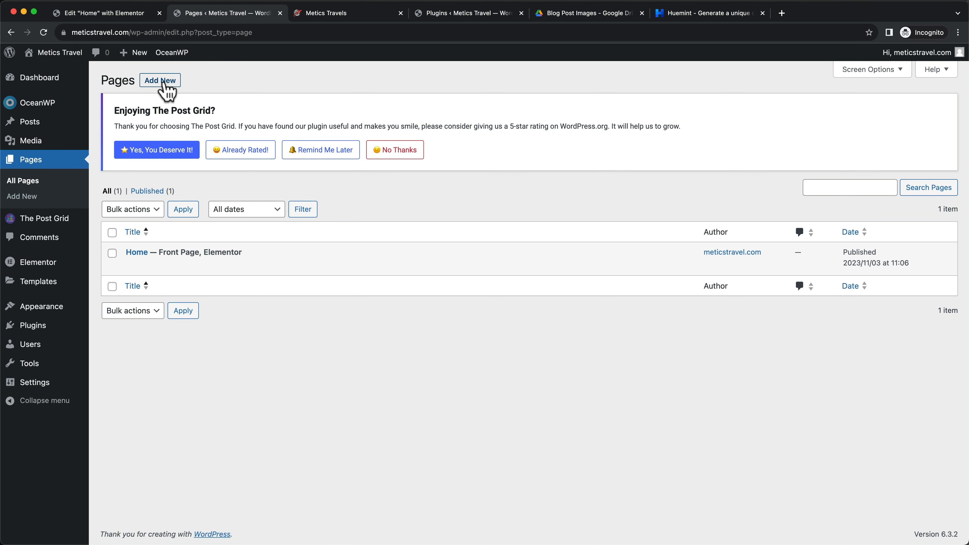
{"action": "left_click", "coordinate": [163, 82]}
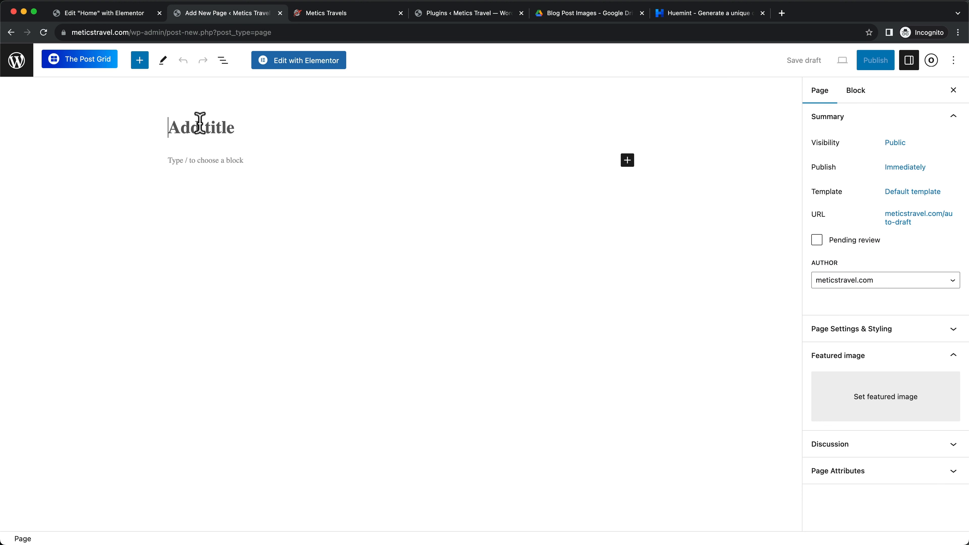
{"action": "left_click", "coordinate": [200, 122]}
{"action": "type", "text": "Blog"}
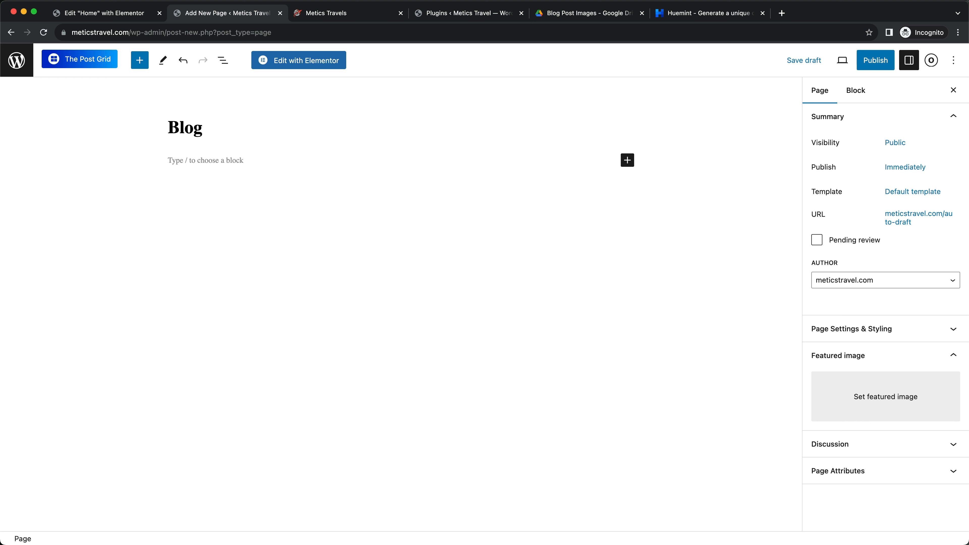
{"action": "left_click", "coordinate": [881, 63]}
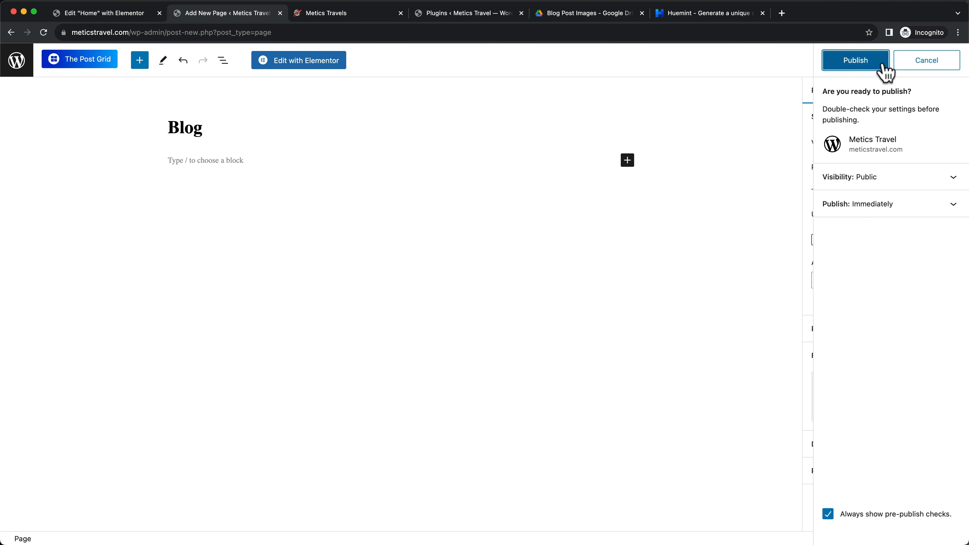
{"action": "left_click", "coordinate": [863, 66]}
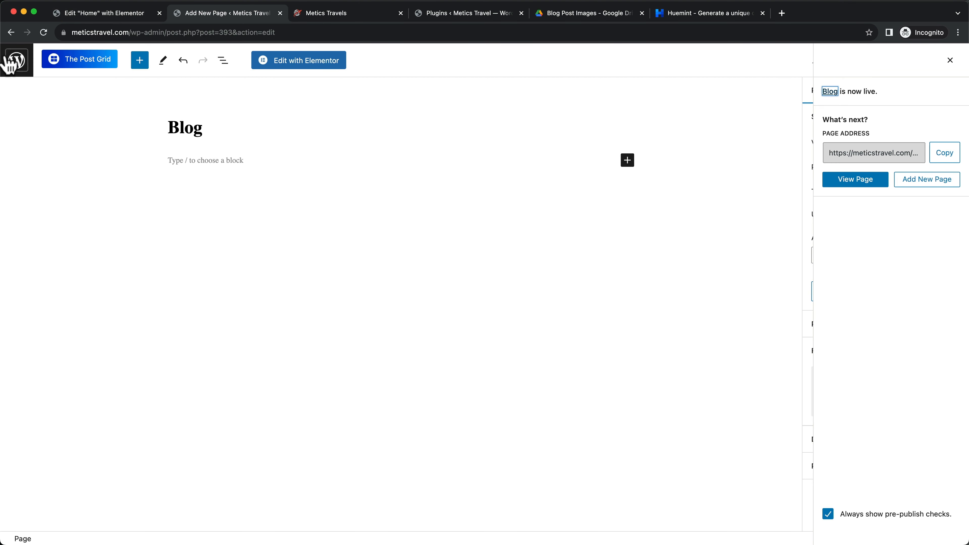
Return to the pages list and go to Settings > Reading
{"action": "left_click", "coordinate": [17, 72]}
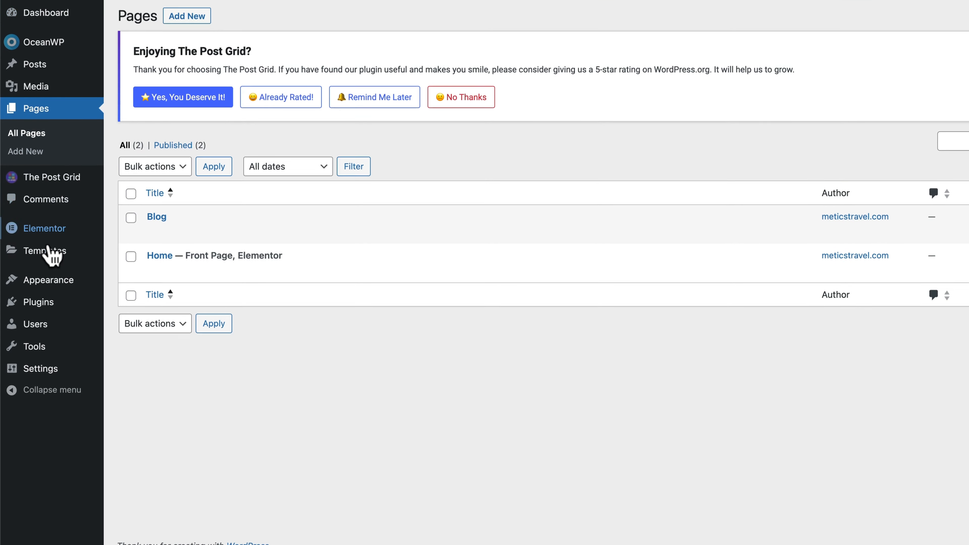
{"action": "mouse_move", "coordinate": [42, 370]}
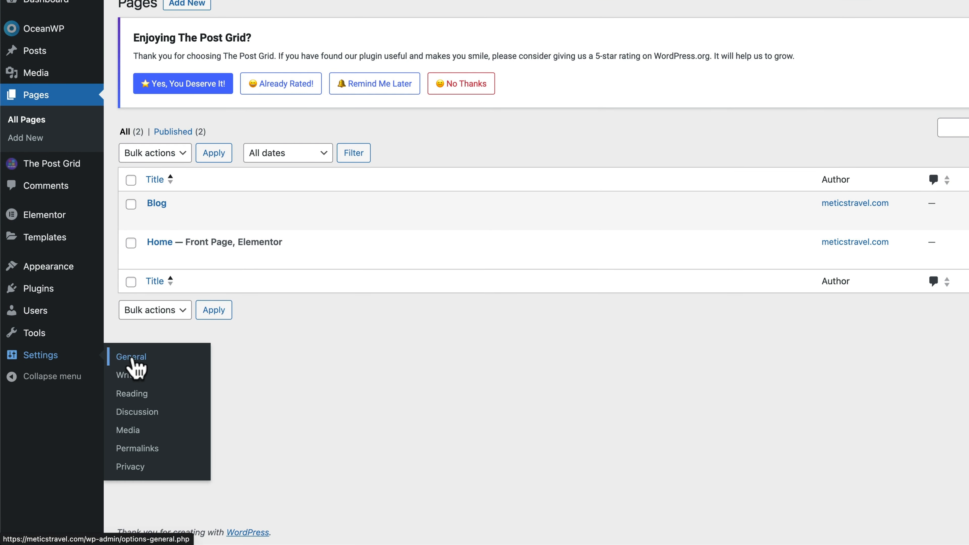
{"action": "left_click", "coordinate": [133, 398]}
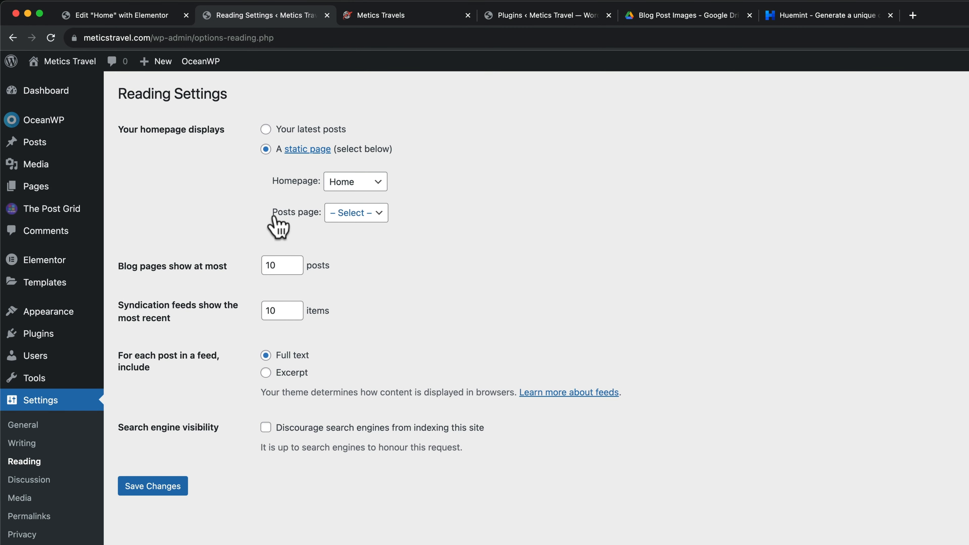
Choose Blog as the posts page in Reading Settings and save
{"action": "left_click", "coordinate": [369, 218]}
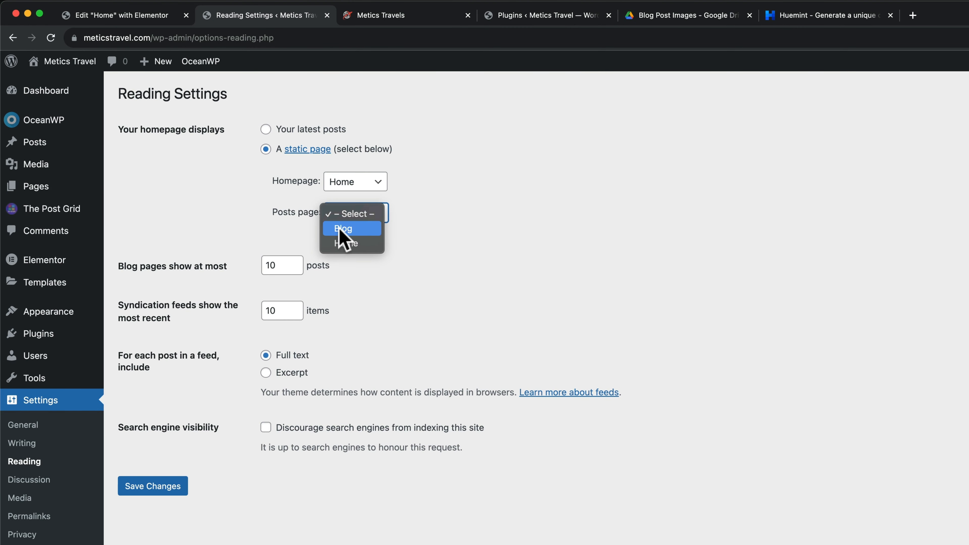
{"action": "left_click", "coordinate": [357, 231]}
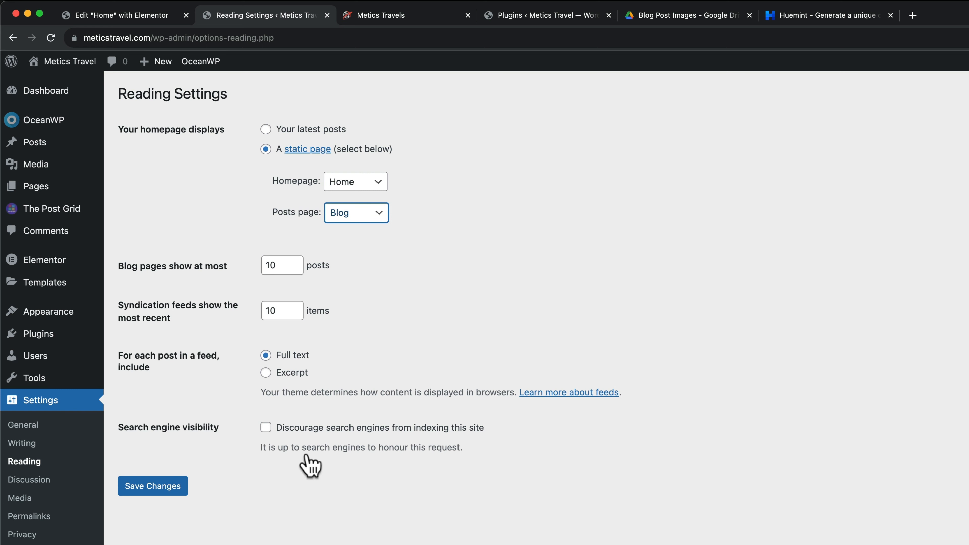
{"action": "left_click", "coordinate": [172, 498]}
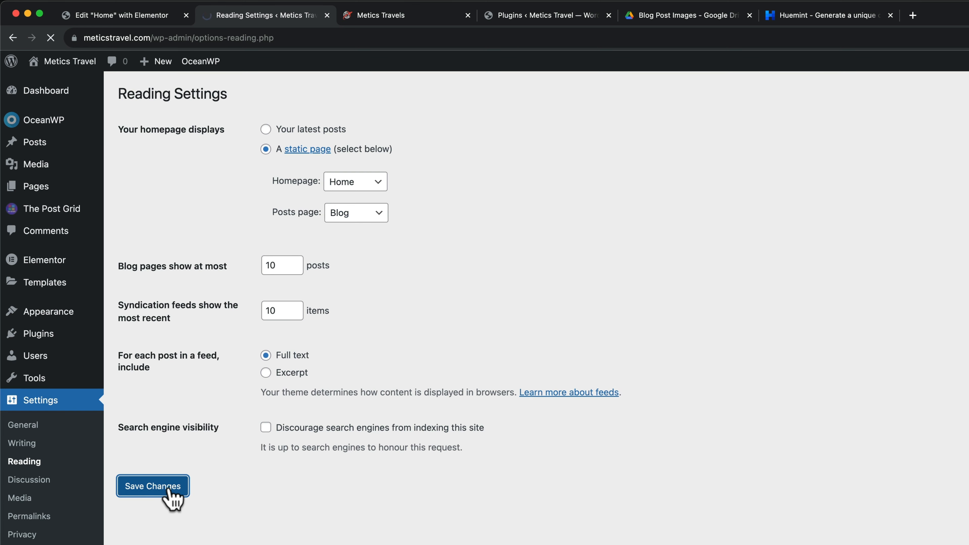
{"action": "mouse_move", "coordinate": [53, 188]}
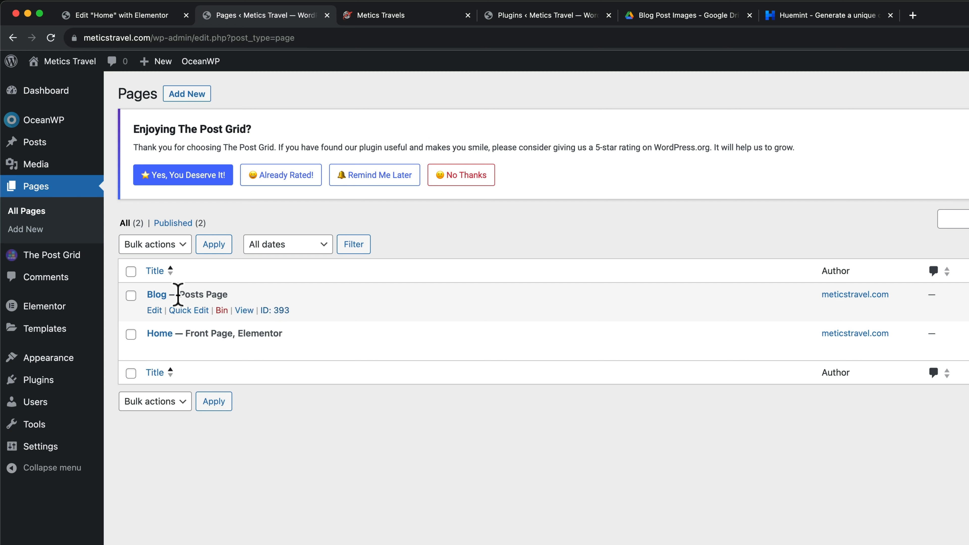
Open the Blog page and view it live, scrolling through the posts
{"action": "left_click_drag", "start_coordinate": [178, 294], "coordinate": [216, 295]}
{"action": "left_click", "coordinate": [249, 390]}
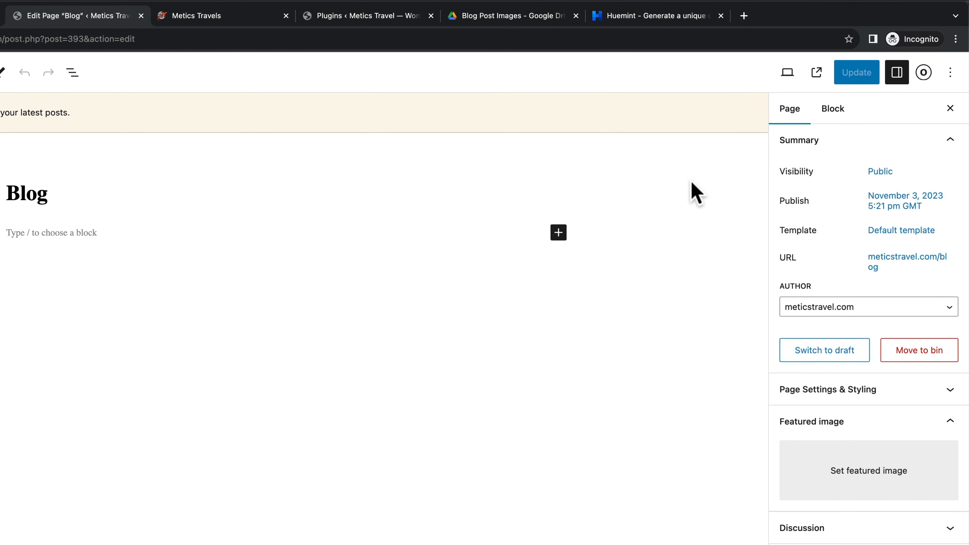
{"action": "left_click", "coordinate": [817, 75]}
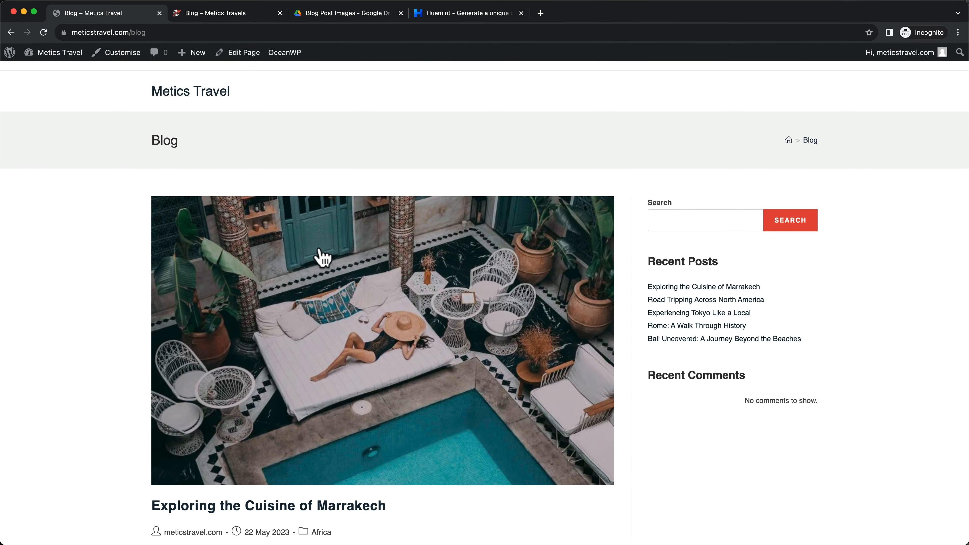
{"action": "scroll", "coordinate": [322, 258], "scroll_direction": "down", "scroll_amount": 15}
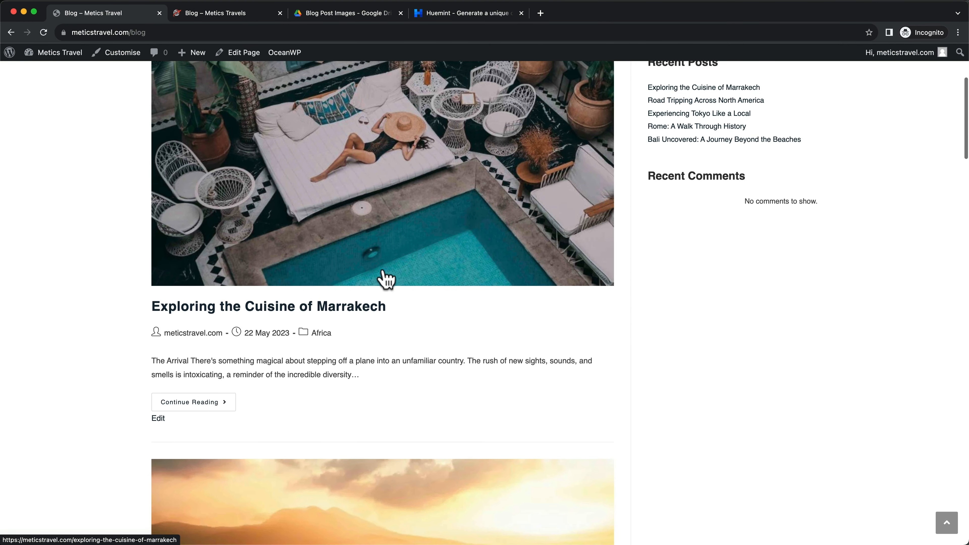
{"action": "scroll", "coordinate": [391, 278], "scroll_direction": "down", "scroll_amount": 20}
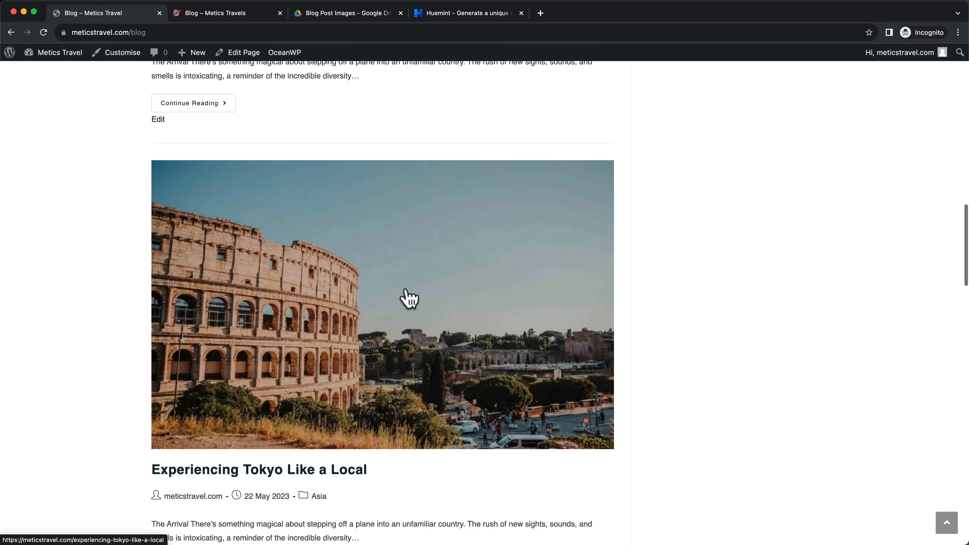
{"action": "scroll", "coordinate": [405, 329], "scroll_direction": "up", "scroll_amount": 20}
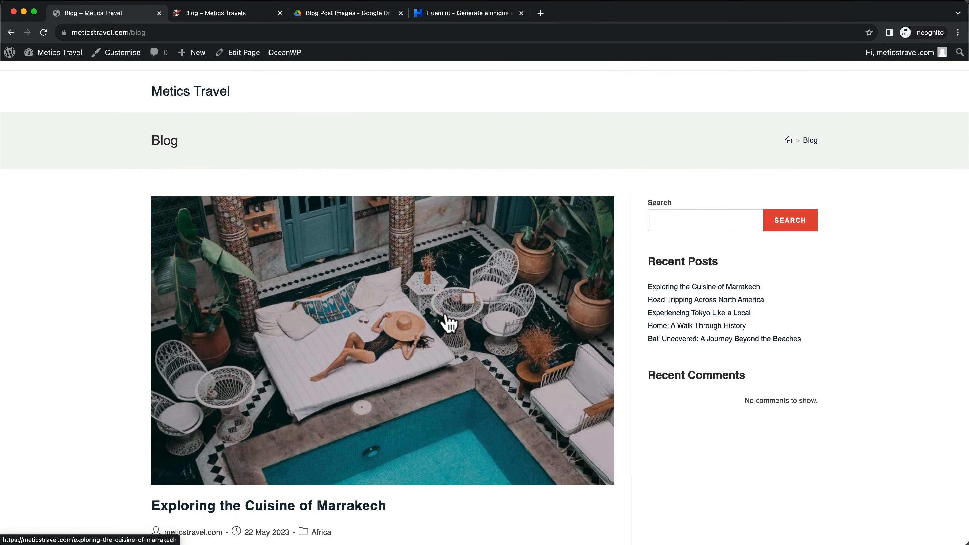
Compare with the reference site's blog page, then return to the new site's Blog tab
{"action": "left_click", "coordinate": [208, 14]}
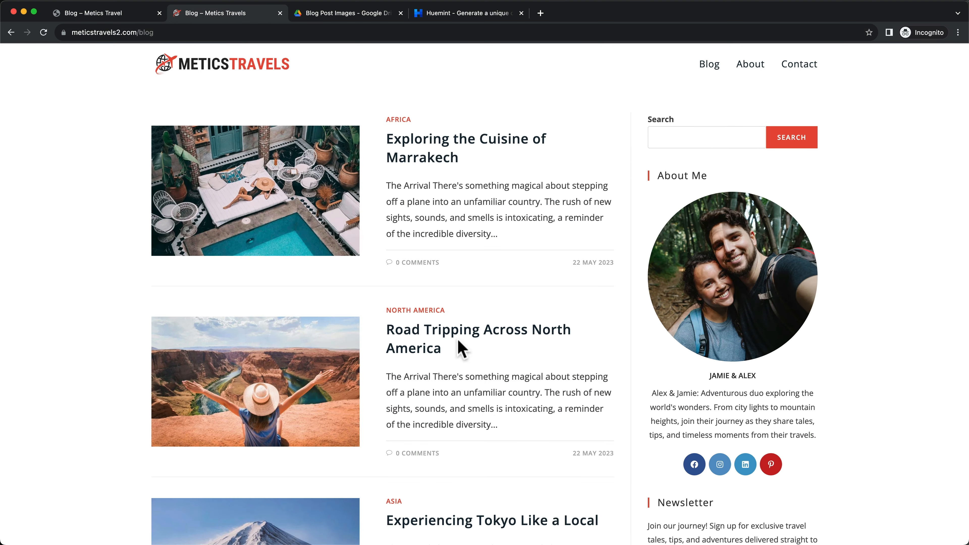
{"action": "scroll", "coordinate": [508, 210], "scroll_direction": "down", "scroll_amount": 2}
{"action": "scroll", "coordinate": [493, 176], "scroll_direction": "up", "scroll_amount": 2}
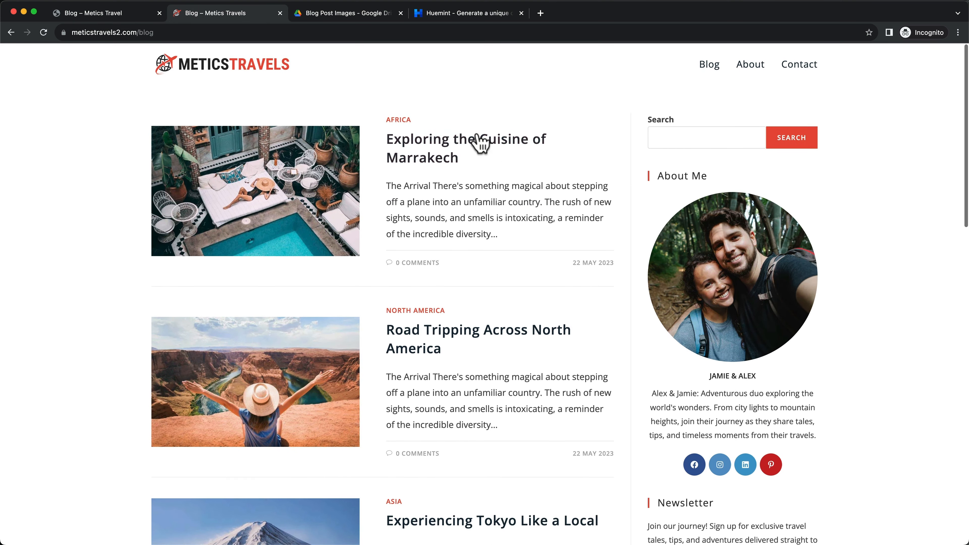
{"action": "scroll", "coordinate": [364, 147], "scroll_direction": "down", "scroll_amount": 5}
{"action": "scroll", "coordinate": [360, 163], "scroll_direction": "down", "scroll_amount": 5}
{"action": "scroll", "coordinate": [579, 206], "scroll_direction": "up", "scroll_amount": 7}
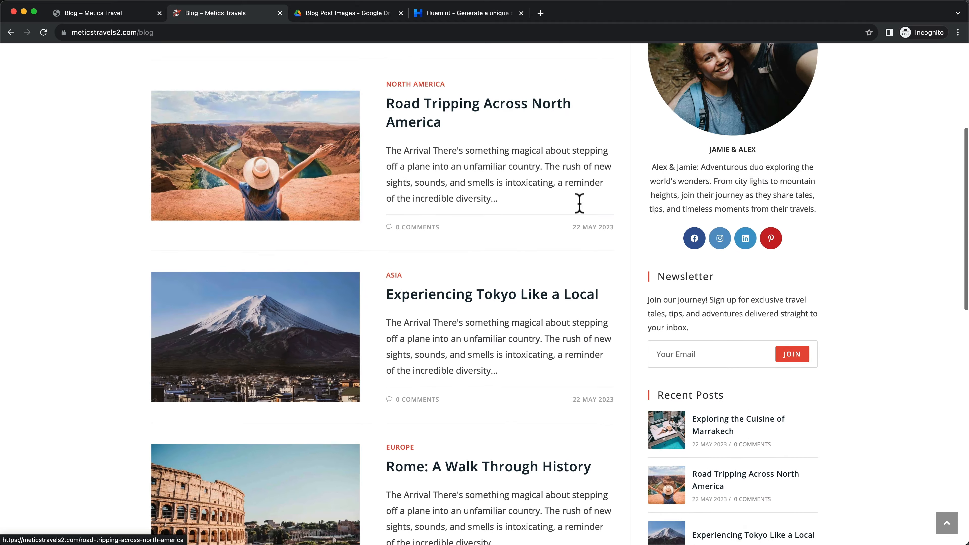
{"action": "scroll", "coordinate": [775, 176], "scroll_direction": "down", "scroll_amount": 7}
{"action": "scroll", "coordinate": [762, 201], "scroll_direction": "down", "scroll_amount": 5}
{"action": "scroll", "coordinate": [762, 204], "scroll_direction": "up", "scroll_amount": 15}
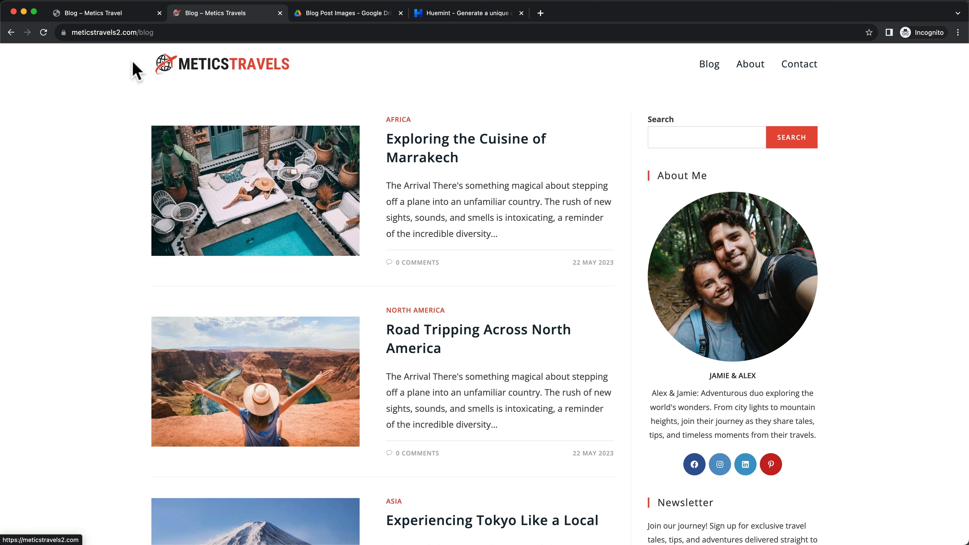
{"action": "left_click", "coordinate": [122, 12]}
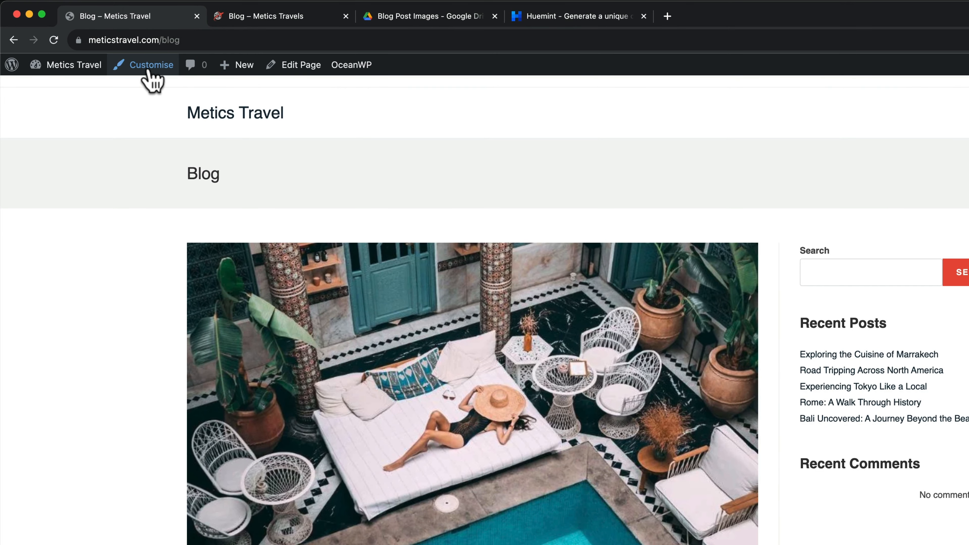
Set the Customizer's Blog Entries style to Thumbnail
{"action": "left_click", "coordinate": [145, 70]}
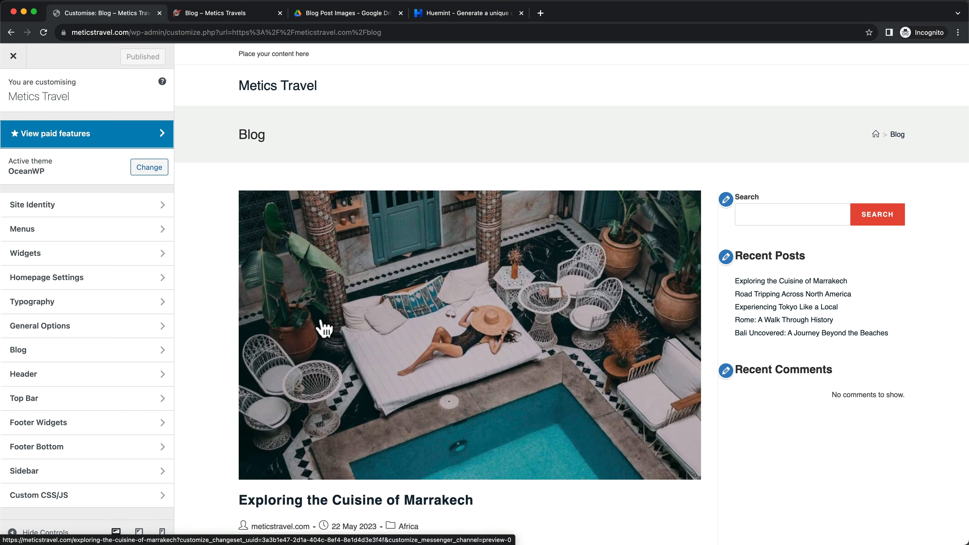
{"action": "left_click", "coordinate": [92, 349]}
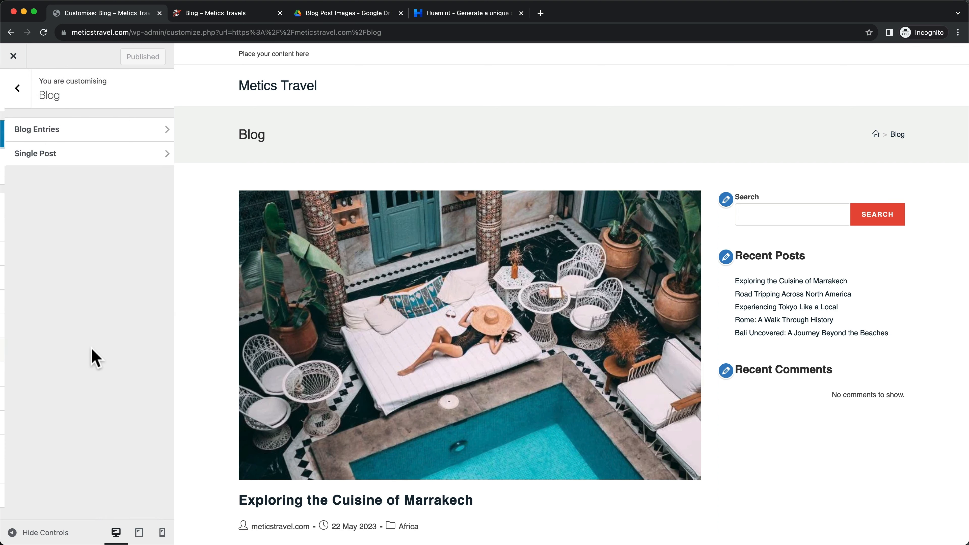
{"action": "left_click", "coordinate": [106, 131]}
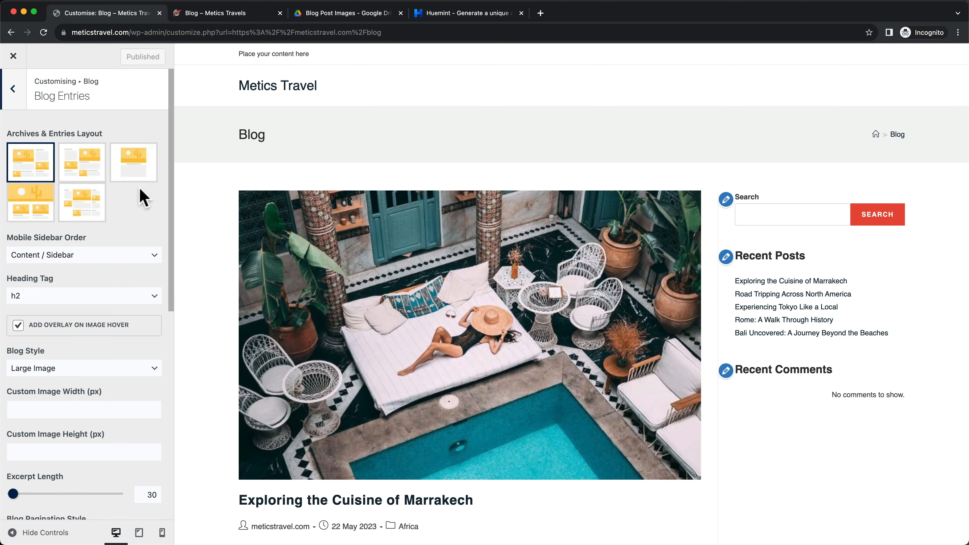
{"action": "scroll", "coordinate": [141, 195], "scroll_direction": "down", "scroll_amount": 5}
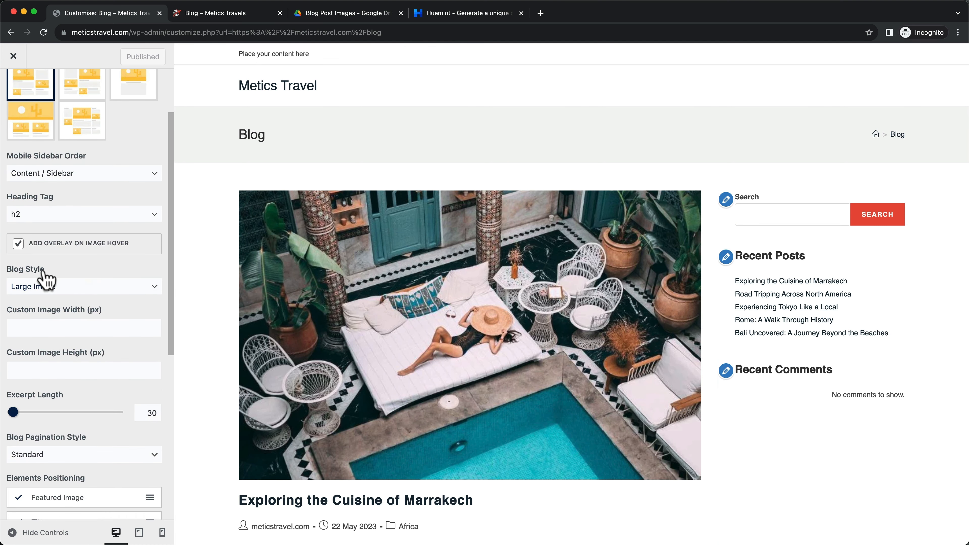
{"action": "left_click", "coordinate": [49, 290]}
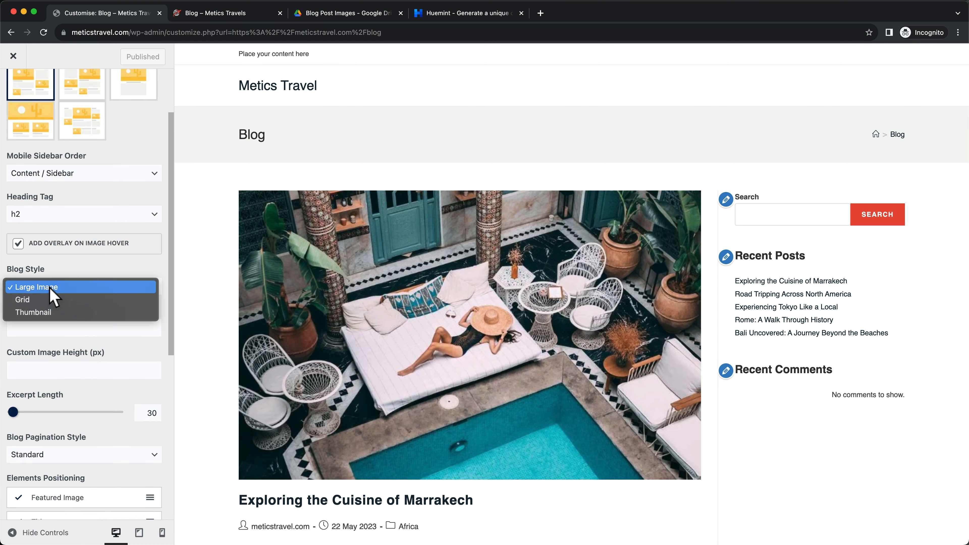
{"action": "left_click", "coordinate": [57, 312]}
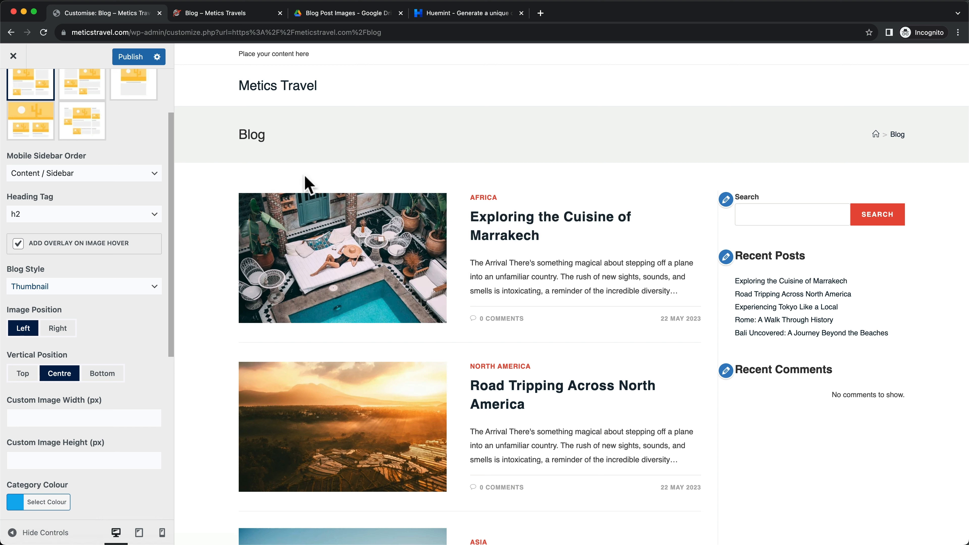
{"action": "left_click_drag", "start_coordinate": [234, 132], "coordinate": [291, 132]}
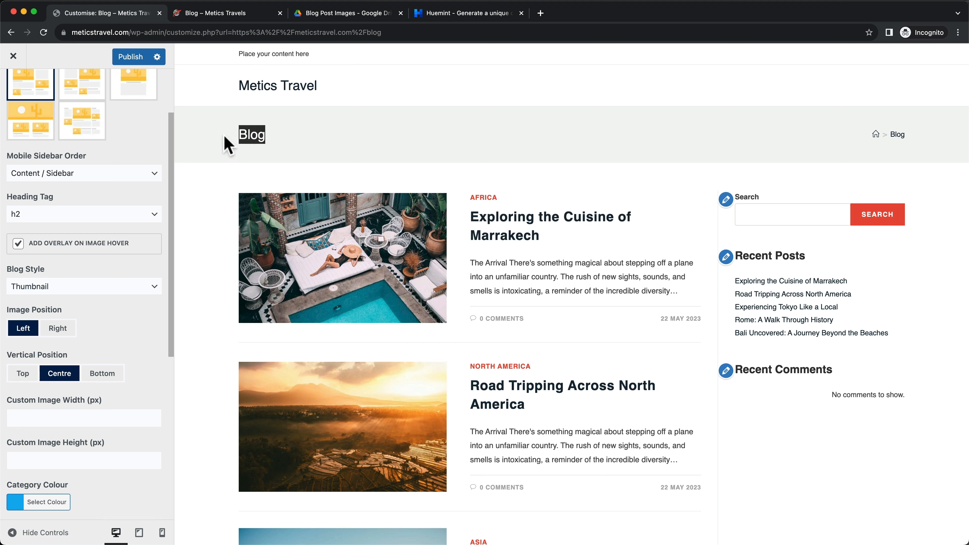
{"action": "left_click", "coordinate": [273, 132]}
{"action": "scroll", "coordinate": [118, 147], "scroll_direction": "up", "scroll_amount": 3}
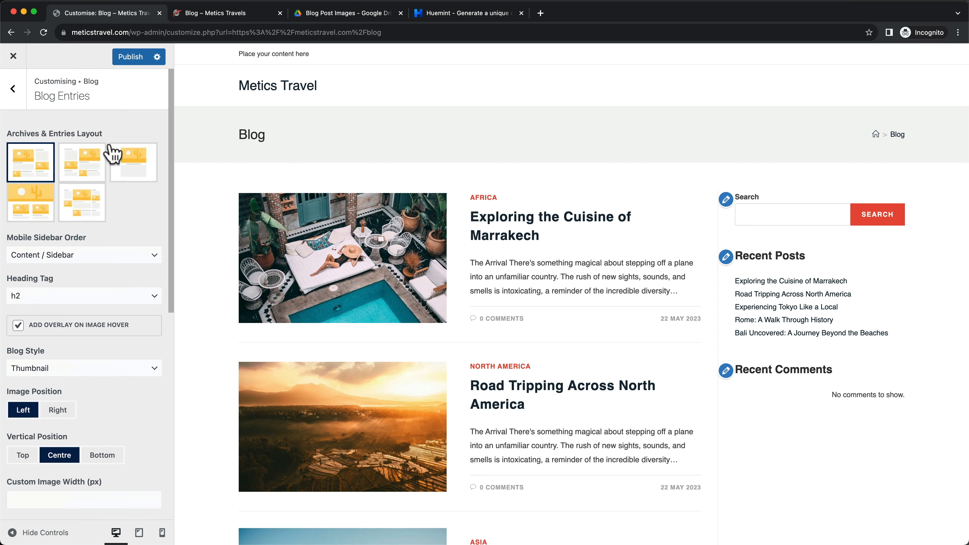
{"action": "left_click", "coordinate": [15, 90]}
Set General Options > Page Title visibility to hide on all devices
{"action": "left_click", "coordinate": [15, 92]}
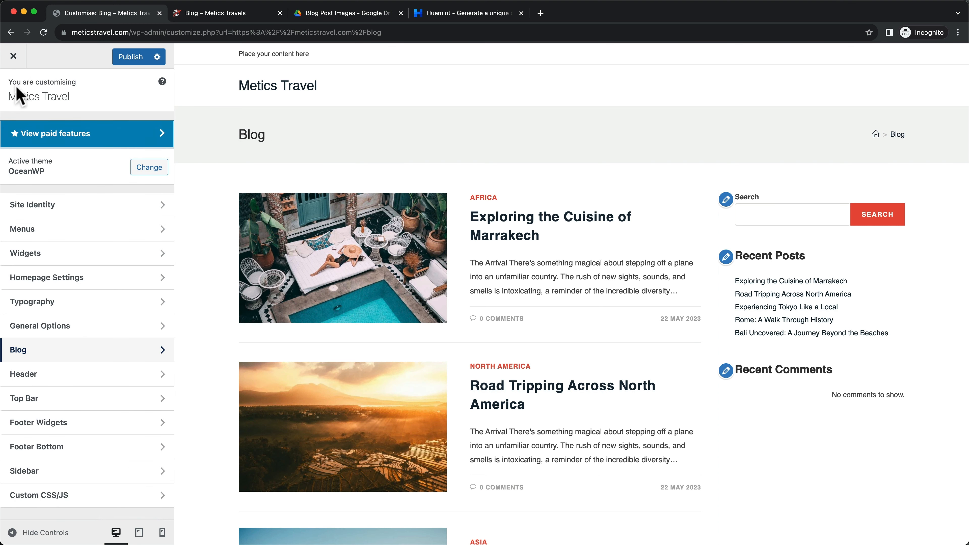
{"action": "left_click", "coordinate": [84, 326]}
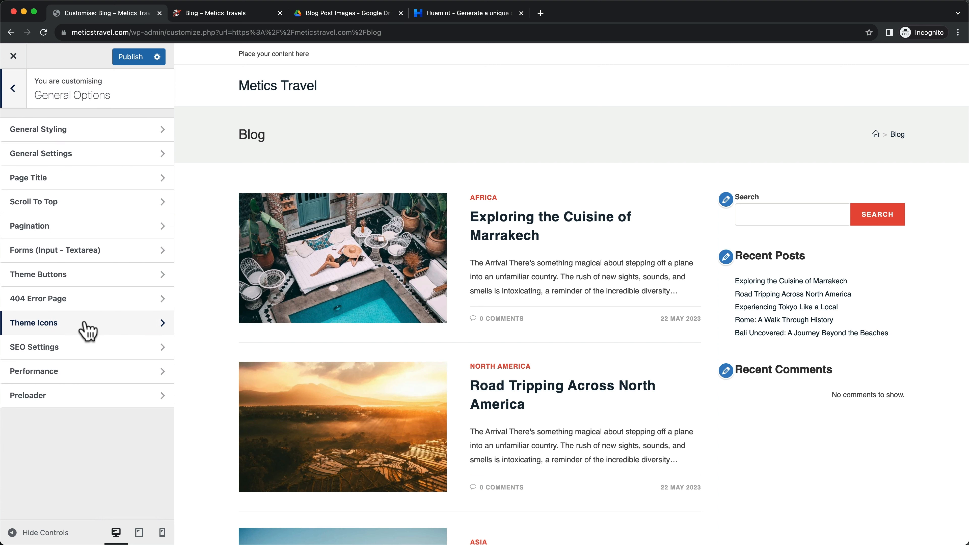
{"action": "left_click", "coordinate": [83, 184]}
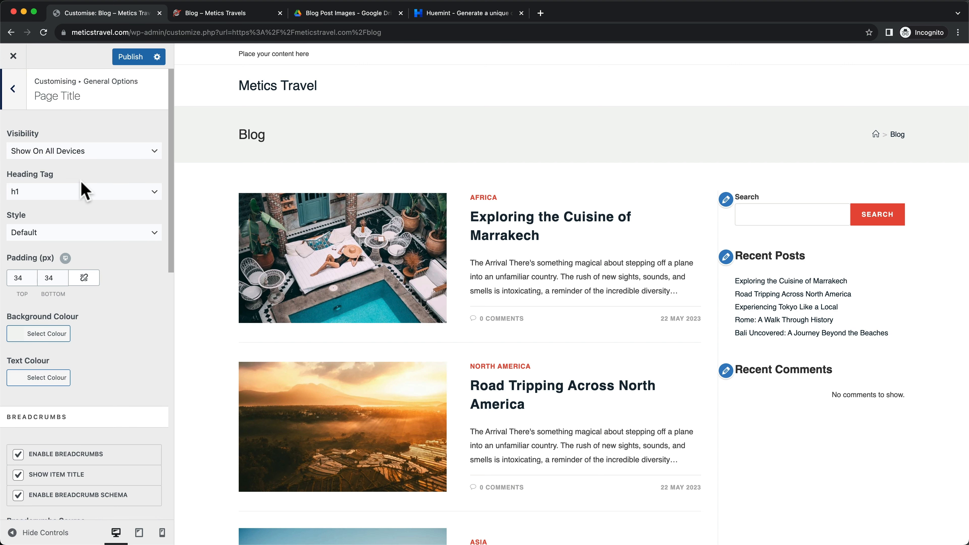
{"action": "left_click", "coordinate": [97, 155]}
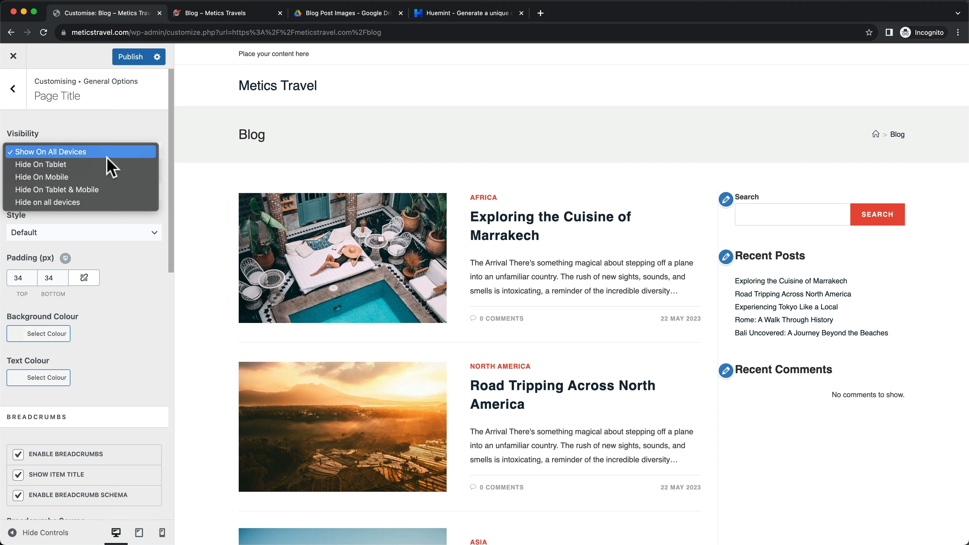
{"action": "left_click", "coordinate": [87, 203]}
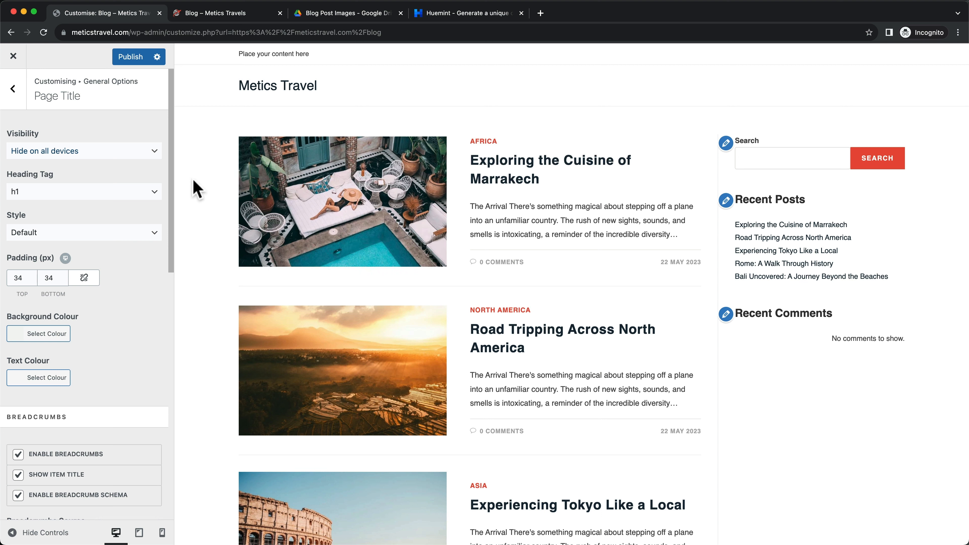
{"action": "left_click", "coordinate": [15, 92]}
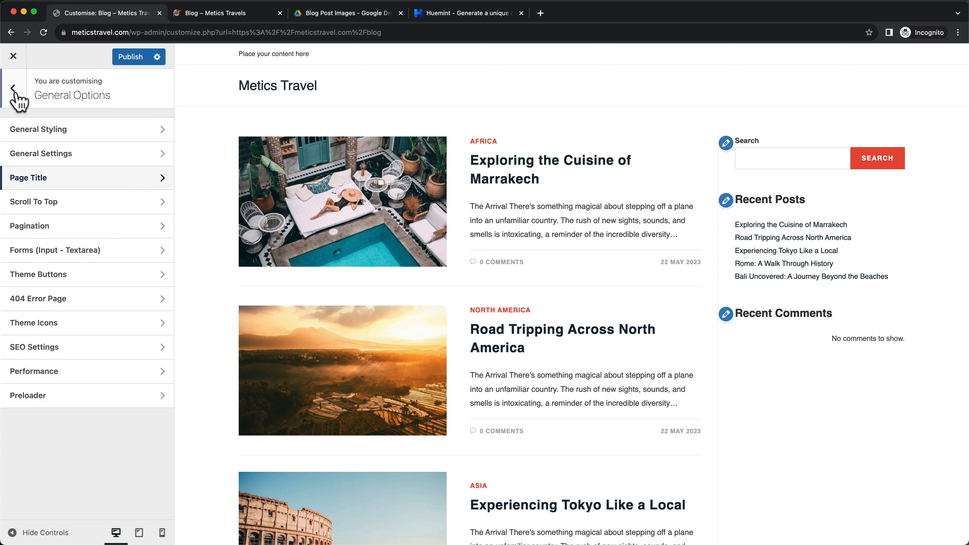
{"action": "left_click", "coordinate": [14, 90]}
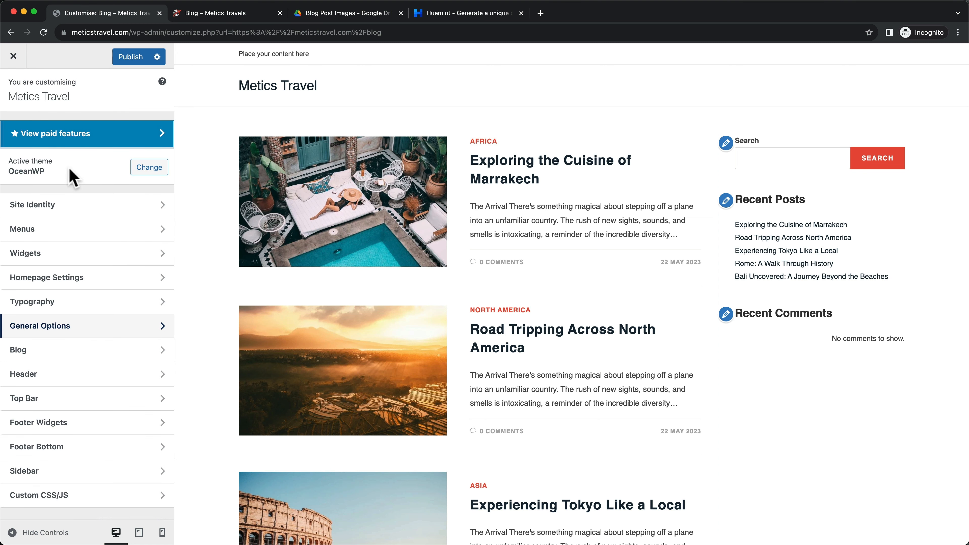
Set the body typography to Open Sans at 16px and publish the Customizer changes
{"action": "left_click", "coordinate": [74, 302]}
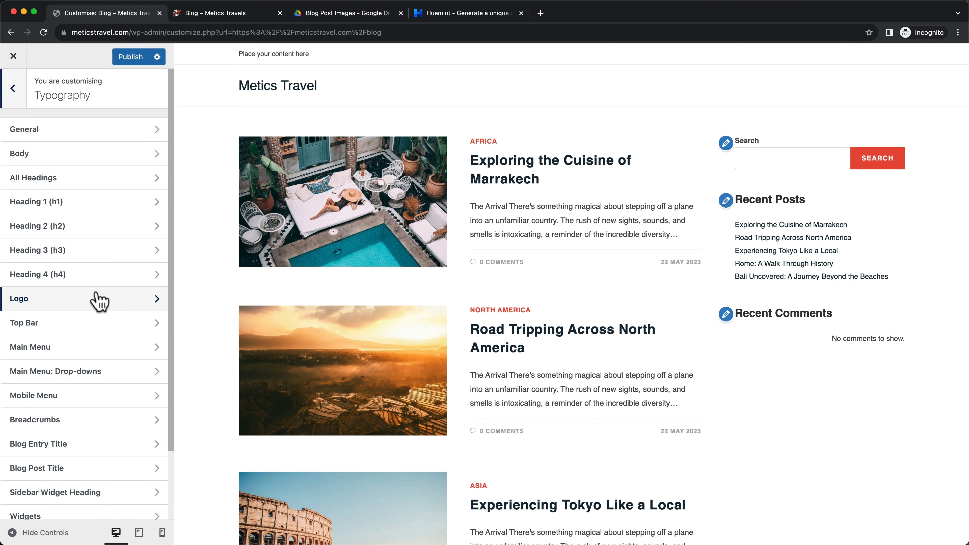
{"action": "left_click", "coordinate": [118, 155]}
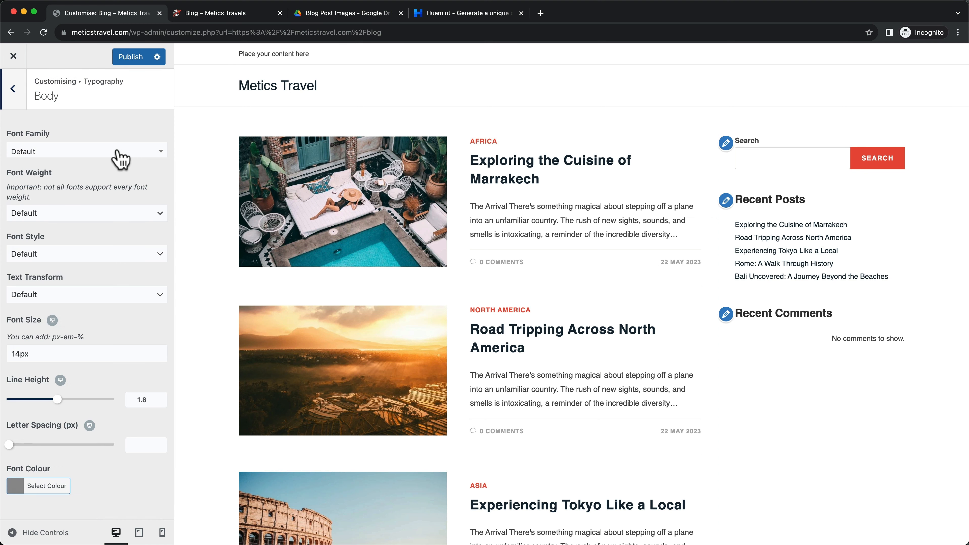
{"action": "left_click", "coordinate": [83, 154]}
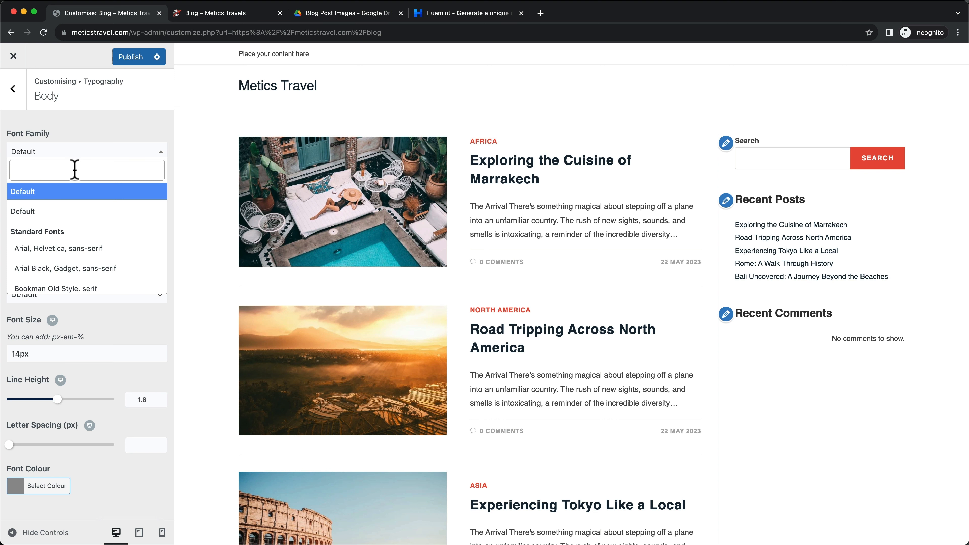
{"action": "type", "text": "open"}
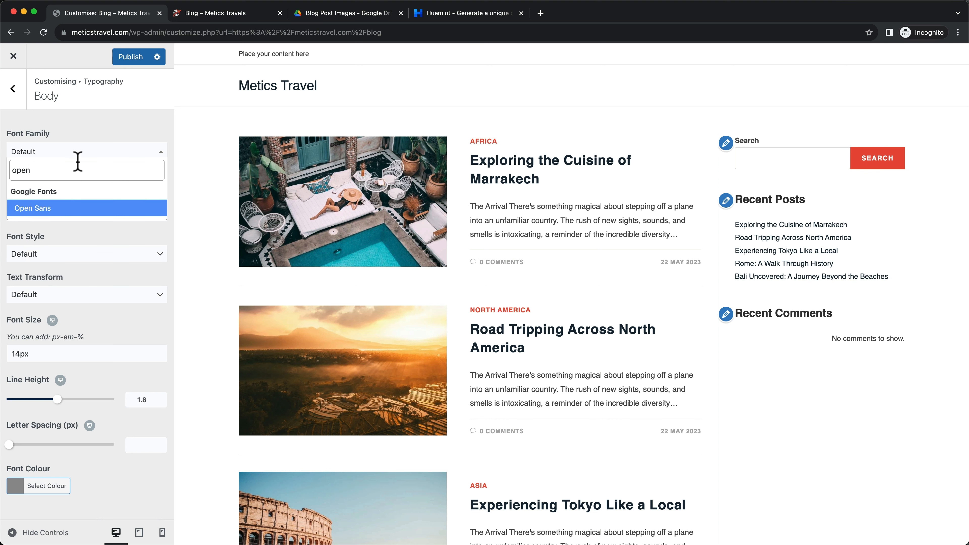
{"action": "left_click", "coordinate": [47, 210]}
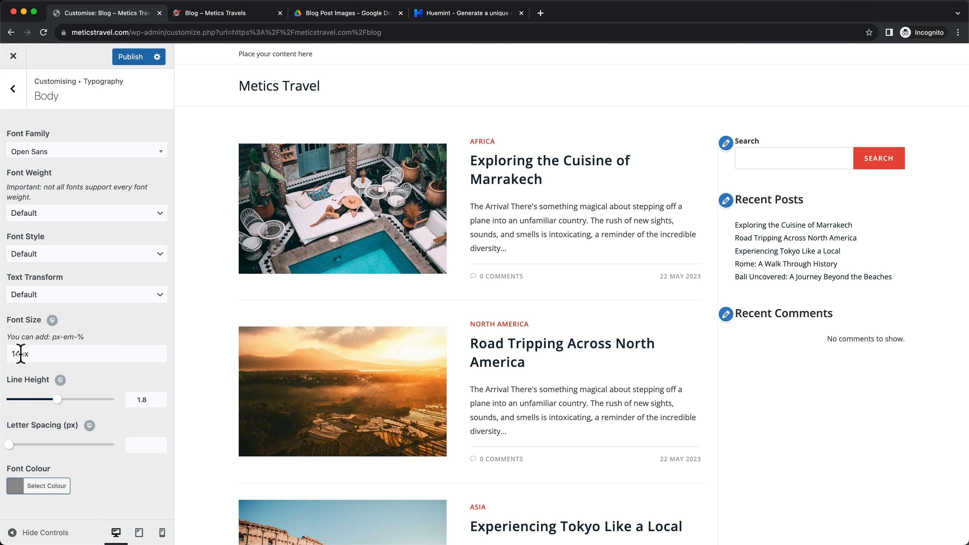
{"action": "left_click_drag", "start_coordinate": [21, 354], "coordinate": [7, 361]}
{"action": "type", "text": "16"}
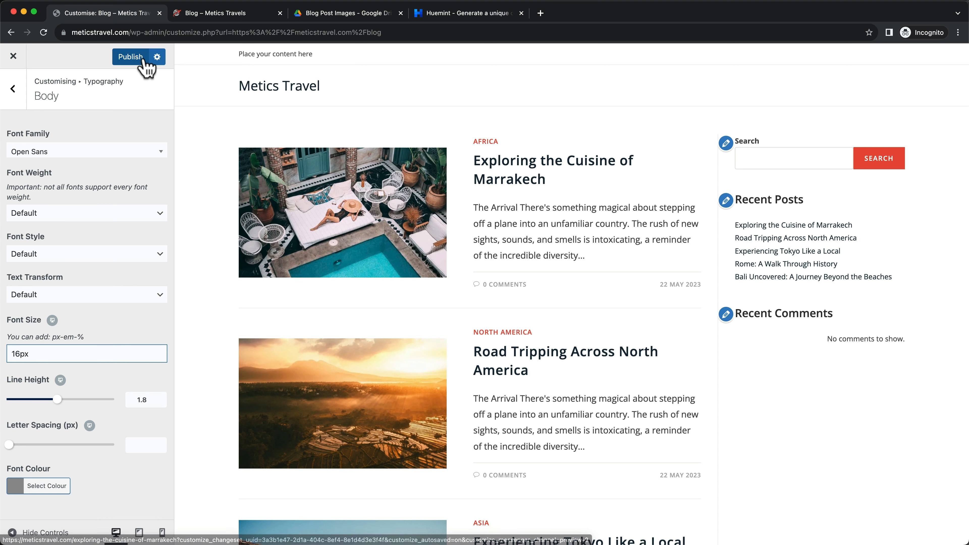
{"action": "left_click", "coordinate": [132, 56]}
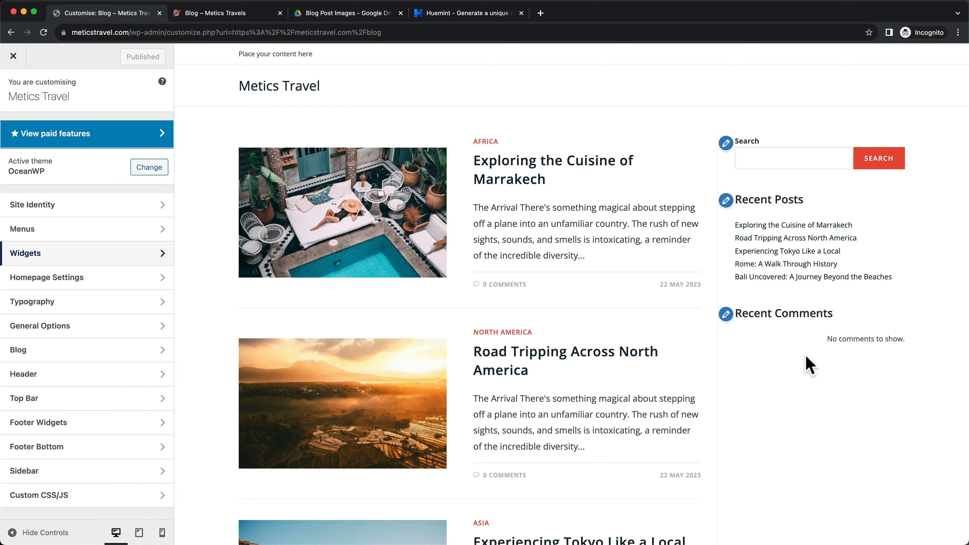
Open the Default Sidebar widget area and delete its Search block
{"action": "left_click", "coordinate": [94, 254]}
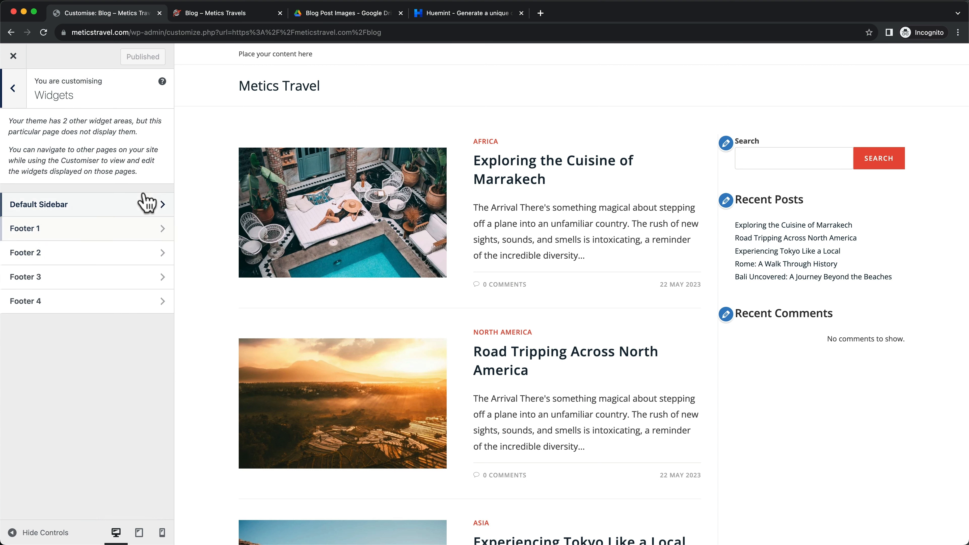
{"action": "left_click", "coordinate": [103, 216]}
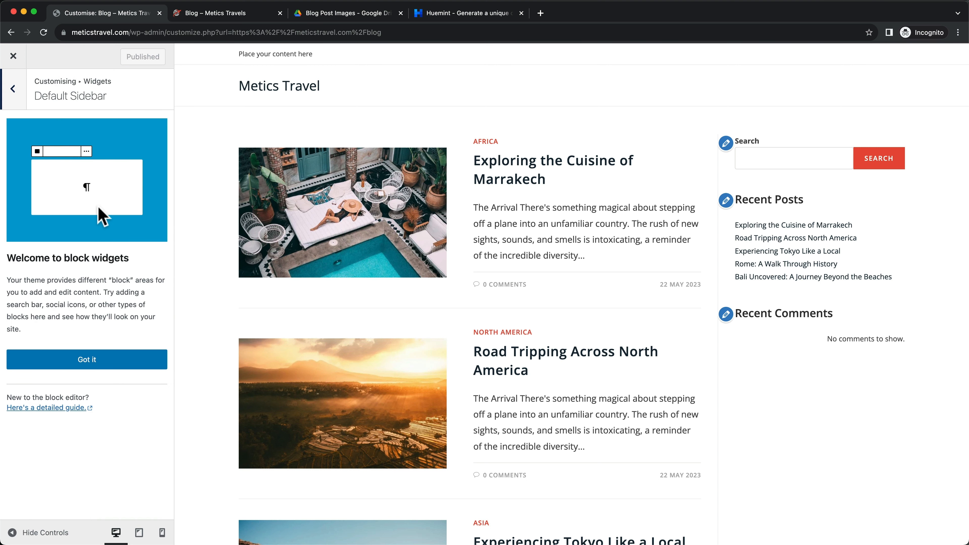
{"action": "left_click", "coordinate": [100, 353]}
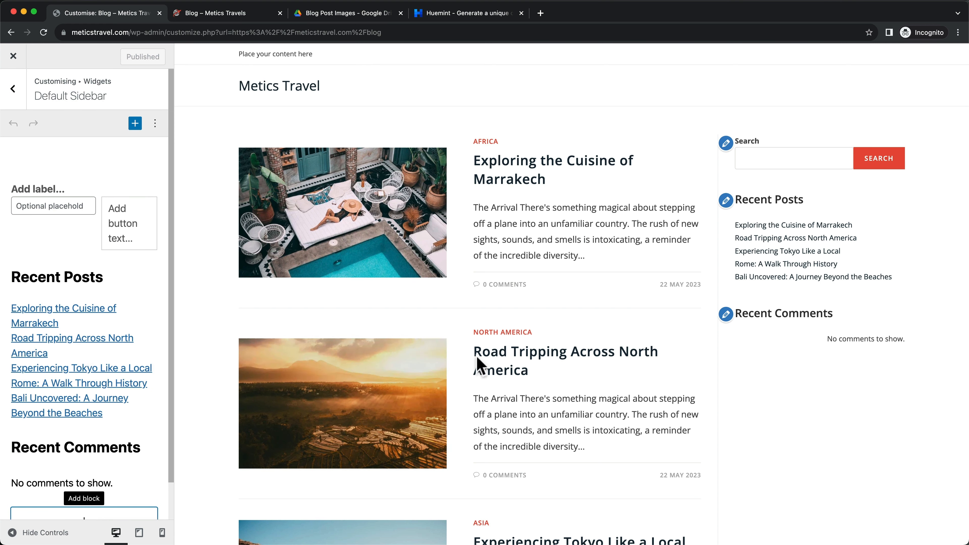
{"action": "scroll", "coordinate": [48, 288], "scroll_direction": "down", "scroll_amount": 1}
{"action": "scroll", "coordinate": [48, 288], "scroll_direction": "up", "scroll_amount": 1}
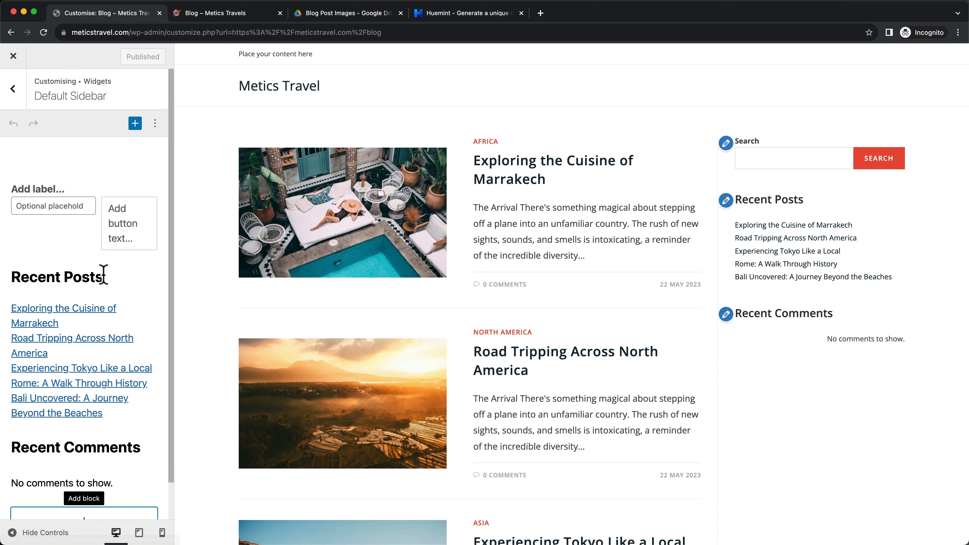
{"action": "left_click", "coordinate": [63, 188]}
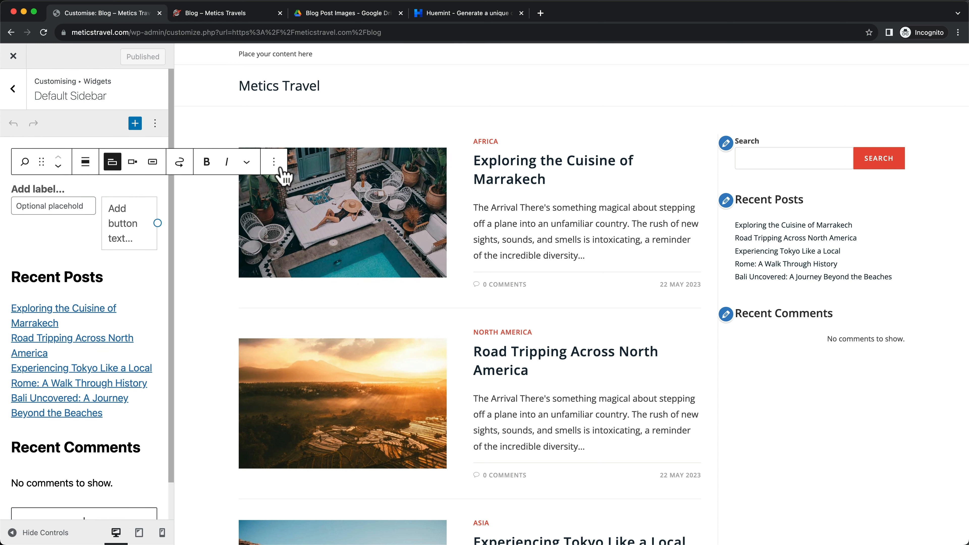
{"action": "left_click", "coordinate": [274, 162]}
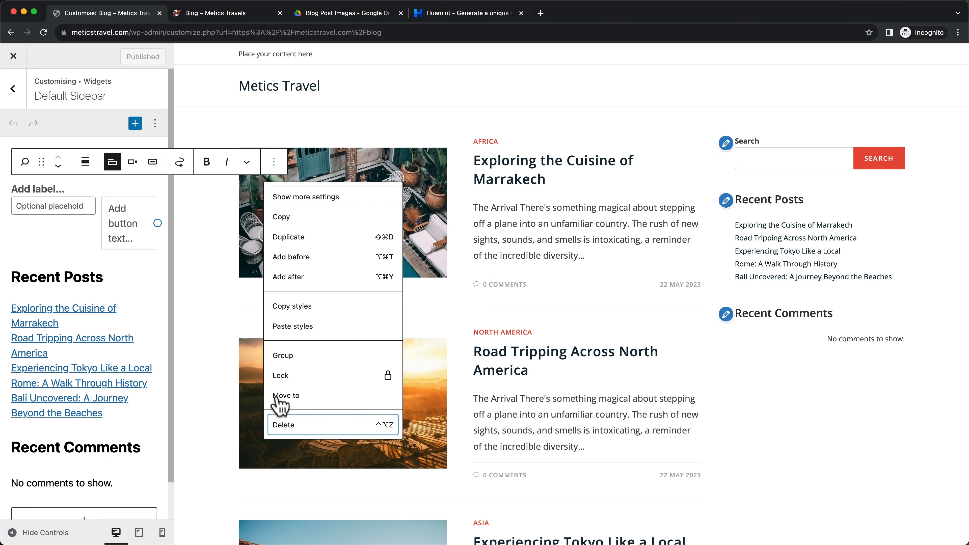
{"action": "left_click", "coordinate": [290, 425]}
Delete the Recent Posts heading and list blocks from the sidebar
{"action": "left_click", "coordinate": [87, 190]}
{"action": "left_click", "coordinate": [279, 162]}
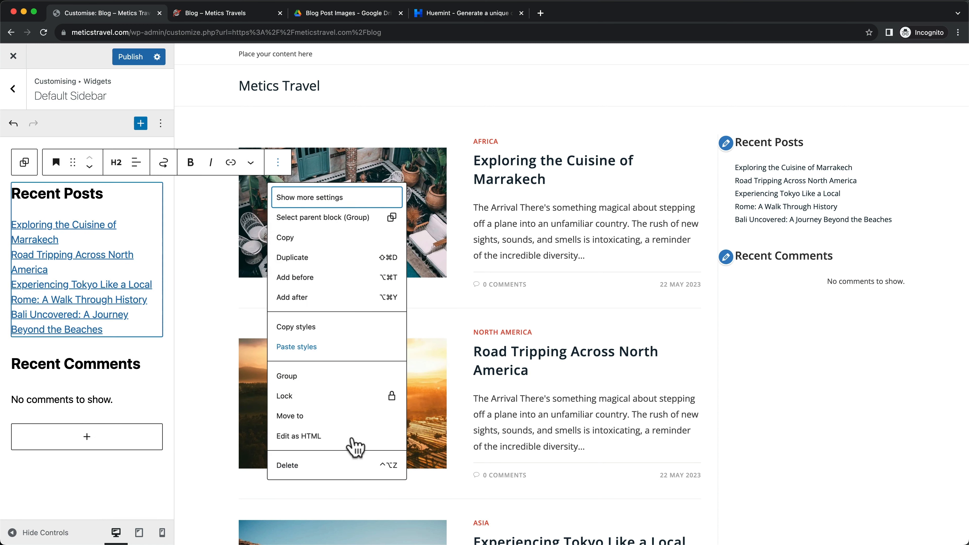
{"action": "left_click", "coordinate": [321, 463]}
{"action": "left_click", "coordinate": [119, 165]}
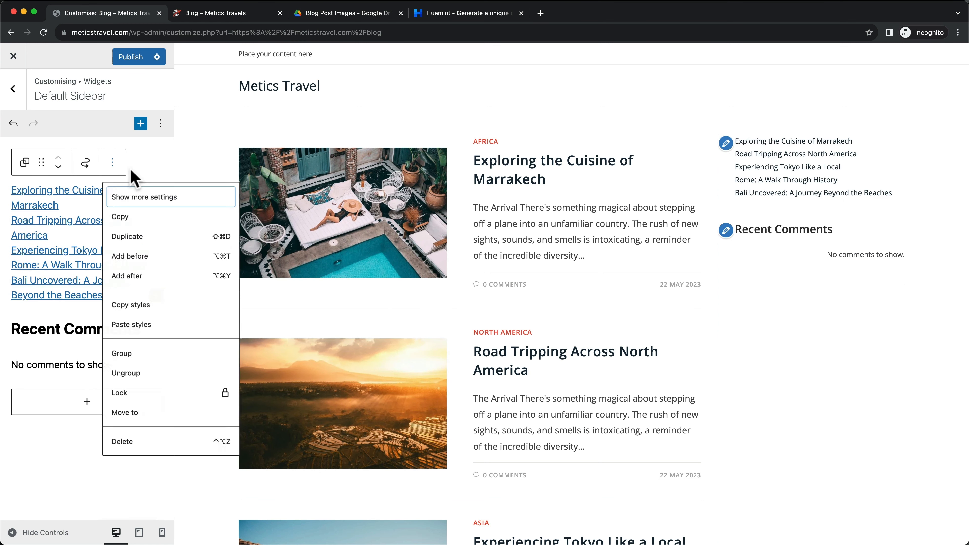
{"action": "left_click", "coordinate": [139, 450]}
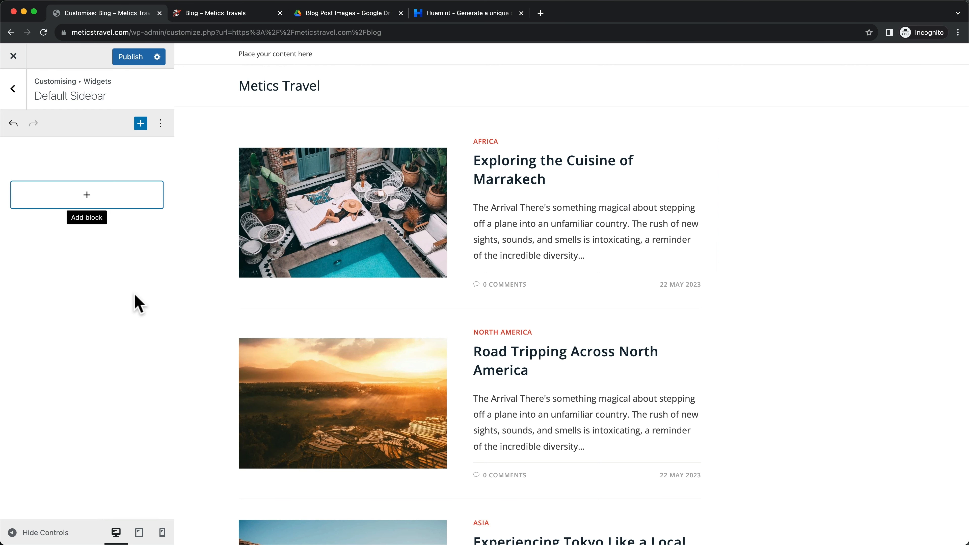
{"action": "left_click", "coordinate": [201, 17]}
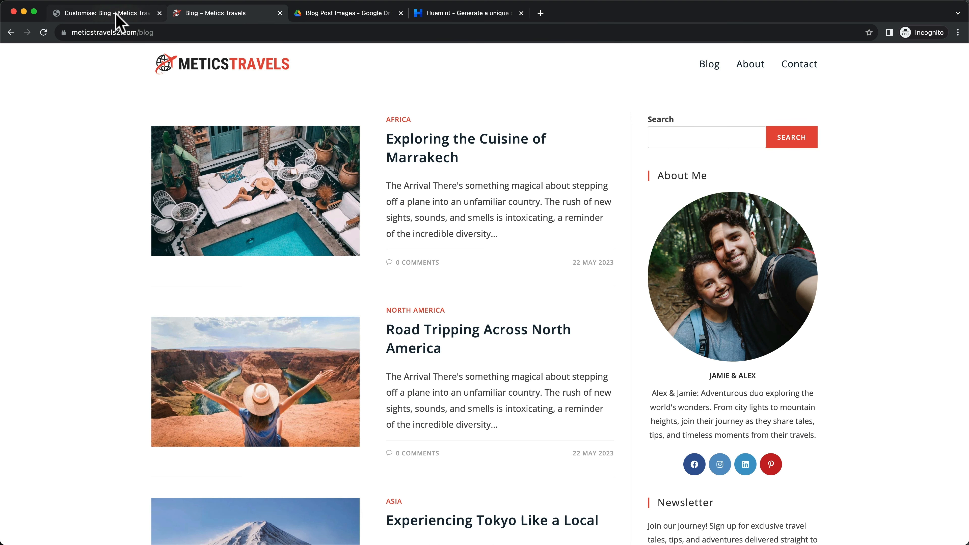
Insert a Search block into the Default Sidebar and check it against the live blog
{"action": "left_click", "coordinate": [105, 13]}
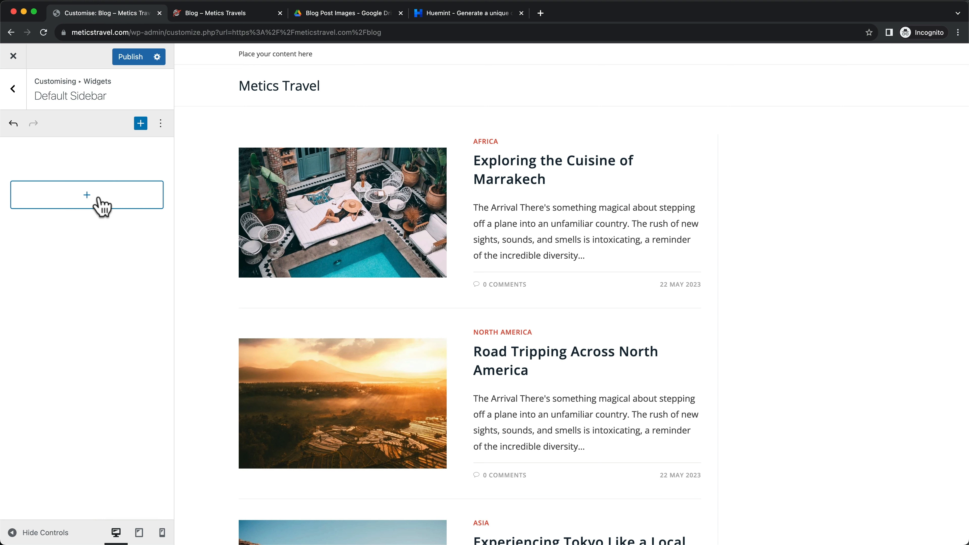
{"action": "left_click", "coordinate": [88, 194]}
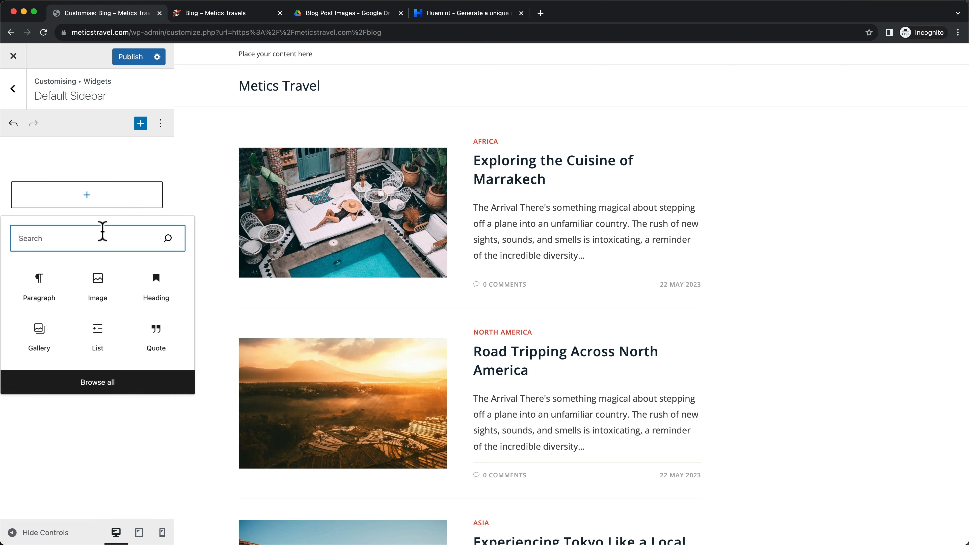
{"action": "type", "text": "search"}
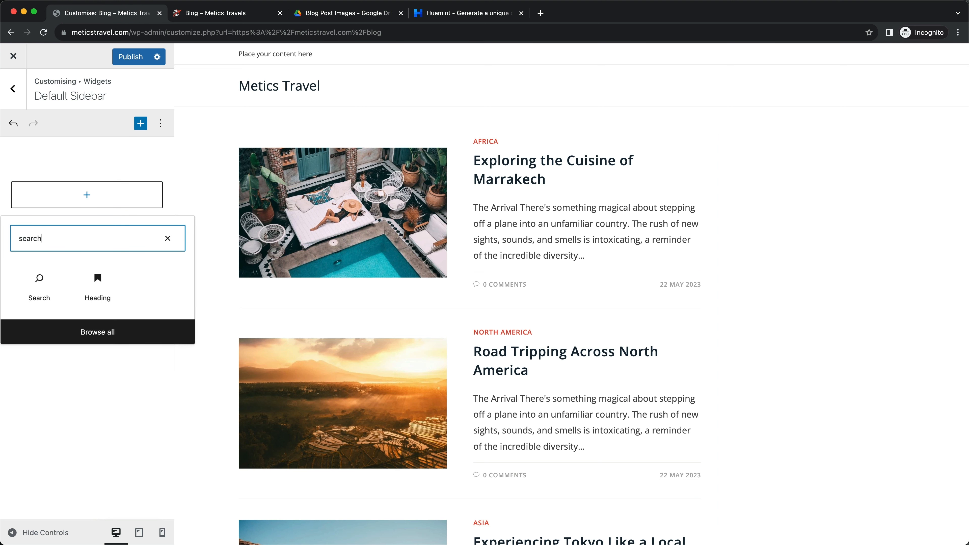
{"action": "left_click", "coordinate": [41, 290]}
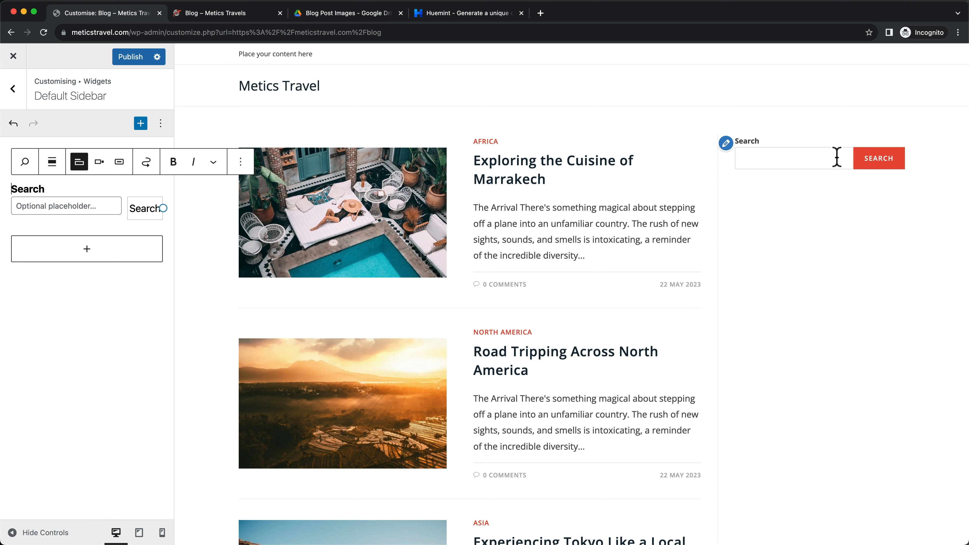
{"action": "left_click", "coordinate": [219, 14]}
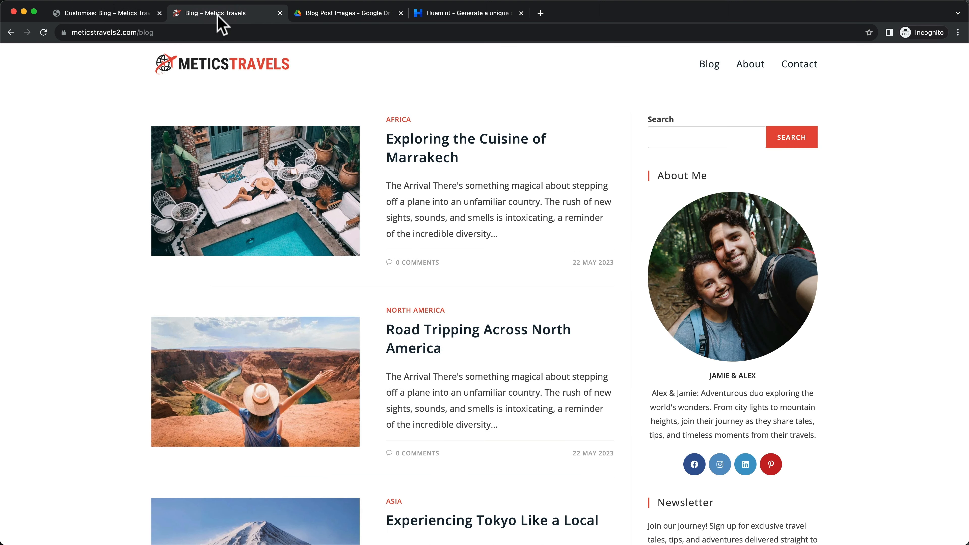
{"action": "scroll", "coordinate": [754, 275], "scroll_direction": "down", "scroll_amount": 2}
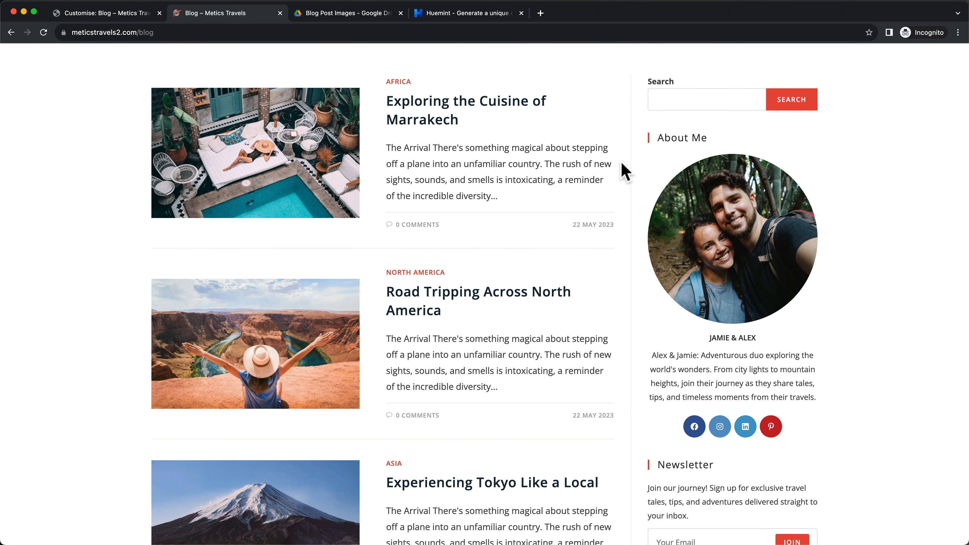
{"action": "left_click", "coordinate": [98, 15]}
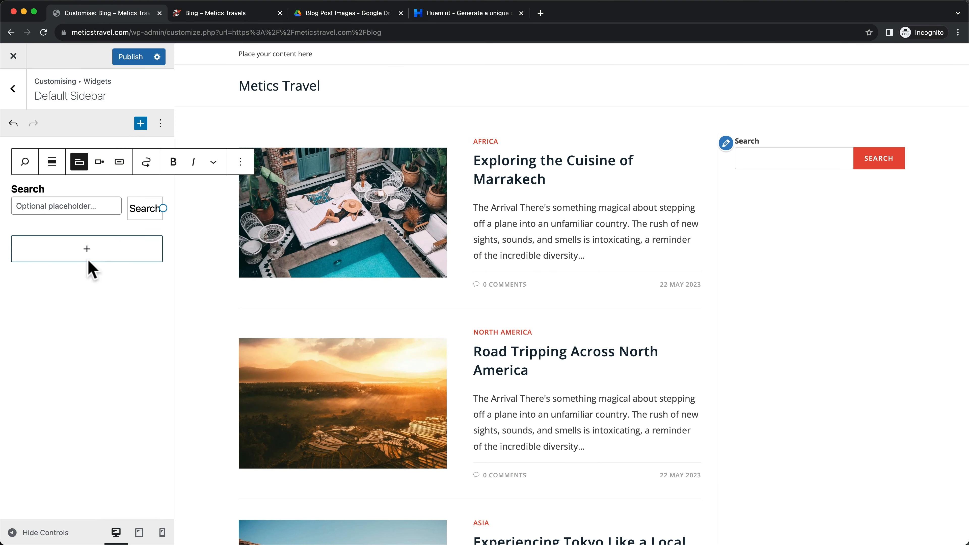
Add an About Me widget below the Search block
{"action": "left_click", "coordinate": [78, 255]}
{"action": "type", "text": "about"}
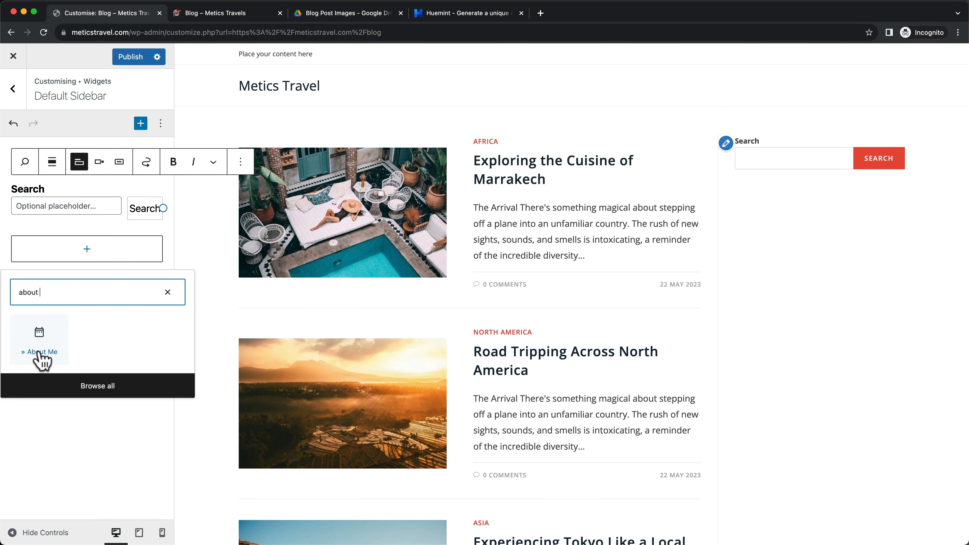
{"action": "left_click", "coordinate": [39, 335]}
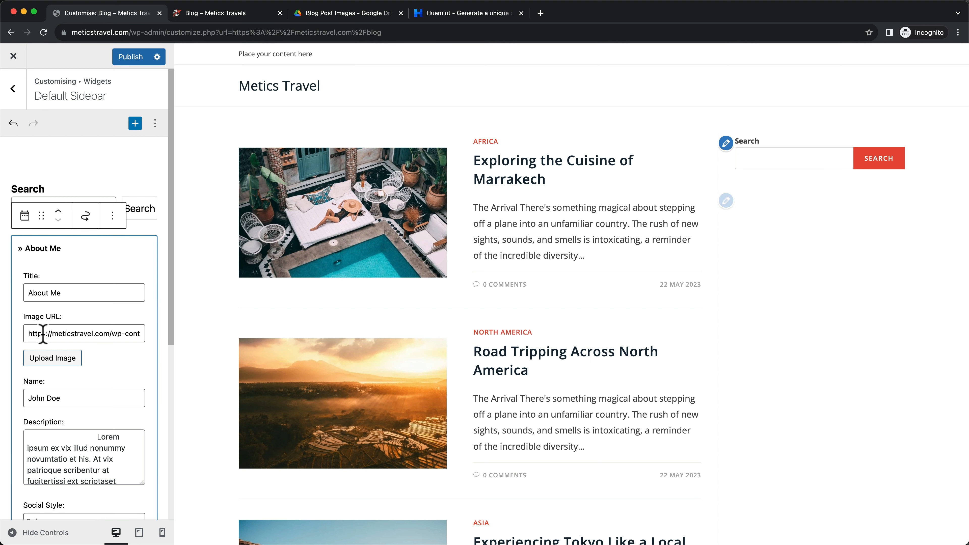
{"action": "scroll", "coordinate": [82, 313], "scroll_direction": "down", "scroll_amount": 1}
{"action": "scroll", "coordinate": [84, 290], "scroll_direction": "up", "scroll_amount": 1}
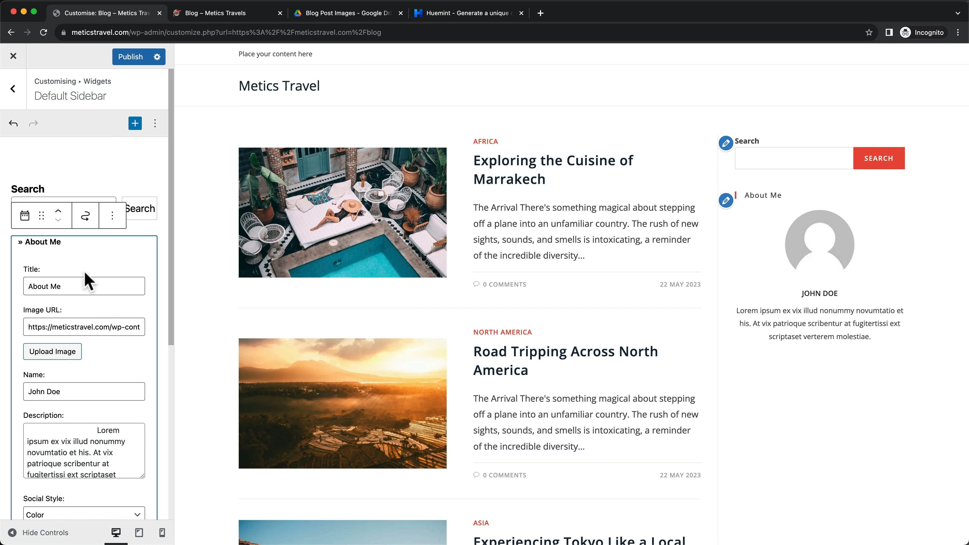
Retitle the widget 'About Us' and select its current avatar image URL
{"action": "left_click_drag", "start_coordinate": [51, 286], "coordinate": [71, 286]}
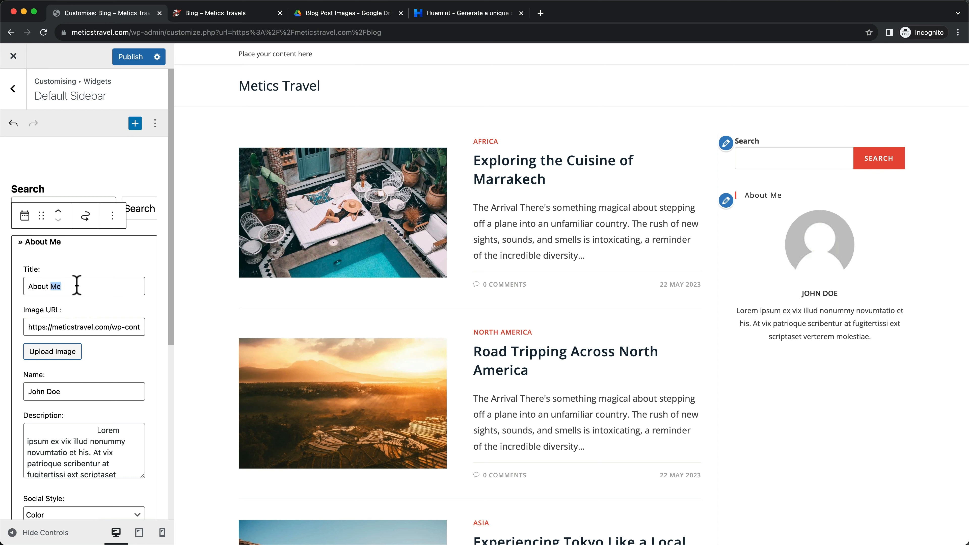
{"action": "type", "text": "Us"}
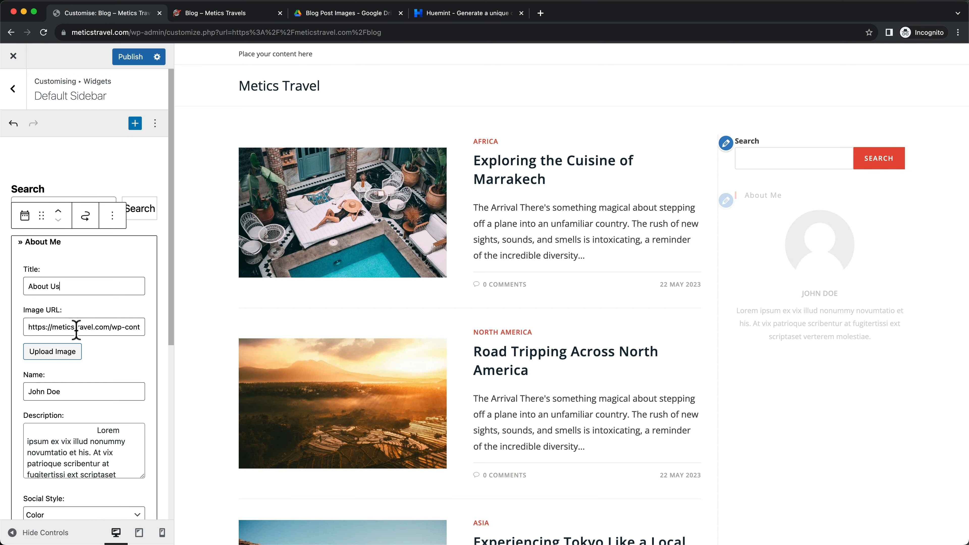
{"action": "scroll", "coordinate": [79, 320], "scroll_direction": "down", "scroll_amount": 2}
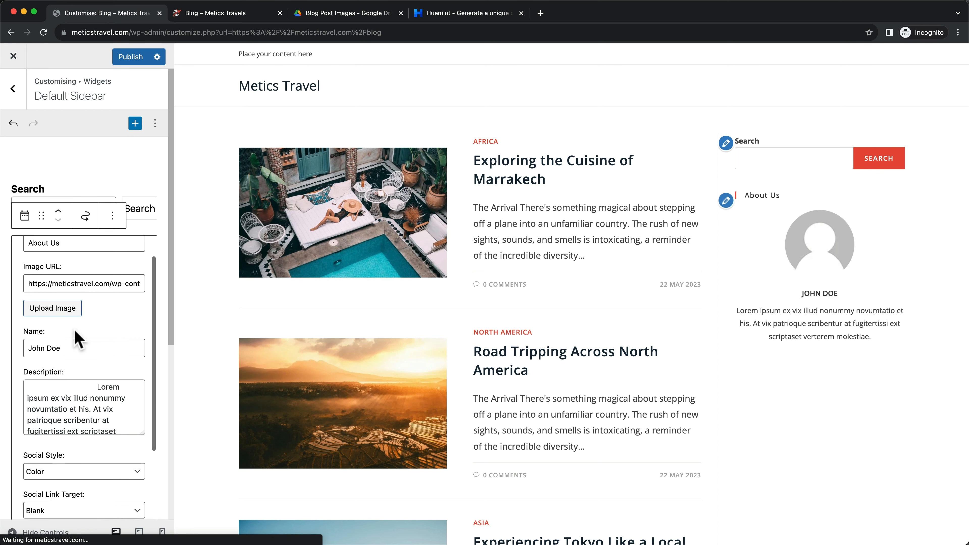
{"action": "scroll", "coordinate": [73, 310], "scroll_direction": "up", "scroll_amount": 1}
{"action": "left_click", "coordinate": [75, 312]}
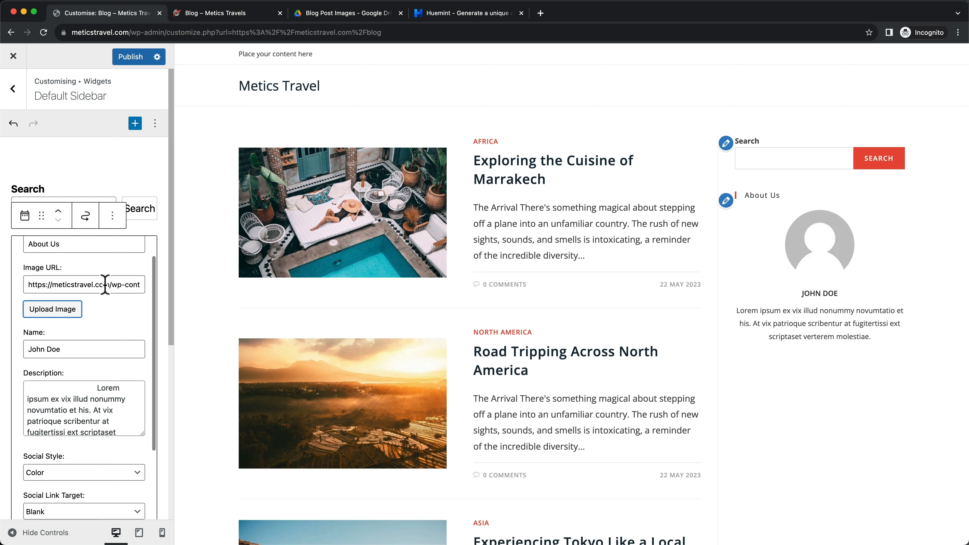
{"action": "left_click", "coordinate": [94, 285]}
{"action": "scroll", "coordinate": [104, 314], "scroll_direction": "up", "scroll_amount": 2}
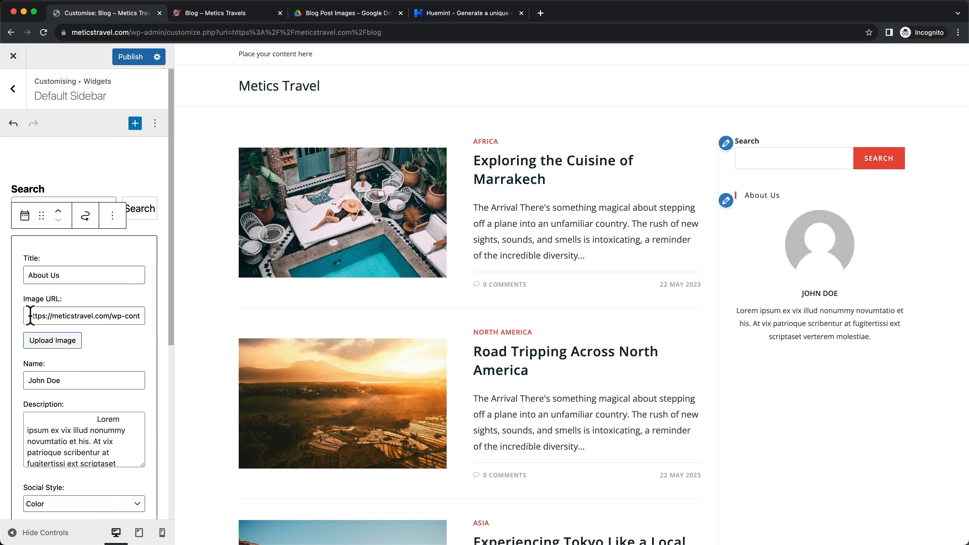
{"action": "left_click_drag", "start_coordinate": [31, 315], "coordinate": [190, 323]}
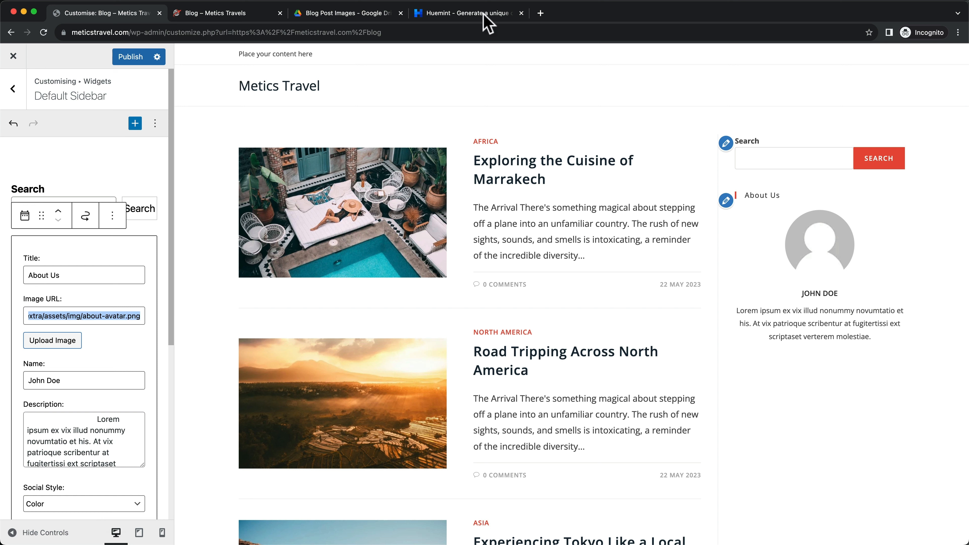
Load meticstravel.com/wp-admin in a new browser tab
{"action": "left_click", "coordinate": [541, 14]}
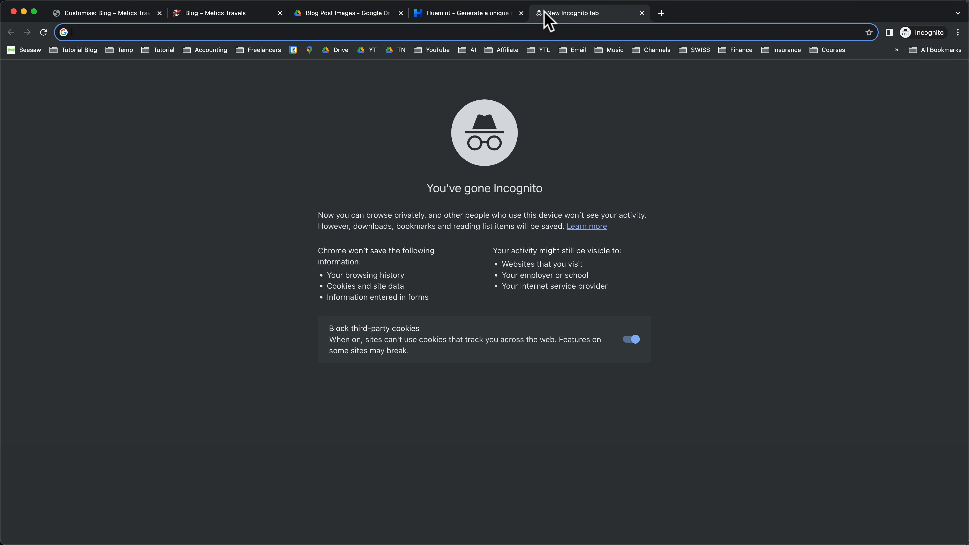
{"action": "type", "text": "meticsme"}
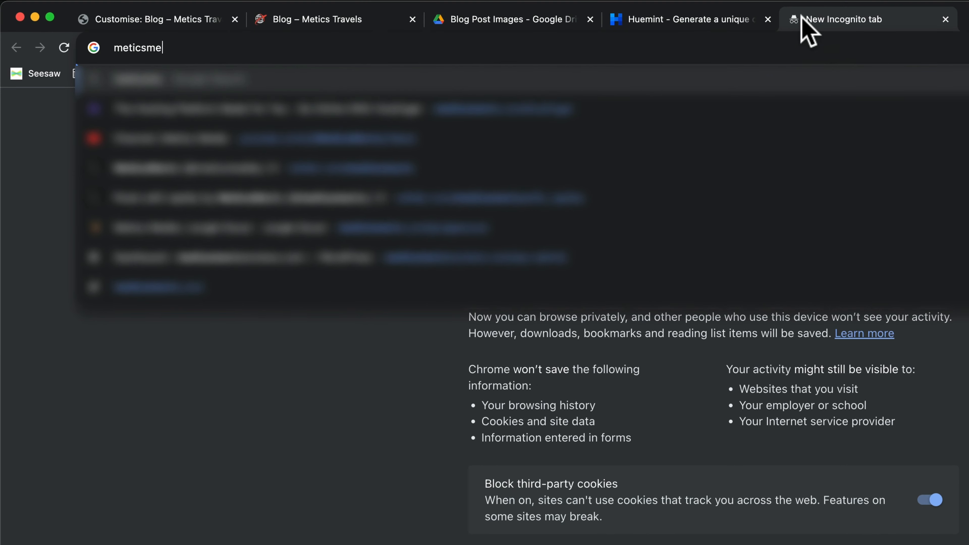
{"action": "key", "text": "BackSpace"}
{"action": "type", "text": "ttr"}
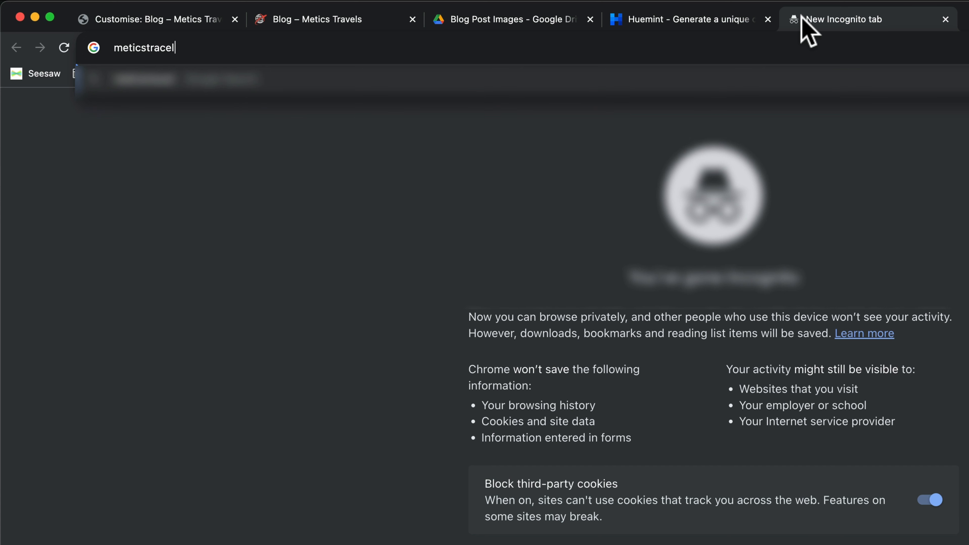
{"action": "type", "text": "el.com/"}
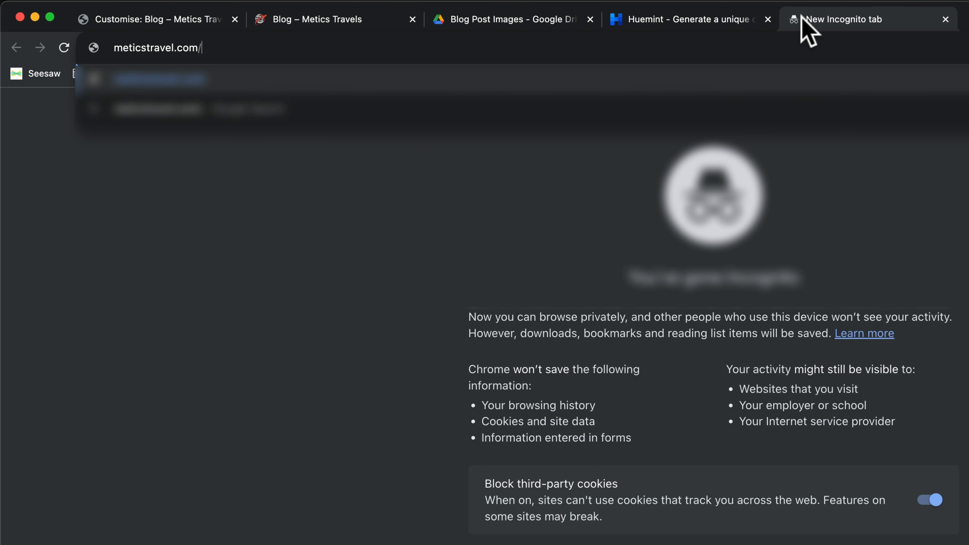
{"action": "type", "text": "wp-adm"}
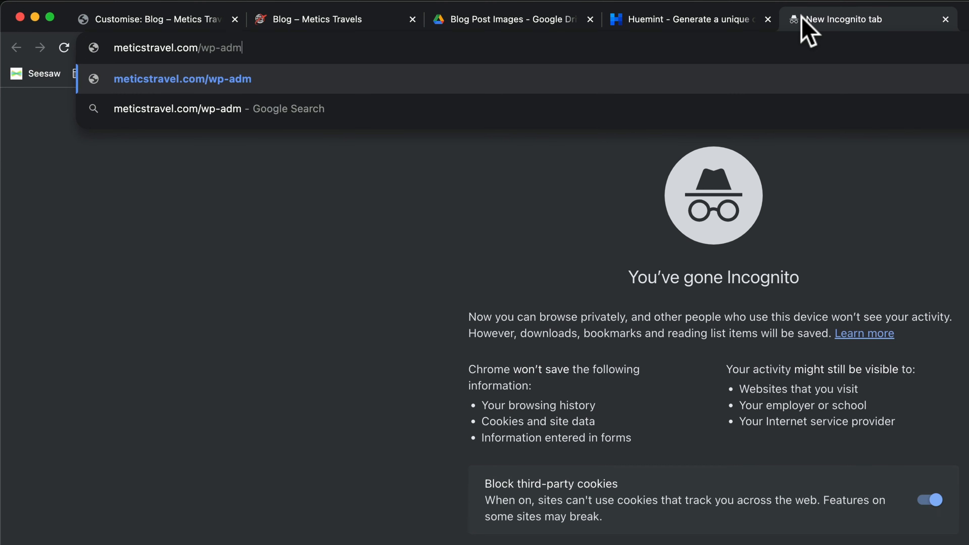
{"action": "type", "text": "in"}
{"action": "key", "text": "Return"}
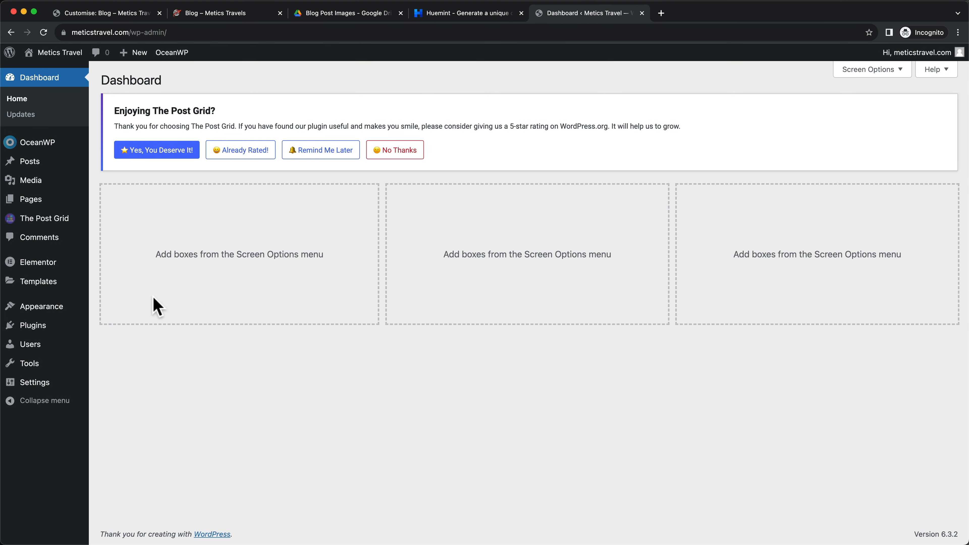
Upload sidebar.png to the Media Library and copy its file URL
{"action": "mouse_move", "coordinate": [32, 185]}
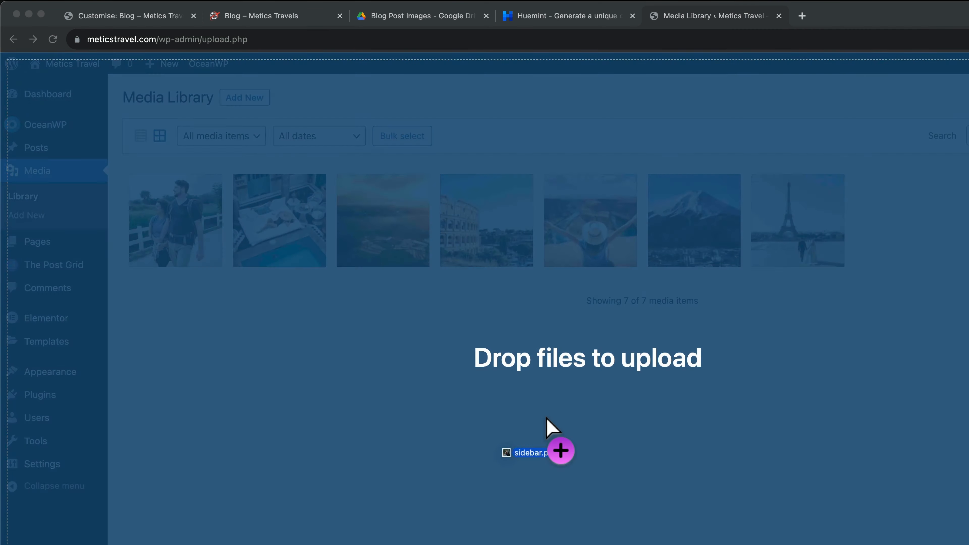
{"action": "left_click_drag", "start_coordinate": [547, 429], "coordinate": [547, 288]}
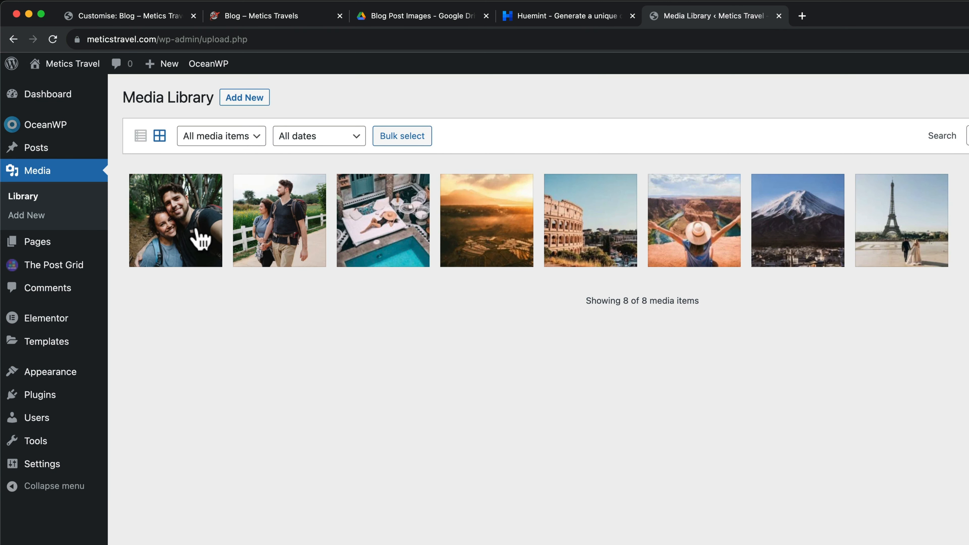
{"action": "left_click", "coordinate": [186, 239]}
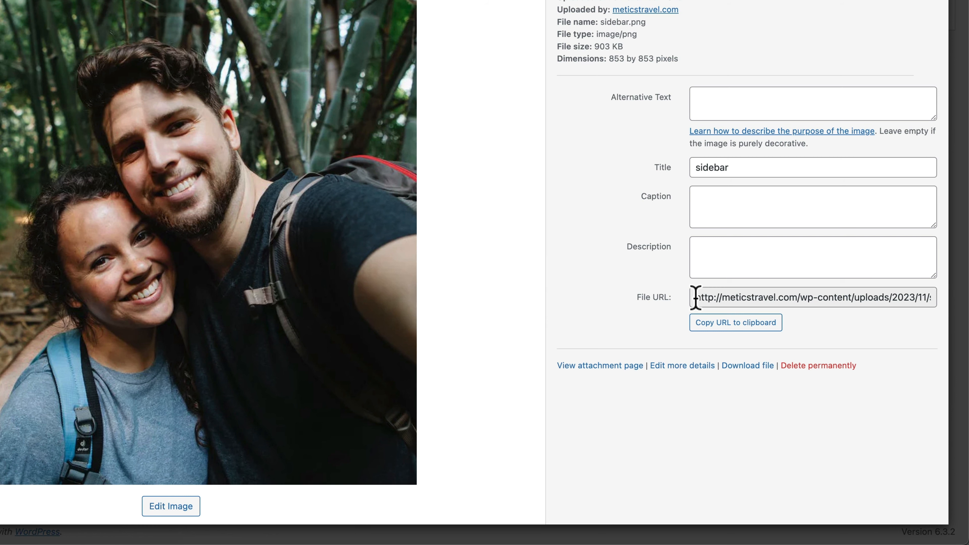
{"action": "left_click", "coordinate": [723, 336]}
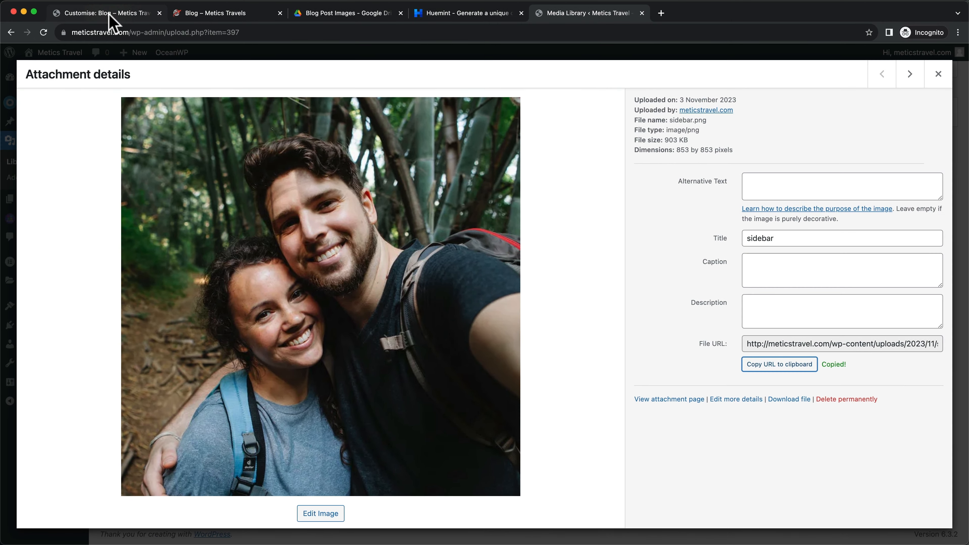
{"action": "left_click", "coordinate": [109, 15]}
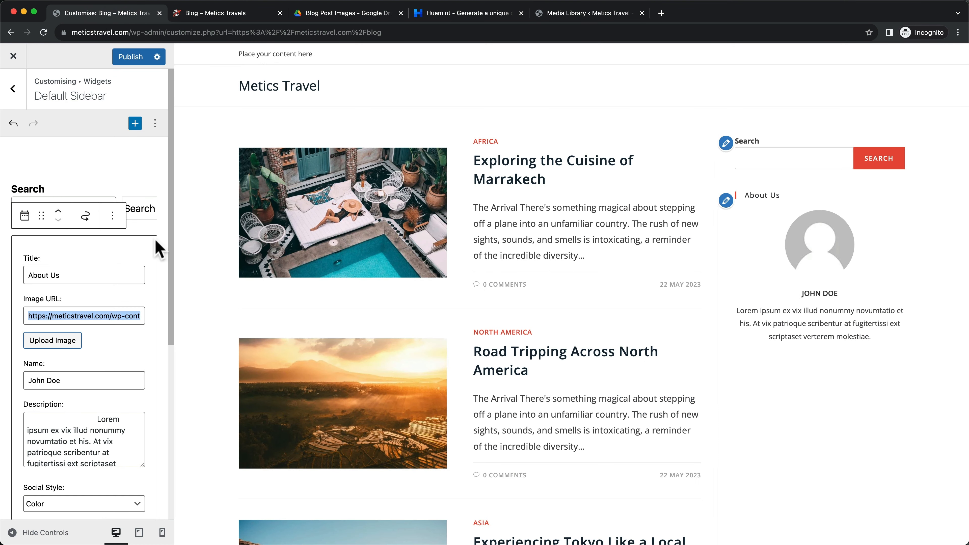
Paste the sidebar.png URL as the widget's avatar image and enter the couple's names
{"action": "triple_click", "coordinate": [77, 314]}
{"action": "type", "text": "https://meticstravel.com/wp-content/uploads/2023/11/sidebar.png"}
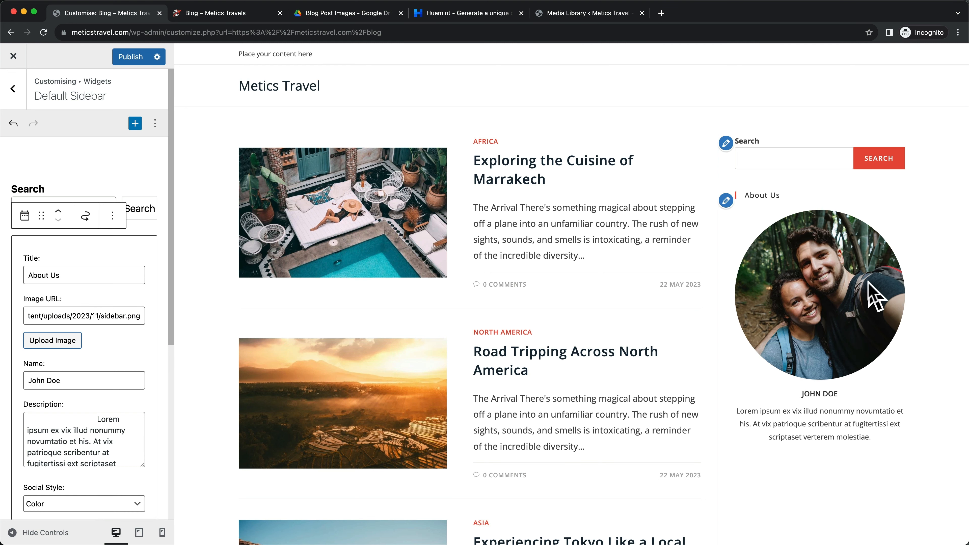
{"action": "scroll", "coordinate": [110, 365], "scroll_direction": "down", "scroll_amount": 2}
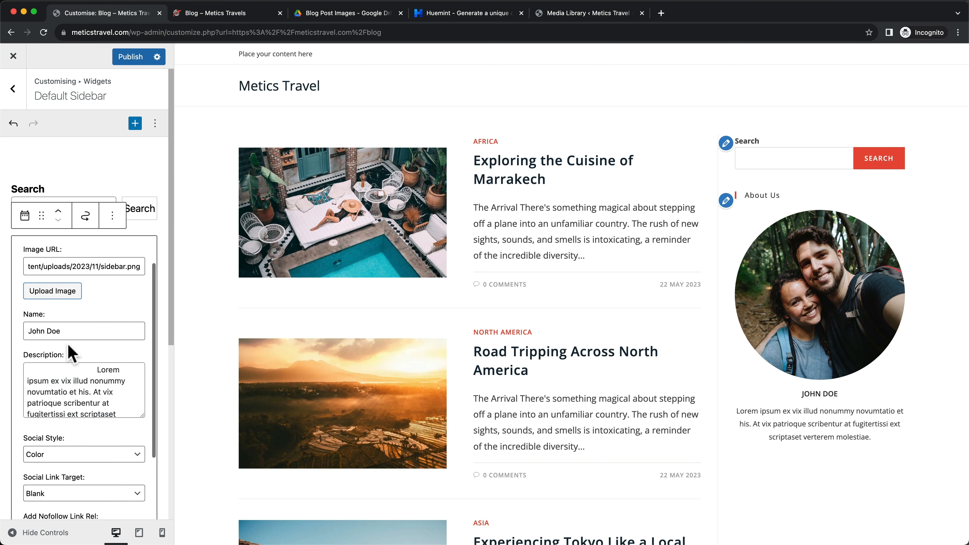
{"action": "left_click_drag", "start_coordinate": [64, 331], "coordinate": [29, 331]}
{"action": "type", "text": "Jami"}
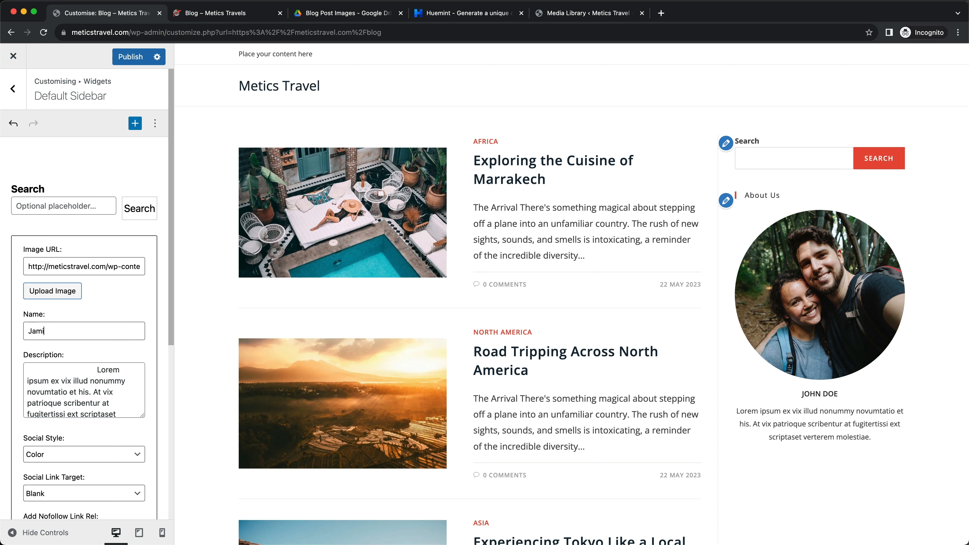
{"action": "type", "text": "e & Alex"}
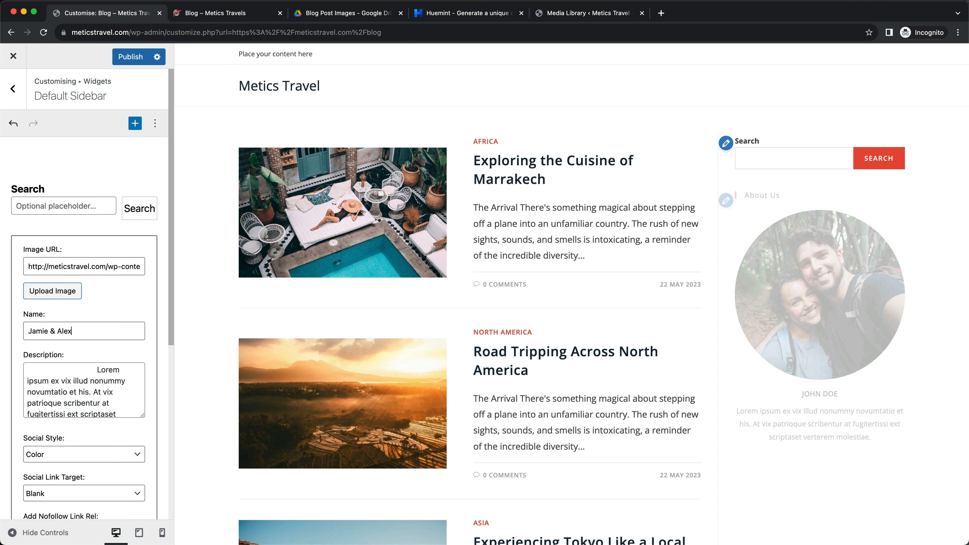
{"action": "scroll", "coordinate": [98, 376], "scroll_direction": "down", "scroll_amount": 1}
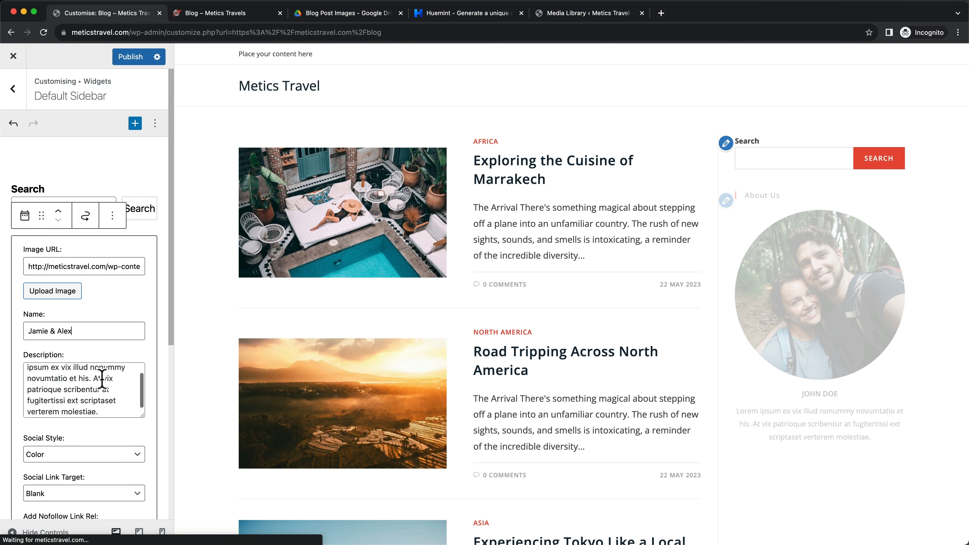
Copy the adventurous-duo bio from the live blog into the widget's Description
{"action": "left_click", "coordinate": [246, 14]}
{"action": "left_click_drag", "start_coordinate": [654, 354], "coordinate": [821, 400]}
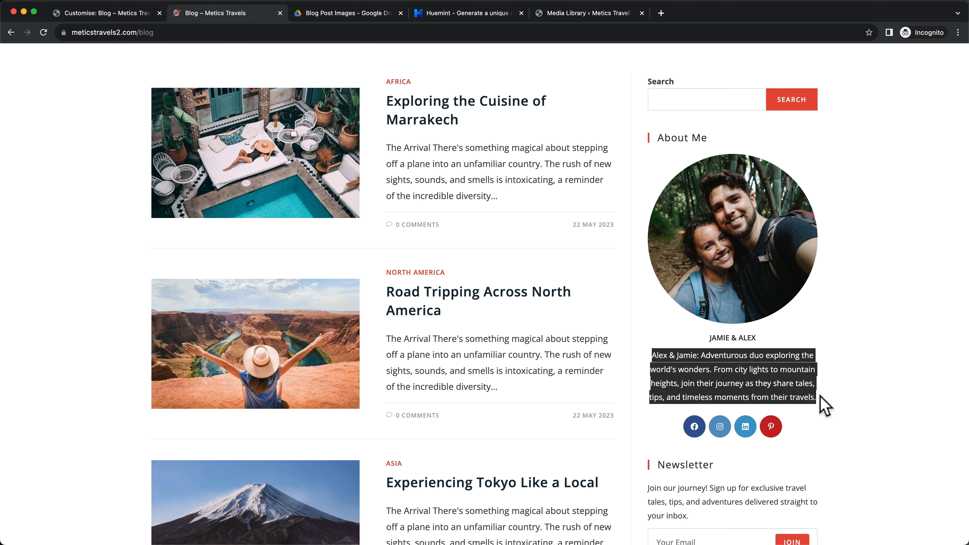
{"action": "left_click", "coordinate": [104, 13]}
{"action": "left_click", "coordinate": [94, 368]}
{"action": "key", "text": "super+a"}
{"action": "type", "text": "From city lights to mountain heights, join their journey as they share tales, tips, and timeless moments from their travels."}
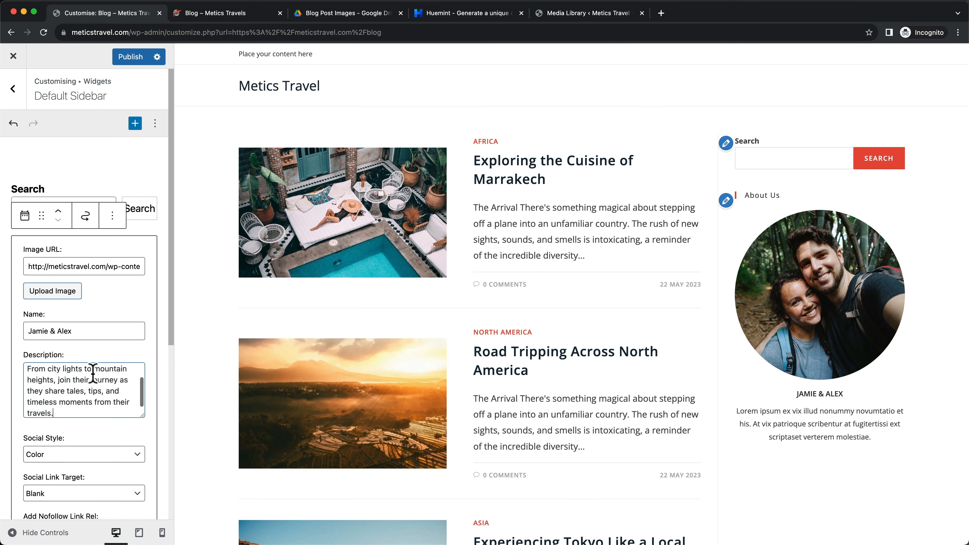
{"action": "scroll", "coordinate": [92, 377], "scroll_direction": "down", "scroll_amount": 5}
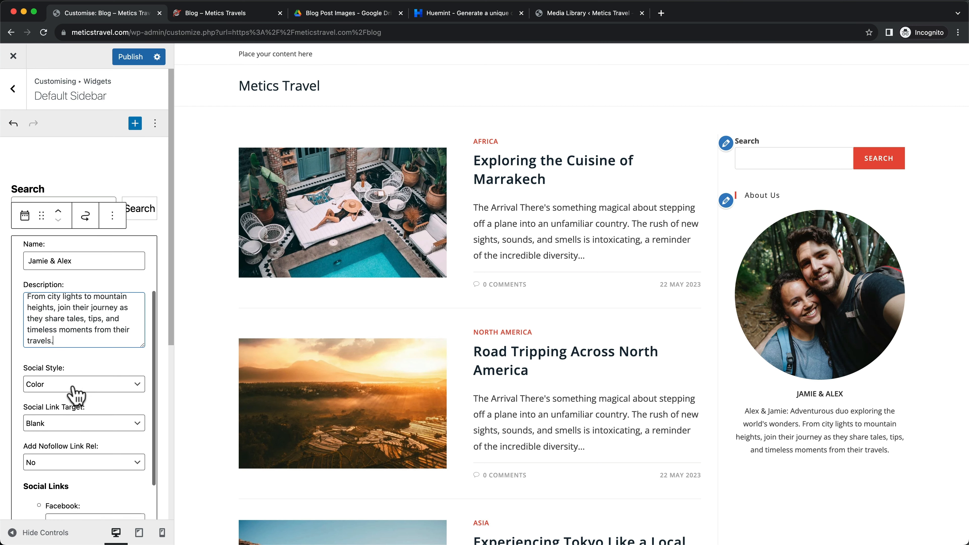
{"action": "scroll", "coordinate": [883, 450], "scroll_direction": "down", "scroll_amount": 2}
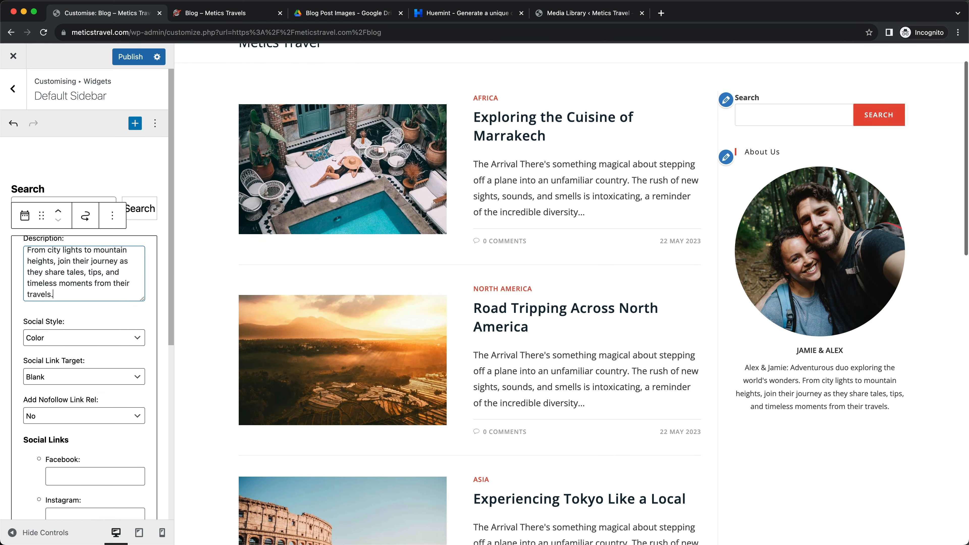
{"action": "left_click", "coordinate": [229, 13]}
{"action": "scroll", "coordinate": [704, 336], "scroll_direction": "down", "scroll_amount": 2}
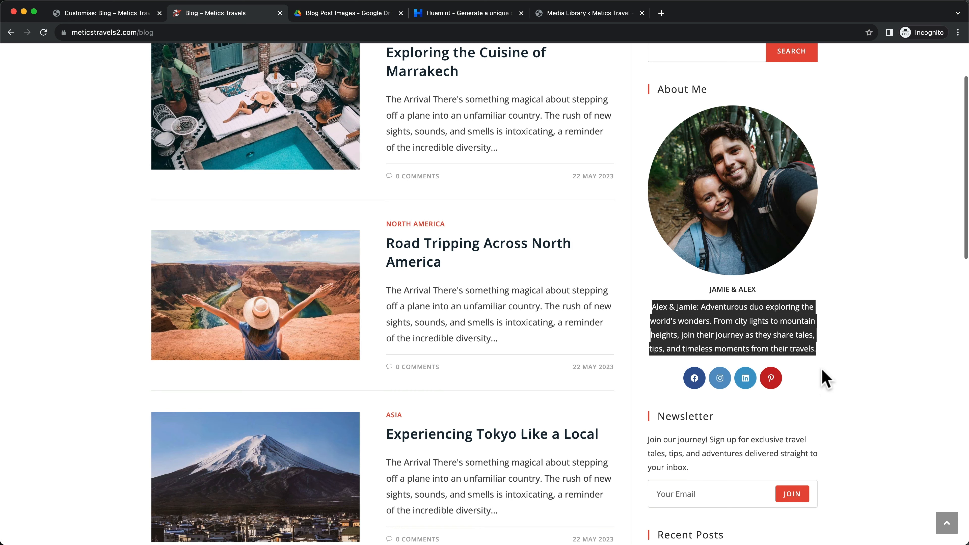
{"action": "left_click", "coordinate": [823, 379]}
{"action": "left_click", "coordinate": [84, 13]}
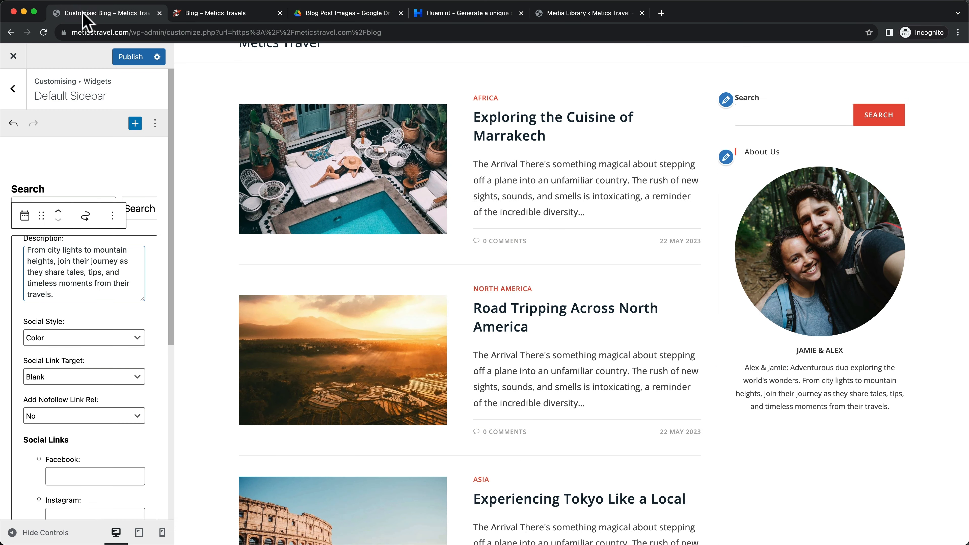
Enter 'facebook' in the Facebook, Instagram, LinkedIn and Pinterest link fields
{"action": "scroll", "coordinate": [92, 323], "scroll_direction": "down", "scroll_amount": 3}
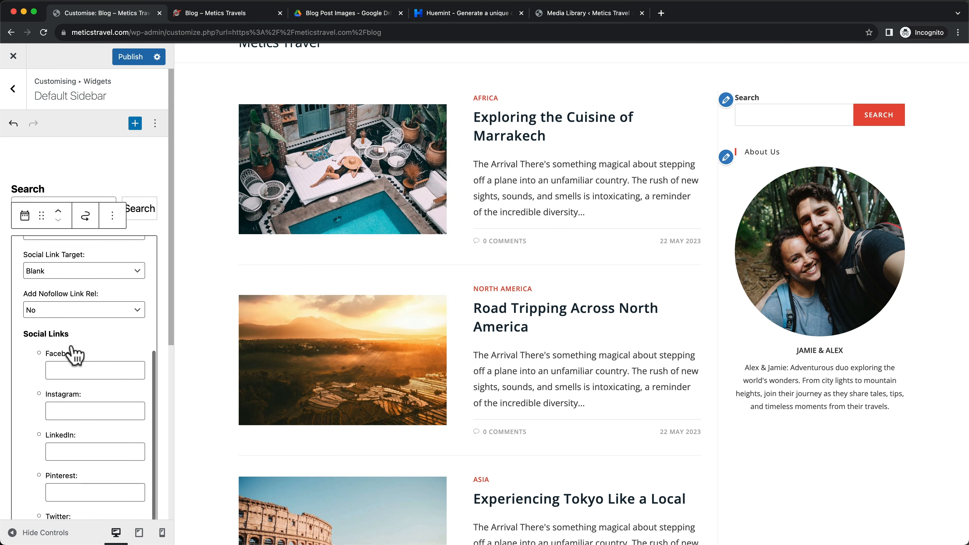
{"action": "left_click", "coordinate": [78, 368]}
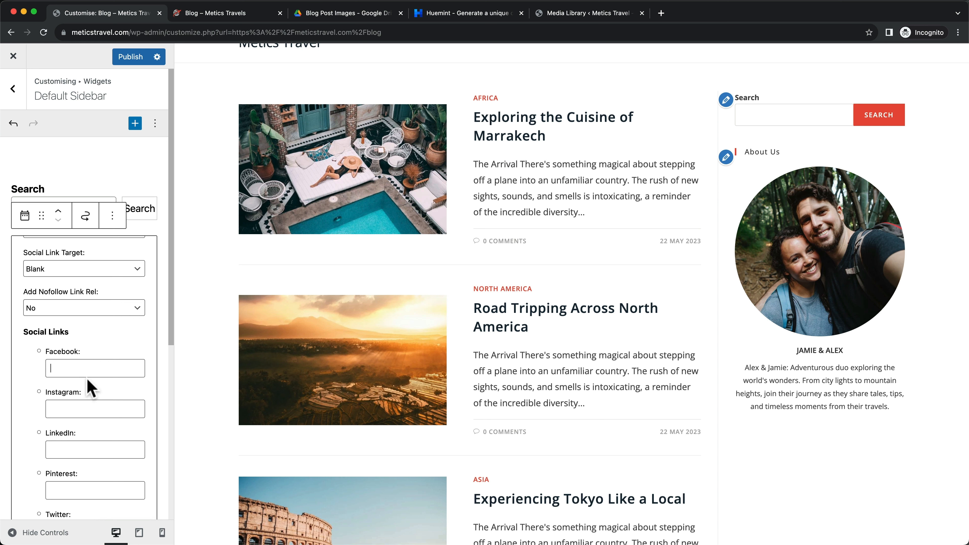
{"action": "type", "text": "facebook"}
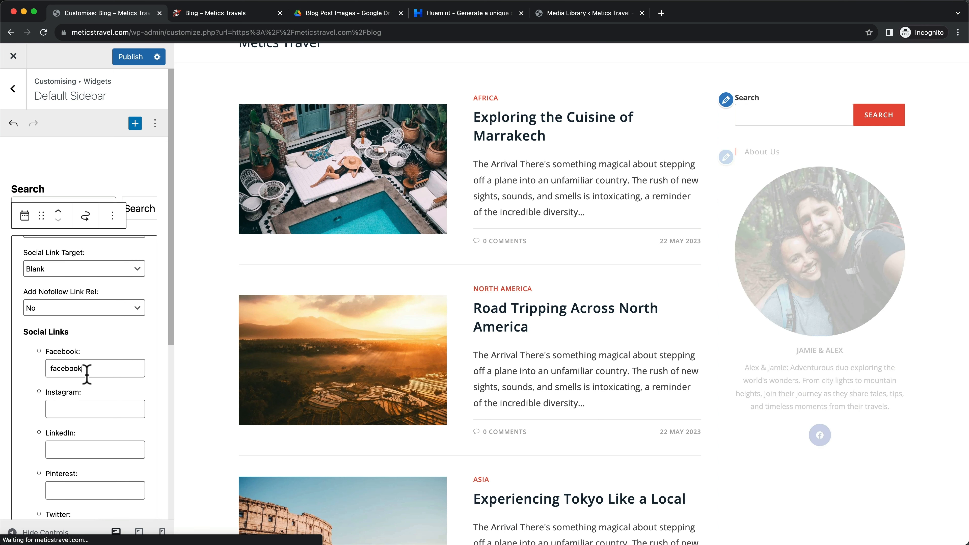
{"action": "left_click_drag", "start_coordinate": [86, 369], "coordinate": [31, 370]}
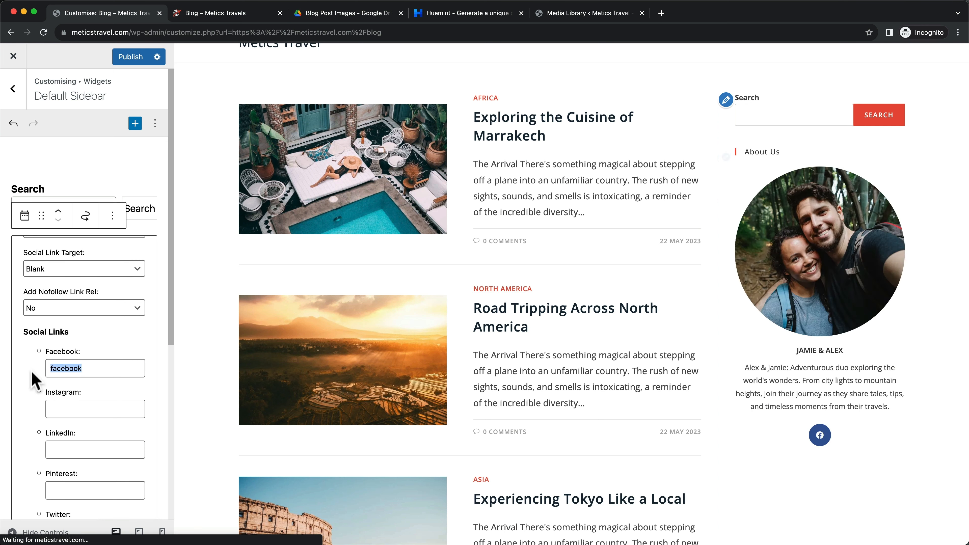
{"action": "key", "text": "super+c"}
{"action": "left_click", "coordinate": [57, 408]}
{"action": "key", "text": "super+v"}
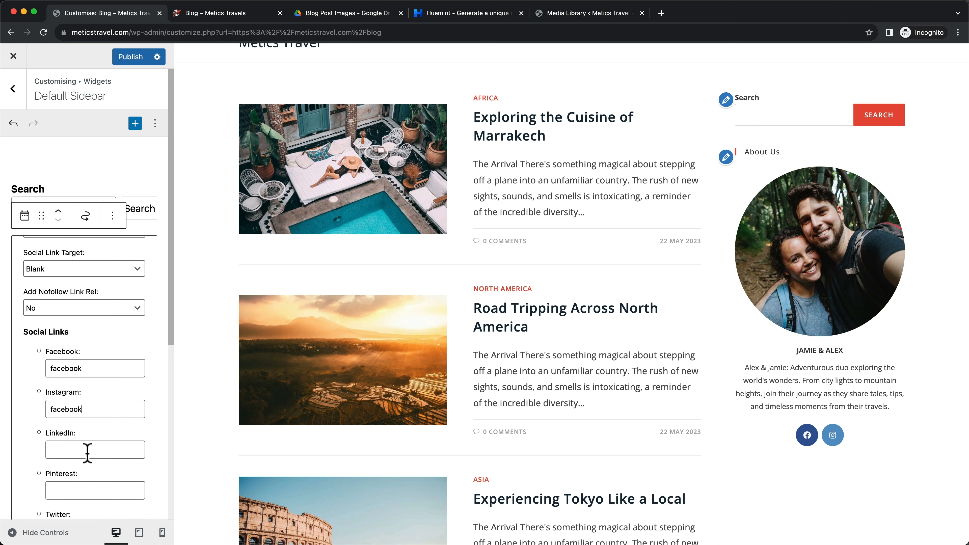
{"action": "key", "text": "super+v"}
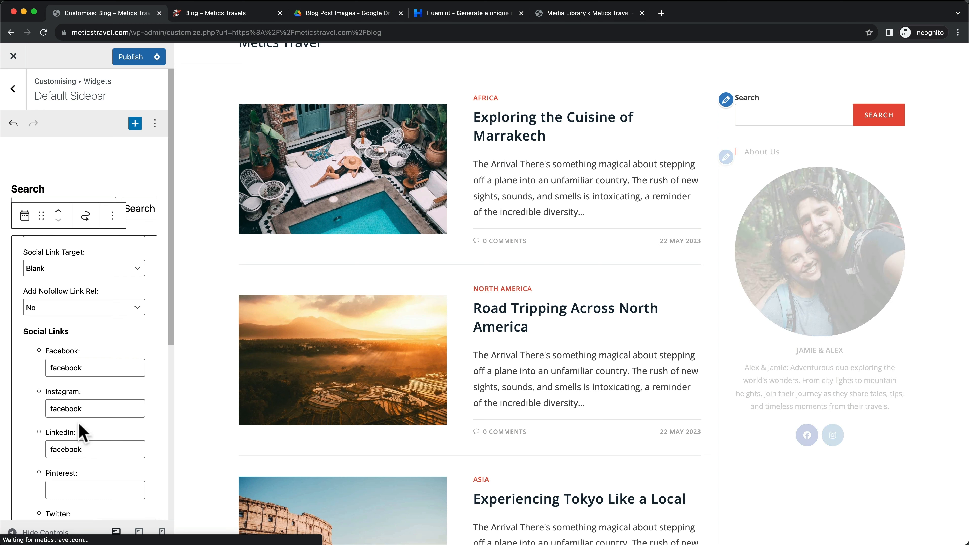
{"action": "scroll", "coordinate": [80, 433], "scroll_direction": "down", "scroll_amount": 1}
{"action": "left_click", "coordinate": [76, 465]}
{"action": "key", "text": "super+v"}
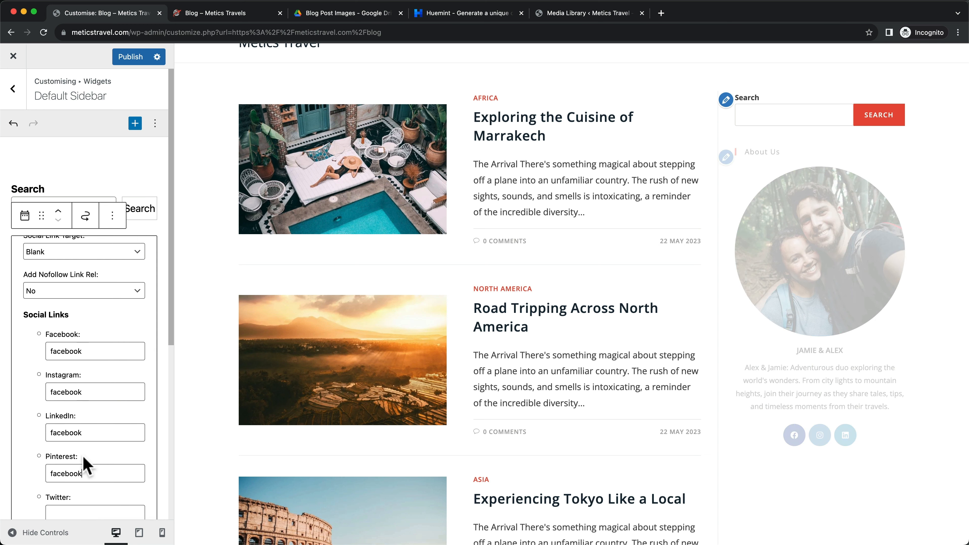
{"action": "scroll", "coordinate": [101, 416], "scroll_direction": "down", "scroll_amount": 1}
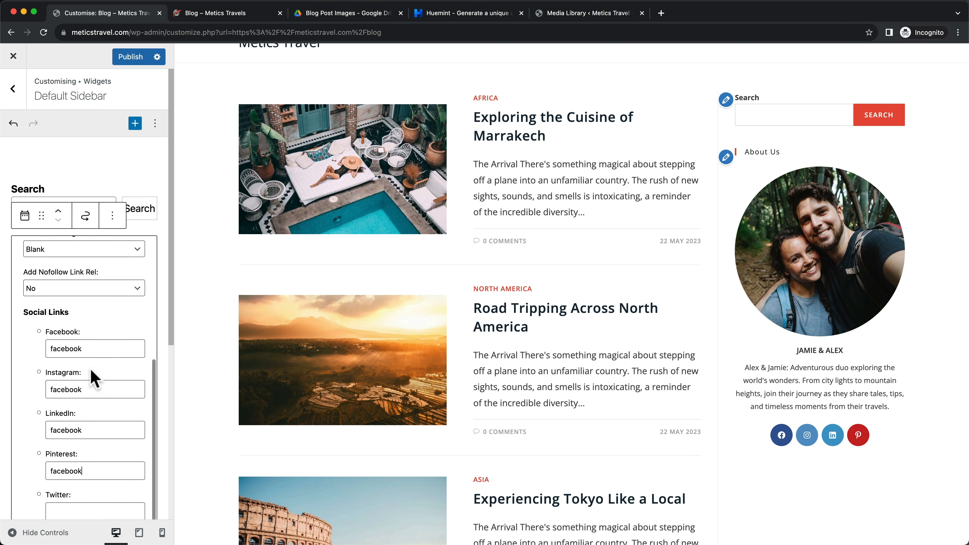
{"action": "scroll", "coordinate": [87, 375], "scroll_direction": "down", "scroll_amount": 10}
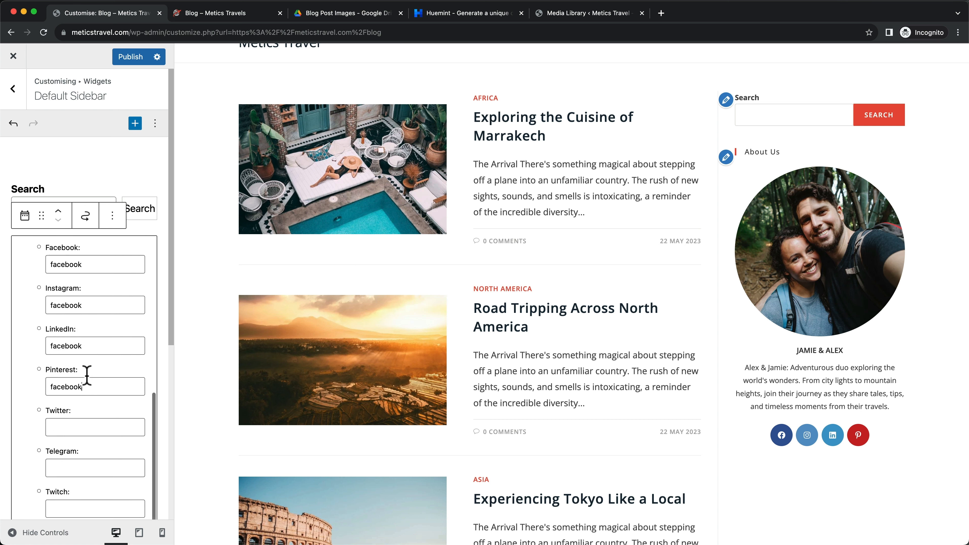
Compare the widget with the live blog sidebar and open the block inserter below it
{"action": "left_click", "coordinate": [224, 20]}
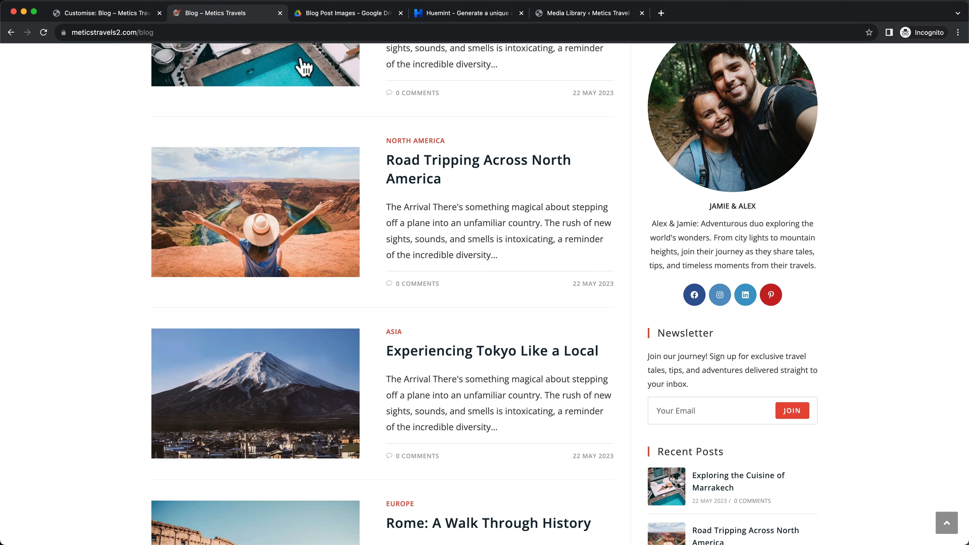
{"action": "scroll", "coordinate": [736, 361], "scroll_direction": "down", "scroll_amount": 2}
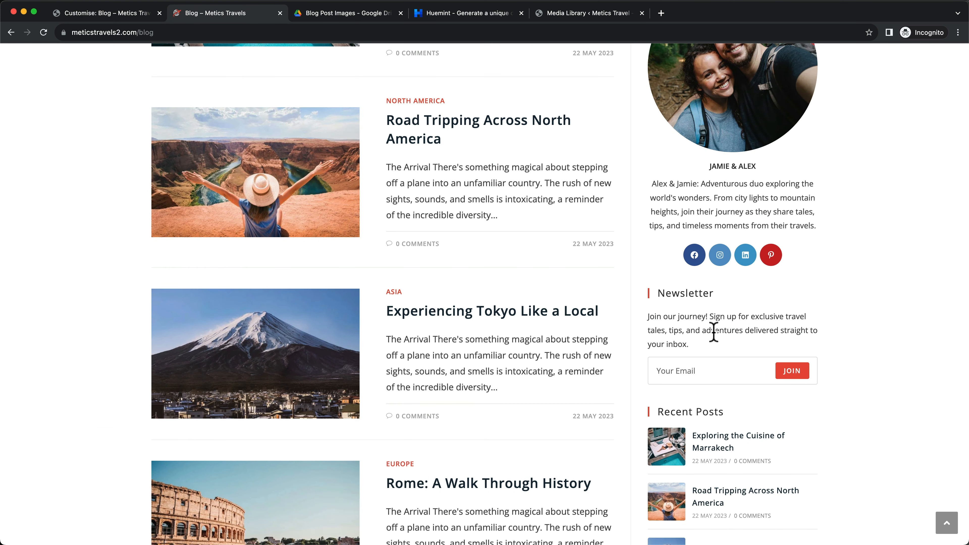
{"action": "left_click", "coordinate": [127, 14]}
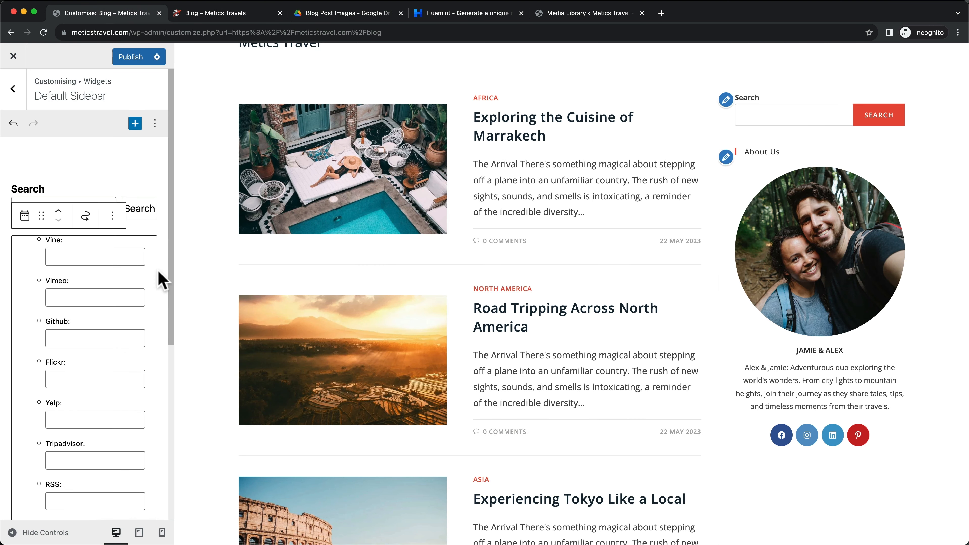
{"action": "scroll", "coordinate": [160, 277], "scroll_direction": "down", "scroll_amount": 8}
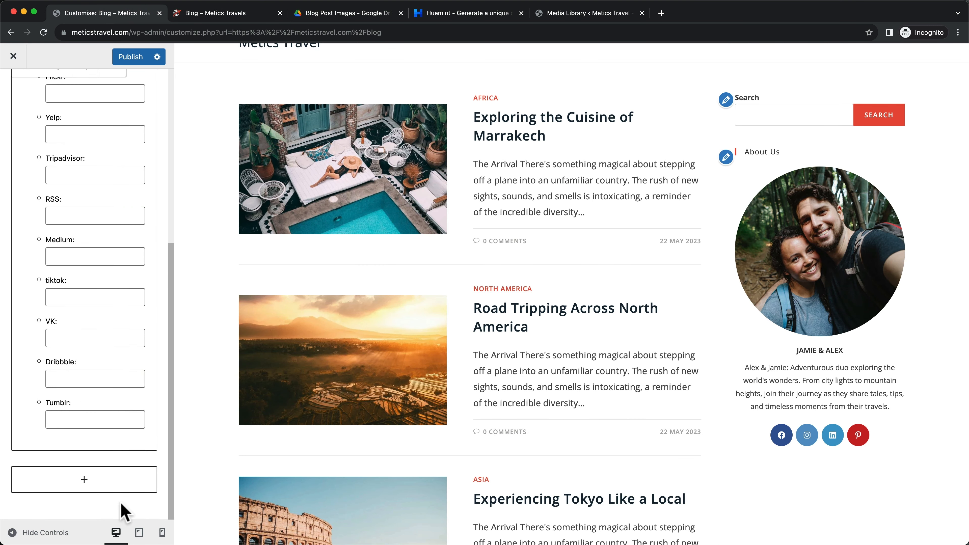
{"action": "left_click", "coordinate": [87, 485]}
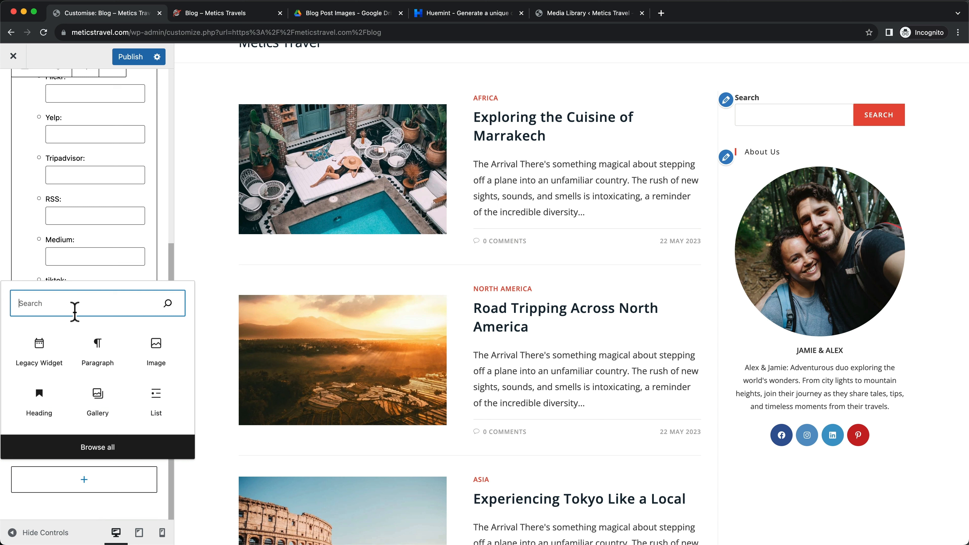
Add a MailChimp newsletter widget to the sidebar
{"action": "type", "text": "mail"}
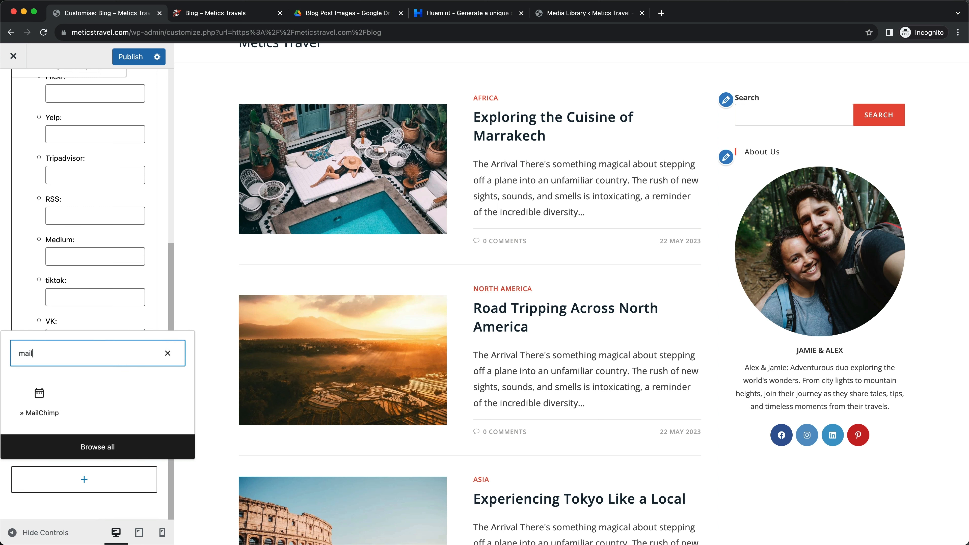
{"action": "left_click", "coordinate": [35, 408]}
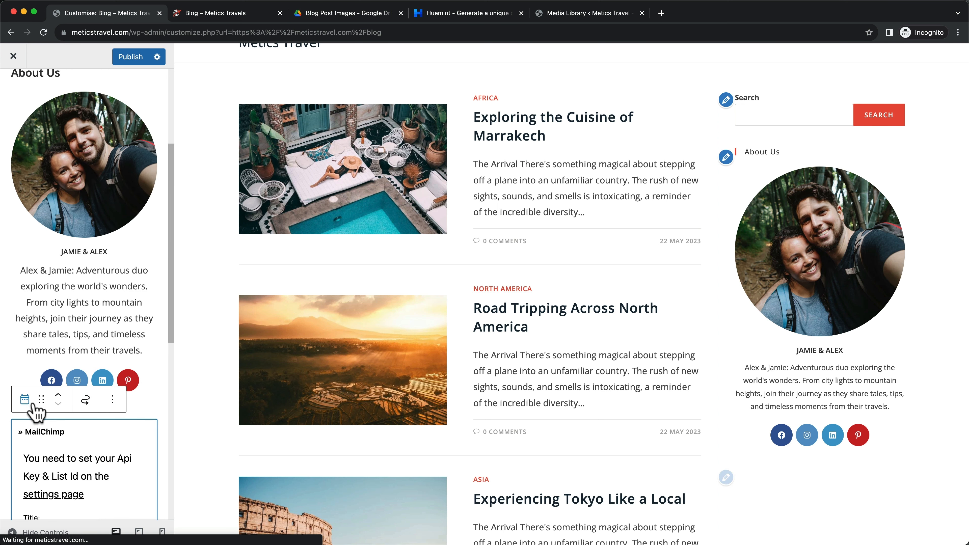
{"action": "scroll", "coordinate": [88, 450], "scroll_direction": "down", "scroll_amount": 7}
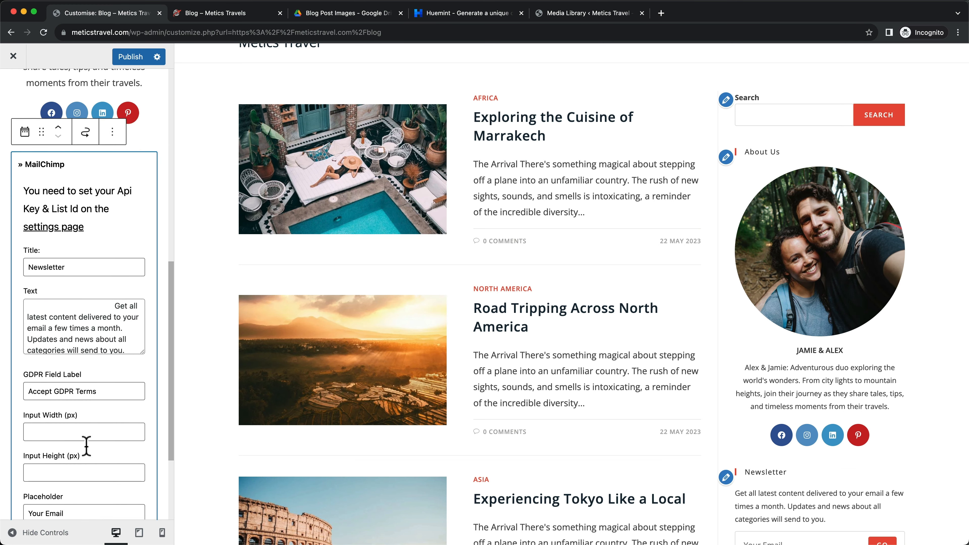
{"action": "scroll", "coordinate": [64, 264], "scroll_direction": "down", "scroll_amount": 1}
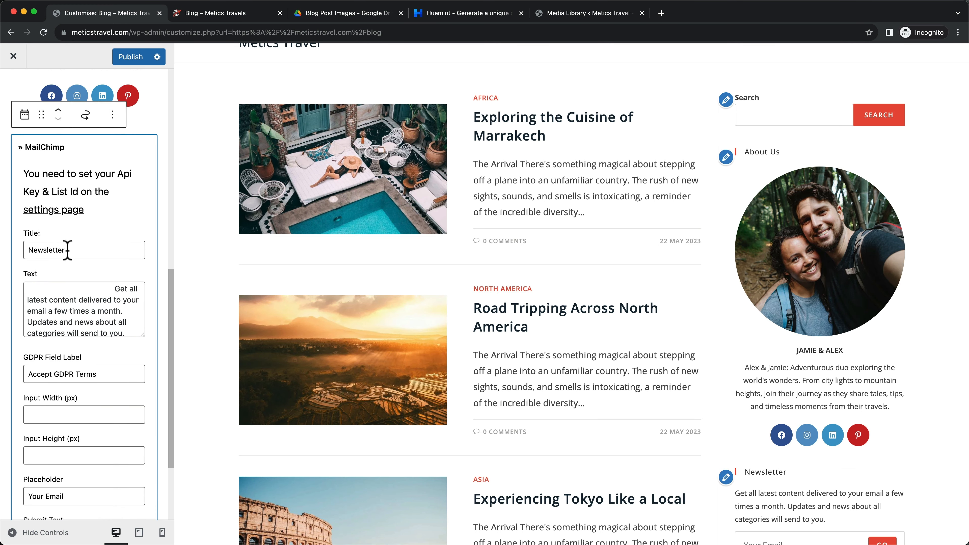
{"action": "scroll", "coordinate": [43, 289], "scroll_direction": "up", "scroll_amount": 1}
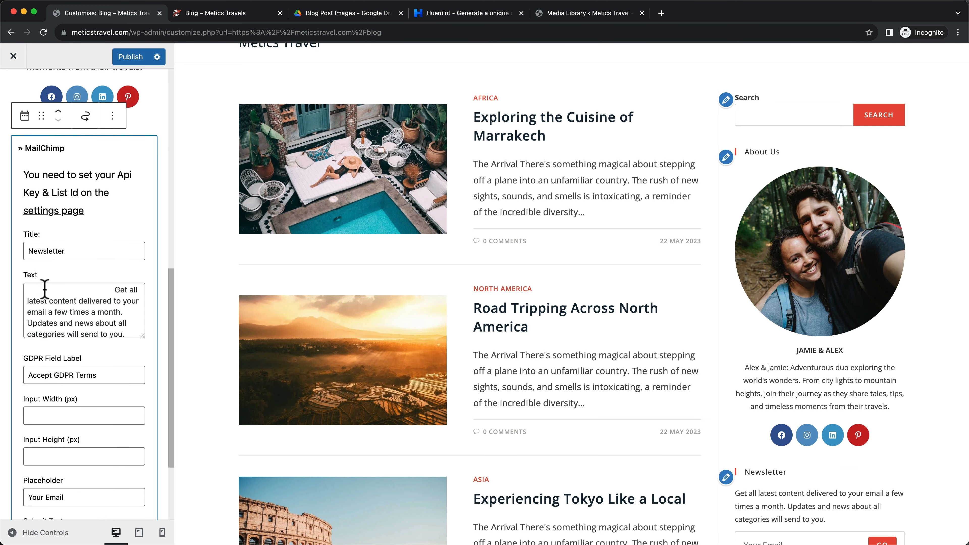
Paste the live blog's Newsletter intro into the widget Text and clear the GDPR label
{"action": "left_click", "coordinate": [209, 16]}
{"action": "left_click_drag", "start_coordinate": [649, 316], "coordinate": [709, 343]}
{"action": "key", "text": "super+c"}
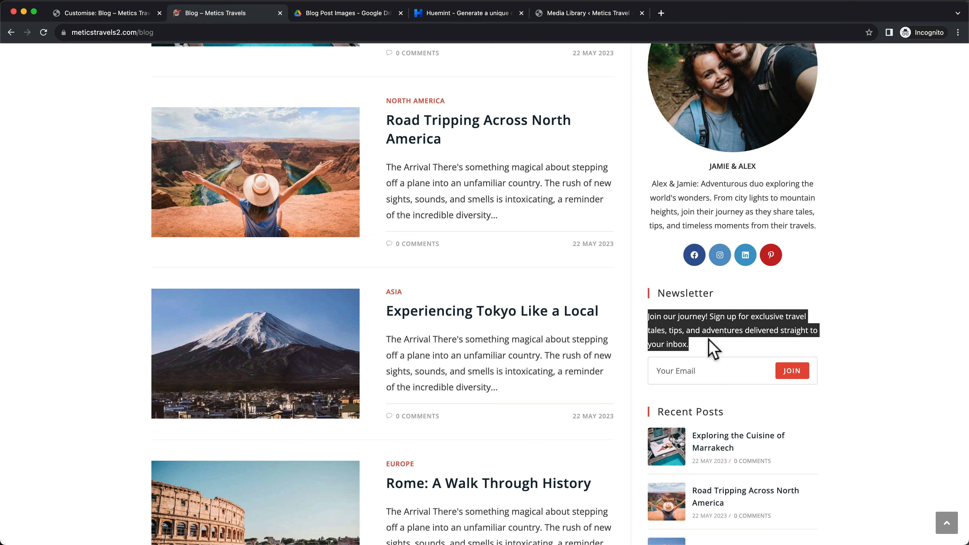
{"action": "left_click", "coordinate": [115, 13]}
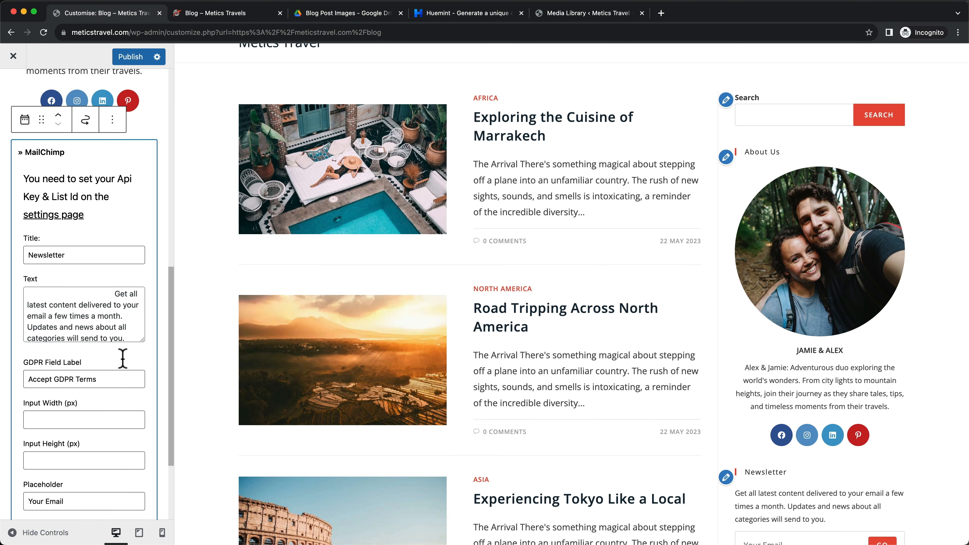
{"action": "left_click", "coordinate": [66, 325]}
{"action": "key", "text": "super+a"}
{"action": "key", "text": "super+v"}
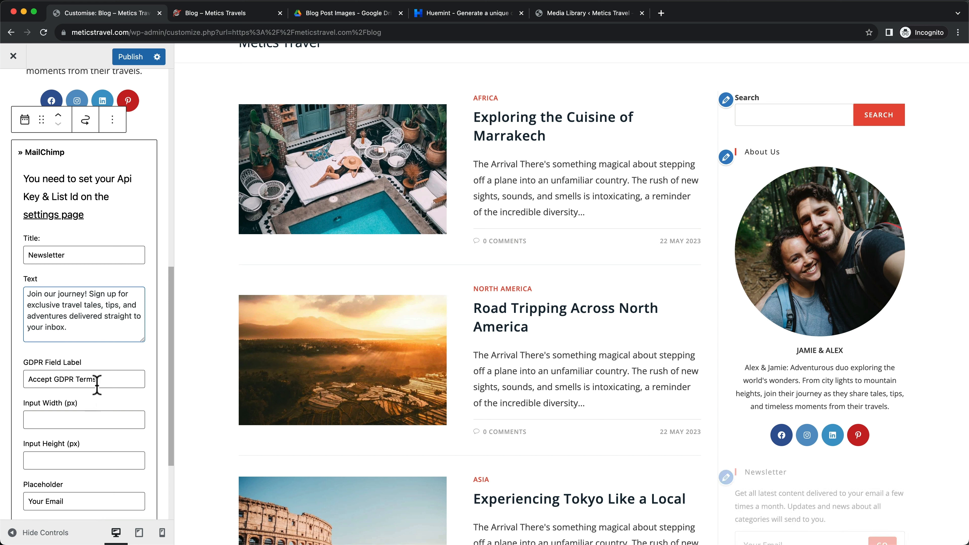
{"action": "triple_click", "coordinate": [93, 379]}
{"action": "key", "text": "BackSpace"}
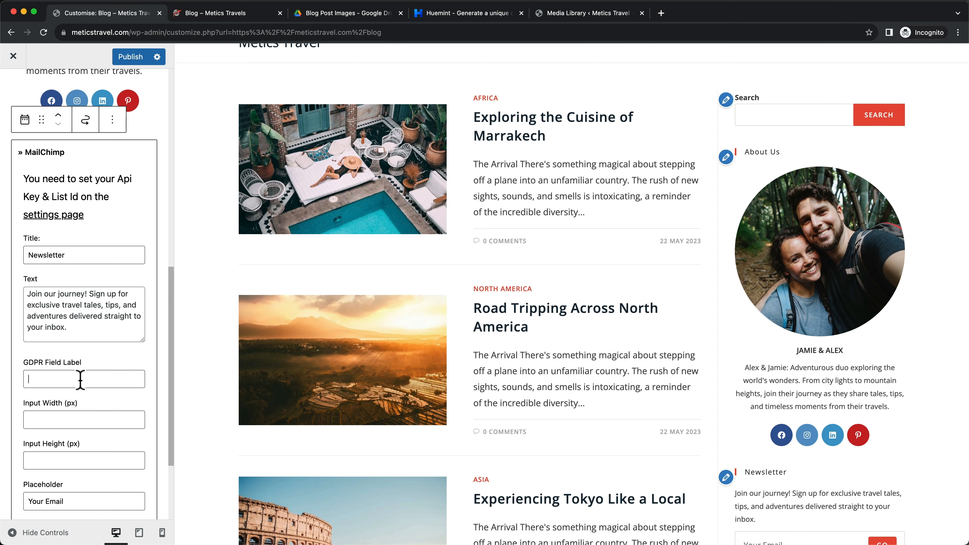
Change the newsletter submit button text from 'Go' to 'Join' and compare with the live blog
{"action": "scroll", "coordinate": [62, 369], "scroll_direction": "down", "scroll_amount": 2}
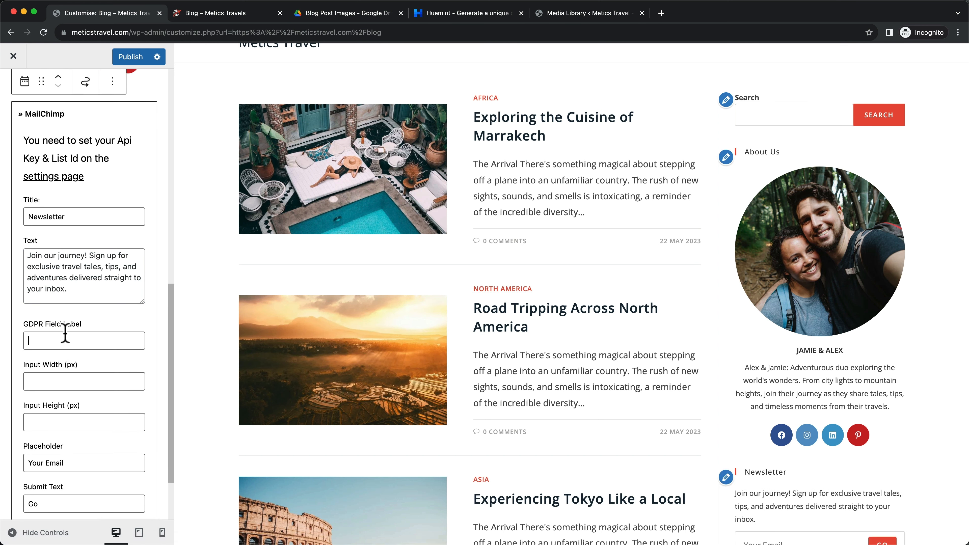
{"action": "scroll", "coordinate": [60, 339], "scroll_direction": "down", "scroll_amount": 2}
{"action": "scroll", "coordinate": [62, 336], "scroll_direction": "down", "scroll_amount": 2}
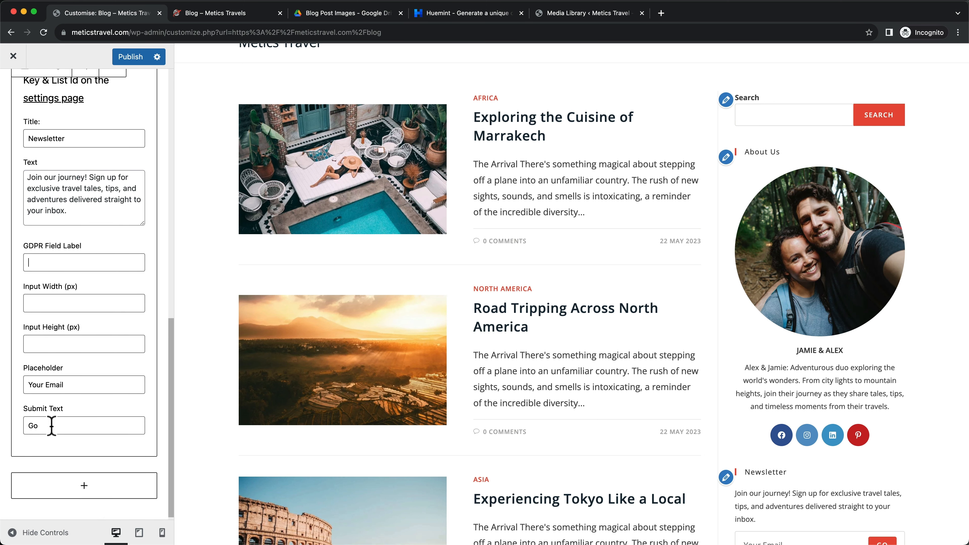
{"action": "left_click_drag", "start_coordinate": [52, 426], "coordinate": [20, 424]}
{"action": "type", "text": "Join"}
{"action": "scroll", "coordinate": [805, 417], "scroll_direction": "down", "scroll_amount": 5}
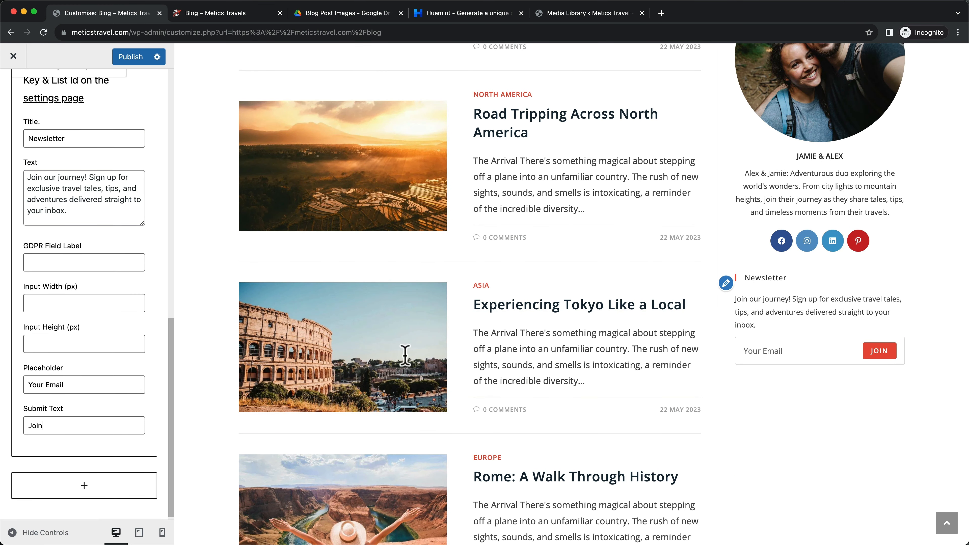
{"action": "left_click", "coordinate": [214, 12]}
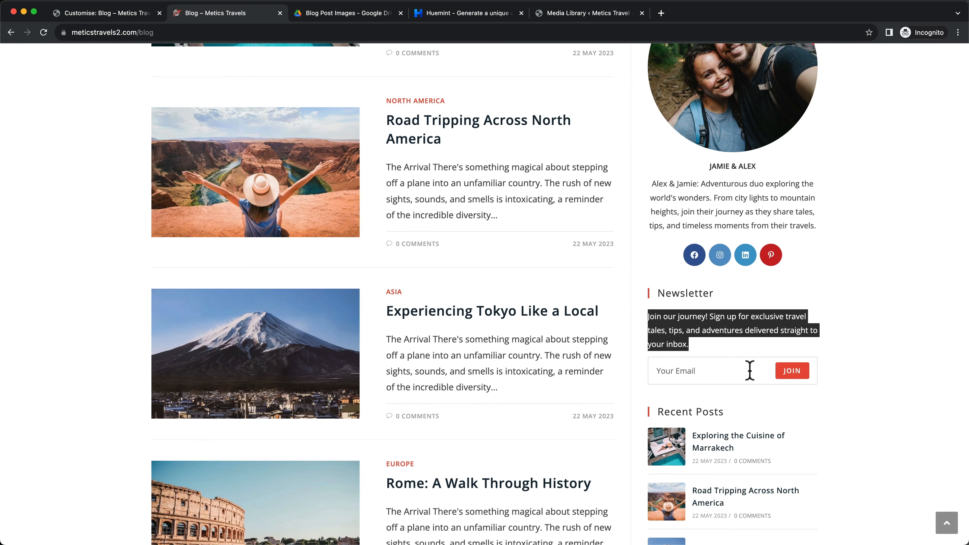
{"action": "scroll", "coordinate": [750, 371], "scroll_direction": "down", "scroll_amount": 2}
{"action": "left_click", "coordinate": [921, 365]}
{"action": "scroll", "coordinate": [759, 334], "scroll_direction": "down", "scroll_amount": 6}
{"action": "scroll", "coordinate": [754, 339], "scroll_direction": "up", "scroll_amount": 1}
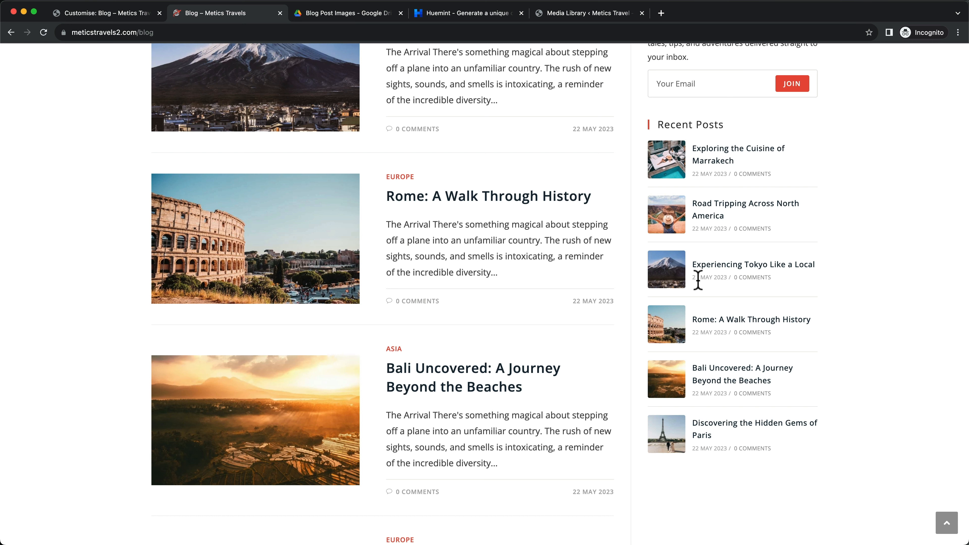
{"action": "left_click", "coordinate": [119, 17]}
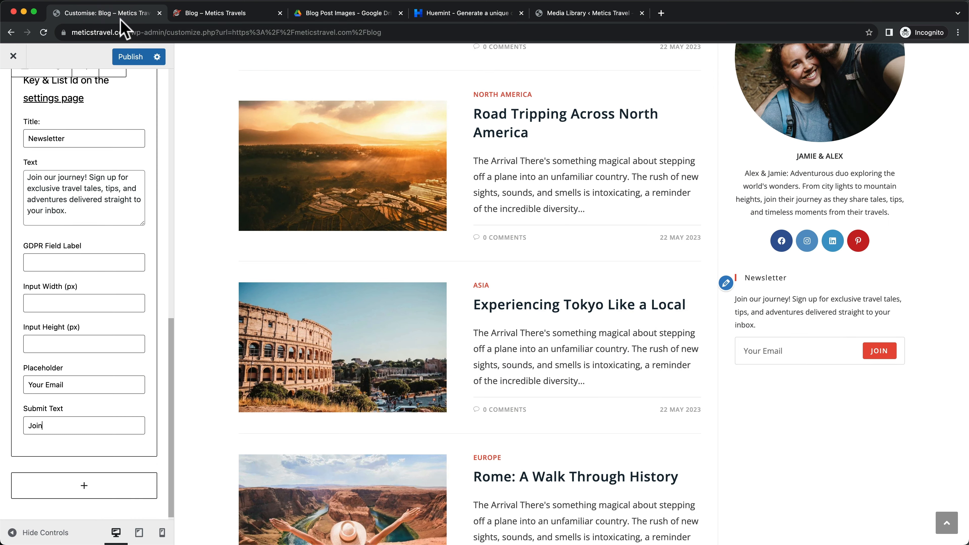
Add a Recent Posts widget under Newsletter showing 6 posts
{"action": "left_click", "coordinate": [94, 491]}
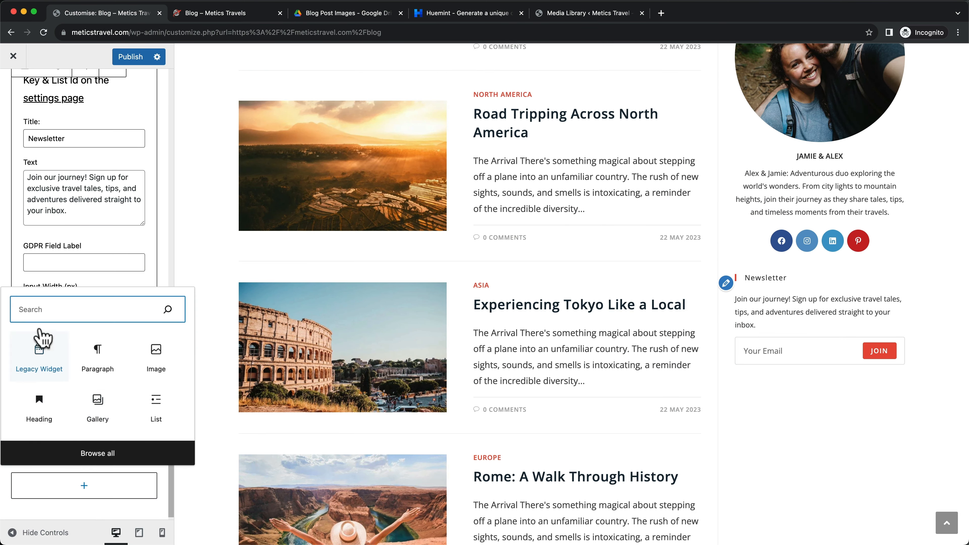
{"action": "type", "text": "recent"}
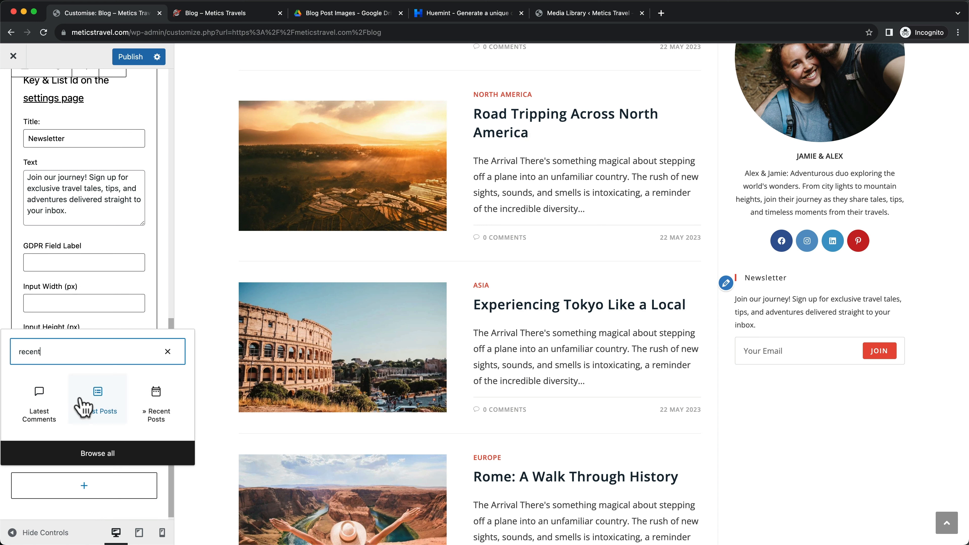
{"action": "left_click", "coordinate": [157, 411]}
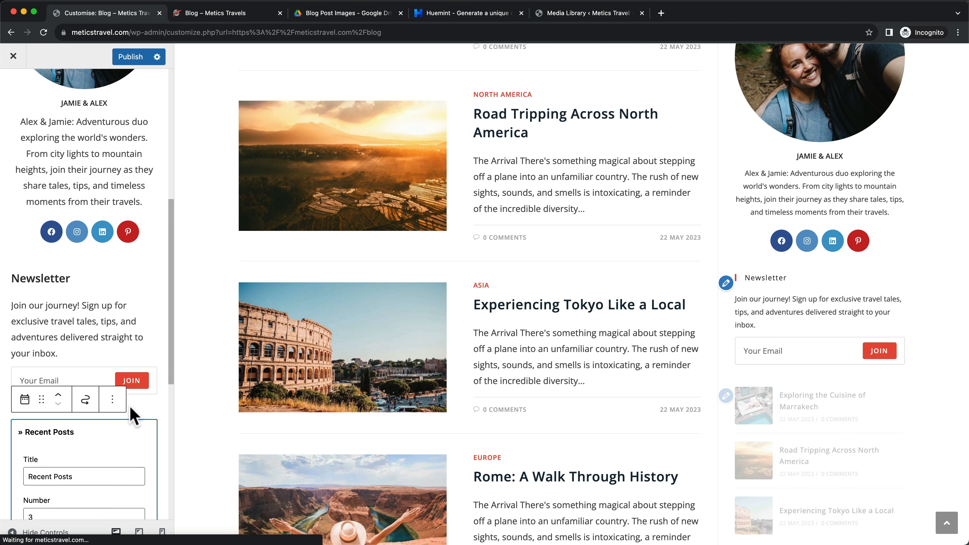
{"action": "scroll", "coordinate": [130, 407], "scroll_direction": "down", "scroll_amount": 3}
{"action": "scroll", "coordinate": [862, 400], "scroll_direction": "down", "scroll_amount": 3}
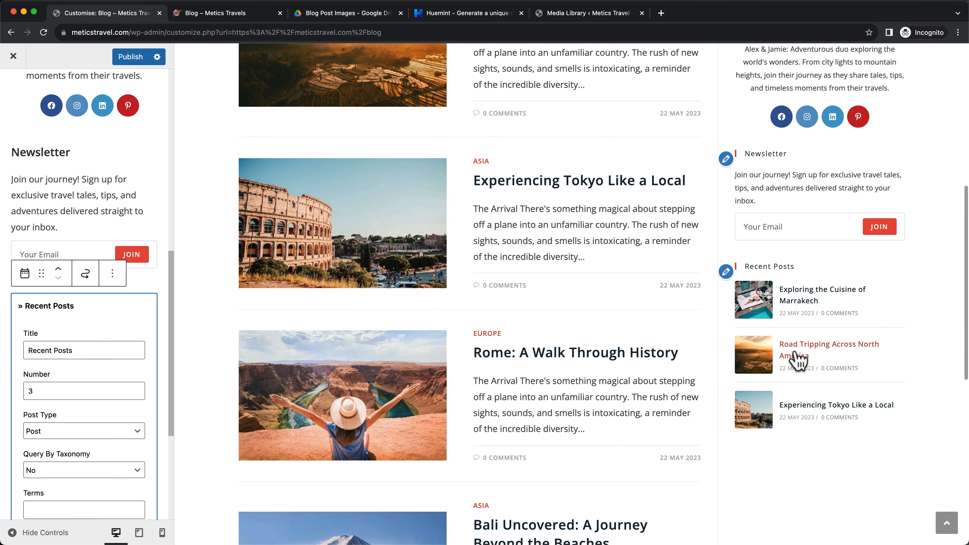
{"action": "left_click", "coordinate": [47, 390]}
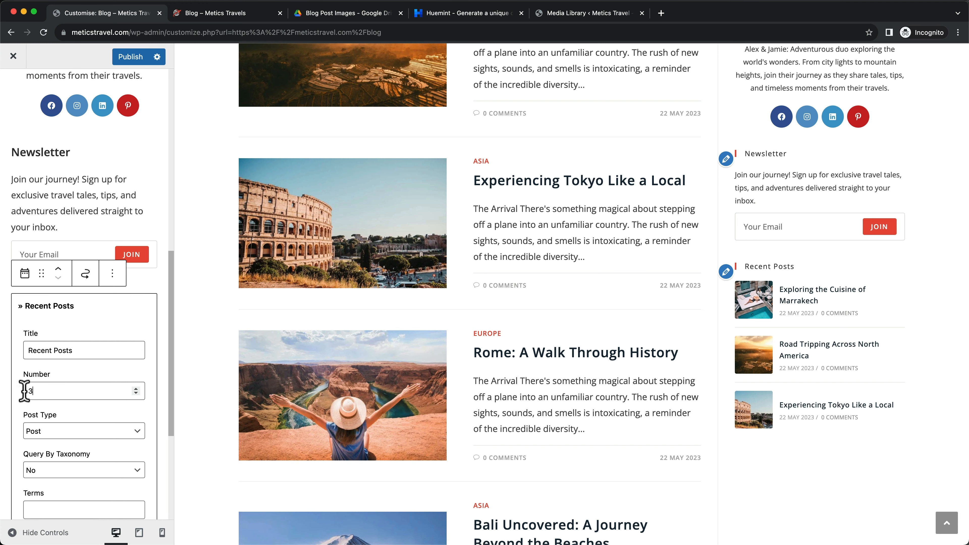
{"action": "left_click", "coordinate": [167, 360]}
Review the sidebar preview and leave the sidebar widgets panel
{"action": "scroll", "coordinate": [777, 369], "scroll_direction": "down", "scroll_amount": 4}
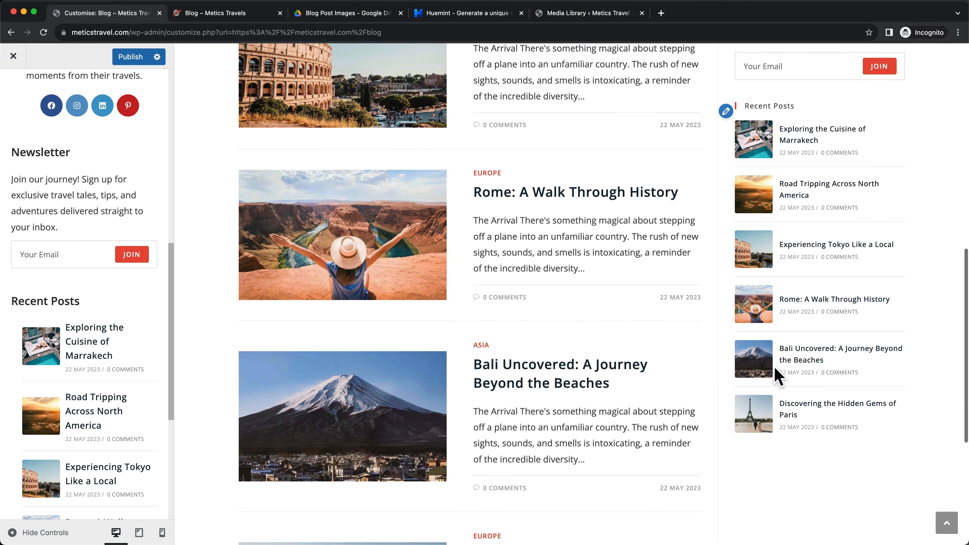
{"action": "scroll", "coordinate": [775, 369], "scroll_direction": "up", "scroll_amount": 1}
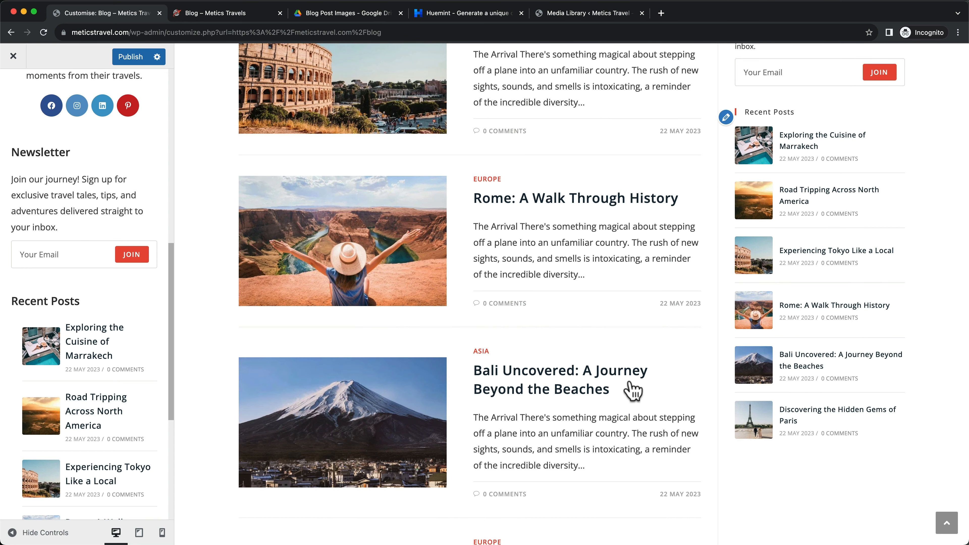
{"action": "scroll", "coordinate": [153, 396], "scroll_direction": "down", "scroll_amount": 10}
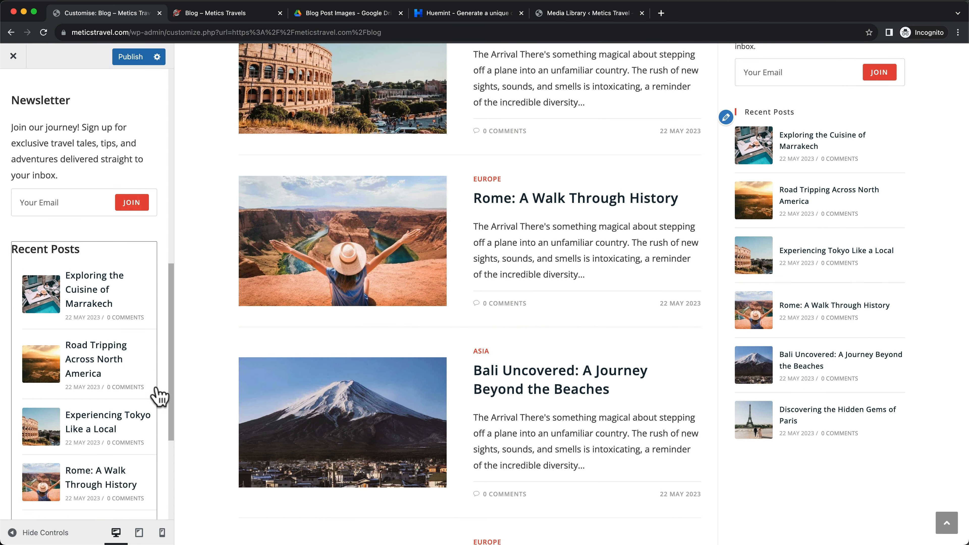
{"action": "scroll", "coordinate": [751, 381], "scroll_direction": "up", "scroll_amount": 10}
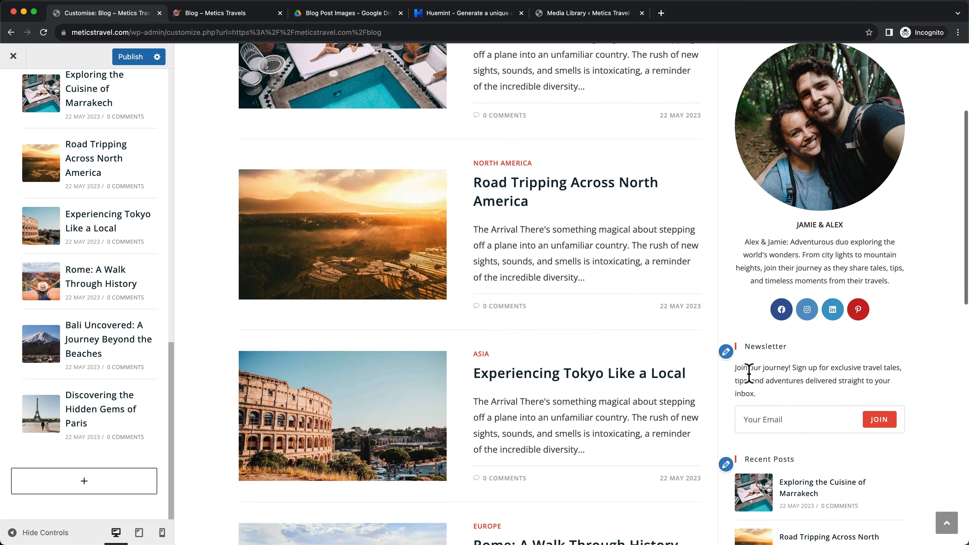
{"action": "scroll", "coordinate": [820, 283], "scroll_direction": "up", "scroll_amount": 6}
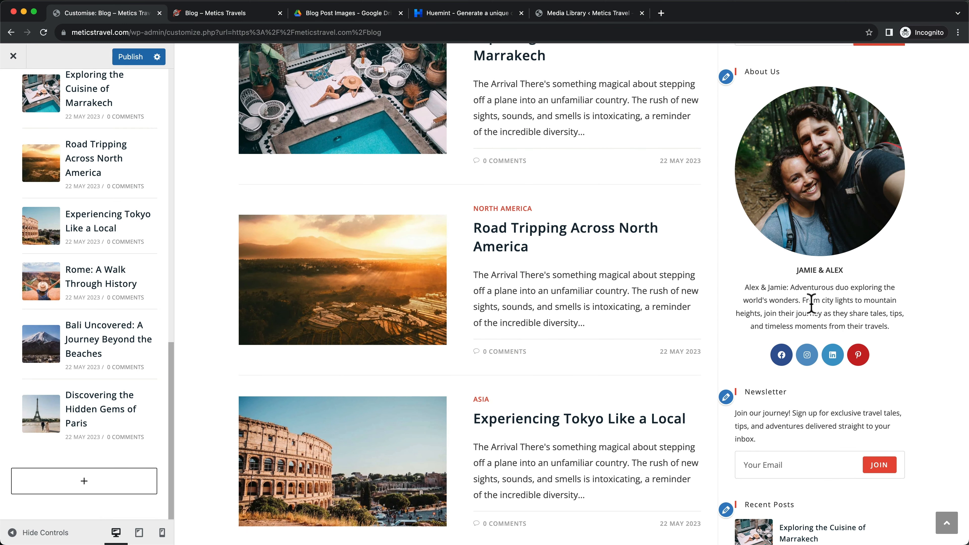
{"action": "scroll", "coordinate": [811, 304], "scroll_direction": "down", "scroll_amount": 2}
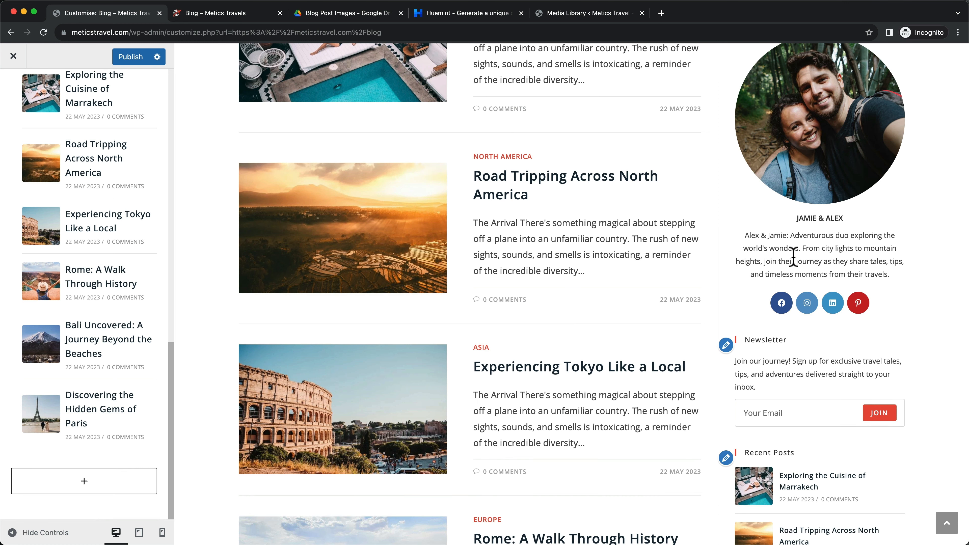
{"action": "scroll", "coordinate": [698, 299], "scroll_direction": "down", "scroll_amount": 3}
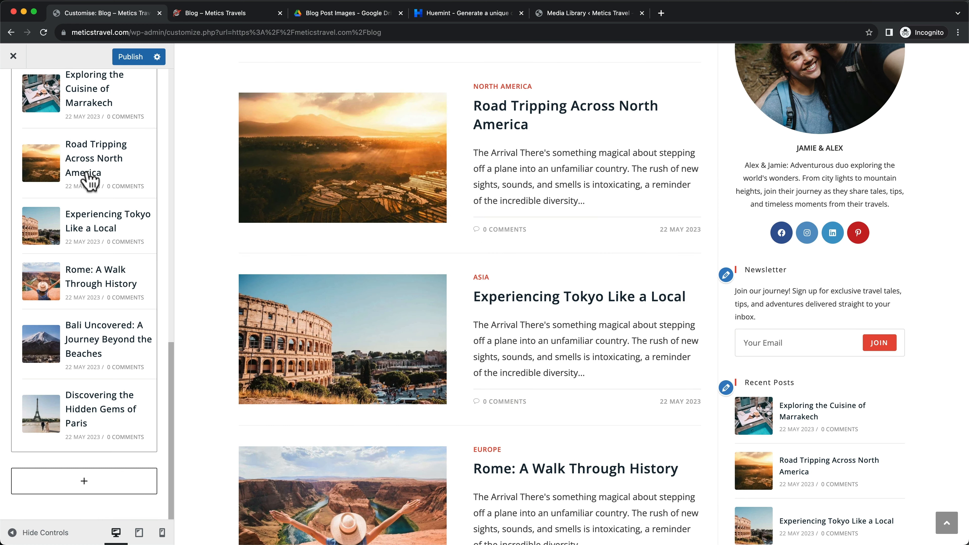
{"action": "scroll", "coordinate": [90, 179], "scroll_direction": "up", "scroll_amount": 15}
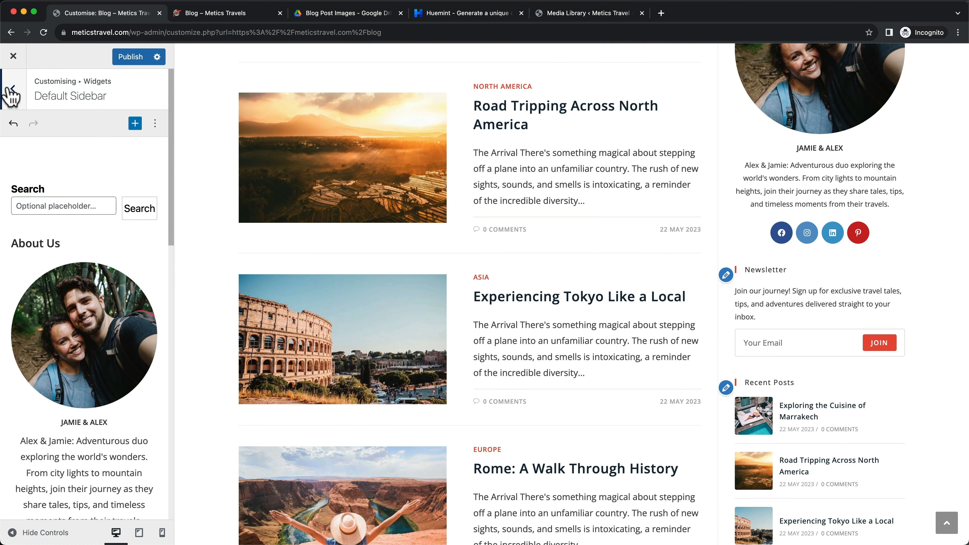
{"action": "left_click", "coordinate": [13, 91]}
Set the Sidebar Widget Heading font size to 15px in Customizer Typography
{"action": "left_click", "coordinate": [16, 93]}
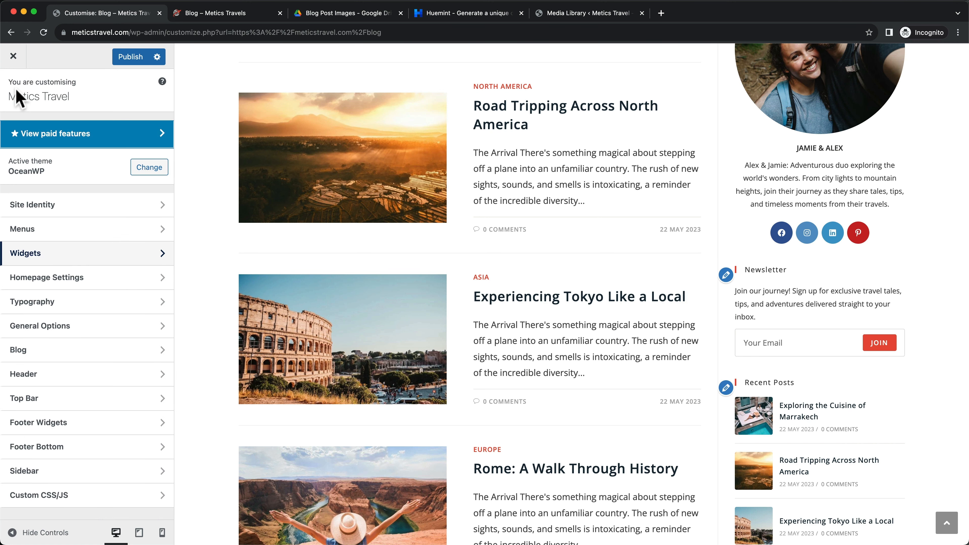
{"action": "left_click", "coordinate": [99, 305]}
{"action": "scroll", "coordinate": [100, 314], "scroll_direction": "down", "scroll_amount": 3}
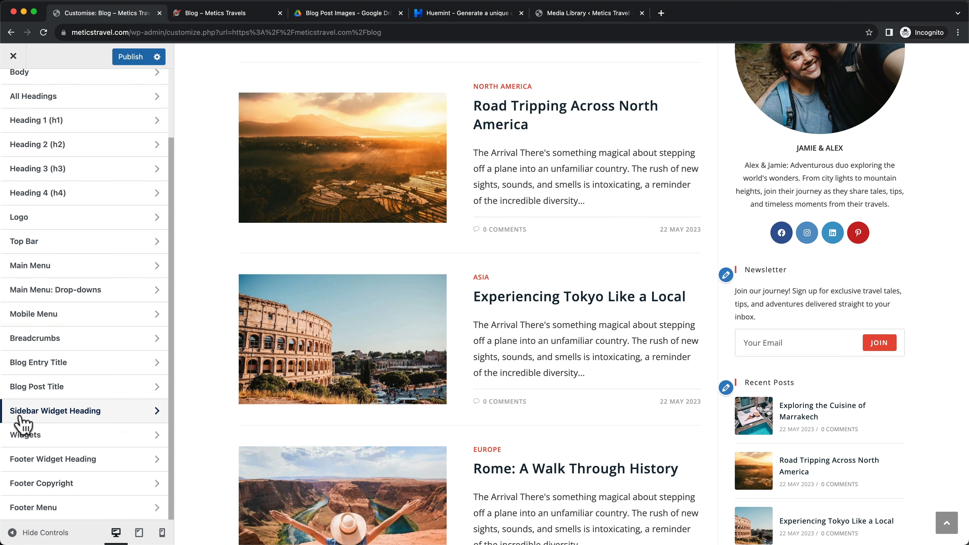
{"action": "left_click", "coordinate": [86, 409]}
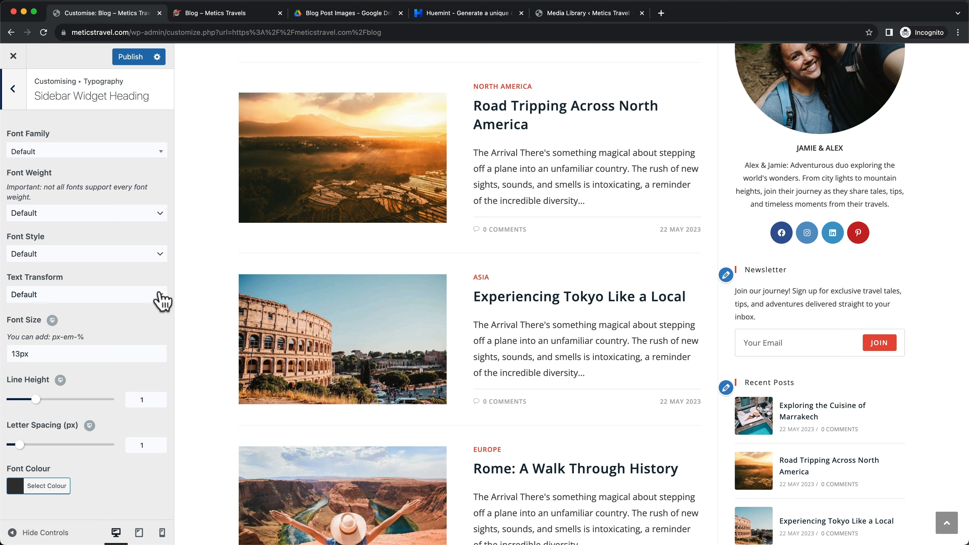
{"action": "left_click", "coordinate": [21, 355]}
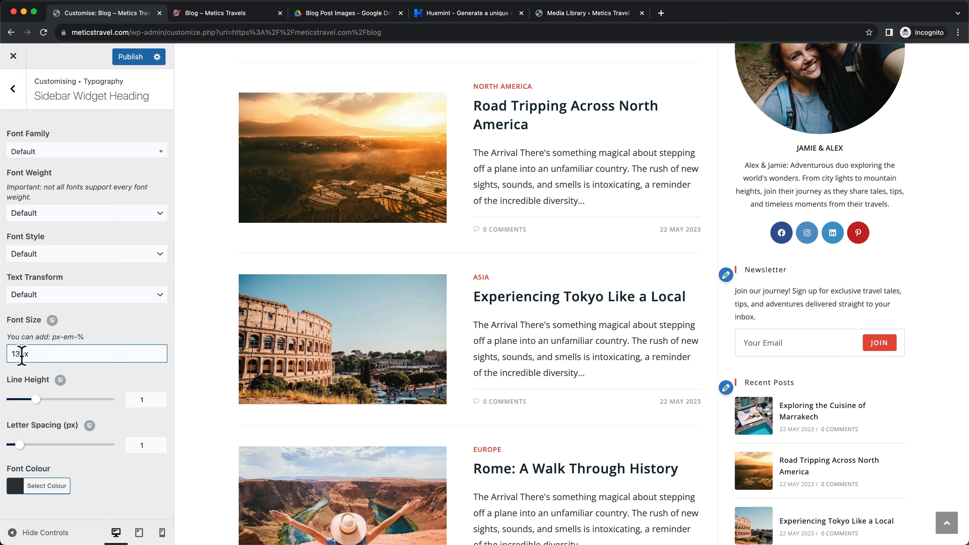
{"action": "key", "text": "BackSpace"}
{"action": "type", "text": "5"}
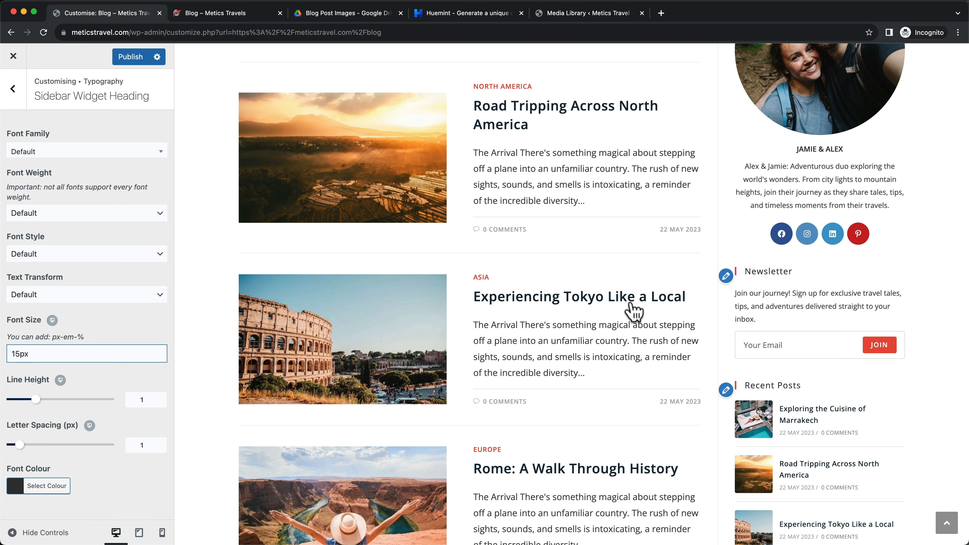
{"action": "left_click_drag", "start_coordinate": [748, 272], "coordinate": [804, 277]}
{"action": "left_click", "coordinate": [794, 271]}
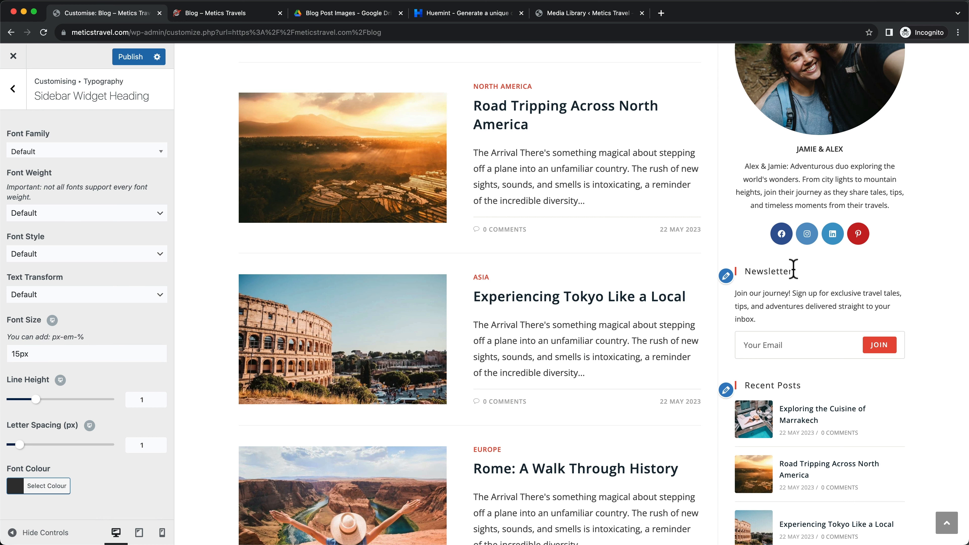
Set widget body text to 14px, publish the changes, and view the live Blog page
{"action": "left_click", "coordinate": [13, 91]}
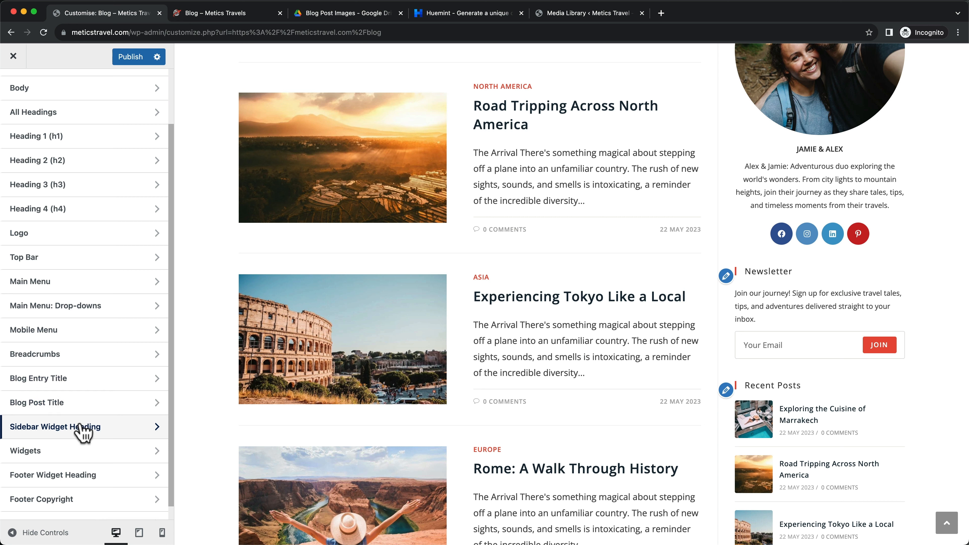
{"action": "left_click", "coordinate": [81, 457]}
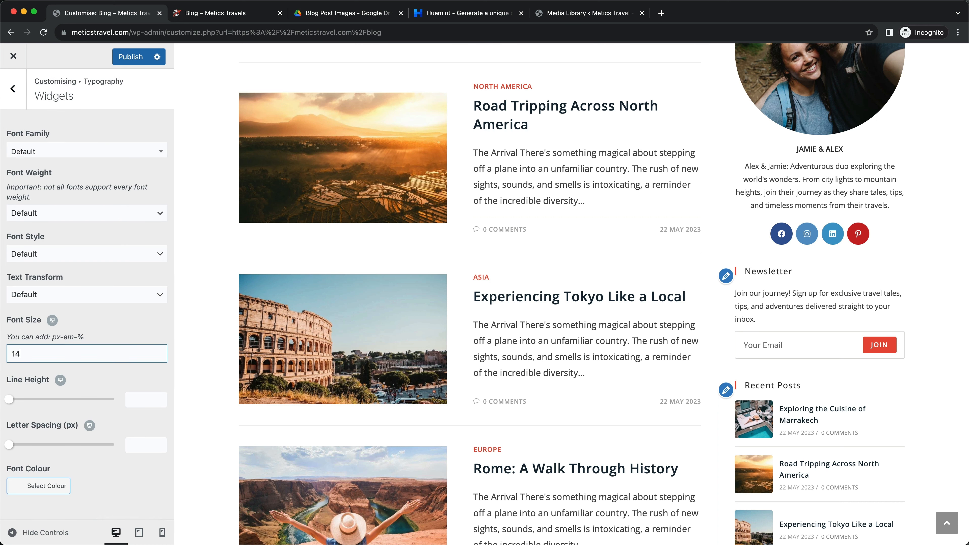
{"action": "type", "text": "14px"}
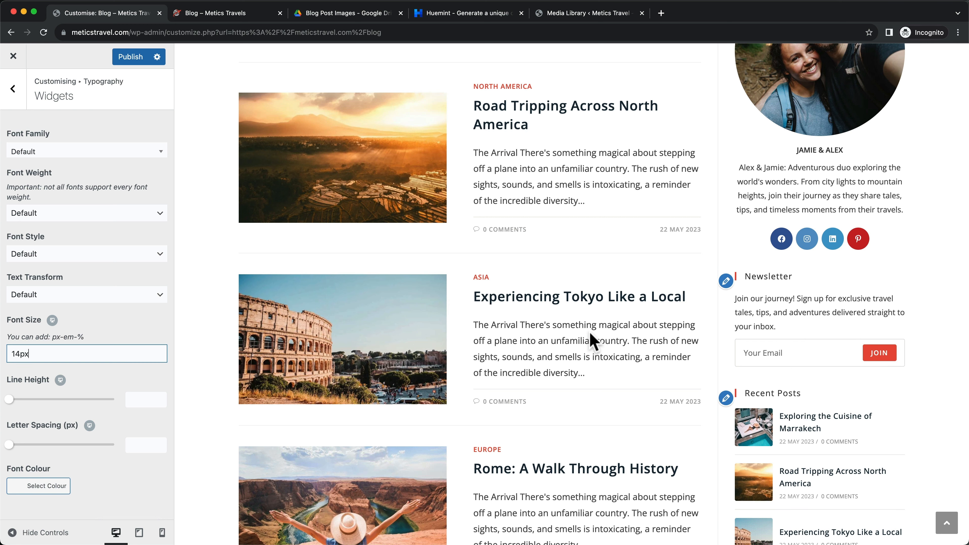
{"action": "scroll", "coordinate": [809, 363], "scroll_direction": "up", "scroll_amount": 5}
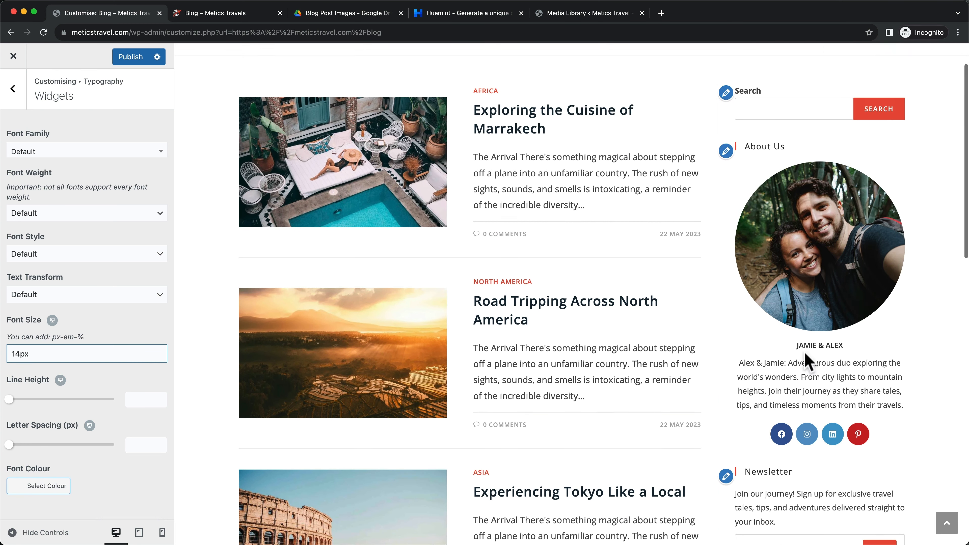
{"action": "left_click", "coordinate": [128, 58]}
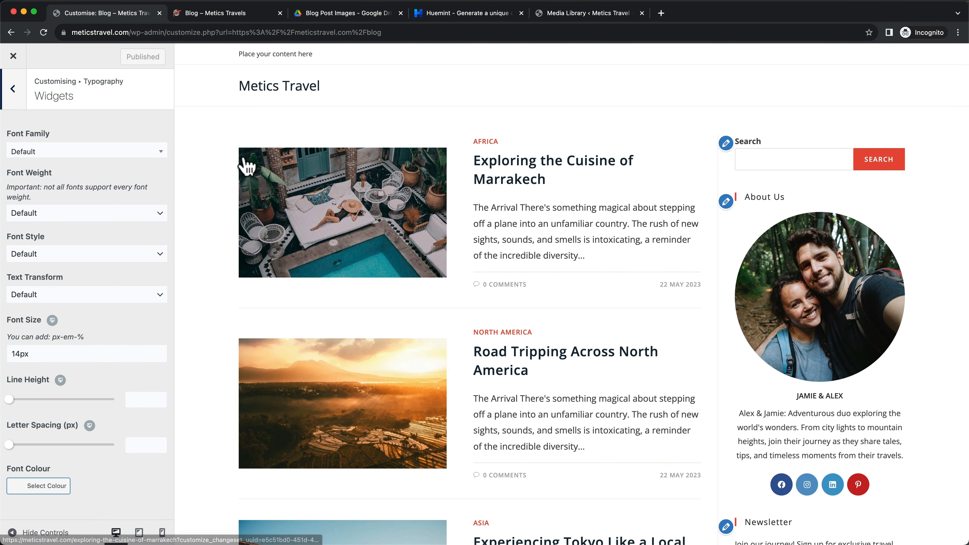
{"action": "left_click", "coordinate": [13, 57]}
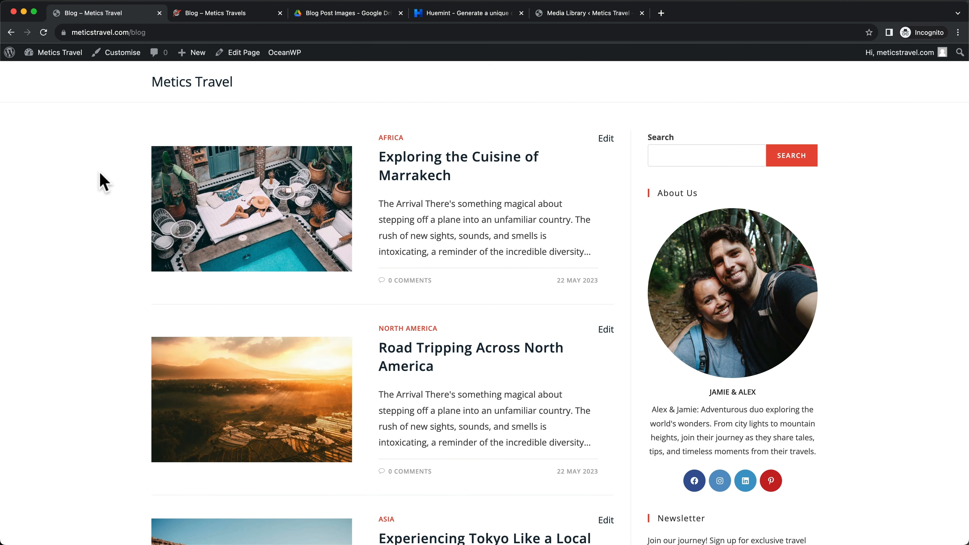
Open the 'Exploring the Cuisine of Marrakech' post from the Blog listing
{"action": "scroll", "coordinate": [816, 175], "scroll_direction": "down", "scroll_amount": 15}
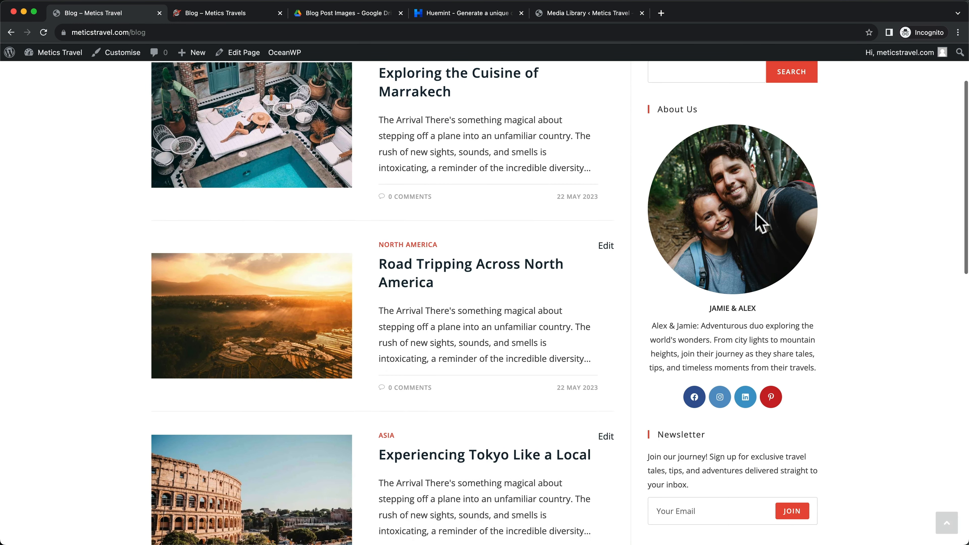
{"action": "scroll", "coordinate": [750, 263], "scroll_direction": "up", "scroll_amount": 15}
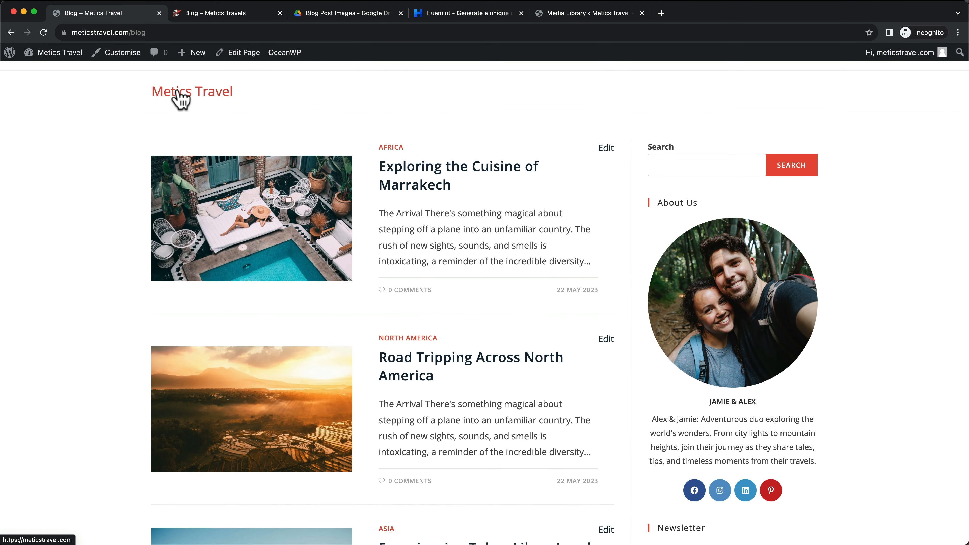
{"action": "scroll", "coordinate": [488, 221], "scroll_direction": "down", "scroll_amount": 2}
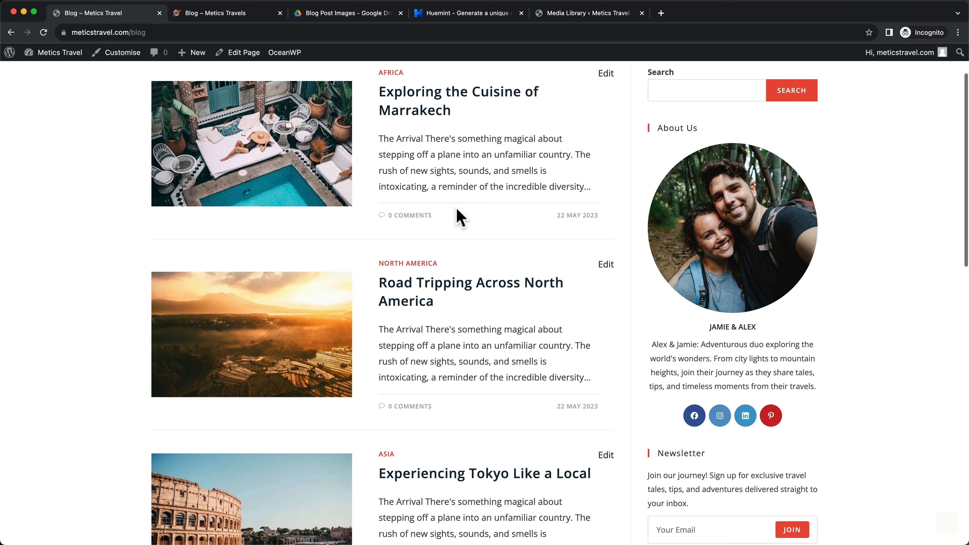
{"action": "scroll", "coordinate": [460, 212], "scroll_direction": "up", "scroll_amount": 2}
{"action": "scroll", "coordinate": [488, 296], "scroll_direction": "down", "scroll_amount": 10}
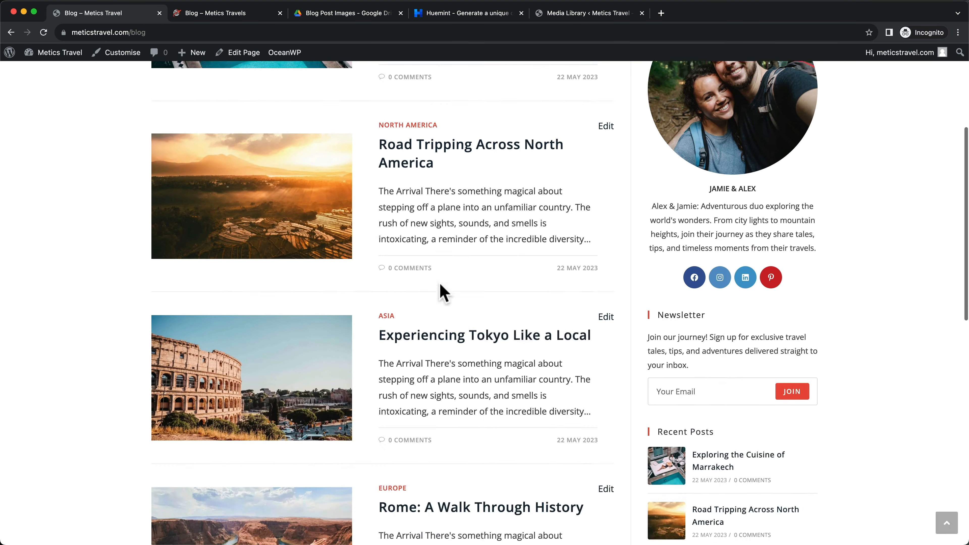
{"action": "scroll", "coordinate": [731, 342], "scroll_direction": "up", "scroll_amount": 10}
{"action": "scroll", "coordinate": [726, 336], "scroll_direction": "down", "scroll_amount": 2}
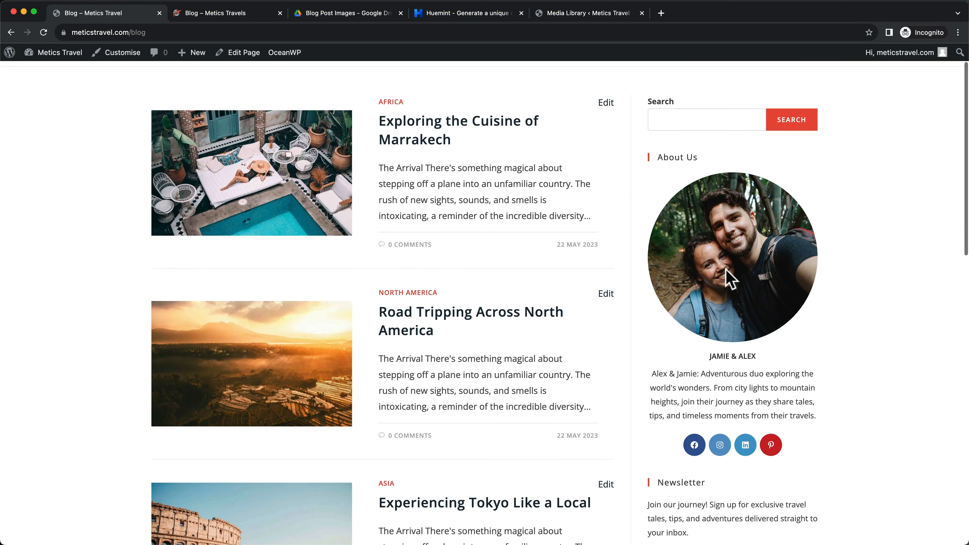
{"action": "scroll", "coordinate": [727, 270], "scroll_direction": "up", "scroll_amount": 1}
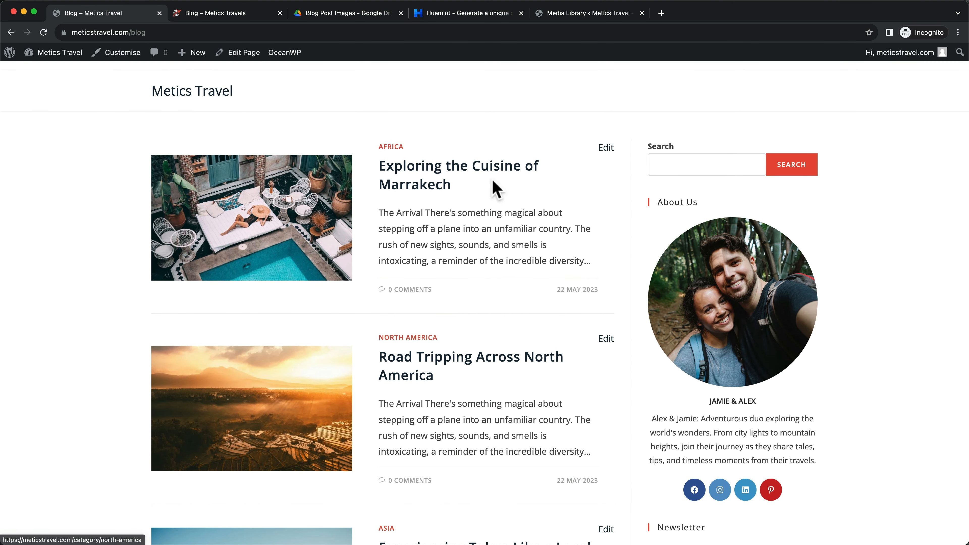
{"action": "left_click", "coordinate": [439, 169]}
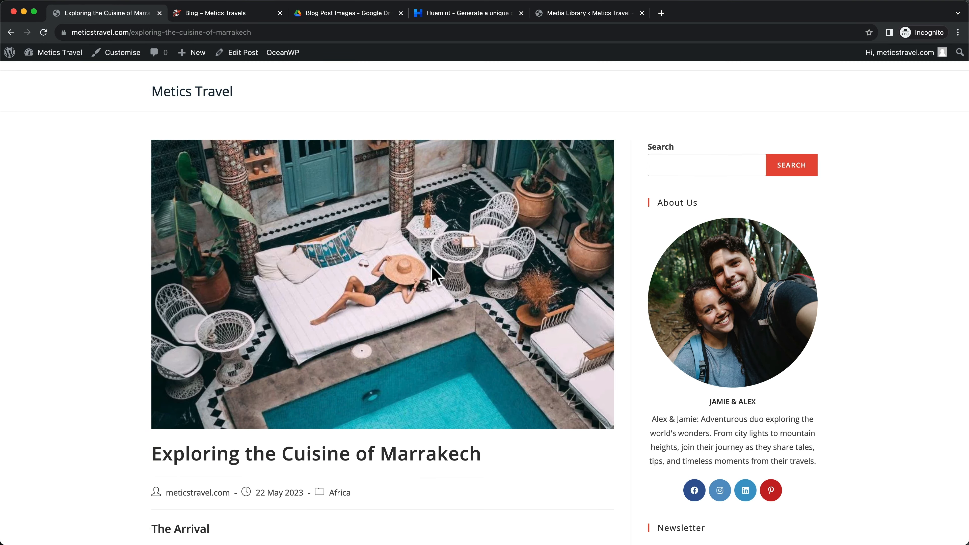
Scroll through the Marrakech post, then restore the browser window via Mission Control
{"action": "scroll", "coordinate": [432, 273], "scroll_direction": "down", "scroll_amount": 10}
{"action": "scroll", "coordinate": [427, 262], "scroll_direction": "down", "scroll_amount": 7}
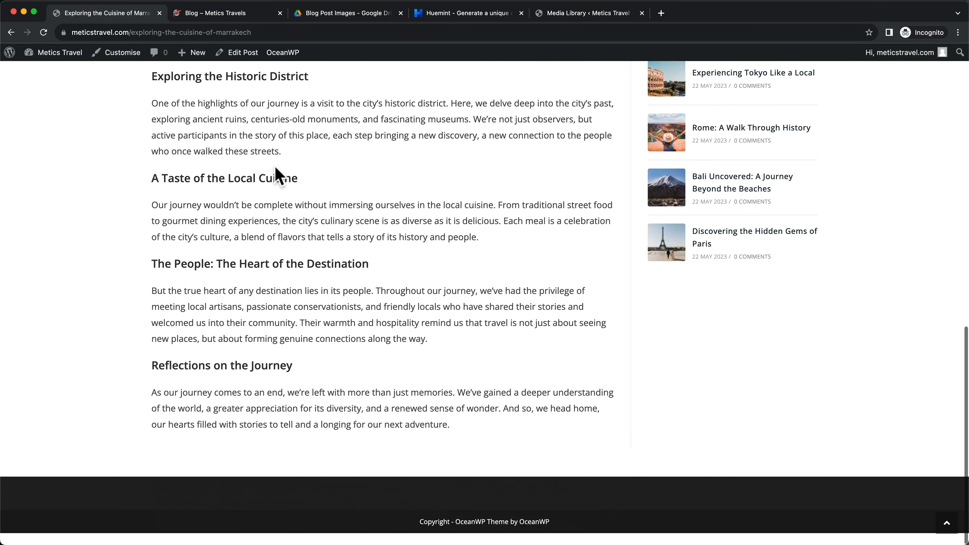
{"action": "scroll", "coordinate": [303, 292], "scroll_direction": "up", "scroll_amount": 6}
{"action": "scroll", "coordinate": [731, 239], "scroll_direction": "up", "scroll_amount": 8}
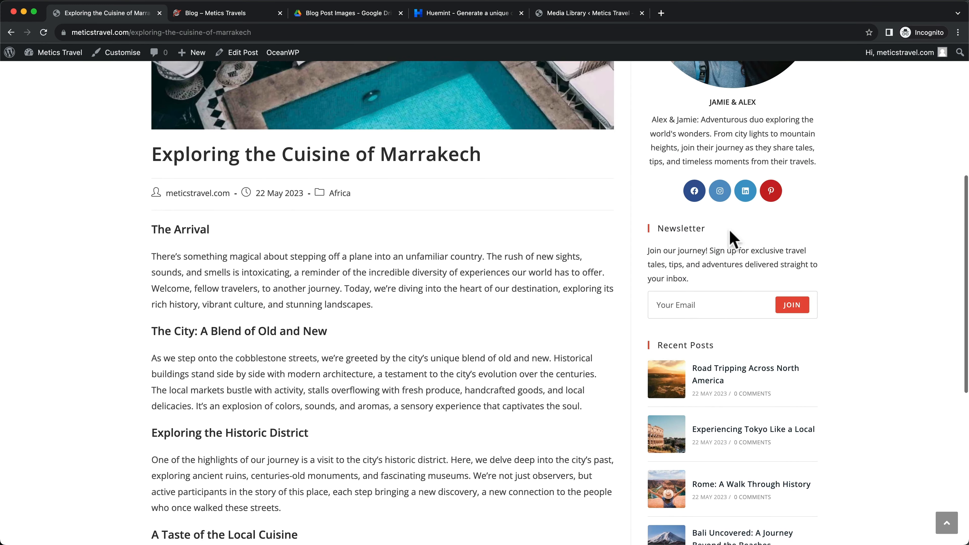
{"action": "scroll", "coordinate": [757, 226], "scroll_direction": "up", "scroll_amount": 3}
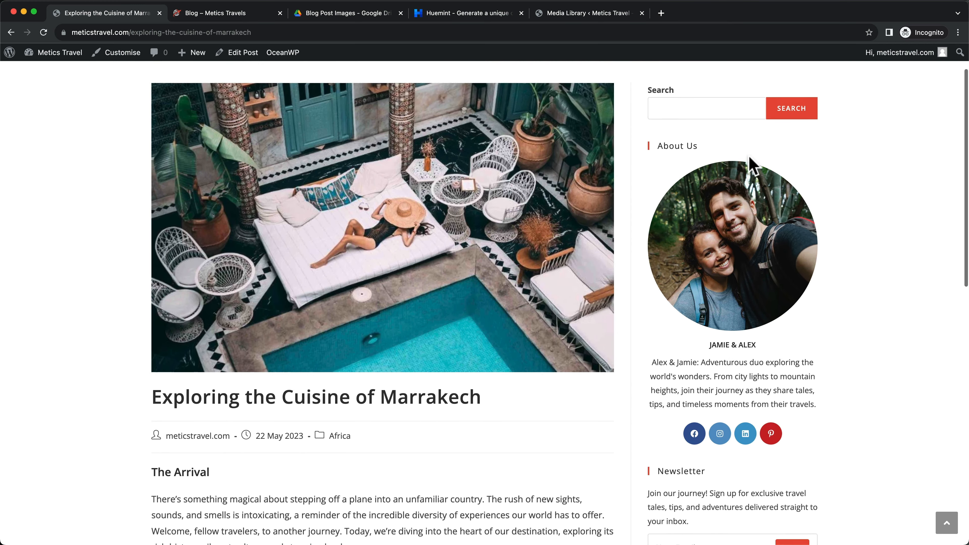
{"action": "scroll", "coordinate": [757, 368], "scroll_direction": "down", "scroll_amount": 14}
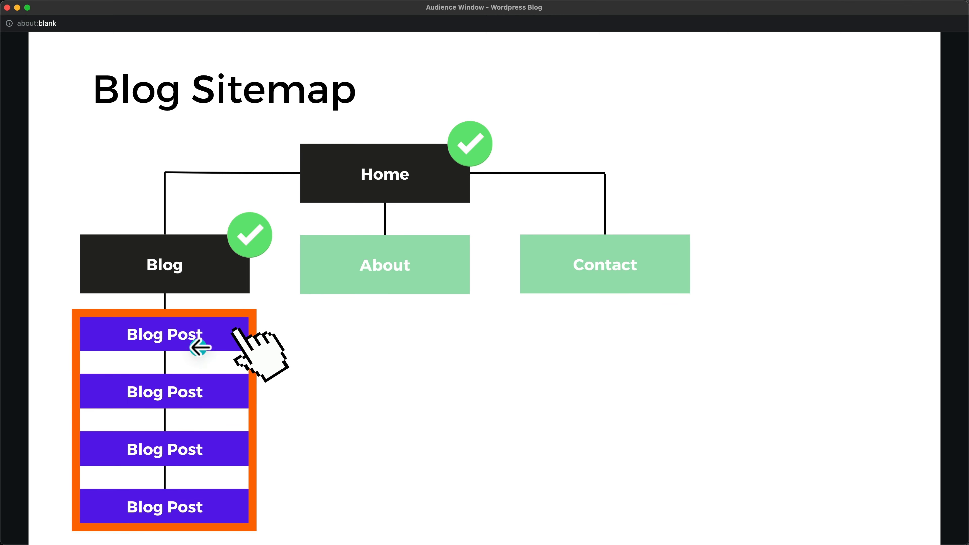
{"action": "key", "text": "ctrl+Up"}
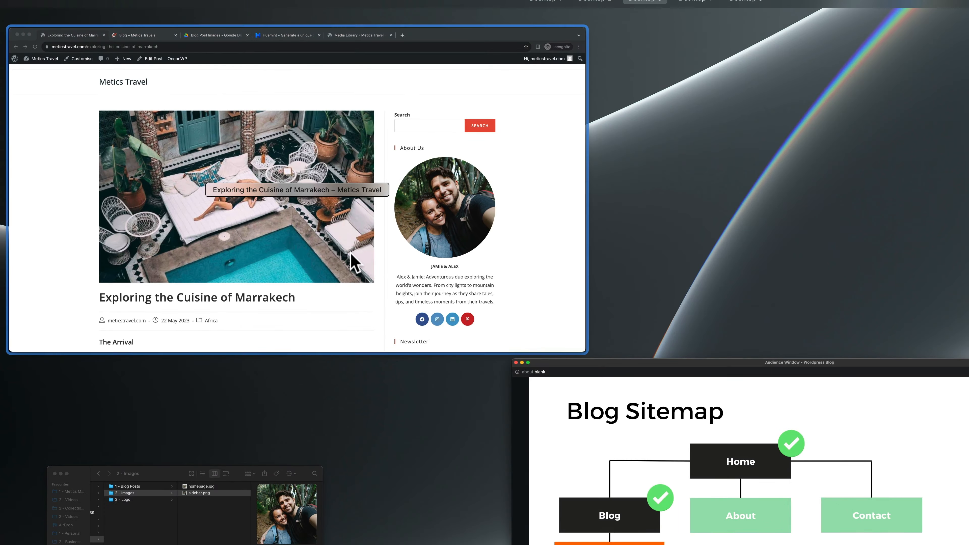
{"action": "left_click", "coordinate": [357, 255]}
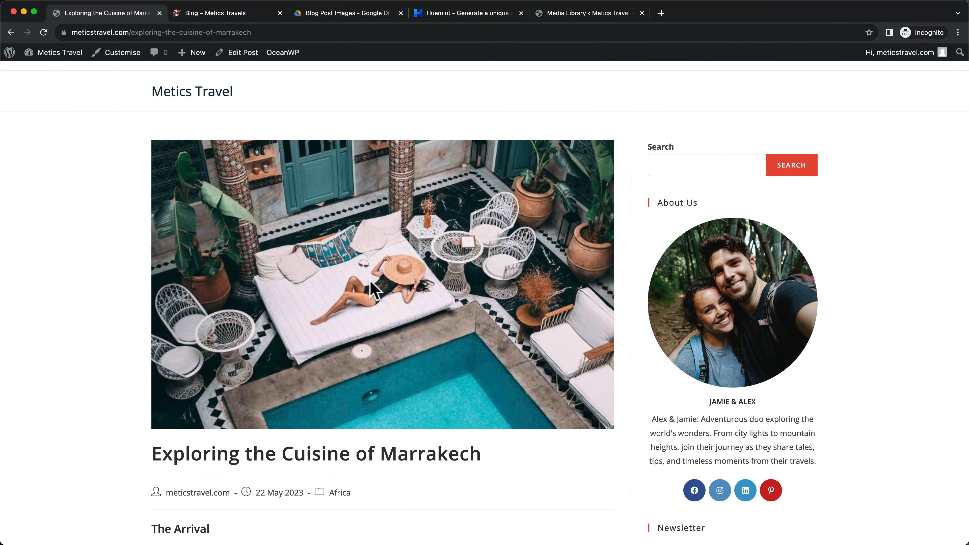
Scroll up and down through the live post content and its sidebar
{"action": "scroll", "coordinate": [370, 280], "scroll_direction": "down", "scroll_amount": 2}
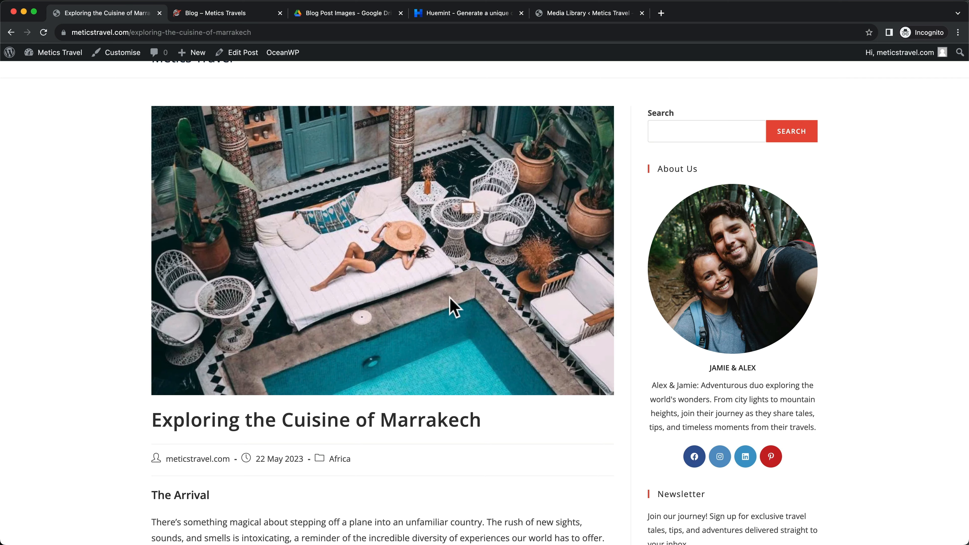
{"action": "scroll", "coordinate": [454, 221], "scroll_direction": "down", "scroll_amount": 6}
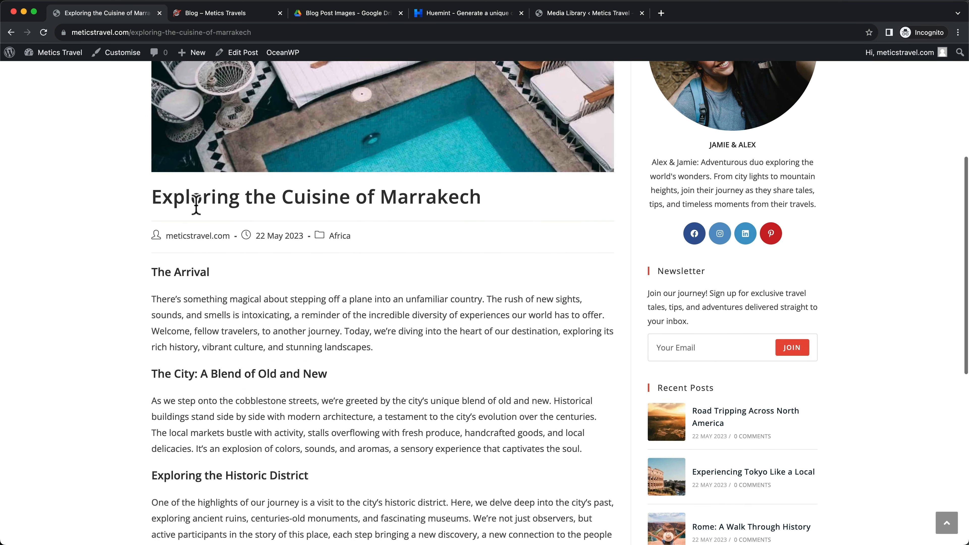
{"action": "scroll", "coordinate": [422, 225], "scroll_direction": "down", "scroll_amount": 5}
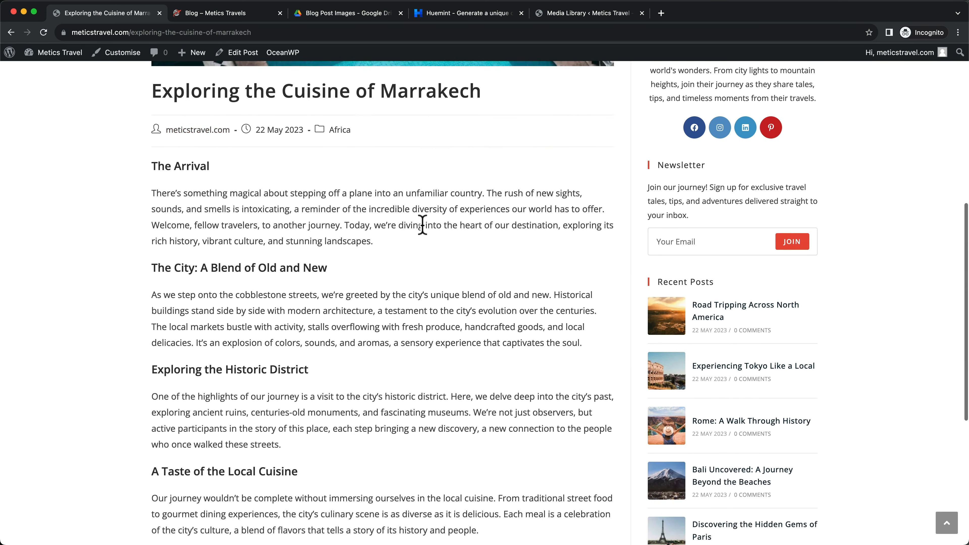
{"action": "scroll", "coordinate": [380, 175], "scroll_direction": "down", "scroll_amount": 6}
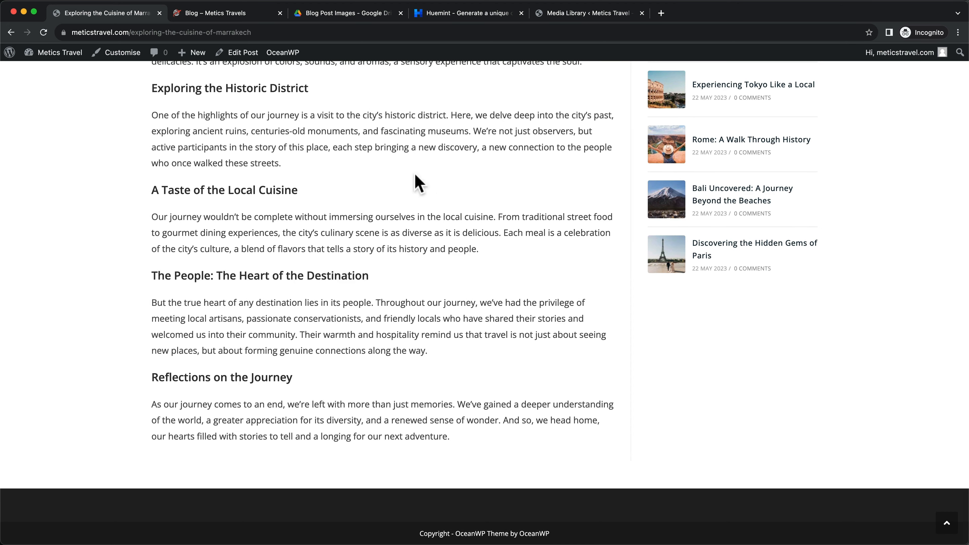
{"action": "scroll", "coordinate": [418, 184], "scroll_direction": "up", "scroll_amount": 4}
{"action": "scroll", "coordinate": [424, 310], "scroll_direction": "down", "scroll_amount": 4}
{"action": "scroll", "coordinate": [402, 393], "scroll_direction": "up", "scroll_amount": 7}
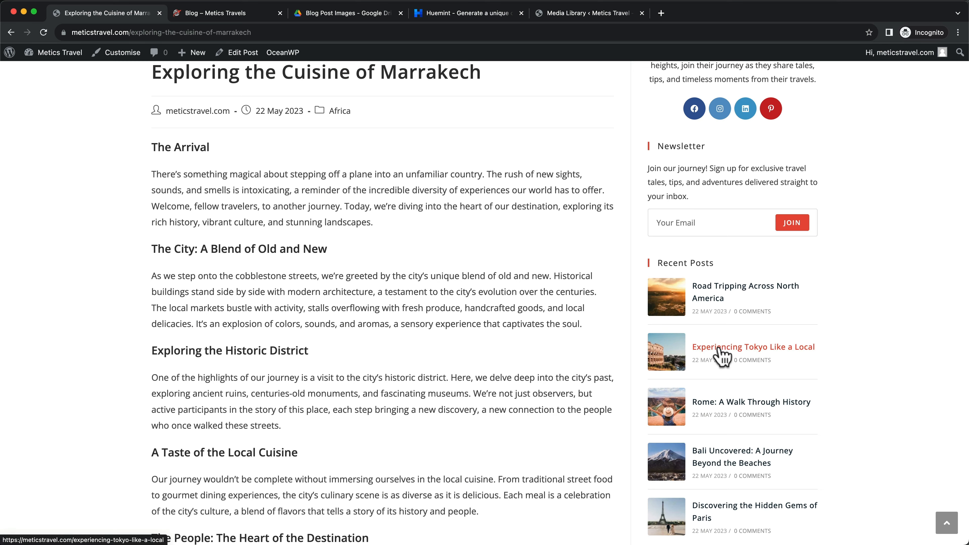
{"action": "scroll", "coordinate": [736, 397], "scroll_direction": "down", "scroll_amount": 1}
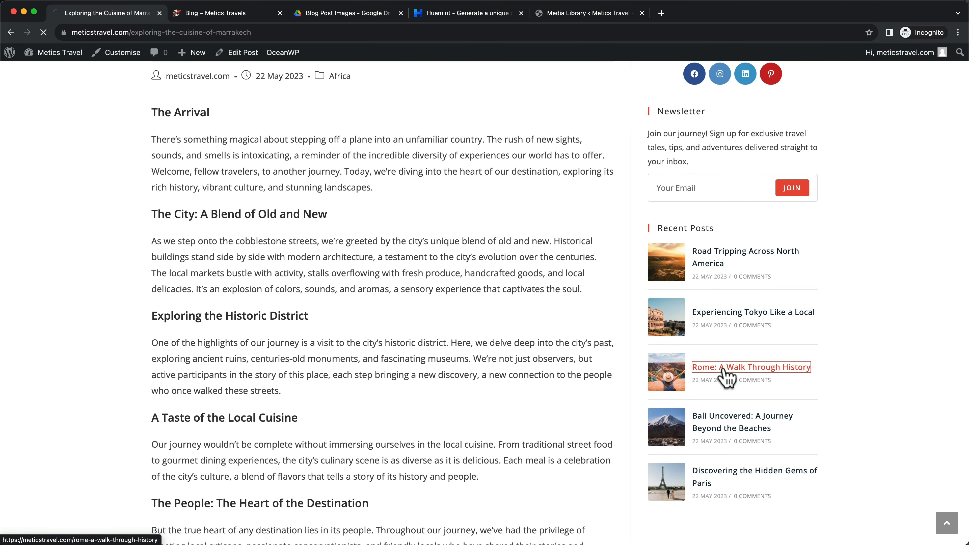
{"action": "scroll", "coordinate": [486, 346], "scroll_direction": "down", "scroll_amount": 20}
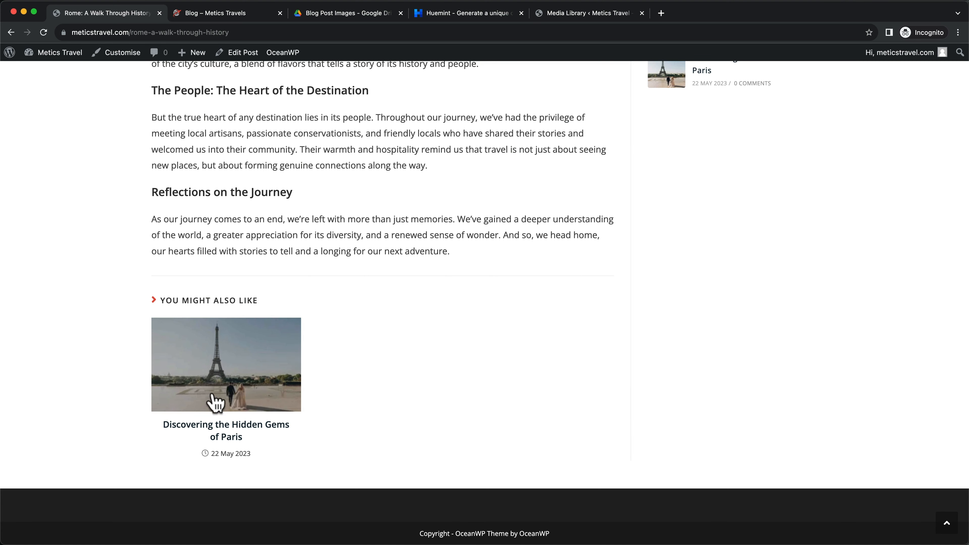
{"action": "scroll", "coordinate": [264, 411], "scroll_direction": "up", "scroll_amount": 1}
{"action": "scroll", "coordinate": [268, 412], "scroll_direction": "up", "scroll_amount": 20}
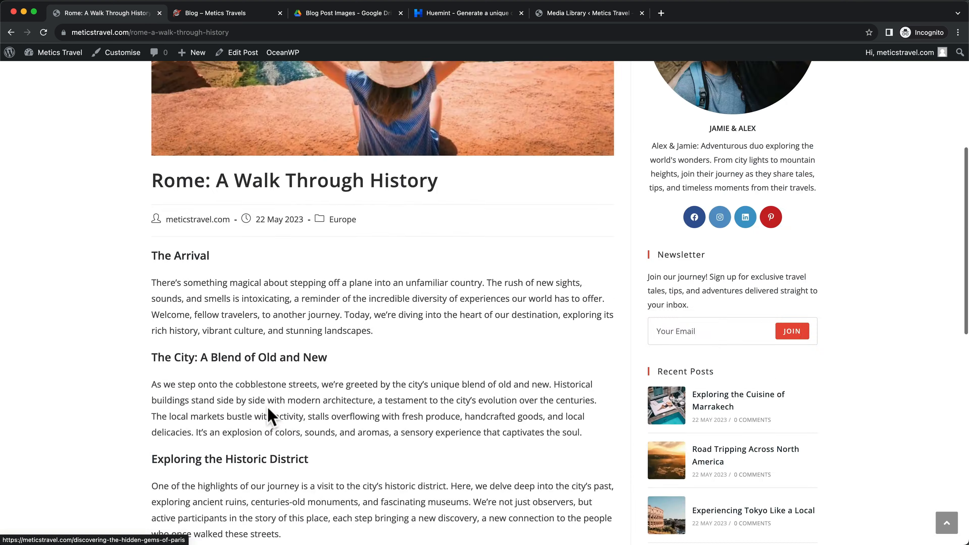
{"action": "scroll", "coordinate": [318, 418], "scroll_direction": "down", "scroll_amount": 3}
{"action": "scroll", "coordinate": [347, 413], "scroll_direction": "down", "scroll_amount": 1}
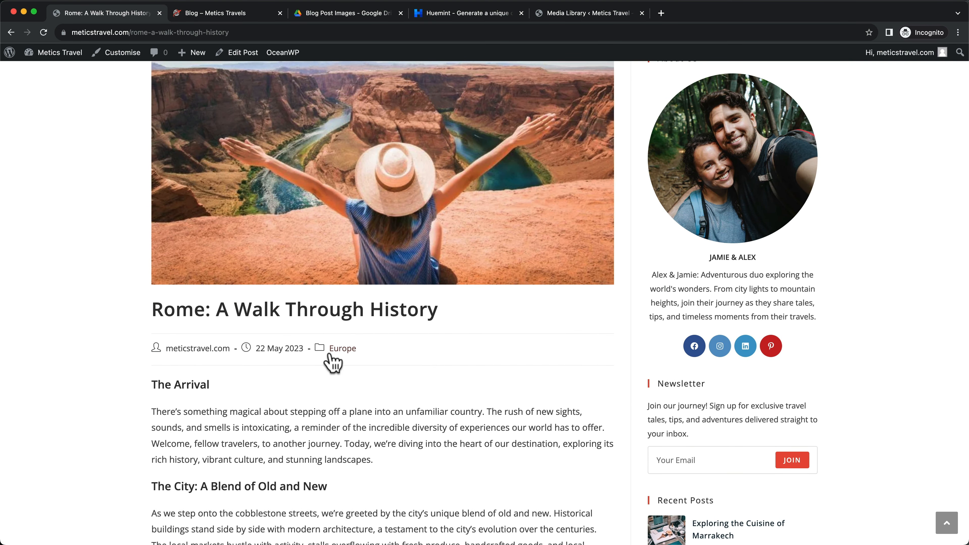
{"action": "scroll", "coordinate": [335, 362], "scroll_direction": "down", "scroll_amount": 4}
{"action": "scroll", "coordinate": [343, 324], "scroll_direction": "up", "scroll_amount": 6}
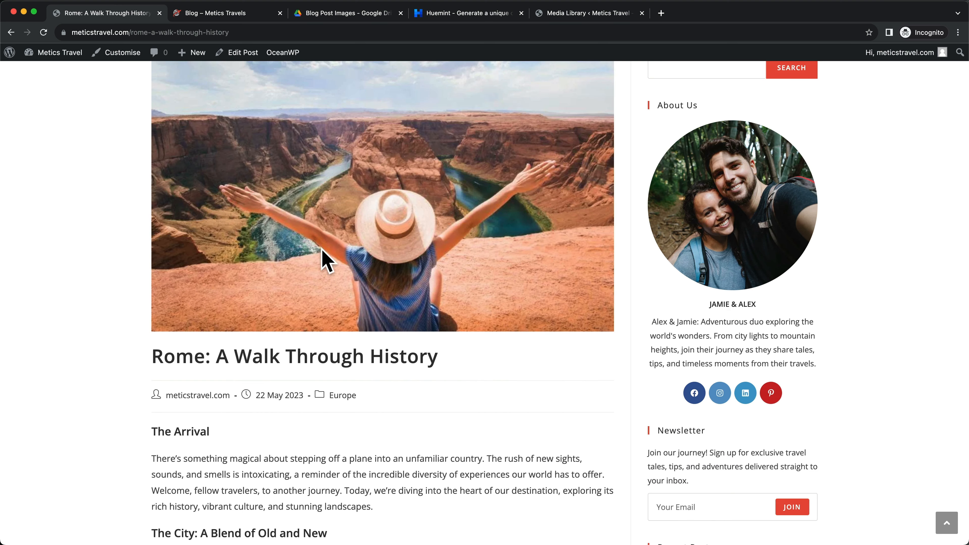
{"action": "scroll", "coordinate": [366, 230], "scroll_direction": "up", "scroll_amount": 3}
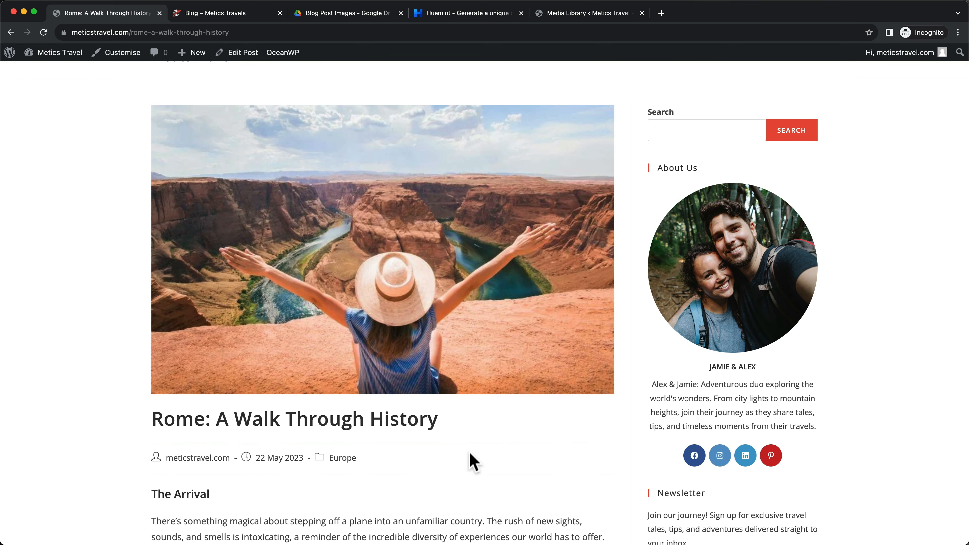
{"action": "scroll", "coordinate": [470, 461], "scroll_direction": "down", "scroll_amount": 1}
{"action": "scroll", "coordinate": [474, 460], "scroll_direction": "up", "scroll_amount": 3}
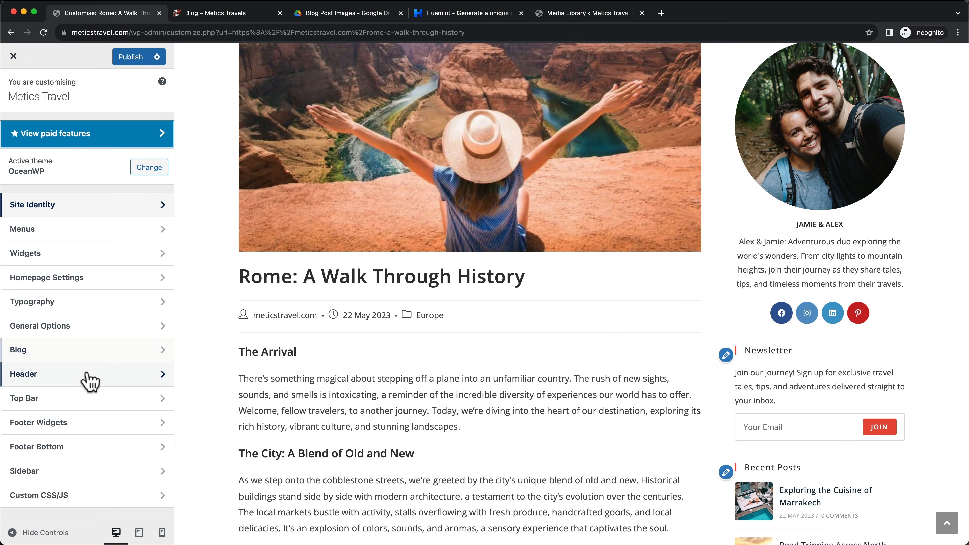
Open the Single Post blog settings and check the 22 May 2023 date in the preview
{"action": "left_click", "coordinate": [81, 352]}
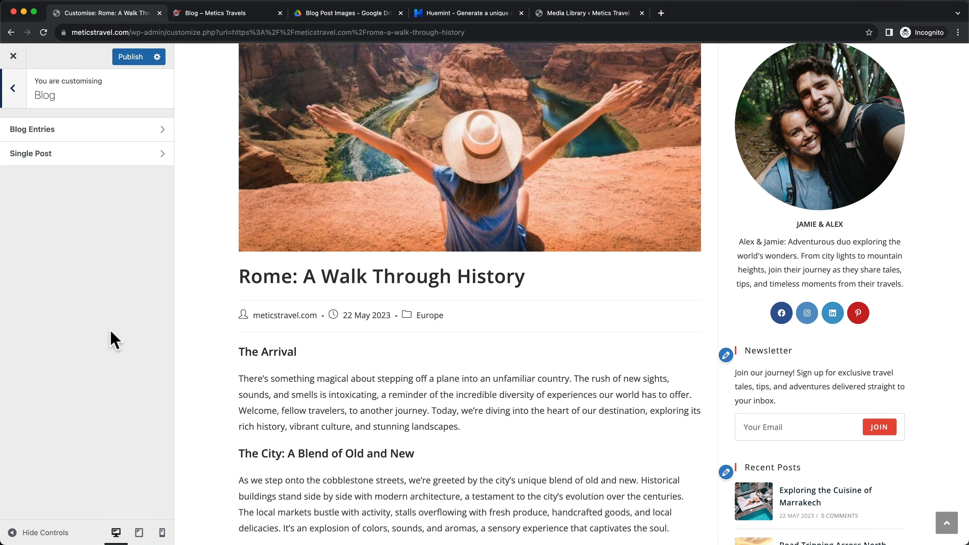
{"action": "left_click", "coordinate": [68, 160]}
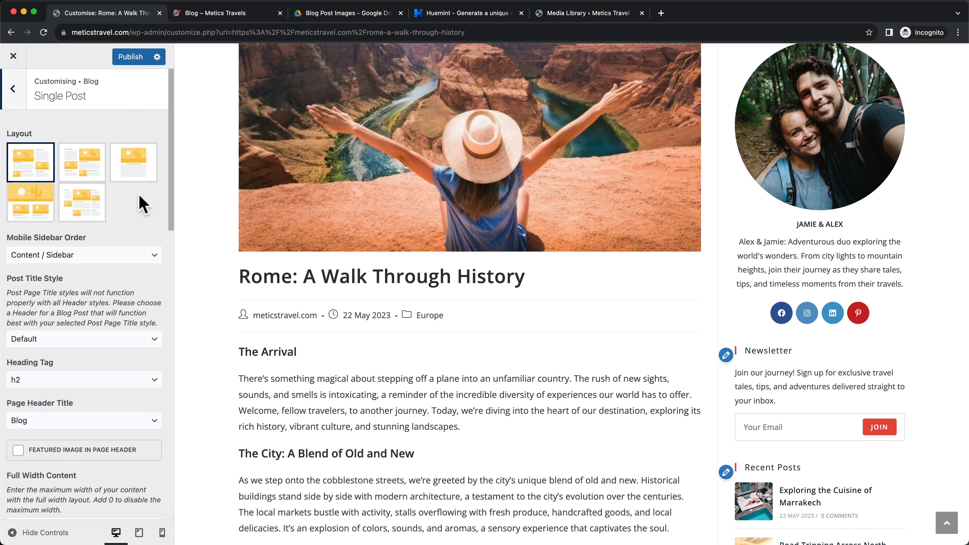
{"action": "scroll", "coordinate": [284, 321], "scroll_direction": "down", "scroll_amount": 2}
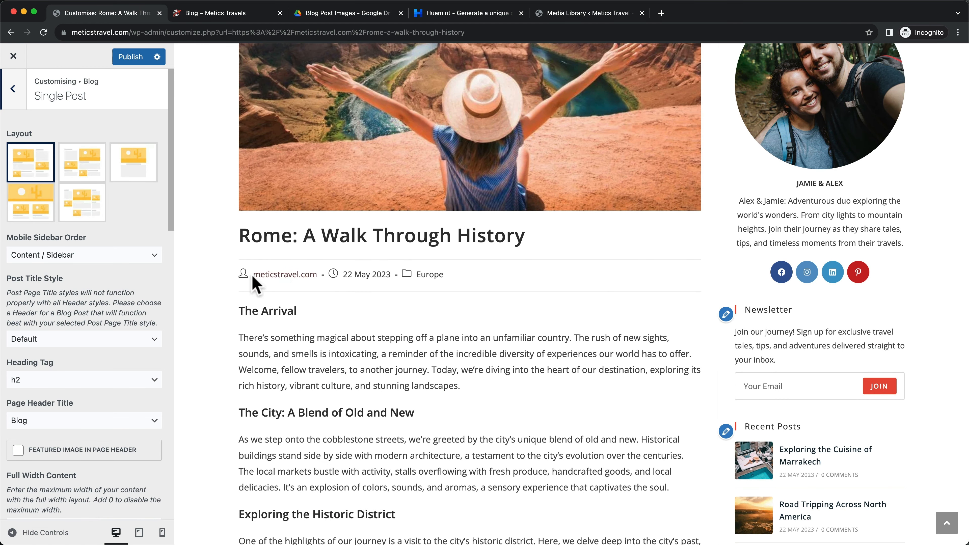
{"action": "scroll", "coordinate": [154, 225], "scroll_direction": "down", "scroll_amount": 15}
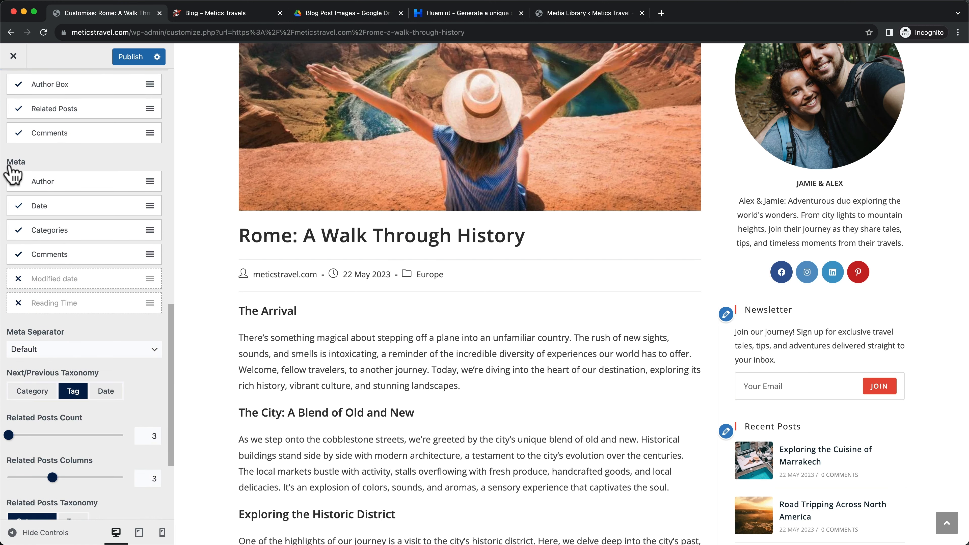
{"action": "scroll", "coordinate": [37, 171], "scroll_direction": "up", "scroll_amount": 1}
{"action": "scroll", "coordinate": [35, 164], "scroll_direction": "down", "scroll_amount": 1}
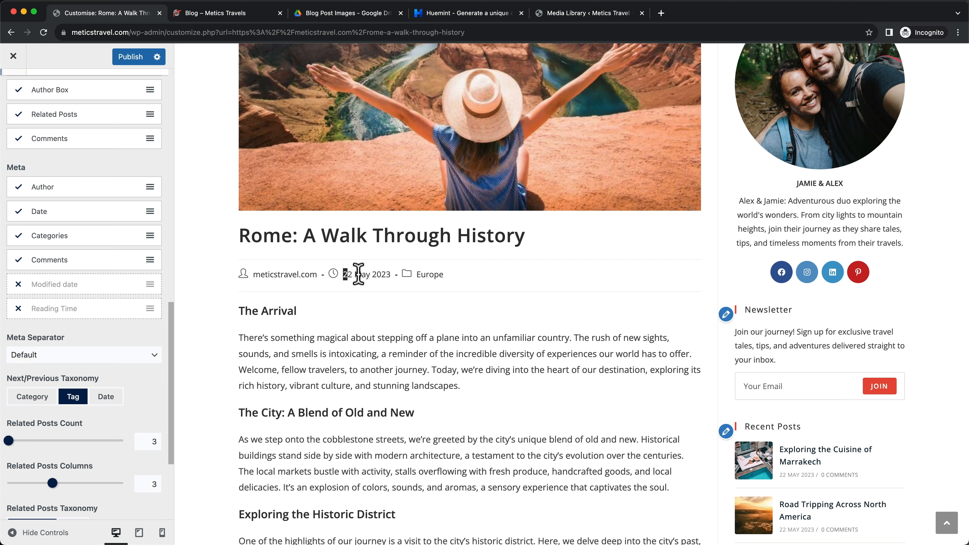
{"action": "left_click_drag", "start_coordinate": [359, 275], "coordinate": [393, 274]}
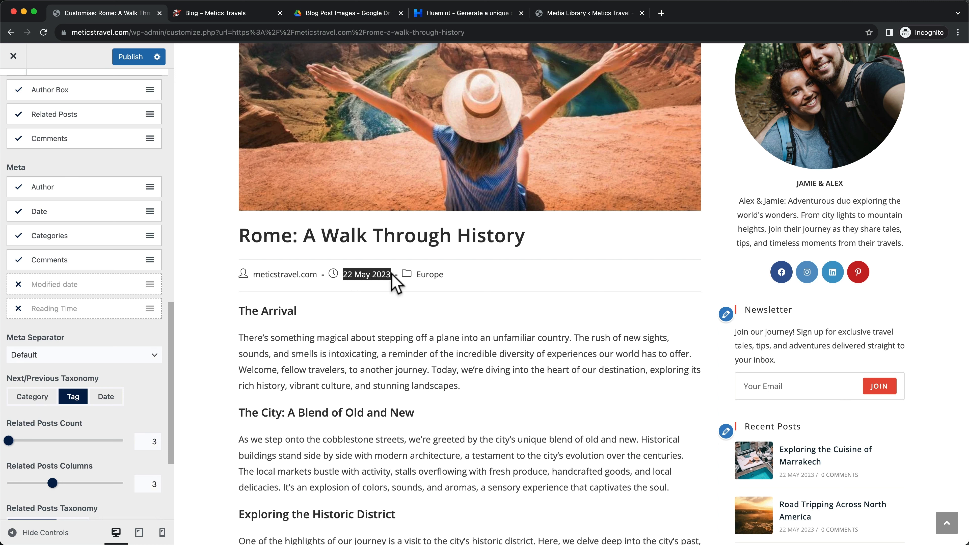
{"action": "left_click", "coordinate": [350, 274]}
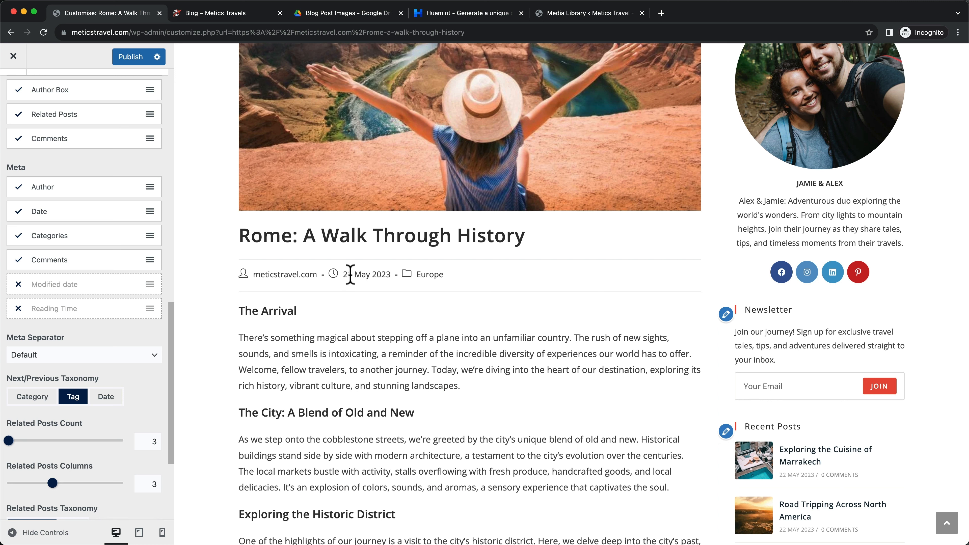
Hide the publish date, show the last modified date in post meta, and publish
{"action": "left_click", "coordinate": [19, 212]}
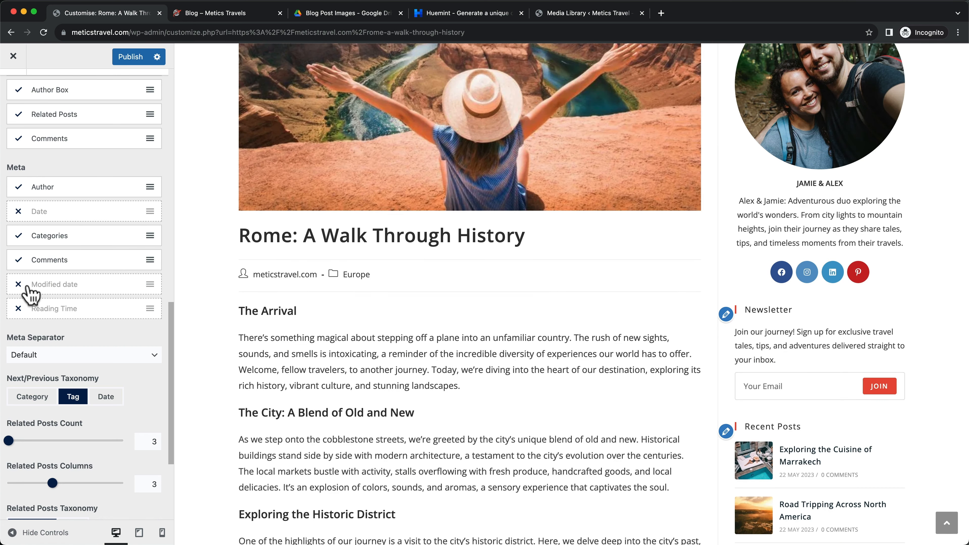
{"action": "left_click", "coordinate": [18, 285]}
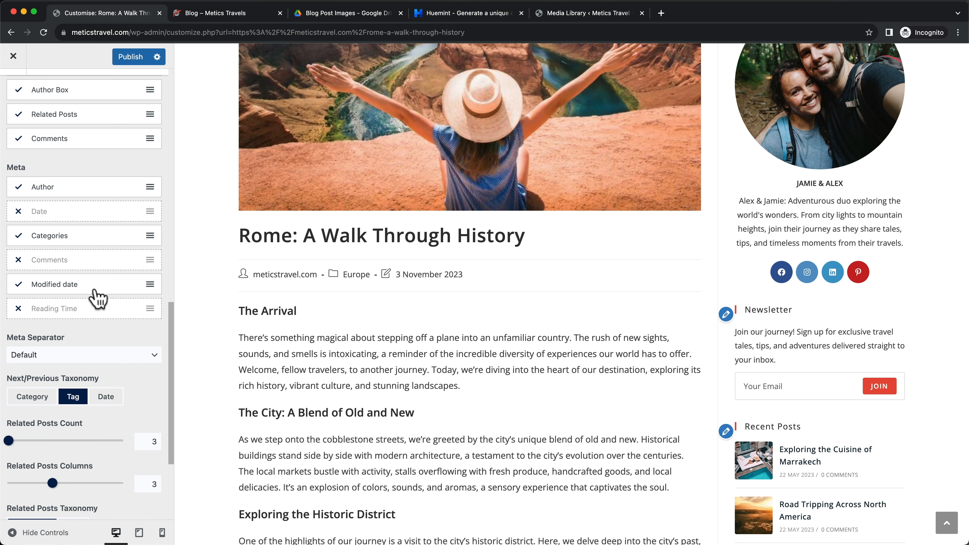
{"action": "scroll", "coordinate": [228, 306], "scroll_direction": "down", "scroll_amount": 1}
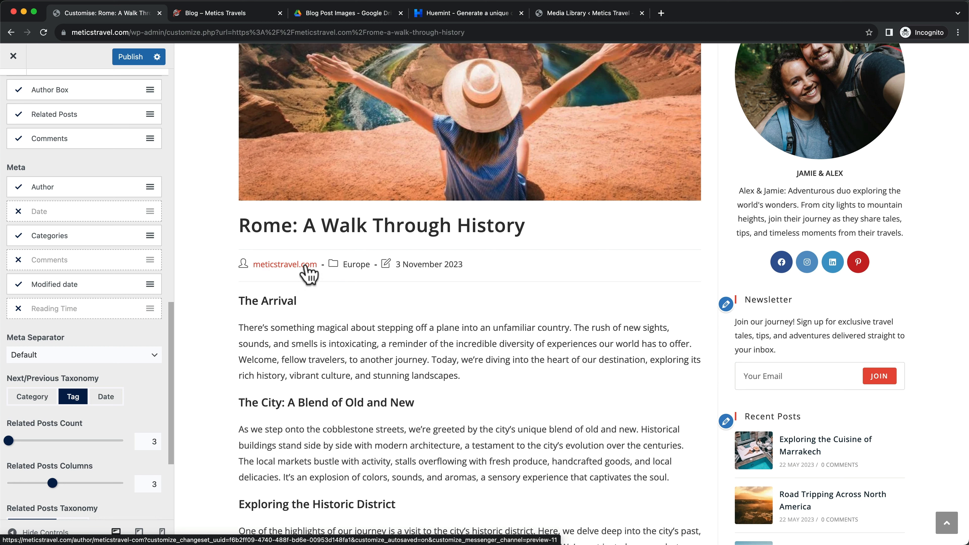
{"action": "left_click", "coordinate": [125, 59]}
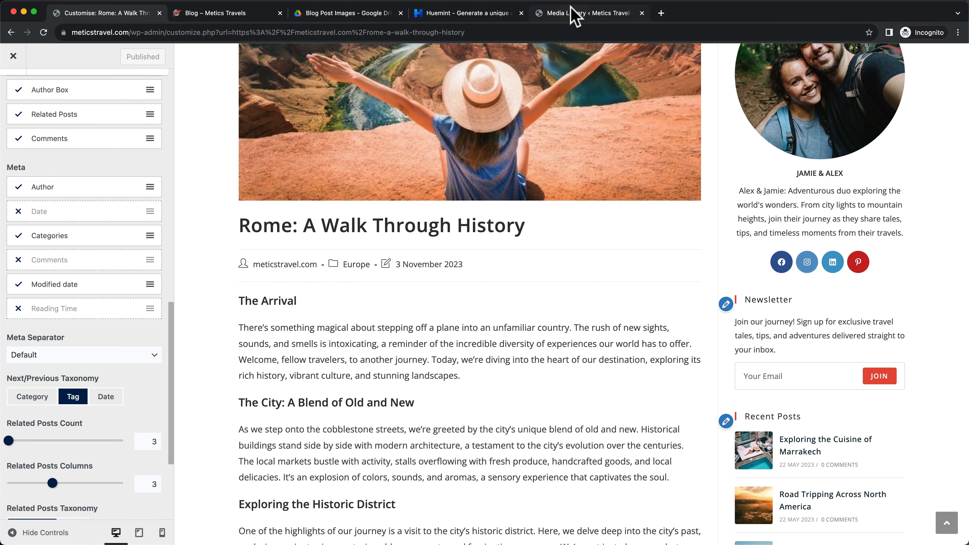
{"action": "left_click_drag", "start_coordinate": [569, 11], "coordinate": [108, 23]}
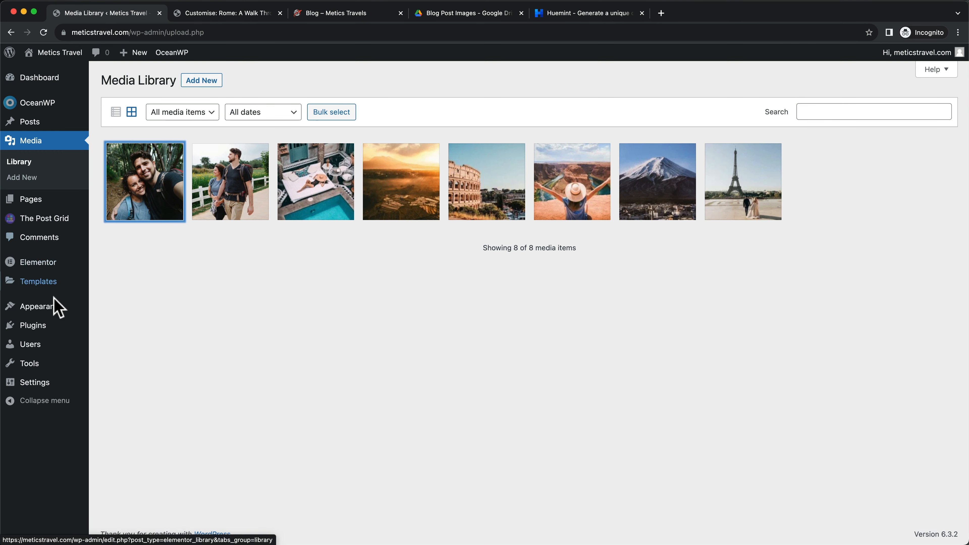
Open the account's profile for editing from the Users list
{"action": "mouse_move", "coordinate": [37, 346]}
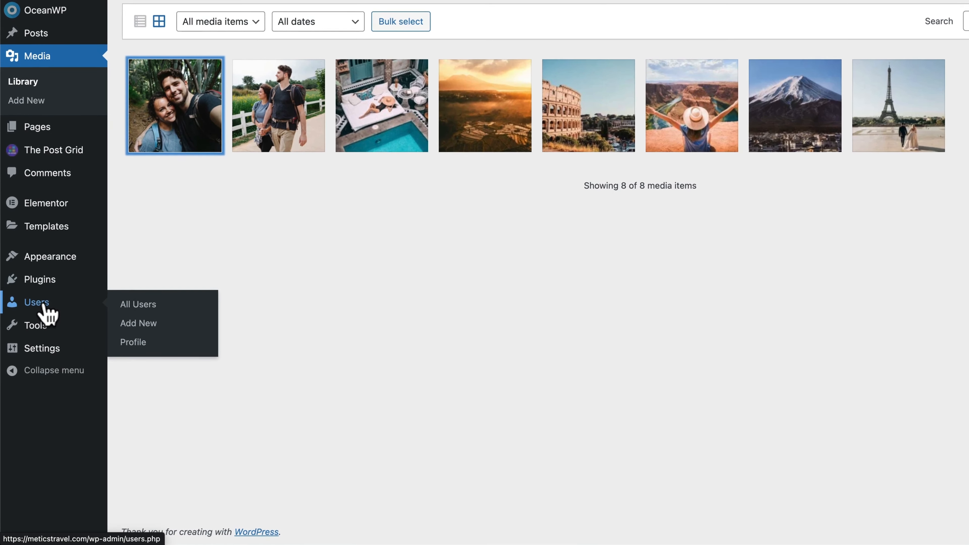
{"action": "left_click", "coordinate": [44, 308]}
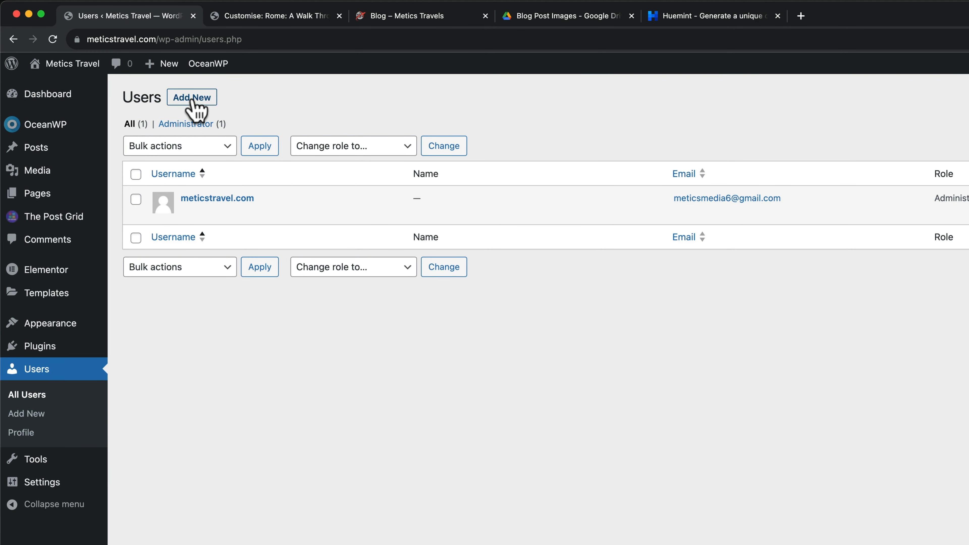
{"action": "left_click", "coordinate": [214, 200]}
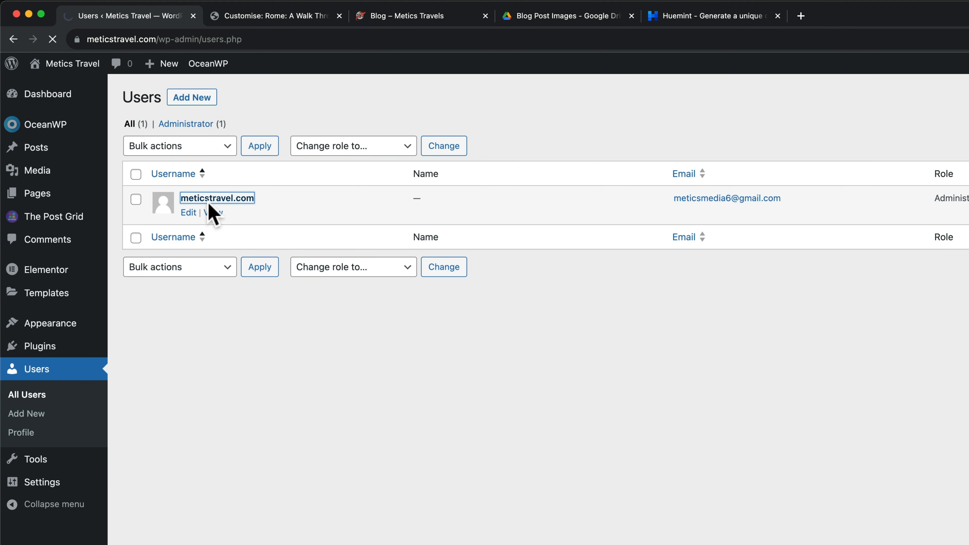
{"action": "scroll", "coordinate": [490, 260], "scroll_direction": "down", "scroll_amount": 8}
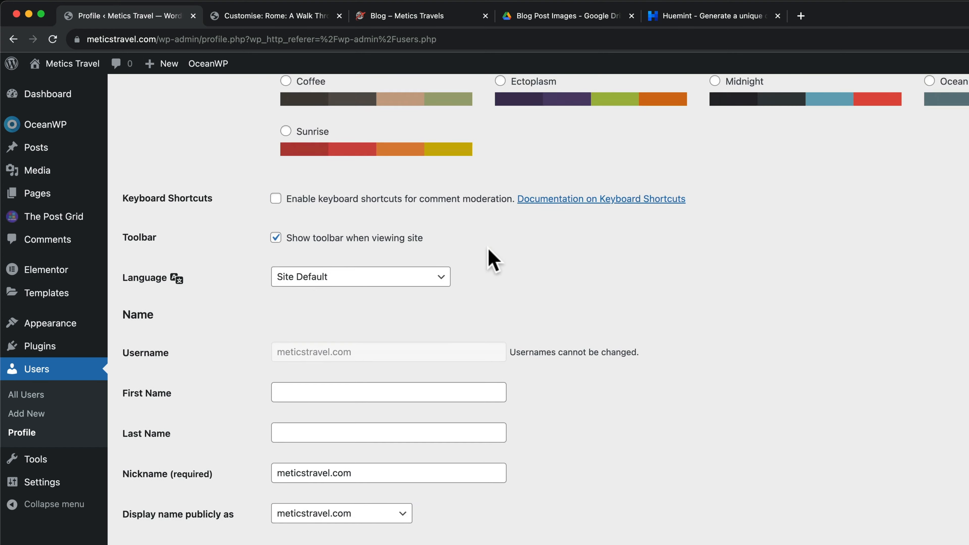
{"action": "scroll", "coordinate": [492, 259], "scroll_direction": "down", "scroll_amount": 5}
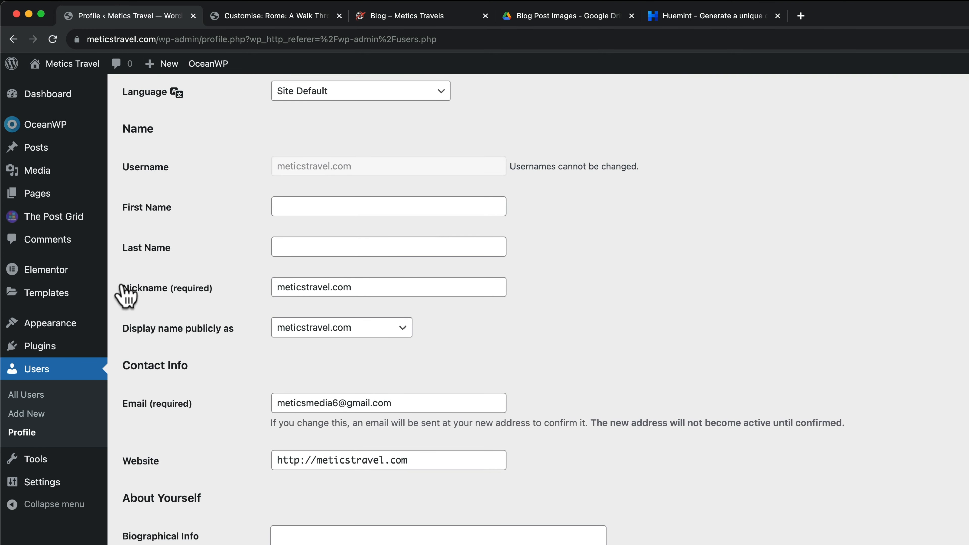
Change the nickname to the author's first name, make it the public display name, and save
{"action": "left_click_drag", "start_coordinate": [381, 294], "coordinate": [267, 294]}
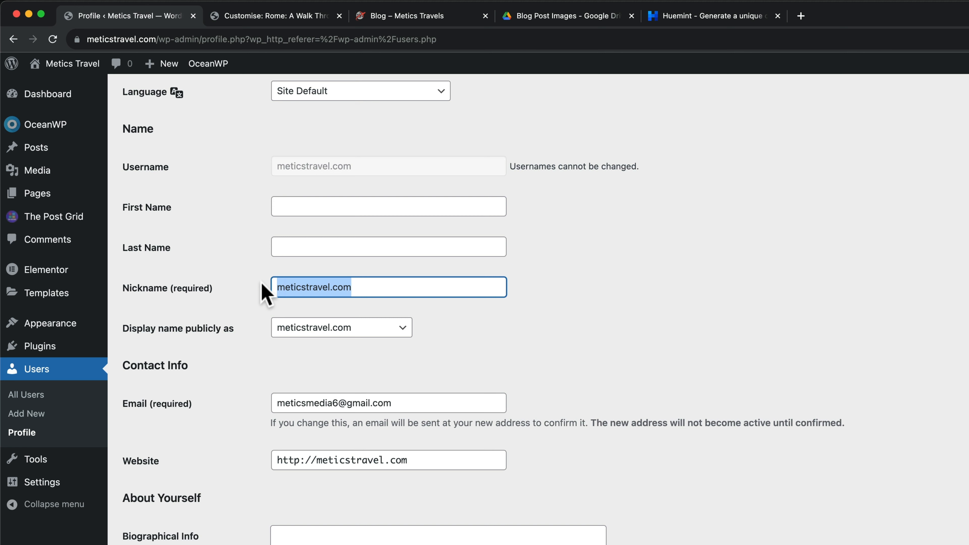
{"action": "type", "text": "L"}
{"action": "type", "text": "Alex"}
{"action": "key", "text": "Tab"}
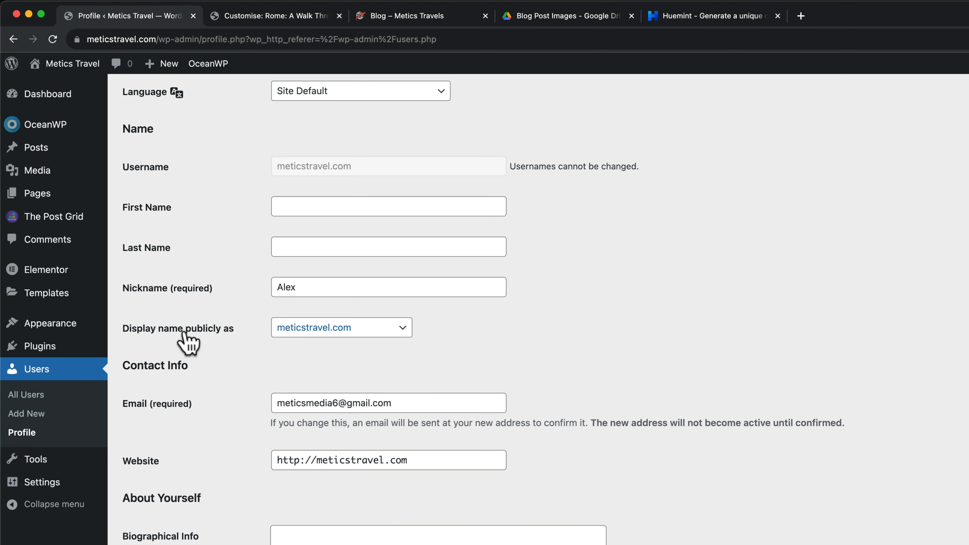
{"action": "left_click", "coordinate": [336, 329]}
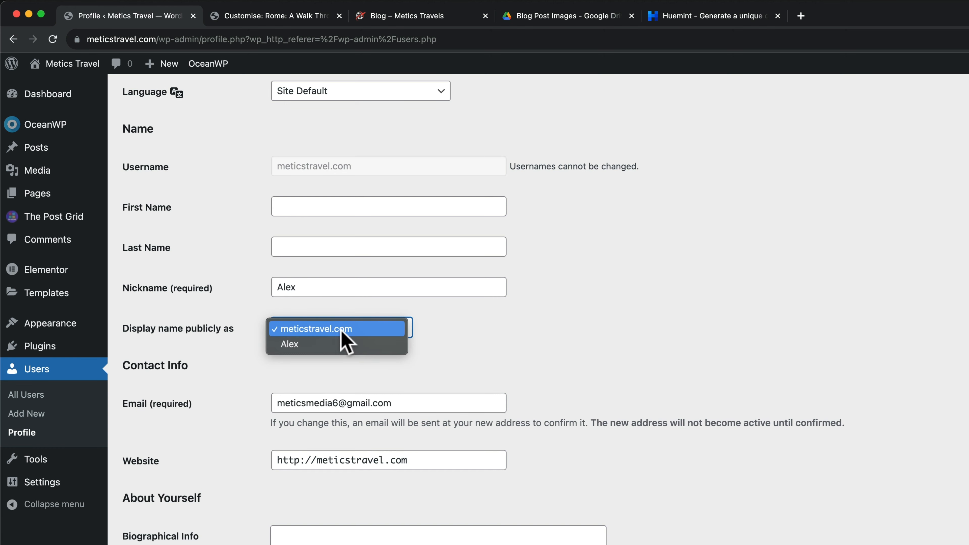
{"action": "left_click", "coordinate": [296, 345]}
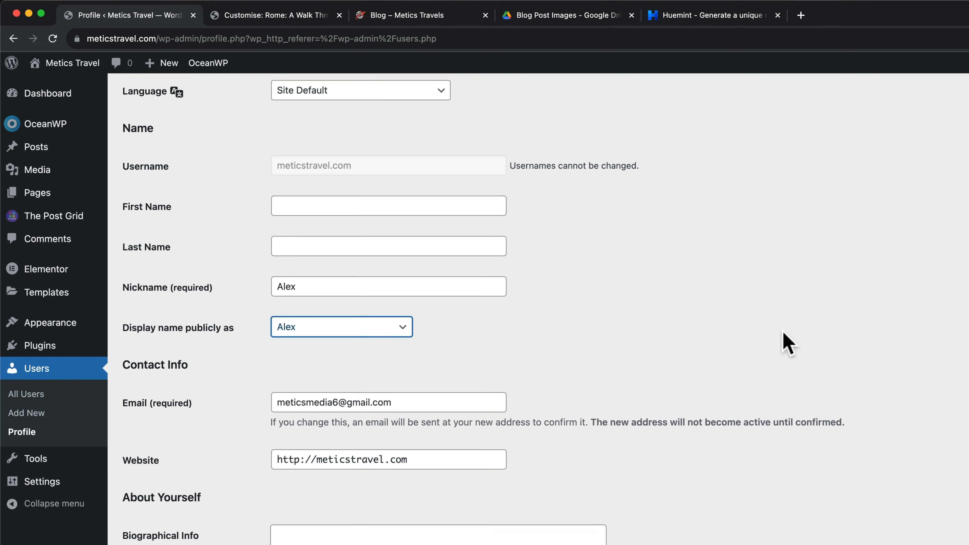
{"action": "scroll", "coordinate": [717, 357], "scroll_direction": "down", "scroll_amount": 12}
{"action": "left_click", "coordinate": [181, 472]}
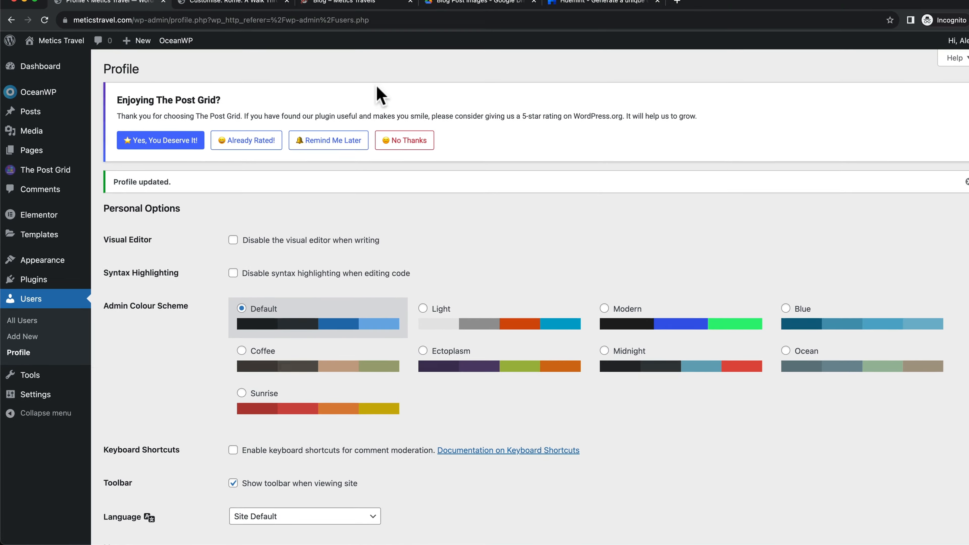
{"action": "left_click", "coordinate": [234, 16]}
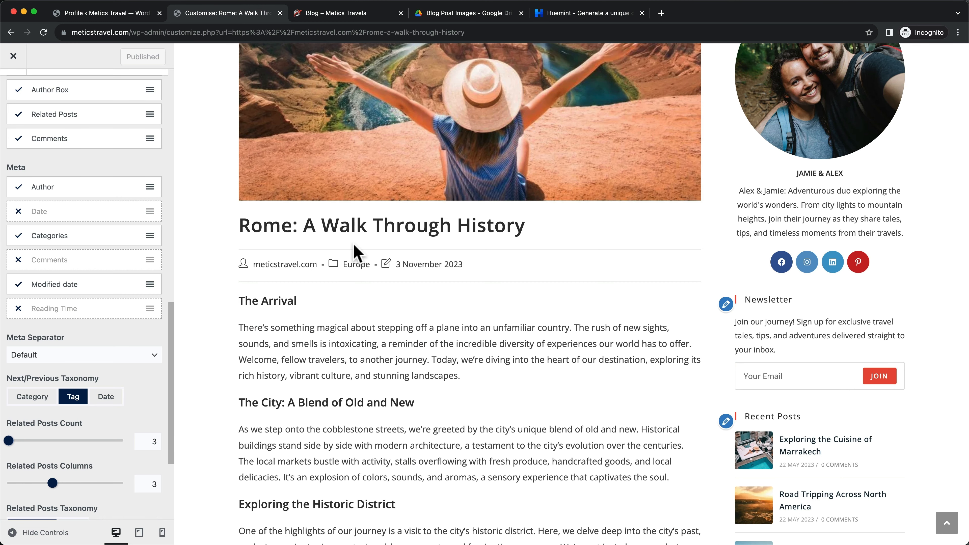
{"action": "scroll", "coordinate": [354, 191], "scroll_direction": "up", "scroll_amount": 2}
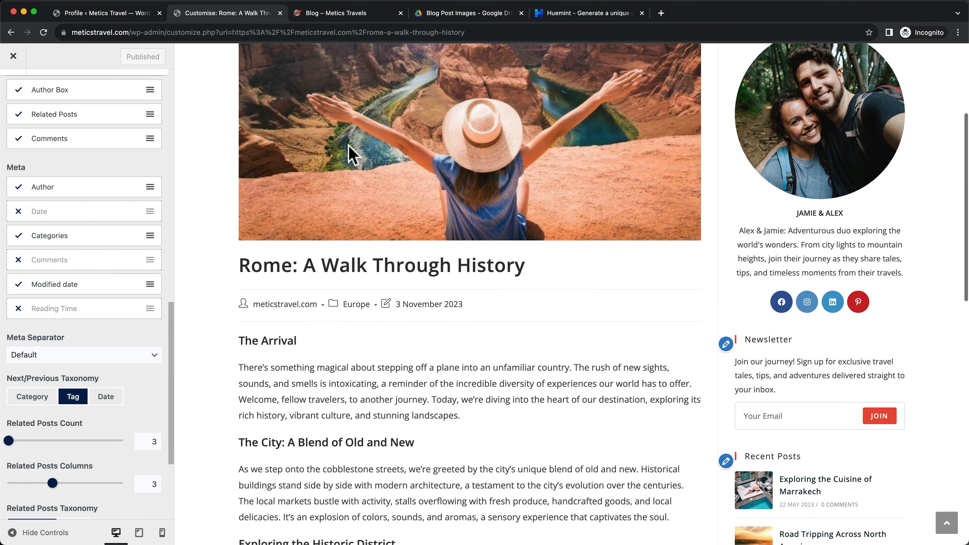
Reload the Customizer so the Rome post preview shows the updated author byline
{"action": "left_click", "coordinate": [44, 33]}
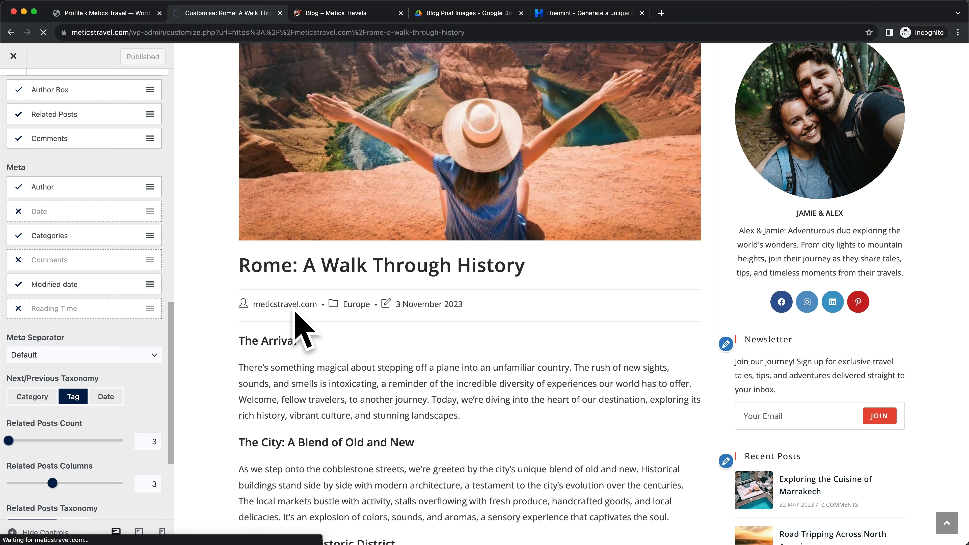
{"action": "scroll", "coordinate": [633, 438], "scroll_direction": "down", "scroll_amount": 4}
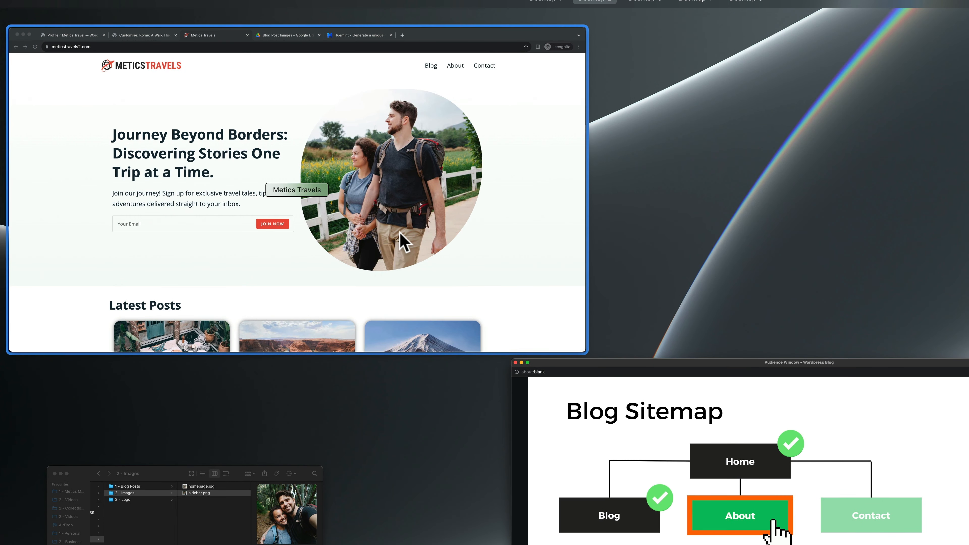
Review the live Metics Travels About page, then return to the WordPress Profile screen
{"action": "left_click", "coordinate": [403, 243]}
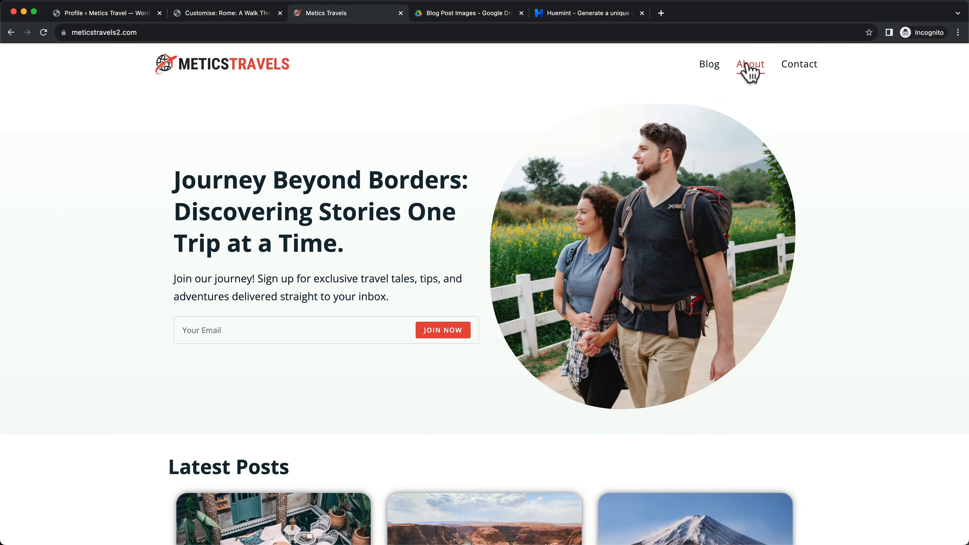
{"action": "left_click", "coordinate": [760, 69]}
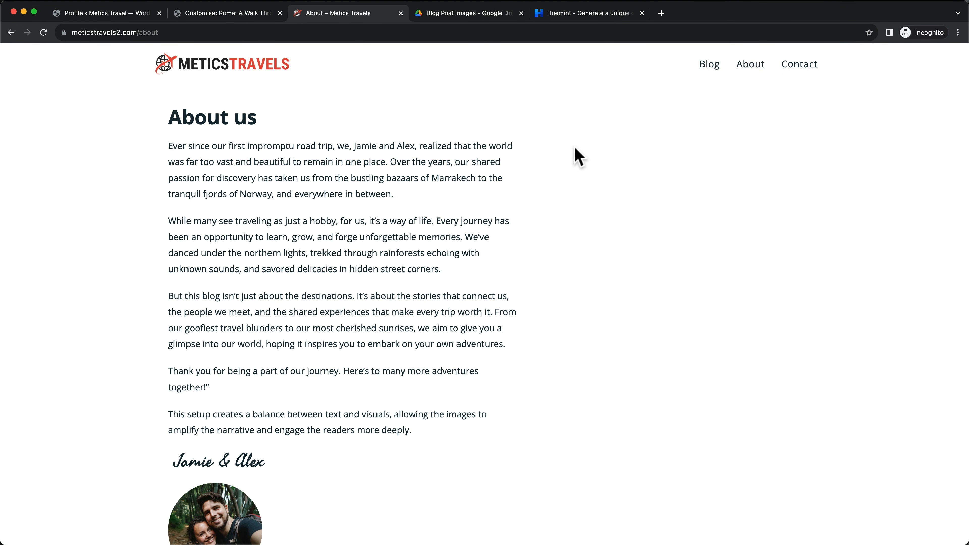
{"action": "scroll", "coordinate": [557, 177], "scroll_direction": "down", "scroll_amount": 2}
{"action": "left_click_drag", "start_coordinate": [182, 88], "coordinate": [298, 129]}
{"action": "scroll", "coordinate": [298, 134], "scroll_direction": "down", "scroll_amount": 5}
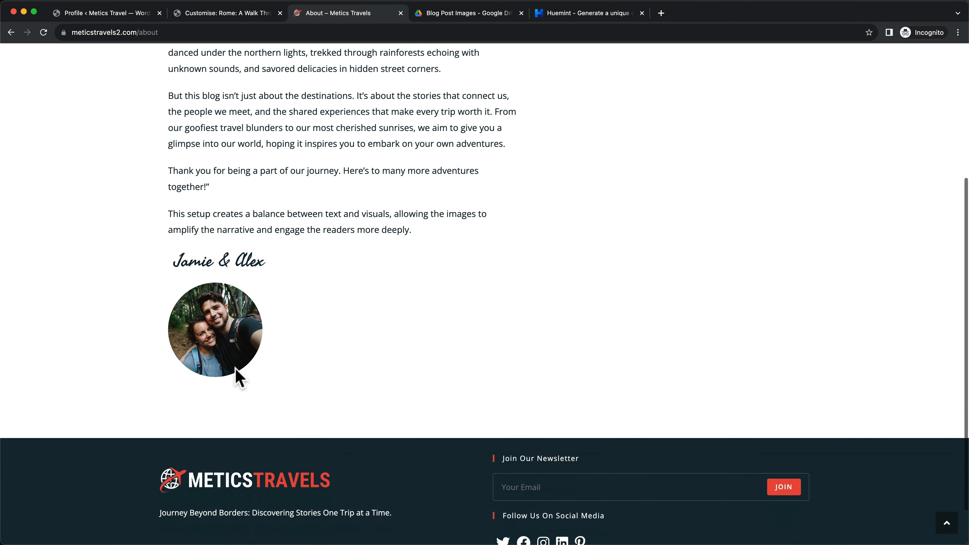
{"action": "scroll", "coordinate": [305, 329], "scroll_direction": "up", "scroll_amount": 6}
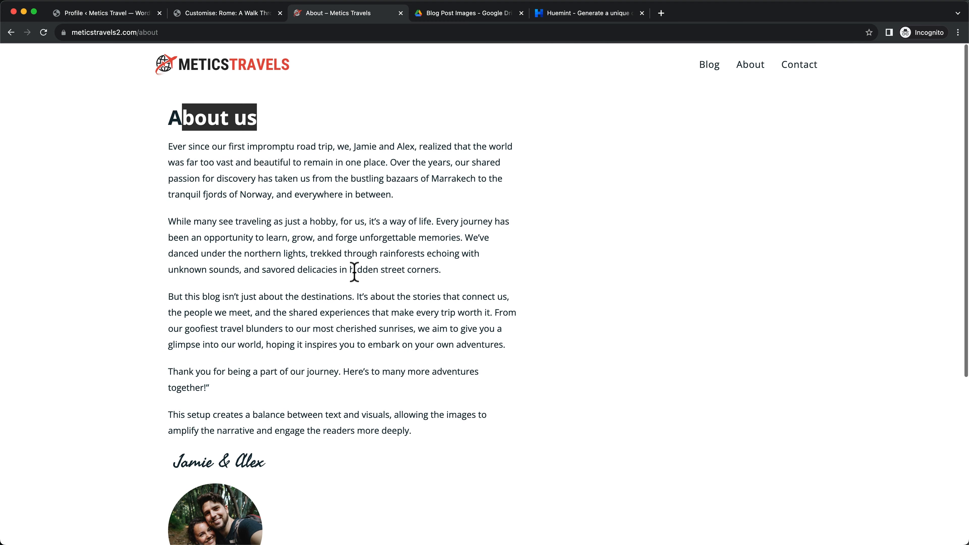
{"action": "left_click", "coordinate": [121, 16]}
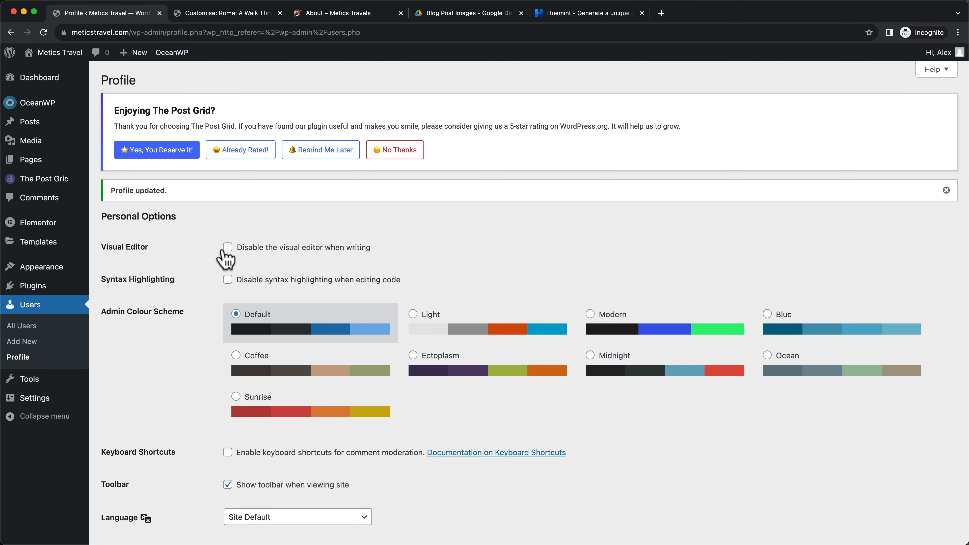
Create a new page titled About
{"action": "left_click", "coordinate": [45, 164]}
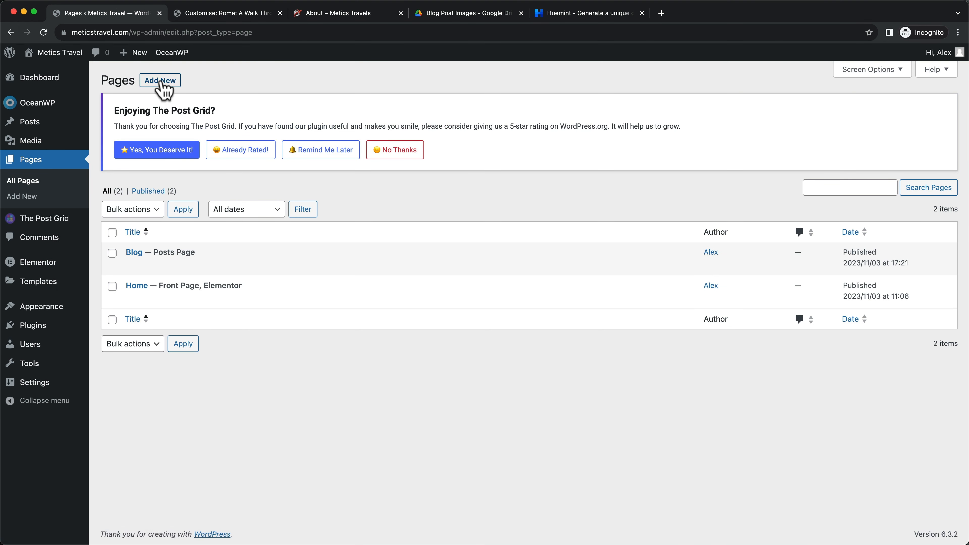
{"action": "left_click", "coordinate": [162, 82]}
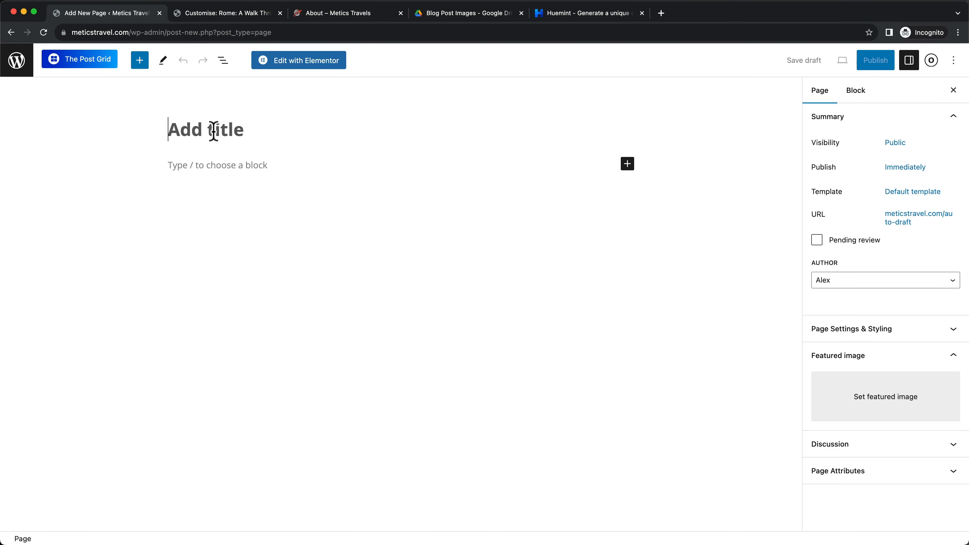
{"action": "type", "text": "About"}
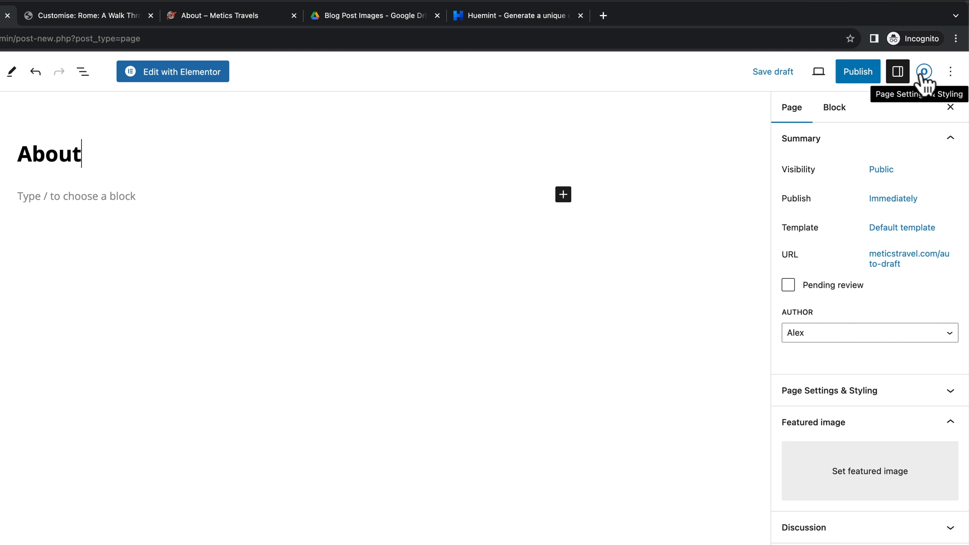
Set the page to 100% Full Width with no padding and hidden title, then publish it
{"action": "left_click", "coordinate": [925, 73]}
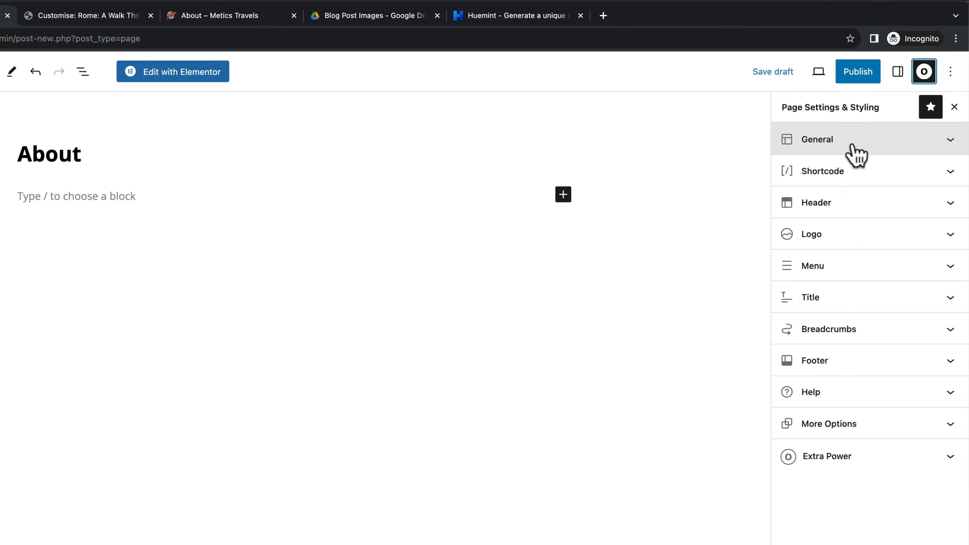
{"action": "left_click", "coordinate": [855, 152]}
{"action": "left_click", "coordinate": [828, 197]}
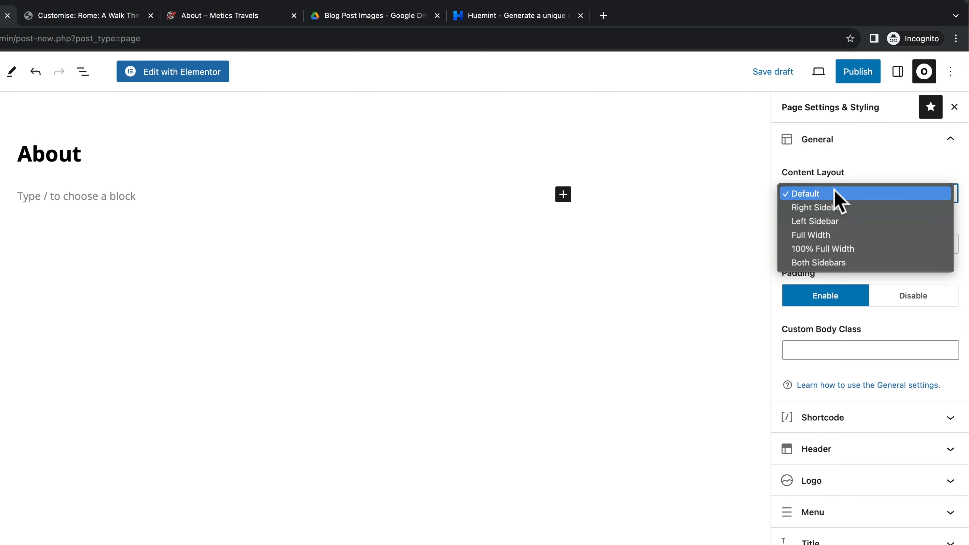
{"action": "left_click", "coordinate": [849, 252]}
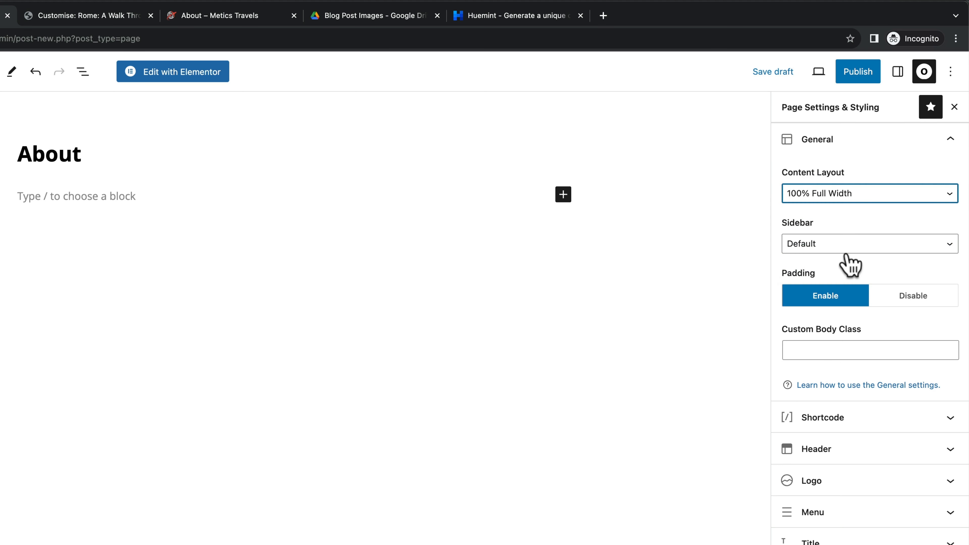
{"action": "left_click", "coordinate": [938, 300]}
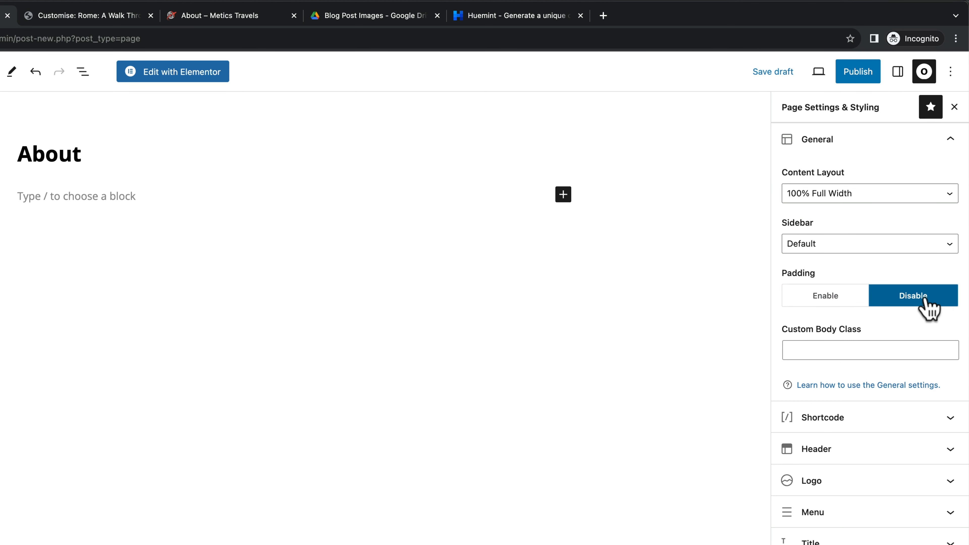
{"action": "left_click", "coordinate": [865, 540]}
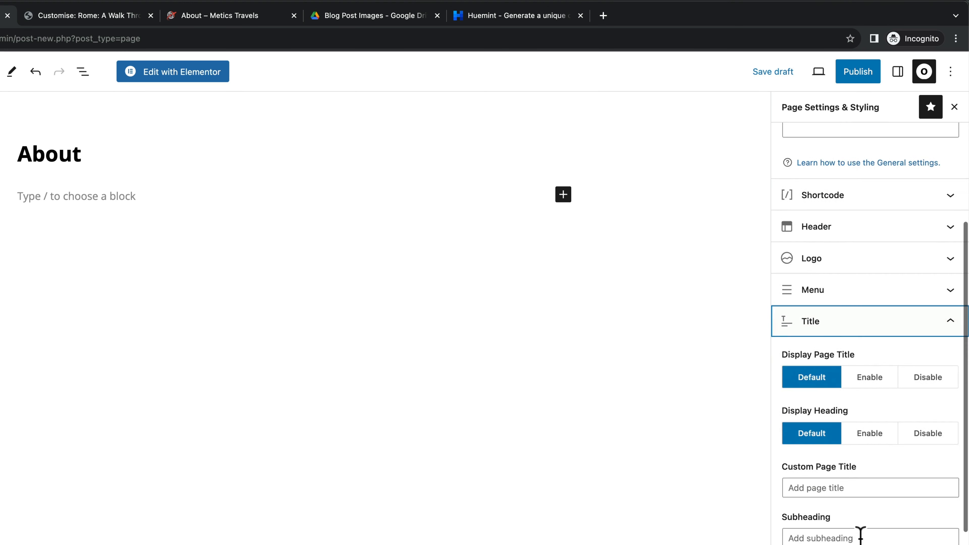
{"action": "left_click", "coordinate": [928, 371]}
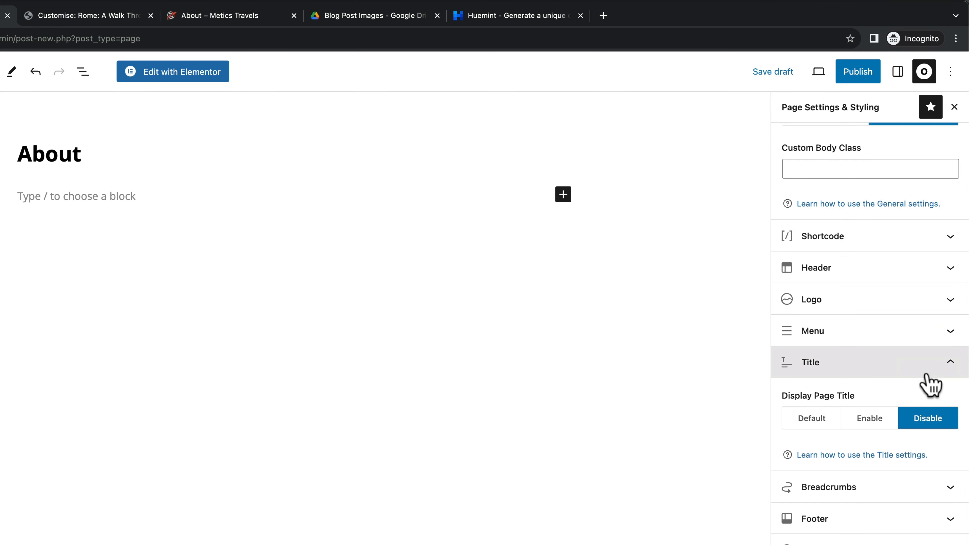
{"action": "left_click", "coordinate": [864, 80]}
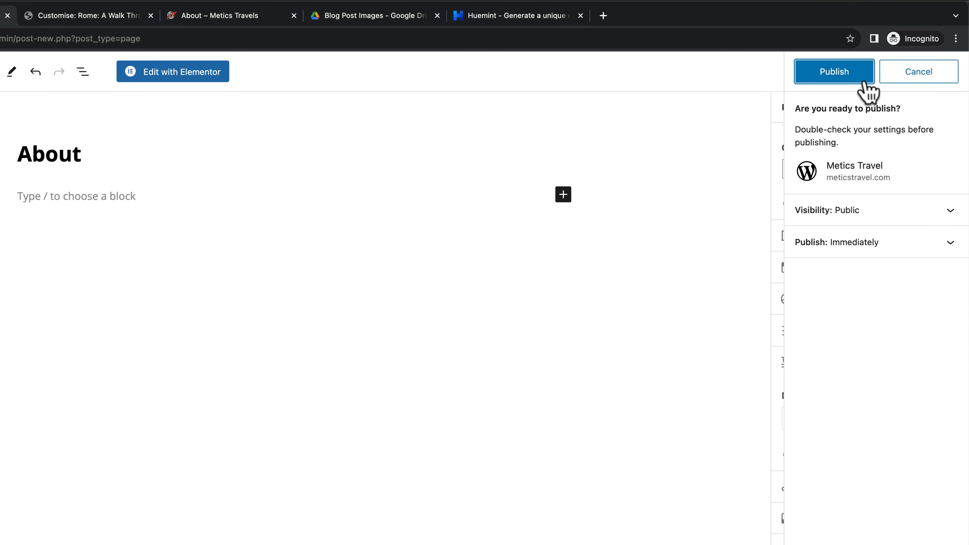
{"action": "left_click", "coordinate": [826, 77]}
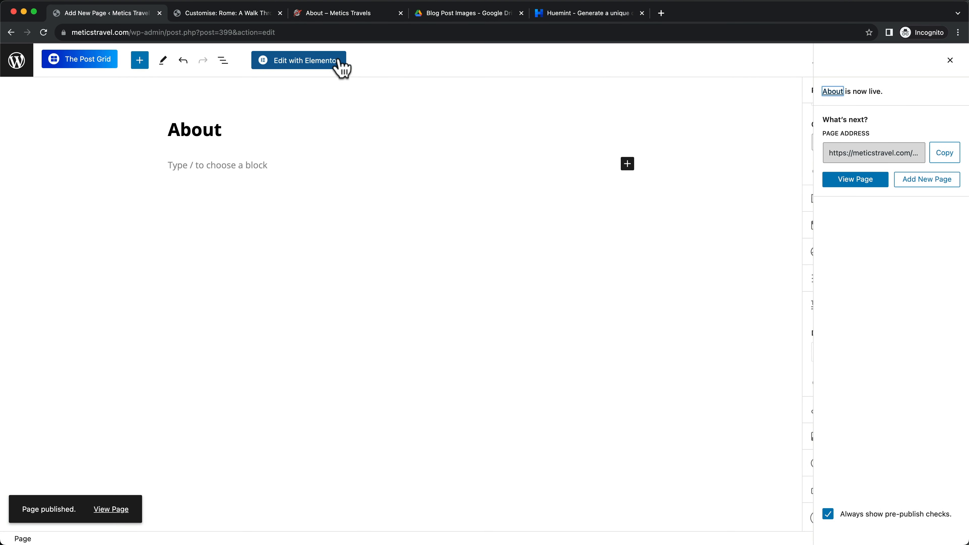
Open the page in Elementor, add a one-column section with a Heading widget, and clear its placeholder text
{"action": "left_click", "coordinate": [315, 75]}
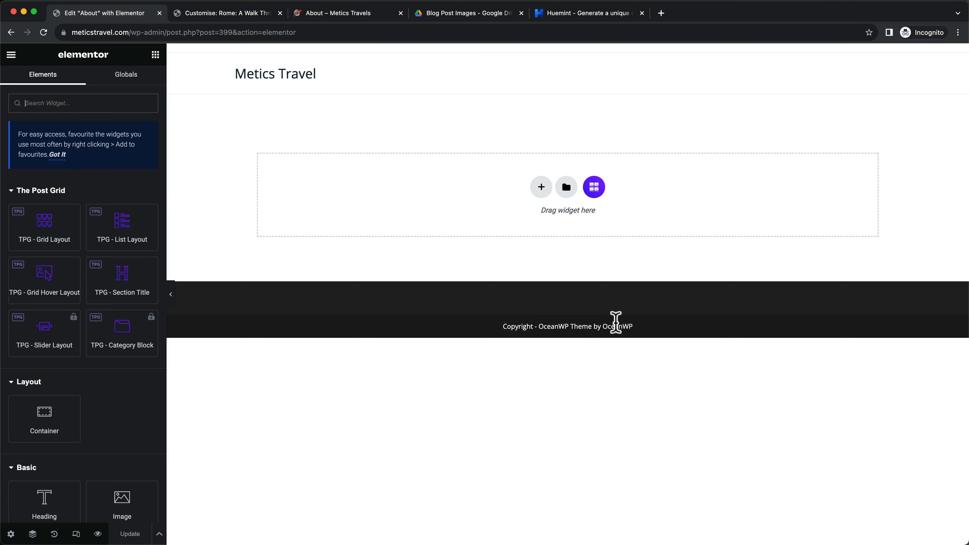
{"action": "left_click", "coordinate": [542, 188]}
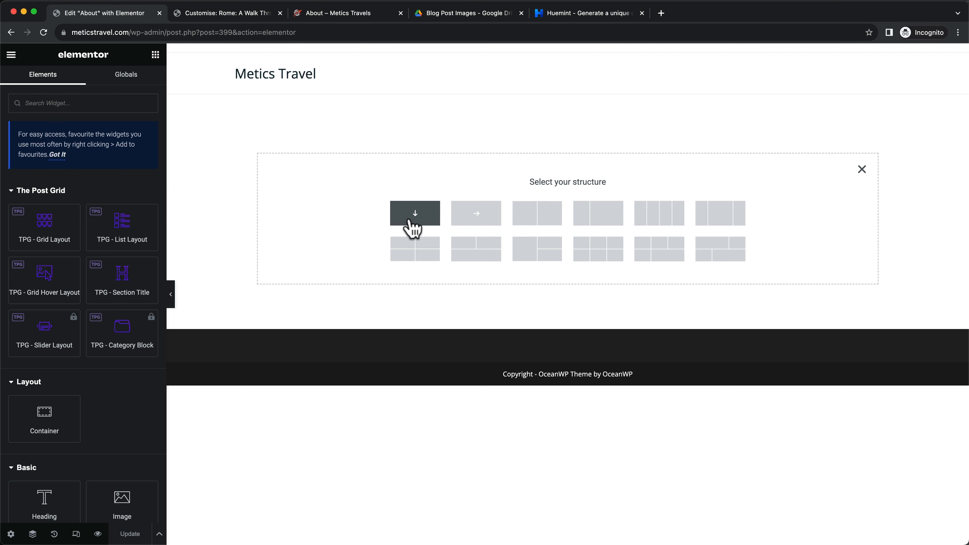
{"action": "left_click", "coordinate": [423, 225]}
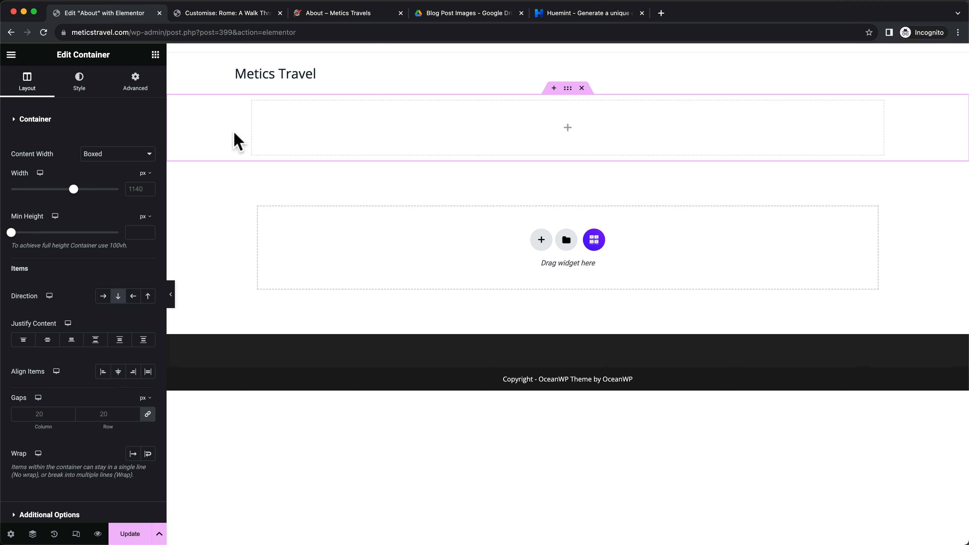
{"action": "left_click", "coordinate": [155, 54]}
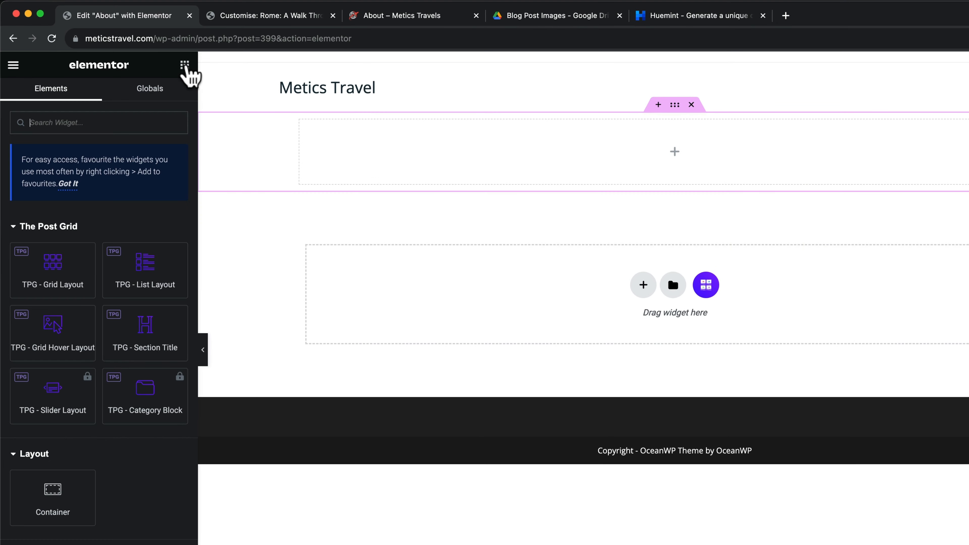
{"action": "scroll", "coordinate": [76, 405], "scroll_direction": "down", "scroll_amount": 5}
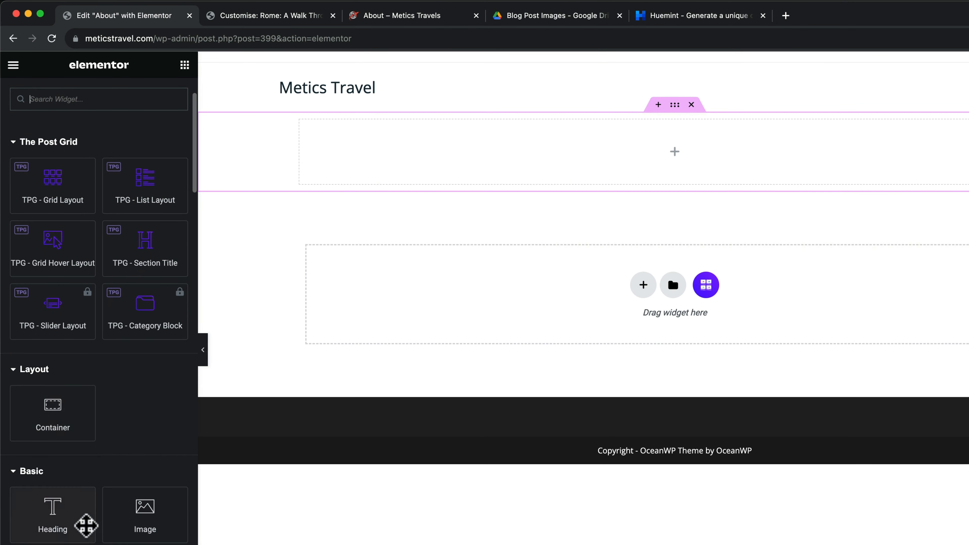
{"action": "left_click_drag", "start_coordinate": [87, 526], "coordinate": [663, 160]}
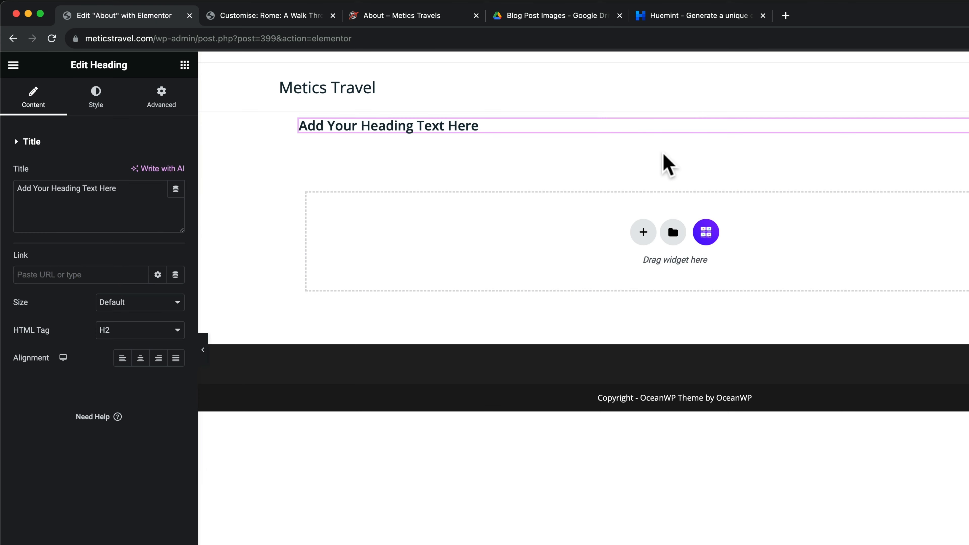
{"action": "left_click_drag", "start_coordinate": [147, 200], "coordinate": [22, 190]}
{"action": "key", "text": "BackSpace"}
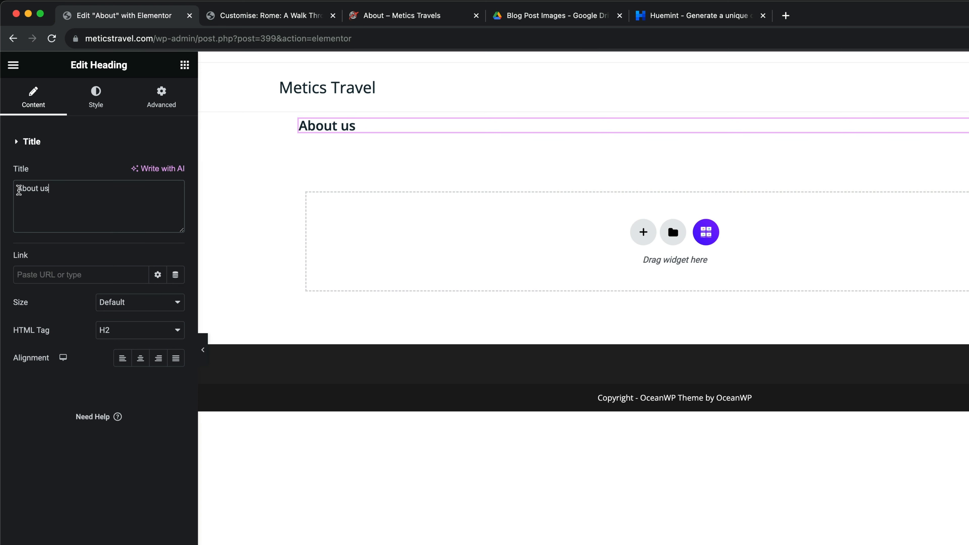
Style the heading at 36 px with 700 (Bold) font weight
{"action": "left_click", "coordinate": [95, 100]}
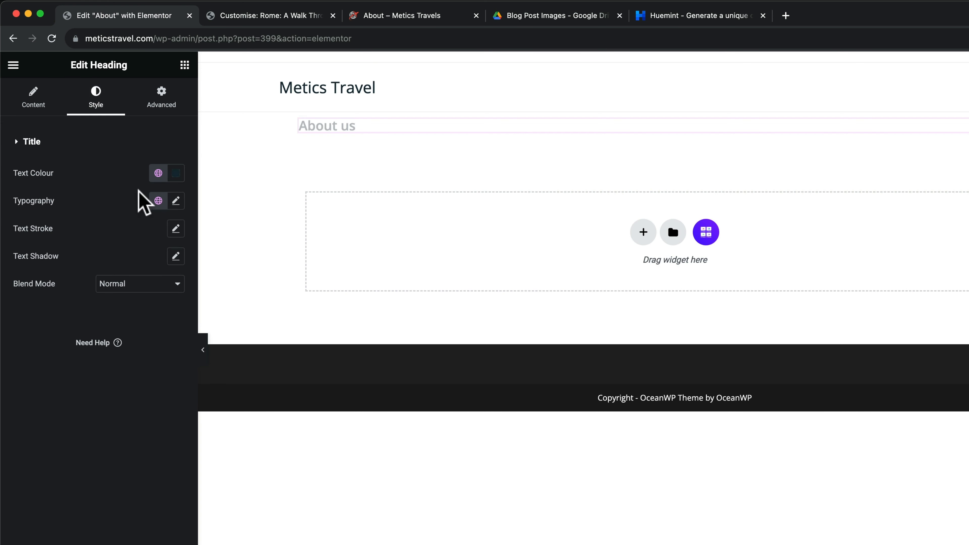
{"action": "left_click", "coordinate": [175, 201]}
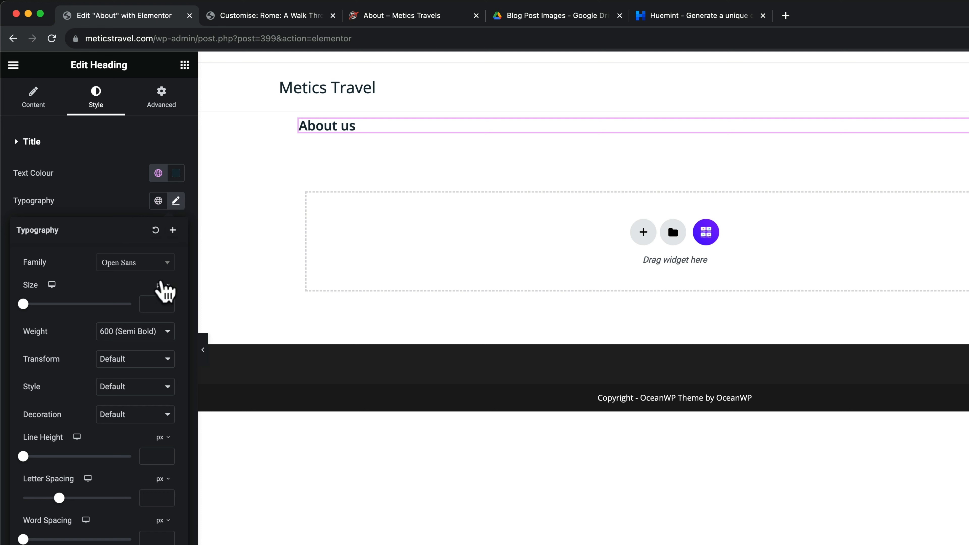
{"action": "left_click", "coordinate": [29, 304]}
{"action": "left_click_drag", "start_coordinate": [28, 304], "coordinate": [42, 304]}
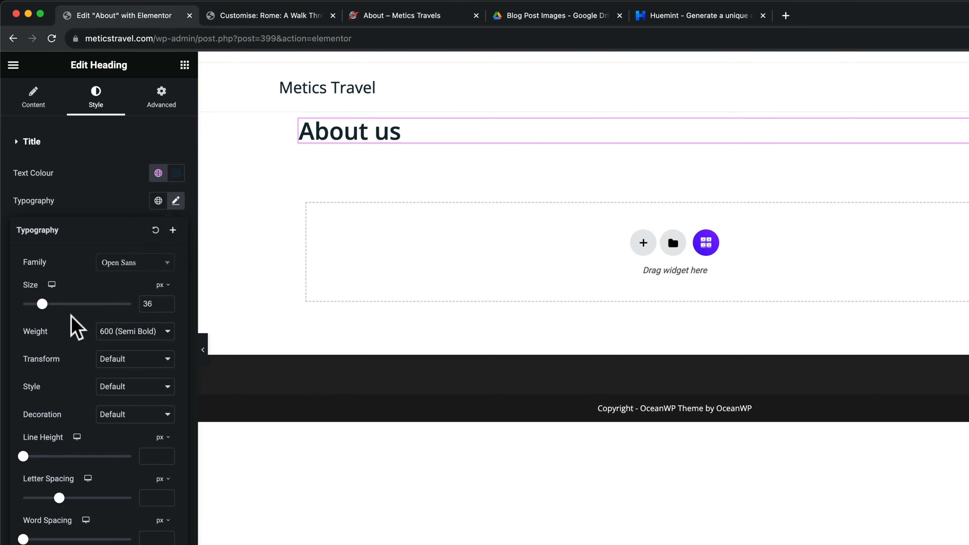
{"action": "left_click", "coordinate": [136, 341]}
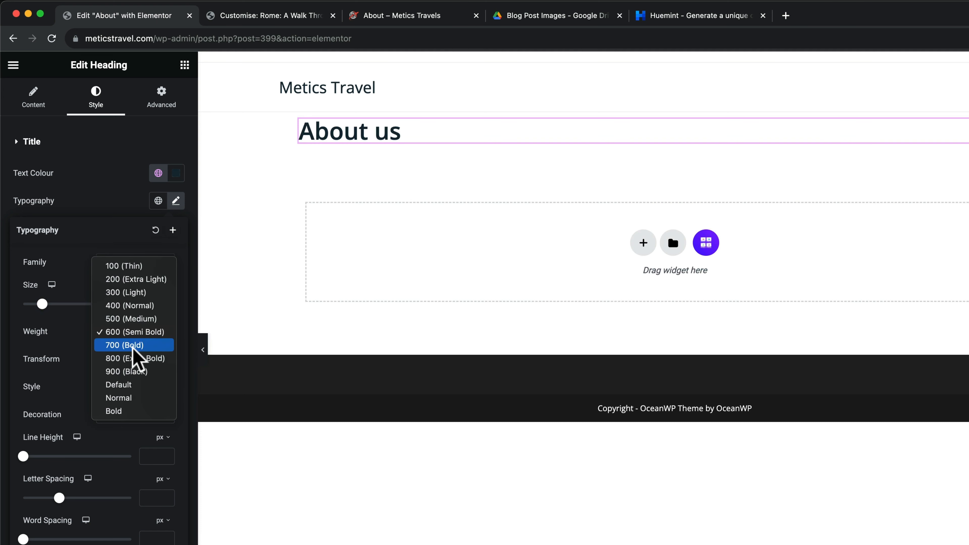
{"action": "left_click", "coordinate": [136, 345]}
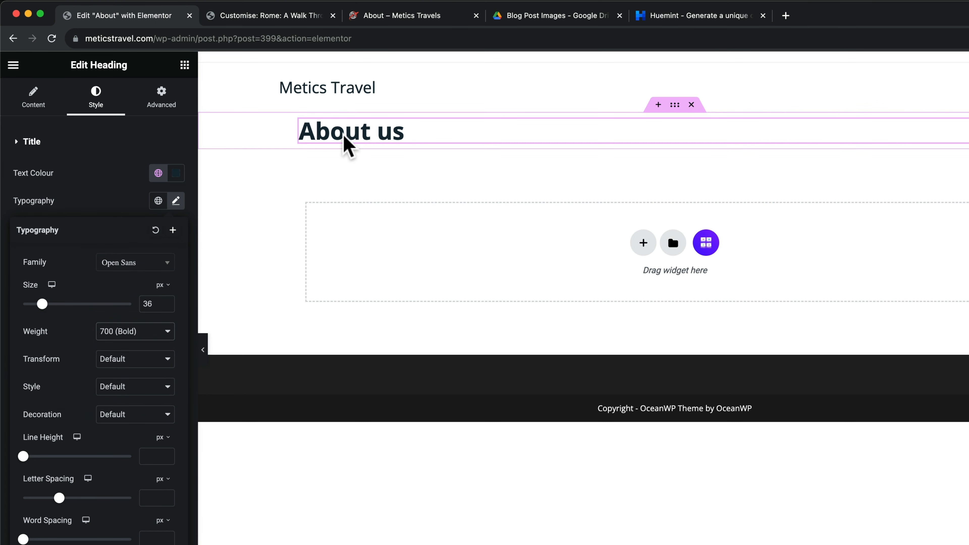
{"action": "left_click", "coordinate": [185, 65]}
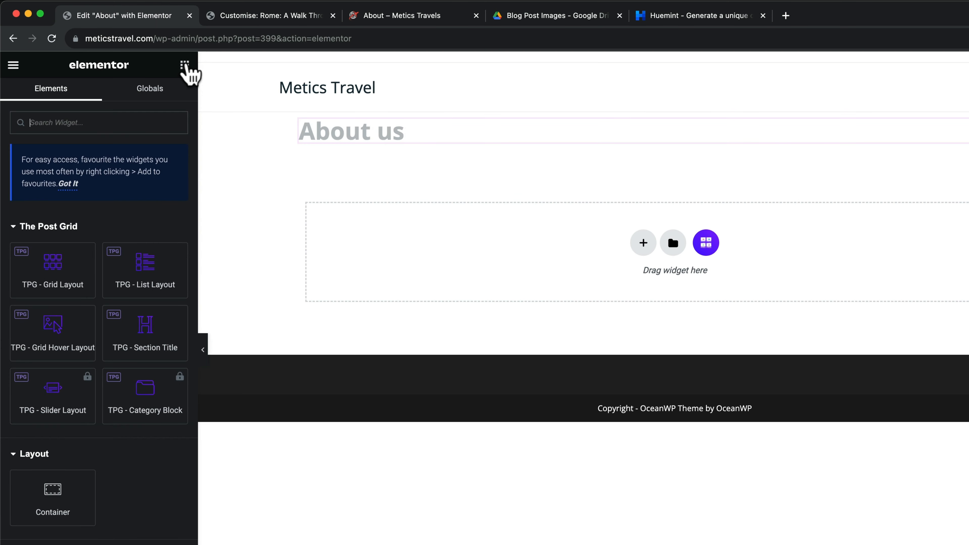
Add a Text Editor below the heading and paste the five paragraphs copied from the live About page
{"action": "scroll", "coordinate": [84, 357], "scroll_direction": "down", "scroll_amount": 3}
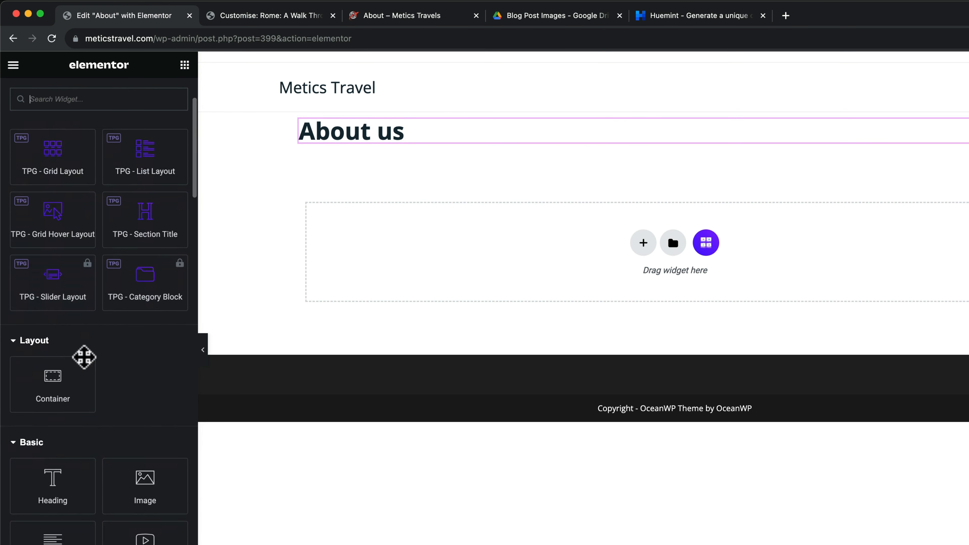
{"action": "scroll", "coordinate": [91, 307], "scroll_direction": "down", "scroll_amount": 3}
{"action": "left_click_drag", "start_coordinate": [91, 368], "coordinate": [417, 143]}
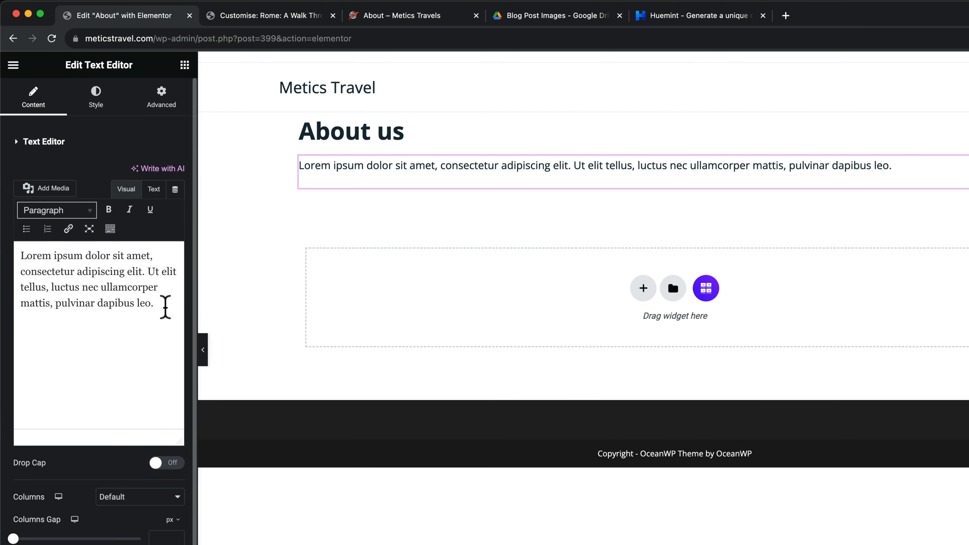
{"action": "left_click_drag", "start_coordinate": [165, 305], "coordinate": [20, 253]}
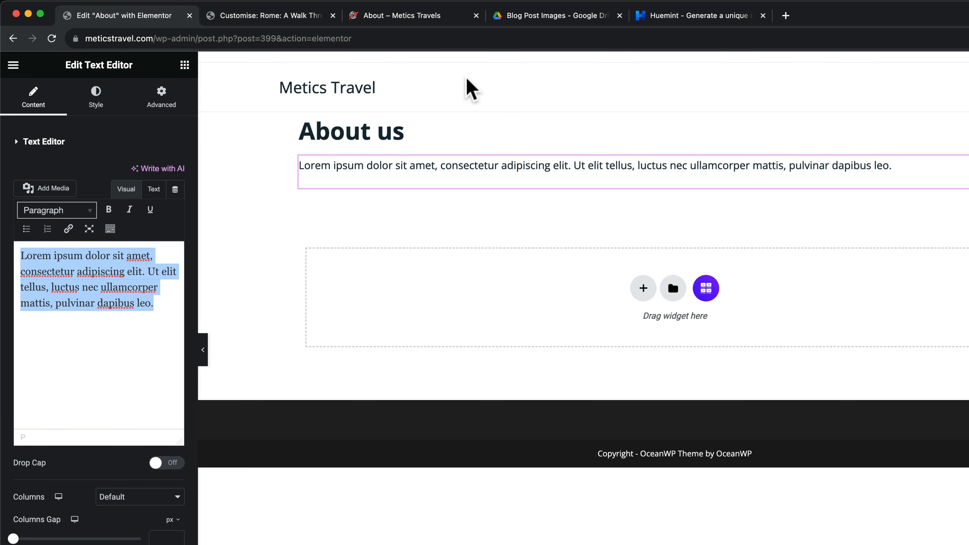
{"action": "left_click", "coordinate": [420, 16]}
{"action": "left_click", "coordinate": [206, 168]}
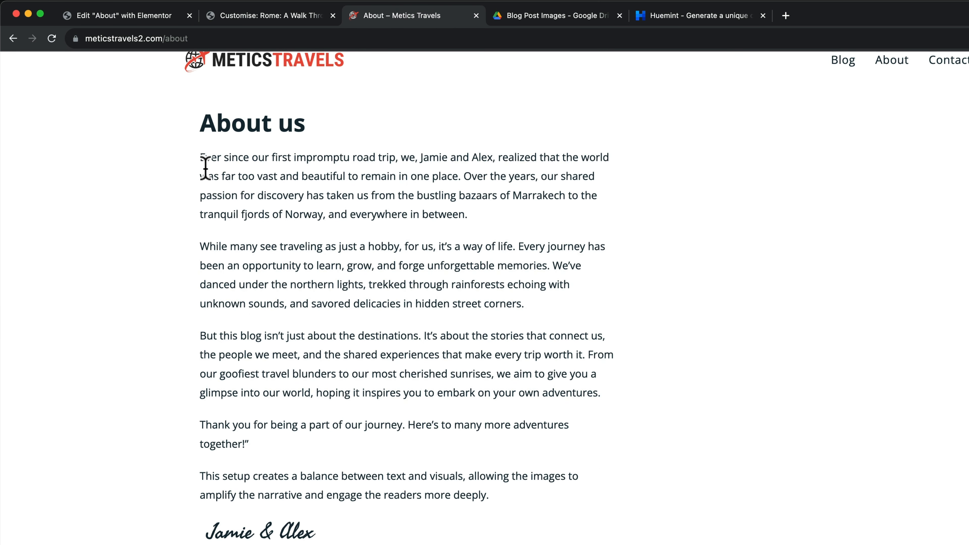
{"action": "left_click_drag", "start_coordinate": [200, 158], "coordinate": [489, 497]}
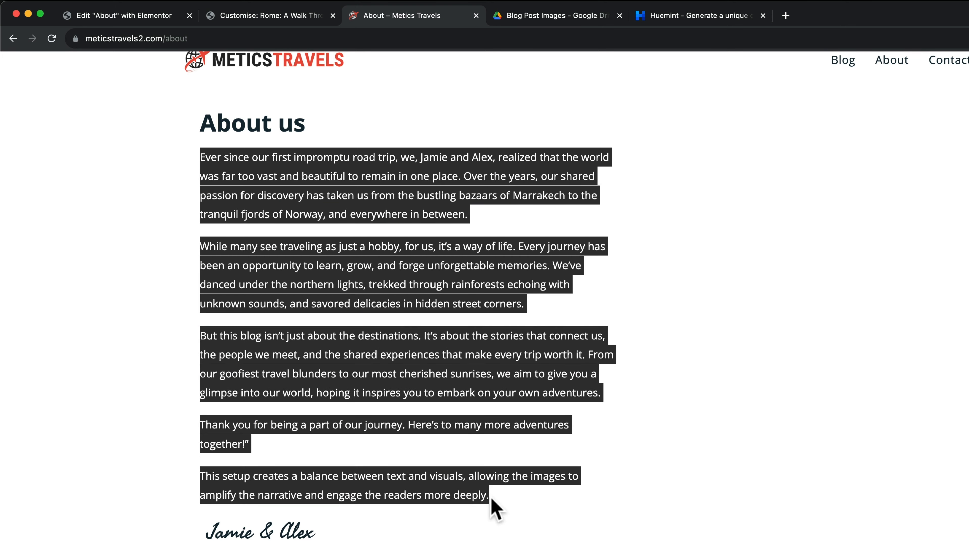
{"action": "left_click", "coordinate": [156, 17]}
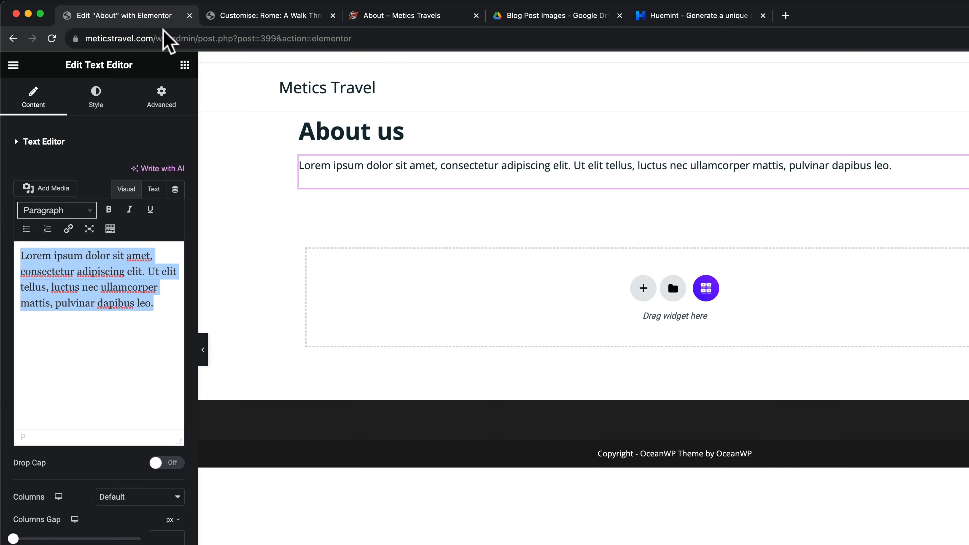
{"action": "key", "text": "super+v"}
Bold the second paragraph's opening sentence and narrow the text block to about half width
{"action": "scroll", "coordinate": [139, 329], "scroll_direction": "up", "scroll_amount": 10}
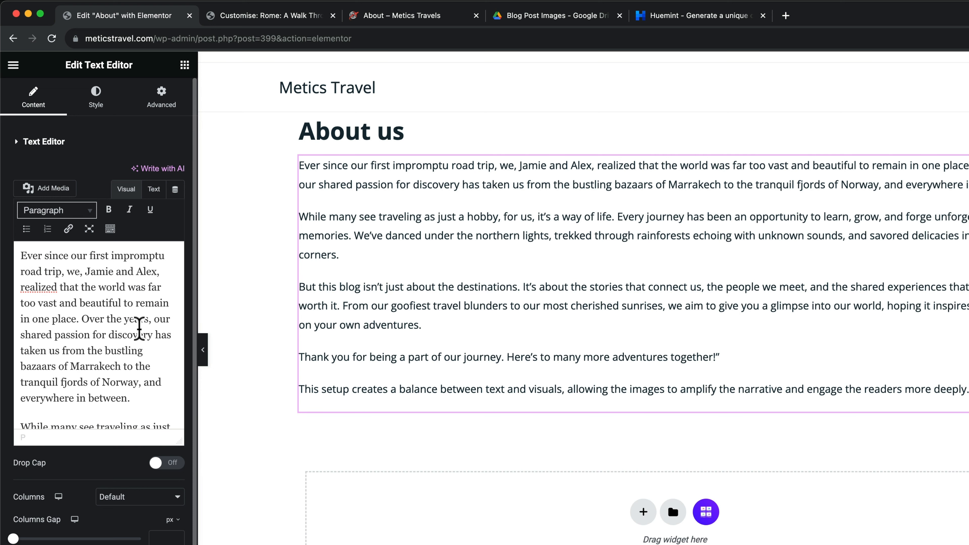
{"action": "scroll", "coordinate": [139, 329], "scroll_direction": "down", "scroll_amount": 3}
{"action": "left_click_drag", "start_coordinate": [170, 342], "coordinate": [19, 336]}
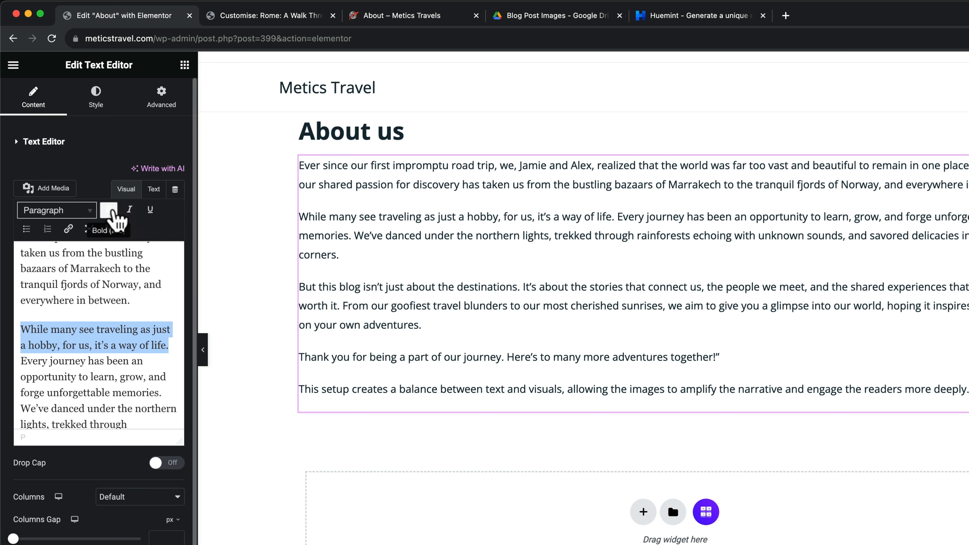
{"action": "left_click", "coordinate": [109, 211]}
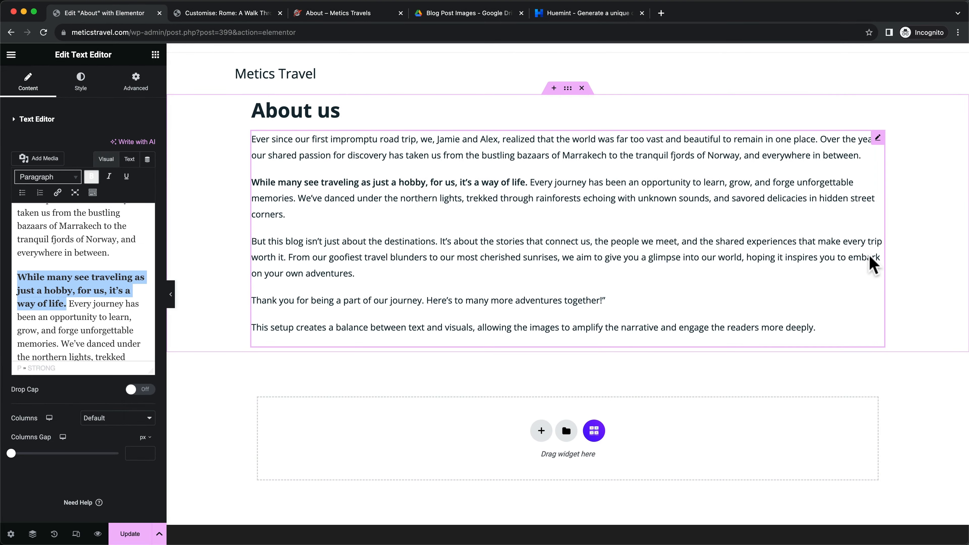
{"action": "left_click_drag", "start_coordinate": [884, 250], "coordinate": [673, 255]}
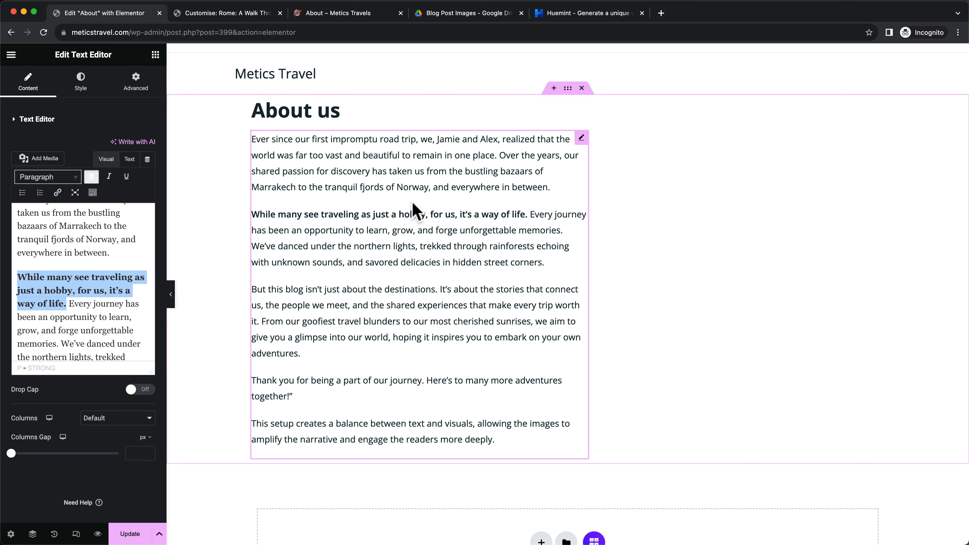
{"action": "scroll", "coordinate": [401, 210], "scroll_direction": "down", "scroll_amount": 1}
{"action": "left_click", "coordinate": [155, 55]}
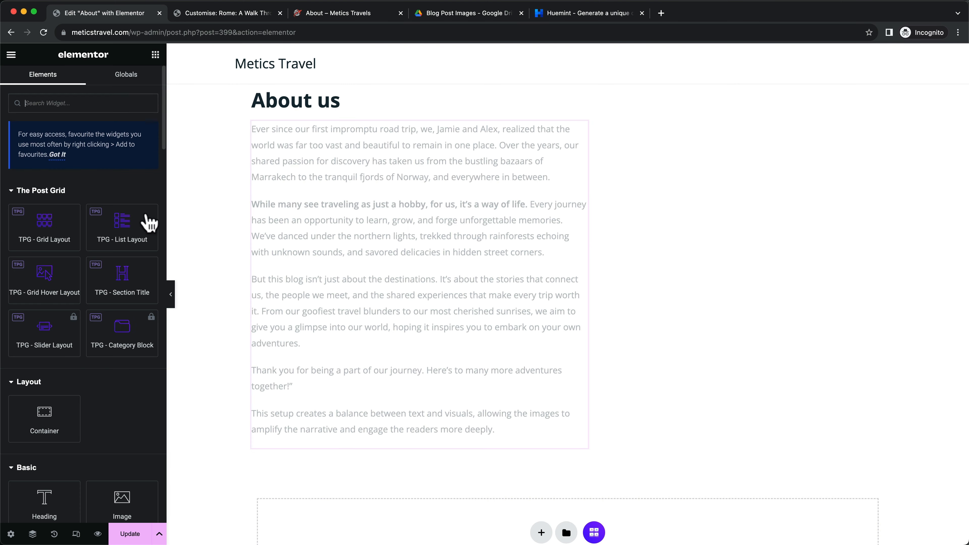
{"action": "scroll", "coordinate": [88, 373], "scroll_direction": "down", "scroll_amount": 3}
{"action": "mouse_move", "coordinate": [117, 363]}
{"action": "left_mouse_down"}
{"action": "mouse_move", "coordinate": [324, 444]}
{"action": "mouse_move", "coordinate": [126, 378]}
{"action": "left_mouse_up"}
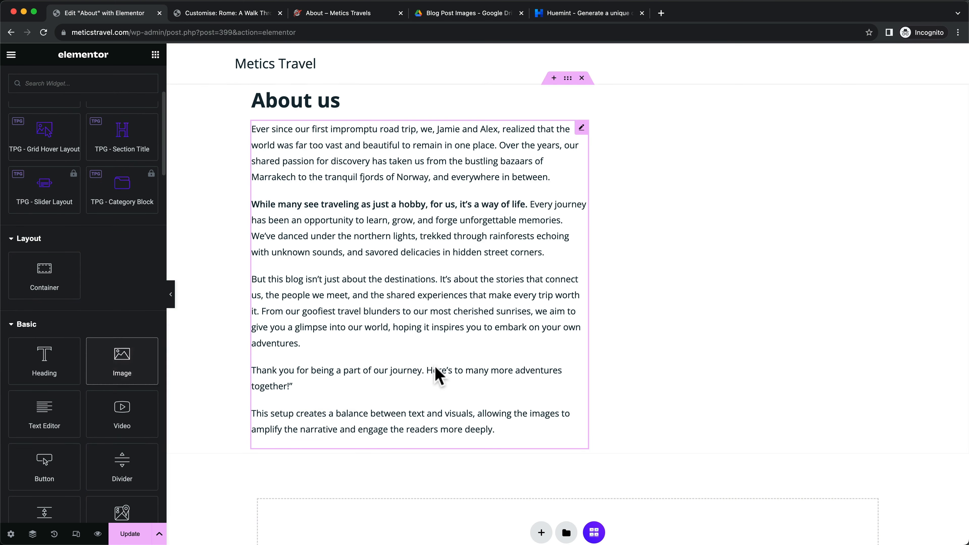
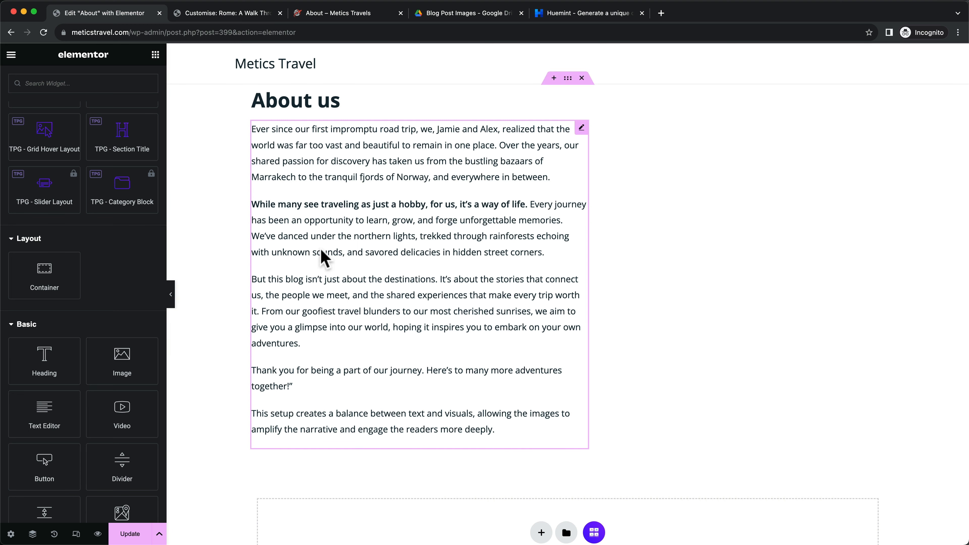
Look up and select the Jamie & Alex signature on the live About page
{"action": "left_click", "coordinate": [248, 17]}
{"action": "left_click", "coordinate": [318, 15]}
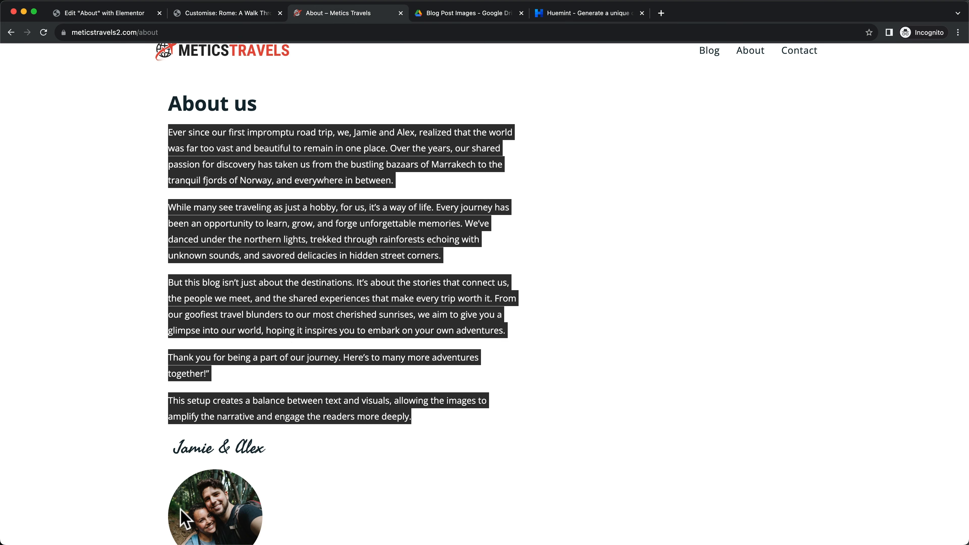
{"action": "left_click_drag", "start_coordinate": [177, 448], "coordinate": [256, 448]}
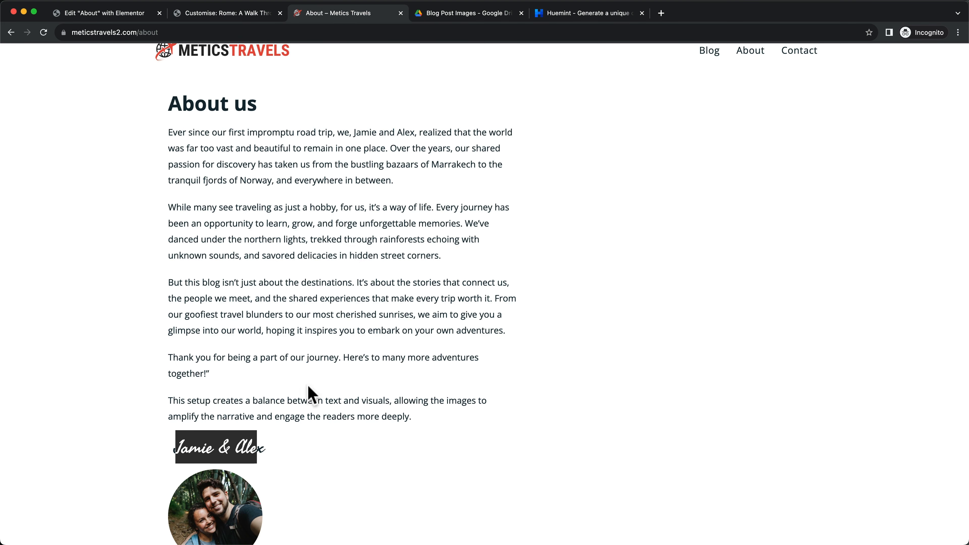
{"action": "left_click", "coordinate": [126, 16]}
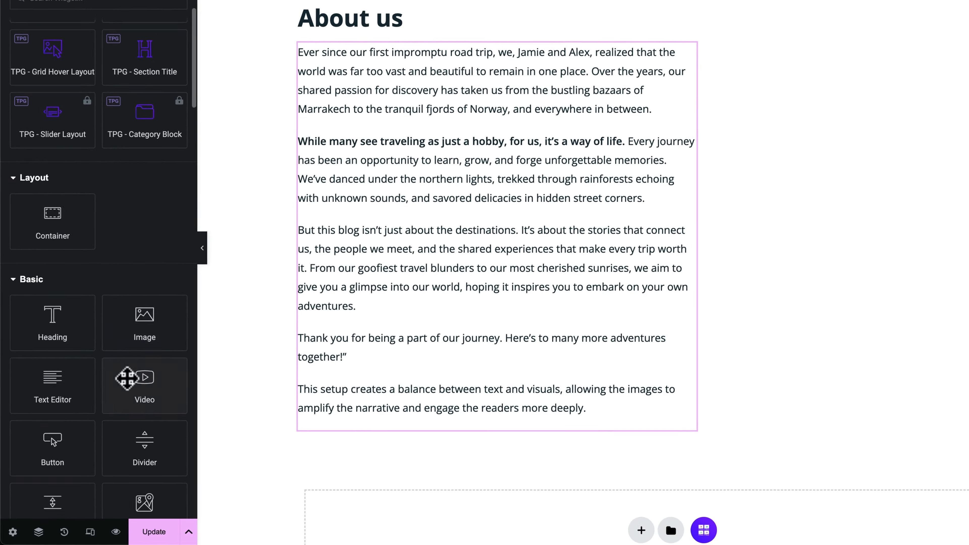
Add a Text Editor below the last paragraph and replace its placeholder with 'Jamie & Alex'
{"action": "left_click_drag", "start_coordinate": [69, 385], "coordinate": [393, 451]}
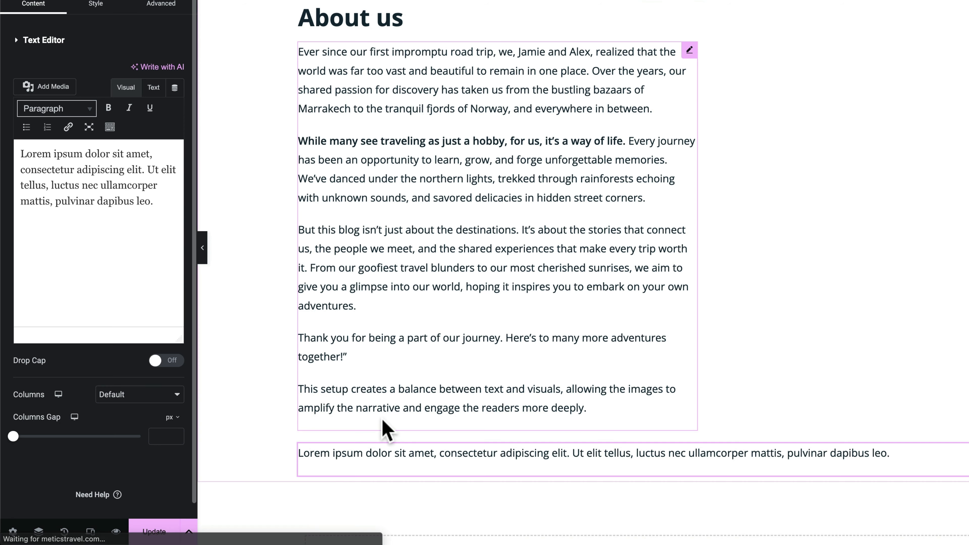
{"action": "left_click_drag", "start_coordinate": [156, 203], "coordinate": [22, 155]}
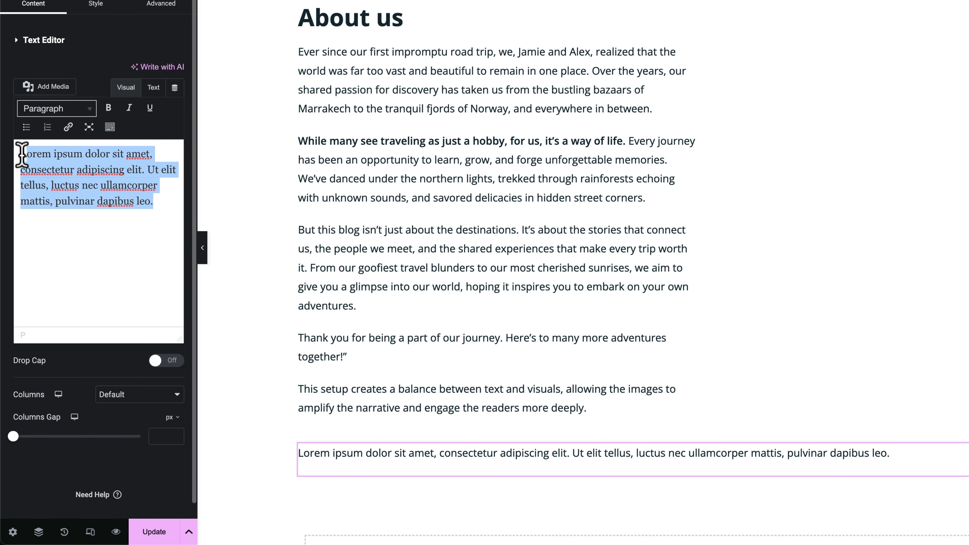
{"action": "type", "text": "Jamie & Alex"}
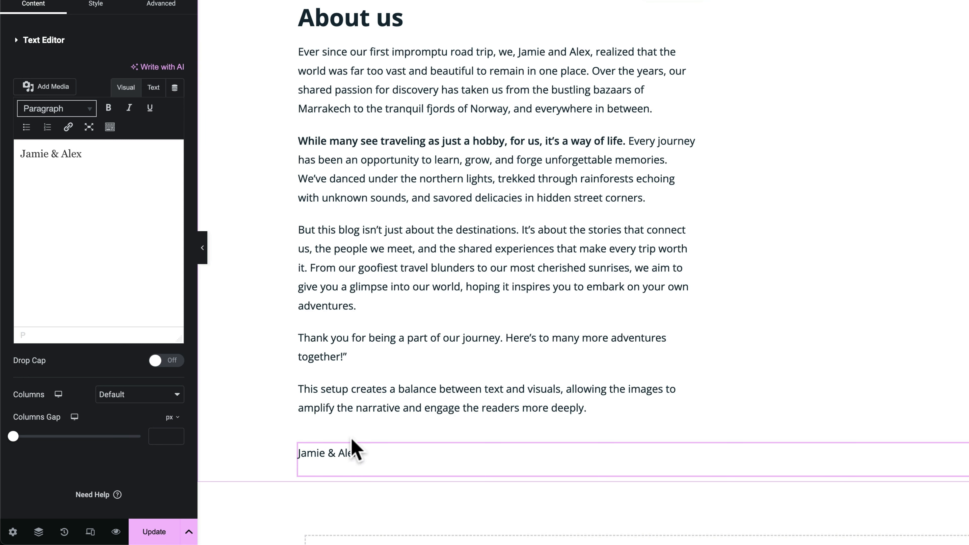
Set the signature's typography to the Fasthand font at 33 px
{"action": "left_click", "coordinate": [96, 5]}
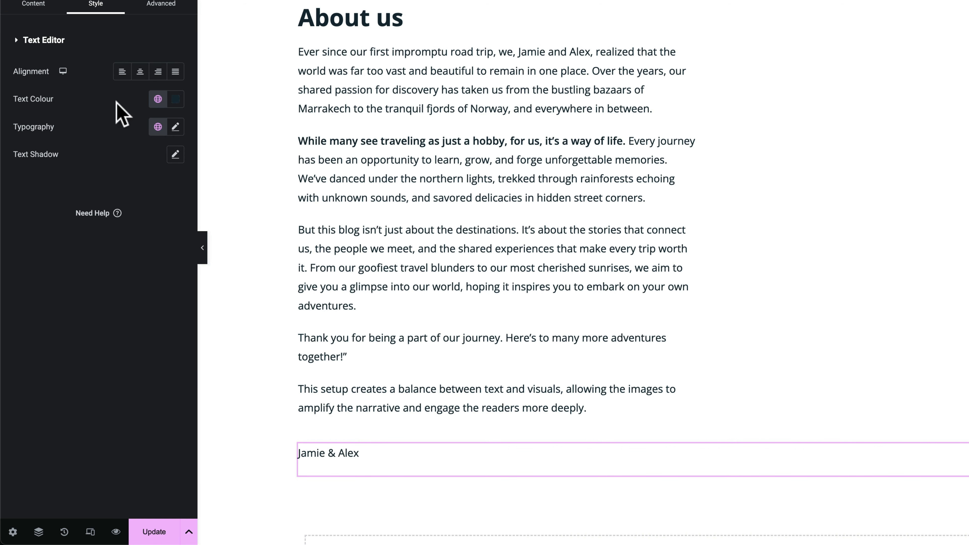
{"action": "left_click", "coordinate": [176, 128]}
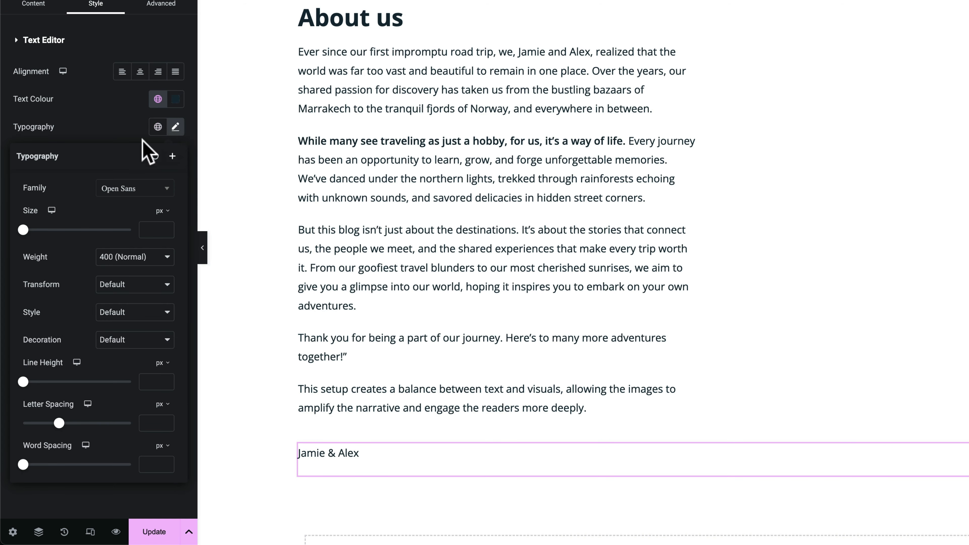
{"action": "left_click", "coordinate": [140, 193]}
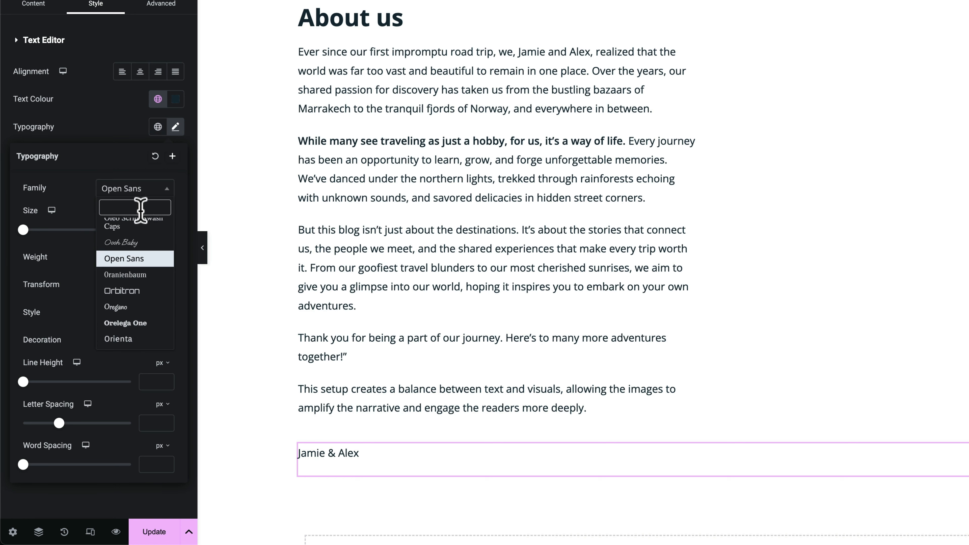
{"action": "left_click", "coordinate": [132, 243]}
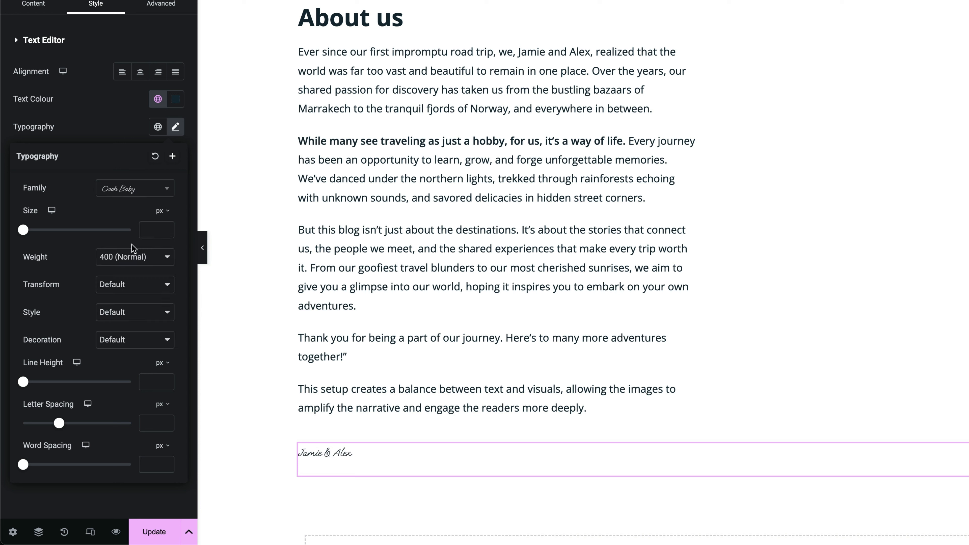
{"action": "left_click", "coordinate": [151, 189]}
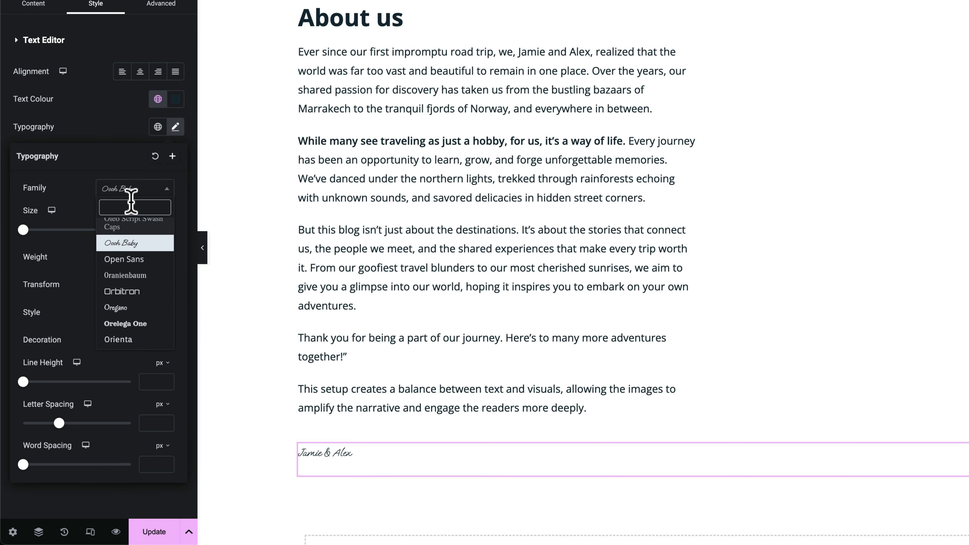
{"action": "type", "text": "hand"}
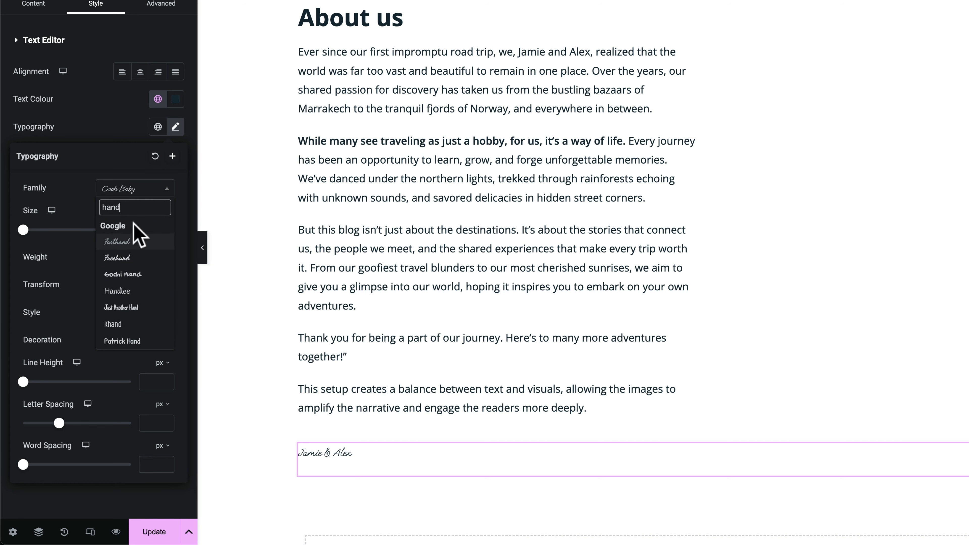
{"action": "left_click", "coordinate": [141, 242]}
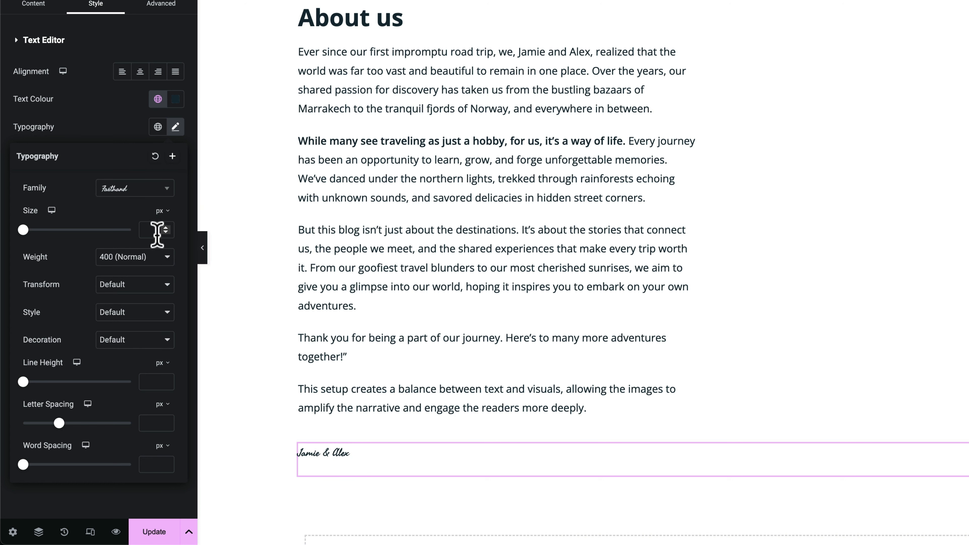
{"action": "left_click_drag", "start_coordinate": [24, 230], "coordinate": [40, 231]}
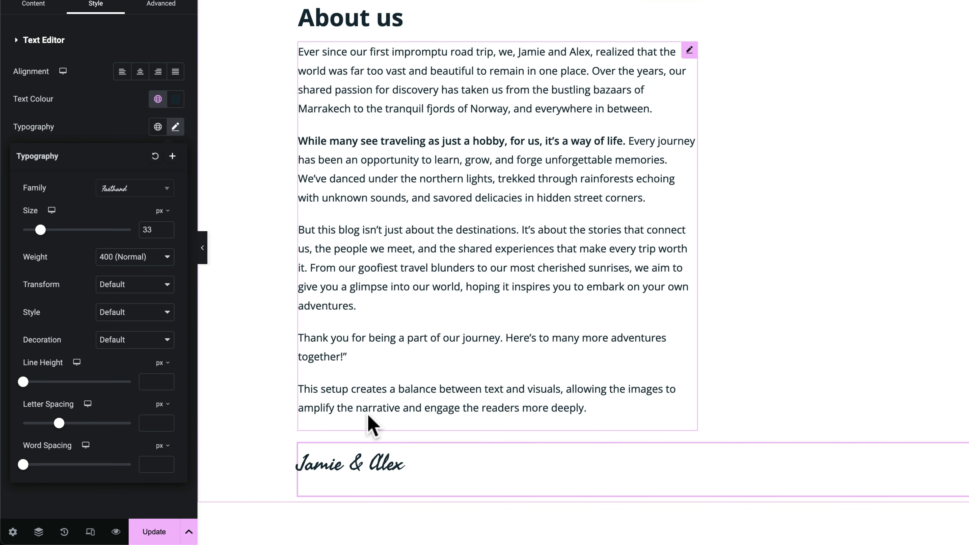
Unlink the signature's margins and set its top margin to -33 px
{"action": "left_click", "coordinate": [163, 49]}
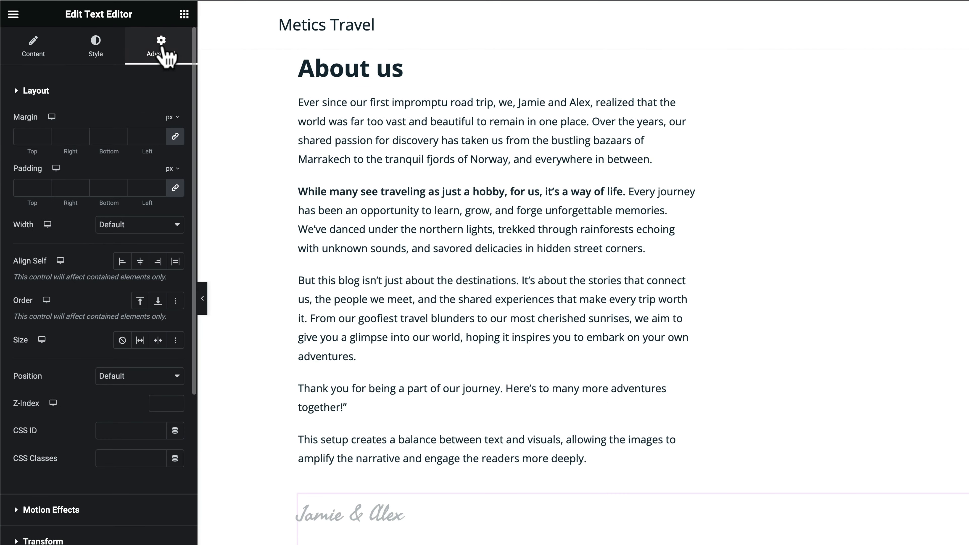
{"action": "left_click", "coordinate": [176, 137]}
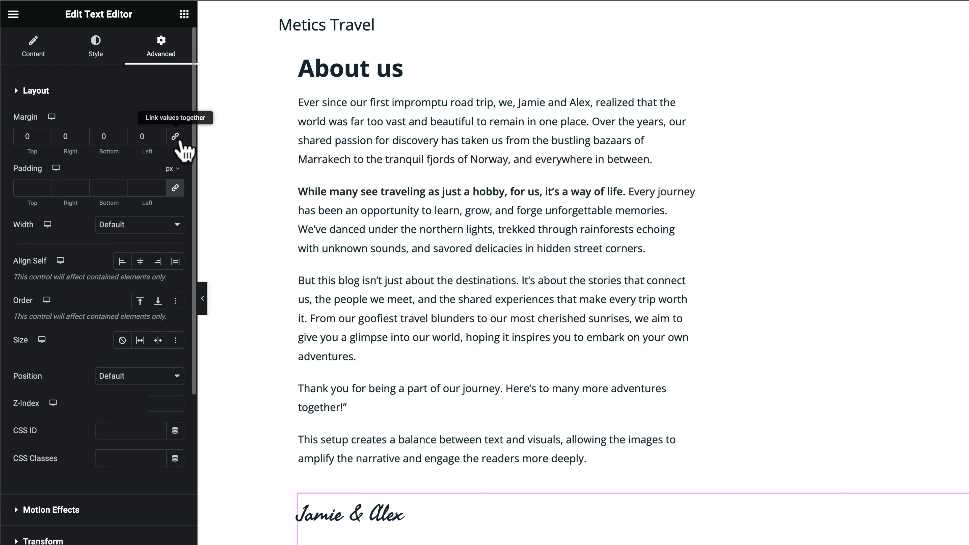
{"action": "left_click", "coordinate": [44, 138]}
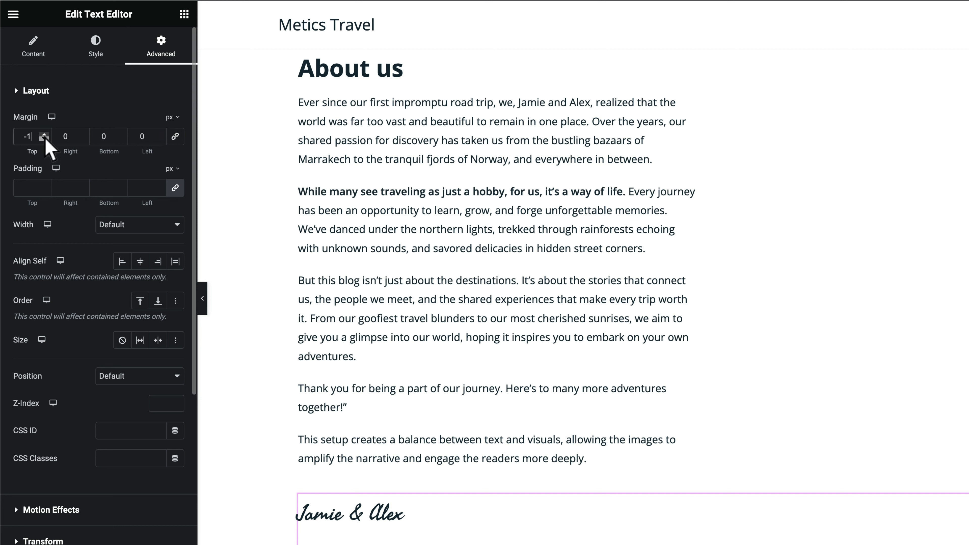
{"action": "left_click", "coordinate": [45, 139]}
{"action": "left_click", "coordinate": [45, 138]}
{"action": "left_click", "coordinate": [45, 139]}
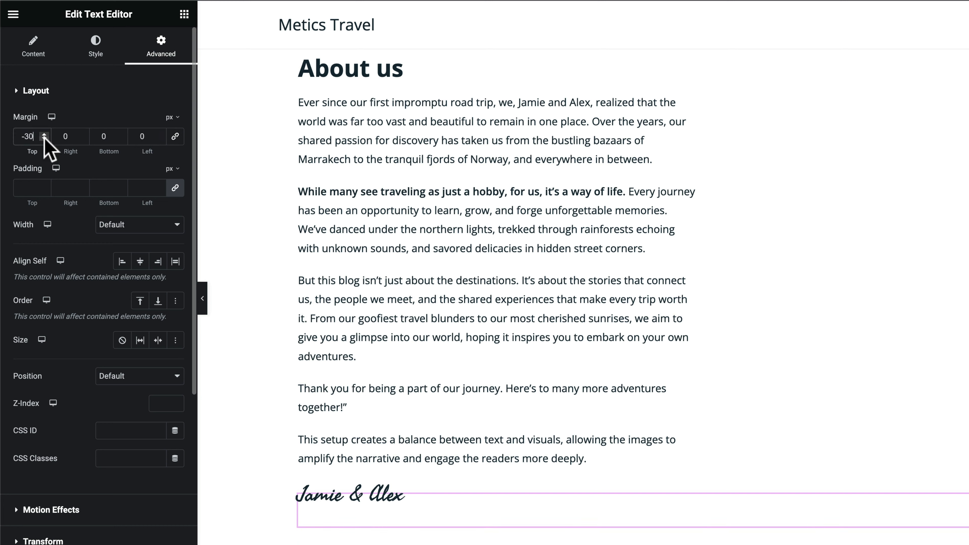
{"action": "left_click", "coordinate": [45, 138]}
{"action": "left_click", "coordinate": [45, 138]}
{"action": "left_click", "coordinate": [45, 139]}
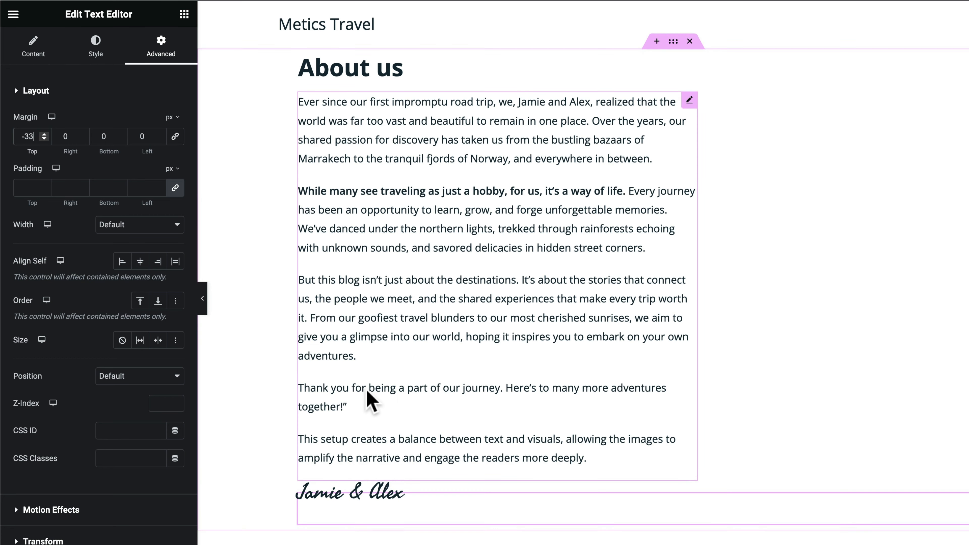
{"action": "scroll", "coordinate": [372, 396], "scroll_direction": "down", "scroll_amount": 3}
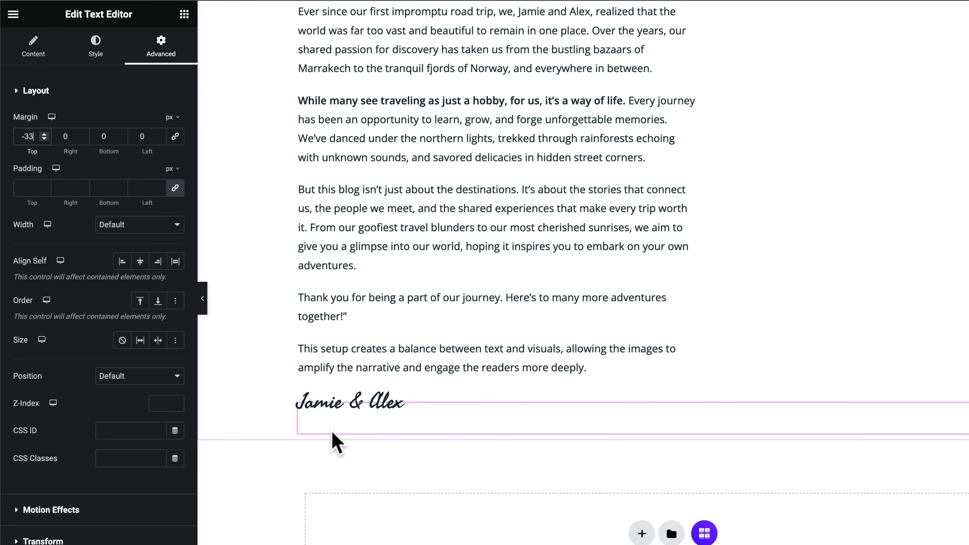
{"action": "left_click", "coordinate": [185, 15]}
Add an Image widget below the signature with the couple's selfie, shrunk to a small thumbnail
{"action": "scroll", "coordinate": [141, 431], "scroll_direction": "down", "scroll_amount": 3}
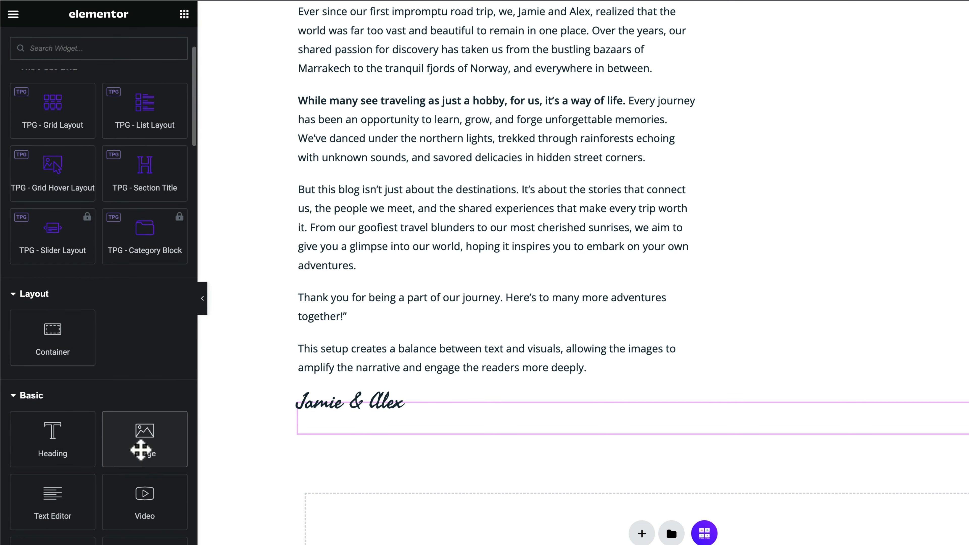
{"action": "left_click_drag", "start_coordinate": [141, 444], "coordinate": [364, 431]}
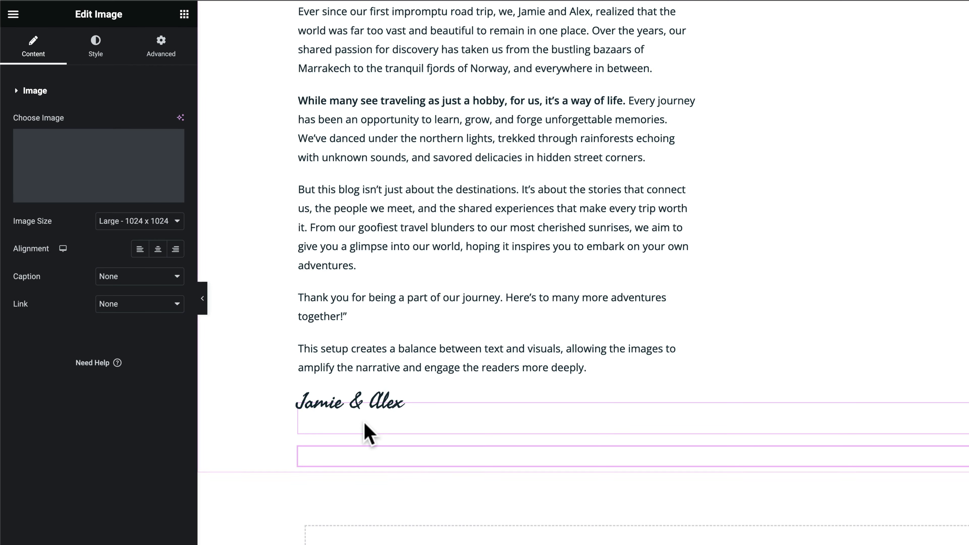
{"action": "scroll", "coordinate": [369, 433], "scroll_direction": "down", "scroll_amount": 5}
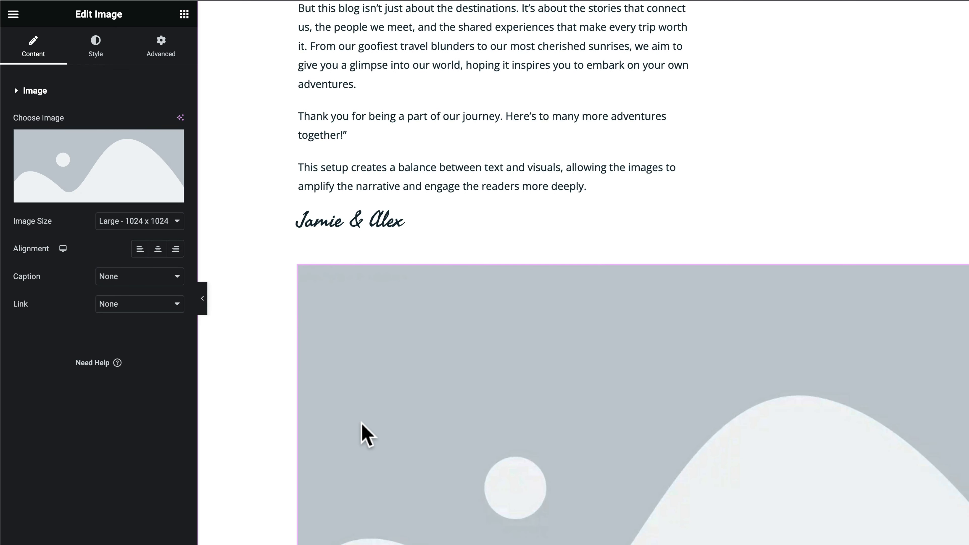
{"action": "left_click", "coordinate": [94, 156]}
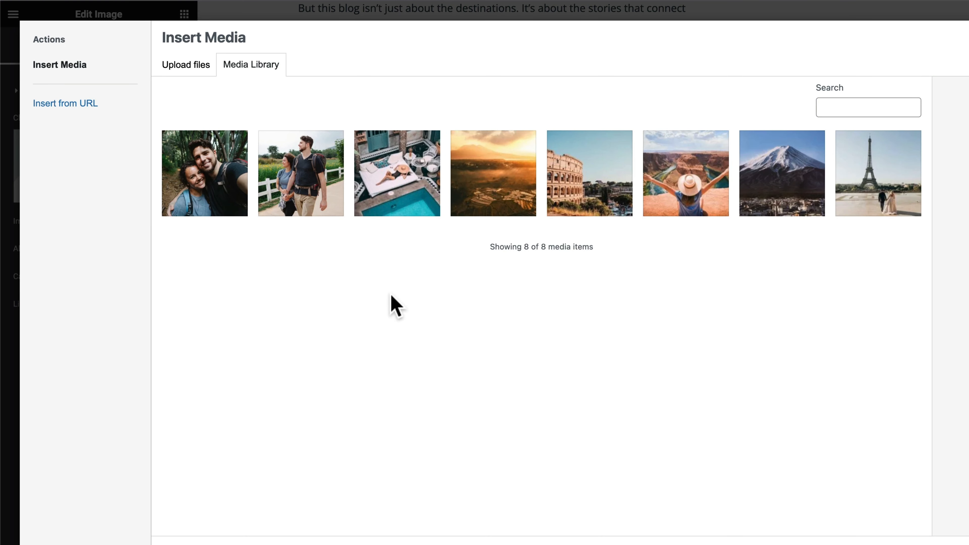
{"action": "left_click", "coordinate": [217, 178]}
{"action": "left_click", "coordinate": [931, 514]}
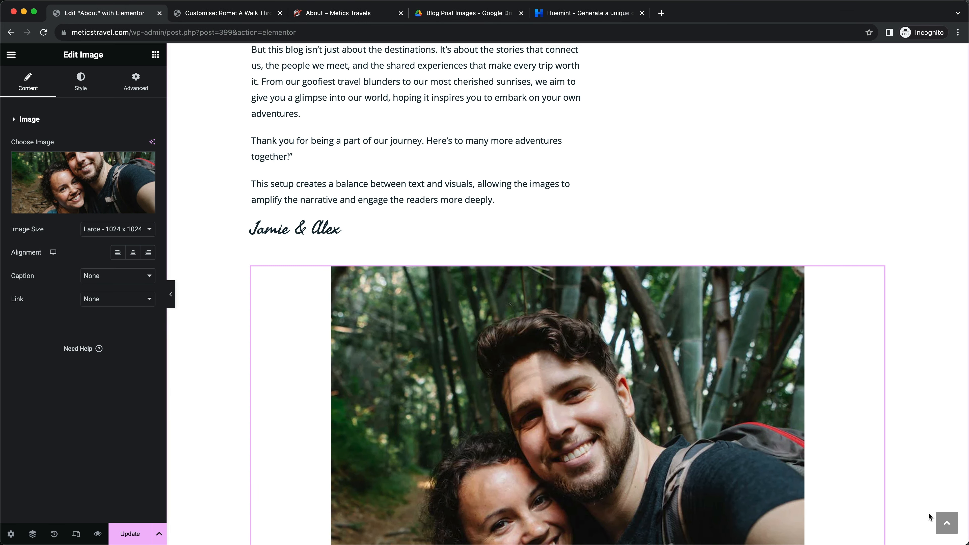
{"action": "scroll", "coordinate": [461, 379], "scroll_direction": "down", "scroll_amount": 5}
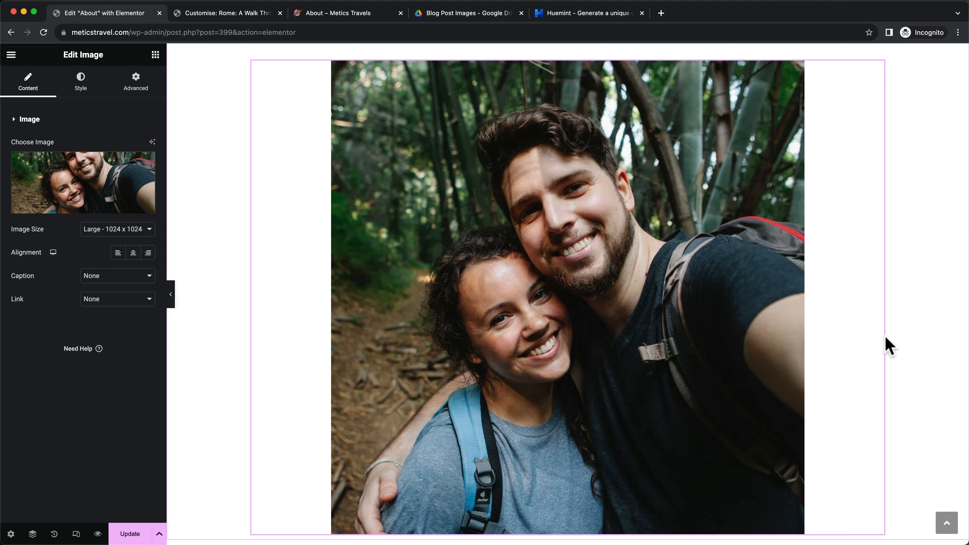
{"action": "left_click_drag", "start_coordinate": [882, 337], "coordinate": [367, 270]}
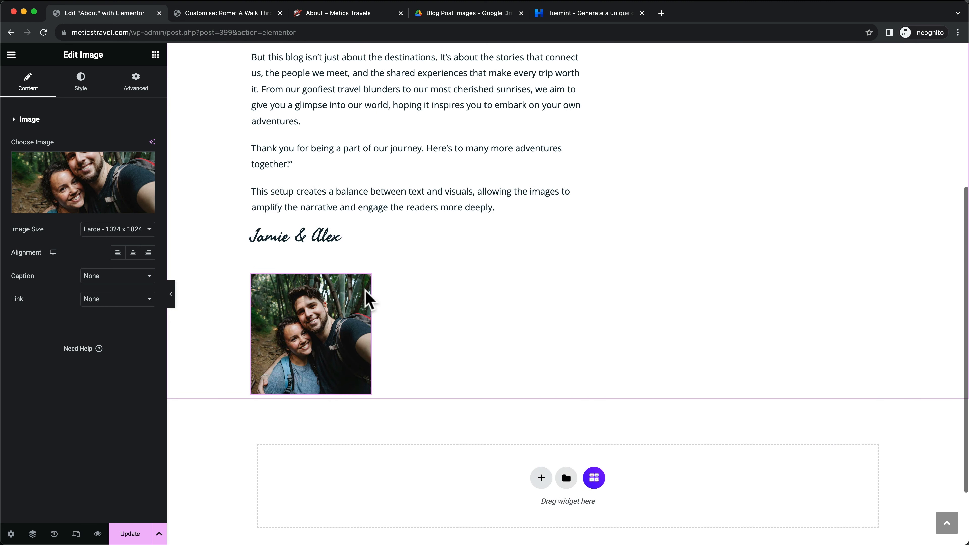
{"action": "left_click_drag", "start_coordinate": [370, 318], "coordinate": [349, 325]}
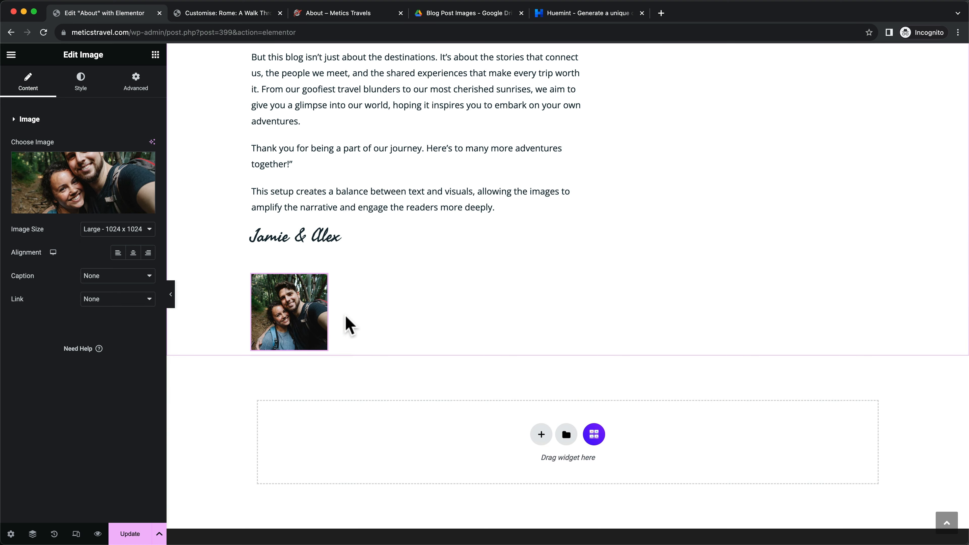
{"action": "scroll", "coordinate": [321, 313], "scroll_direction": "up", "scroll_amount": 2}
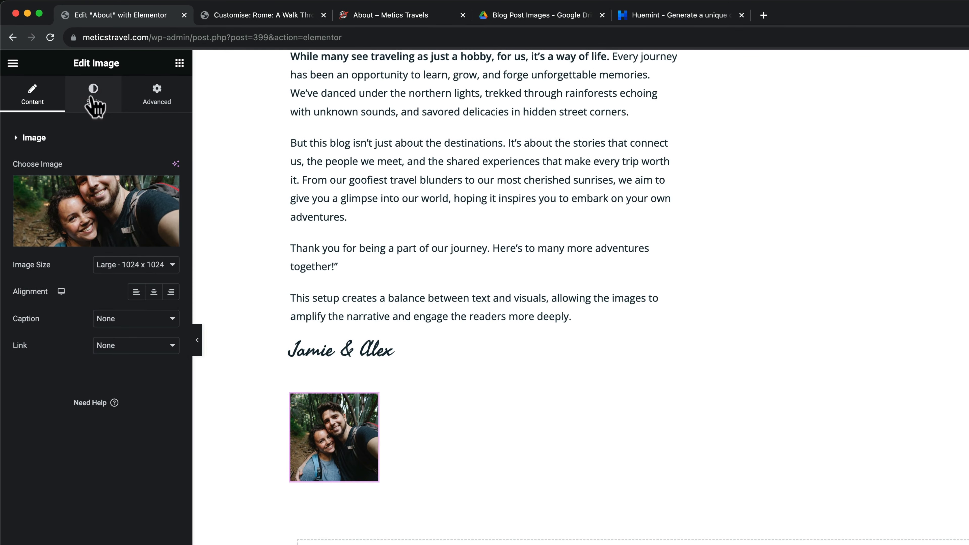
Give the couple's photo a 1000 border radius and a -29 px top margin
{"action": "left_click", "coordinate": [92, 100]}
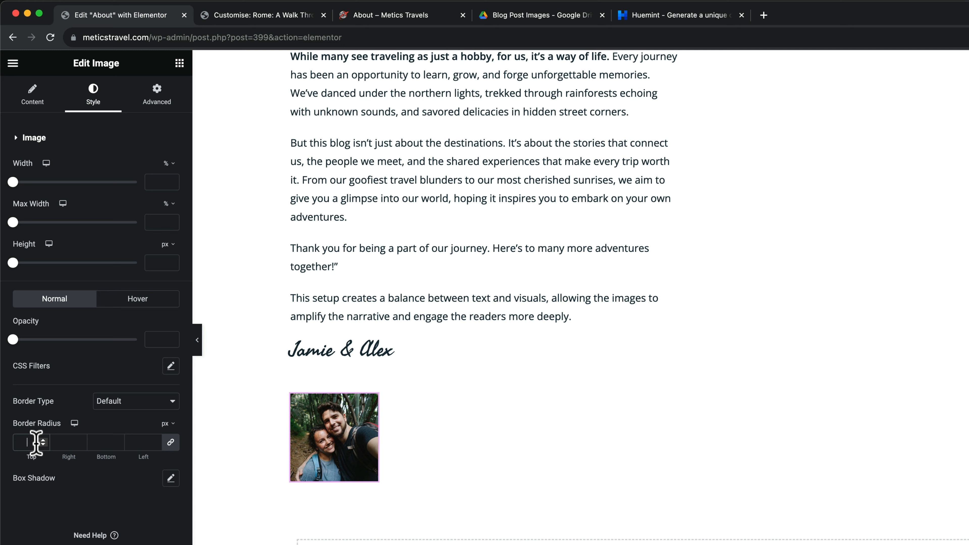
{"action": "type", "text": "000"}
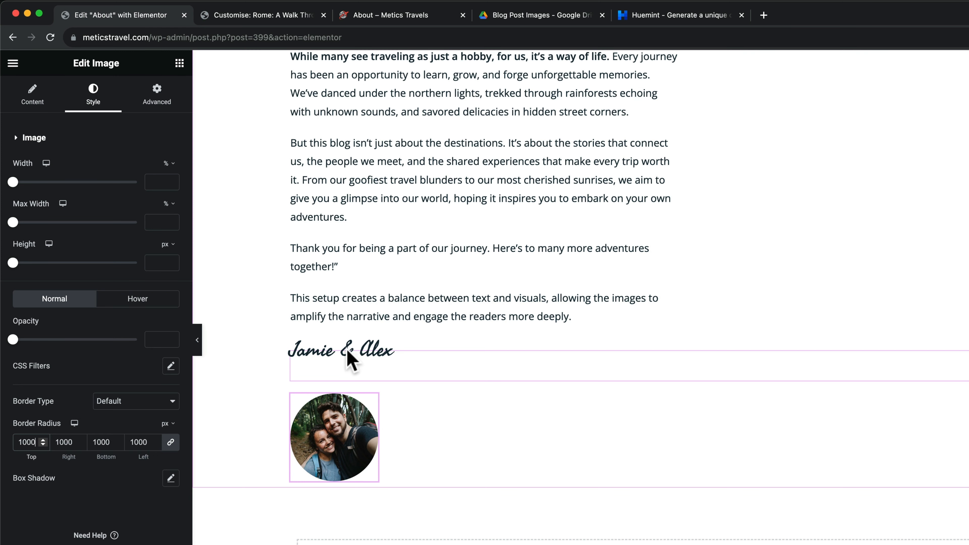
{"action": "left_click", "coordinate": [157, 103]}
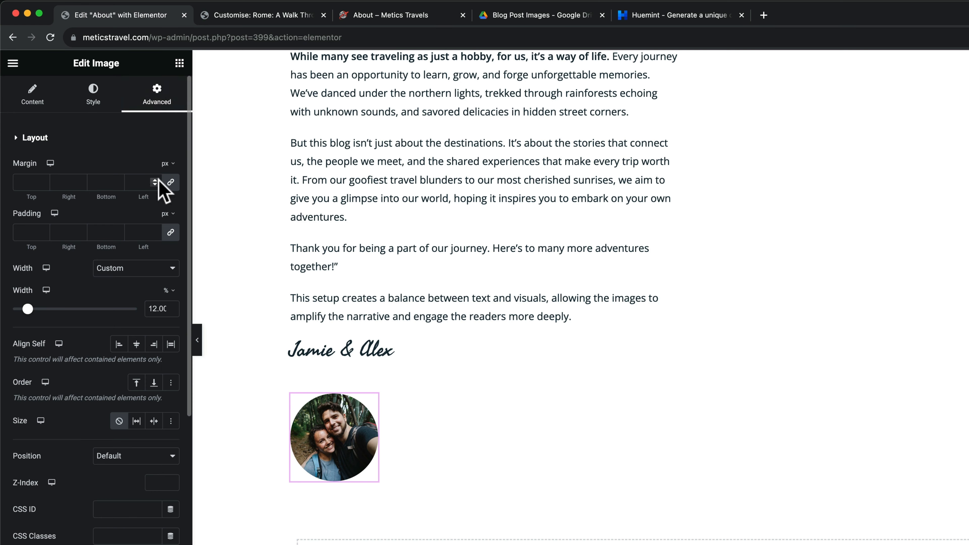
{"action": "left_click", "coordinate": [174, 186]}
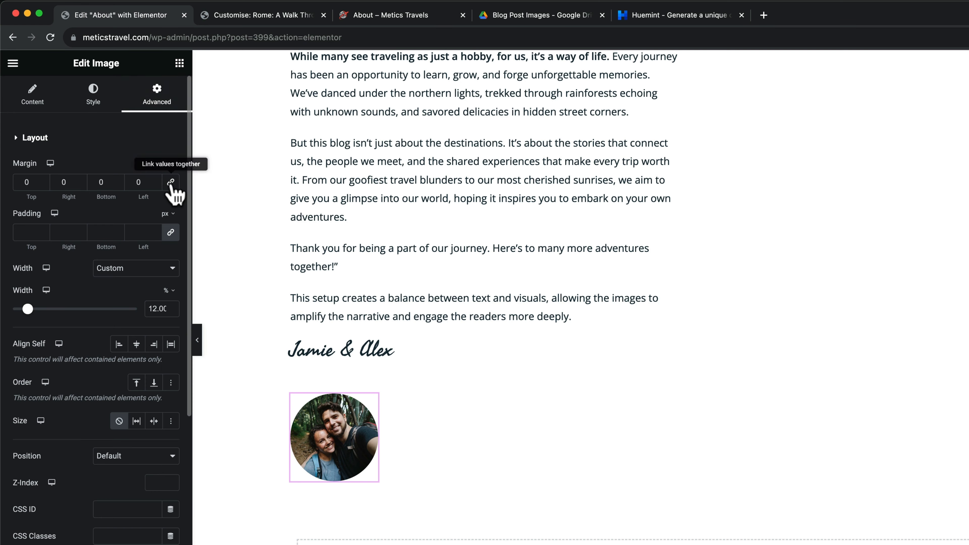
{"action": "left_click", "coordinate": [44, 185]}
{"action": "left_click_drag", "start_coordinate": [45, 185], "coordinate": [44, 184]}
{"action": "scroll", "coordinate": [481, 461], "scroll_direction": "up", "scroll_amount": 4}
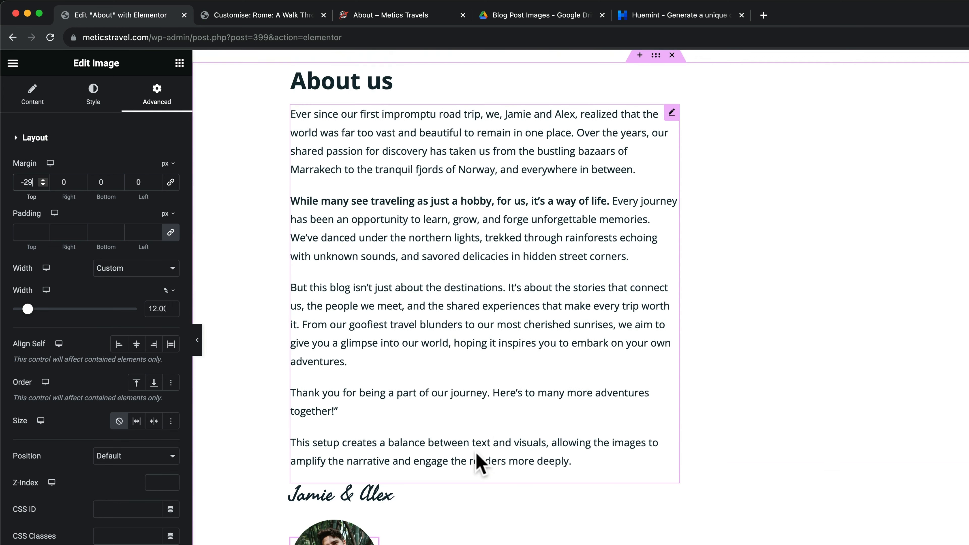
{"action": "scroll", "coordinate": [479, 455], "scroll_direction": "up", "scroll_amount": 2}
{"action": "scroll", "coordinate": [548, 418], "scroll_direction": "down", "scroll_amount": 3}
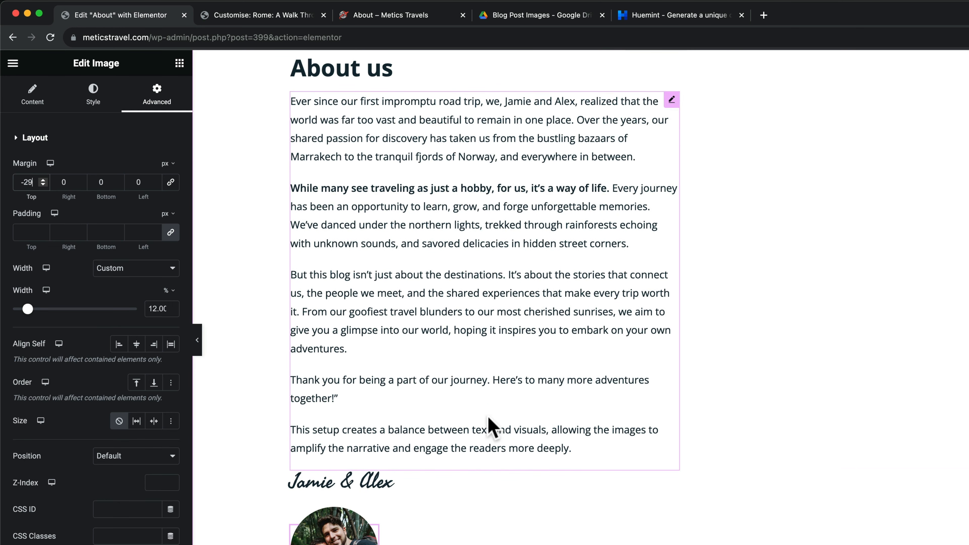
{"action": "scroll", "coordinate": [534, 435], "scroll_direction": "up", "scroll_amount": 2}
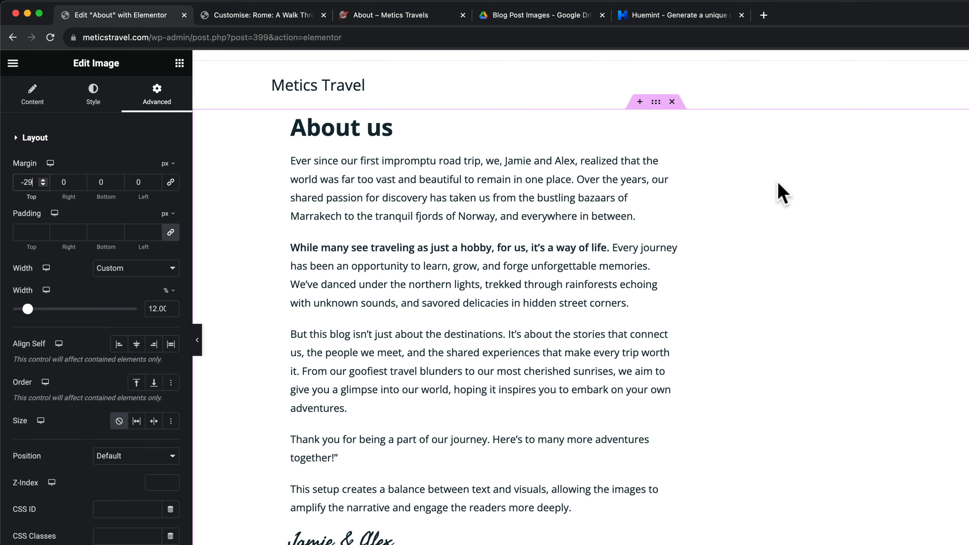
Give the About us section container a 30 px top margin
{"action": "left_click", "coordinate": [656, 102]}
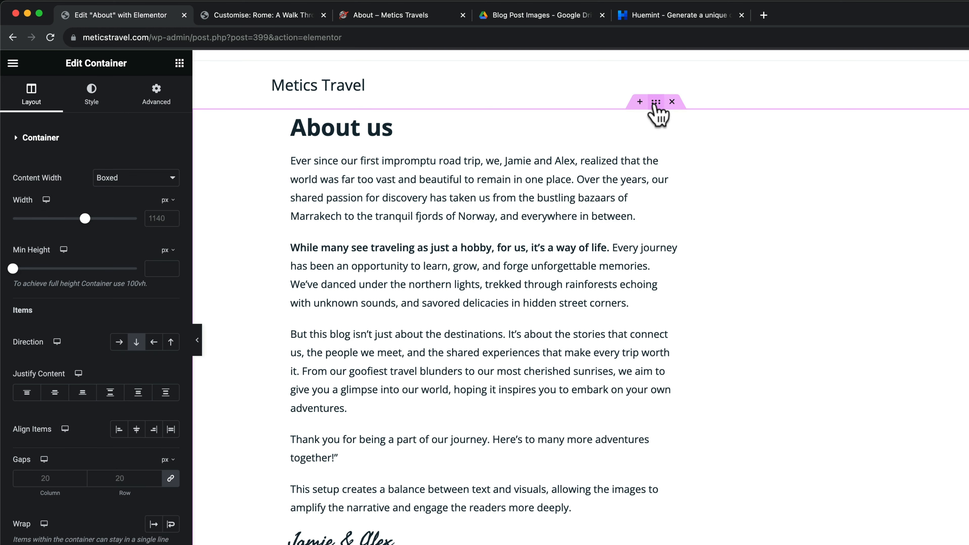
{"action": "left_click", "coordinate": [171, 100]}
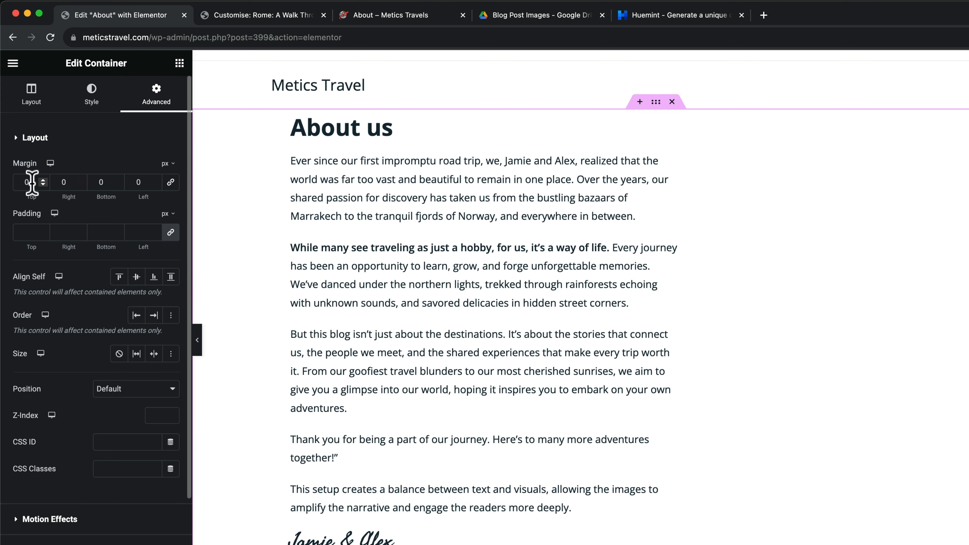
{"action": "type", "text": "30"}
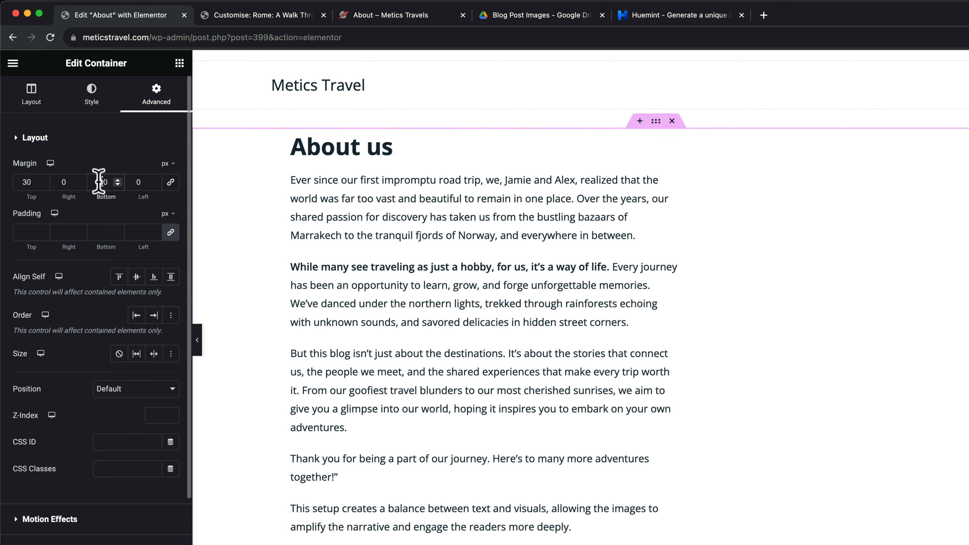
Save the About page with Update and go to the live site's Contact page
{"action": "left_click", "coordinate": [386, 260]}
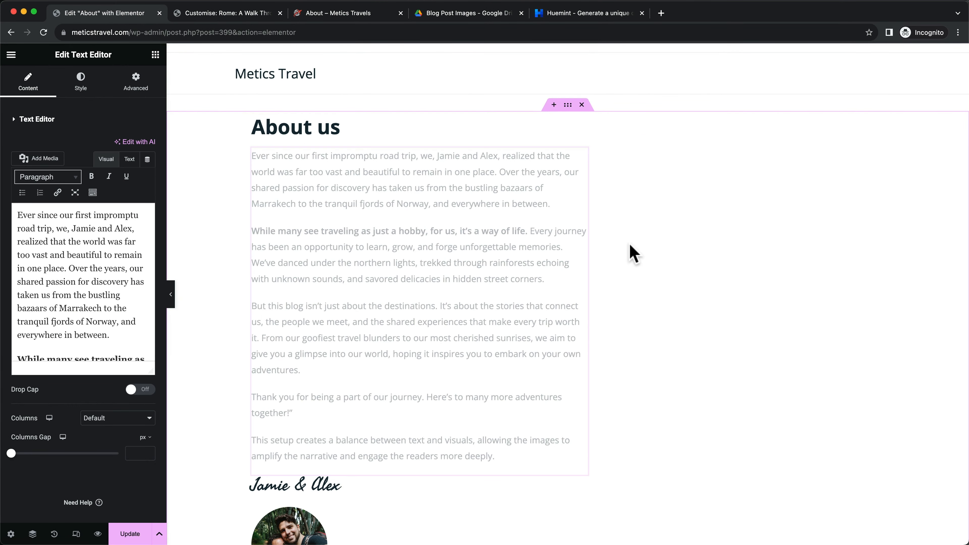
{"action": "scroll", "coordinate": [389, 271], "scroll_direction": "down", "scroll_amount": 3}
{"action": "left_click", "coordinate": [134, 533]}
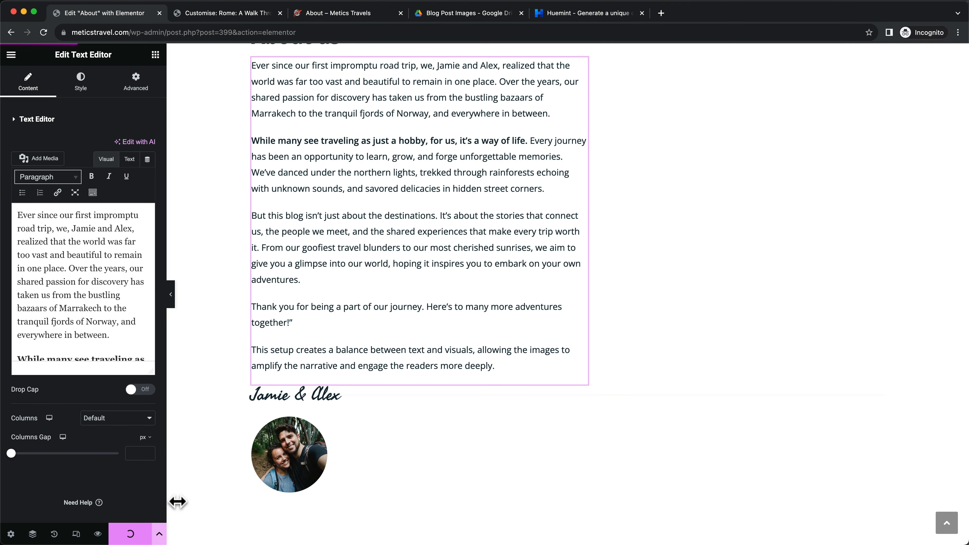
{"action": "scroll", "coordinate": [638, 361], "scroll_direction": "up", "scroll_amount": 3}
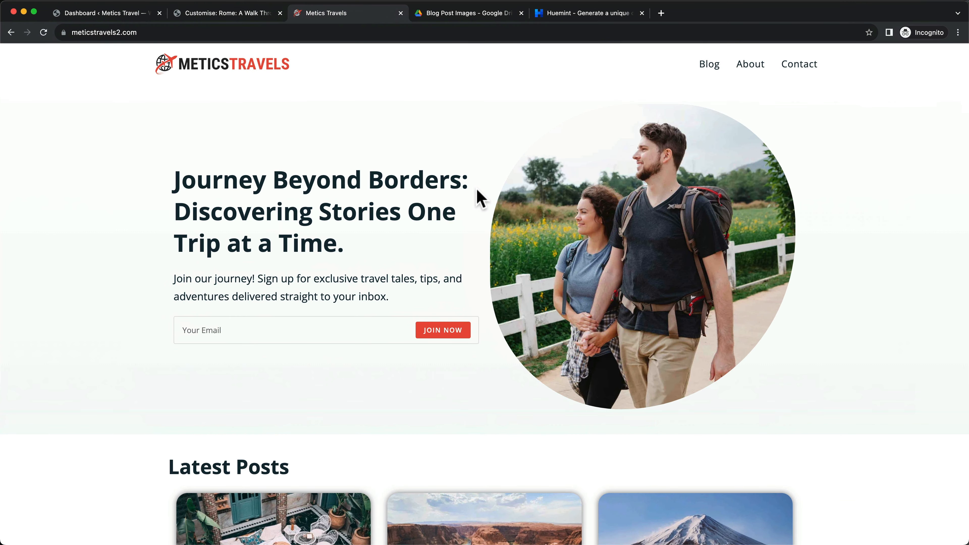
{"action": "left_click", "coordinate": [791, 67]}
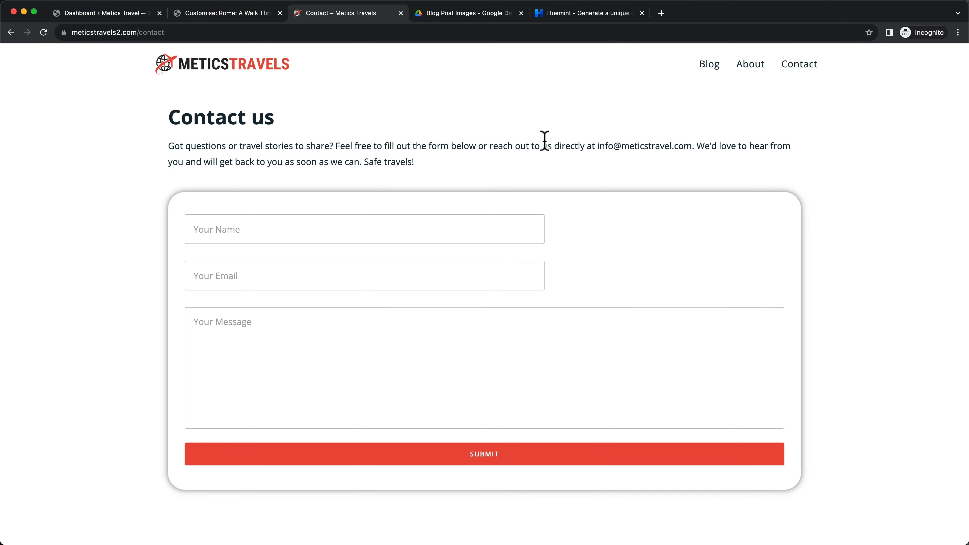
Review the Contact us heading, intro paragraph and form on the live Contact page
{"action": "left_click_drag", "start_coordinate": [218, 119], "coordinate": [304, 121]}
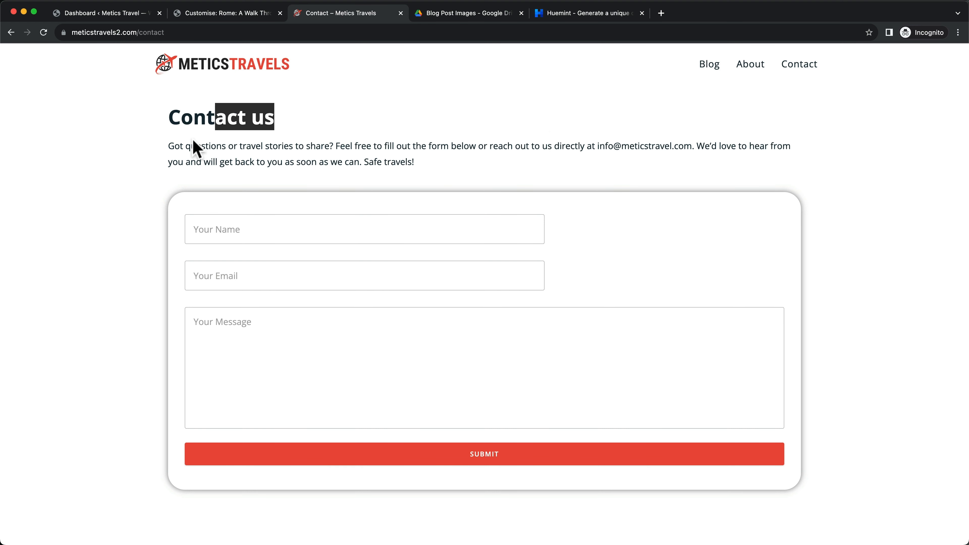
{"action": "left_click_drag", "start_coordinate": [176, 145], "coordinate": [427, 168]}
{"action": "left_click", "coordinate": [471, 174]}
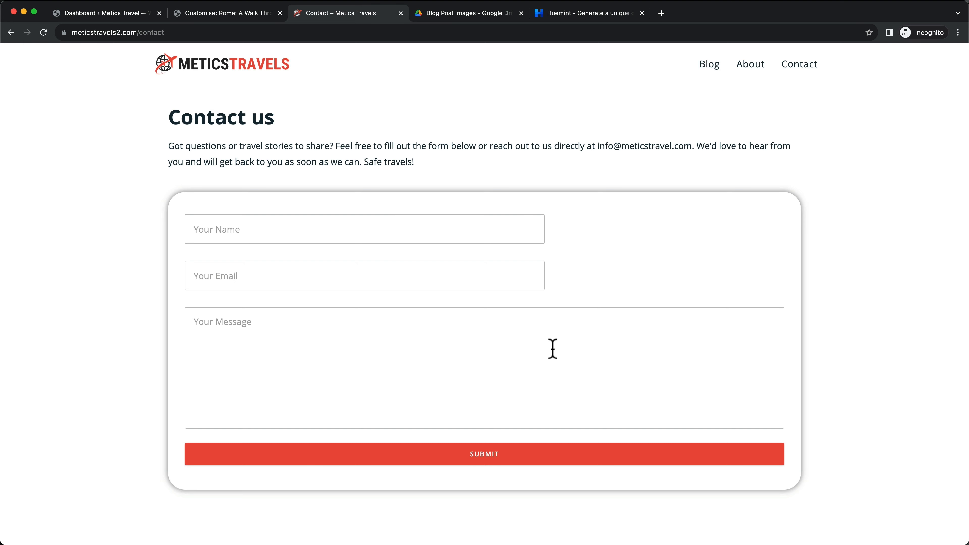
{"action": "scroll", "coordinate": [553, 349], "scroll_direction": "down", "scroll_amount": 3}
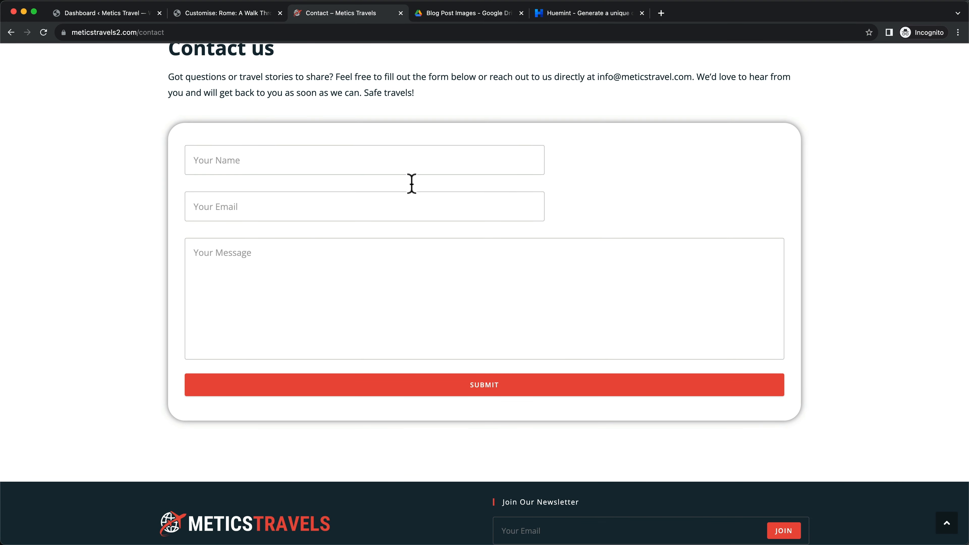
{"action": "scroll", "coordinate": [403, 248], "scroll_direction": "up", "scroll_amount": 3}
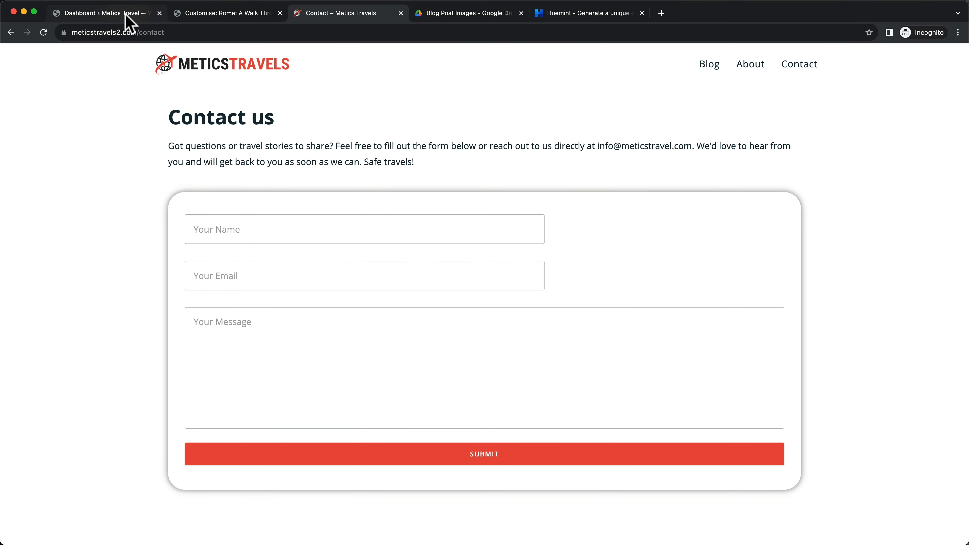
Search 'wpforms', then install and activate Contact Form by WPForms
{"action": "left_click", "coordinate": [129, 23]}
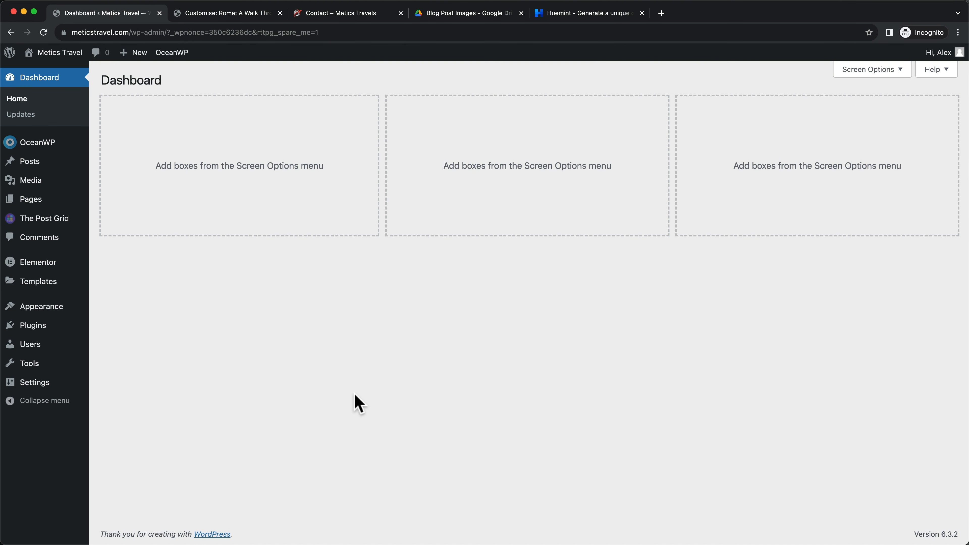
{"action": "left_click", "coordinate": [40, 328]}
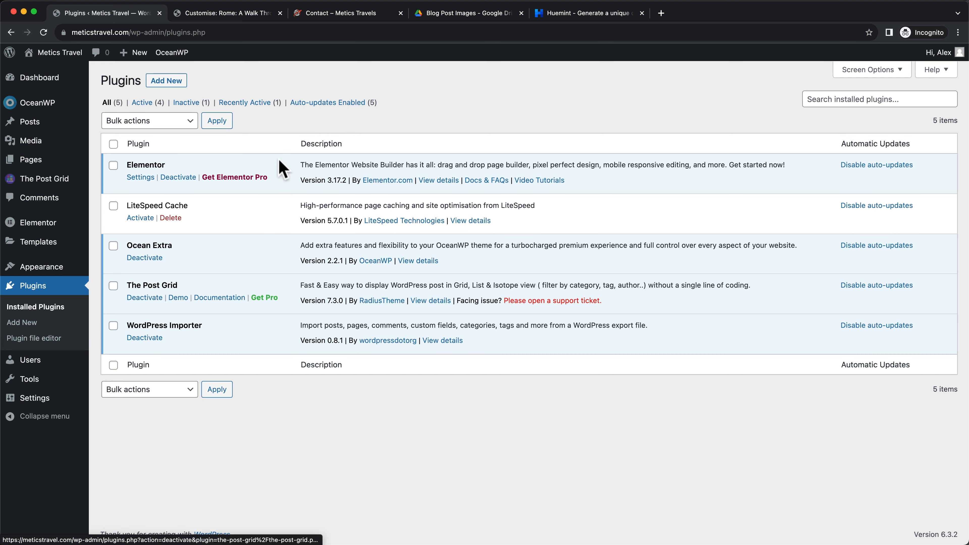
{"action": "left_click", "coordinate": [164, 81]}
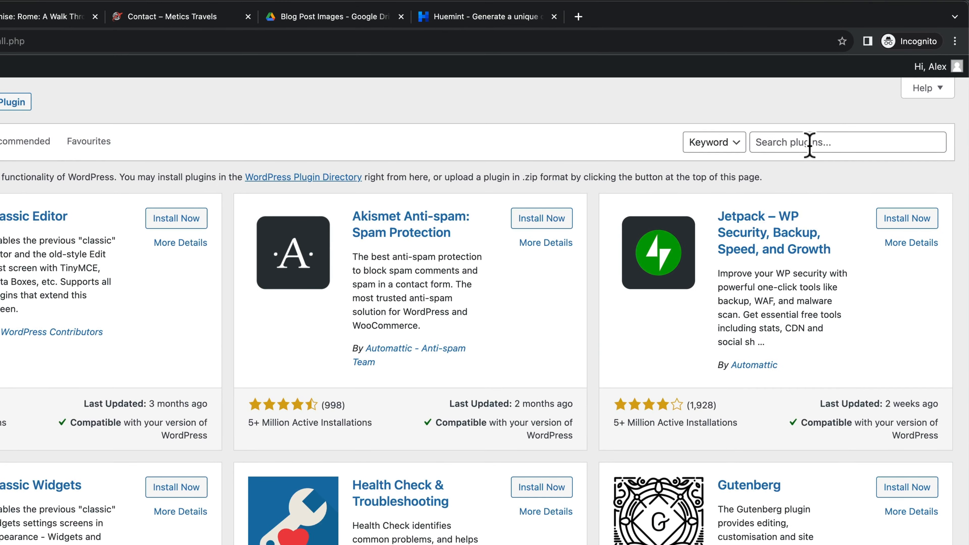
{"action": "left_click", "coordinate": [843, 113]}
{"action": "type", "text": "wp"}
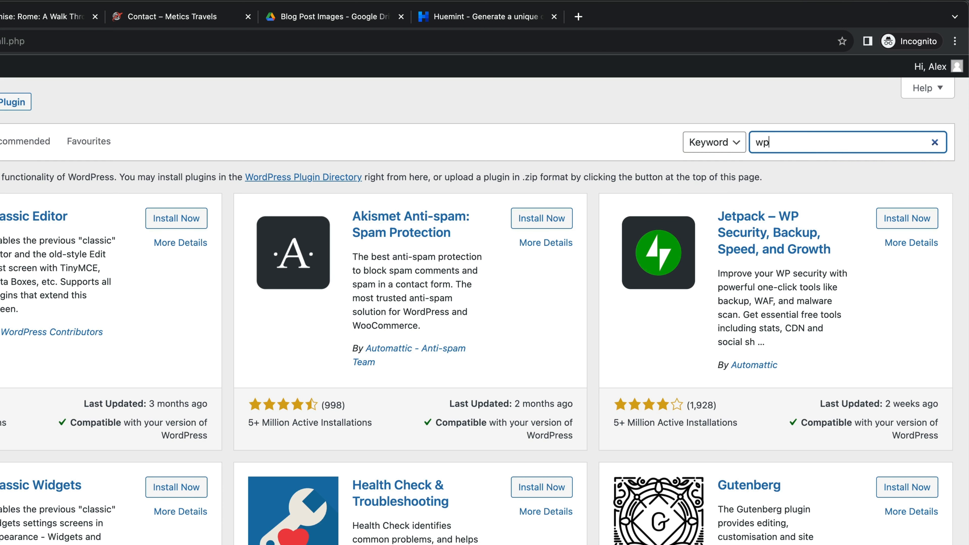
{"action": "type", "text": "forms"}
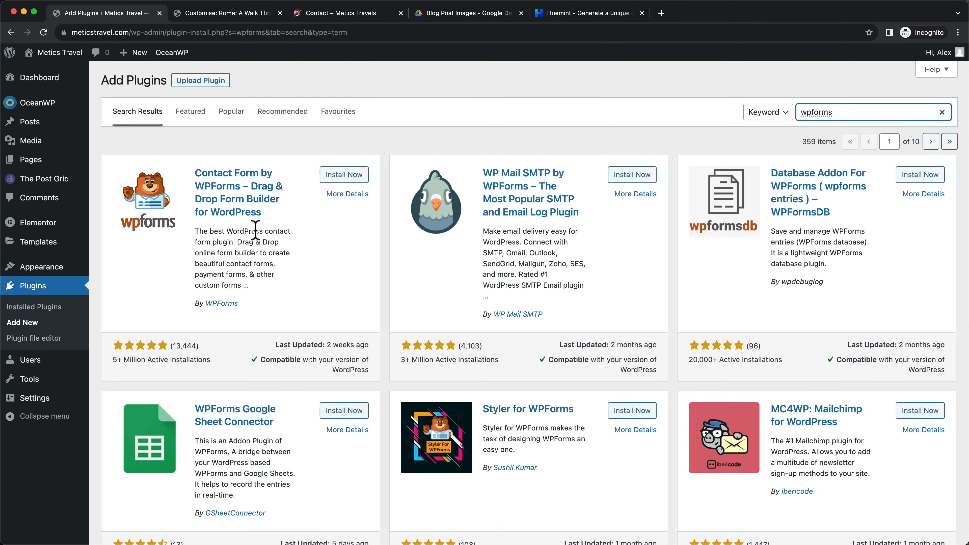
{"action": "left_click", "coordinate": [344, 177]}
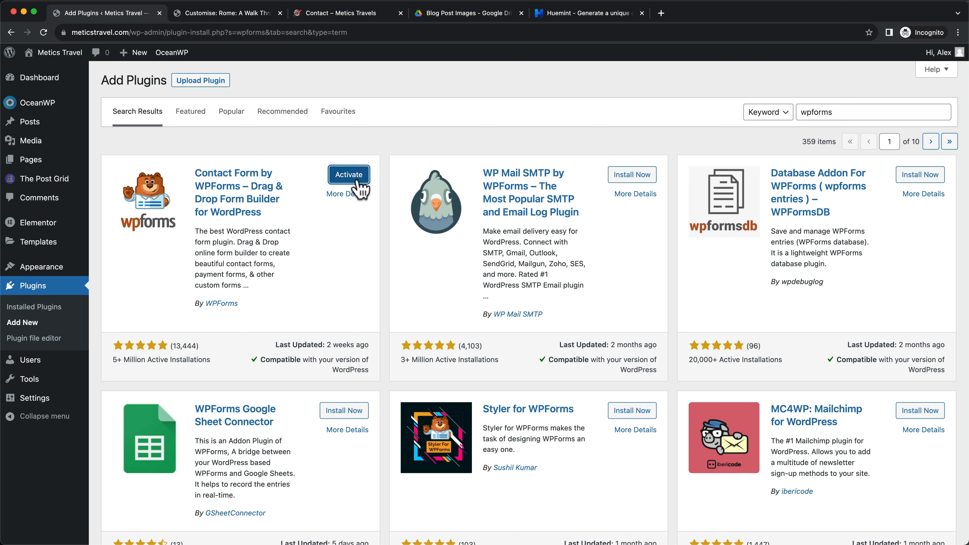
{"action": "left_click", "coordinate": [347, 179]}
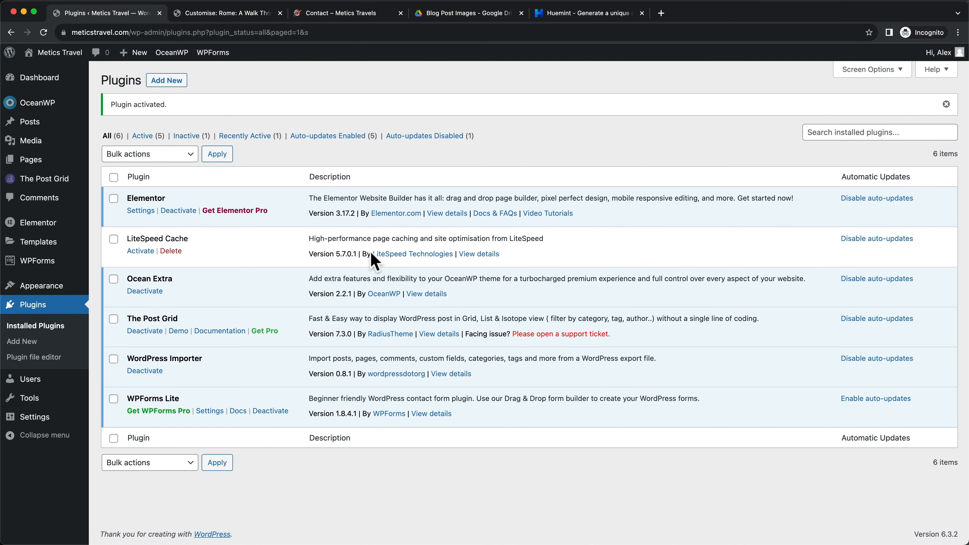
Search 'qi', then install and activate Qi Addons For Elementor
{"action": "left_click", "coordinate": [179, 81]}
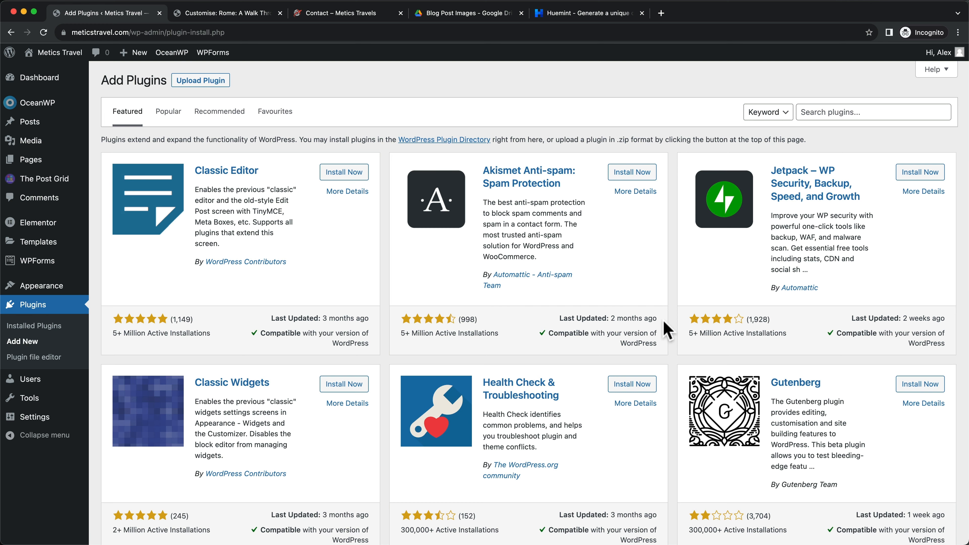
{"action": "left_click", "coordinate": [832, 112]}
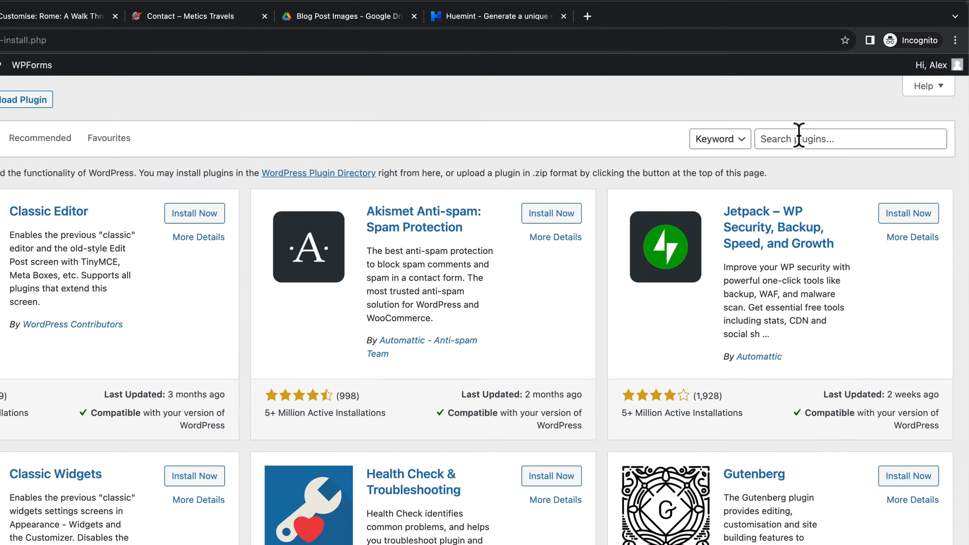
{"action": "type", "text": "qi addons"}
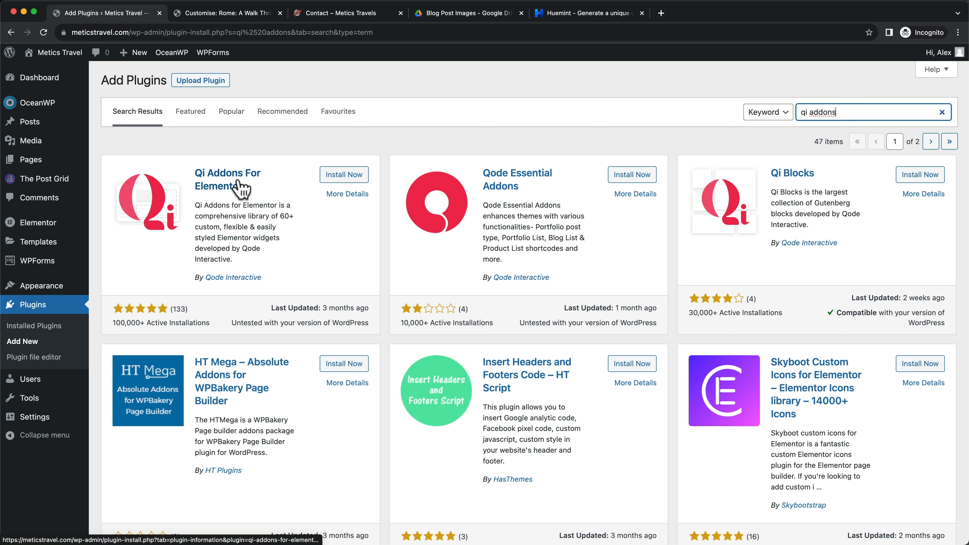
{"action": "left_click", "coordinate": [345, 176]}
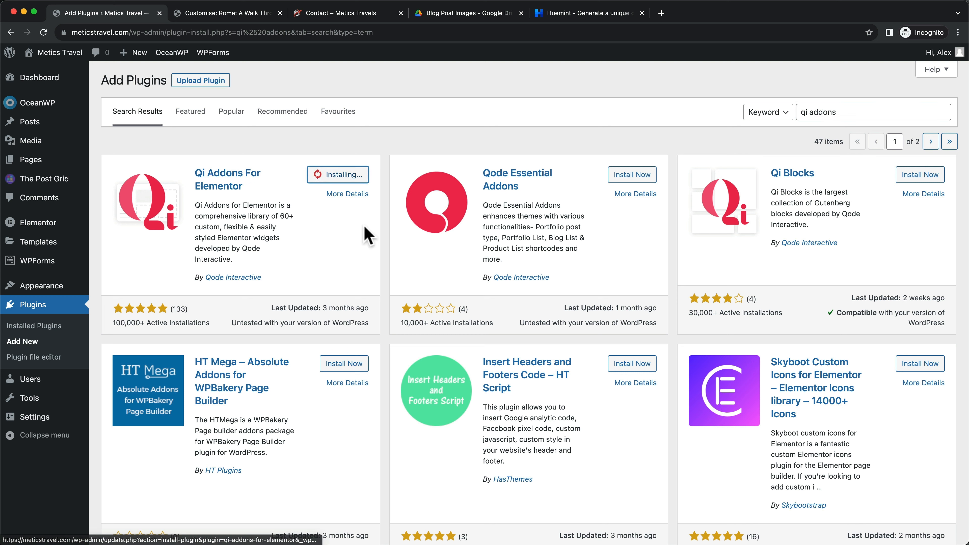
{"action": "left_click", "coordinate": [350, 179]}
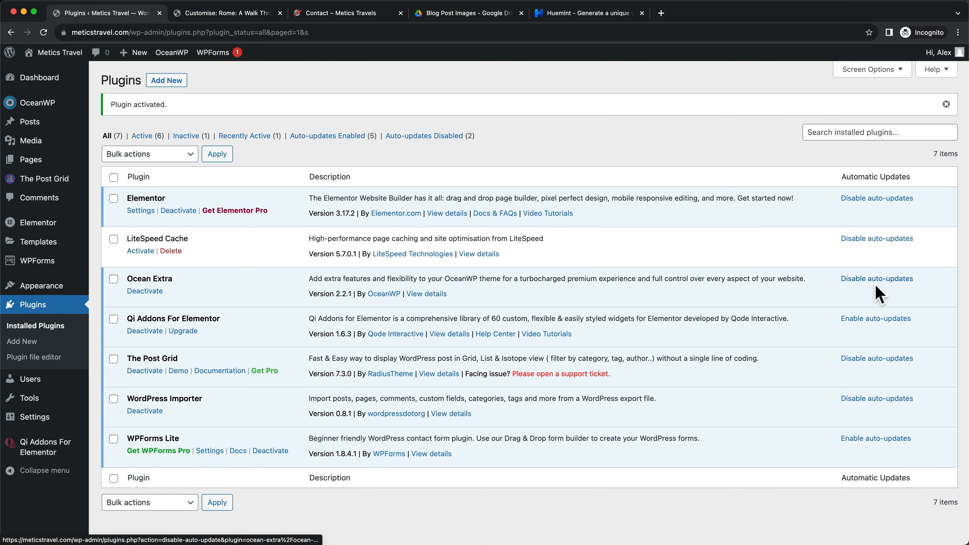
Enable auto-updates for Qi Addons and WPForms Lite in the plugins list
{"action": "left_click", "coordinate": [860, 321]}
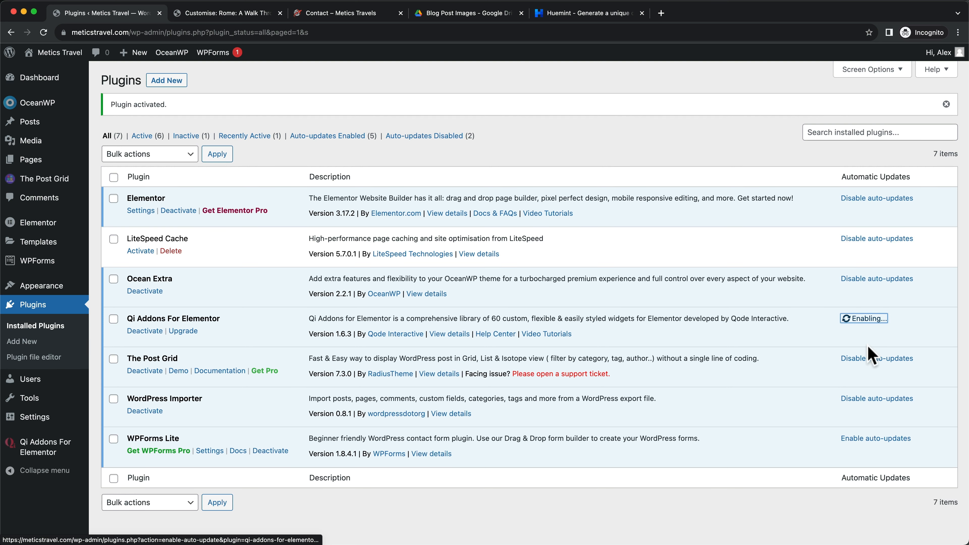
{"action": "left_click", "coordinate": [862, 439]}
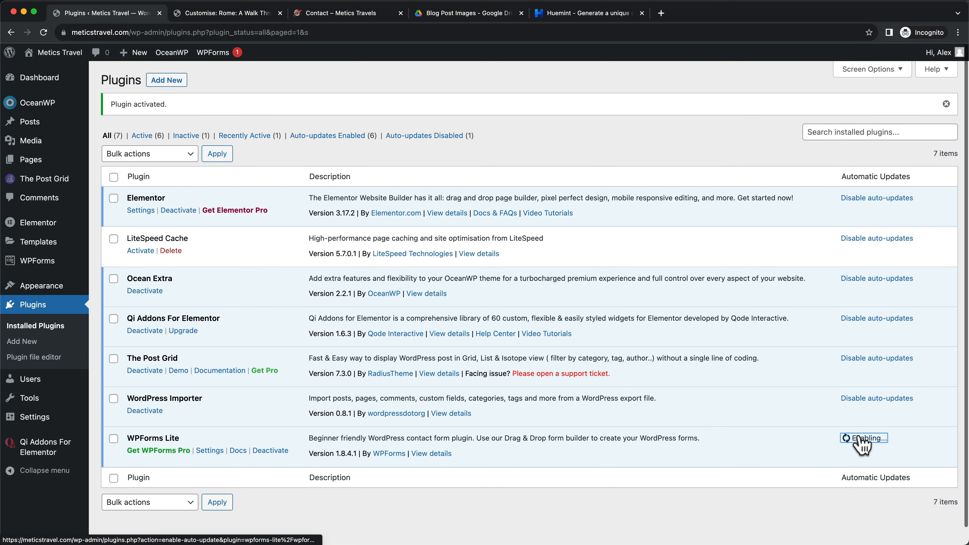
{"action": "scroll", "coordinate": [859, 437], "scroll_direction": "down", "scroll_amount": 1}
{"action": "scroll", "coordinate": [388, 381], "scroll_direction": "down", "scroll_amount": 1}
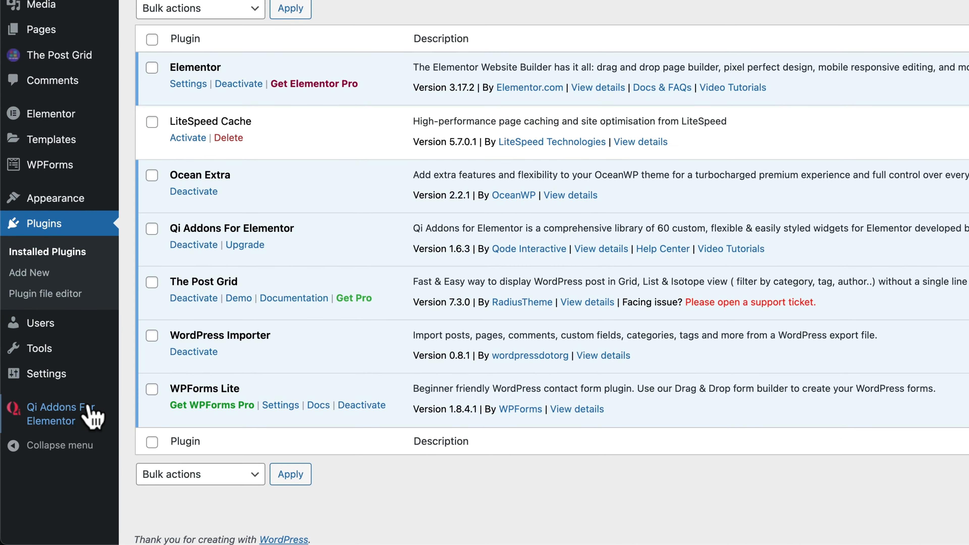
{"action": "mouse_move", "coordinate": [50, 447]}
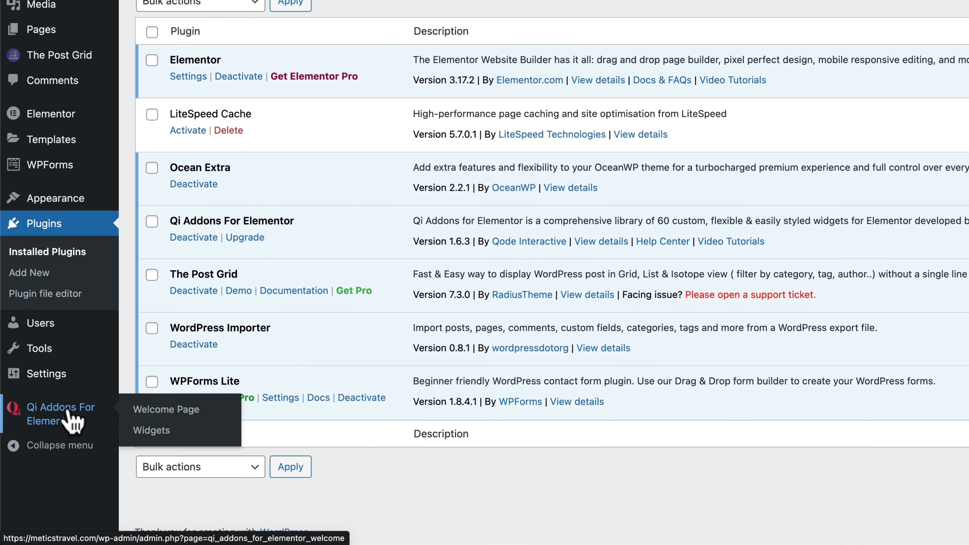
{"action": "scroll", "coordinate": [71, 416], "scroll_direction": "up", "scroll_amount": 1}
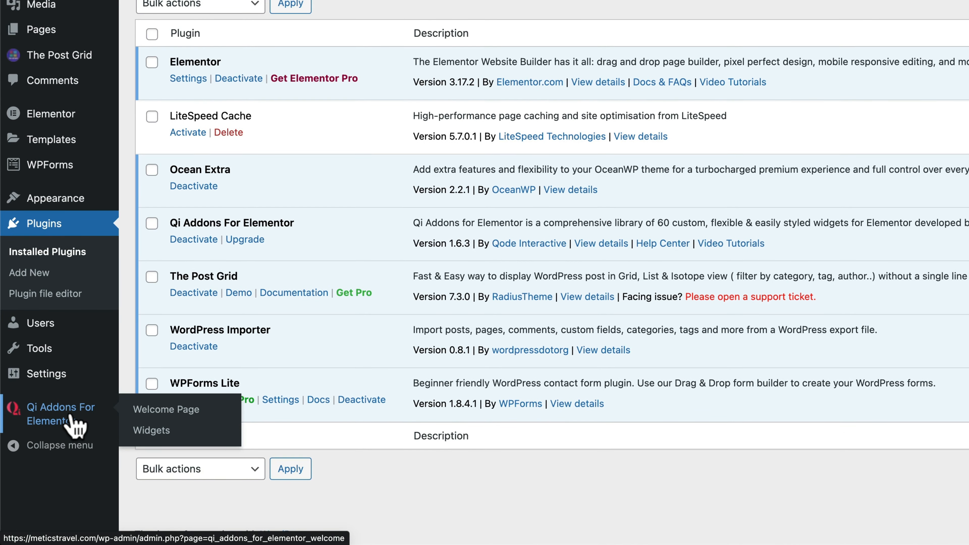
In Qi Addons Widgets, switch off the Typography, Creative, Showcase, Seo and Infographics groups
{"action": "left_click", "coordinate": [151, 430]}
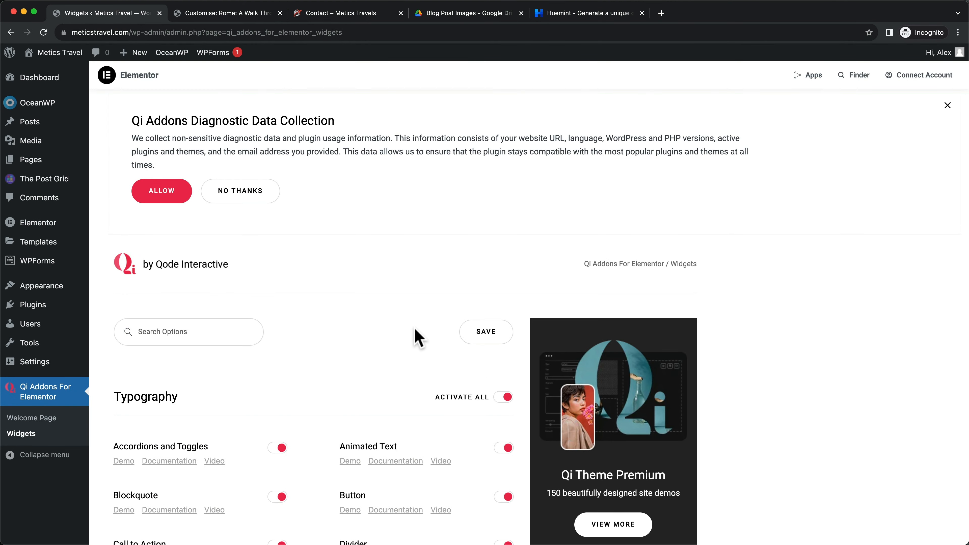
{"action": "scroll", "coordinate": [417, 338], "scroll_direction": "down", "scroll_amount": 5}
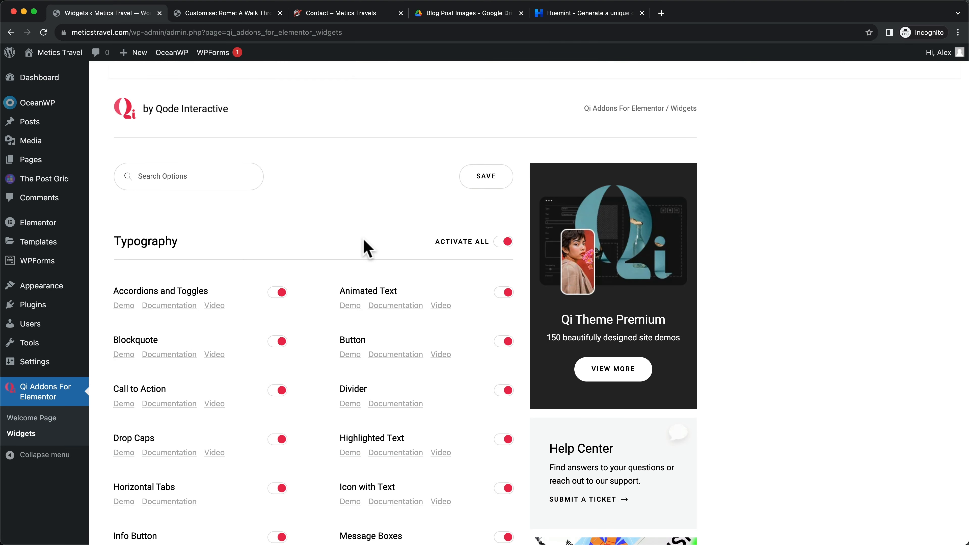
{"action": "left_click", "coordinate": [502, 247]}
{"action": "scroll", "coordinate": [485, 248], "scroll_direction": "down", "scroll_amount": 15}
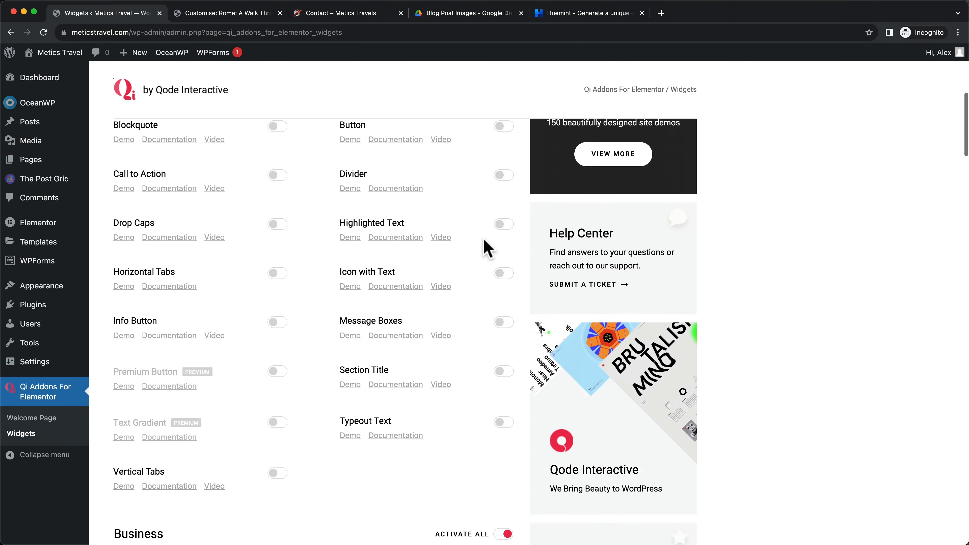
{"action": "scroll", "coordinate": [503, 278], "scroll_direction": "down", "scroll_amount": 15}
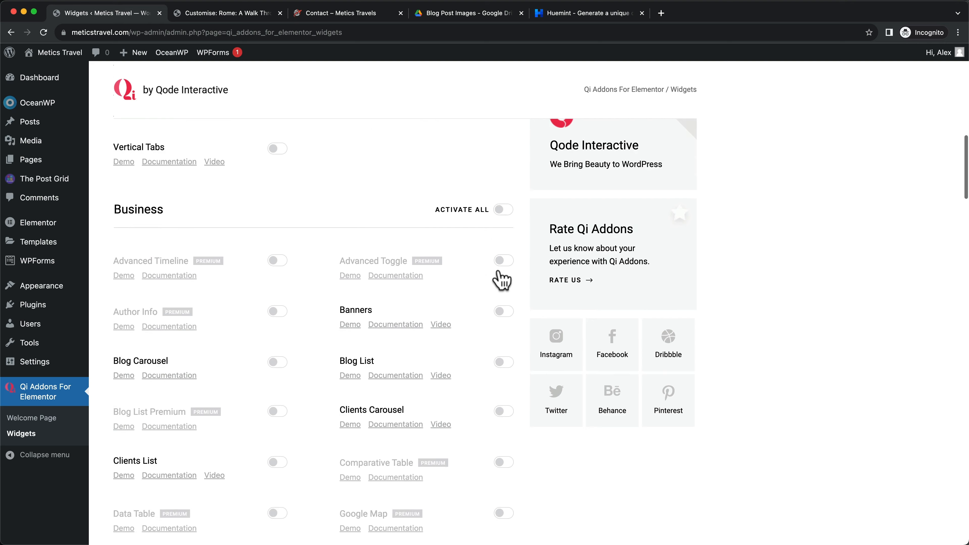
{"action": "left_click", "coordinate": [505, 313]}
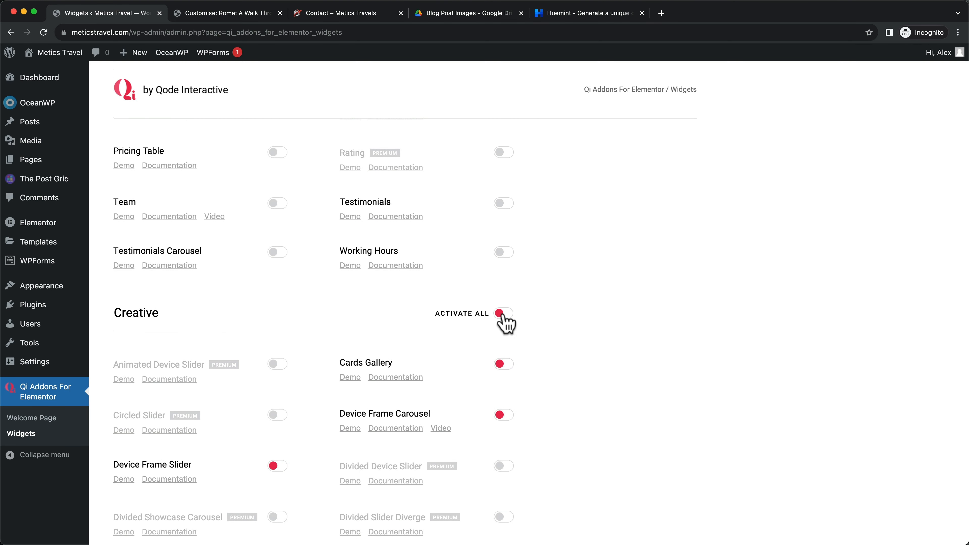
{"action": "left_click", "coordinate": [505, 313]}
{"action": "scroll", "coordinate": [502, 320], "scroll_direction": "down", "scroll_amount": 15}
{"action": "scroll", "coordinate": [504, 317], "scroll_direction": "down", "scroll_amount": 10}
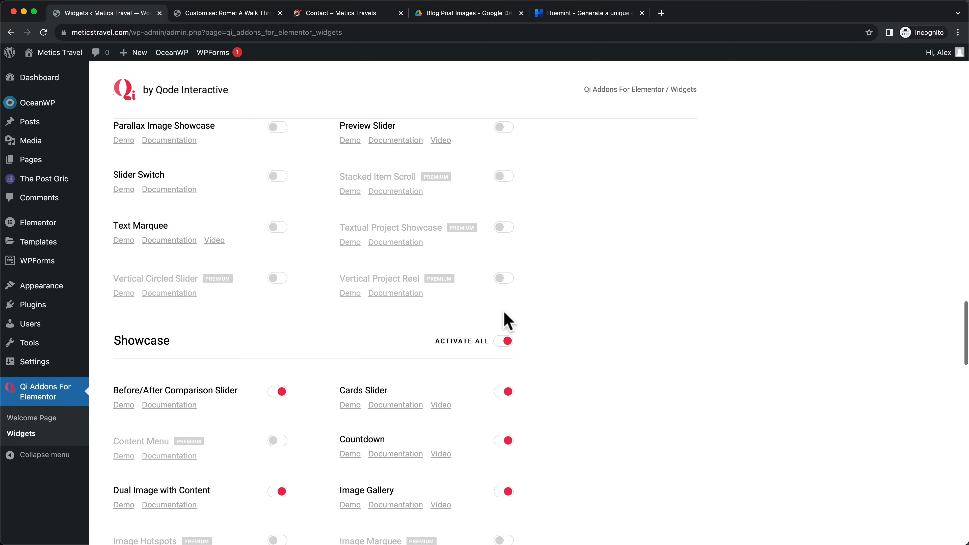
{"action": "left_click", "coordinate": [507, 211]}
{"action": "scroll", "coordinate": [494, 245], "scroll_direction": "down", "scroll_amount": 10}
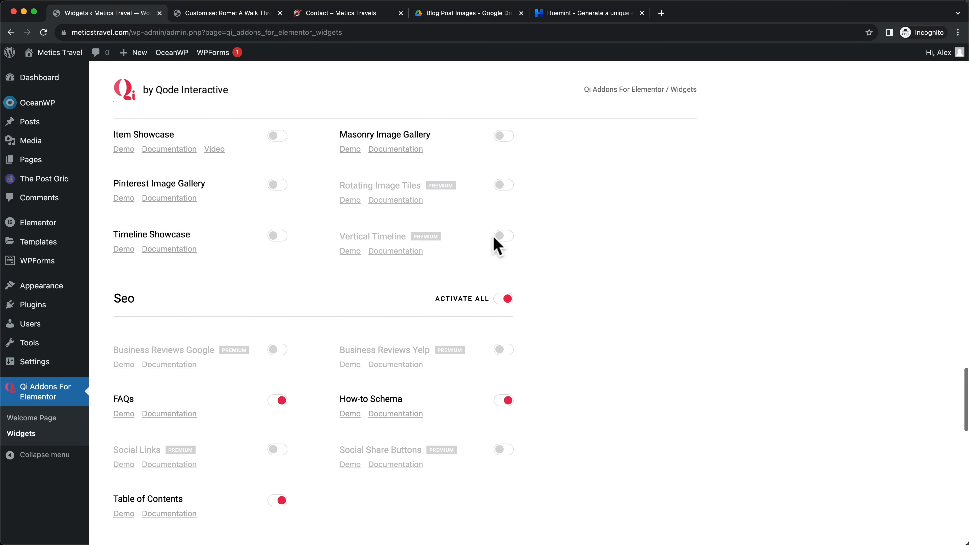
{"action": "left_click", "coordinate": [503, 234]}
{"action": "scroll", "coordinate": [502, 245], "scroll_direction": "down", "scroll_amount": 6}
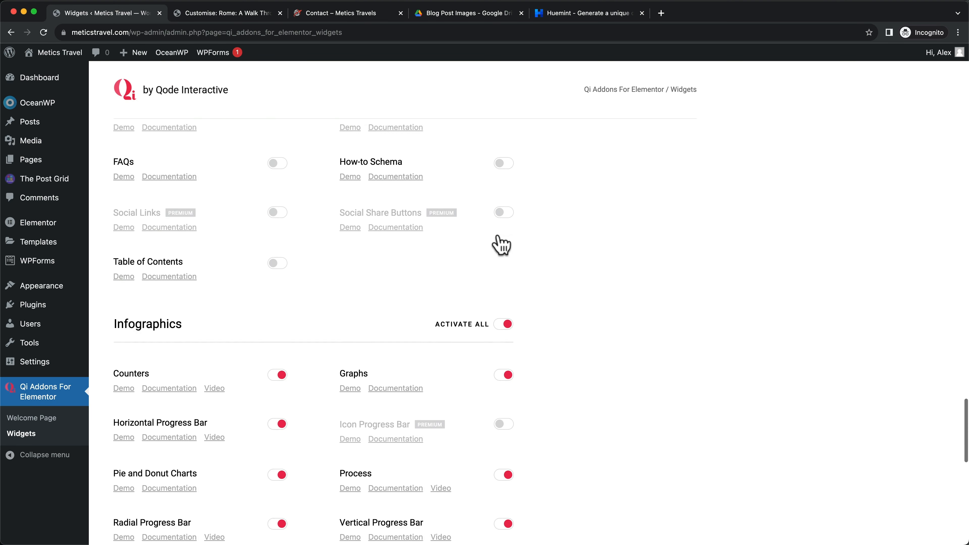
{"action": "left_click", "coordinate": [504, 251]}
Review the remaining Qi widget groups, including the WPForms widget under Form style
{"action": "scroll", "coordinate": [507, 256], "scroll_direction": "down", "scroll_amount": 2}
{"action": "scroll", "coordinate": [504, 250], "scroll_direction": "down", "scroll_amount": 5}
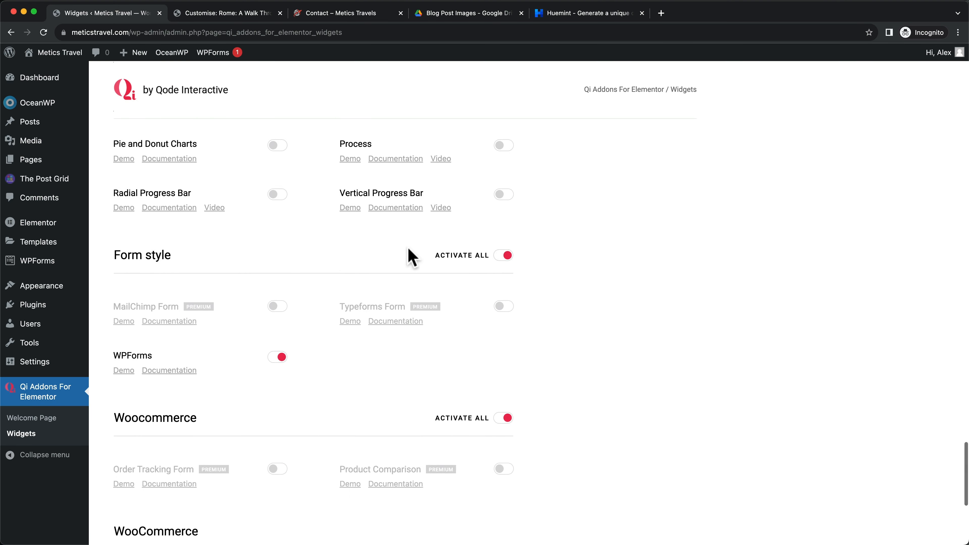
{"action": "left_click_drag", "start_coordinate": [113, 230], "coordinate": [179, 232]}
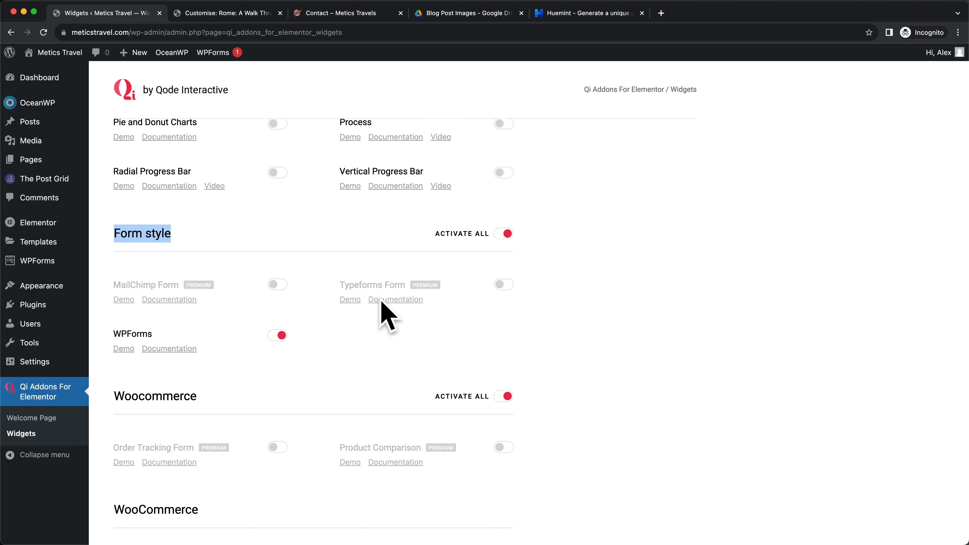
{"action": "left_click", "coordinate": [677, 339]}
{"action": "scroll", "coordinate": [233, 357], "scroll_direction": "down", "scroll_amount": 1}
{"action": "scroll", "coordinate": [234, 357], "scroll_direction": "down", "scroll_amount": 1}
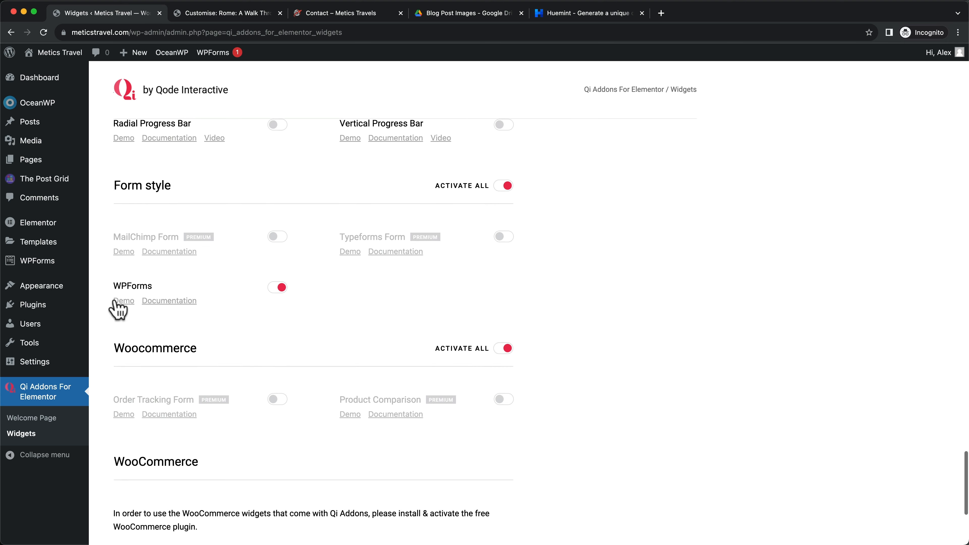
{"action": "scroll", "coordinate": [344, 321], "scroll_direction": "down", "scroll_amount": 4}
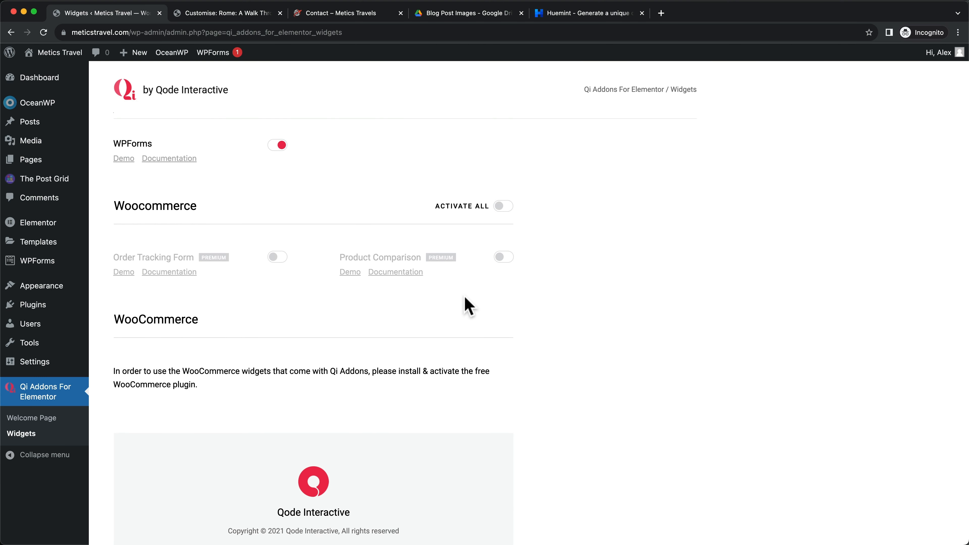
{"action": "scroll", "coordinate": [466, 301], "scroll_direction": "up", "scroll_amount": 3}
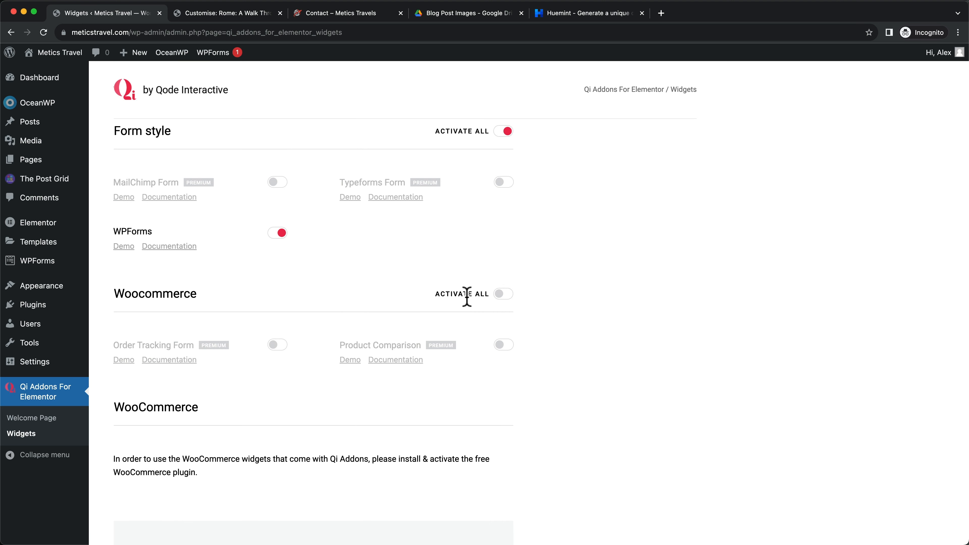
{"action": "scroll", "coordinate": [467, 298], "scroll_direction": "up", "scroll_amount": 1}
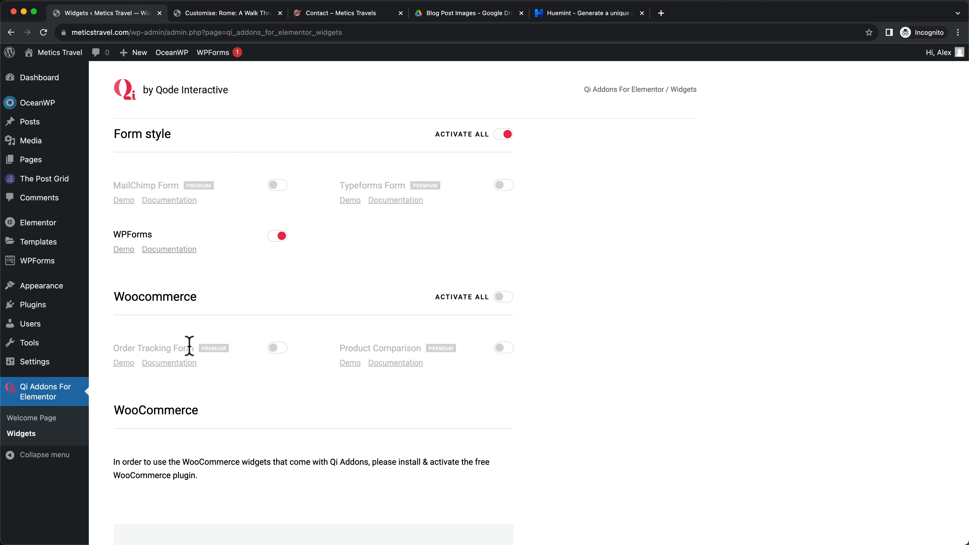
{"action": "mouse_move", "coordinate": [54, 266]}
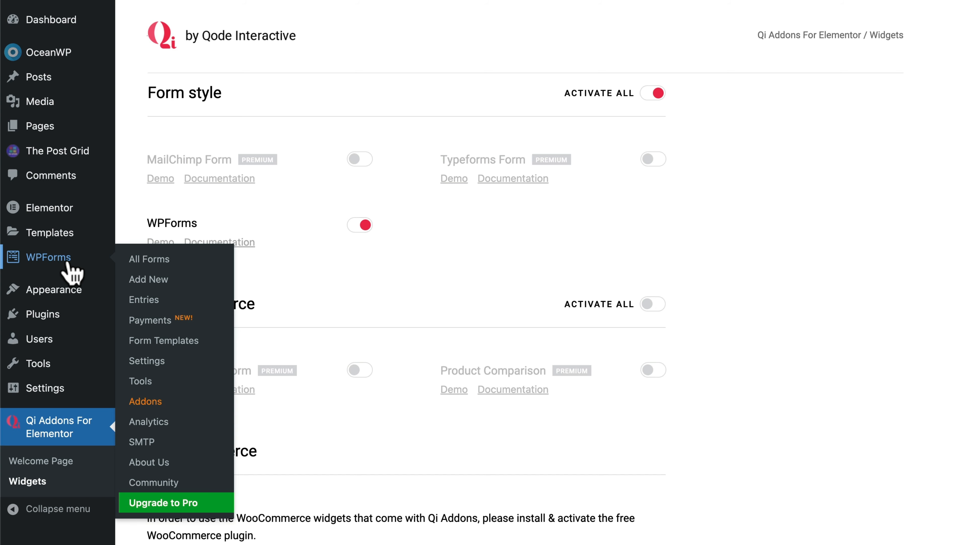
Create a new WPForms form from the Simple Contact Form template
{"action": "left_click", "coordinate": [54, 263]}
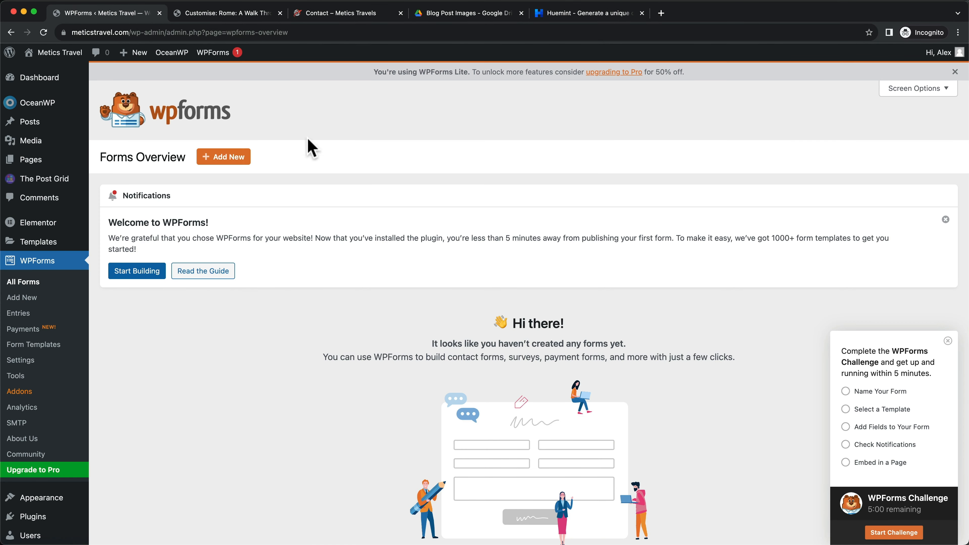
{"action": "left_click", "coordinate": [227, 162]}
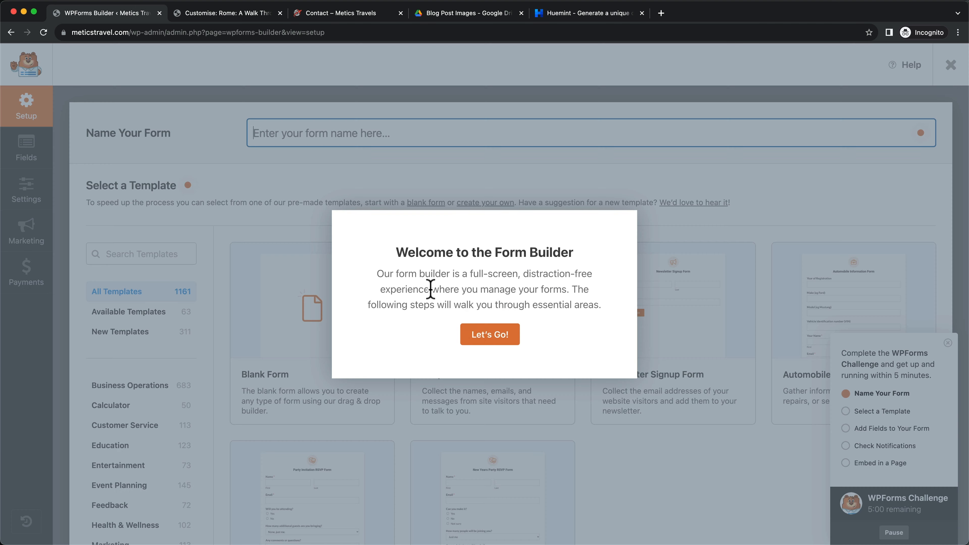
{"action": "left_click", "coordinate": [480, 334]}
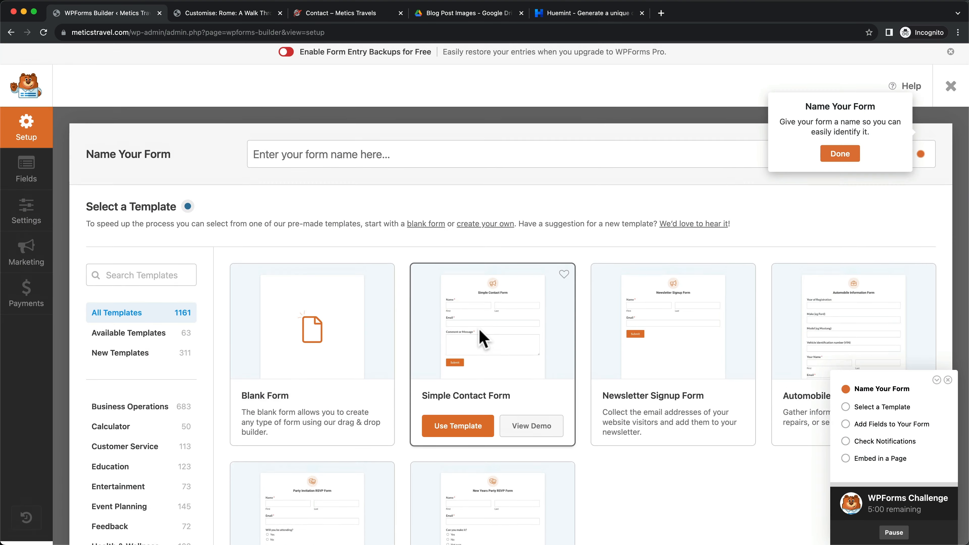
{"action": "scroll", "coordinate": [671, 447], "scroll_direction": "down", "scroll_amount": 2}
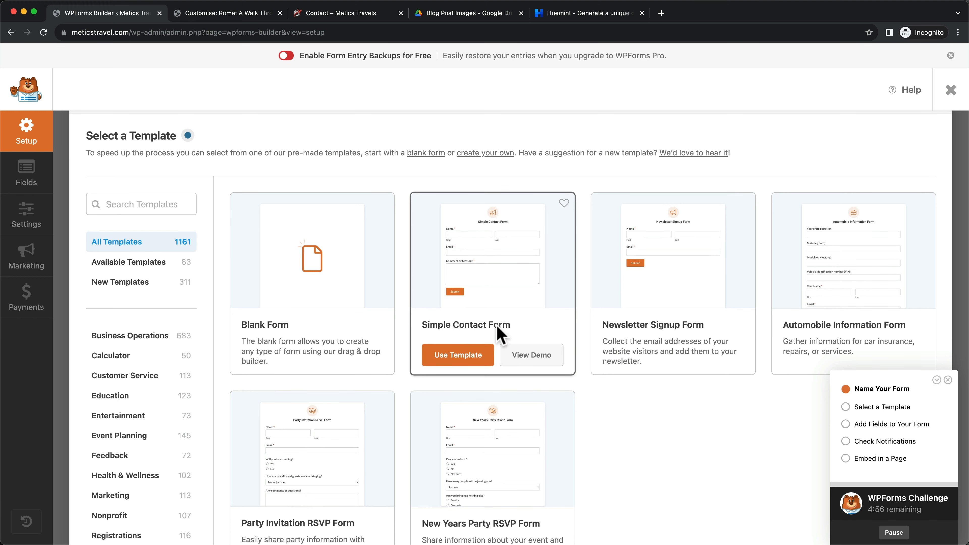
{"action": "left_click", "coordinate": [462, 361]}
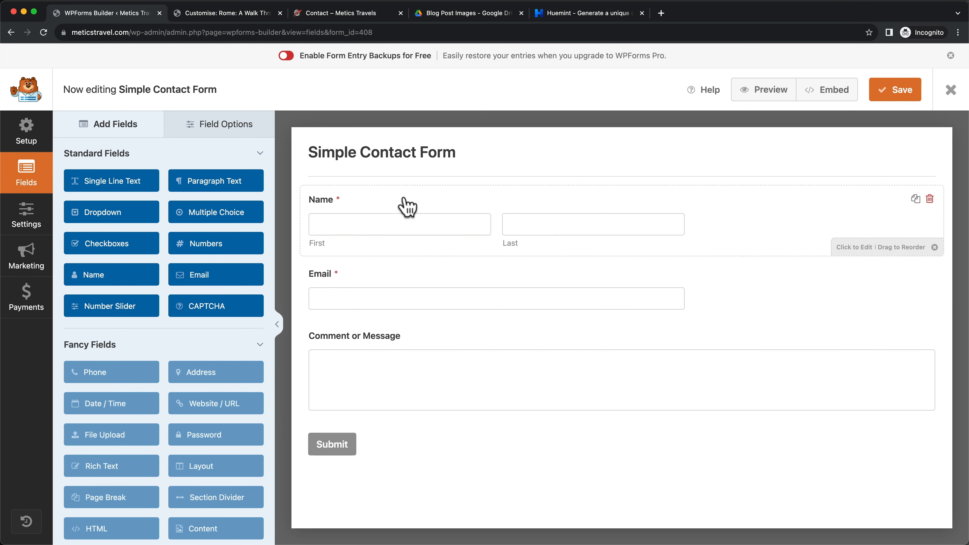
Change the Name field's format to Simple
{"action": "left_click", "coordinate": [413, 204]}
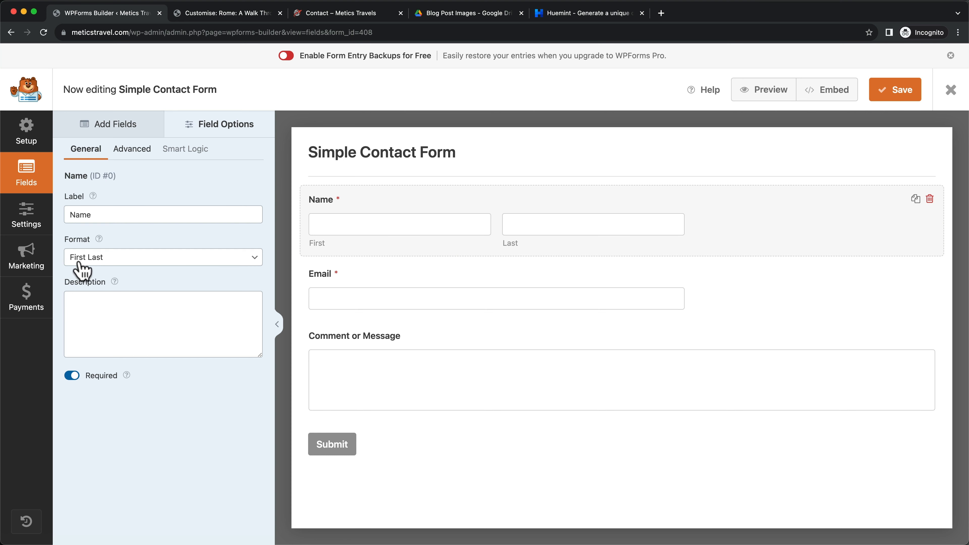
{"action": "left_click", "coordinate": [111, 259]}
{"action": "left_click", "coordinate": [113, 247]}
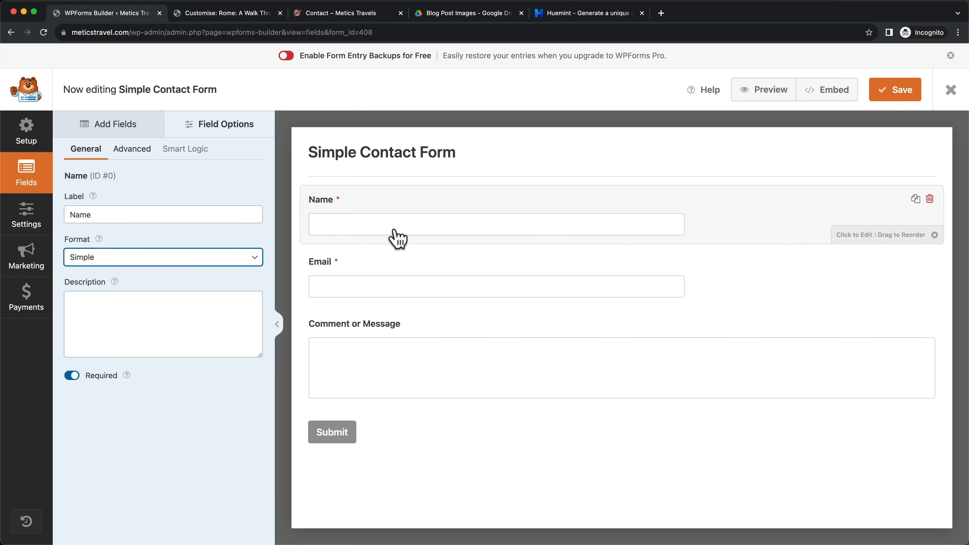
Hide the Name and Email labels and add the placeholders 'Your Name' and 'Your Email'
{"action": "left_click", "coordinate": [132, 150]}
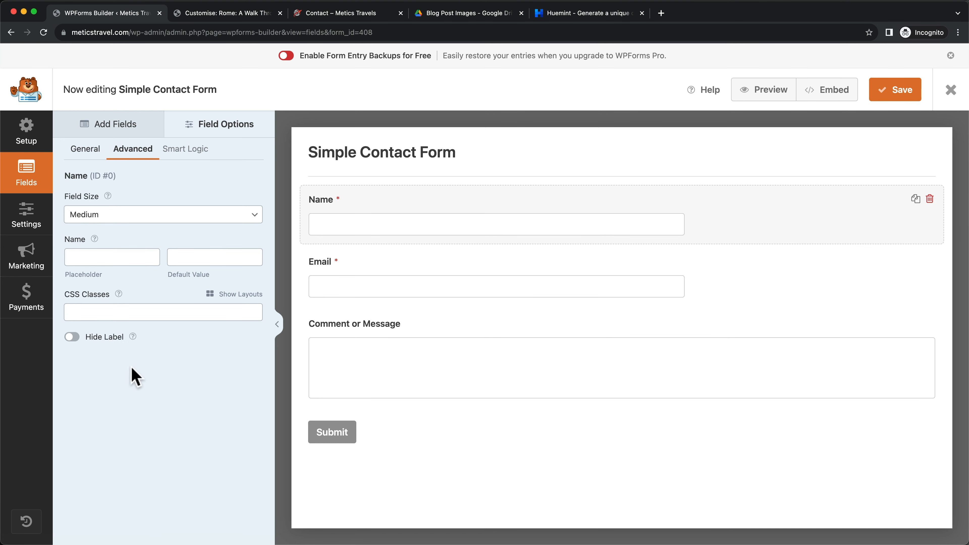
{"action": "left_click", "coordinate": [72, 336]}
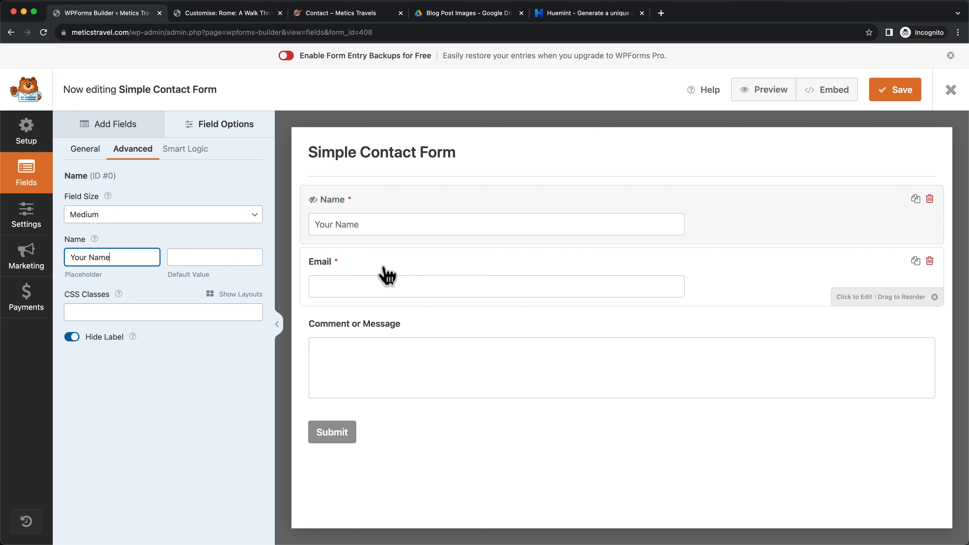
{"action": "left_click", "coordinate": [387, 275]}
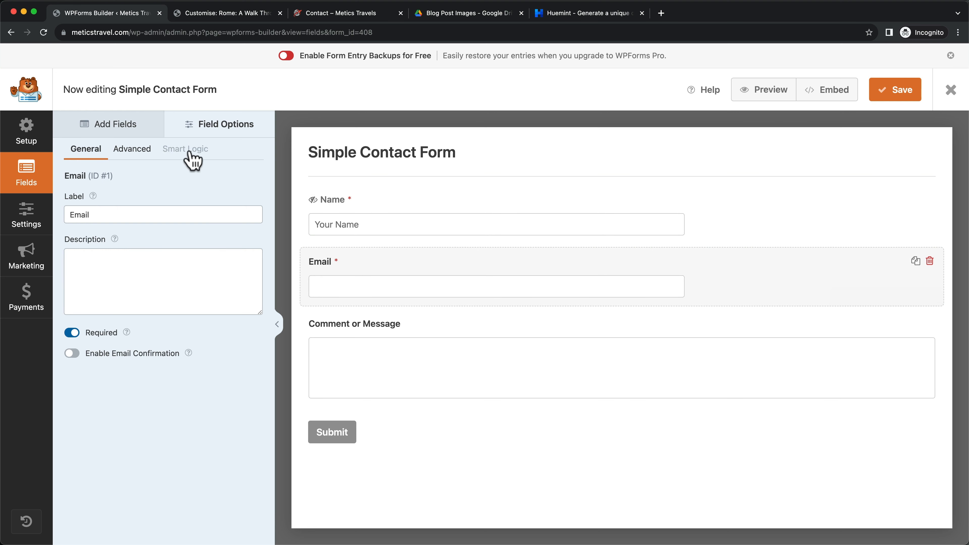
{"action": "left_click", "coordinate": [145, 156]}
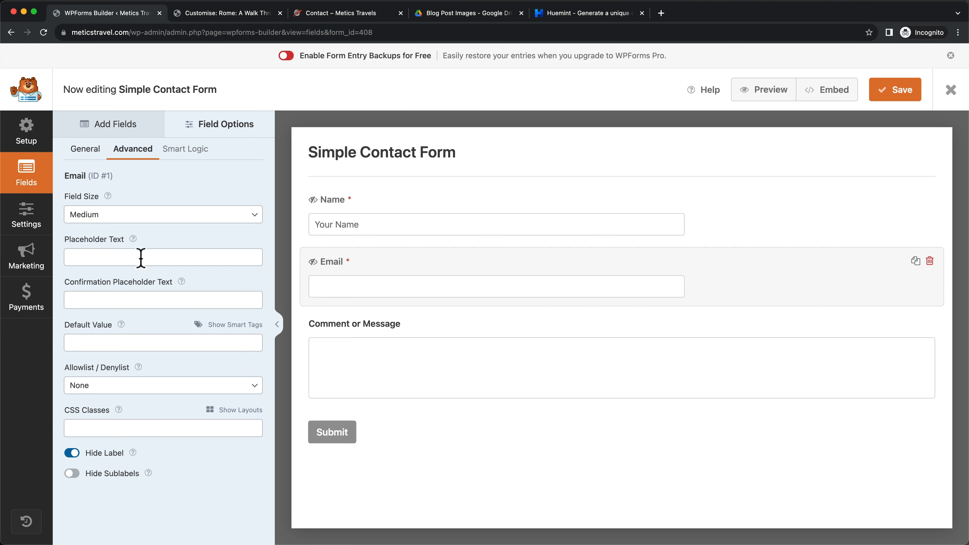
{"action": "left_click", "coordinate": [101, 257]}
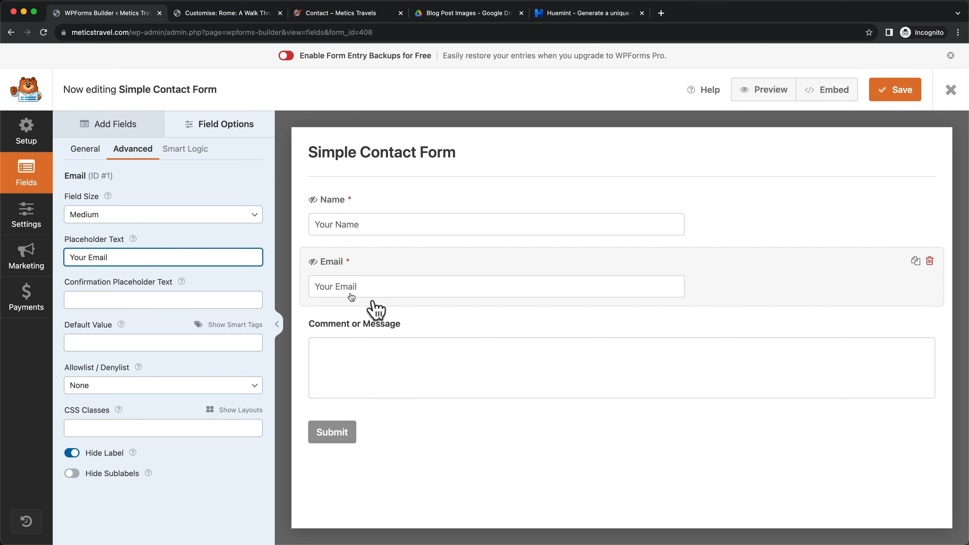
{"action": "left_click", "coordinate": [471, 359]}
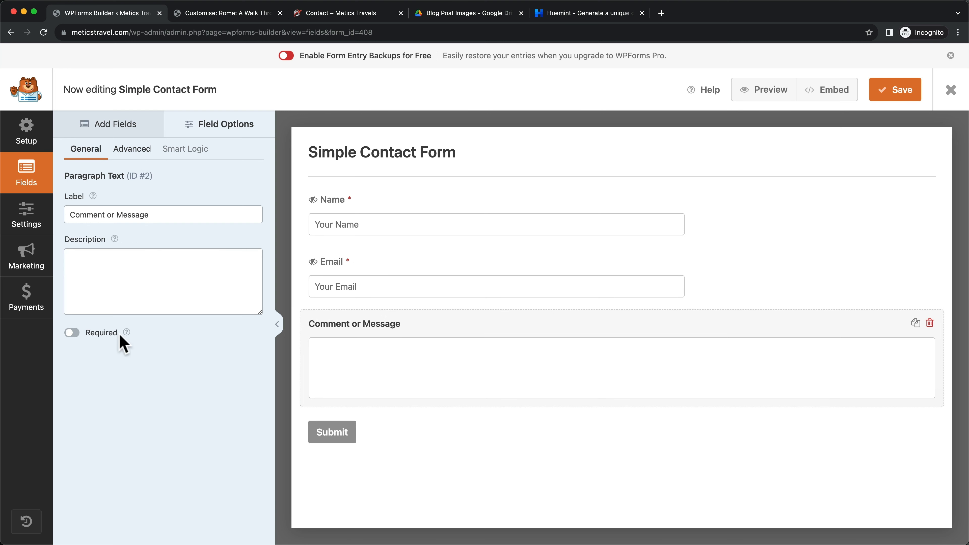
Make the Comment or Message field required and rename its label to 'Message'
{"action": "left_click", "coordinate": [72, 333]}
{"action": "left_click_drag", "start_coordinate": [117, 215], "coordinate": [62, 213]}
{"action": "key", "text": "BackSpace"}
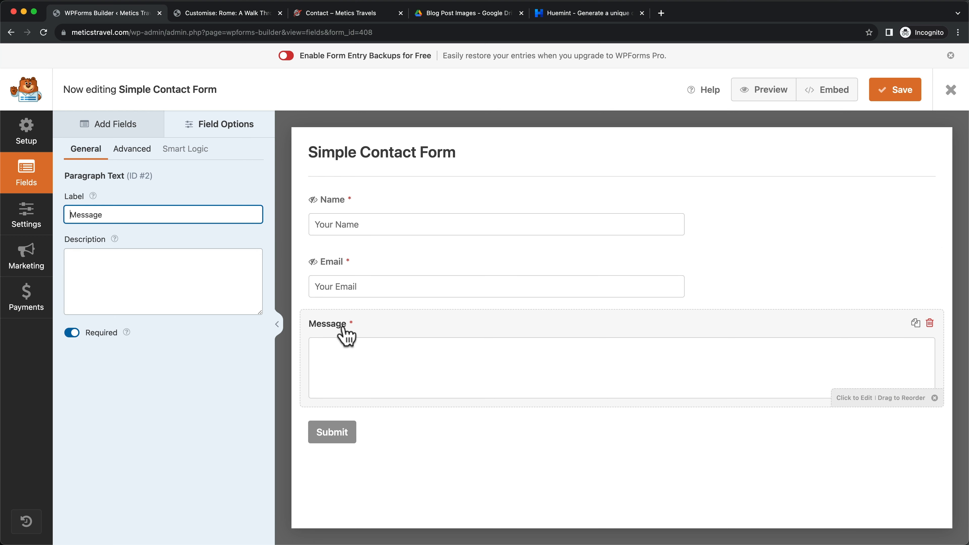
Hide the Message label, add a 'Your Message' placeholder, set size Large, and save
{"action": "left_click", "coordinate": [138, 156]}
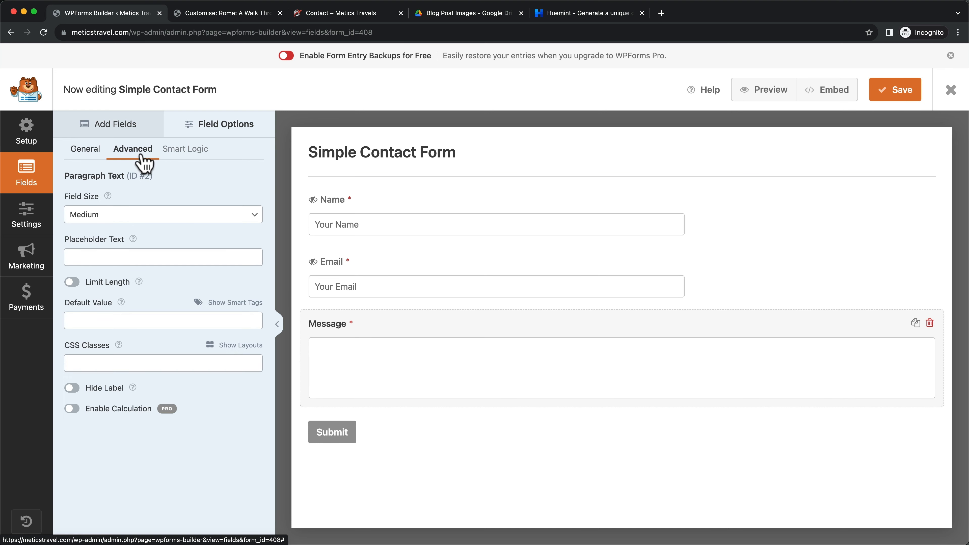
{"action": "left_click", "coordinate": [72, 388]}
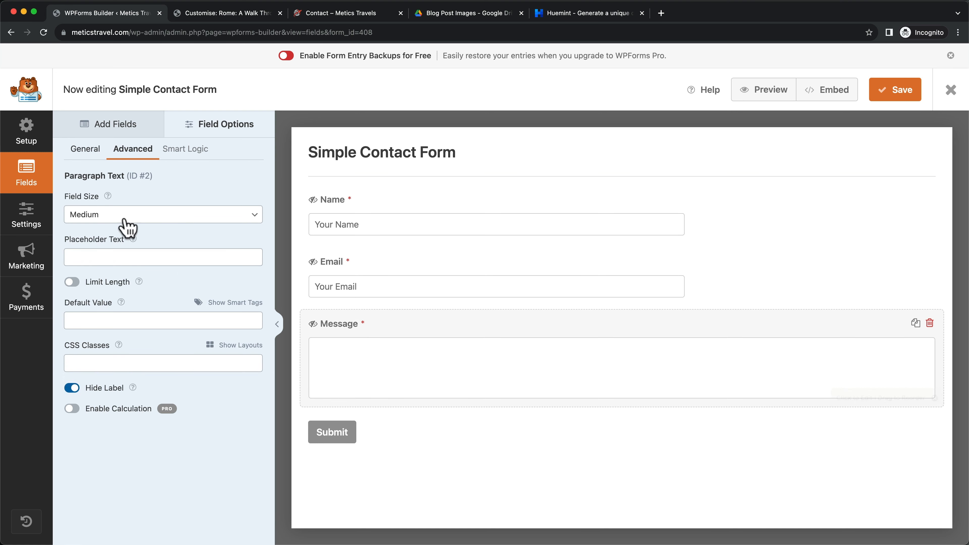
{"action": "left_click", "coordinate": [126, 257]}
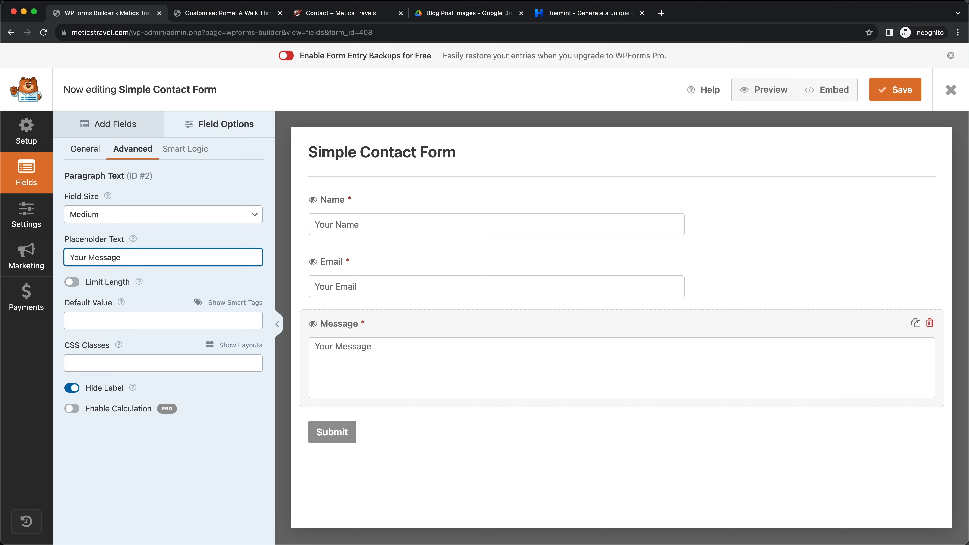
{"action": "left_click", "coordinate": [470, 429]}
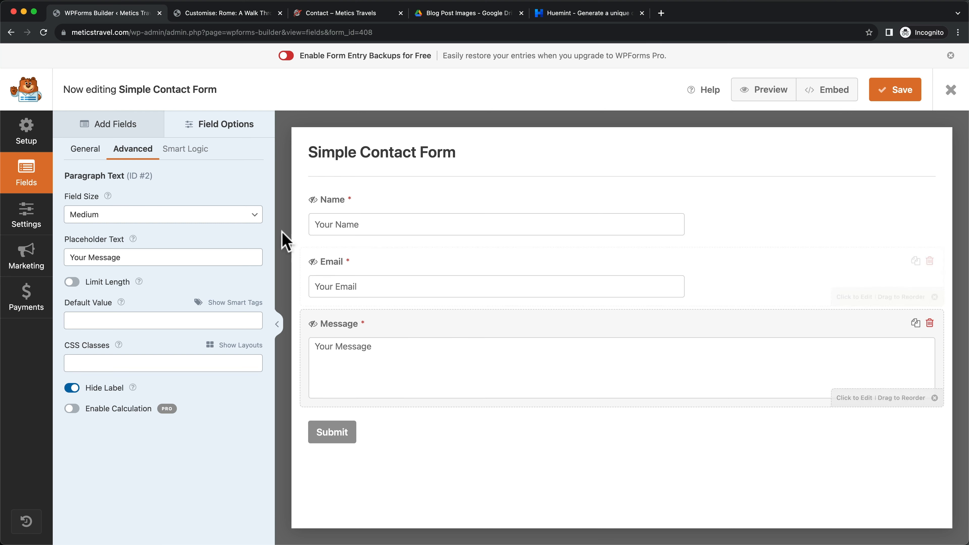
{"action": "left_click", "coordinate": [129, 221]}
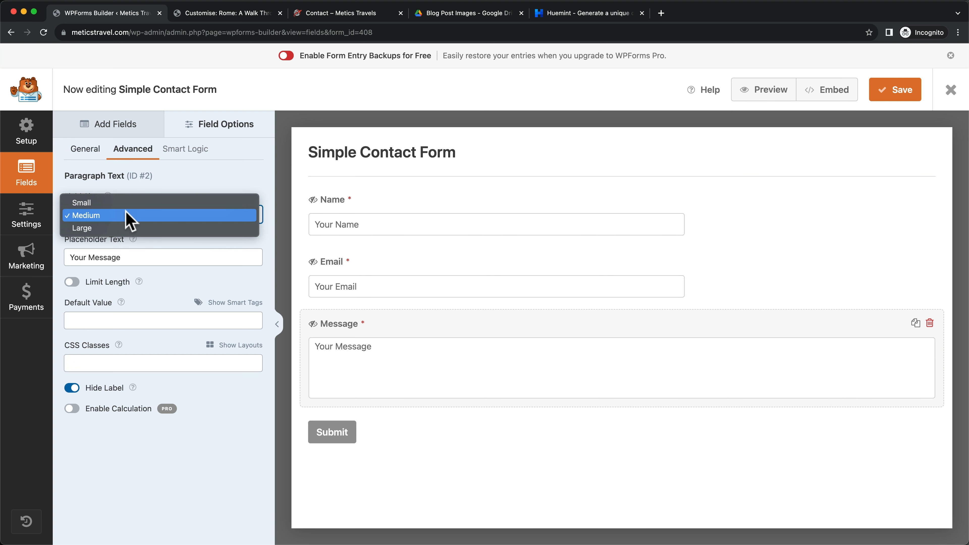
{"action": "left_click", "coordinate": [142, 229]}
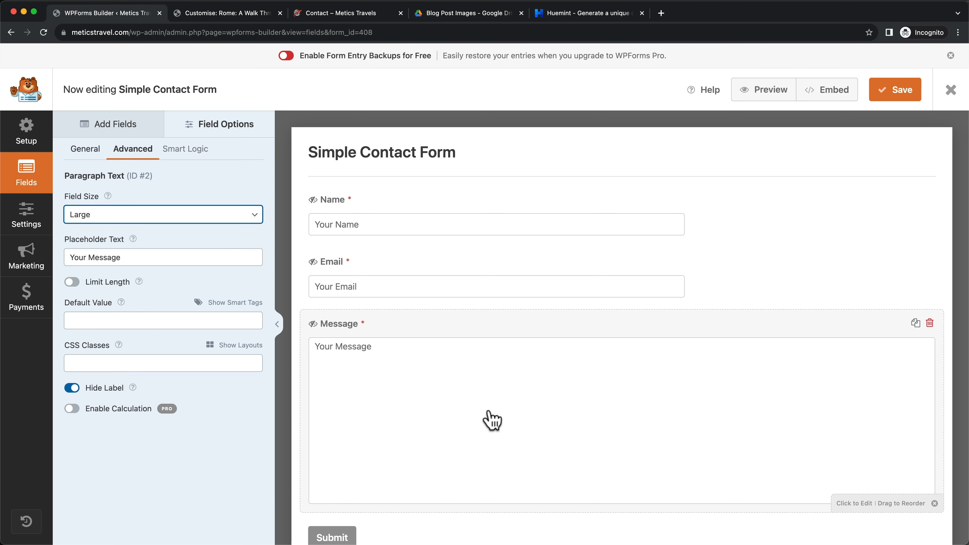
{"action": "scroll", "coordinate": [491, 418], "scroll_direction": "down", "scroll_amount": 1}
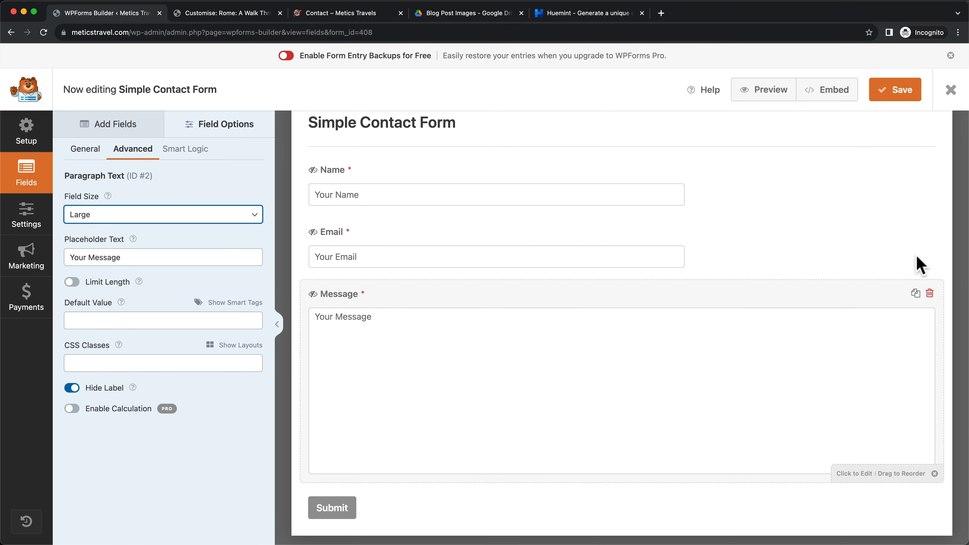
{"action": "left_click", "coordinate": [898, 96]}
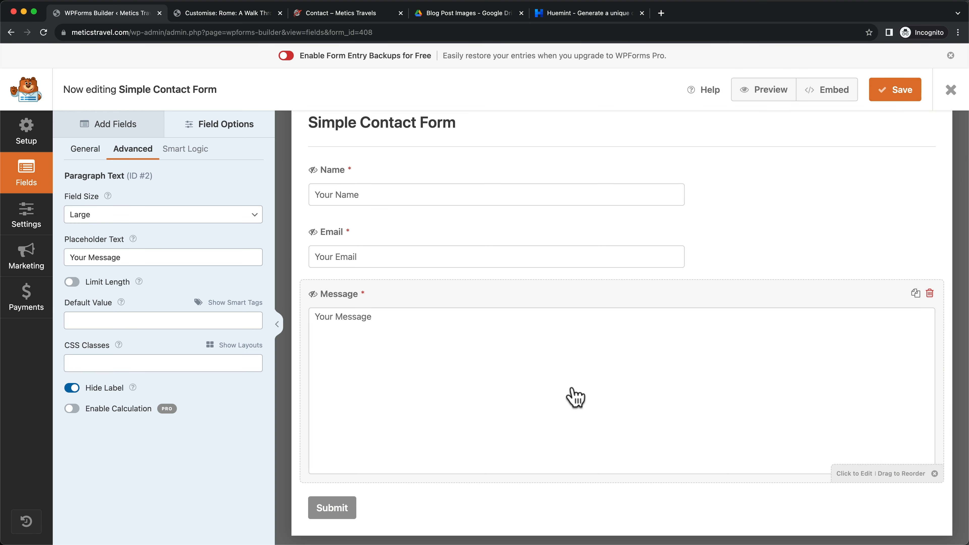
Leave the form builder and start a new page titled 'Contact'
{"action": "left_click", "coordinate": [951, 92]}
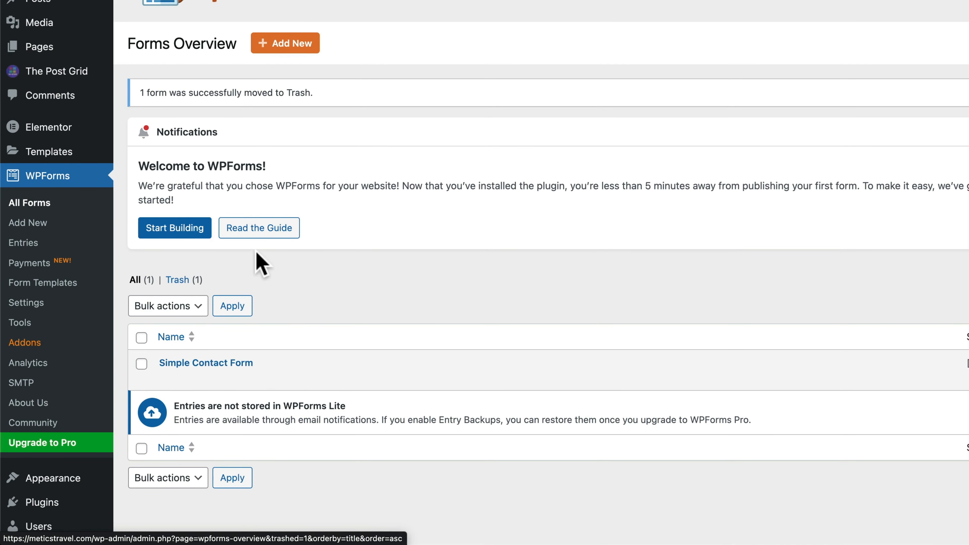
{"action": "scroll", "coordinate": [233, 394], "scroll_direction": "down", "scroll_amount": 1}
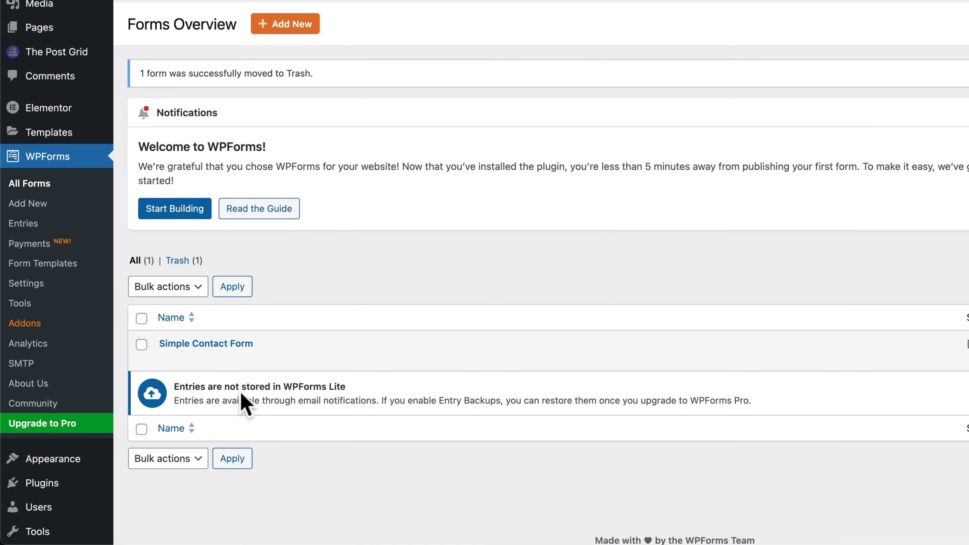
{"action": "scroll", "coordinate": [241, 390], "scroll_direction": "up", "scroll_amount": 1}
{"action": "mouse_move", "coordinate": [262, 391]}
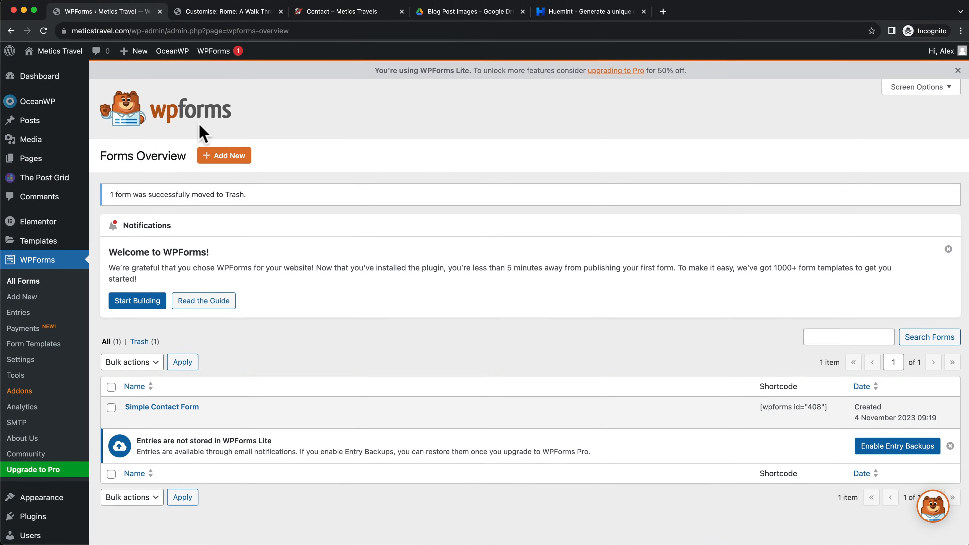
{"action": "mouse_move", "coordinate": [50, 54]}
{"action": "left_click", "coordinate": [43, 167]}
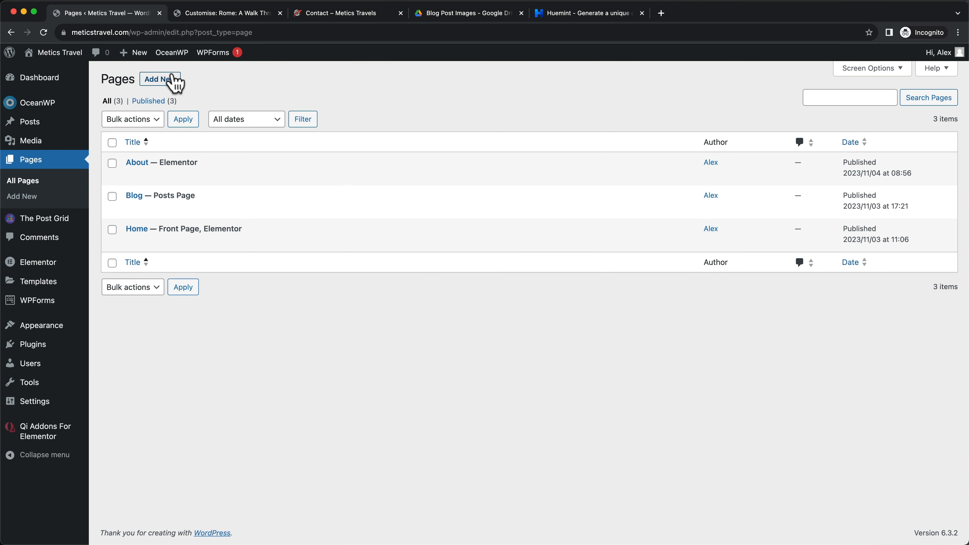
{"action": "left_click", "coordinate": [174, 81]}
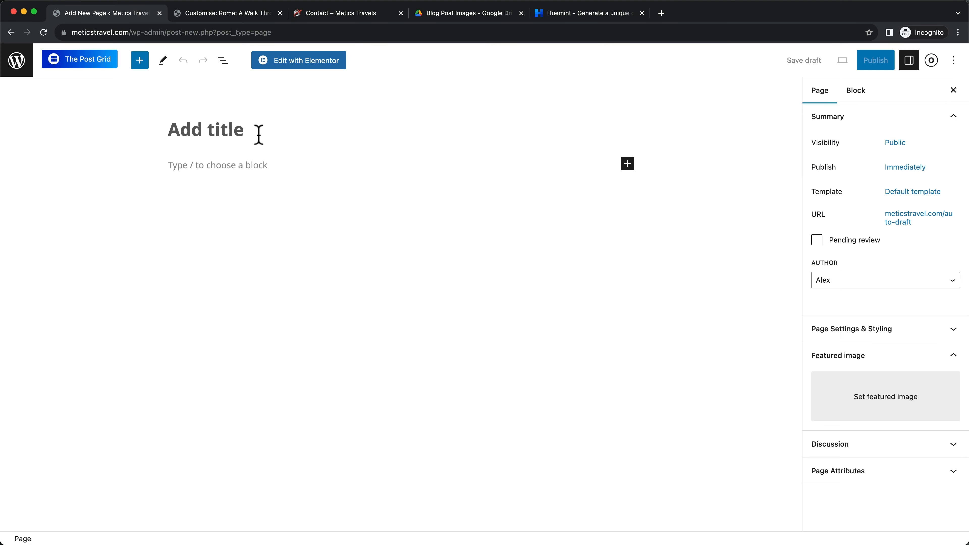
{"action": "type", "text": "Co"}
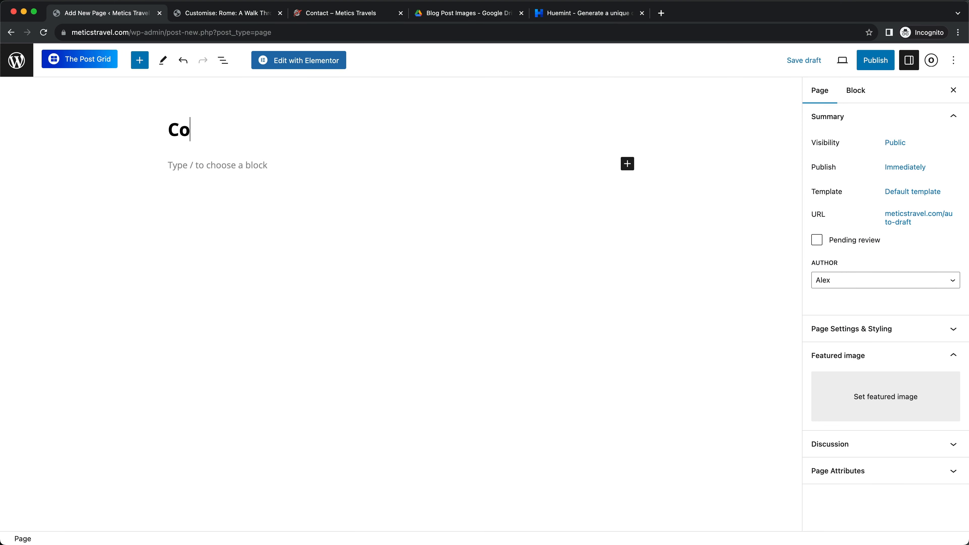
{"action": "type", "text": "ntact"}
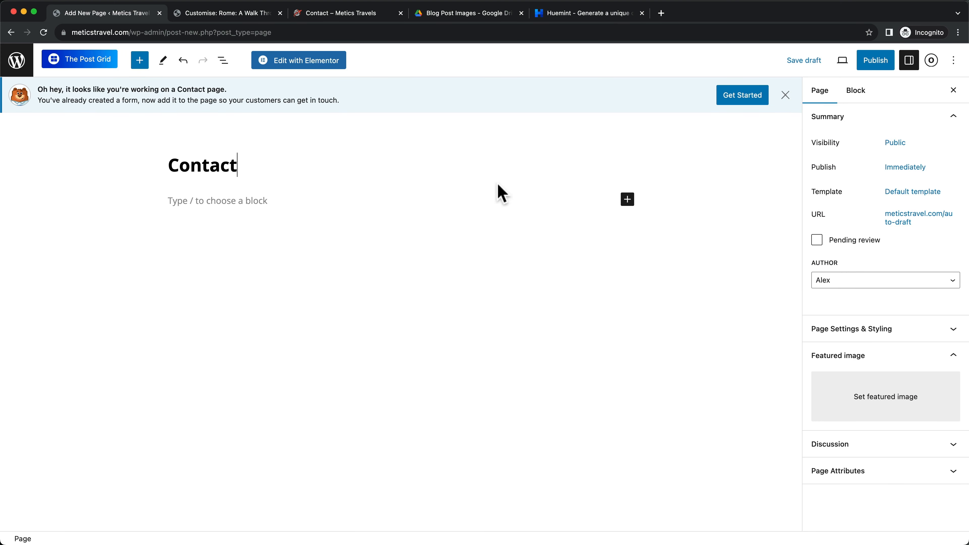
Set the page to 100% Full Width with padding and title disabled, then publish it
{"action": "left_click", "coordinate": [932, 61]}
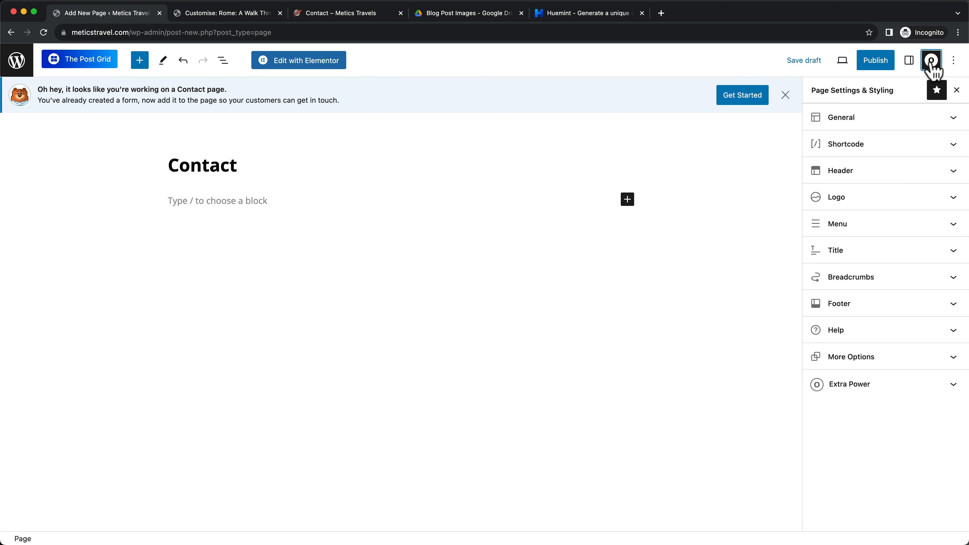
{"action": "left_click", "coordinate": [850, 125]}
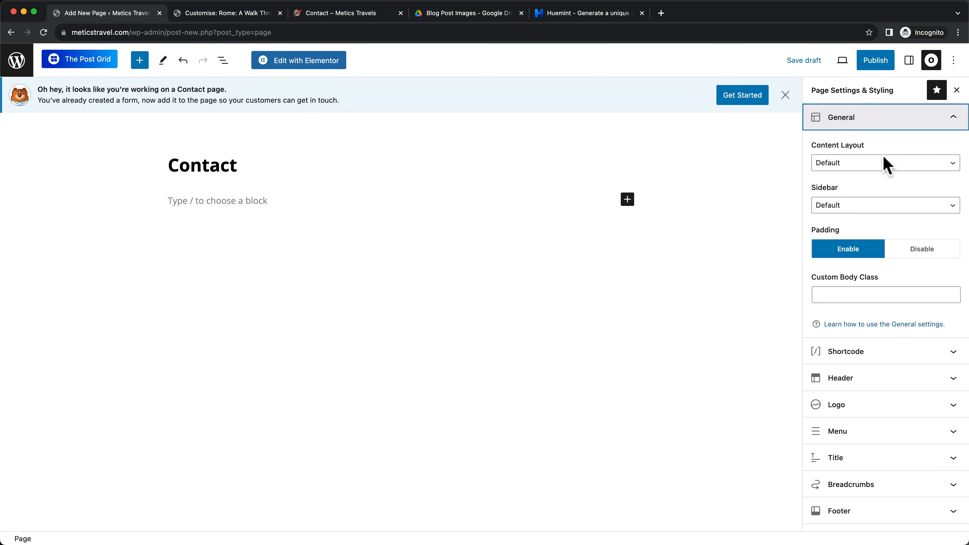
{"action": "left_click", "coordinate": [844, 167]}
{"action": "left_click", "coordinate": [866, 210]}
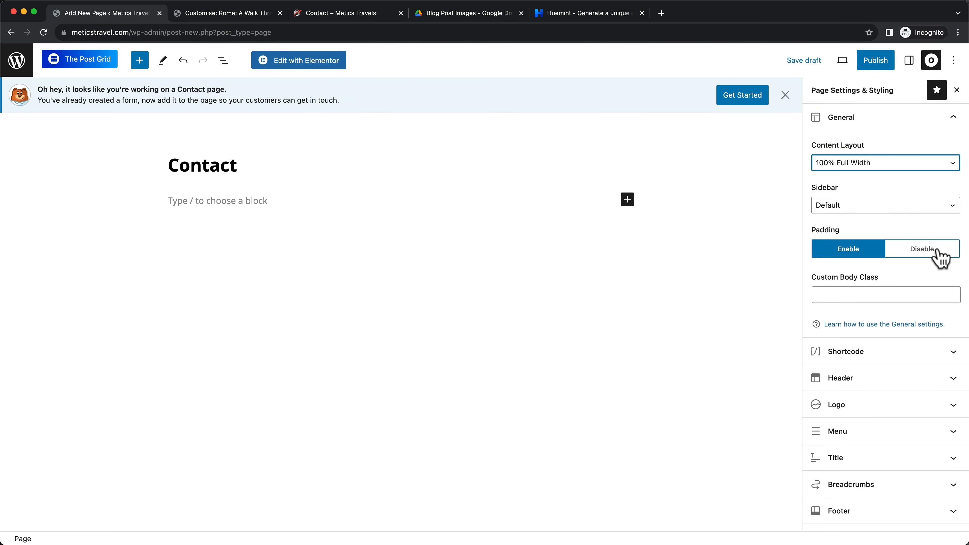
{"action": "left_click", "coordinate": [924, 256]}
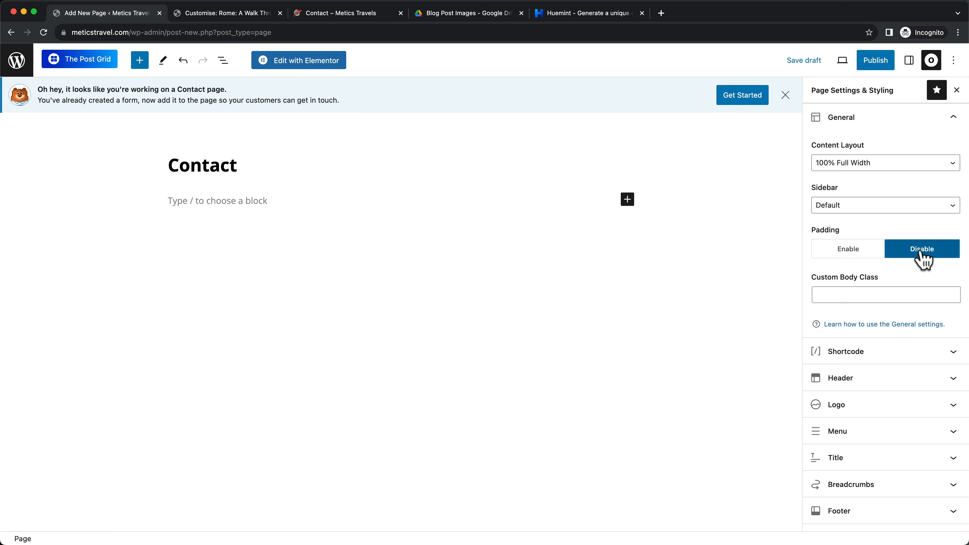
{"action": "left_click", "coordinate": [894, 462]}
{"action": "left_click", "coordinate": [935, 315]}
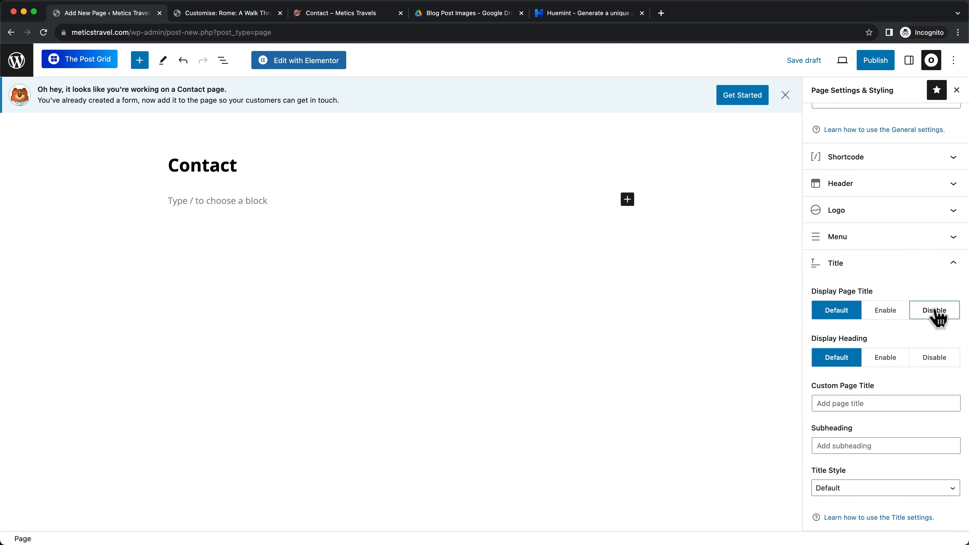
{"action": "left_click", "coordinate": [878, 63]}
{"action": "left_click", "coordinate": [850, 65]}
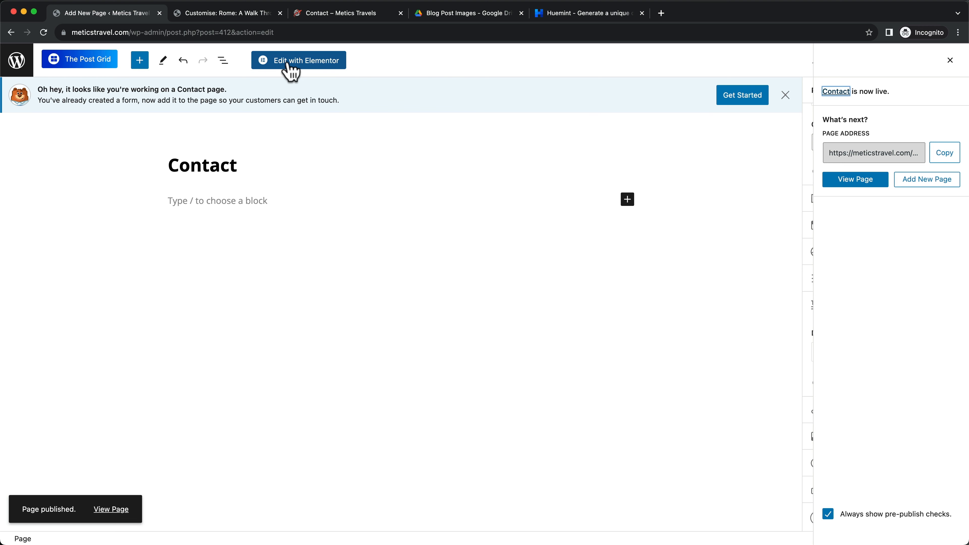
Open the Contact page in Elementor and add a one-column container holding a Heading widget
{"action": "left_click", "coordinate": [302, 71]}
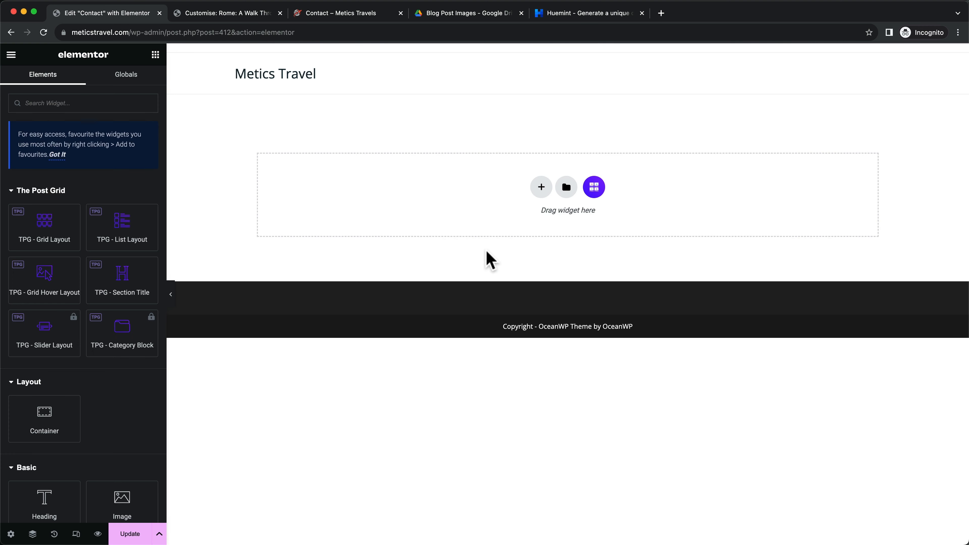
{"action": "left_click", "coordinate": [541, 187]}
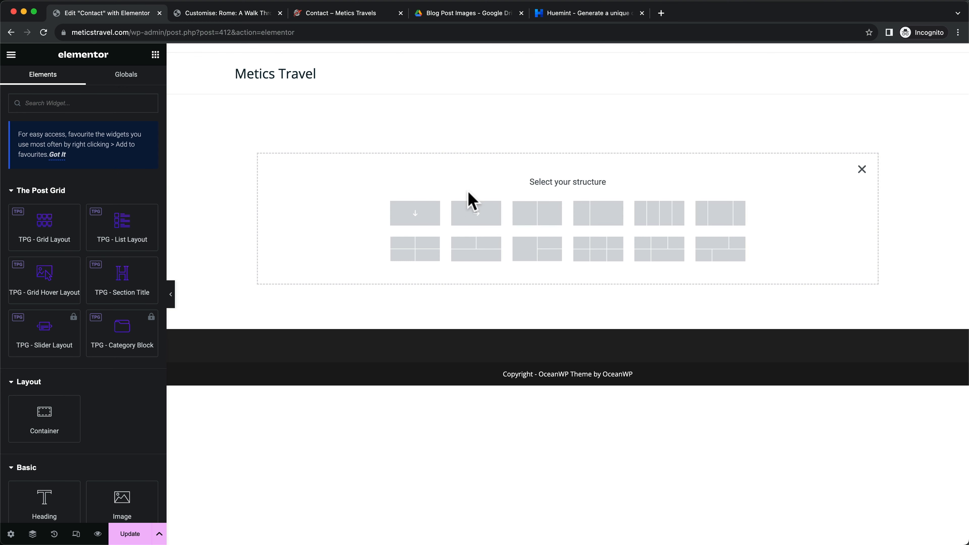
{"action": "left_click", "coordinate": [418, 223]}
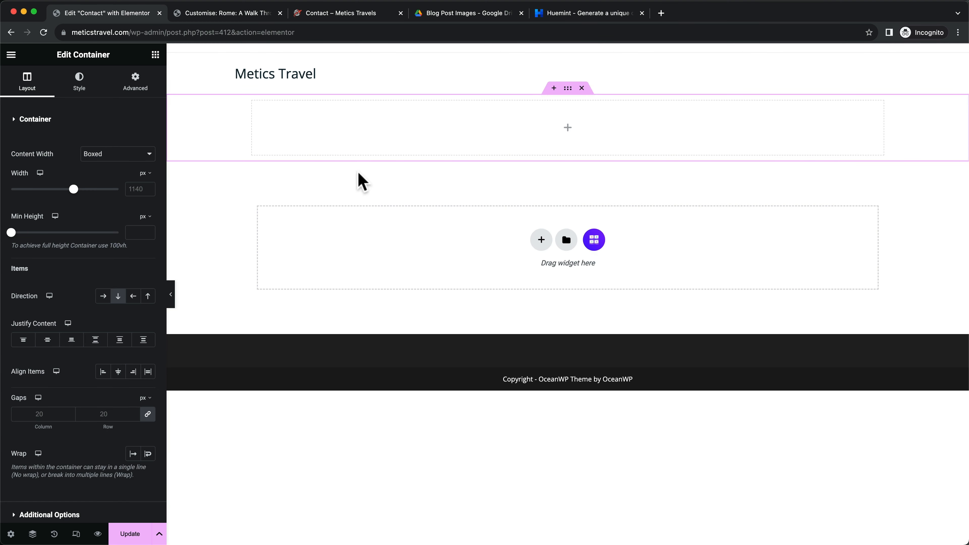
{"action": "left_click", "coordinate": [155, 54]}
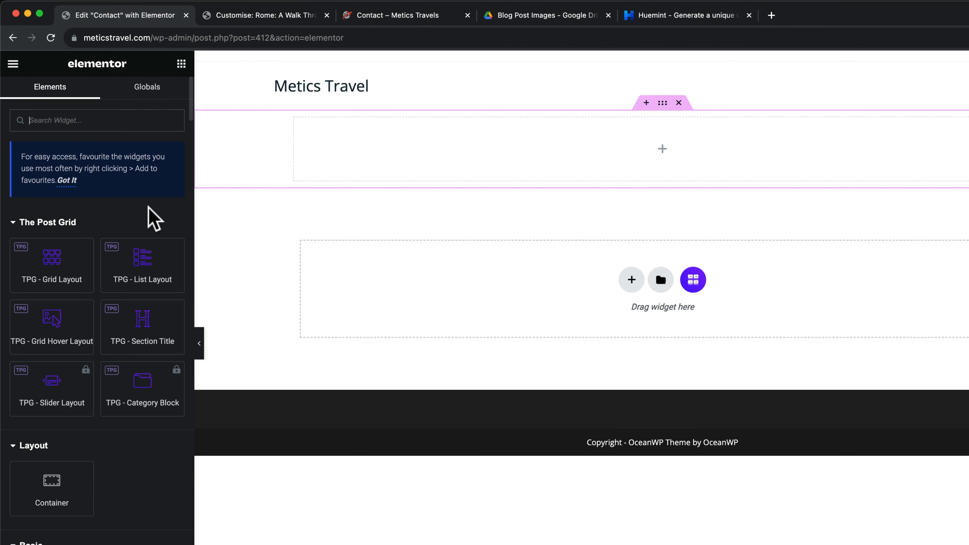
{"action": "scroll", "coordinate": [69, 477], "scroll_direction": "down", "scroll_amount": 2}
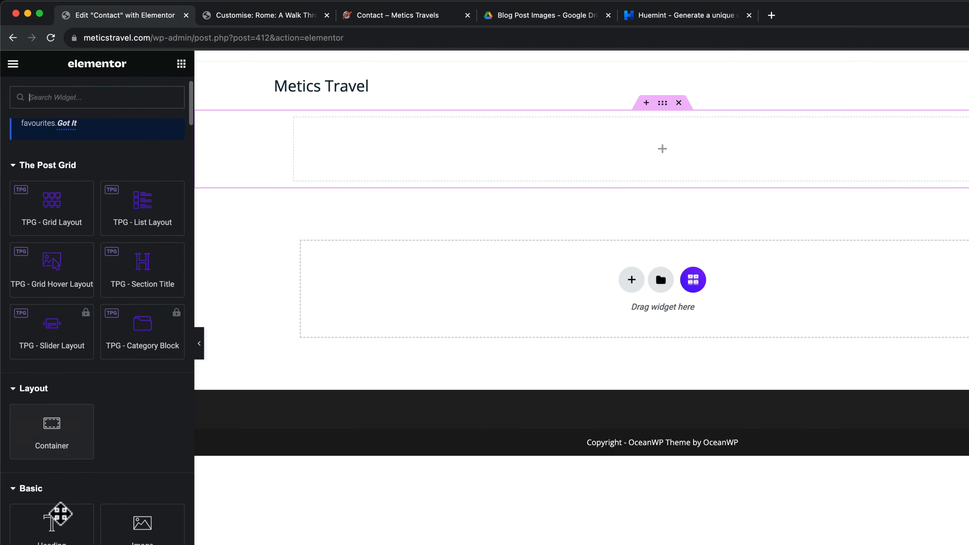
{"action": "left_click_drag", "start_coordinate": [68, 535], "coordinate": [586, 162]}
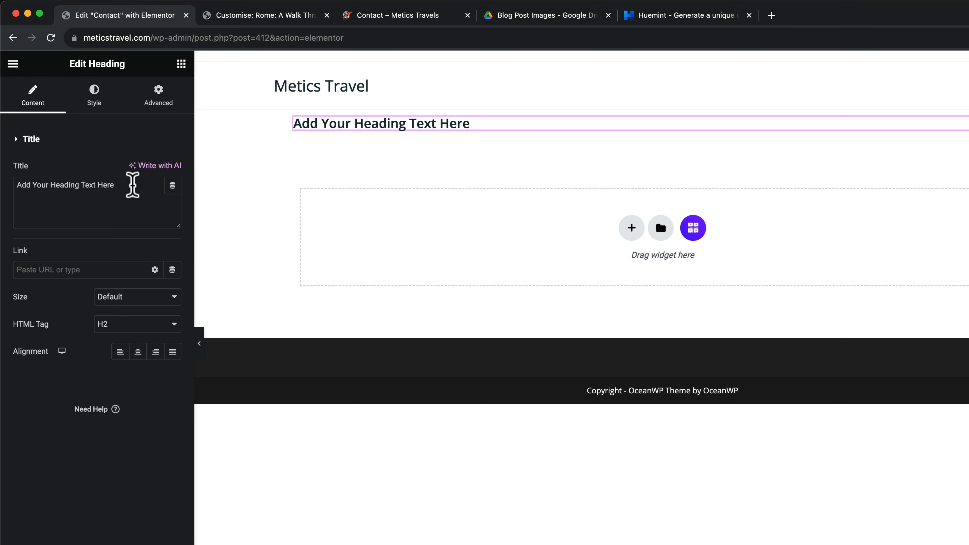
Change the heading to 'Contact us' with 36 px size and 700 font weight
{"action": "left_click_drag", "start_coordinate": [130, 186], "coordinate": [19, 177]}
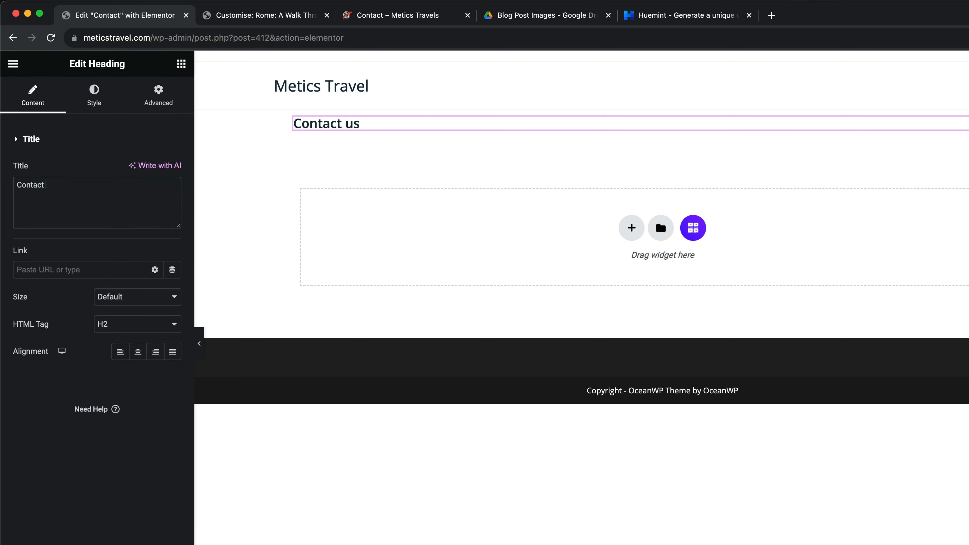
{"action": "key", "text": "BackSpace"}
{"action": "key", "text": "BackSpace"}
{"action": "type", "text": "us"}
{"action": "left_click", "coordinate": [94, 105]}
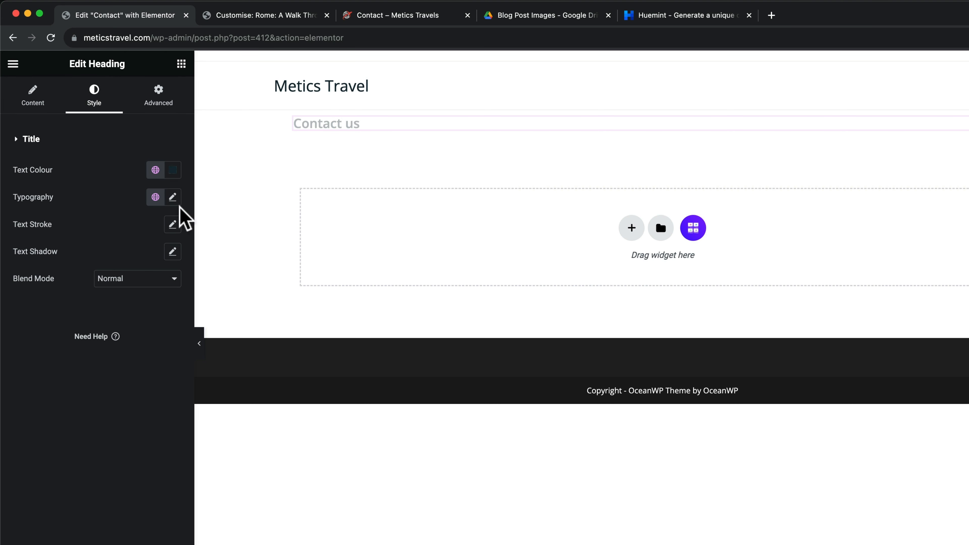
{"action": "left_click", "coordinate": [173, 197]}
{"action": "left_click_drag", "start_coordinate": [23, 298], "coordinate": [41, 299]}
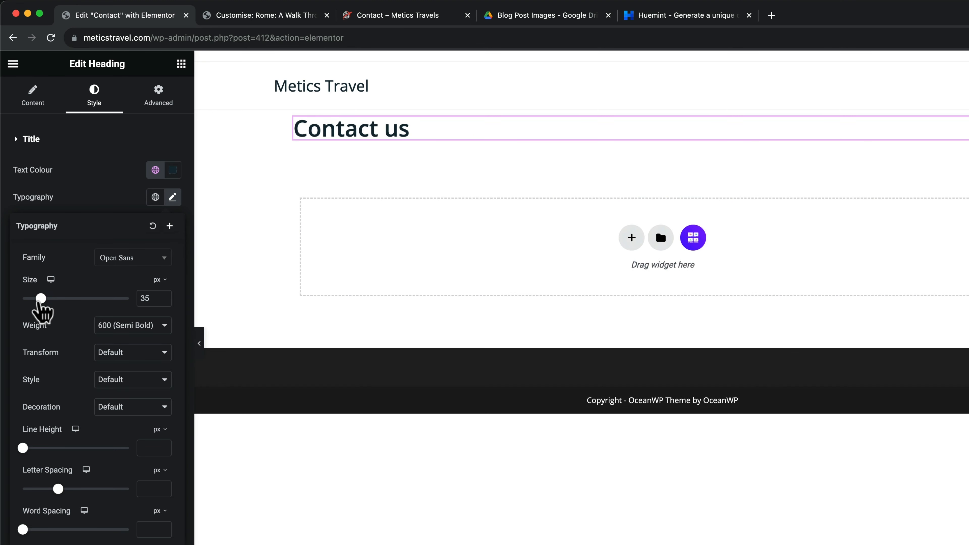
{"action": "left_click", "coordinate": [147, 331]}
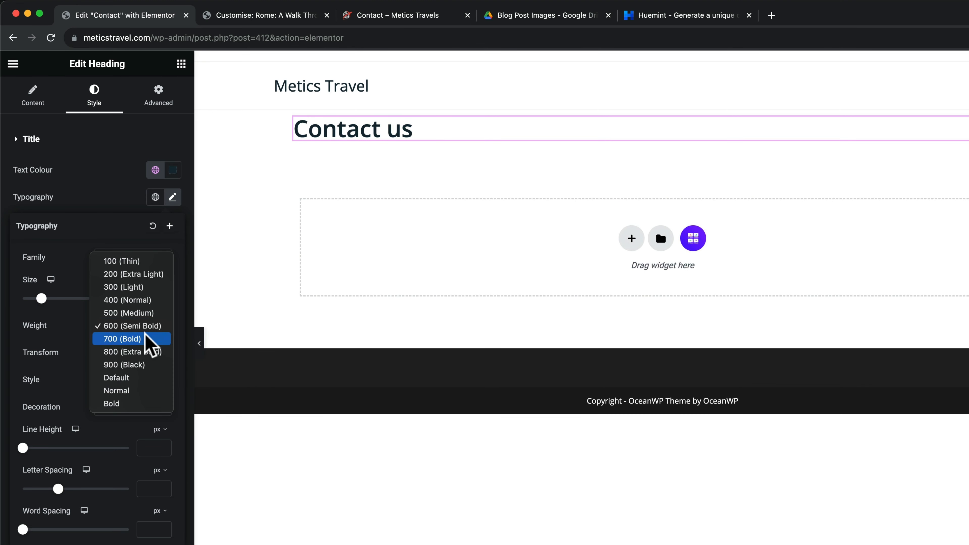
{"action": "left_click", "coordinate": [147, 340]}
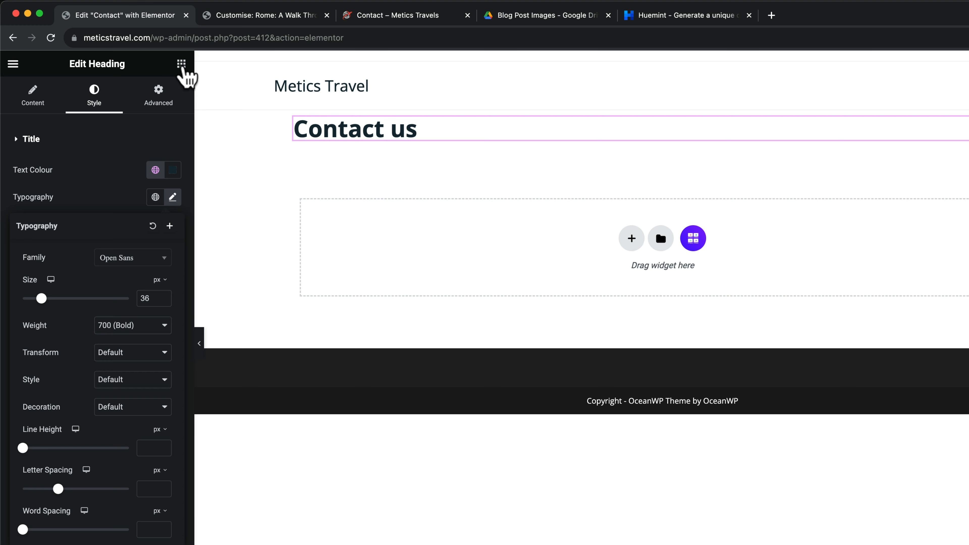
Add a Text Editor below and replace its Lorem ipsum with the live page's intro paragraph
{"action": "left_click", "coordinate": [181, 63]}
{"action": "scroll", "coordinate": [182, 364], "scroll_direction": "down", "scroll_amount": 4}
{"action": "left_click_drag", "start_coordinate": [67, 514], "coordinate": [363, 147]}
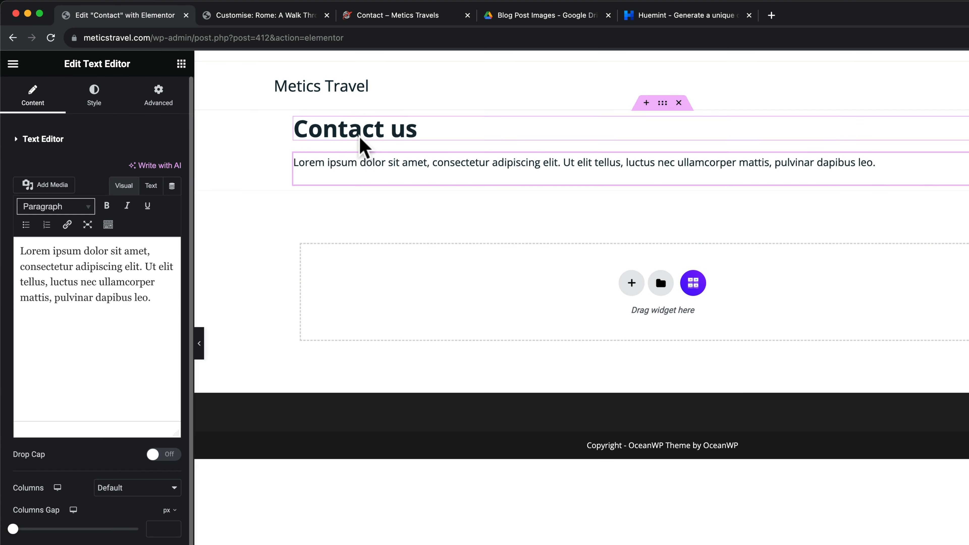
{"action": "left_click", "coordinate": [415, 16]}
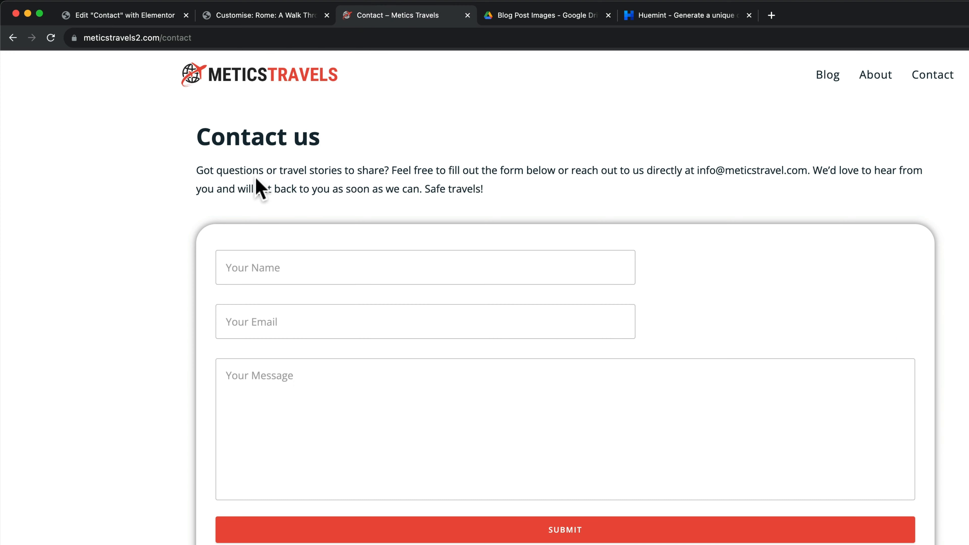
{"action": "left_click_drag", "start_coordinate": [199, 170], "coordinate": [485, 186]}
{"action": "key", "text": "super+c"}
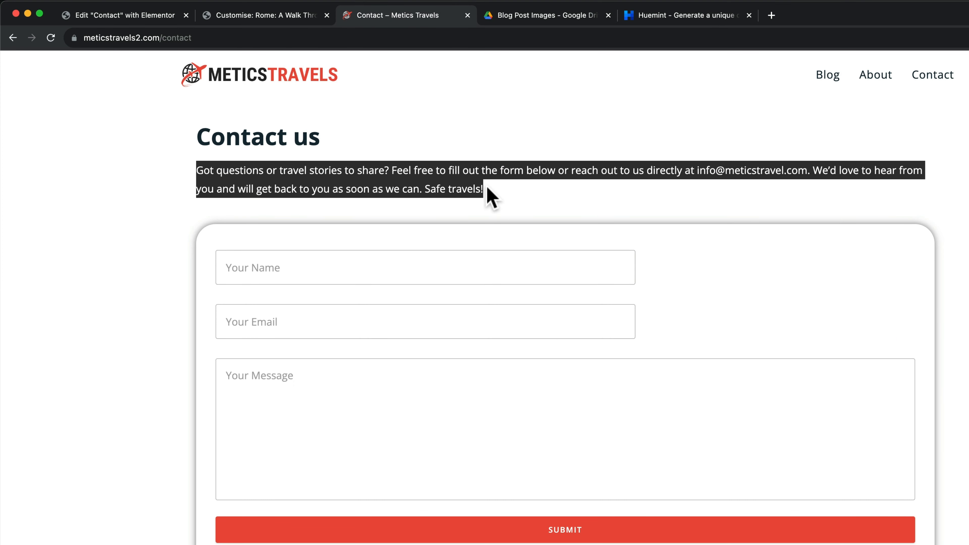
{"action": "left_click", "coordinate": [137, 16]}
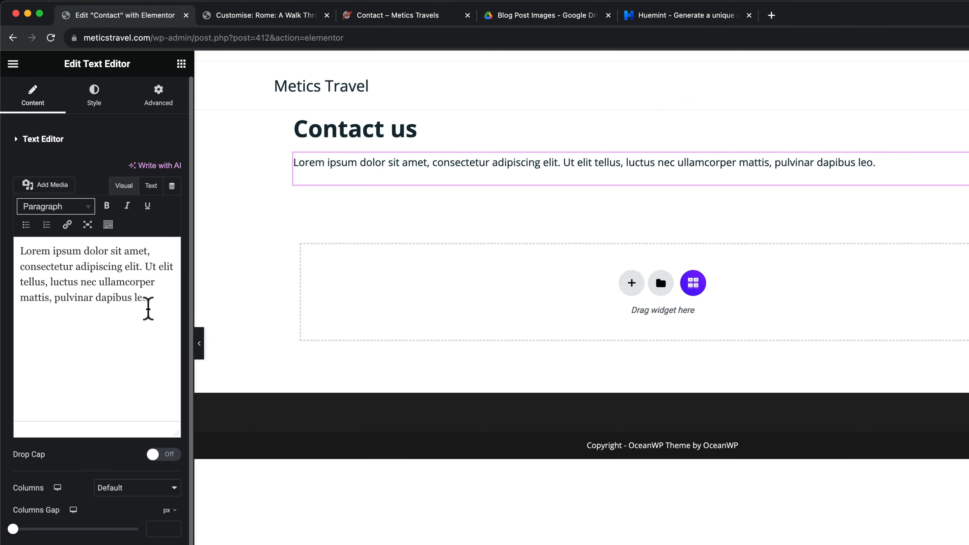
{"action": "left_click_drag", "start_coordinate": [148, 309], "coordinate": [11, 238]}
{"action": "key", "text": "super+v"}
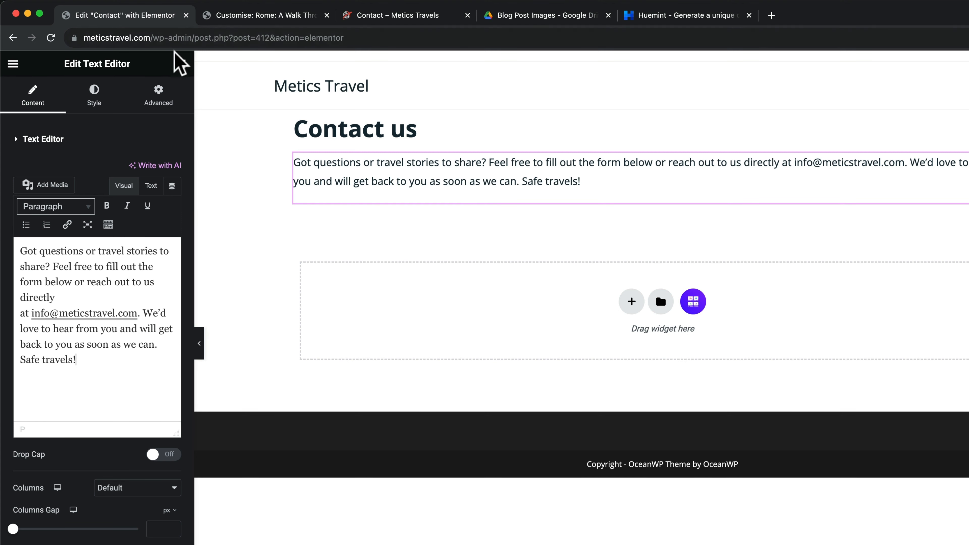
Search widgets for 'wpf' and place the WPForms Simple Contact Form below the paragraph
{"action": "left_click", "coordinate": [182, 64]}
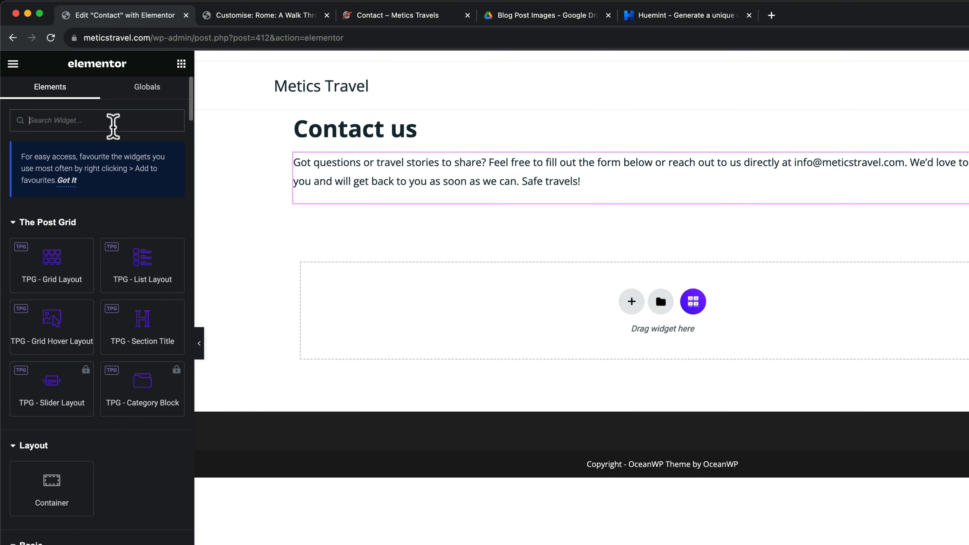
{"action": "type", "text": "wpforms"}
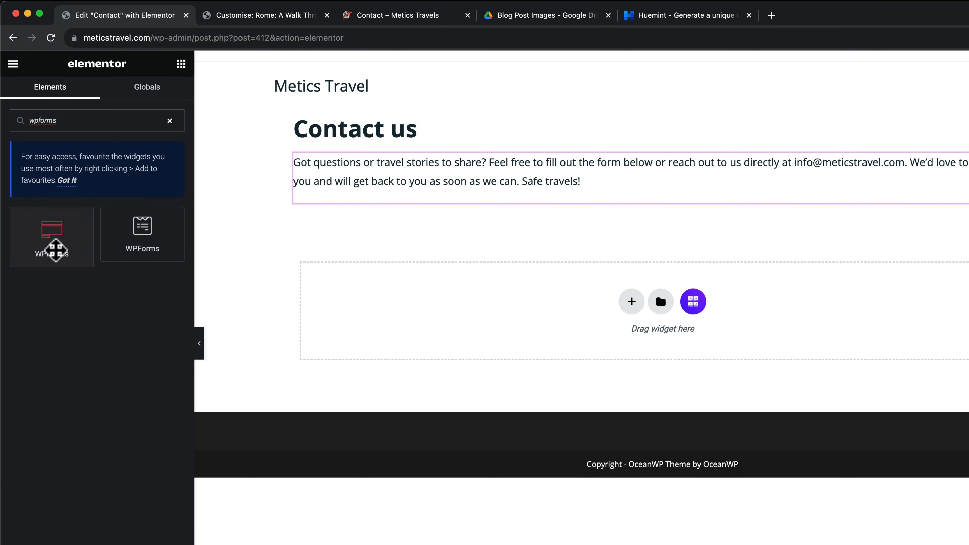
{"action": "left_click_drag", "start_coordinate": [52, 251], "coordinate": [415, 187]}
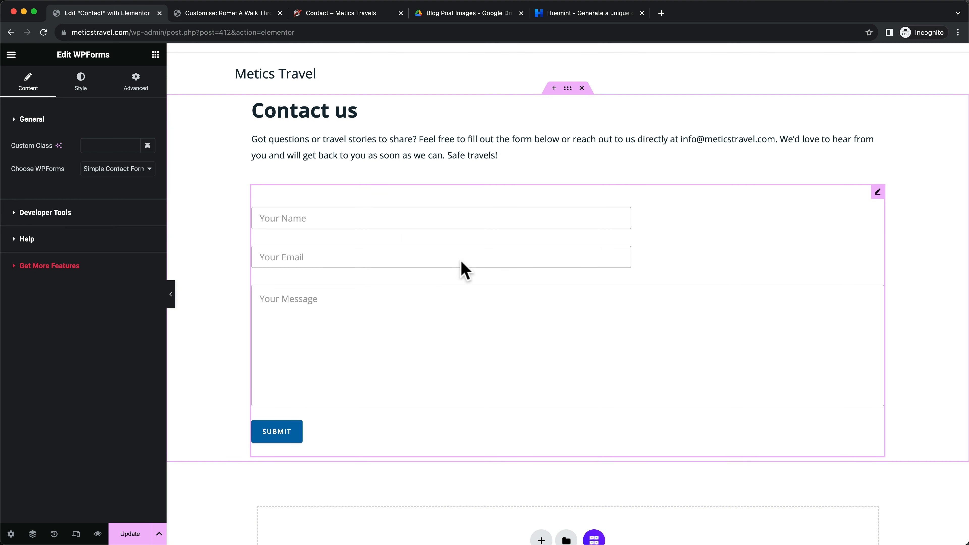
{"action": "left_click", "coordinate": [341, 15]}
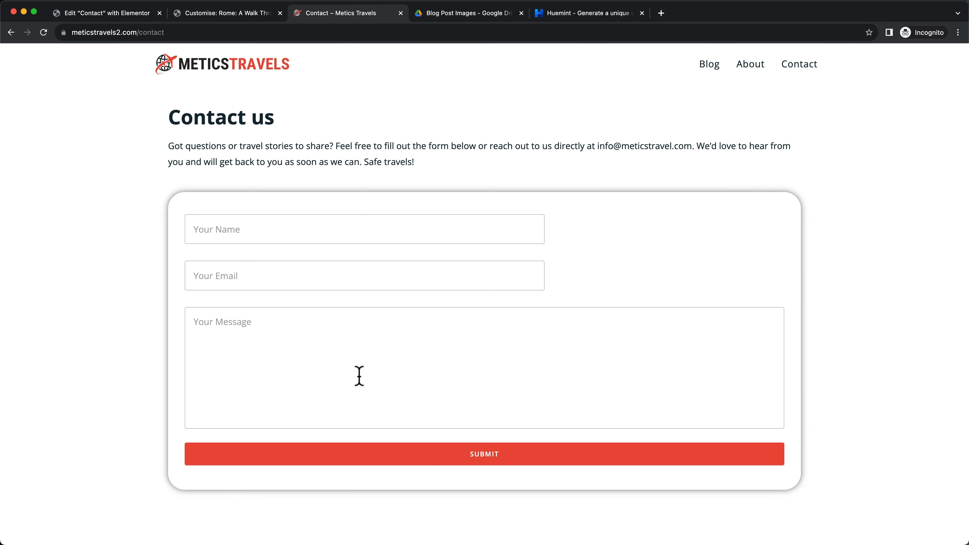
{"action": "scroll", "coordinate": [360, 377], "scroll_direction": "down", "scroll_amount": 1}
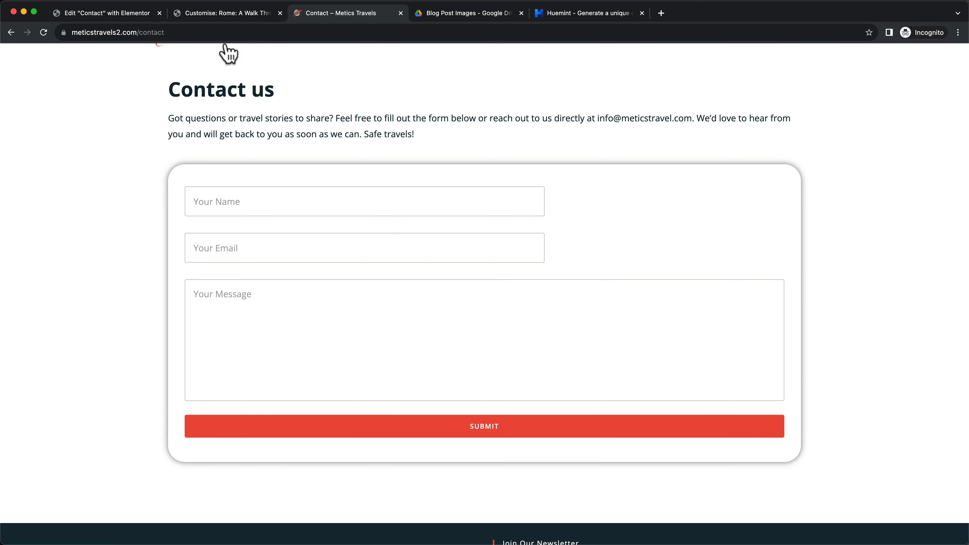
{"action": "left_click", "coordinate": [121, 11]}
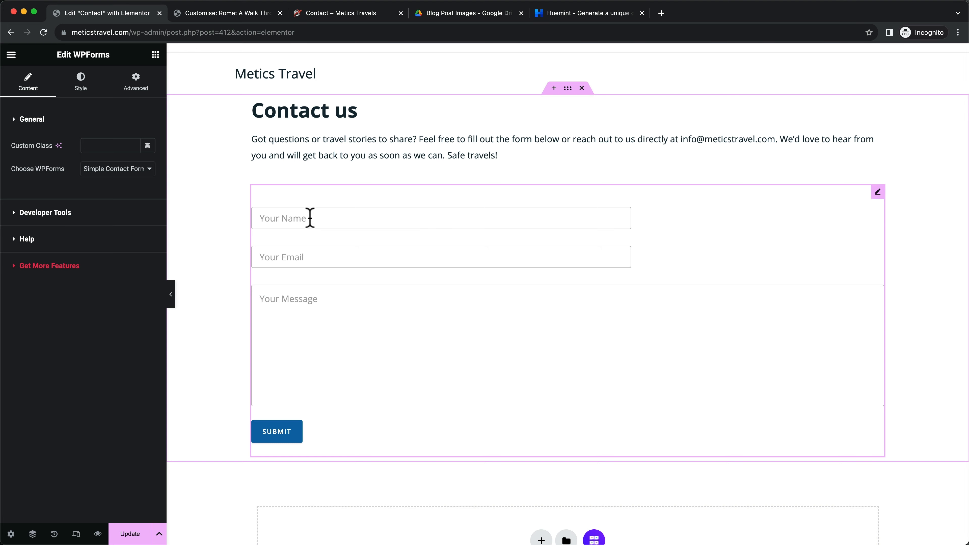
Make the Submit button full width with the global red Accent background colour
{"action": "left_click", "coordinate": [81, 81]}
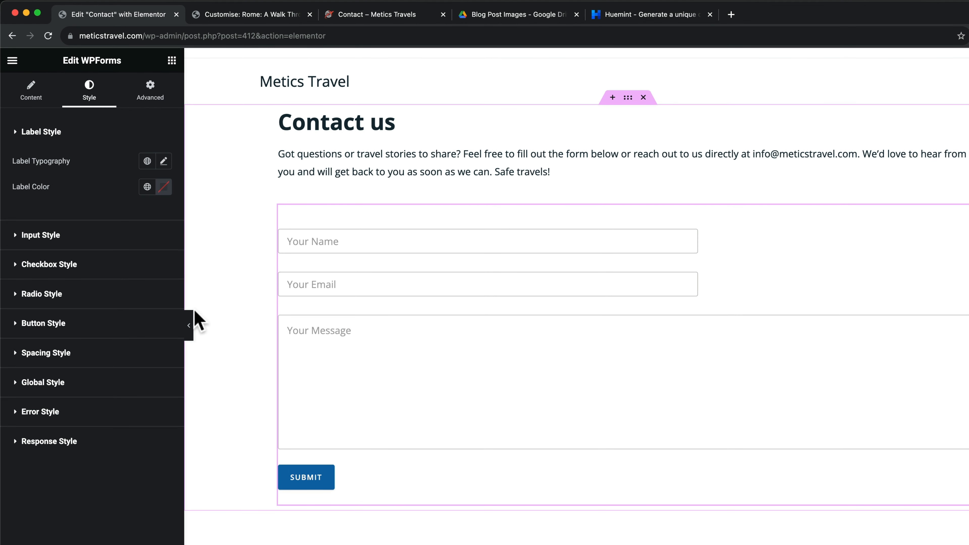
{"action": "left_click", "coordinate": [12, 324]}
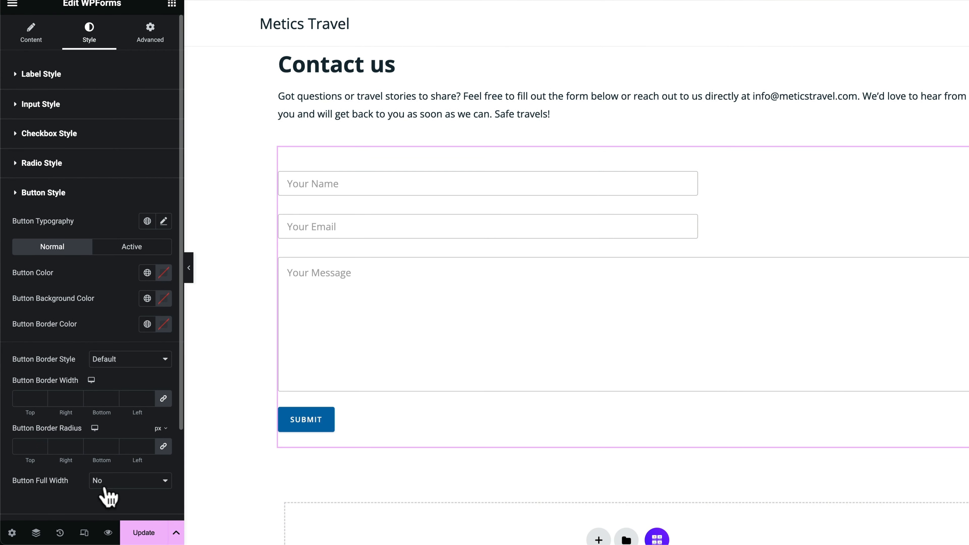
{"action": "left_click", "coordinate": [127, 482]}
{"action": "left_click", "coordinate": [126, 493]}
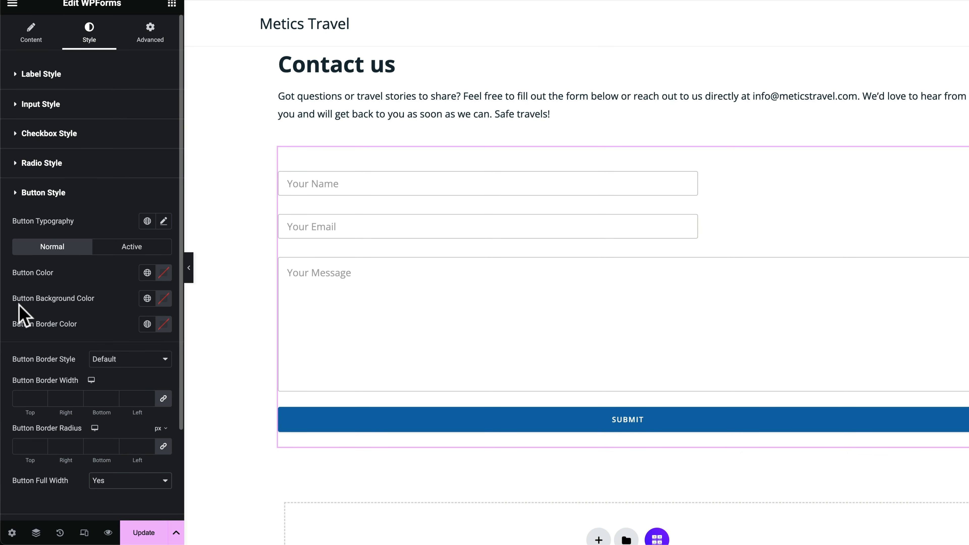
{"action": "left_click", "coordinate": [147, 298]}
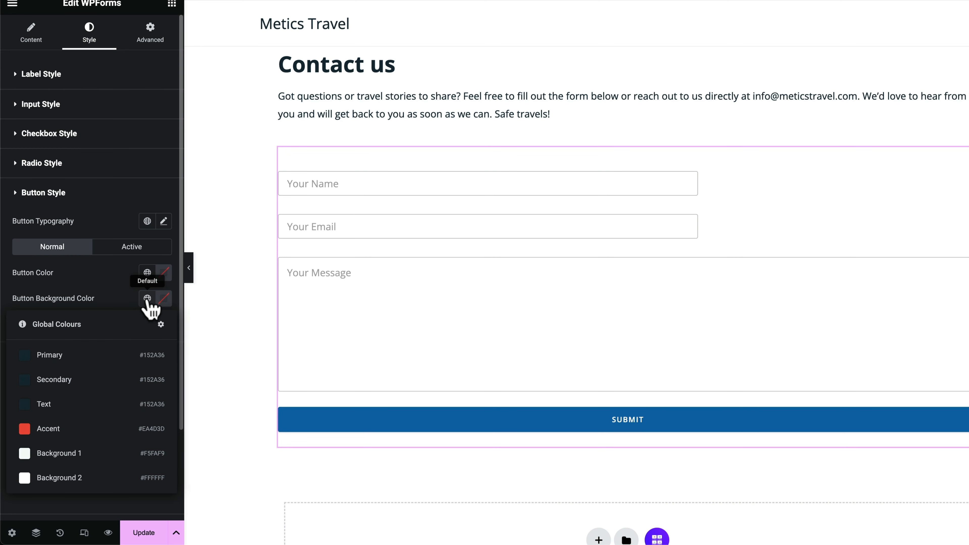
{"action": "left_click", "coordinate": [50, 429]}
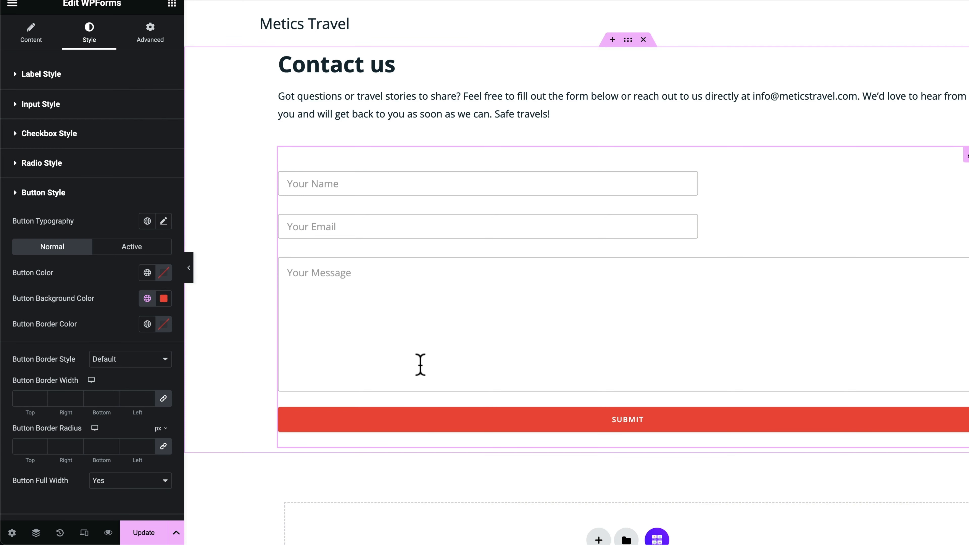
Set the form's input field padding to 15
{"action": "scroll", "coordinate": [125, 229], "scroll_direction": "down", "scroll_amount": 3}
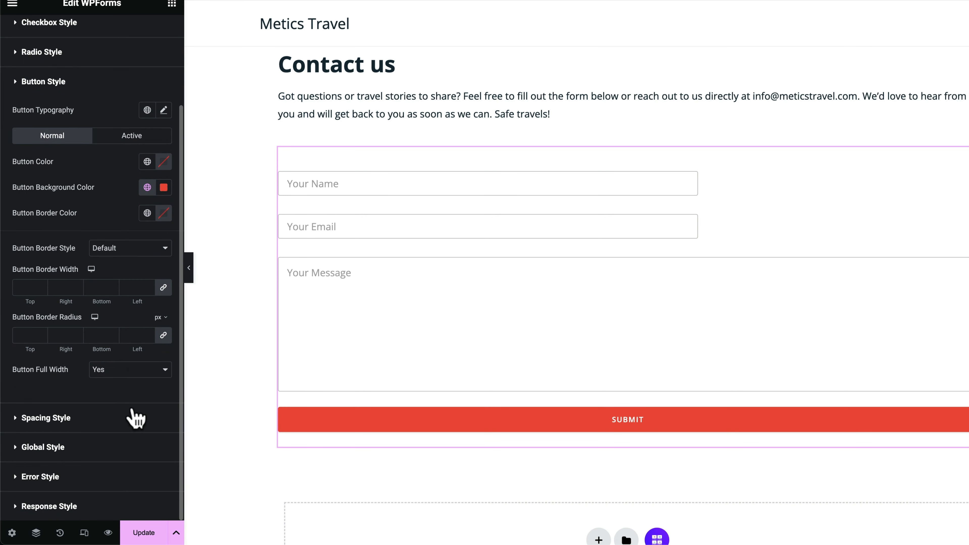
{"action": "left_click", "coordinate": [15, 423]}
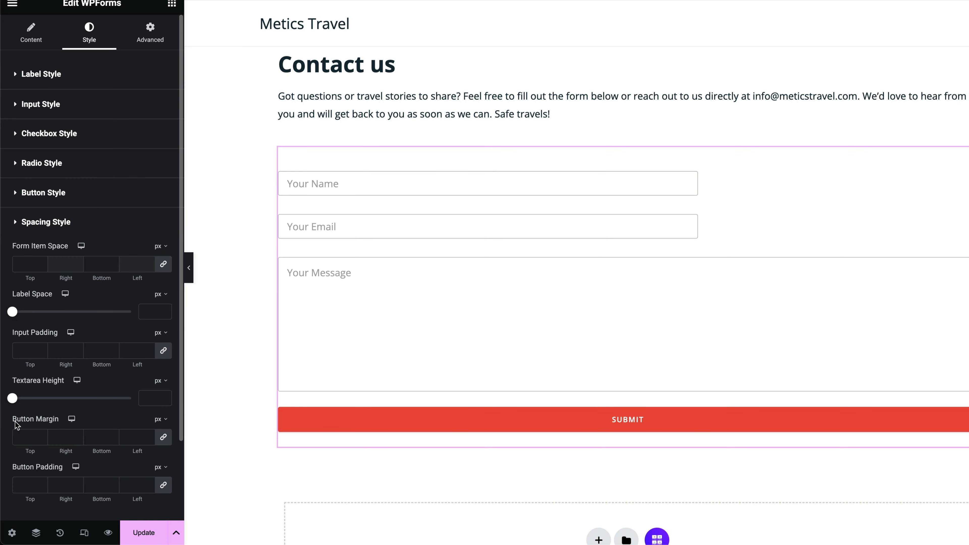
{"action": "left_click", "coordinate": [24, 351]}
{"action": "type", "text": "1"}
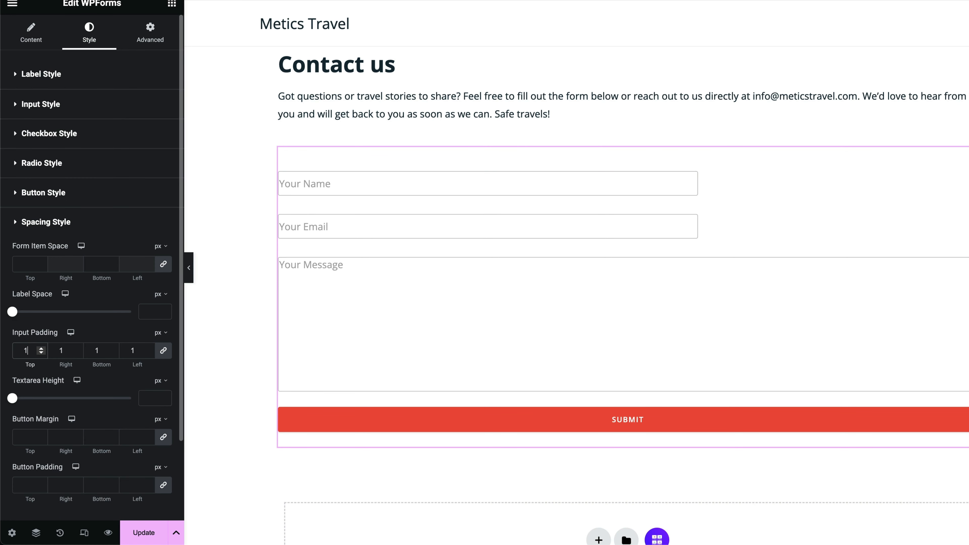
{"action": "type", "text": "5"}
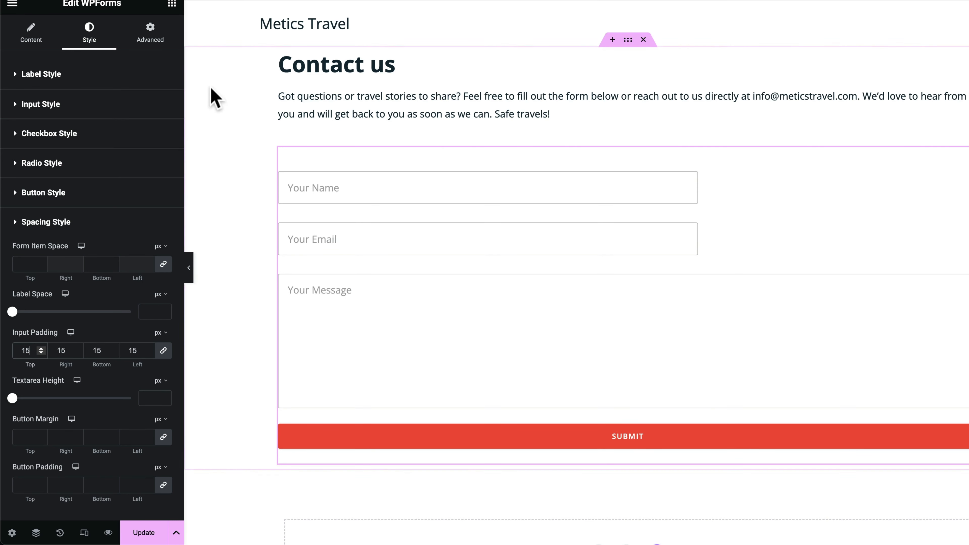
Turn on a box shadow for the form under Advanced > Border
{"action": "left_click", "coordinate": [155, 39]}
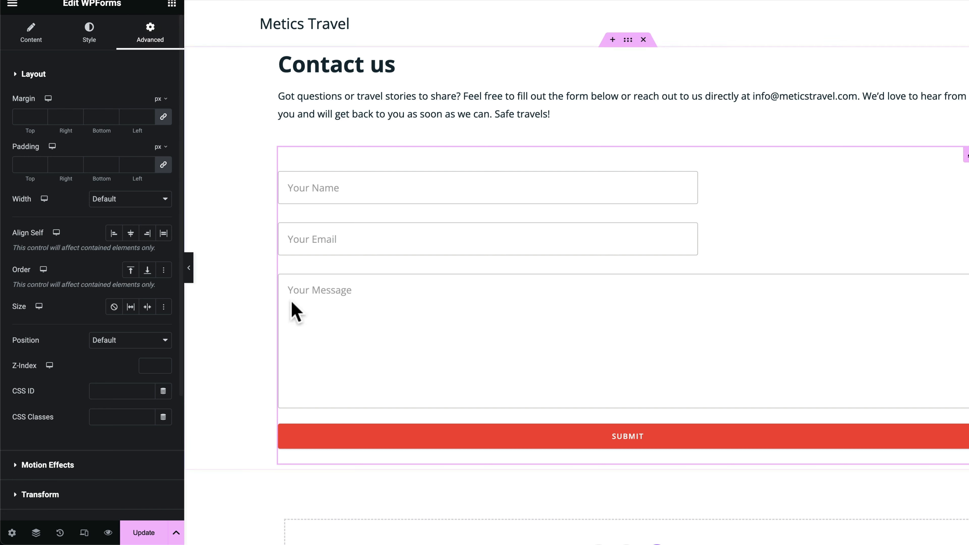
{"action": "scroll", "coordinate": [43, 401], "scroll_direction": "down", "scroll_amount": 5}
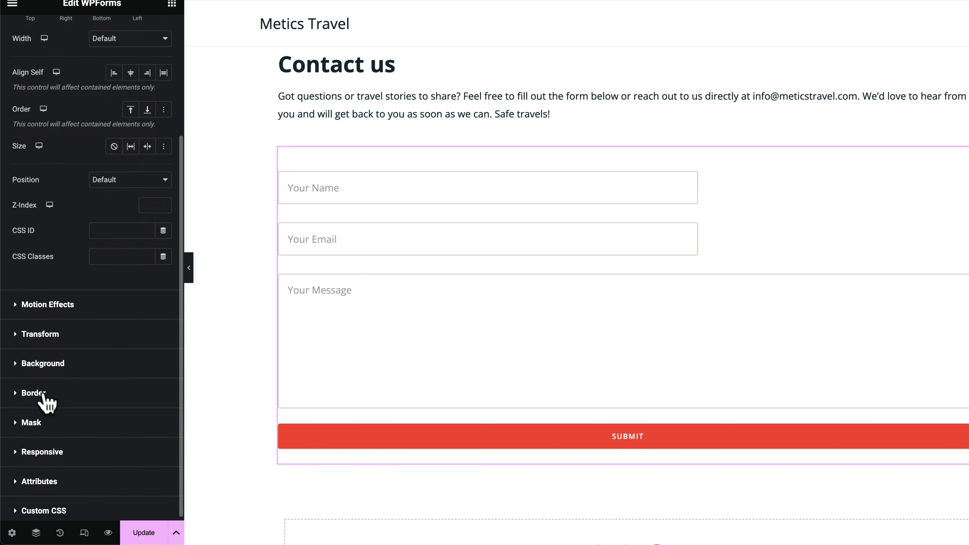
{"action": "left_click", "coordinate": [23, 389]}
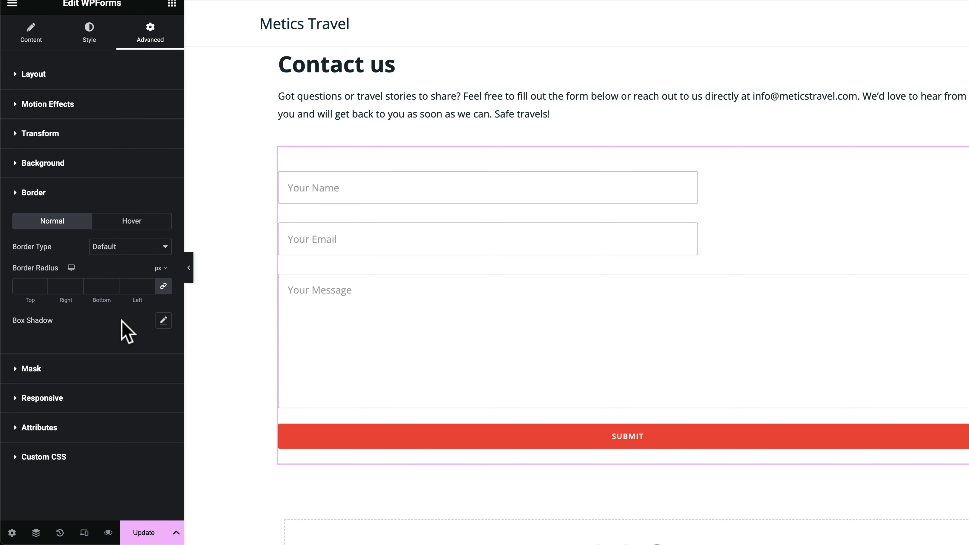
{"action": "left_click", "coordinate": [163, 321]}
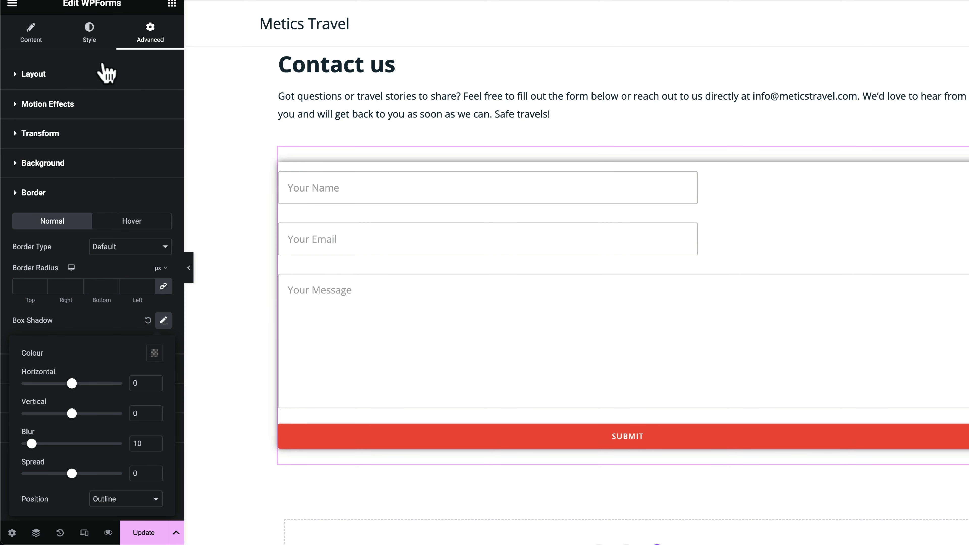
Set the form's layout padding to 1/30/18/30 px
{"action": "left_click", "coordinate": [25, 75]}
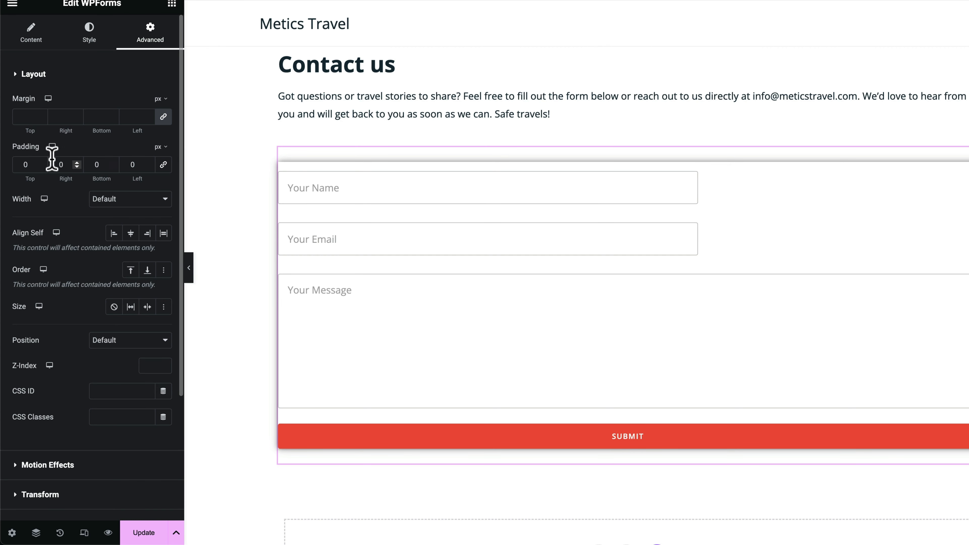
{"action": "double_click", "coordinate": [23, 164]}
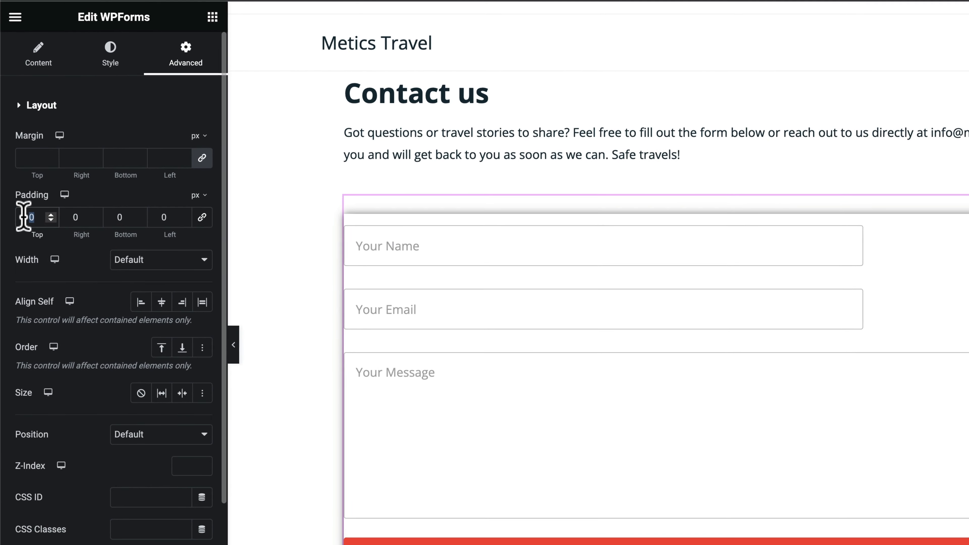
{"action": "type", "text": "1"}
{"action": "key", "text": "Tab"}
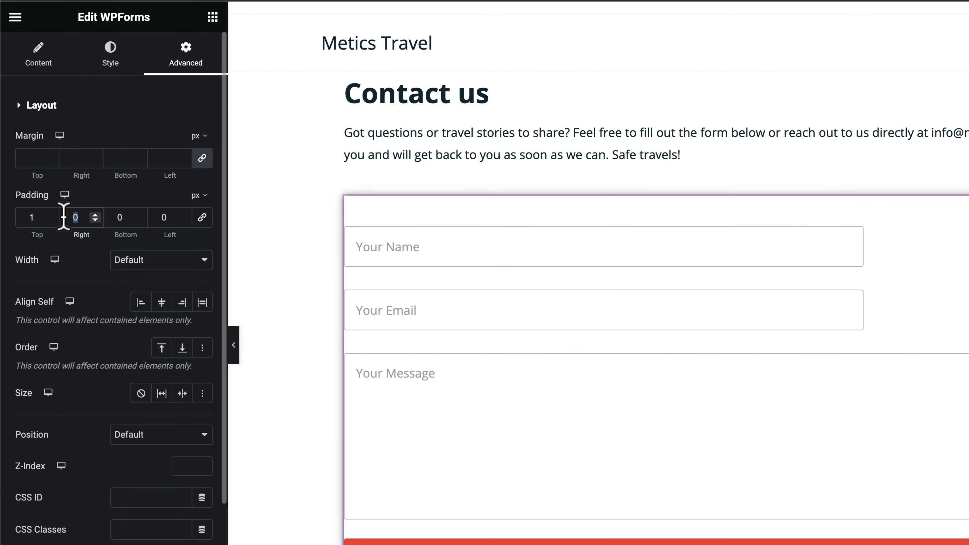
{"action": "type", "text": "30"}
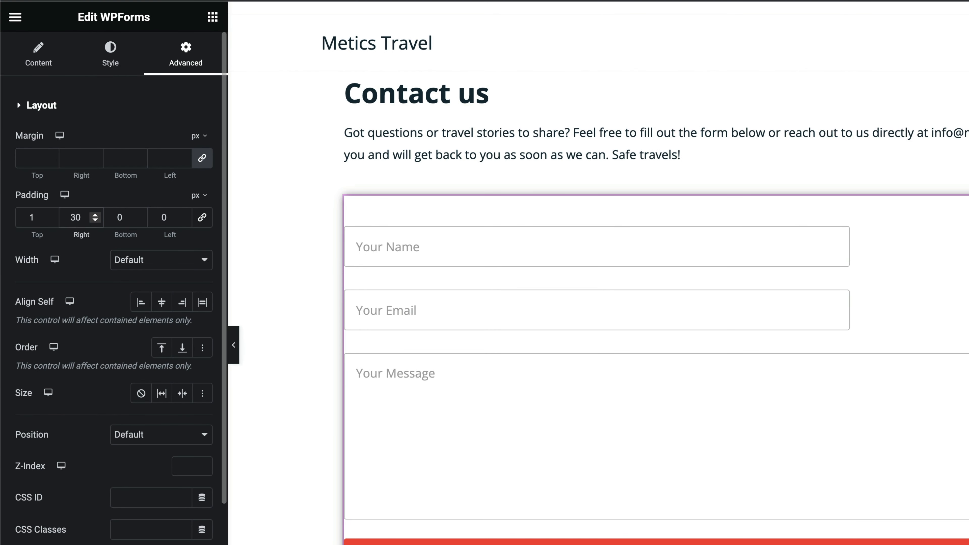
{"action": "double_click", "coordinate": [160, 217]}
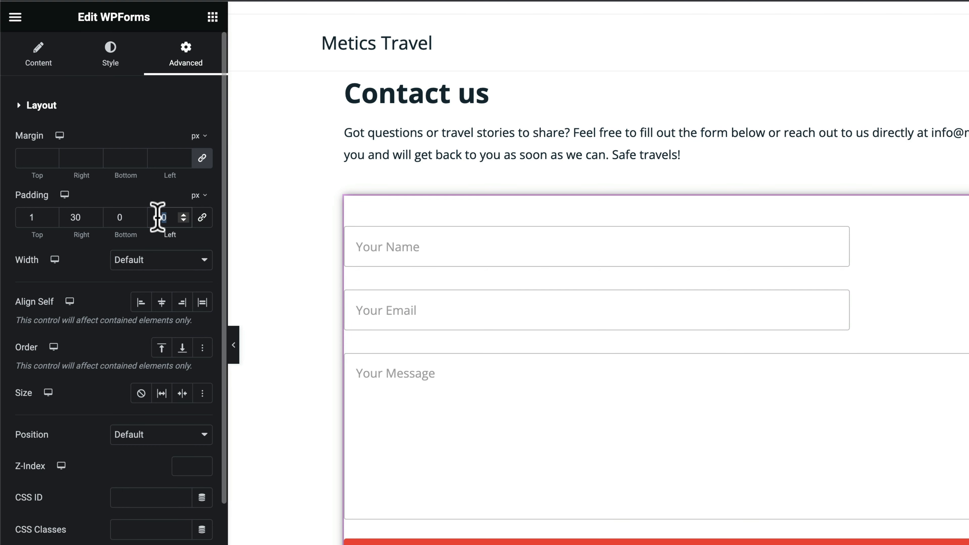
{"action": "type", "text": "30"}
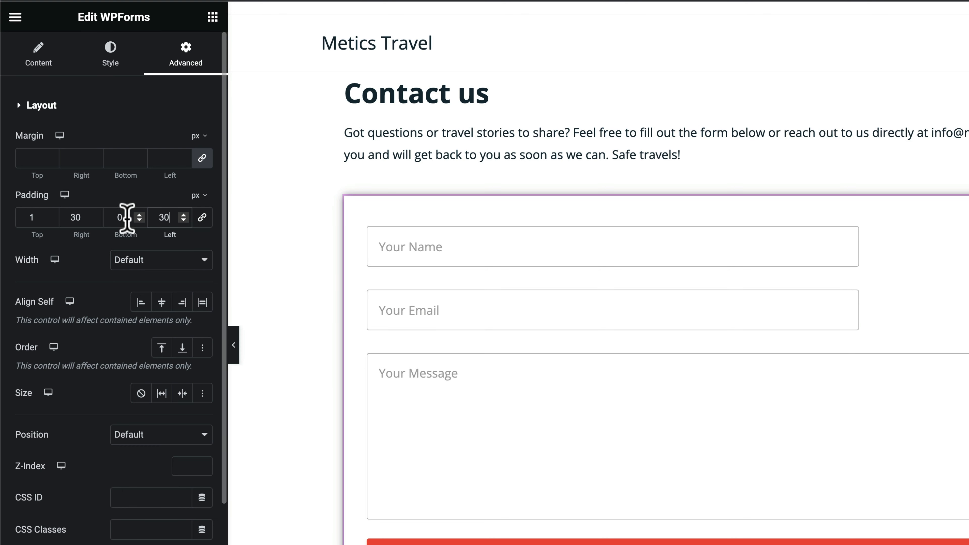
{"action": "double_click", "coordinate": [110, 217]}
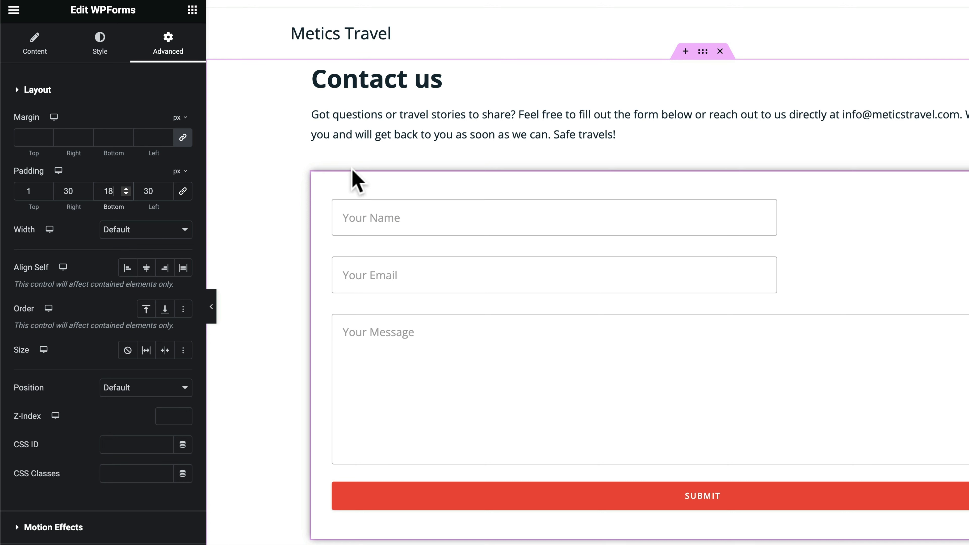
Round the form's corners with a 30 px border radius
{"action": "scroll", "coordinate": [76, 183], "scroll_direction": "down", "scroll_amount": 5}
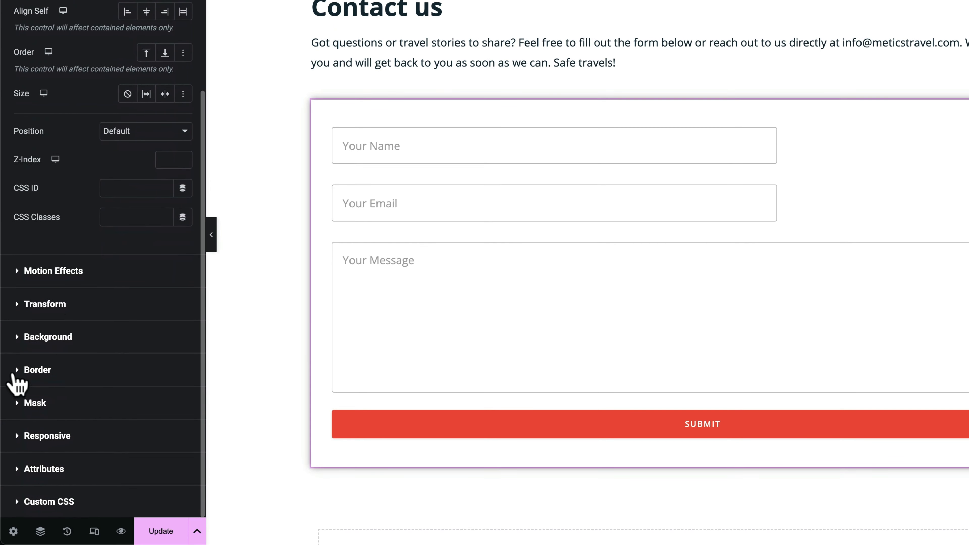
{"action": "left_click", "coordinate": [13, 376]}
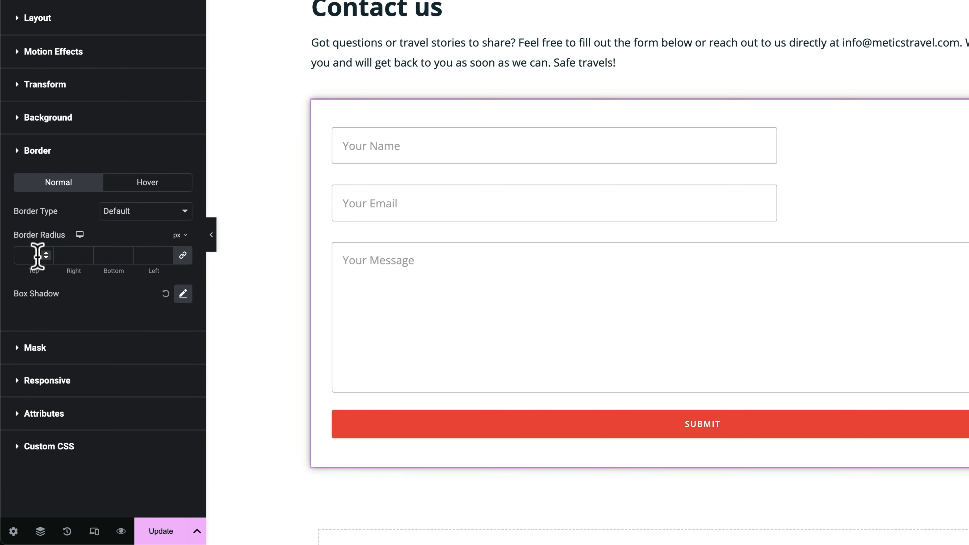
{"action": "type", "text": "30"}
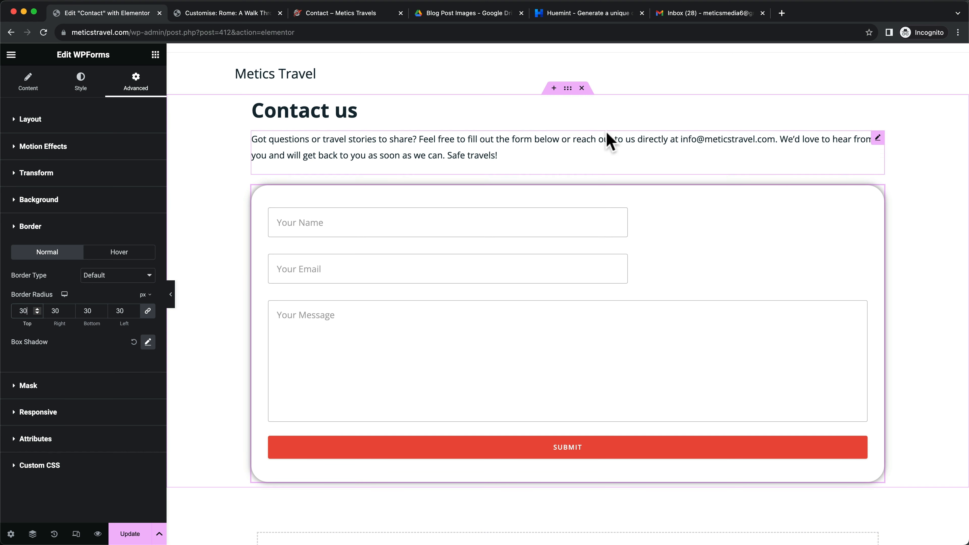
Give the contact container a 30 px top and 100 px bottom margin, then update the page
{"action": "left_click", "coordinate": [567, 90]}
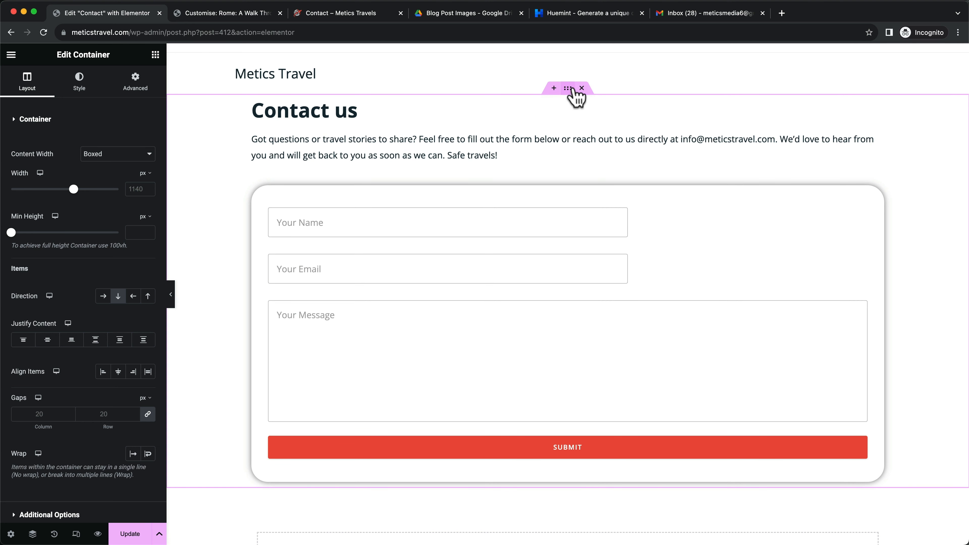
{"action": "left_click", "coordinate": [136, 82]}
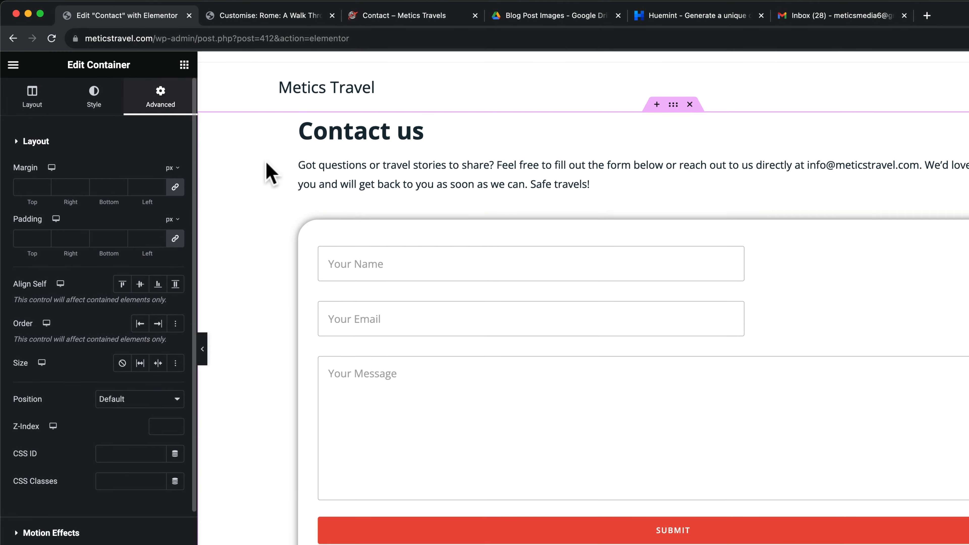
{"action": "left_click", "coordinate": [175, 187]}
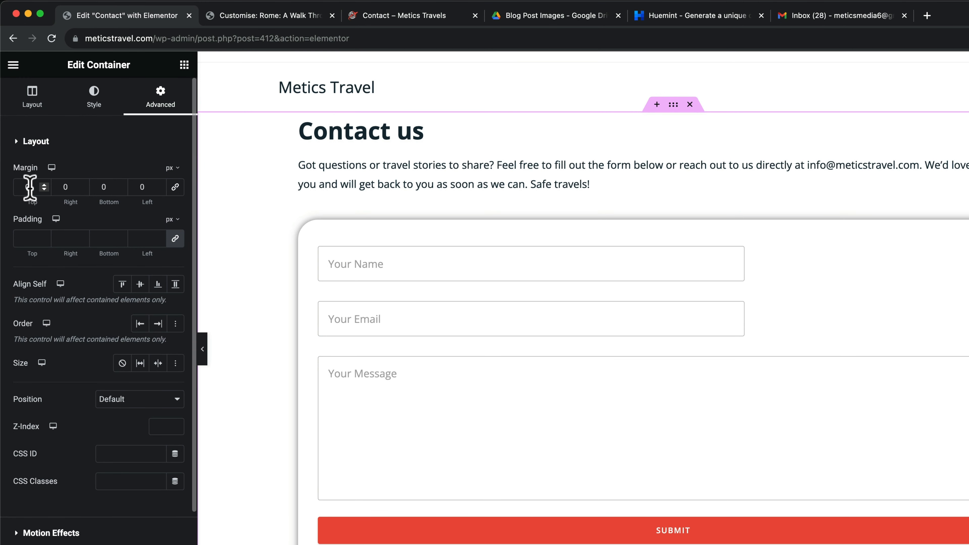
{"action": "type", "text": "30"}
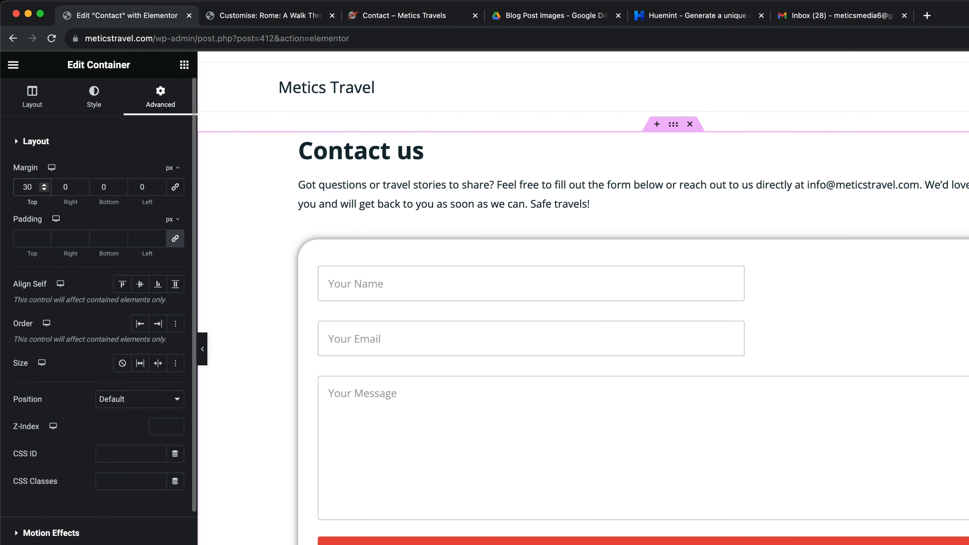
{"action": "left_click", "coordinate": [91, 187]}
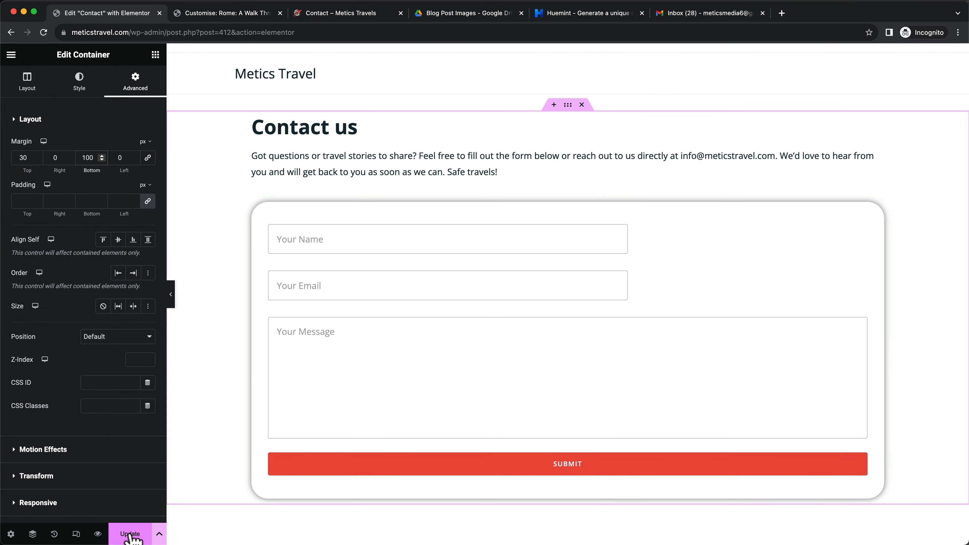
{"action": "left_click", "coordinate": [129, 535]}
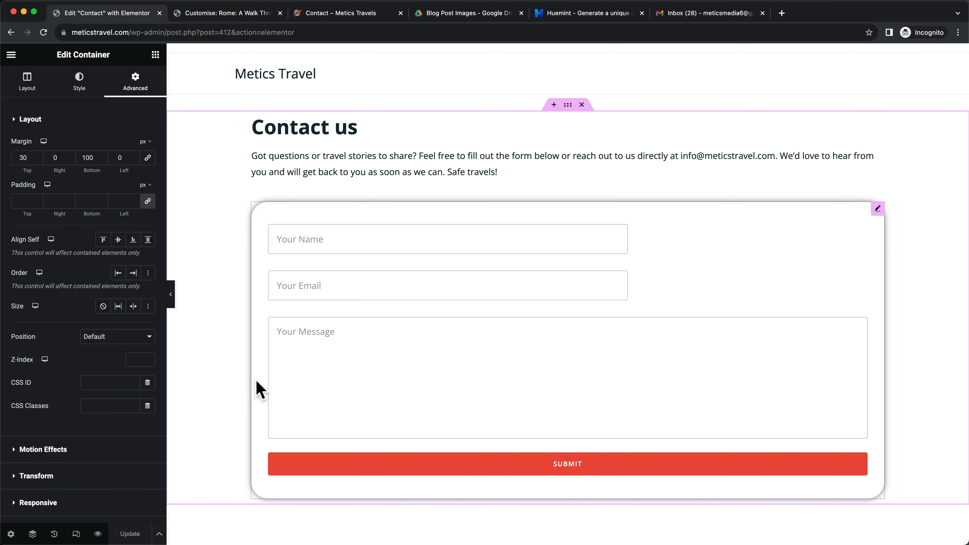
{"action": "scroll", "coordinate": [293, 359], "scroll_direction": "down", "scroll_amount": 2}
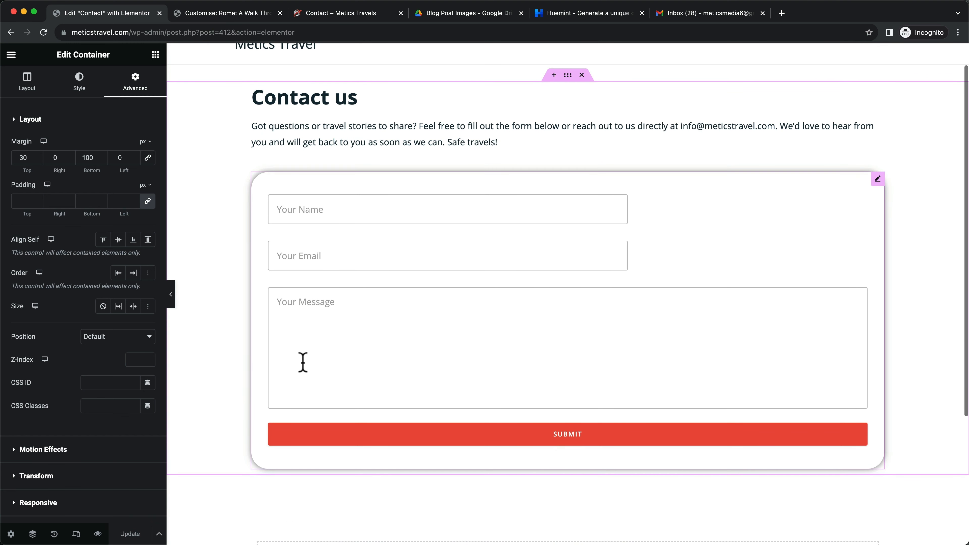
{"action": "scroll", "coordinate": [485, 306], "scroll_direction": "up", "scroll_amount": 2}
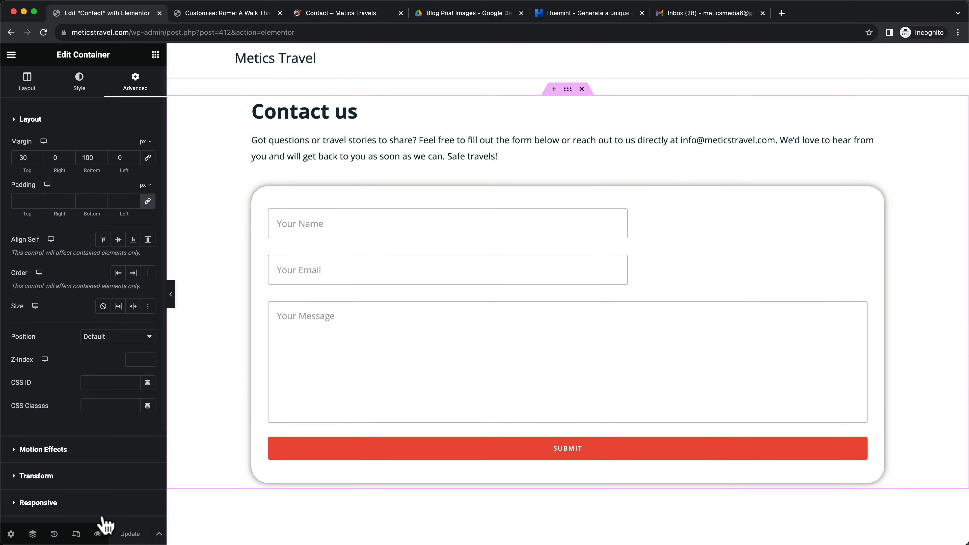
Preview the Contact page and submit a test name, email and message through the form
{"action": "left_click", "coordinate": [99, 534]}
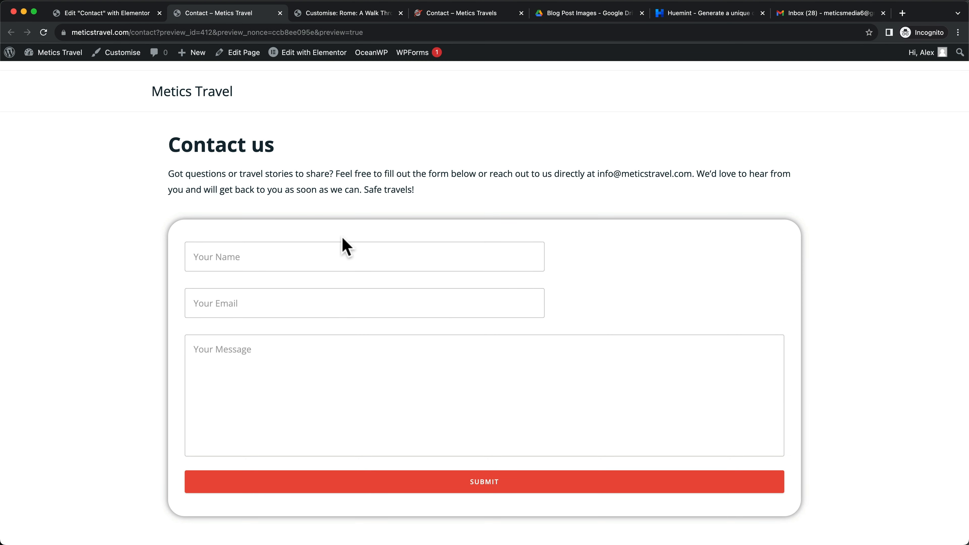
{"action": "left_click", "coordinate": [249, 261]}
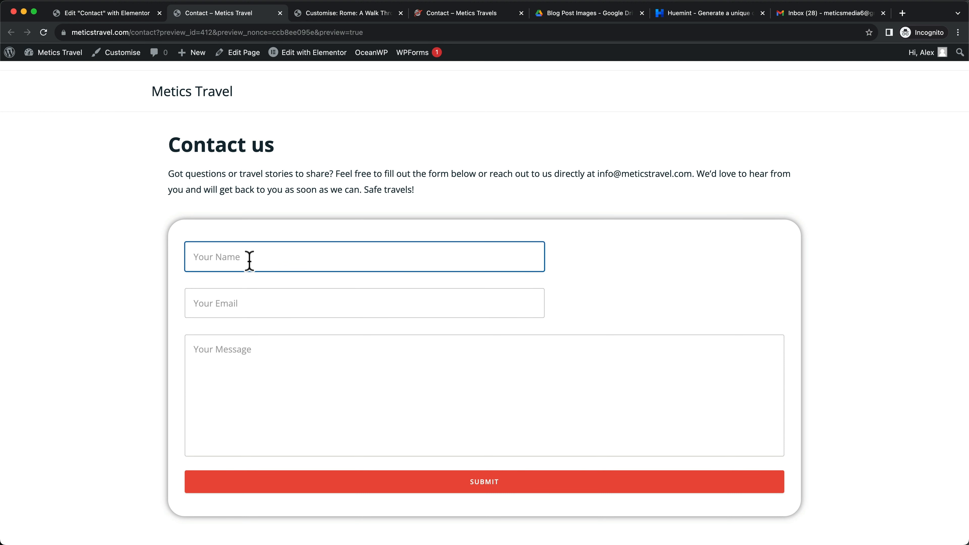
{"action": "key", "text": "Tab"}
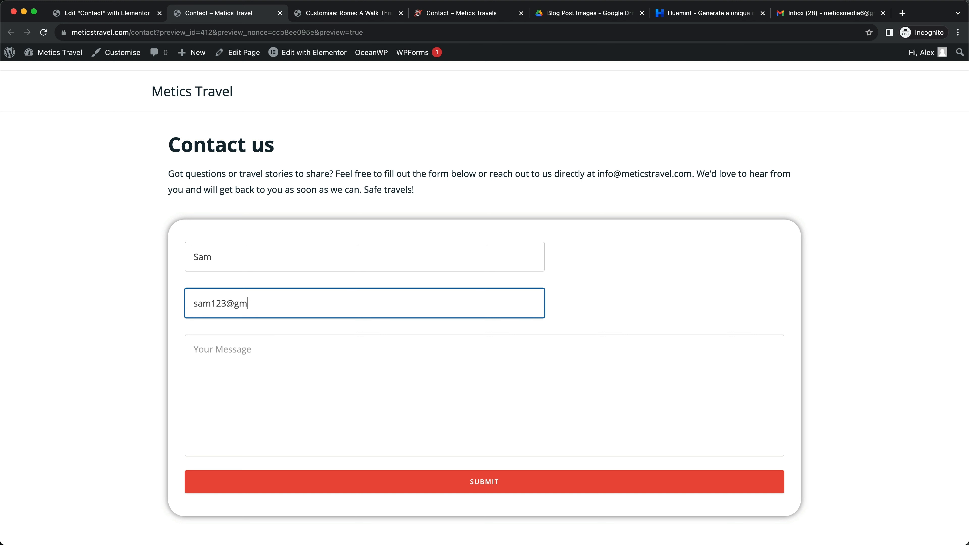
{"action": "key", "text": "Tab"}
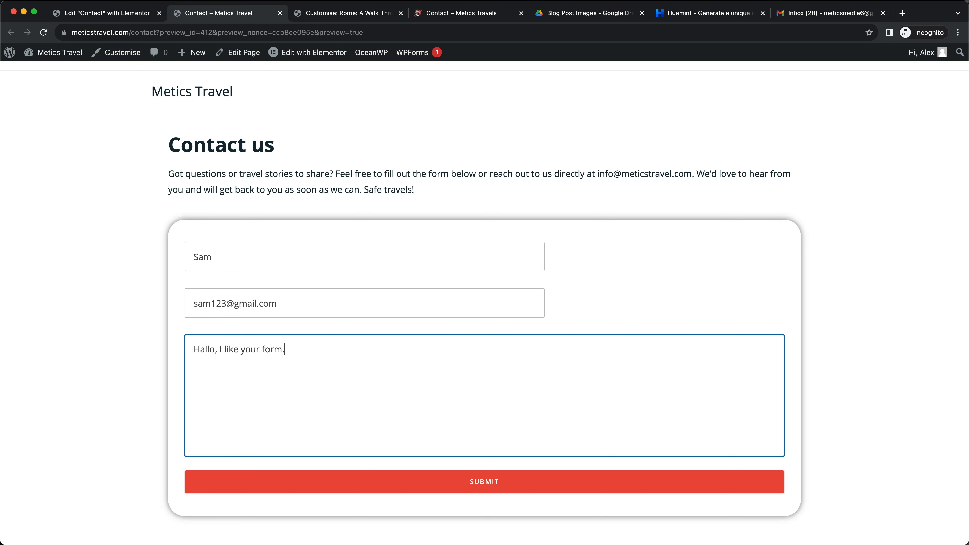
{"action": "left_click", "coordinate": [485, 484]}
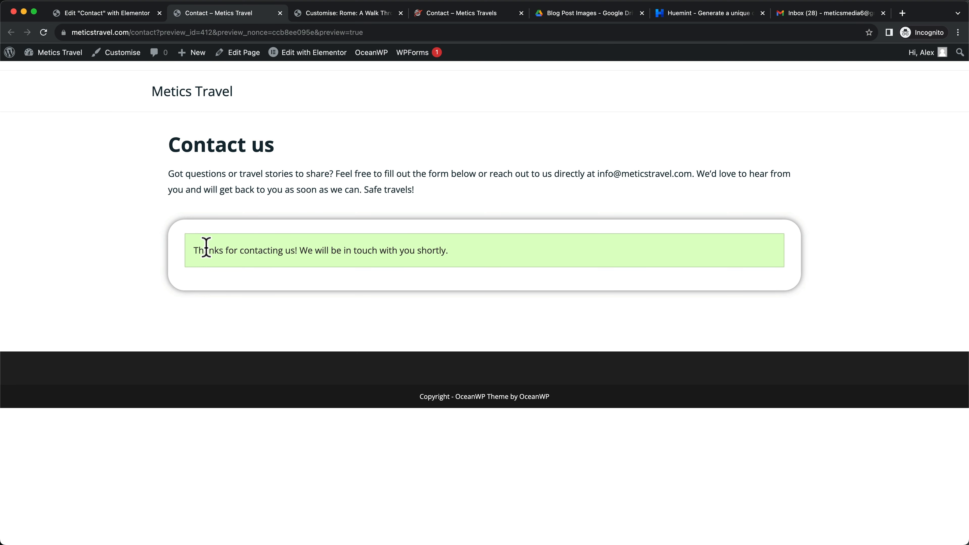
{"action": "left_click_drag", "start_coordinate": [206, 250], "coordinate": [444, 244]}
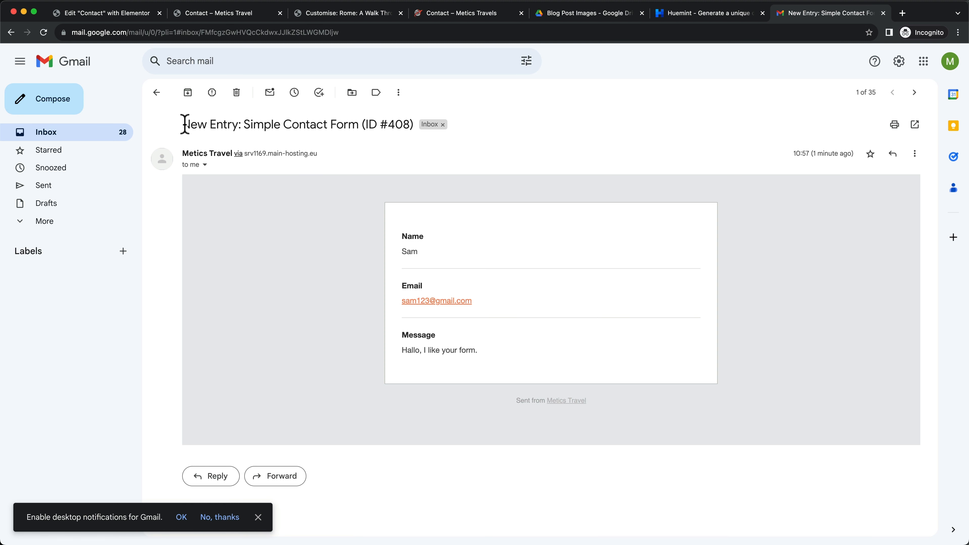
Review the submitted name, email and message in the notification email and start a reply to the sender
{"action": "left_click_drag", "start_coordinate": [185, 125], "coordinate": [347, 122]}
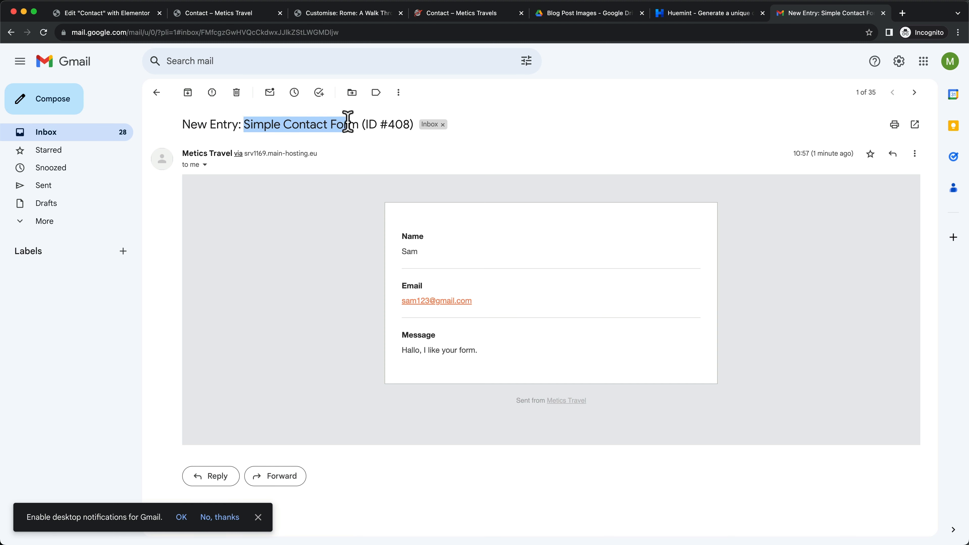
{"action": "left_click", "coordinate": [368, 180]}
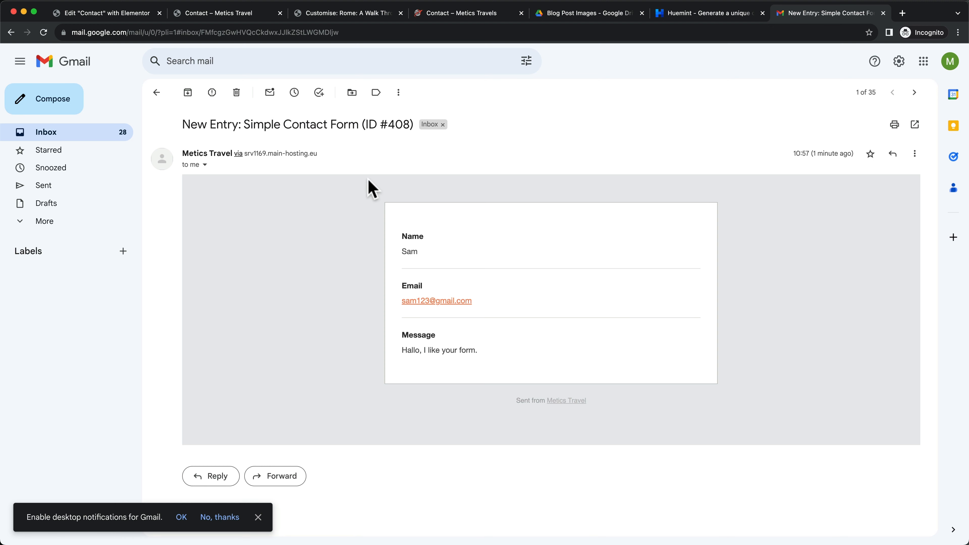
{"action": "left_click_drag", "start_coordinate": [437, 253], "coordinate": [388, 250]}
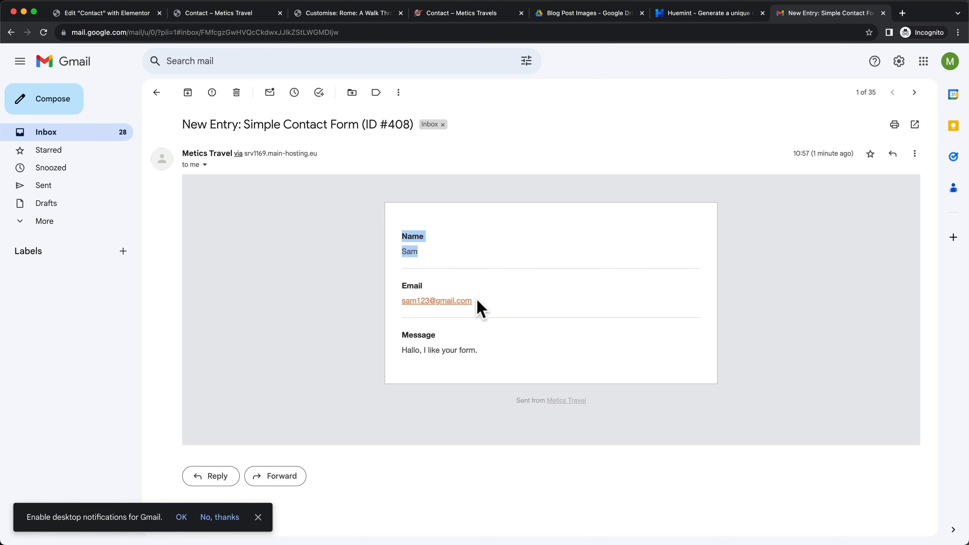
{"action": "left_click_drag", "start_coordinate": [488, 301], "coordinate": [382, 300]}
{"action": "left_click_drag", "start_coordinate": [401, 350], "coordinate": [489, 358]}
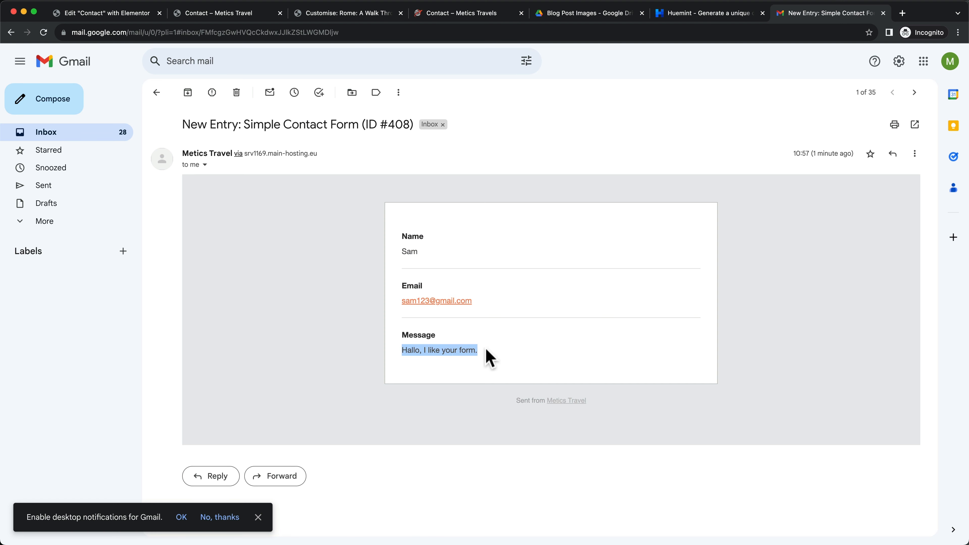
{"action": "left_click", "coordinate": [445, 381]}
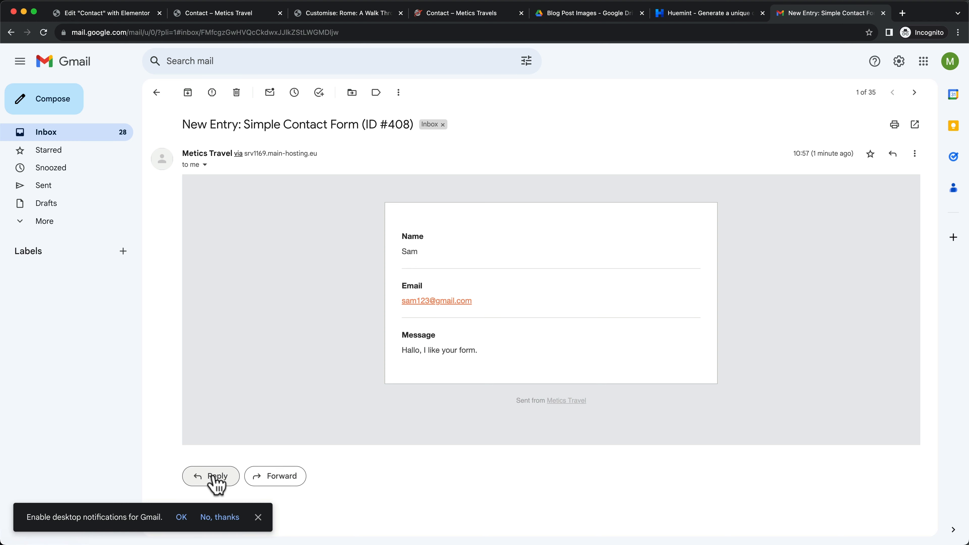
{"action": "left_click", "coordinate": [213, 482]}
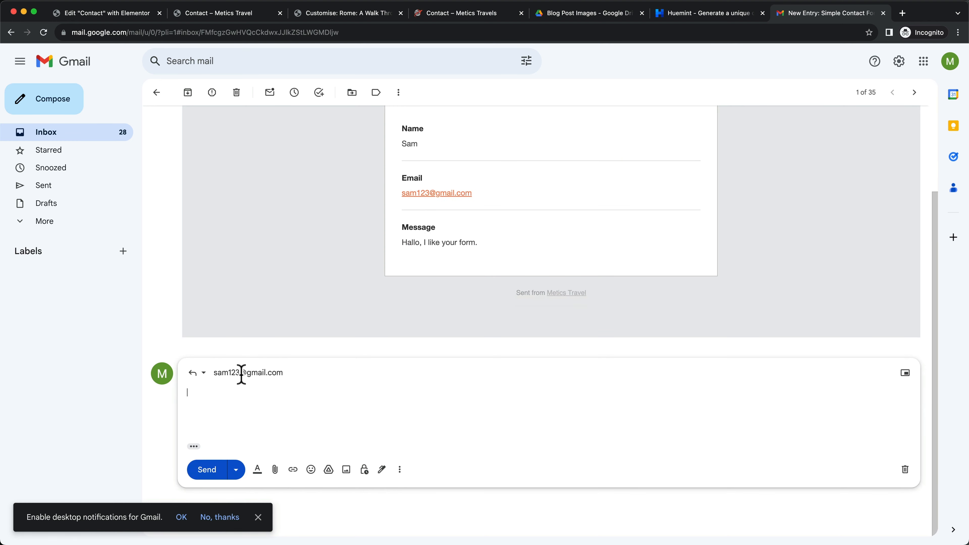
{"action": "left_click", "coordinate": [241, 374]}
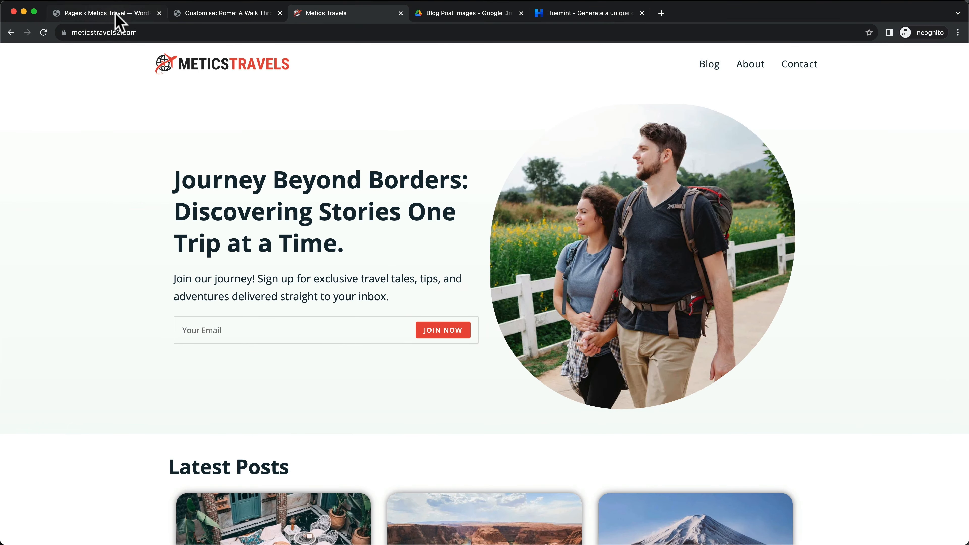
Open the live Metics Travel site in a new tab and compare it with the Metics Travels reference
{"action": "left_click", "coordinate": [110, 13]}
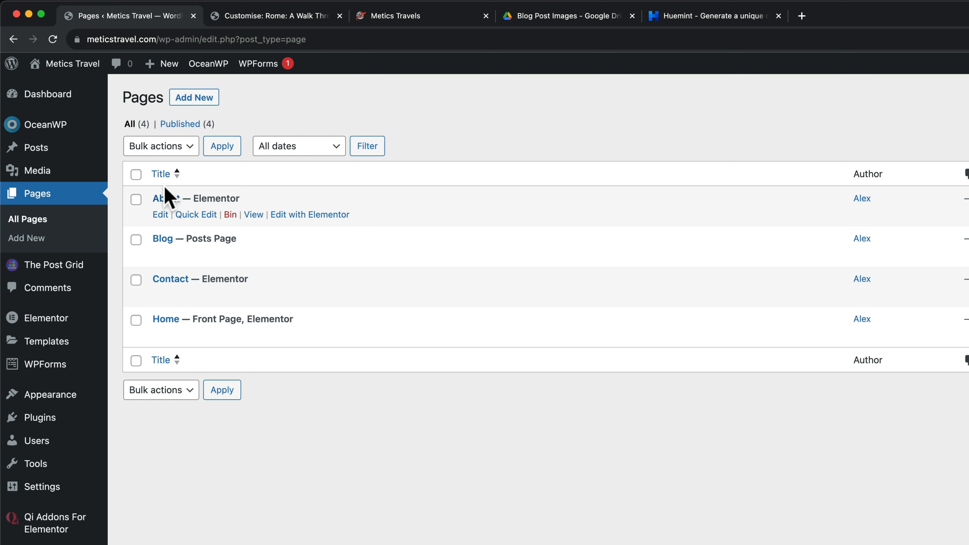
{"action": "mouse_move", "coordinate": [71, 65]}
{"action": "right_click", "coordinate": [57, 89]}
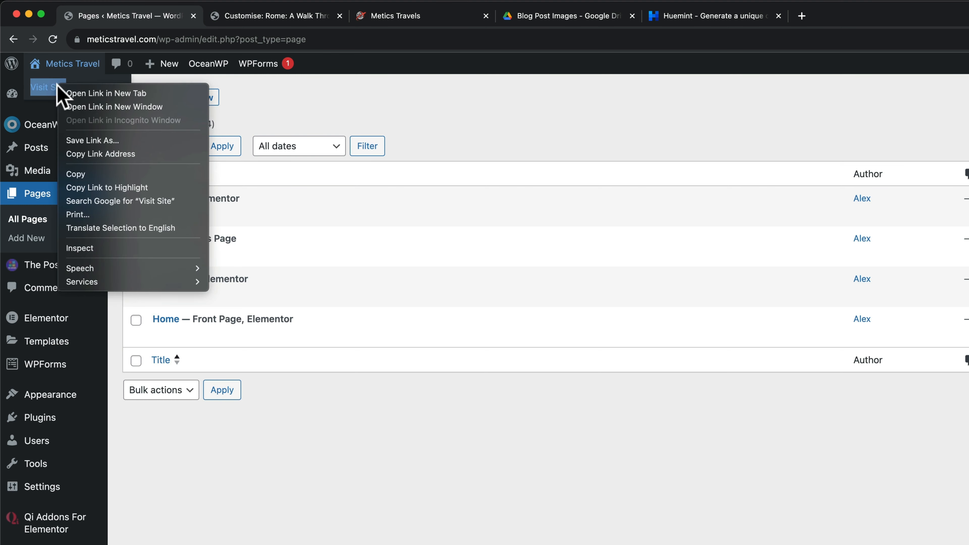
{"action": "left_click", "coordinate": [87, 94]}
{"action": "left_click", "coordinate": [280, 24]}
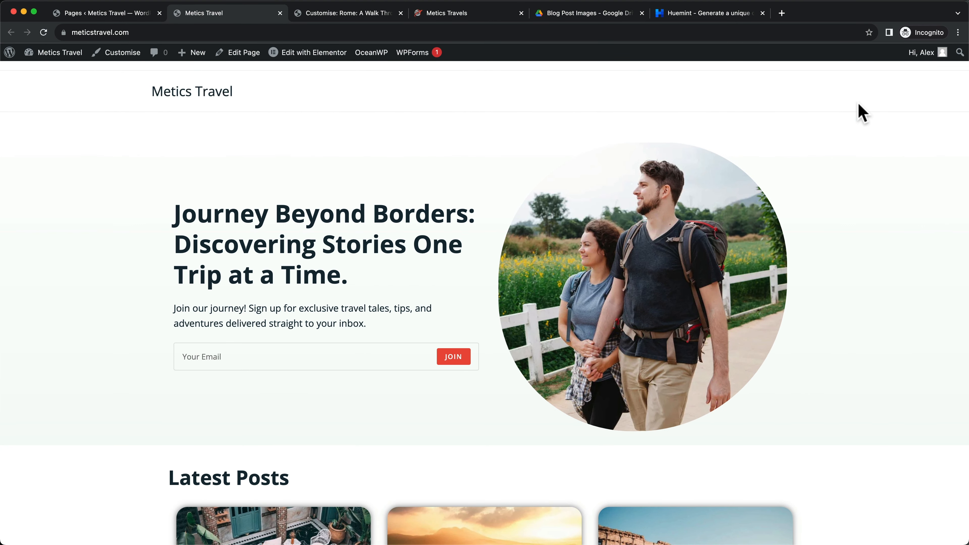
{"action": "scroll", "coordinate": [722, 282], "scroll_direction": "down", "scroll_amount": 15}
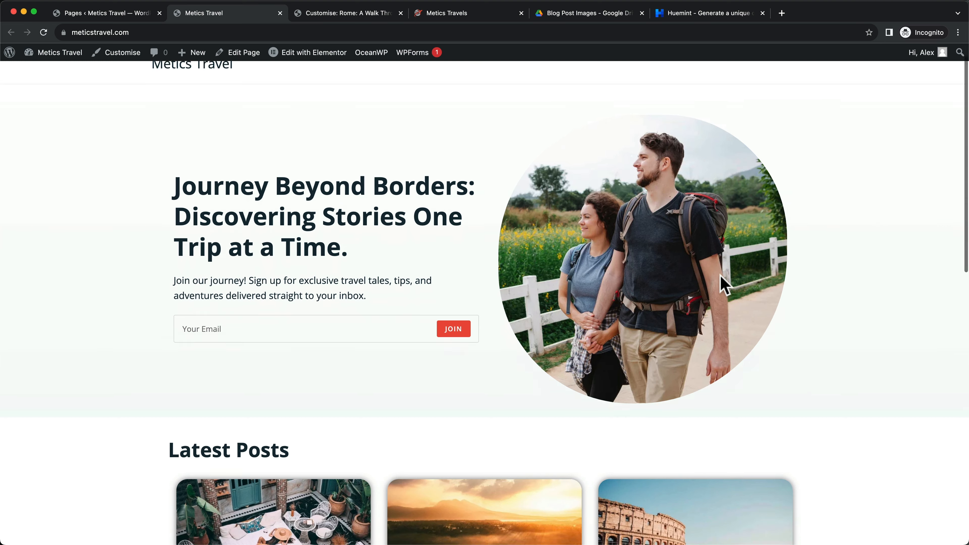
{"action": "scroll", "coordinate": [506, 468], "scroll_direction": "up", "scroll_amount": 15}
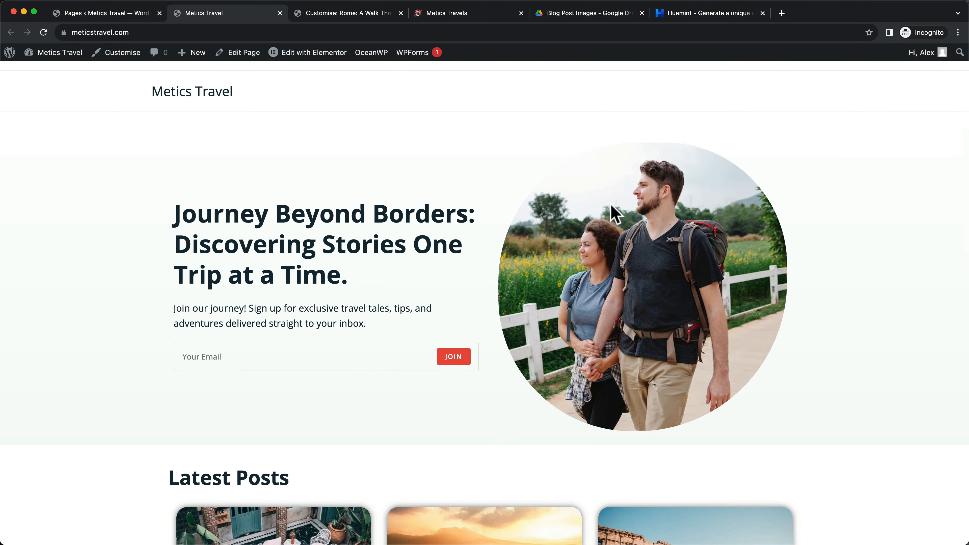
{"action": "left_click", "coordinate": [449, 15]}
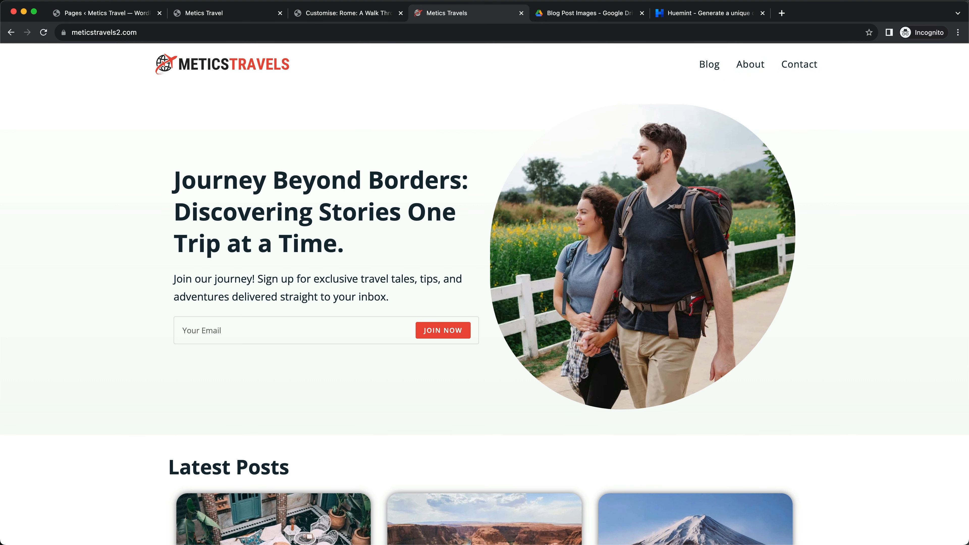
{"action": "left_click", "coordinate": [136, 12]}
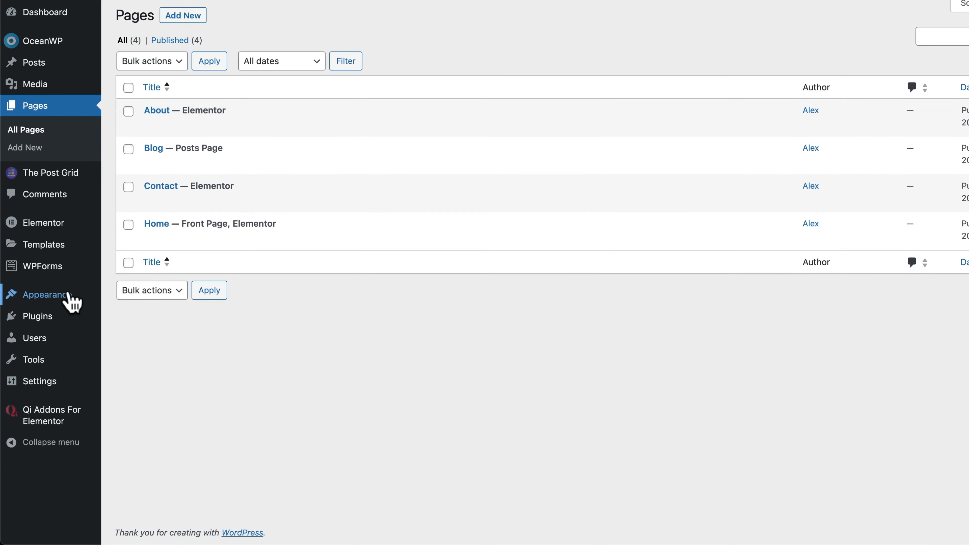
Under Appearance > Menus, create a new menu named 'Main Menu'
{"action": "mouse_move", "coordinate": [61, 329]}
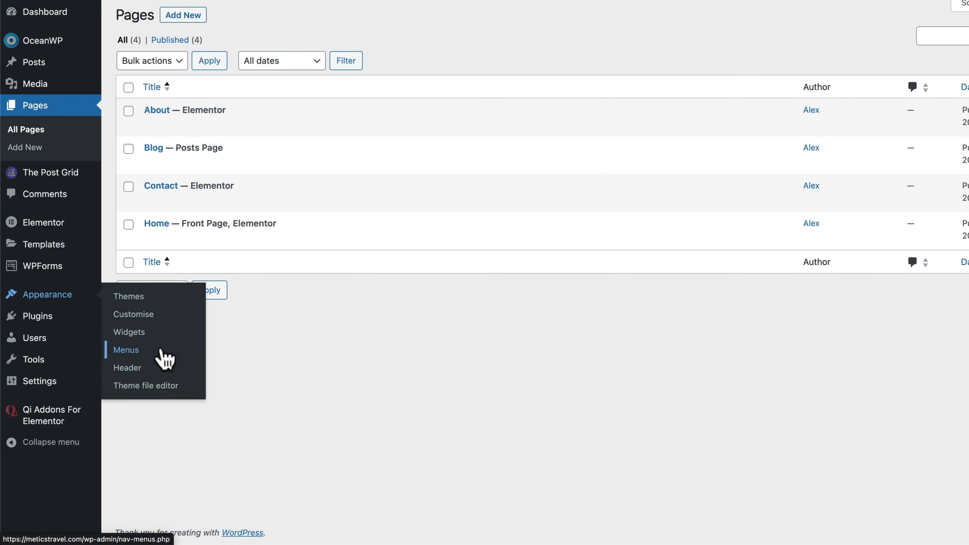
{"action": "left_click", "coordinate": [134, 353]}
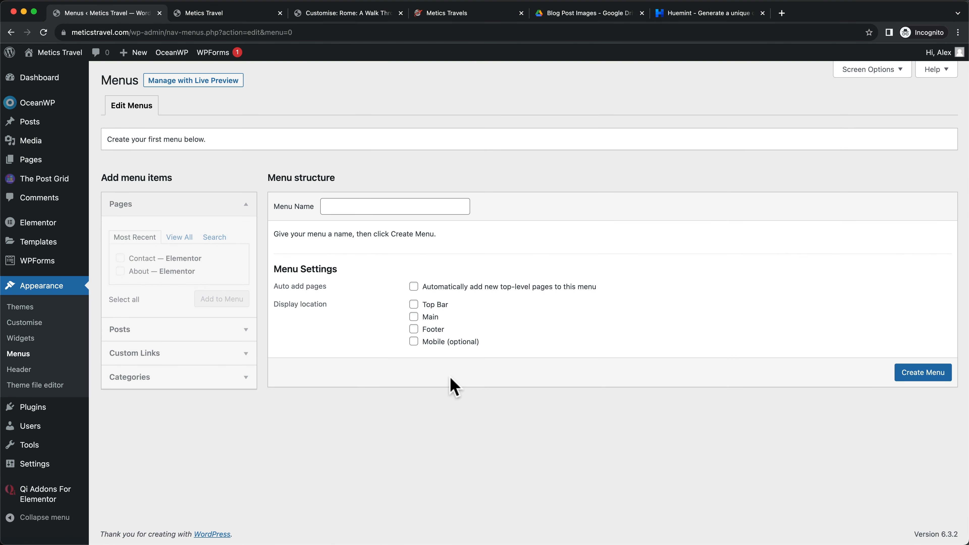
{"action": "left_click", "coordinate": [344, 202]}
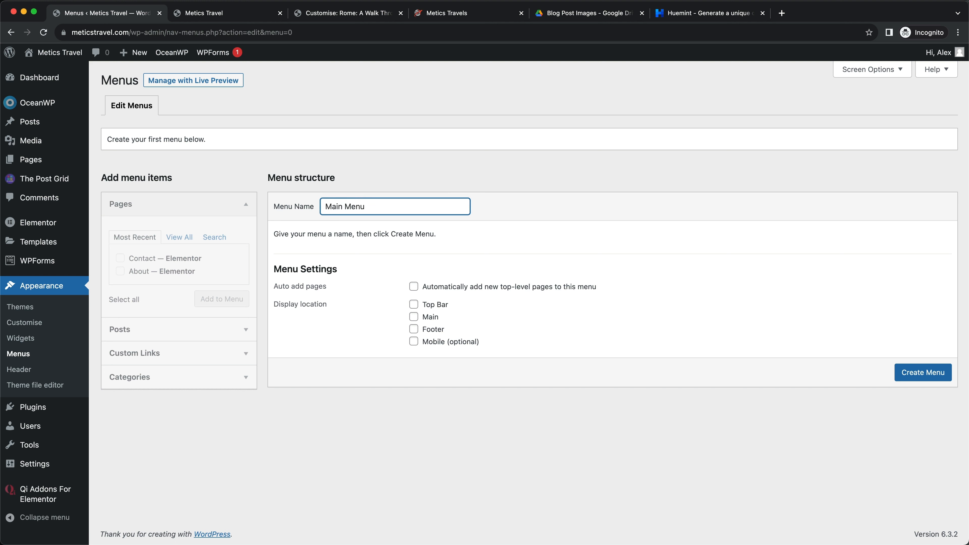
{"action": "left_click", "coordinate": [901, 373]}
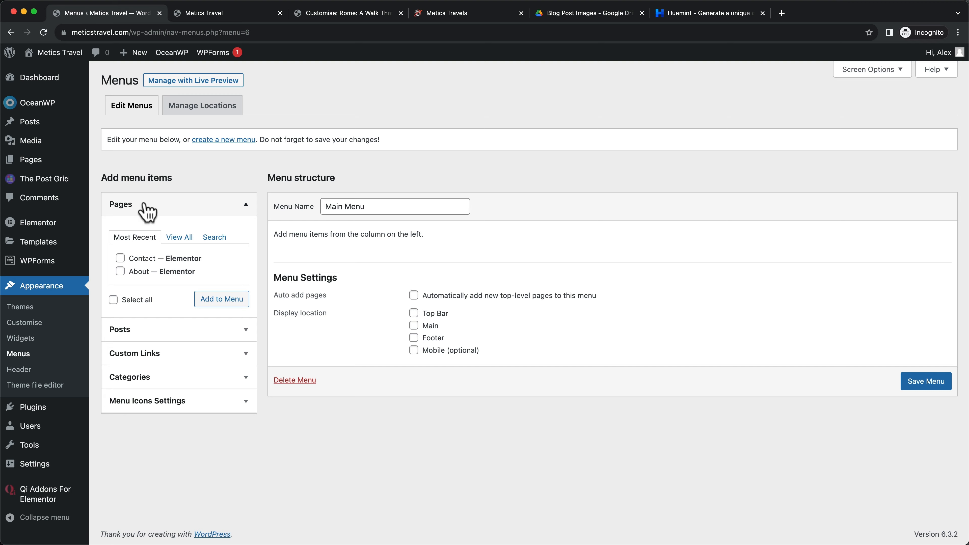
Add the Blog, About and Contact pages from View All to the Main Menu
{"action": "left_click", "coordinate": [179, 237]}
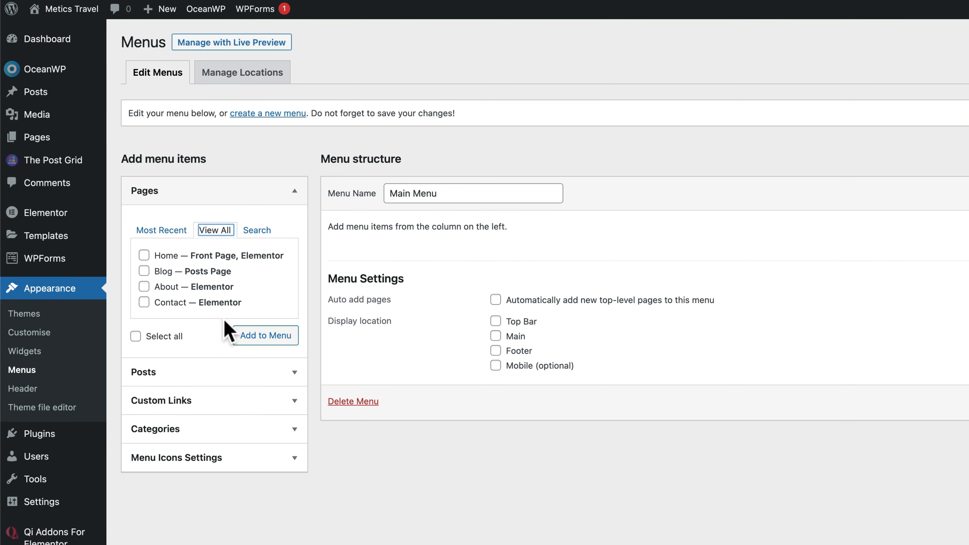
{"action": "left_click", "coordinate": [143, 271]}
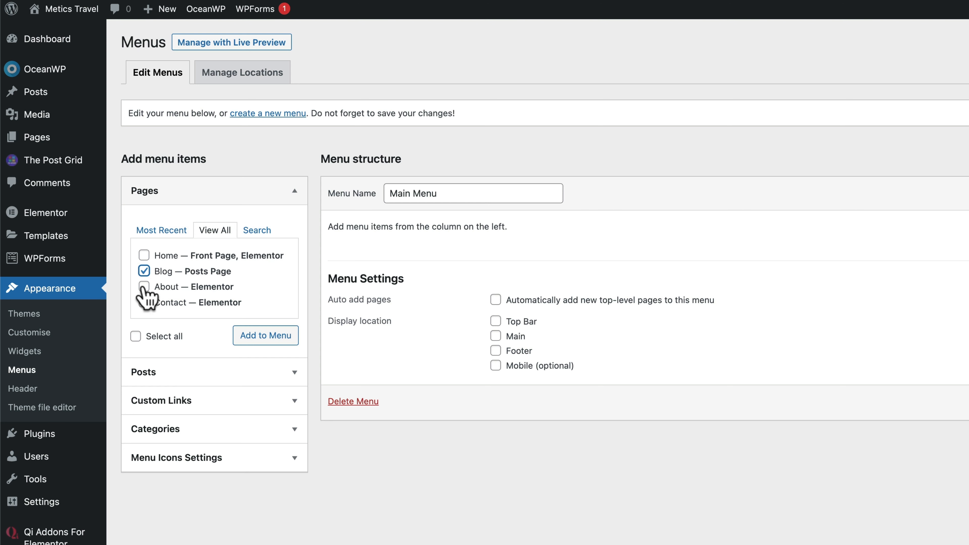
{"action": "left_click", "coordinate": [144, 286]}
{"action": "left_click", "coordinate": [145, 303]}
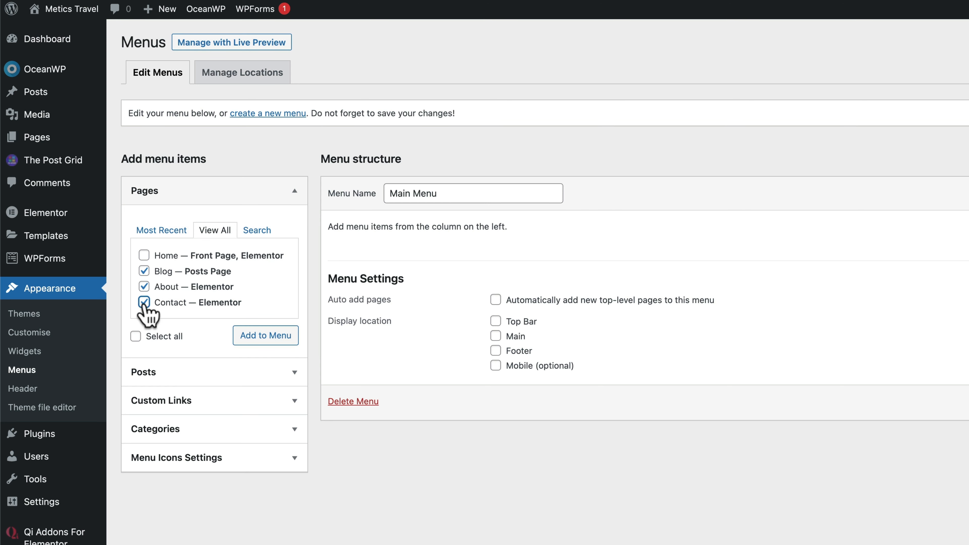
{"action": "left_click", "coordinate": [258, 341]}
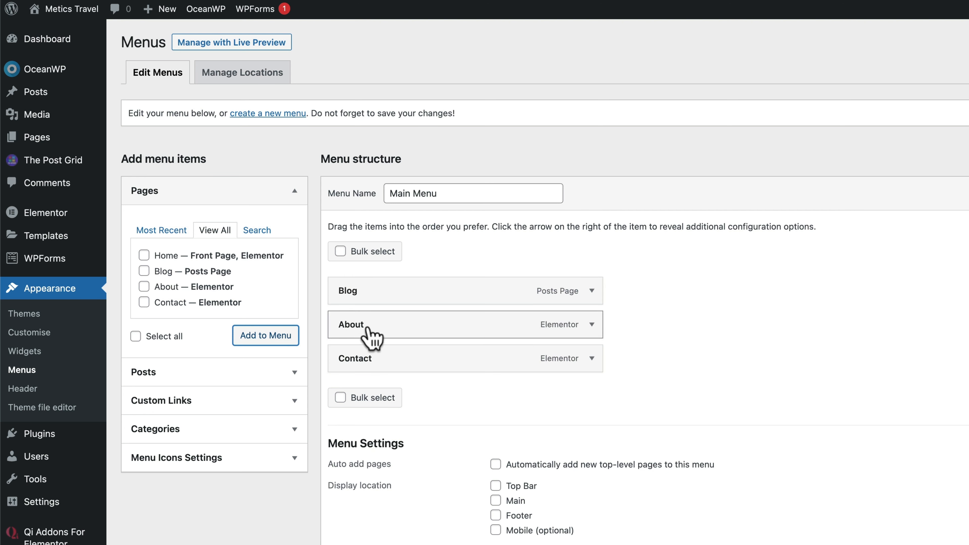
Try reordering the menu items, assign the menu to the Main location, and save it
{"action": "mouse_move", "coordinate": [359, 342]}
{"action": "left_mouse_down"}
{"action": "mouse_move", "coordinate": [392, 310]}
{"action": "mouse_move", "coordinate": [359, 297]}
{"action": "mouse_move", "coordinate": [353, 330]}
{"action": "left_mouse_up"}
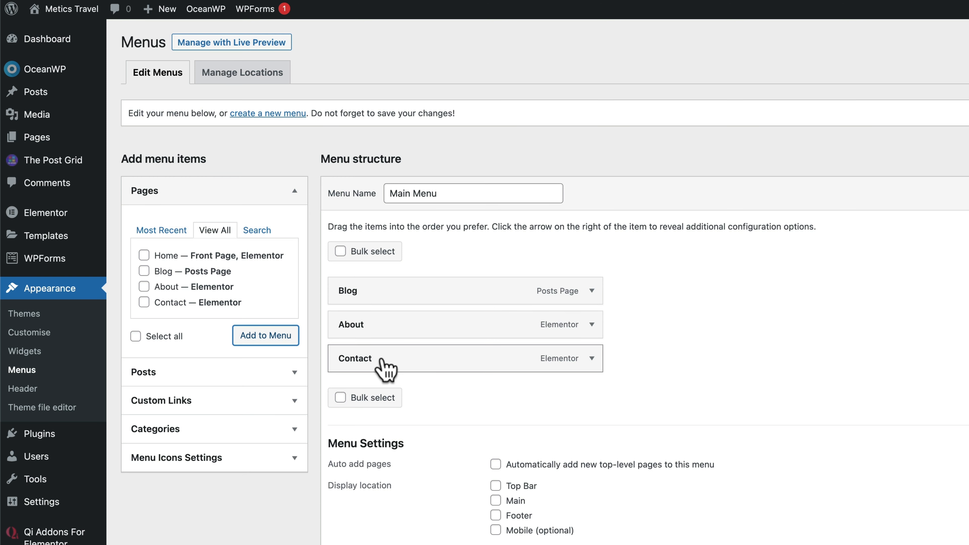
{"action": "left_click_drag", "start_coordinate": [383, 359], "coordinate": [363, 370]}
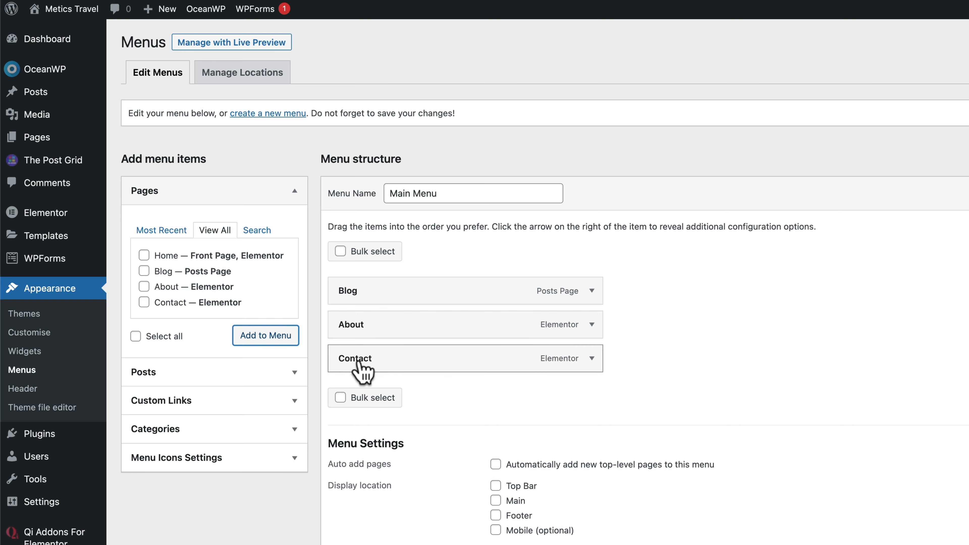
{"action": "scroll", "coordinate": [630, 359], "scroll_direction": "down", "scroll_amount": 2}
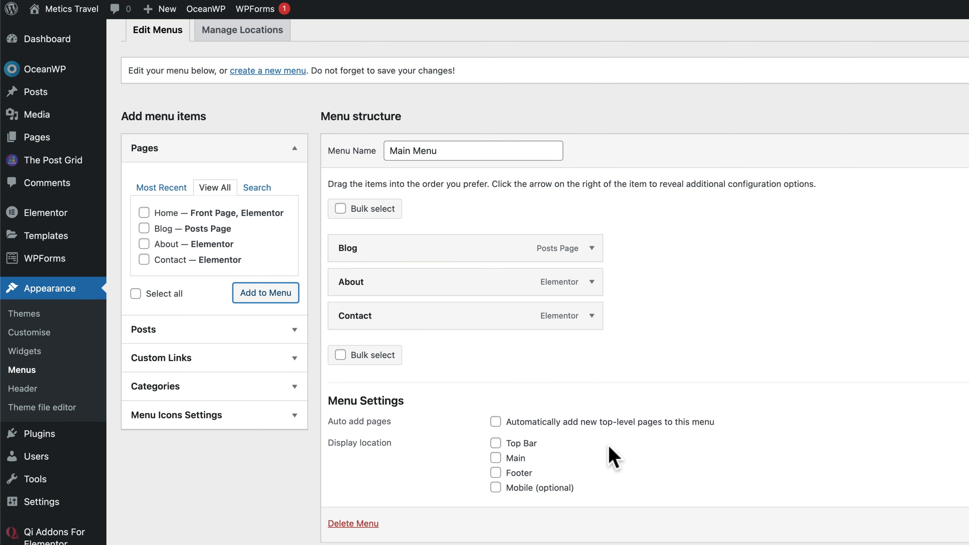
{"action": "scroll", "coordinate": [610, 447], "scroll_direction": "up", "scroll_amount": 1}
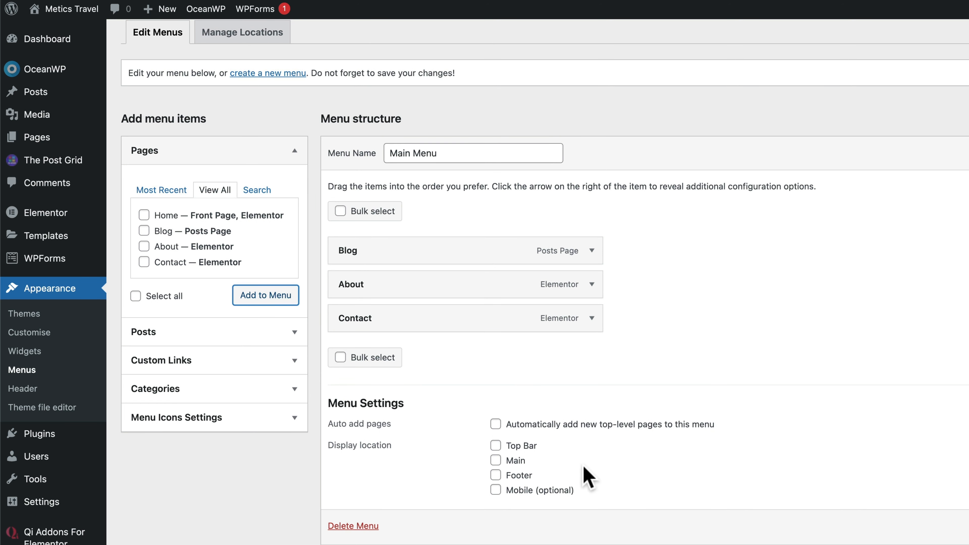
{"action": "left_click", "coordinate": [497, 461]}
{"action": "scroll", "coordinate": [536, 470], "scroll_direction": "down", "scroll_amount": 2}
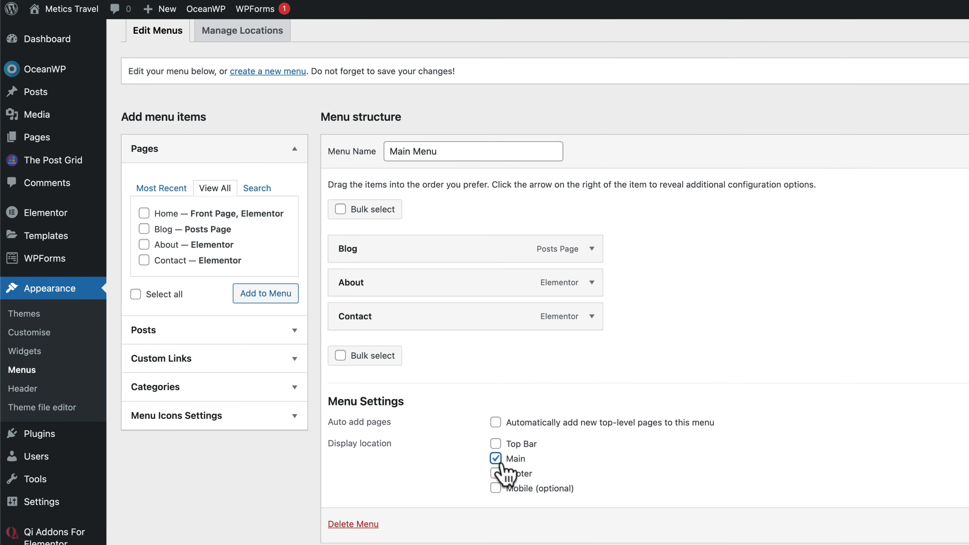
{"action": "scroll", "coordinate": [536, 463], "scroll_direction": "up", "scroll_amount": 1}
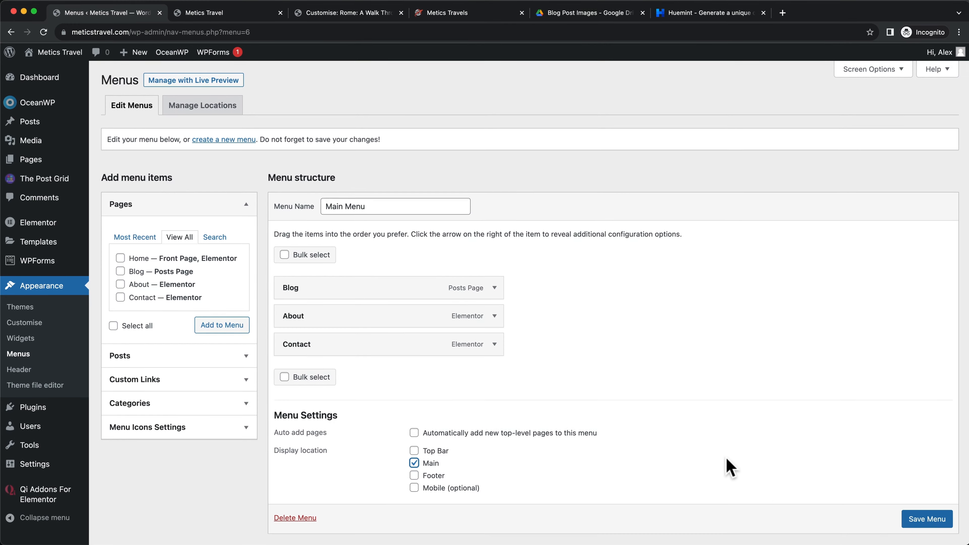
{"action": "scroll", "coordinate": [924, 523], "scroll_direction": "down", "scroll_amount": 2}
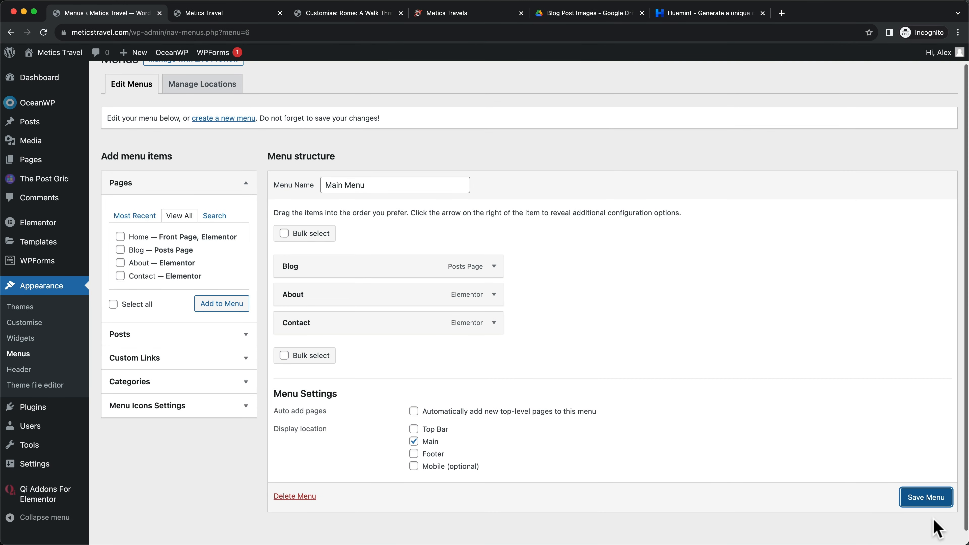
{"action": "left_click", "coordinate": [932, 502]}
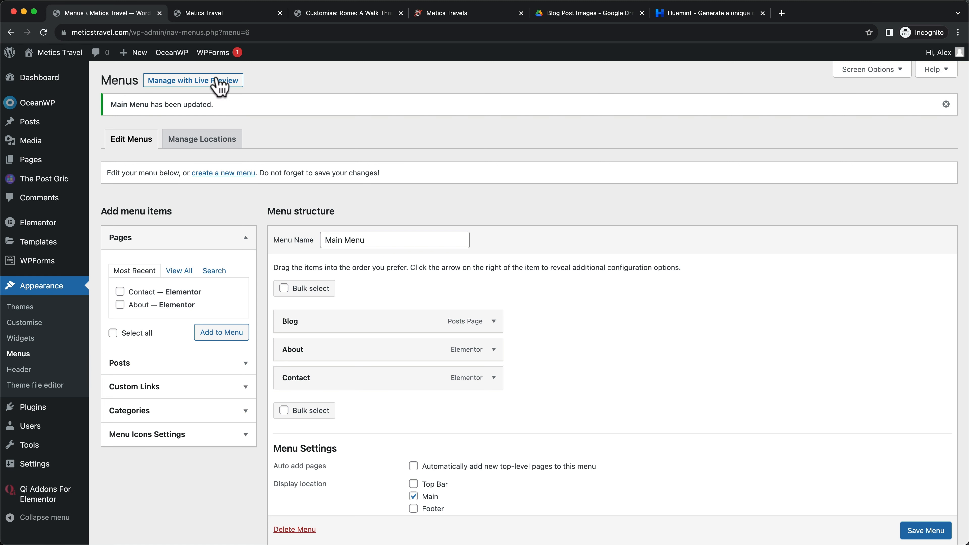
Open the live Metics Travel site in a new tab and launch its Customiser
{"action": "mouse_move", "coordinate": [54, 54]}
{"action": "right_click", "coordinate": [46, 72]}
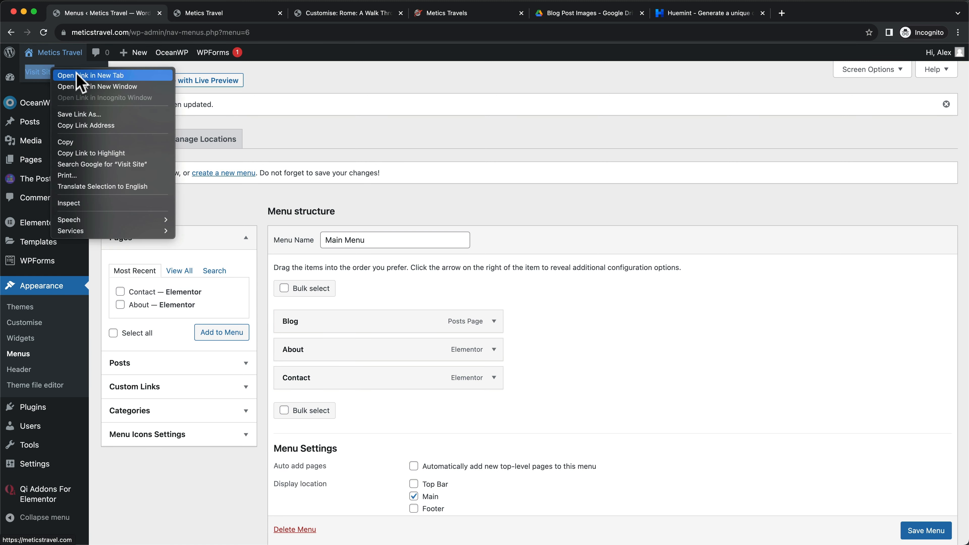
{"action": "left_click", "coordinate": [81, 76]}
{"action": "left_click", "coordinate": [216, 16]}
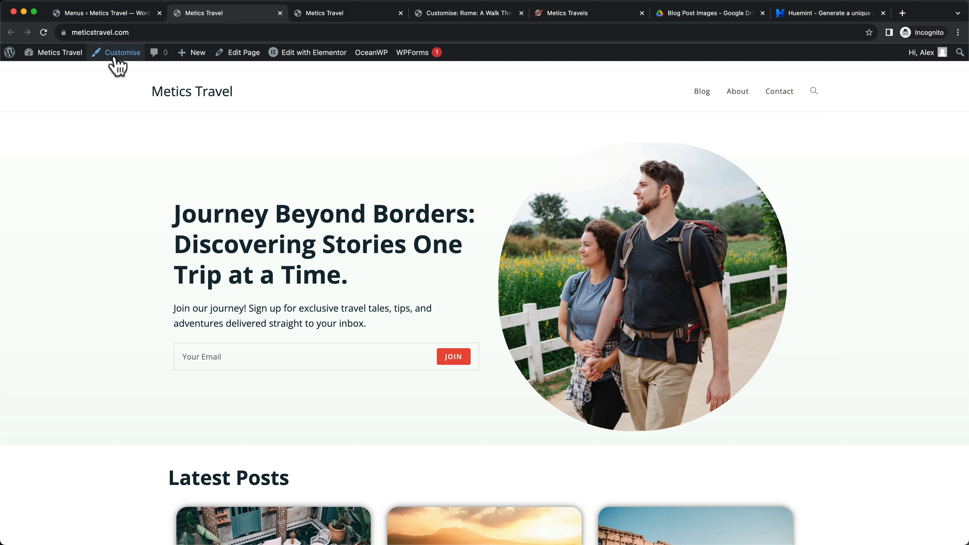
{"action": "left_click", "coordinate": [118, 66]}
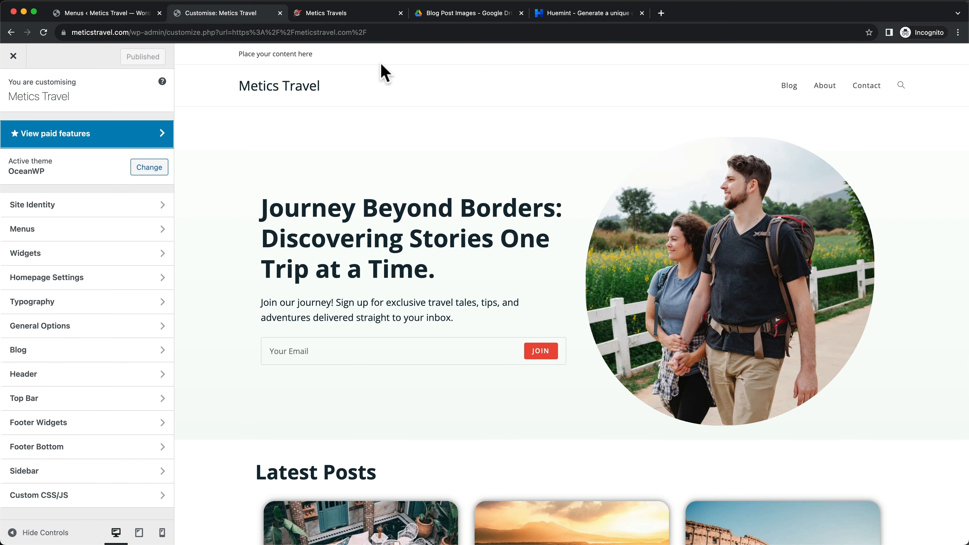
Disable the 'Place your content here' top bar under Top Bar > General and publish
{"action": "left_click_drag", "start_coordinate": [237, 54], "coordinate": [393, 53]}
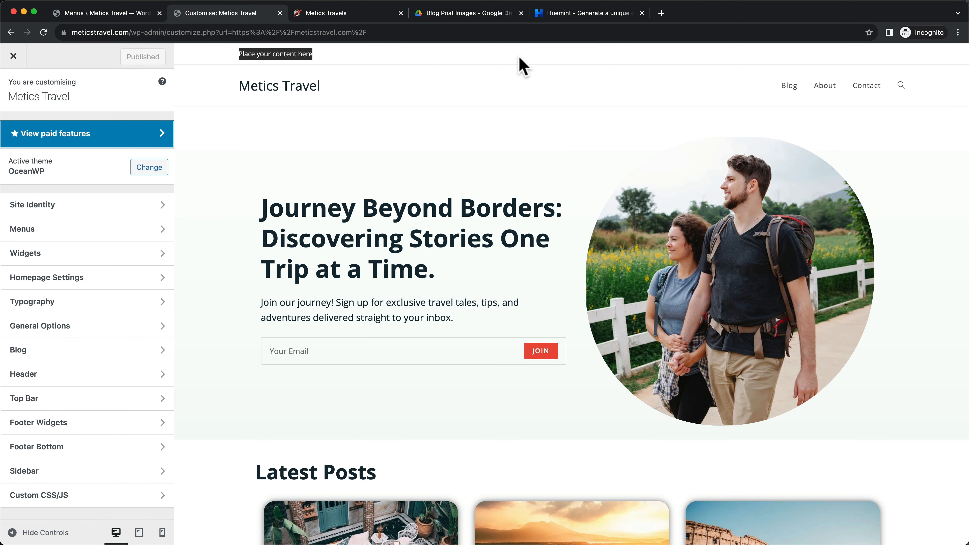
{"action": "left_click", "coordinate": [366, 68]}
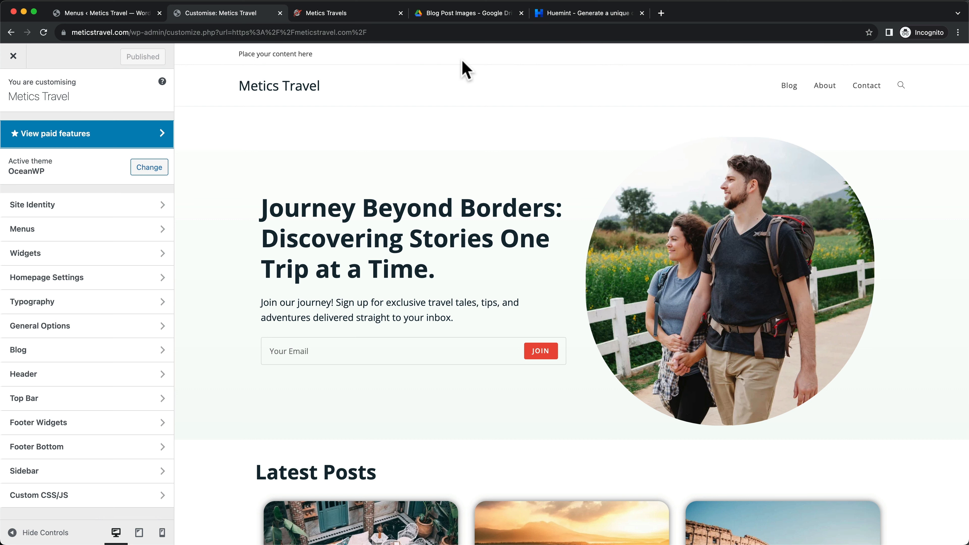
{"action": "left_click", "coordinate": [72, 405]}
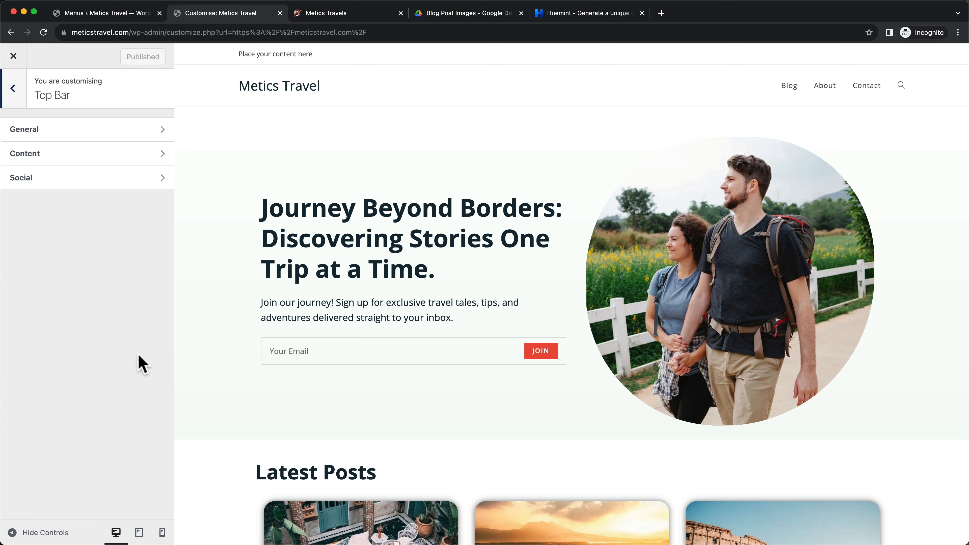
{"action": "left_click", "coordinate": [115, 132]}
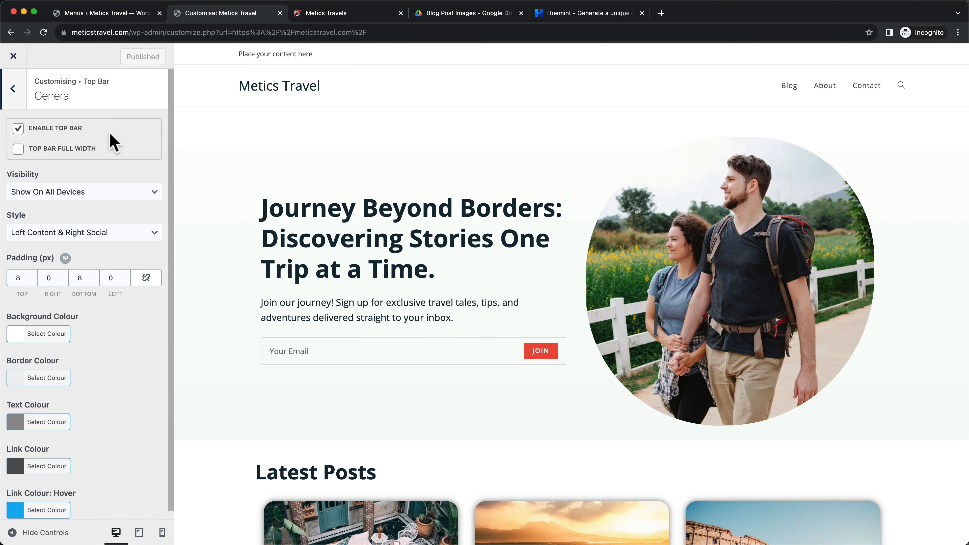
{"action": "left_click", "coordinate": [18, 130]}
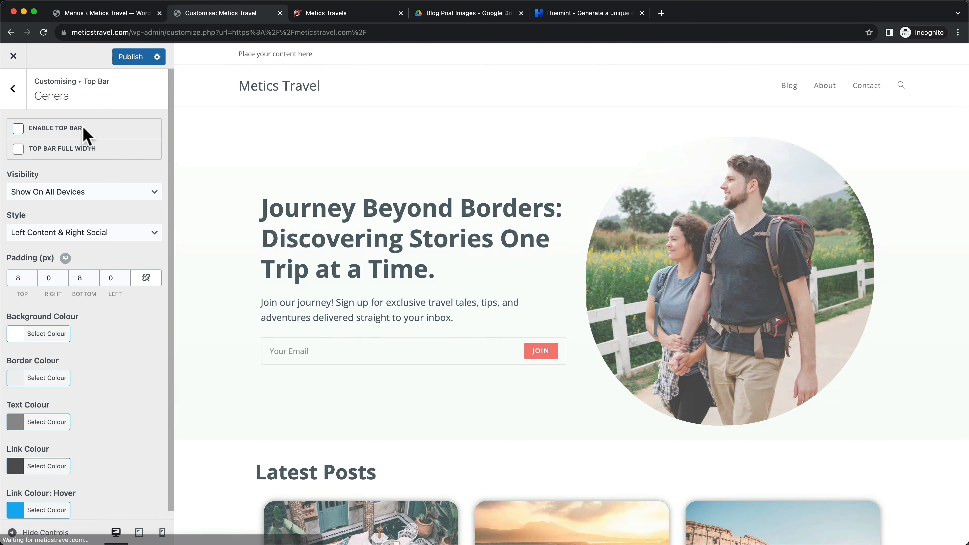
{"action": "left_click", "coordinate": [131, 59]}
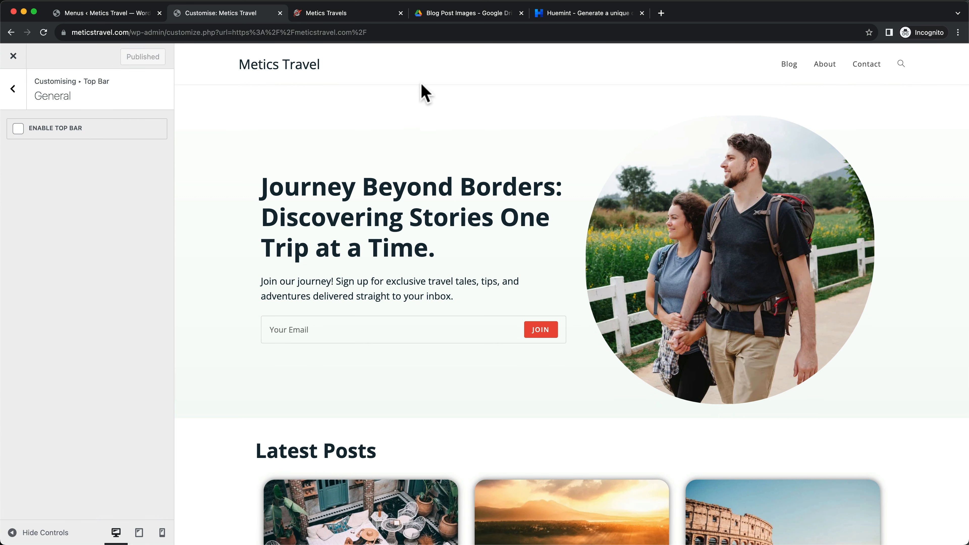
{"action": "scroll", "coordinate": [421, 84], "scroll_direction": "up", "scroll_amount": 5}
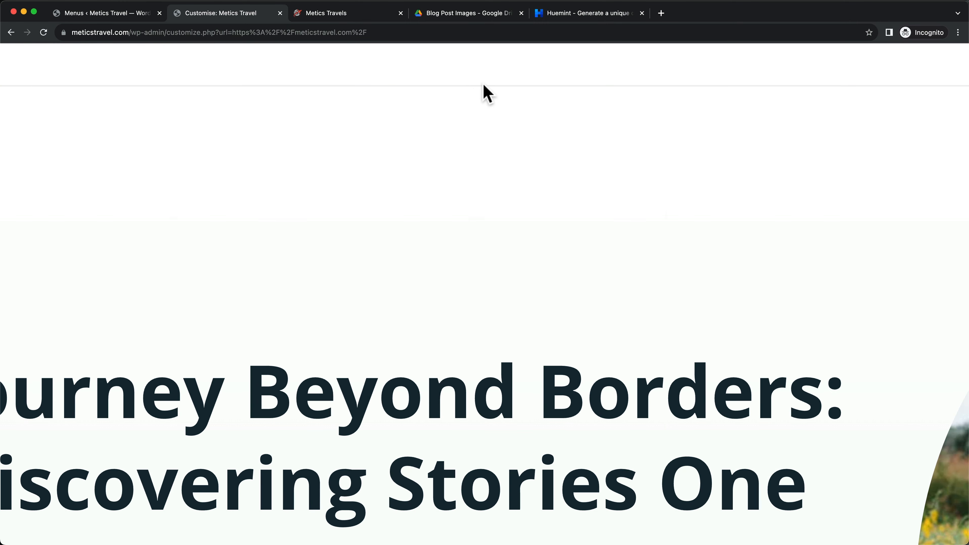
{"action": "scroll", "coordinate": [474, 85], "scroll_direction": "down", "scroll_amount": 5}
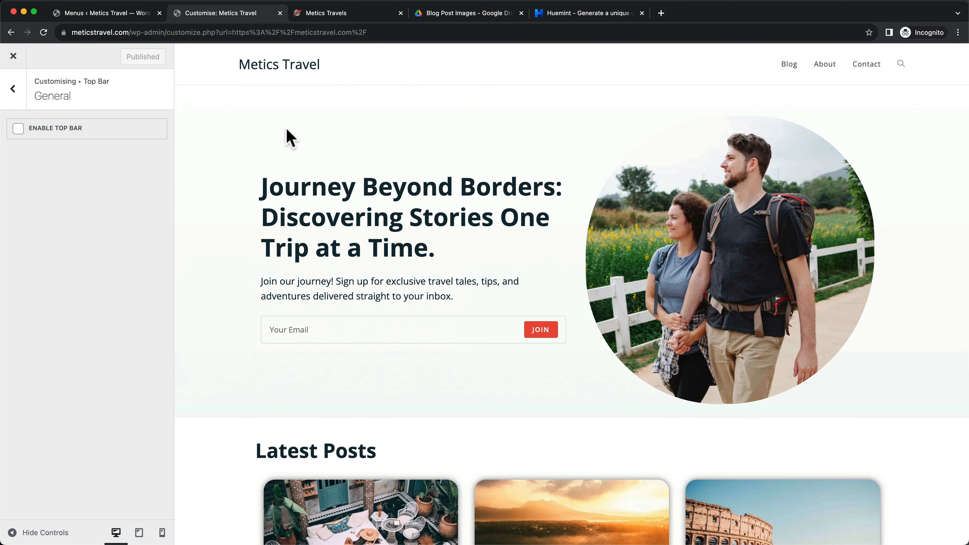
{"action": "left_click", "coordinate": [17, 94]}
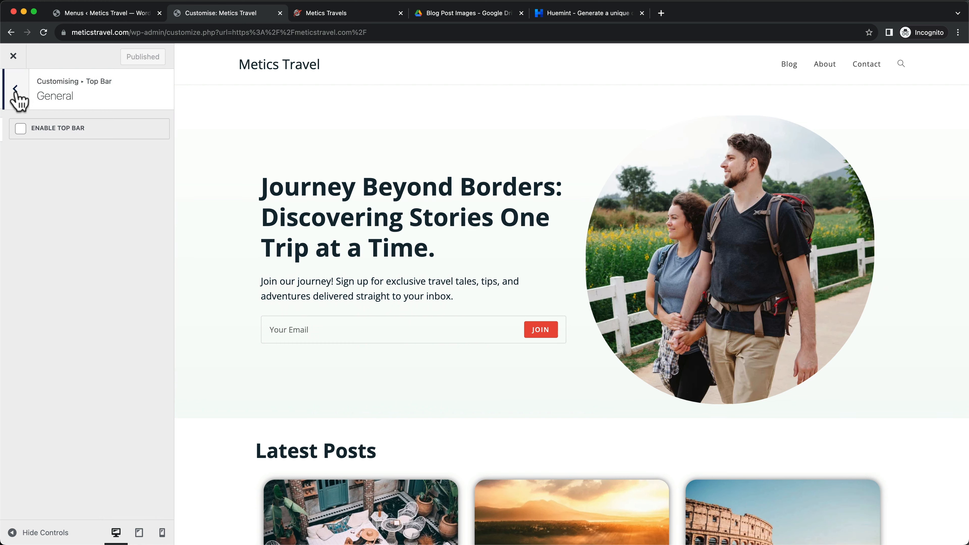
{"action": "left_click", "coordinate": [17, 97]}
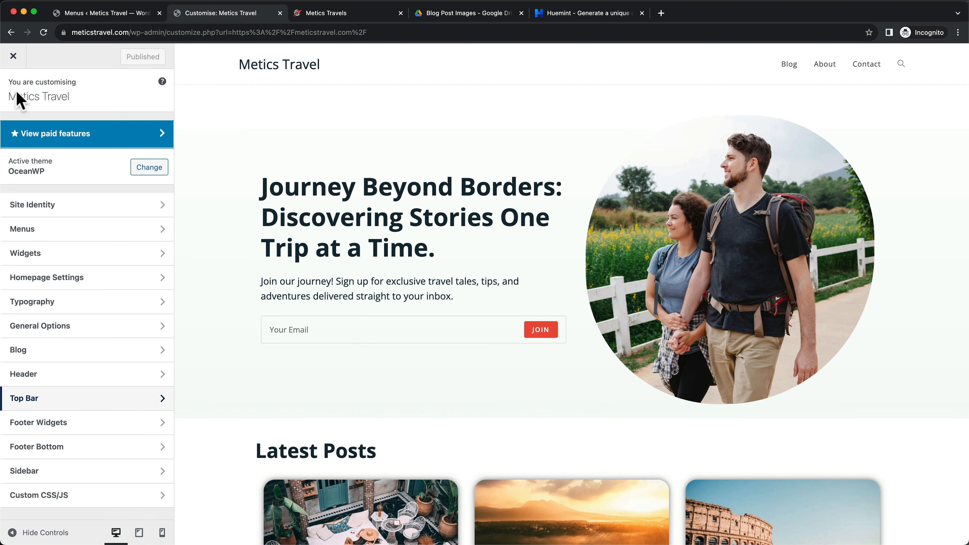
Uncheck Header Border Bottom in Header > General, comparing against the reference Metics Travels site
{"action": "left_click", "coordinate": [131, 372]}
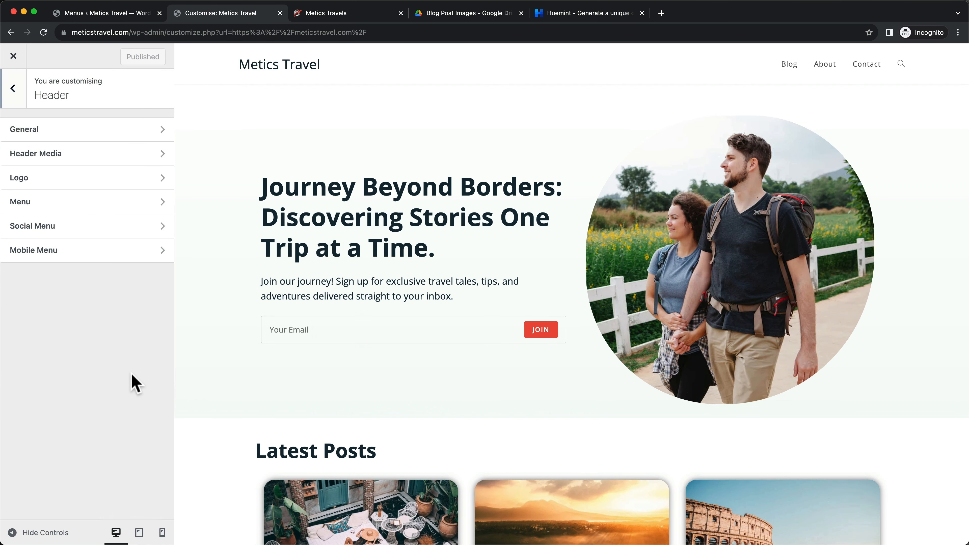
{"action": "left_click", "coordinate": [144, 130]}
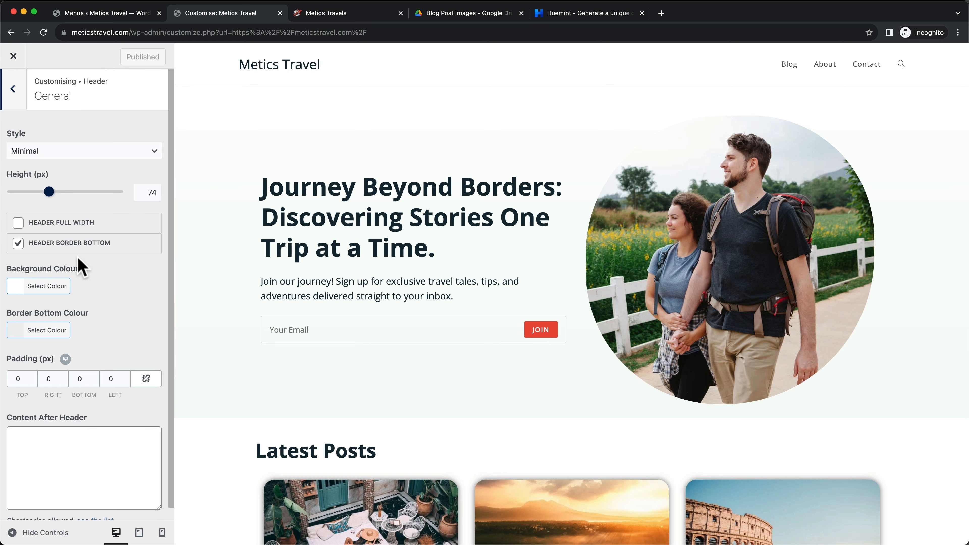
{"action": "left_click", "coordinate": [18, 243]}
{"action": "scroll", "coordinate": [250, 245], "scroll_direction": "down", "scroll_amount": 1}
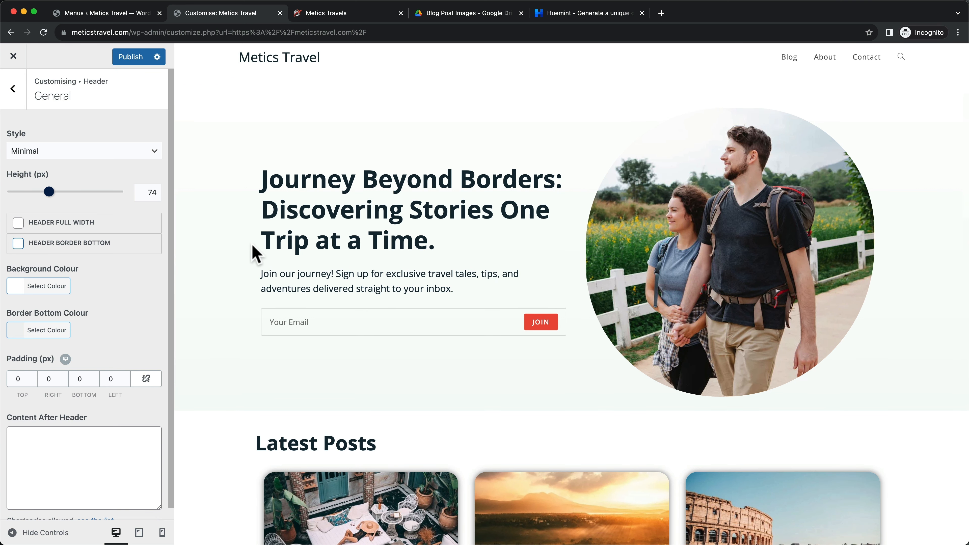
{"action": "scroll", "coordinate": [250, 245], "scroll_direction": "up", "scroll_amount": 1}
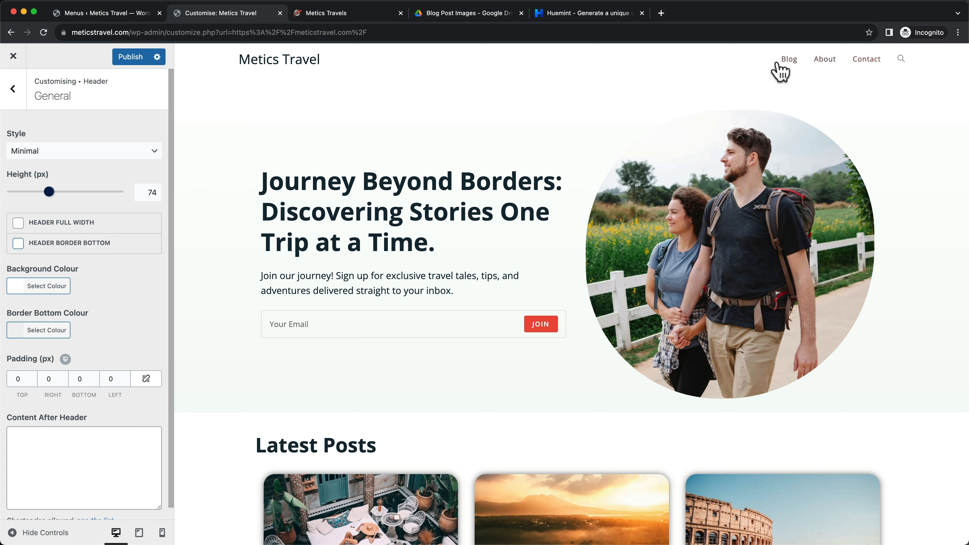
{"action": "left_click", "coordinate": [351, 18]}
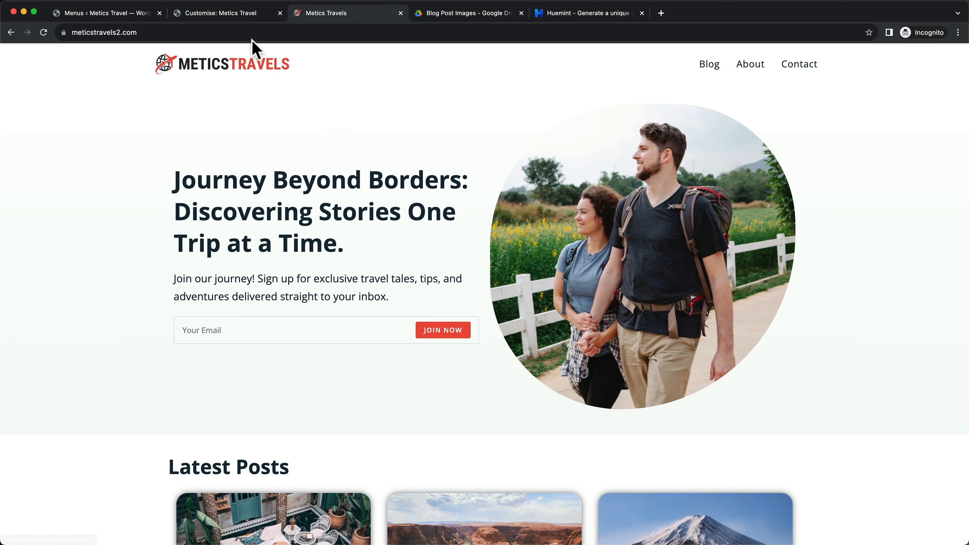
{"action": "left_click", "coordinate": [202, 14]}
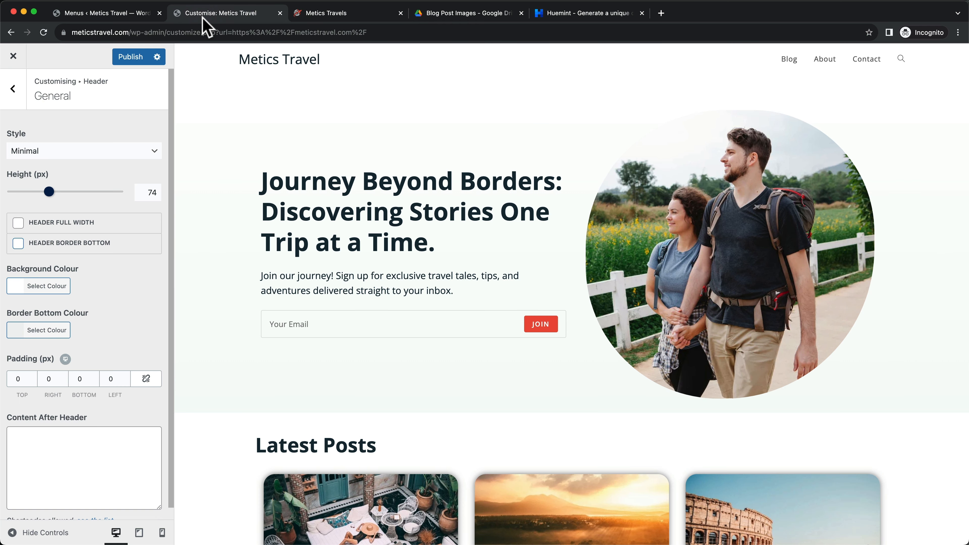
{"action": "left_click", "coordinate": [12, 90]}
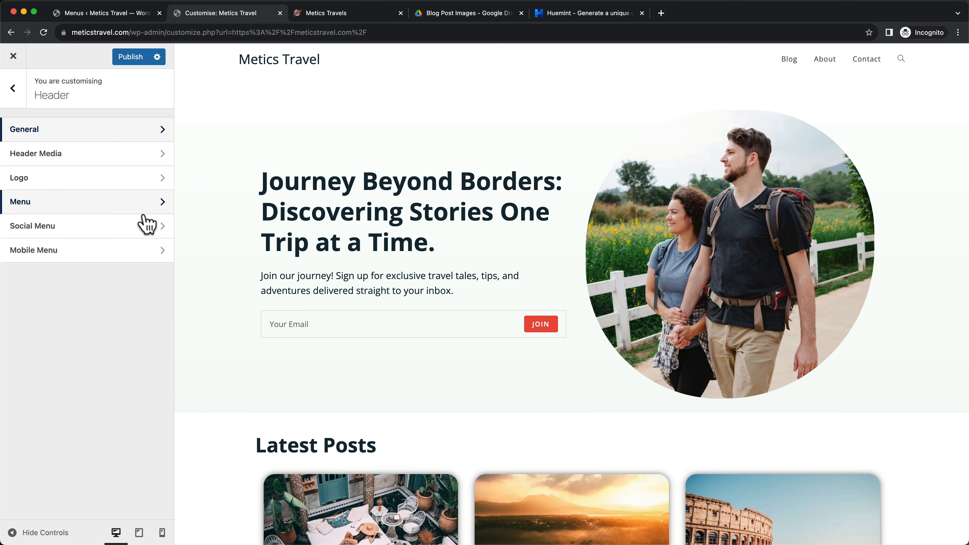
Set the header menu Links Effect to Underline From Left and publish
{"action": "left_click", "coordinate": [109, 210]}
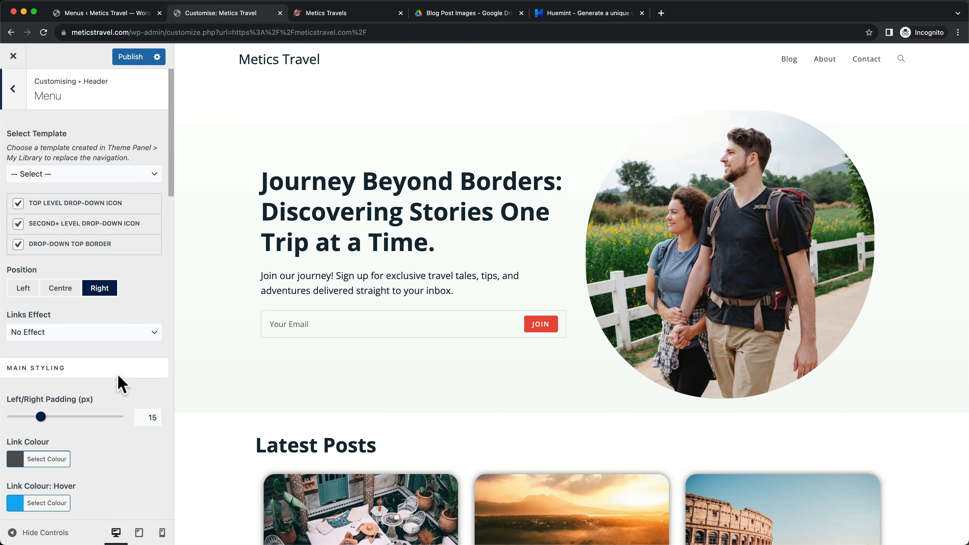
{"action": "left_click", "coordinate": [33, 339]}
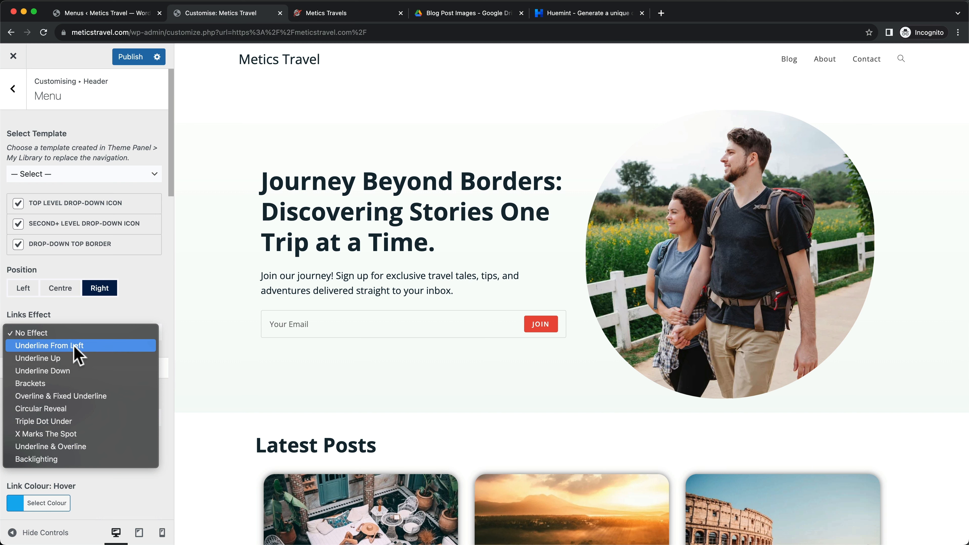
{"action": "left_click", "coordinate": [53, 345]}
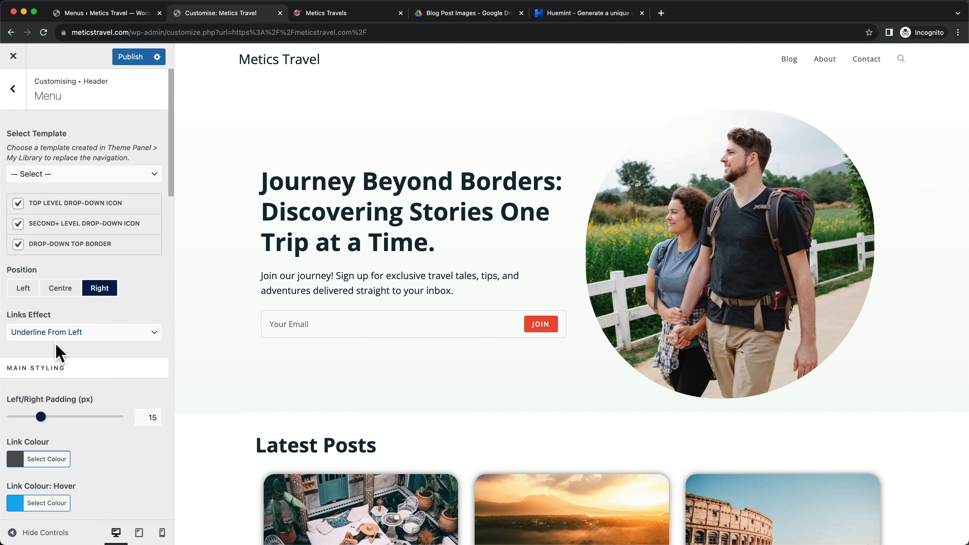
{"action": "left_click", "coordinate": [134, 62]}
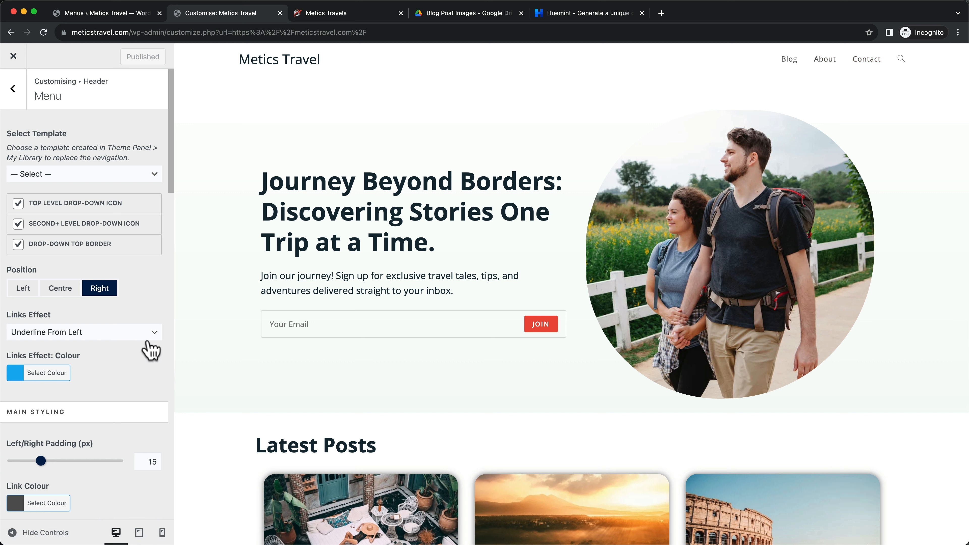
Replace the link effect colour with red #ea4d3d copied from the Huemint palette
{"action": "scroll", "coordinate": [130, 364], "scroll_direction": "down", "scroll_amount": 3}
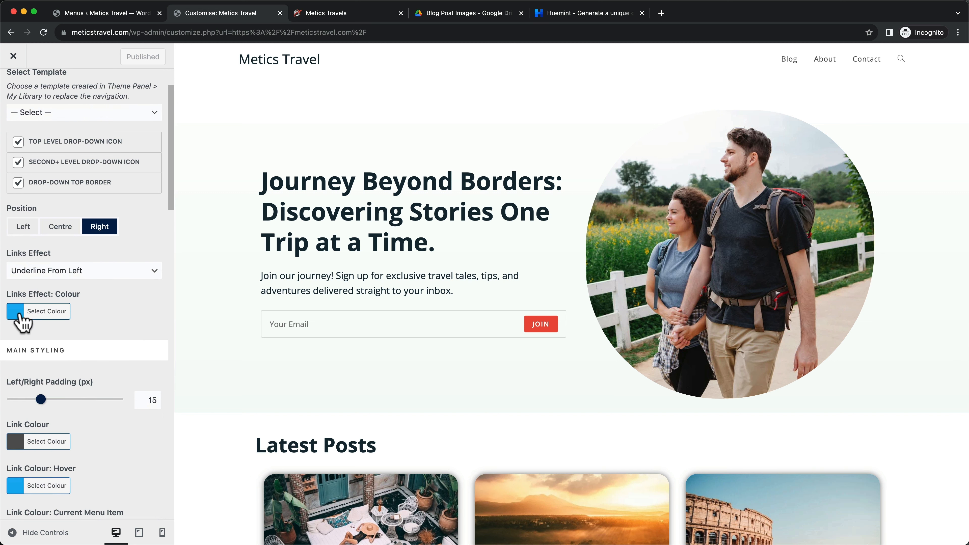
{"action": "left_click", "coordinate": [18, 324]}
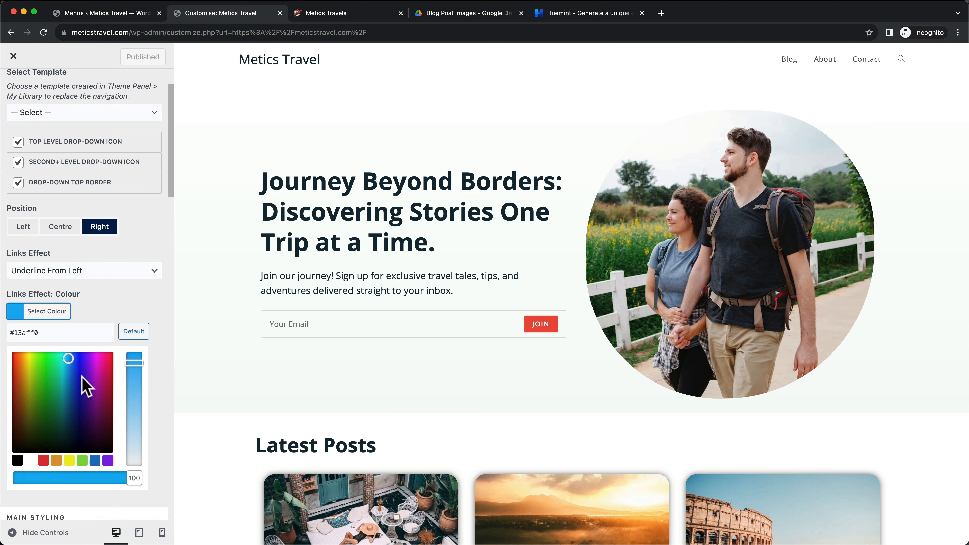
{"action": "left_click", "coordinate": [564, 17]}
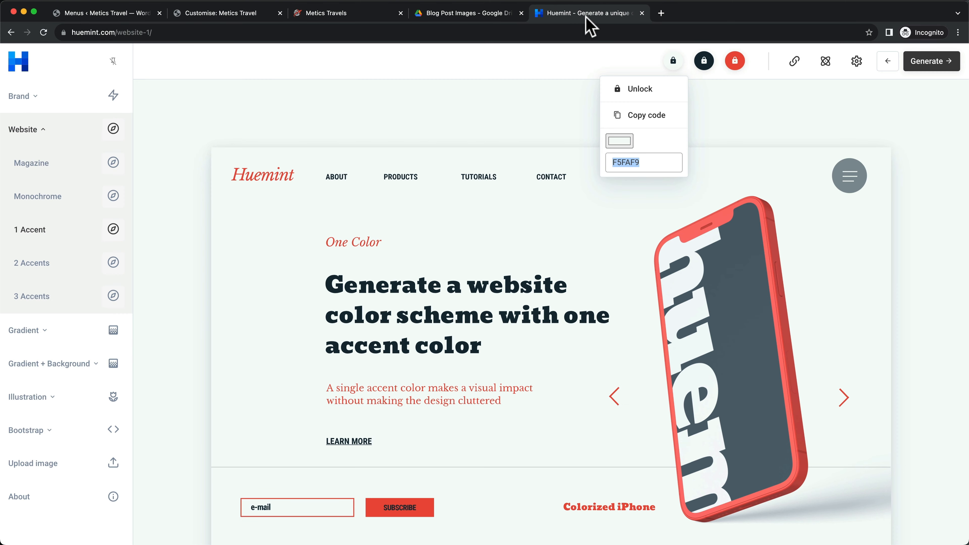
{"action": "left_click", "coordinate": [737, 64]}
{"action": "left_click", "coordinate": [698, 162]}
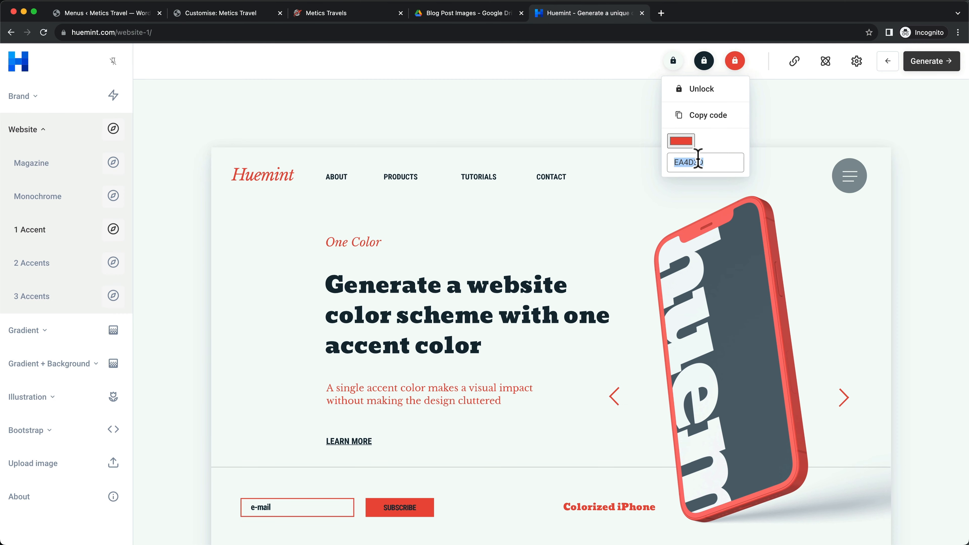
{"action": "left_click", "coordinate": [110, 13]}
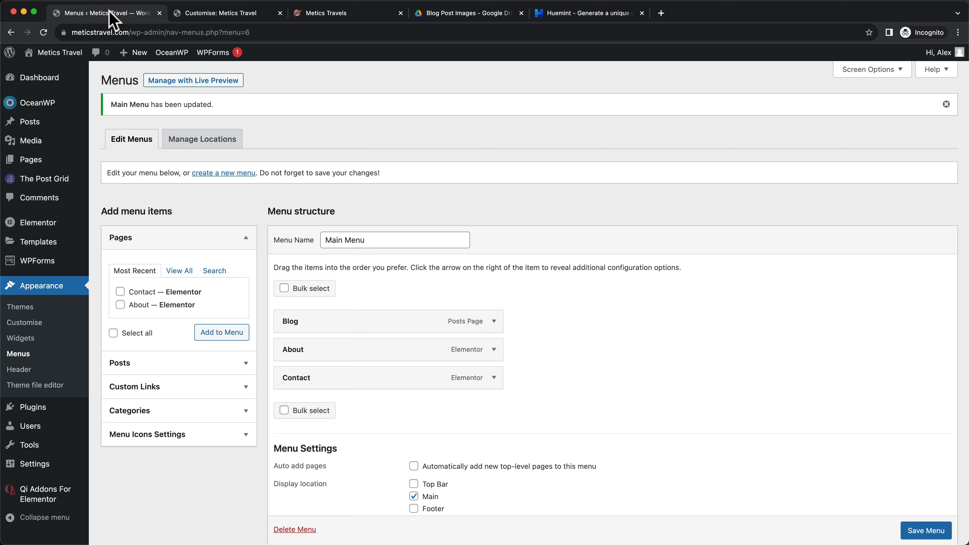
{"action": "left_click", "coordinate": [178, 15]}
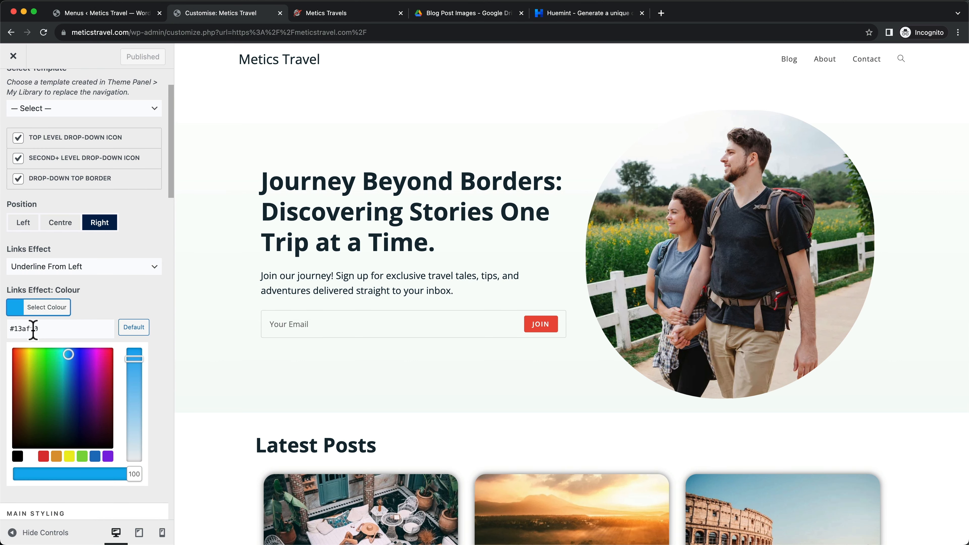
{"action": "triple_click", "coordinate": [13, 329]}
{"action": "type", "text": "#ea4d3d"}
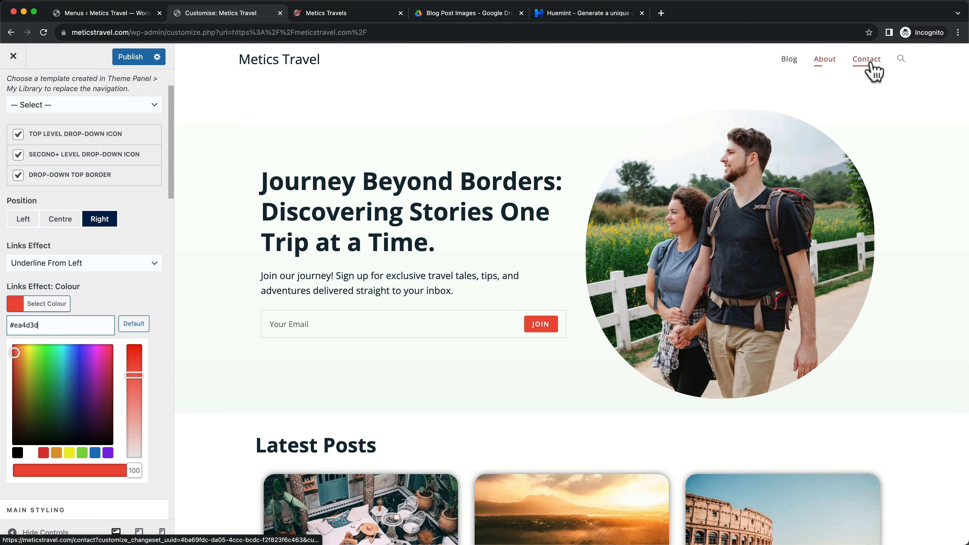
Change the menu Link Colour from #555555 to dark #152A36 copied from Huemint
{"action": "left_click", "coordinate": [130, 300]}
{"action": "scroll", "coordinate": [131, 299], "scroll_direction": "down", "scroll_amount": 3}
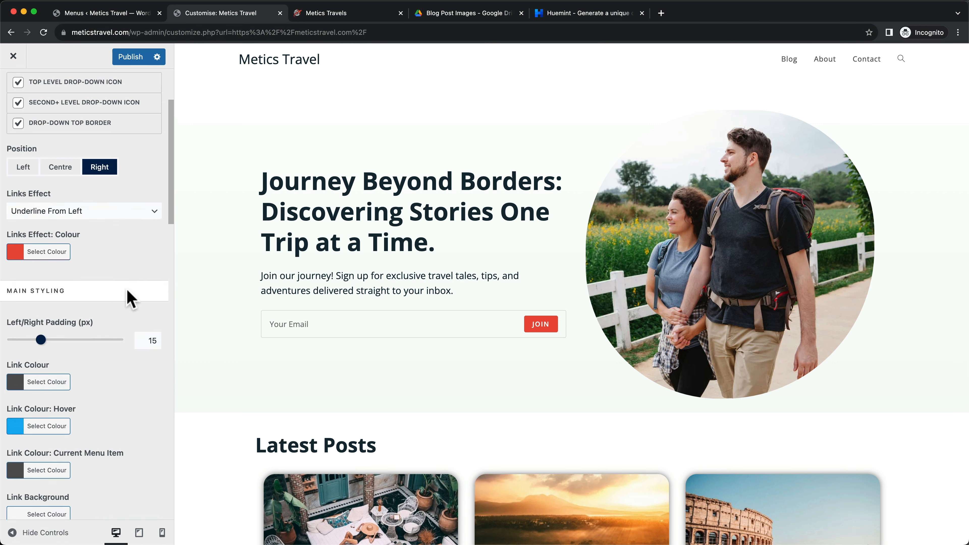
{"action": "left_click", "coordinate": [17, 357]}
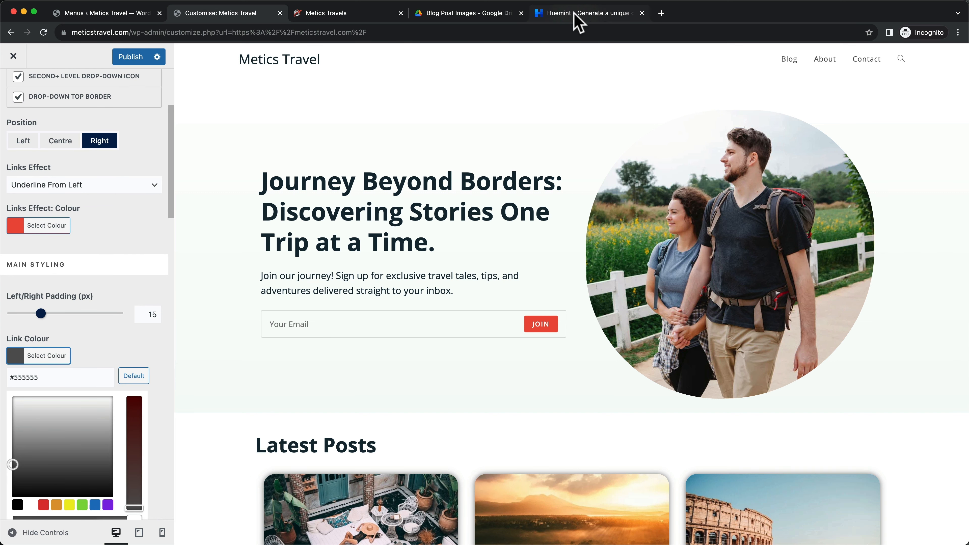
{"action": "left_click", "coordinate": [579, 19]}
{"action": "left_click", "coordinate": [704, 62]}
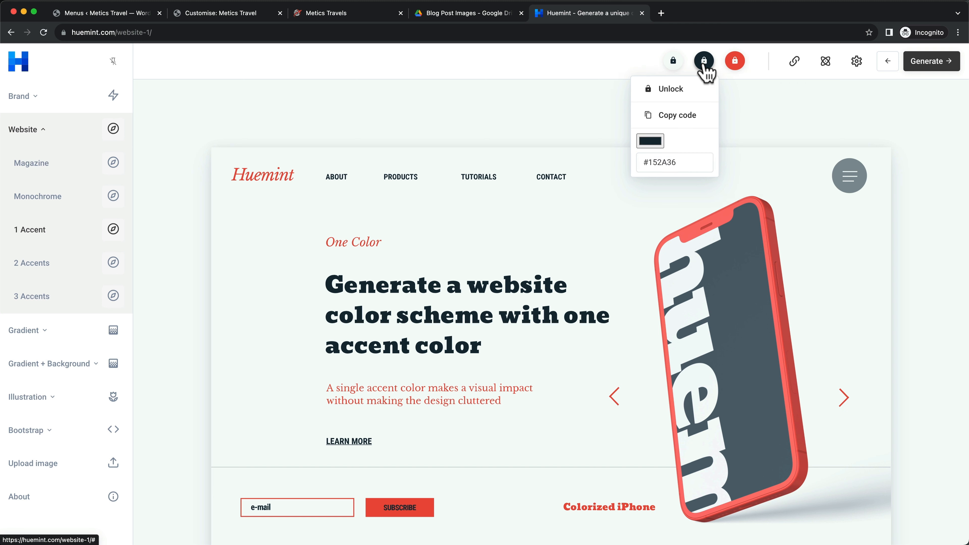
{"action": "left_click_drag", "start_coordinate": [679, 162], "coordinate": [647, 164]}
{"action": "key", "text": "cmd+c"}
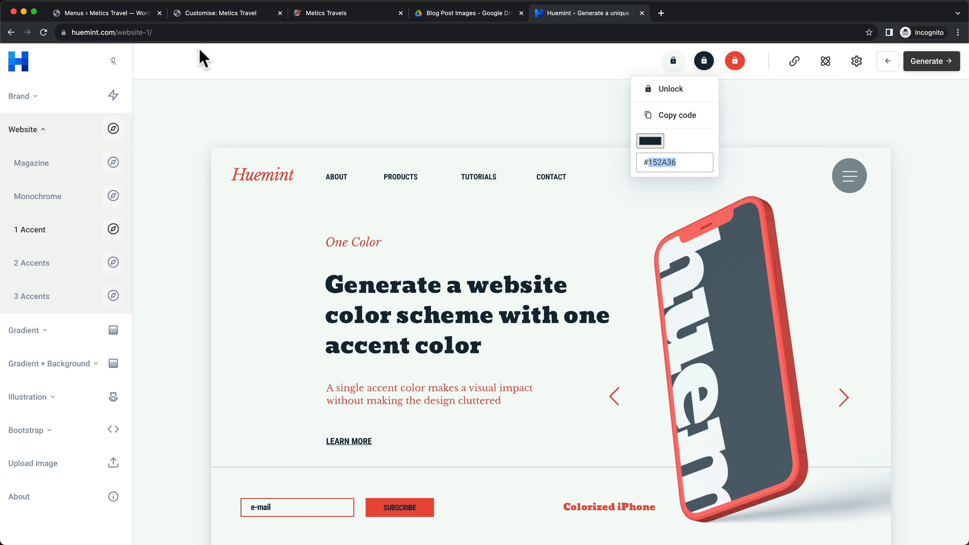
{"action": "left_click", "coordinate": [202, 14]}
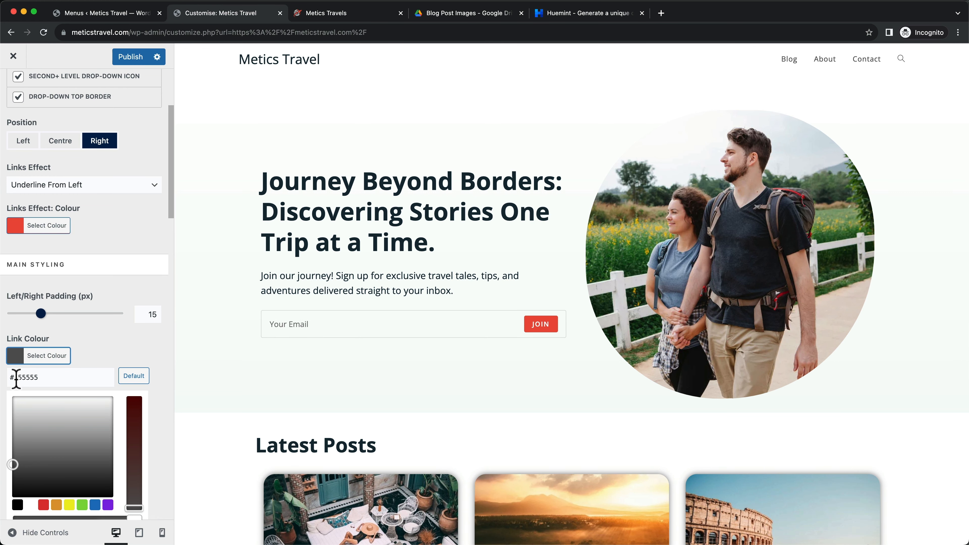
{"action": "left_click_drag", "start_coordinate": [16, 378], "coordinate": [58, 378]}
{"action": "key", "text": "cmd+v"}
{"action": "left_click", "coordinate": [157, 355]}
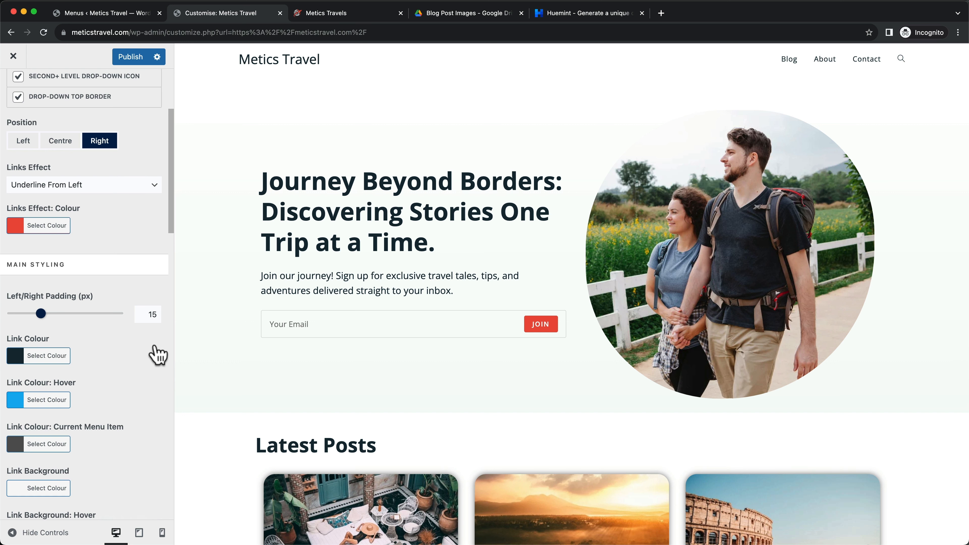
Set Search Icon Style to Disabled and publish the header menu changes
{"action": "scroll", "coordinate": [156, 355], "scroll_direction": "down", "scroll_amount": 3}
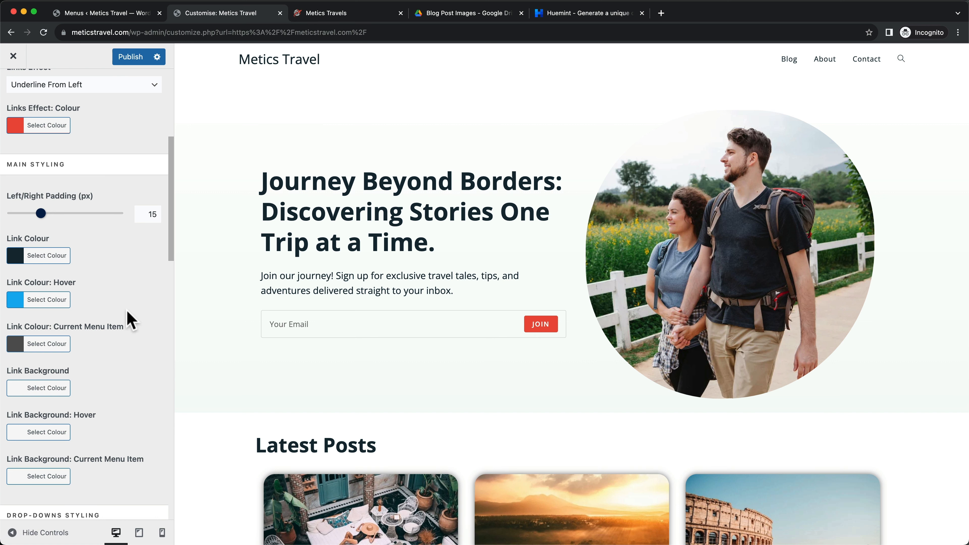
{"action": "scroll", "coordinate": [126, 311], "scroll_direction": "down", "scroll_amount": 20}
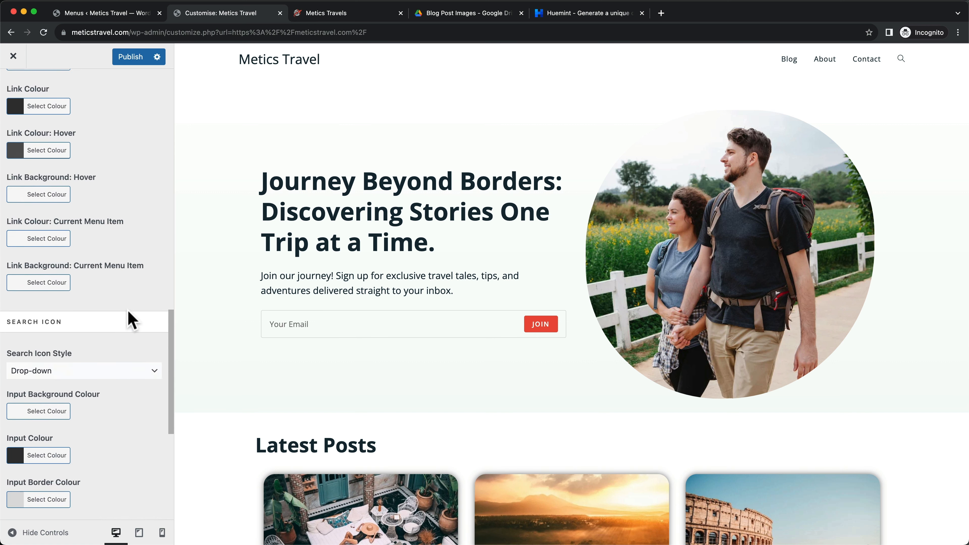
{"action": "scroll", "coordinate": [127, 311], "scroll_direction": "down", "scroll_amount": 4}
{"action": "left_click_drag", "start_coordinate": [8, 253], "coordinate": [63, 252]}
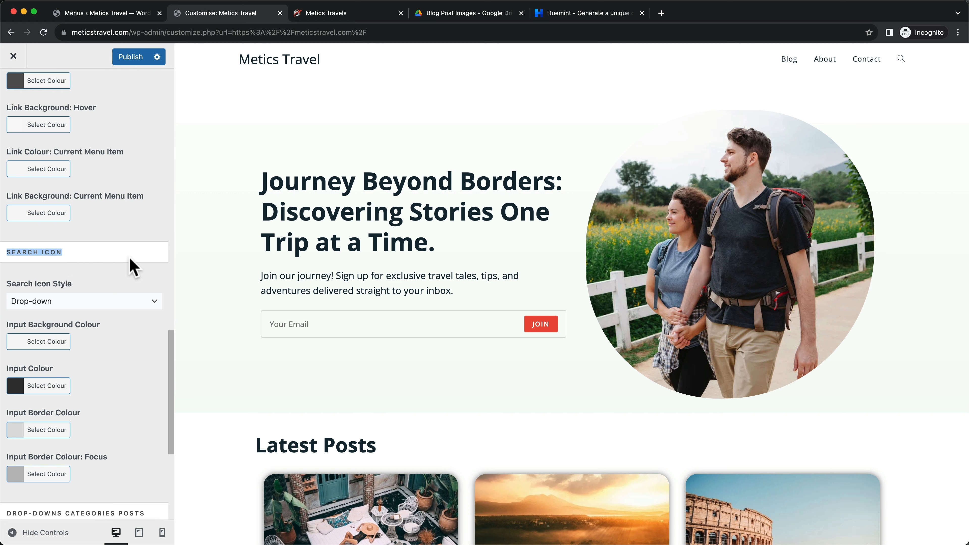
{"action": "left_click", "coordinate": [89, 305]}
{"action": "left_click", "coordinate": [45, 292]}
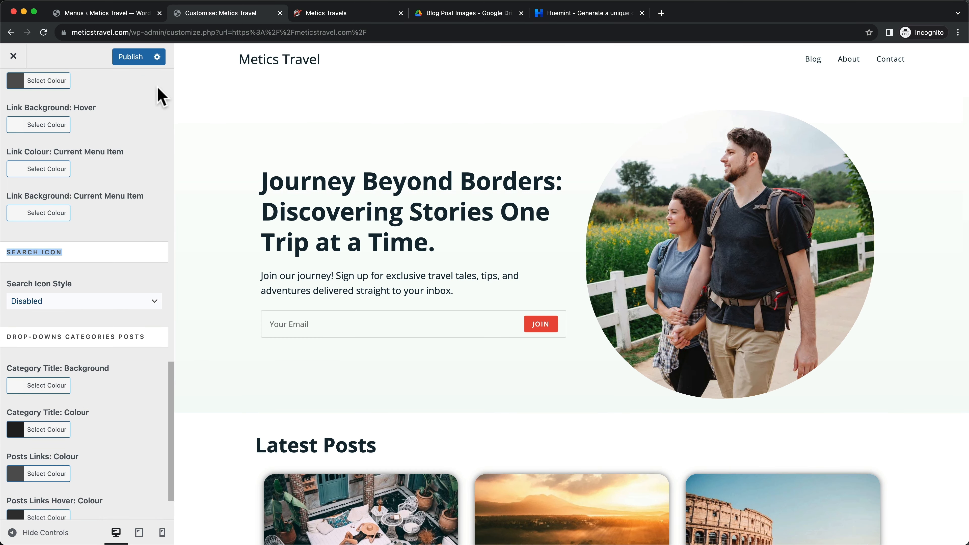
{"action": "left_click", "coordinate": [128, 59]}
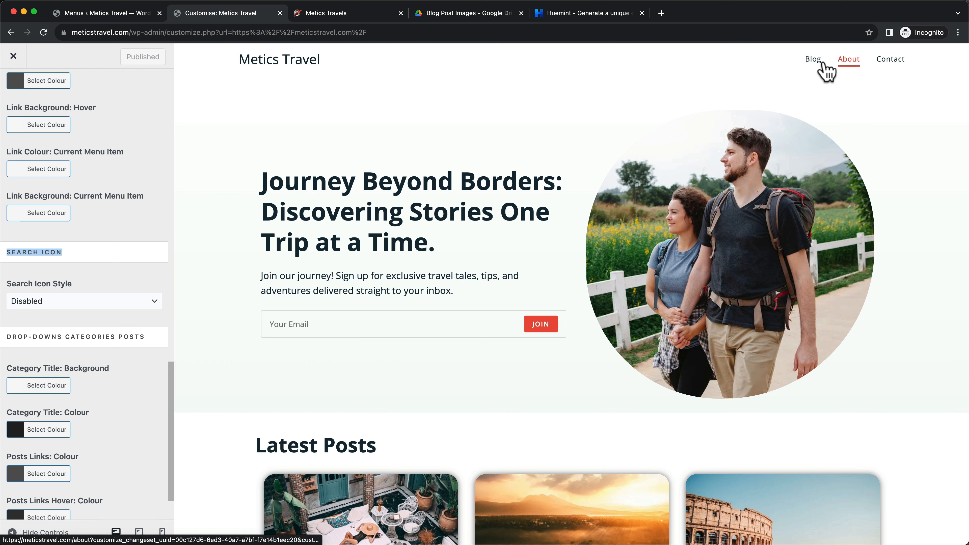
{"action": "scroll", "coordinate": [123, 248], "scroll_direction": "up", "scroll_amount": 15}
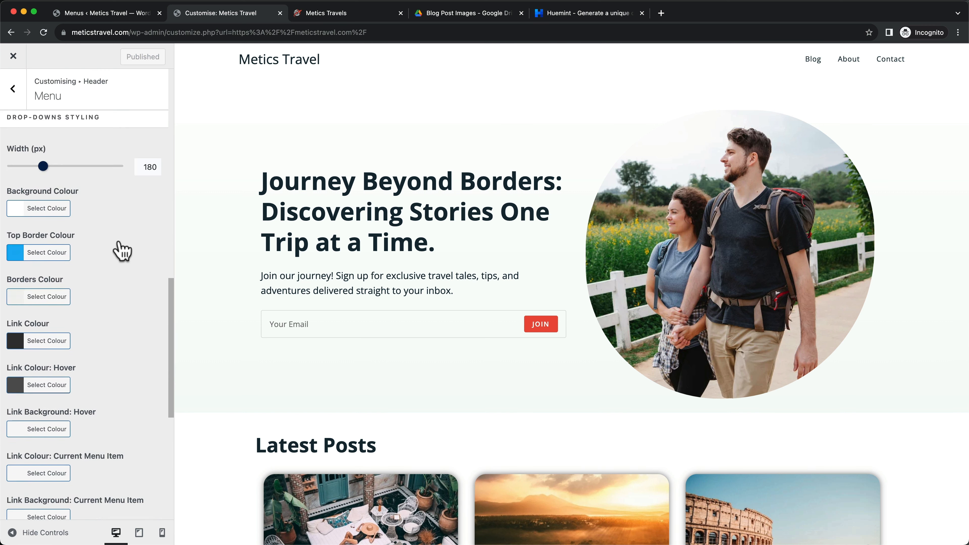
Change the Typography > Main Menu font size from 13px to 17px and publish
{"action": "left_click", "coordinate": [20, 98]}
{"action": "left_click", "coordinate": [22, 99]}
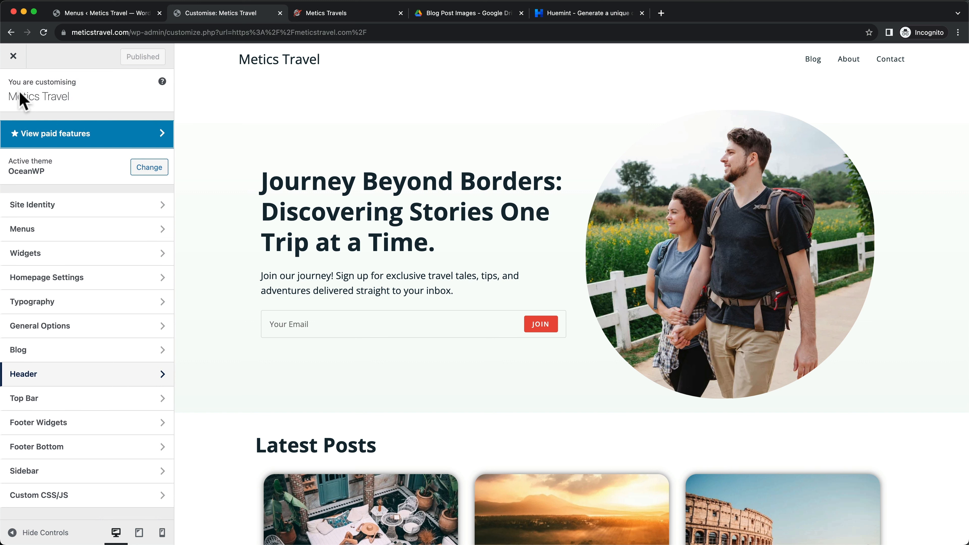
{"action": "left_click", "coordinate": [90, 304]}
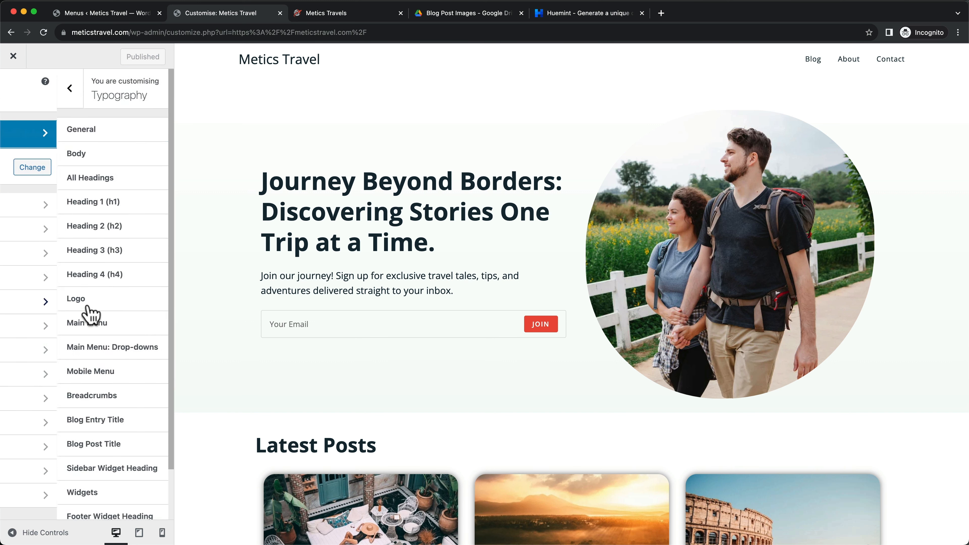
{"action": "scroll", "coordinate": [89, 307], "scroll_direction": "down", "scroll_amount": 2}
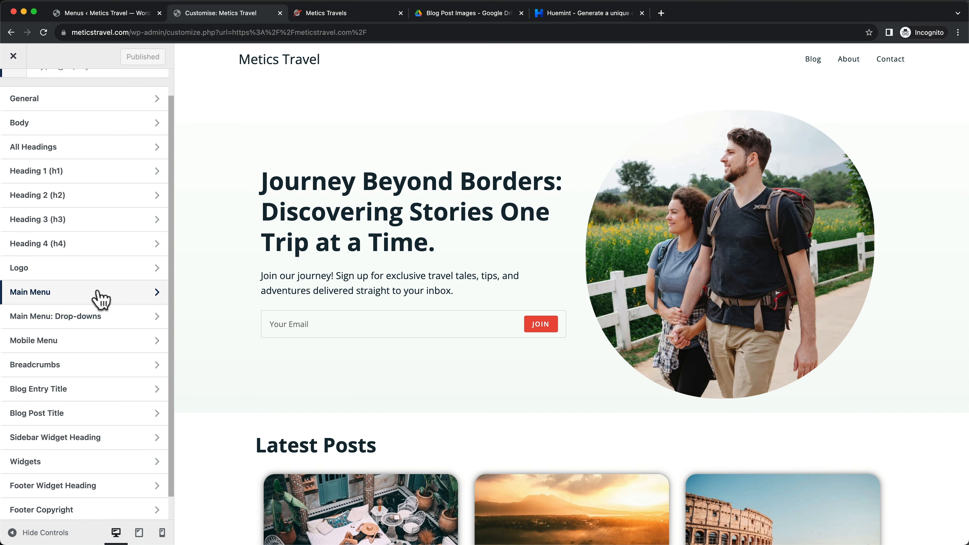
{"action": "left_click", "coordinate": [90, 301]}
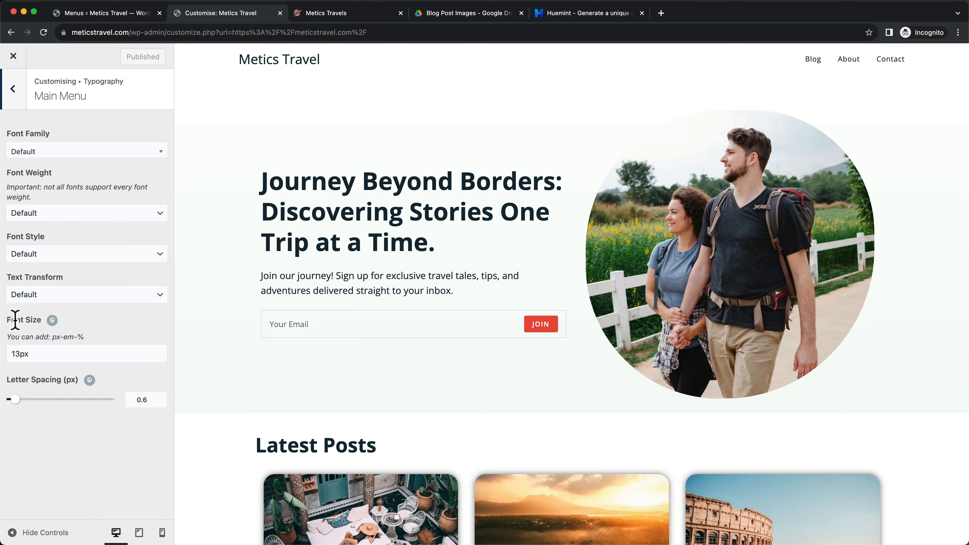
{"action": "left_click_drag", "start_coordinate": [21, 355], "coordinate": [5, 363]}
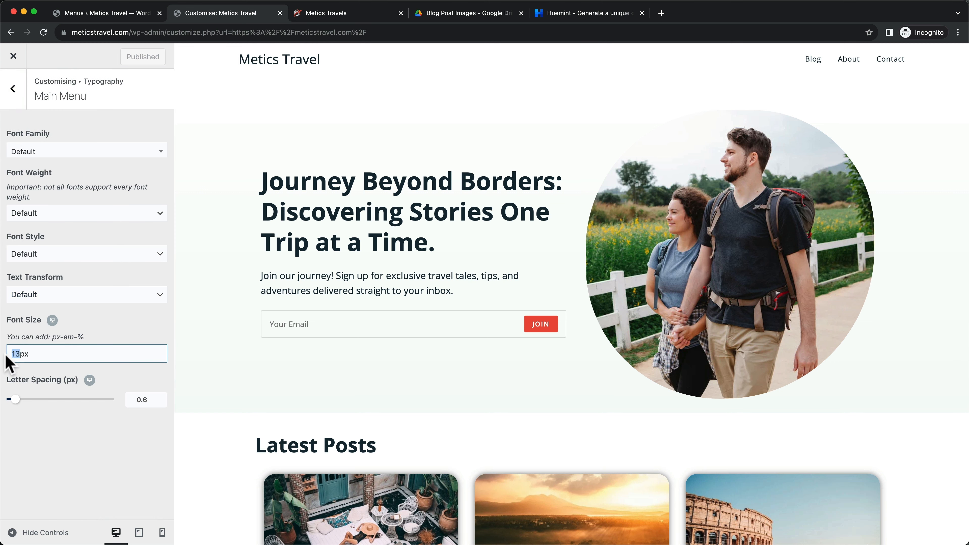
{"action": "type", "text": "17"}
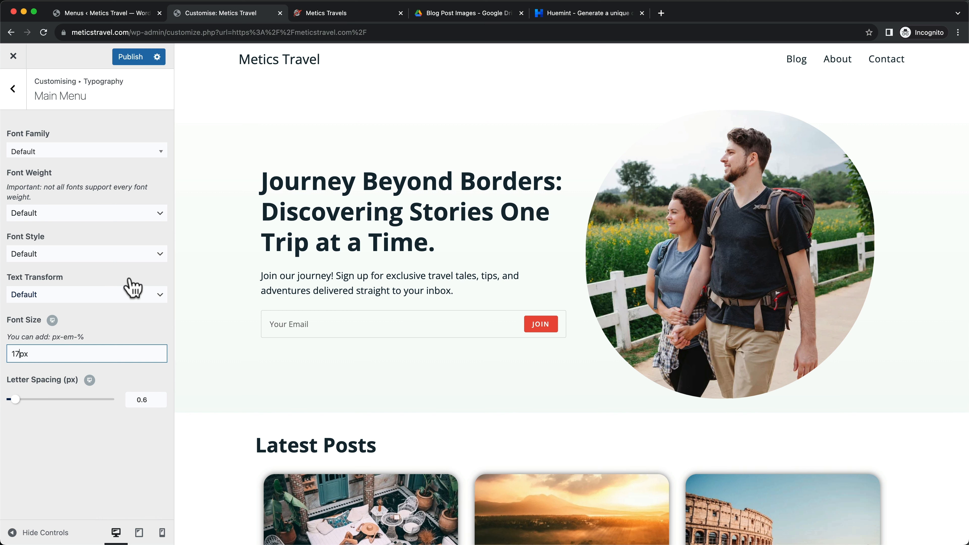
{"action": "left_click", "coordinate": [133, 61]}
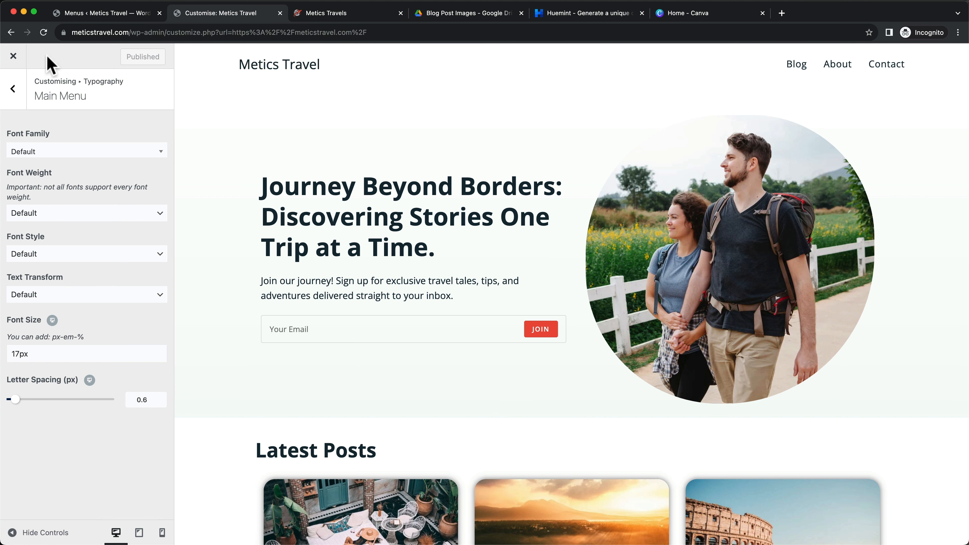
Review Header > Logo settings against the reference site's logo, then go to Canva's home page
{"action": "left_click", "coordinate": [14, 92]}
{"action": "left_click", "coordinate": [18, 94]}
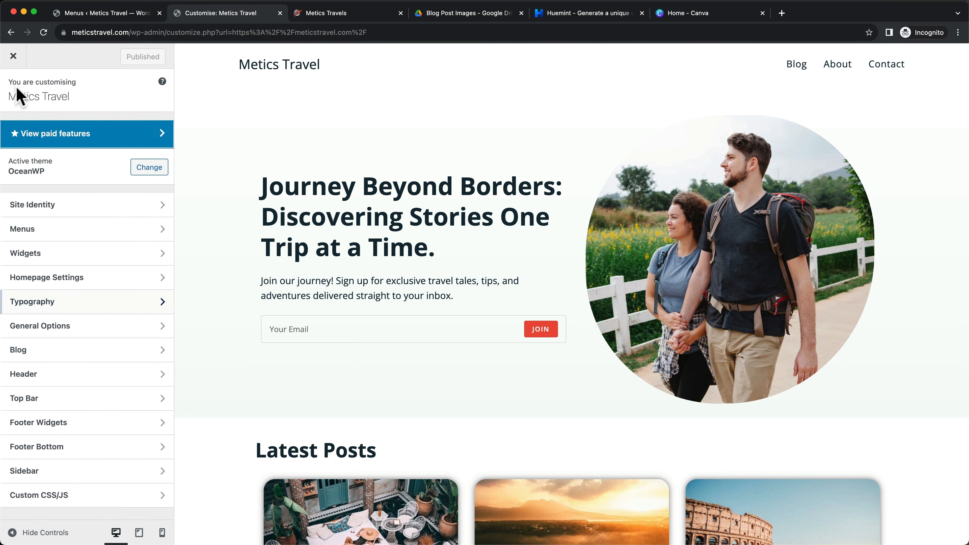
{"action": "left_click", "coordinate": [99, 383]}
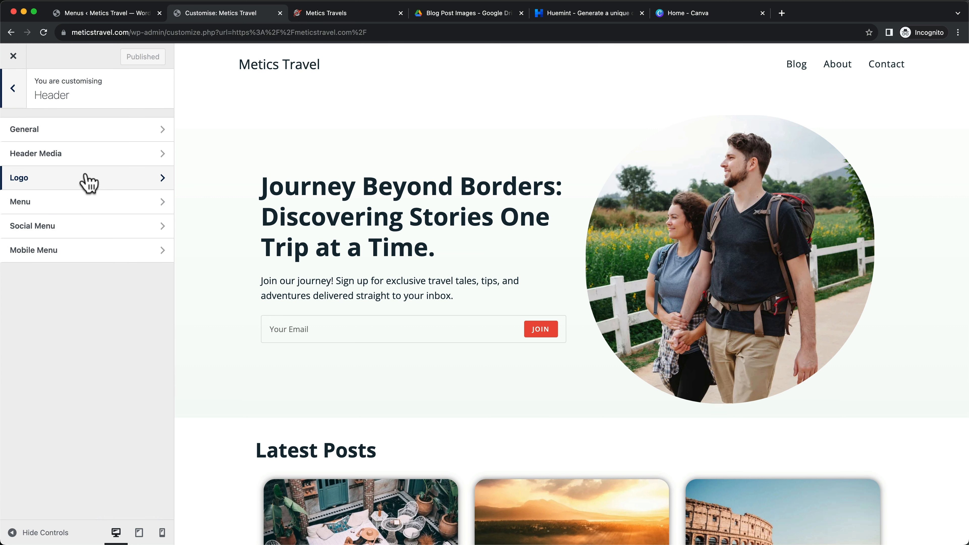
{"action": "left_click", "coordinate": [89, 183]}
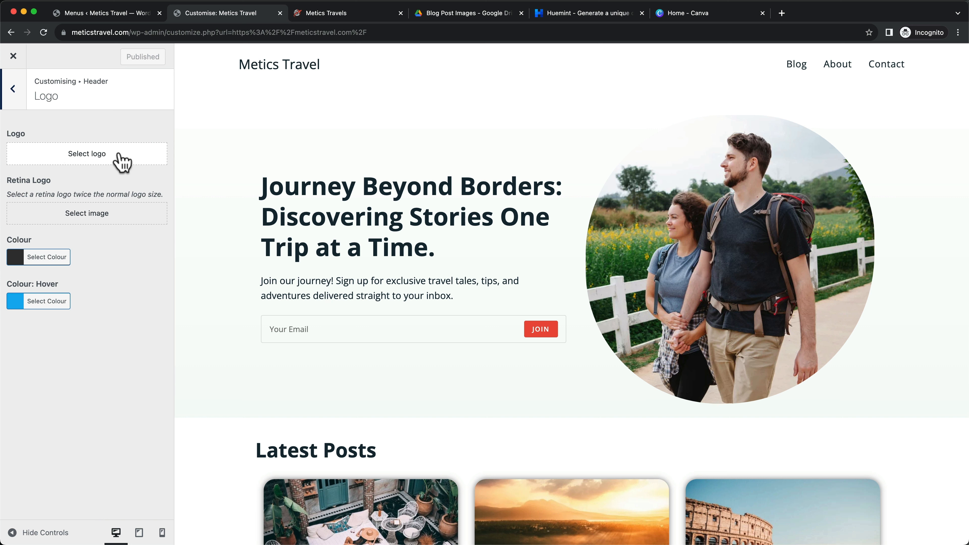
{"action": "left_click", "coordinate": [345, 20]}
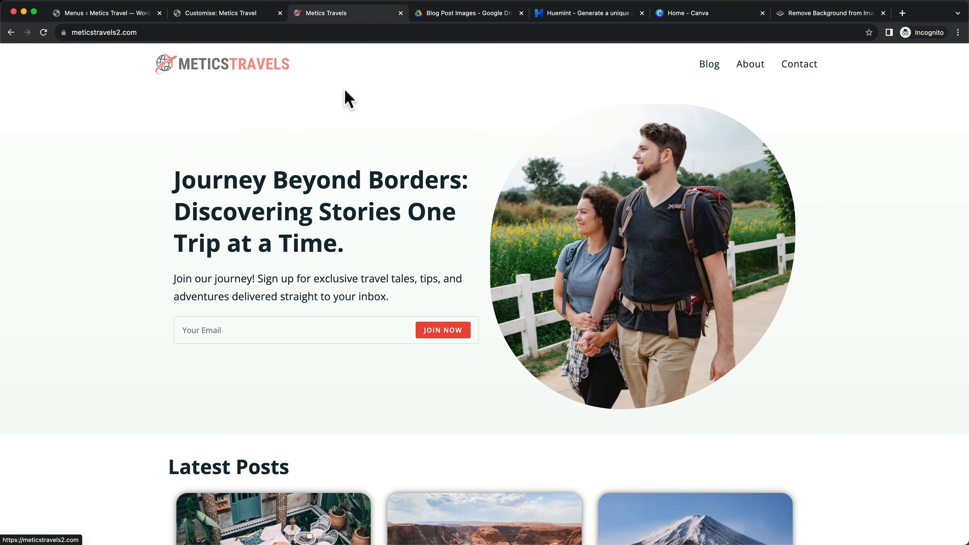
{"action": "left_click", "coordinate": [725, 14]}
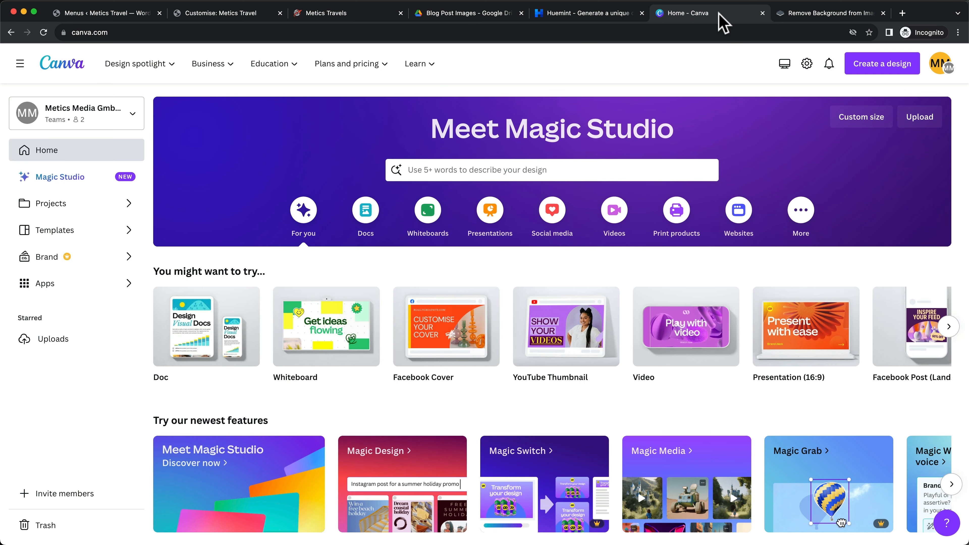
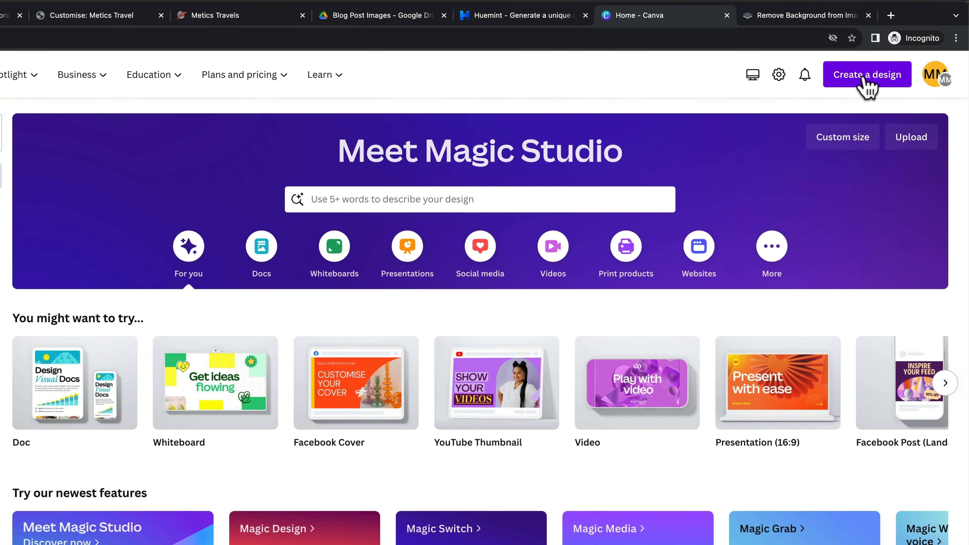
Start a blank Canva design with a custom size of 1200 × 200 px
{"action": "left_click", "coordinate": [867, 78]}
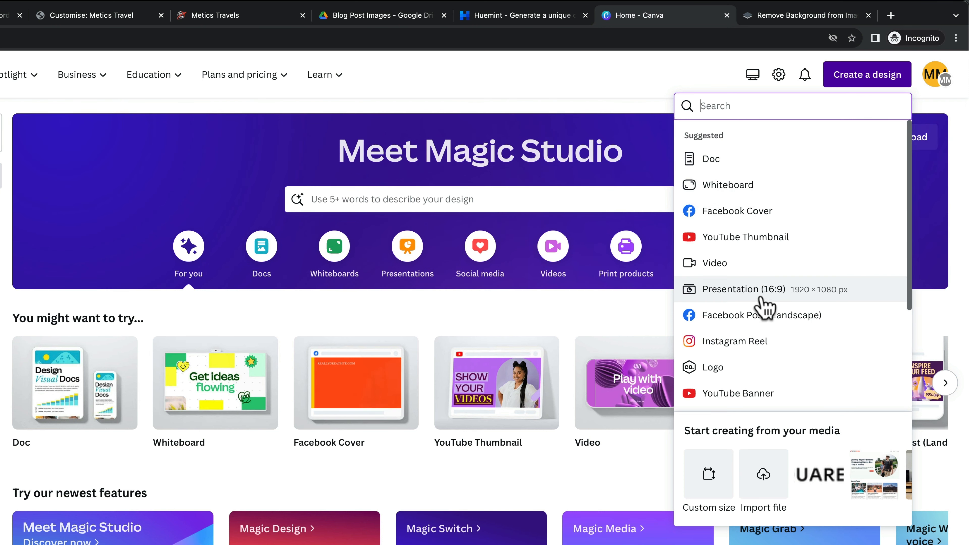
{"action": "left_click", "coordinate": [706, 482]}
{"action": "type", "text": "1200"}
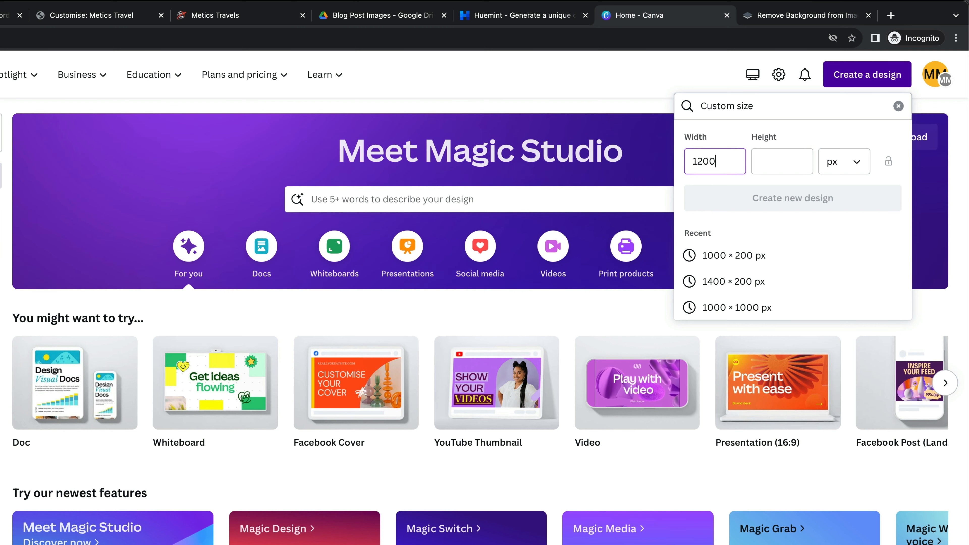
{"action": "left_click", "coordinate": [796, 161]}
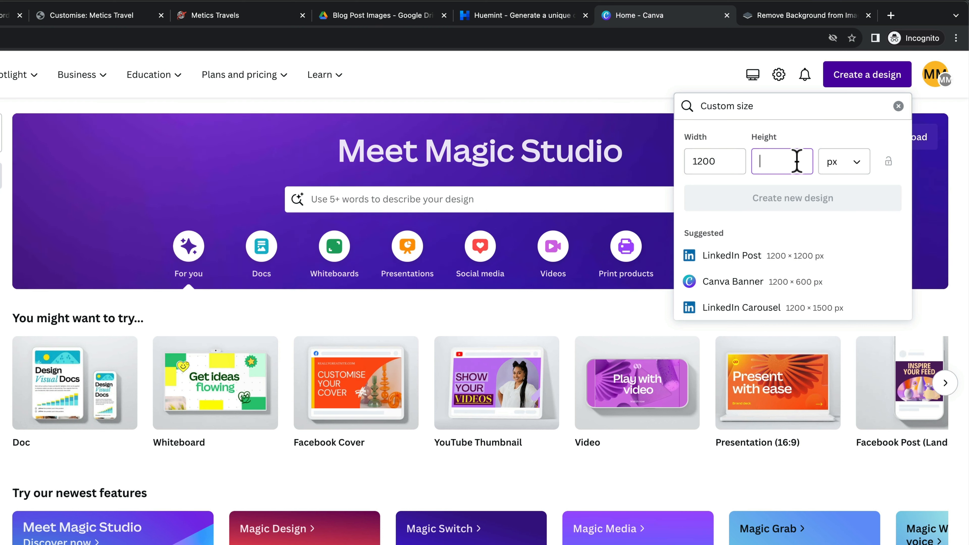
{"action": "type", "text": "200"}
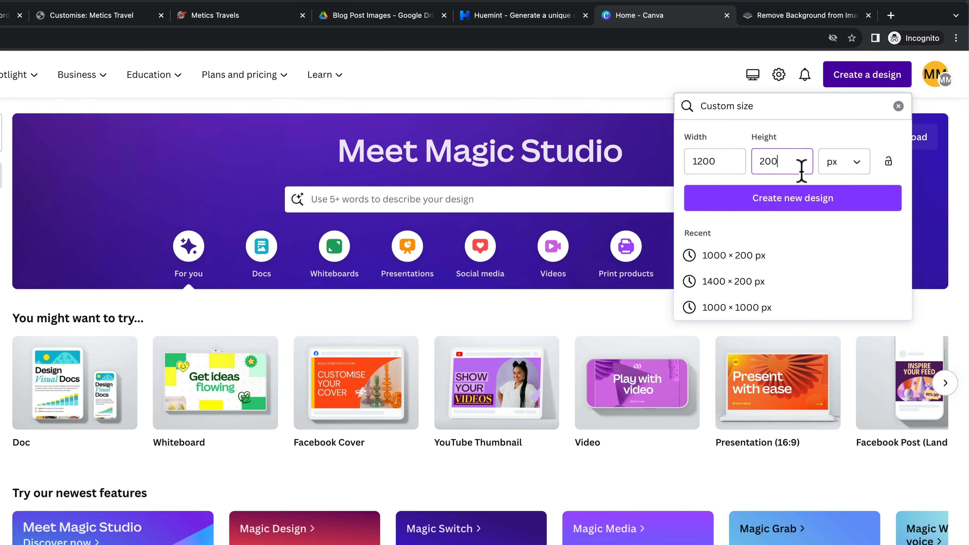
{"action": "left_click", "coordinate": [794, 205]}
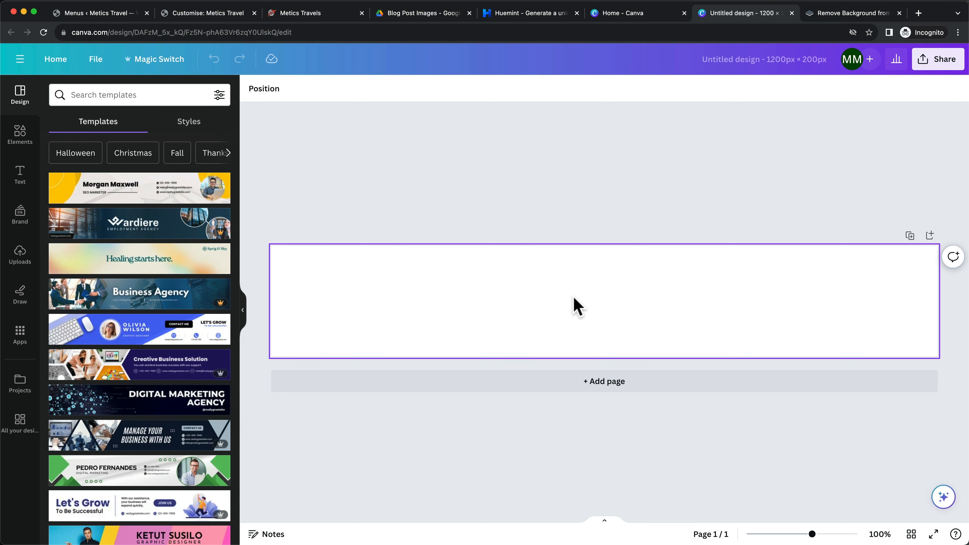
Add a heading reading 'meticstravels', switch it to uppercase, and enlarge it on the banner
{"action": "left_click", "coordinate": [22, 180]}
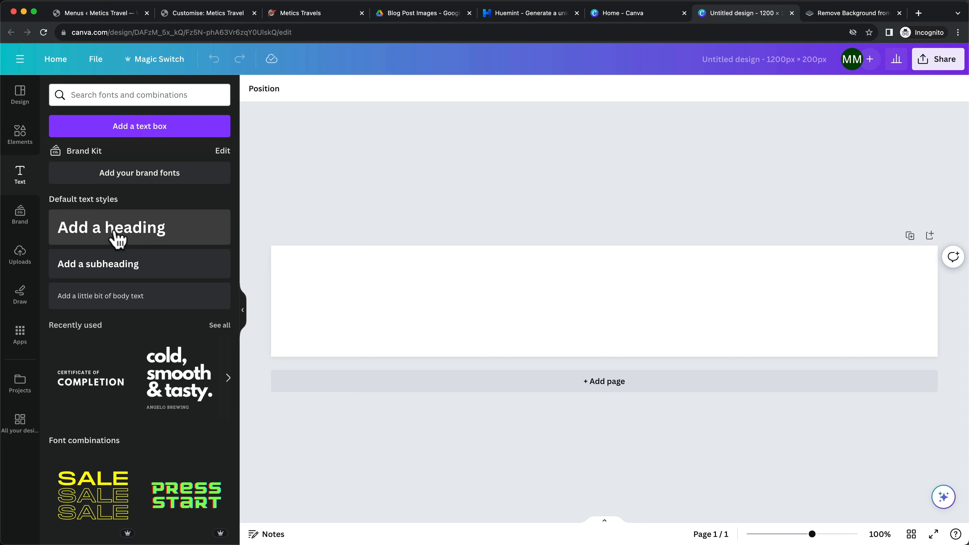
{"action": "left_click_drag", "start_coordinate": [148, 241], "coordinate": [595, 291]}
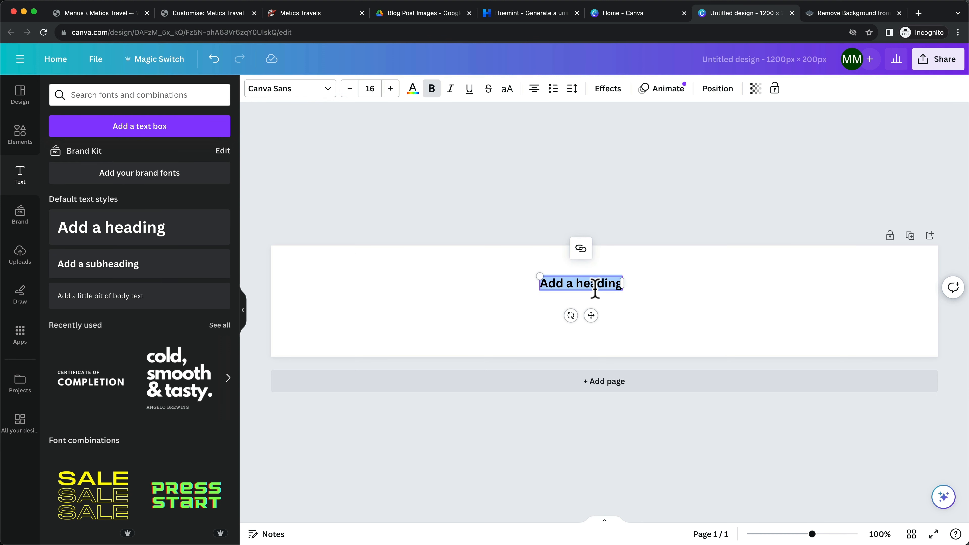
{"action": "type", "text": "meticst"}
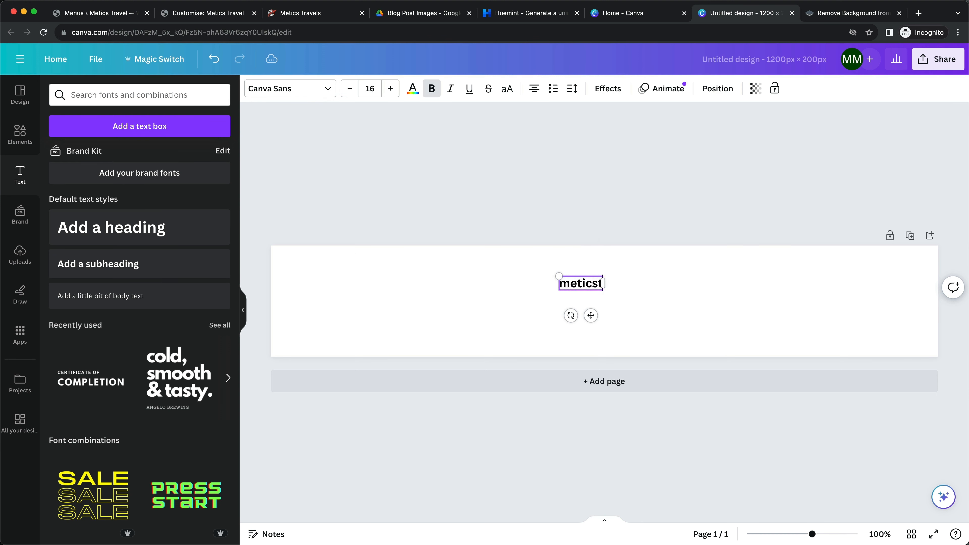
{"action": "type", "text": "ravels"}
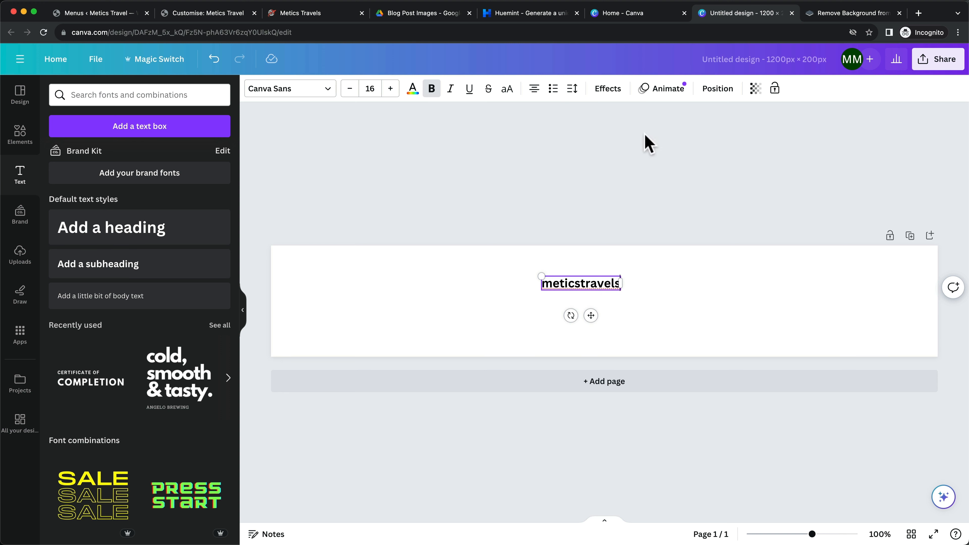
{"action": "left_click", "coordinate": [507, 88]}
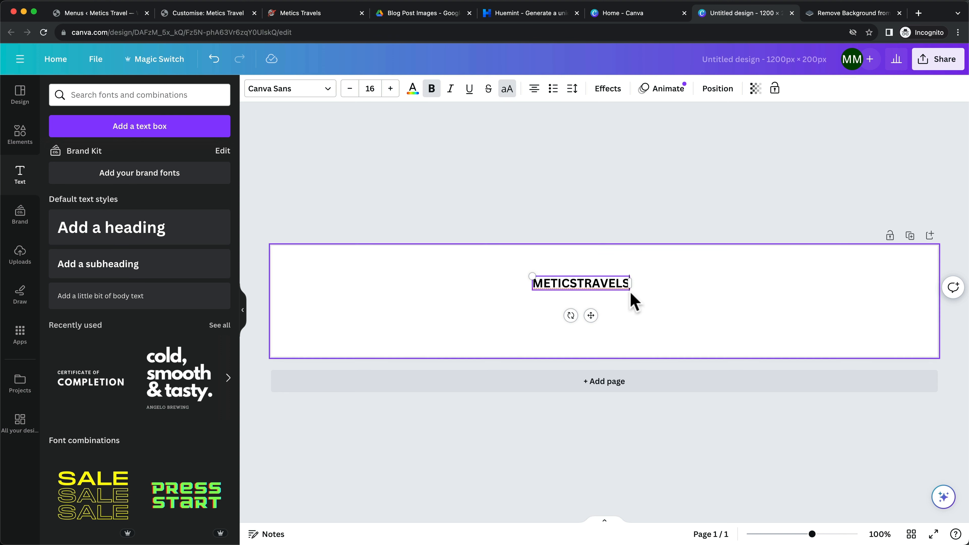
{"action": "left_click_drag", "start_coordinate": [532, 276], "coordinate": [342, 250]}
{"action": "left_click_drag", "start_coordinate": [493, 273], "coordinate": [714, 316]}
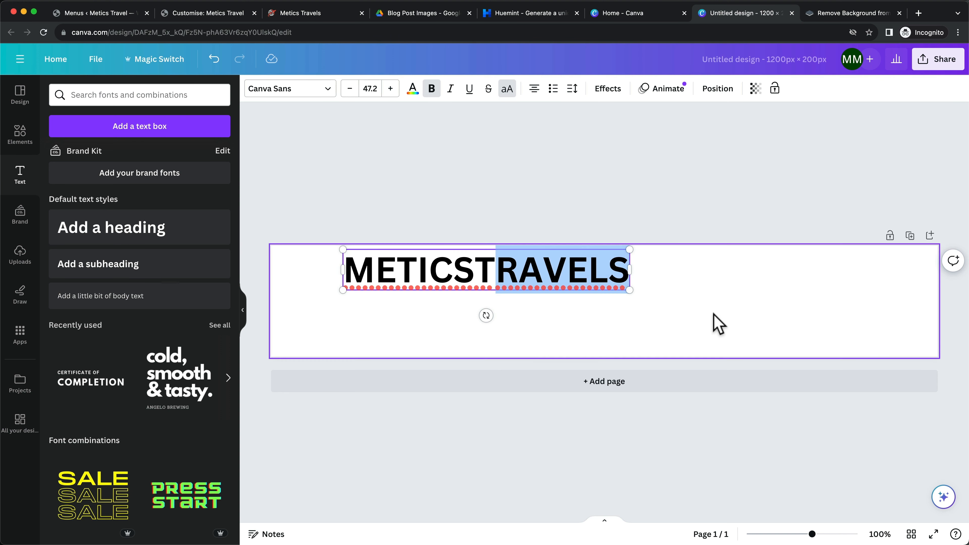
{"action": "left_click", "coordinate": [638, 310]}
{"action": "left_click", "coordinate": [348, 260]}
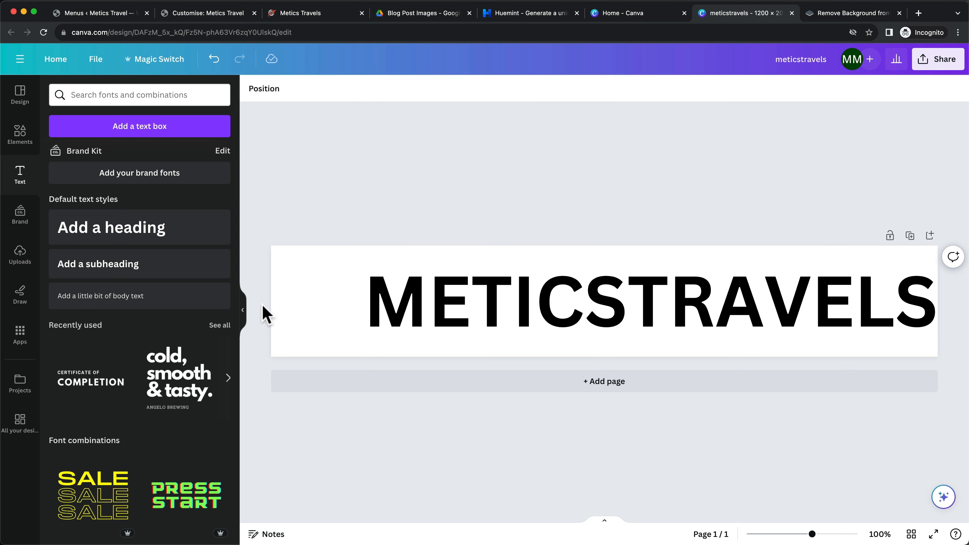
Search Elements for 'travel icon' and show all graphic results
{"action": "left_click", "coordinate": [20, 135]}
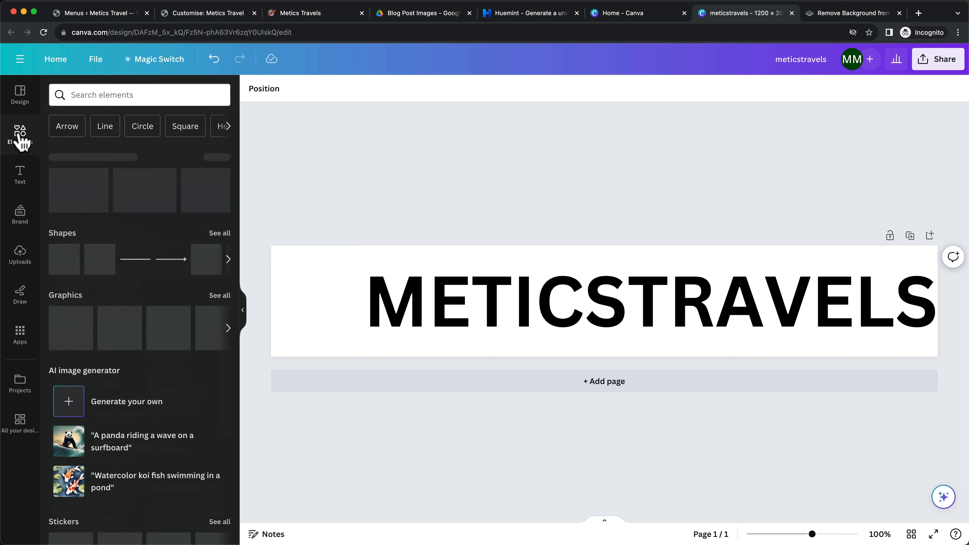
{"action": "left_click", "coordinate": [121, 95]}
{"action": "type", "text": "trav"}
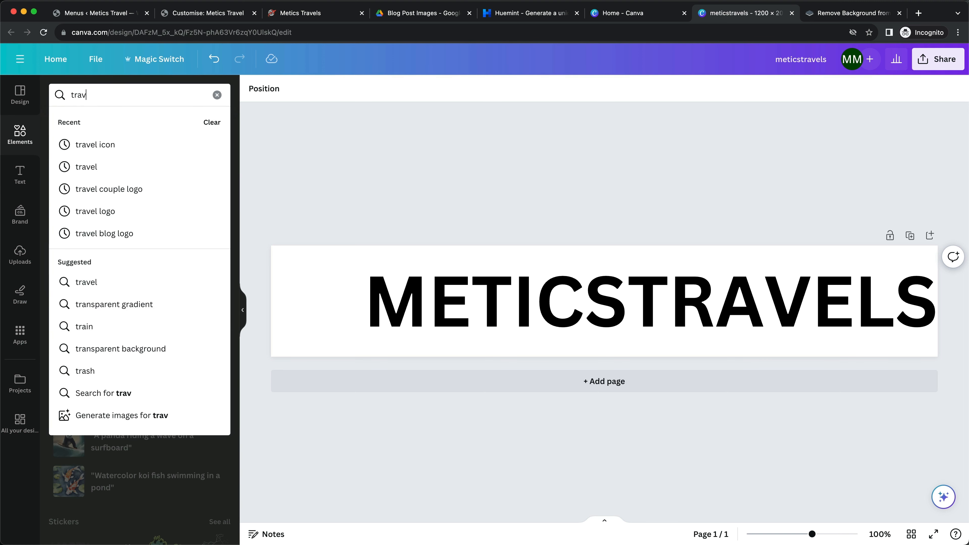
{"action": "type", "text": "el icon"}
{"action": "key", "text": "Return"}
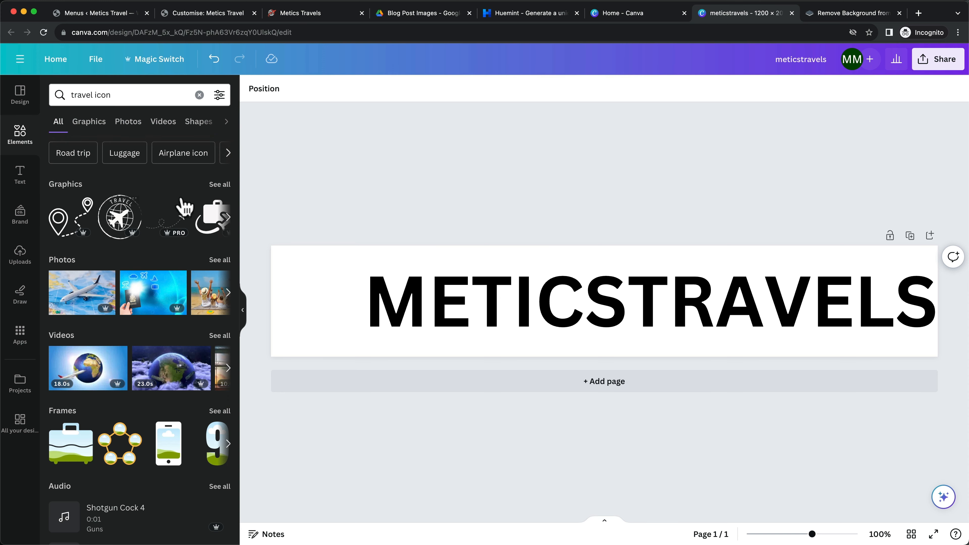
{"action": "left_click", "coordinate": [216, 189]}
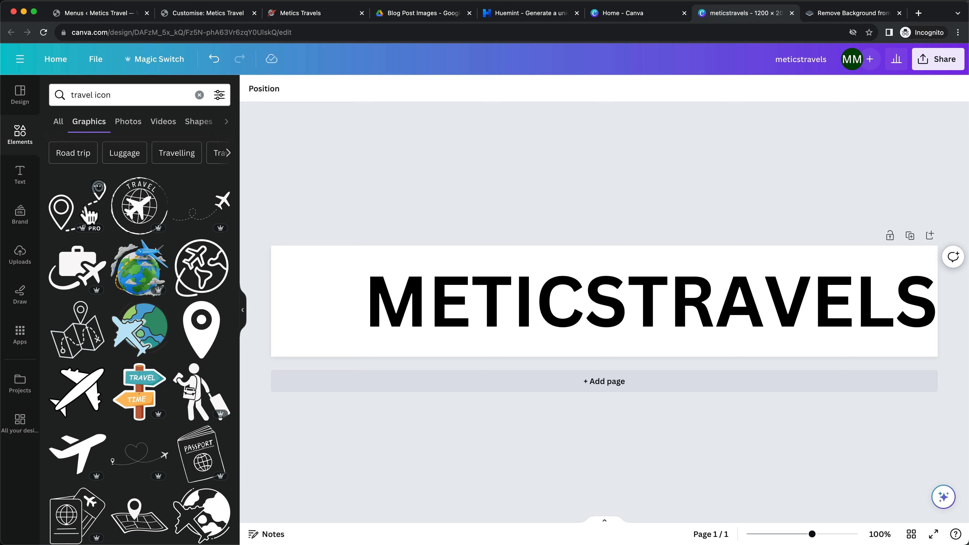
Place the globe-and-plane graphic at the banner's left edge, sized to the banner's height
{"action": "left_click", "coordinate": [82, 220]}
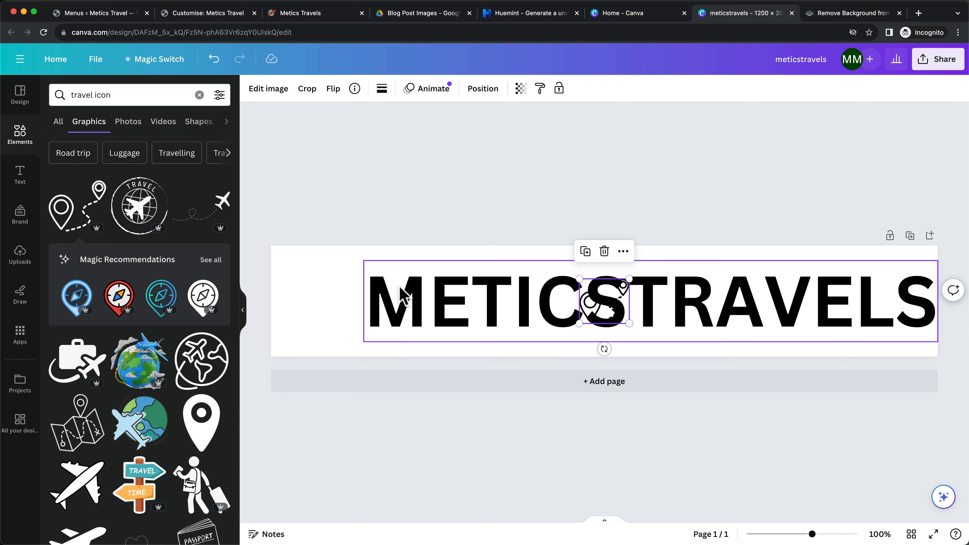
{"action": "key", "text": "Delete"}
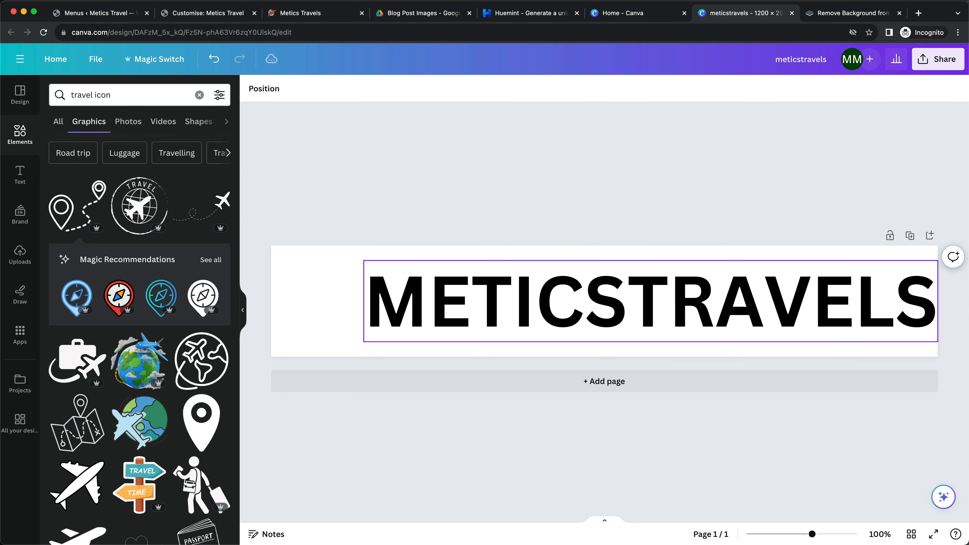
{"action": "scroll", "coordinate": [135, 304], "scroll_direction": "down", "scroll_amount": 5}
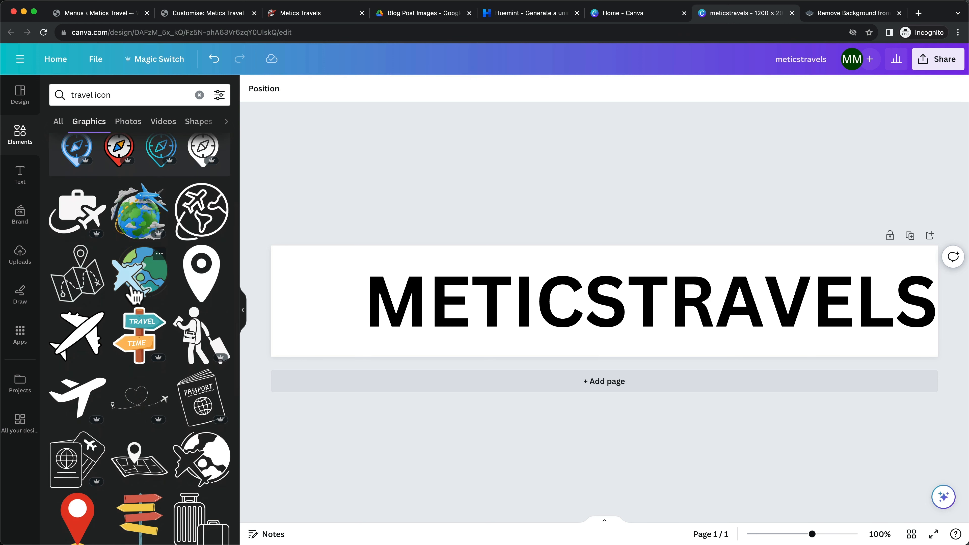
{"action": "scroll", "coordinate": [185, 286], "scroll_direction": "down", "scroll_amount": 3}
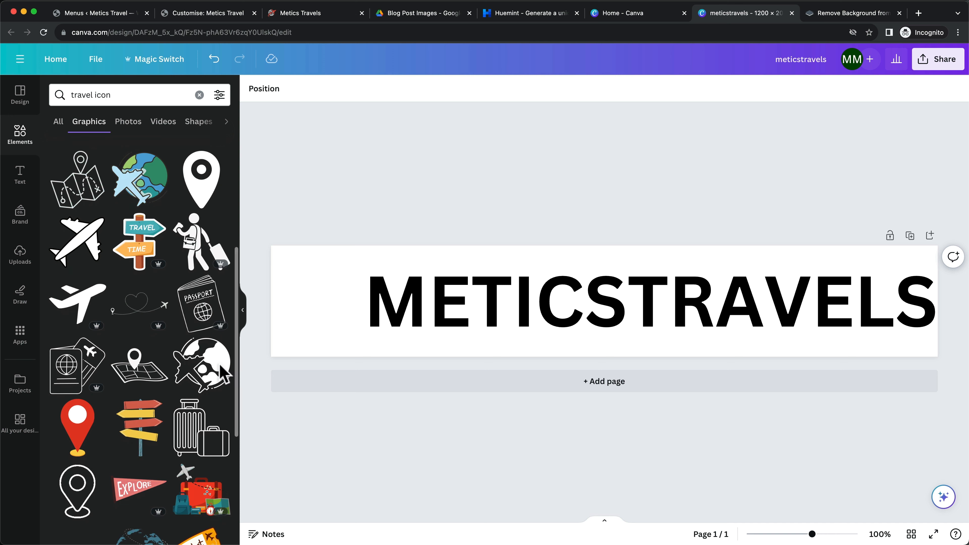
{"action": "left_click", "coordinate": [201, 365]}
{"action": "left_click_drag", "start_coordinate": [581, 304], "coordinate": [290, 294]}
{"action": "left_click_drag", "start_coordinate": [331, 321], "coordinate": [359, 342]}
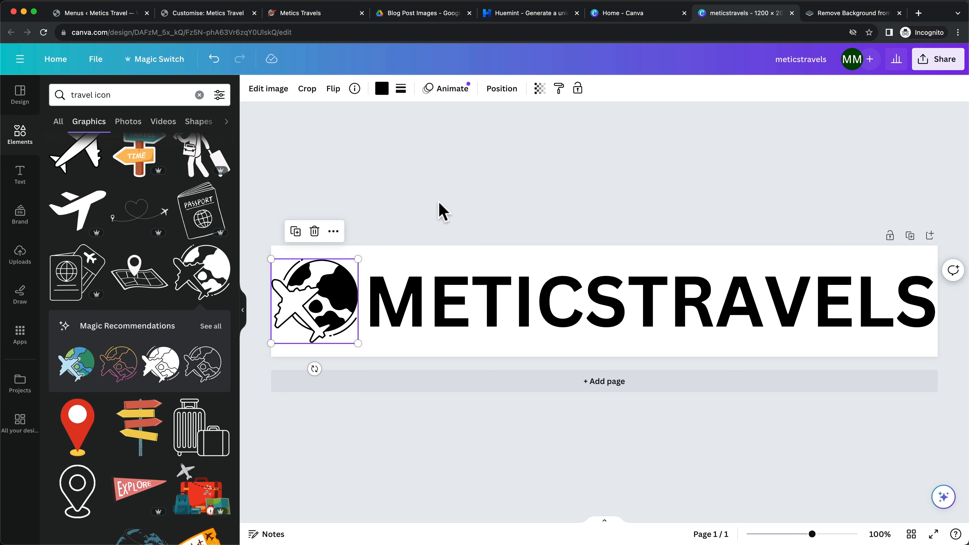
{"action": "left_click", "coordinate": [445, 210]}
{"action": "left_click", "coordinate": [494, 294]}
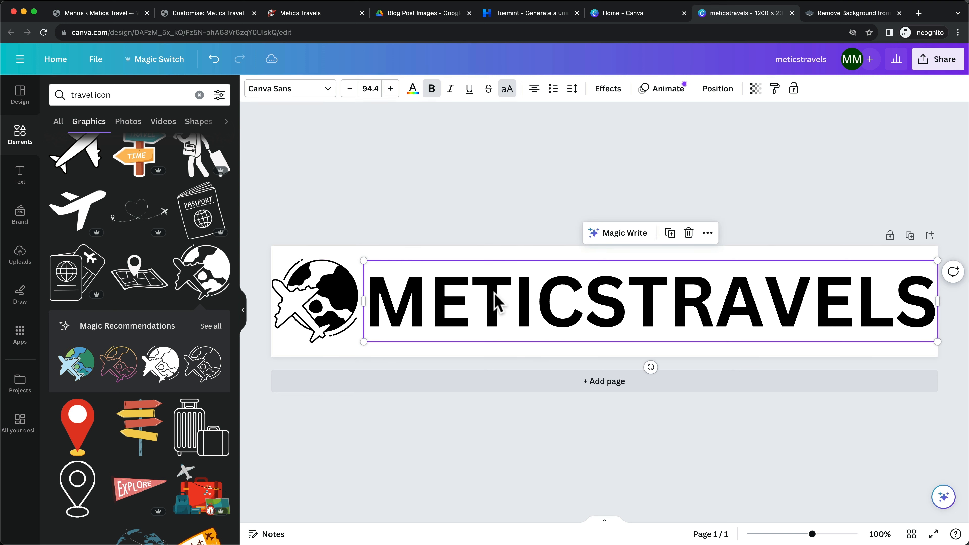
Copy the dark navy hex code 152A36 from the Huemint palette
{"action": "double_click", "coordinate": [613, 300]}
{"action": "left_click", "coordinate": [615, 296]}
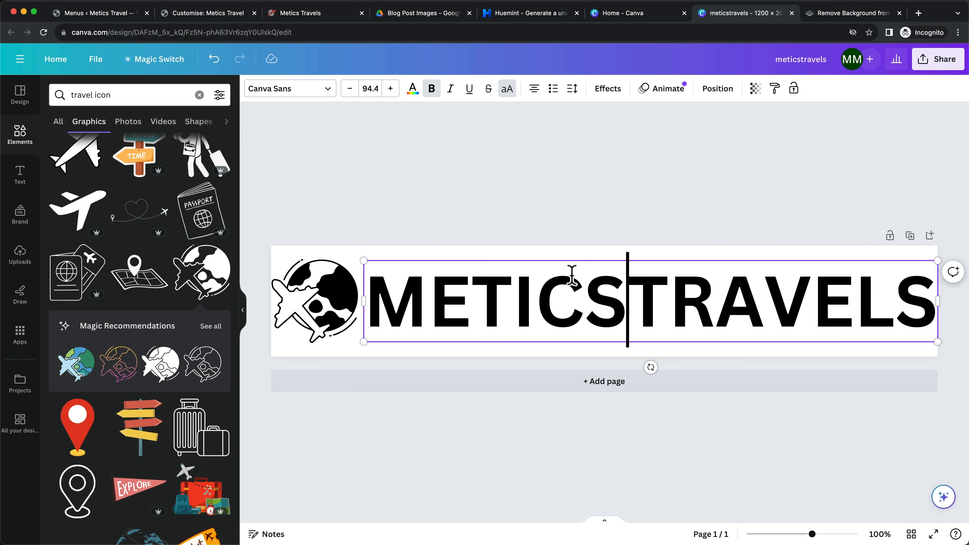
{"action": "left_click_drag", "start_coordinate": [368, 297], "coordinate": [622, 295]}
{"action": "left_click", "coordinate": [317, 13]}
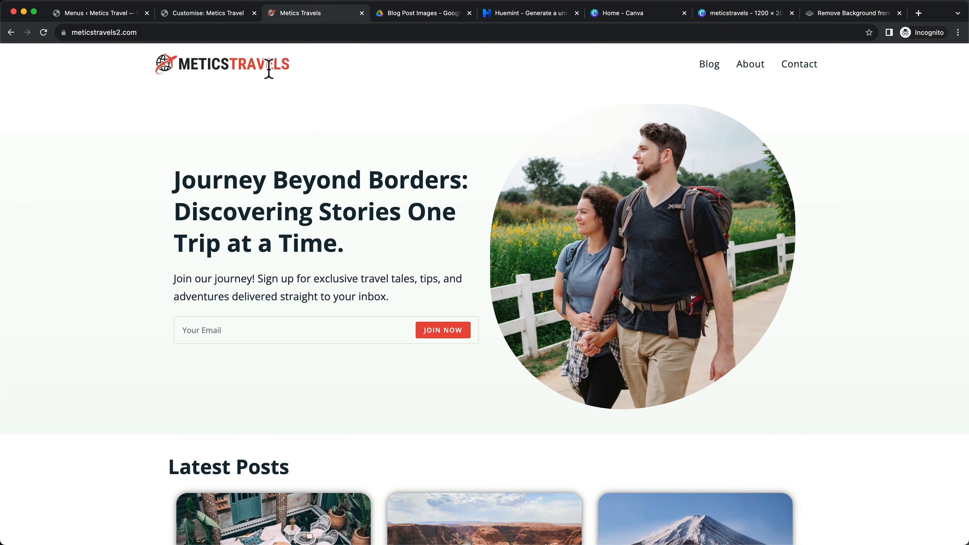
{"action": "left_click", "coordinate": [521, 14]}
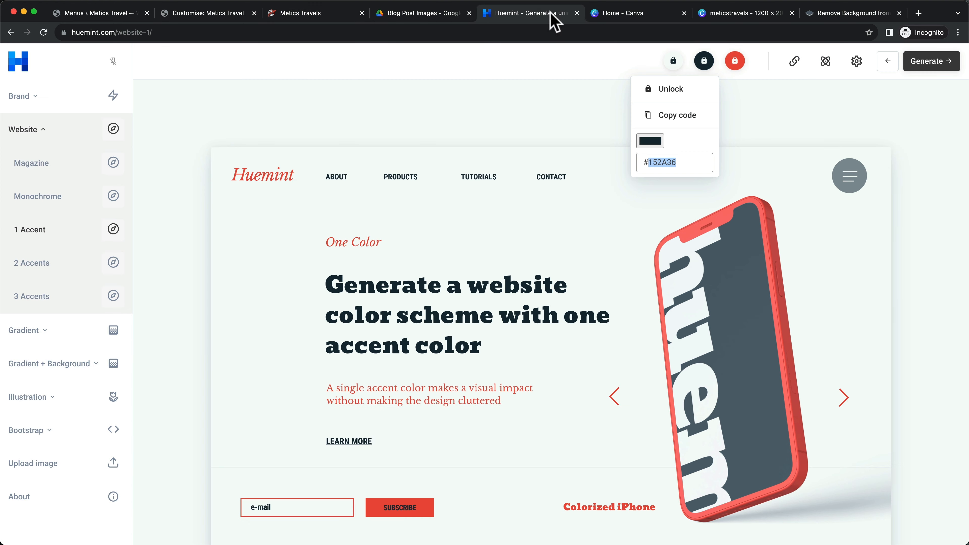
{"action": "left_click", "coordinate": [706, 62]}
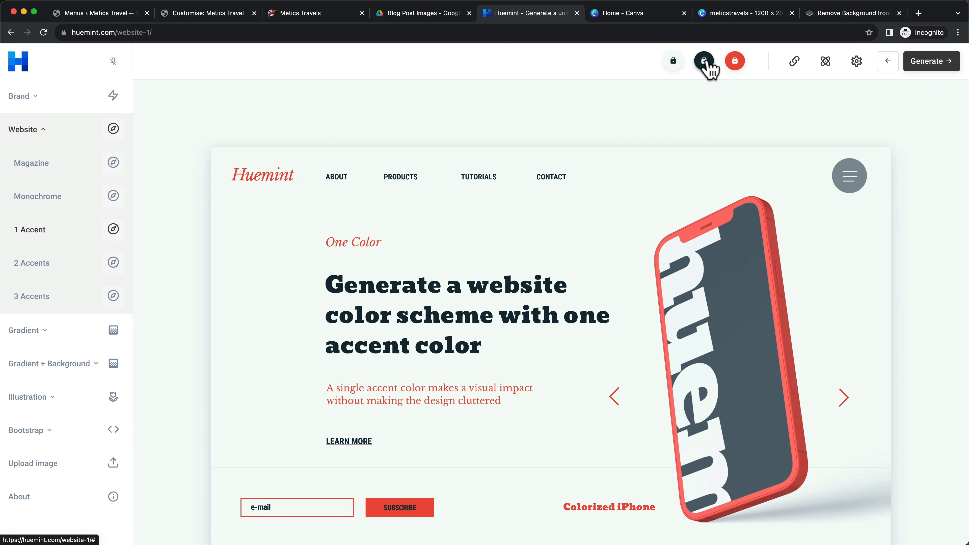
{"action": "left_click", "coordinate": [706, 62]}
{"action": "left_click_drag", "start_coordinate": [674, 160], "coordinate": [650, 159]}
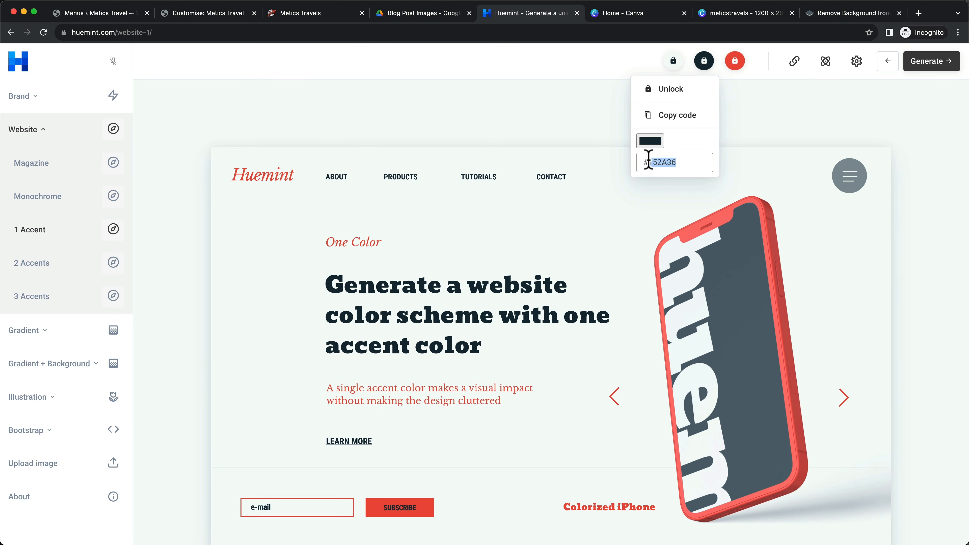
Colour METICS in the heading dark navy #152A36 as a custom text colour
{"action": "left_click", "coordinate": [721, 15]}
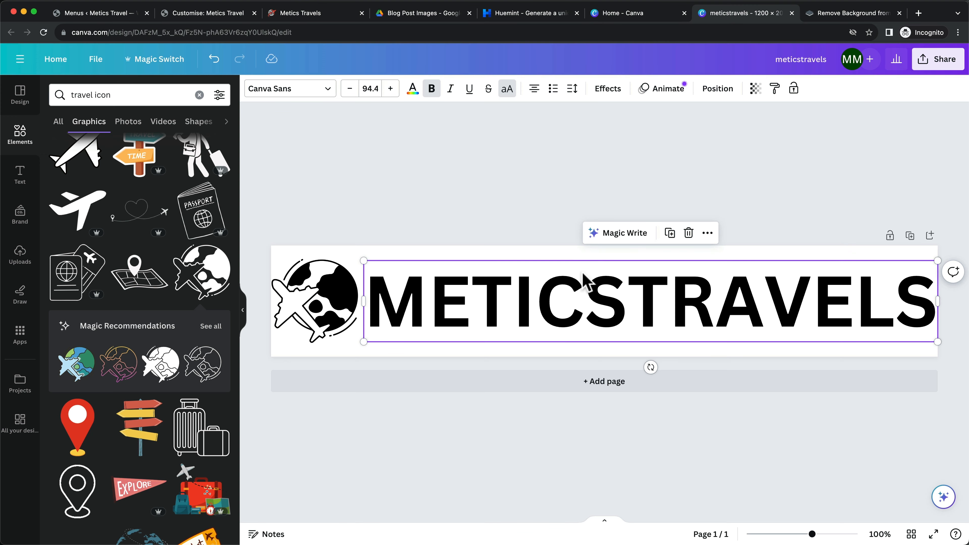
{"action": "left_click", "coordinate": [626, 287]}
{"action": "left_click", "coordinate": [622, 292], "text": "shift"}
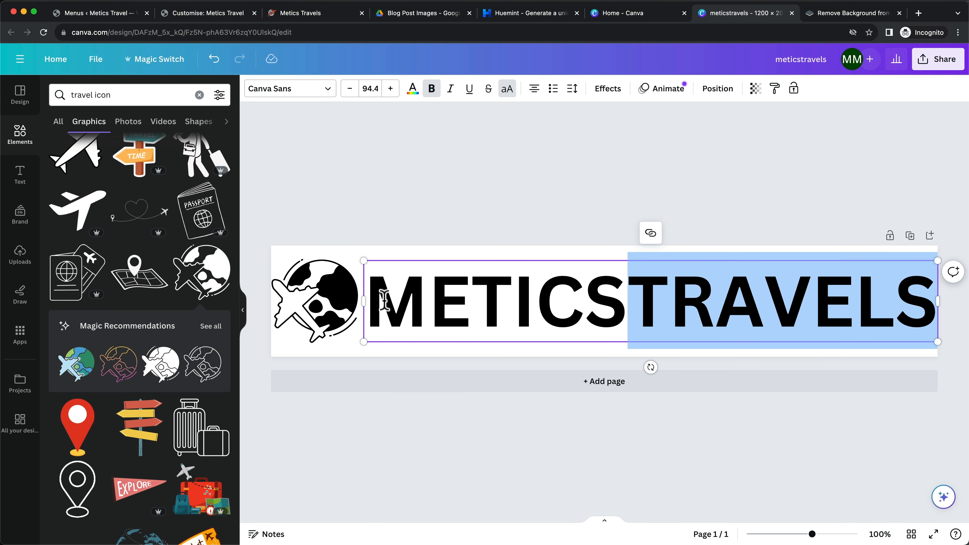
{"action": "left_click_drag", "start_coordinate": [366, 300], "coordinate": [628, 298]}
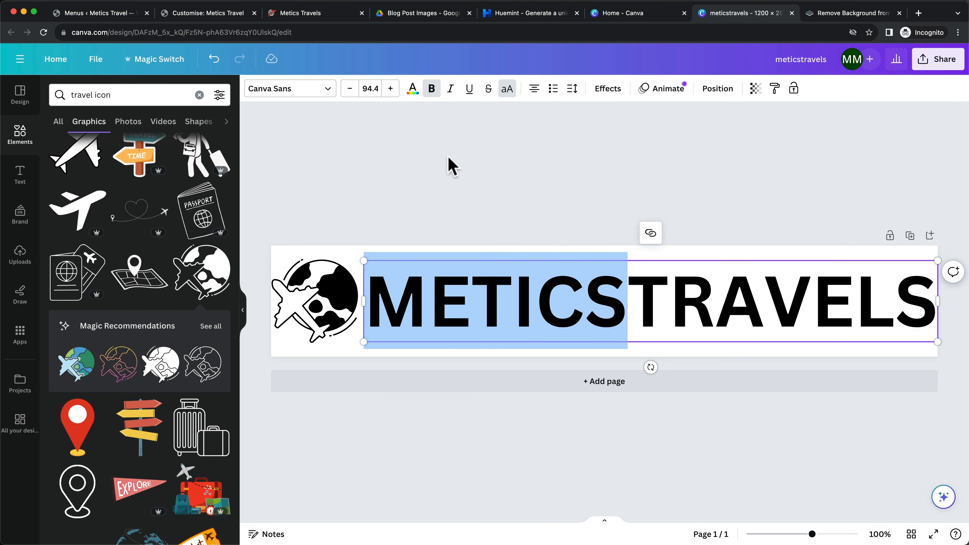
{"action": "left_click", "coordinate": [412, 93]}
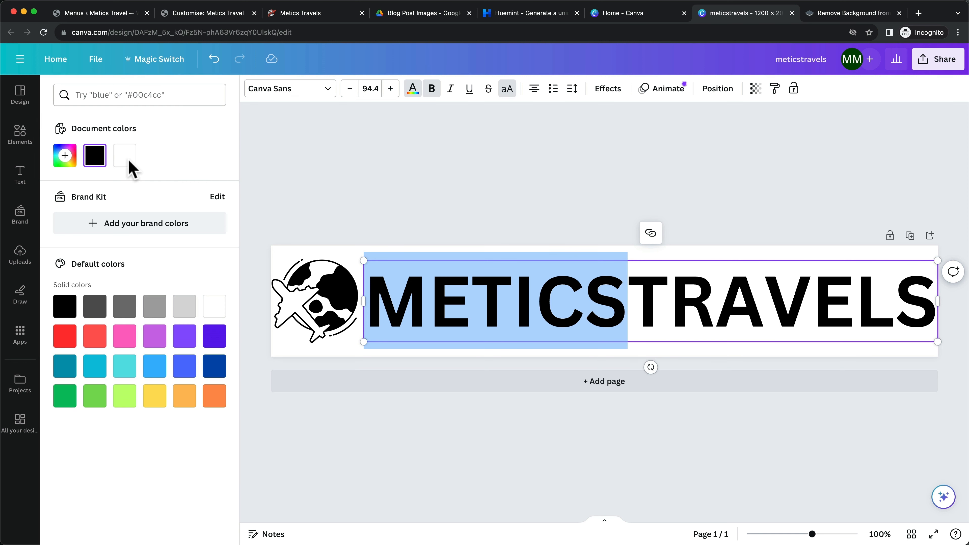
{"action": "left_click", "coordinate": [65, 156]}
{"action": "left_click", "coordinate": [158, 269]}
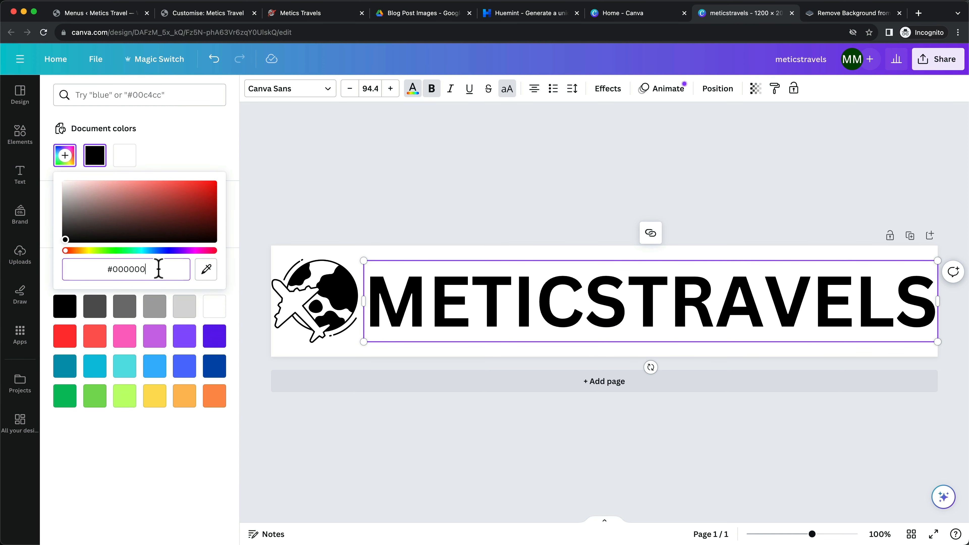
{"action": "left_click_drag", "start_coordinate": [158, 269], "coordinate": [113, 269]}
{"action": "type", "text": "#152A36"}
{"action": "left_click", "coordinate": [504, 188]}
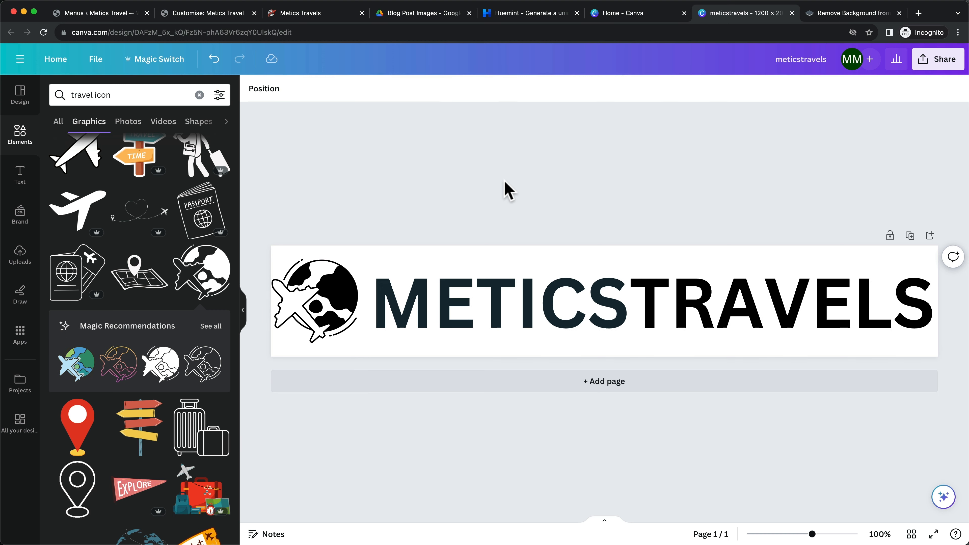
Highlight TRAVELS and copy the red hex code EA4D3D from Huemint
{"action": "left_click", "coordinate": [673, 292]}
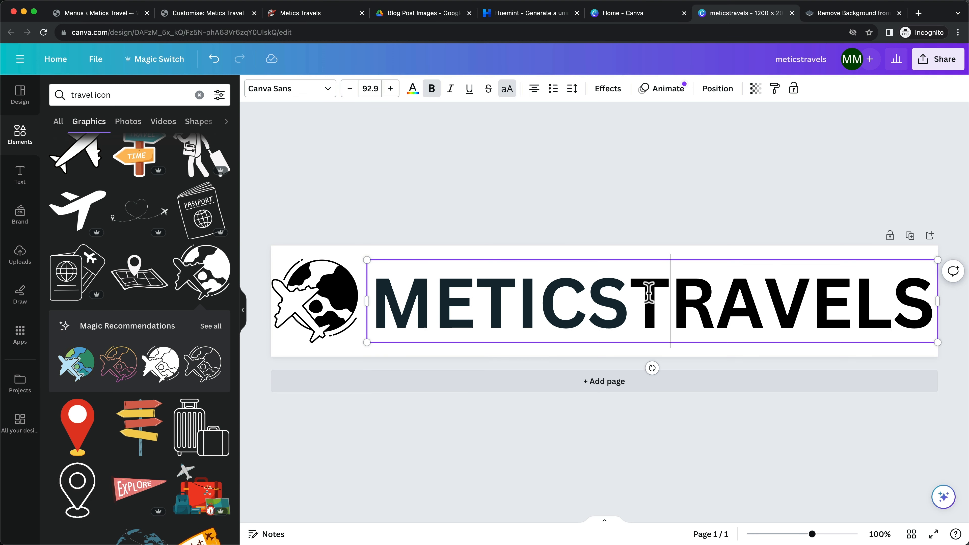
{"action": "left_click_drag", "start_coordinate": [647, 292], "coordinate": [923, 298]}
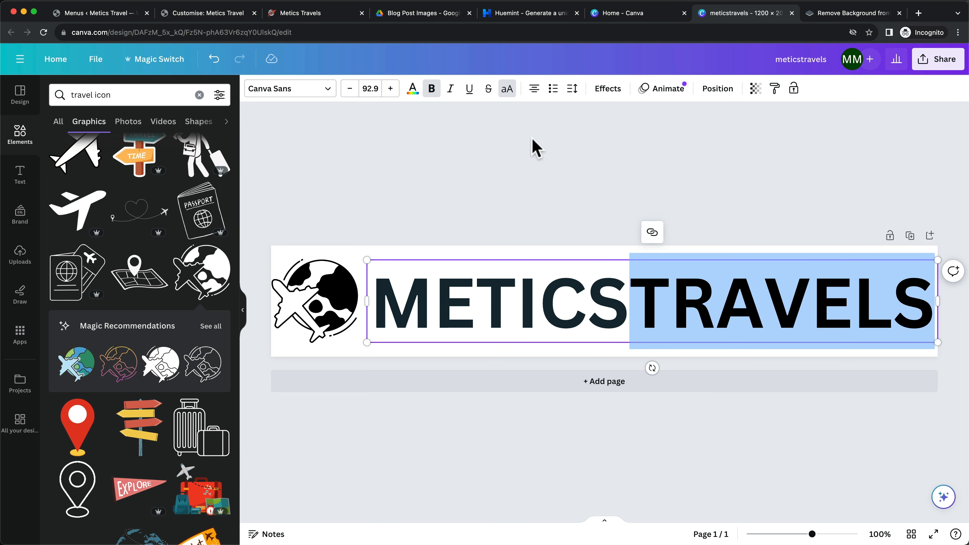
{"action": "left_click", "coordinate": [527, 19]}
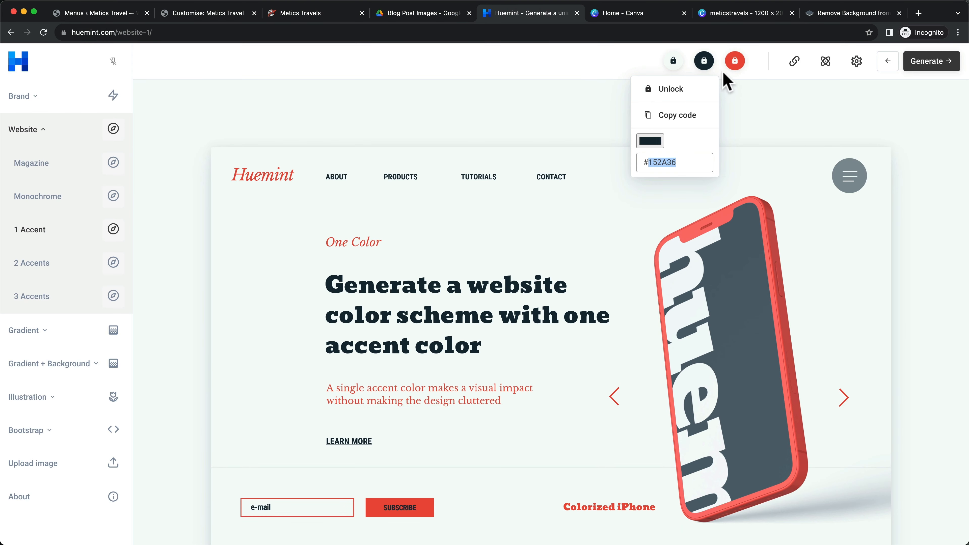
{"action": "left_click", "coordinate": [734, 62]}
{"action": "double_click", "coordinate": [690, 161]}
{"action": "key", "text": "super+c"}
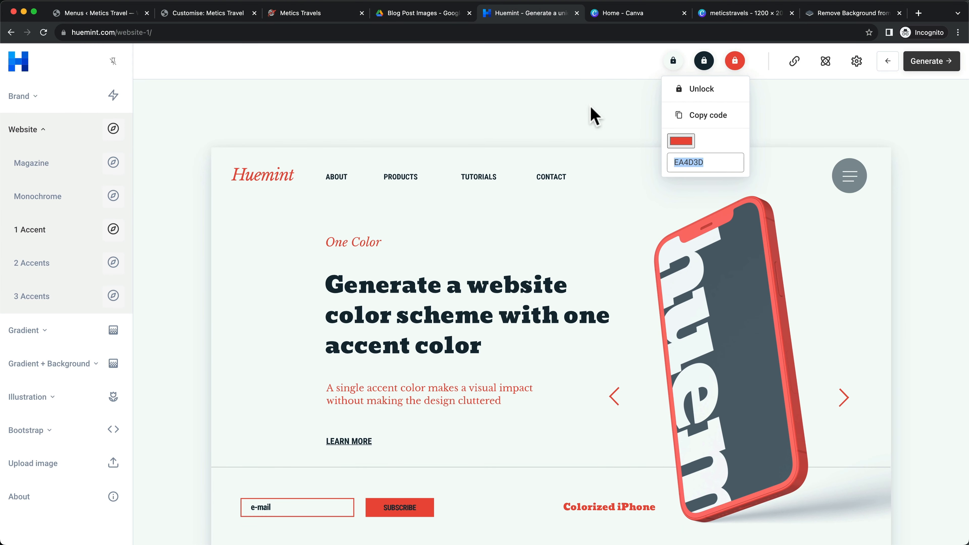
{"action": "left_click", "coordinate": [741, 13]}
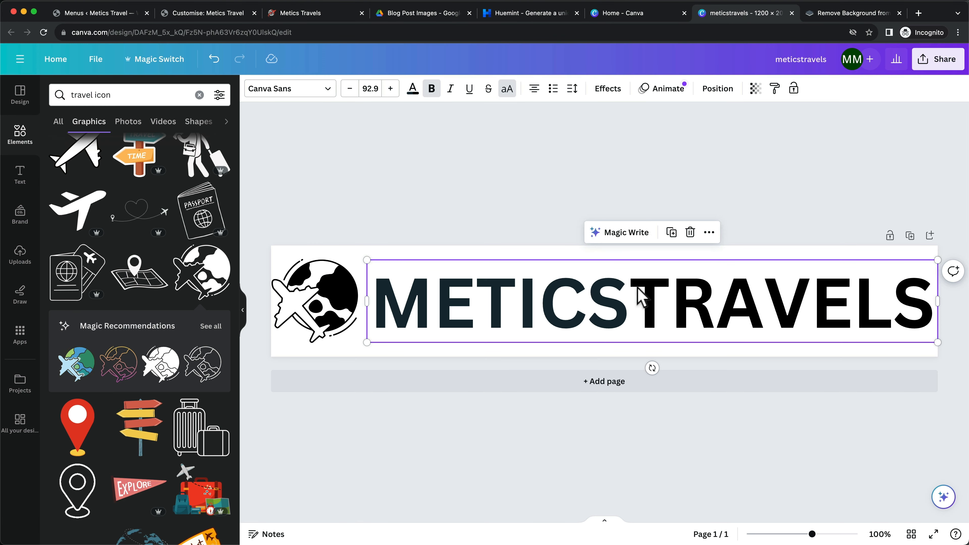
Colour TRAVELS red #EA4D3D as a new custom text colour
{"action": "left_click", "coordinate": [413, 88]}
{"action": "left_click", "coordinate": [65, 156]}
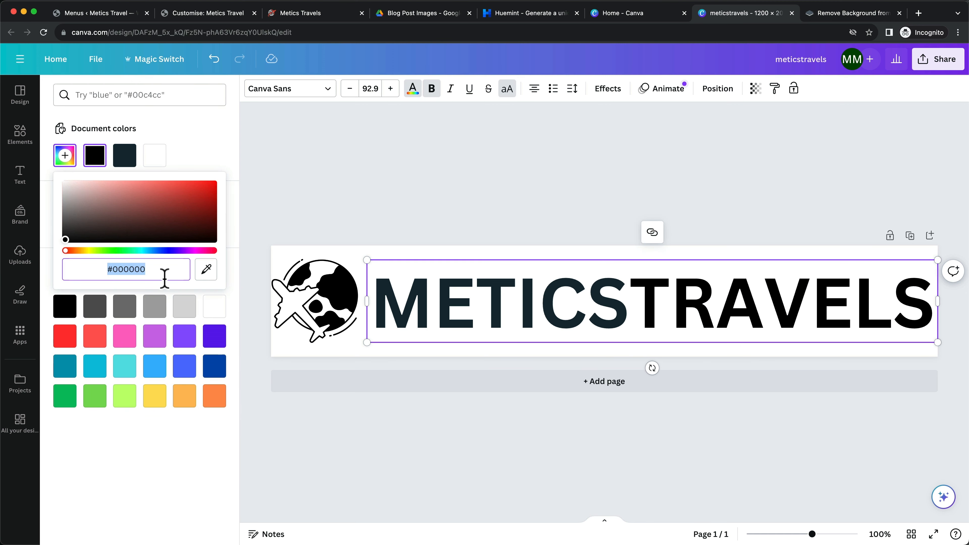
{"action": "left_click", "coordinate": [156, 269]}
{"action": "left_click_drag", "start_coordinate": [156, 269], "coordinate": [121, 269]}
{"action": "key", "text": "super+v"}
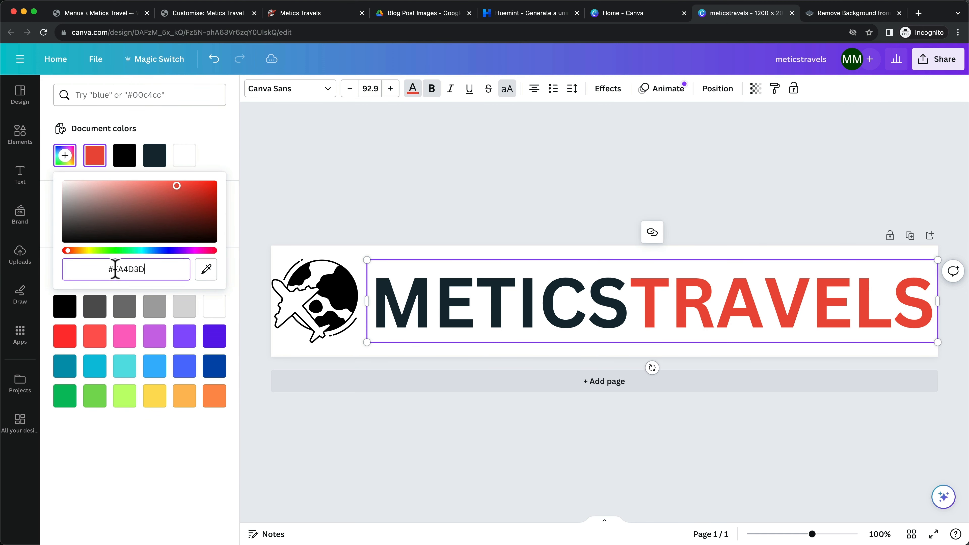
{"action": "left_click", "coordinate": [324, 301]}
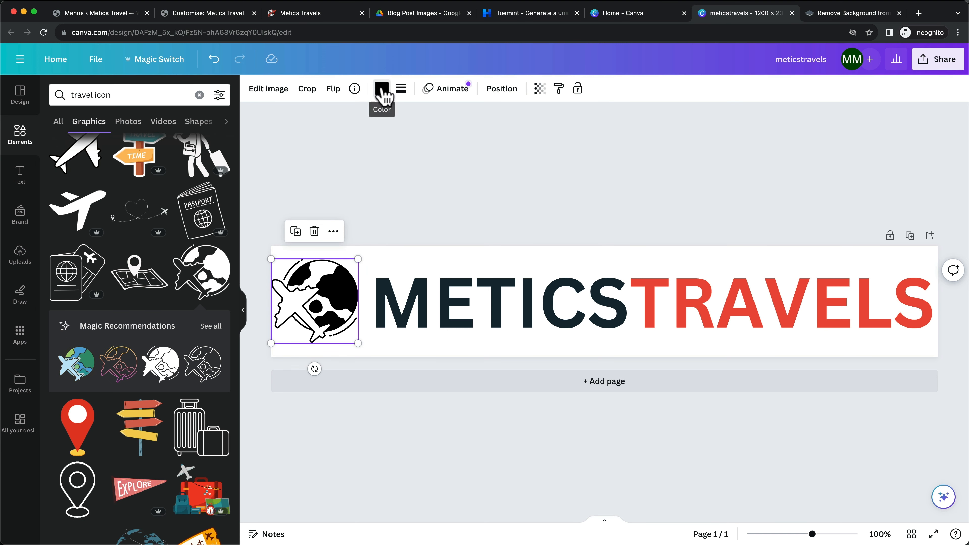
Colour the globe-plane icon with the red swatch
{"action": "left_click", "coordinate": [381, 88]}
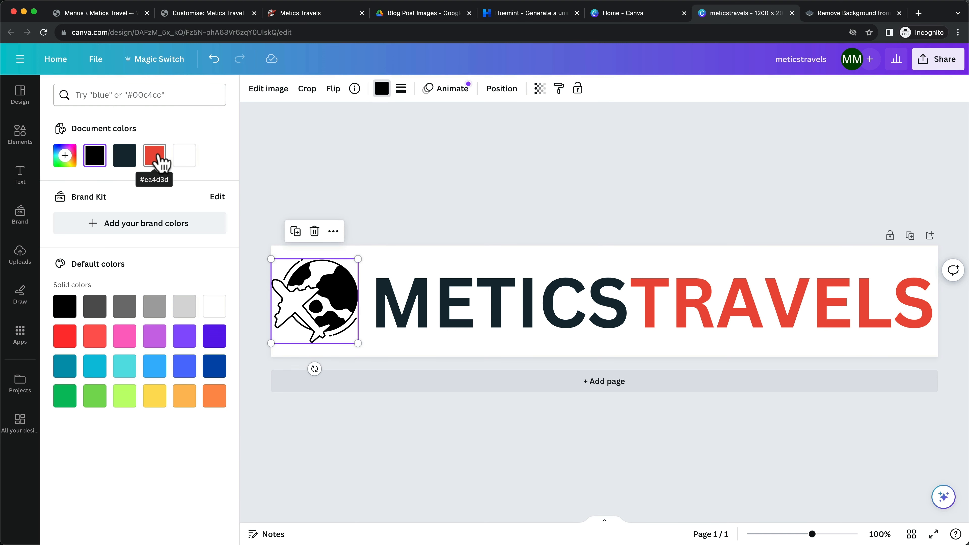
{"action": "left_click", "coordinate": [160, 162]}
{"action": "left_click", "coordinate": [612, 187]}
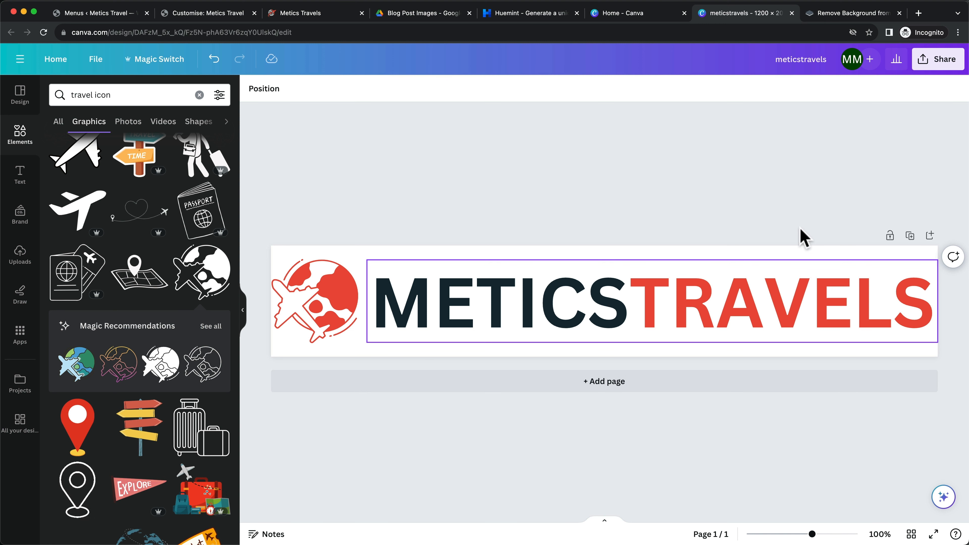
Duplicate the logo page and make METICS white on Page 2
{"action": "left_click", "coordinate": [911, 236]}
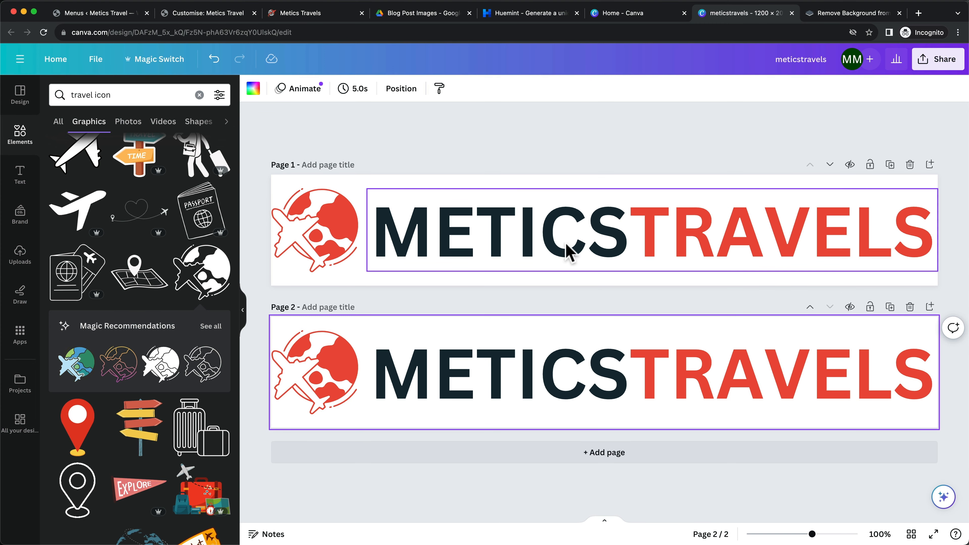
{"action": "left_click", "coordinate": [615, 388]}
{"action": "left_click", "coordinate": [624, 371]}
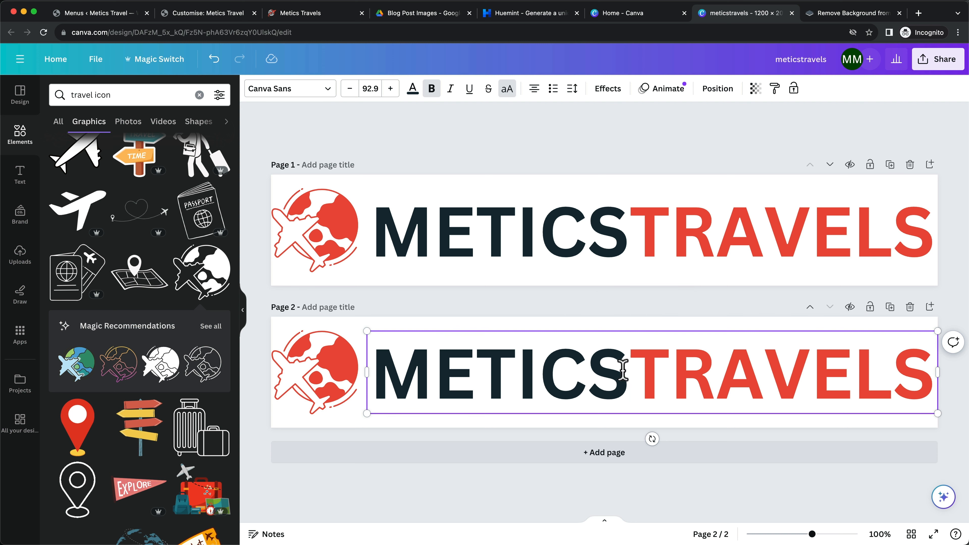
{"action": "left_click_drag", "start_coordinate": [624, 371], "coordinate": [383, 370]}
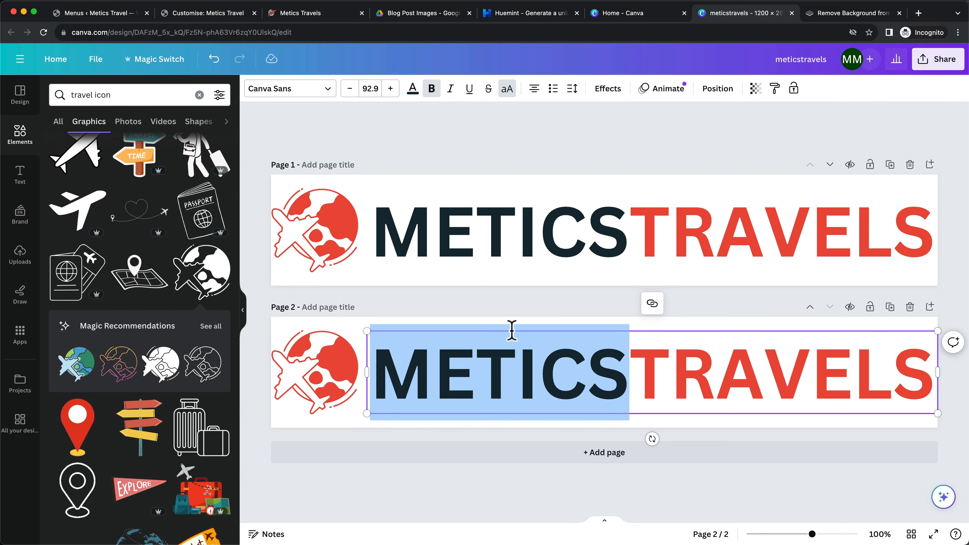
{"action": "left_click", "coordinate": [413, 90]}
{"action": "left_click", "coordinate": [184, 155]}
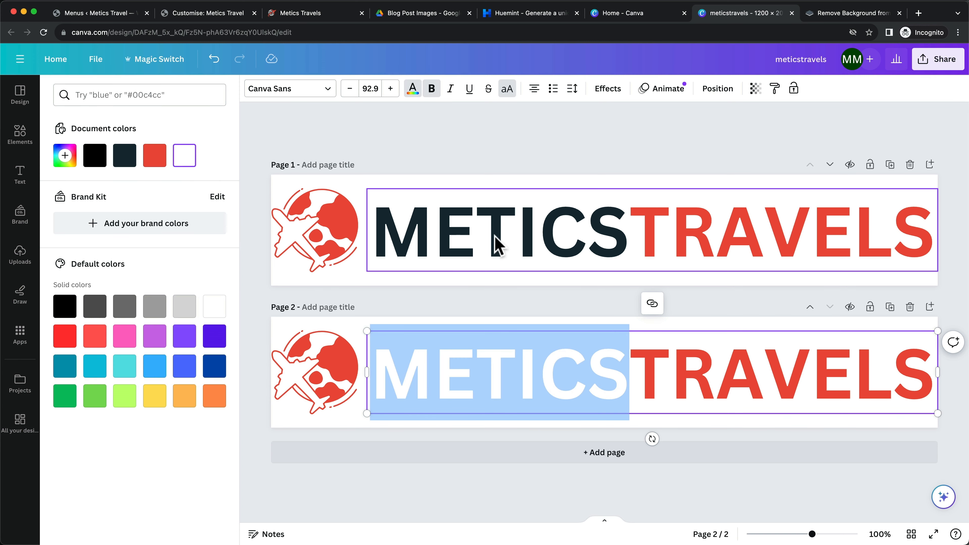
Set Page 2's background colour to black
{"action": "left_click", "coordinate": [385, 329]}
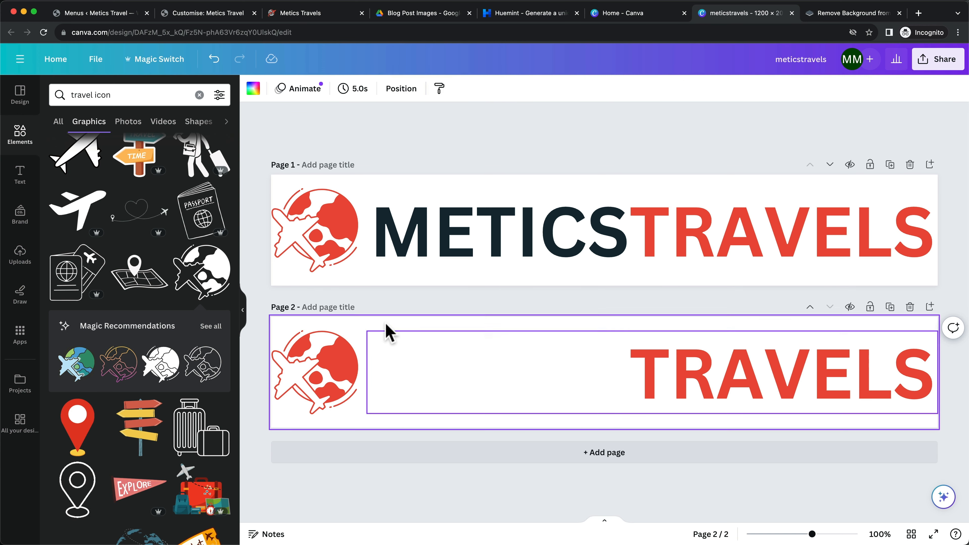
{"action": "left_click", "coordinate": [252, 92]}
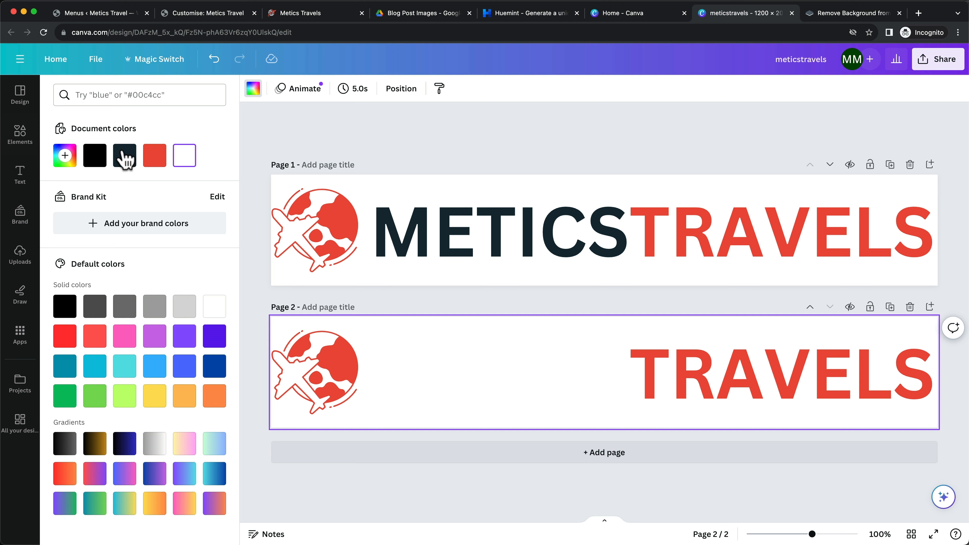
{"action": "left_click", "coordinate": [94, 156]}
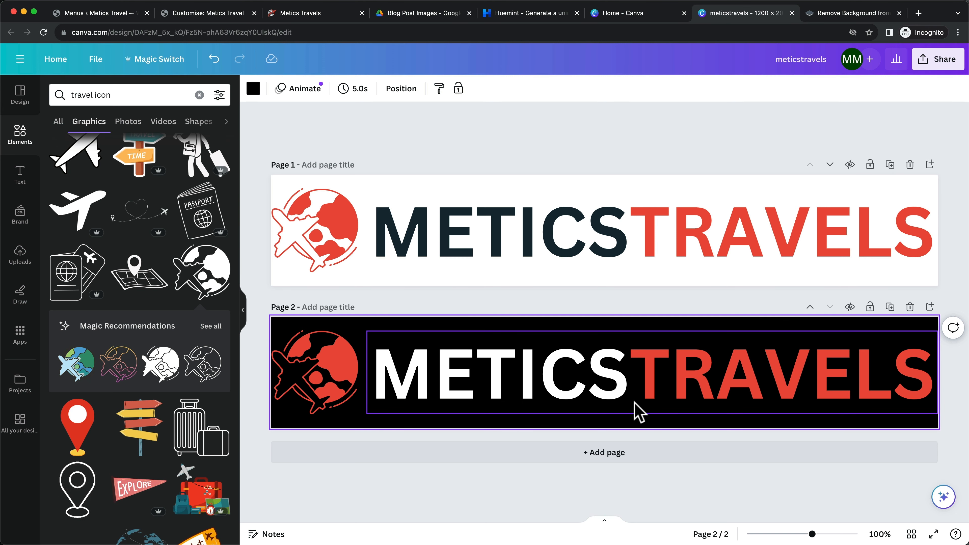
{"action": "left_click", "coordinate": [616, 134]}
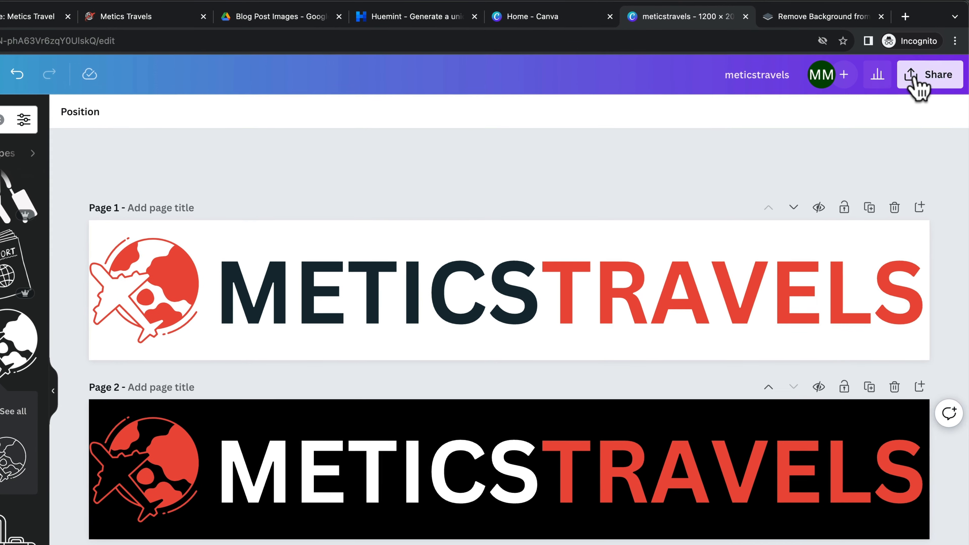
Download all pages as PNG with a transparent background
{"action": "left_click", "coordinate": [938, 59]}
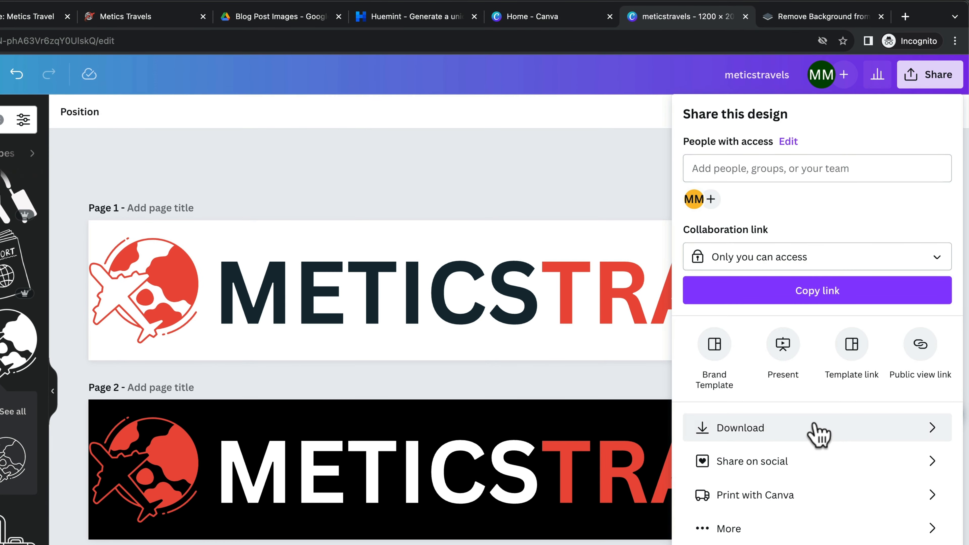
{"action": "left_click", "coordinate": [843, 437]}
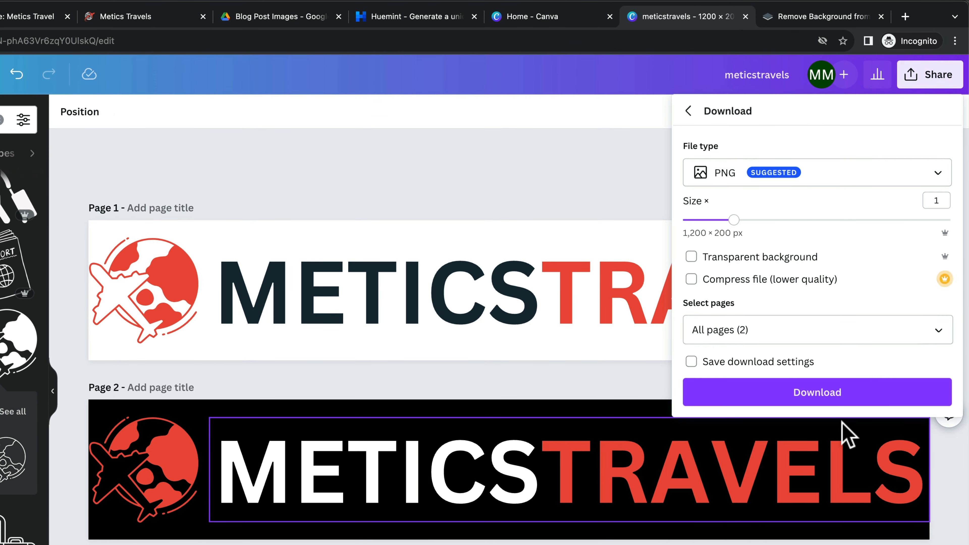
{"action": "left_click", "coordinate": [774, 361]}
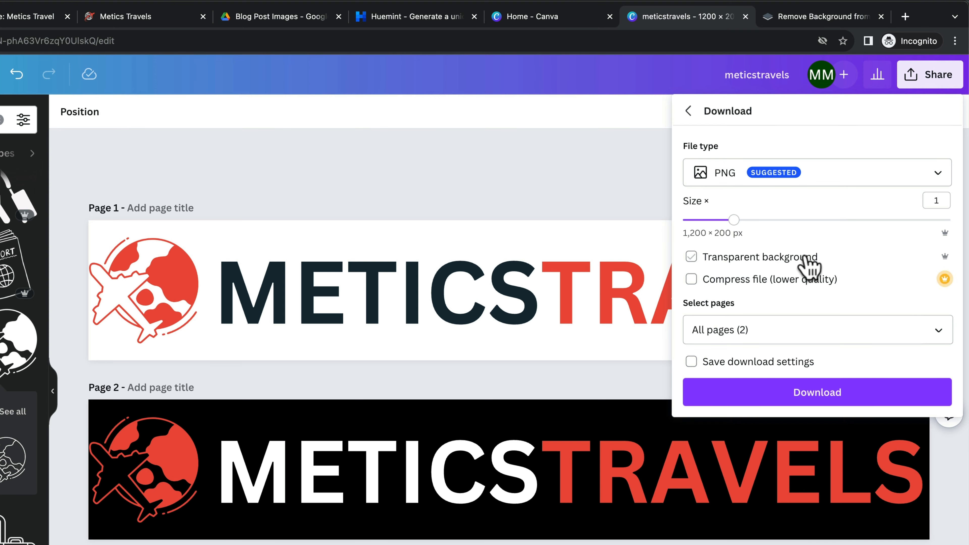
{"action": "left_click", "coordinate": [791, 396]}
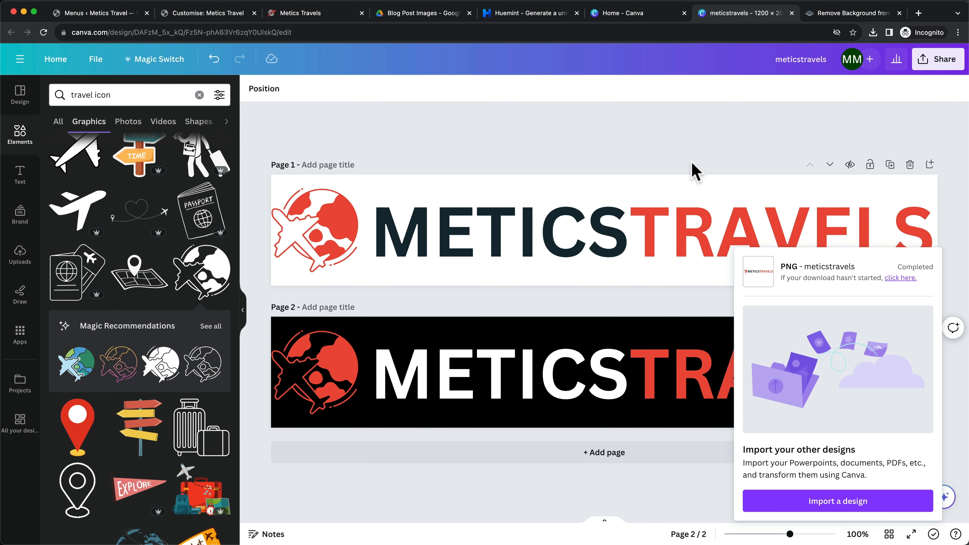
Strip the logo's background in remove.bg and save it as 1-removebg-preview.png in Downloads
{"action": "left_click", "coordinate": [855, 14]}
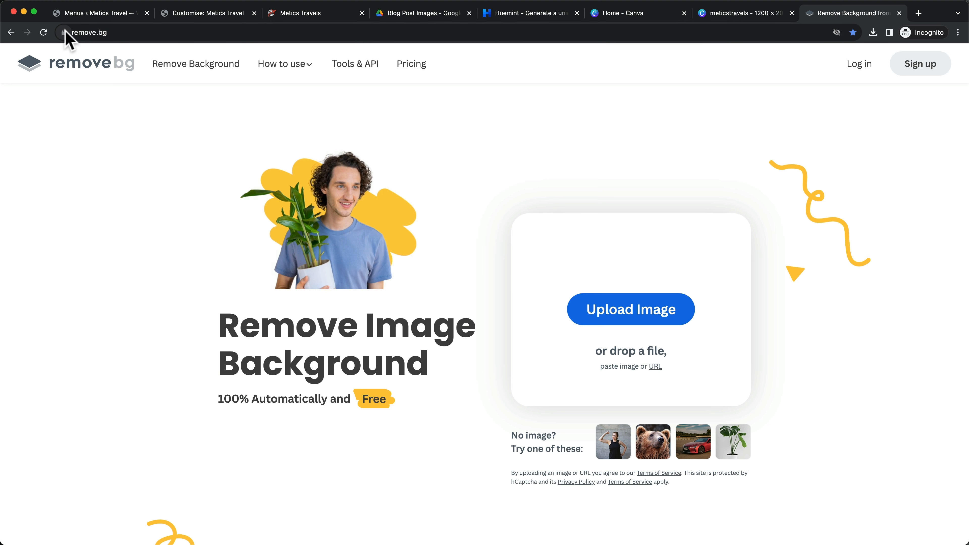
{"action": "left_click_drag", "start_coordinate": [72, 32], "coordinate": [154, 32]}
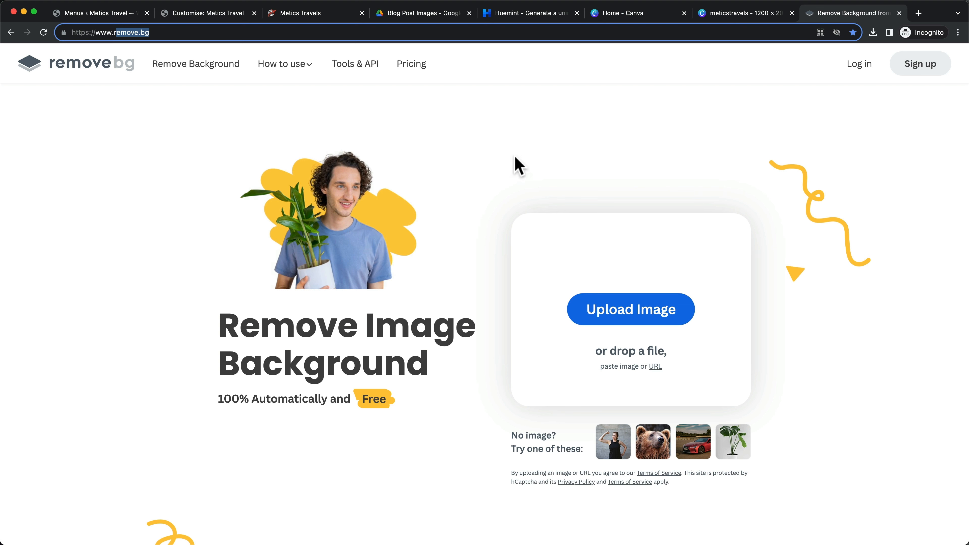
{"action": "key", "text": "super+Tab"}
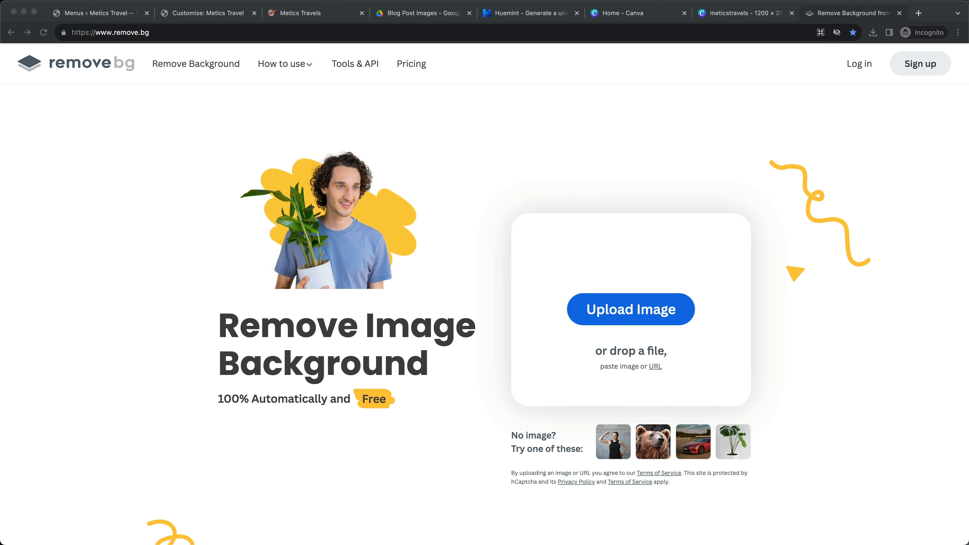
{"action": "left_click_drag", "start_coordinate": [634, 378], "coordinate": [611, 301]}
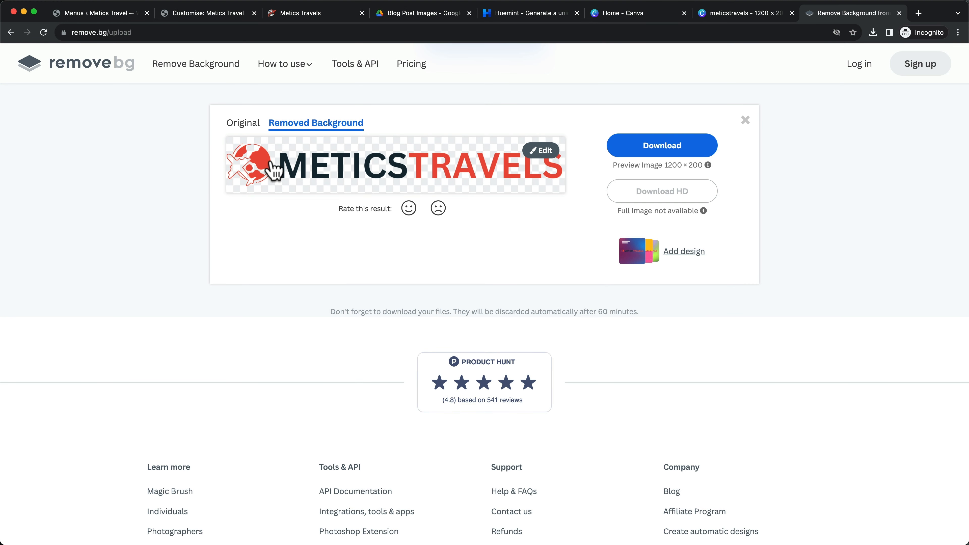
{"action": "left_click", "coordinate": [660, 152]}
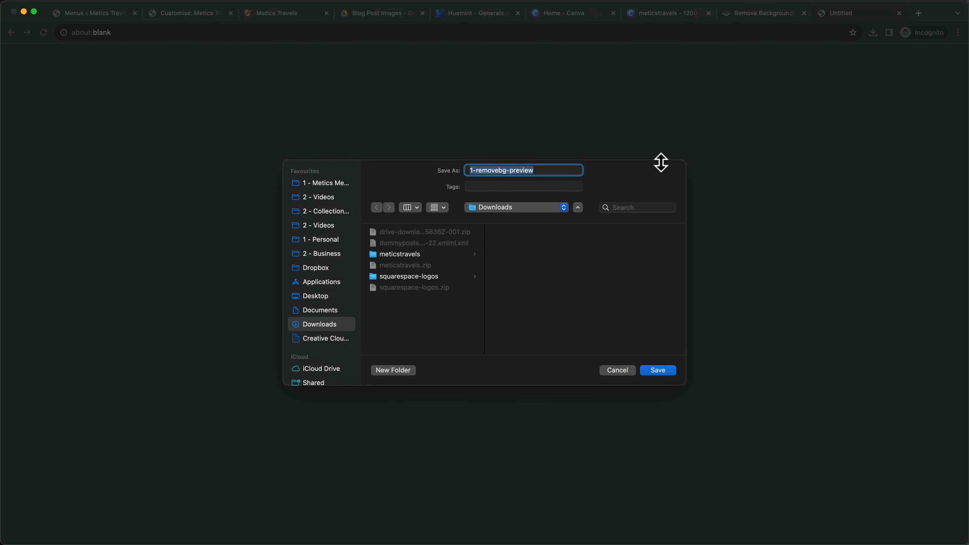
{"action": "left_click", "coordinate": [659, 370]}
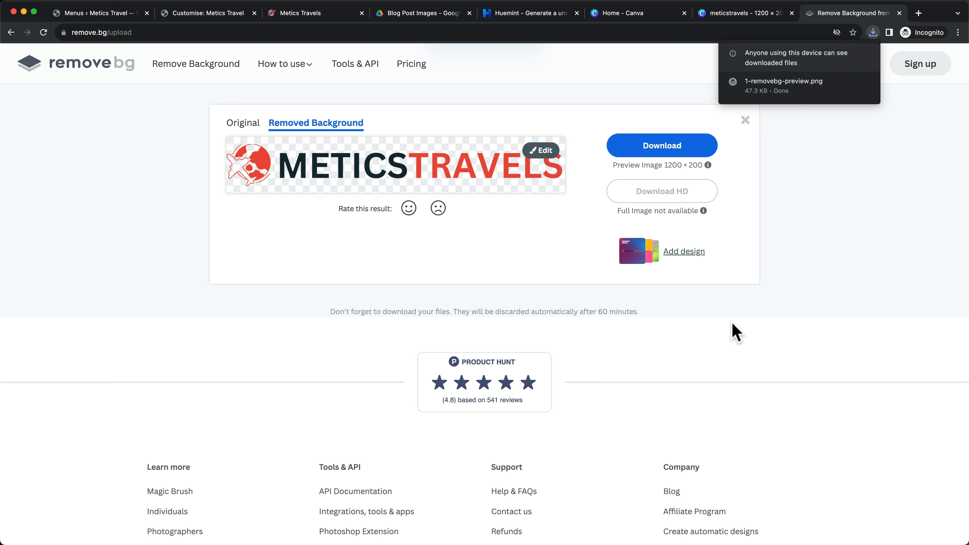
{"action": "key", "text": "super+2"}
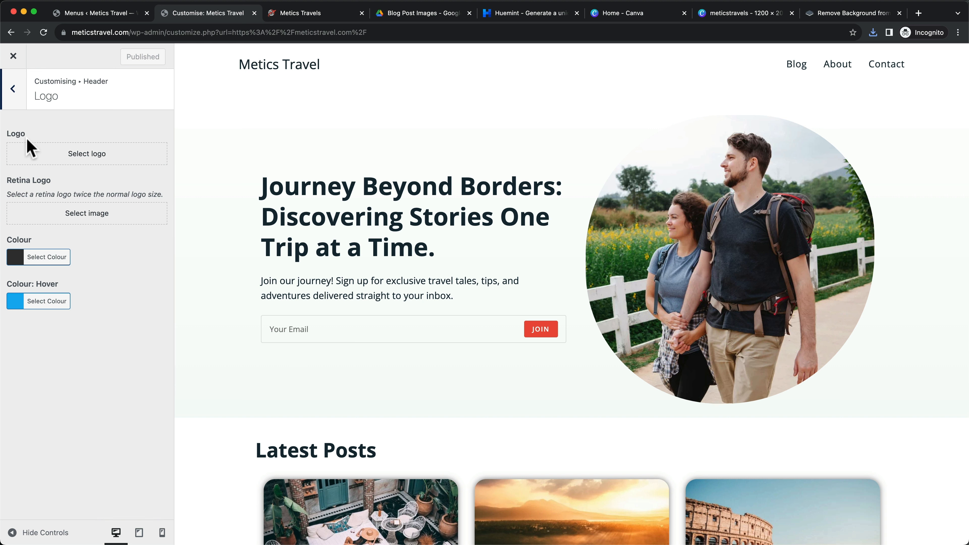
Upload the two logo image files to the media library from the Select logo picker
{"action": "left_click", "coordinate": [87, 159]}
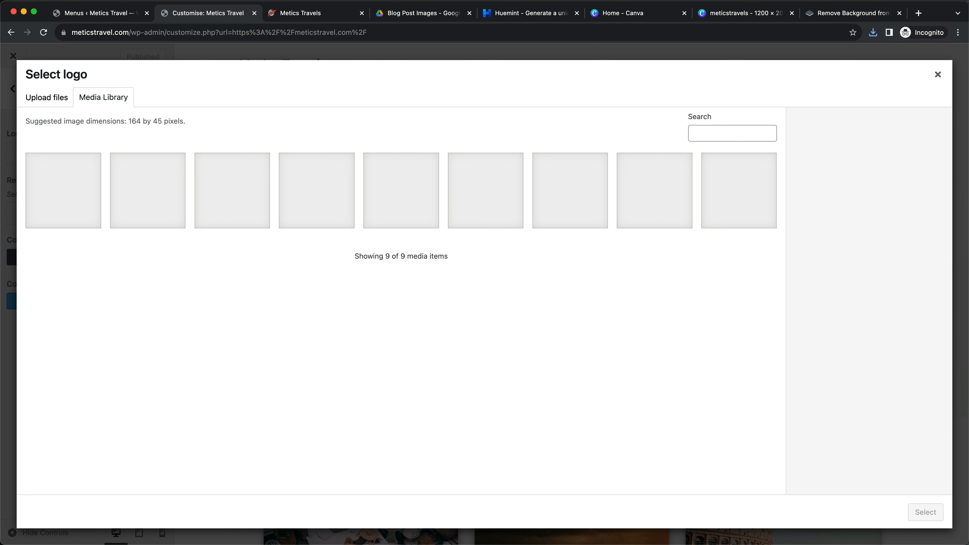
{"action": "left_click", "coordinate": [61, 104]}
{"action": "left_click", "coordinate": [484, 283]}
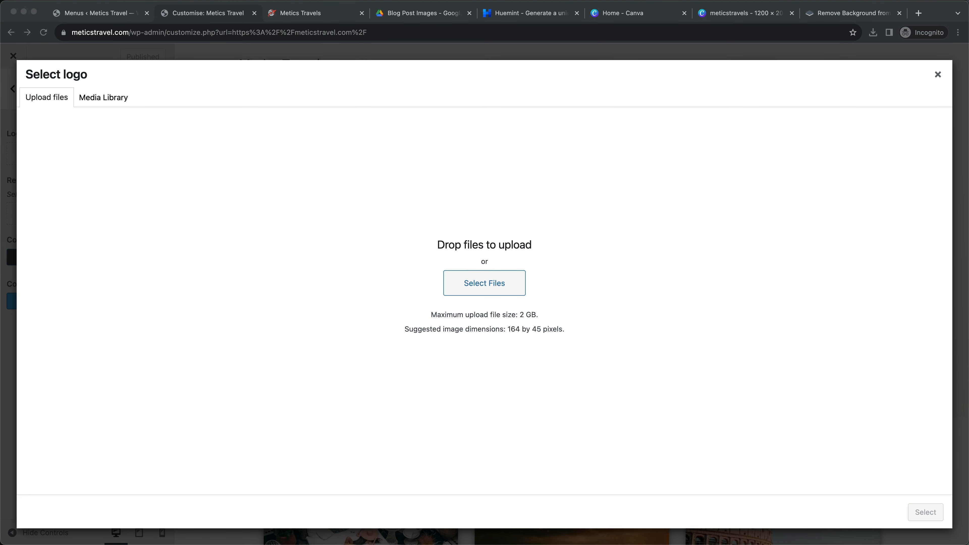
{"action": "left_click_drag", "start_coordinate": [435, 542], "coordinate": [507, 222]}
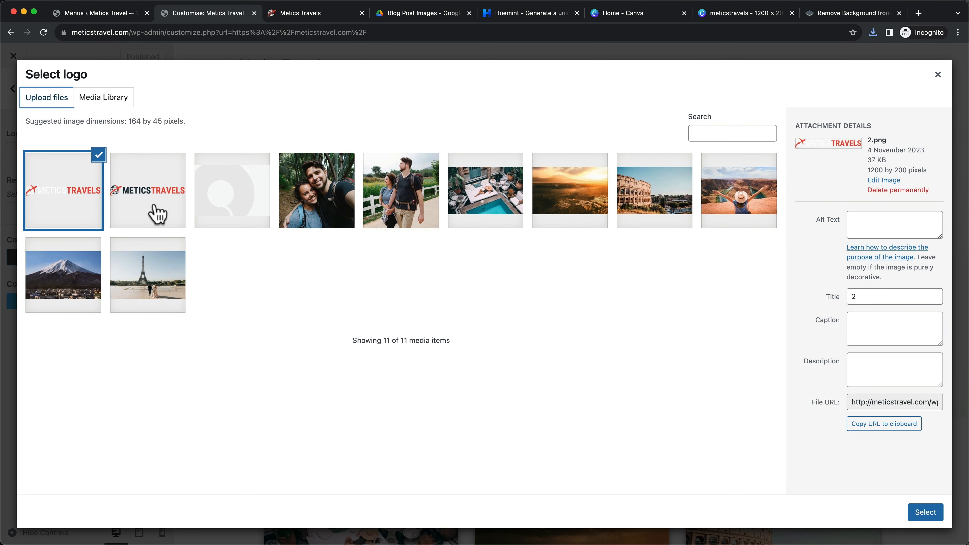
Use 1.png as the site logo, cropped wide enough to keep the globe and TRAVELS
{"action": "left_click", "coordinate": [154, 207]}
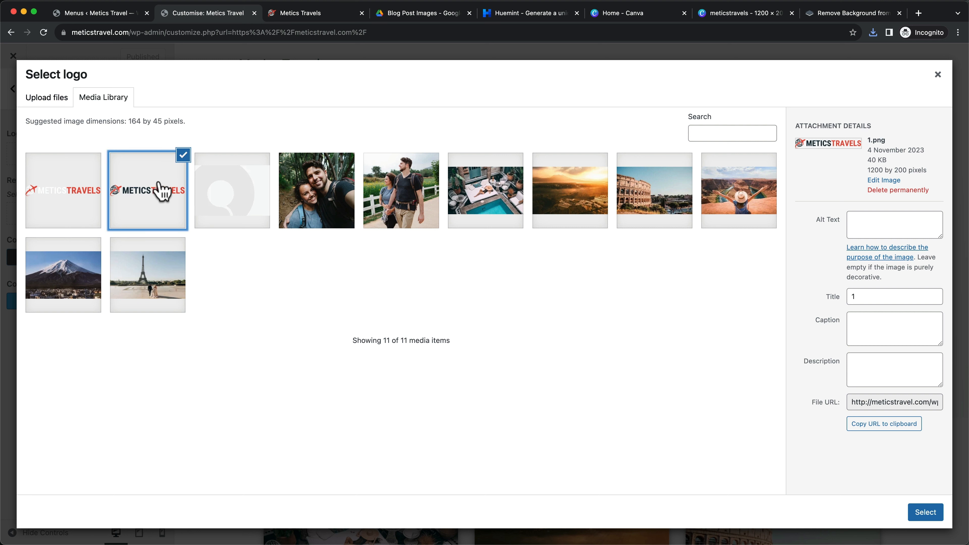
{"action": "left_click", "coordinate": [930, 515]}
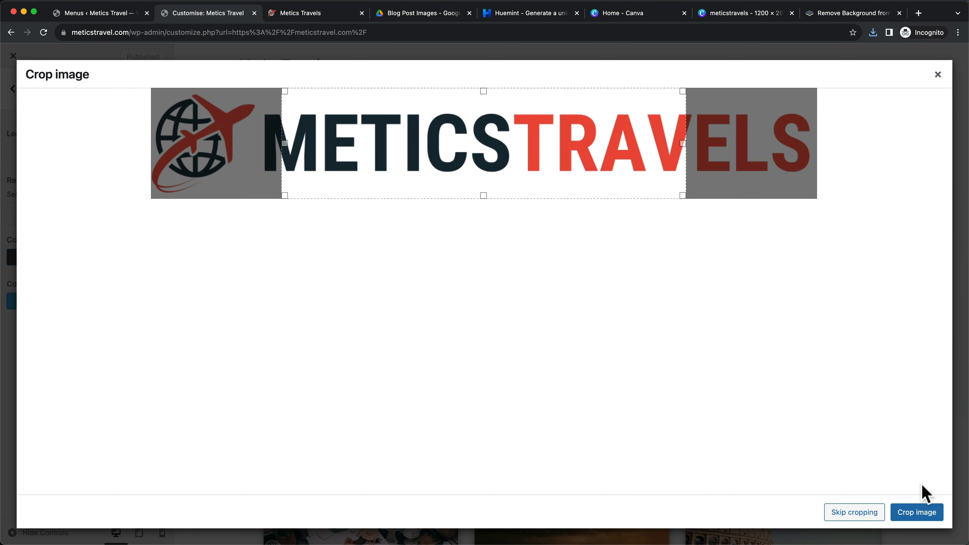
{"action": "left_click_drag", "start_coordinate": [685, 144], "coordinate": [868, 146]}
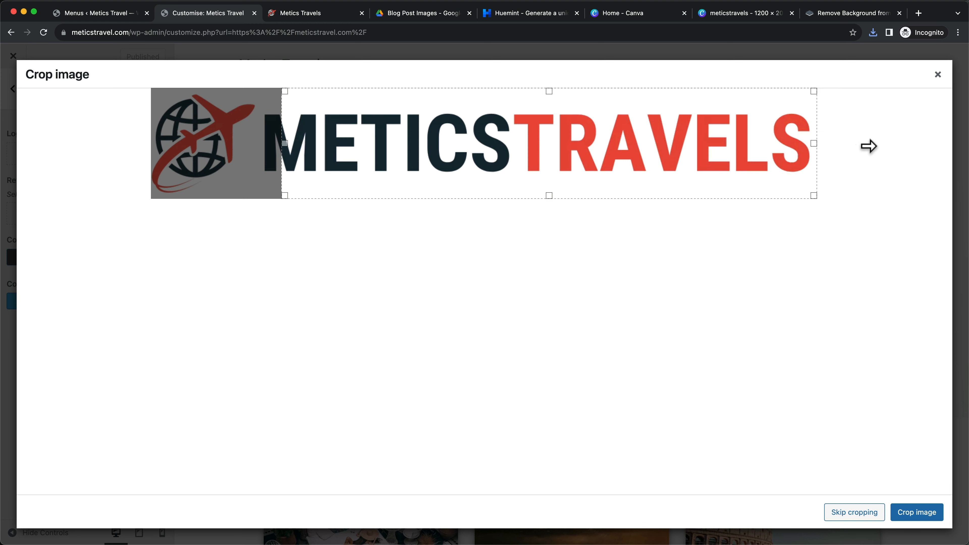
{"action": "left_click_drag", "start_coordinate": [285, 145], "coordinate": [139, 149]}
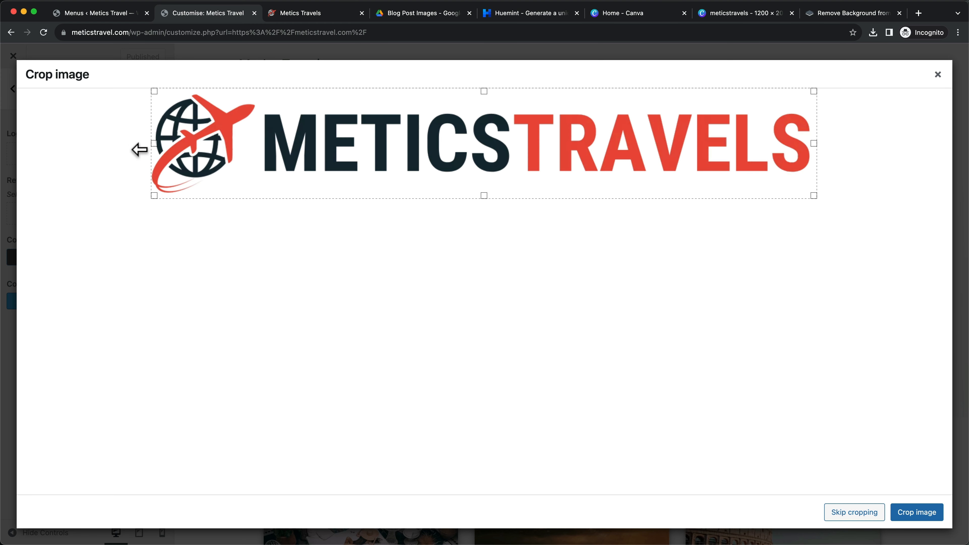
{"action": "left_click", "coordinate": [908, 517]}
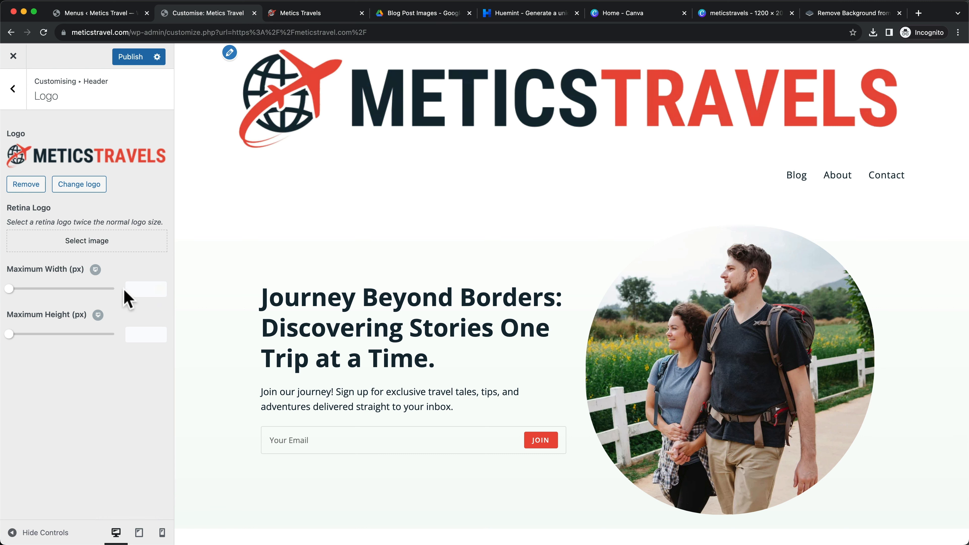
Set the header logo's Maximum Width to 258 px
{"action": "left_click_drag", "start_coordinate": [9, 290], "coordinate": [67, 297]}
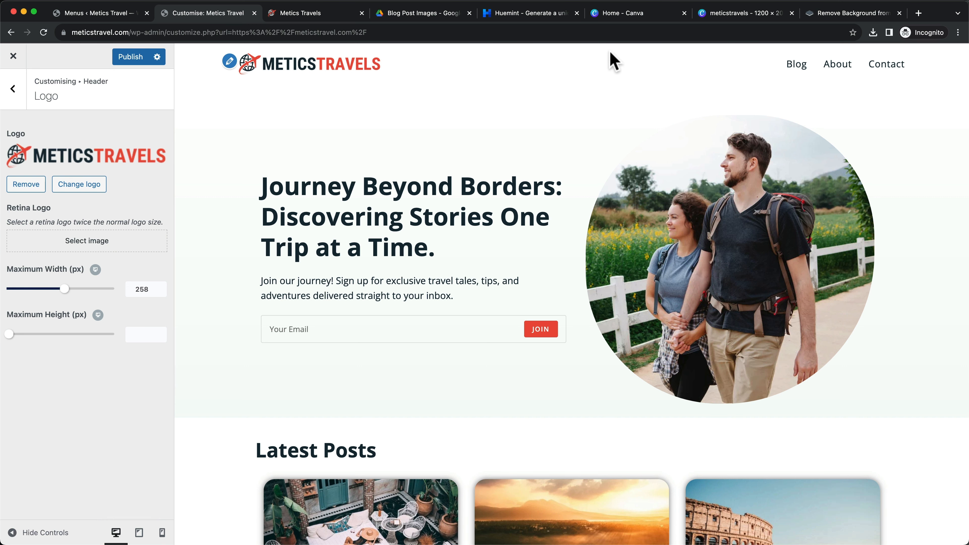
{"action": "left_click", "coordinate": [713, 14]}
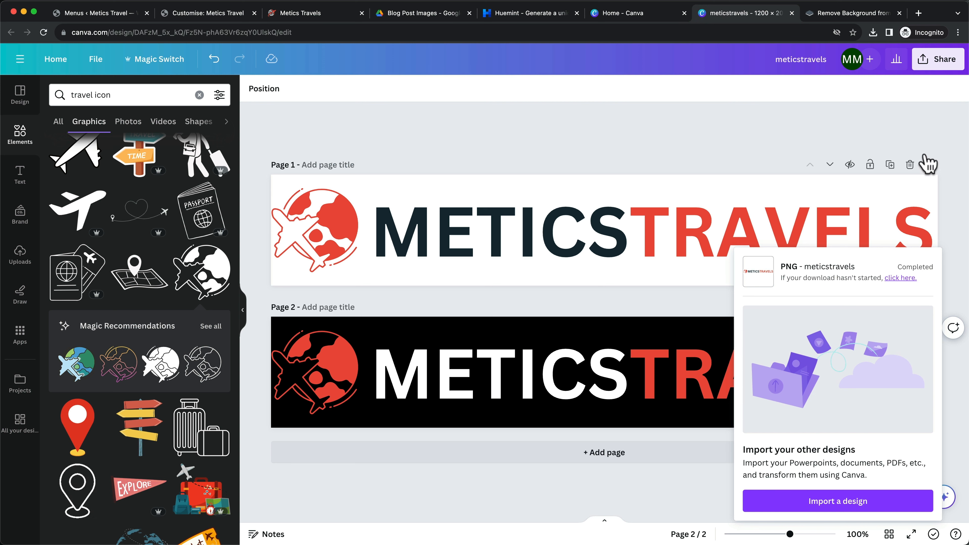
Download the Canva logo again as PNG at 2× size (2,400 × 400 px)
{"action": "left_click", "coordinate": [938, 68]}
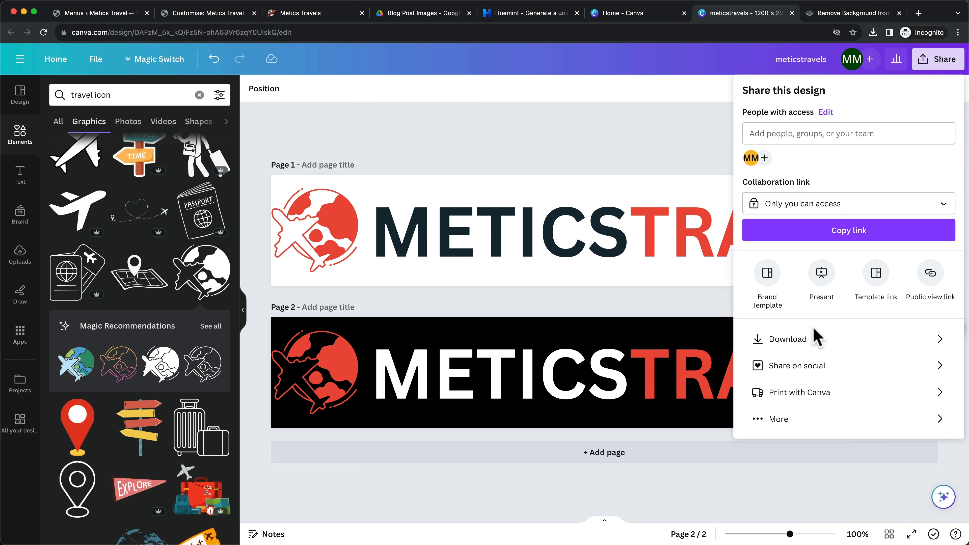
{"action": "left_click", "coordinate": [813, 339]}
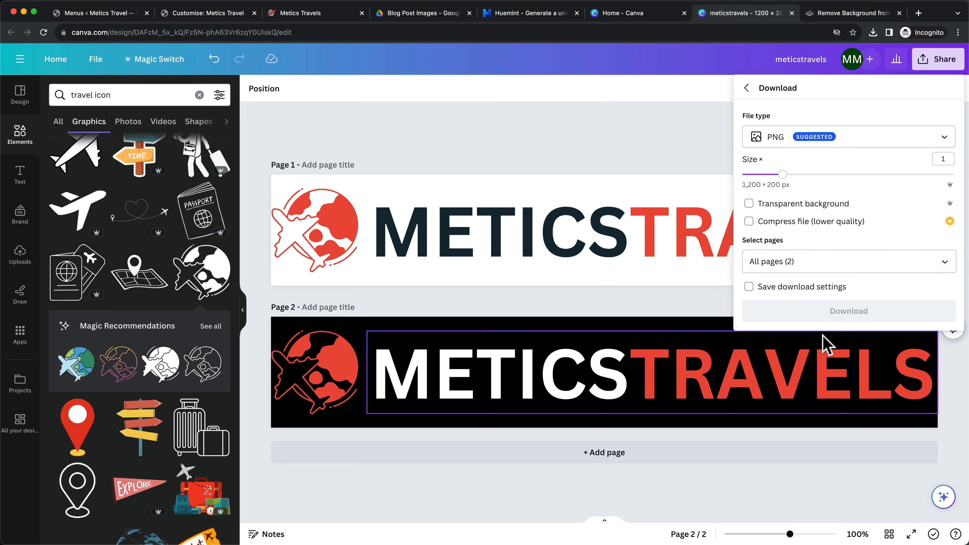
{"action": "left_click", "coordinate": [782, 175]}
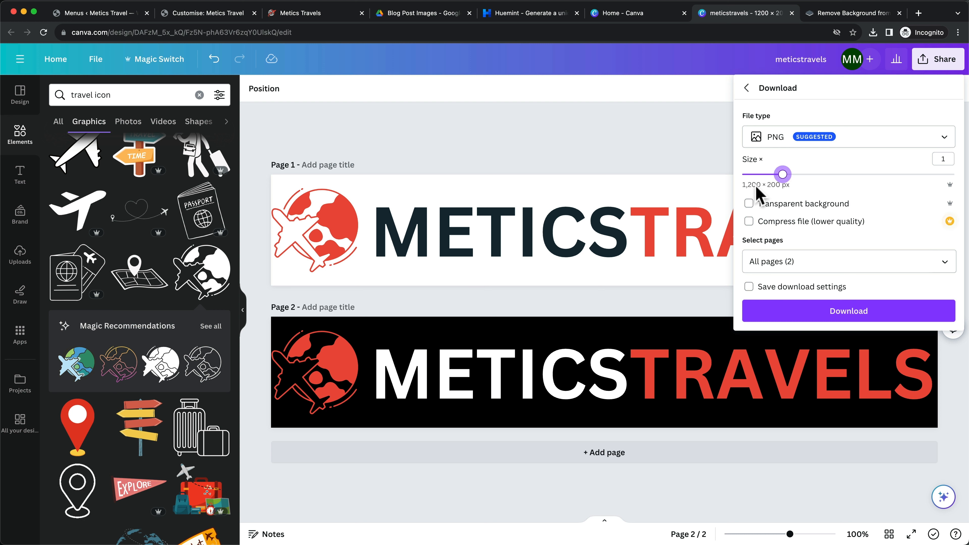
{"action": "left_click_drag", "start_coordinate": [783, 176], "coordinate": [863, 175]}
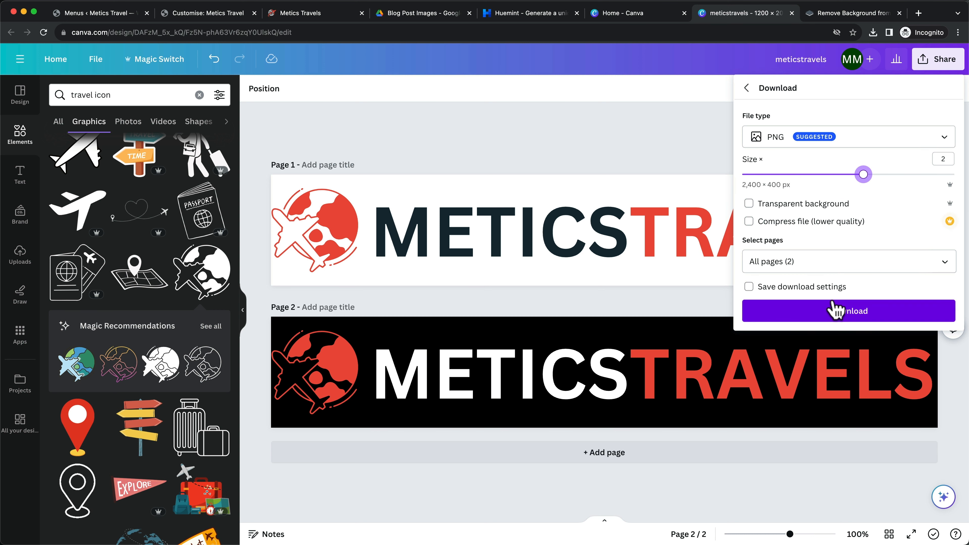
{"action": "left_click", "coordinate": [829, 312]}
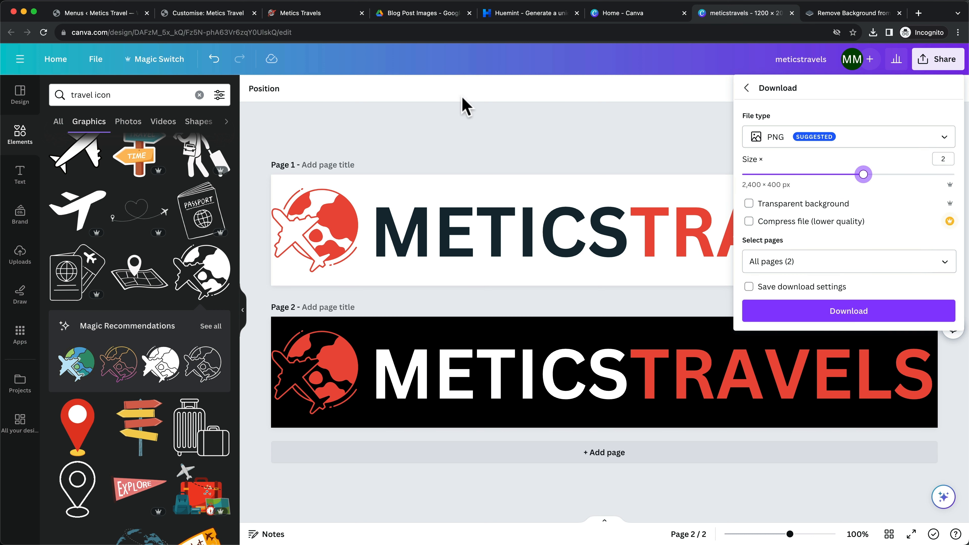
{"action": "left_click", "coordinate": [235, 17]}
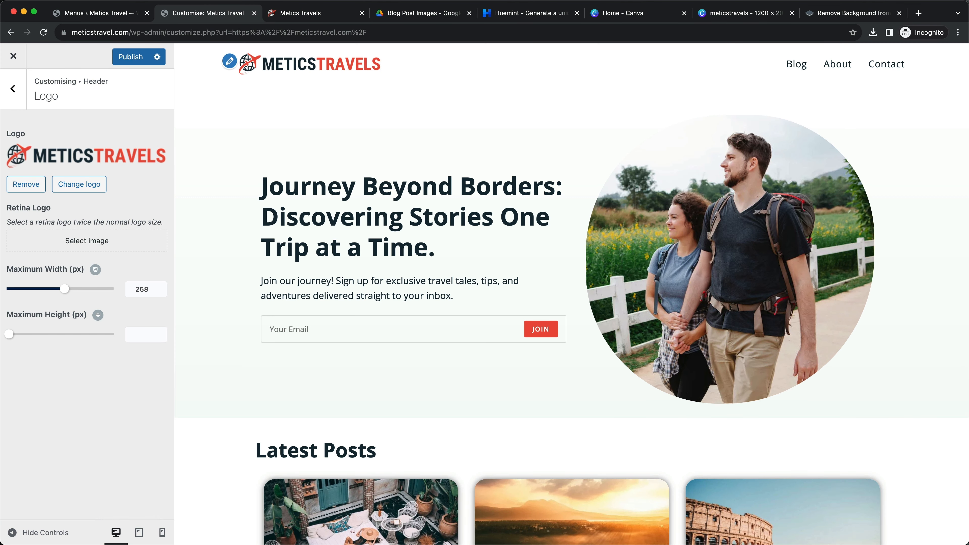
Set the Retina Logo to the METICSTRAVELS image and publish the header changes
{"action": "left_click", "coordinate": [95, 247]}
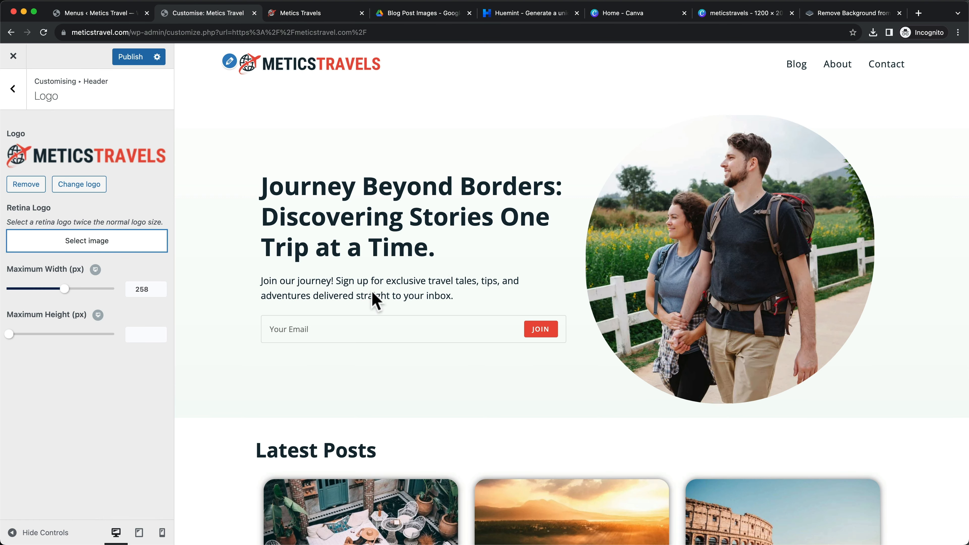
{"action": "left_click", "coordinate": [938, 75]}
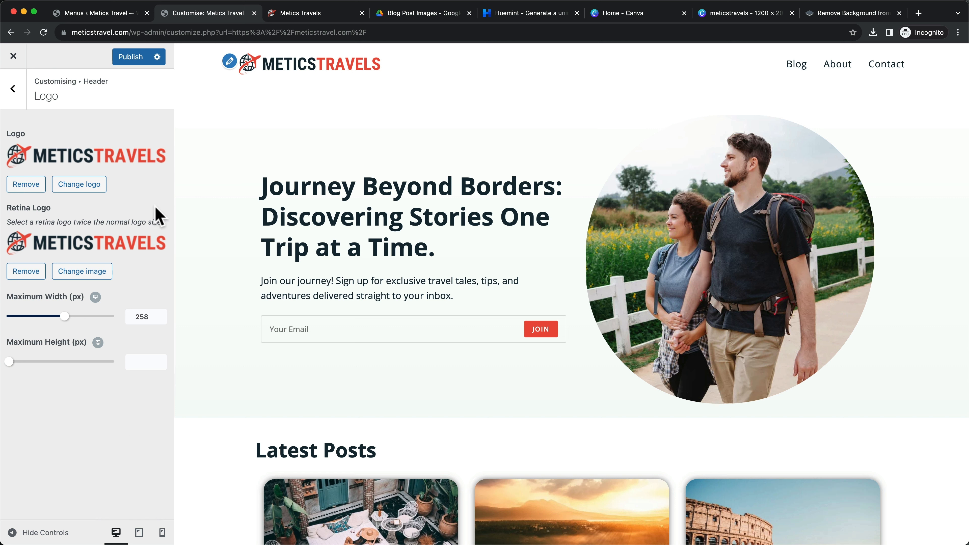
{"action": "left_click", "coordinate": [129, 61]}
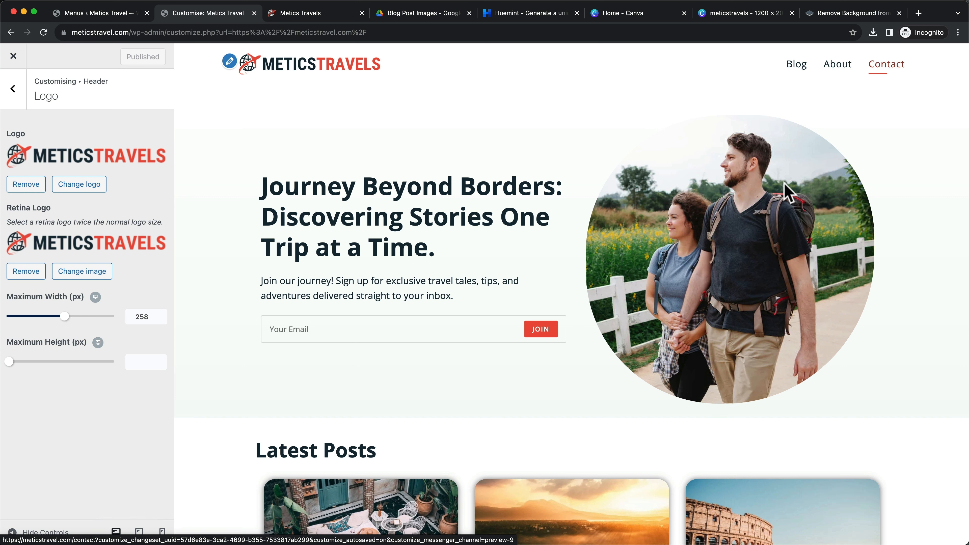
Scroll the site preview to check the new logo, then go to the Menus admin page
{"action": "scroll", "coordinate": [622, 213], "scroll_direction": "down", "scroll_amount": 5}
{"action": "scroll", "coordinate": [611, 212], "scroll_direction": "down", "scroll_amount": 3}
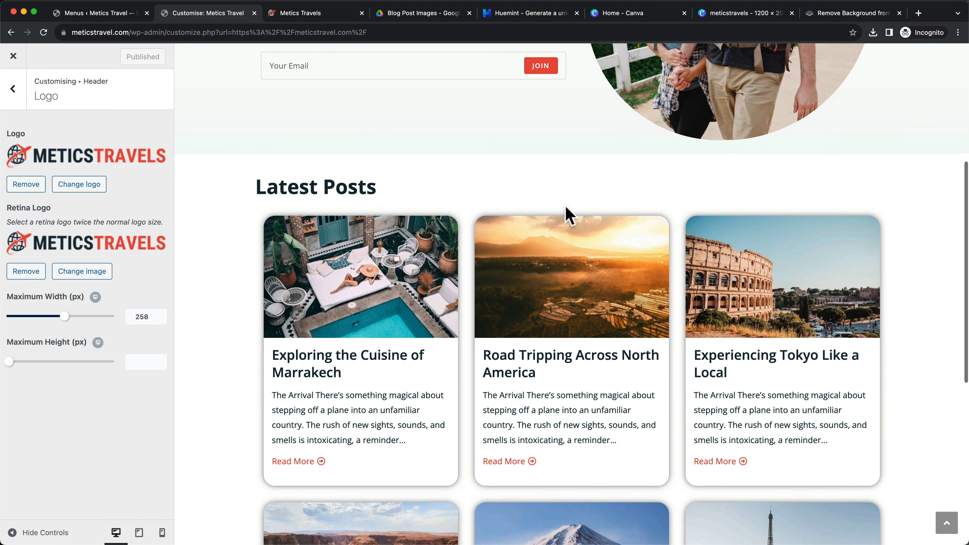
{"action": "scroll", "coordinate": [568, 217], "scroll_direction": "down", "scroll_amount": 2}
{"action": "scroll", "coordinate": [568, 217], "scroll_direction": "up", "scroll_amount": 10}
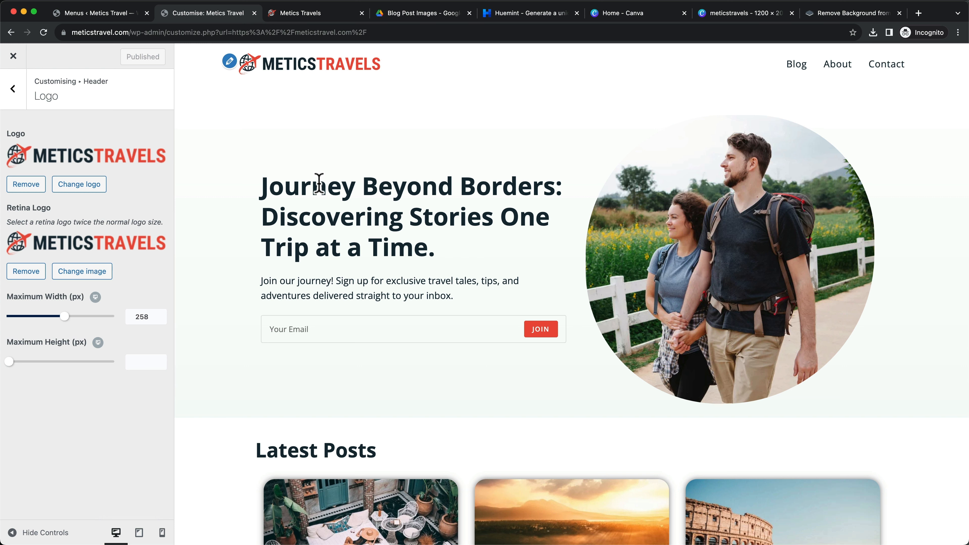
{"action": "left_click", "coordinate": [108, 21]}
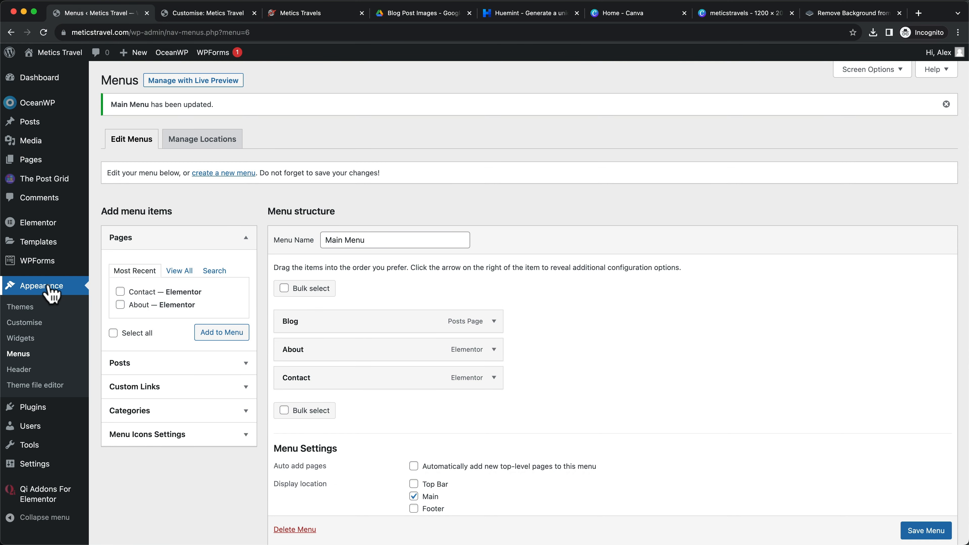
Add the Europe category to the Main Menu above Blog, About and Contact, and save it
{"action": "left_click", "coordinate": [30, 357]}
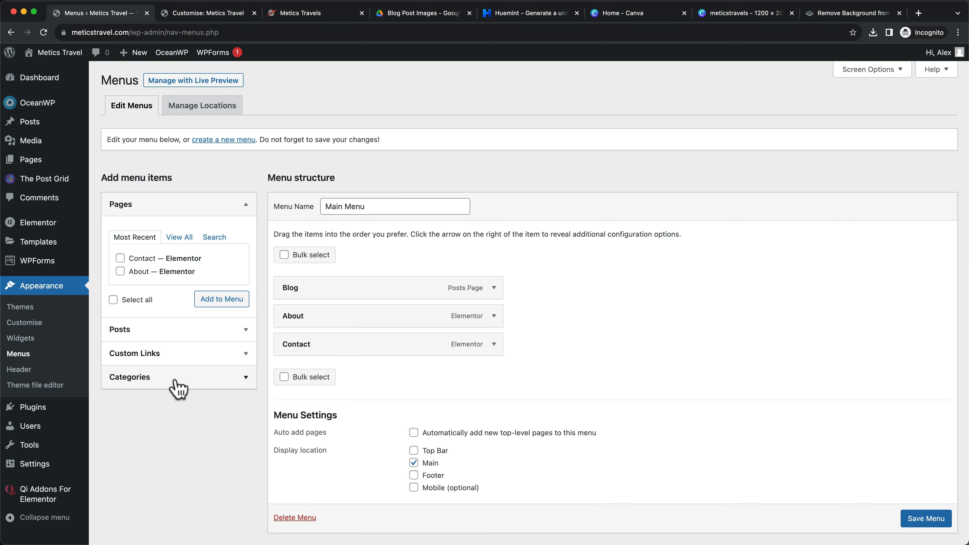
{"action": "left_click", "coordinate": [189, 380]}
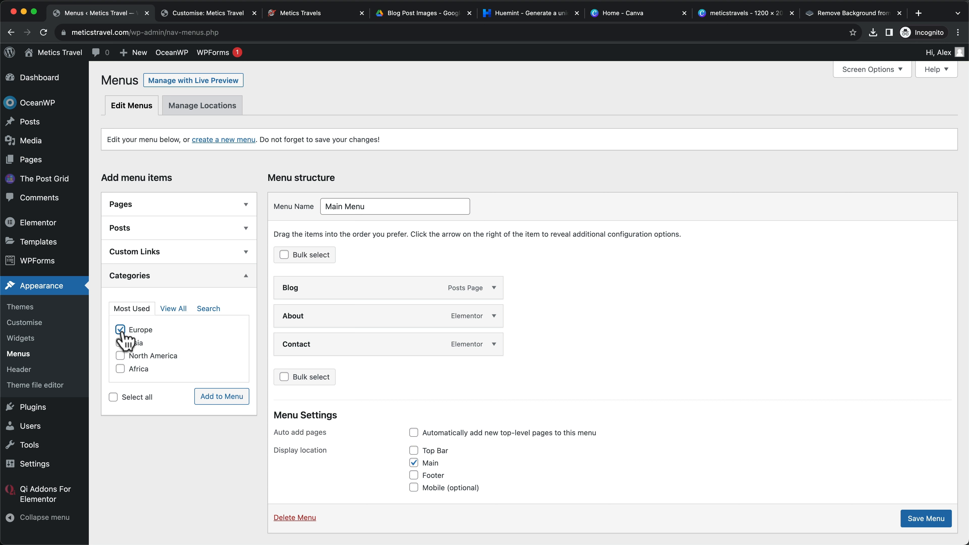
{"action": "left_click", "coordinate": [225, 398]}
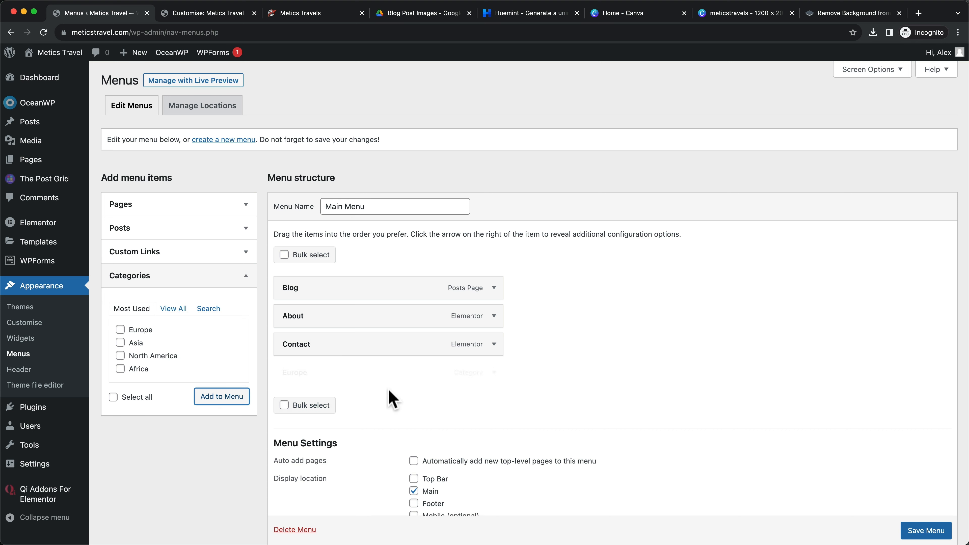
{"action": "left_click_drag", "start_coordinate": [327, 377], "coordinate": [325, 302]}
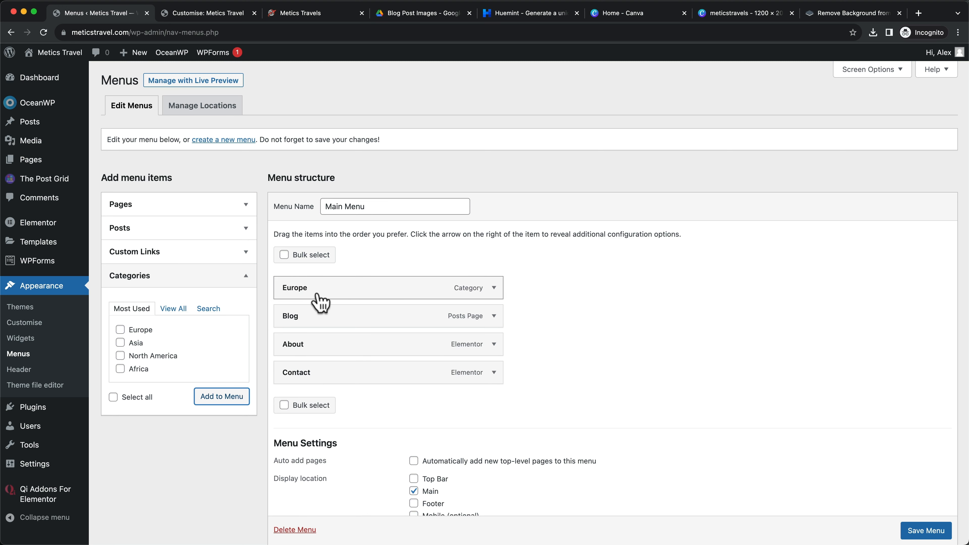
{"action": "left_click", "coordinate": [928, 531]}
{"action": "scroll", "coordinate": [927, 531], "scroll_direction": "down", "scroll_amount": 1}
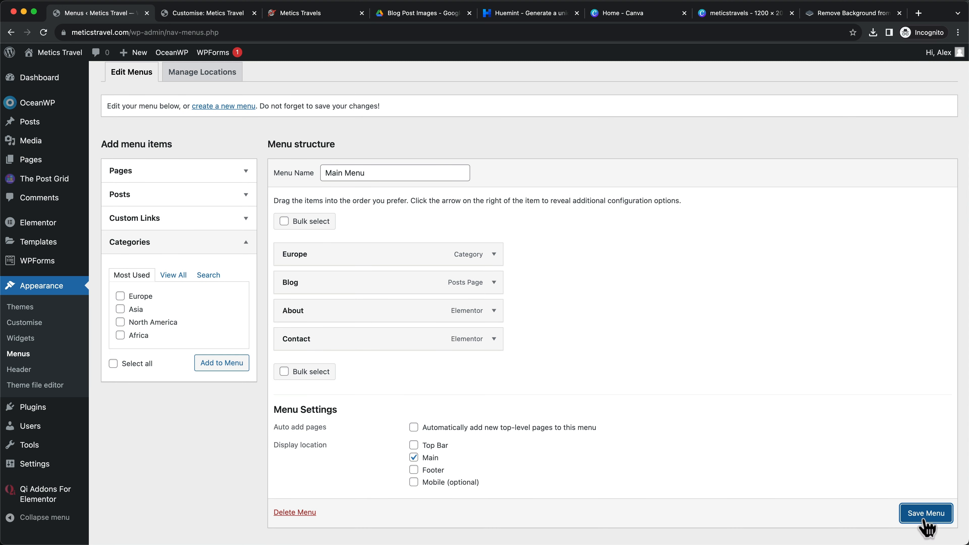
{"action": "left_click", "coordinate": [922, 519]}
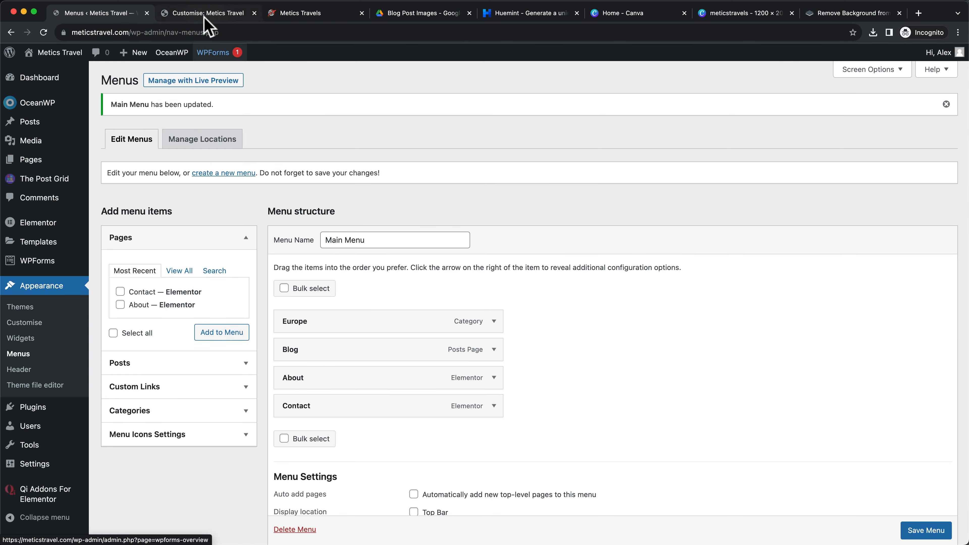
{"action": "left_click", "coordinate": [208, 15]}
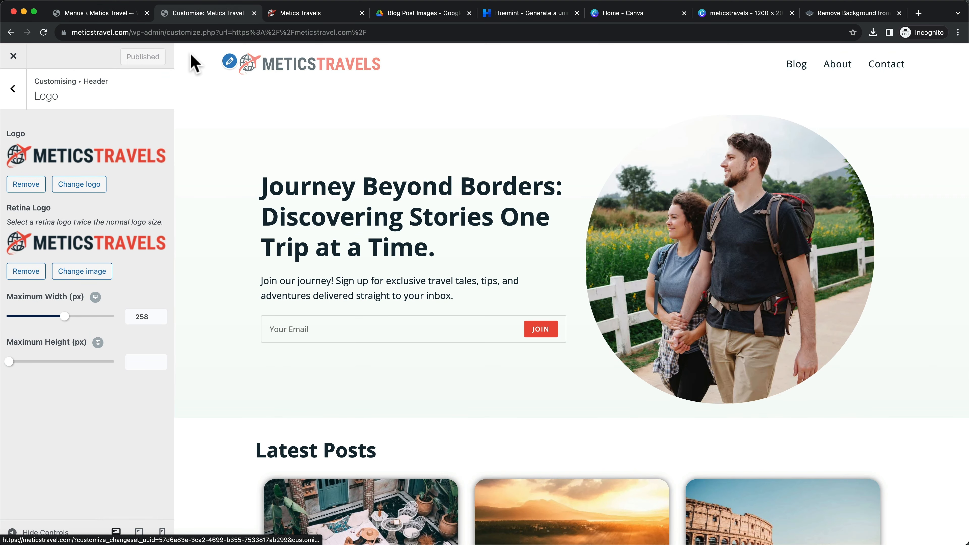
Load the live site's home page and view the Europe category page
{"action": "left_click_drag", "start_coordinate": [133, 33], "coordinate": [400, 33]}
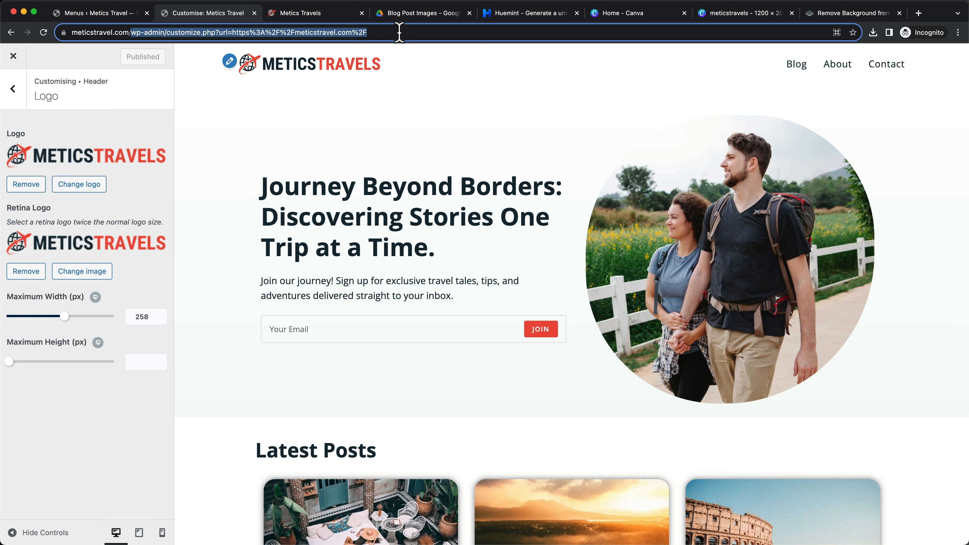
{"action": "key", "text": "BackSpace"}
{"action": "key", "text": "Return"}
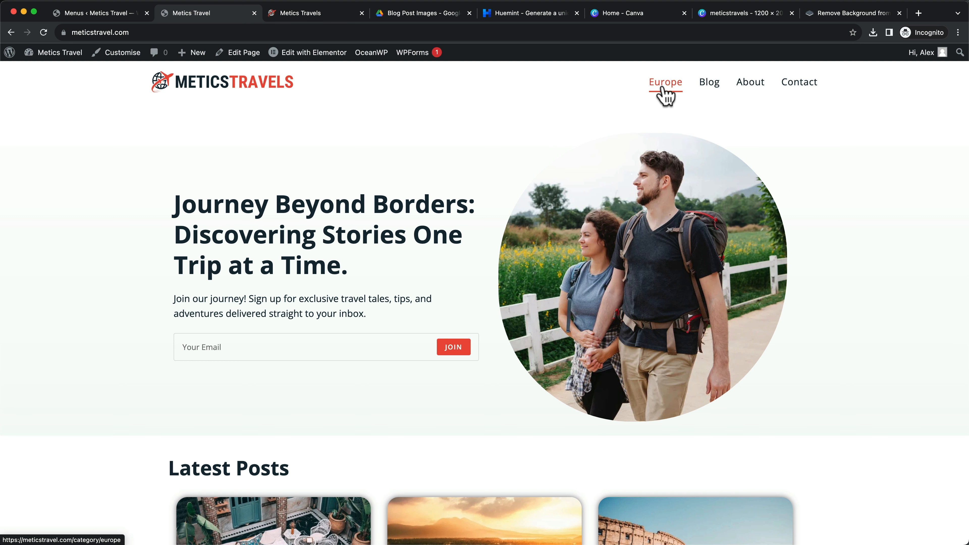
{"action": "left_click", "coordinate": [663, 89]}
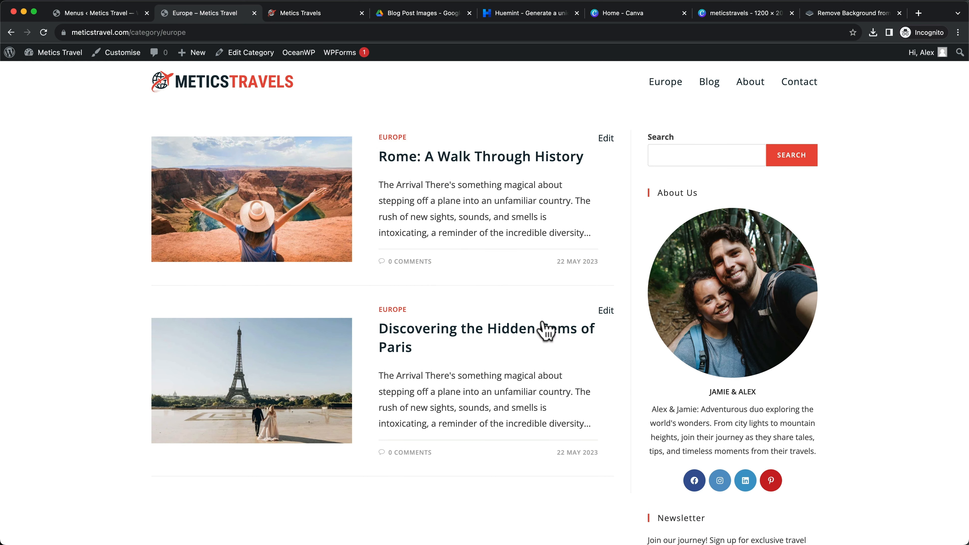
Scroll to the reference Metics Travels site's footer, then return to the Metics Travel tab
{"action": "left_click", "coordinate": [223, 82]}
{"action": "left_click", "coordinate": [301, 13]}
{"action": "scroll", "coordinate": [549, 368], "scroll_direction": "down", "scroll_amount": 15}
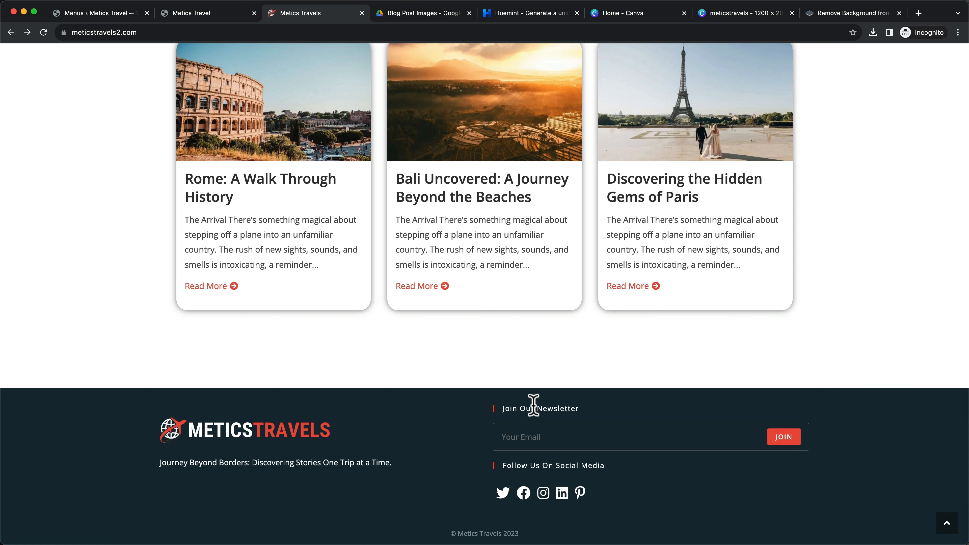
{"action": "left_click", "coordinate": [191, 13]}
In the Customiser's Footer Bottom, replace the copyright text with '© Metics Travels 2023'
{"action": "left_click", "coordinate": [124, 53]}
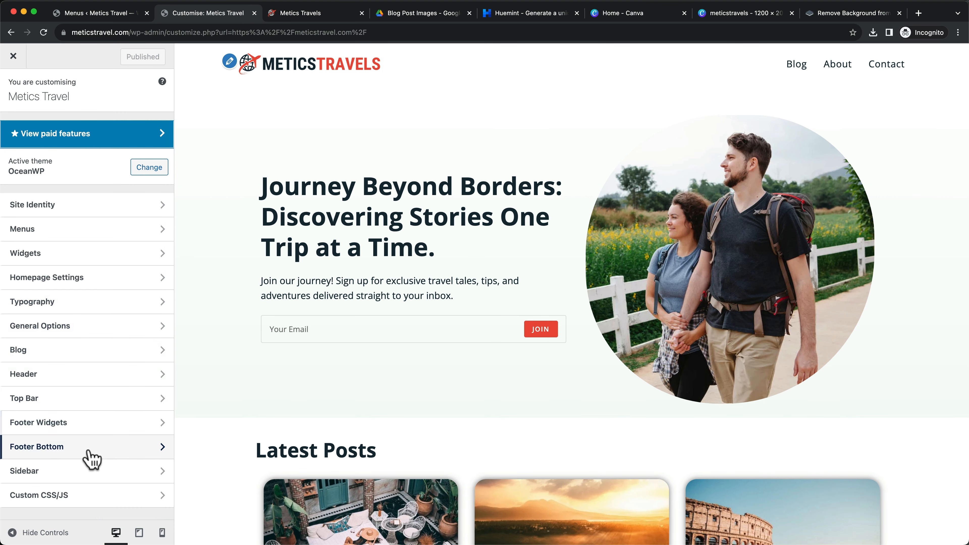
{"action": "left_click", "coordinate": [84, 458]}
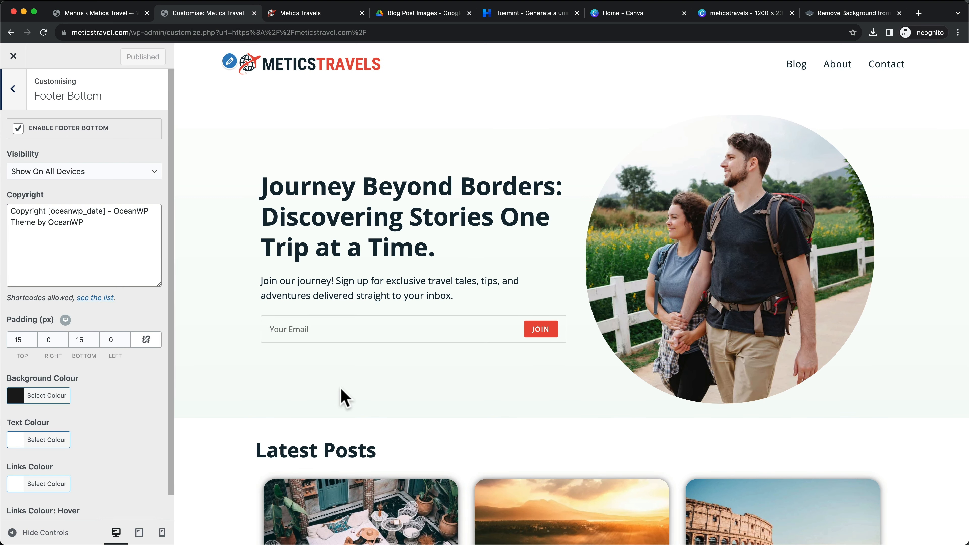
{"action": "scroll", "coordinate": [346, 399], "scroll_direction": "down", "scroll_amount": 15}
{"action": "left_click", "coordinate": [84, 241]}
{"action": "key", "text": "super+a"}
{"action": "type", "text": "© Metics Travels 2023"}
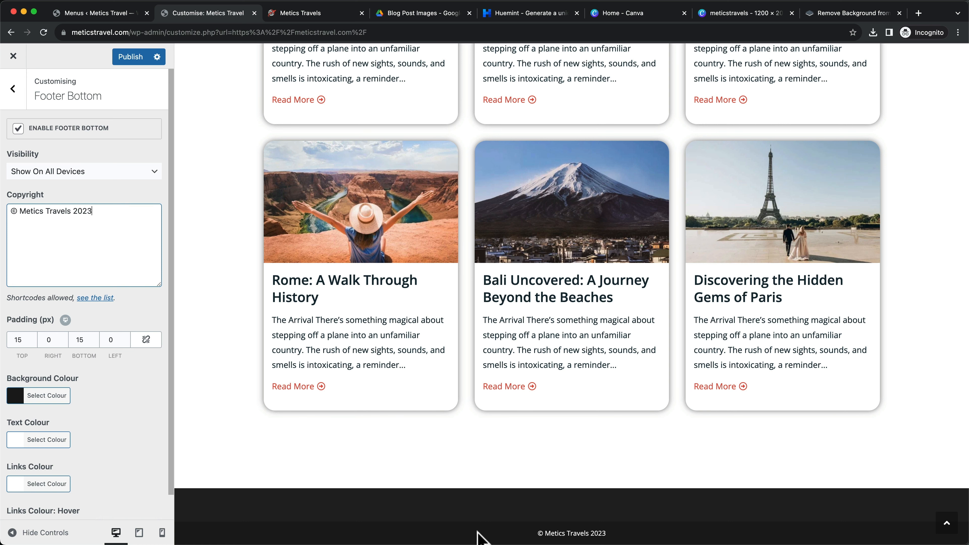
Copy #152A36 from Huemint and paste it as the Footer Bottom background colour
{"action": "left_click", "coordinate": [524, 15]}
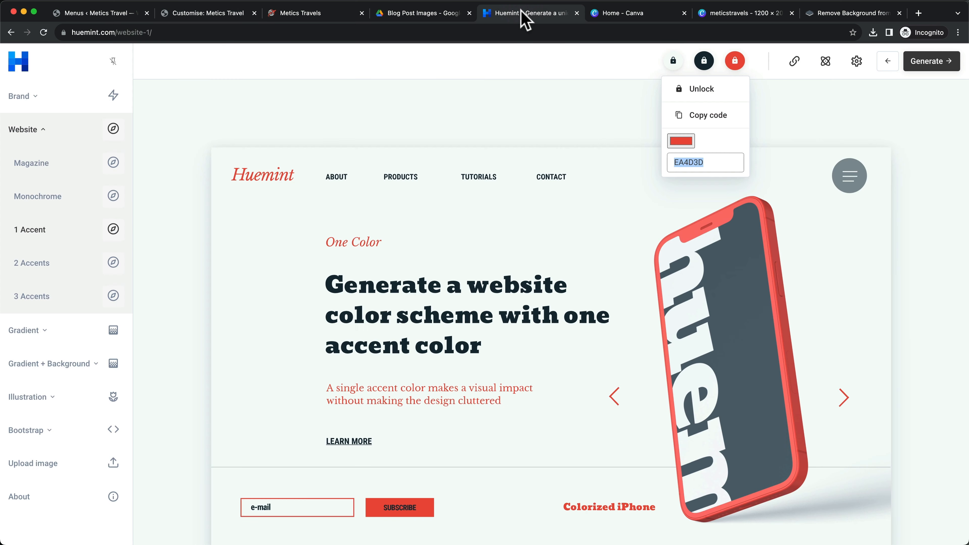
{"action": "left_click", "coordinate": [705, 60]}
{"action": "left_click_drag", "start_coordinate": [679, 162], "coordinate": [649, 164]}
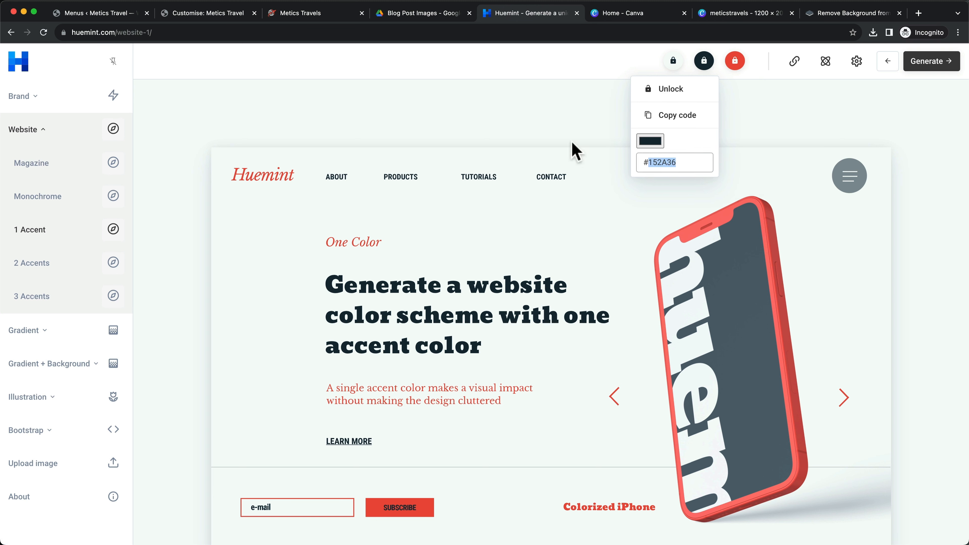
{"action": "left_click", "coordinate": [193, 17]}
{"action": "scroll", "coordinate": [107, 420], "scroll_direction": "down", "scroll_amount": 1}
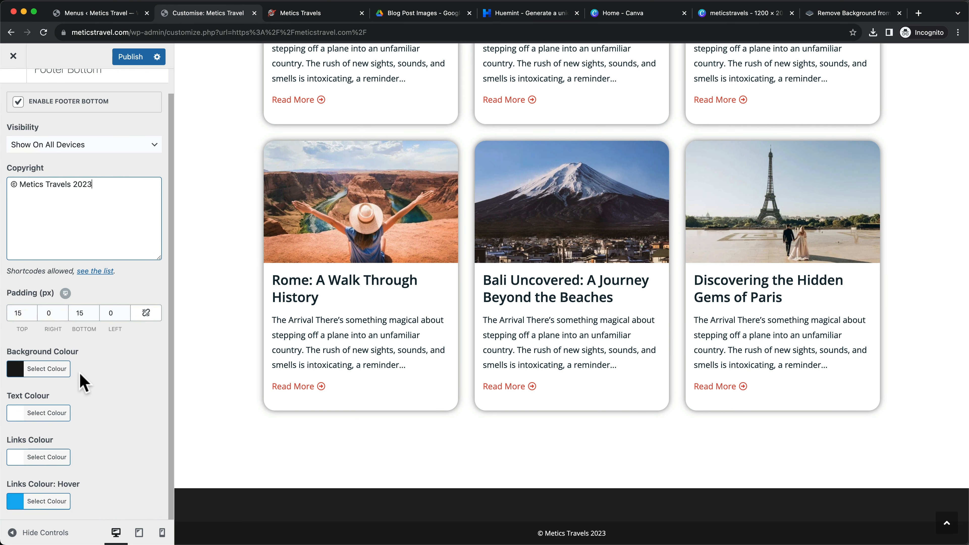
{"action": "left_click", "coordinate": [26, 377]}
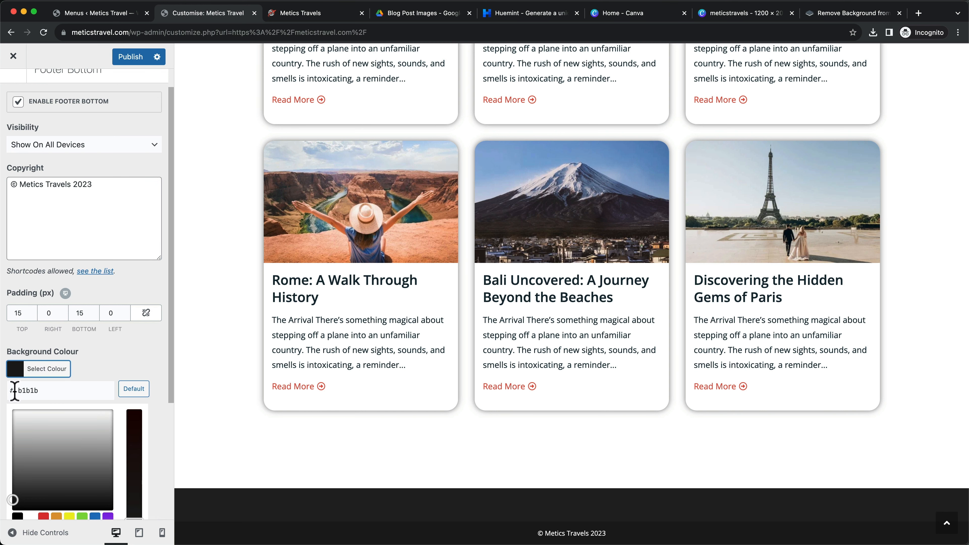
{"action": "left_click_drag", "start_coordinate": [14, 391], "coordinate": [43, 390]}
{"action": "key", "text": "ctrl+v"}
{"action": "left_click", "coordinate": [117, 367]}
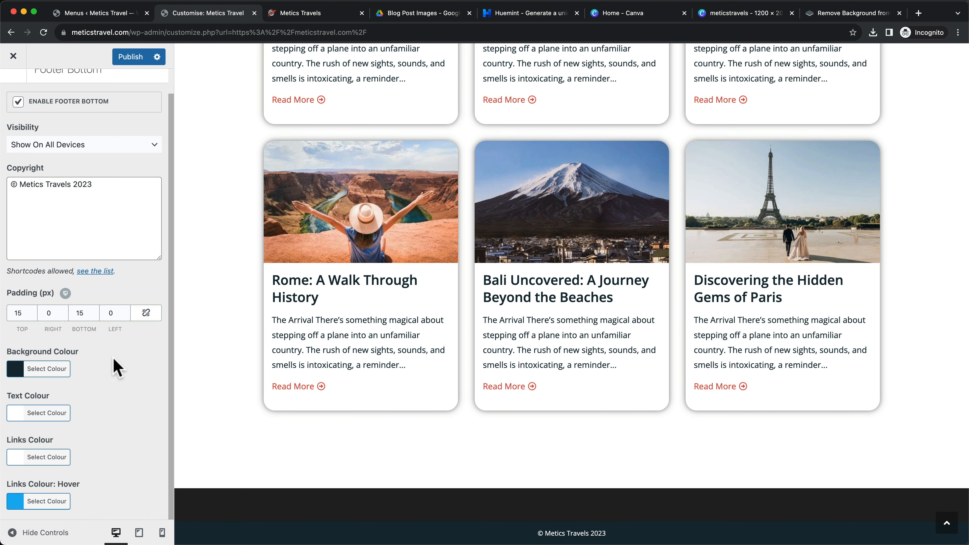
Set the Footer Bottom text colour to white at 60% opacity
{"action": "left_click", "coordinate": [16, 417]}
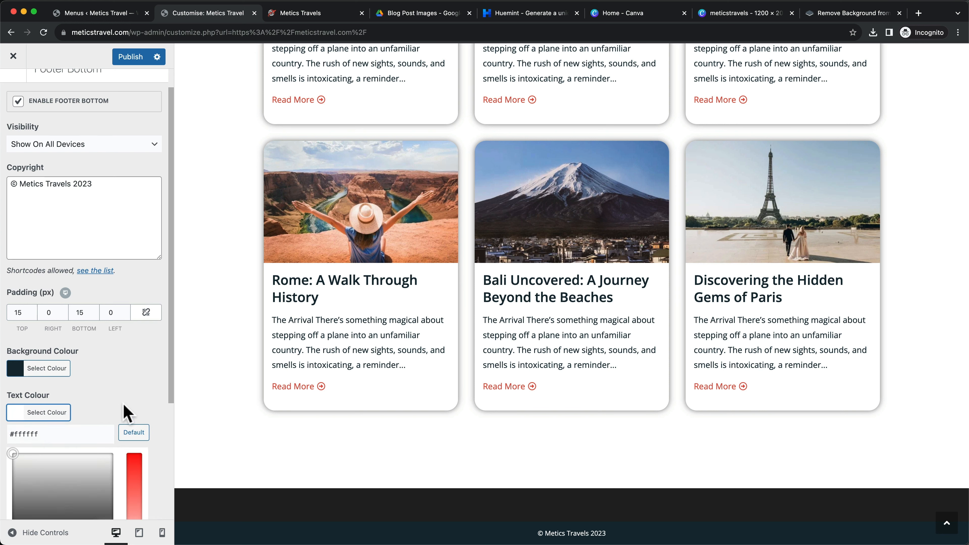
{"action": "scroll", "coordinate": [124, 412], "scroll_direction": "down", "scroll_amount": 5}
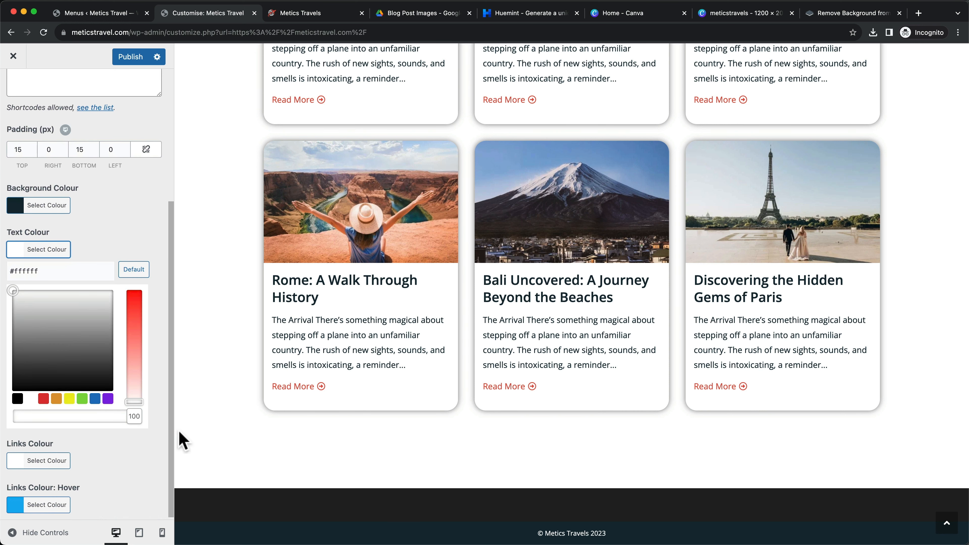
{"action": "left_click_drag", "start_coordinate": [134, 417], "coordinate": [87, 420]}
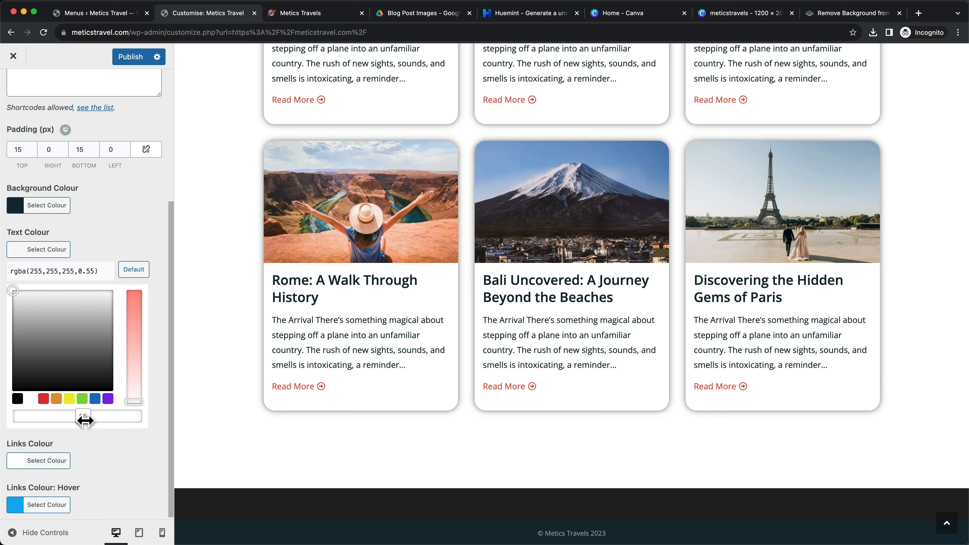
{"action": "left_click_drag", "start_coordinate": [92, 420], "coordinate": [108, 416]}
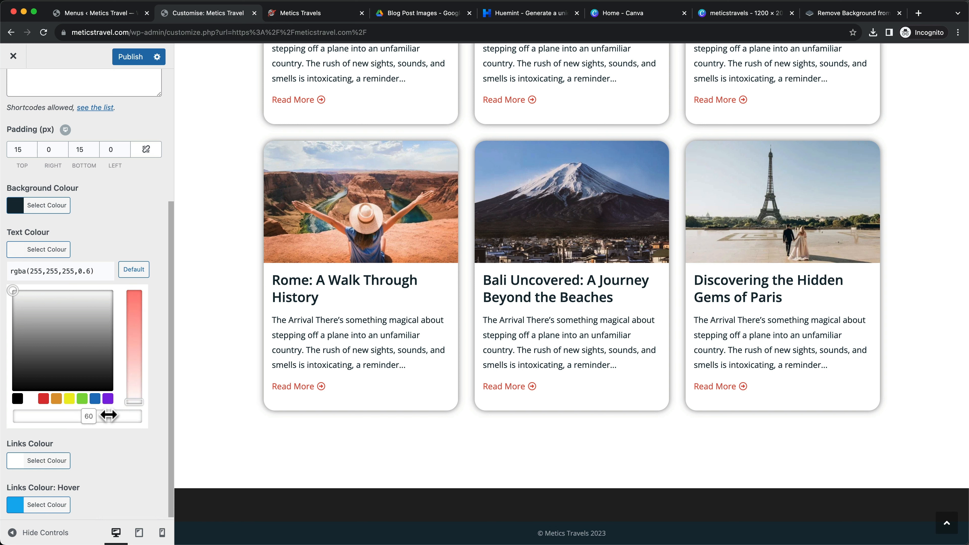
{"action": "left_click", "coordinate": [125, 231]}
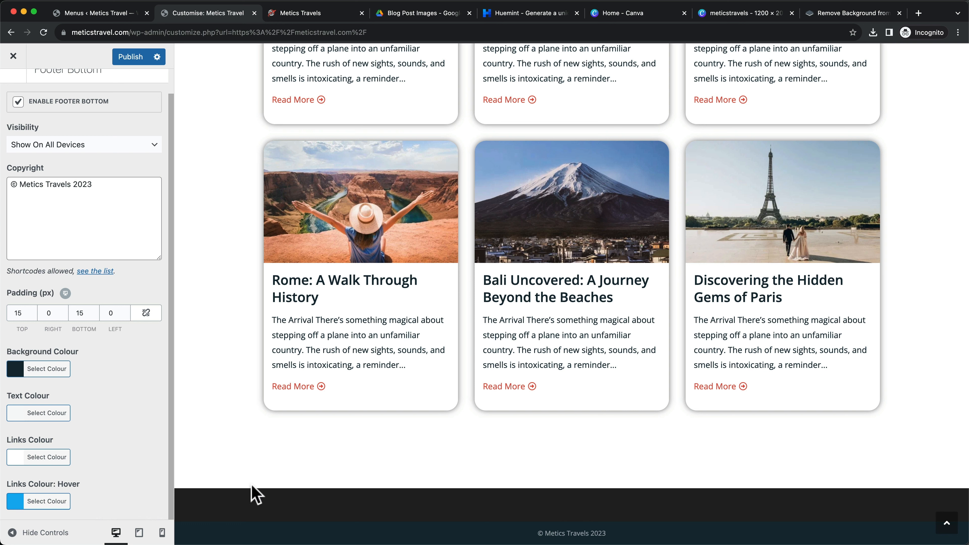
Publish the footer bottom changes, then reduce the Footer Widgets columns from 4 to 2
{"action": "scroll", "coordinate": [143, 462], "scroll_direction": "up", "scroll_amount": 2}
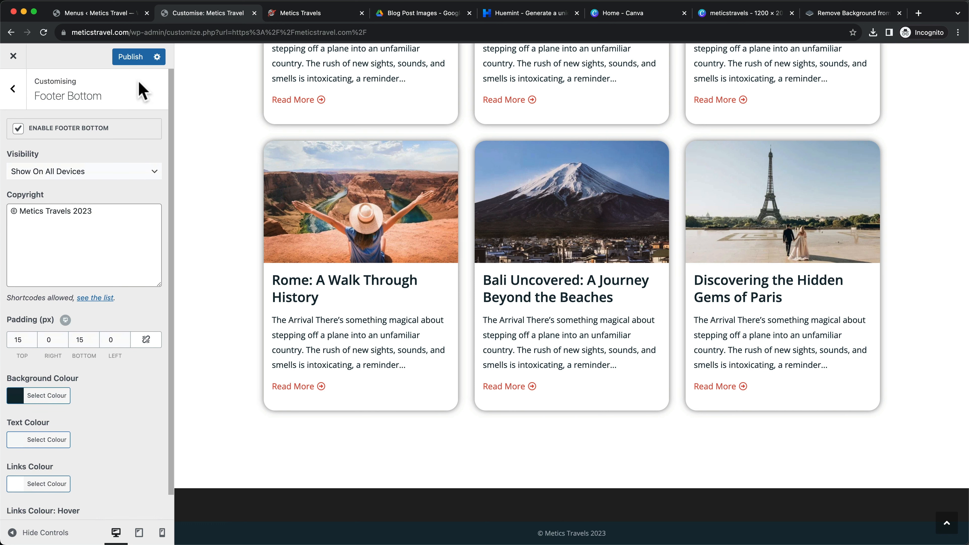
{"action": "left_click", "coordinate": [130, 57]}
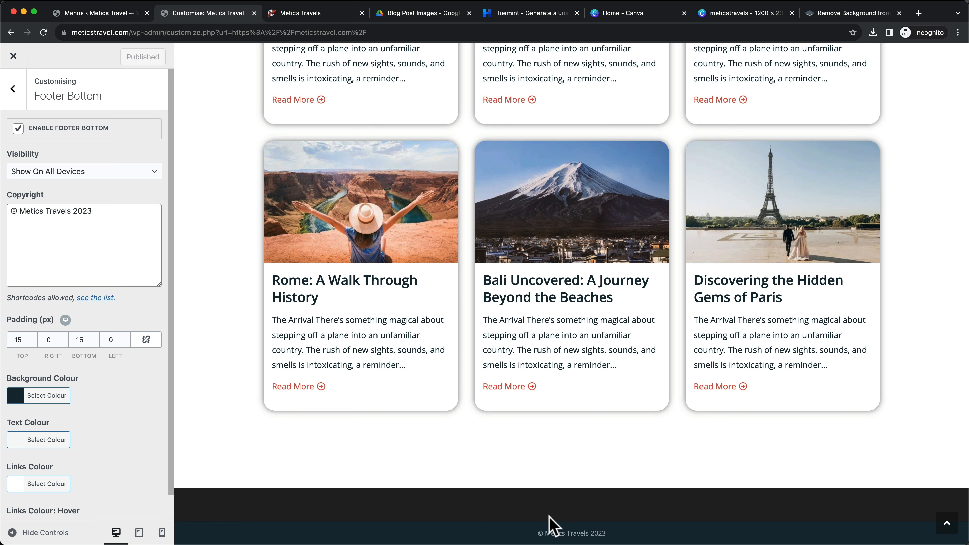
{"action": "left_click", "coordinate": [11, 91]}
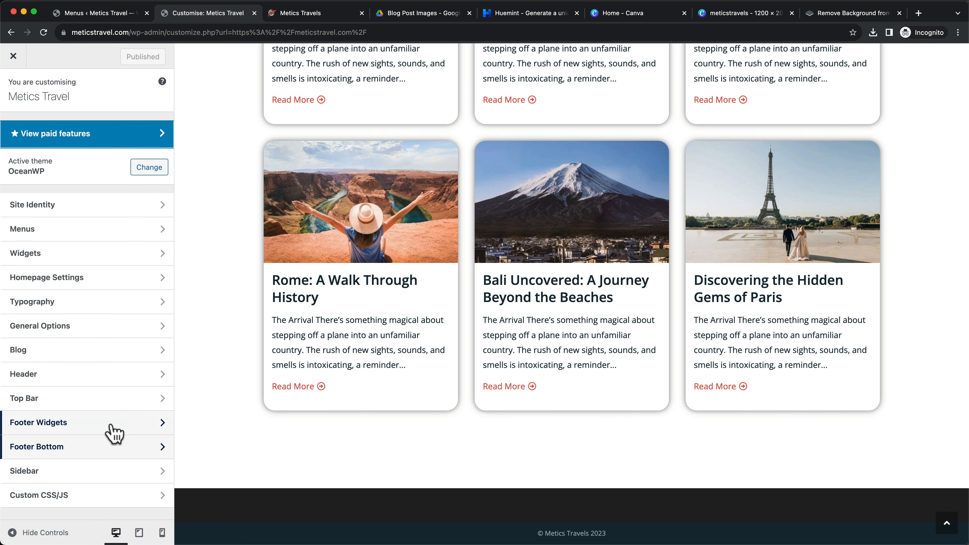
{"action": "left_click", "coordinate": [91, 432]}
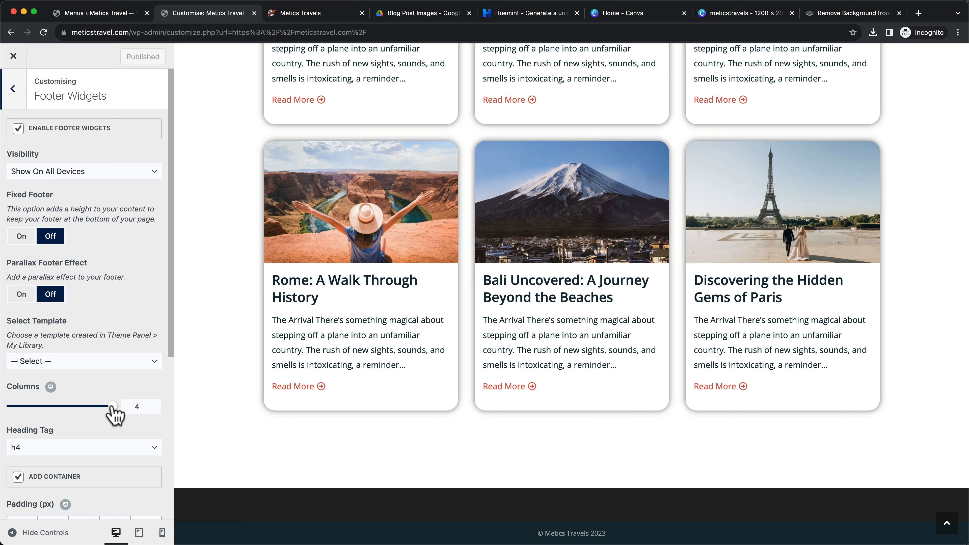
{"action": "left_click_drag", "start_coordinate": [112, 406], "coordinate": [48, 407]}
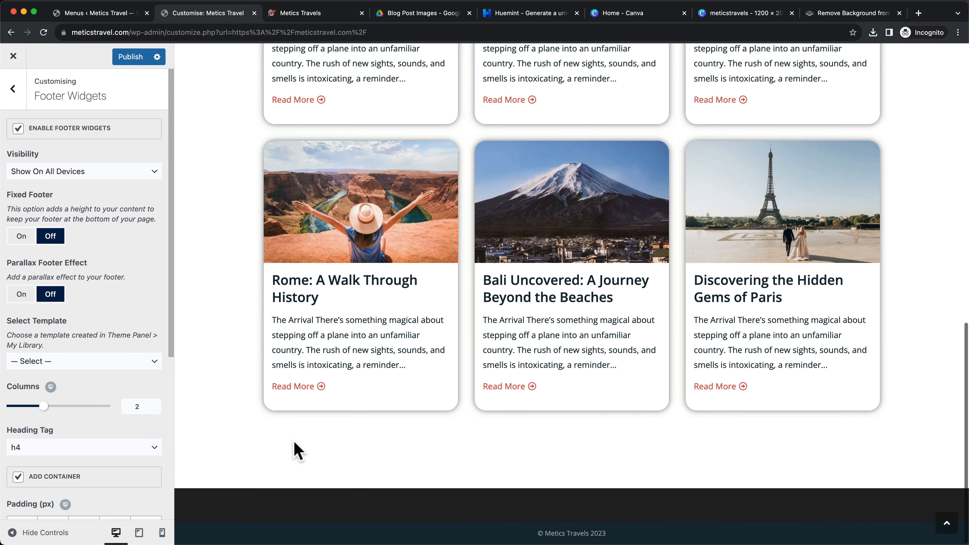
Give the footer widgets a #152a36 background colour and white text
{"action": "scroll", "coordinate": [157, 449], "scroll_direction": "down", "scroll_amount": 2}
{"action": "scroll", "coordinate": [153, 446], "scroll_direction": "down", "scroll_amount": 5}
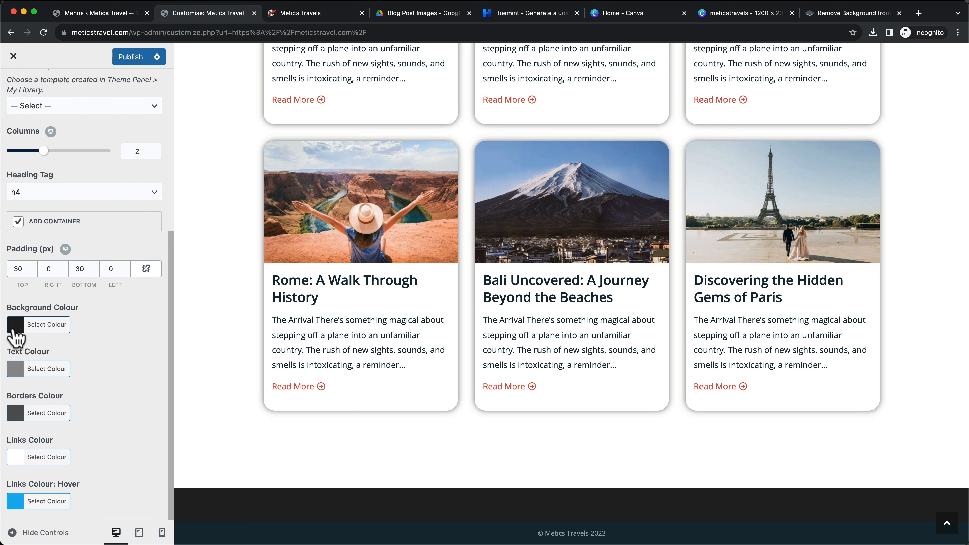
{"action": "left_click", "coordinate": [23, 330]}
{"action": "double_click", "coordinate": [18, 346]}
{"action": "type", "text": "152a36"}
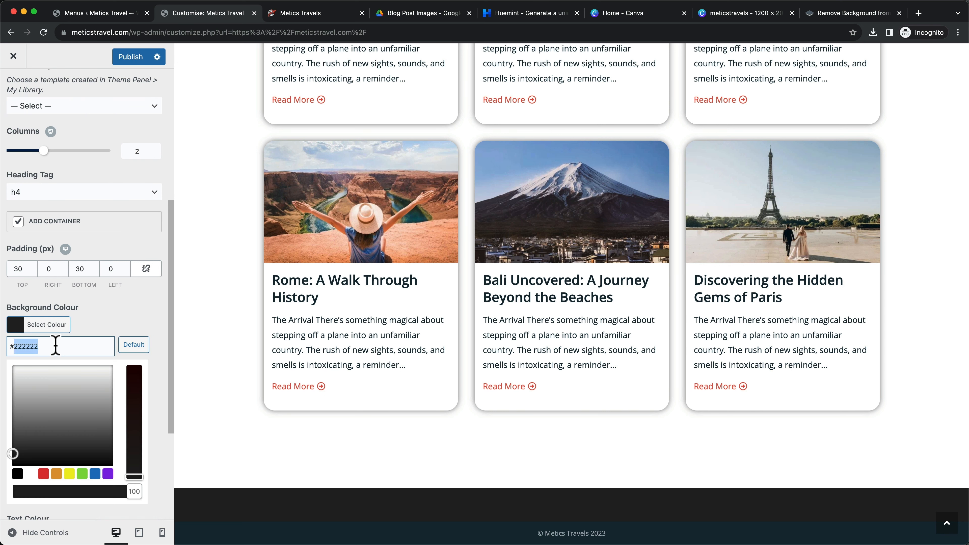
{"action": "left_click", "coordinate": [121, 324]}
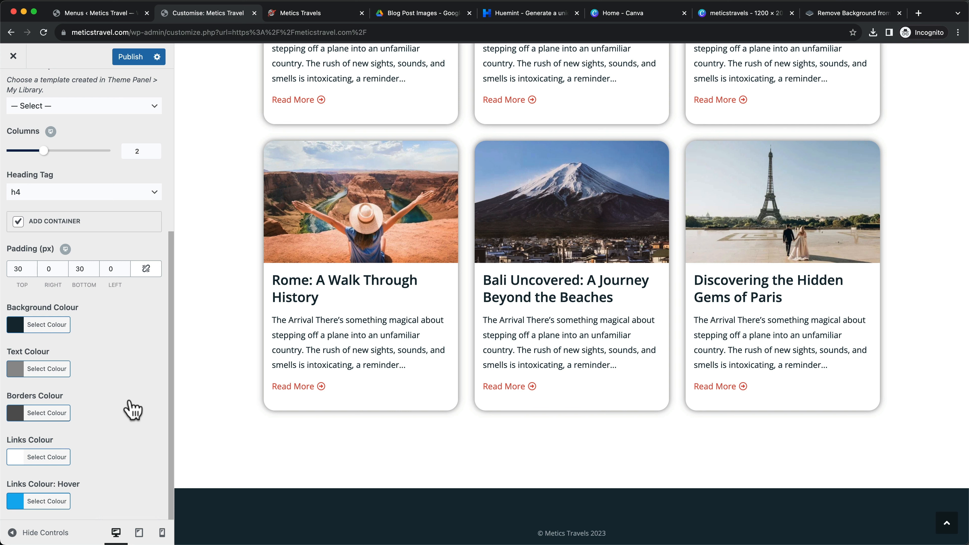
{"action": "left_click", "coordinate": [16, 372]}
{"action": "left_click_drag", "start_coordinate": [30, 423], "coordinate": [7, 401]}
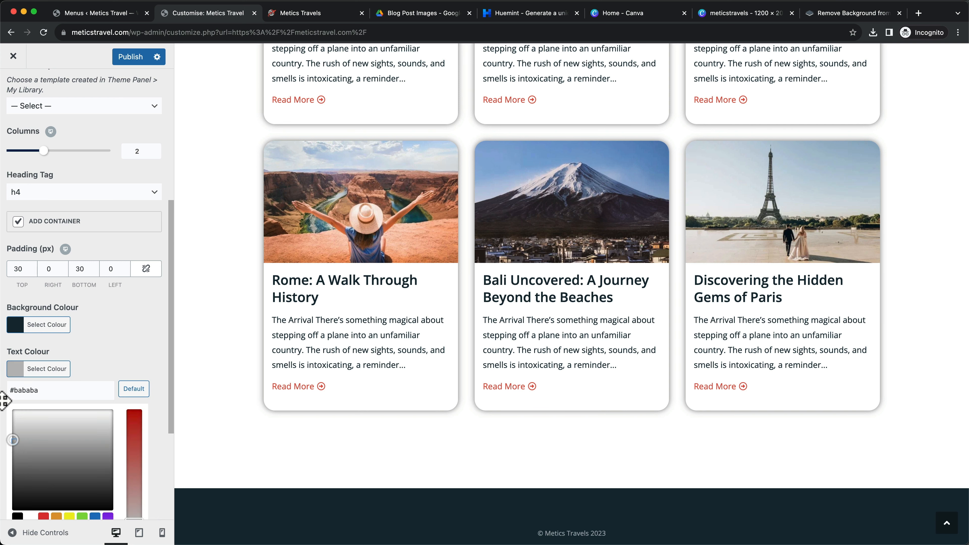
{"action": "left_click", "coordinate": [128, 390]}
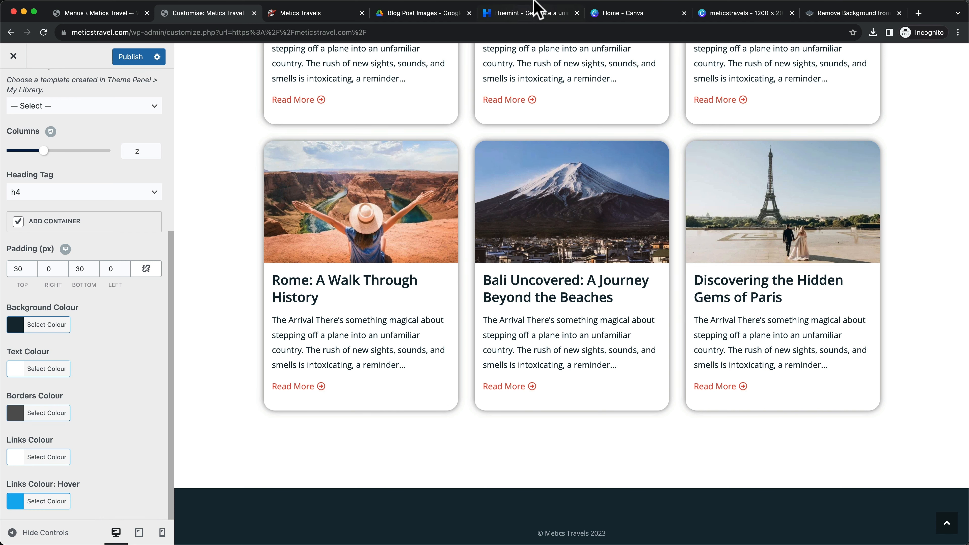
Copy the red accent #ea4d3d from Huemint and set it as the footer widgets link hover colour
{"action": "left_click", "coordinate": [535, 12]}
{"action": "left_click", "coordinate": [734, 61]}
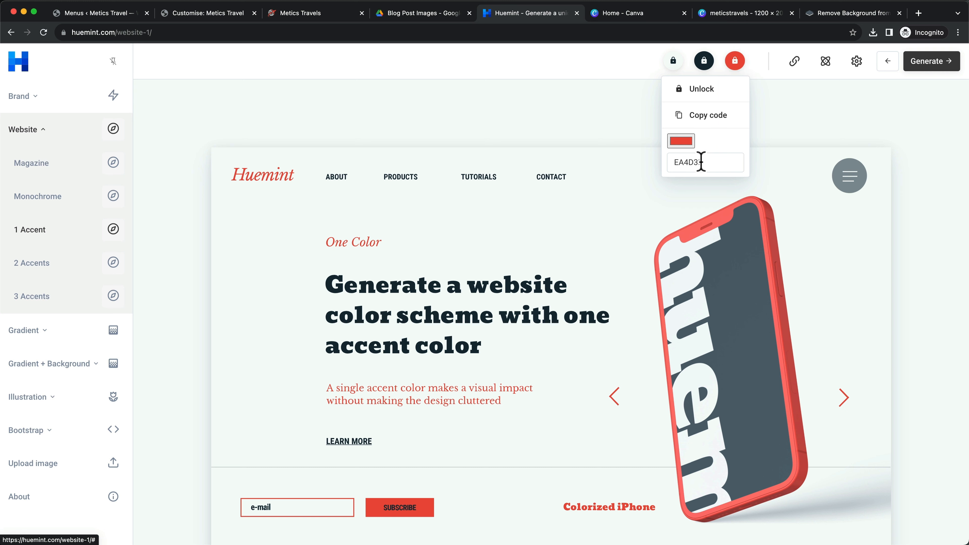
{"action": "mouse_move", "coordinate": [699, 161]}
{"action": "left_mouse_down"}
{"action": "mouse_move", "coordinate": [667, 169]}
{"action": "mouse_move", "coordinate": [716, 162]}
{"action": "left_mouse_up"}
{"action": "left_click", "coordinate": [732, 61]}
{"action": "left_click", "coordinate": [288, 14]}
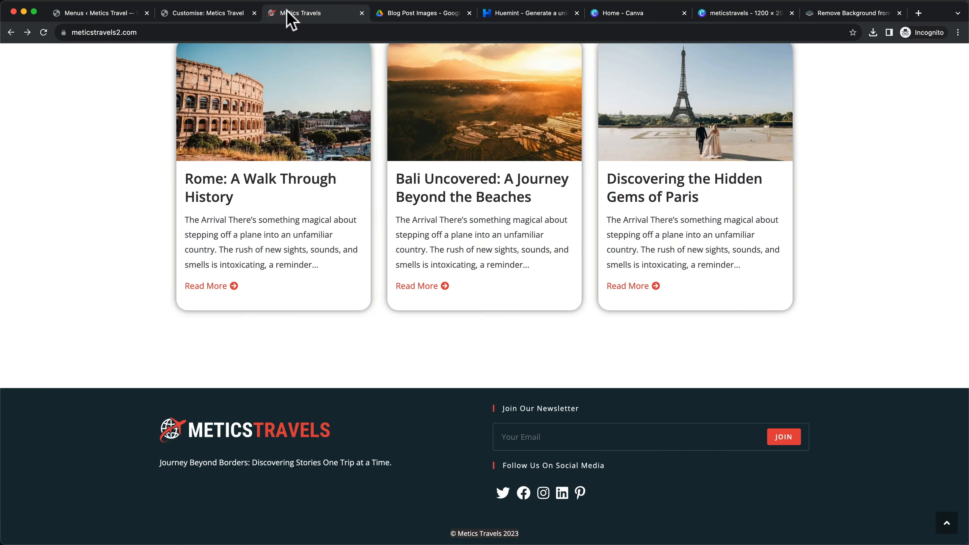
{"action": "left_click", "coordinate": [208, 13]}
{"action": "left_click", "coordinate": [46, 501]}
{"action": "scroll", "coordinate": [76, 459], "scroll_direction": "down", "scroll_amount": 3}
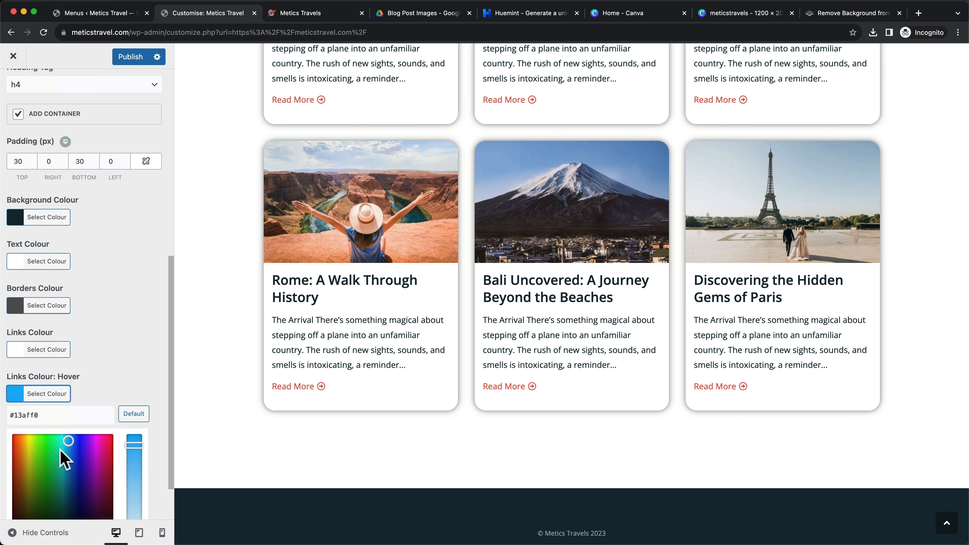
{"action": "left_click_drag", "start_coordinate": [15, 403], "coordinate": [44, 404]}
{"action": "type", "text": "ea4d3d"}
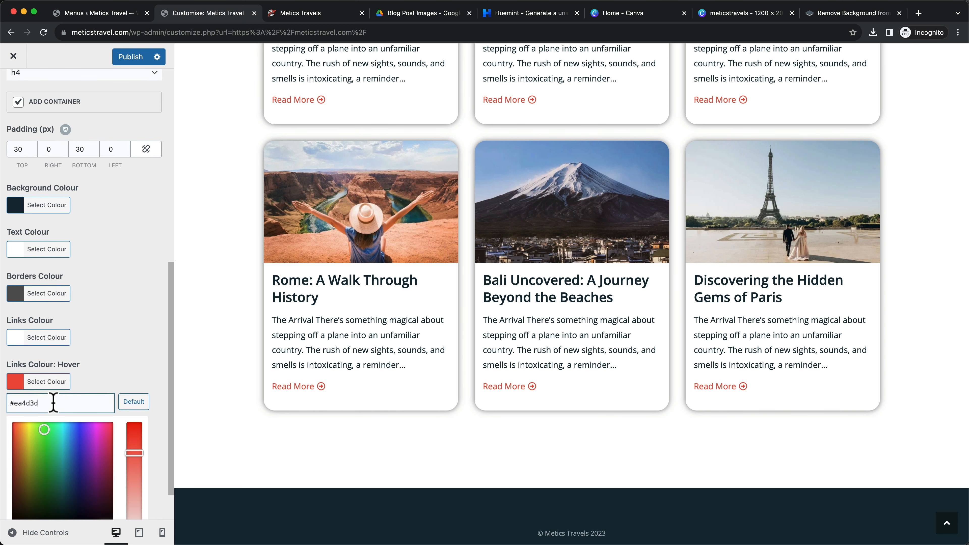
{"action": "left_click", "coordinate": [132, 384]}
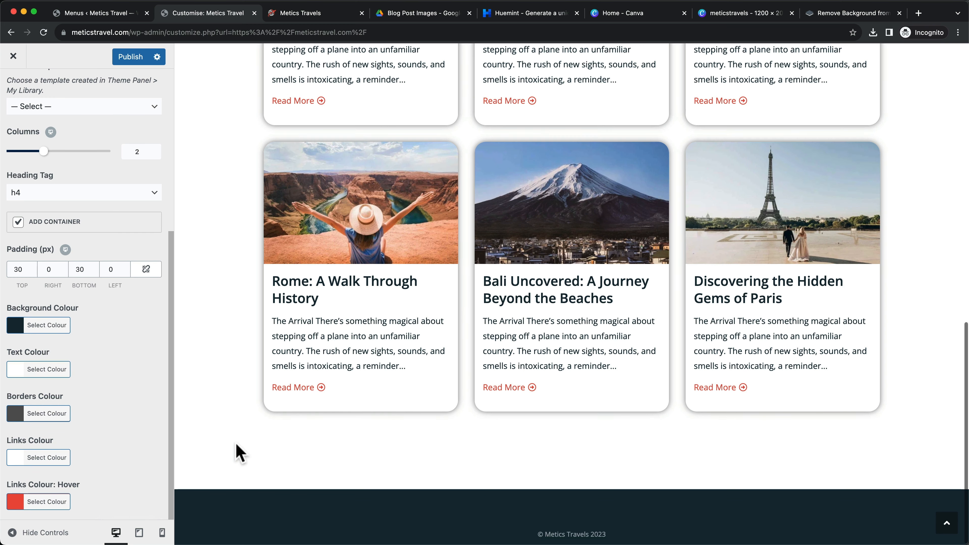
Publish the footer widget settings and return to the main Customizer sections
{"action": "left_click", "coordinate": [131, 57]}
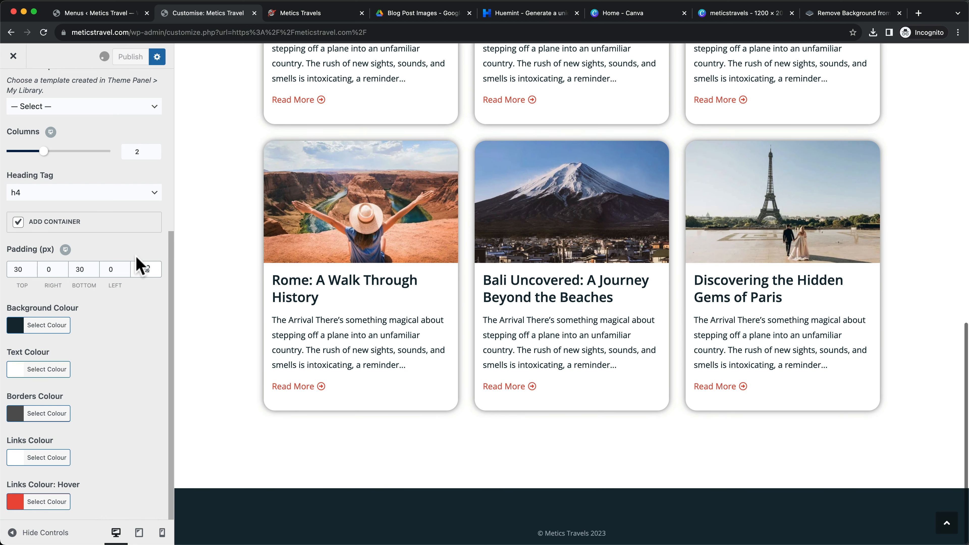
{"action": "scroll", "coordinate": [141, 294], "scroll_direction": "up", "scroll_amount": 5}
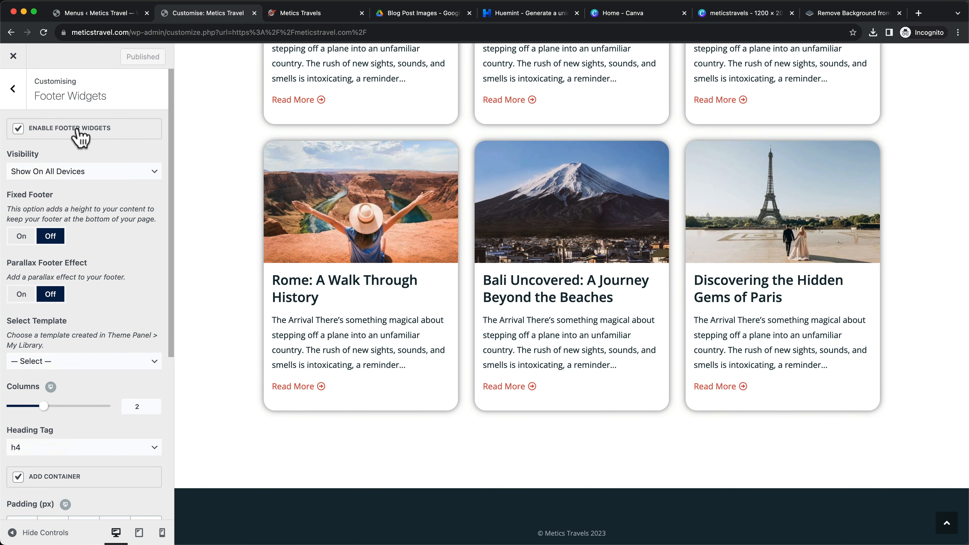
{"action": "left_click", "coordinate": [13, 94]}
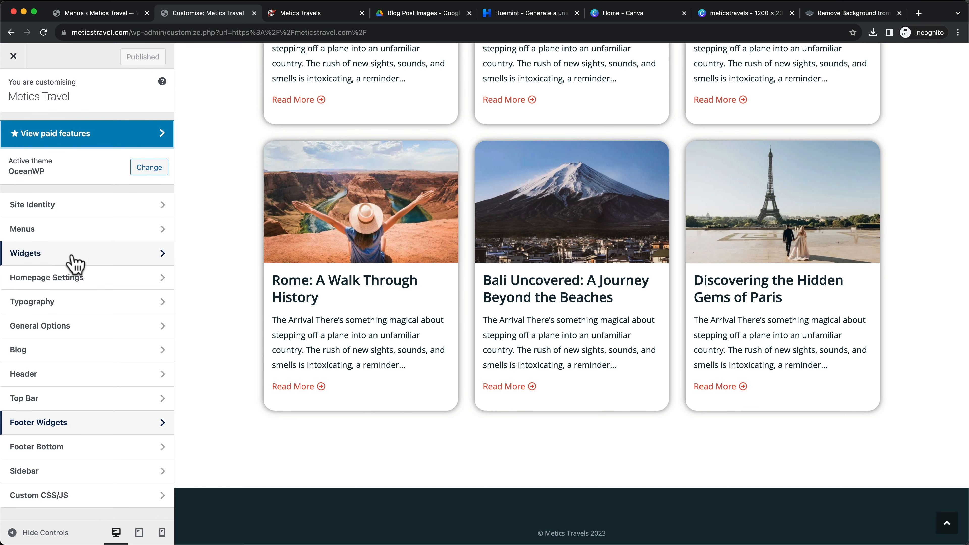
Add an Image block to Footer 1 with the 2.png METICSTRAVELS logo from the Media Library
{"action": "left_click", "coordinate": [76, 263]}
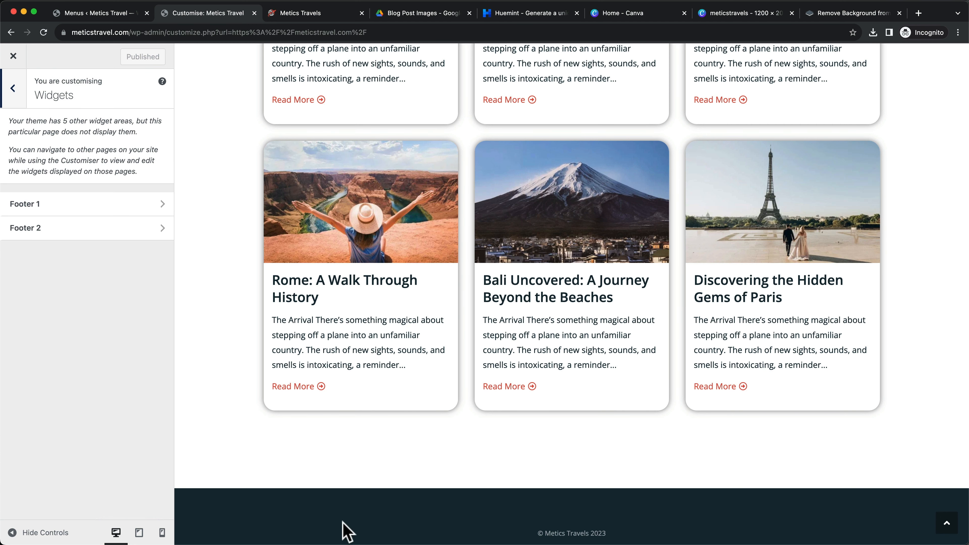
{"action": "left_click", "coordinate": [132, 208]}
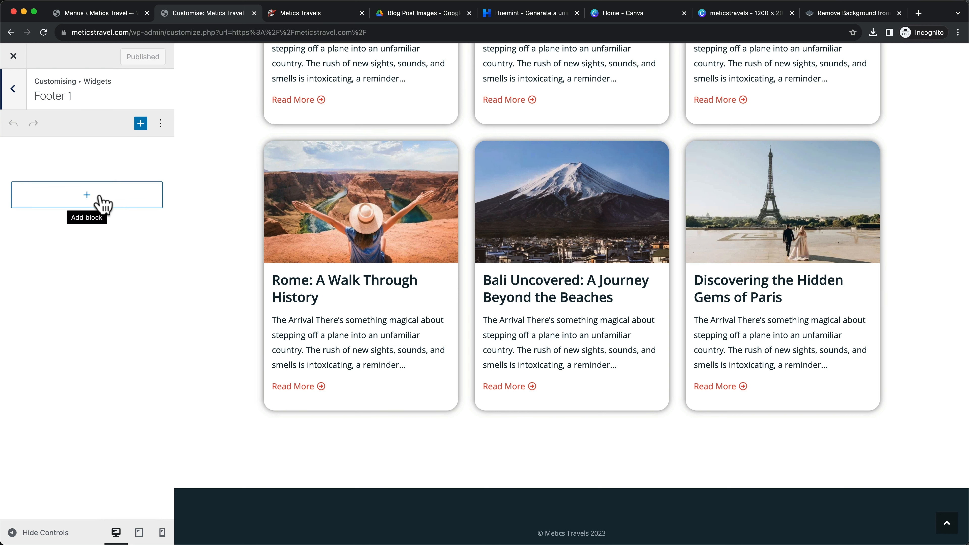
{"action": "left_click", "coordinate": [88, 200]}
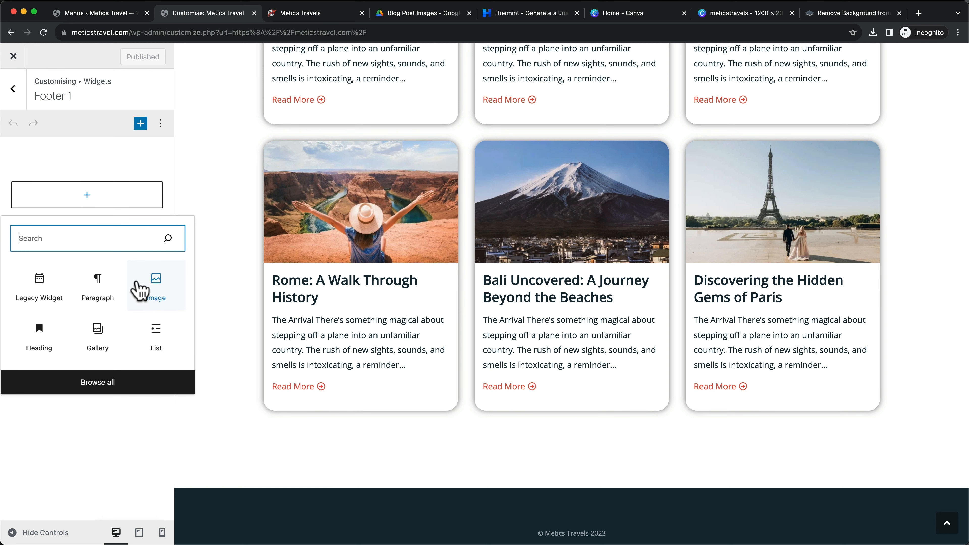
{"action": "left_click", "coordinate": [158, 294]}
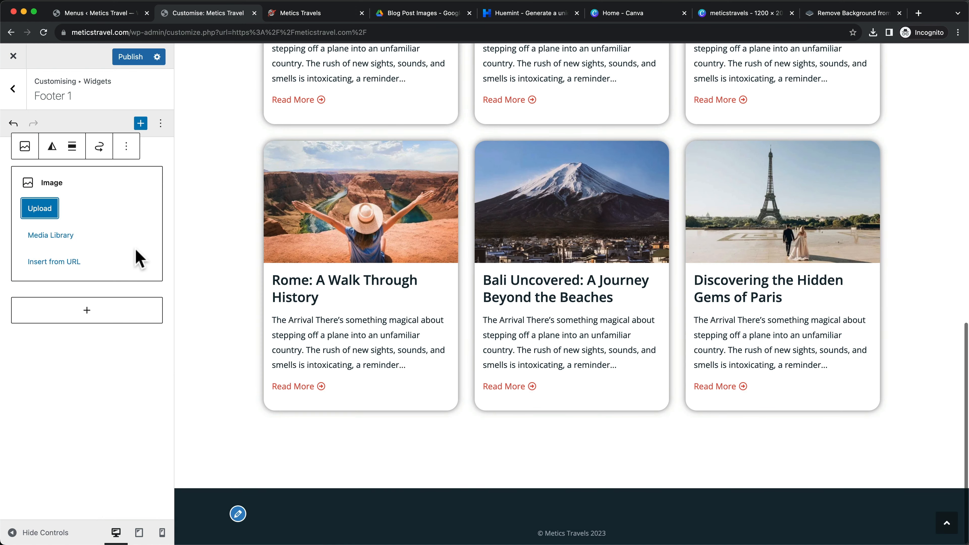
{"action": "left_click", "coordinate": [50, 235]}
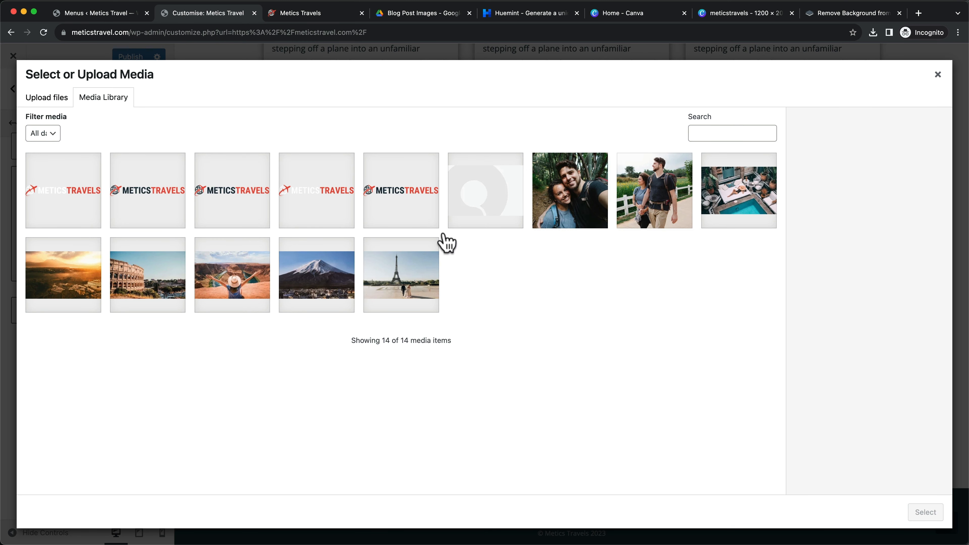
{"action": "left_click", "coordinate": [320, 203]}
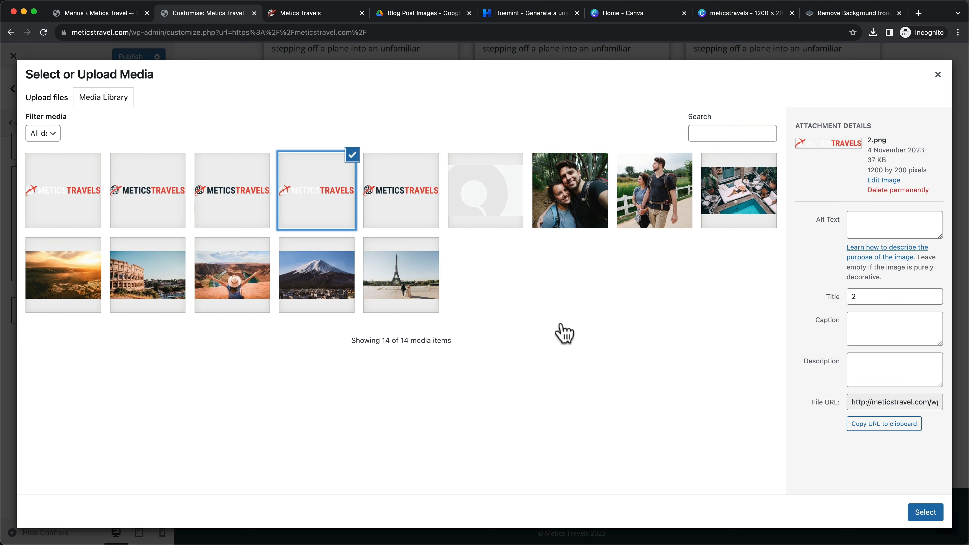
{"action": "left_click", "coordinate": [932, 515]}
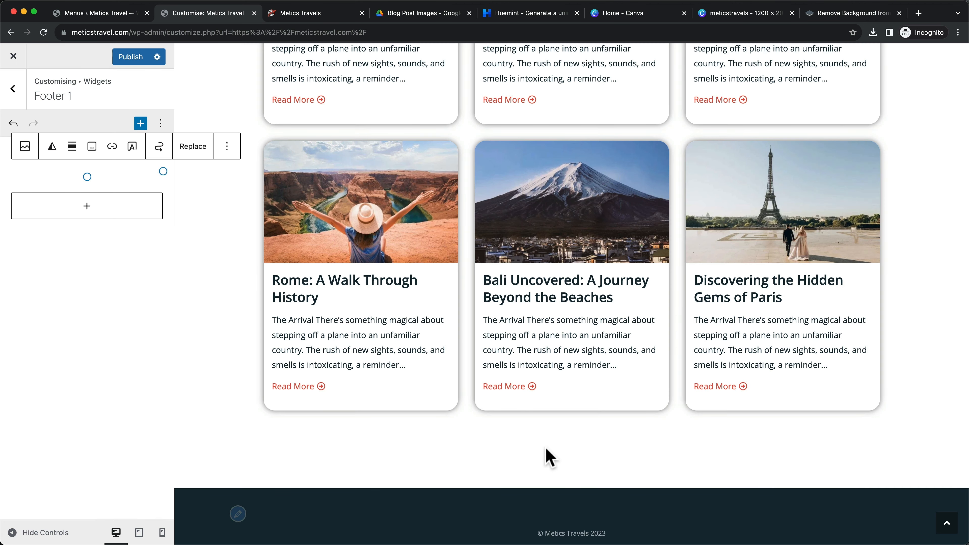
Shrink the Footer 1 logo and align it left
{"action": "scroll", "coordinate": [495, 483], "scroll_direction": "down", "scroll_amount": 2}
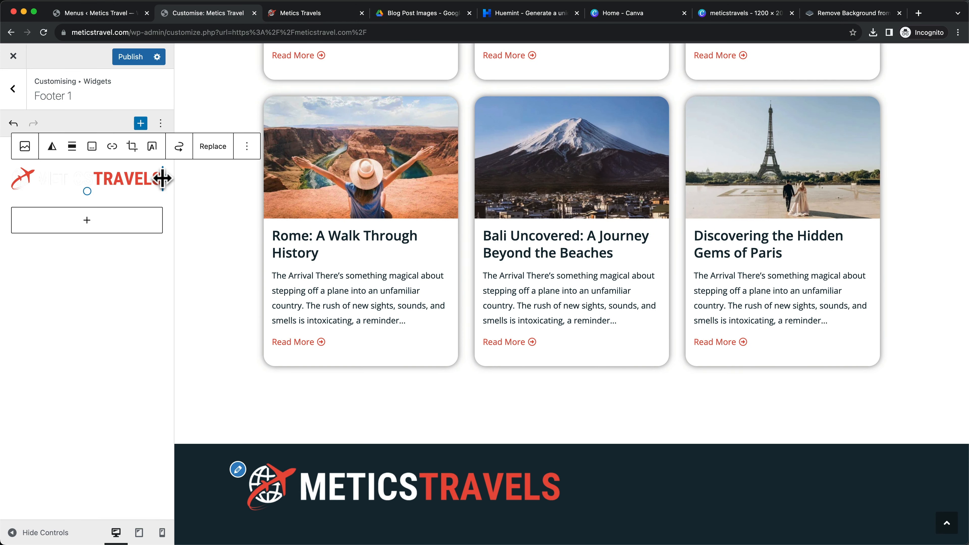
{"action": "mouse_move", "coordinate": [162, 179]}
{"action": "left_mouse_down"}
{"action": "mouse_move", "coordinate": [113, 179]}
{"action": "mouse_move", "coordinate": [163, 177]}
{"action": "left_mouse_up"}
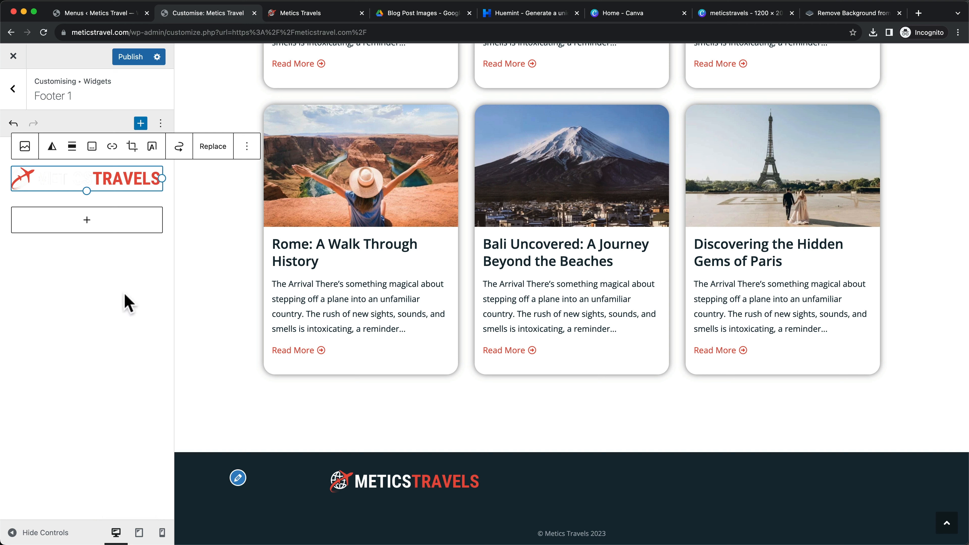
{"action": "left_click", "coordinate": [72, 148]}
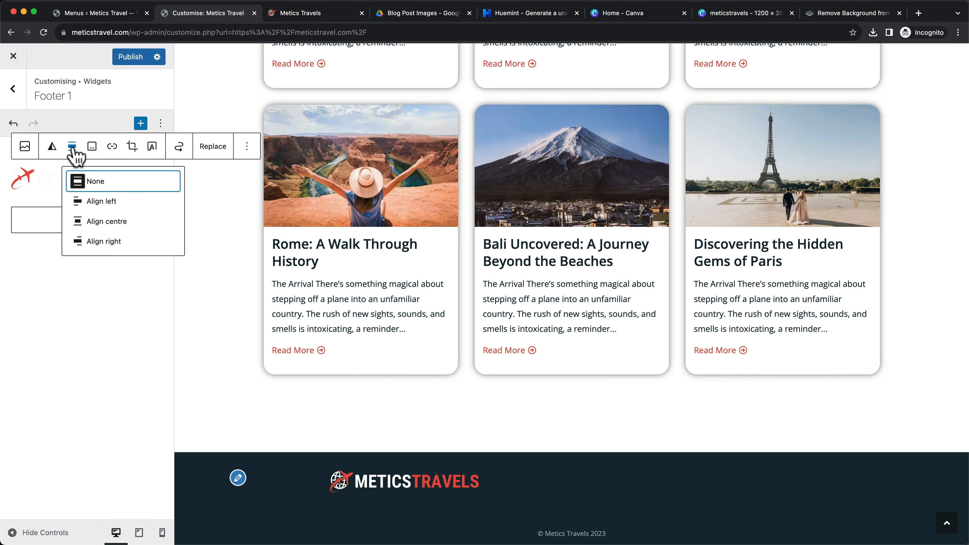
{"action": "left_click", "coordinate": [100, 204]}
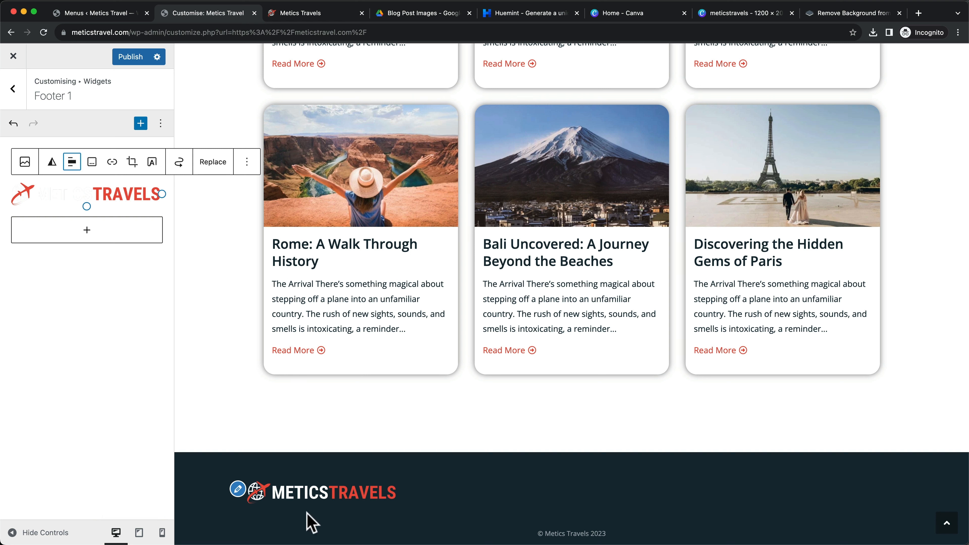
Add a paragraph under the logo with the live site's tagline 'Journey Beyond Borders: Discovering Stories One Trip at a Time.'
{"action": "left_click", "coordinate": [86, 231]}
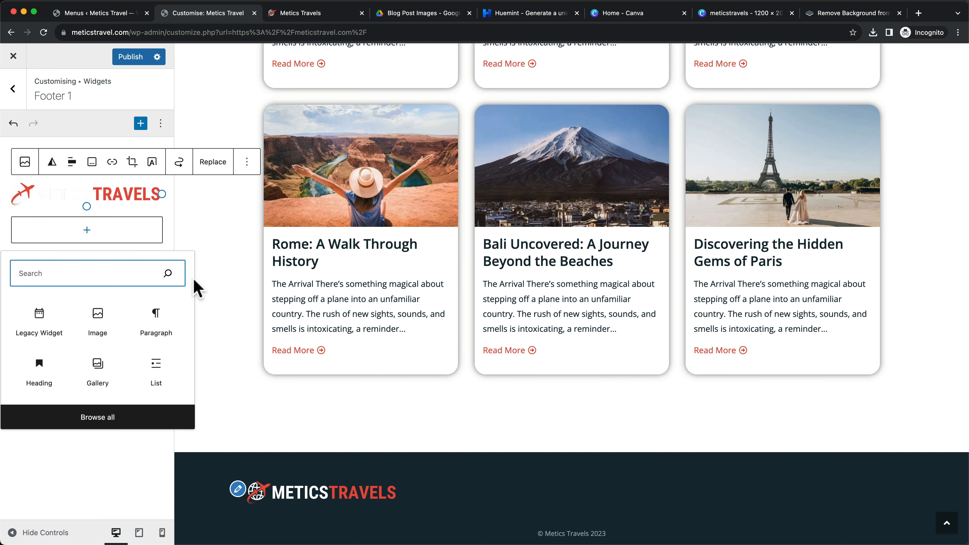
{"action": "left_click", "coordinate": [156, 327]}
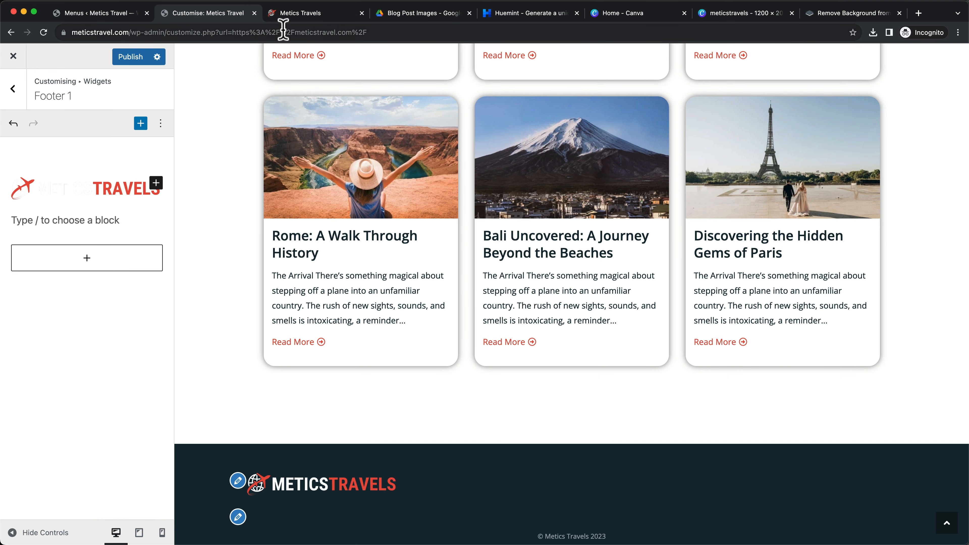
{"action": "left_click", "coordinate": [285, 14]}
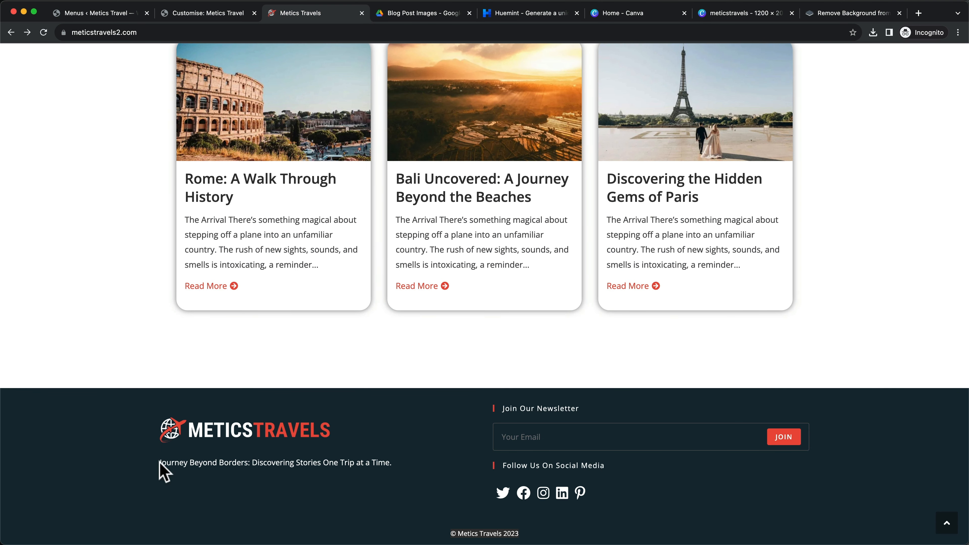
{"action": "left_click_drag", "start_coordinate": [160, 463], "coordinate": [380, 470]}
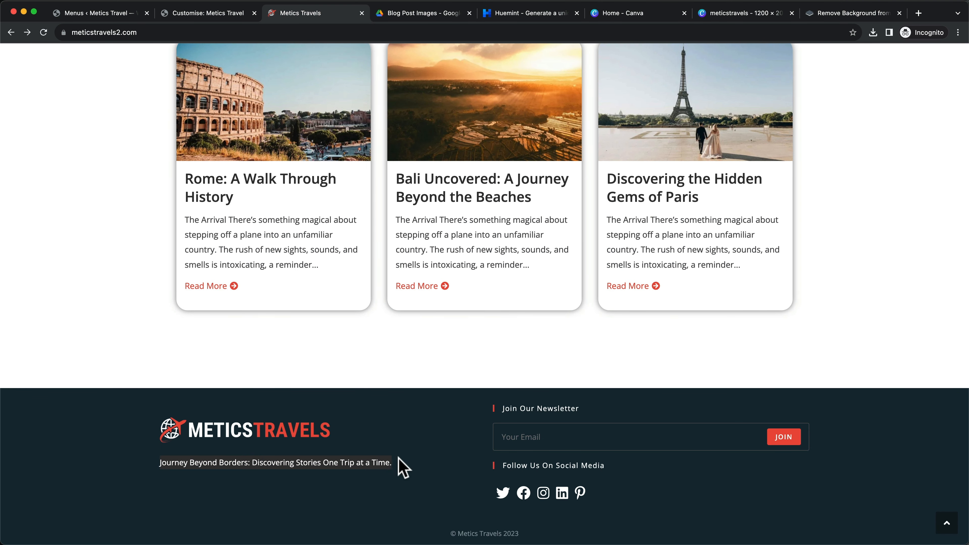
{"action": "left_click", "coordinate": [229, 13]}
{"action": "left_click", "coordinate": [40, 219]}
{"action": "type", "text": "Journey Beyond Borders: Discovering Stories One Trip at a Time."}
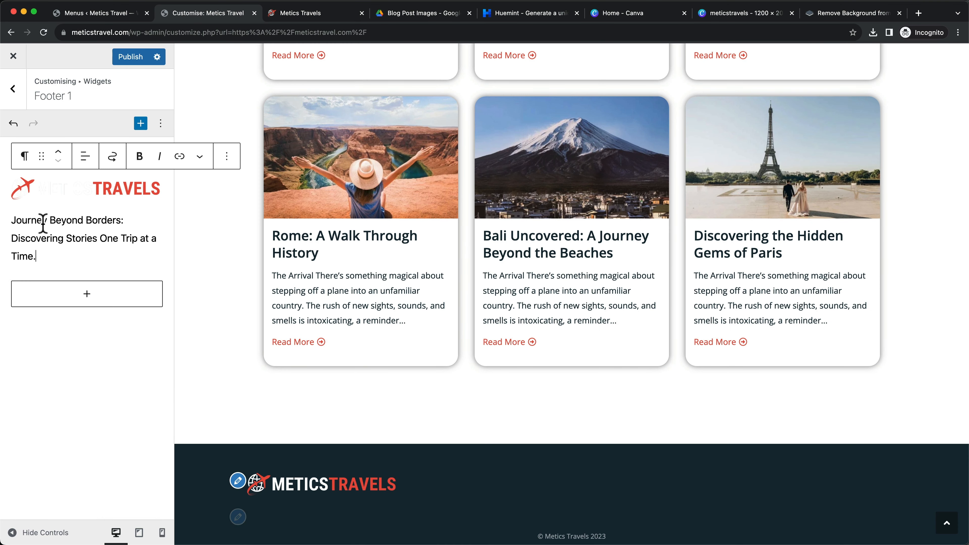
{"action": "scroll", "coordinate": [315, 472], "scroll_direction": "down", "scroll_amount": 2}
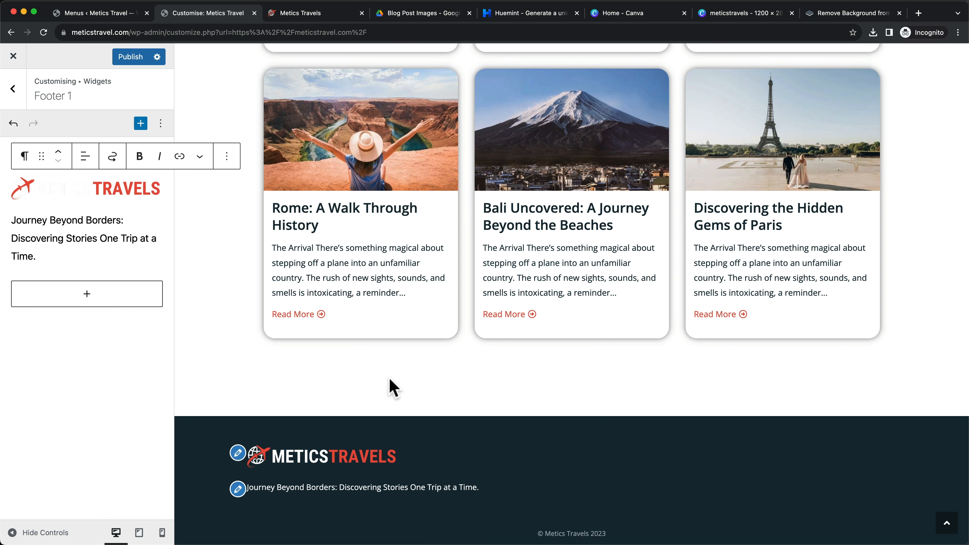
{"action": "left_click", "coordinate": [13, 89]}
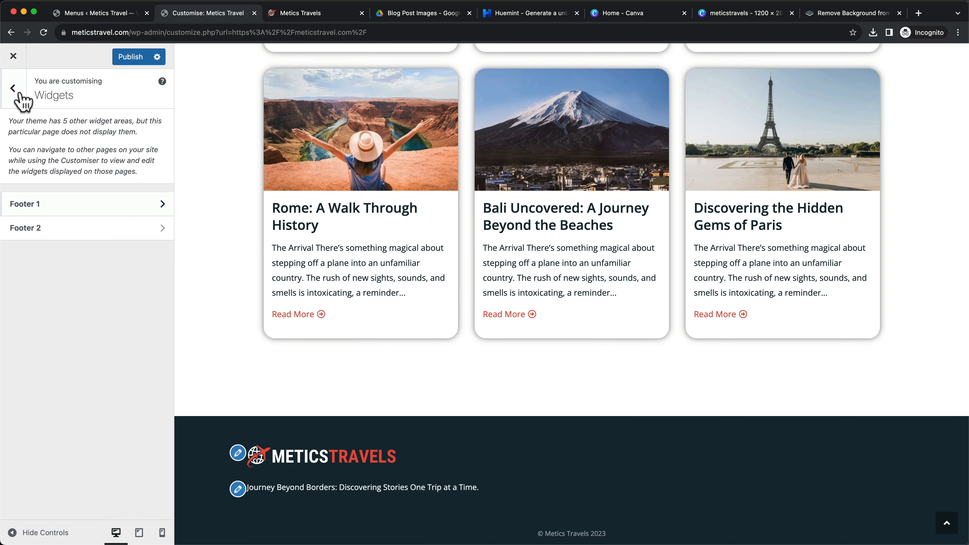
Add the MailChimp newsletter widget to the Footer 2 widget area
{"action": "left_click", "coordinate": [128, 236]}
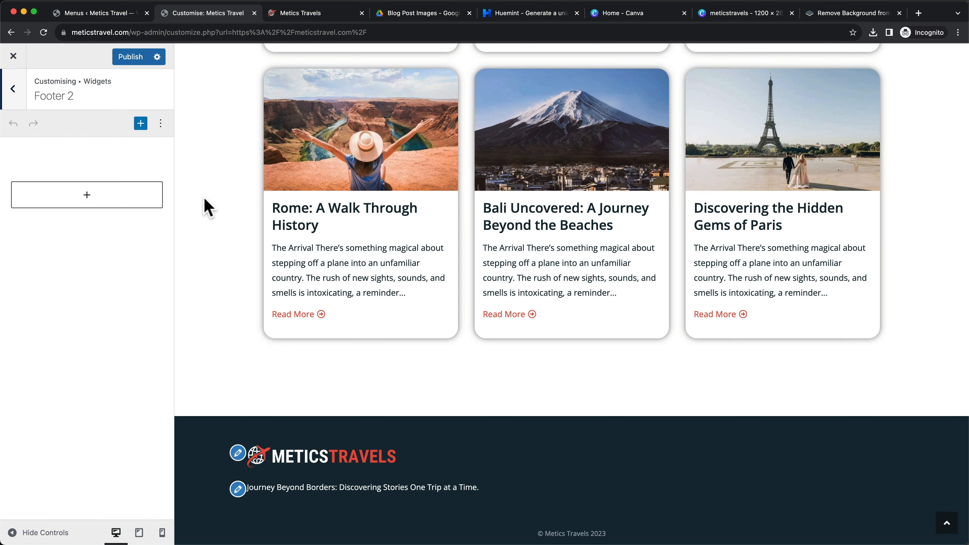
{"action": "left_click", "coordinate": [90, 206]}
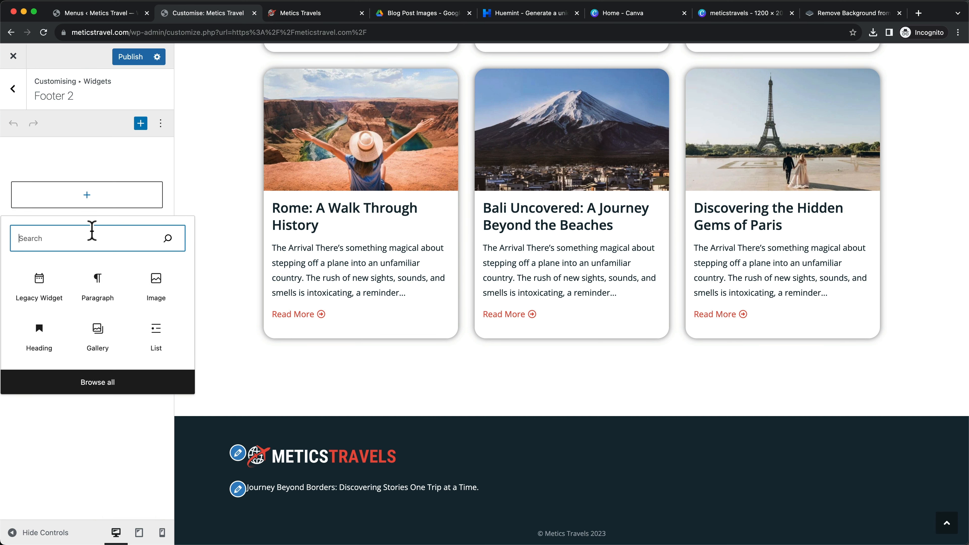
{"action": "type", "text": "mail"}
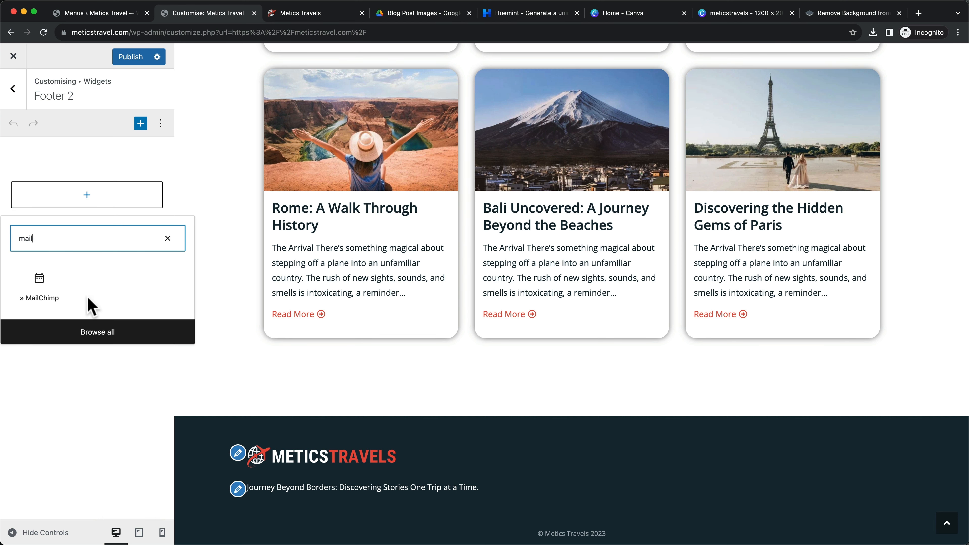
{"action": "left_click", "coordinate": [50, 299]}
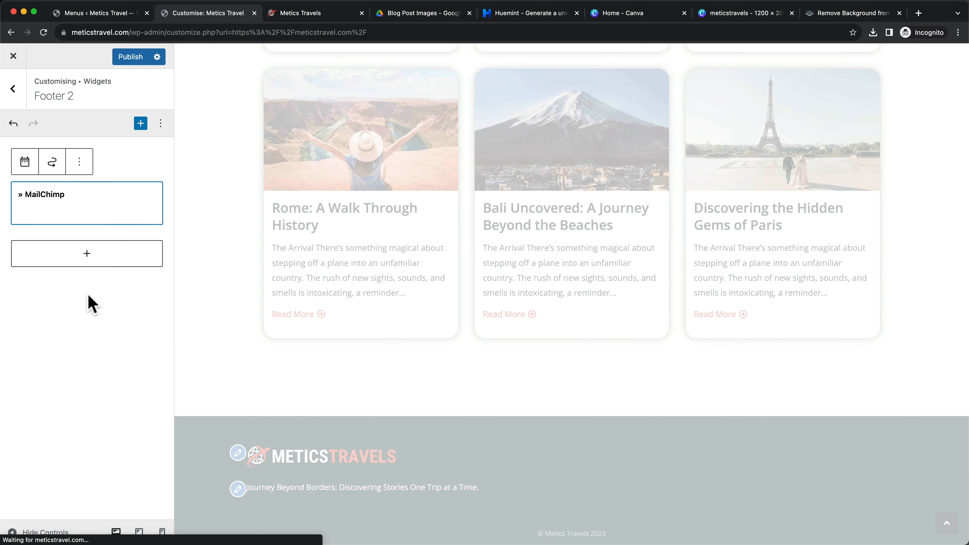
Retitle the form 'Join our Journey', remove the description and GDPR label, and set the button to Join
{"action": "scroll", "coordinate": [87, 292], "scroll_direction": "down", "scroll_amount": 1}
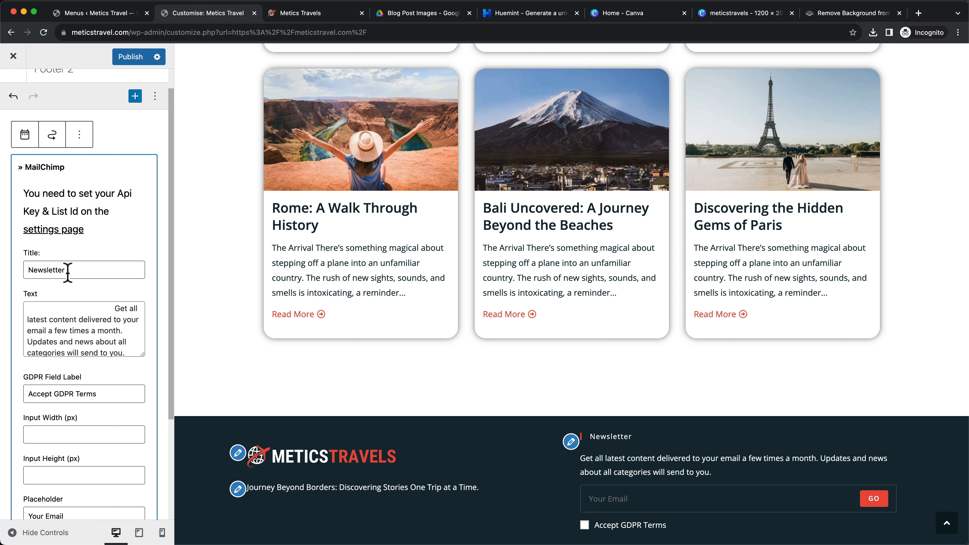
{"action": "left_click_drag", "start_coordinate": [67, 271], "coordinate": [35, 270]}
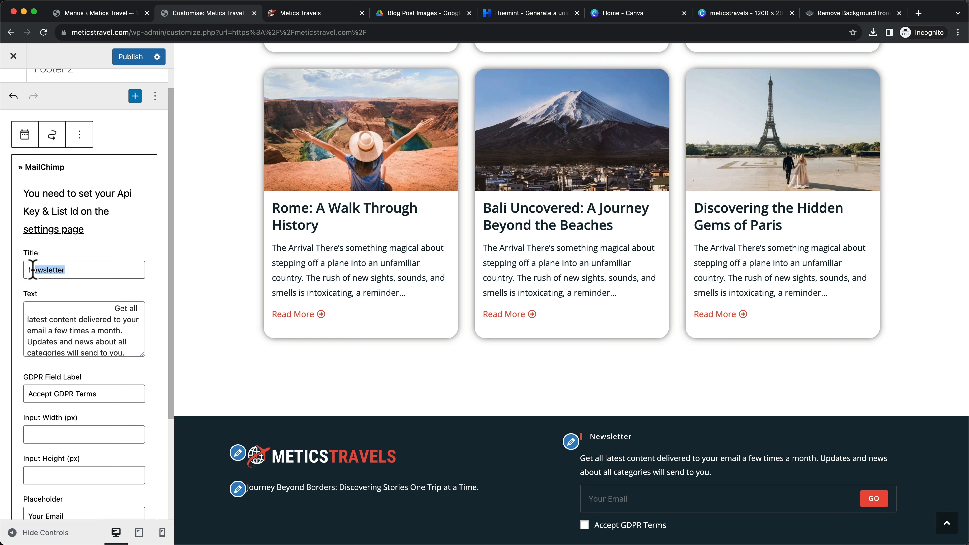
{"action": "type", "text": "Join our "}
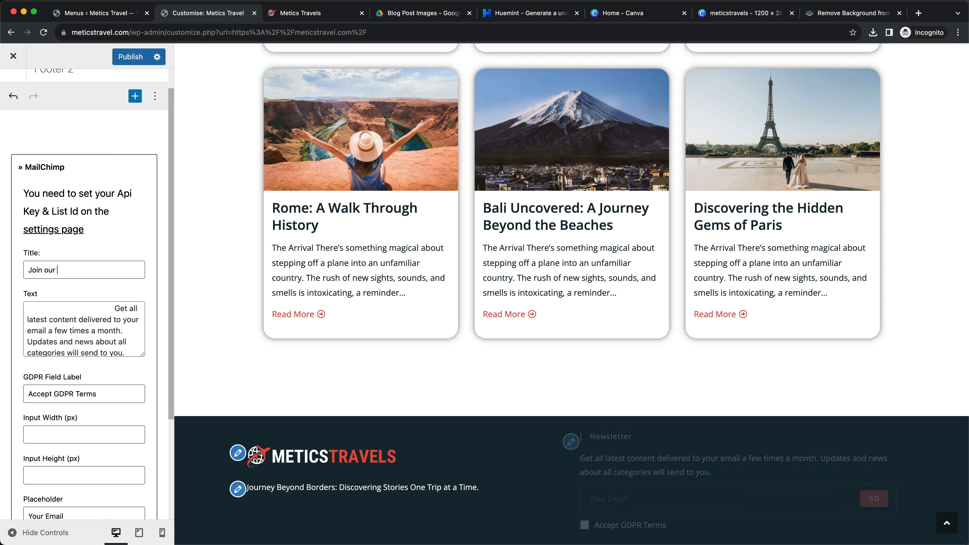
{"action": "type", "text": "Journey"}
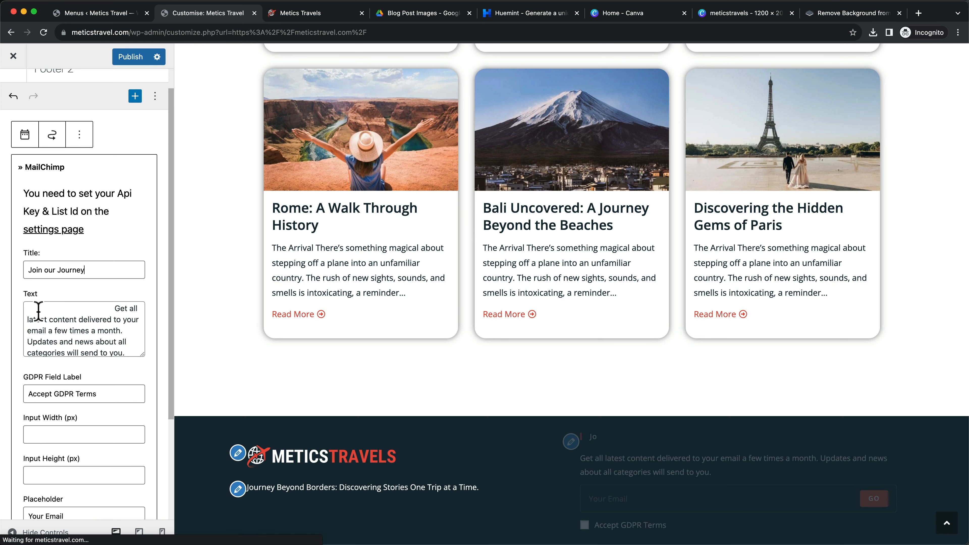
{"action": "left_click_drag", "start_coordinate": [30, 308], "coordinate": [160, 366]}
{"action": "key", "text": "BackSpace"}
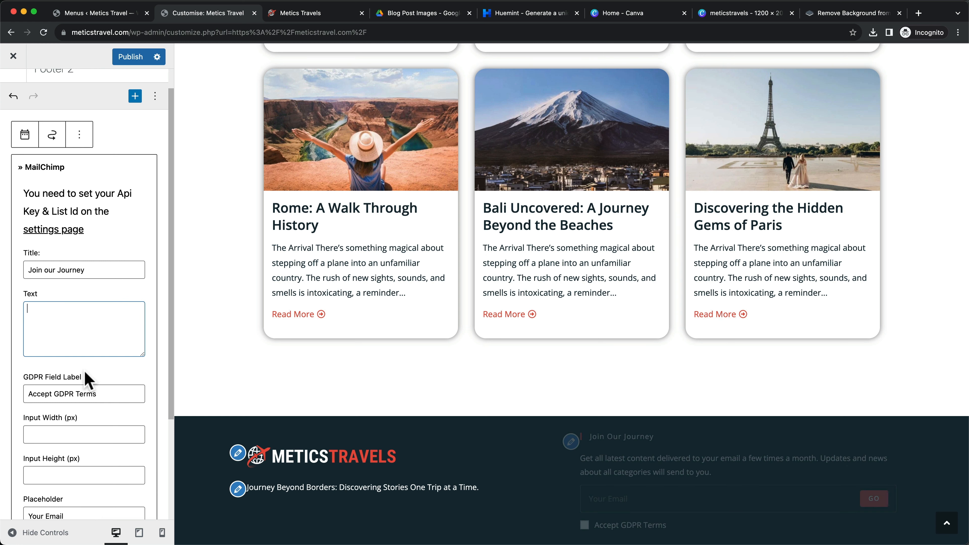
{"action": "left_click_drag", "start_coordinate": [104, 390], "coordinate": [28, 390]}
{"action": "key", "text": "BackSpace"}
{"action": "scroll", "coordinate": [52, 392], "scroll_direction": "down", "scroll_amount": 4}
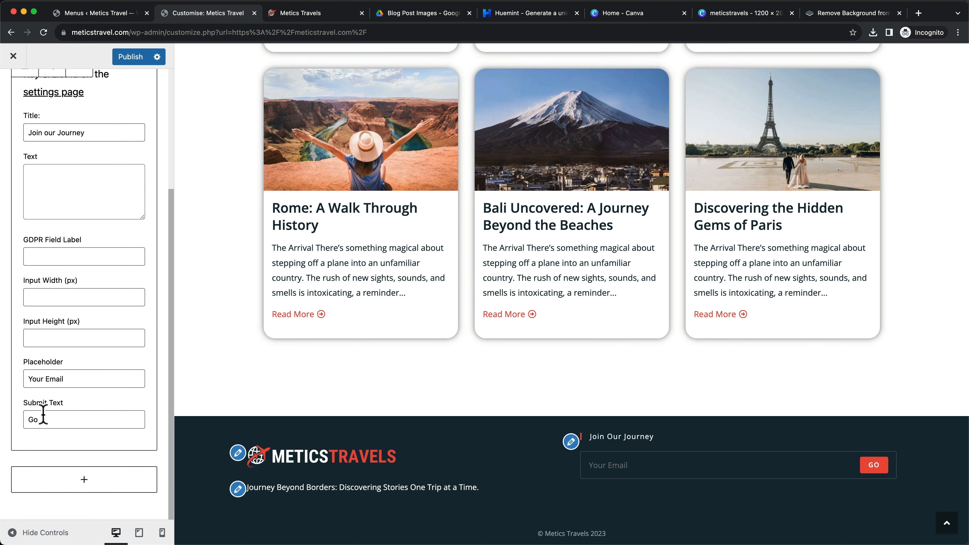
{"action": "key", "text": "BackSpace"}
{"action": "key", "text": "BackSpace"}
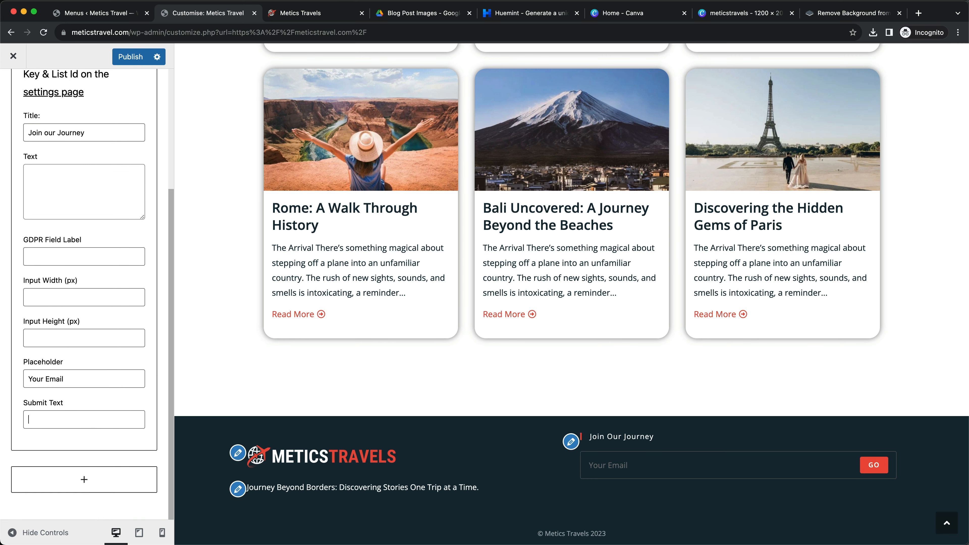
{"action": "type", "text": "Join"}
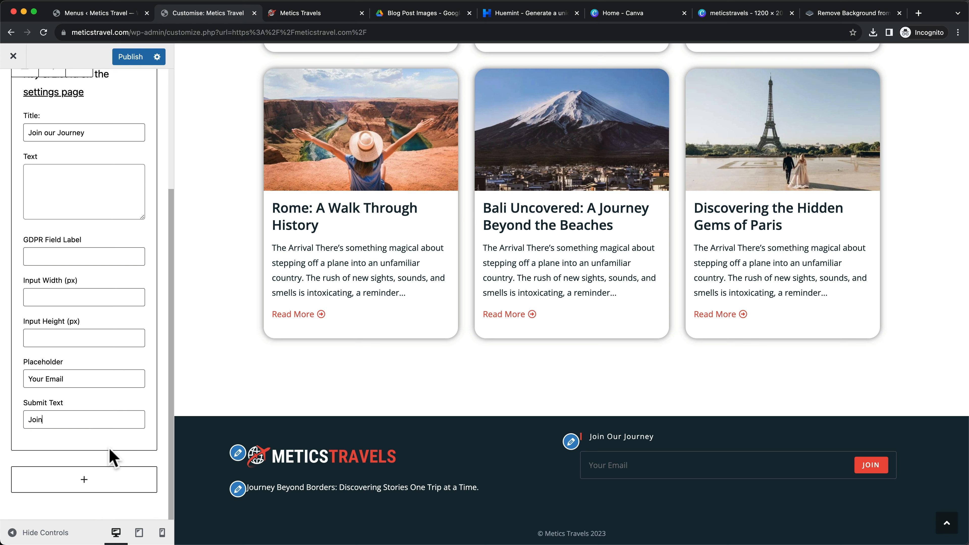
Add a Social Icons block to Footer 2 titled 'Follow Us On Social Media'
{"action": "left_click", "coordinate": [85, 485]}
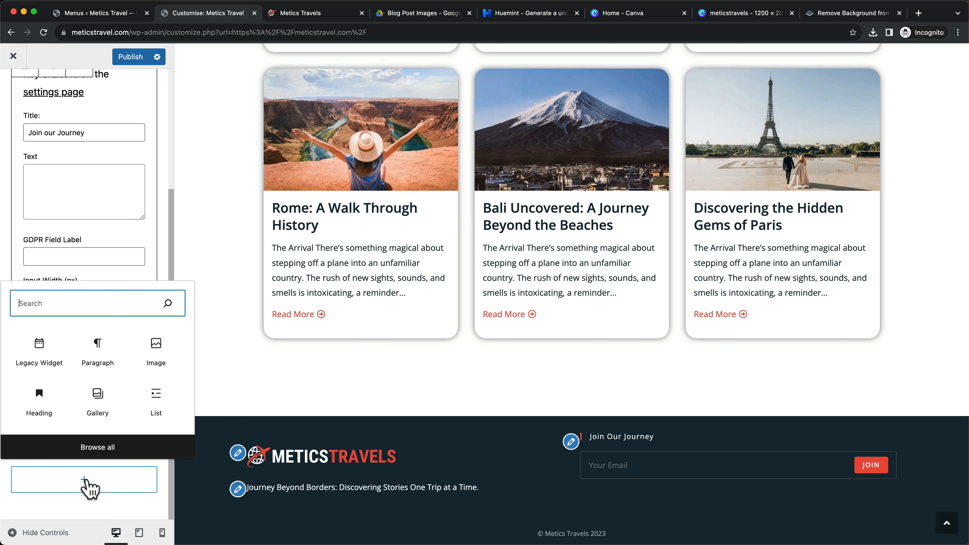
{"action": "type", "text": "soic"}
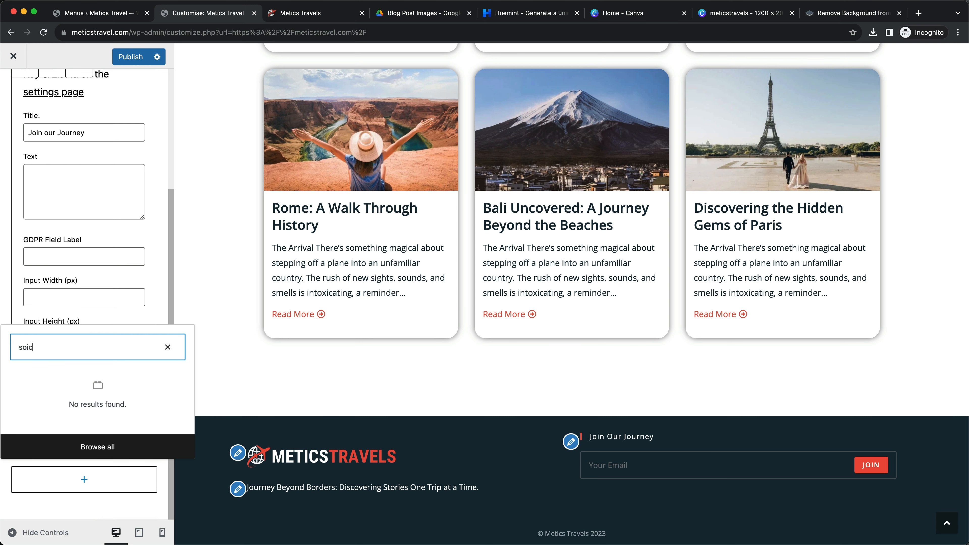
{"action": "type", "text": "a"}
{"action": "key", "text": "BackSpace"}
{"action": "key", "text": "BackSpace"}
{"action": "key", "text": "BackSpace"}
{"action": "type", "text": "cial"}
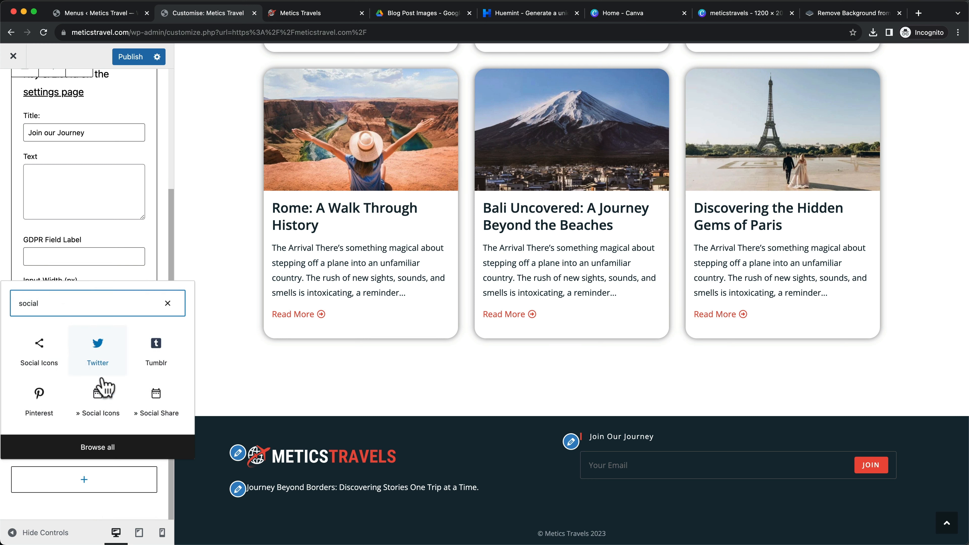
{"action": "left_click", "coordinate": [98, 404]}
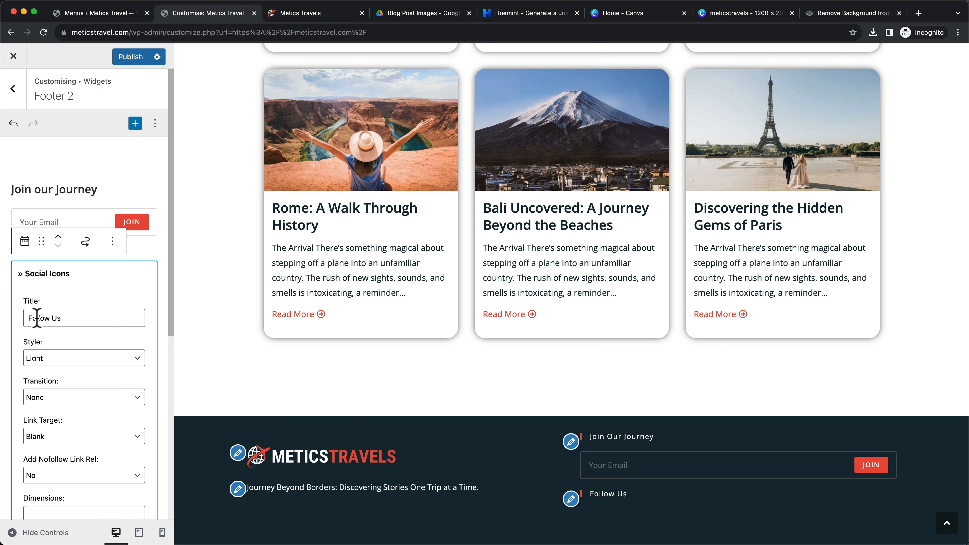
{"action": "left_click", "coordinate": [73, 319]}
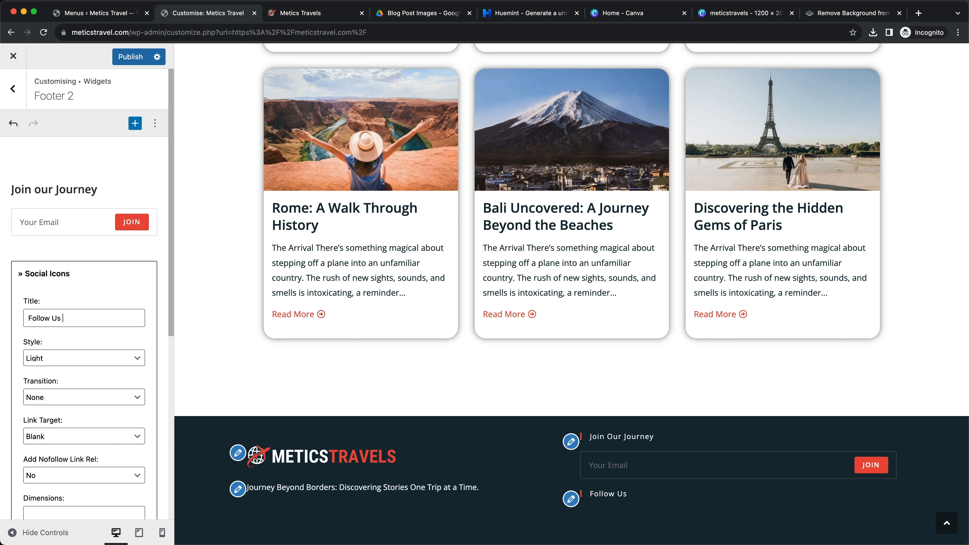
{"action": "type", "text": "On Soic"}
{"action": "type", "text": "Media"}
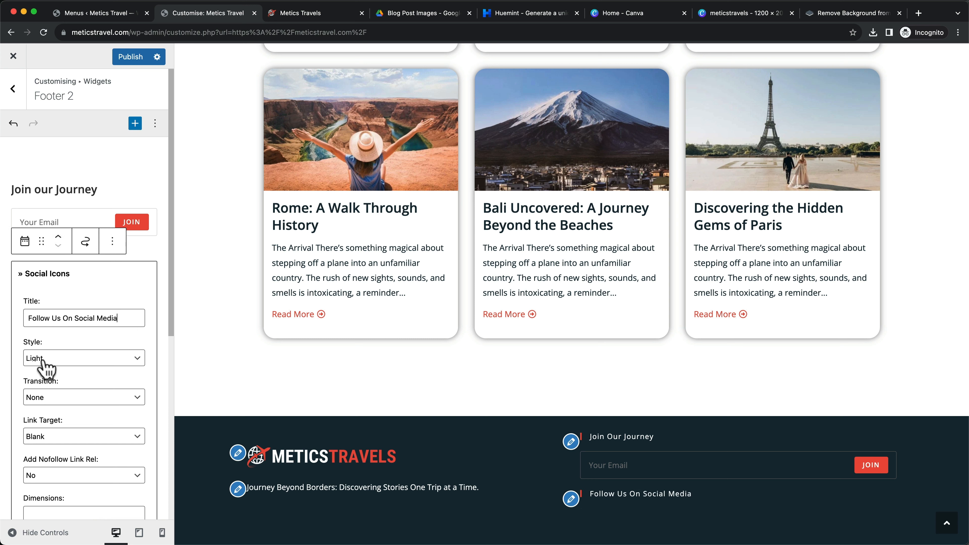
Switch the icons to the Simple style and enter 'twitter' as the Twitter link
{"action": "left_click", "coordinate": [55, 366]}
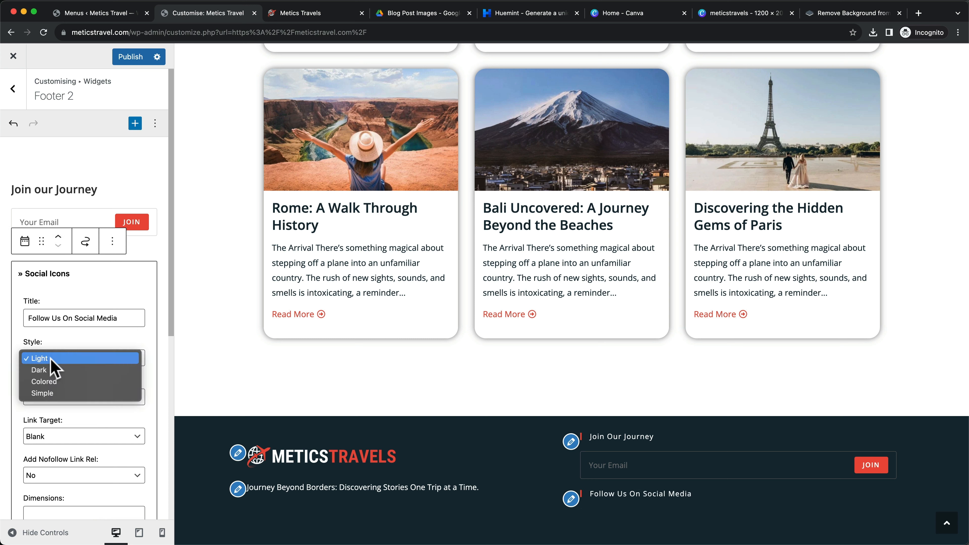
{"action": "left_click", "coordinate": [51, 394]}
{"action": "scroll", "coordinate": [72, 384], "scroll_direction": "down", "scroll_amount": 10}
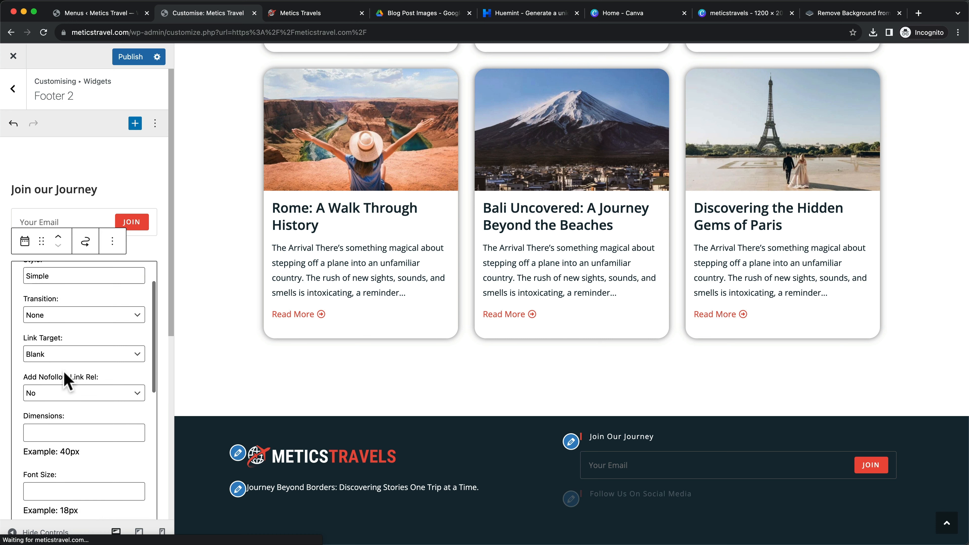
{"action": "scroll", "coordinate": [64, 380], "scroll_direction": "down", "scroll_amount": 6}
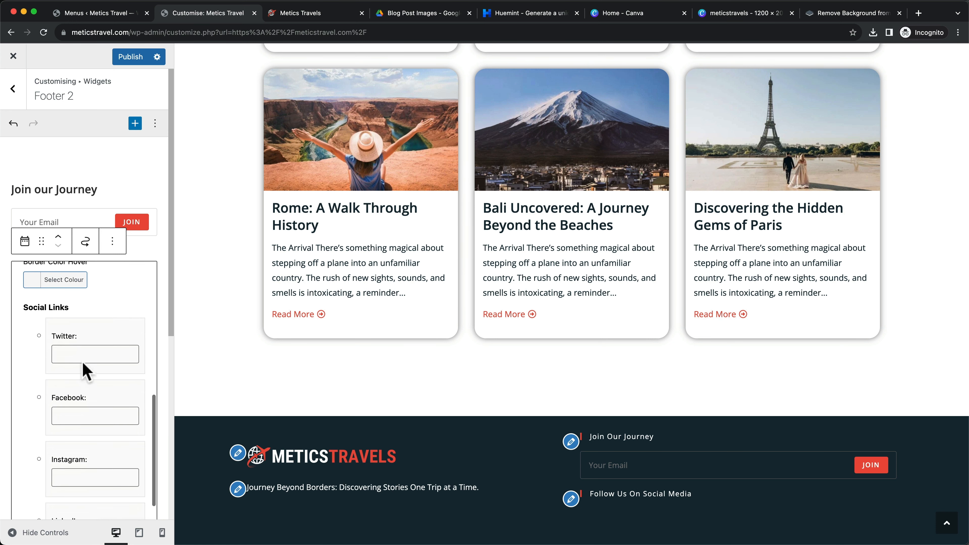
{"action": "left_click", "coordinate": [73, 327]}
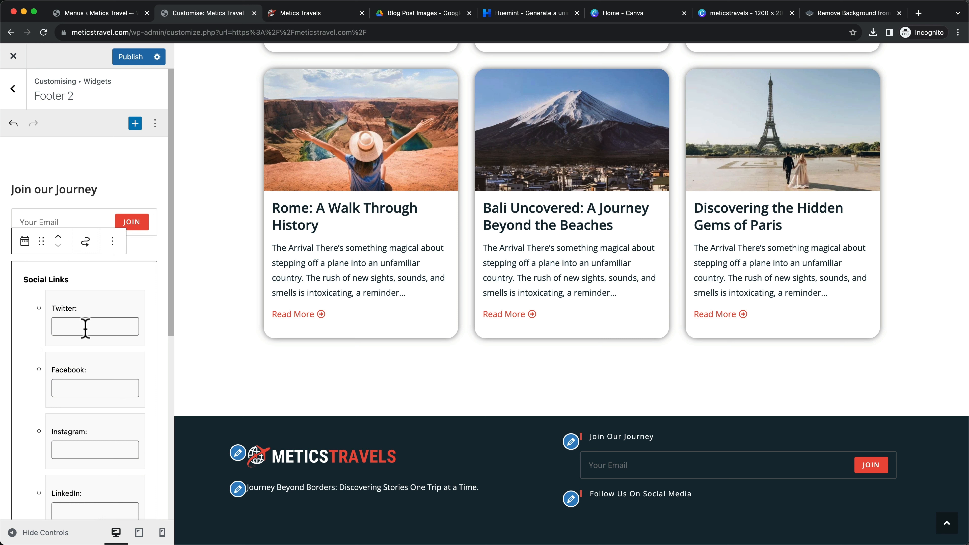
{"action": "type", "text": "two"}
{"action": "key", "text": "BackSpace"}
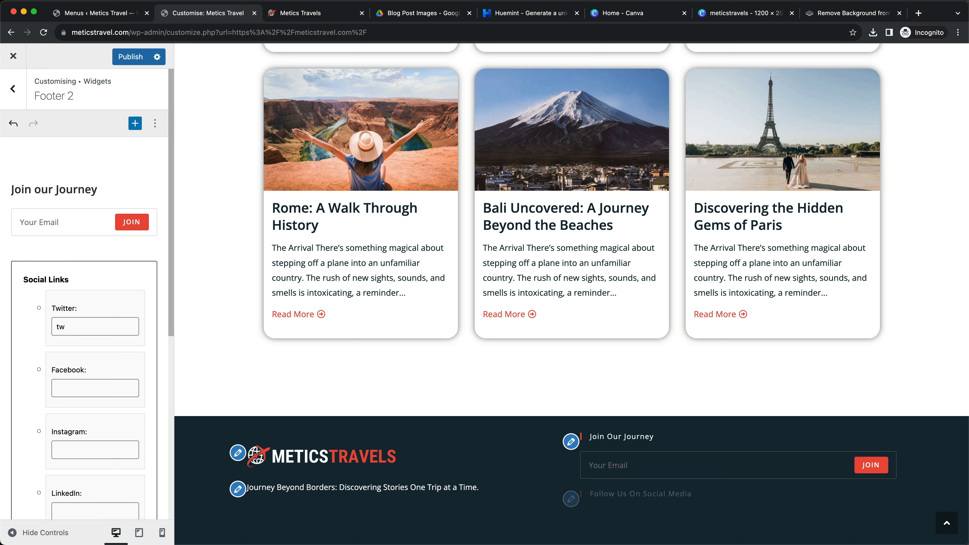
{"action": "type", "text": "itter"}
Copy the same link value into the Facebook, Instagram and LinkedIn fields
{"action": "mouse_move", "coordinate": [73, 326]}
{"action": "left_mouse_down"}
{"action": "mouse_move", "coordinate": [54, 329]}
{"action": "mouse_move", "coordinate": [75, 329]}
{"action": "left_mouse_up"}
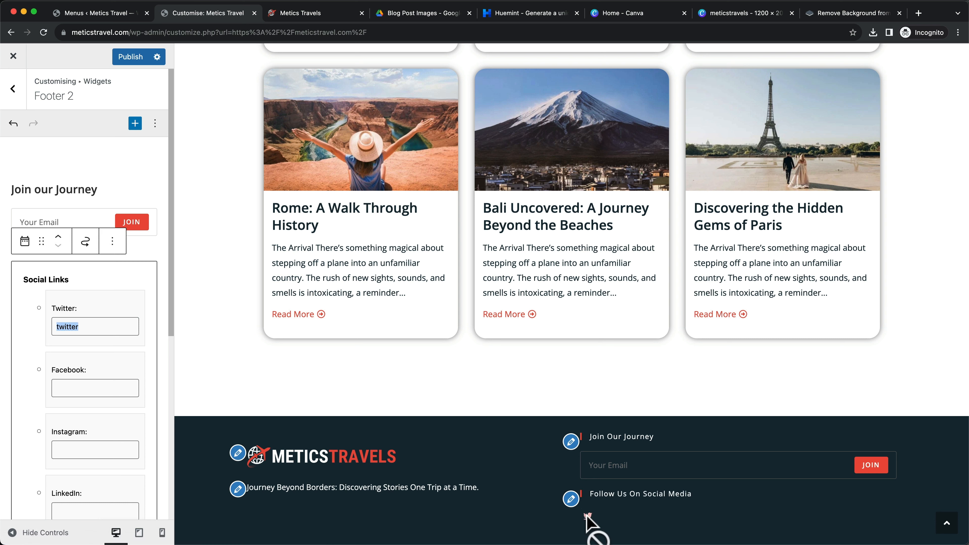
{"action": "left_click", "coordinate": [76, 388]}
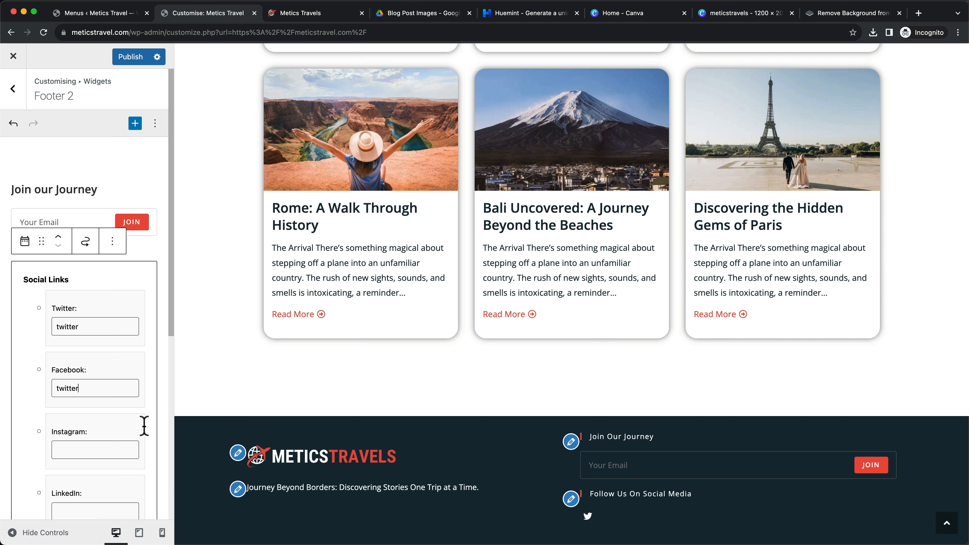
{"action": "left_click_drag", "start_coordinate": [90, 330], "coordinate": [84, 326]}
{"action": "key", "text": "cmd+c"}
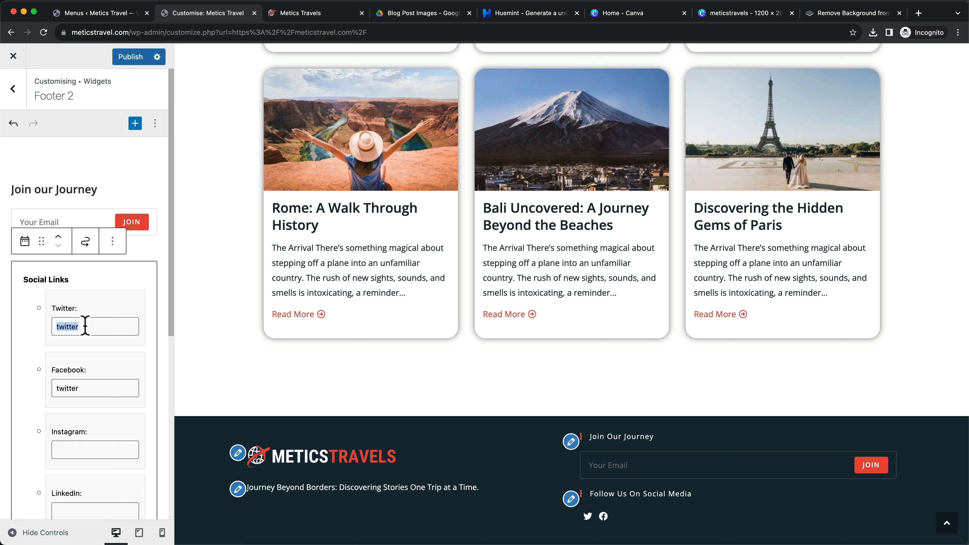
{"action": "left_click", "coordinate": [75, 448]}
{"action": "key", "text": "cmd+v"}
{"action": "left_click", "coordinate": [71, 502]}
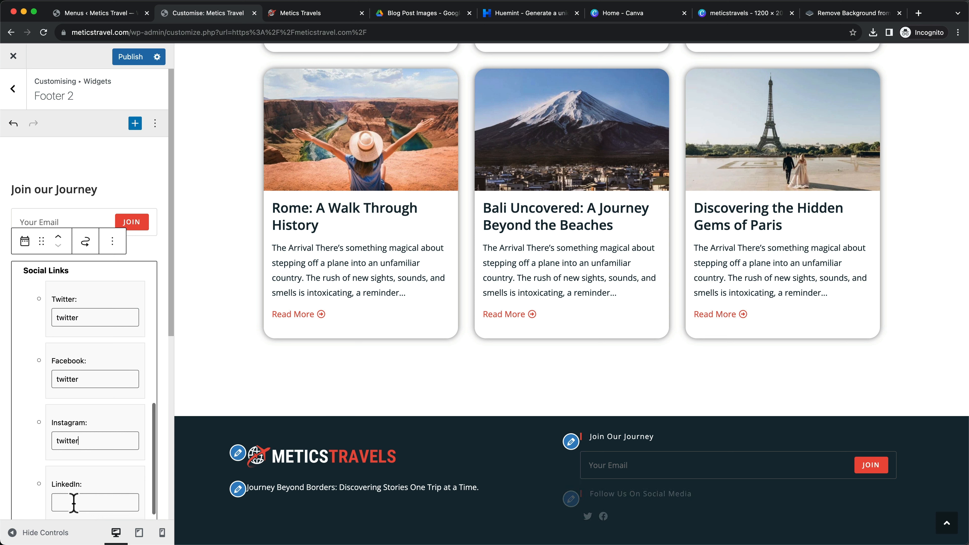
{"action": "key", "text": "cmd+v"}
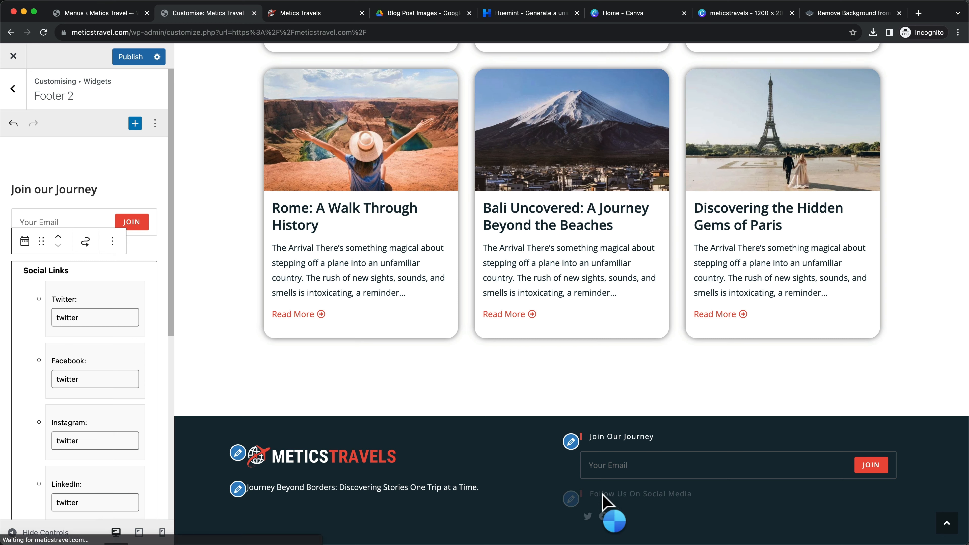
Set the social icons' font size to 25px
{"action": "scroll", "coordinate": [621, 493], "scroll_direction": "down", "scroll_amount": 1}
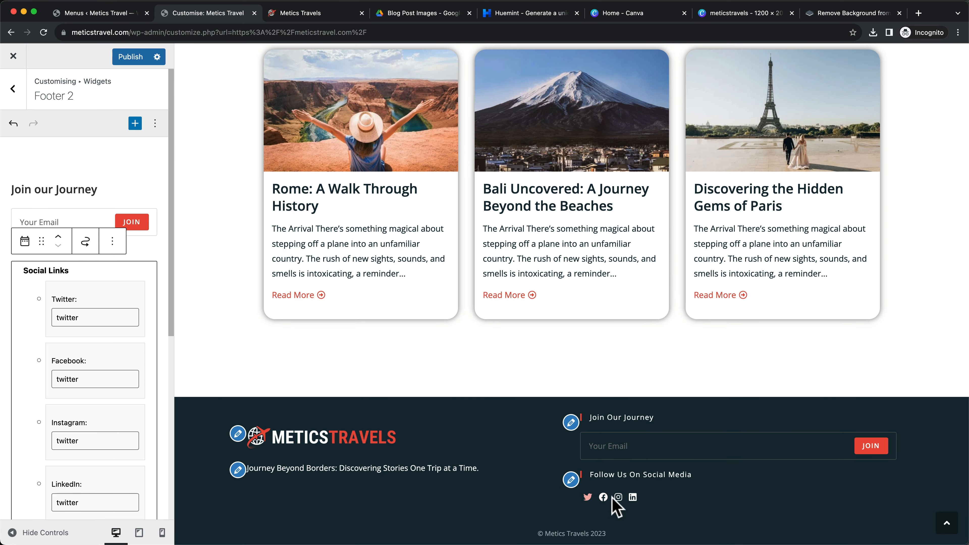
{"action": "scroll", "coordinate": [103, 385], "scroll_direction": "up", "scroll_amount": 10}
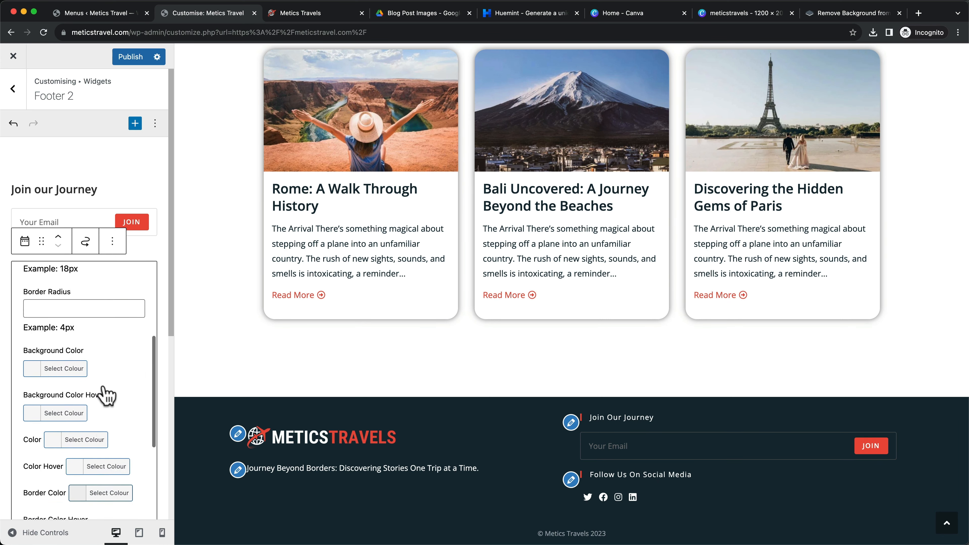
{"action": "scroll", "coordinate": [103, 388], "scroll_direction": "up", "scroll_amount": 2}
{"action": "left_click", "coordinate": [103, 412]}
{"action": "type", "text": "25px"}
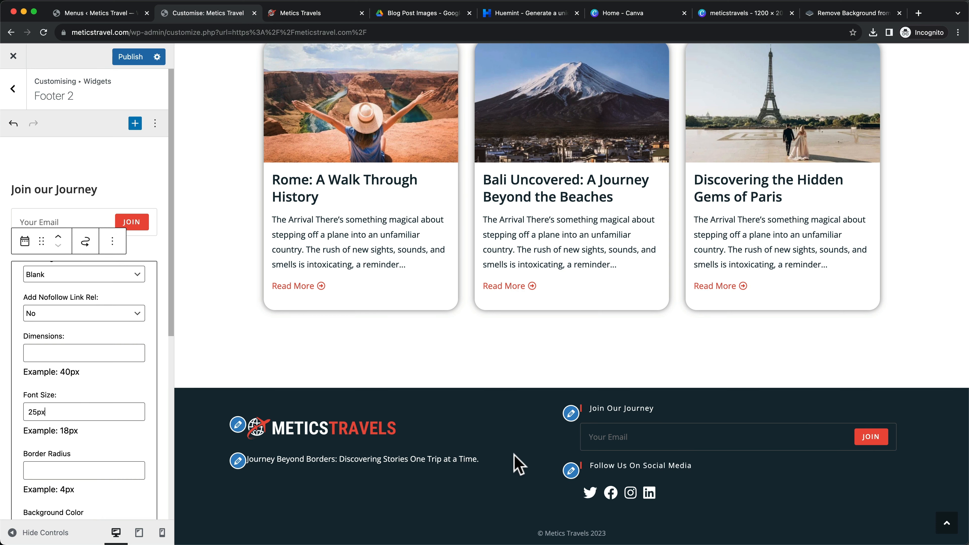
Publish the footer widget changes and scroll the live Metics Travel home page to check the footer
{"action": "left_click", "coordinate": [132, 61]}
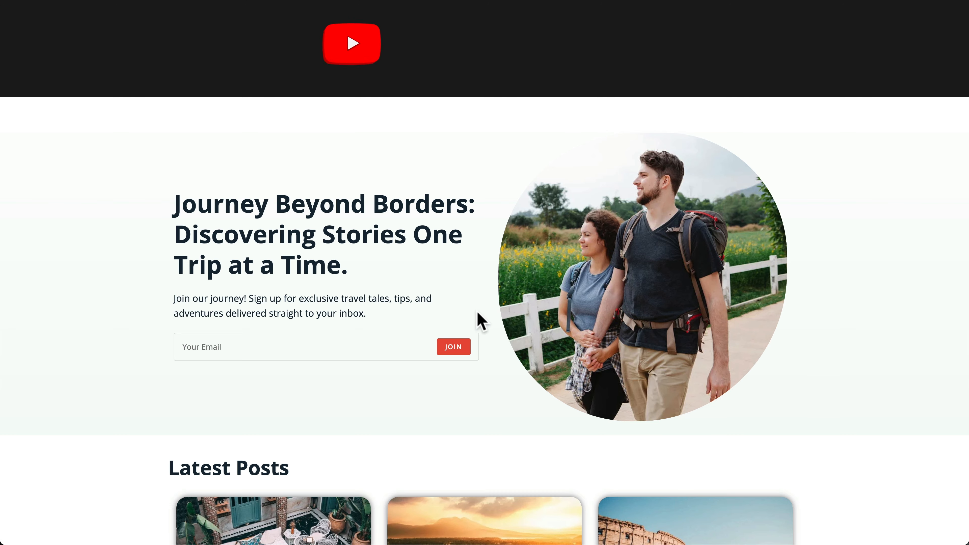
{"action": "scroll", "coordinate": [482, 322], "scroll_direction": "down", "scroll_amount": 1}
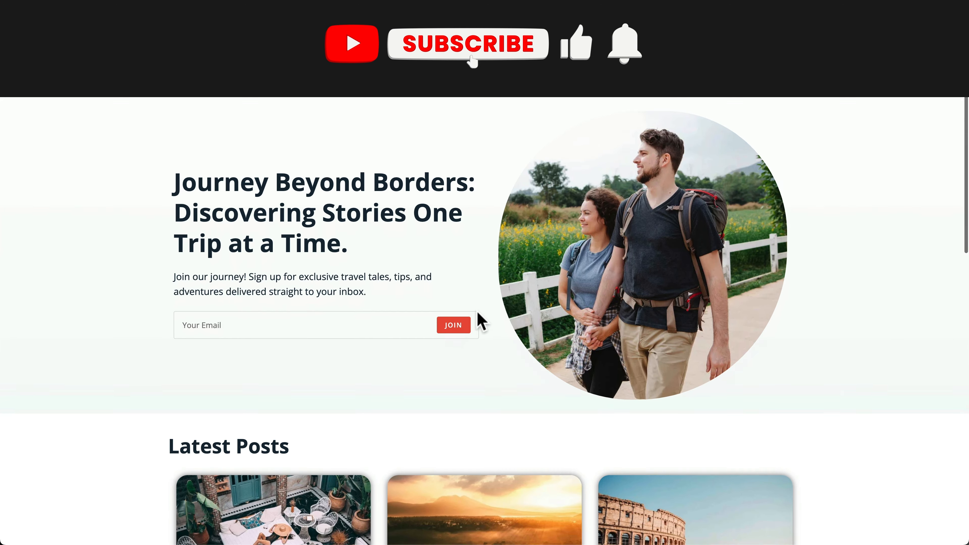
{"action": "scroll", "coordinate": [481, 322], "scroll_direction": "down", "scroll_amount": 15}
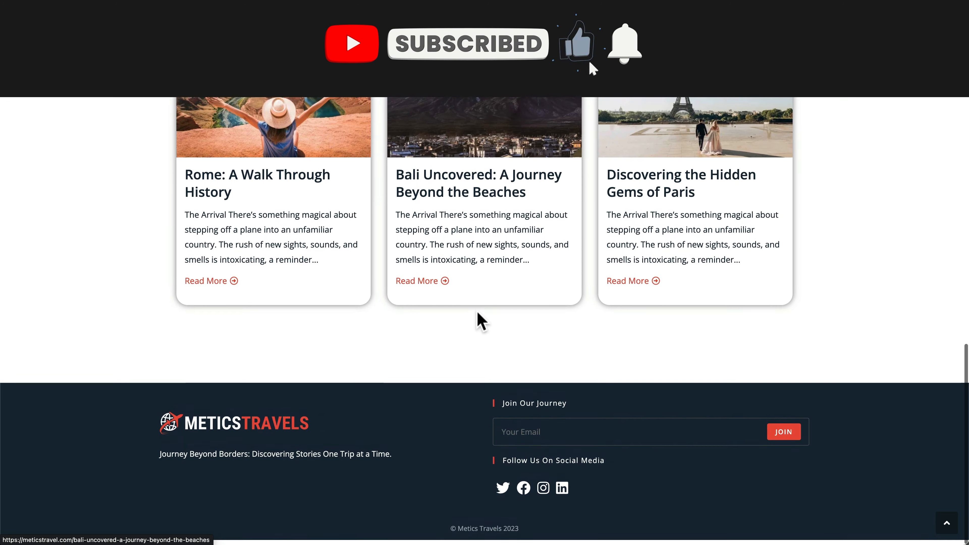
{"action": "scroll", "coordinate": [482, 322], "scroll_direction": "up", "scroll_amount": 15}
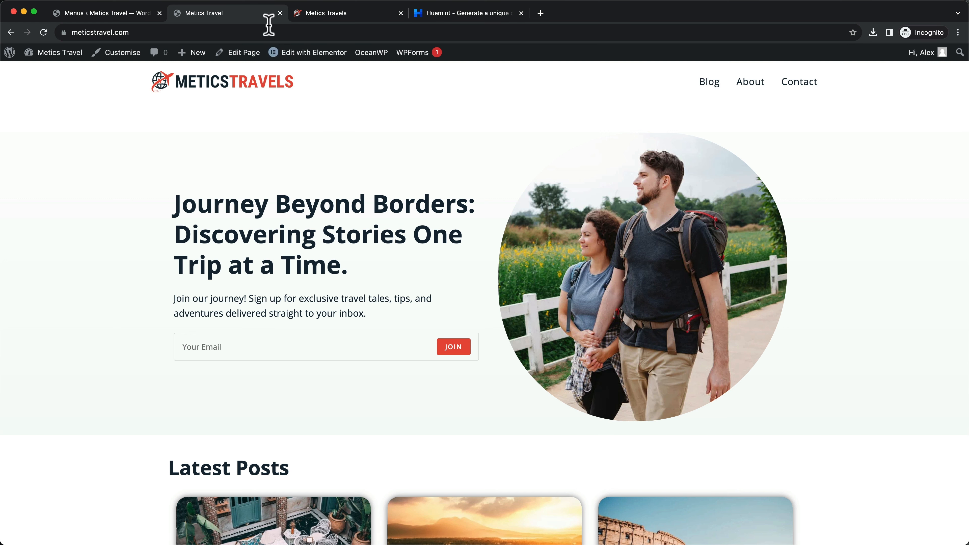
Open the Home page in Elementor from the site's pages list
{"action": "left_click", "coordinate": [136, 18]}
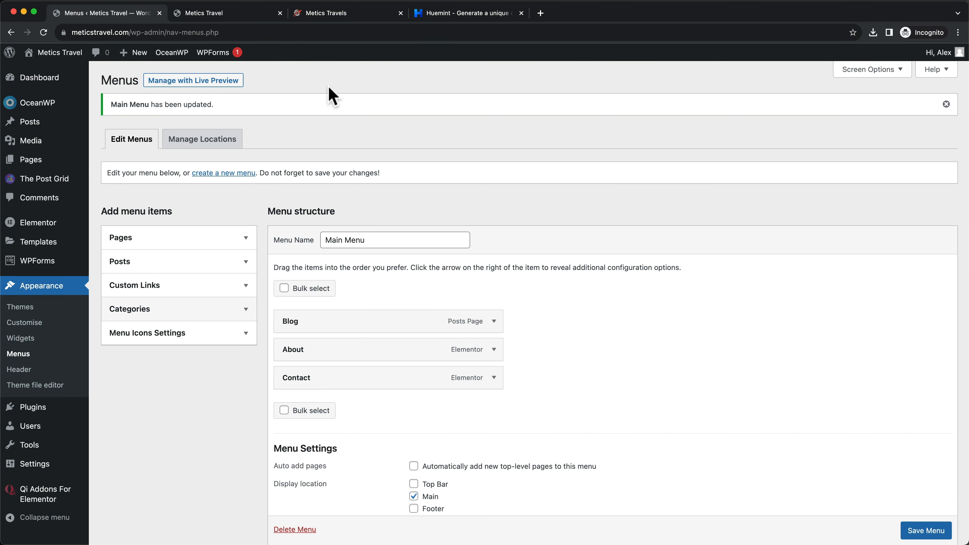
{"action": "left_click", "coordinate": [33, 160]}
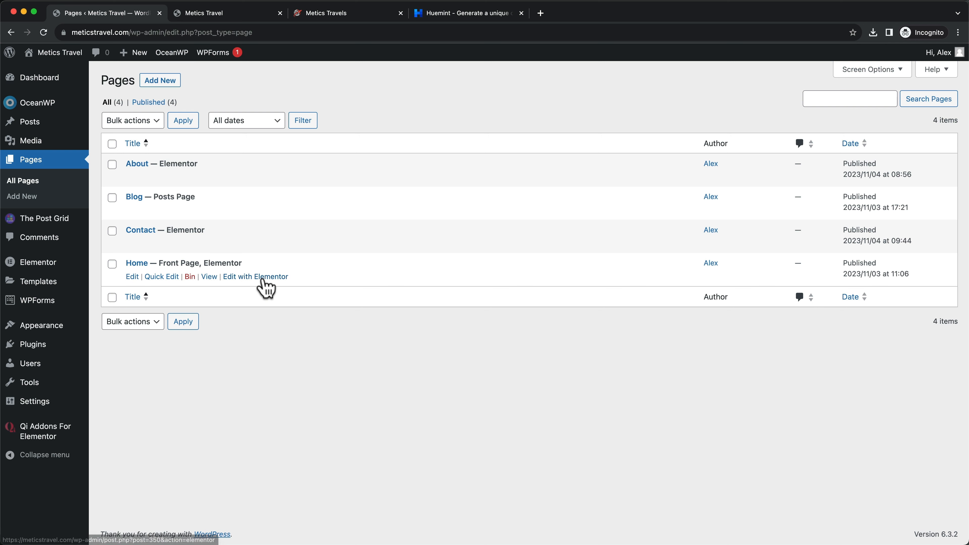
{"action": "left_click", "coordinate": [263, 279]}
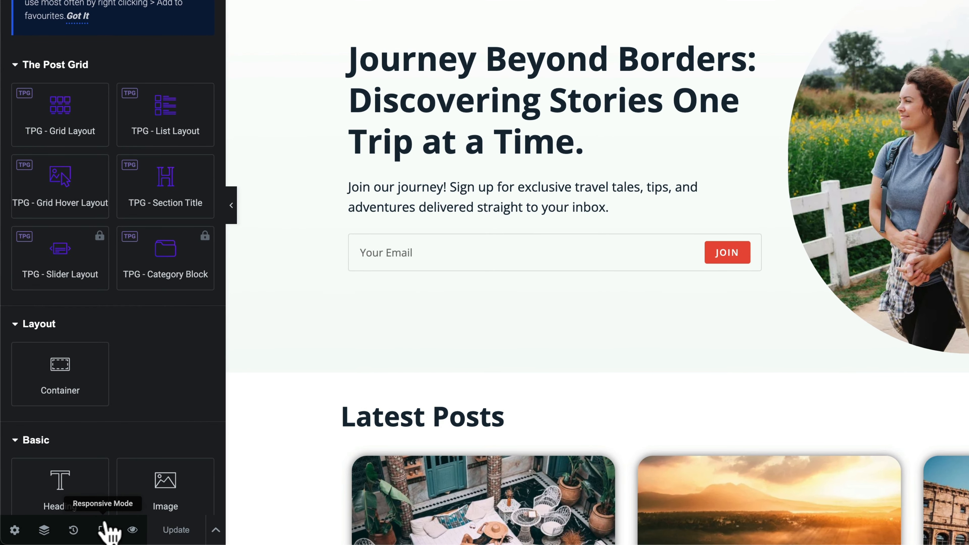
Compare the Home page at tablet, mobile and desktop widths, ending on the 768 px tablet preview
{"action": "left_click", "coordinate": [103, 529]}
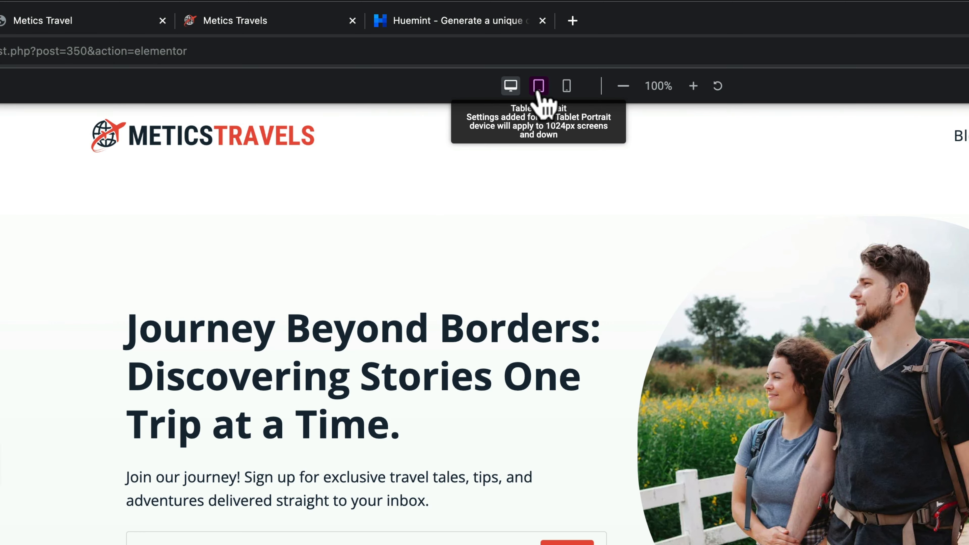
{"action": "left_click", "coordinate": [538, 92]}
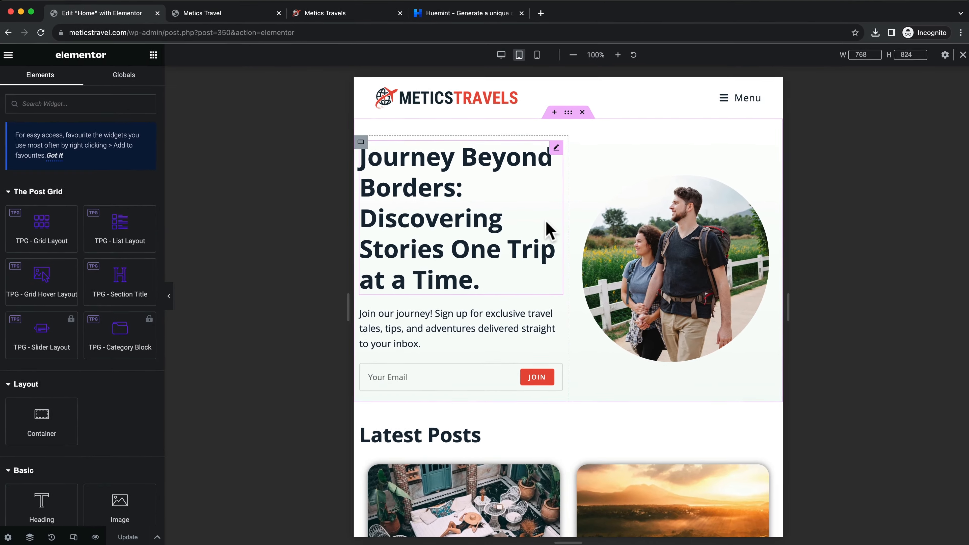
{"action": "scroll", "coordinate": [545, 229], "scroll_direction": "down", "scroll_amount": 2}
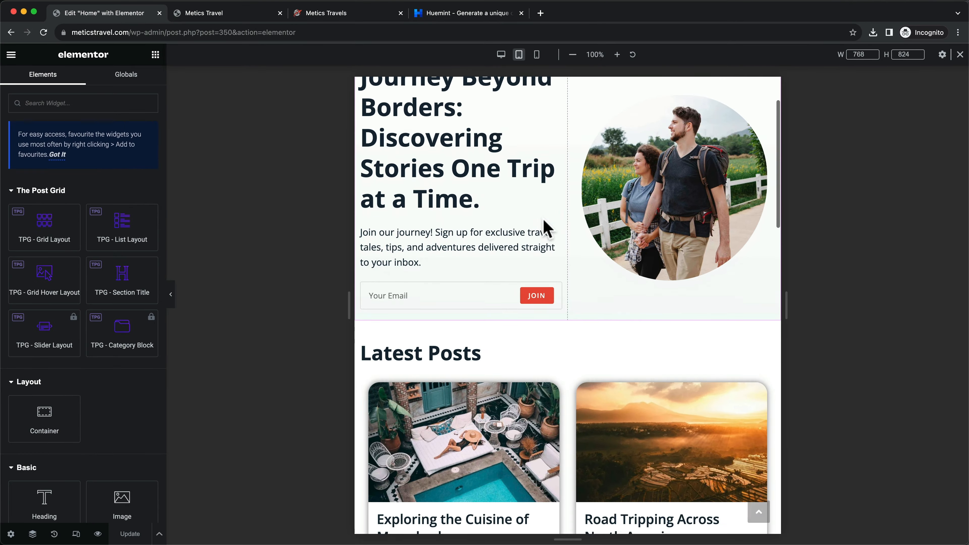
{"action": "scroll", "coordinate": [546, 229], "scroll_direction": "down", "scroll_amount": 15}
{"action": "scroll", "coordinate": [546, 226], "scroll_direction": "up", "scroll_amount": 20}
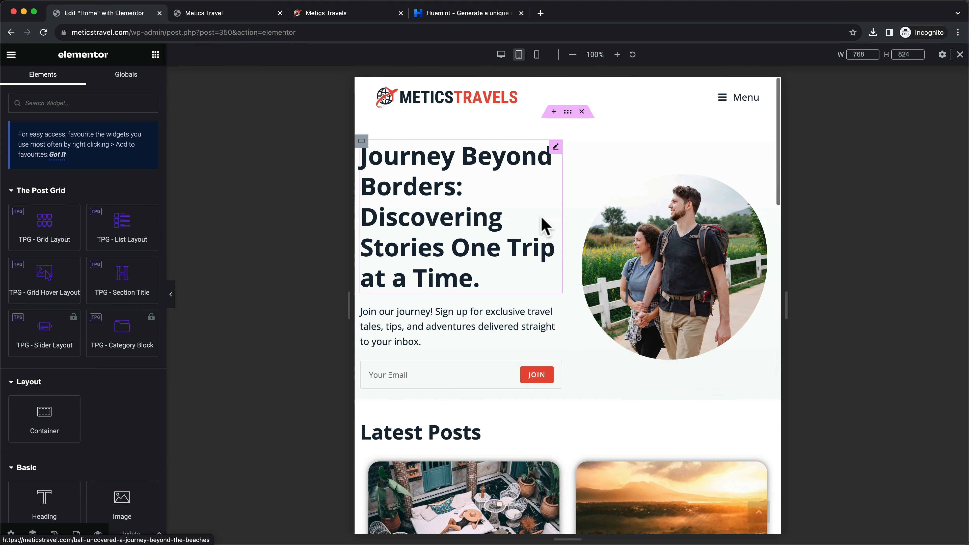
{"action": "left_click", "coordinate": [537, 57]}
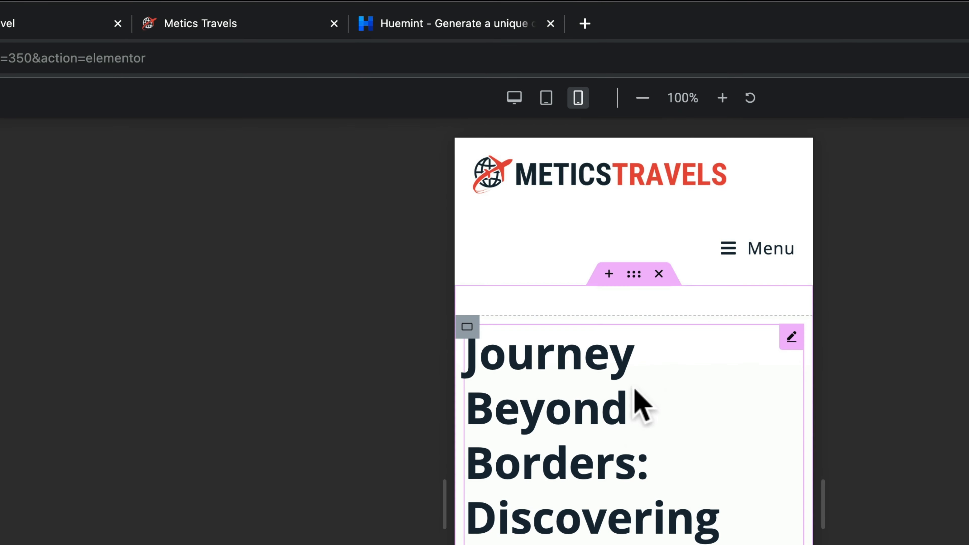
{"action": "left_click", "coordinate": [515, 98]}
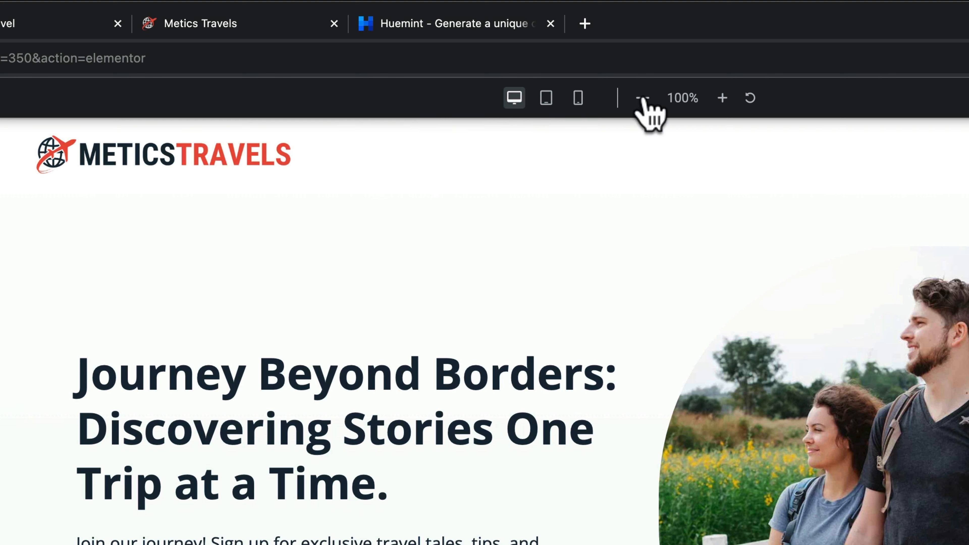
{"action": "left_click", "coordinate": [547, 98]}
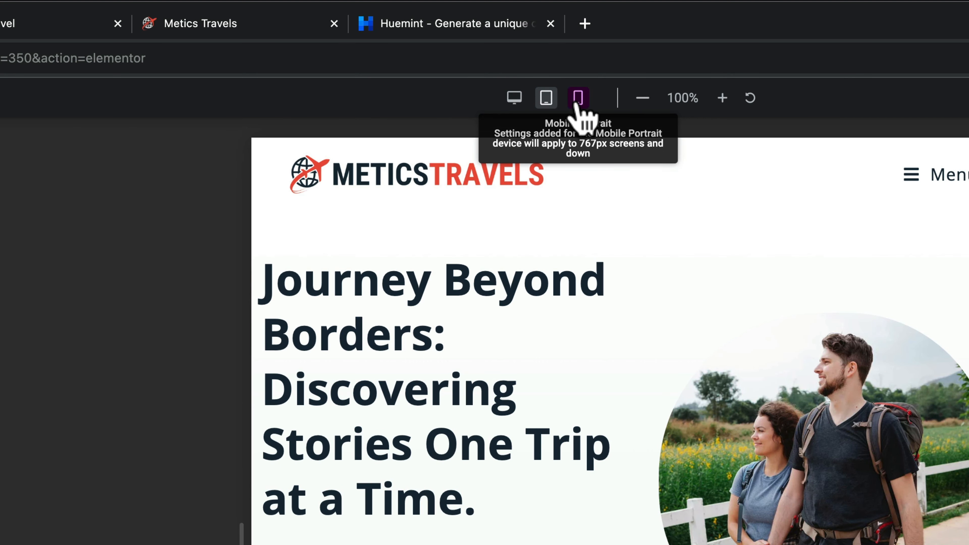
{"action": "left_click", "coordinate": [511, 107]}
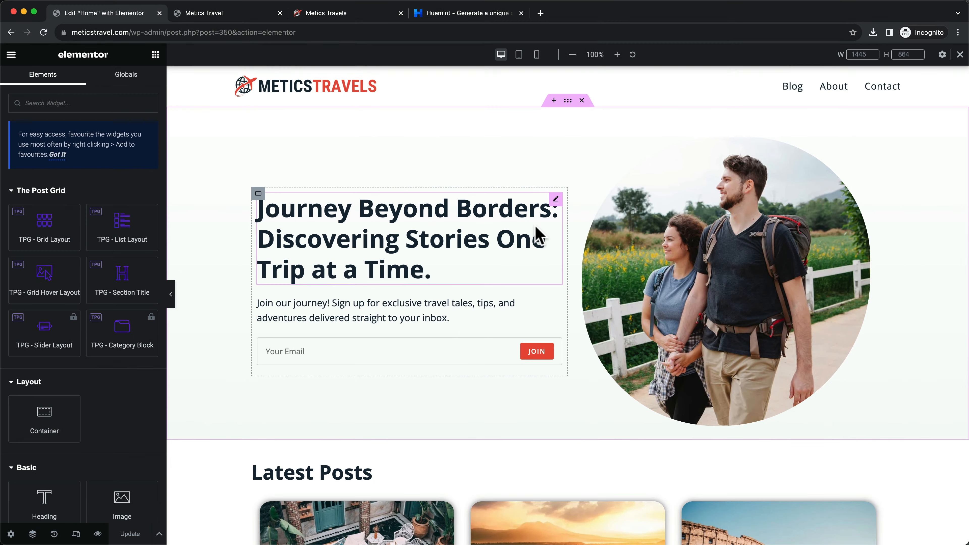
{"action": "scroll", "coordinate": [536, 235], "scroll_direction": "down", "scroll_amount": 20}
{"action": "scroll", "coordinate": [536, 235], "scroll_direction": "up", "scroll_amount": 20}
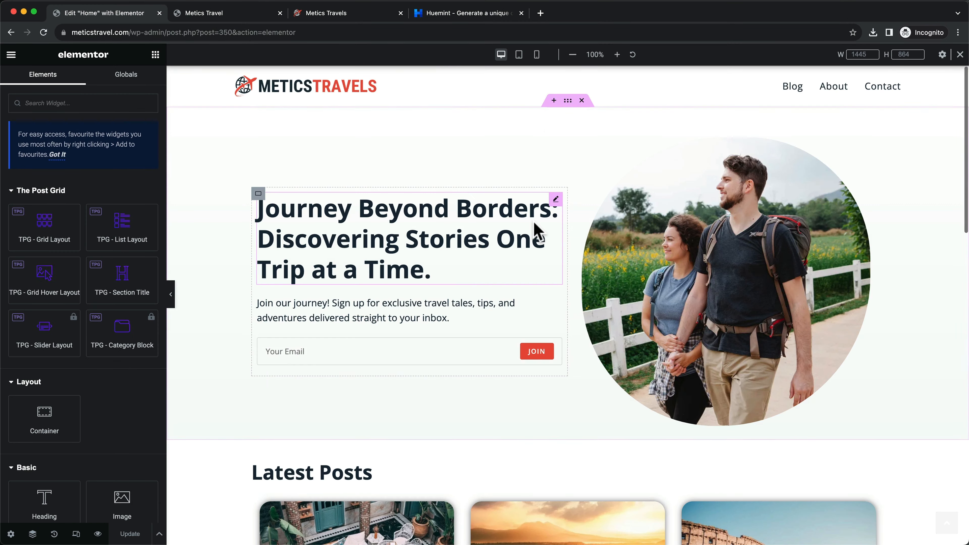
{"action": "left_click", "coordinate": [519, 54]}
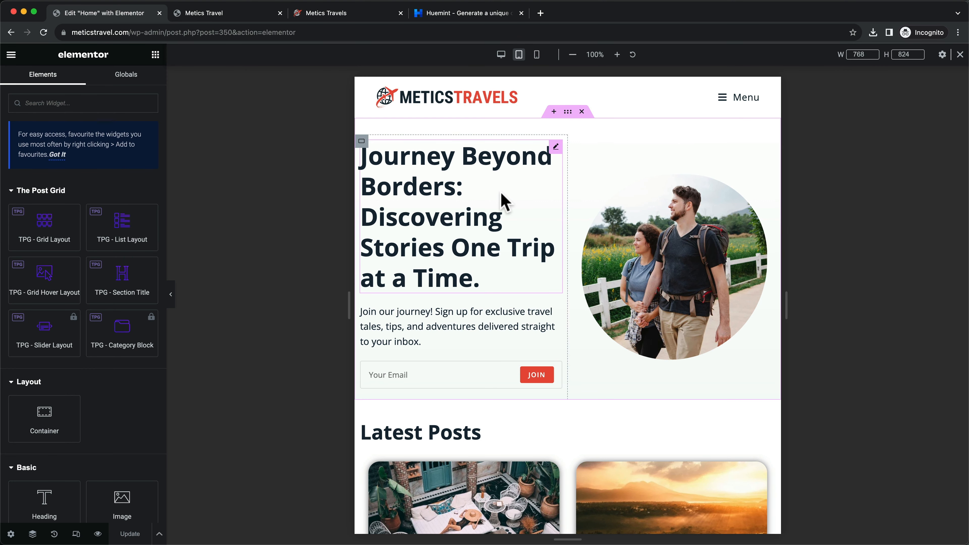
Set the tablet hero heading typography to 29 px size and 1.4 em line height
{"action": "left_click", "coordinate": [556, 149]}
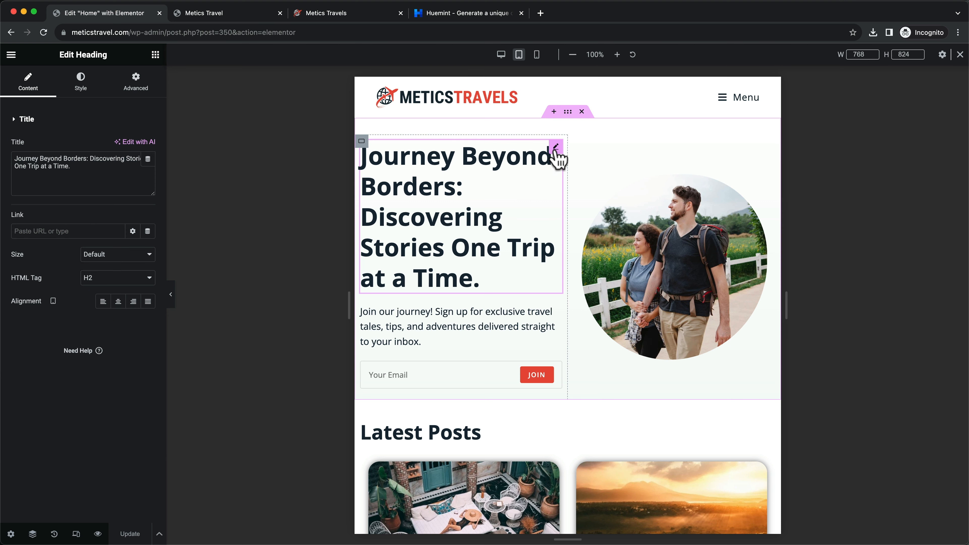
{"action": "left_click", "coordinate": [81, 87]}
{"action": "left_click", "coordinate": [149, 171]}
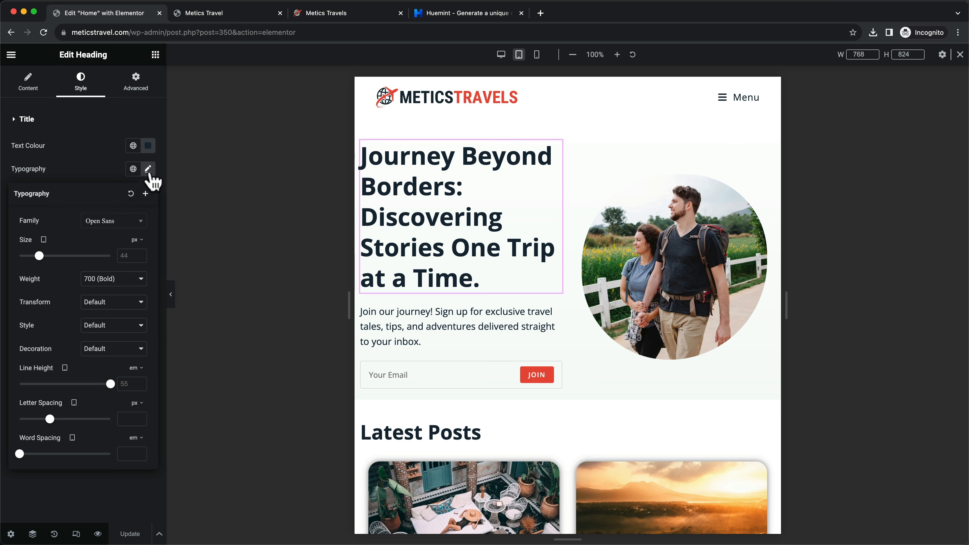
{"action": "left_click_drag", "start_coordinate": [39, 256], "coordinate": [32, 256]}
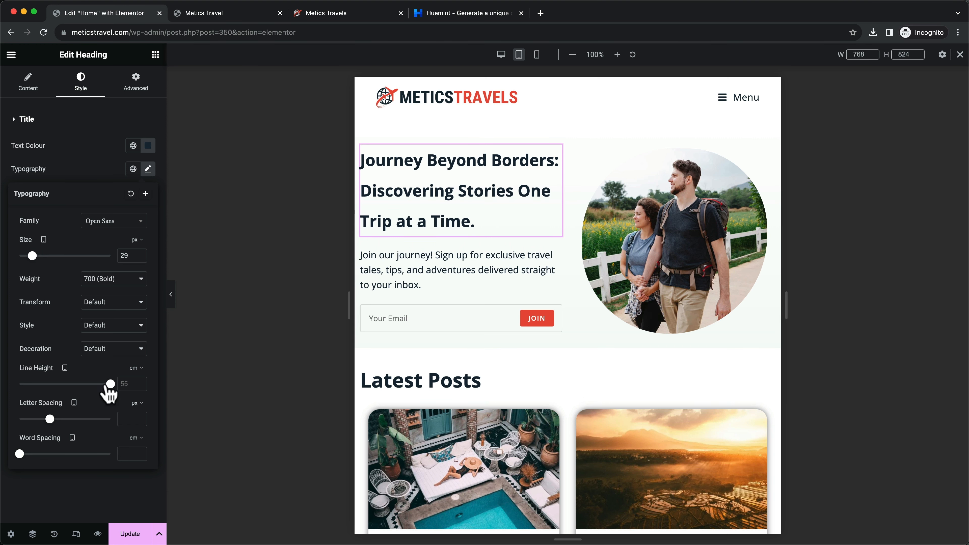
{"action": "left_click_drag", "start_coordinate": [109, 384], "coordinate": [32, 384]}
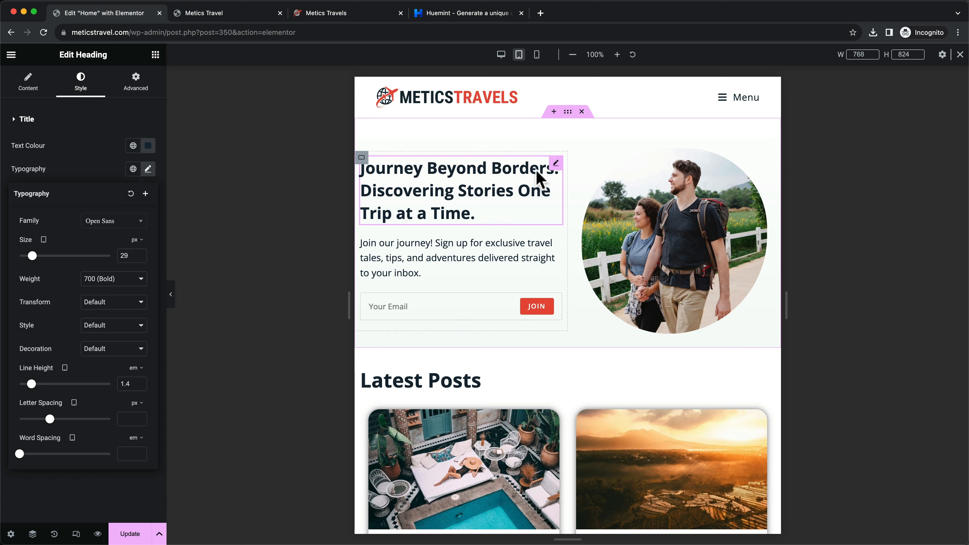
{"action": "left_click", "coordinate": [502, 56]}
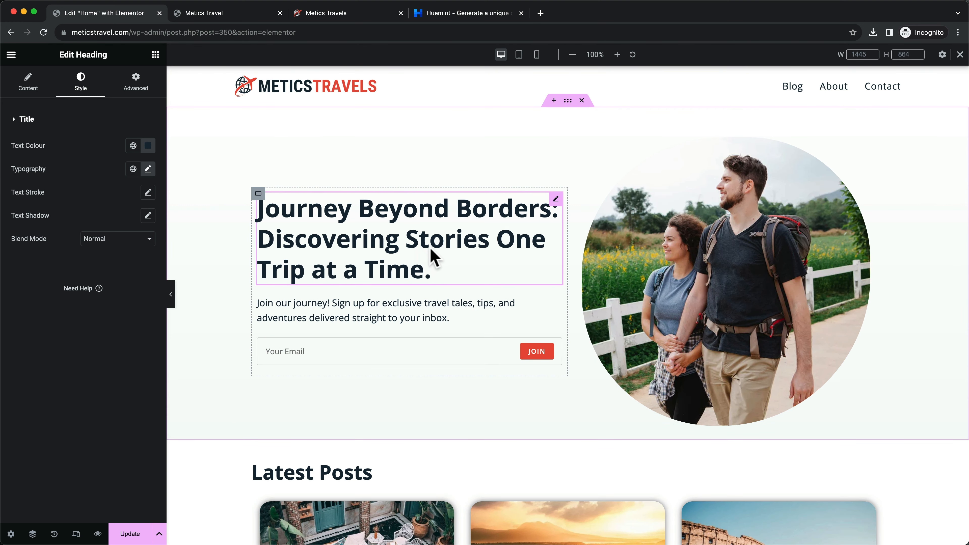
{"action": "left_click", "coordinate": [519, 56]}
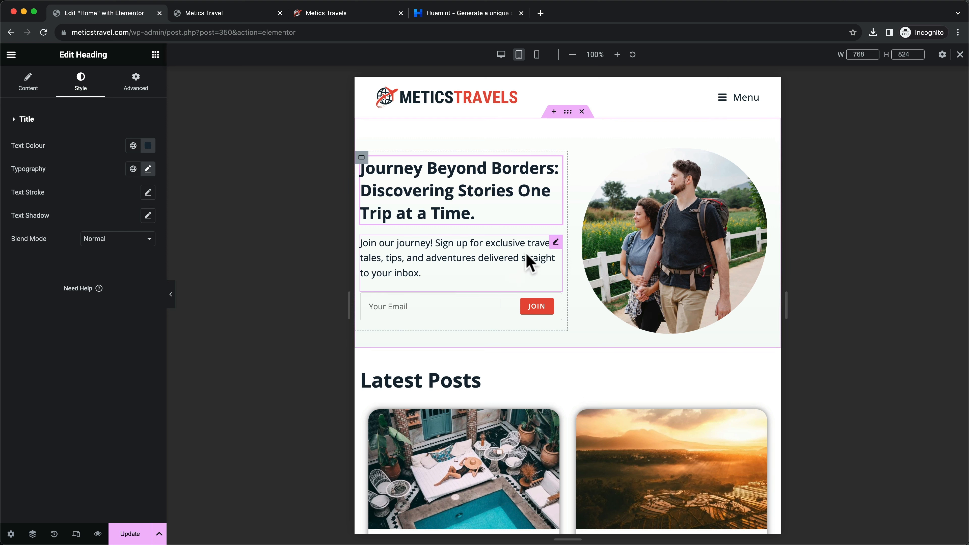
Set the hero intro paragraph on tablet to 13 px with 1.7 em line height
{"action": "left_click", "coordinate": [556, 242]}
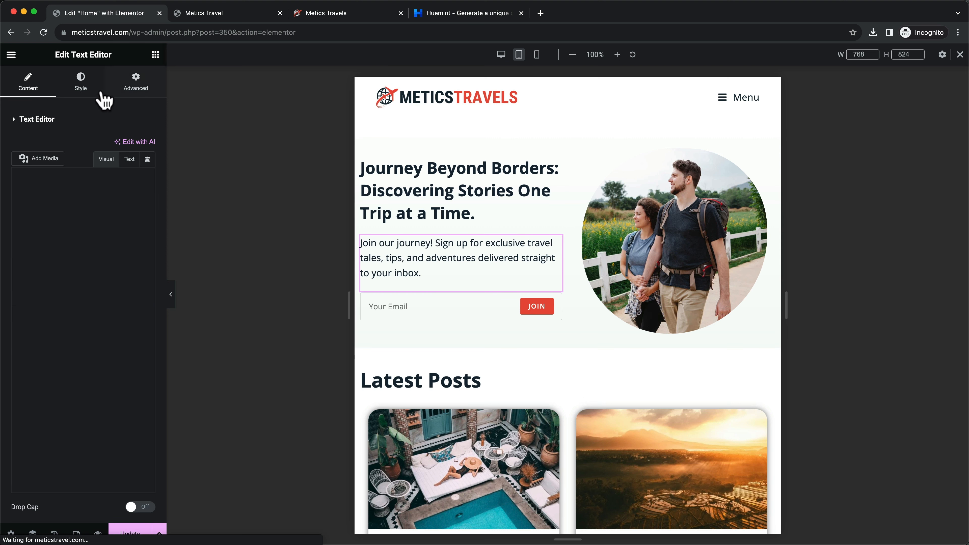
{"action": "left_click", "coordinate": [78, 89]}
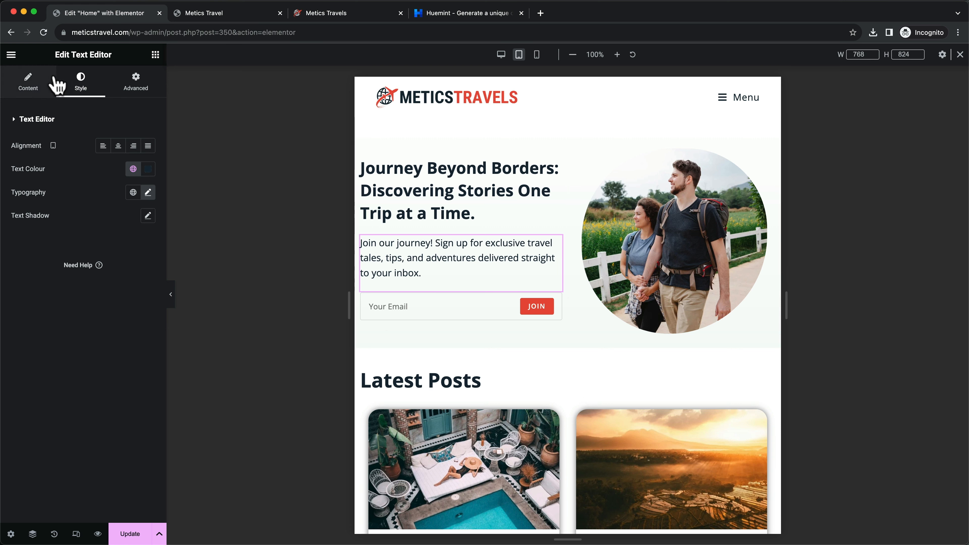
{"action": "left_click", "coordinate": [148, 192]}
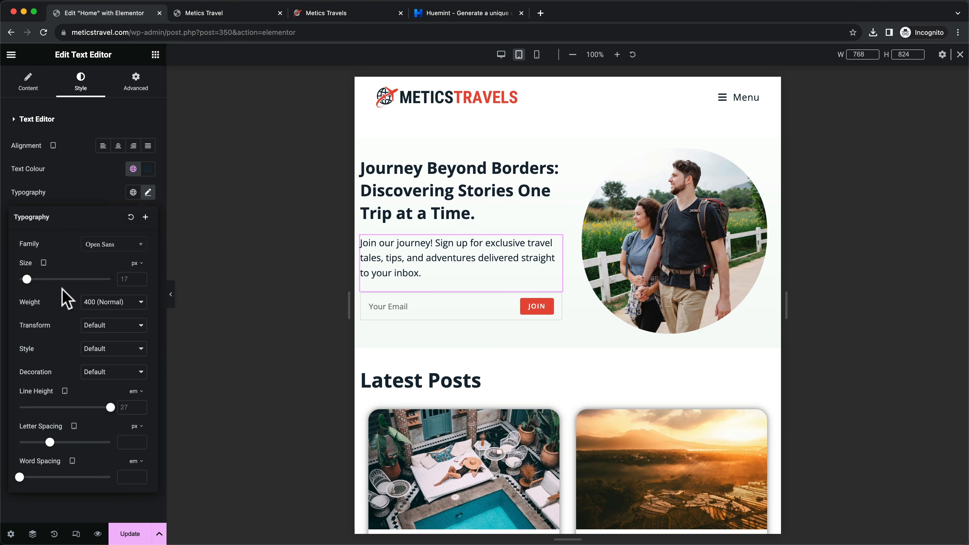
{"action": "left_click_drag", "start_coordinate": [26, 279], "coordinate": [26, 284]}
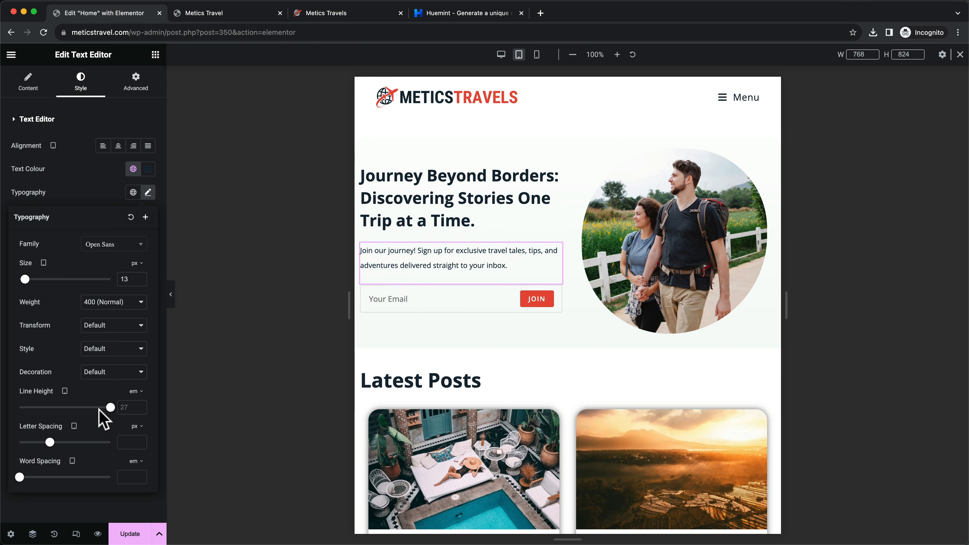
{"action": "left_click_drag", "start_coordinate": [111, 409], "coordinate": [34, 408]}
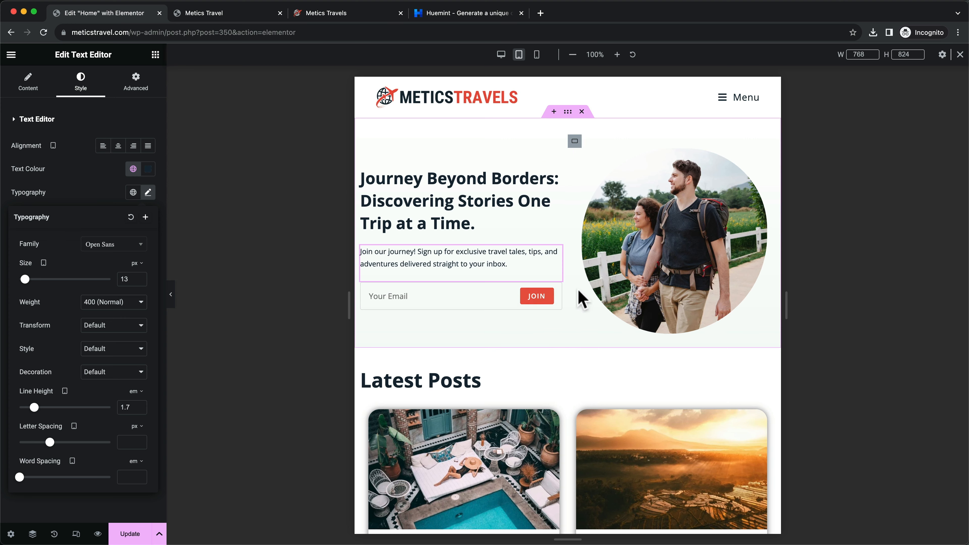
{"action": "scroll", "coordinate": [596, 314], "scroll_direction": "down", "scroll_amount": 6}
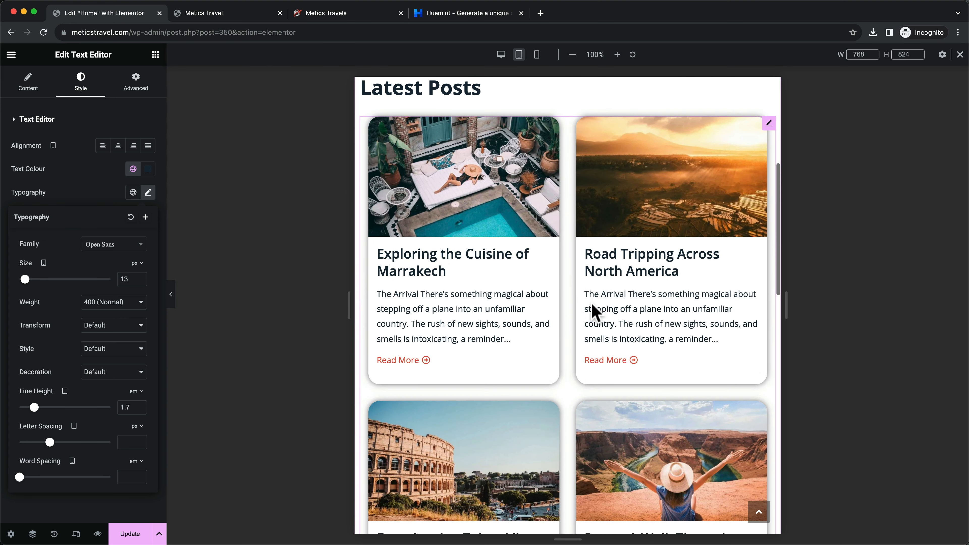
{"action": "scroll", "coordinate": [525, 261], "scroll_direction": "down", "scroll_amount": 17}
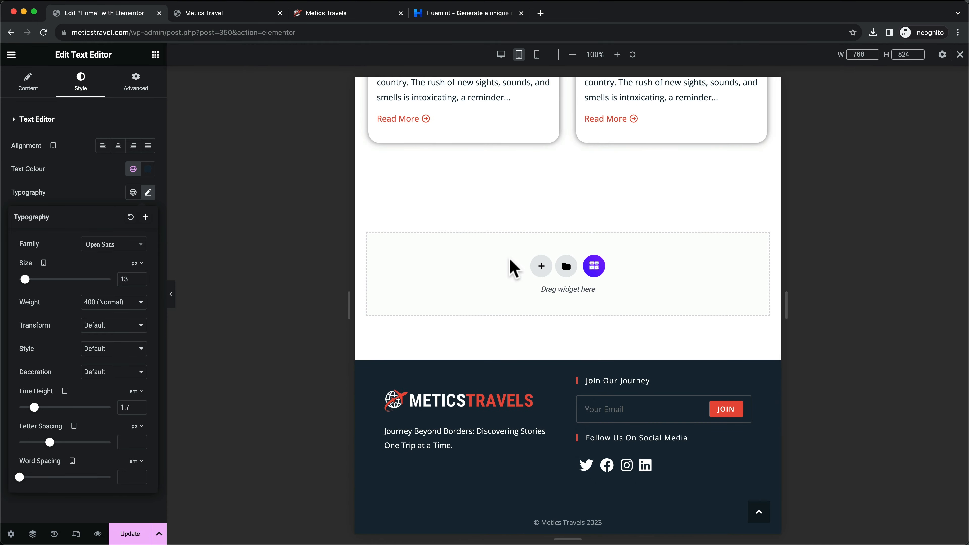
{"action": "scroll", "coordinate": [538, 422], "scroll_direction": "up", "scroll_amount": 20}
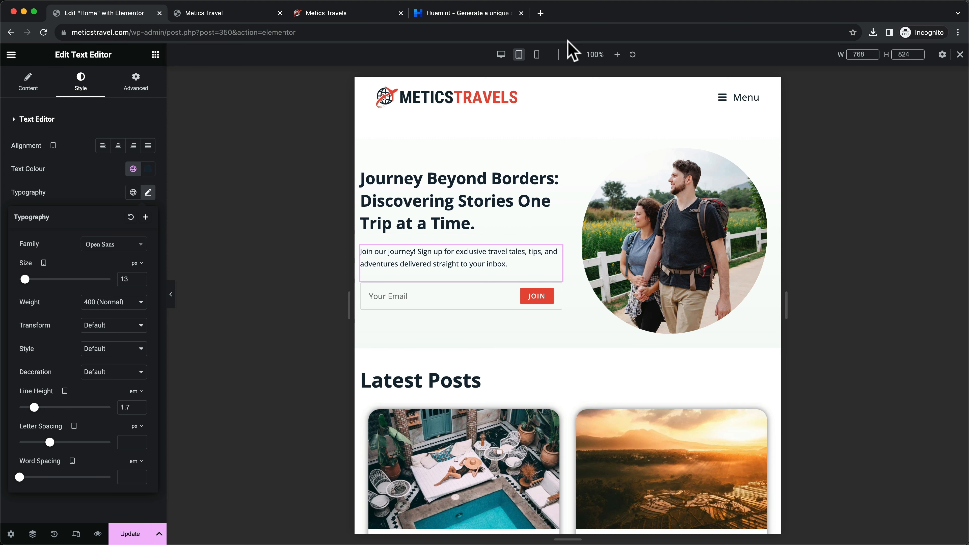
Preview the Home page at 360 px mobile width and shrink the hero heading to 25 px
{"action": "left_click", "coordinate": [537, 54]}
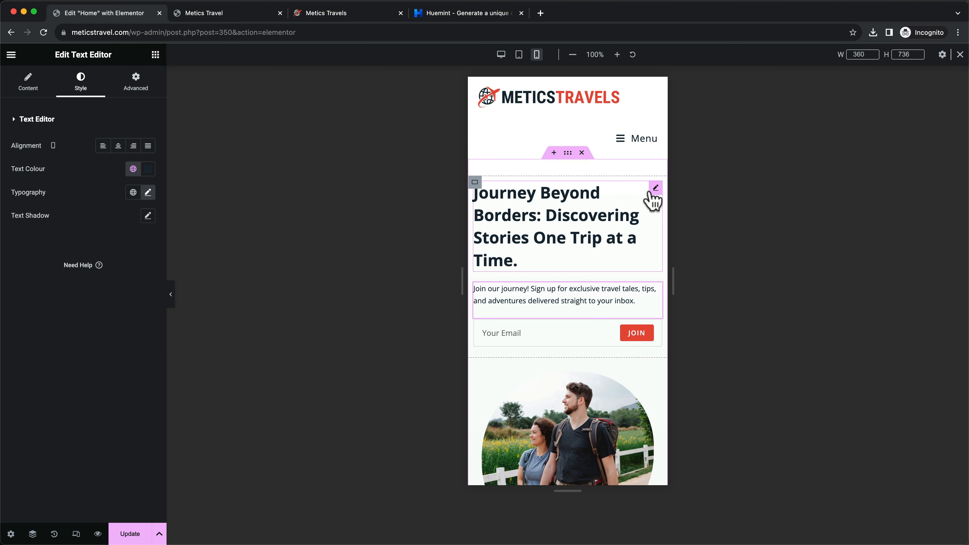
{"action": "left_click", "coordinate": [656, 187]}
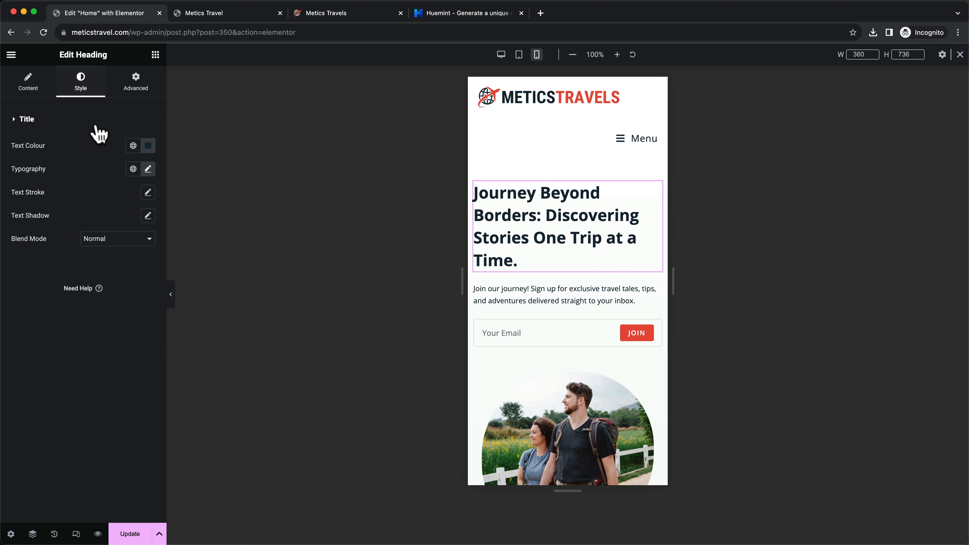
{"action": "left_click", "coordinate": [148, 168]}
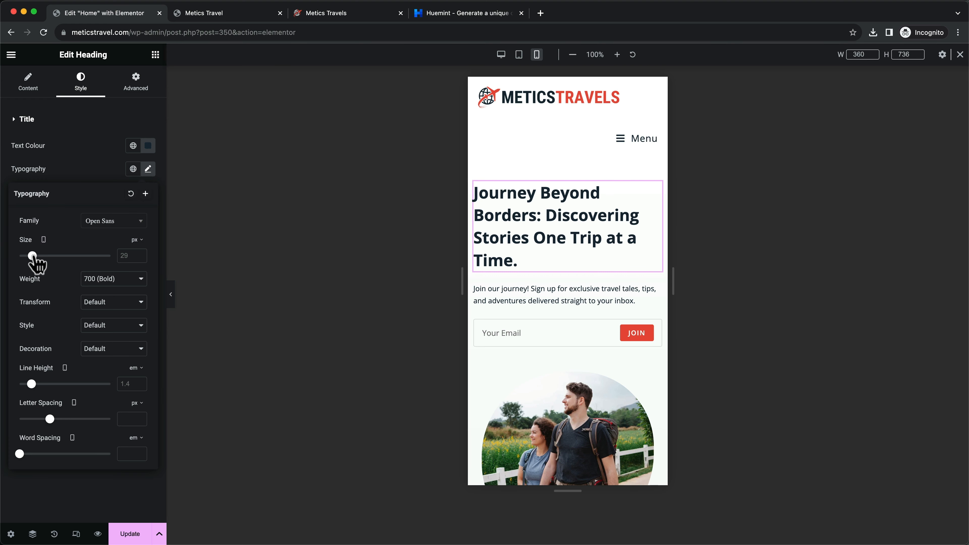
{"action": "left_click_drag", "start_coordinate": [35, 256], "coordinate": [31, 256]}
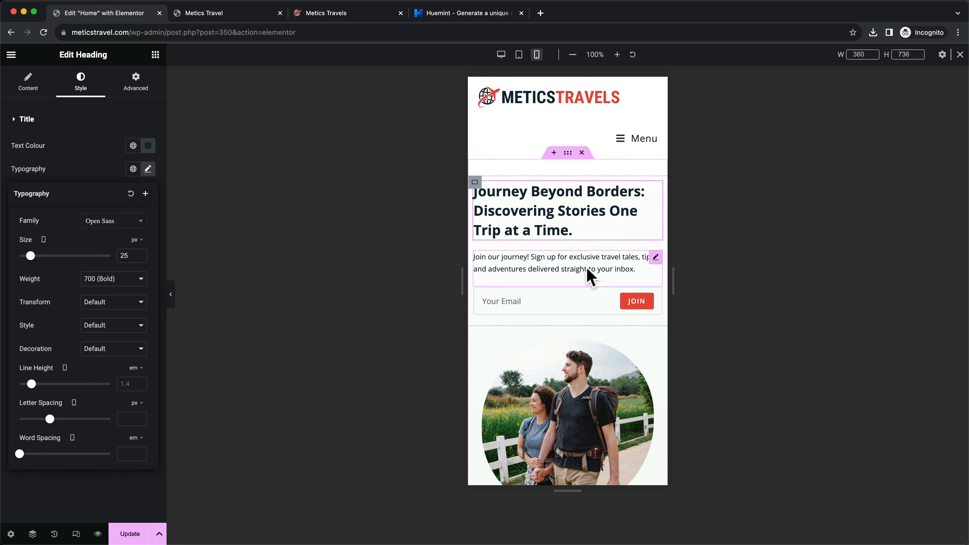
{"action": "scroll", "coordinate": [587, 277], "scroll_direction": "down", "scroll_amount": 5}
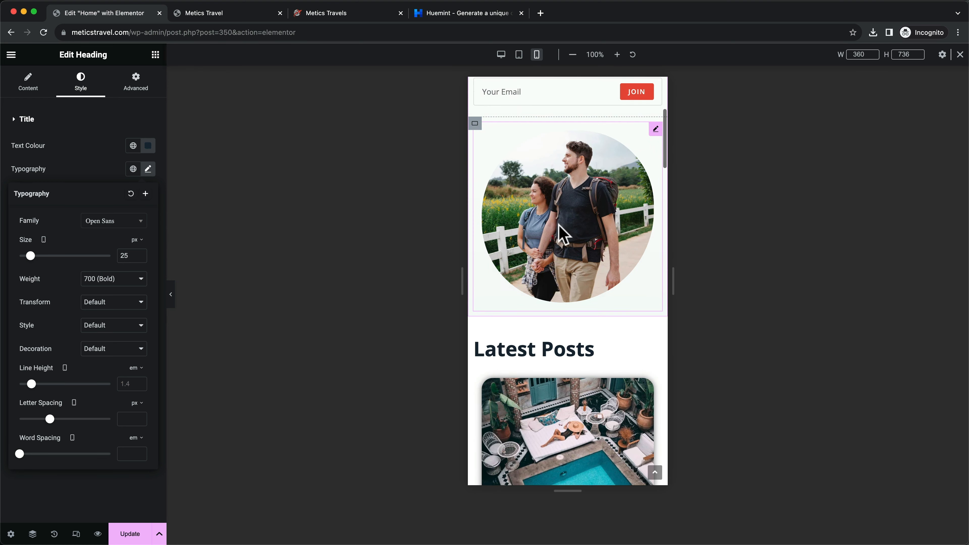
{"action": "scroll", "coordinate": [560, 229], "scroll_direction": "down", "scroll_amount": 8}
{"action": "scroll", "coordinate": [562, 237], "scroll_direction": "up", "scroll_amount": 3}
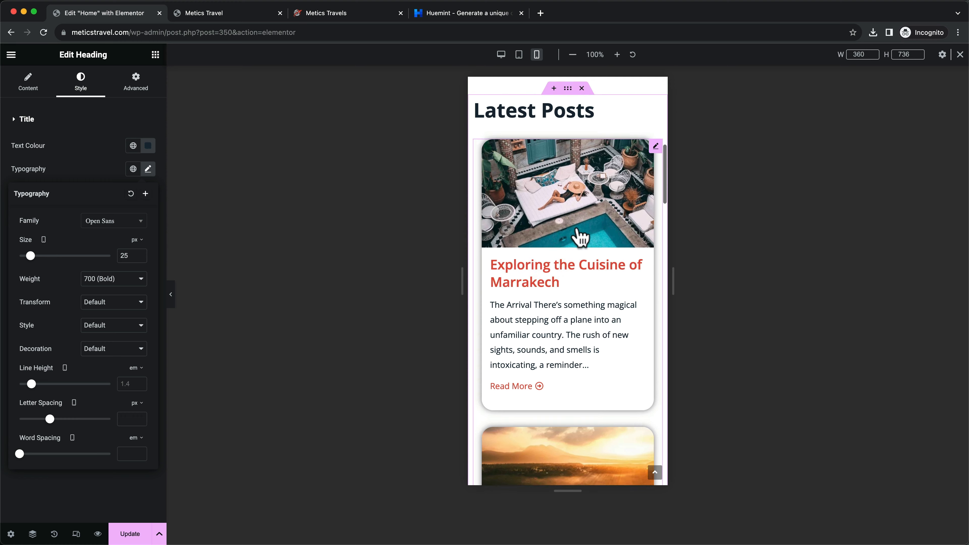
{"action": "scroll", "coordinate": [580, 237], "scroll_direction": "up", "scroll_amount": 1}
{"action": "scroll", "coordinate": [564, 267], "scroll_direction": "down", "scroll_amount": 7}
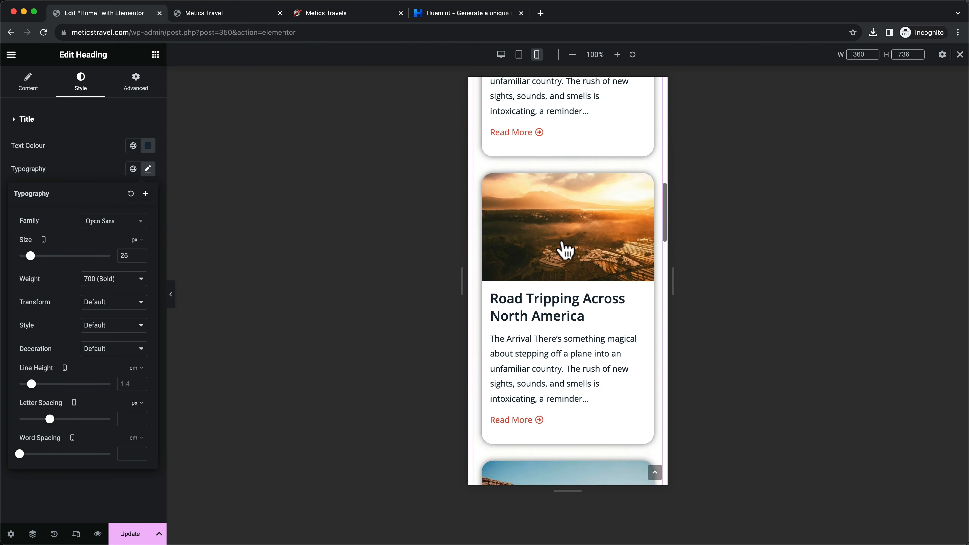
{"action": "scroll", "coordinate": [566, 251], "scroll_direction": "down", "scroll_amount": 20}
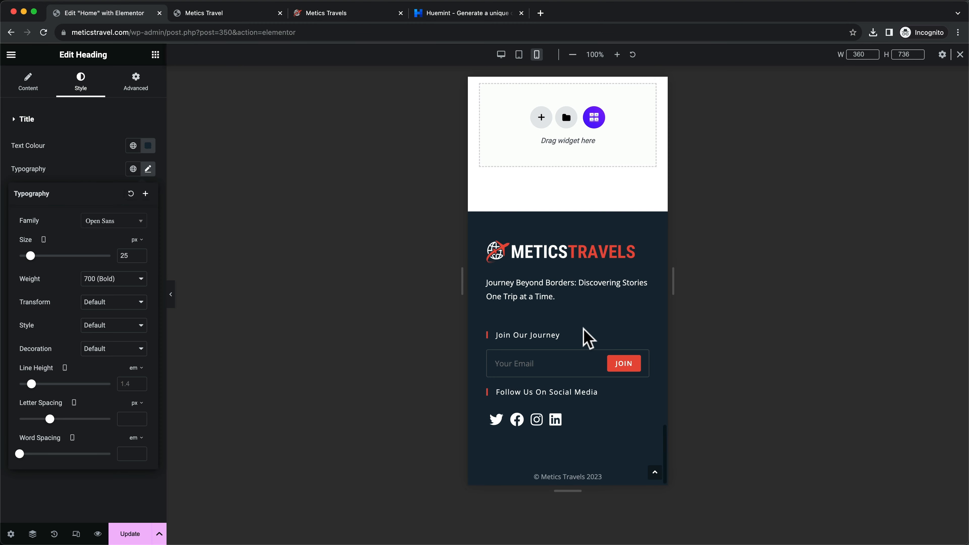
{"action": "scroll", "coordinate": [584, 332], "scroll_direction": "up", "scroll_amount": 20}
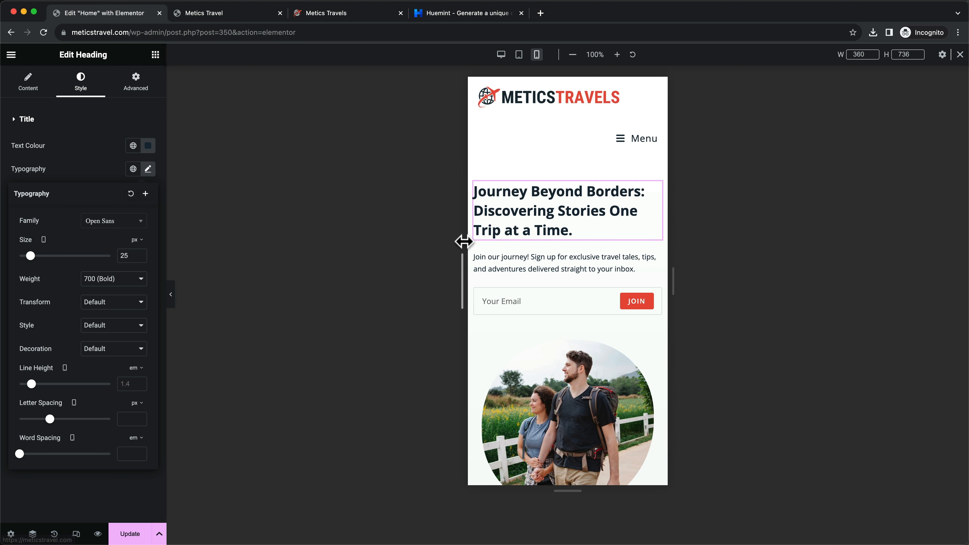
Save the Home page, then set the dark METICSTRAVELS logo as the mobile menu logo
{"action": "left_click", "coordinate": [135, 534]}
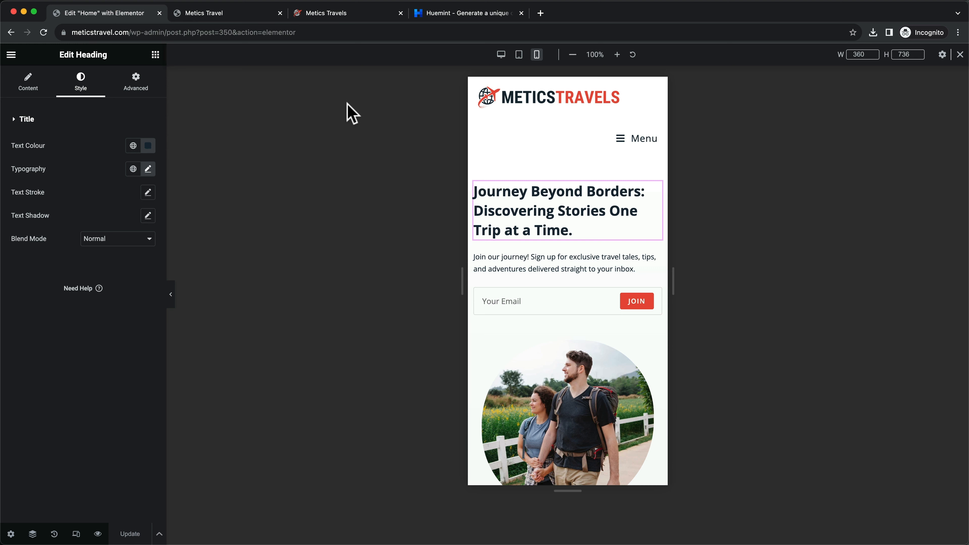
{"action": "left_click", "coordinate": [255, 14]}
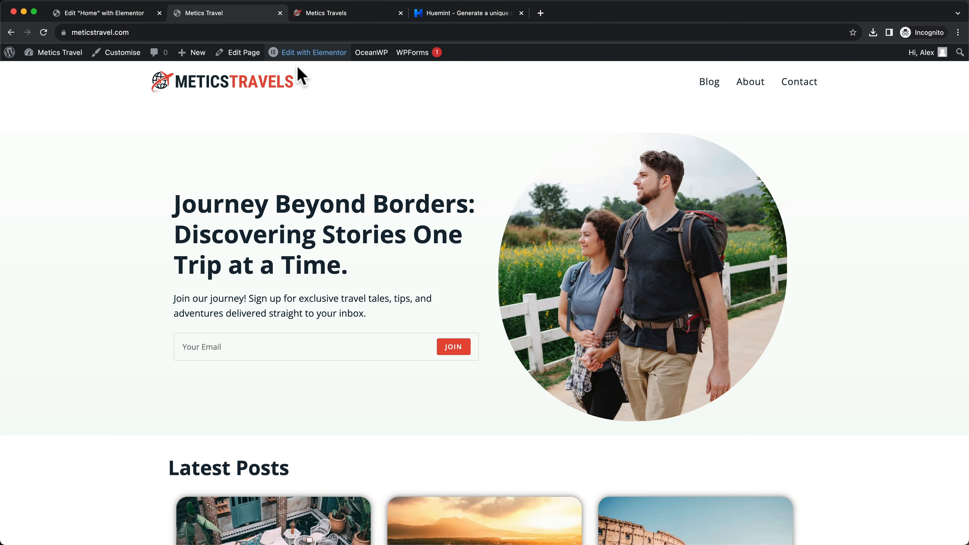
{"action": "left_click", "coordinate": [133, 54]}
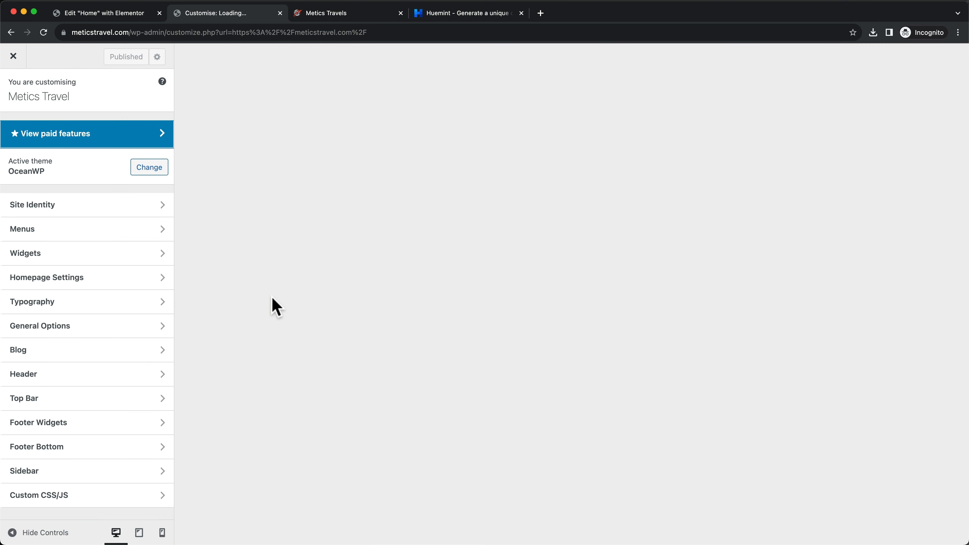
{"action": "left_click", "coordinate": [130, 385]}
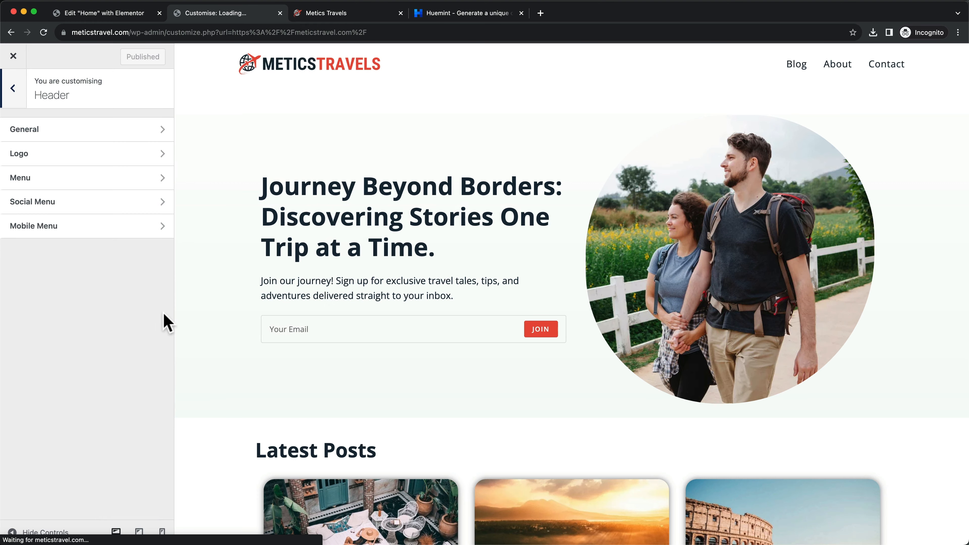
{"action": "left_click", "coordinate": [103, 263]}
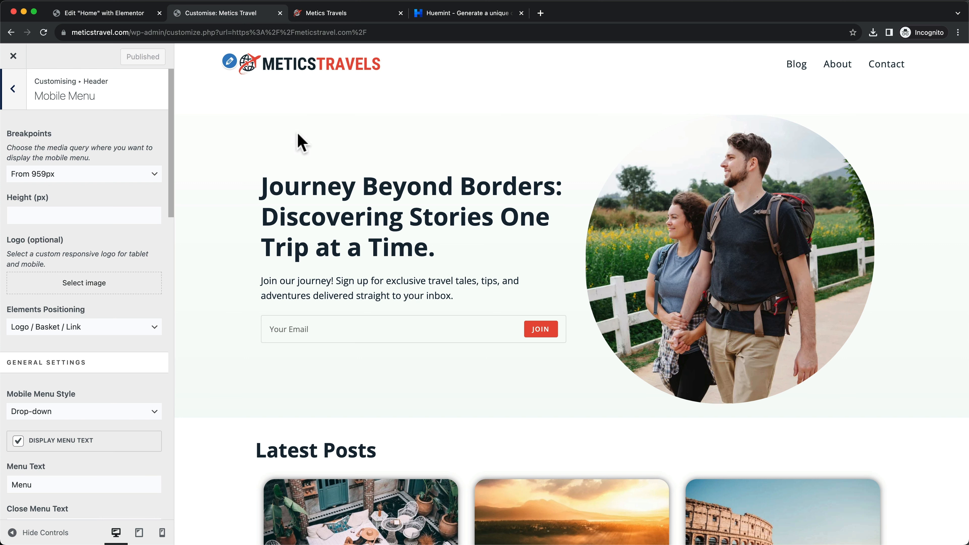
{"action": "left_click", "coordinate": [94, 292]}
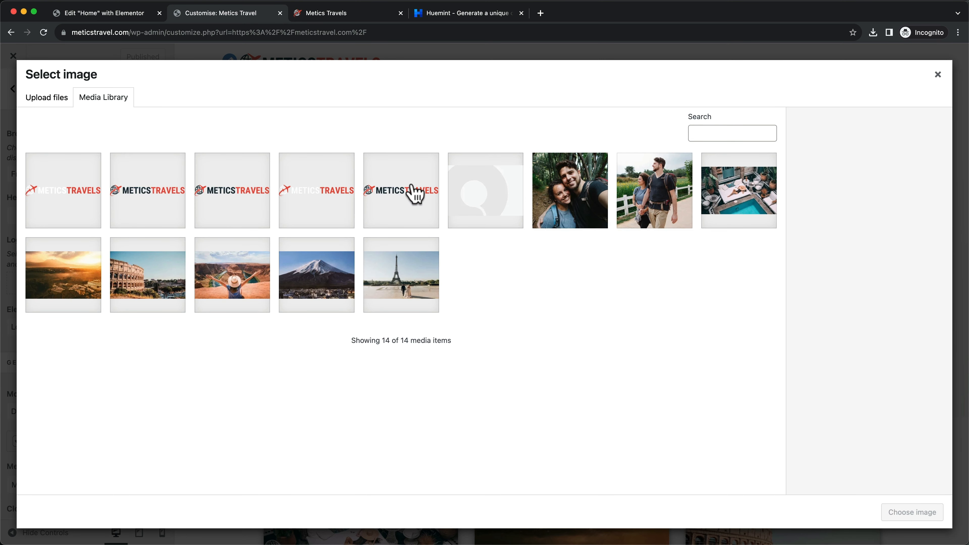
{"action": "left_click", "coordinate": [397, 201]}
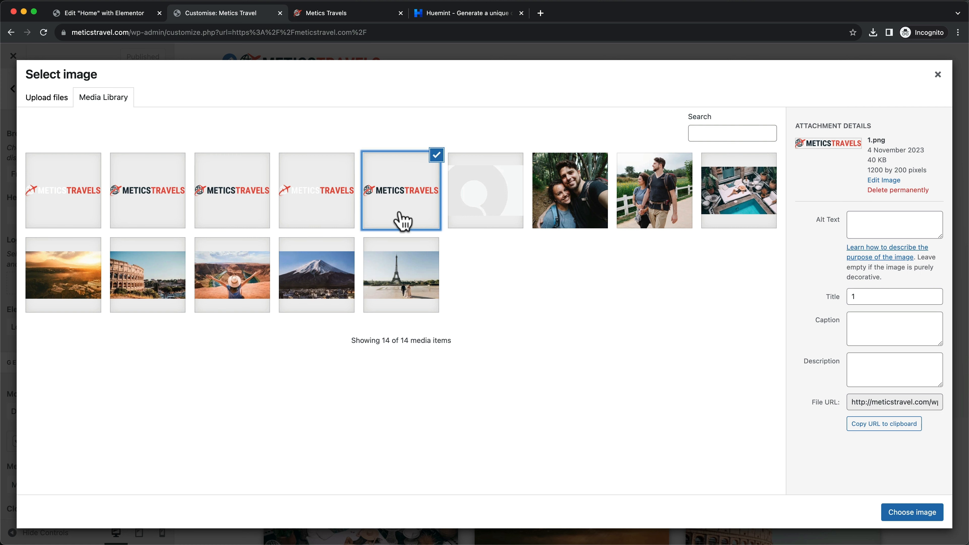
{"action": "left_click", "coordinate": [913, 513]}
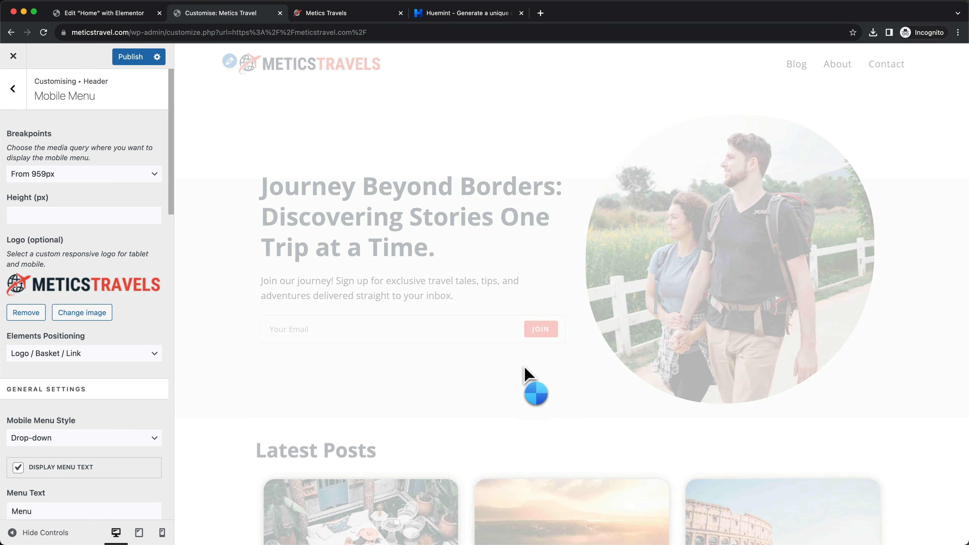
Set the mobile logo maximum height to 35 px and publish the Customizer changes
{"action": "scroll", "coordinate": [86, 373], "scroll_direction": "down", "scroll_amount": 1}
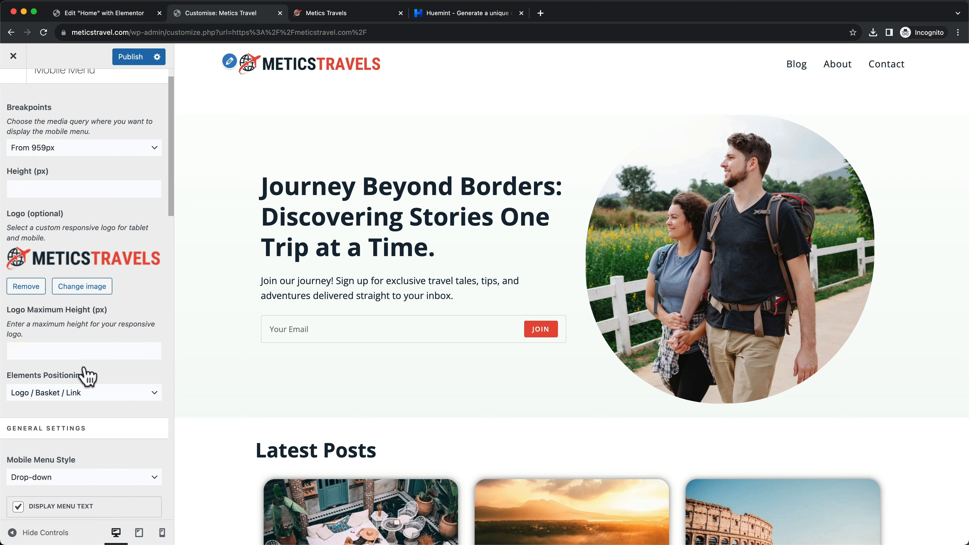
{"action": "left_click_drag", "start_coordinate": [27, 311], "coordinate": [118, 319]}
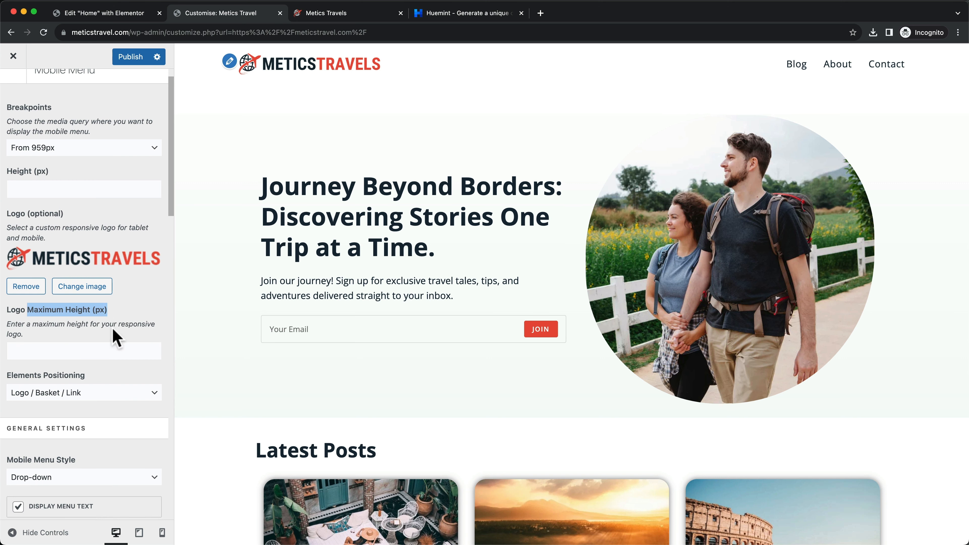
{"action": "left_click", "coordinate": [93, 350]}
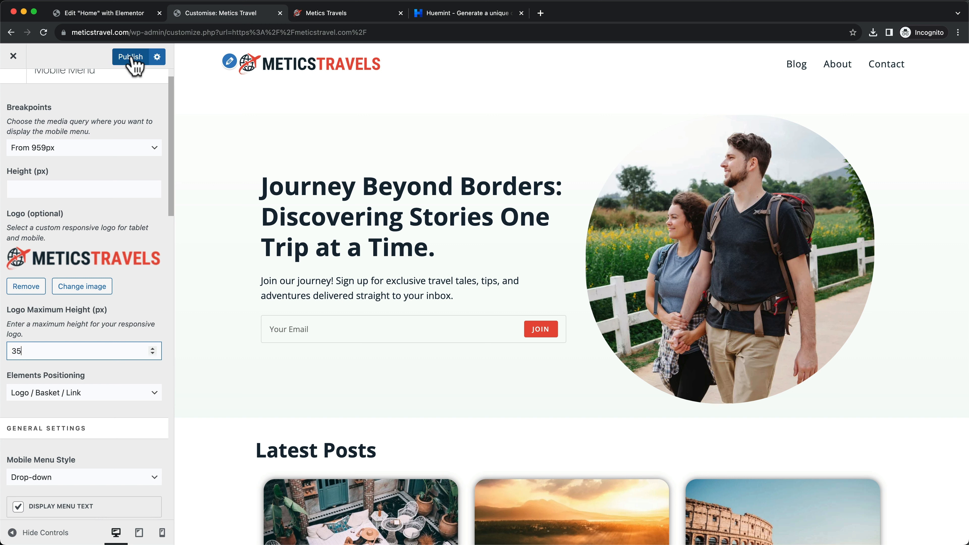
{"action": "left_click", "coordinate": [145, 61]}
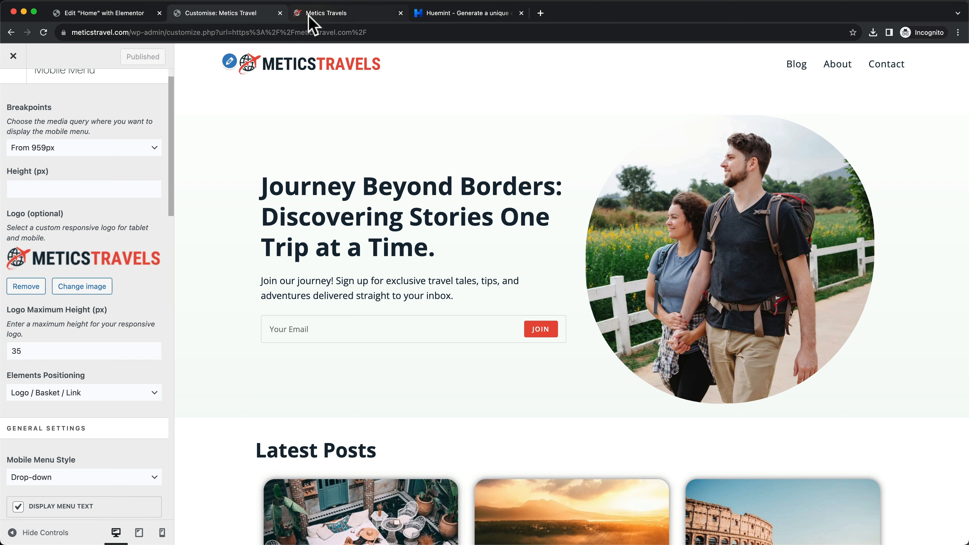
{"action": "left_click", "coordinate": [117, 15]}
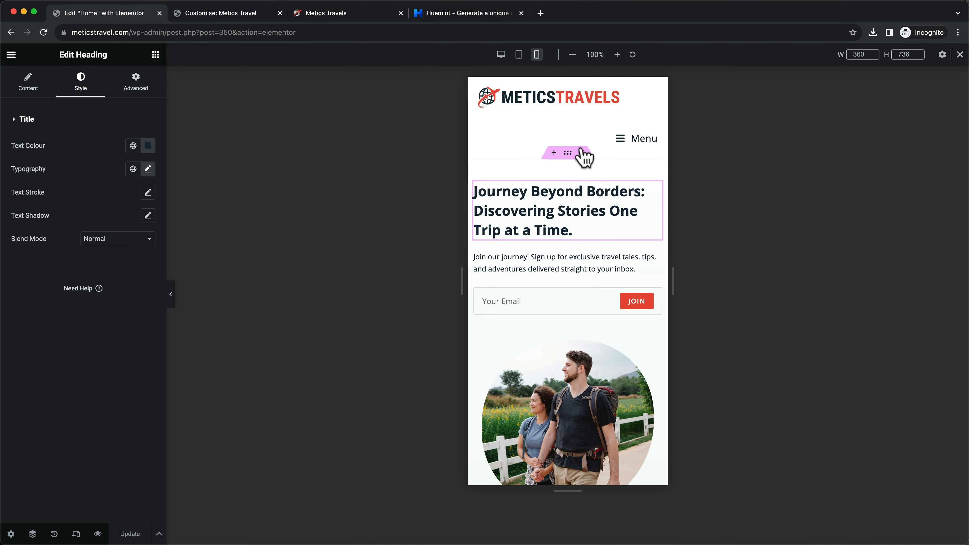
Reload the editor at mobile width and test the Menu drop-down listing Blog, About and Contact
{"action": "left_click", "coordinate": [43, 33]}
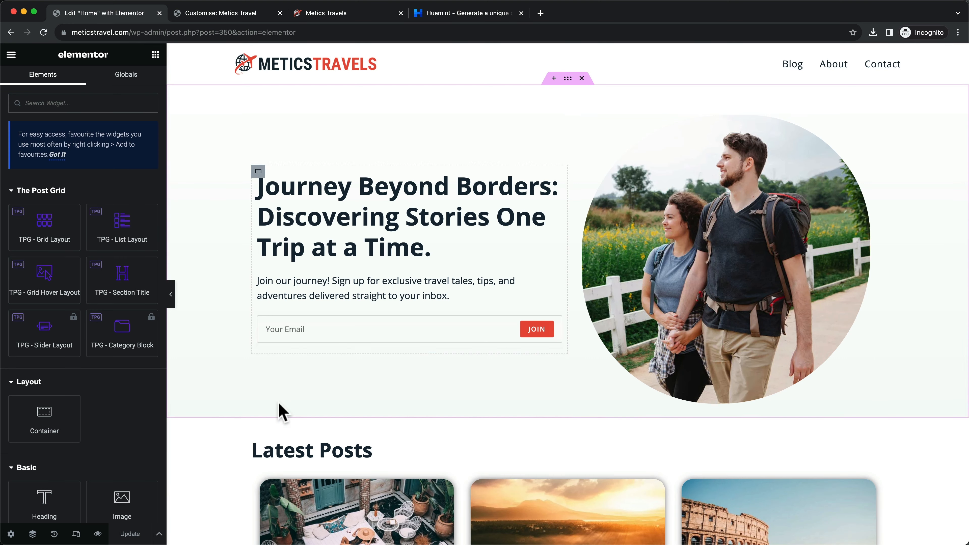
{"action": "left_click", "coordinate": [76, 534]}
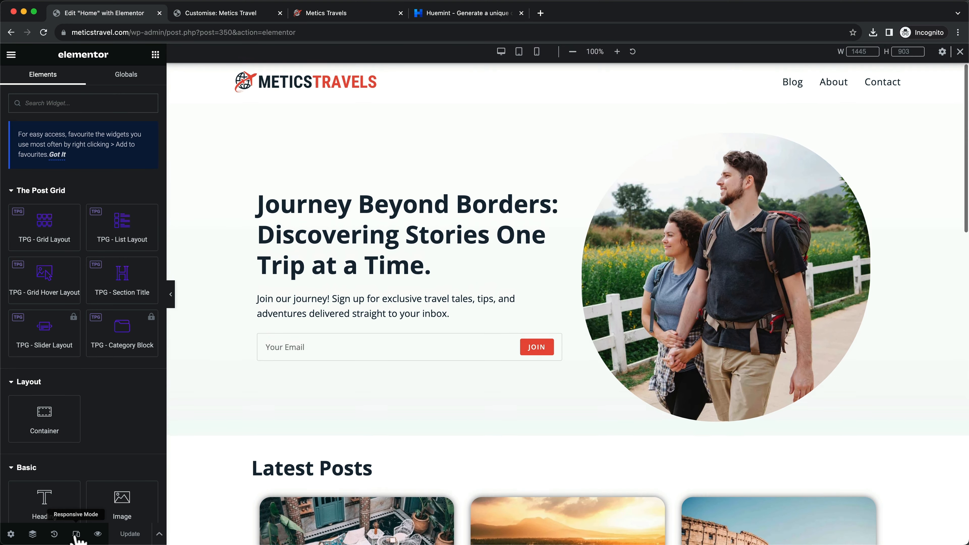
{"action": "left_click", "coordinate": [538, 56]}
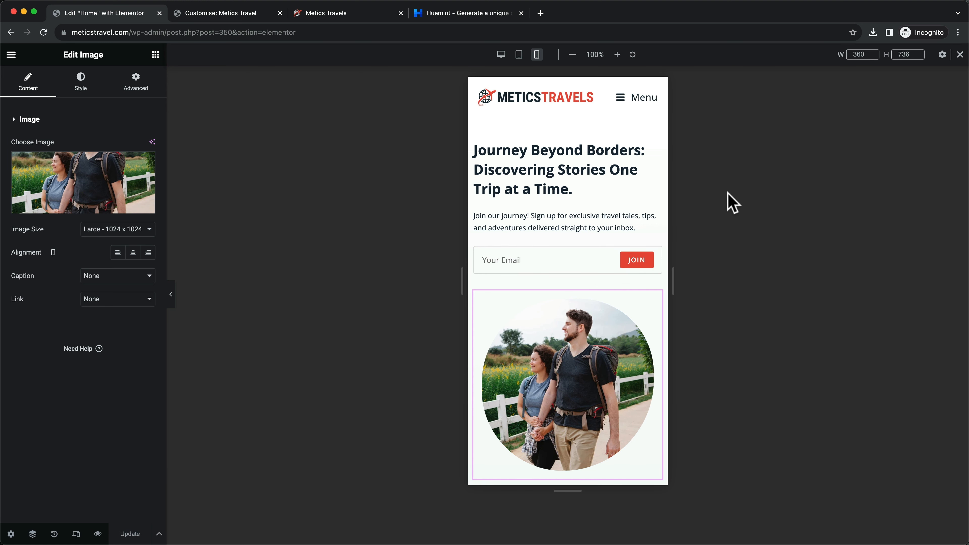
{"action": "left_click", "coordinate": [634, 107]}
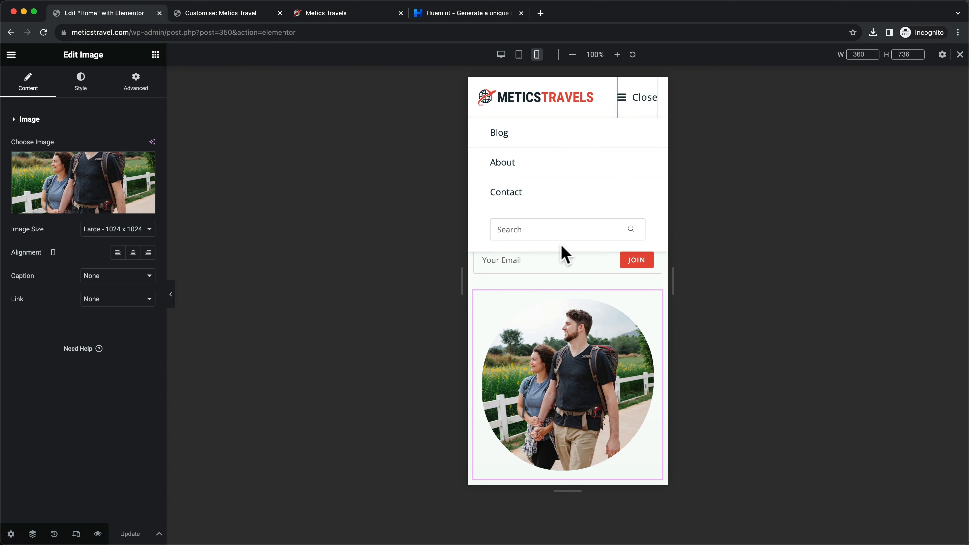
{"action": "left_click", "coordinate": [640, 99]}
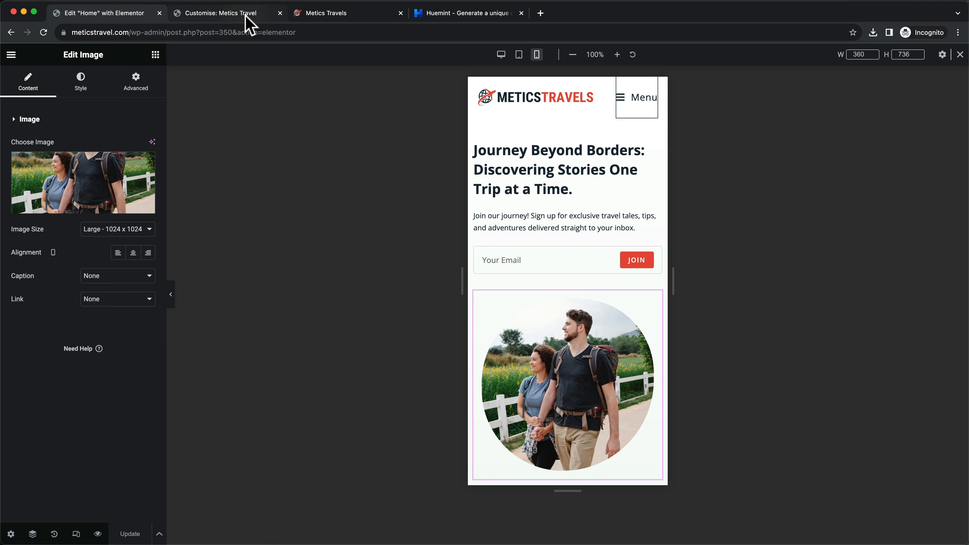
{"action": "left_click", "coordinate": [221, 13]}
Hide the Menu text, use the 3D X hamburger button, disable mobile menu search, and publish
{"action": "left_click_drag", "start_coordinate": [176, 204], "coordinate": [61, 80]}
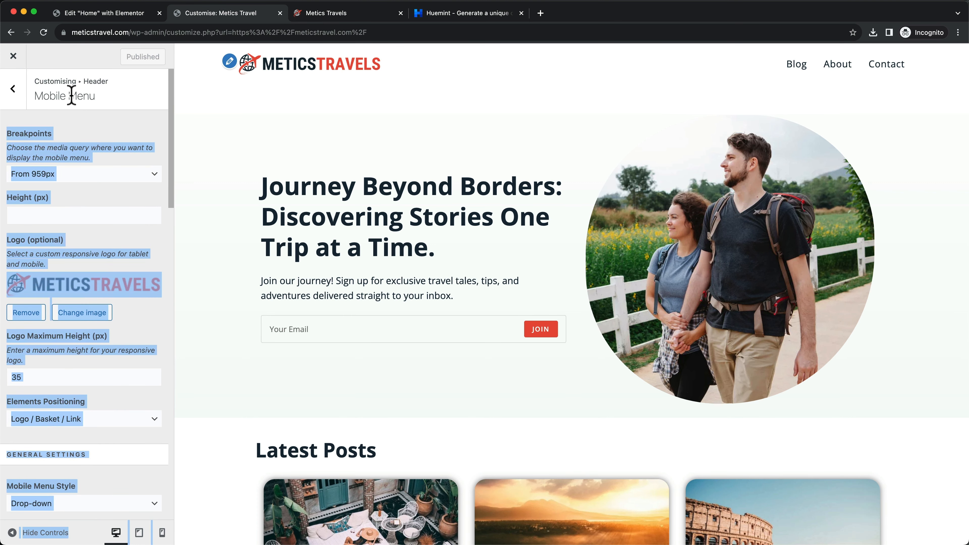
{"action": "left_click", "coordinate": [148, 134]}
{"action": "scroll", "coordinate": [153, 325], "scroll_direction": "down", "scroll_amount": 6}
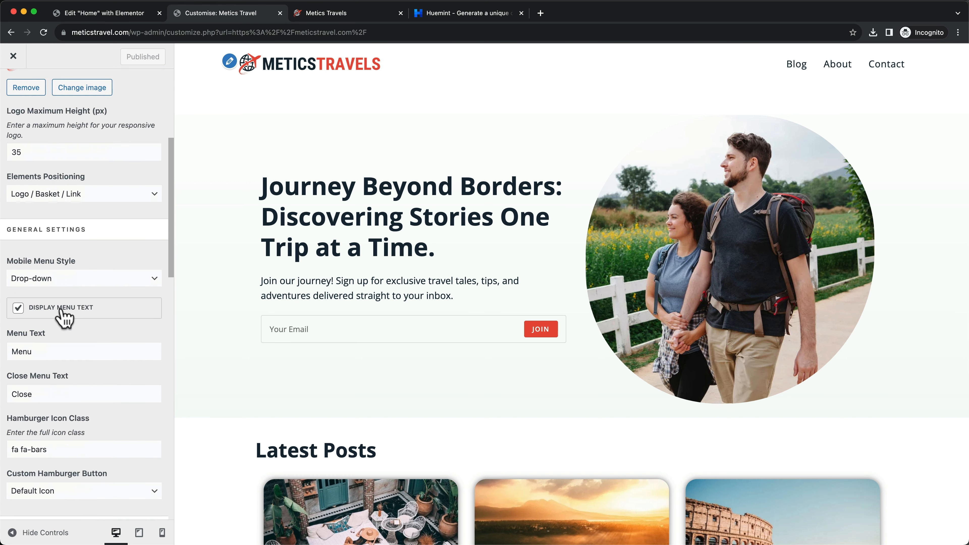
{"action": "left_click", "coordinate": [18, 307]}
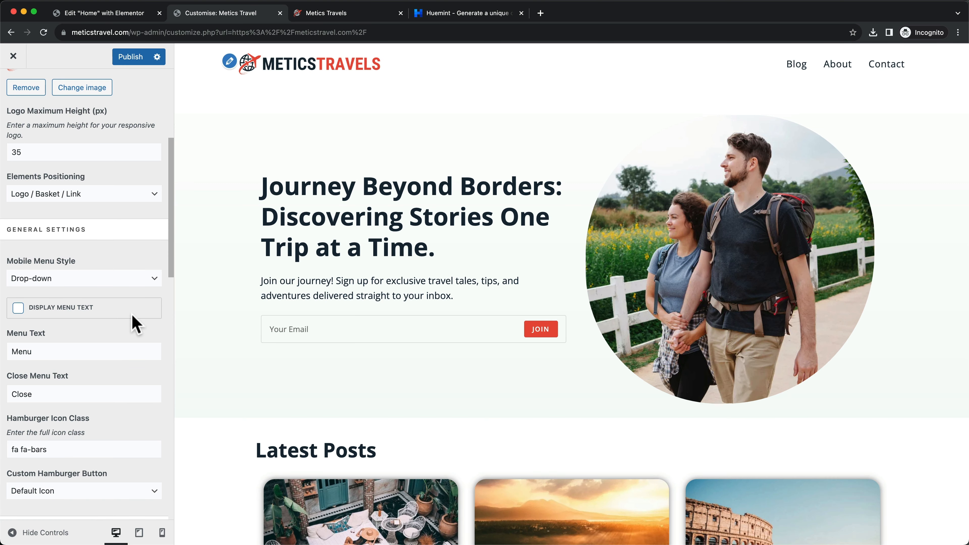
{"action": "scroll", "coordinate": [135, 325], "scroll_direction": "down", "scroll_amount": 5}
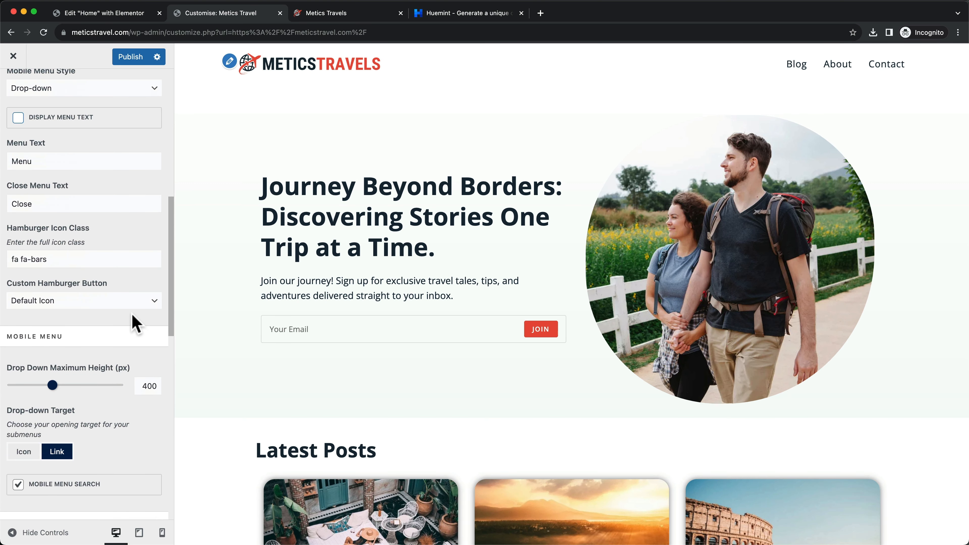
{"action": "scroll", "coordinate": [136, 324], "scroll_direction": "down", "scroll_amount": 1}
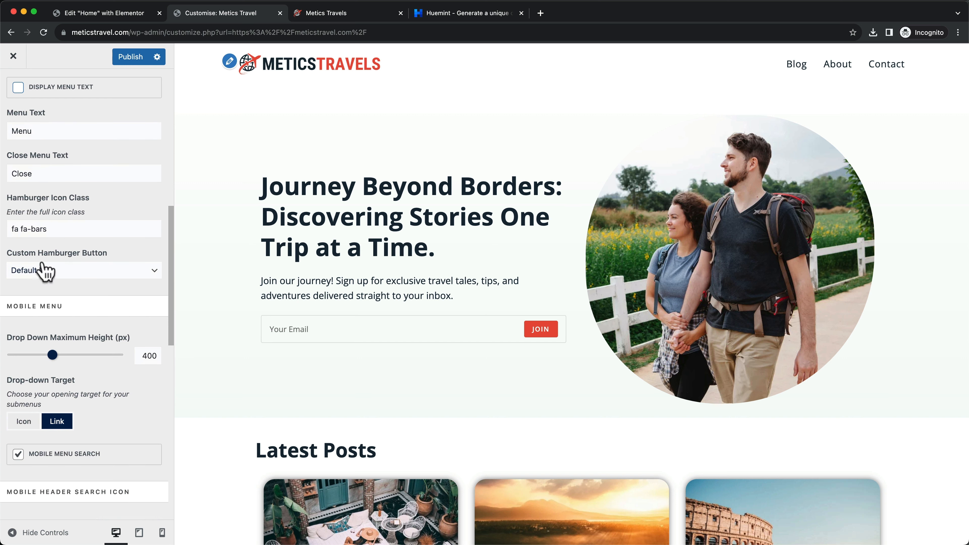
{"action": "left_click", "coordinate": [138, 270]}
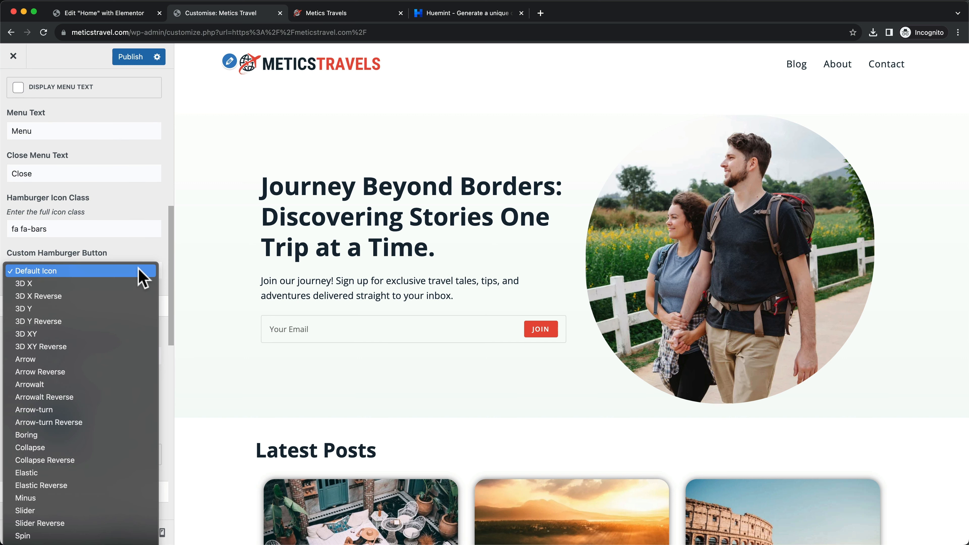
{"action": "left_click", "coordinate": [81, 283]}
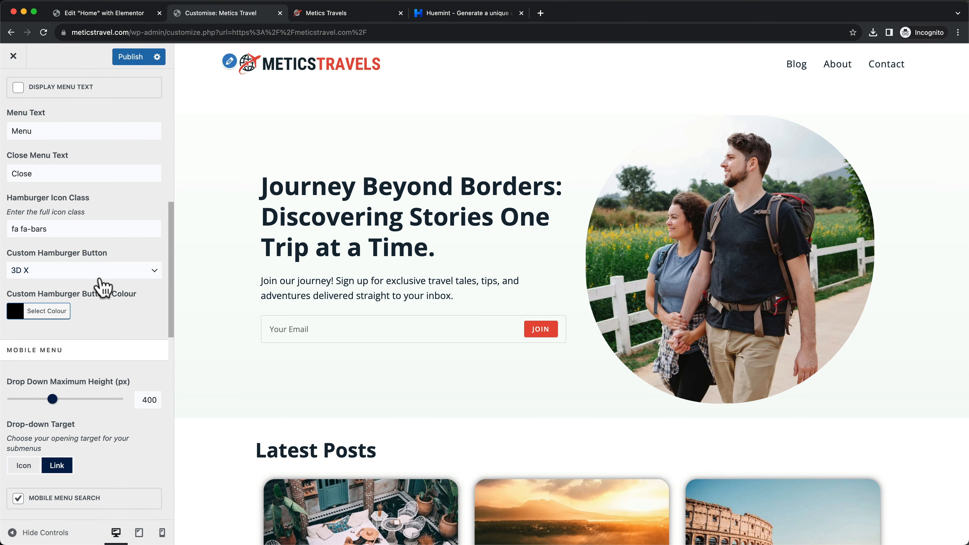
{"action": "scroll", "coordinate": [103, 286], "scroll_direction": "down", "scroll_amount": 6}
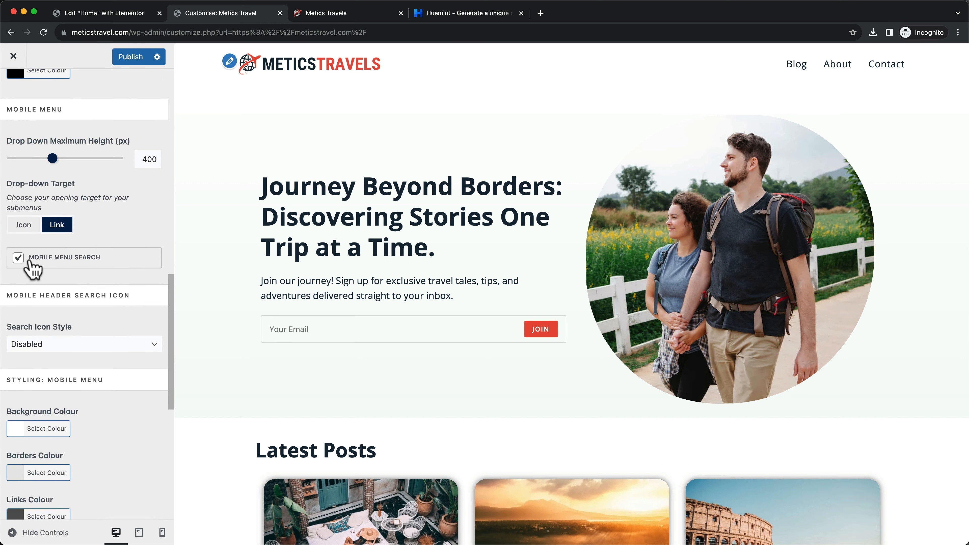
{"action": "left_click", "coordinate": [17, 258]}
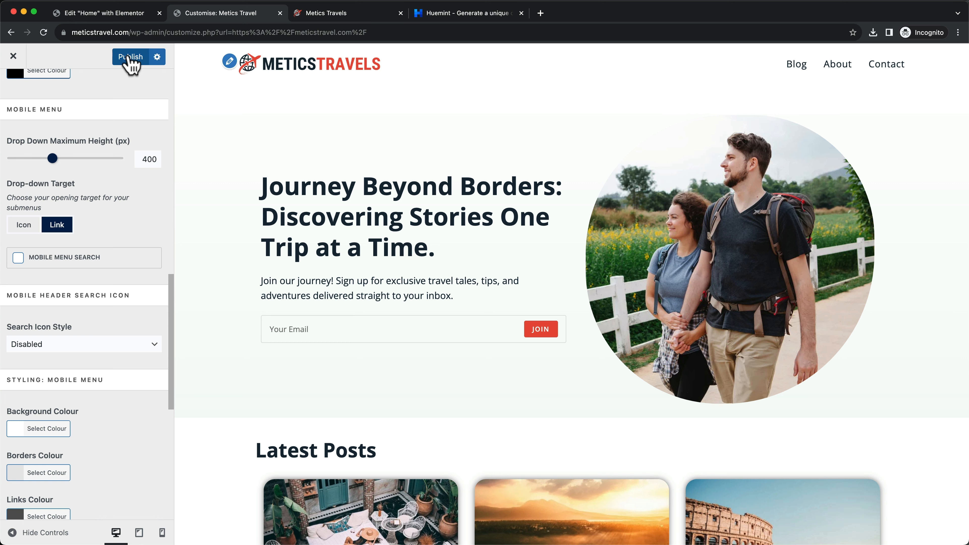
{"action": "left_click", "coordinate": [140, 61]}
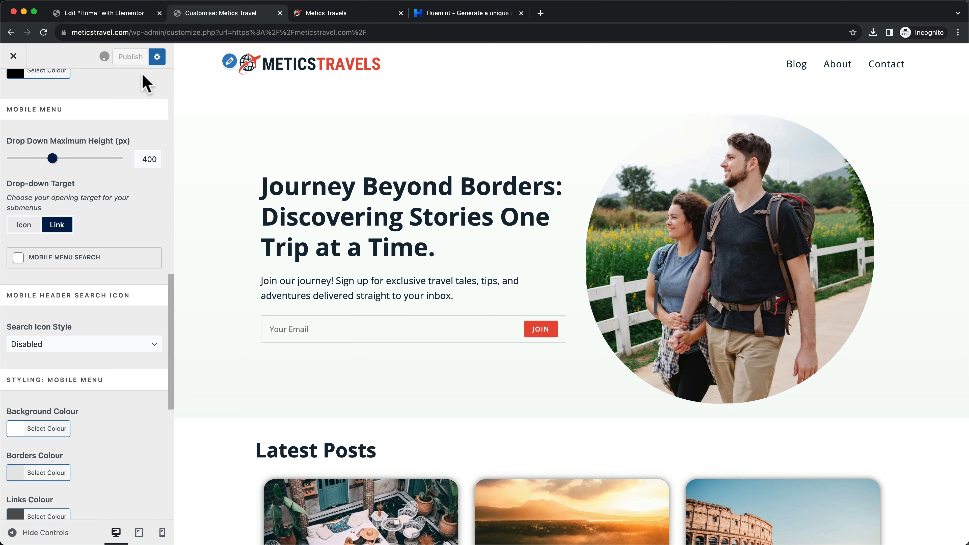
Reload Elementor at mobile width and open and close the plain hamburger menu to test it
{"action": "left_click", "coordinate": [134, 16]}
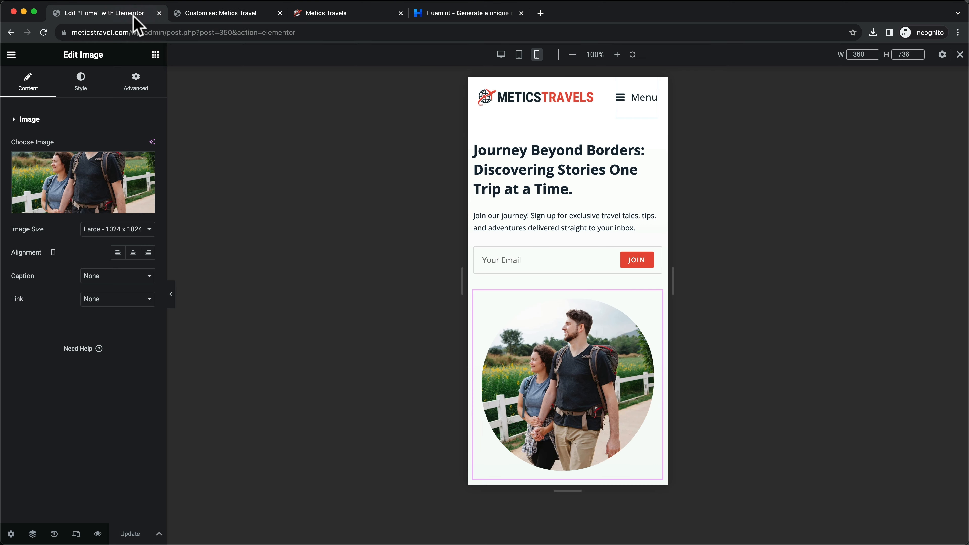
{"action": "left_click", "coordinate": [44, 32]}
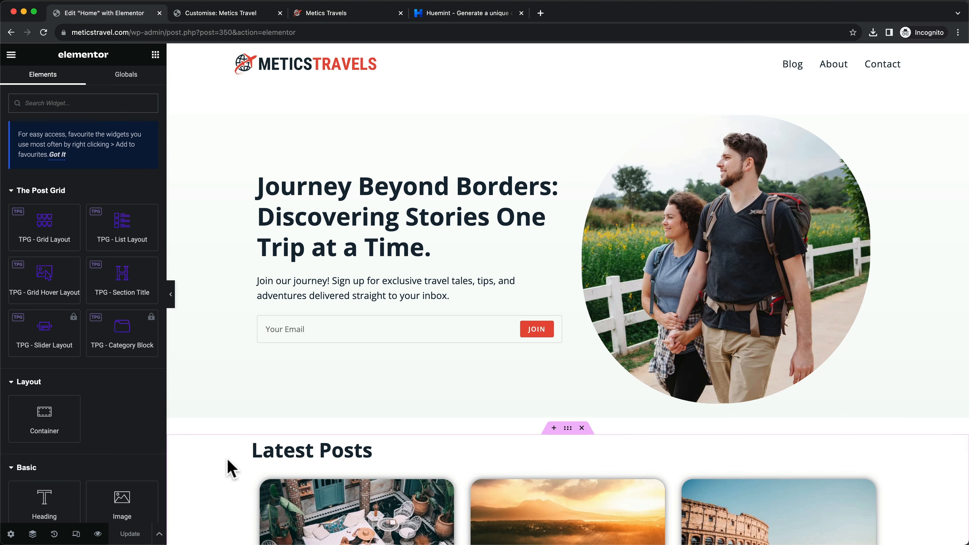
{"action": "left_click", "coordinate": [76, 534]}
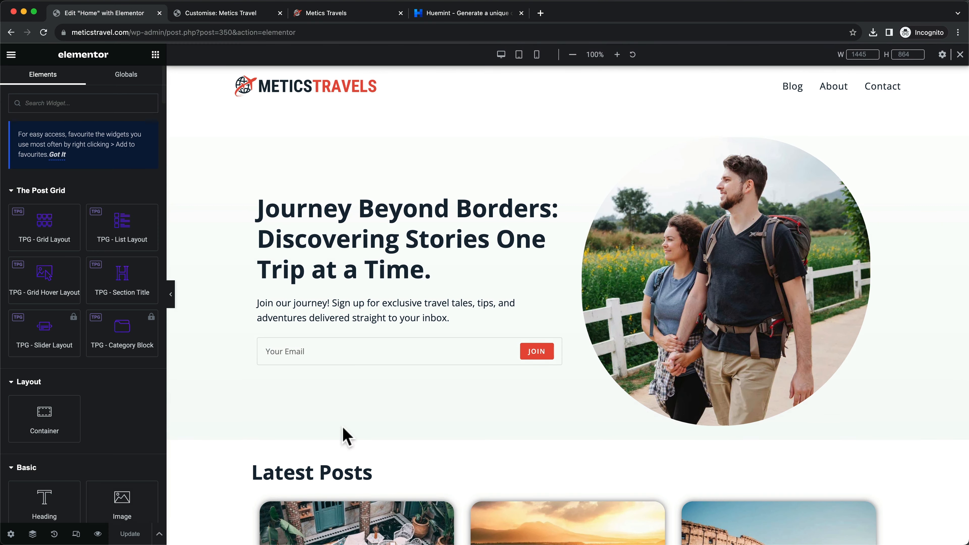
{"action": "left_click", "coordinate": [538, 58]}
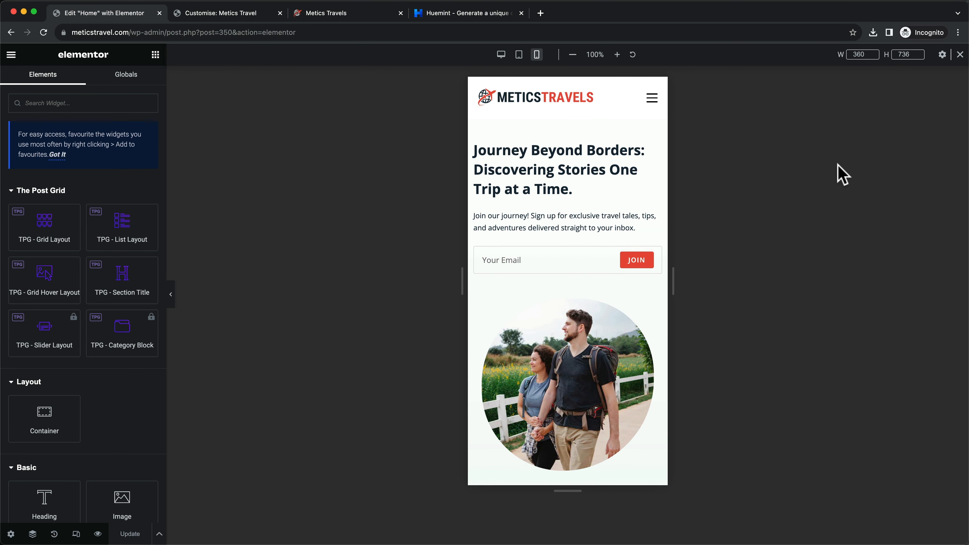
{"action": "left_click", "coordinate": [652, 100]}
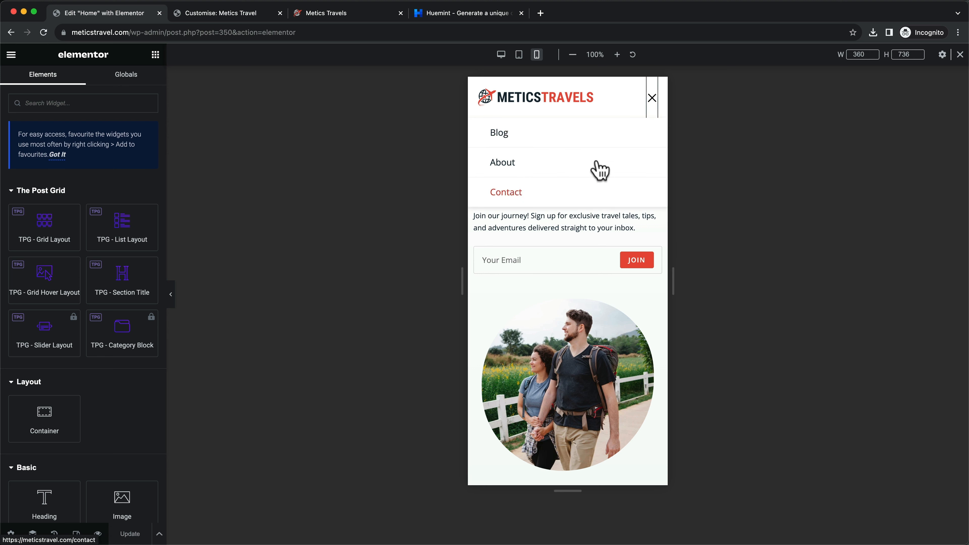
{"action": "left_click", "coordinate": [653, 103]}
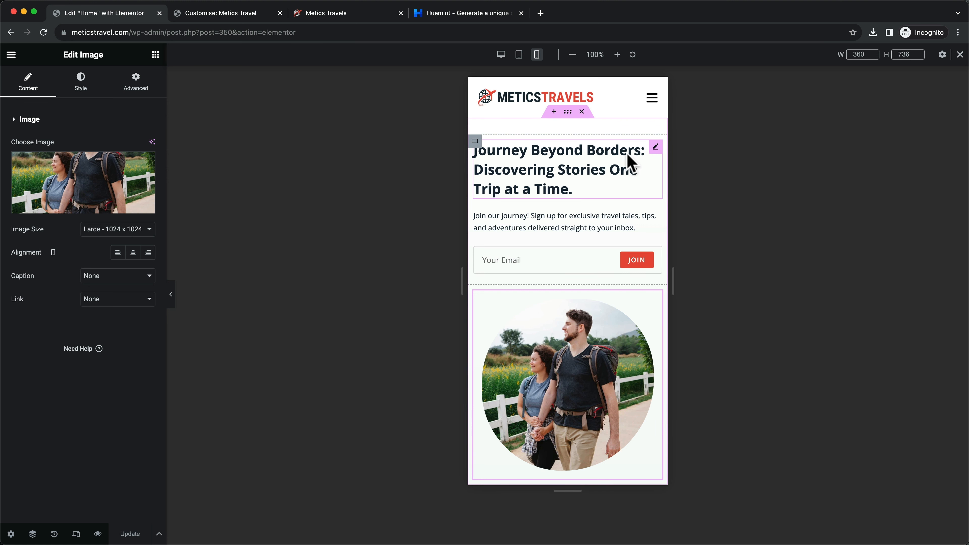
Give the Home hero container a 10 px top padding on mobile
{"action": "left_click", "coordinate": [568, 115]}
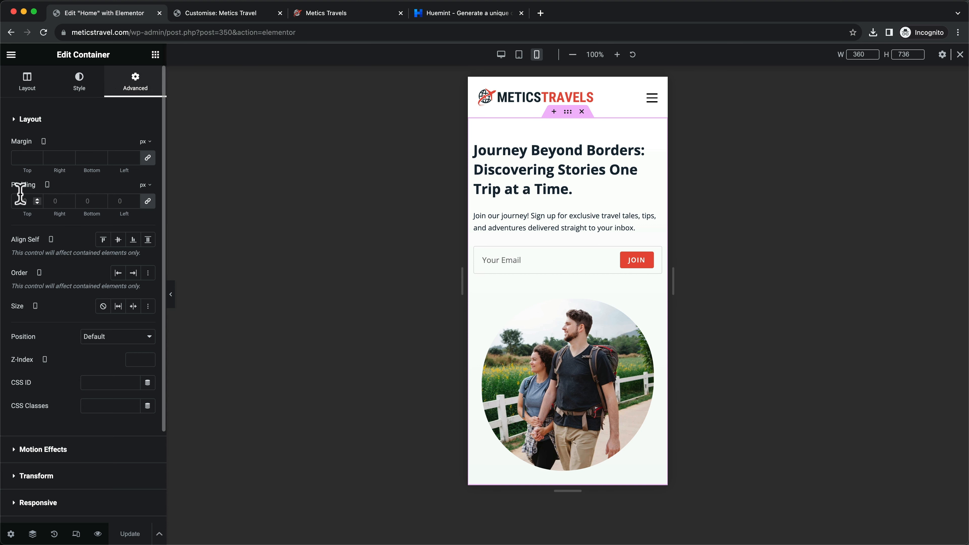
{"action": "left_click", "coordinate": [38, 203]}
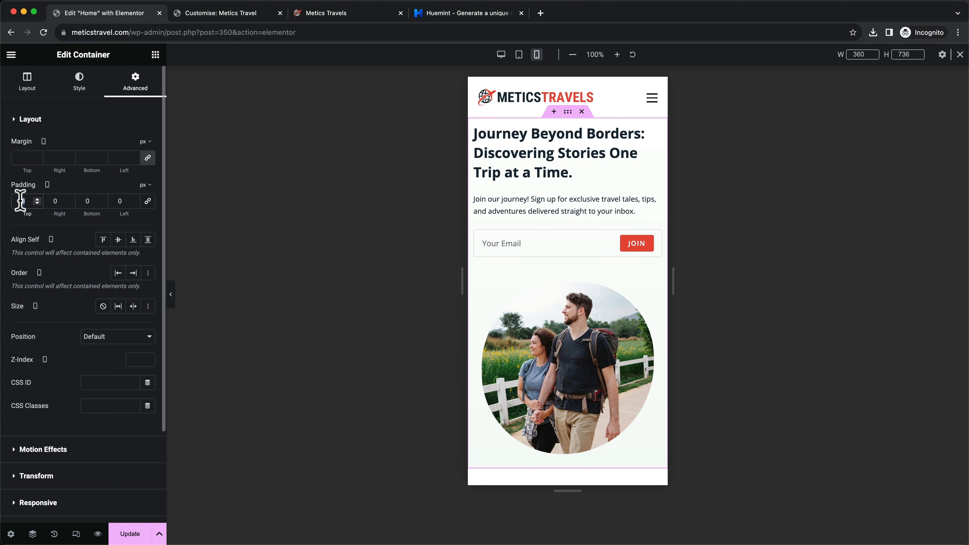
{"action": "type", "text": "10"}
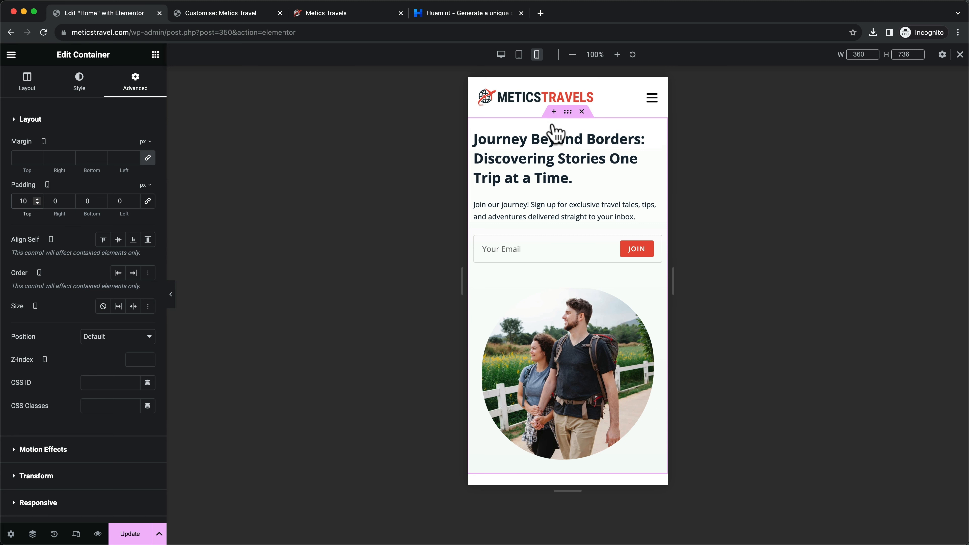
Check the hero at tablet, desktop and mobile widths, then save the Home page and close the editor
{"action": "left_click", "coordinate": [519, 55]}
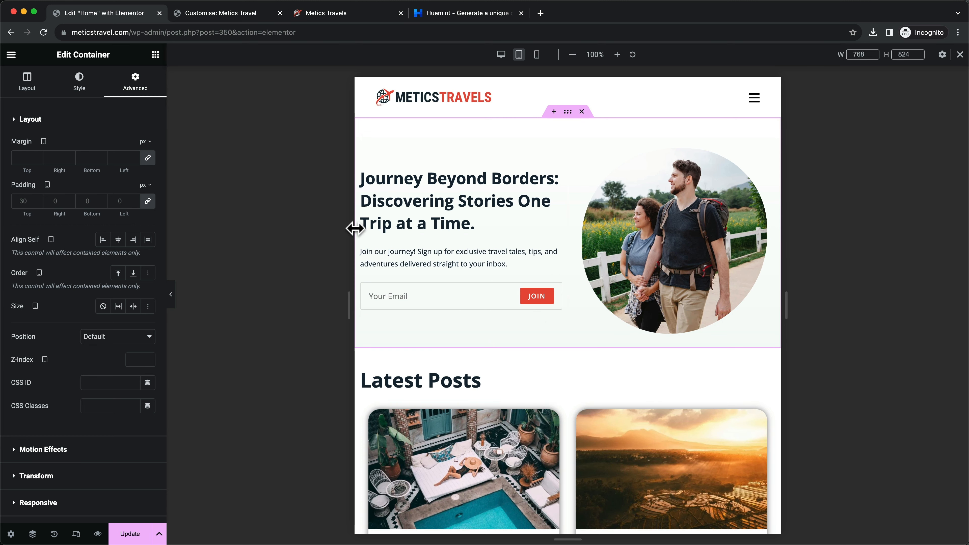
{"action": "left_click", "coordinate": [501, 55]}
{"action": "left_click", "coordinate": [519, 54]}
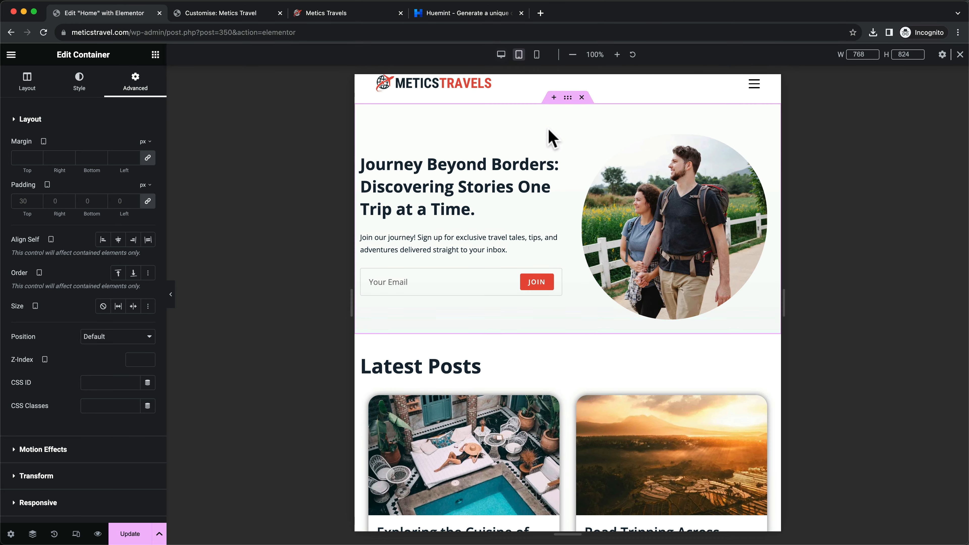
{"action": "left_click", "coordinate": [537, 55]}
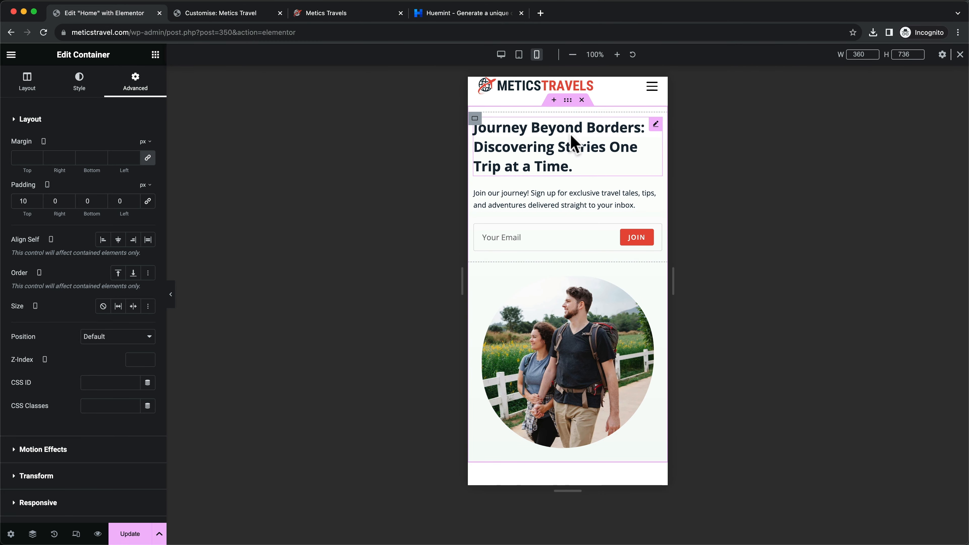
{"action": "scroll", "coordinate": [575, 144], "scroll_direction": "down", "scroll_amount": 1}
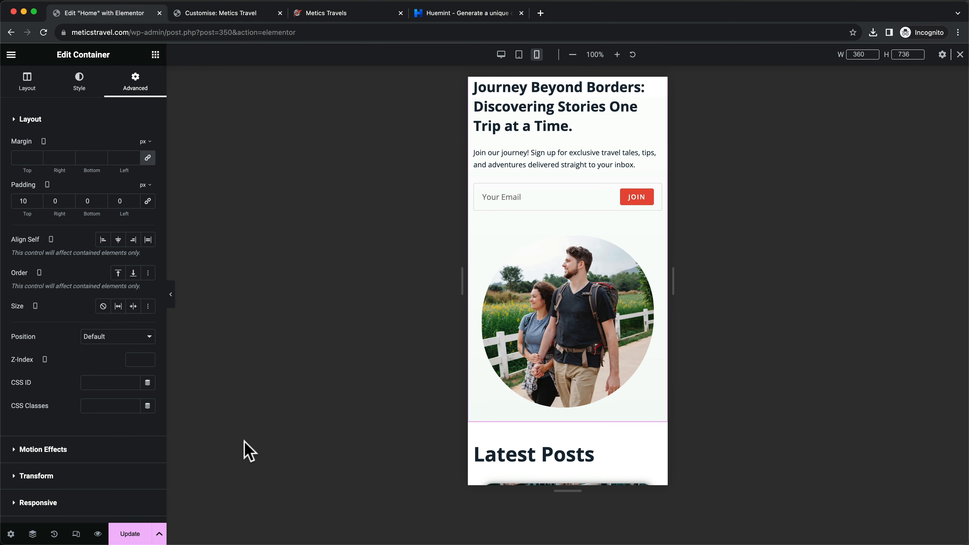
{"action": "left_click", "coordinate": [131, 534]}
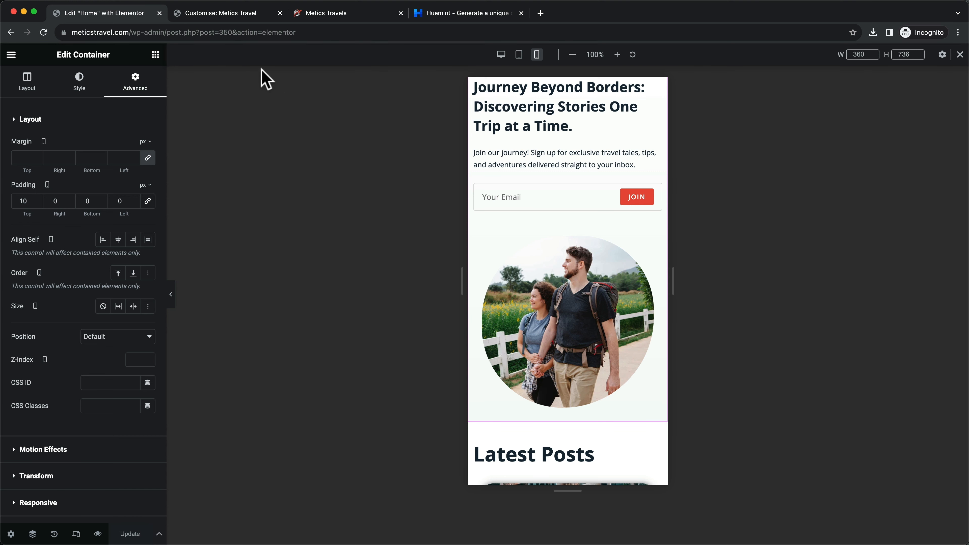
{"action": "left_click", "coordinate": [160, 13]}
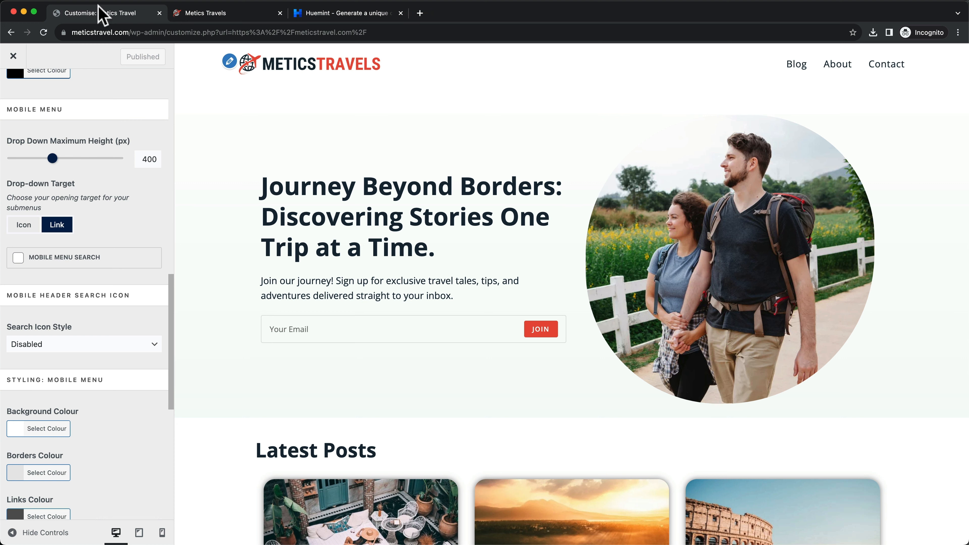
Close the Customizer and open the About page in Elementor from the Pages list
{"action": "left_click", "coordinate": [13, 57]}
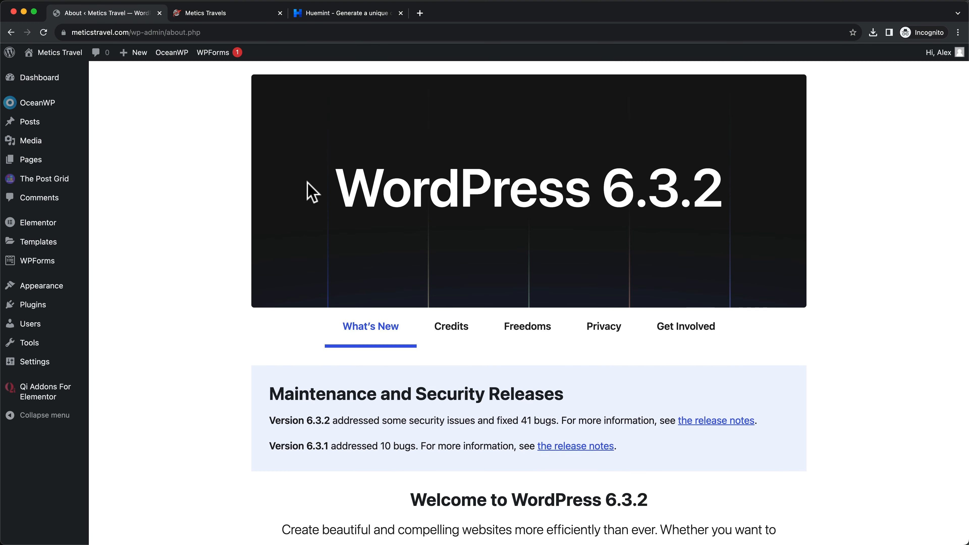
{"action": "left_click", "coordinate": [26, 161]}
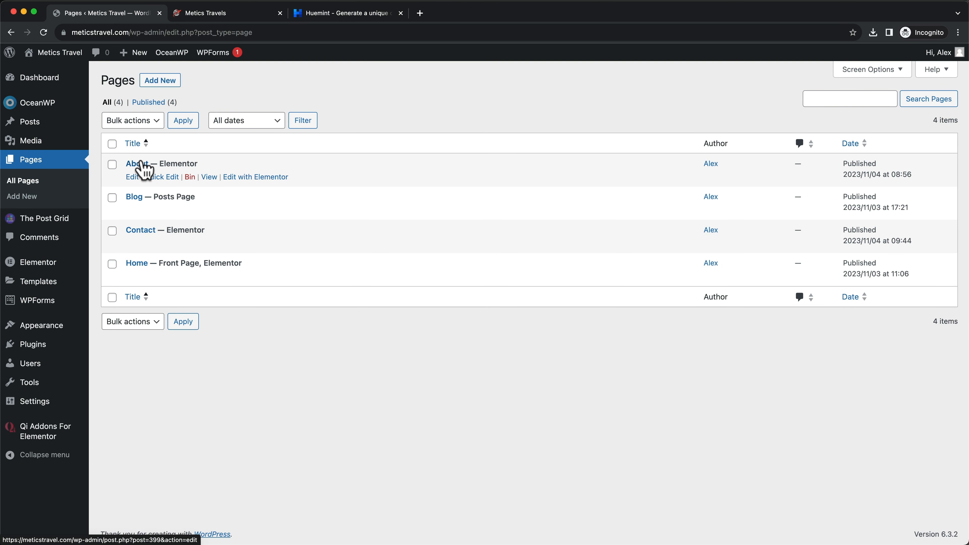
{"action": "left_click", "coordinate": [261, 180]}
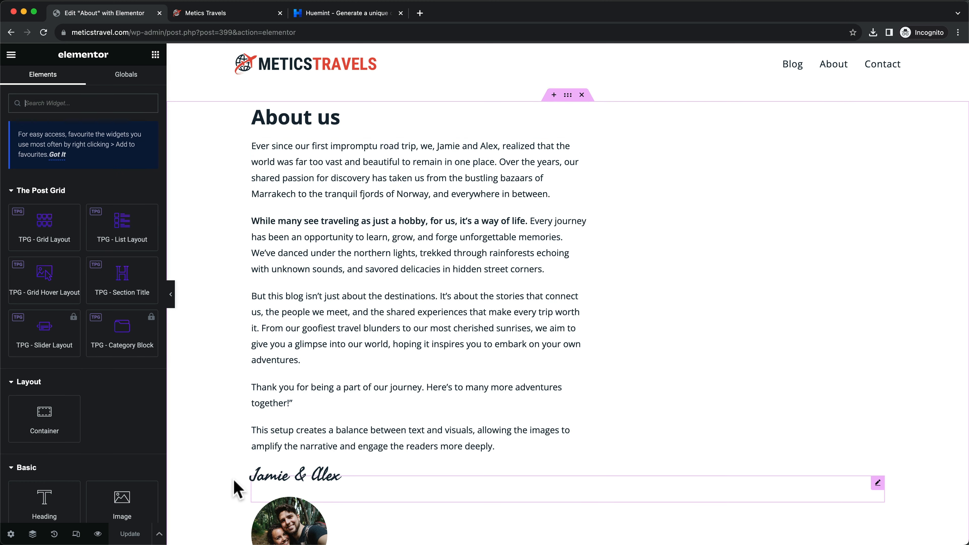
In the tablet preview, stretch the About body text to full width and enlarge the round photo
{"action": "left_click", "coordinate": [82, 535]}
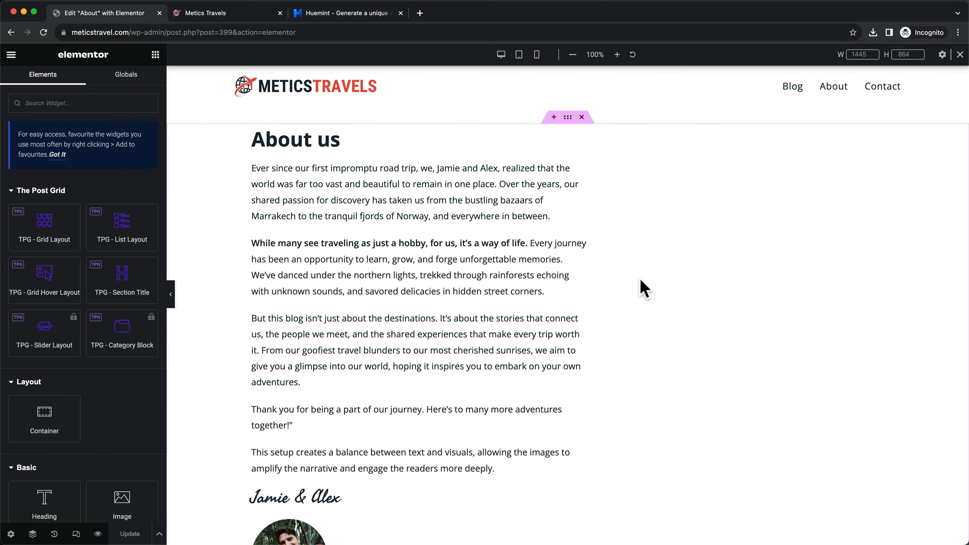
{"action": "left_click", "coordinate": [519, 55]}
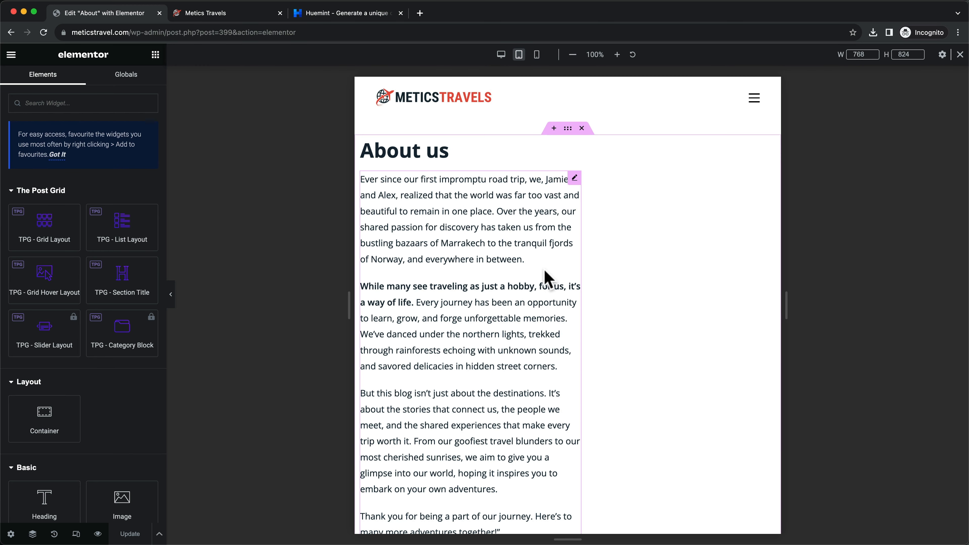
{"action": "scroll", "coordinate": [542, 279], "scroll_direction": "down", "scroll_amount": 2}
{"action": "left_click", "coordinate": [536, 280]}
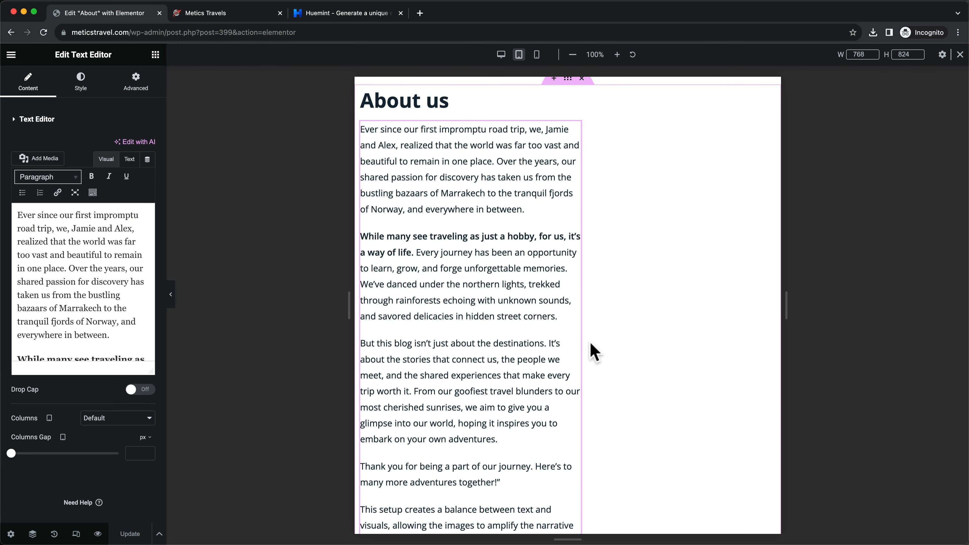
{"action": "left_click_drag", "start_coordinate": [581, 334], "coordinate": [777, 335]}
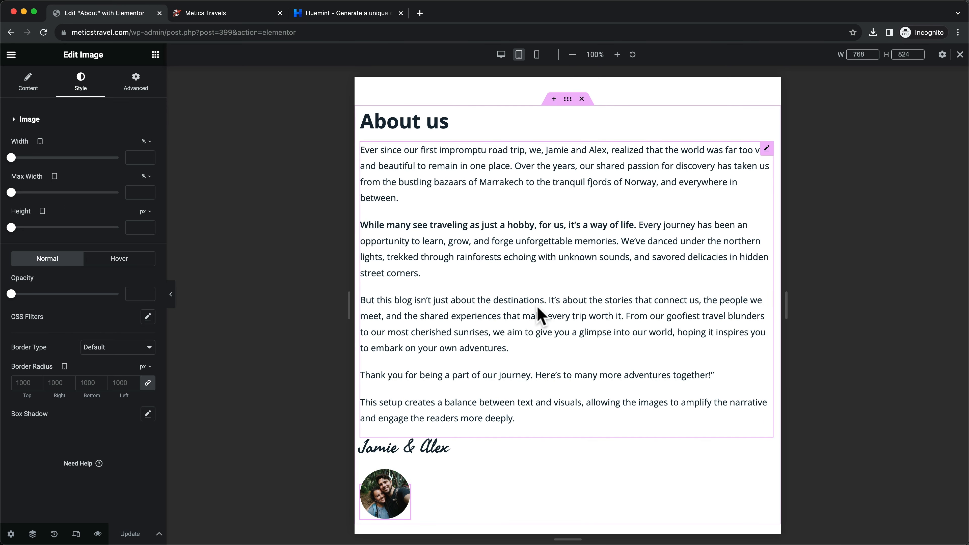
{"action": "scroll", "coordinate": [541, 316], "scroll_direction": "down", "scroll_amount": 4}
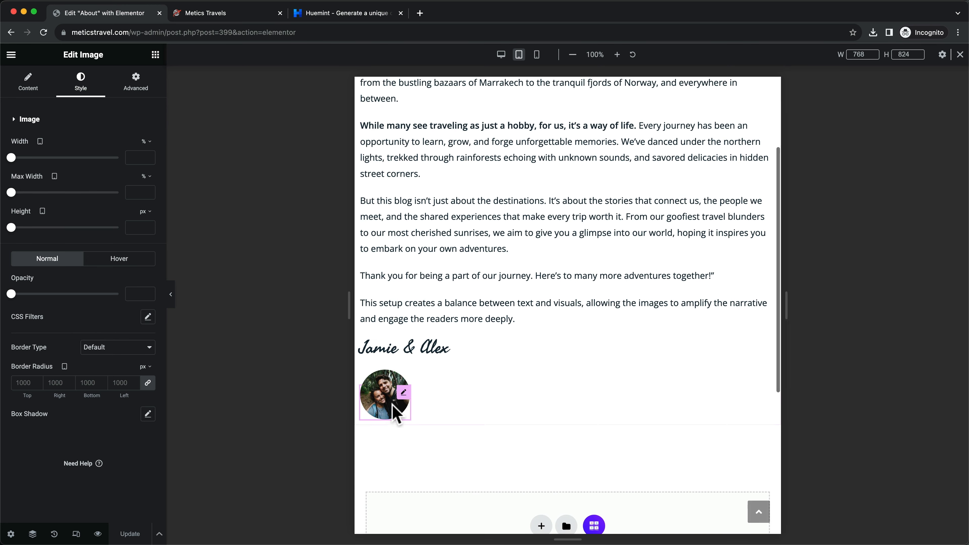
{"action": "left_click_drag", "start_coordinate": [410, 407], "coordinate": [458, 403]}
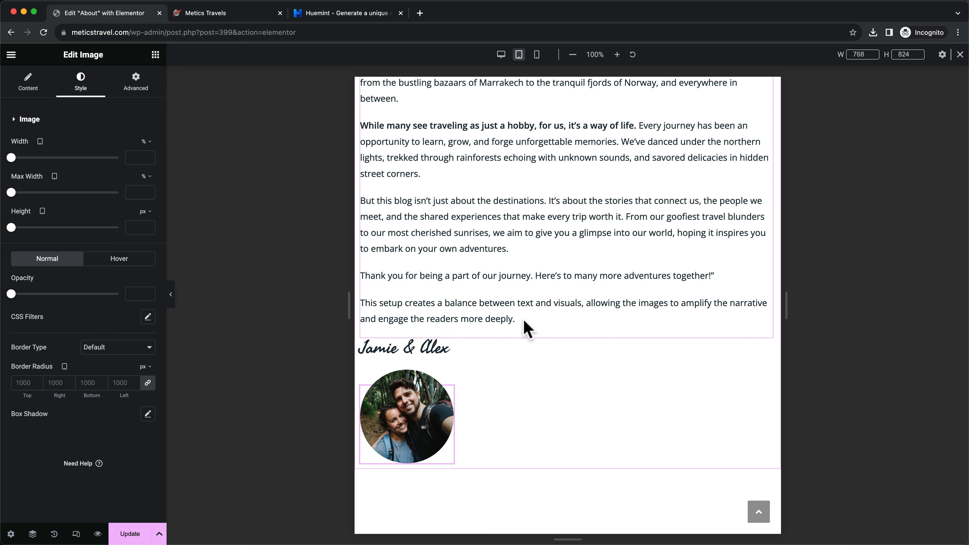
At mobile width, shrink the round photo slightly and save the About page
{"action": "scroll", "coordinate": [525, 320], "scroll_direction": "up", "scroll_amount": 2}
{"action": "scroll", "coordinate": [523, 318], "scroll_direction": "down", "scroll_amount": 6}
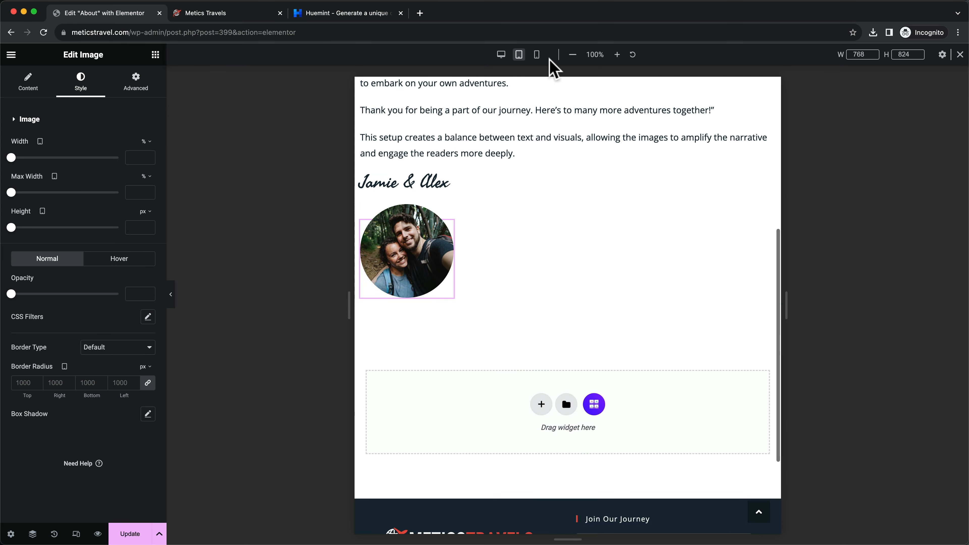
{"action": "left_click", "coordinate": [539, 57]}
{"action": "scroll", "coordinate": [584, 138], "scroll_direction": "up", "scroll_amount": 10}
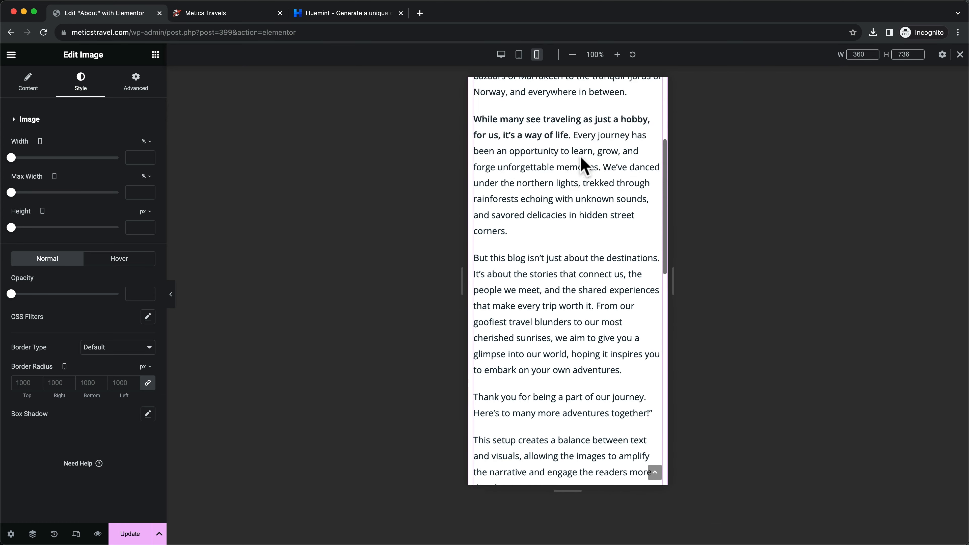
{"action": "scroll", "coordinate": [577, 164], "scroll_direction": "down", "scroll_amount": 15}
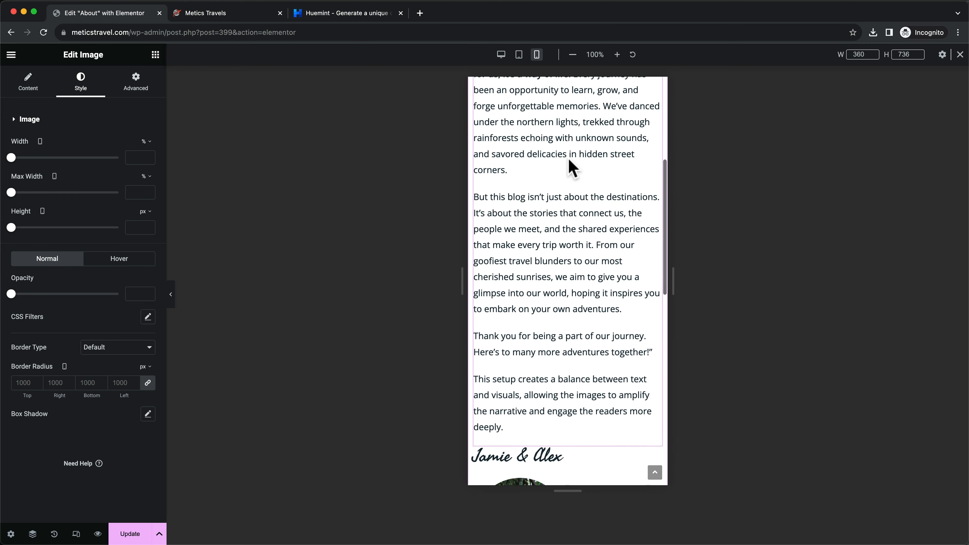
{"action": "scroll", "coordinate": [572, 168], "scroll_direction": "up", "scroll_amount": 4}
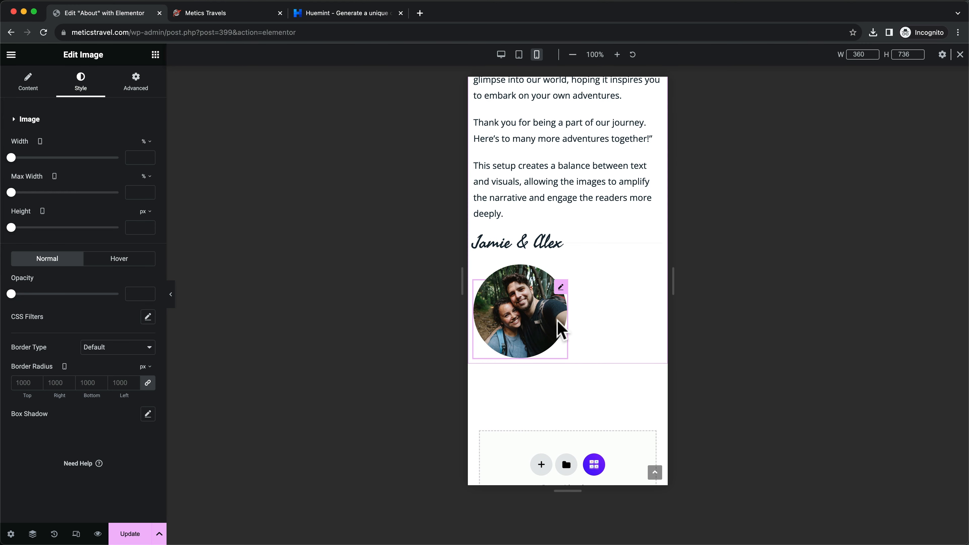
{"action": "left_click_drag", "start_coordinate": [566, 317], "coordinate": [563, 322]}
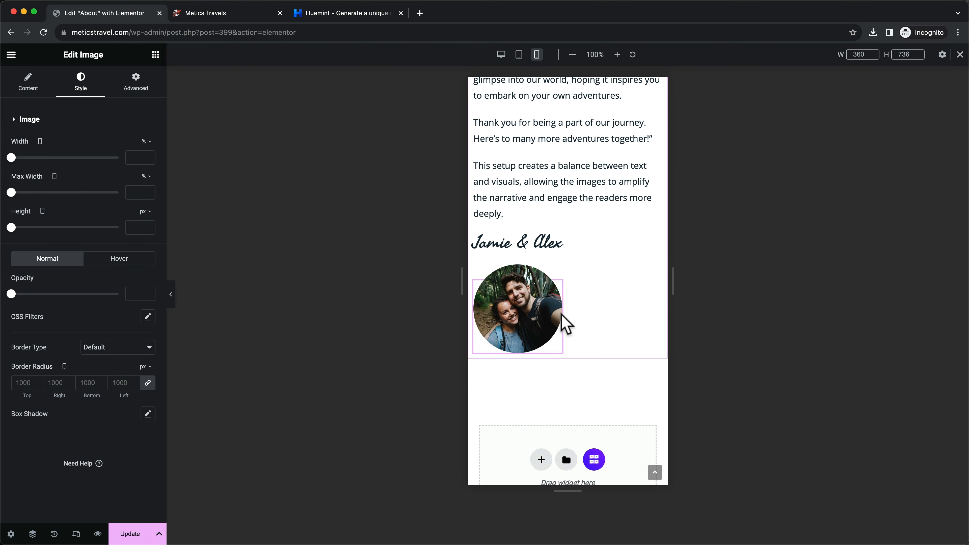
{"action": "scroll", "coordinate": [565, 325], "scroll_direction": "down", "scroll_amount": 5}
{"action": "scroll", "coordinate": [564, 311], "scroll_direction": "up", "scroll_amount": 18}
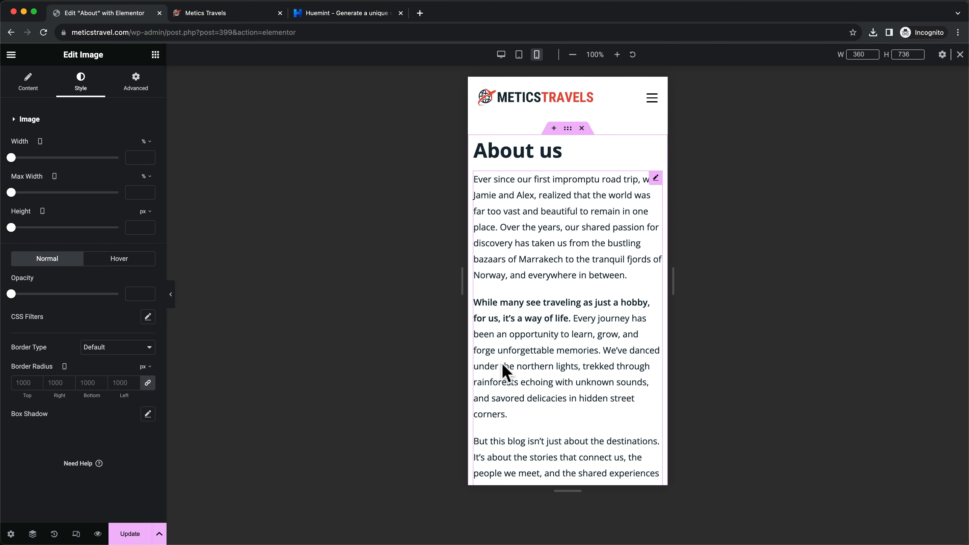
{"action": "left_click", "coordinate": [138, 535]}
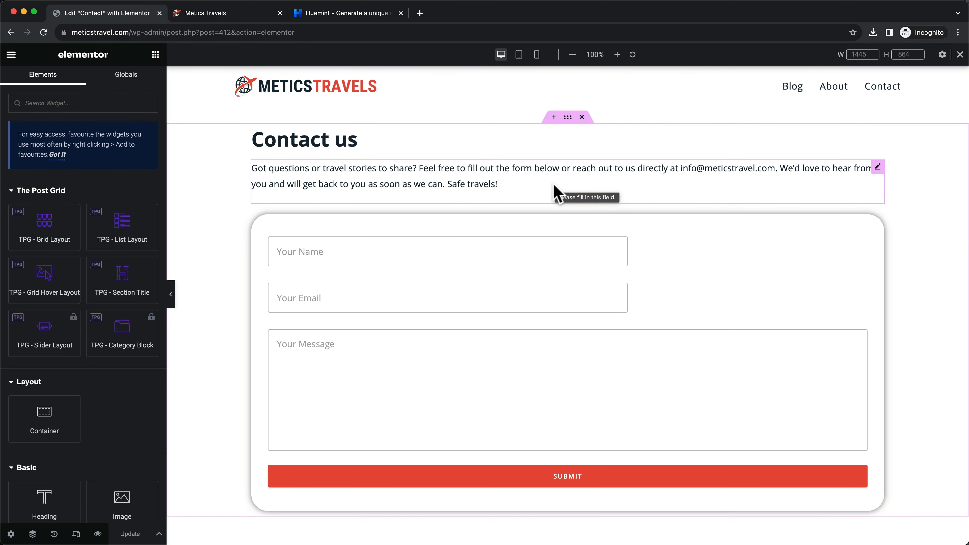
Review the Contact page's heading, intro text and form at tablet and then mobile width
{"action": "scroll", "coordinate": [553, 193], "scroll_direction": "down", "scroll_amount": 4}
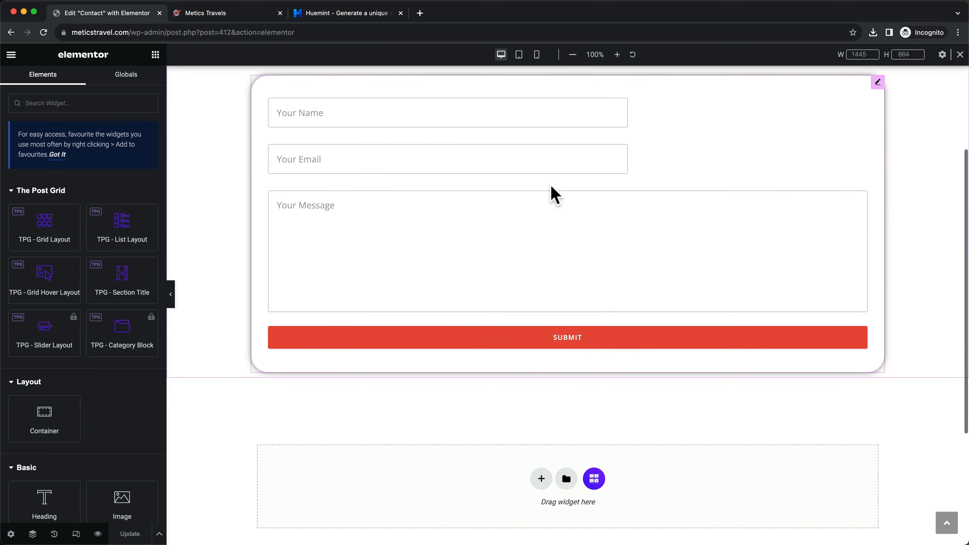
{"action": "scroll", "coordinate": [552, 189], "scroll_direction": "up", "scroll_amount": 4}
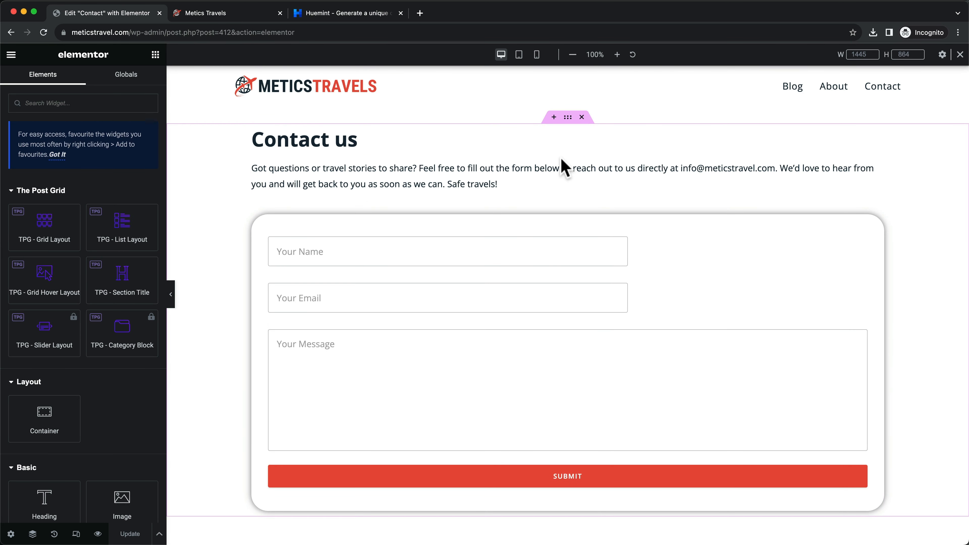
{"action": "left_click", "coordinate": [520, 54]}
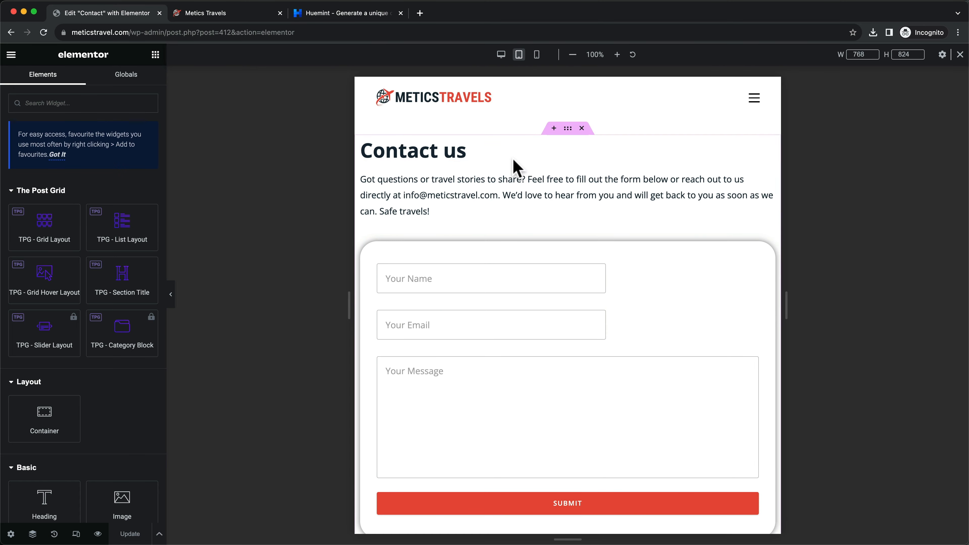
{"action": "scroll", "coordinate": [513, 164], "scroll_direction": "down", "scroll_amount": 5}
{"action": "scroll", "coordinate": [511, 163], "scroll_direction": "up", "scroll_amount": 5}
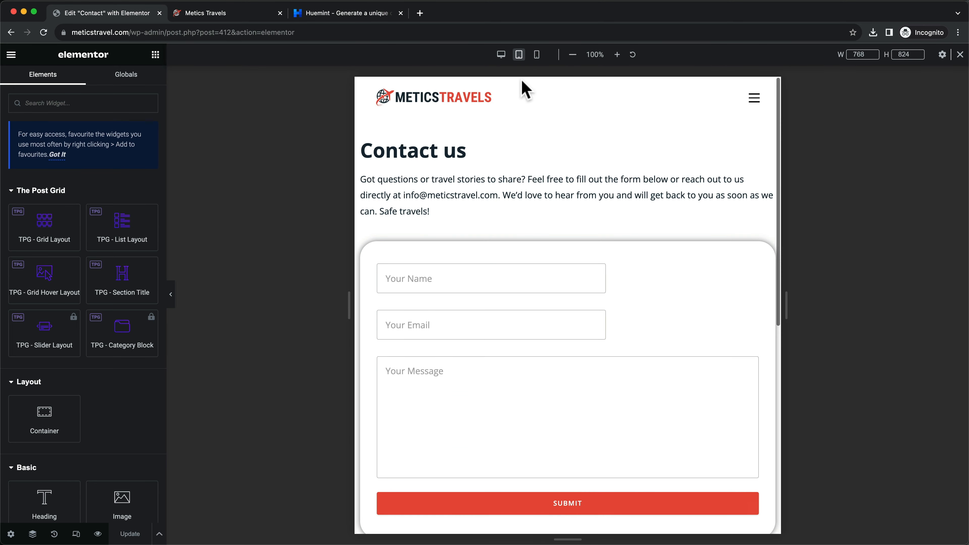
{"action": "left_click", "coordinate": [537, 54]}
{"action": "scroll", "coordinate": [566, 179], "scroll_direction": "down", "scroll_amount": 5}
{"action": "scroll", "coordinate": [569, 179], "scroll_direction": "up", "scroll_amount": 5}
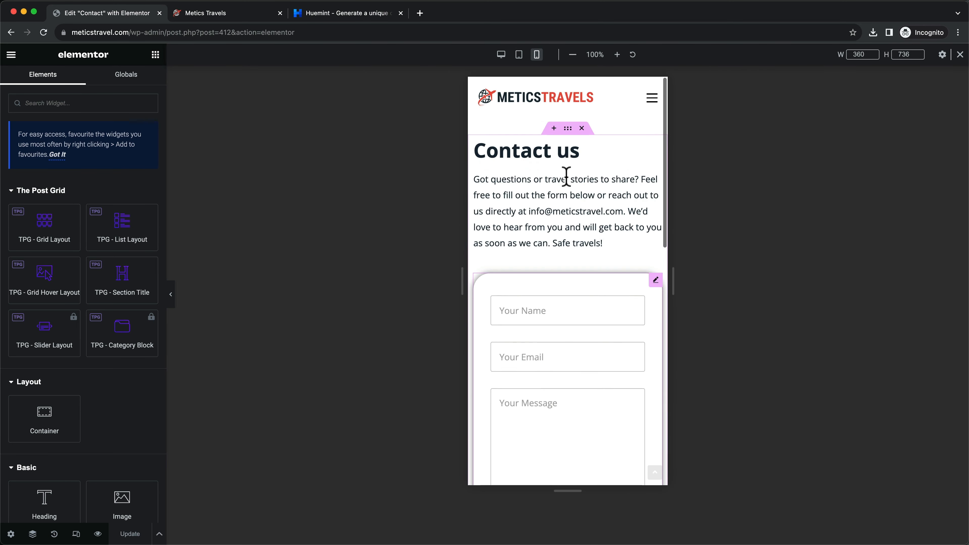
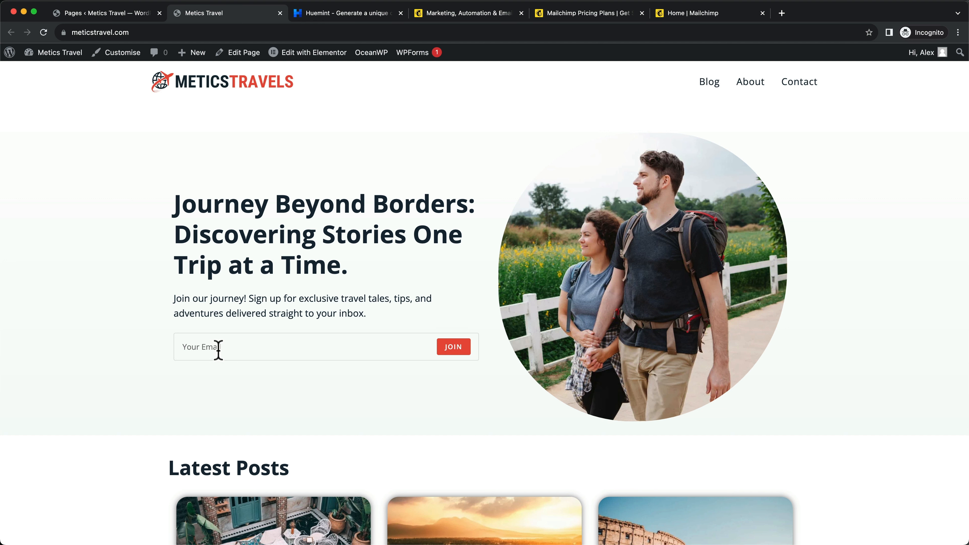
Open the Road Tripping Across North America post from Latest Posts and read through it
{"action": "left_click", "coordinate": [246, 348]}
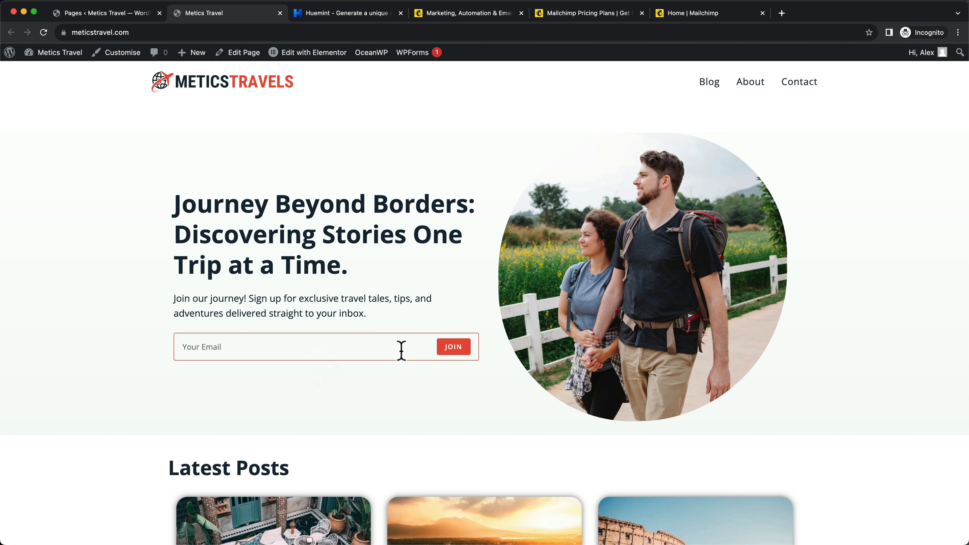
{"action": "scroll", "coordinate": [415, 361], "scroll_direction": "down", "scroll_amount": 6}
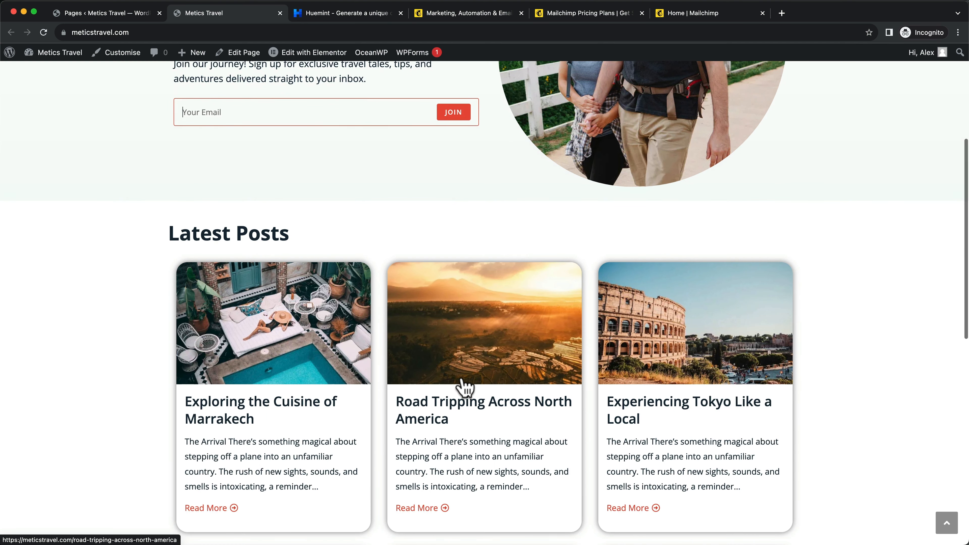
{"action": "left_click", "coordinate": [465, 388]}
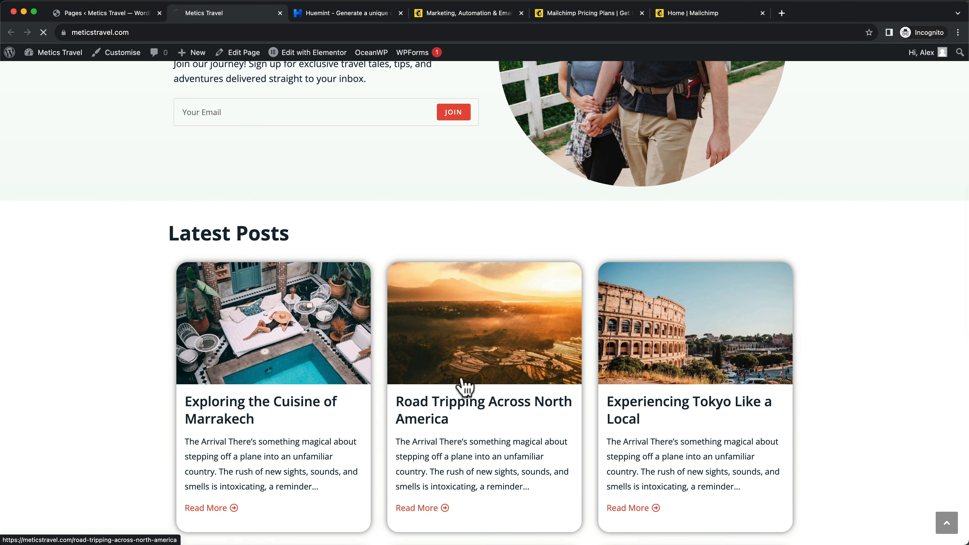
{"action": "scroll", "coordinate": [750, 331], "scroll_direction": "down", "scroll_amount": 1}
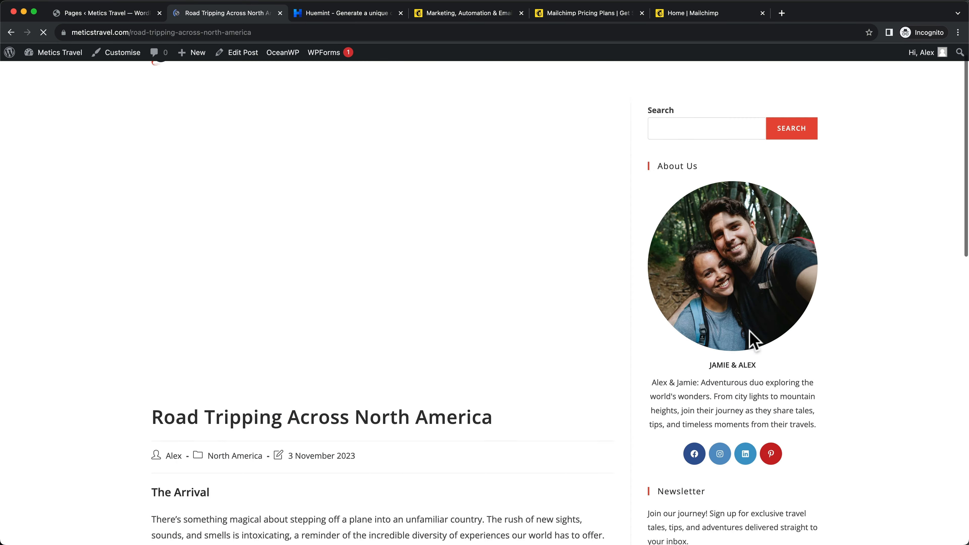
{"action": "scroll", "coordinate": [721, 335], "scroll_direction": "down", "scroll_amount": 6}
{"action": "scroll", "coordinate": [694, 339], "scroll_direction": "down", "scroll_amount": 15}
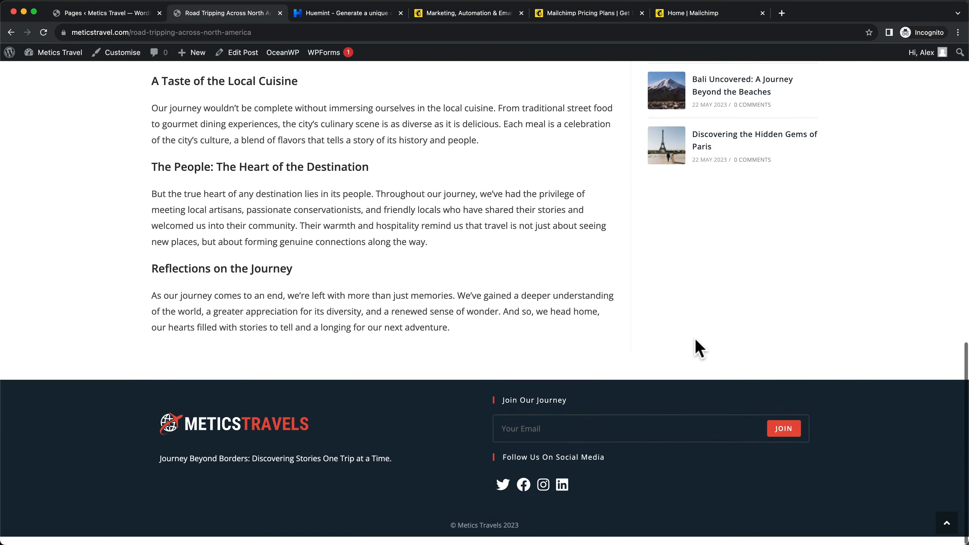
{"action": "scroll", "coordinate": [580, 459], "scroll_direction": "up", "scroll_amount": 20}
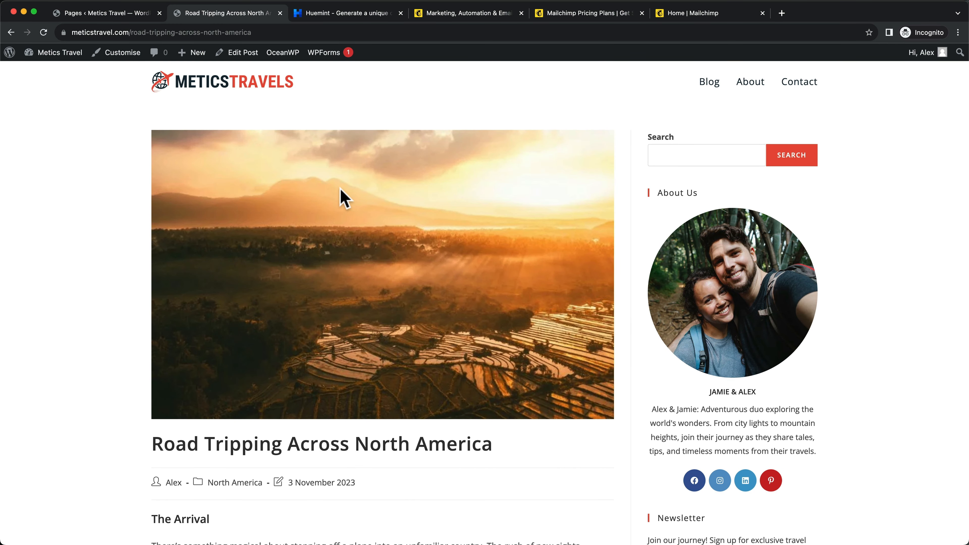
{"action": "left_click", "coordinate": [476, 14]}
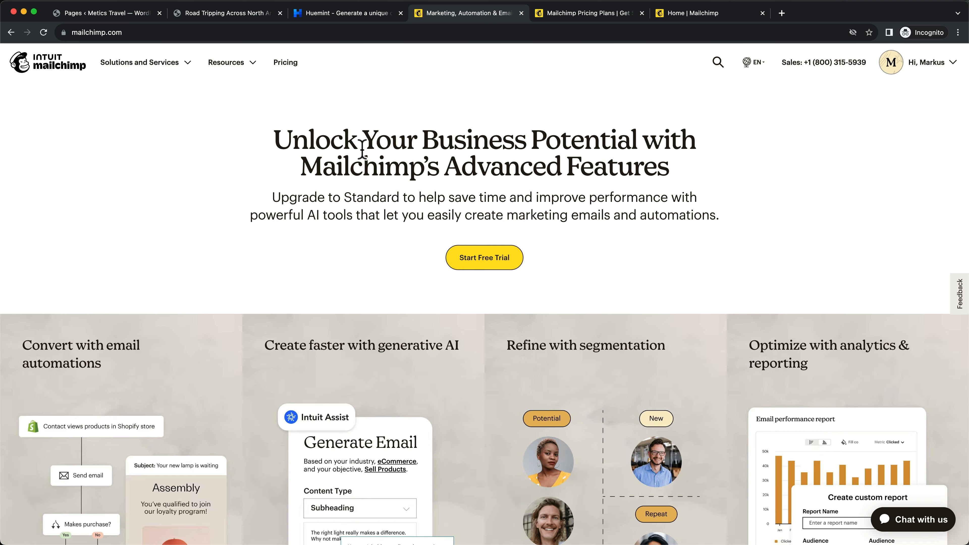
Review Mailchimp's pricing plans page
{"action": "left_click", "coordinate": [579, 17]}
{"action": "scroll", "coordinate": [659, 180], "scroll_direction": "up", "scroll_amount": 1}
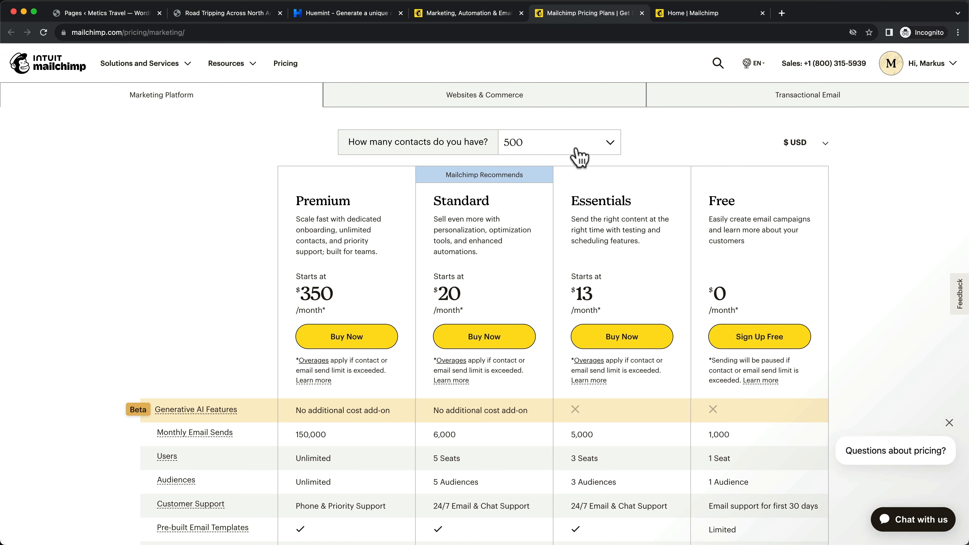
{"action": "scroll", "coordinate": [828, 276], "scroll_direction": "down", "scroll_amount": 3}
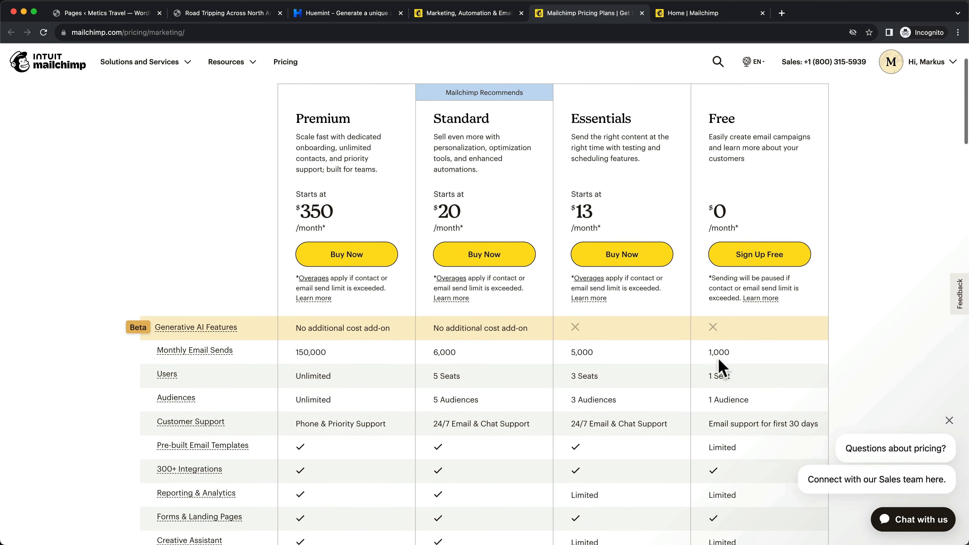
{"action": "scroll", "coordinate": [748, 343], "scroll_direction": "up", "scroll_amount": 3}
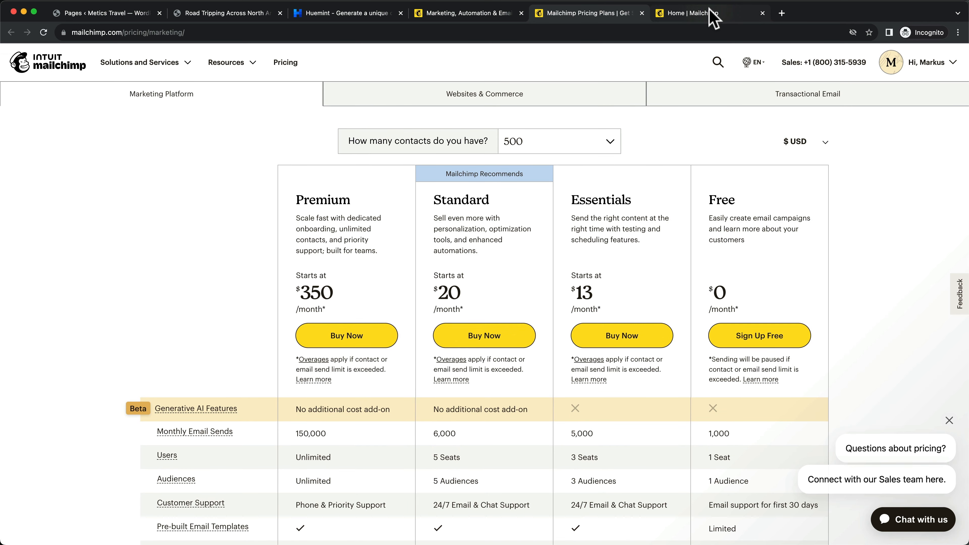
From the account Profile's Extras > API keys page, start creating a new API key
{"action": "left_click", "coordinate": [710, 15]}
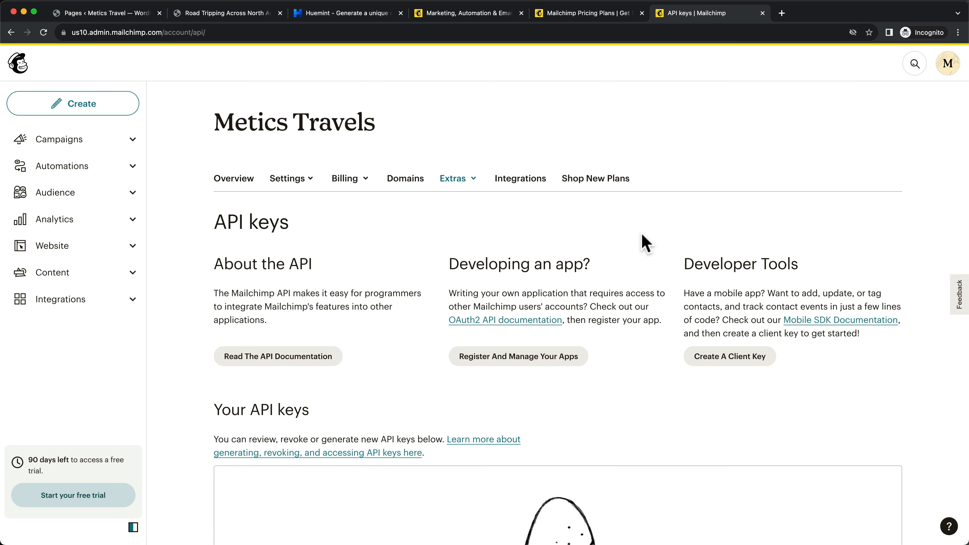
{"action": "left_click", "coordinate": [948, 66]}
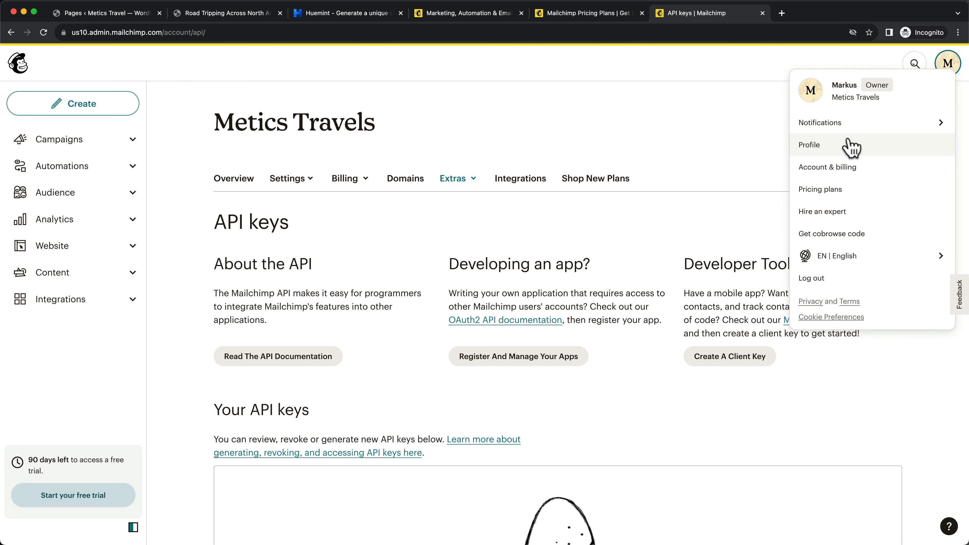
{"action": "left_click", "coordinate": [834, 152]}
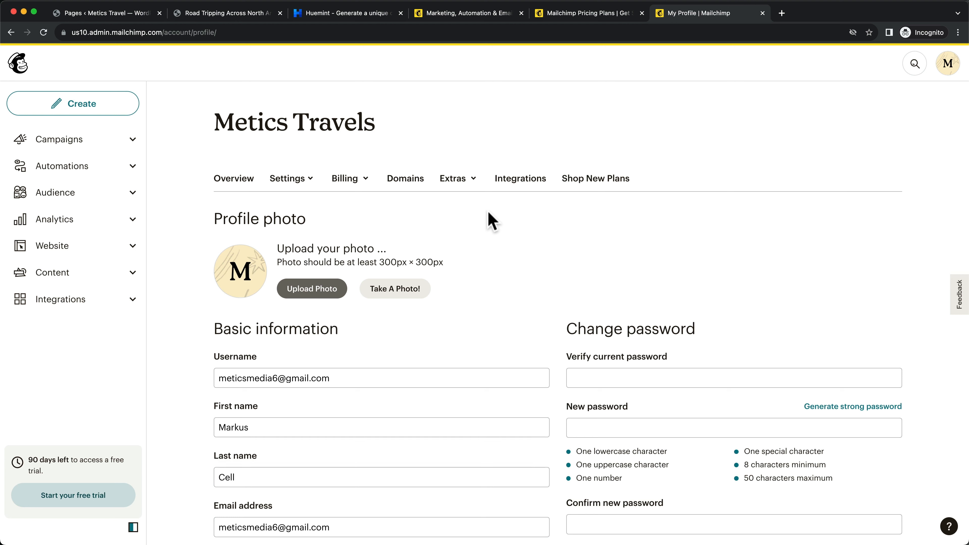
{"action": "left_click", "coordinate": [465, 182]}
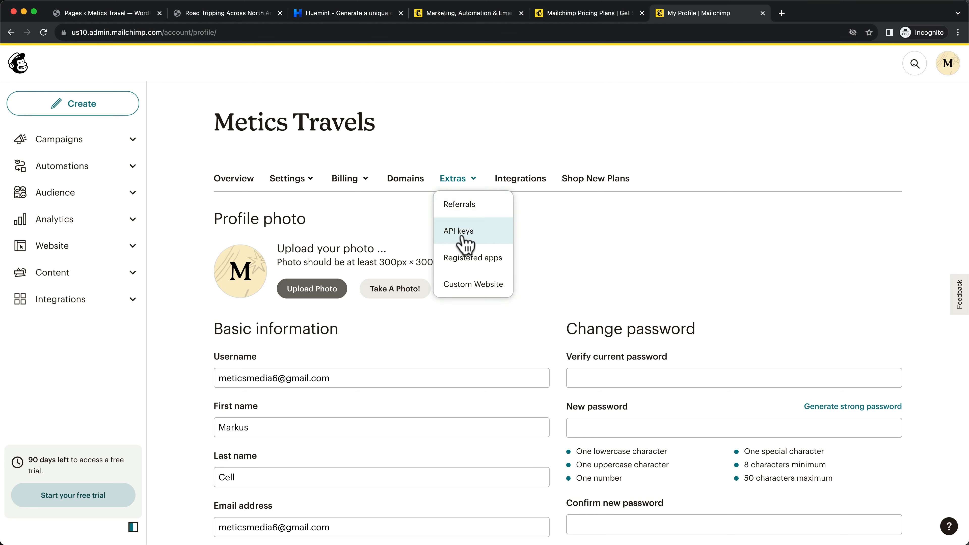
{"action": "left_click", "coordinate": [488, 242]}
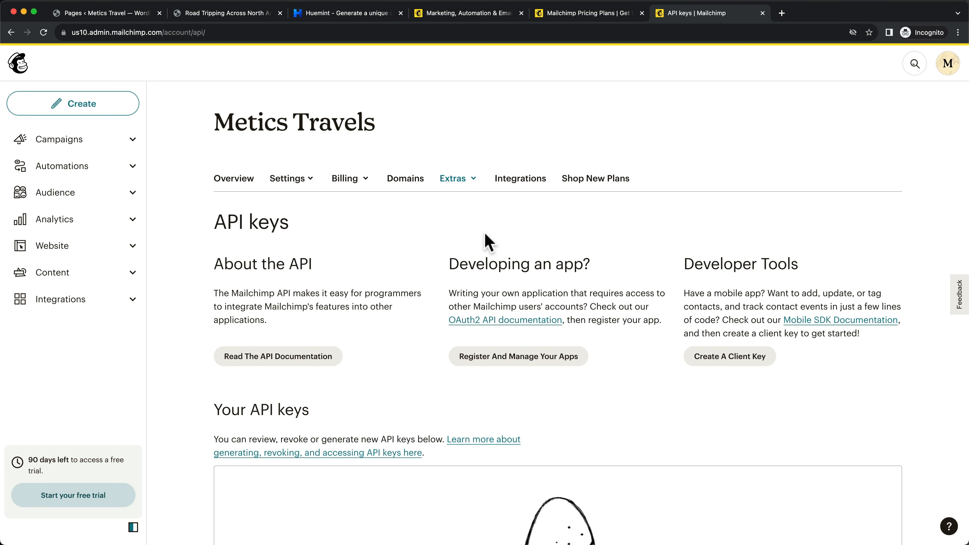
{"action": "scroll", "coordinate": [412, 247], "scroll_direction": "down", "scroll_amount": 10}
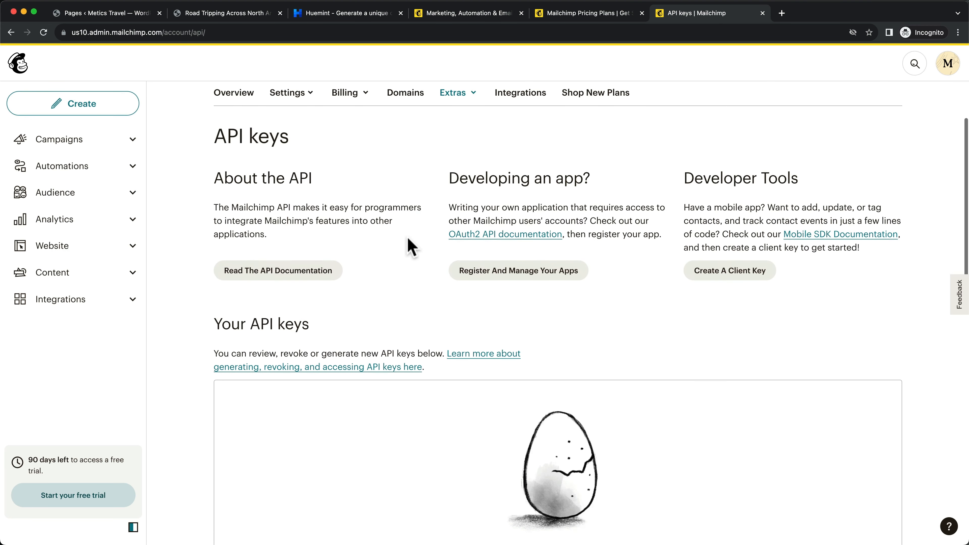
{"action": "scroll", "coordinate": [412, 247], "scroll_direction": "down", "scroll_amount": 2}
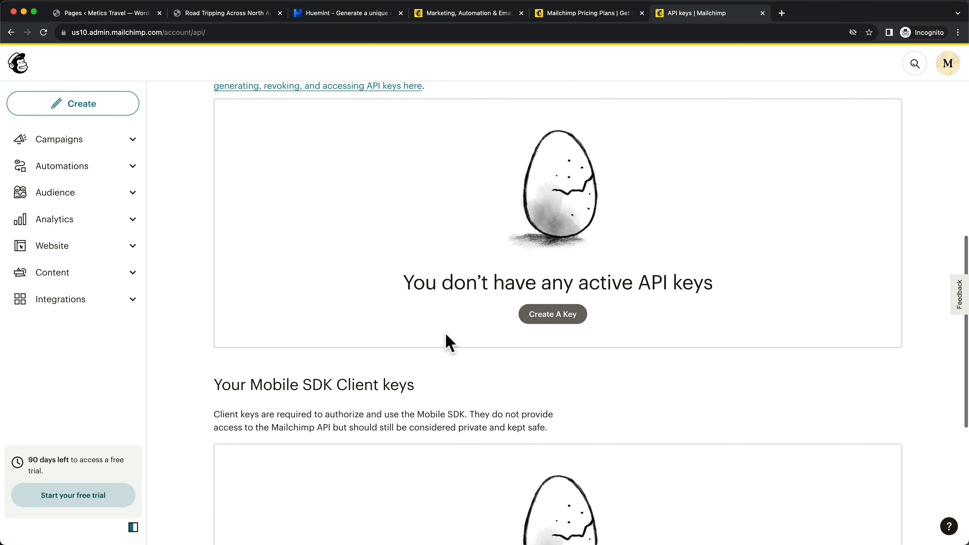
{"action": "left_click", "coordinate": [550, 317]}
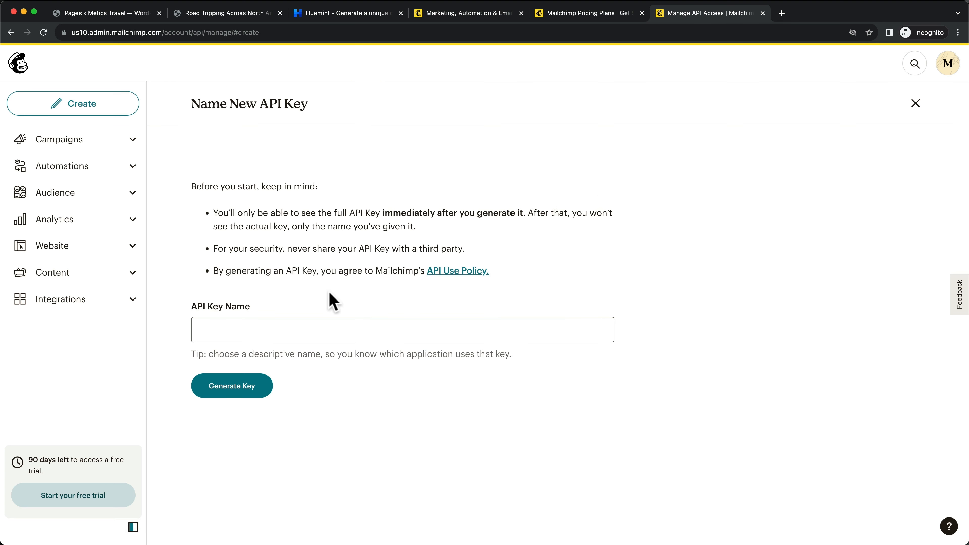
Generate an API key named 'Metics Travels Blog' and copy it to the clipboard
{"action": "left_click", "coordinate": [273, 325]}
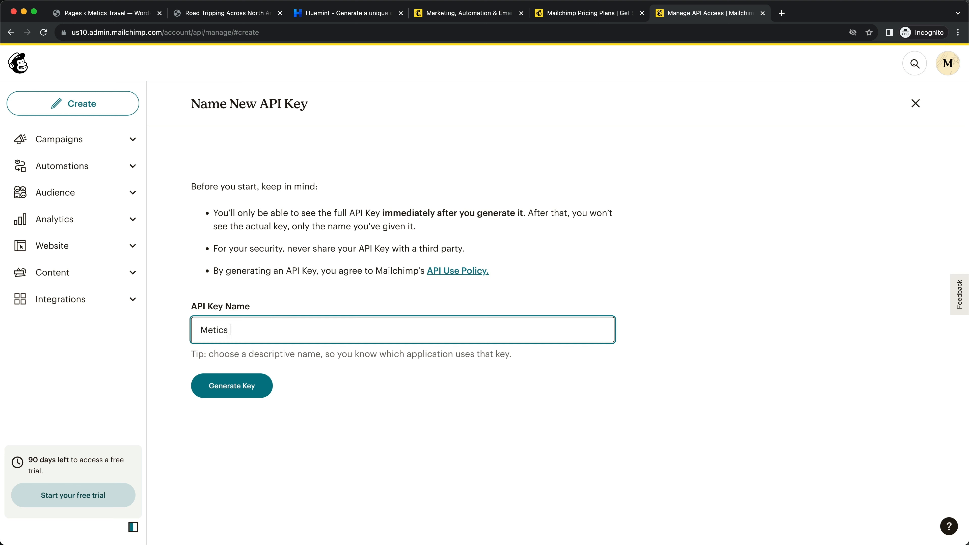
{"action": "type", "text": "Metics Travels Blog"}
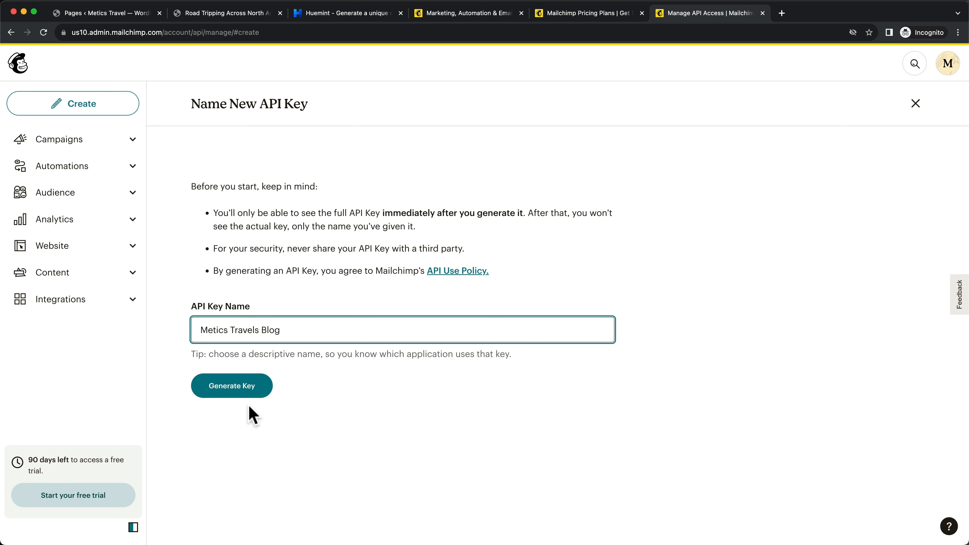
{"action": "left_click", "coordinate": [234, 397]}
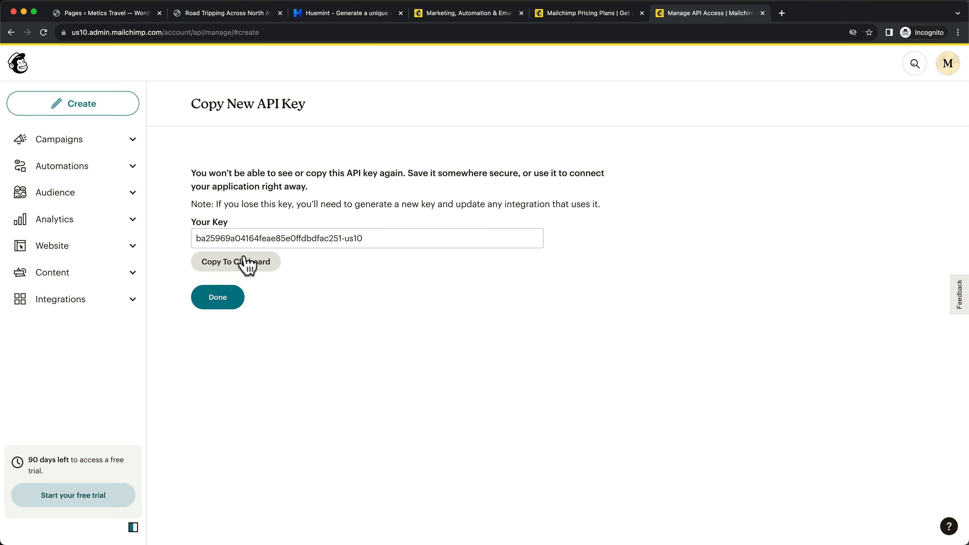
{"action": "left_click", "coordinate": [237, 264]}
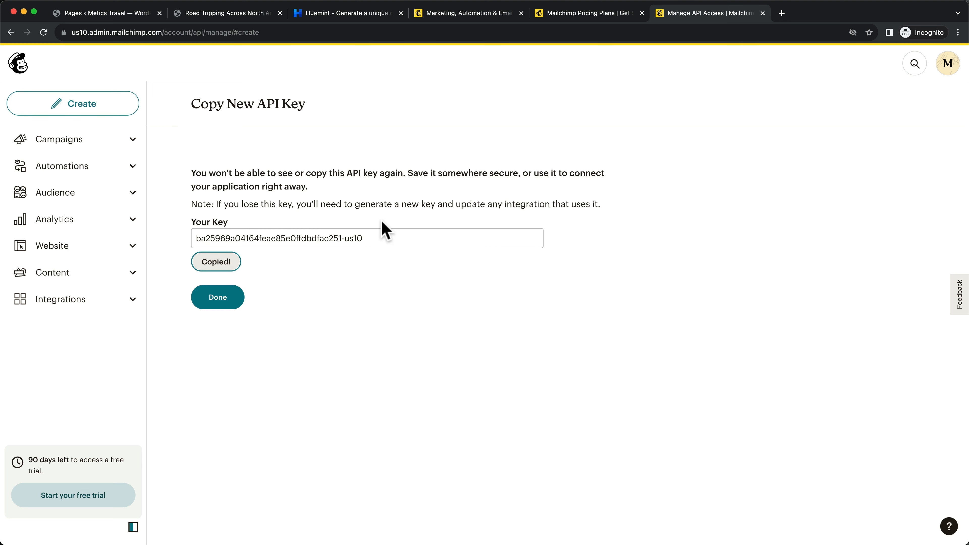
{"action": "left_click", "coordinate": [111, 15]}
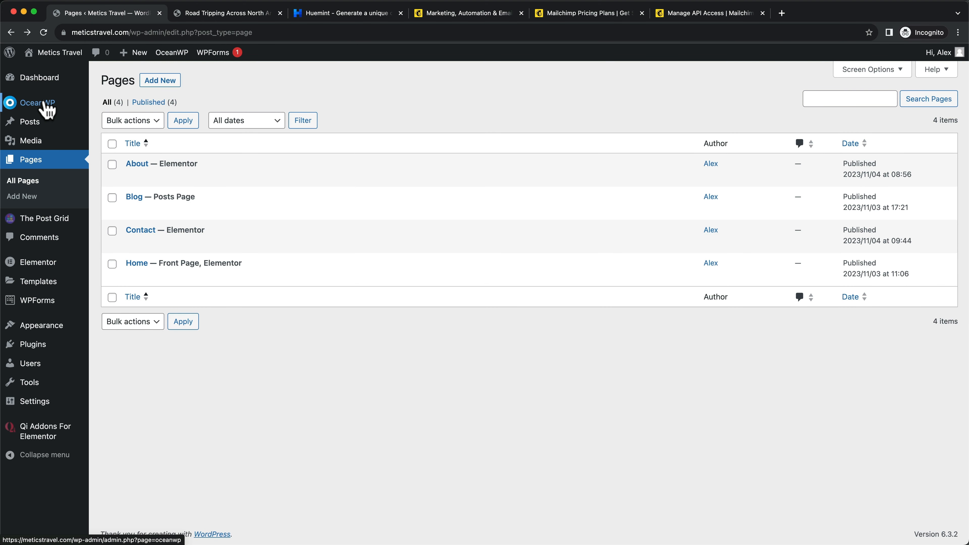
Paste the Mailchimp key into the MailChimp API Key field of OceanWP Panel's Integration settings
{"action": "left_click", "coordinate": [43, 103]}
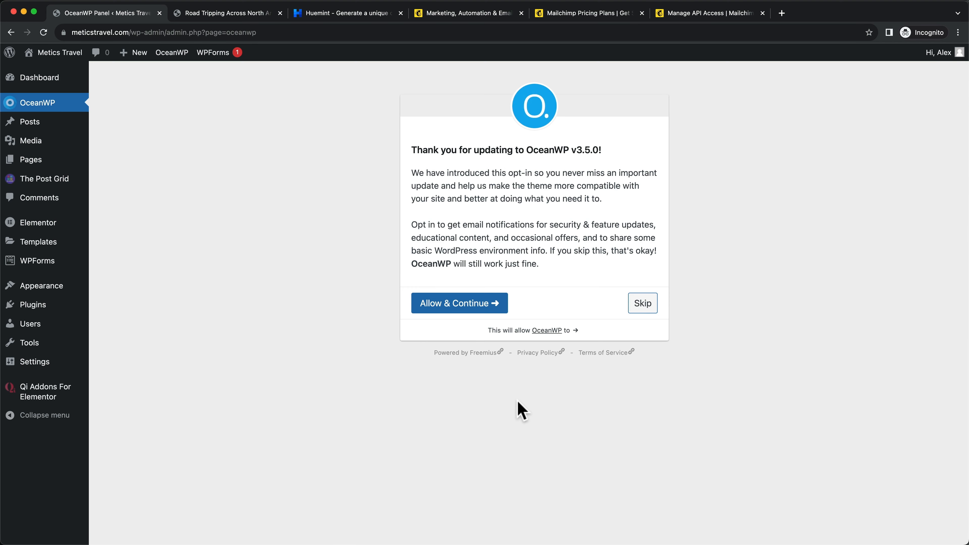
{"action": "left_click", "coordinate": [644, 304]}
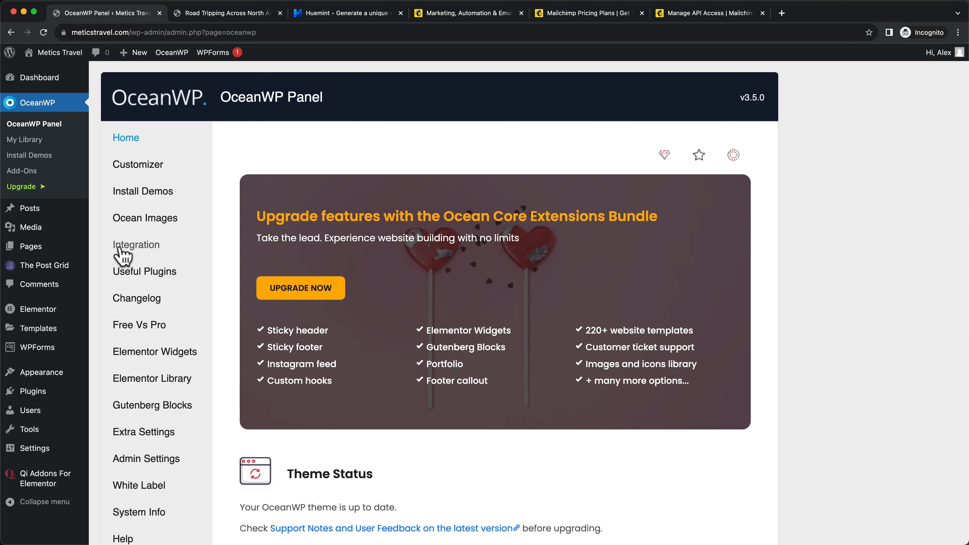
{"action": "left_click", "coordinate": [137, 252]}
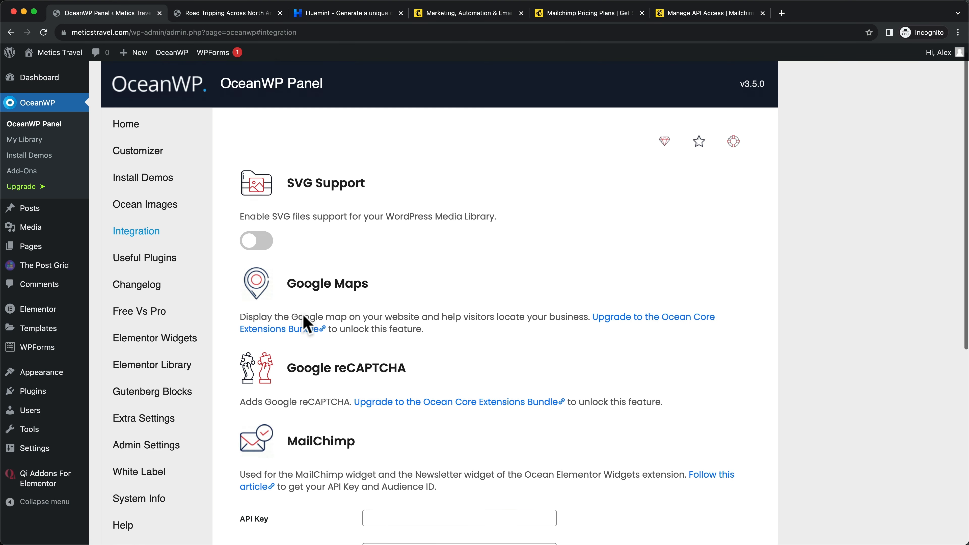
{"action": "scroll", "coordinate": [306, 321], "scroll_direction": "down", "scroll_amount": 6}
{"action": "left_click_drag", "start_coordinate": [298, 202], "coordinate": [355, 203]}
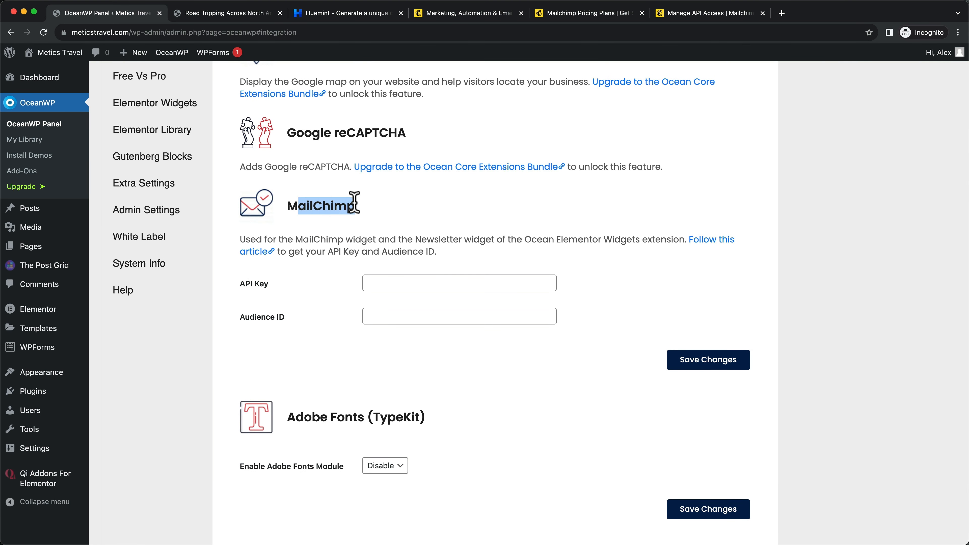
{"action": "left_click", "coordinate": [377, 282]}
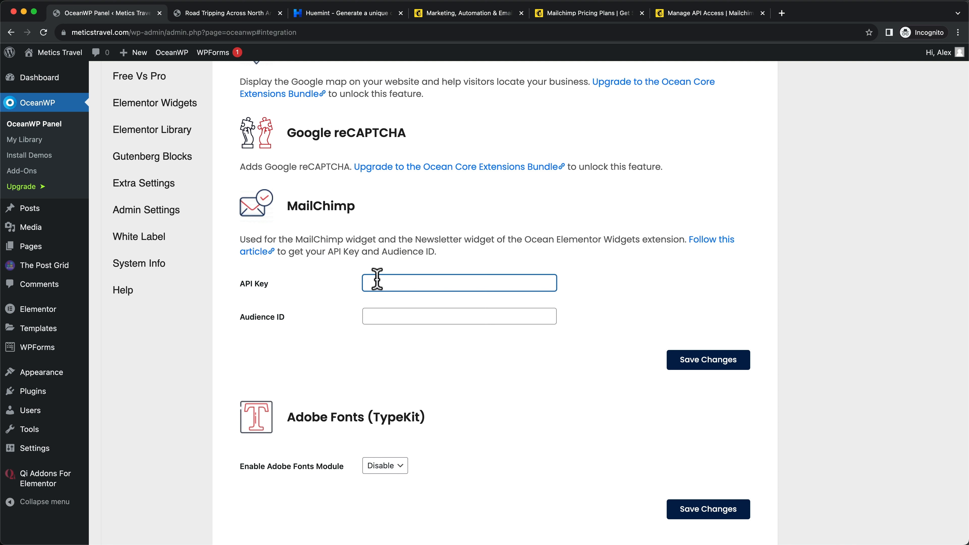
{"action": "right_click", "coordinate": [377, 279]}
{"action": "left_click", "coordinate": [408, 352]}
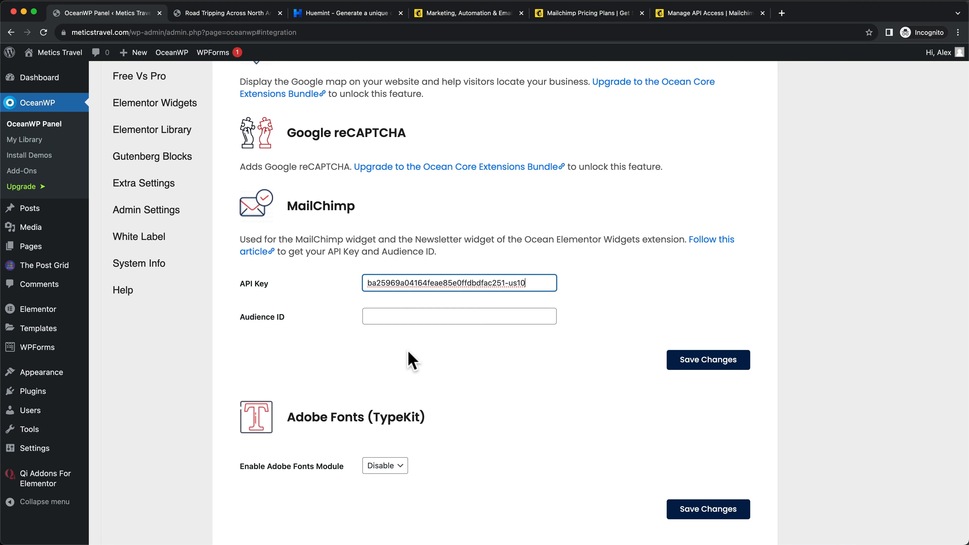
{"action": "left_click_drag", "start_coordinate": [239, 317], "coordinate": [295, 320]}
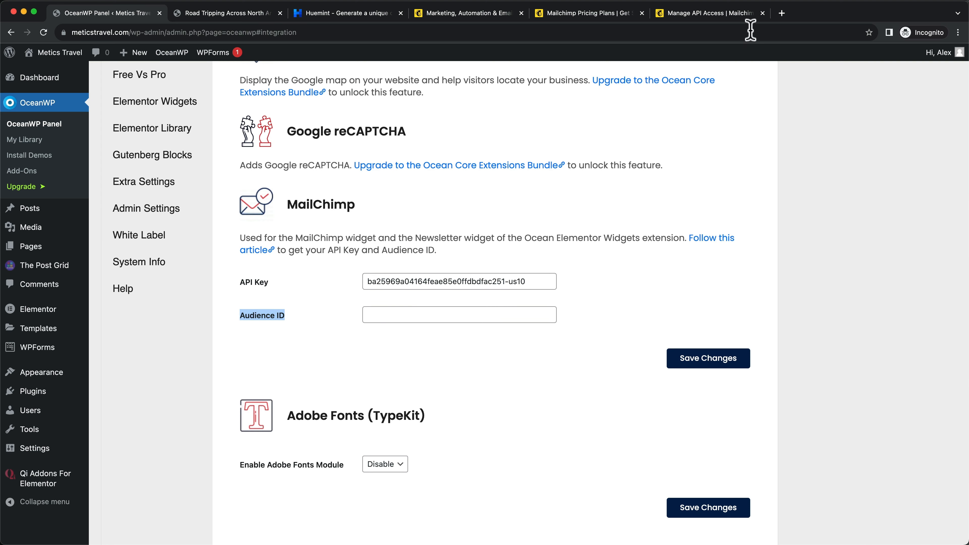
{"action": "left_click", "coordinate": [710, 18]}
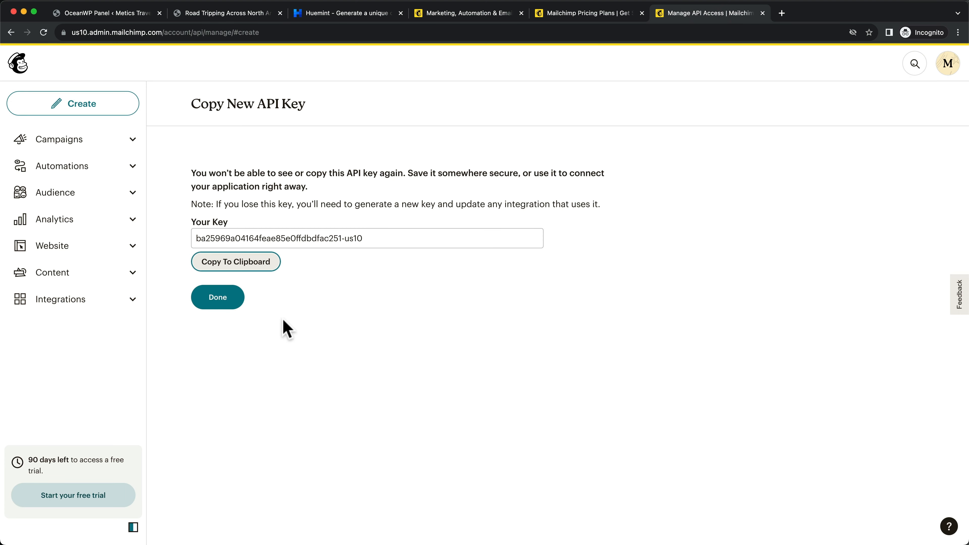
Copy the audience ID from the audience's Audience name and defaults settings
{"action": "left_click", "coordinate": [63, 194]}
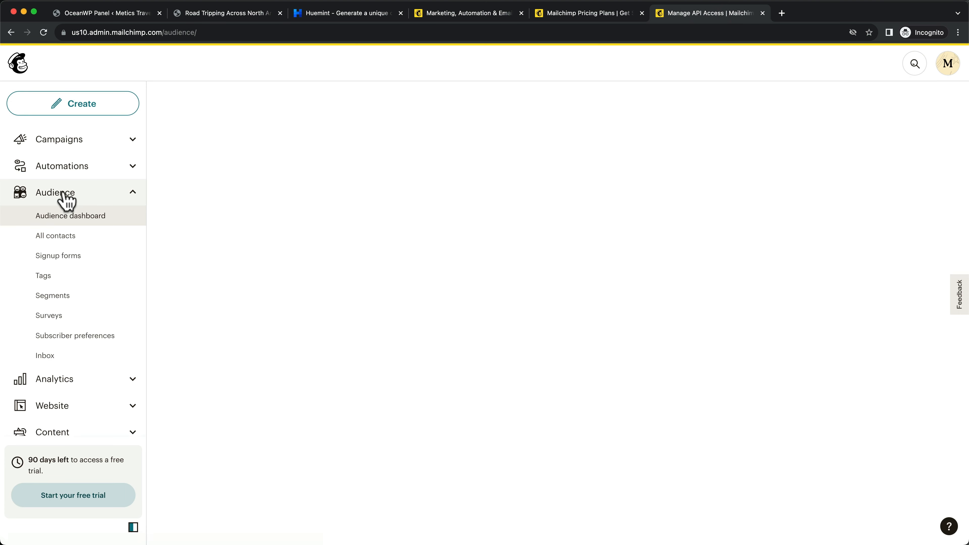
{"action": "left_click", "coordinate": [69, 240]}
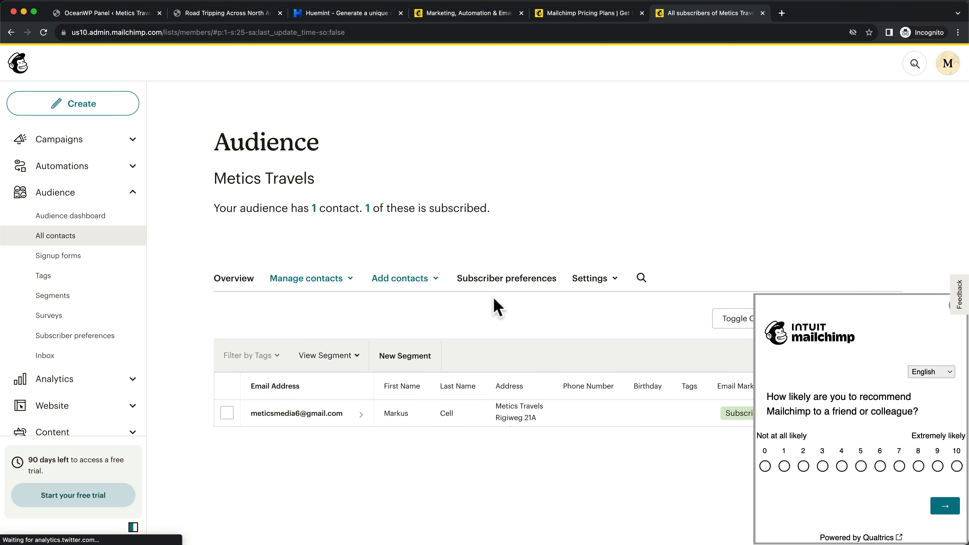
{"action": "left_click", "coordinate": [602, 288]}
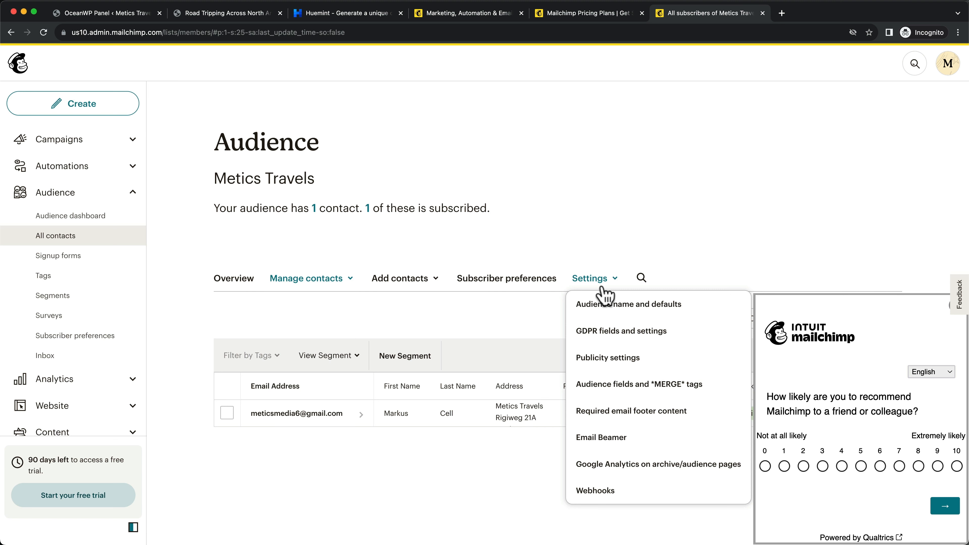
{"action": "left_click", "coordinate": [674, 318]}
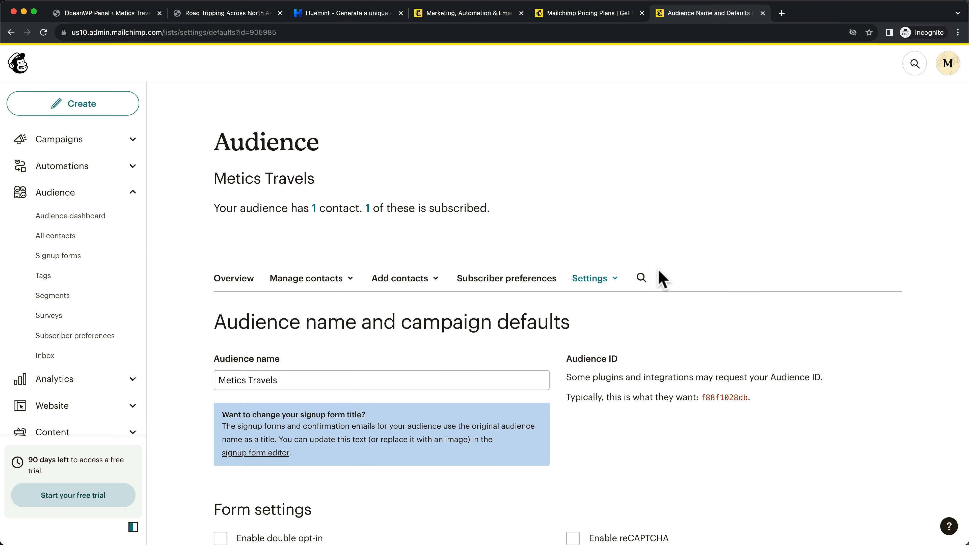
{"action": "scroll", "coordinate": [656, 277], "scroll_direction": "down", "scroll_amount": 3}
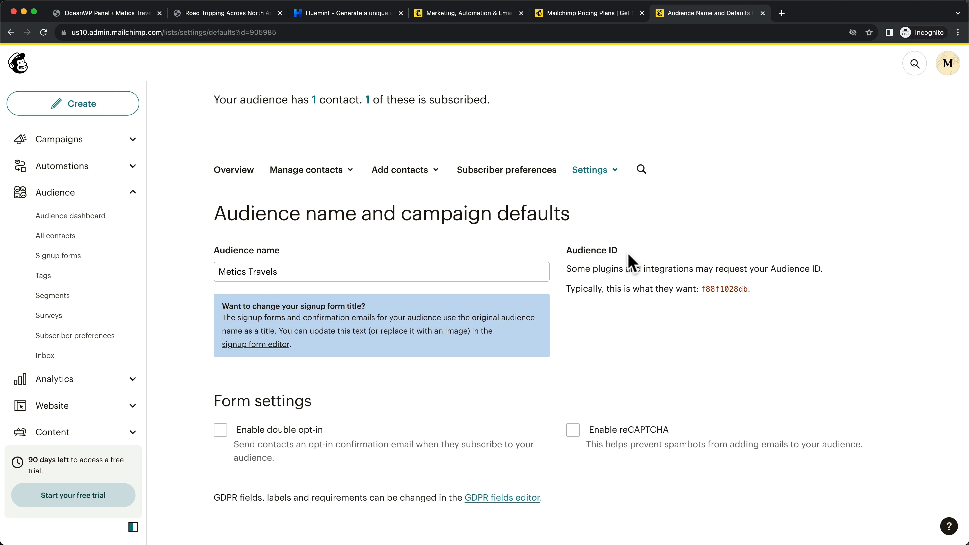
{"action": "left_click_drag", "start_coordinate": [748, 289], "coordinate": [703, 289]}
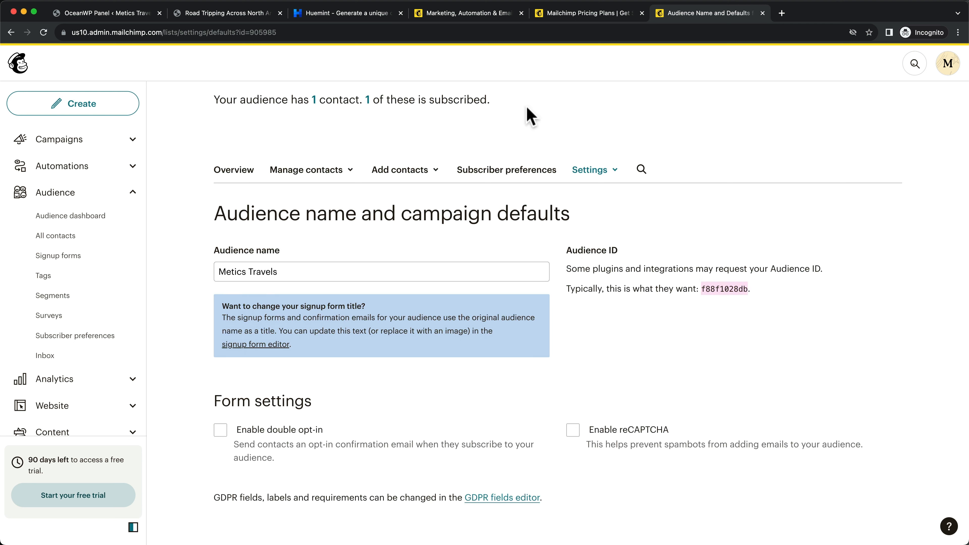
{"action": "left_click", "coordinate": [114, 13]}
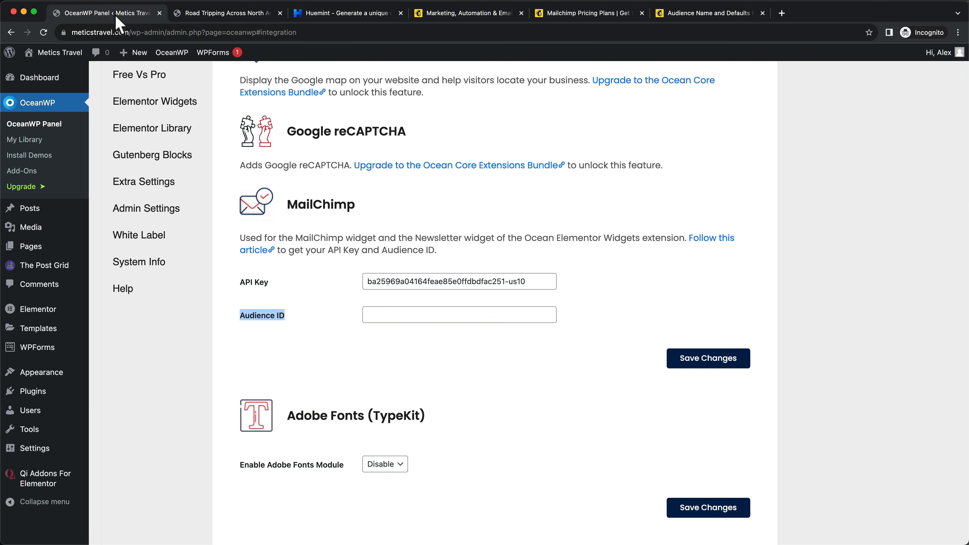
Paste the Audience ID into OceanWP's MailChimp settings and save the changes
{"action": "left_click", "coordinate": [423, 312]}
{"action": "type", "text": "f88f1028db"}
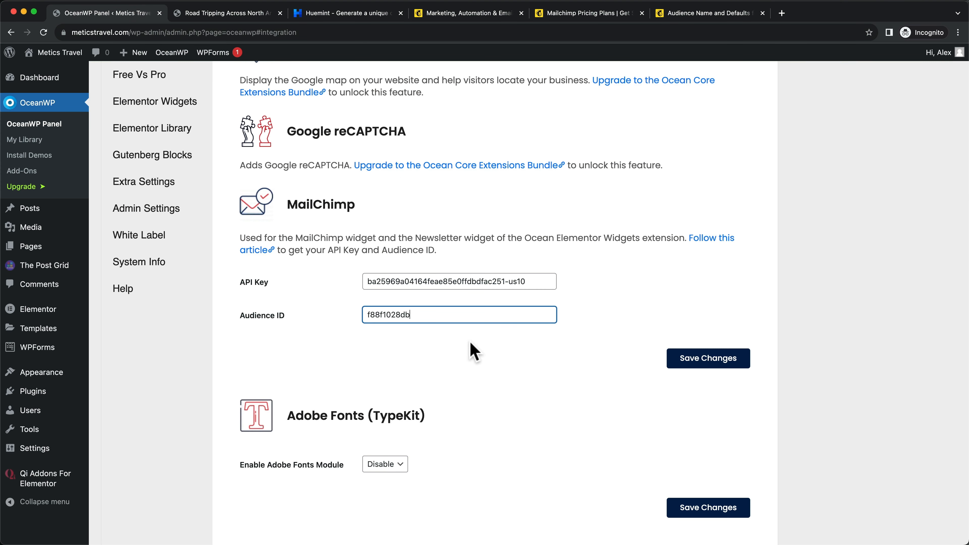
{"action": "left_click", "coordinate": [712, 360]}
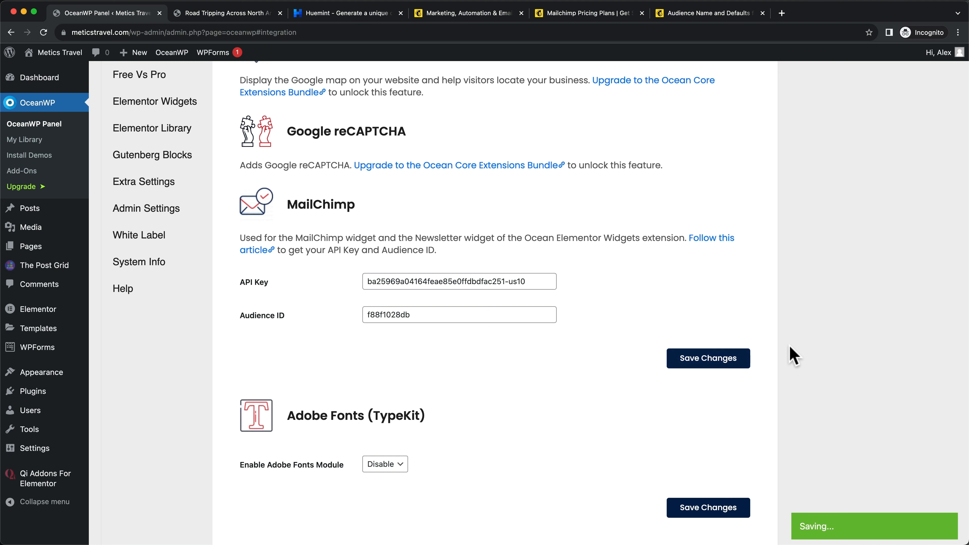
Open the live Metics Travel site in a new tab via Visit Site
{"action": "scroll", "coordinate": [782, 367], "scroll_direction": "up", "scroll_amount": 2}
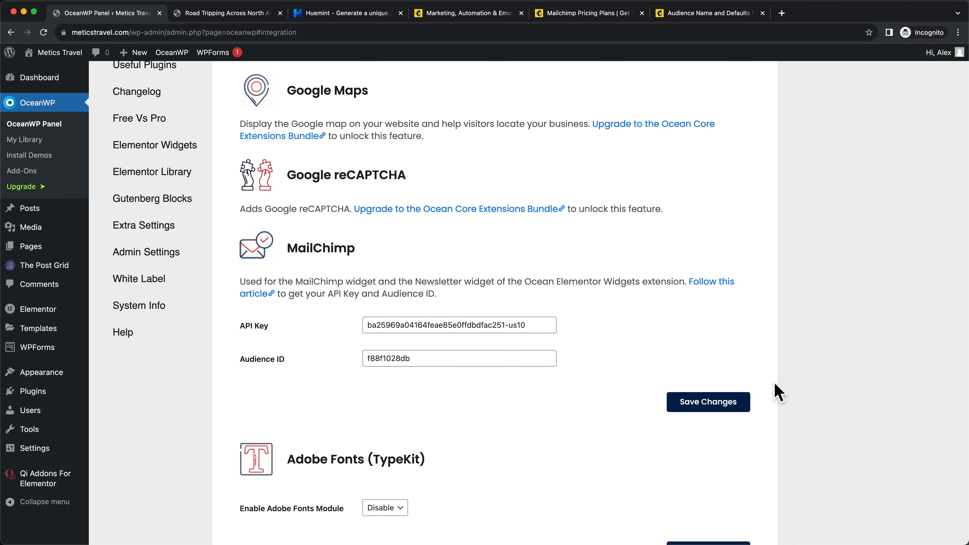
{"action": "scroll", "coordinate": [775, 383], "scroll_direction": "up", "scroll_amount": 1}
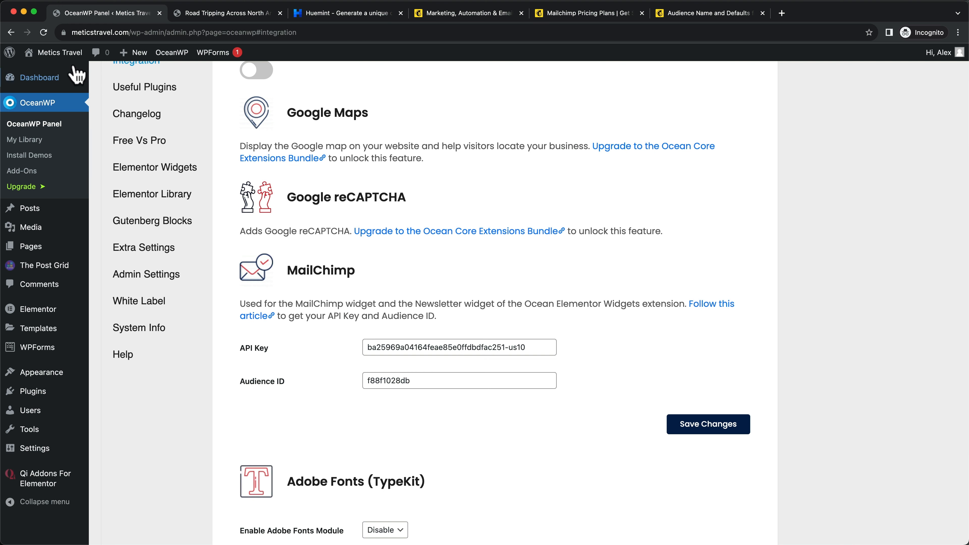
{"action": "mouse_move", "coordinate": [57, 56]}
{"action": "left_click", "coordinate": [43, 72], "text": "super"}
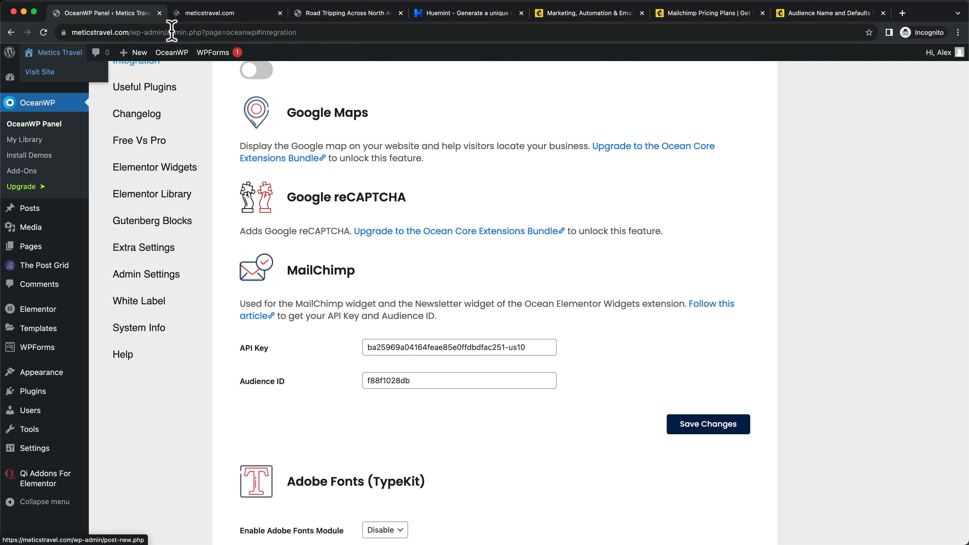
Subscribe a test e-mail address through the homepage's JOIN newsletter form
{"action": "left_click", "coordinate": [176, 18]}
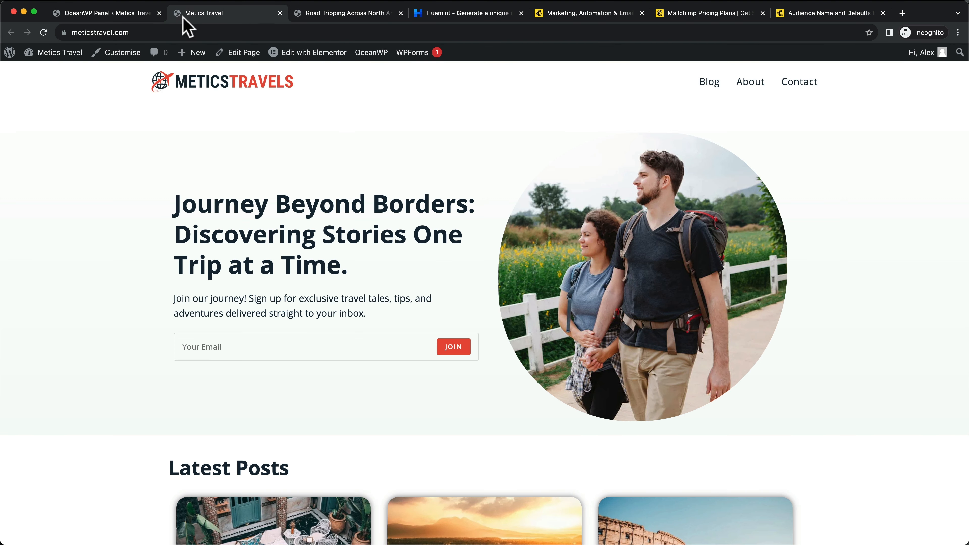
{"action": "left_click", "coordinate": [251, 347]}
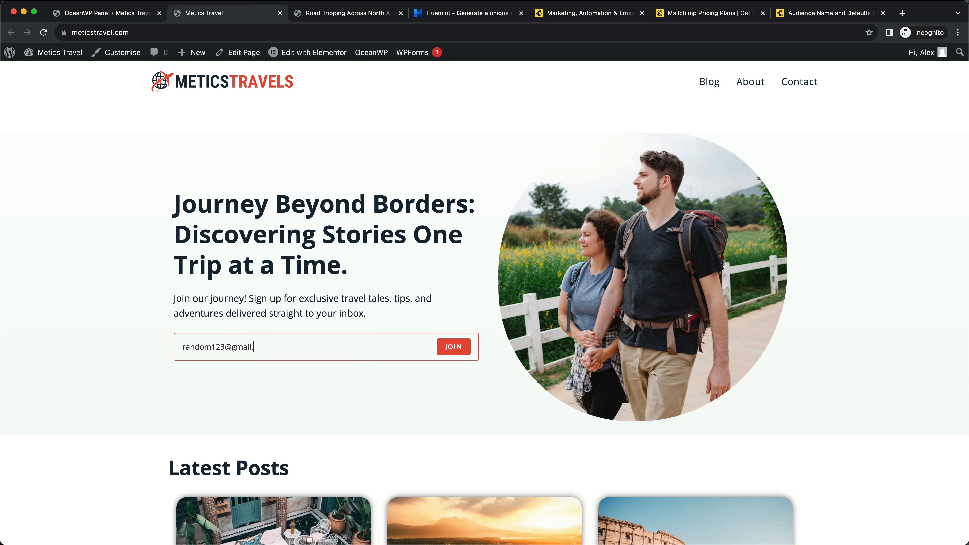
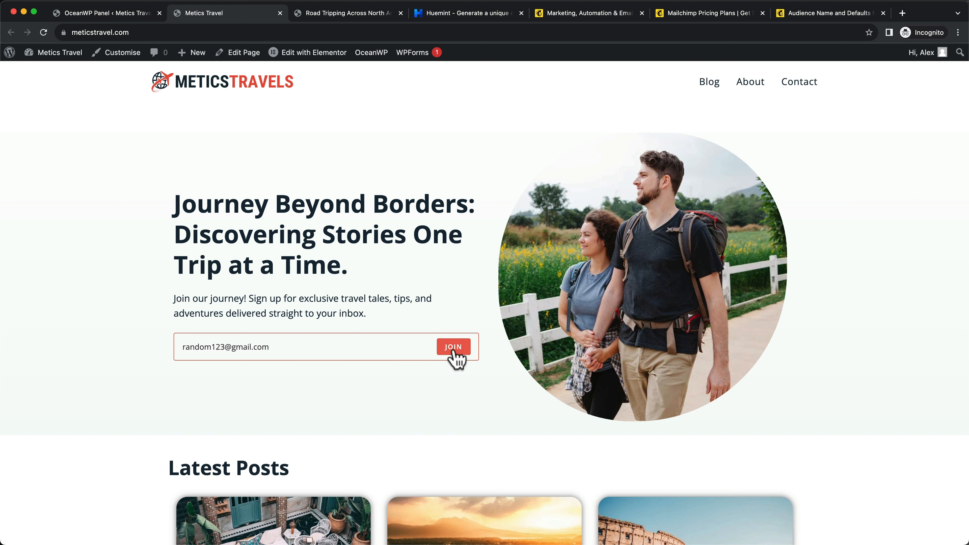
{"action": "left_click", "coordinate": [452, 349]}
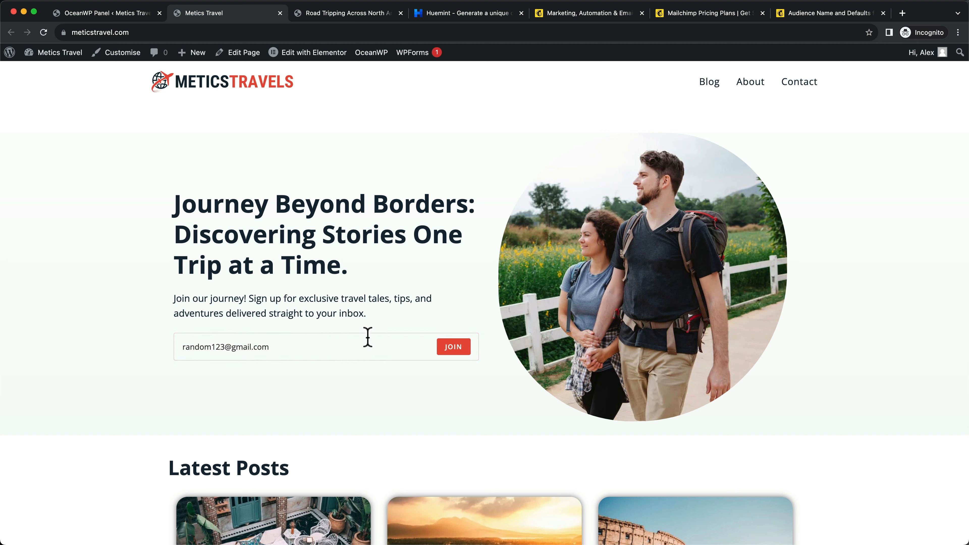
{"action": "left_click", "coordinate": [446, 345]}
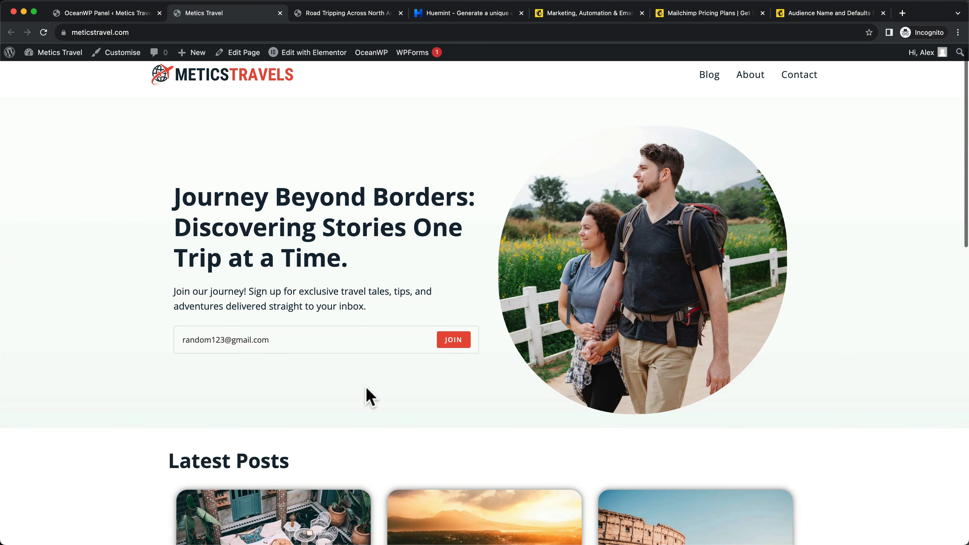
{"action": "left_click", "coordinate": [826, 12]}
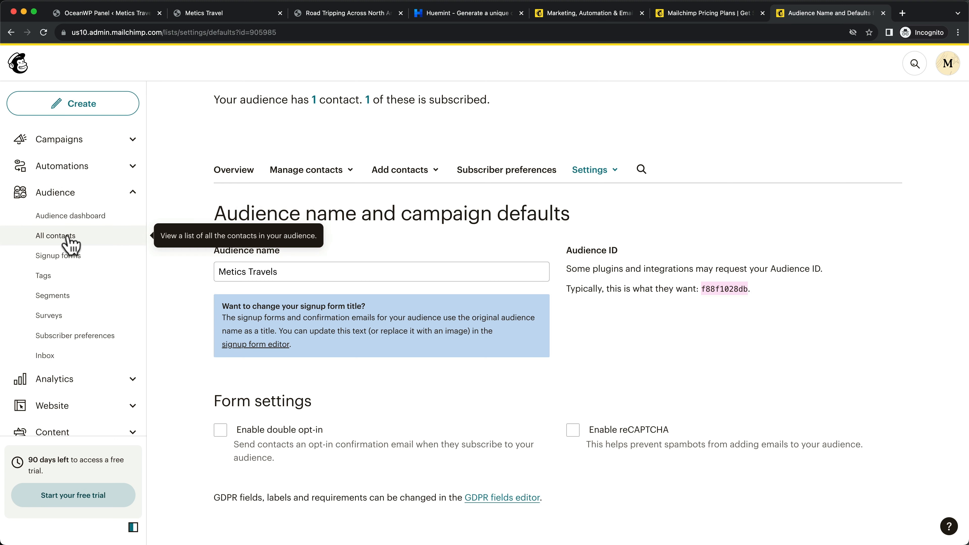
Check the new subscriber in the audience's All contacts list
{"action": "left_click", "coordinate": [78, 236]}
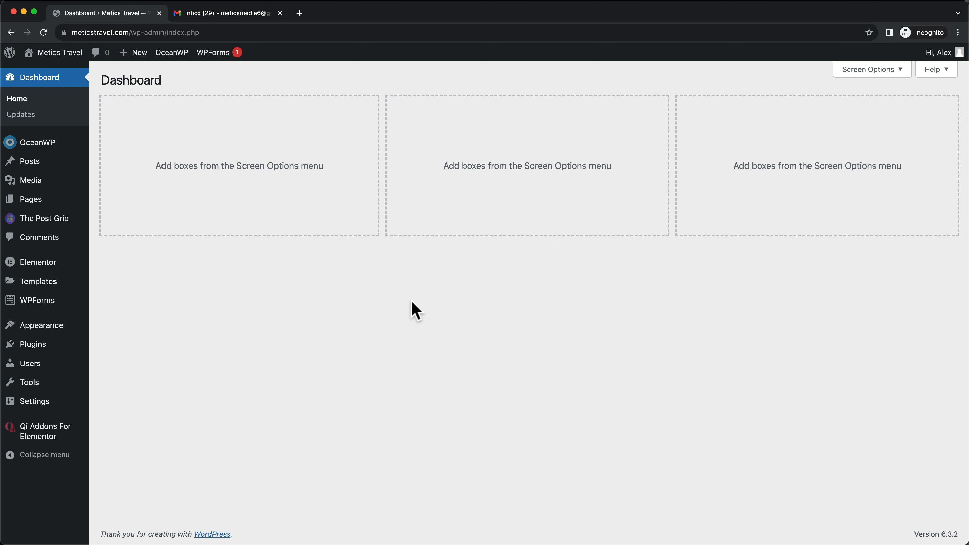
Search Add New Plugins for 'word', then install and activate Wordfence Security 7.10.6
{"action": "left_click", "coordinate": [45, 346]}
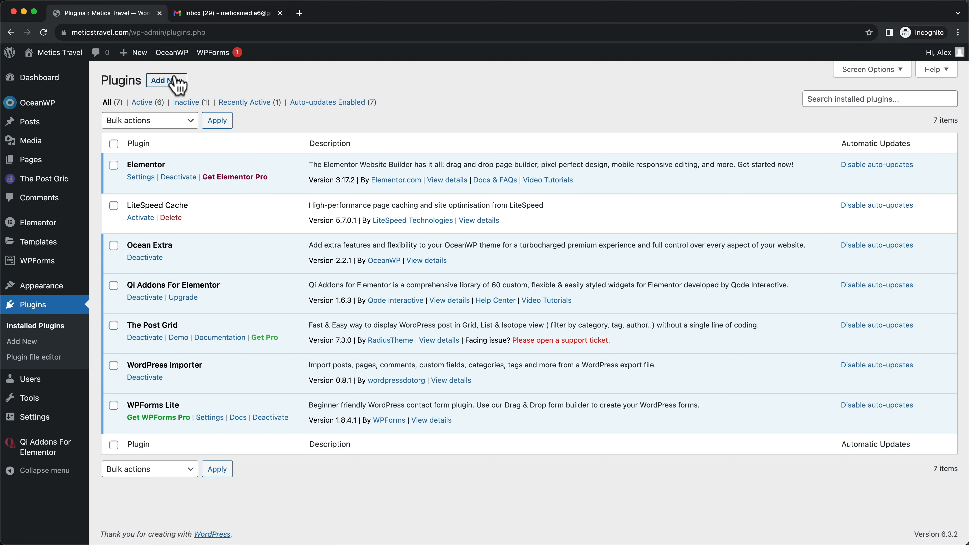
{"action": "left_click", "coordinate": [176, 81]}
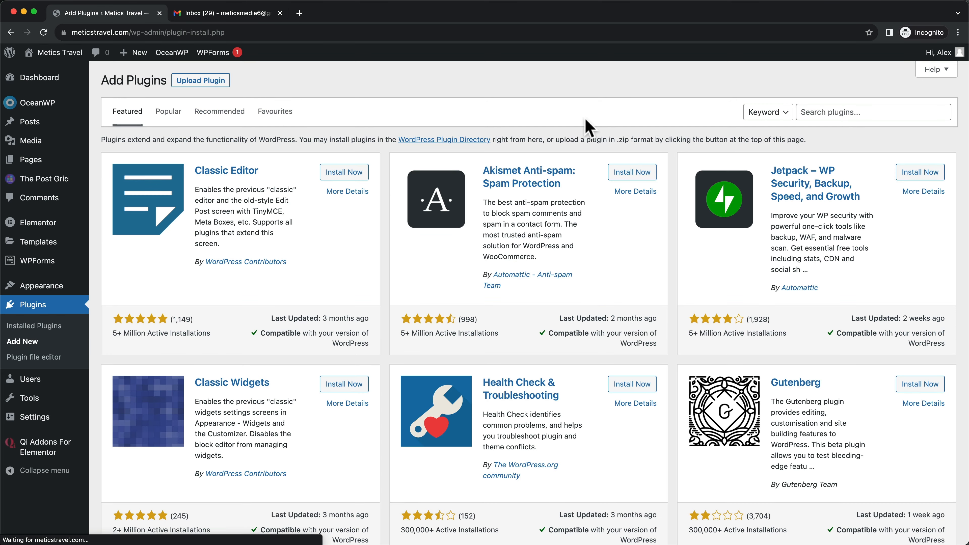
{"action": "left_click", "coordinate": [846, 111]}
{"action": "type", "text": "wordfence"}
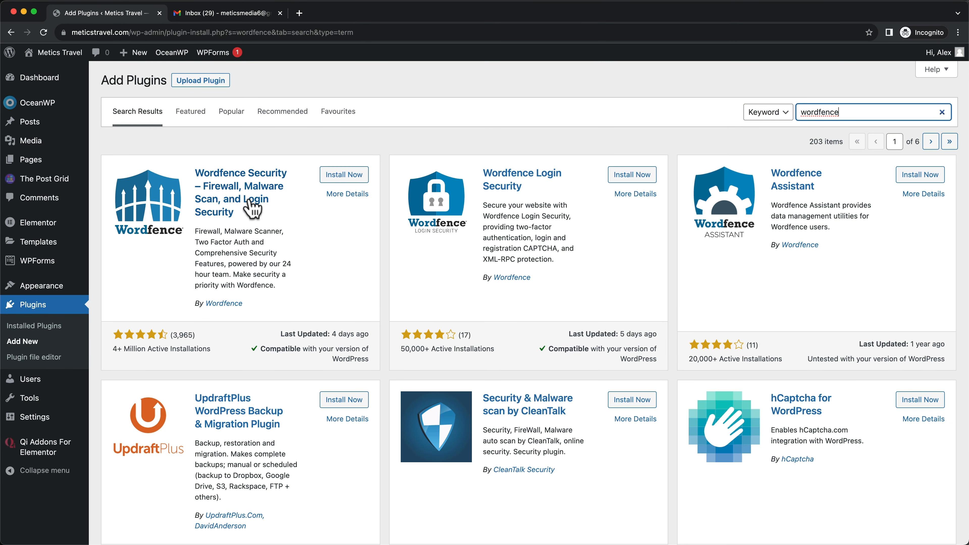
{"action": "left_click", "coordinate": [345, 178]}
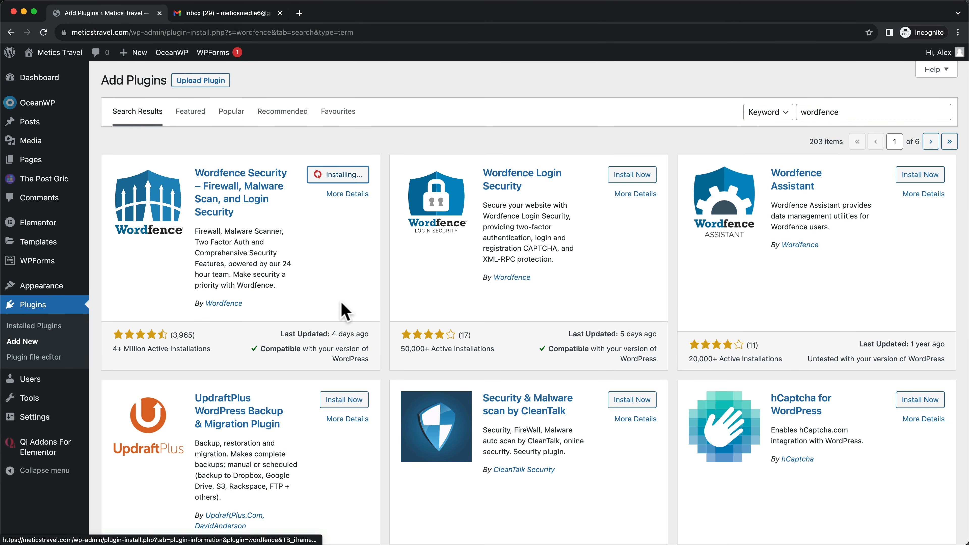
{"action": "left_click", "coordinate": [338, 175]}
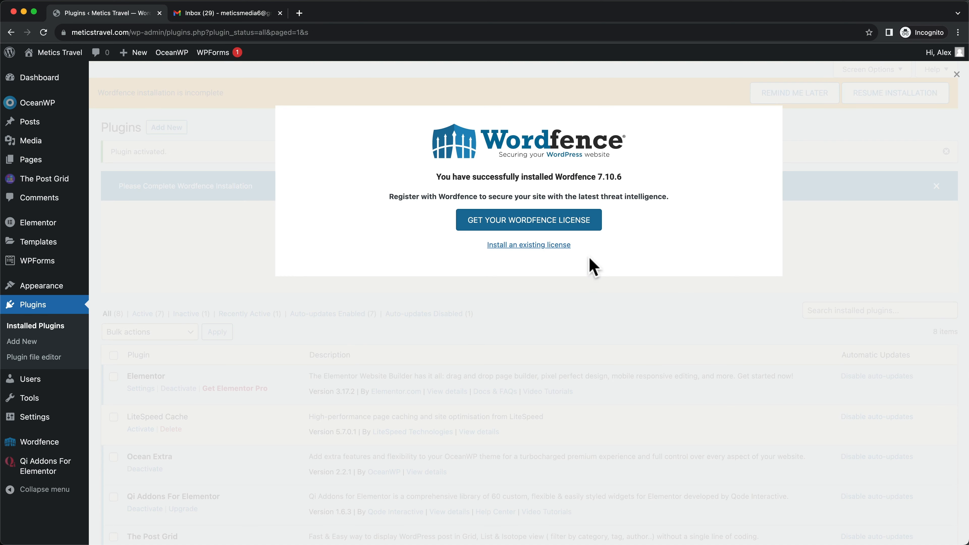
Register a free Wordfence license with the site e-mail, accepting delayed protection and the terms
{"action": "left_click", "coordinate": [546, 234]}
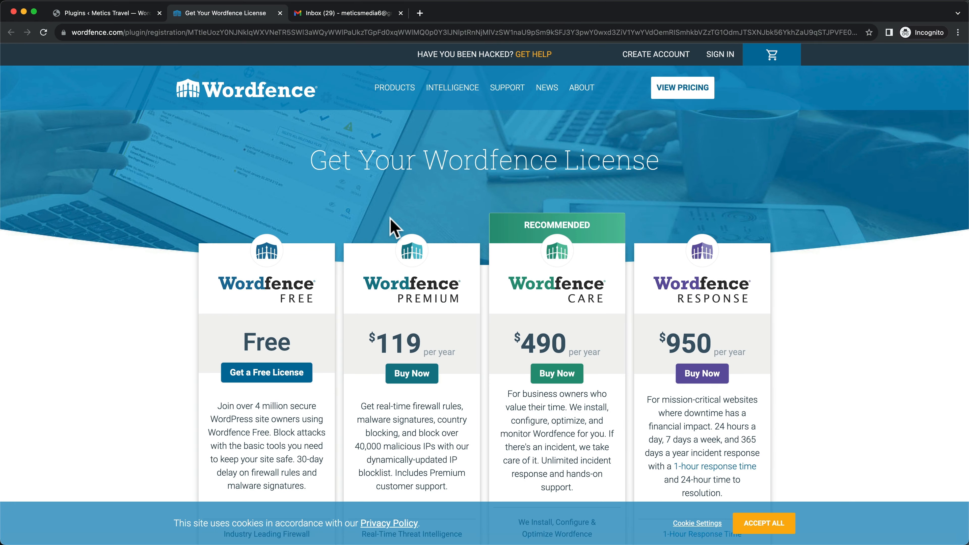
{"action": "scroll", "coordinate": [390, 231], "scroll_direction": "down", "scroll_amount": 5}
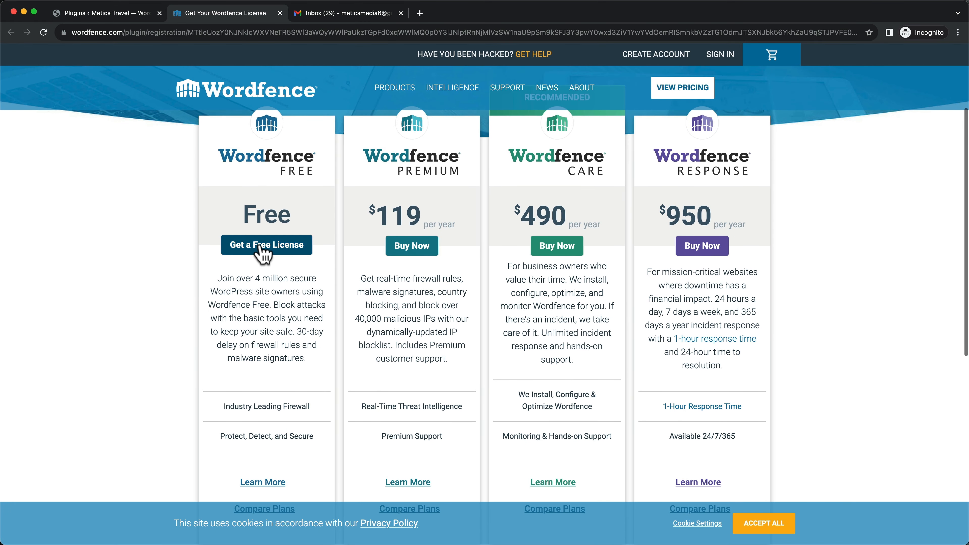
{"action": "left_click", "coordinate": [269, 249]}
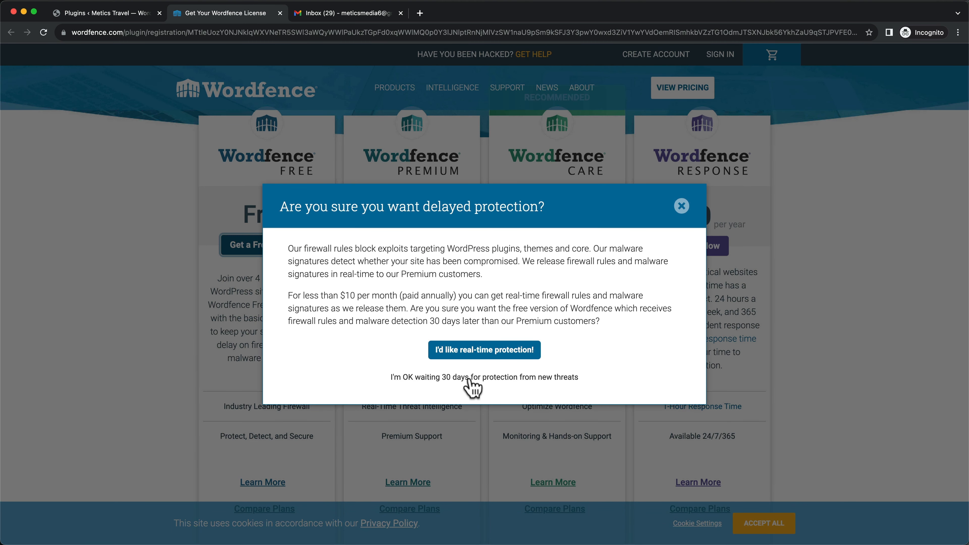
{"action": "left_click", "coordinate": [482, 378]}
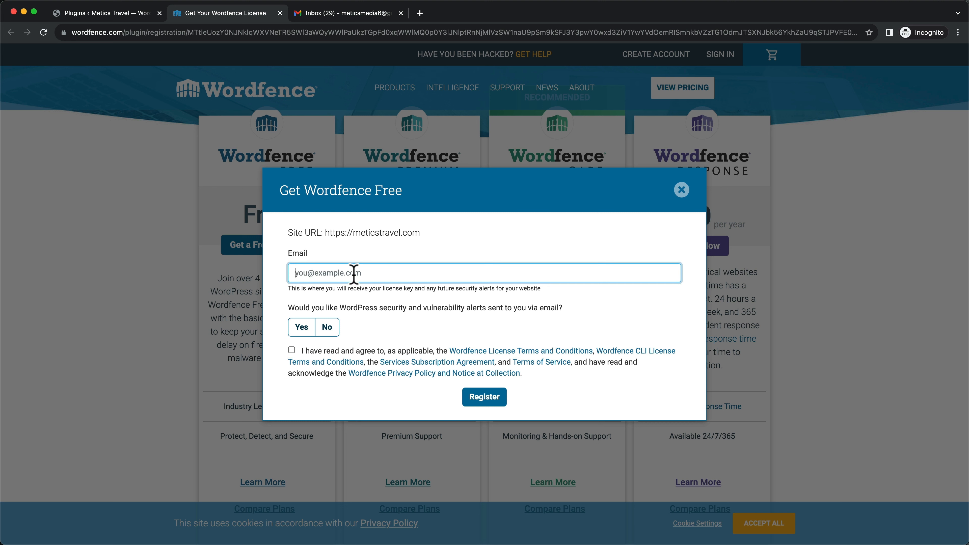
{"action": "left_click", "coordinate": [301, 327]}
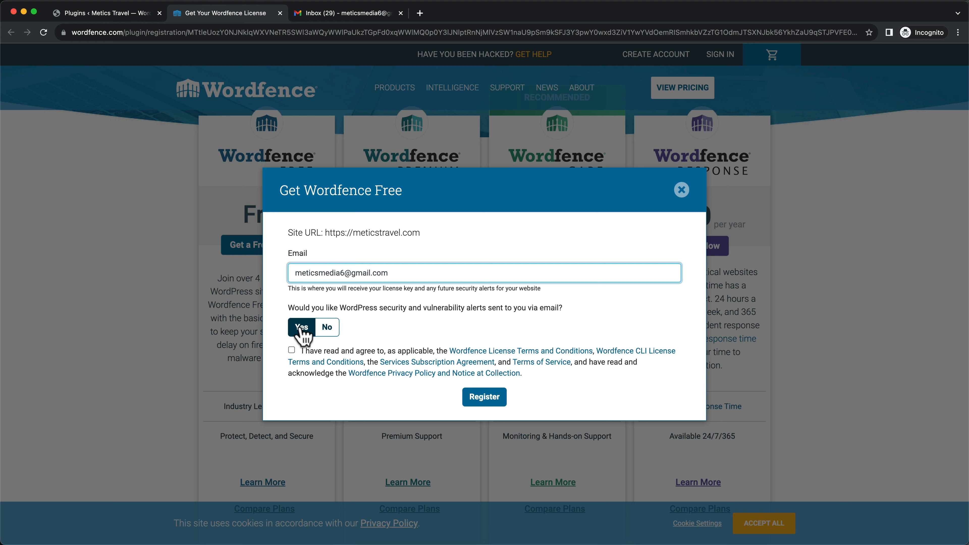
{"action": "left_click", "coordinate": [302, 328]}
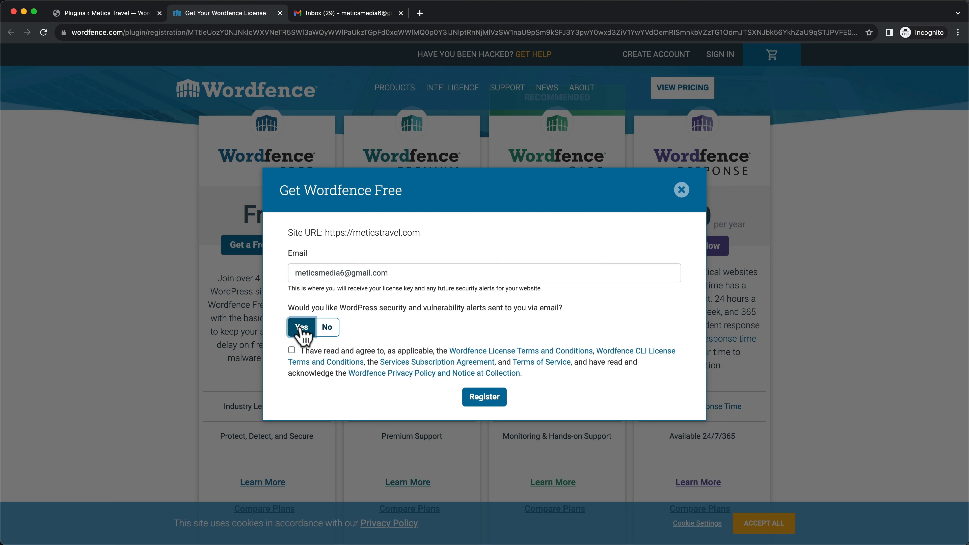
{"action": "left_click", "coordinate": [292, 351]}
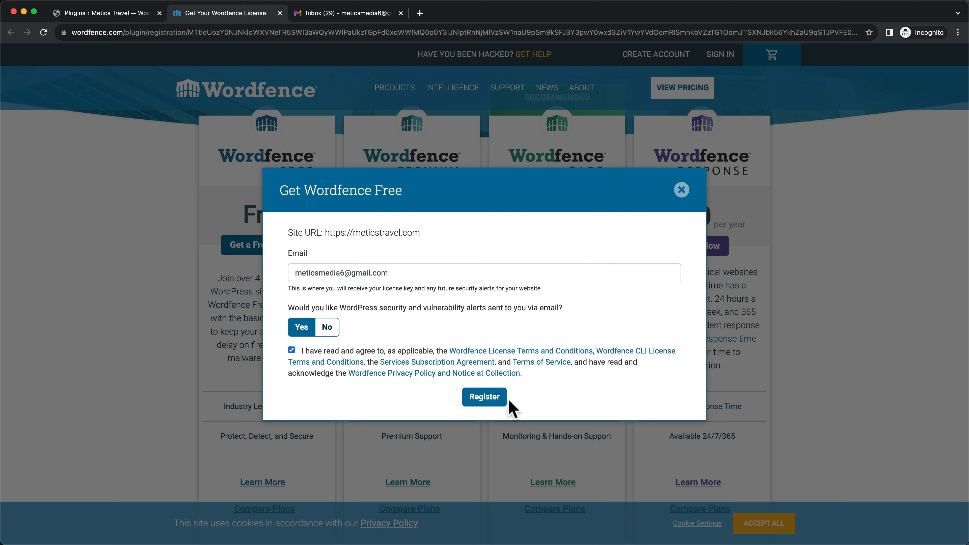
{"action": "left_click", "coordinate": [495, 400]}
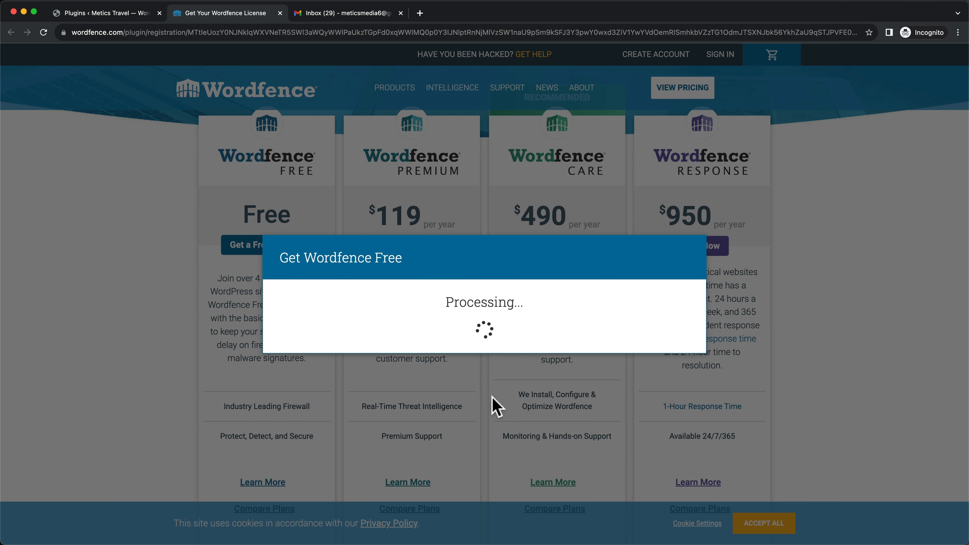
From the Wordfence license e-mail in the inbox, install the license automatically
{"action": "left_click", "coordinate": [348, 16]}
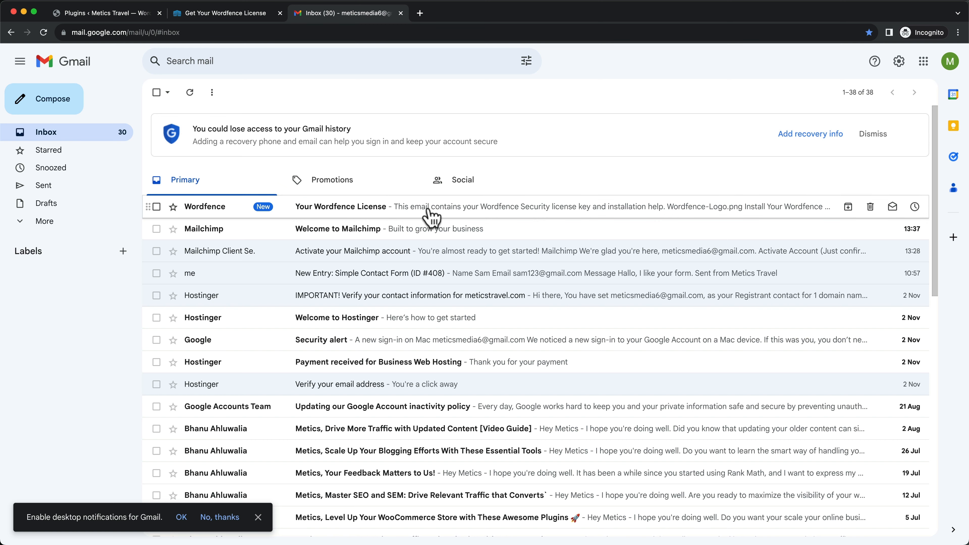
{"action": "left_click", "coordinate": [449, 213]}
{"action": "scroll", "coordinate": [532, 216], "scroll_direction": "down", "scroll_amount": 5}
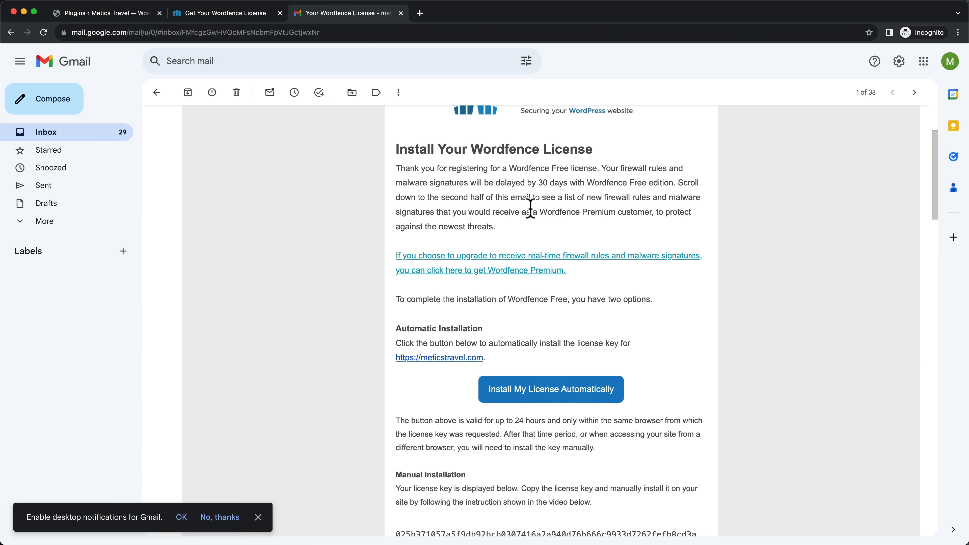
{"action": "left_click", "coordinate": [550, 363]}
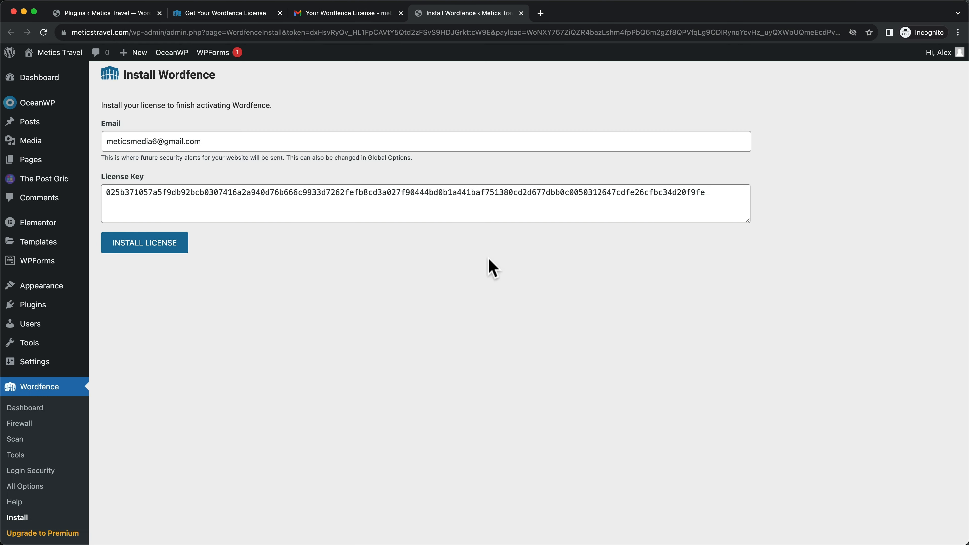
Install the prefilled free Wordfence license, then return to the Installed Plugins list
{"action": "left_click", "coordinate": [158, 245]}
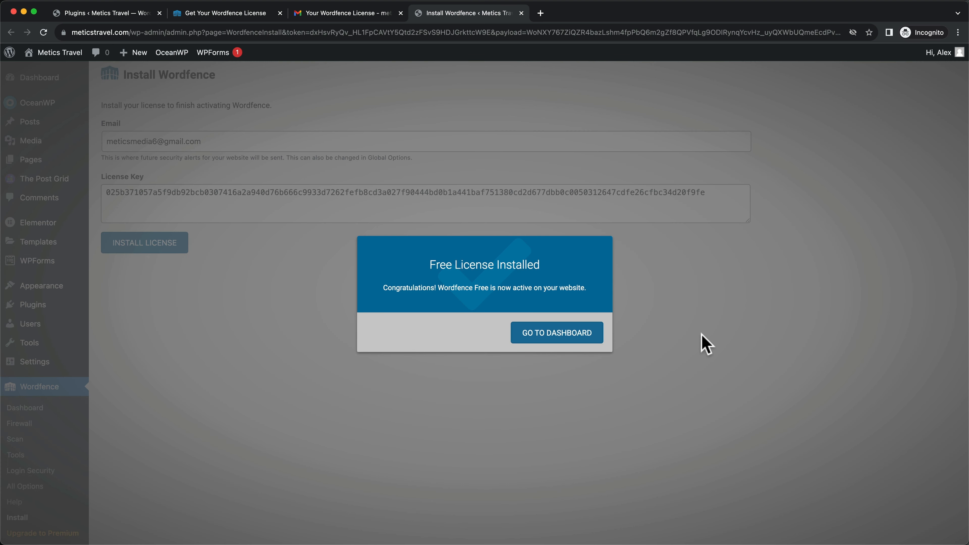
{"action": "left_click", "coordinate": [556, 337]}
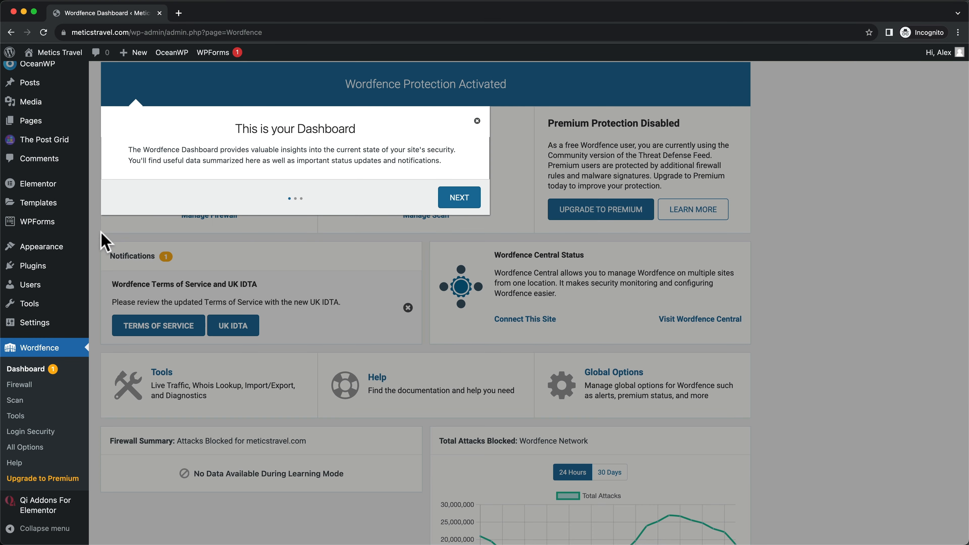
{"action": "left_click", "coordinate": [45, 272]}
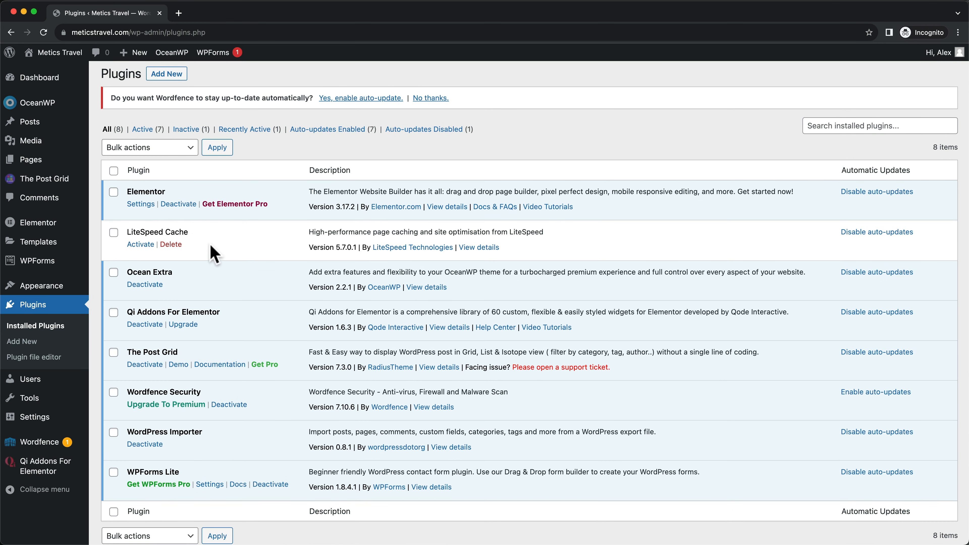
Activate the LiteSpeed Cache plugin and enable auto-updates for Wordfence Security
{"action": "left_click_drag", "start_coordinate": [127, 231], "coordinate": [189, 232]}
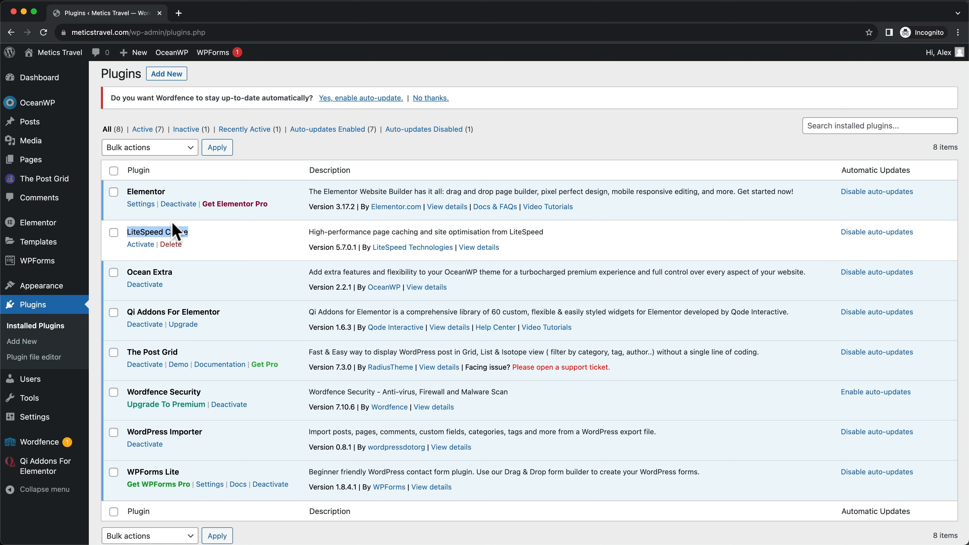
{"action": "left_click", "coordinate": [140, 245]}
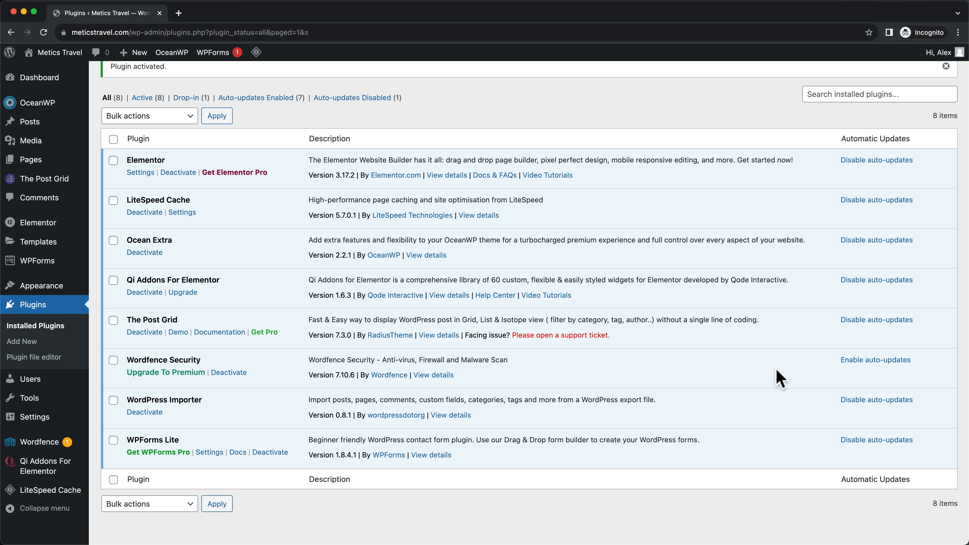
{"action": "left_click", "coordinate": [867, 363]}
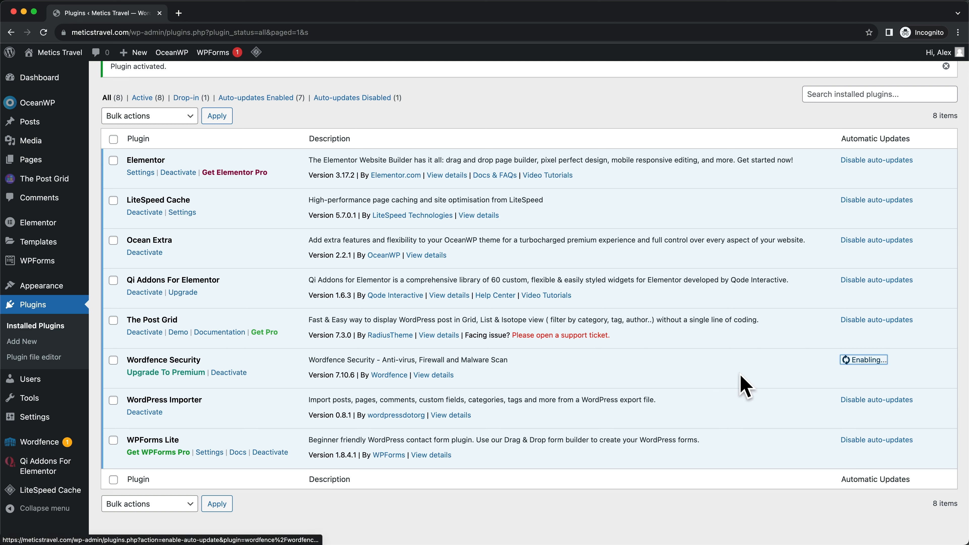